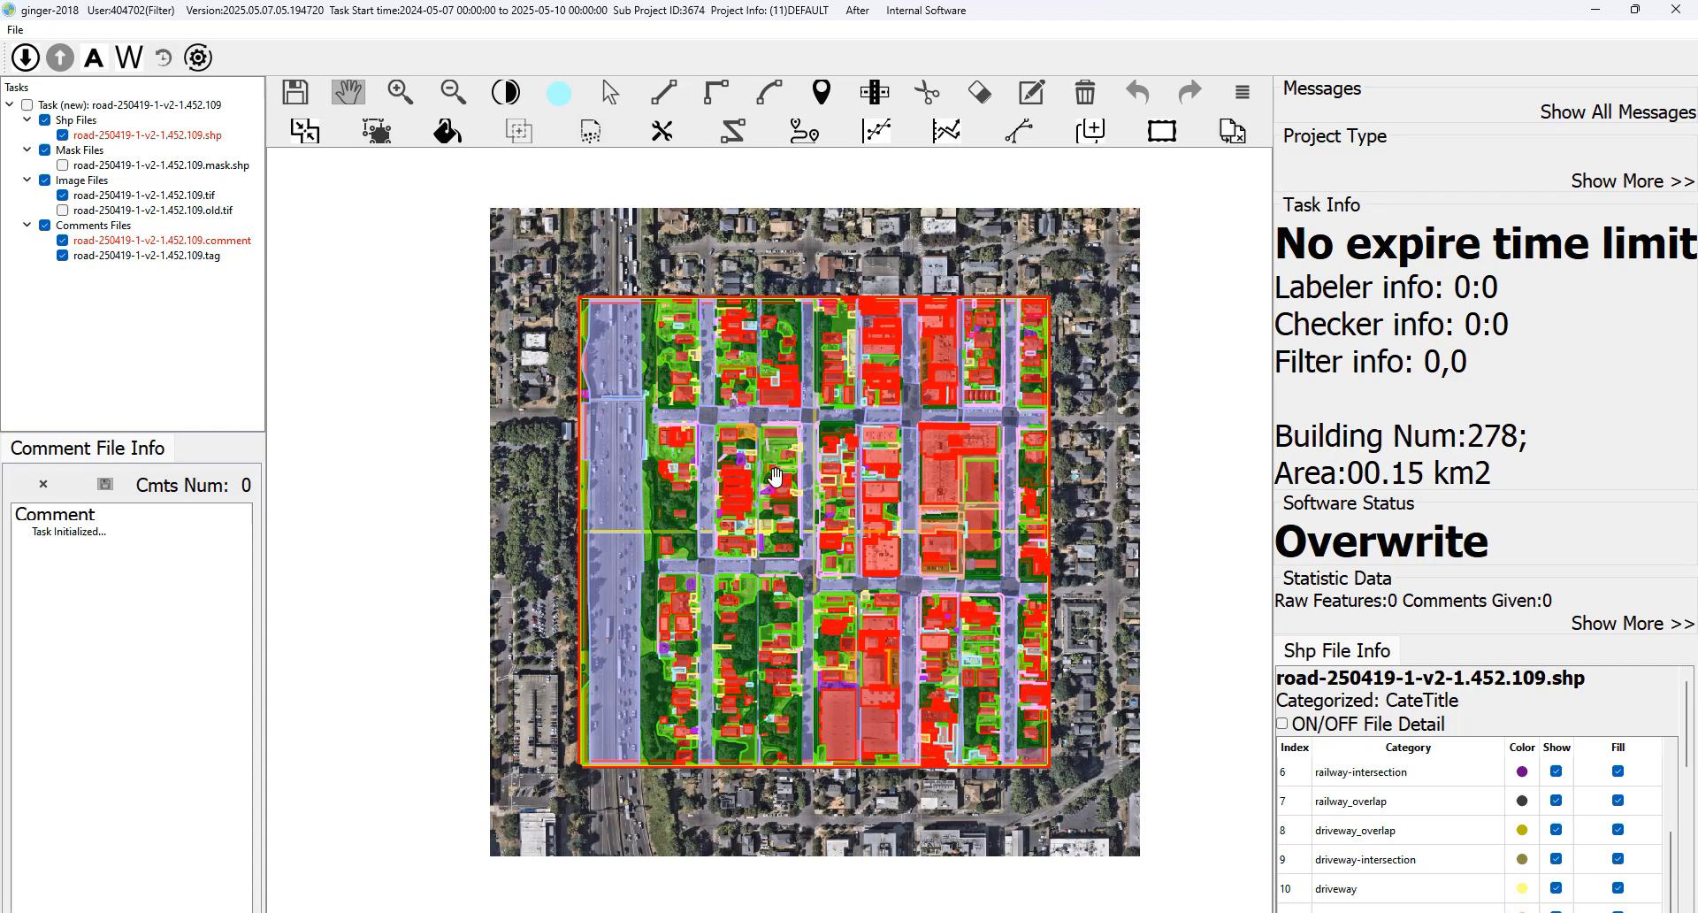
Examine the full annotation overlay of task road-250419-1-v2-1.452.109, covering the wide highway and the residential street grid.
{"action": "scroll", "coordinate": [775, 478], "scroll_direction": "up", "scroll_amount": 1}
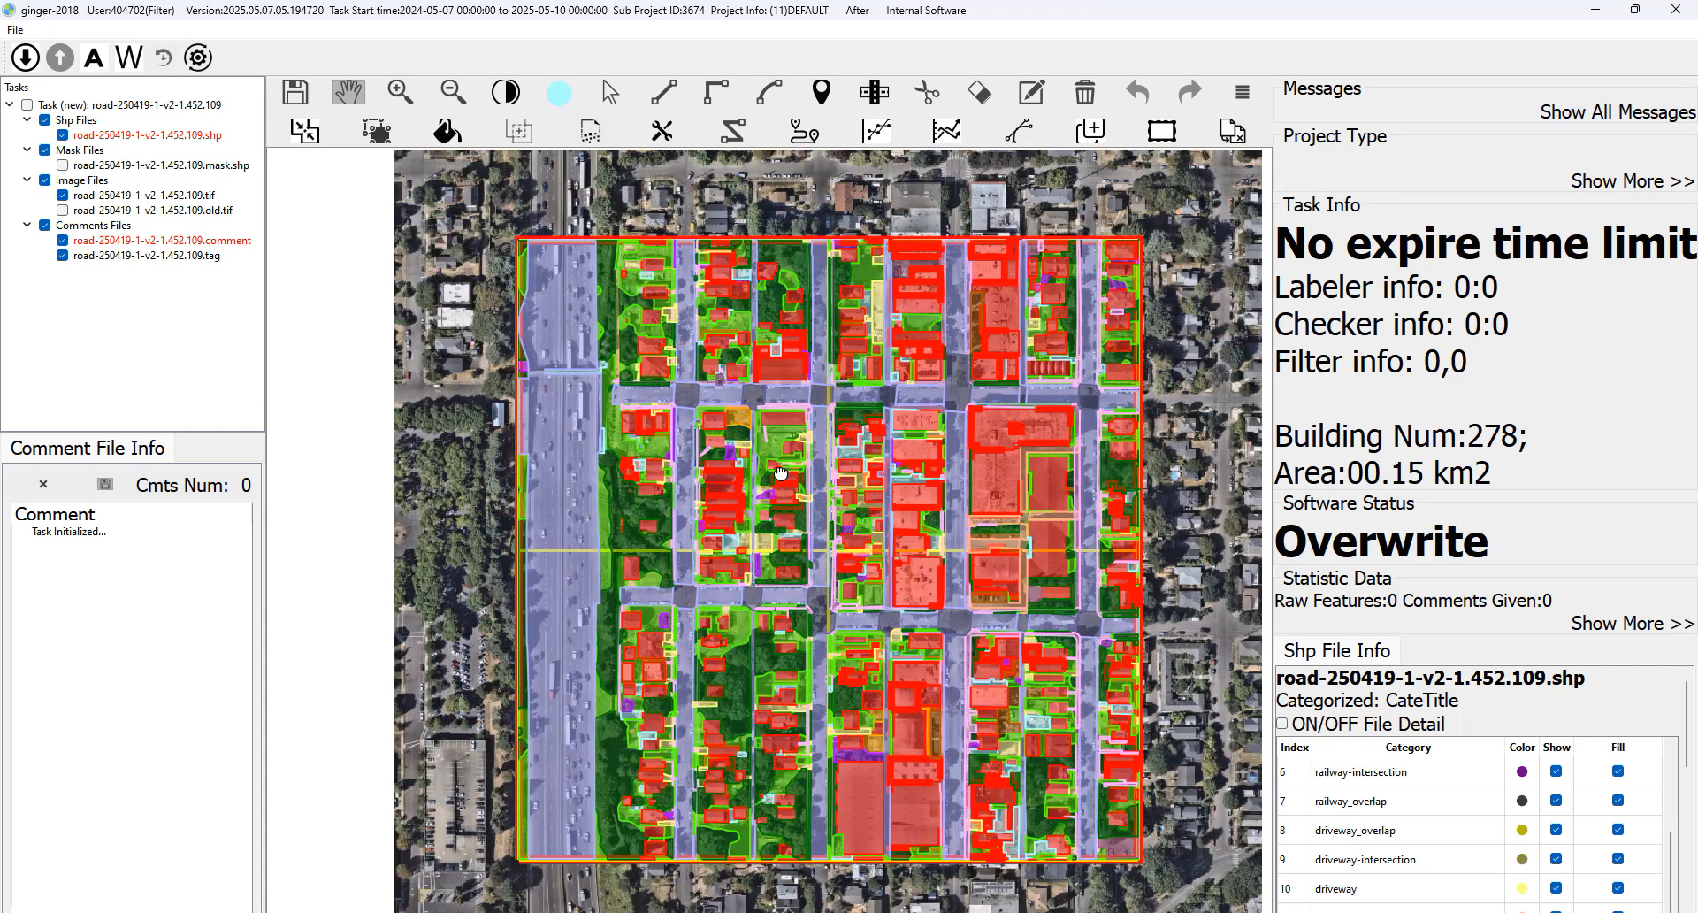
{"action": "left_click_drag", "start_coordinate": [775, 478], "coordinate": [810, 444]}
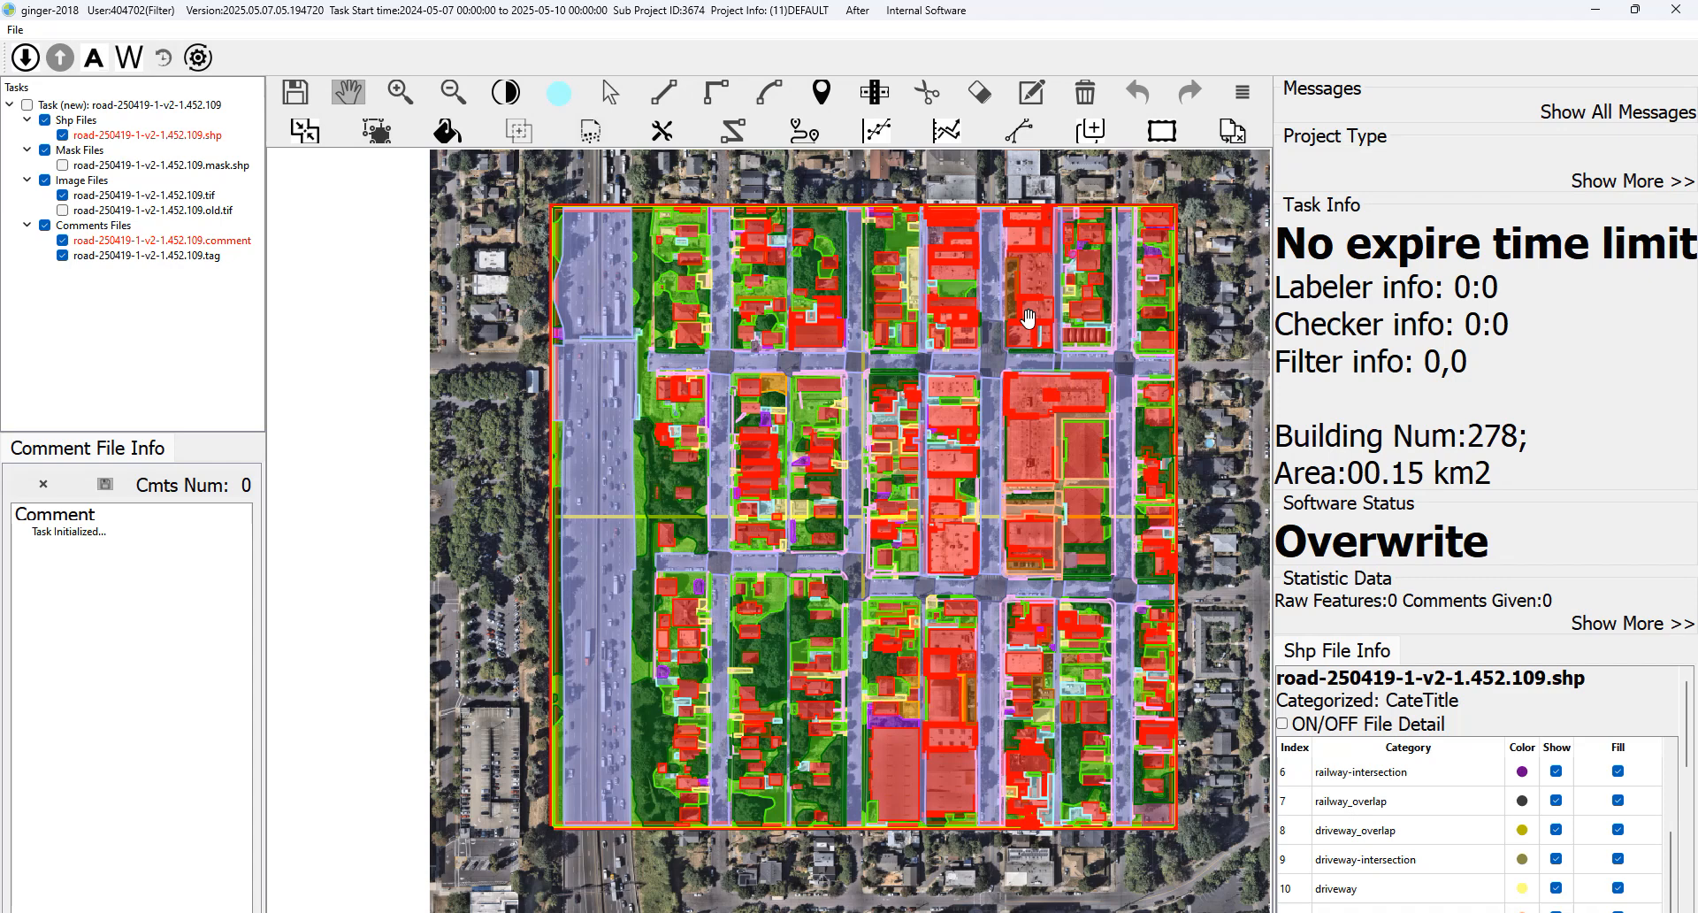
{"action": "left_click_drag", "start_coordinate": [971, 417], "coordinate": [951, 440]}
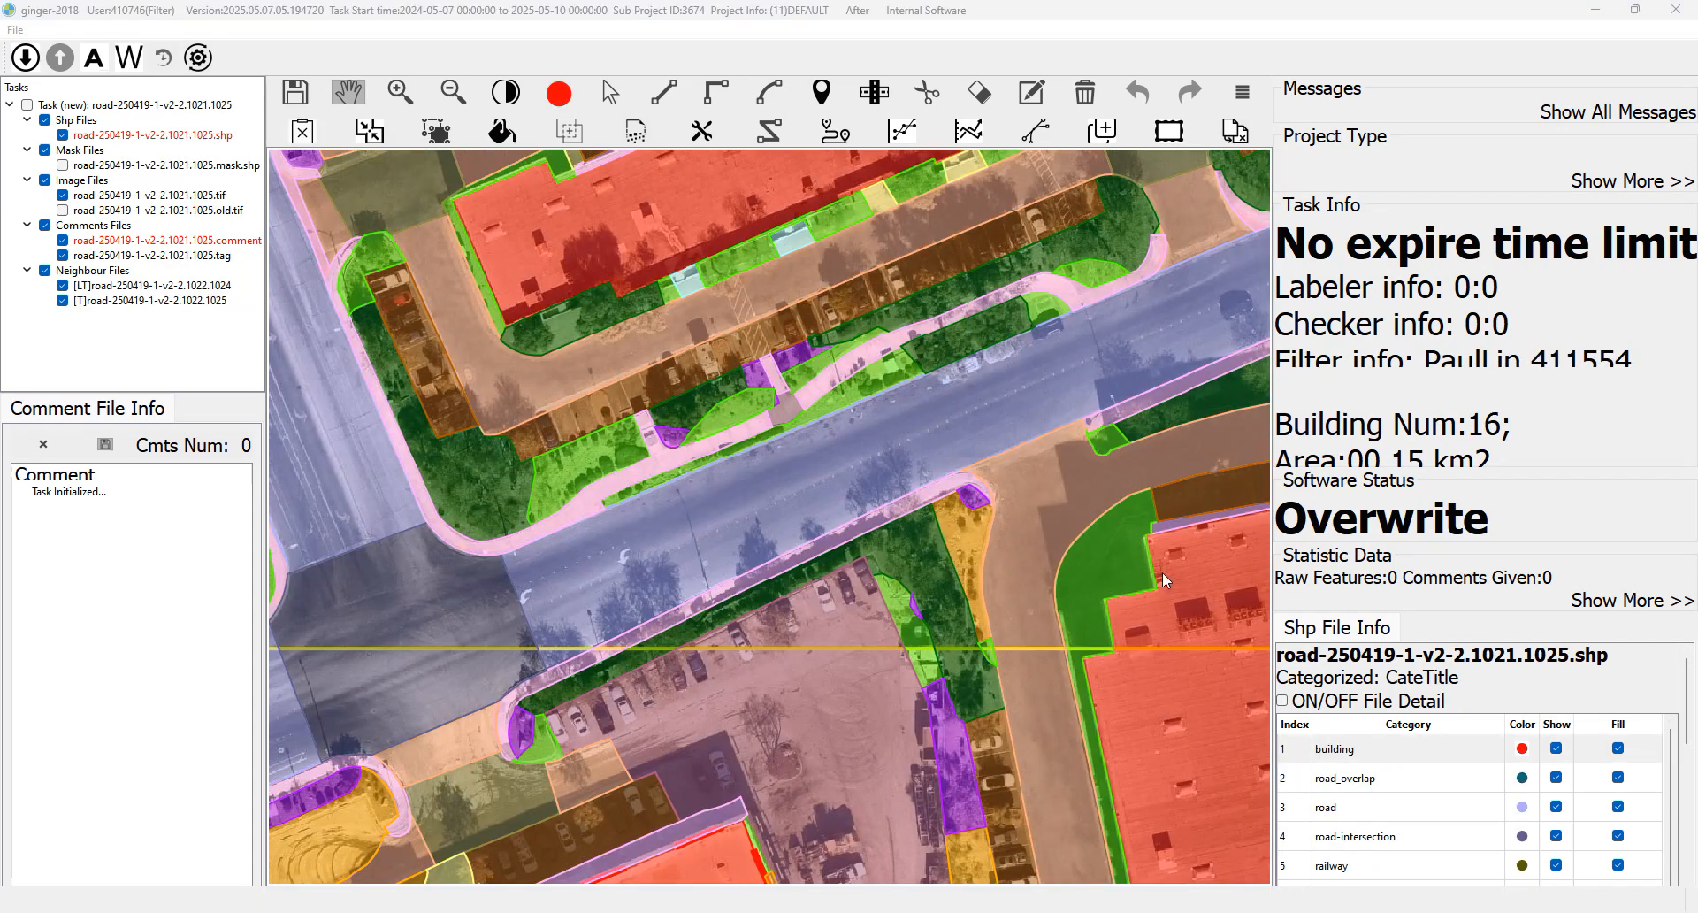
Examine the sidewalk between the parking lot and the road in task road-250419-1-v2-2.1021.1025, with and without its annotations.
{"action": "left_click_drag", "start_coordinate": [1017, 422], "coordinate": [957, 475]}
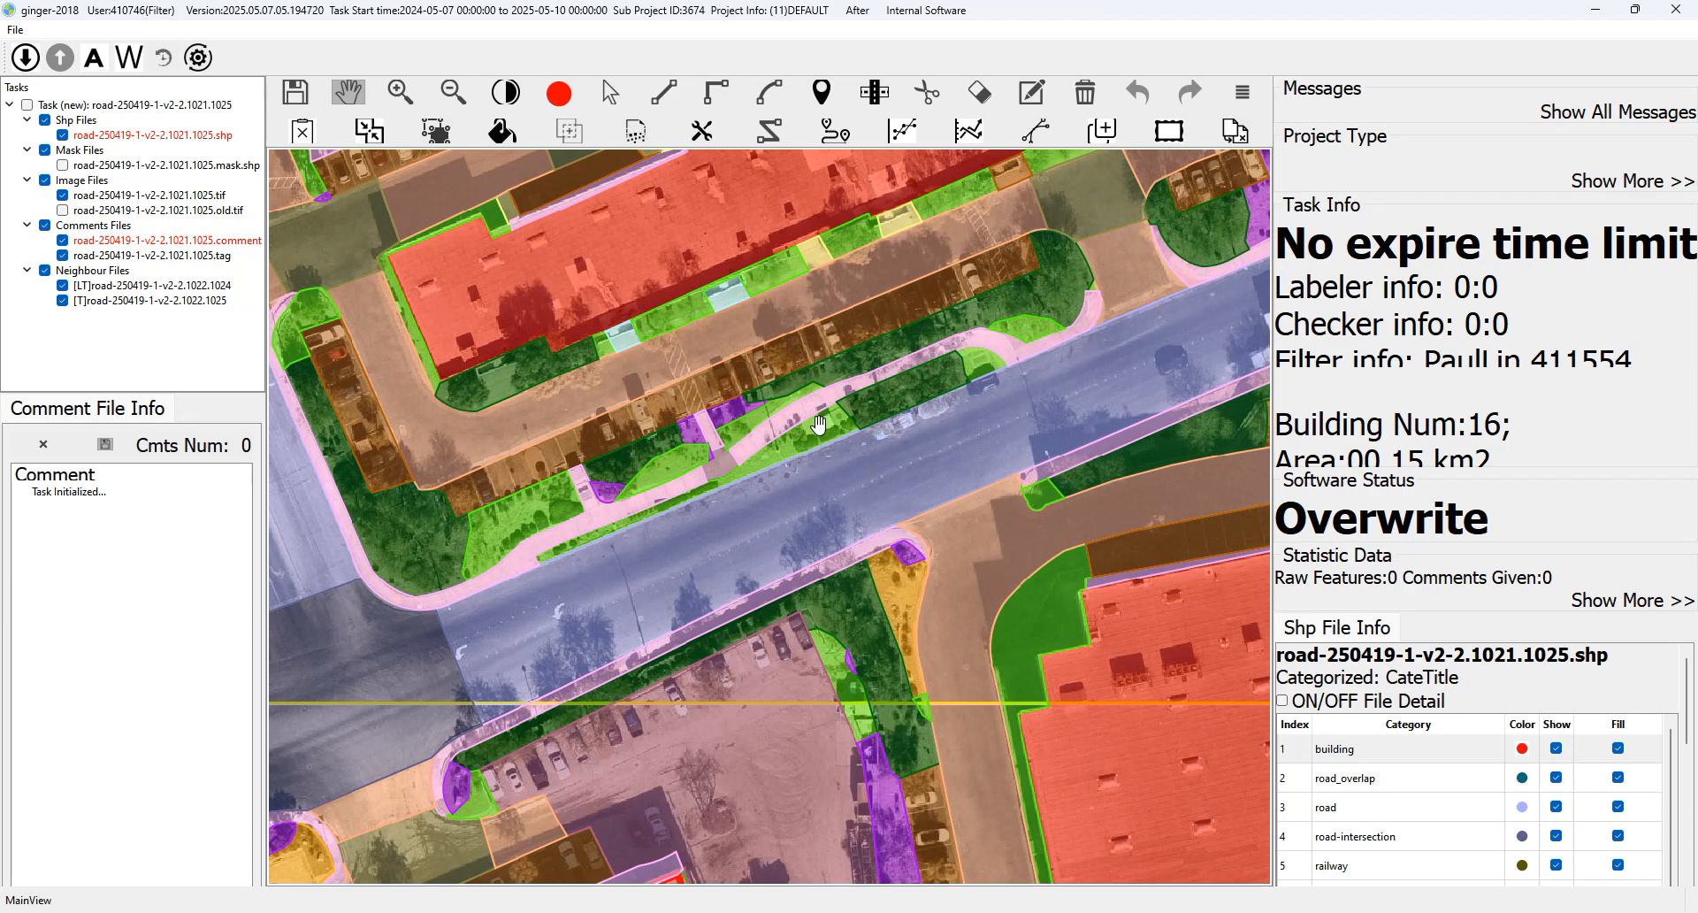
{"action": "scroll", "coordinate": [1019, 376], "scroll_direction": "up", "scroll_amount": 2}
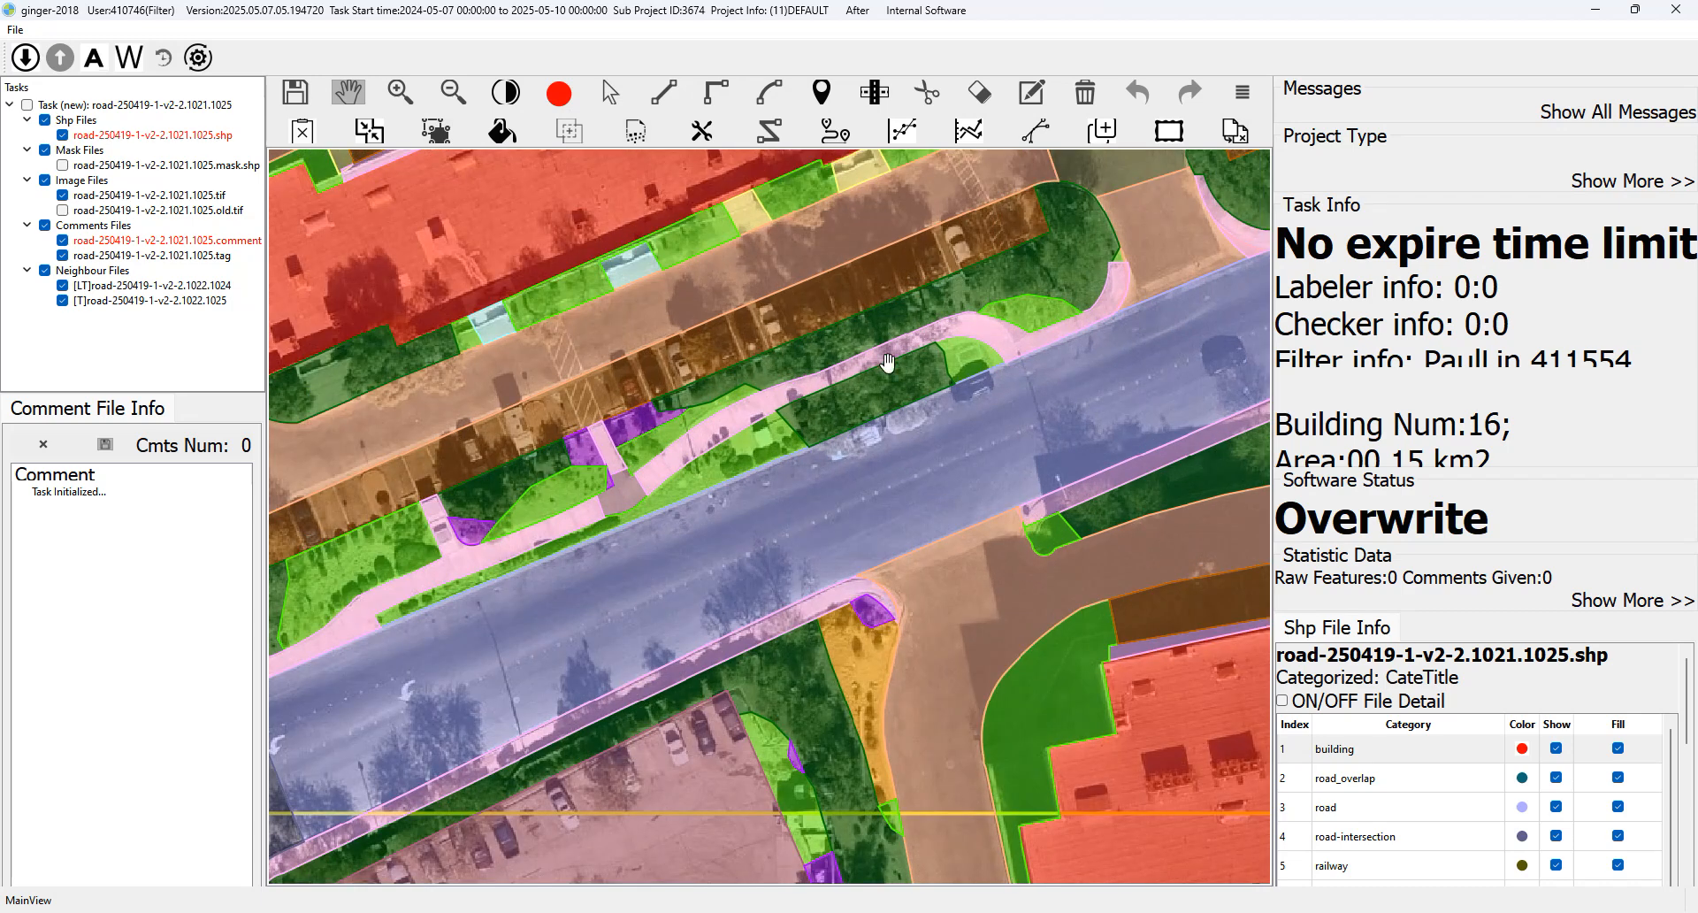
{"action": "left_click_drag", "start_coordinate": [568, 513], "coordinate": [647, 482]}
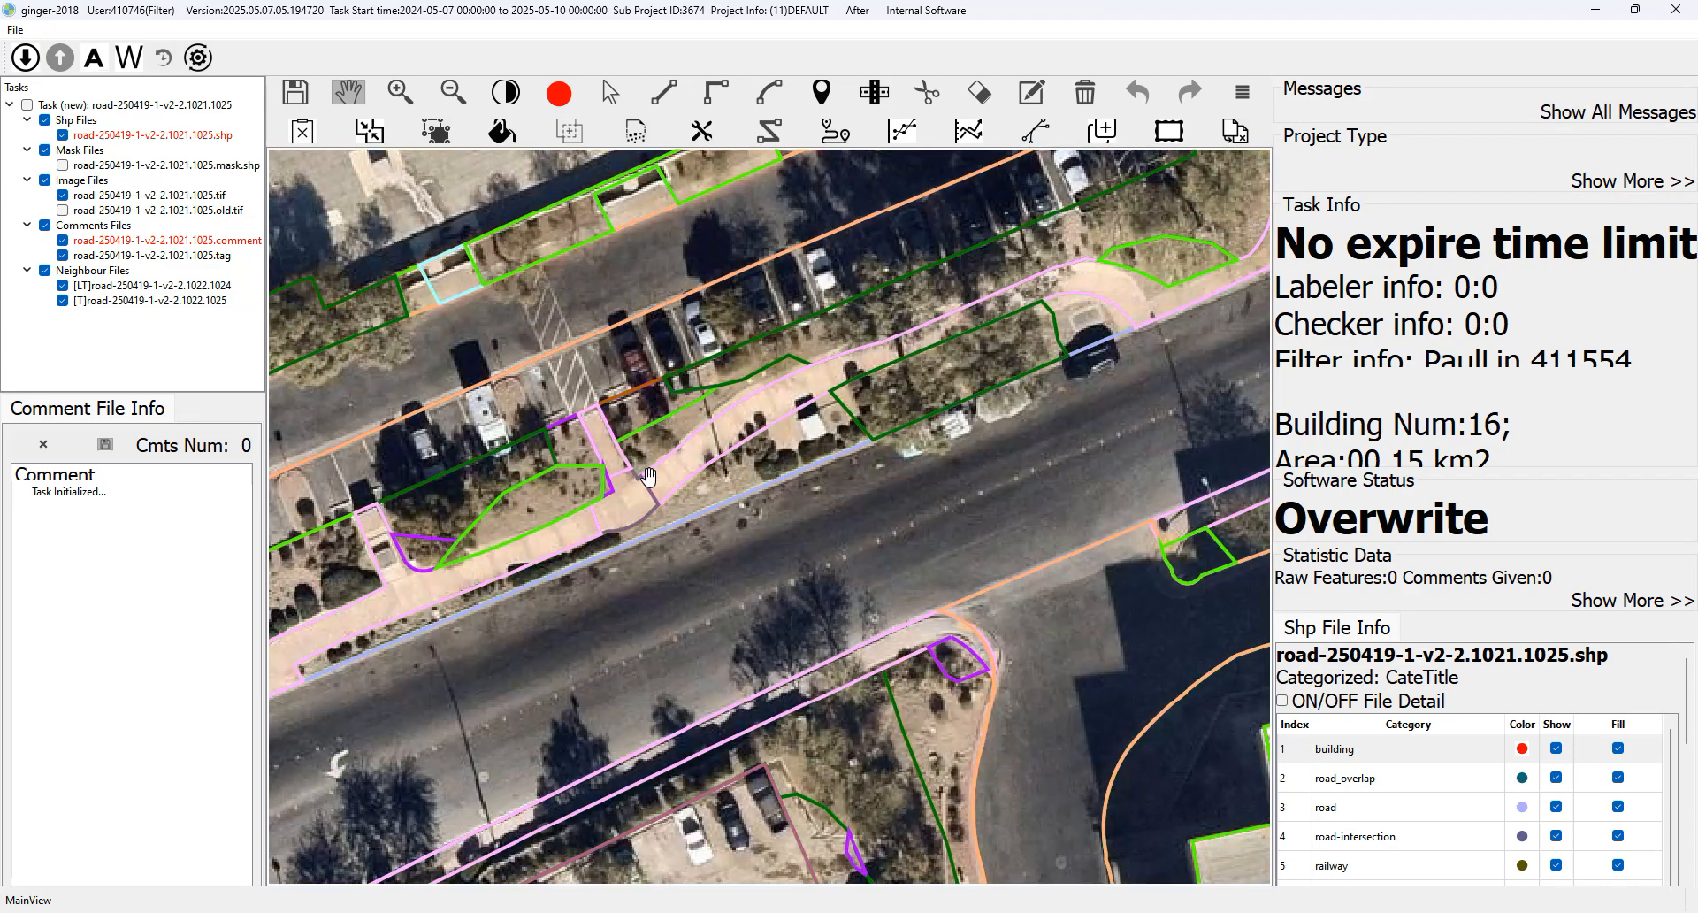
{"action": "left_click_drag", "start_coordinate": [875, 370], "coordinate": [1078, 348]}
{"action": "key", "text": "space"}
{"action": "key", "text": "space"}
{"action": "key", "text": "space"}
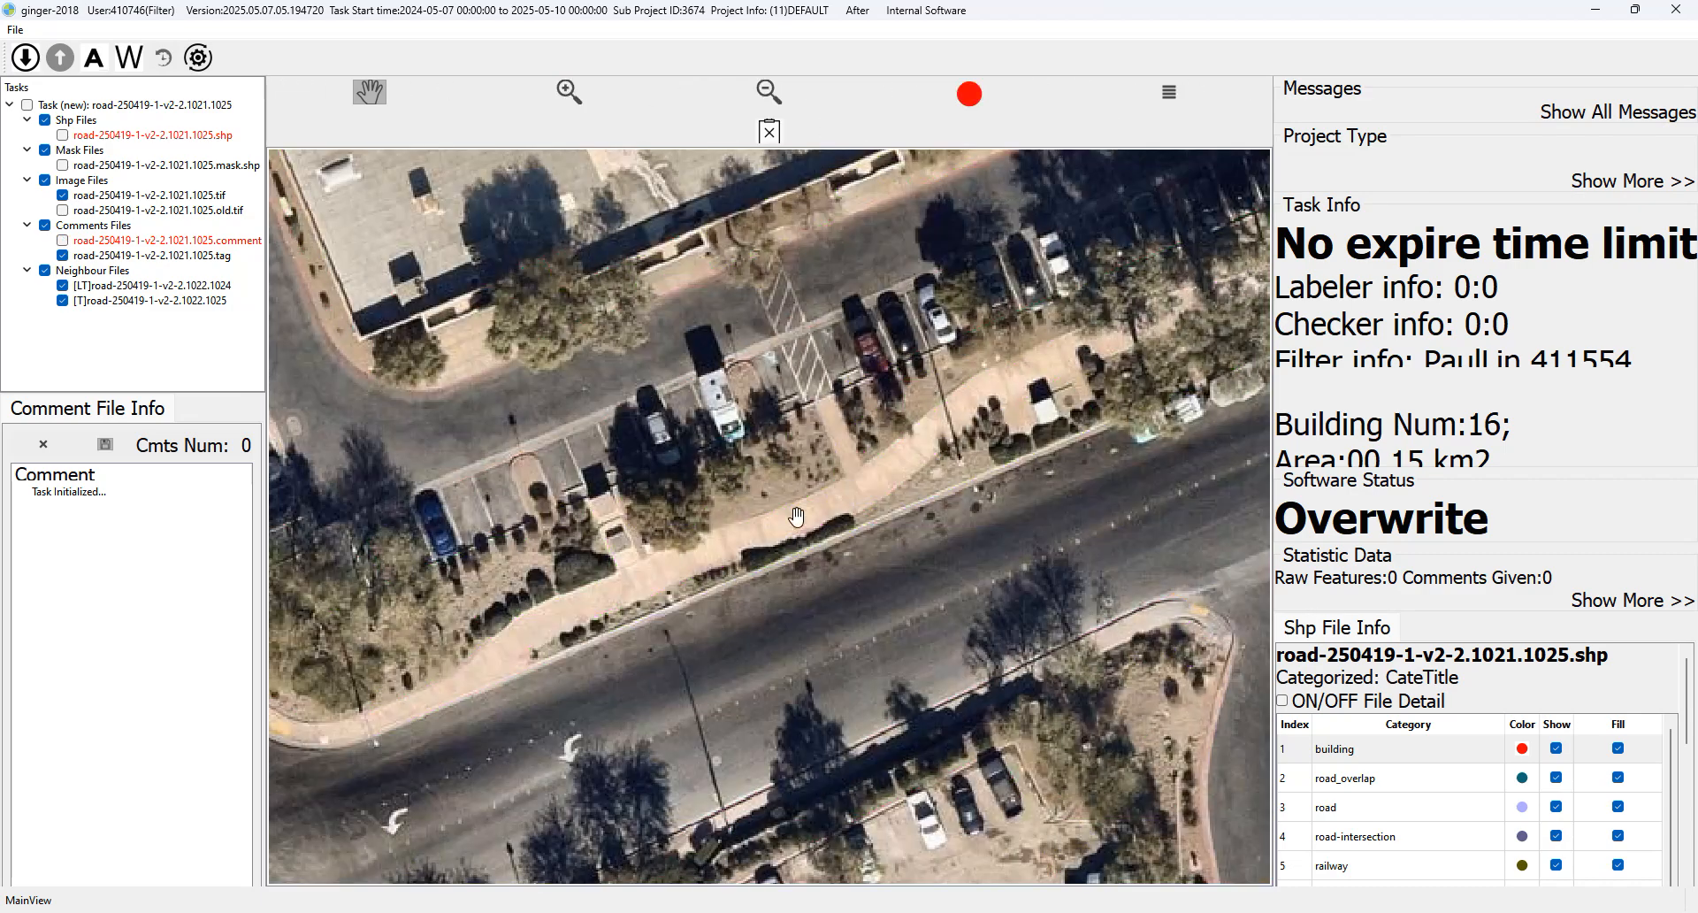
Compare the rounded street-corner sidewalk and the adjoining roadside grass strips with the bare imagery by toggling the annotations.
{"action": "key", "text": "space"}
{"action": "left_click_drag", "start_coordinate": [700, 571], "coordinate": [977, 429]}
{"action": "key", "text": "space"}
{"action": "key", "text": "space"}
{"action": "left_click_drag", "start_coordinate": [606, 559], "coordinate": [622, 625]}
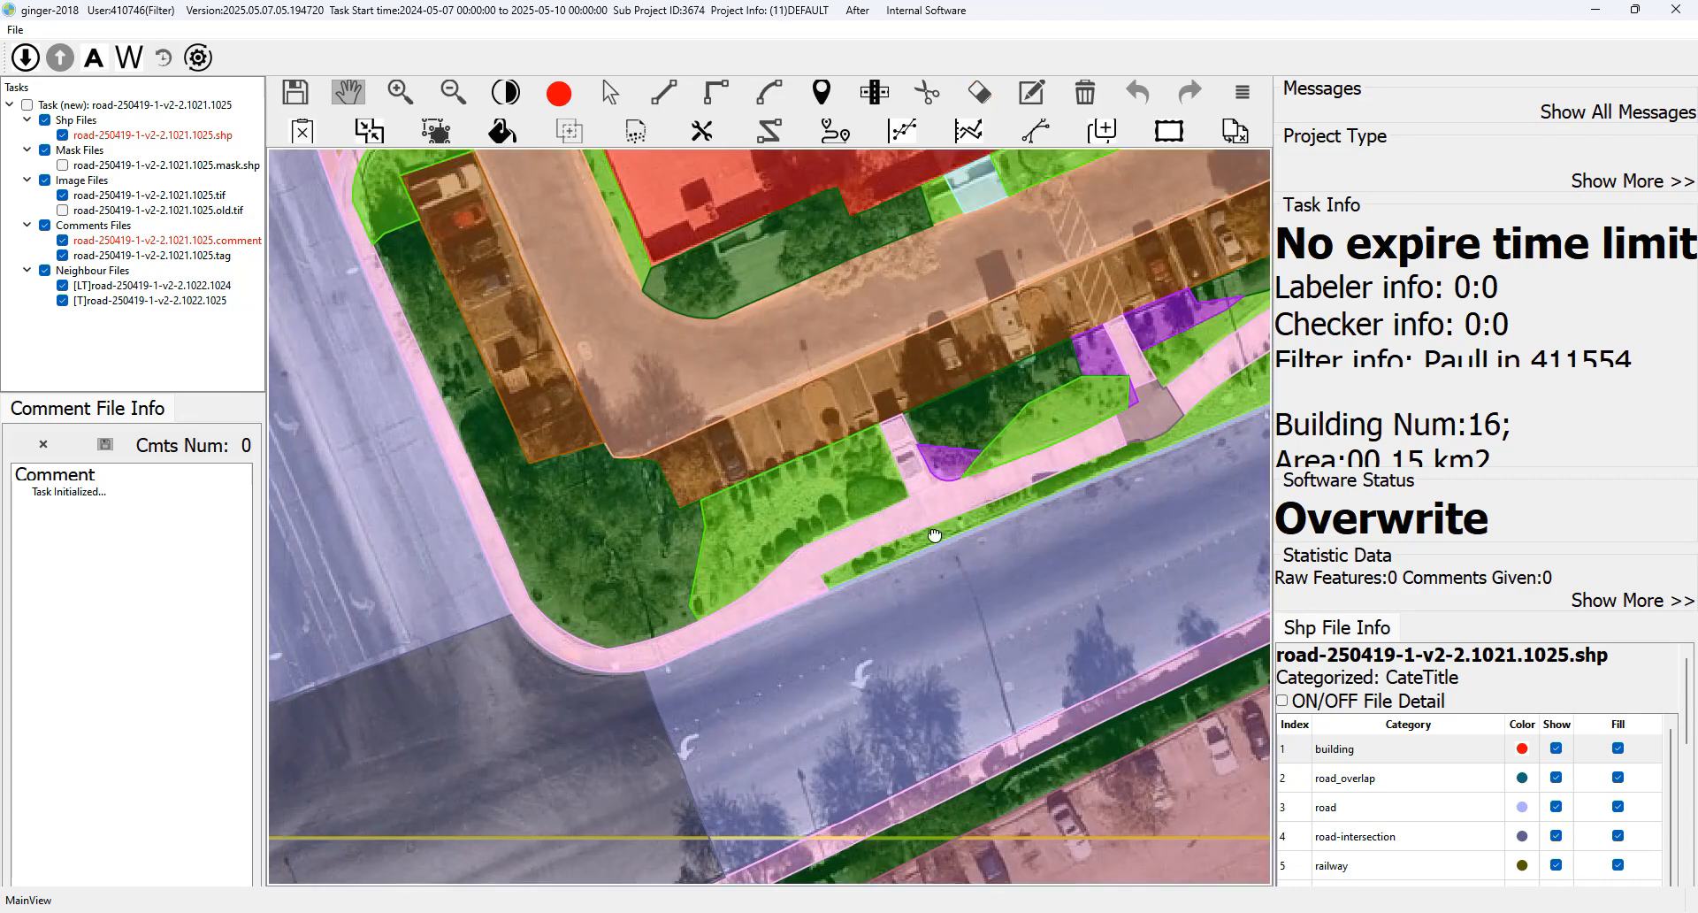
{"action": "left_click_drag", "start_coordinate": [963, 522], "coordinate": [717, 559]}
{"action": "left_click_drag", "start_coordinate": [1009, 504], "coordinate": [805, 395]}
{"action": "left_click_drag", "start_coordinate": [1114, 458], "coordinate": [793, 564]}
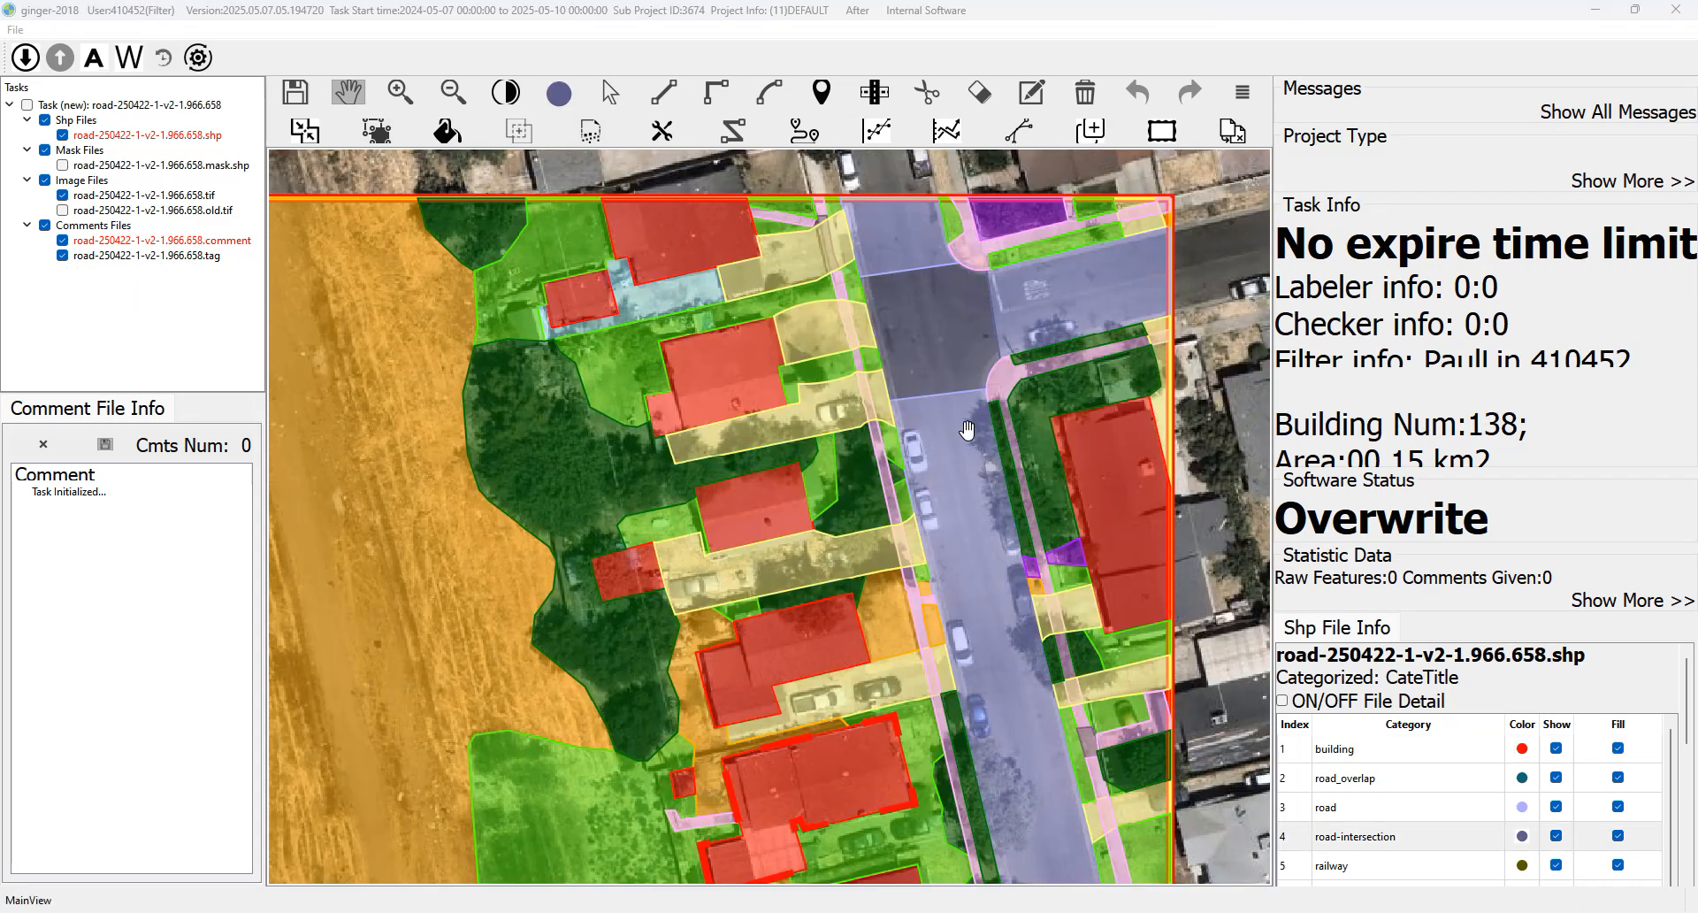
Examine the driveways and sidewalk near the intersection in task road-250422-1-v2-1.966.658, toggling the fills and annotations over the imagery.
{"action": "left_click_drag", "start_coordinate": [921, 378], "coordinate": [920, 364]}
{"action": "key", "text": "space"}
{"action": "key", "text": "space"}
{"action": "scroll", "coordinate": [808, 214], "scroll_direction": "up", "scroll_amount": 3}
{"action": "key", "text": "f"}
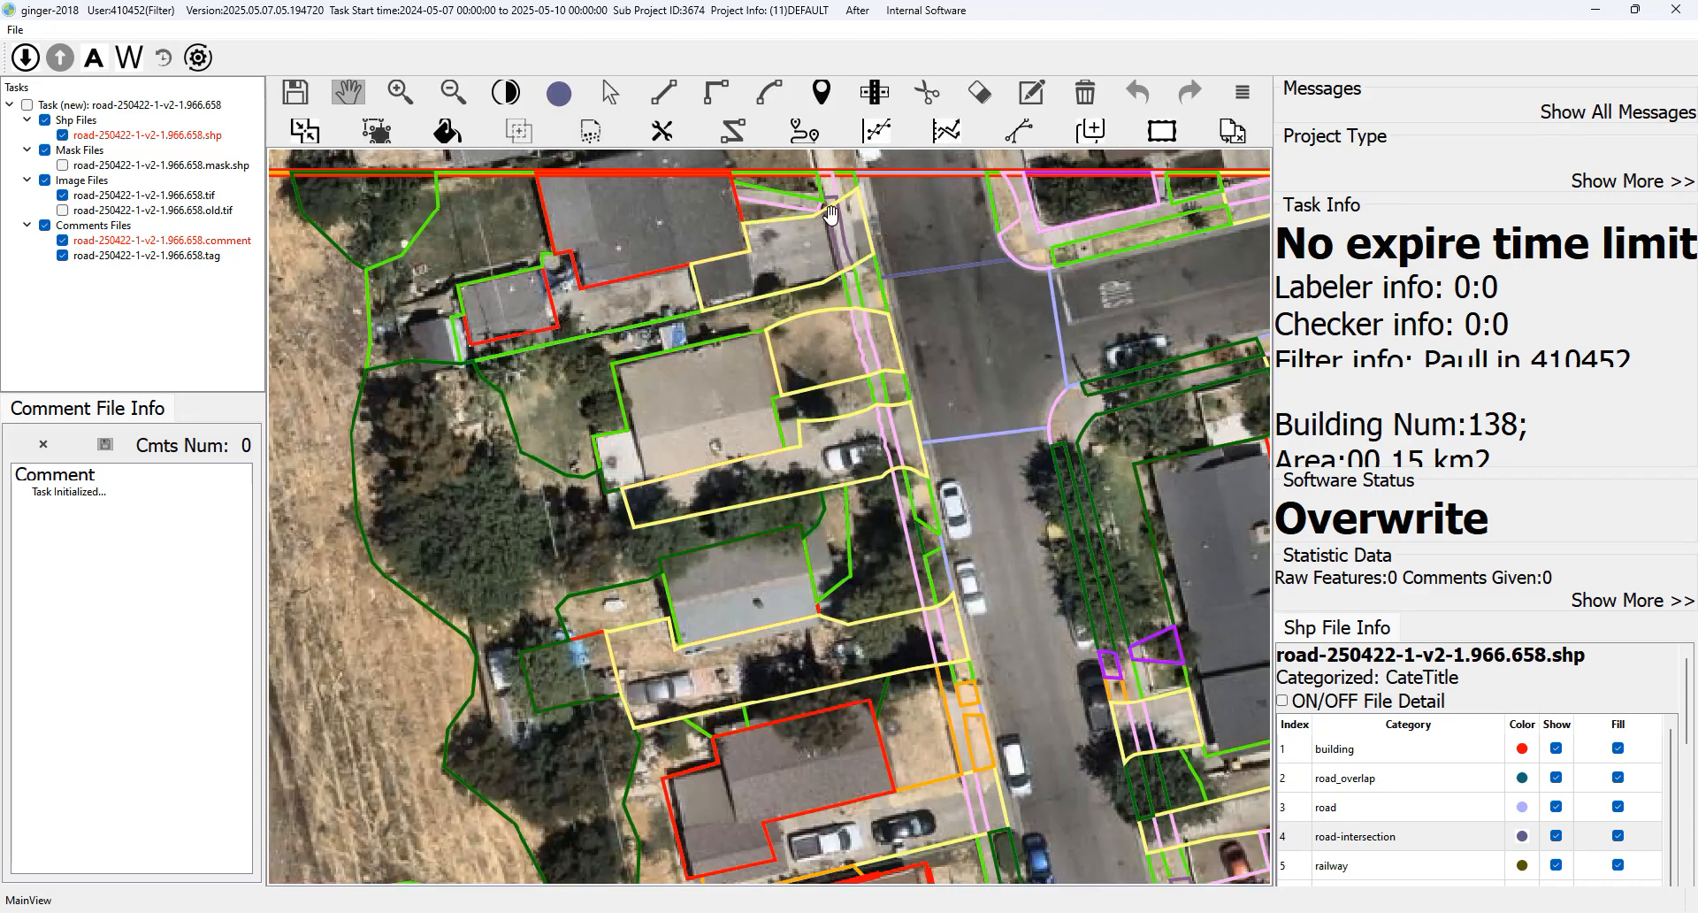
{"action": "key", "text": "space"}
{"action": "key", "text": "space"}
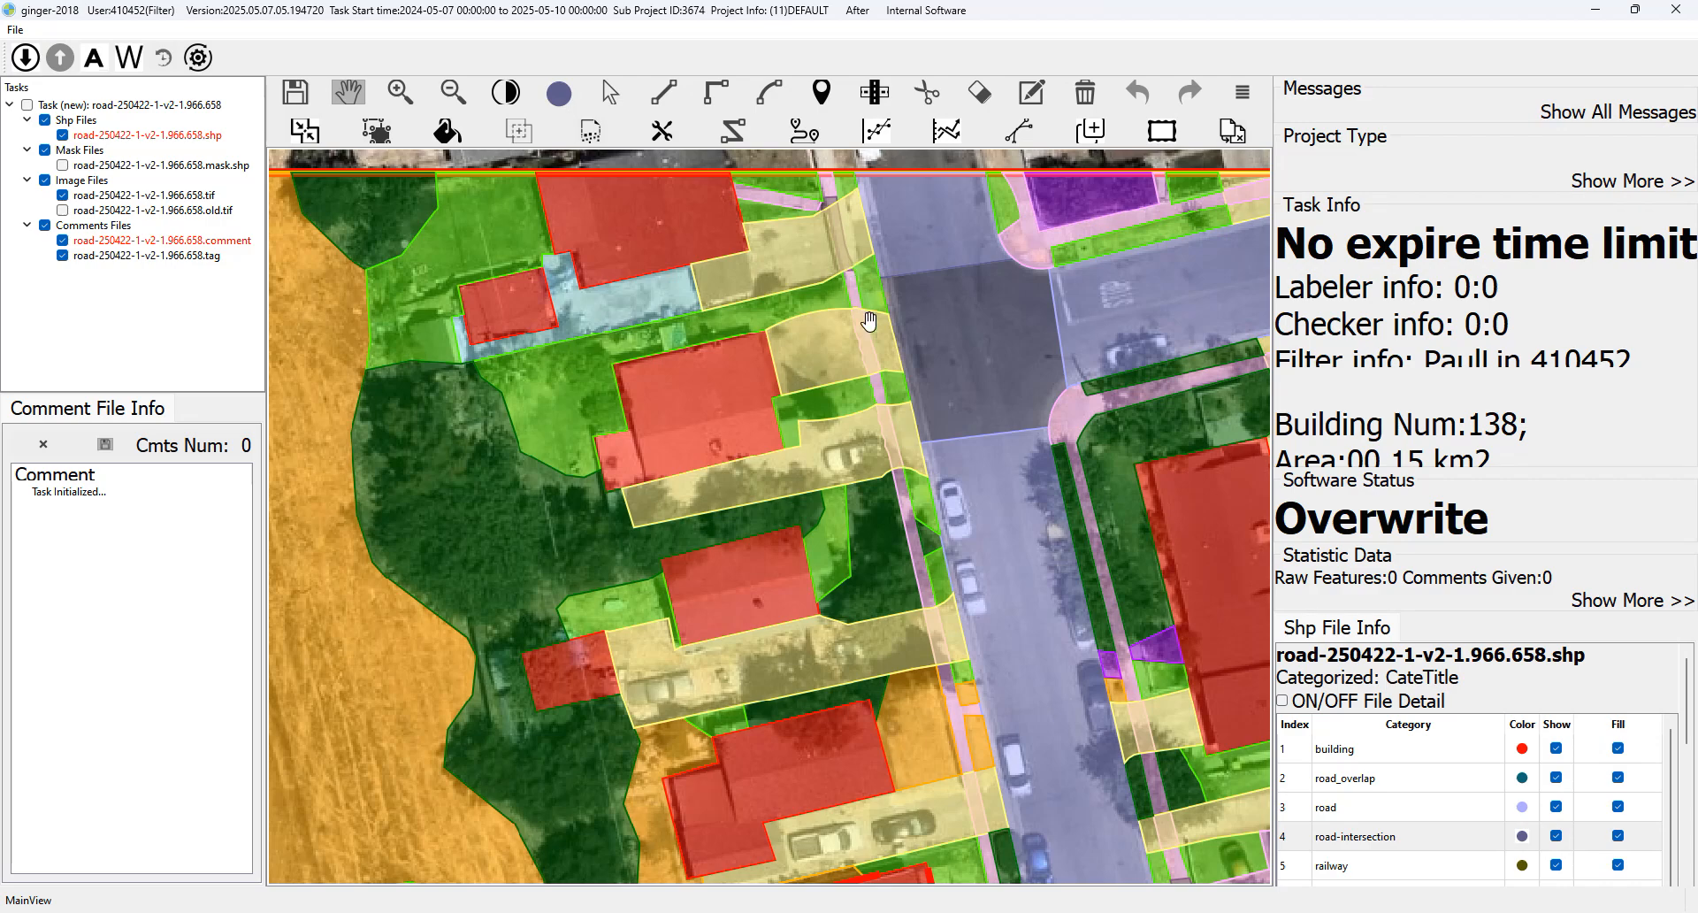
{"action": "left_click_drag", "start_coordinate": [871, 343], "coordinate": [834, 303]}
{"action": "left_click_drag", "start_coordinate": [897, 568], "coordinate": [897, 375]}
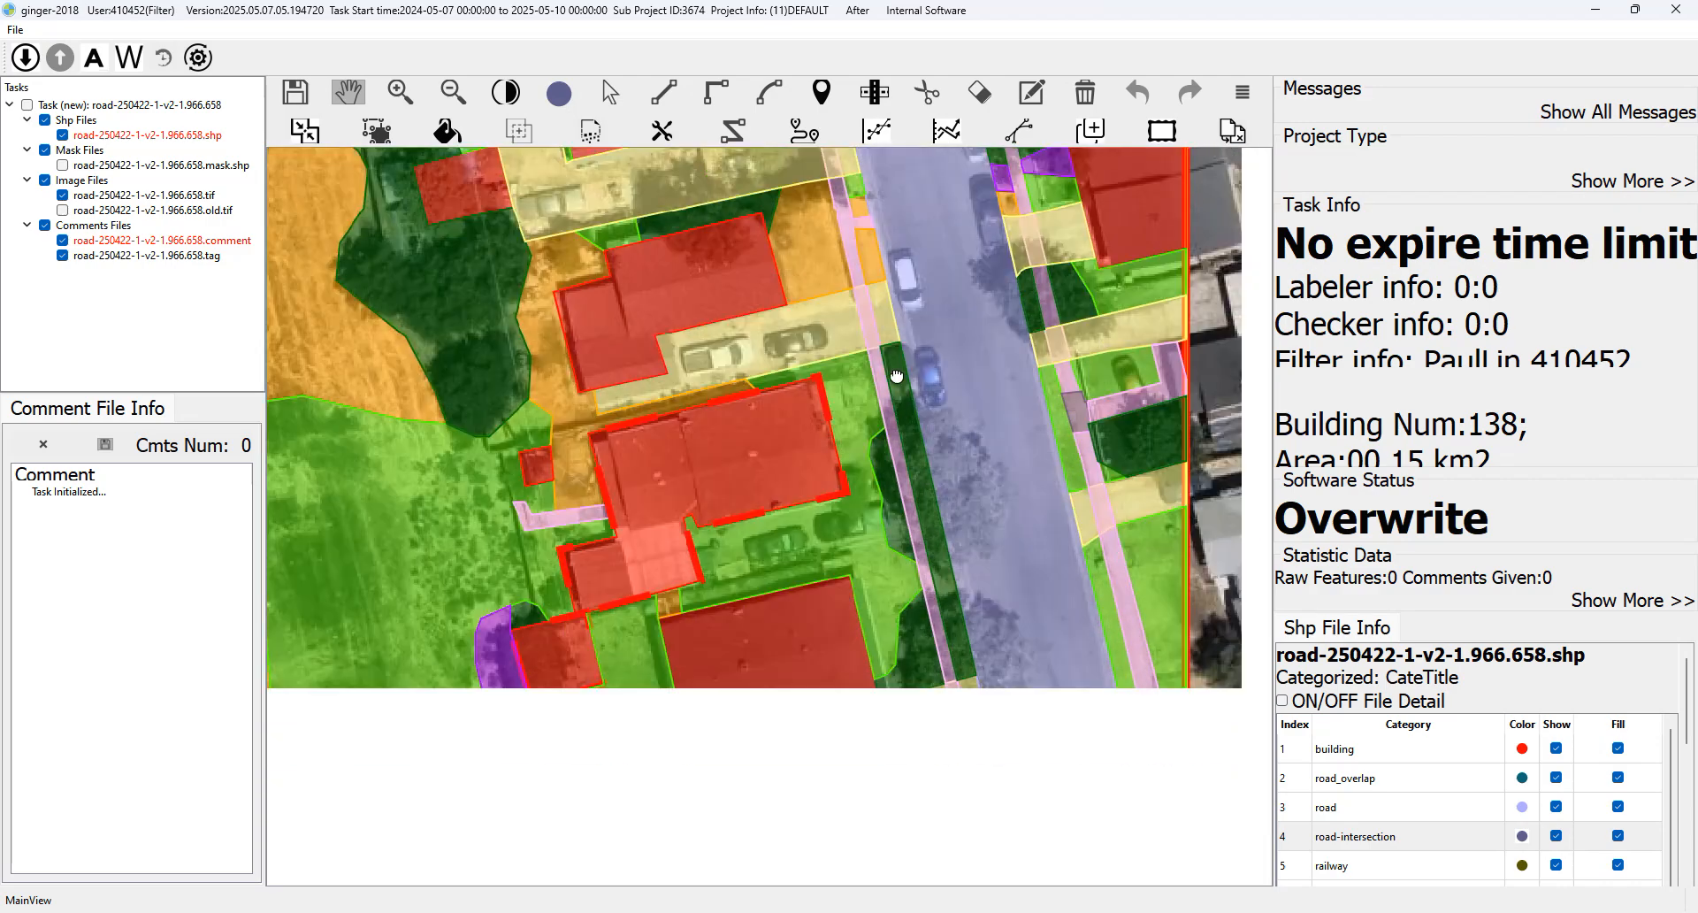
Follow the residential street's sidewalk southward, comparing its annotation with the bare imagery at each stretch.
{"action": "key", "text": "space"}
{"action": "key", "text": "space"}
{"action": "left_click_drag", "start_coordinate": [958, 533], "coordinate": [917, 277]}
{"action": "key", "text": "space"}
{"action": "key", "text": "space"}
{"action": "left_click_drag", "start_coordinate": [969, 566], "coordinate": [934, 392]}
{"action": "key", "text": "space"}
{"action": "key", "text": "space"}
{"action": "left_click_drag", "start_coordinate": [955, 570], "coordinate": [947, 549]}
{"action": "key", "text": "space"}
{"action": "key", "text": "space"}
Inspect up close how the driveways cross the sidewalk beside the houses, toggling the annotations over the imagery.
{"action": "scroll", "coordinate": [959, 639], "scroll_direction": "up", "scroll_amount": 2}
{"action": "left_click_drag", "start_coordinate": [816, 349], "coordinate": [867, 513]}
{"action": "key", "text": "space"}
{"action": "key", "text": "space"}
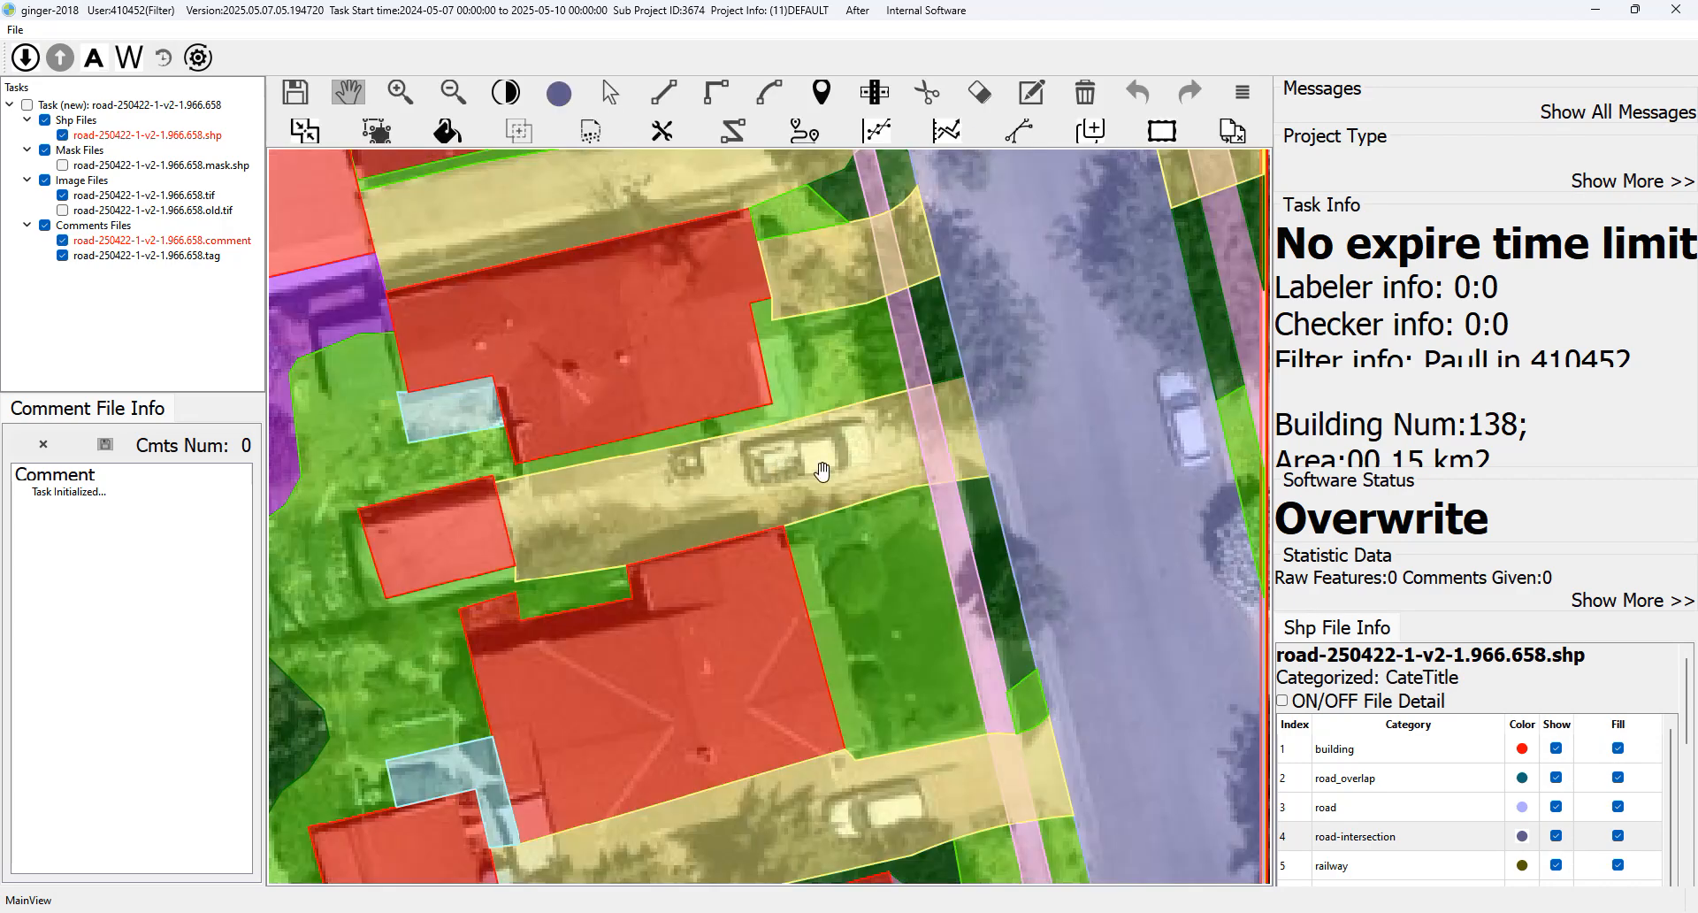
{"action": "left_click_drag", "start_coordinate": [958, 562], "coordinate": [834, 262]}
{"action": "scroll", "coordinate": [872, 406], "scroll_direction": "down", "scroll_amount": 2}
{"action": "left_click_drag", "start_coordinate": [872, 583], "coordinate": [877, 534]}
{"action": "key", "text": "space"}
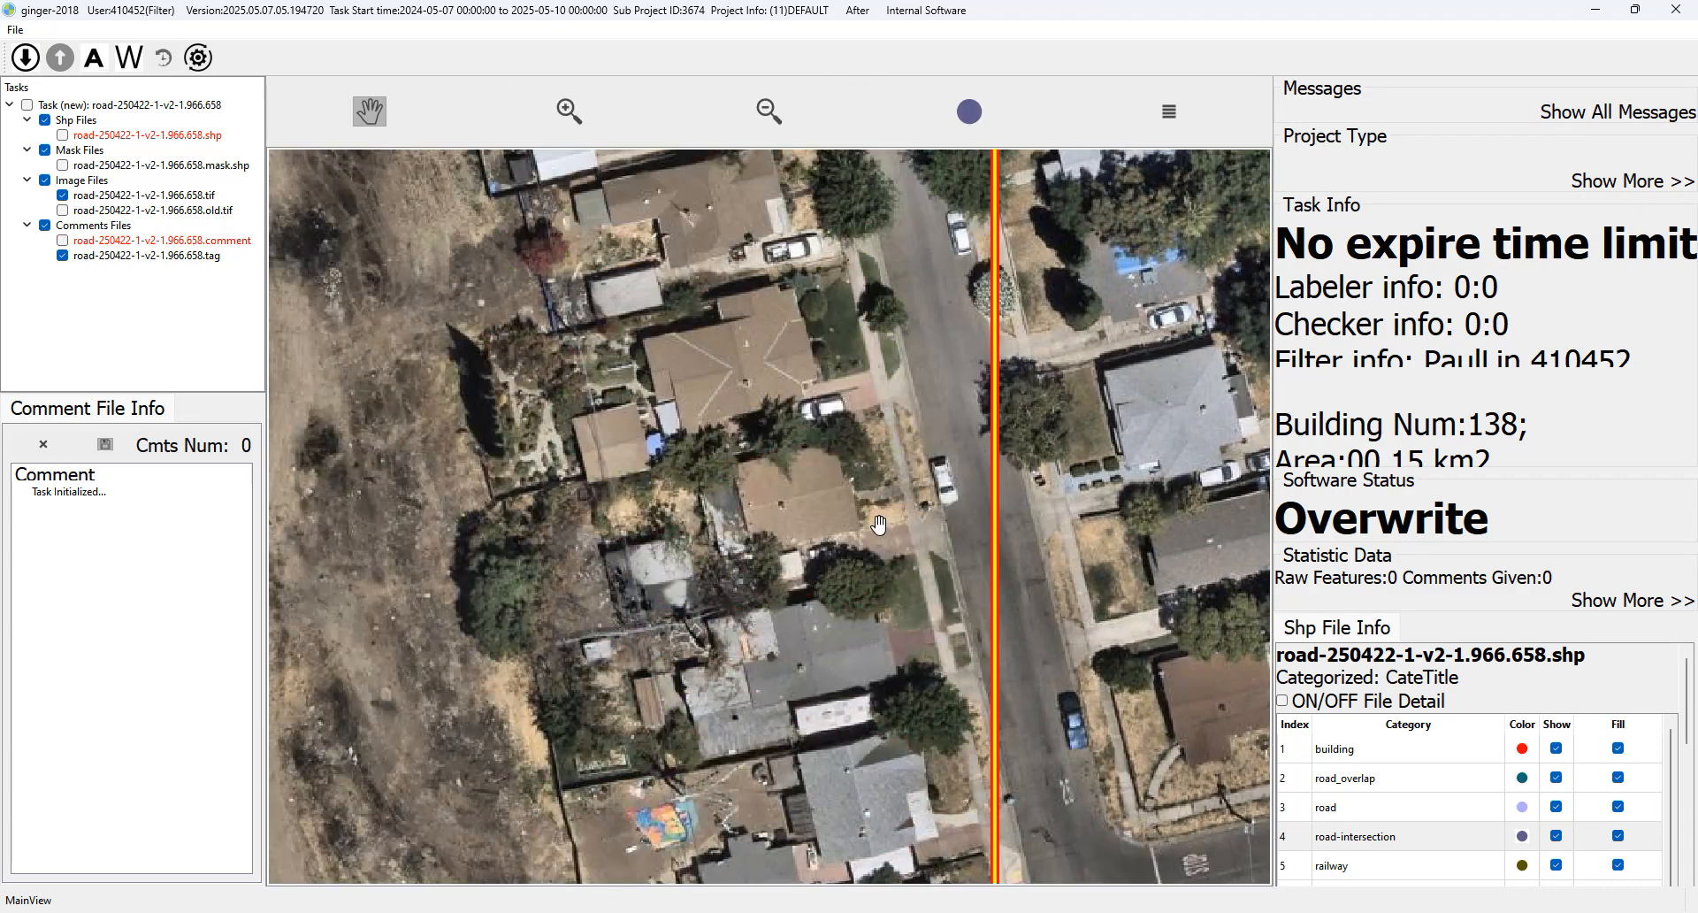
{"action": "key", "text": "space"}
Check the tree-shaded sidewalk, driveways and front walkways of the southern houses against the bare imagery.
{"action": "scroll", "coordinate": [875, 512], "scroll_direction": "up", "scroll_amount": 1}
{"action": "key", "text": "space"}
{"action": "key", "text": "space"}
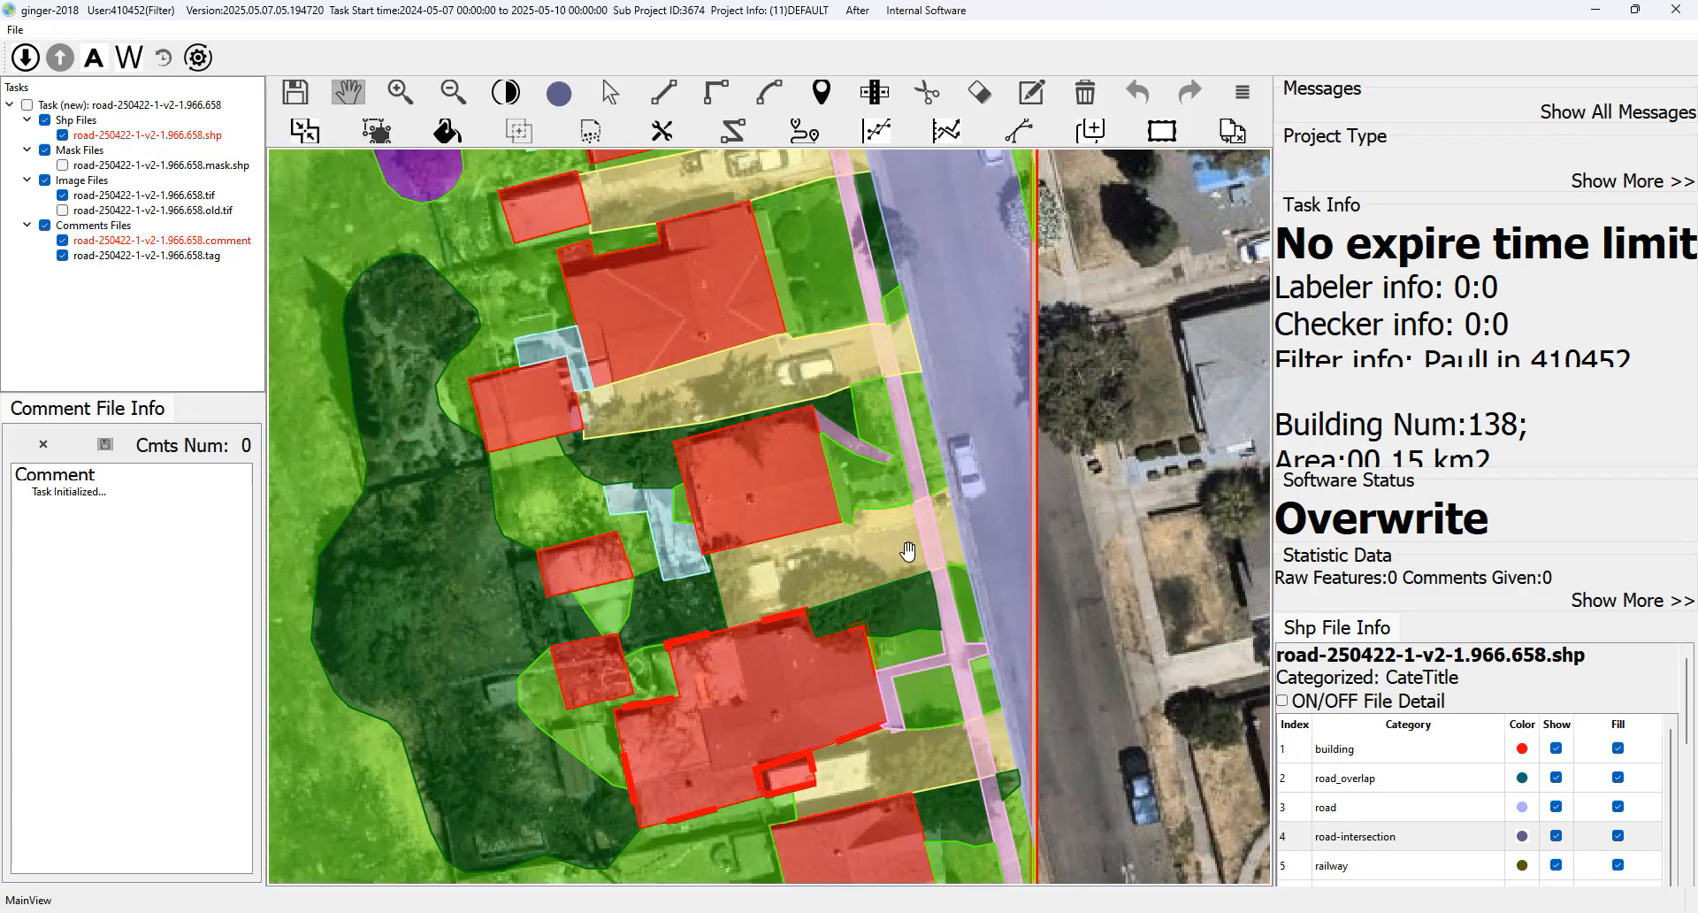
{"action": "left_click_drag", "start_coordinate": [901, 555], "coordinate": [896, 475]}
{"action": "key", "text": "space"}
{"action": "key", "text": "space"}
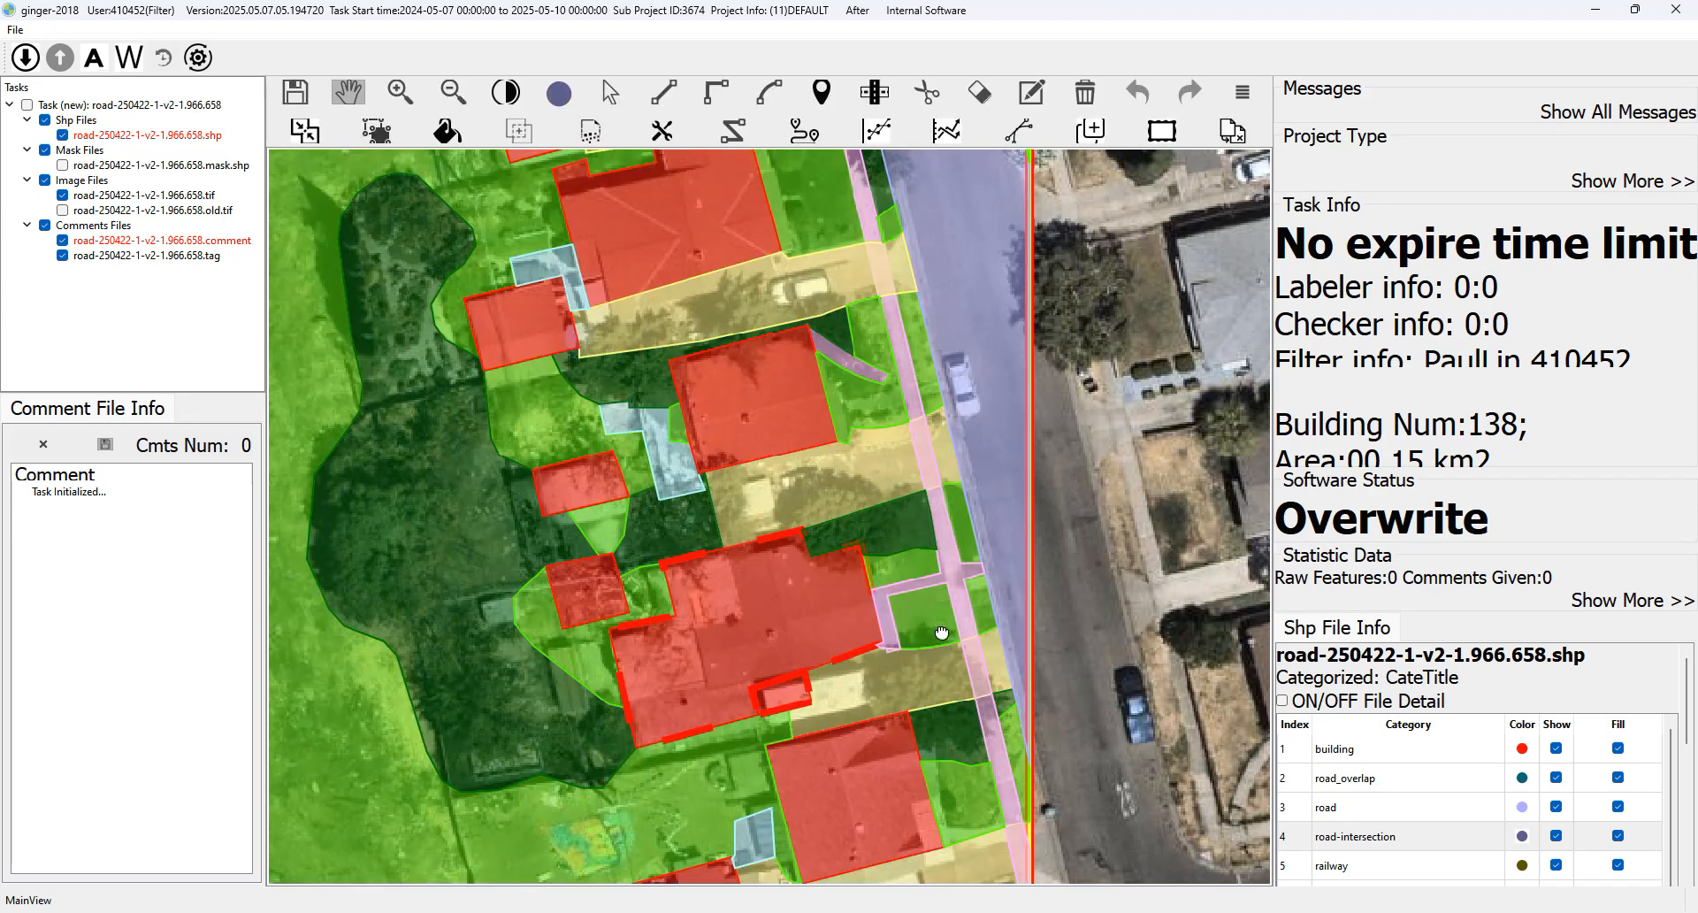
{"action": "left_click_drag", "start_coordinate": [942, 638], "coordinate": [914, 501]}
{"action": "key", "text": "space"}
{"action": "key", "text": "space"}
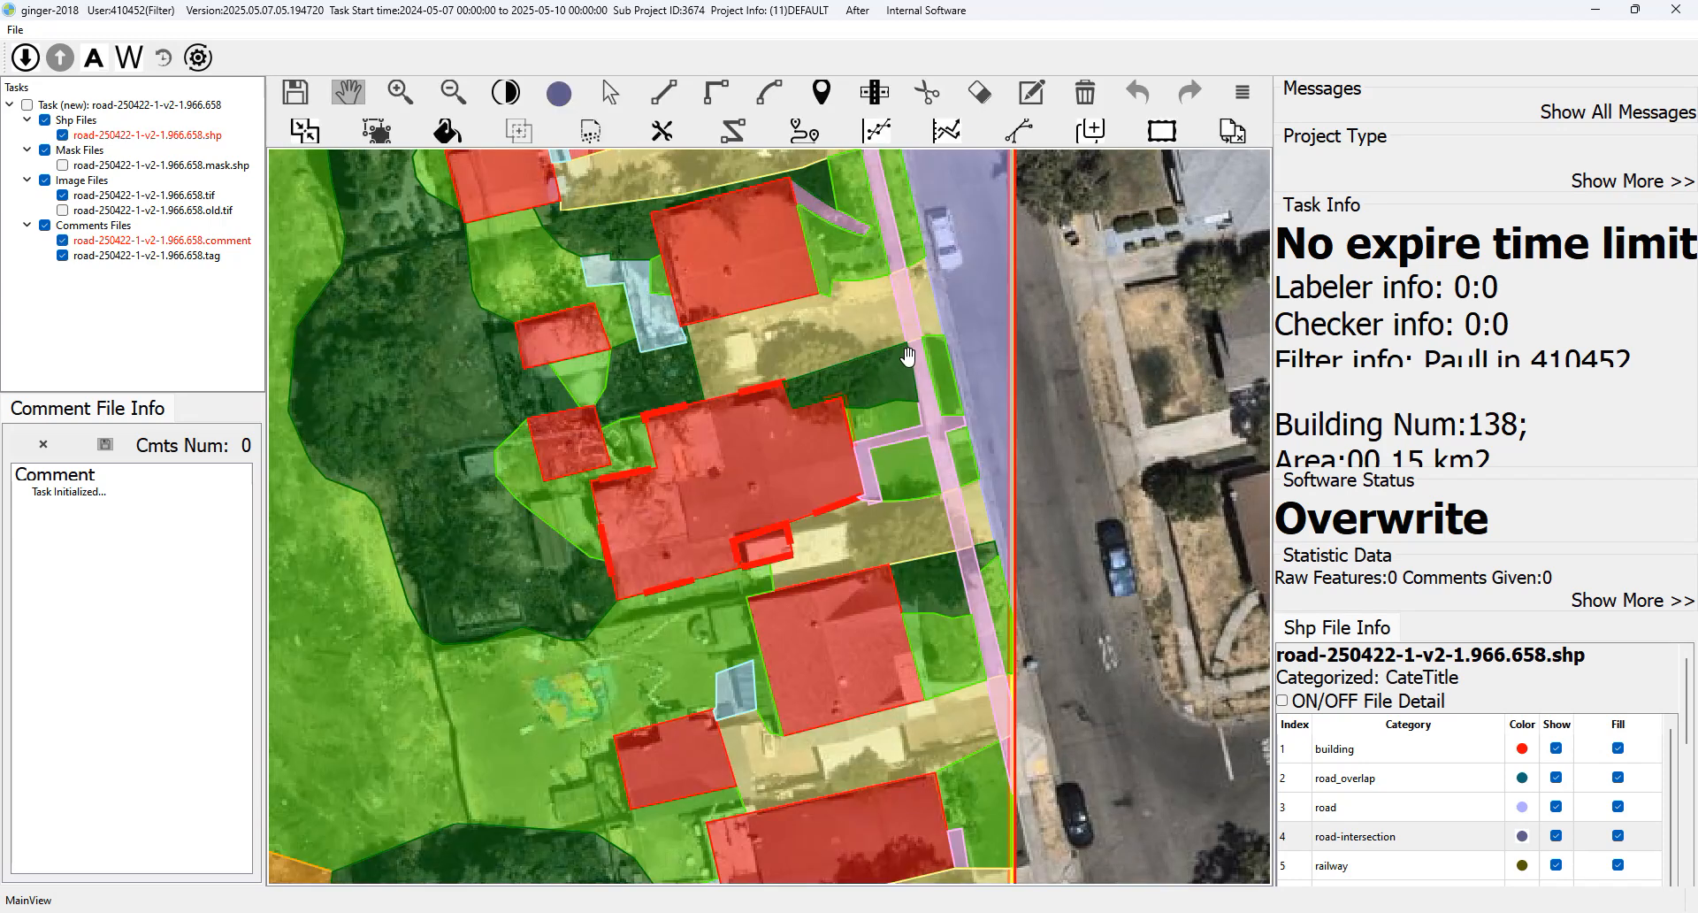
{"action": "key", "text": "space"}
{"action": "key", "text": "space"}
Switch to task road-250419-1-v2-2.338.359 and examine the annotated curved road with its sidewalks and parking-lot entrances.
{"action": "key", "text": "alt+Tab"}
{"action": "left_click_drag", "start_coordinate": [913, 546], "coordinate": [865, 488]}
{"action": "left_click_drag", "start_coordinate": [784, 417], "coordinate": [893, 510]}
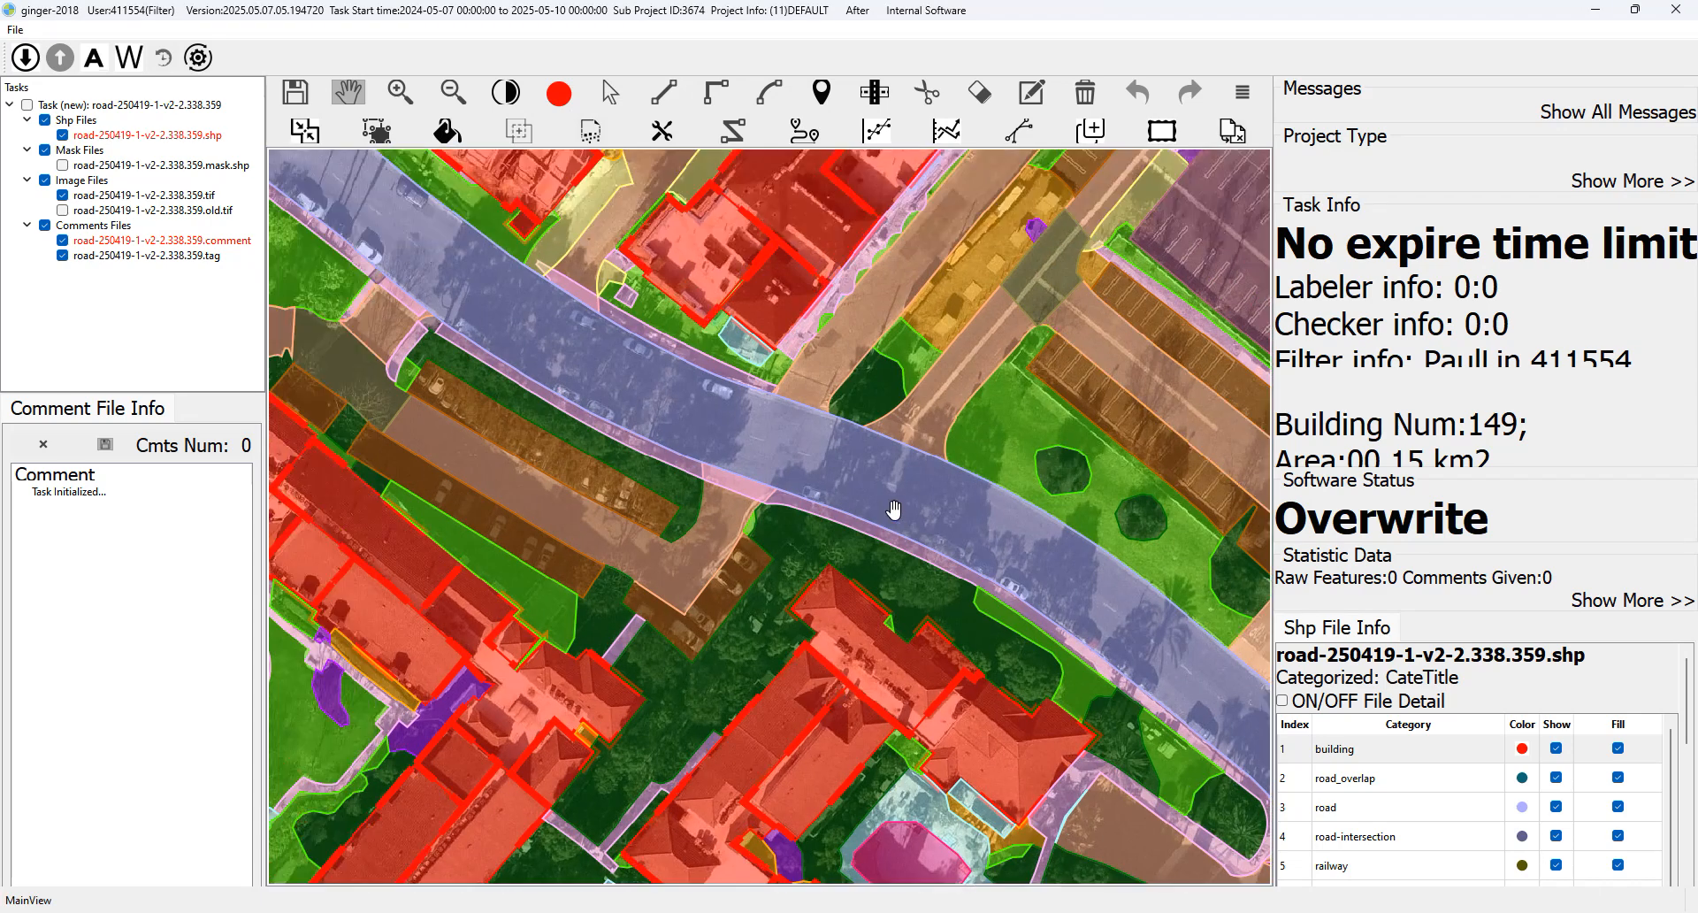
{"action": "left_click_drag", "start_coordinate": [766, 504], "coordinate": [795, 515]}
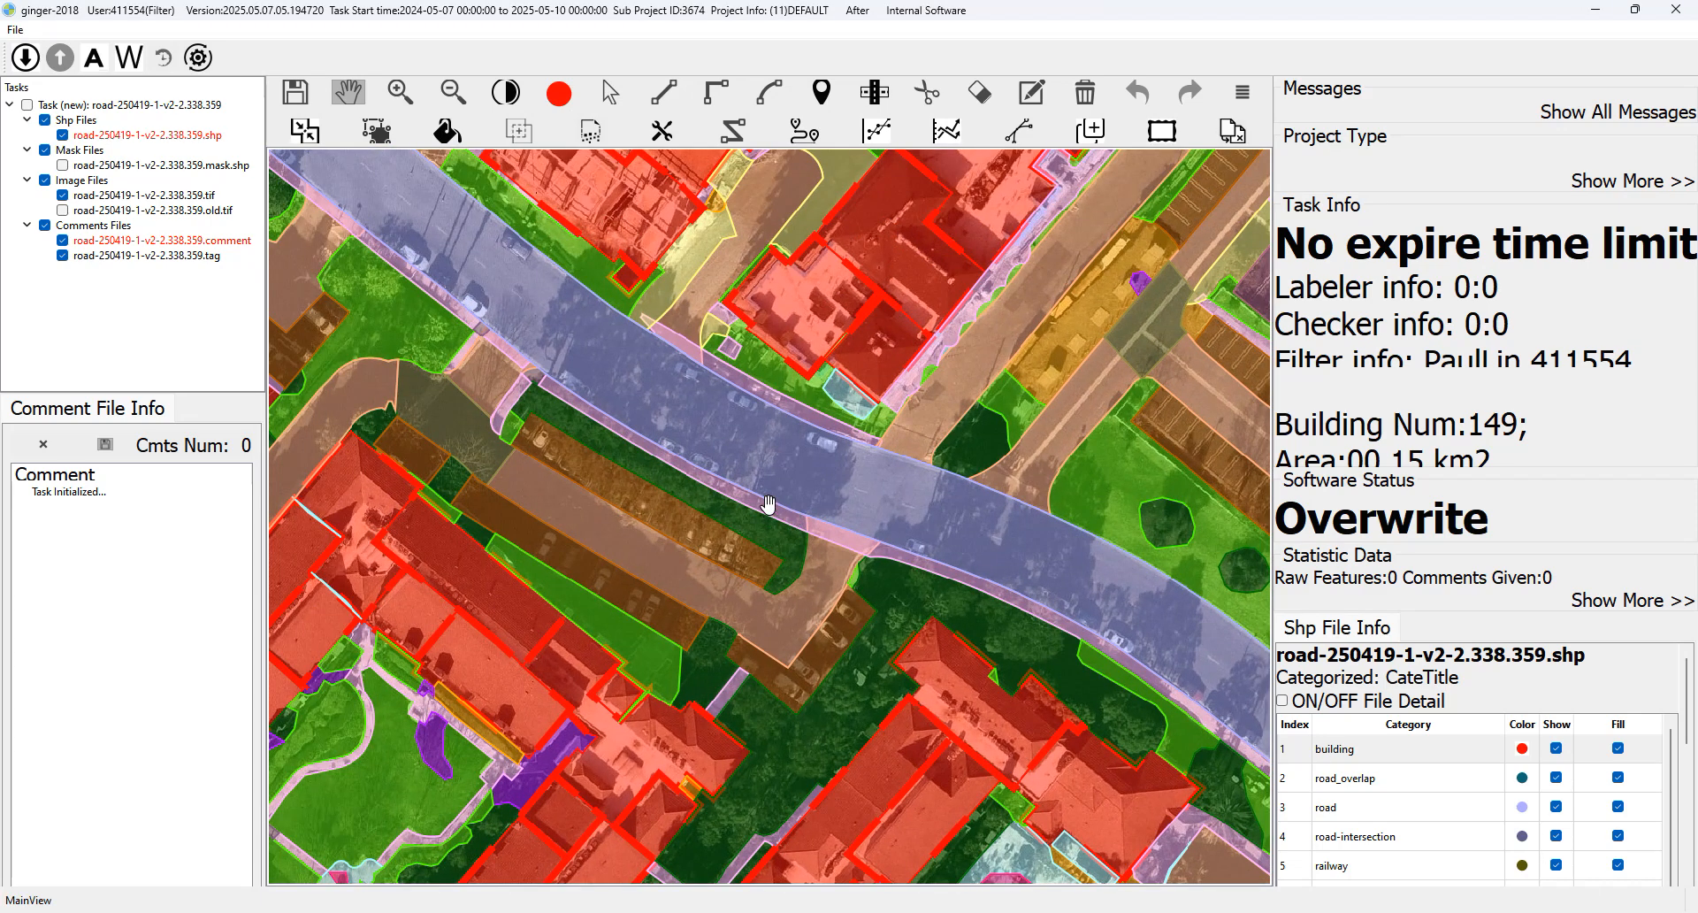
{"action": "left_click_drag", "start_coordinate": [663, 375], "coordinate": [732, 433]}
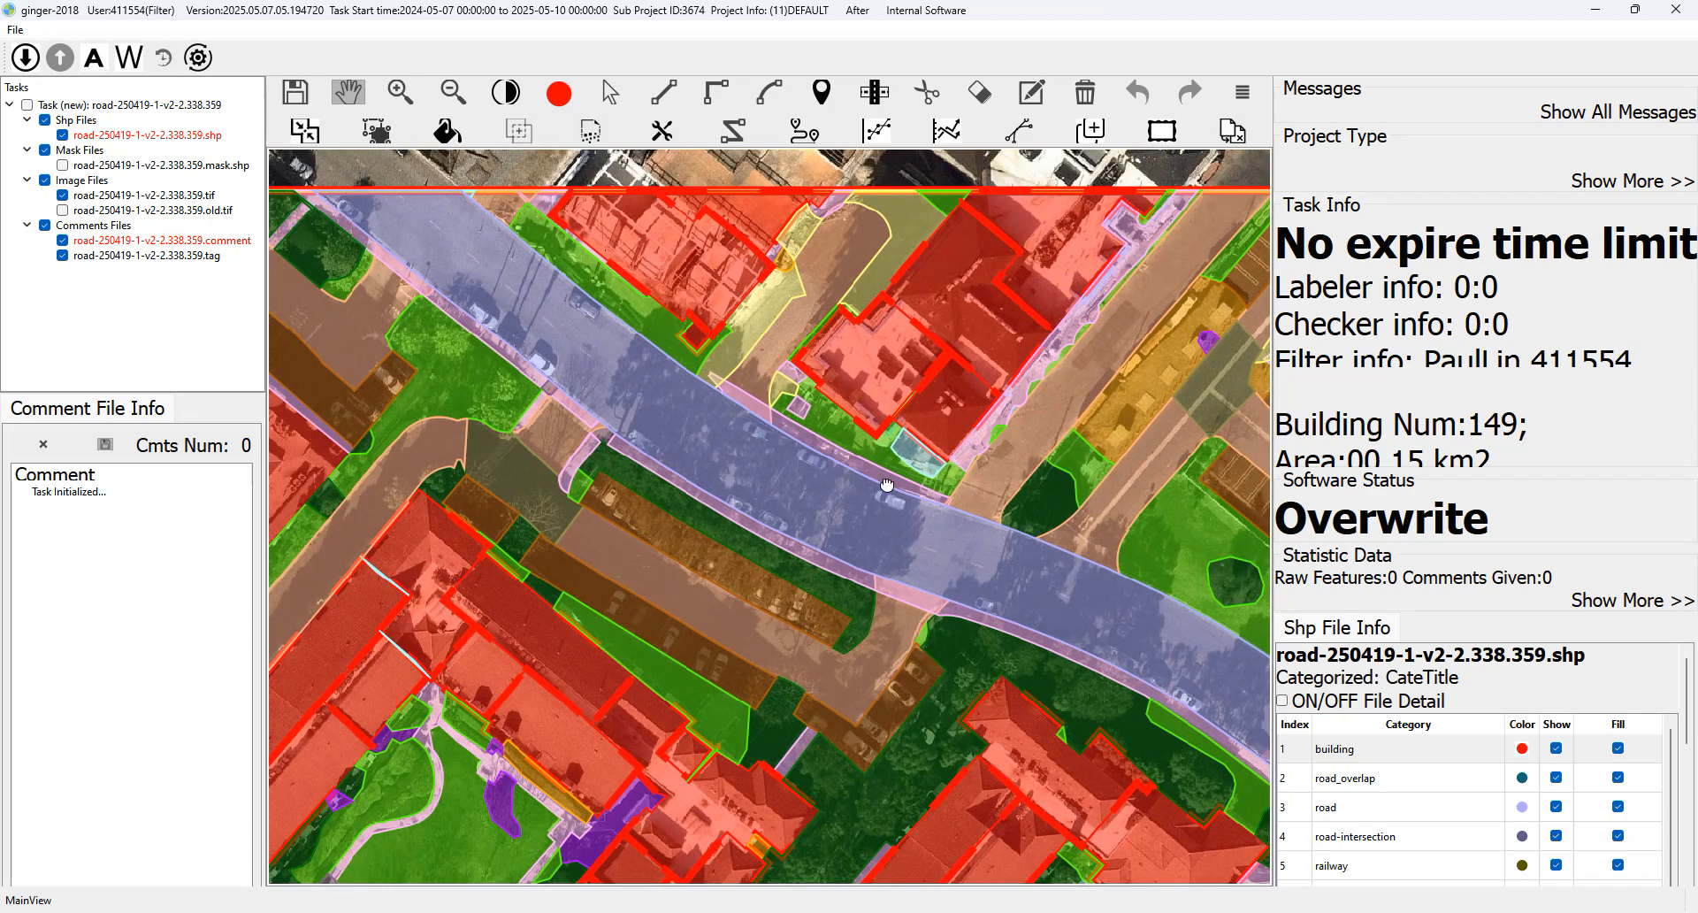
{"action": "left_click_drag", "start_coordinate": [898, 495], "coordinate": [823, 429]}
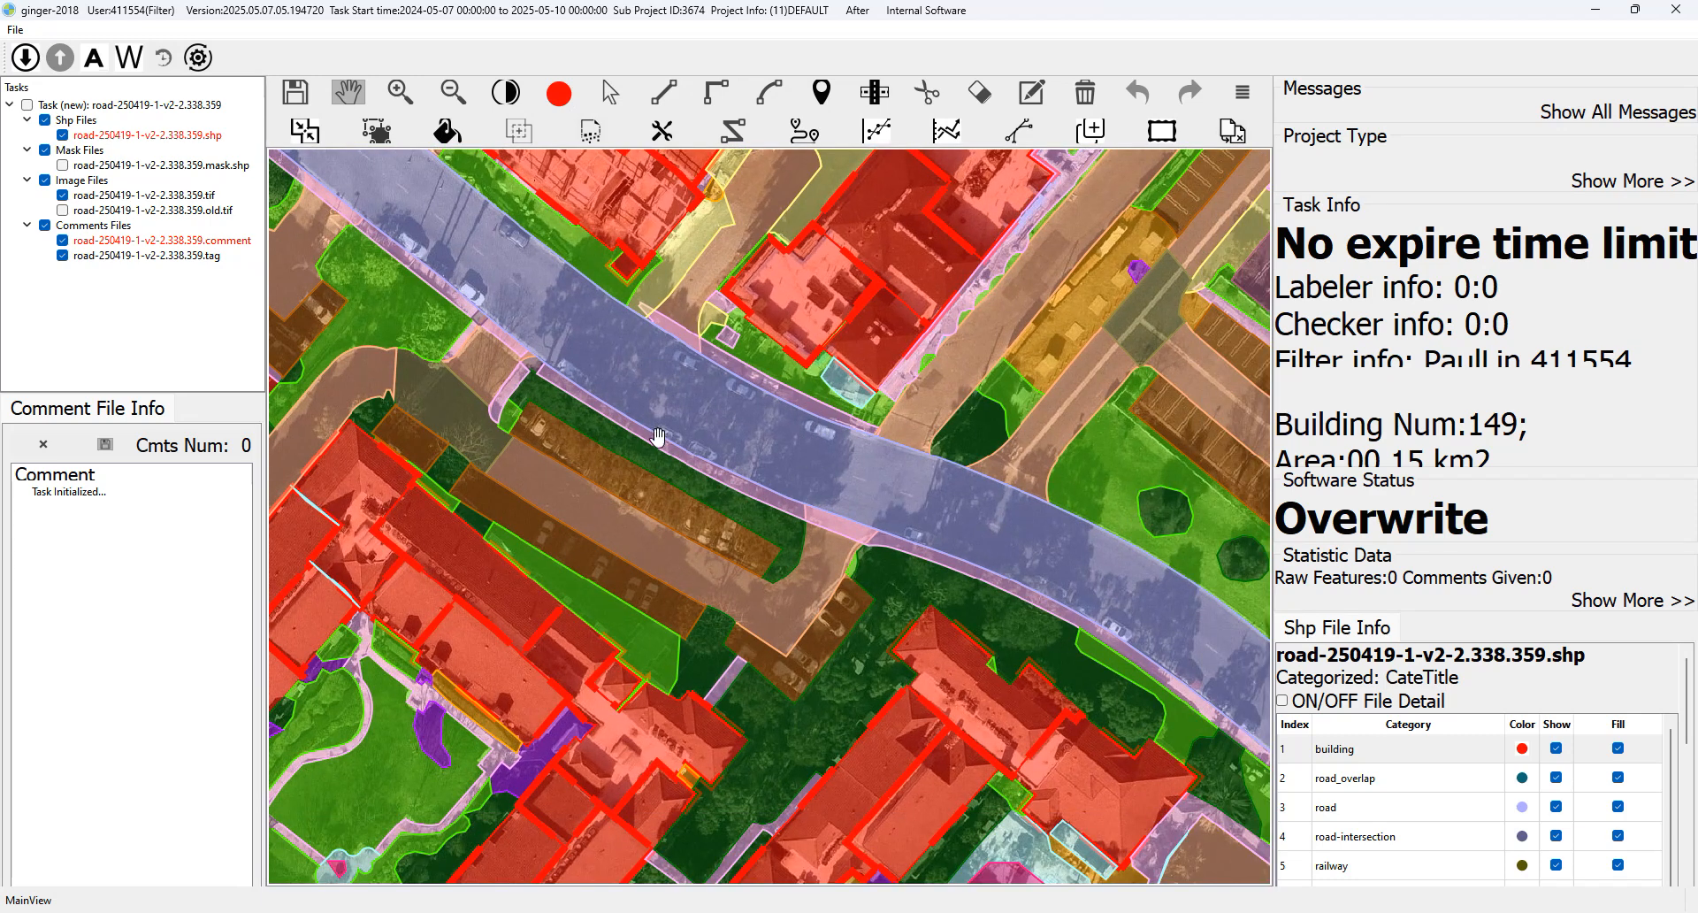
Hide the annotations and inspect the shaded curved road and its edges along its length in the bare imagery.
{"action": "scroll", "coordinate": [725, 429], "scroll_direction": "up", "scroll_amount": 2}
{"action": "key", "text": "space"}
{"action": "left_click_drag", "start_coordinate": [1019, 587], "coordinate": [873, 479]}
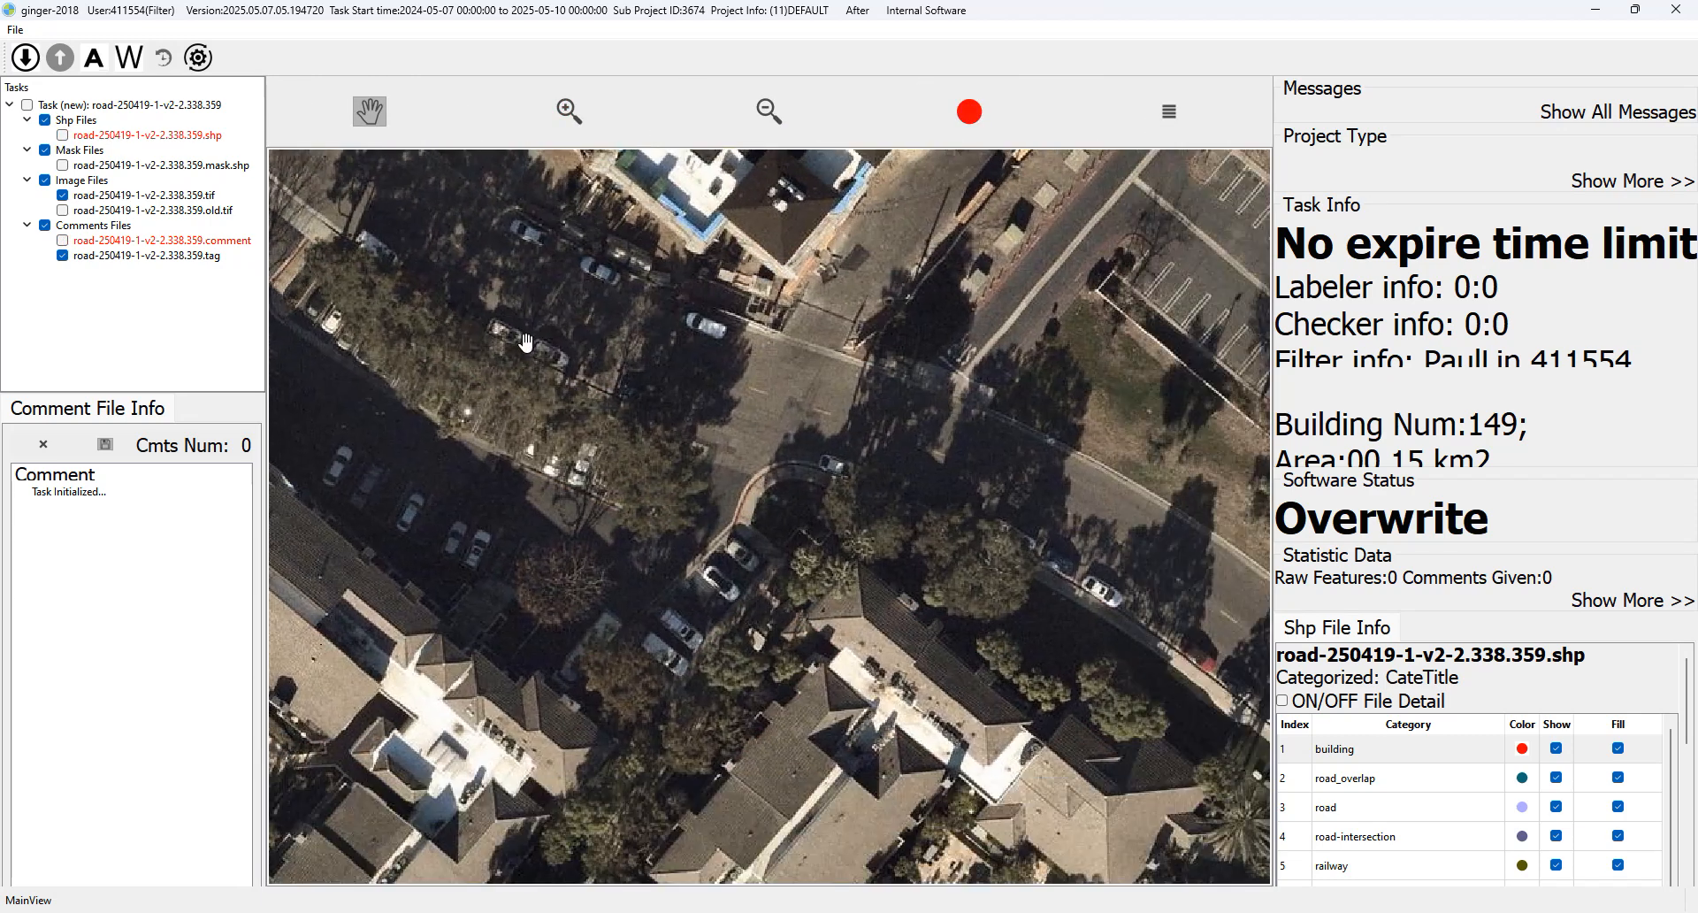
{"action": "left_click_drag", "start_coordinate": [1019, 526], "coordinate": [887, 483]}
{"action": "left_click_drag", "start_coordinate": [851, 399], "coordinate": [738, 379]}
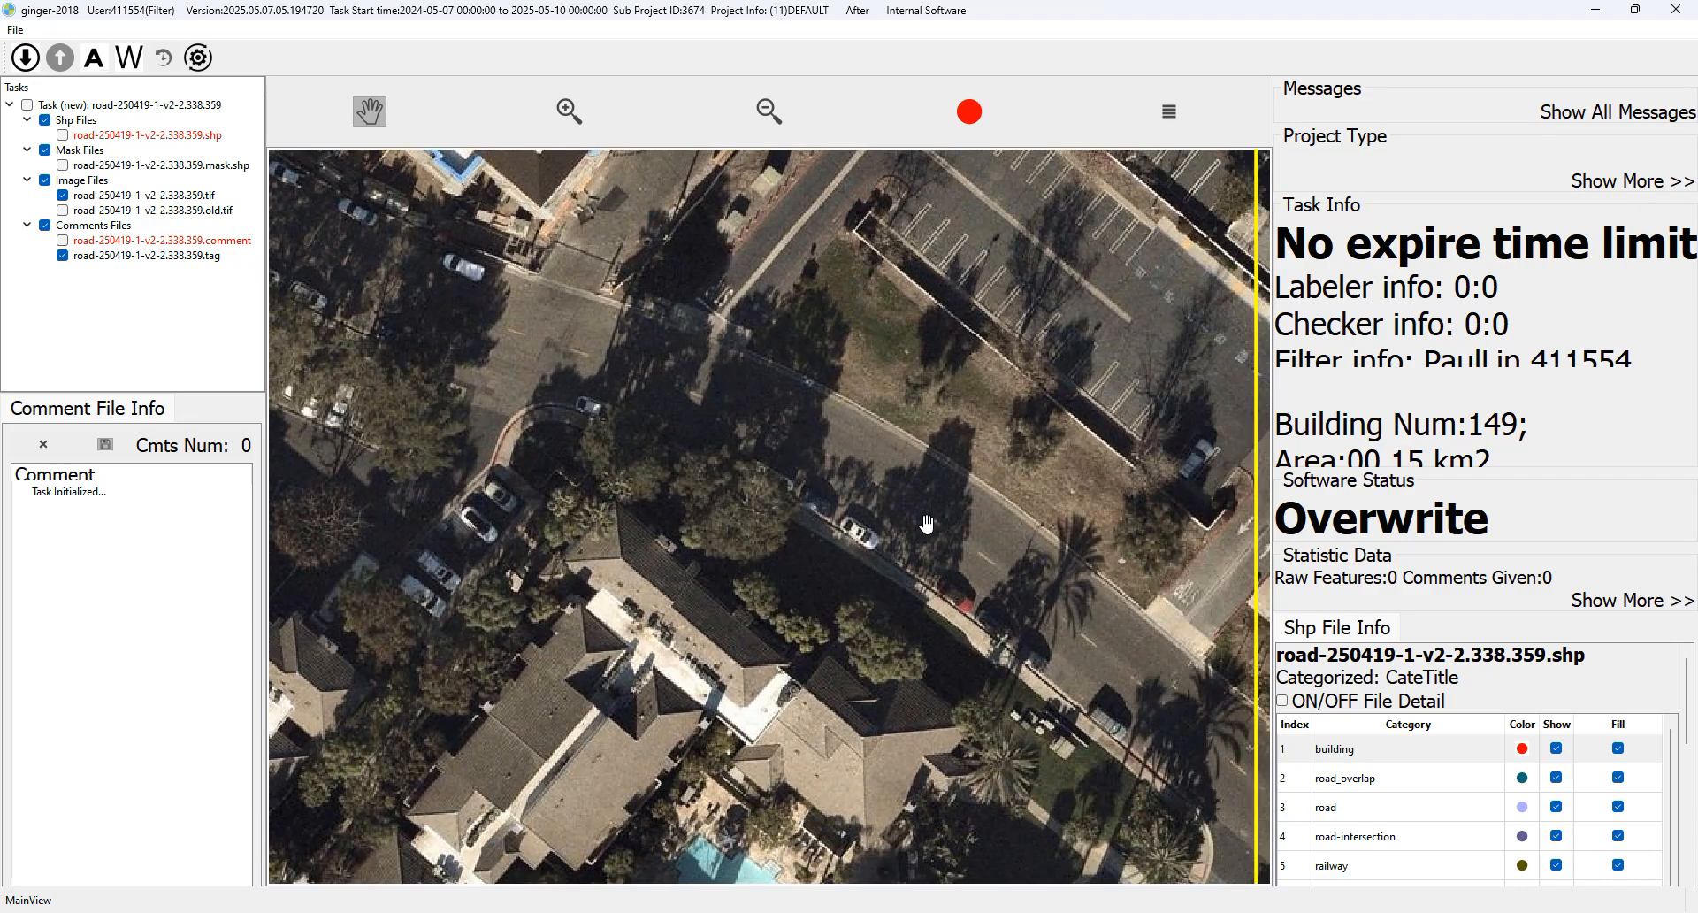
{"action": "left_click_drag", "start_coordinate": [495, 382], "coordinate": [808, 549]}
{"action": "left_click_drag", "start_coordinate": [568, 364], "coordinate": [878, 498]}
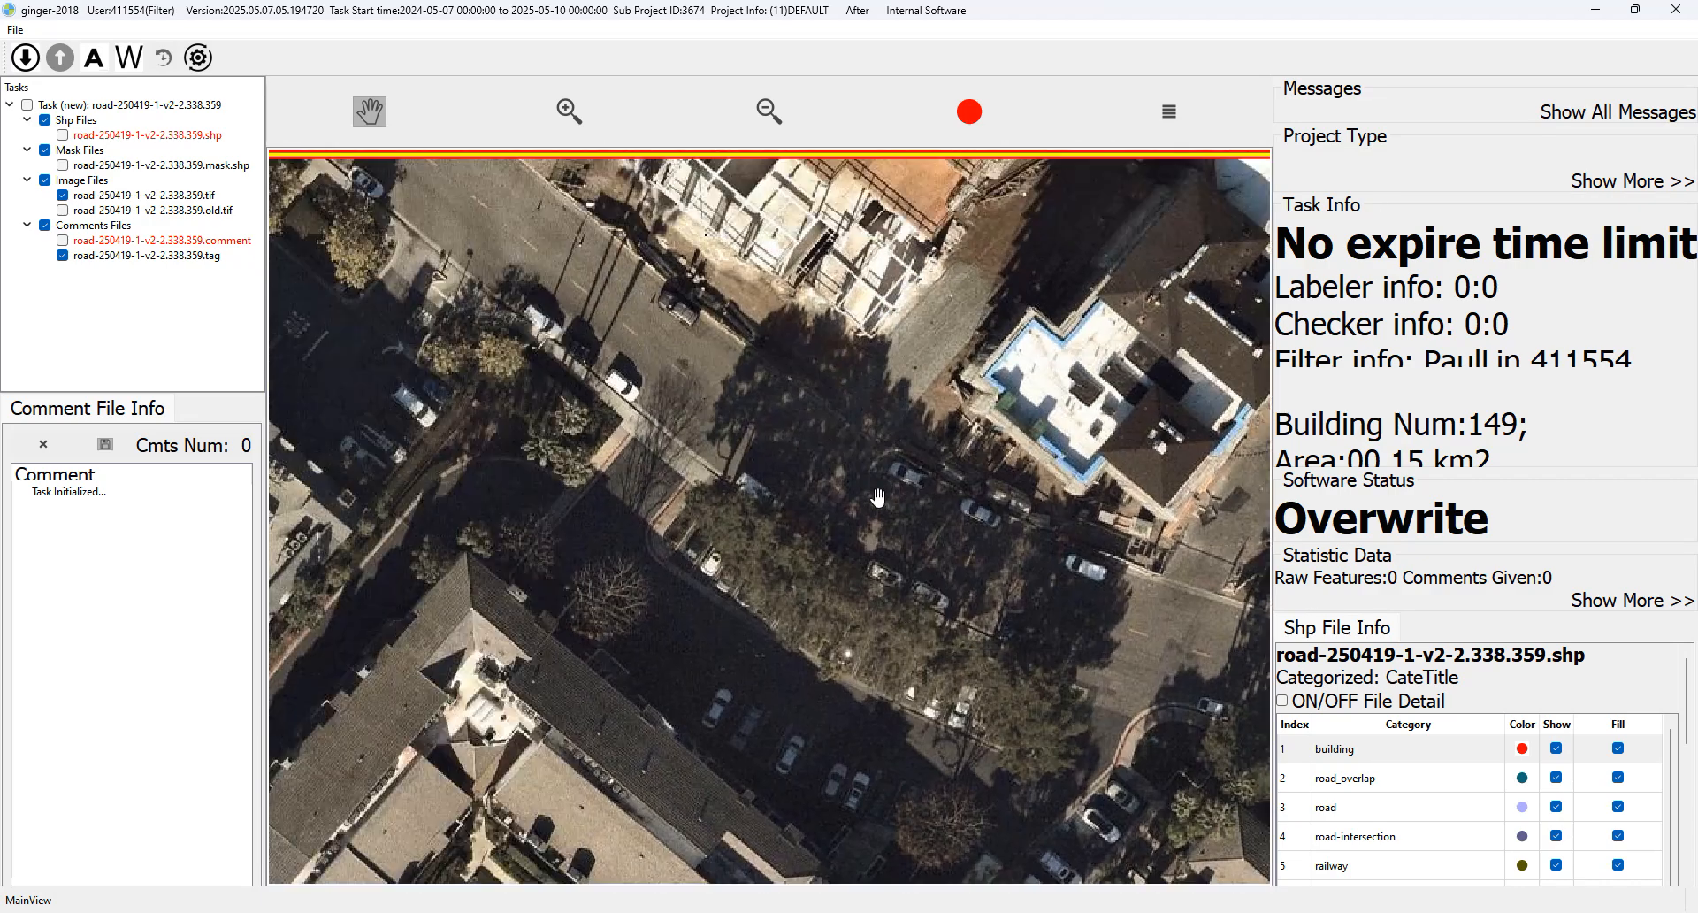
Compare the annotated sidewalks along both sides of the curved road with the imagery by repeatedly toggling the annotations.
{"action": "key", "text": "space"}
{"action": "left_click_drag", "start_coordinate": [1013, 579], "coordinate": [680, 419]}
{"action": "key", "text": "space"}
{"action": "key", "text": "space"}
{"action": "key", "text": "space"}
{"action": "key", "text": "space"}
{"action": "key", "text": "space"}
{"action": "left_click_drag", "start_coordinate": [1046, 621], "coordinate": [784, 470]}
{"action": "key", "text": "space"}
{"action": "key", "text": "space"}
{"action": "key", "text": "space"}
{"action": "left_click_drag", "start_coordinate": [649, 409], "coordinate": [1092, 682]}
{"action": "key", "text": "space"}
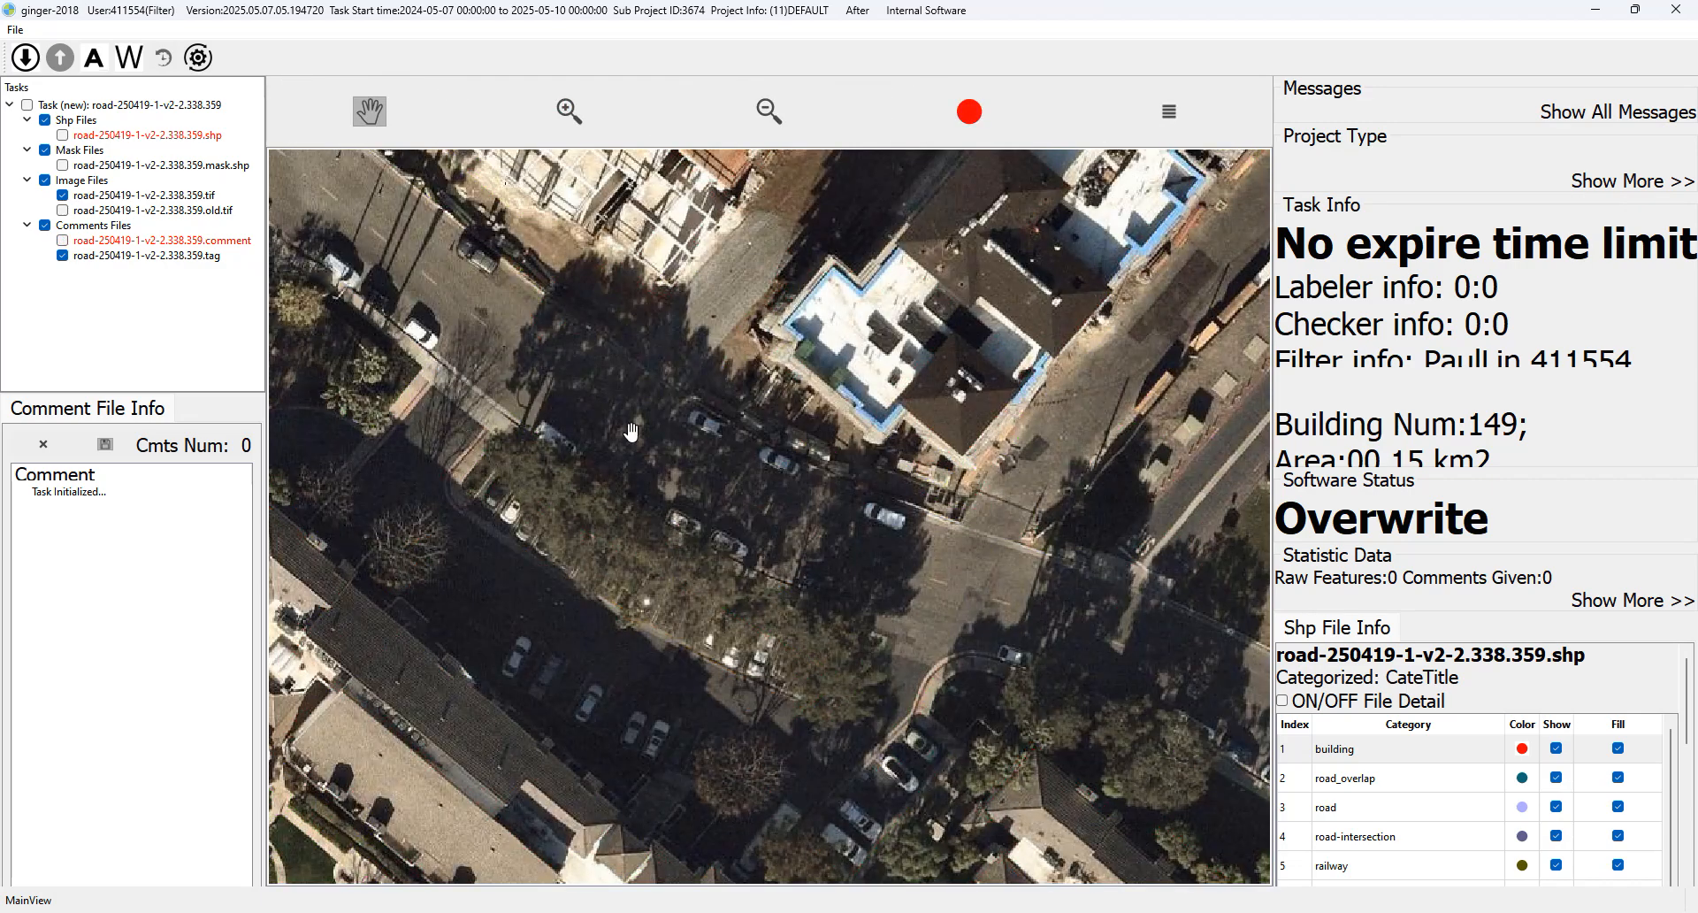
Check the tree-covered sidewalk between the curved road and the parking rows, switching between annotations and bare imagery.
{"action": "key", "text": "space"}
{"action": "left_click_drag", "start_coordinate": [530, 333], "coordinate": [791, 448]}
{"action": "left_click_drag", "start_coordinate": [833, 589], "coordinate": [779, 408]}
{"action": "key", "text": "space"}
{"action": "key", "text": "space"}
{"action": "left_click_drag", "start_coordinate": [764, 499], "coordinate": [874, 500]}
{"action": "key", "text": "space"}
{"action": "key", "text": "space"}
{"action": "left_click_drag", "start_coordinate": [793, 392], "coordinate": [587, 335]}
{"action": "key", "text": "space"}
{"action": "key", "text": "space"}
{"action": "key", "text": "space"}
{"action": "key", "text": "space"}
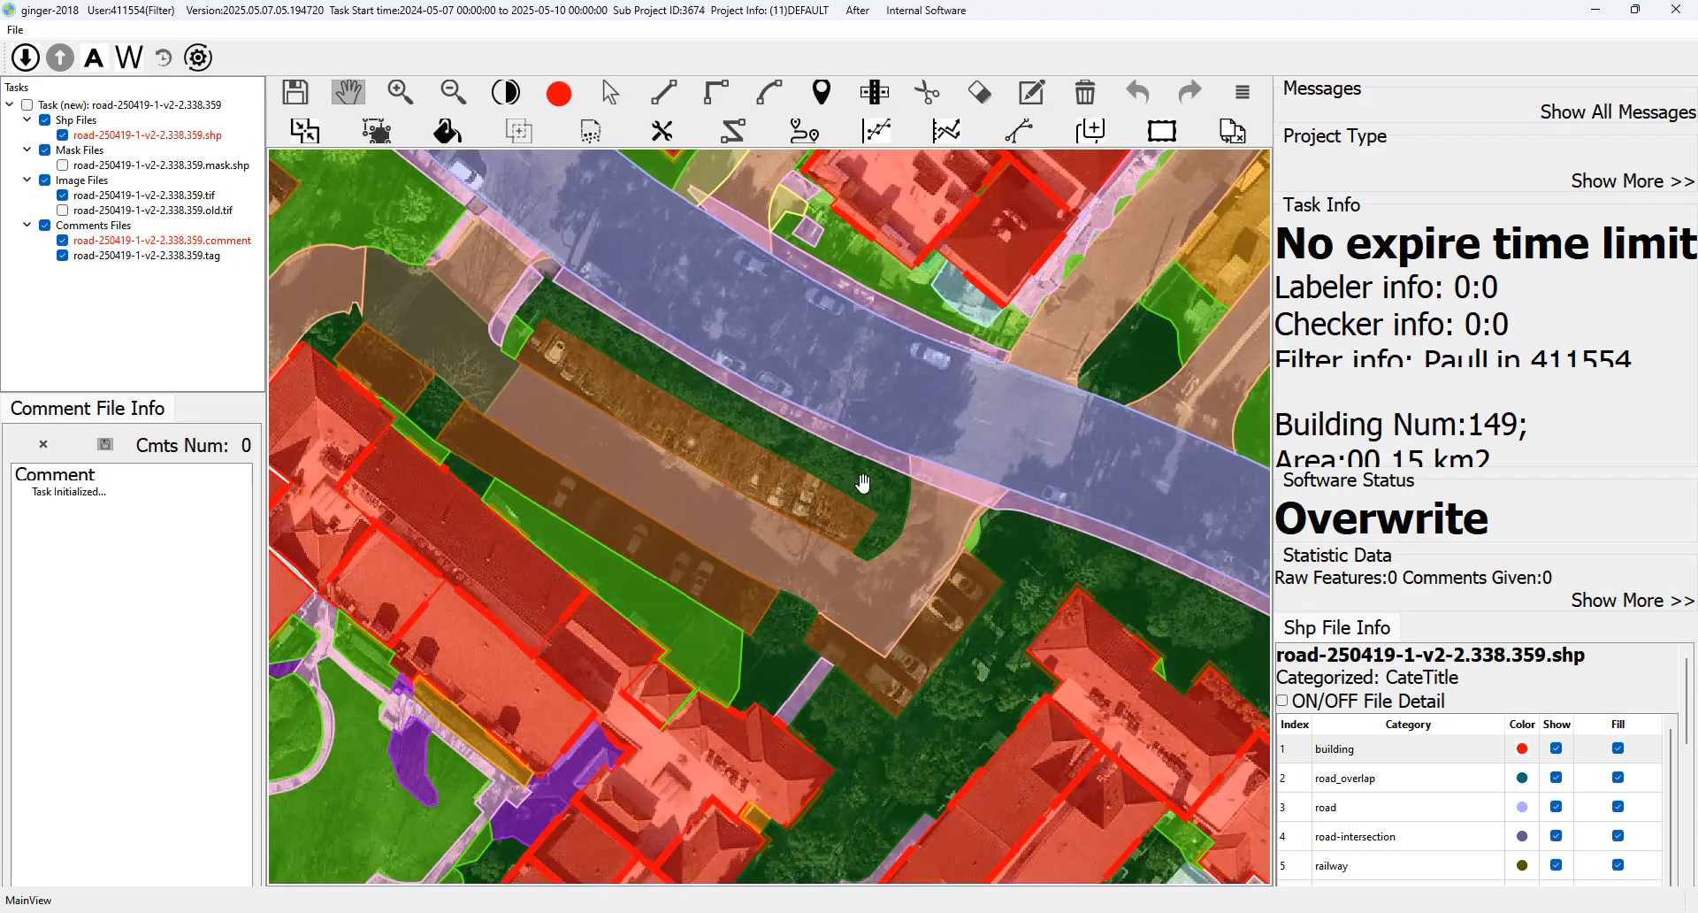
Examine the sidewalk from the parking-lot entrance southeast along the curved road, comparing its annotation with the imagery.
{"action": "left_click_drag", "start_coordinate": [984, 561], "coordinate": [934, 539]}
{"action": "key", "text": "space"}
{"action": "key", "text": "space"}
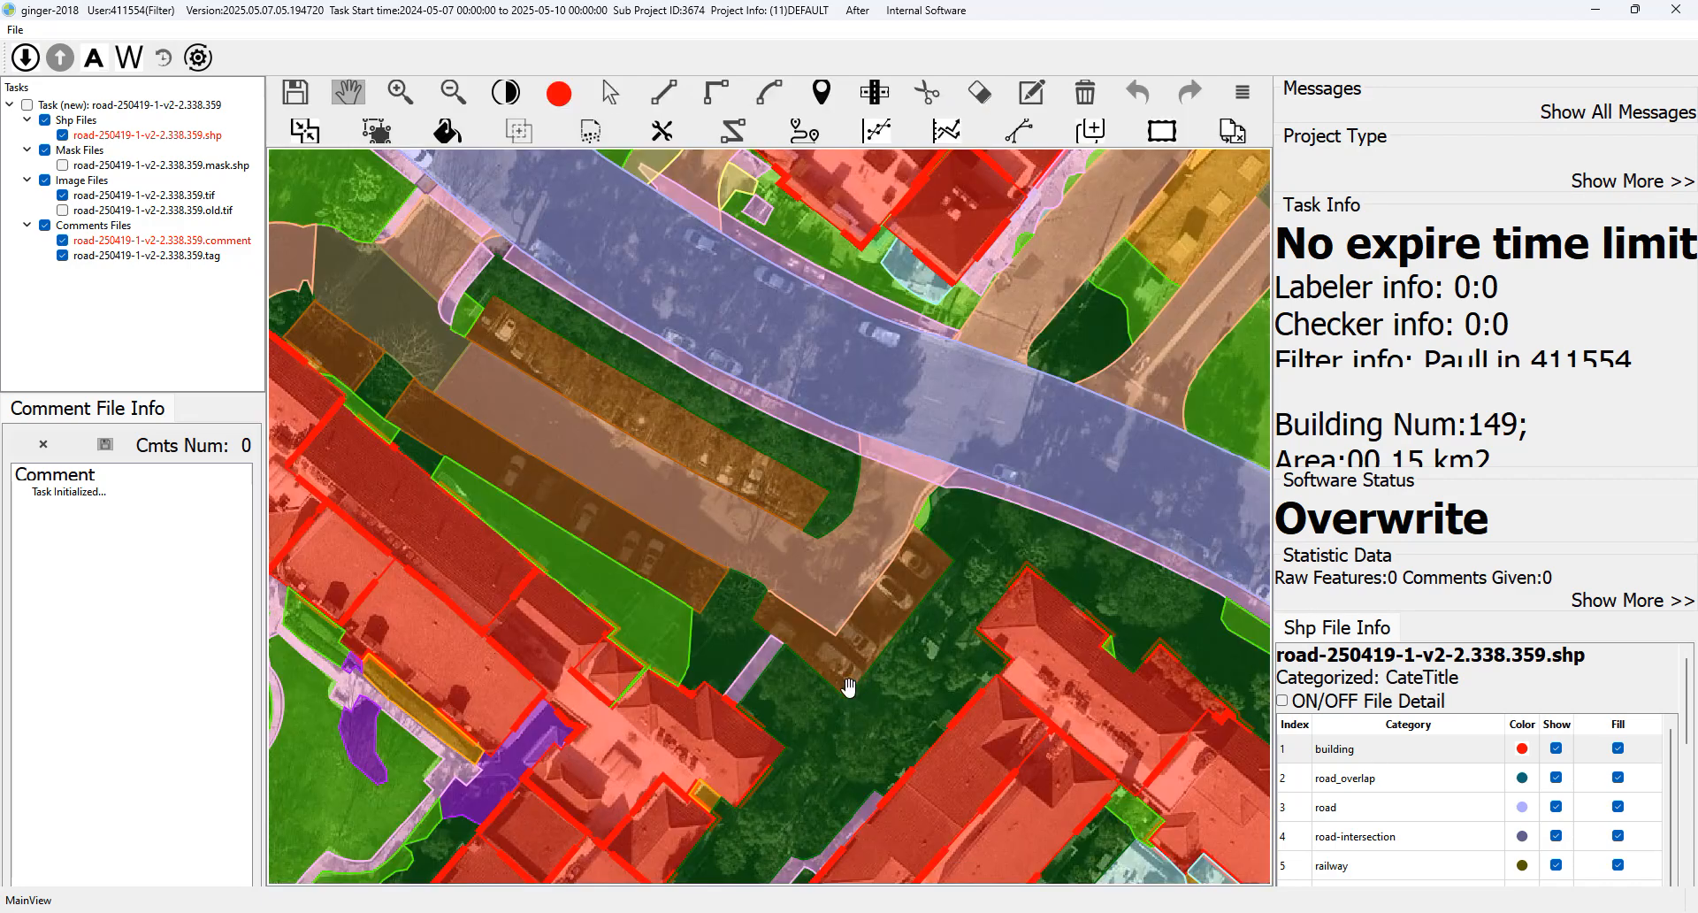
{"action": "key", "text": "space"}
{"action": "key", "text": "space"}
{"action": "left_click_drag", "start_coordinate": [652, 557], "coordinate": [595, 421]}
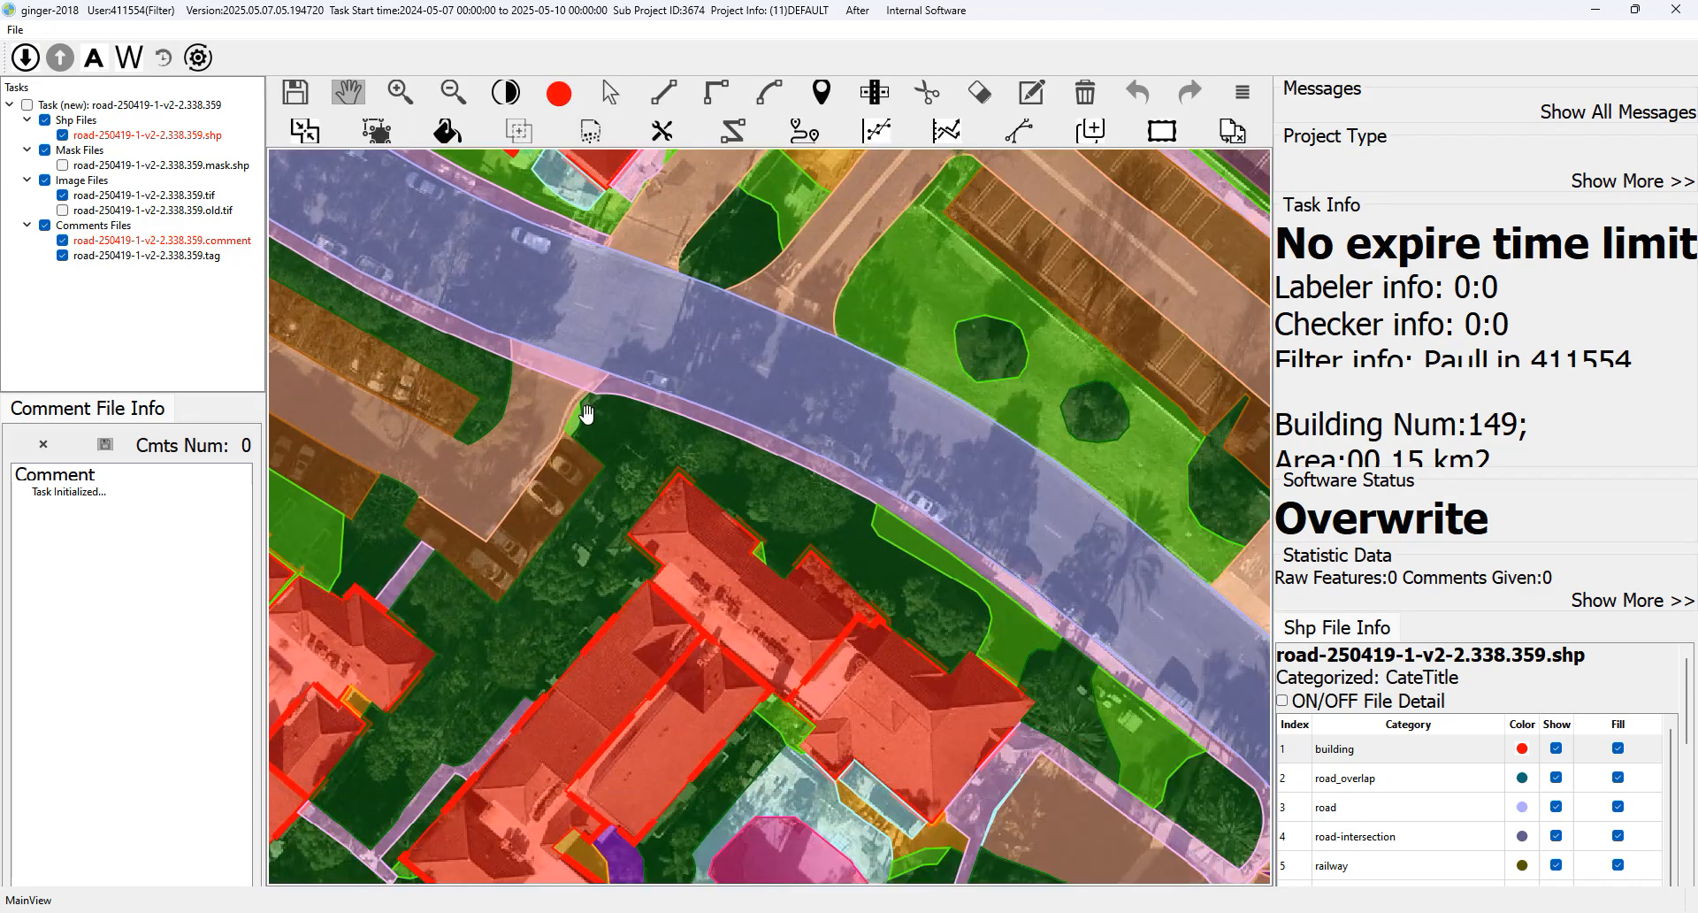
{"action": "key", "text": "space"}
{"action": "left_click_drag", "start_coordinate": [909, 623], "coordinate": [867, 438]}
{"action": "key", "text": "space"}
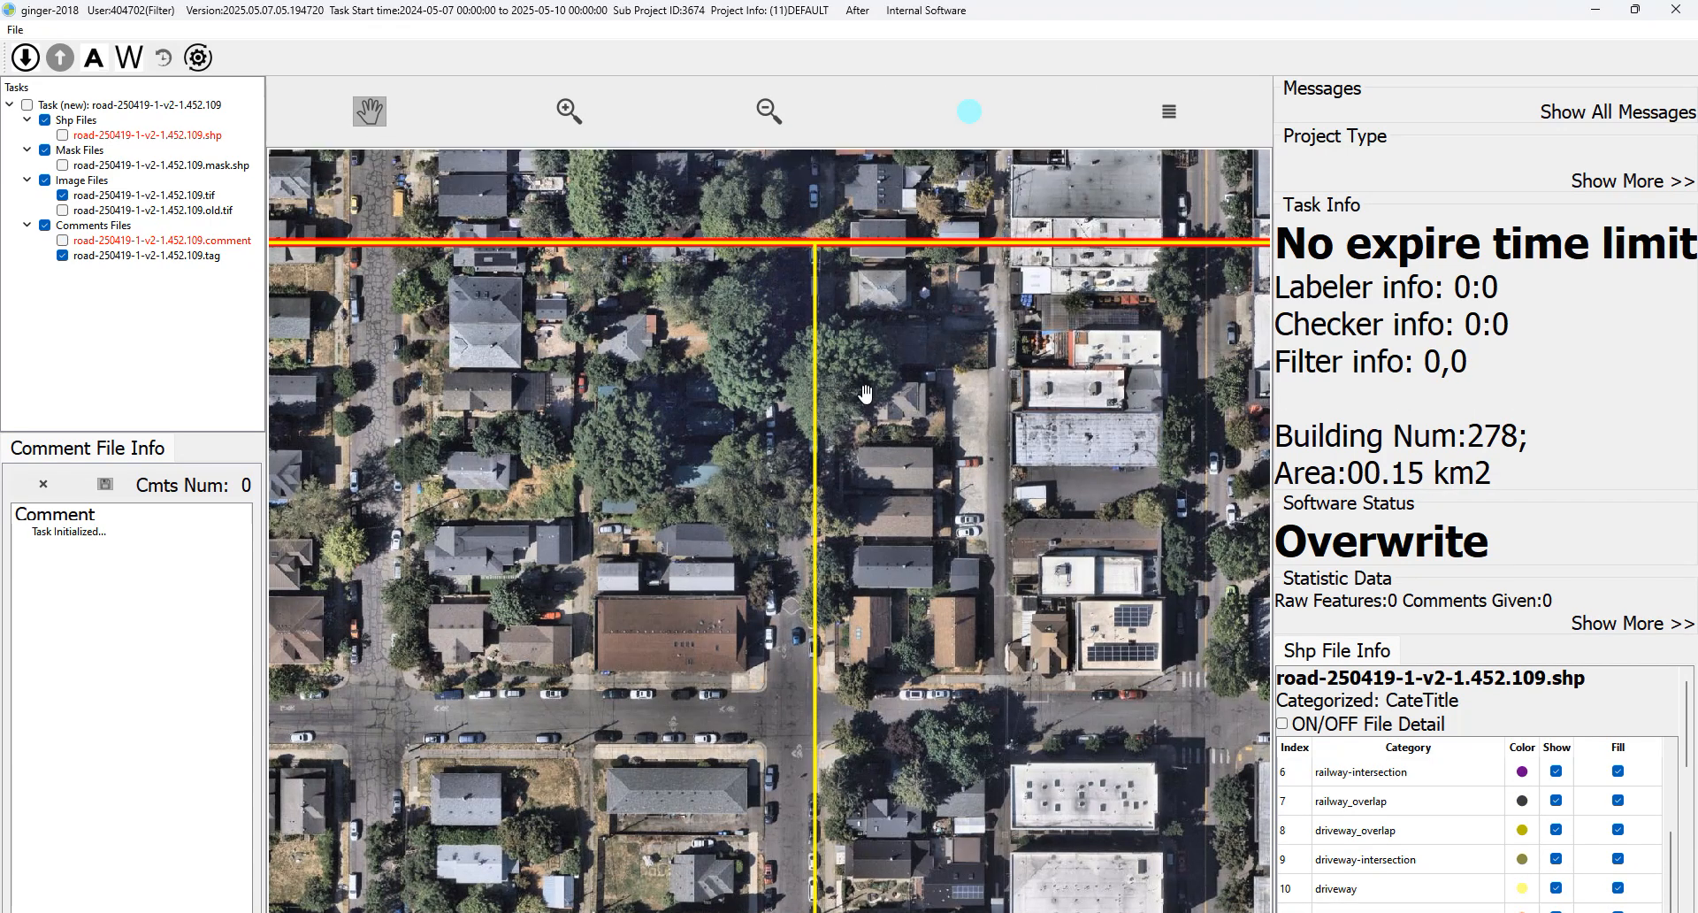
Inspect the central north-south street of task road-250419-1-v2-1.452.109 in the bare imagery, from the northern boundary southward.
{"action": "scroll", "coordinate": [817, 383], "scroll_direction": "up", "scroll_amount": 1}
{"action": "scroll", "coordinate": [823, 469], "scroll_direction": "down", "scroll_amount": 3}
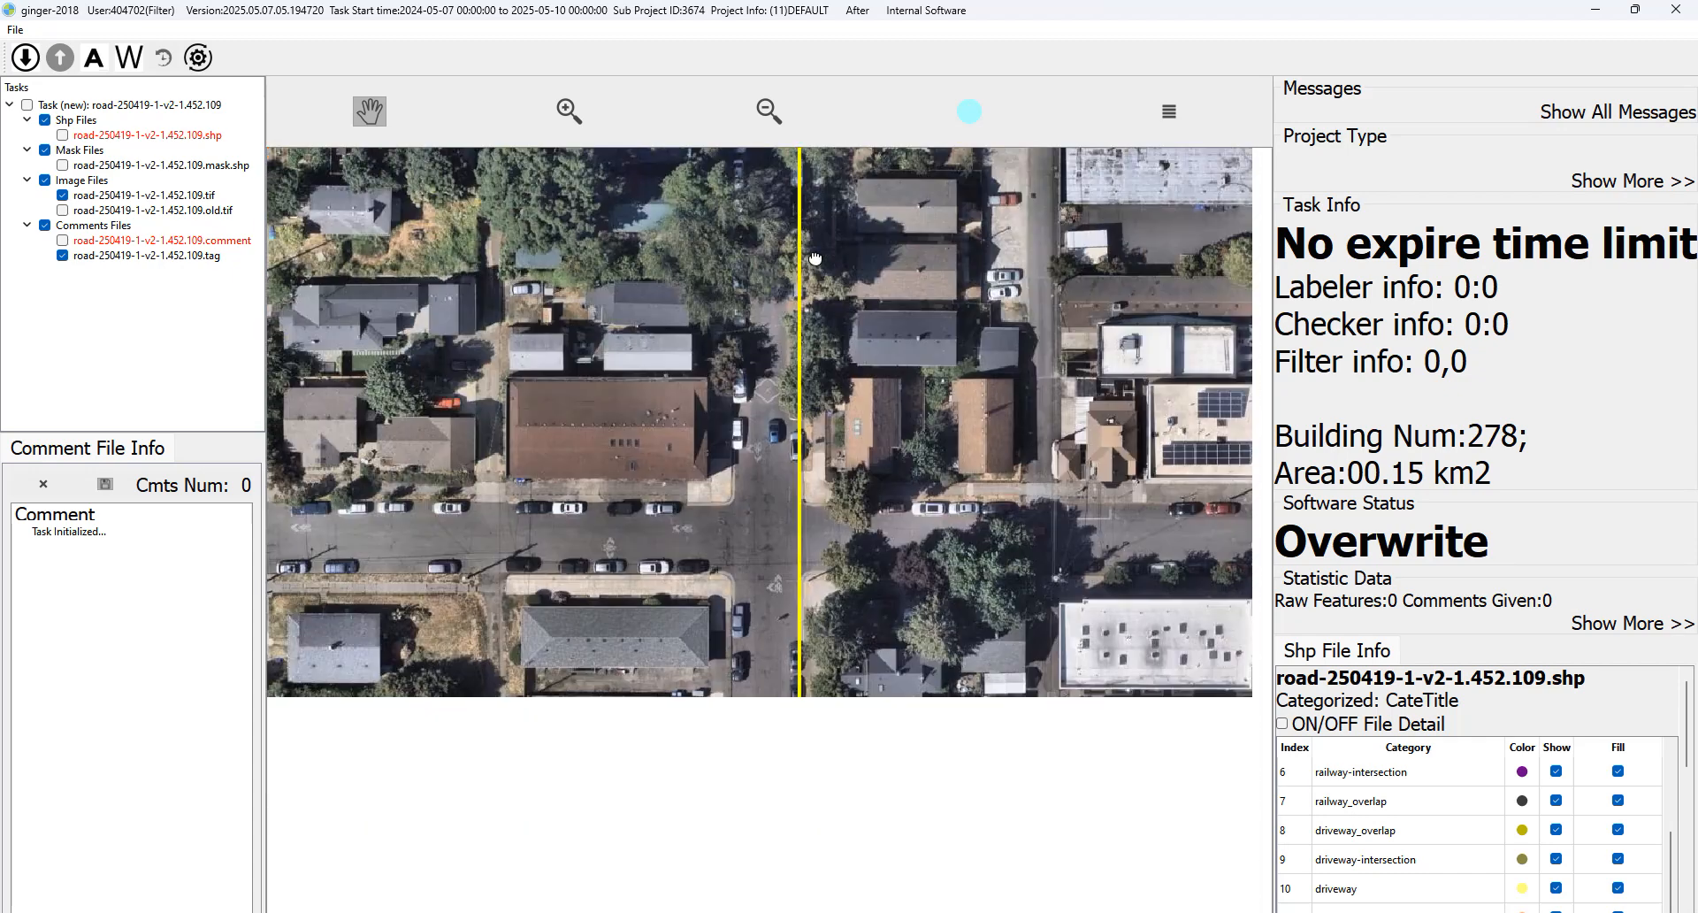
{"action": "left_click_drag", "start_coordinate": [821, 683], "coordinate": [786, 291]}
{"action": "scroll", "coordinate": [786, 474], "scroll_direction": "down", "scroll_amount": 3}
{"action": "left_click_drag", "start_coordinate": [786, 597], "coordinate": [783, 410]}
{"action": "scroll", "coordinate": [796, 398], "scroll_direction": "up", "scroll_amount": 3}
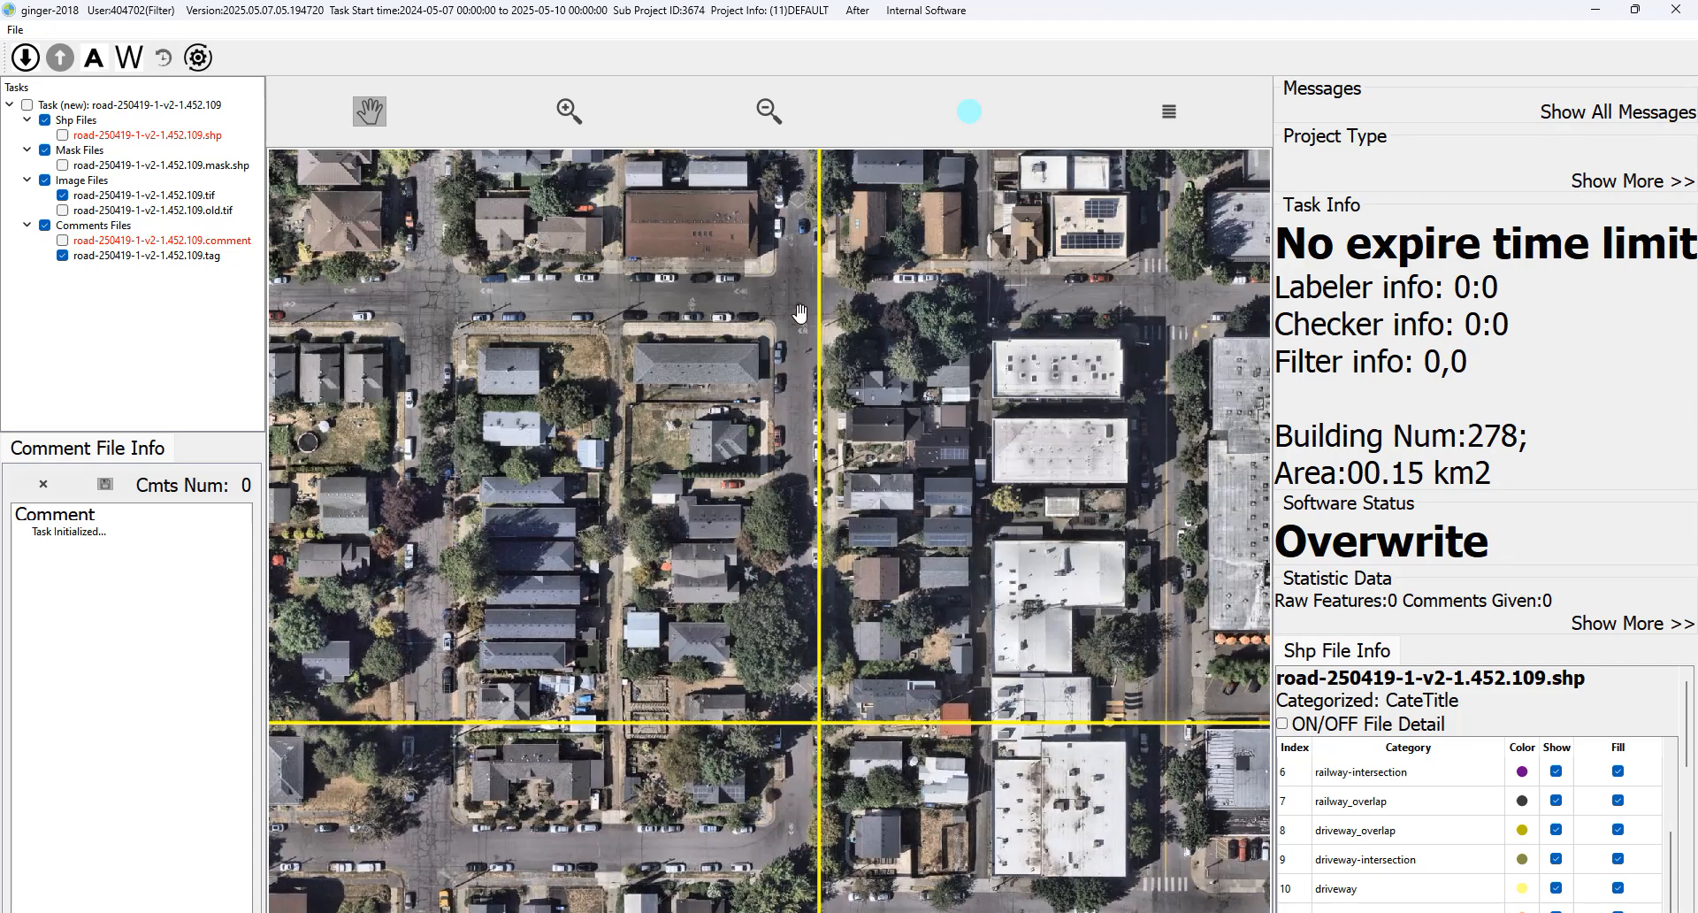
Compare the annotated sidewalks and intersection on the central north-south street with the bare imagery.
{"action": "scroll", "coordinate": [799, 313], "scroll_direction": "up", "scroll_amount": 3}
{"action": "scroll", "coordinate": [824, 274], "scroll_direction": "up", "scroll_amount": 3}
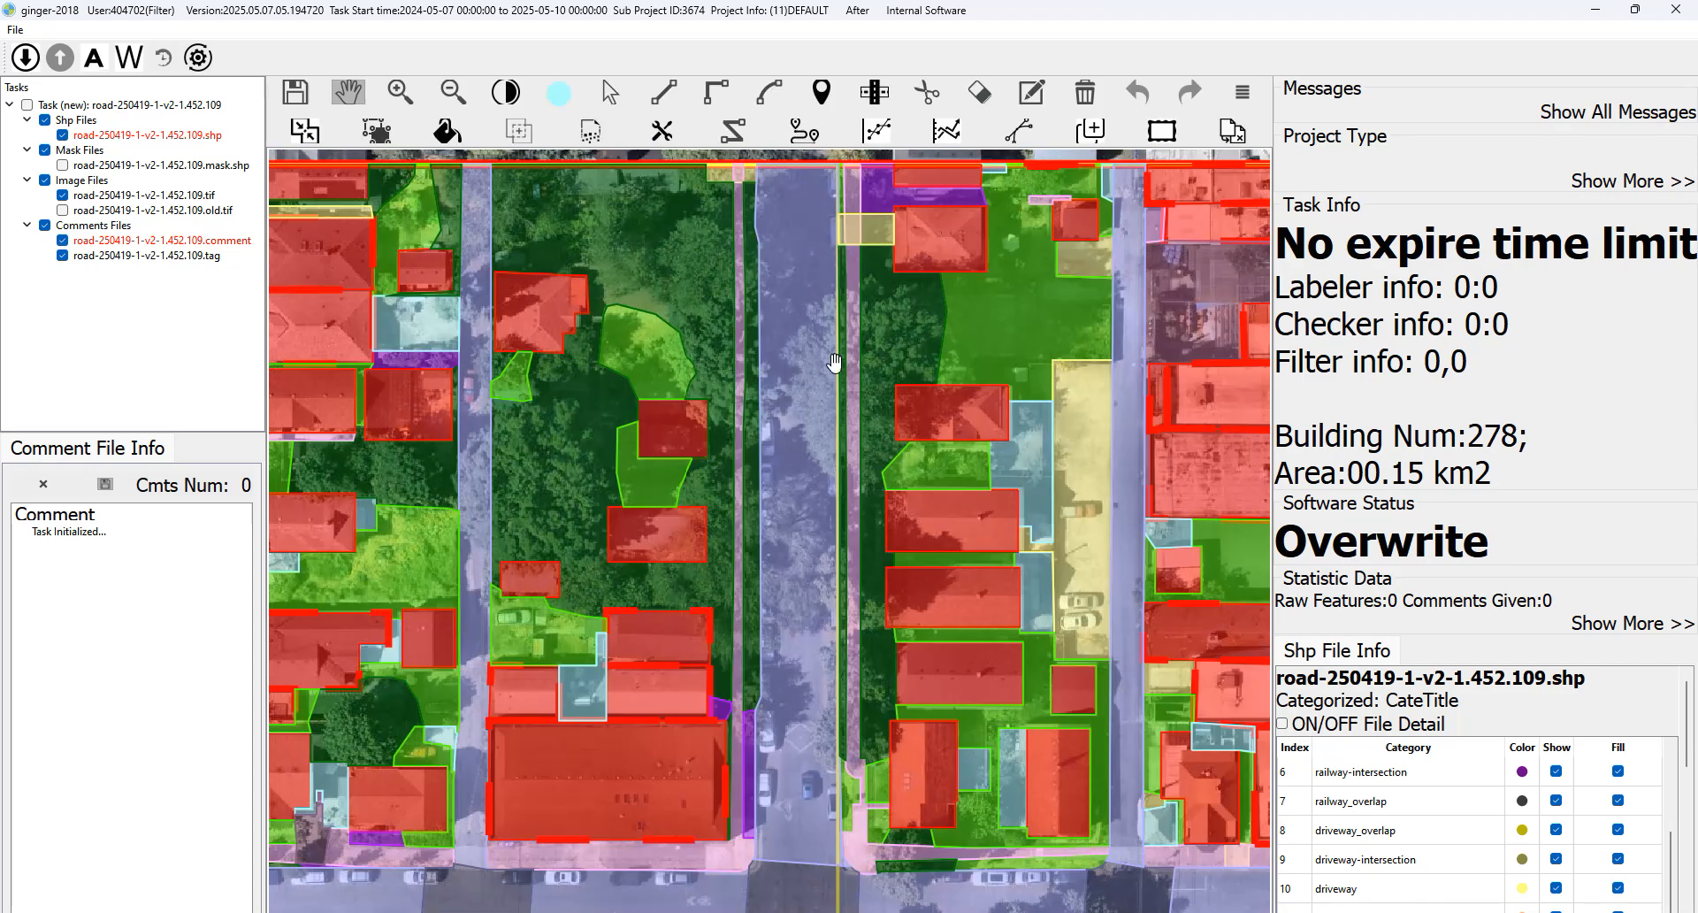
{"action": "scroll", "coordinate": [834, 362], "scroll_direction": "down", "scroll_amount": 2}
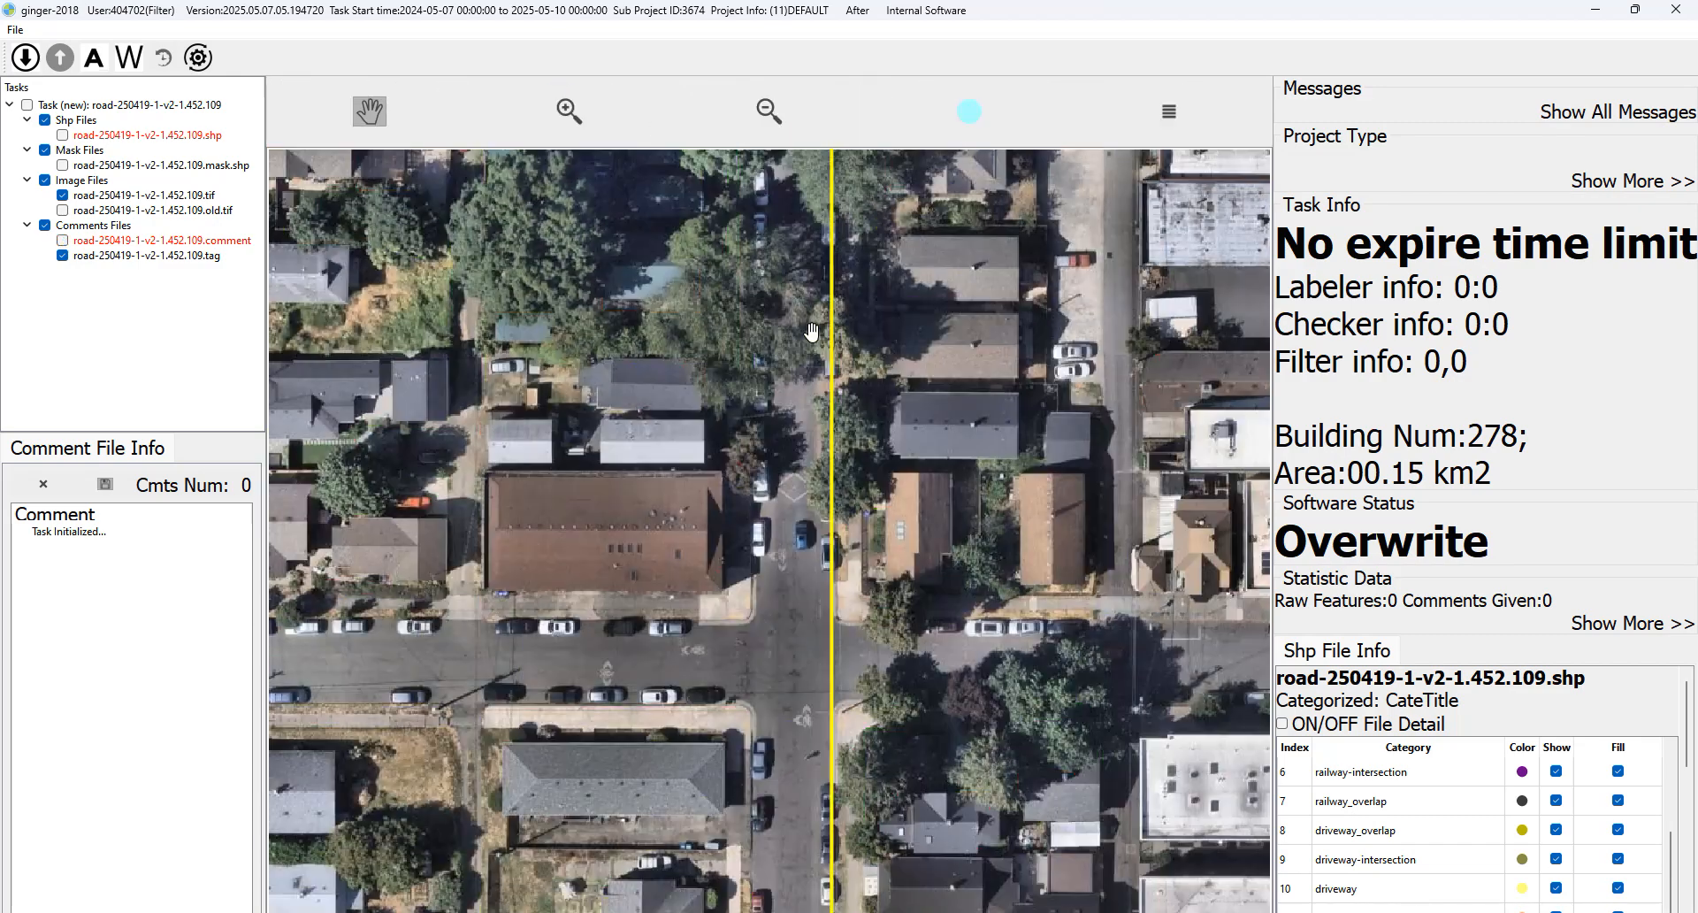
{"action": "scroll", "coordinate": [846, 495], "scroll_direction": "down", "scroll_amount": 1}
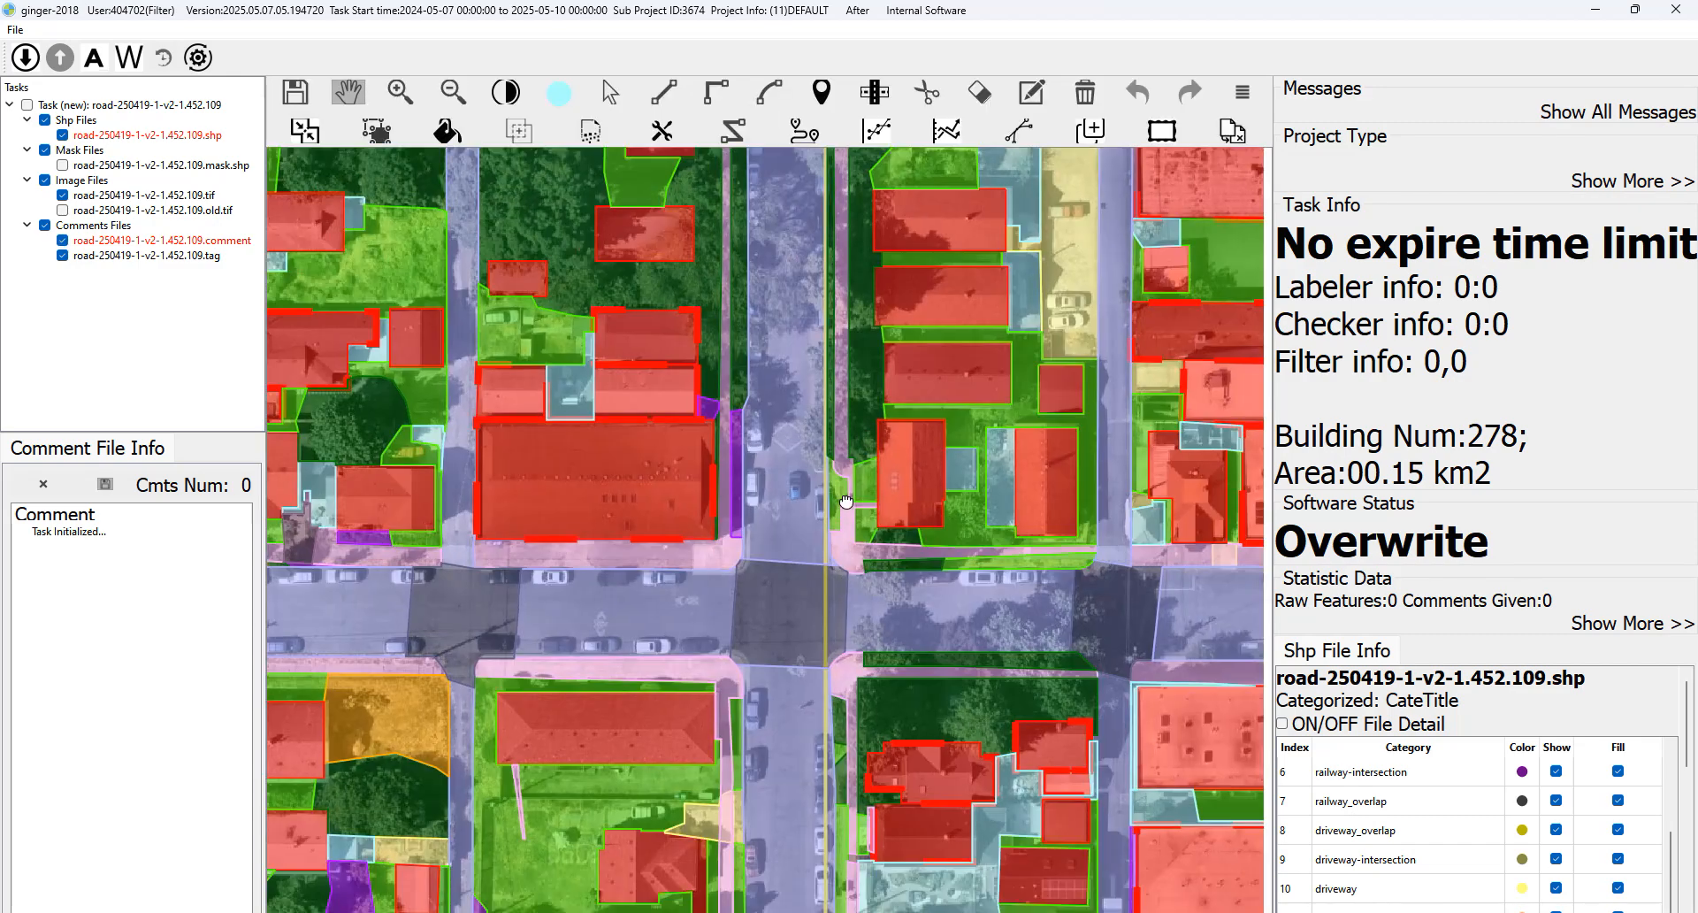
{"action": "scroll", "coordinate": [847, 513], "scroll_direction": "down", "scroll_amount": 2}
{"action": "scroll", "coordinate": [822, 371], "scroll_direction": "down", "scroll_amount": 3}
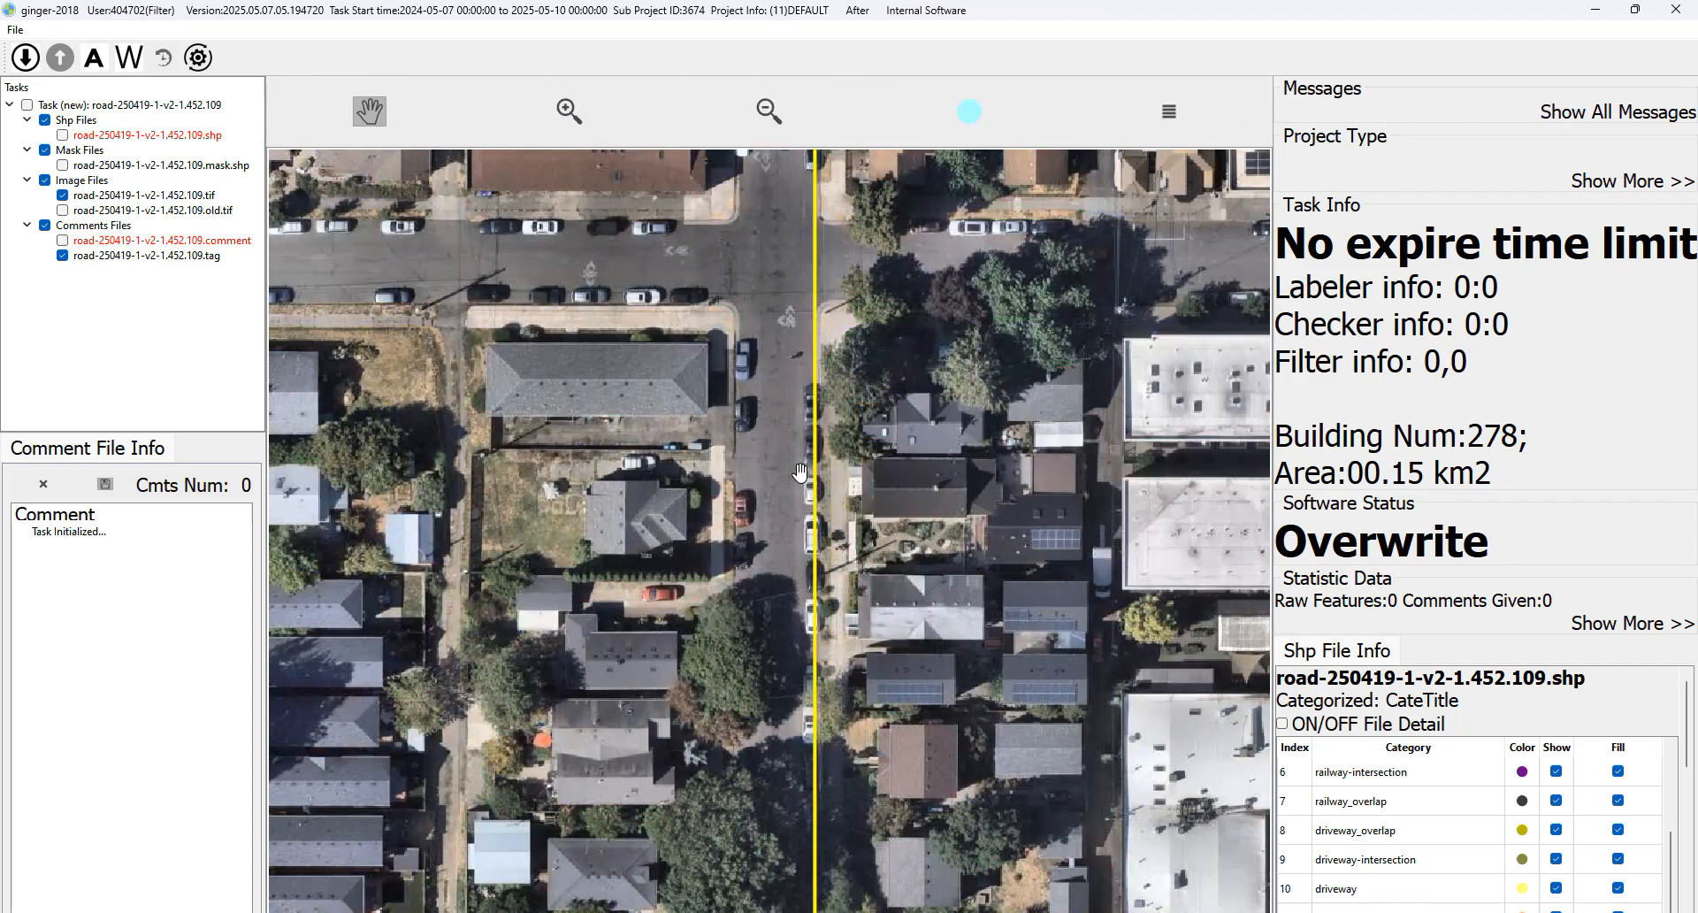
Examine the annotated sidewalks, driveways and vegetation along the central north-south street southward to the task's southern boundary.
{"action": "scroll", "coordinate": [801, 553], "scroll_direction": "down", "scroll_amount": 4}
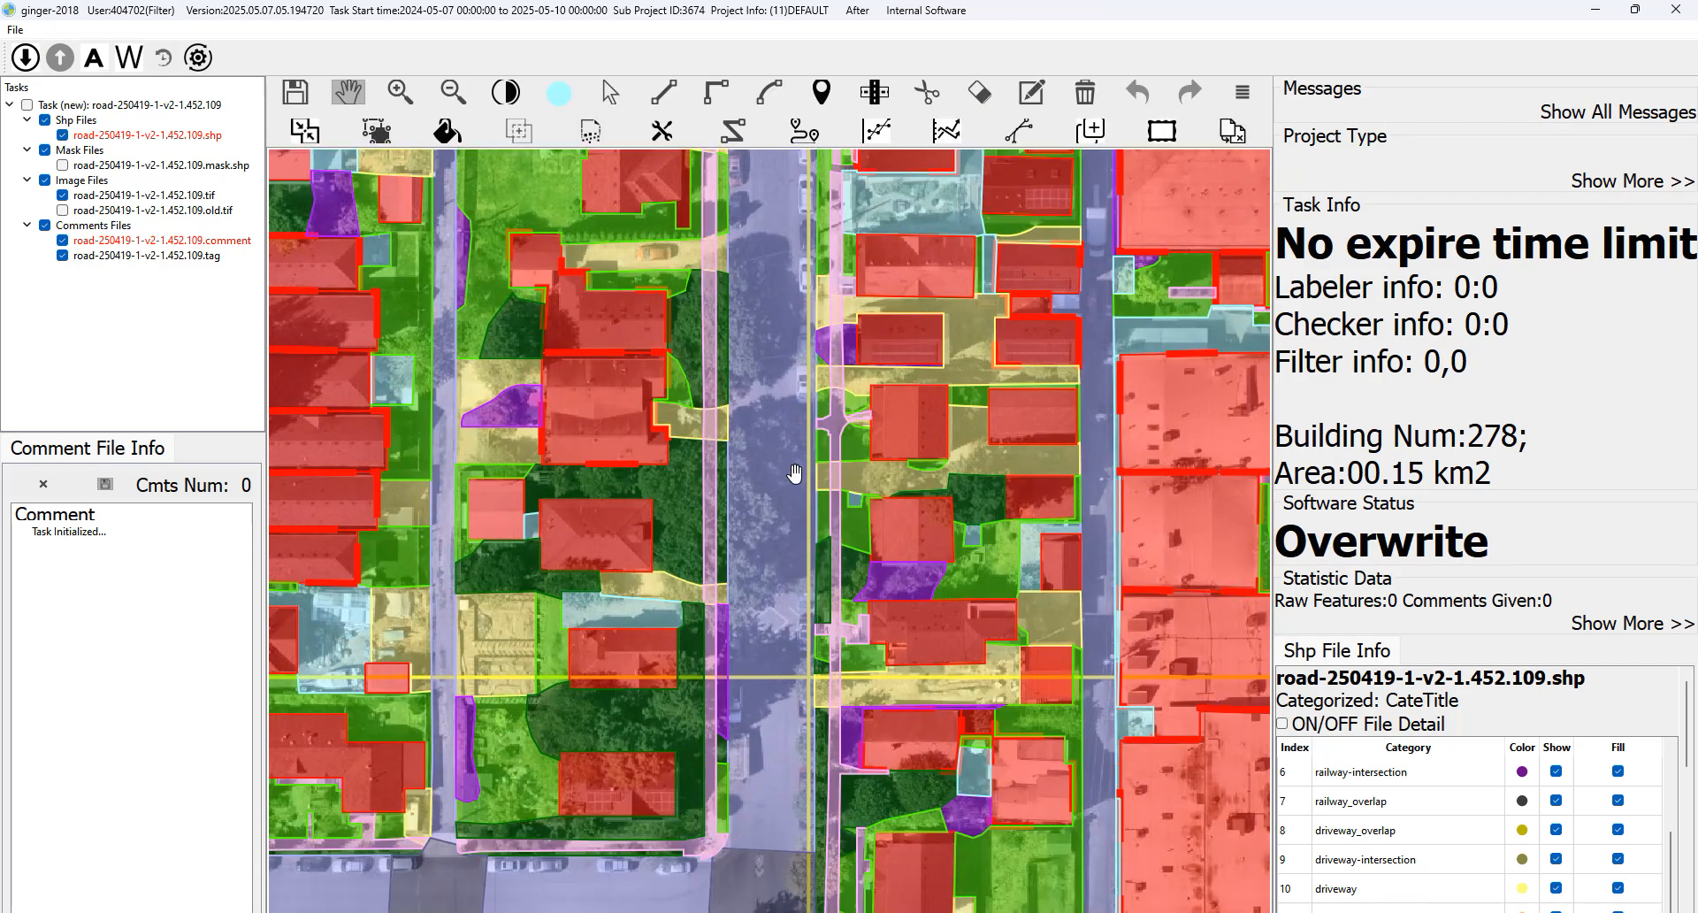
{"action": "scroll", "coordinate": [785, 646], "scroll_direction": "down", "scroll_amount": 2}
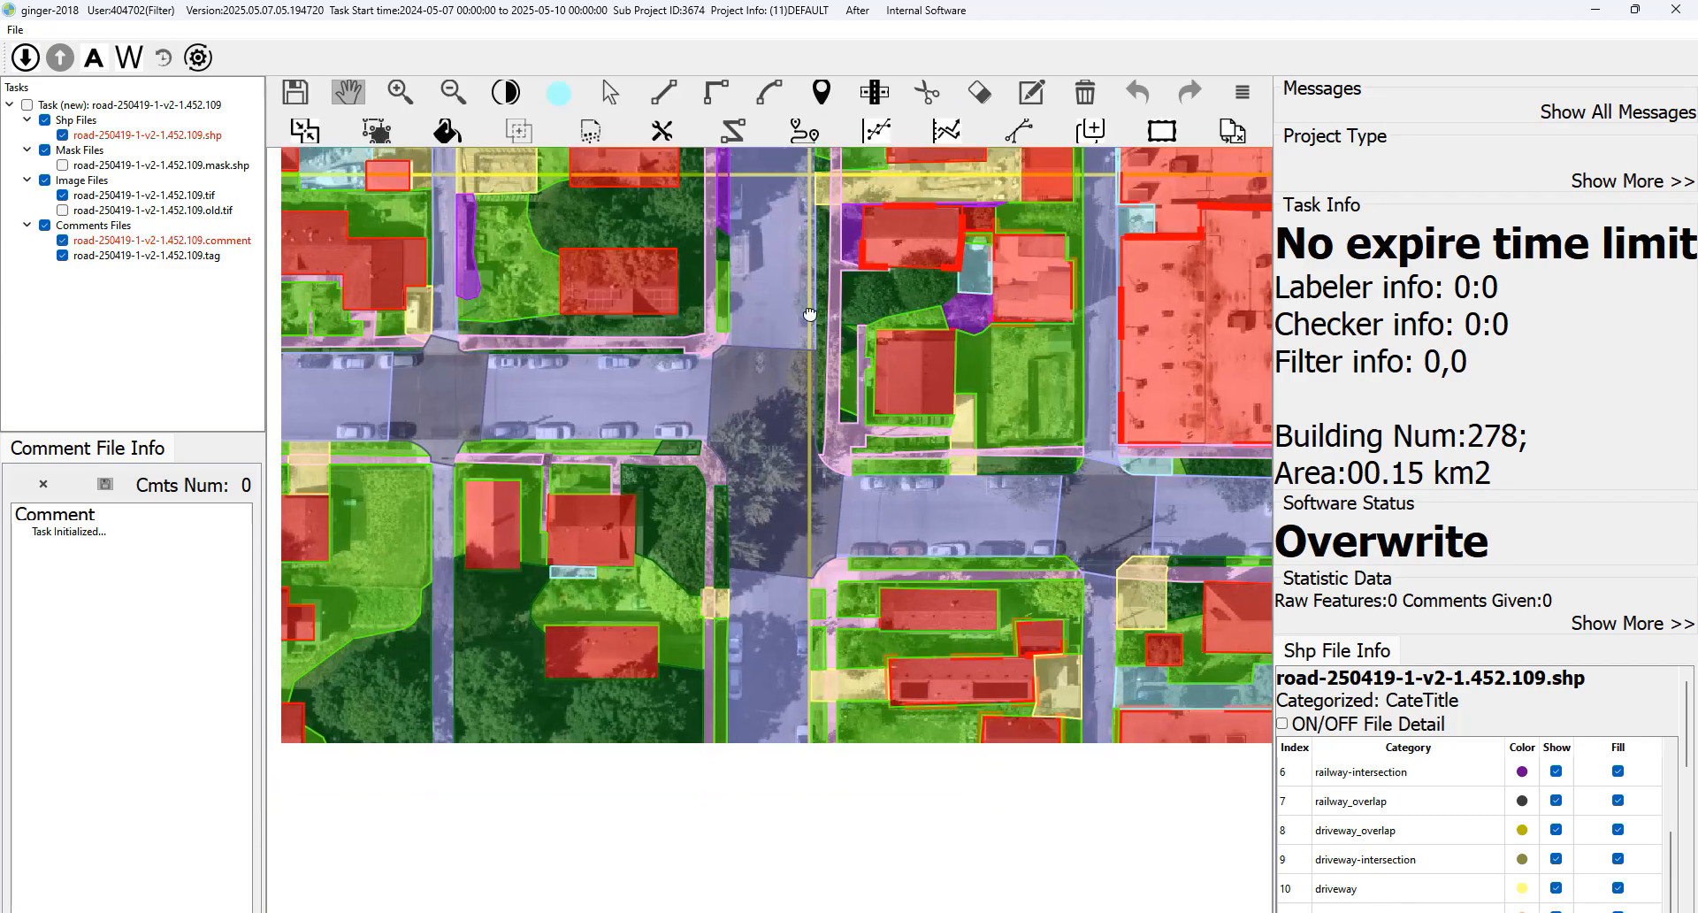
{"action": "scroll", "coordinate": [800, 421], "scroll_direction": "down", "scroll_amount": 2}
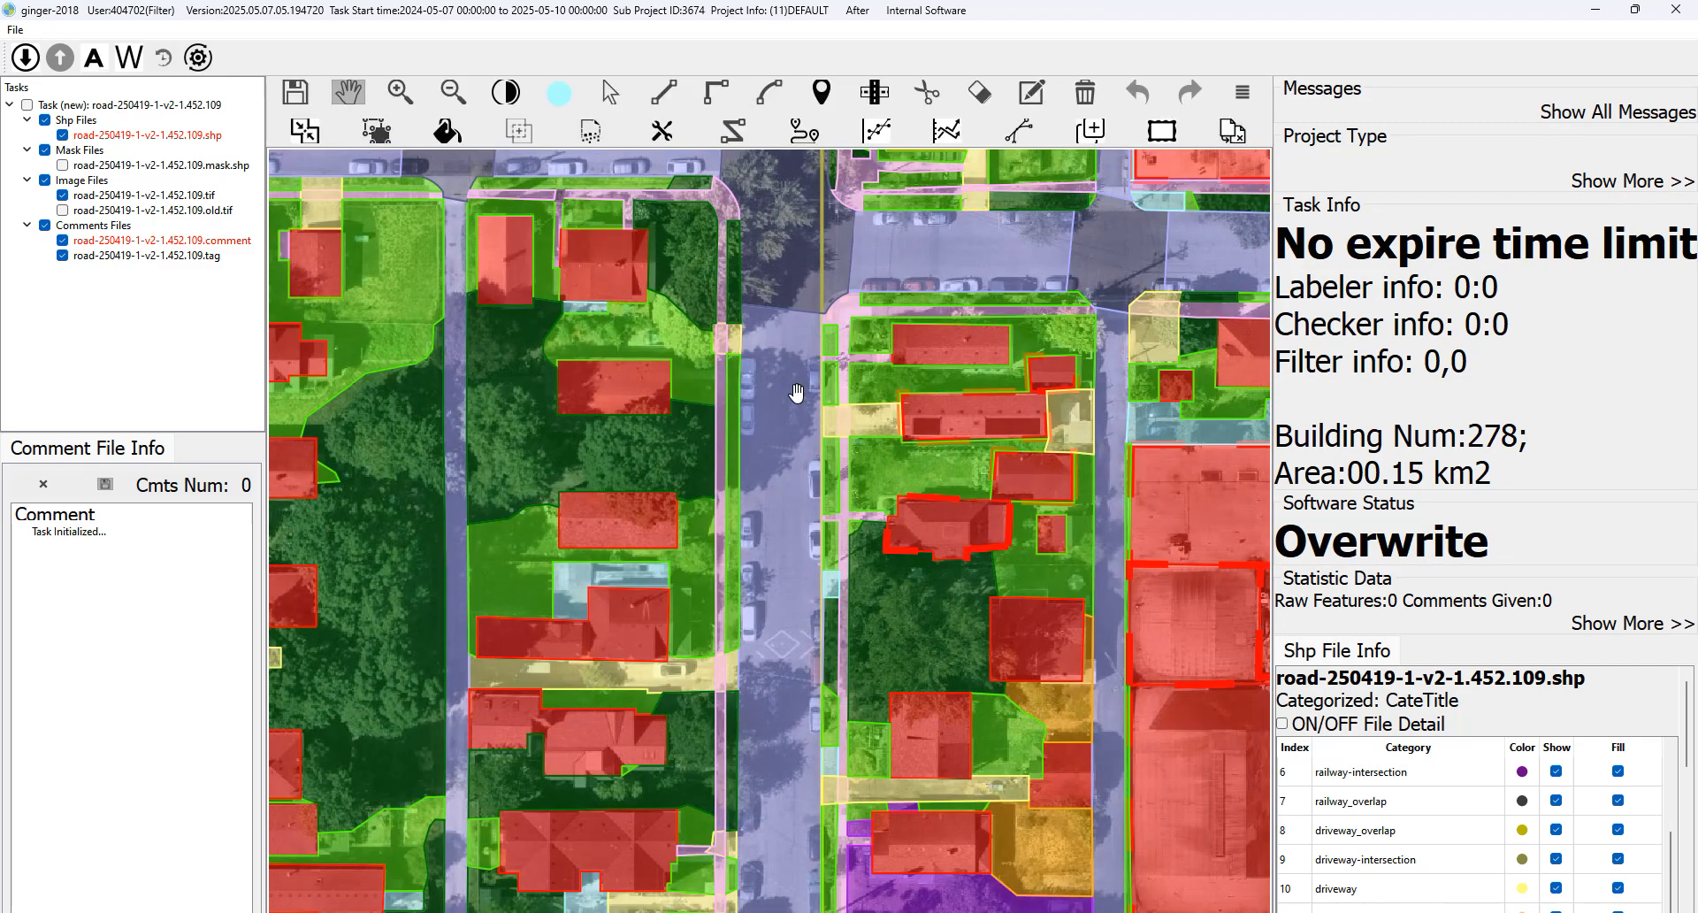
{"action": "scroll", "coordinate": [796, 392], "scroll_direction": "down", "scroll_amount": 2}
{"action": "key", "text": "space"}
{"action": "key", "text": "space"}
{"action": "scroll", "coordinate": [854, 514], "scroll_direction": "down", "scroll_amount": 2}
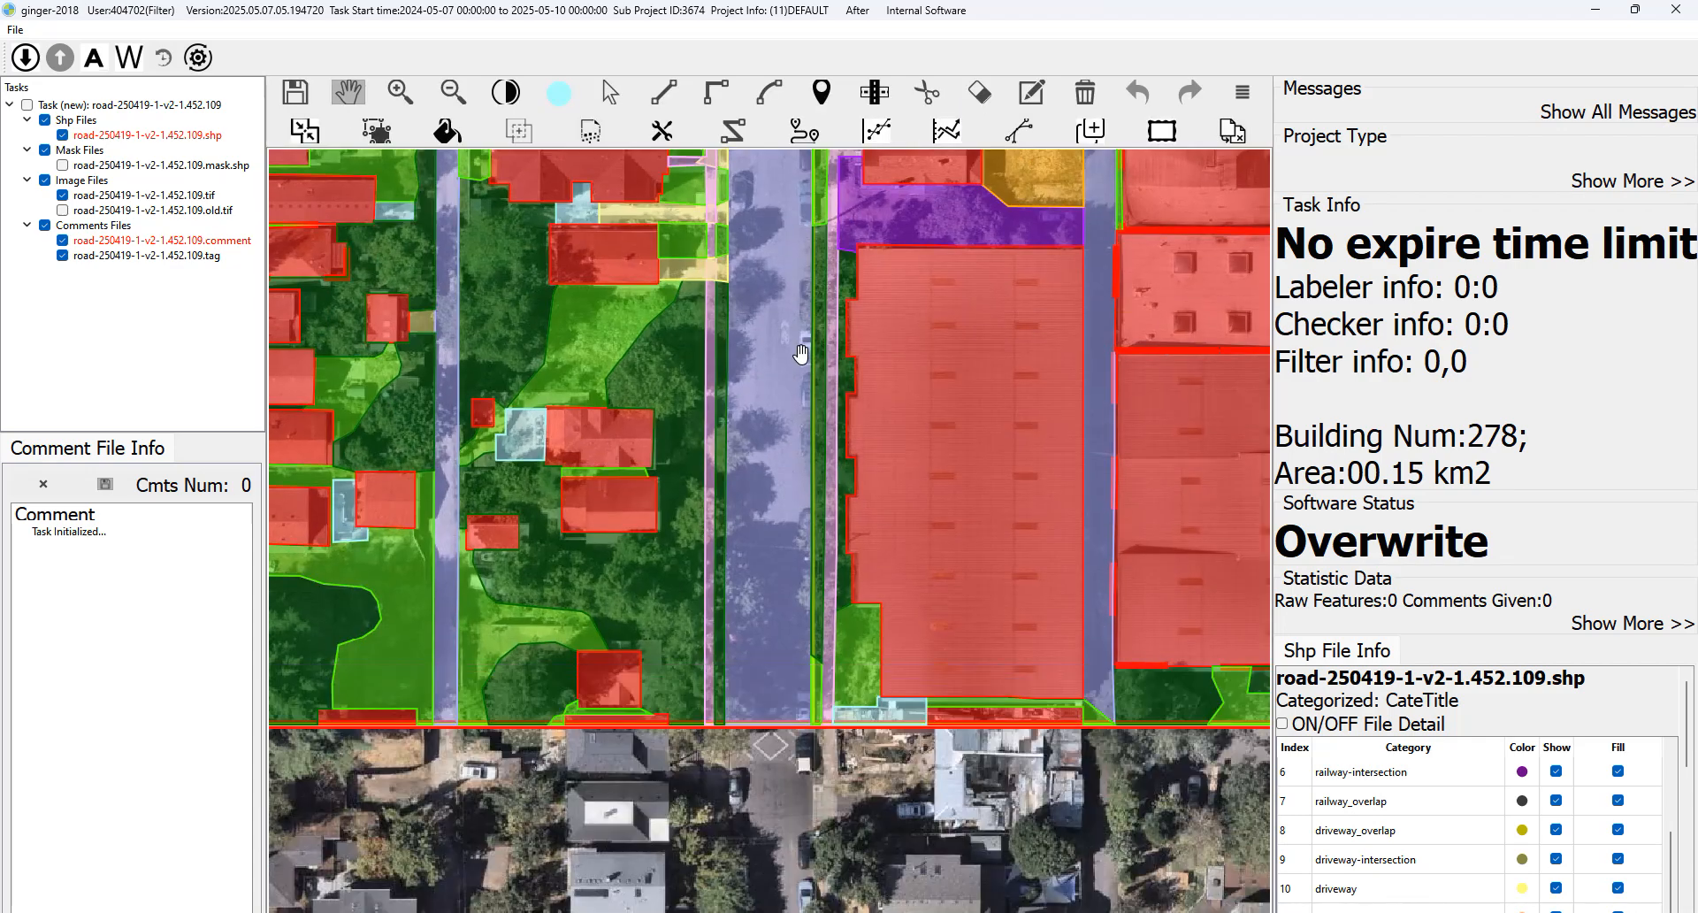
{"action": "left_click_drag", "start_coordinate": [801, 354], "coordinate": [866, 630]}
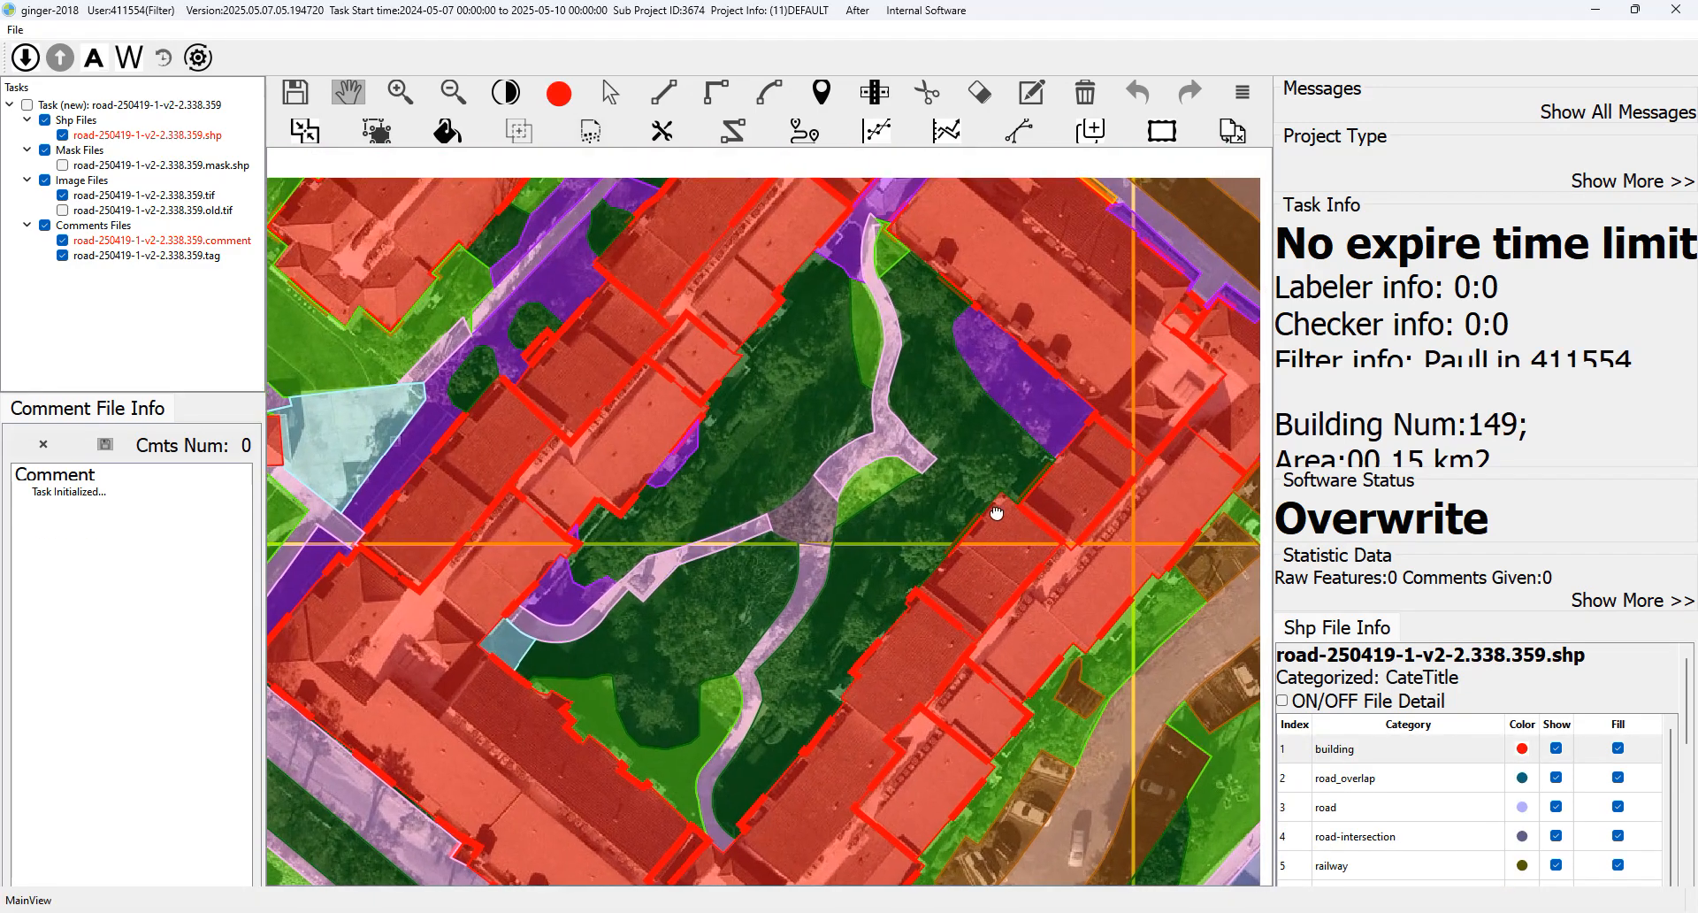
Compare the annotated courtyard footpaths between the buildings in task road-250419-1-v2-2.338.359 with the bare imagery.
{"action": "left_click_drag", "start_coordinate": [996, 512], "coordinate": [994, 518]}
{"action": "key", "text": "space"}
{"action": "left_click_drag", "start_coordinate": [883, 655], "coordinate": [881, 621]}
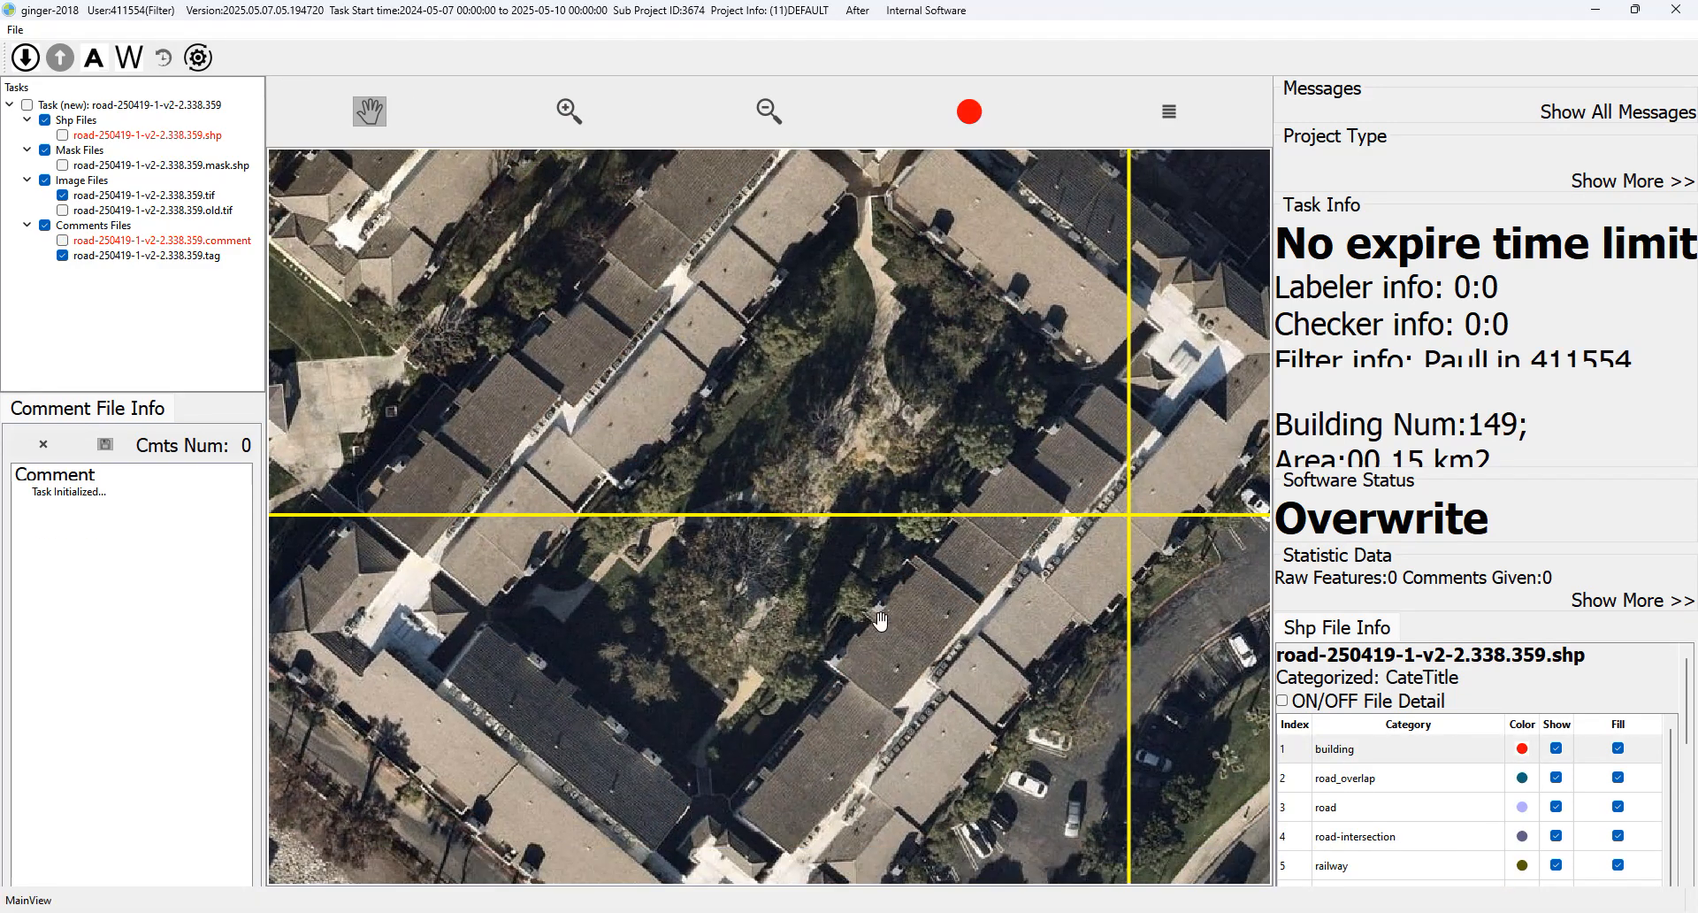
{"action": "key", "text": "space"}
{"action": "scroll", "coordinate": [880, 621], "scroll_direction": "down", "scroll_amount": 3}
{"action": "scroll", "coordinate": [880, 558], "scroll_direction": "up", "scroll_amount": 3}
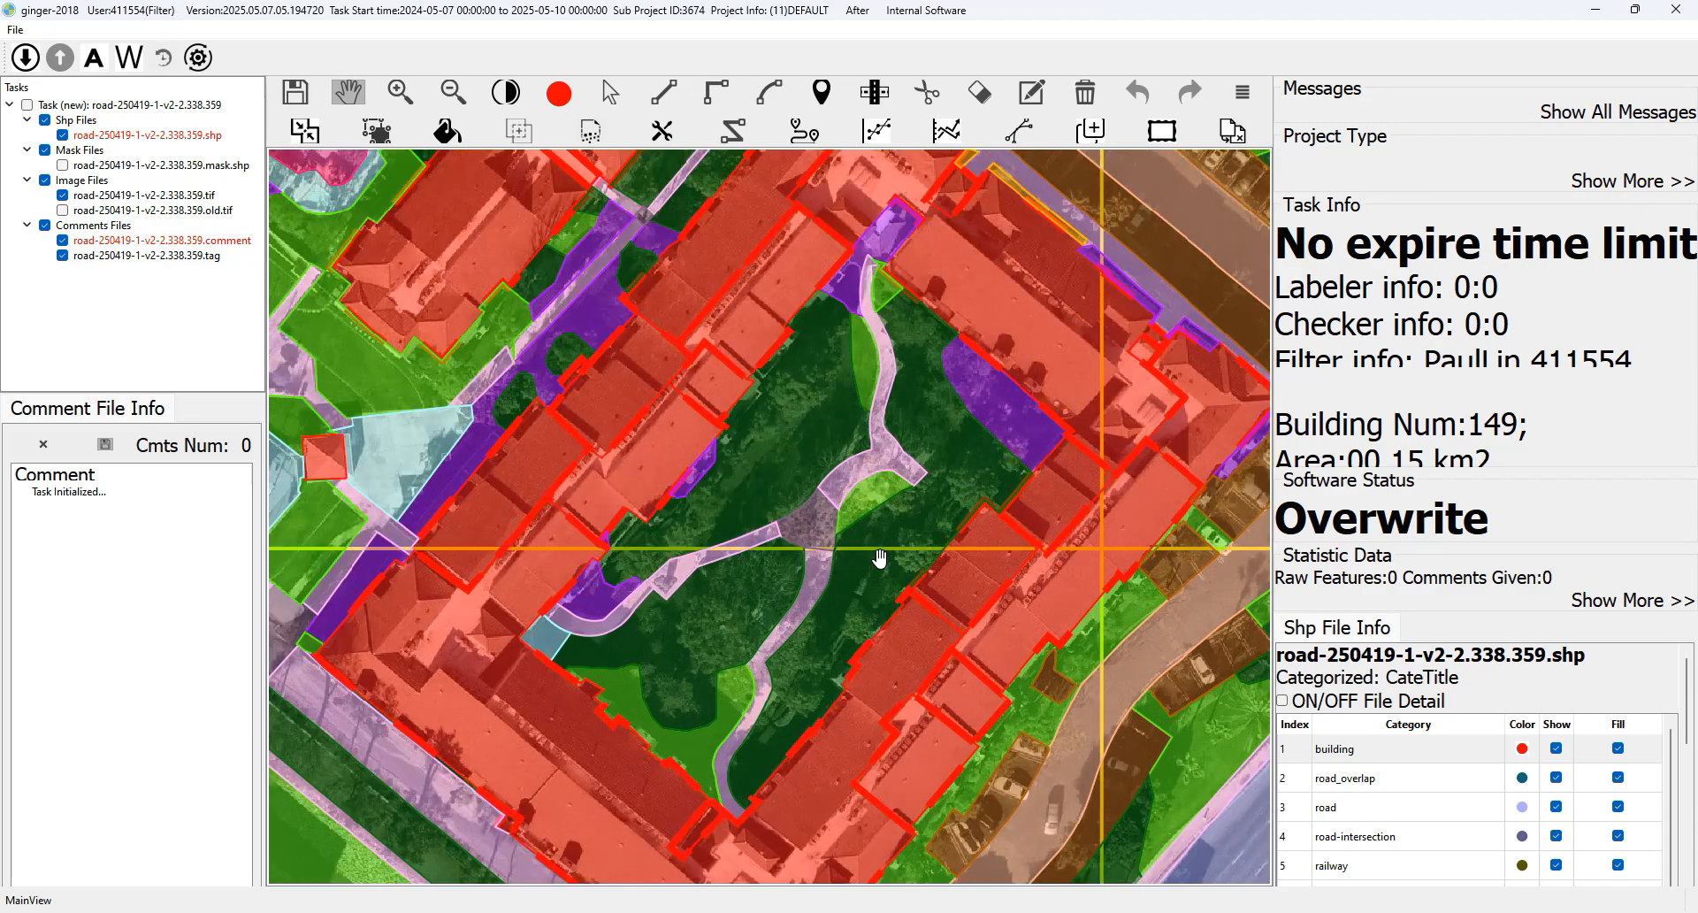
{"action": "key", "text": "space"}
{"action": "scroll", "coordinate": [927, 632], "scroll_direction": "up", "scroll_amount": 2}
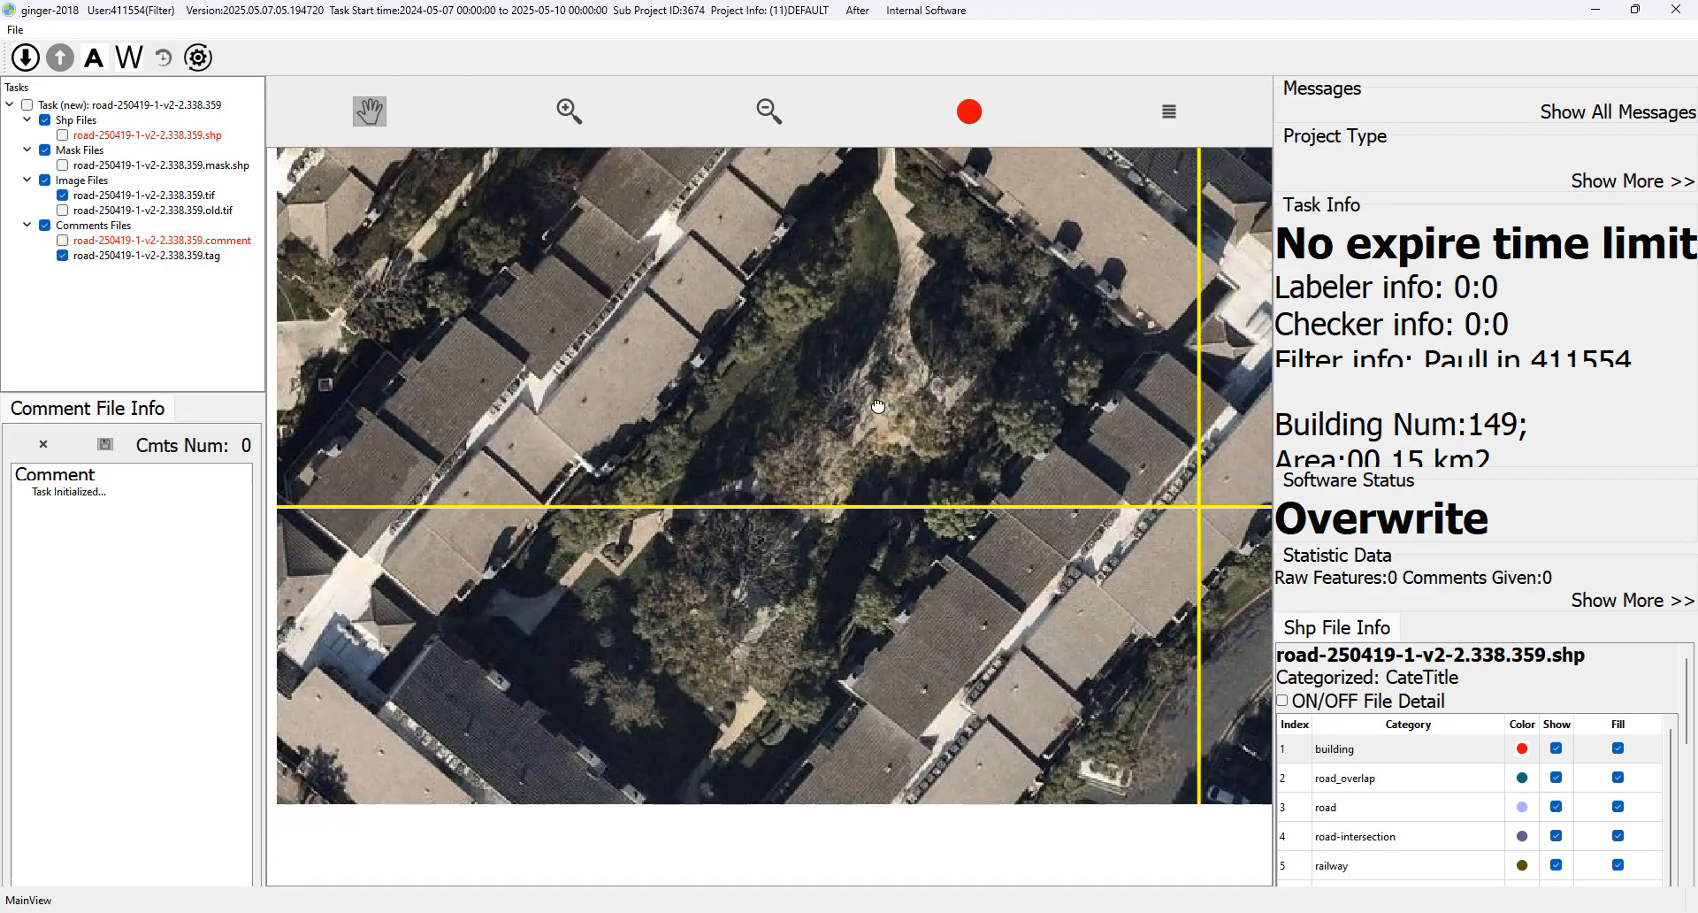
Check the tree-covered footpath from the courtyard's northern entrance to the central path junction against the bare imagery.
{"action": "key", "text": "space"}
{"action": "left_click_drag", "start_coordinate": [892, 180], "coordinate": [885, 220]}
{"action": "key", "text": "space"}
{"action": "key", "text": "space"}
{"action": "left_click_drag", "start_coordinate": [890, 414], "coordinate": [895, 390]}
{"action": "key", "text": "space"}
{"action": "key", "text": "space"}
{"action": "key", "text": "space"}
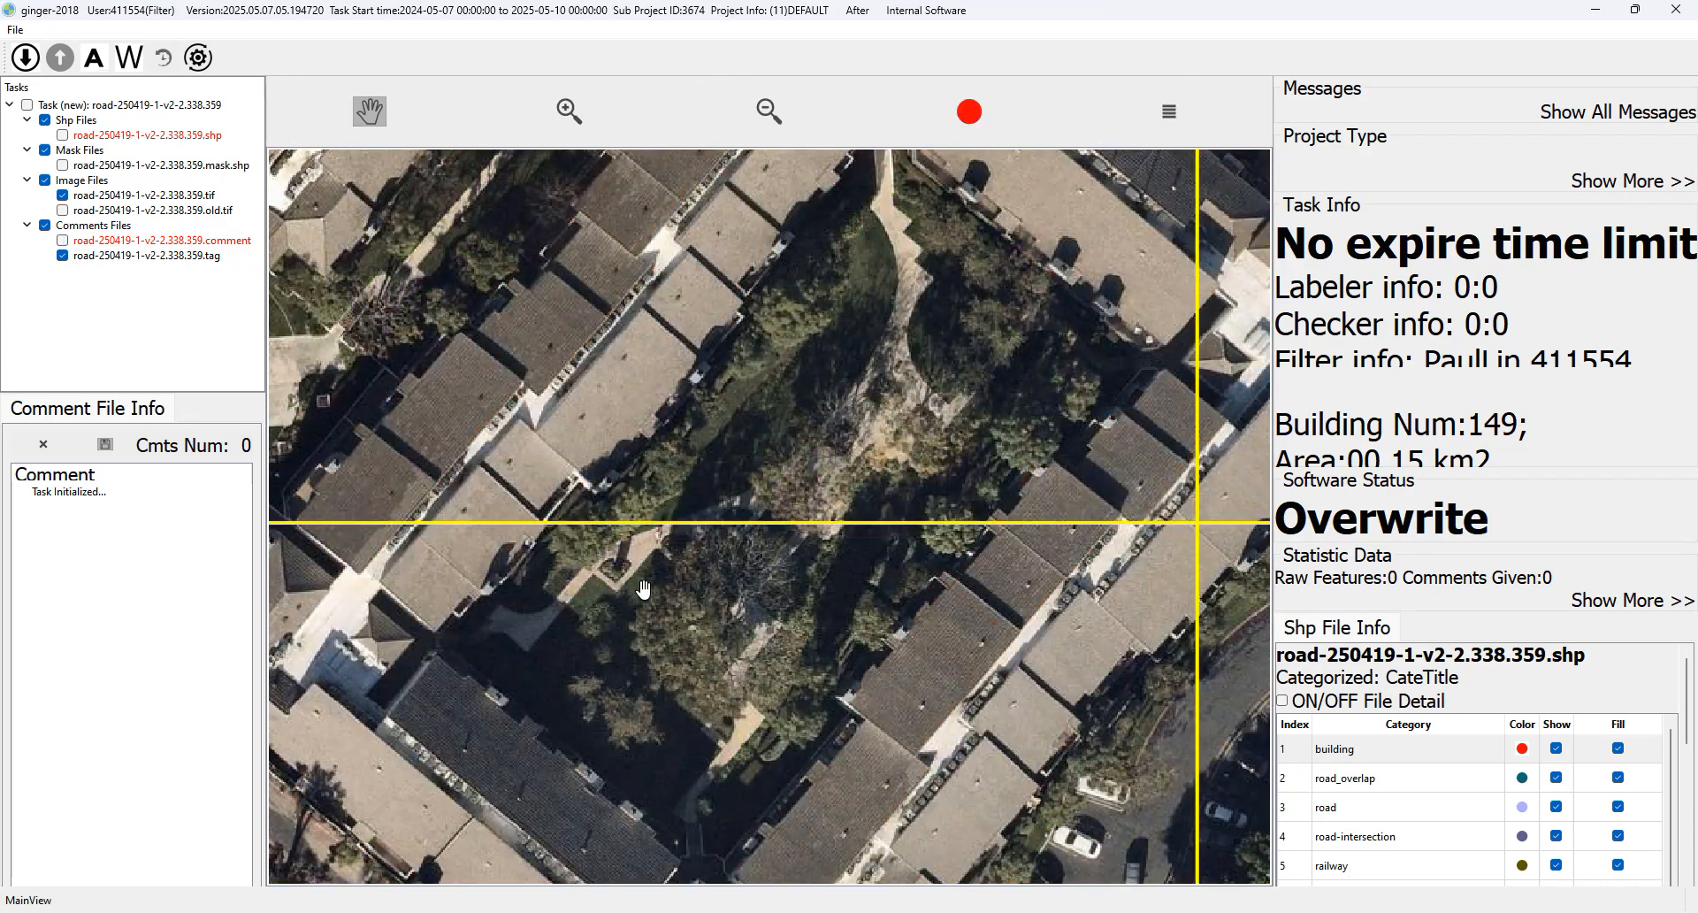
Check the courtyard's western footpath branch and its link to the central junction, alternating between annotations and bare imagery.
{"action": "key", "text": "space"}
{"action": "key", "text": "space"}
{"action": "key", "text": "space"}
{"action": "key", "text": "space"}
{"action": "key", "text": "space"}
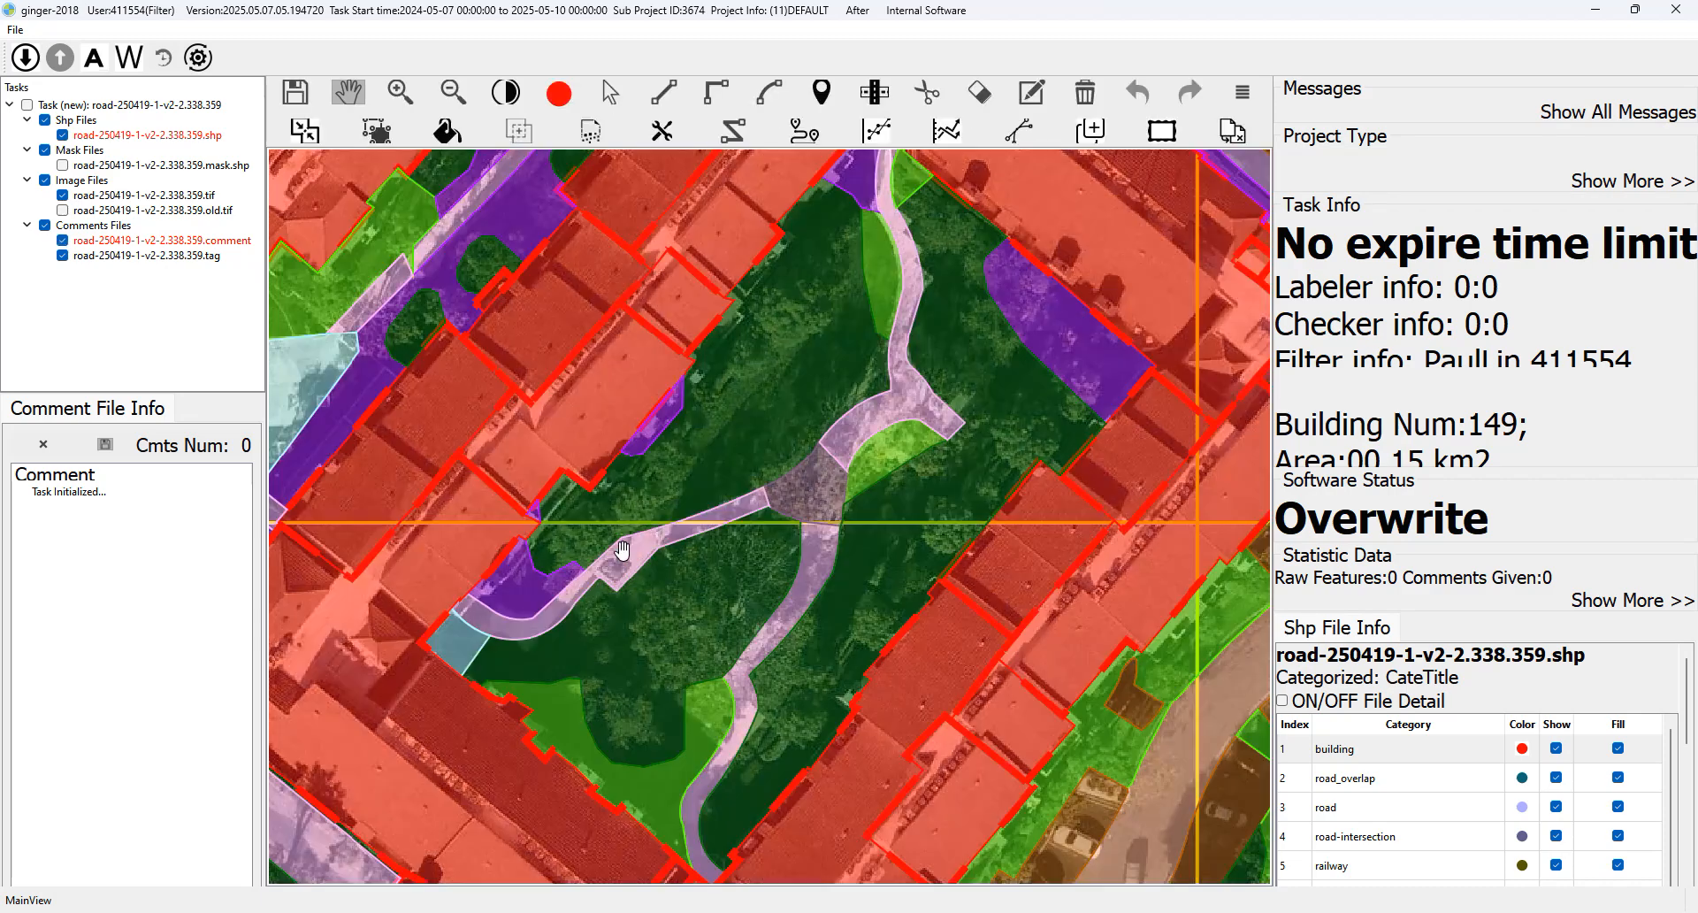
{"action": "key", "text": "space"}
{"action": "key", "text": "space"}
{"action": "key", "text": "space"}
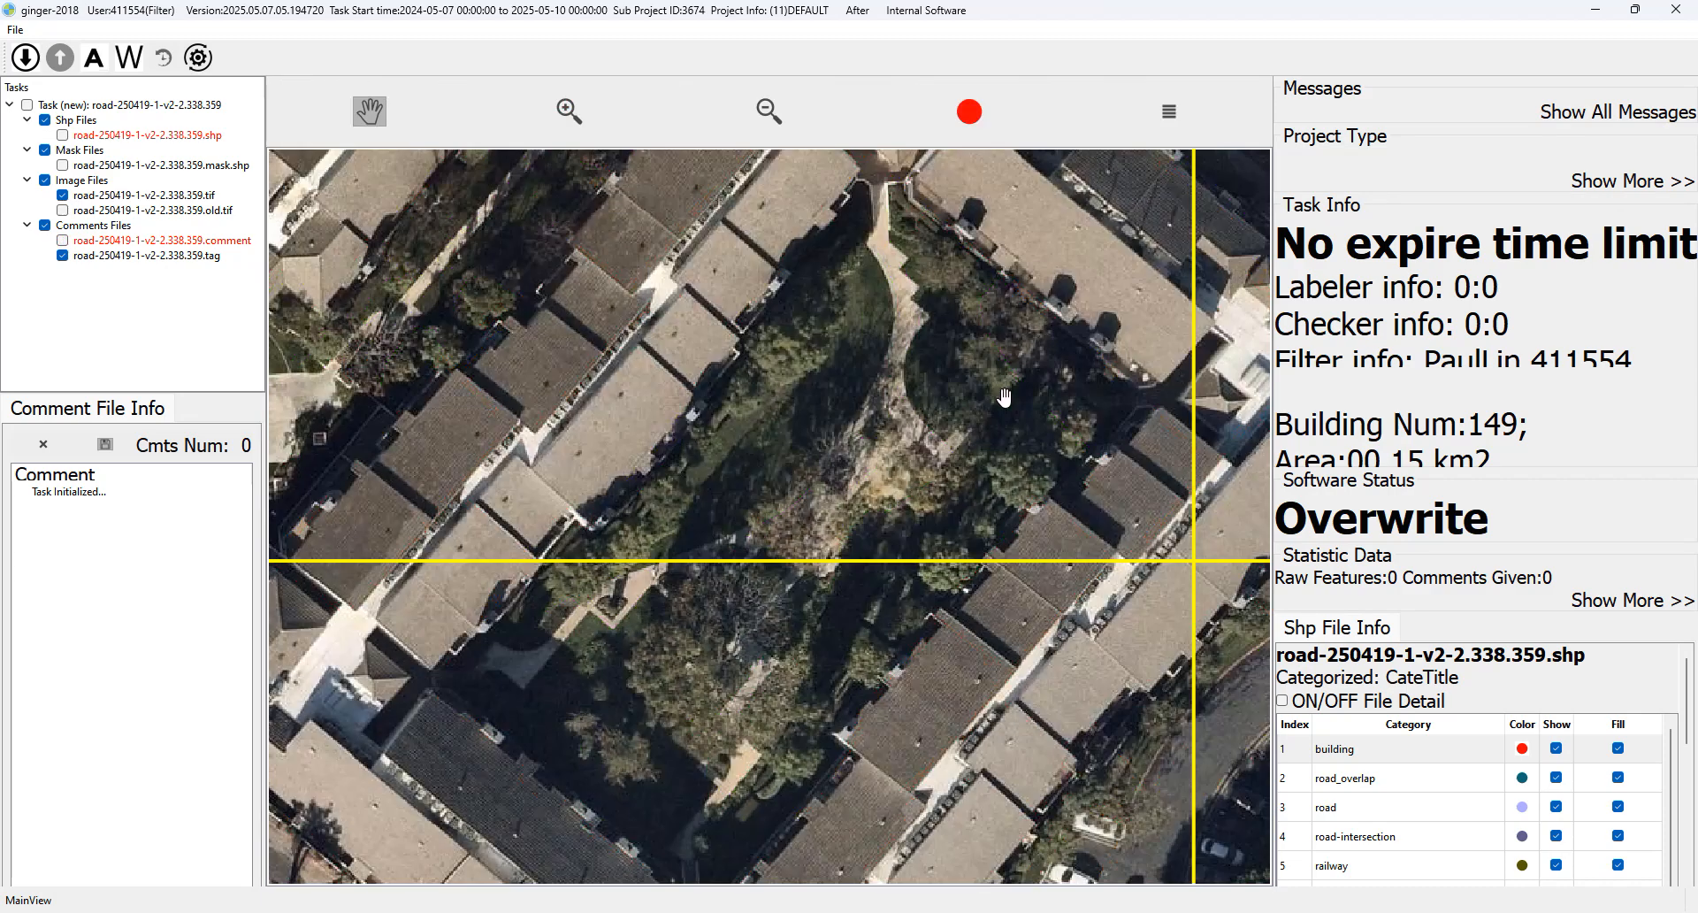
{"action": "key", "text": "space"}
{"action": "key", "text": "space"}
{"action": "key", "text": "space"}
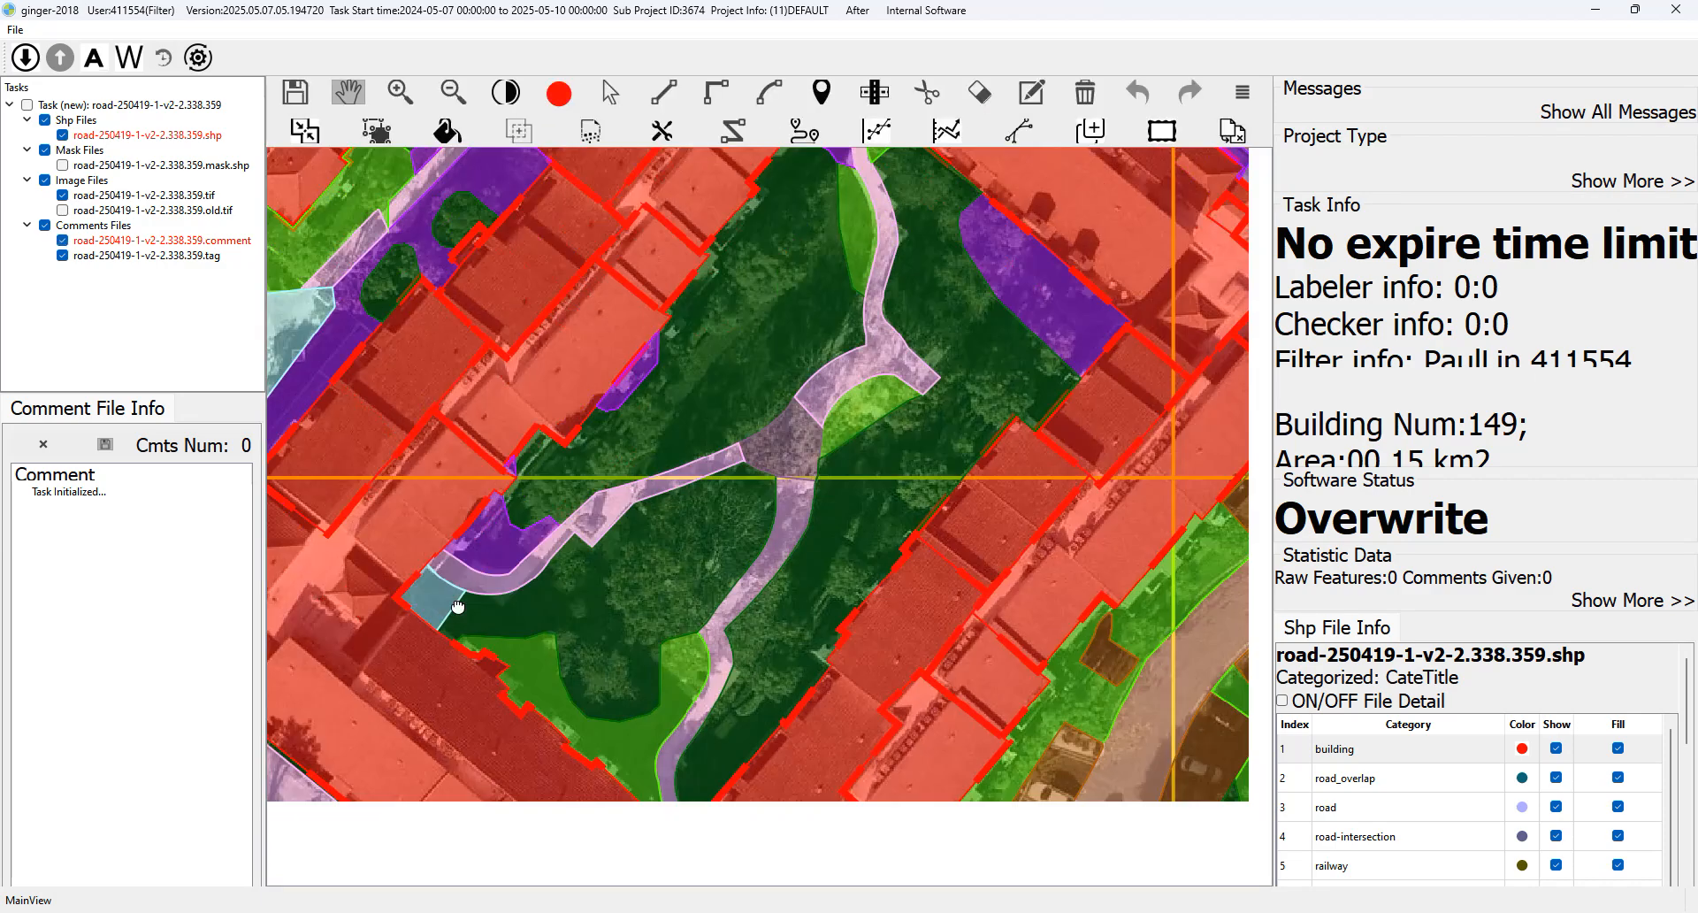
Inspect the shaded western end of the courtyard footpath at the building corner, with and without annotations.
{"action": "left_click_drag", "start_coordinate": [458, 606], "coordinate": [455, 595]}
{"action": "key", "text": "space"}
{"action": "scroll", "coordinate": [426, 603], "scroll_direction": "up", "scroll_amount": 1}
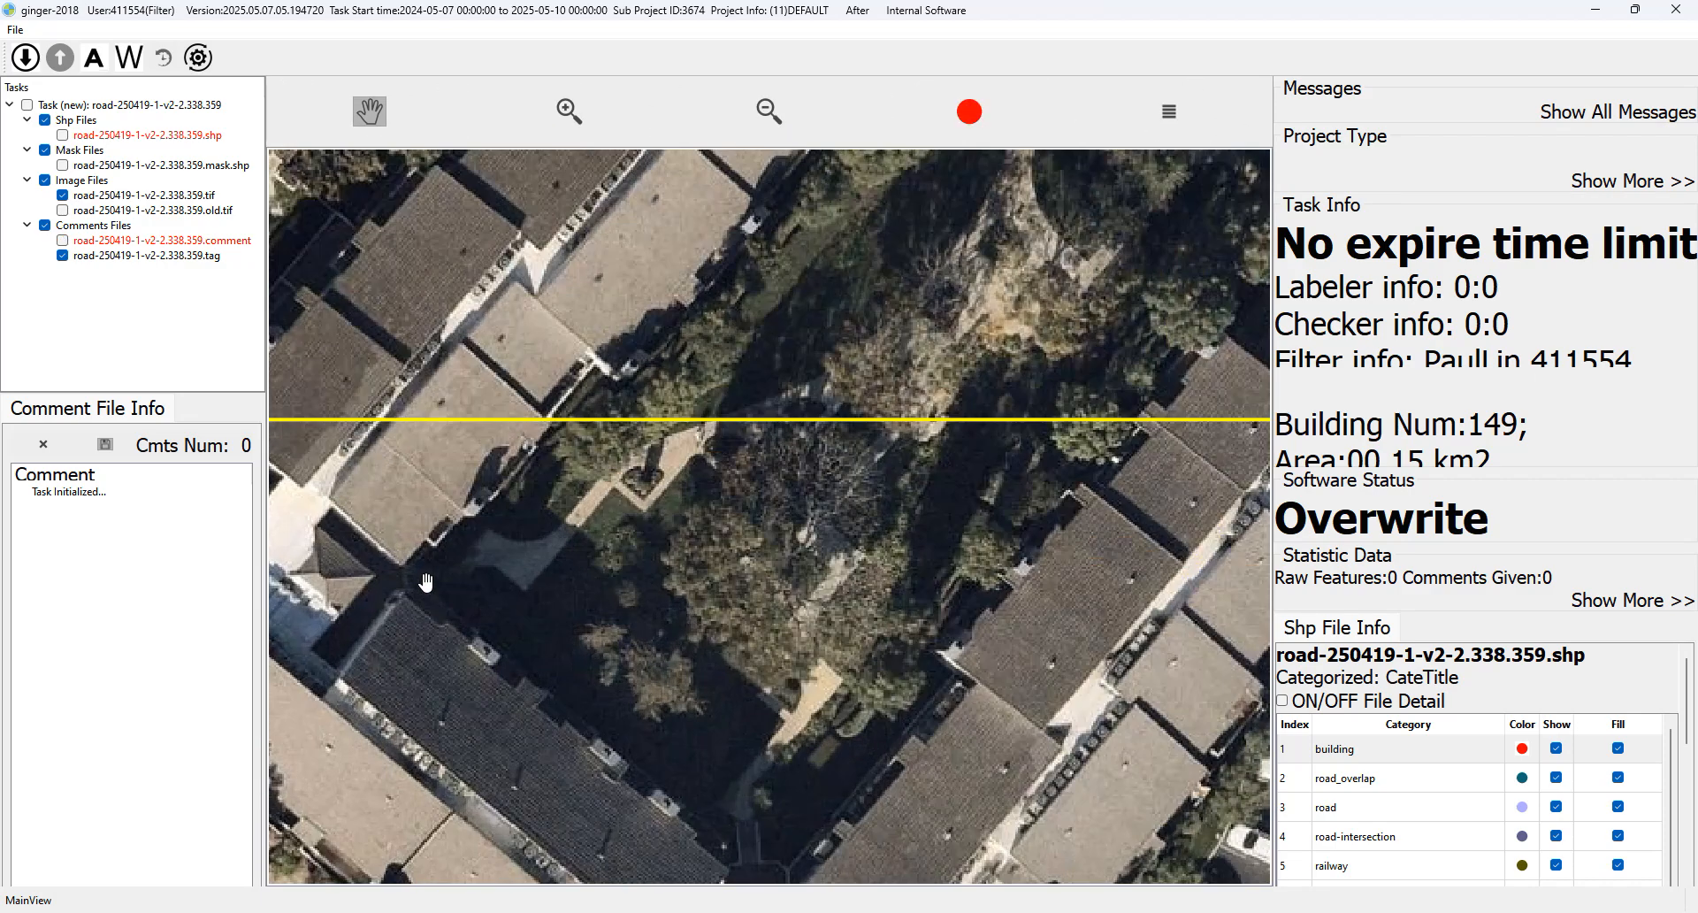
{"action": "key", "text": "space"}
{"action": "key", "text": "space"}
{"action": "key", "text": "space"}
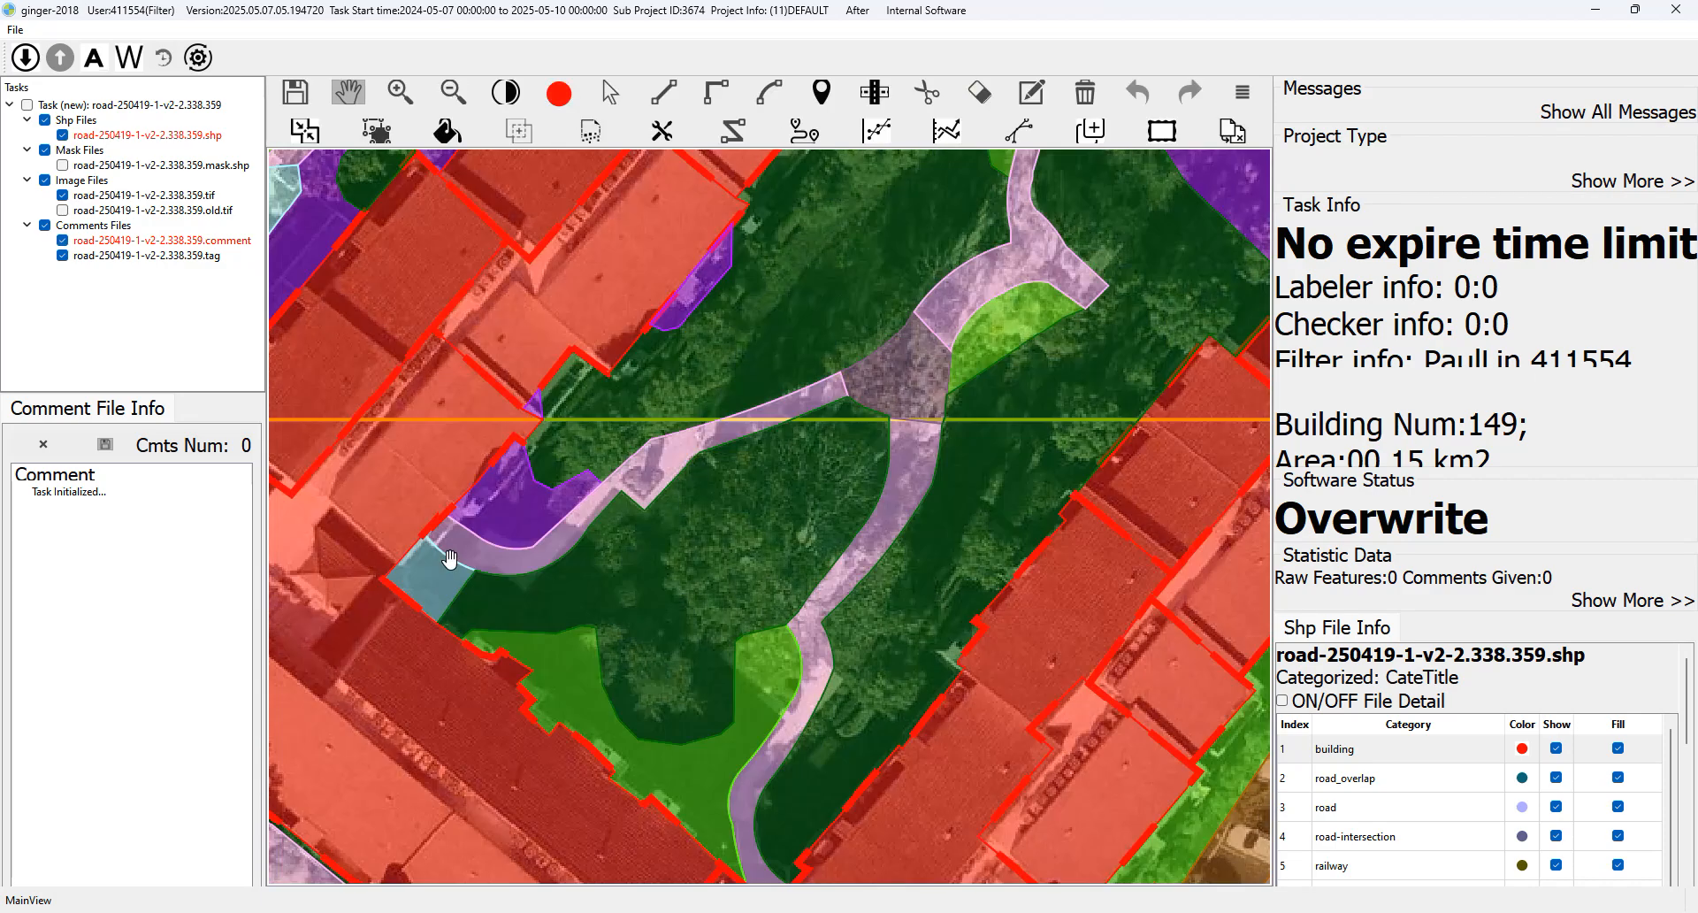
{"action": "scroll", "coordinate": [449, 559], "scroll_direction": "down", "scroll_amount": 3}
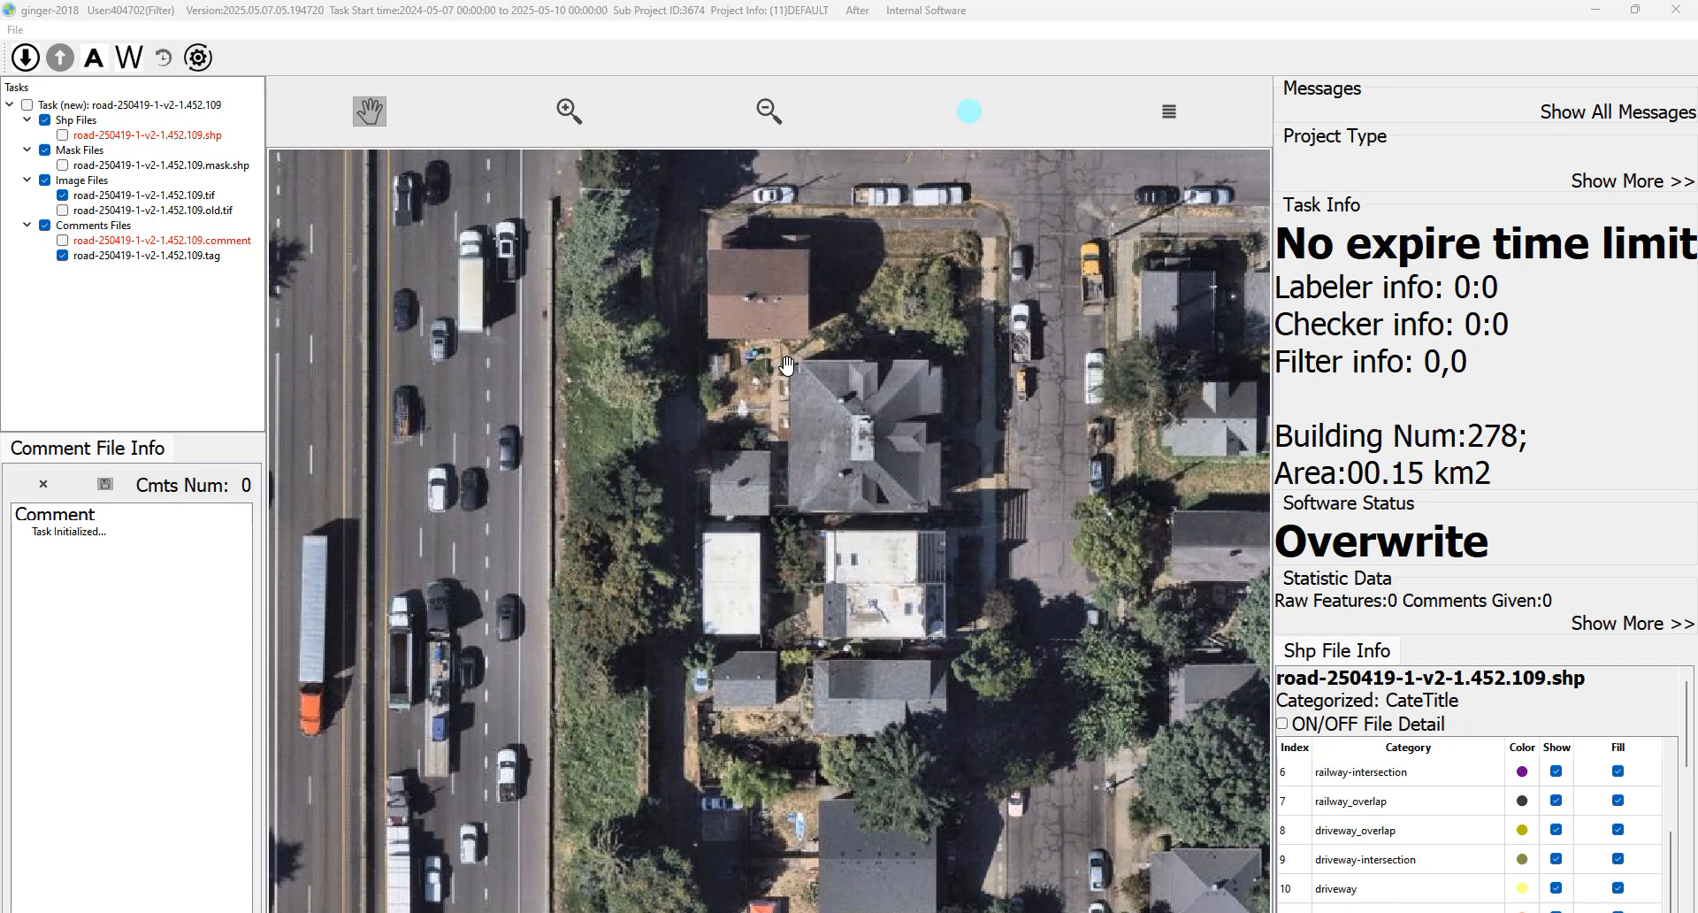
Examine the tree-shaded strip between the highway and the houses in task road-250419-1-v2-1.452.109, with and without annotations.
{"action": "key", "text": "space"}
{"action": "key", "text": "space"}
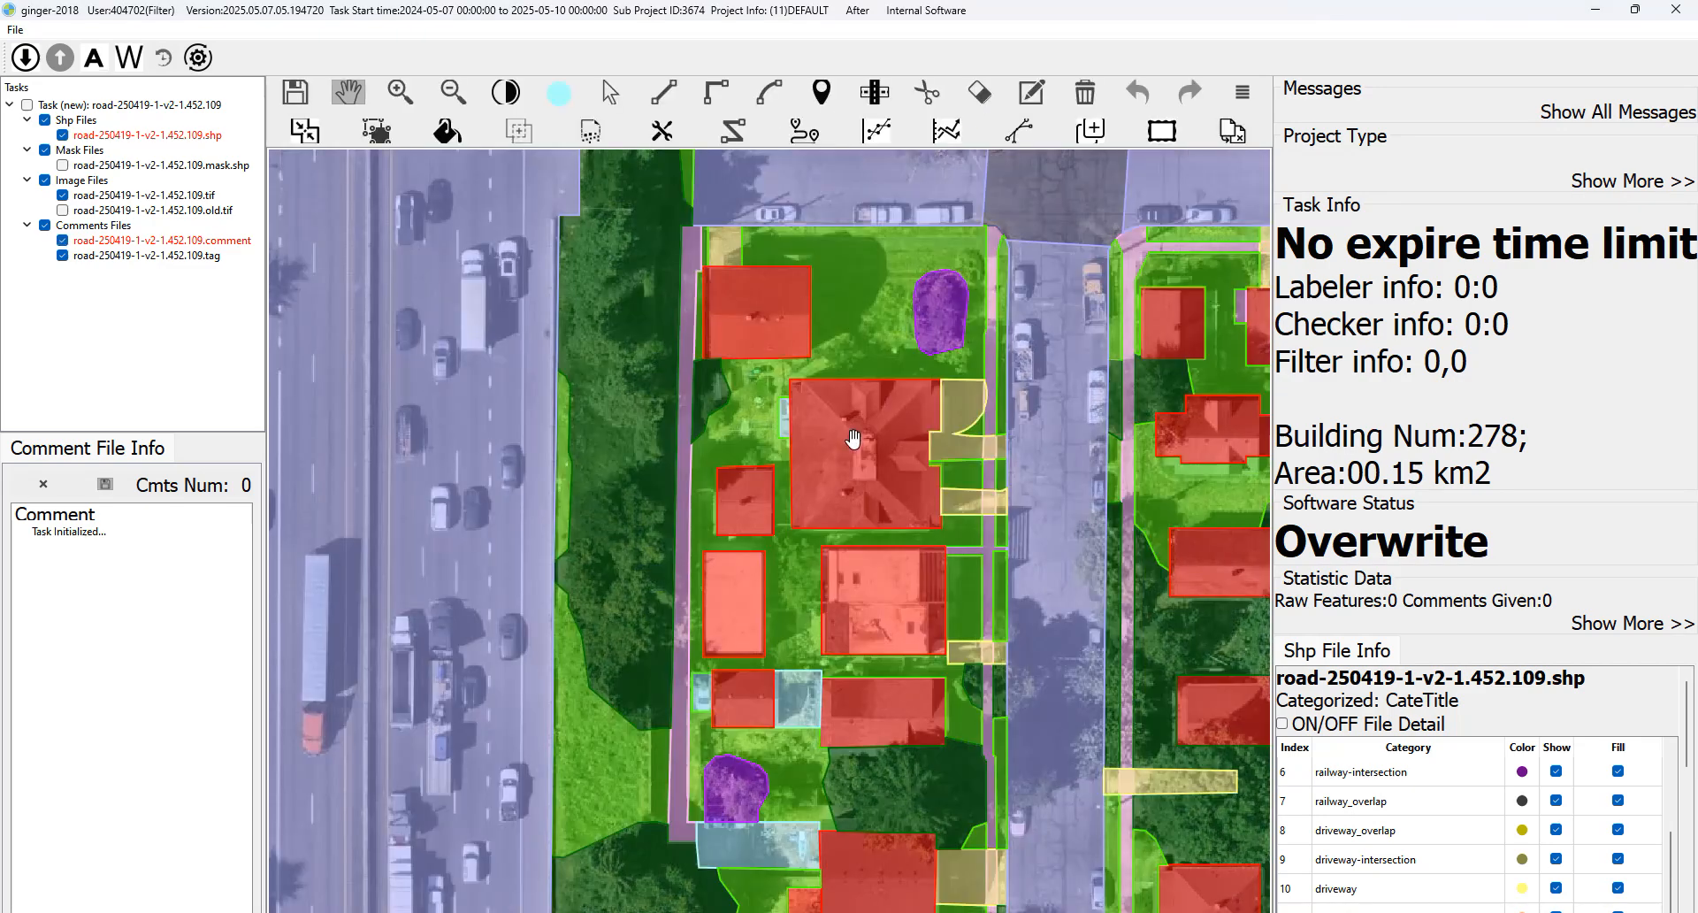
{"action": "left_click_drag", "start_coordinate": [854, 422], "coordinate": [854, 214]}
{"action": "left_click_drag", "start_coordinate": [825, 626], "coordinate": [833, 362]}
{"action": "left_click_drag", "start_coordinate": [817, 584], "coordinate": [884, 464]}
{"action": "key", "text": "space"}
{"action": "key", "text": "space"}
{"action": "left_click_drag", "start_coordinate": [803, 311], "coordinate": [815, 605]}
{"action": "left_click_drag", "start_coordinate": [821, 345], "coordinate": [848, 605]}
{"action": "left_click_drag", "start_coordinate": [840, 433], "coordinate": [827, 680]}
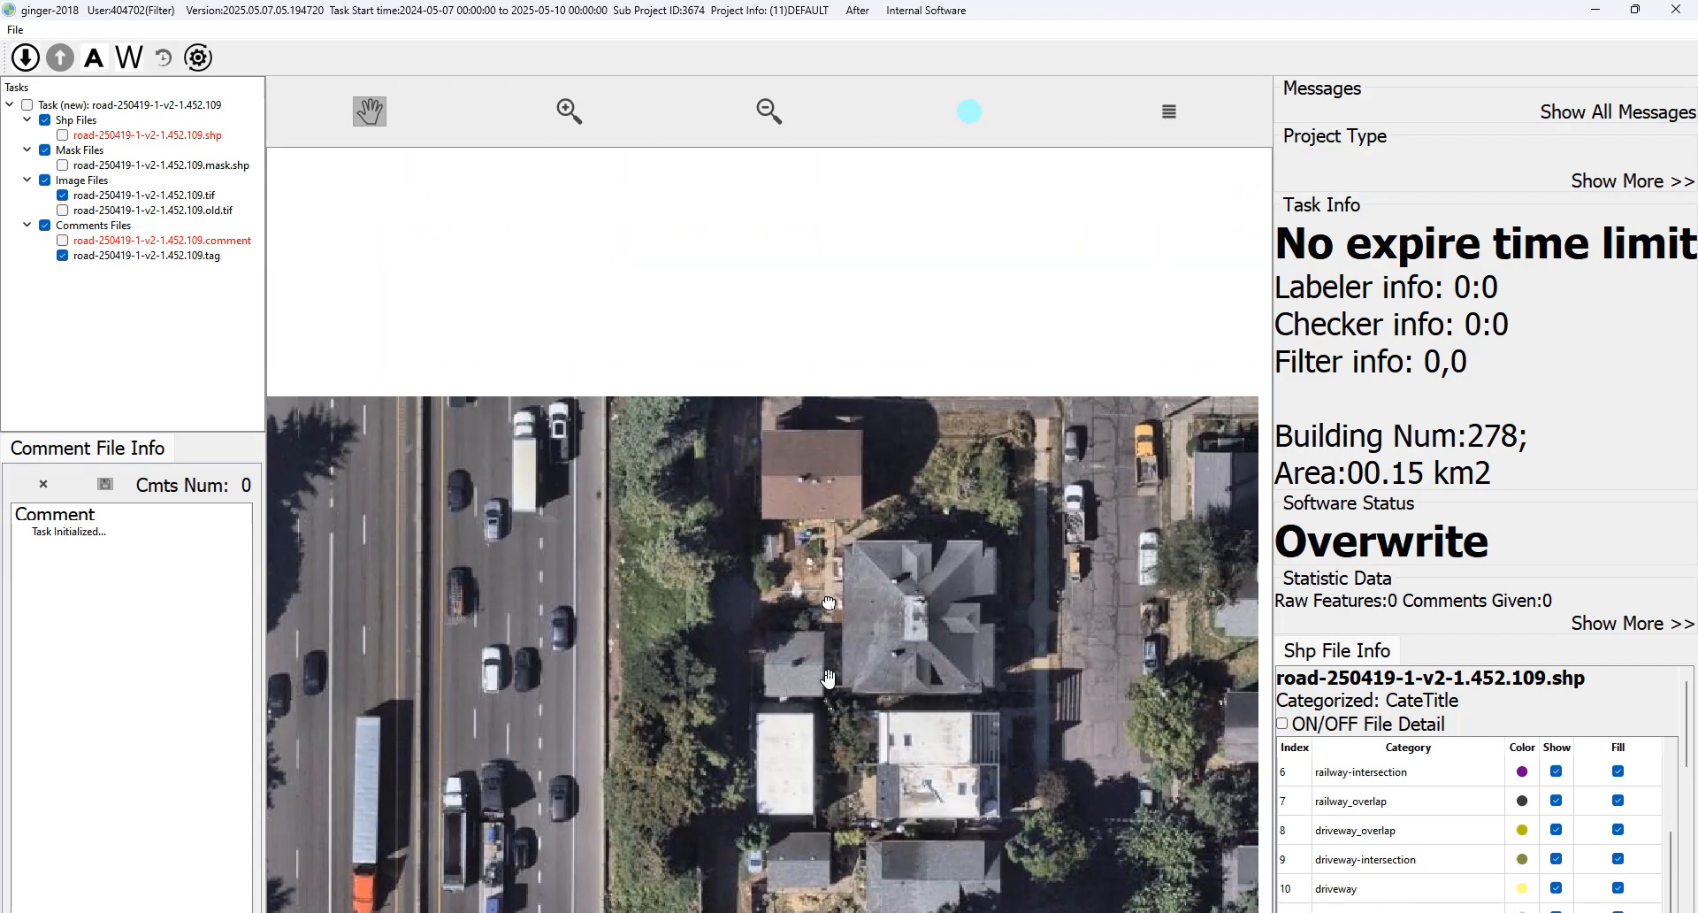
Compare the annotated path behind the northernmost houses beside the highway with the bare imagery.
{"action": "key", "text": "space"}
{"action": "left_click_drag", "start_coordinate": [862, 547], "coordinate": [857, 422]}
{"action": "key", "text": "space"}
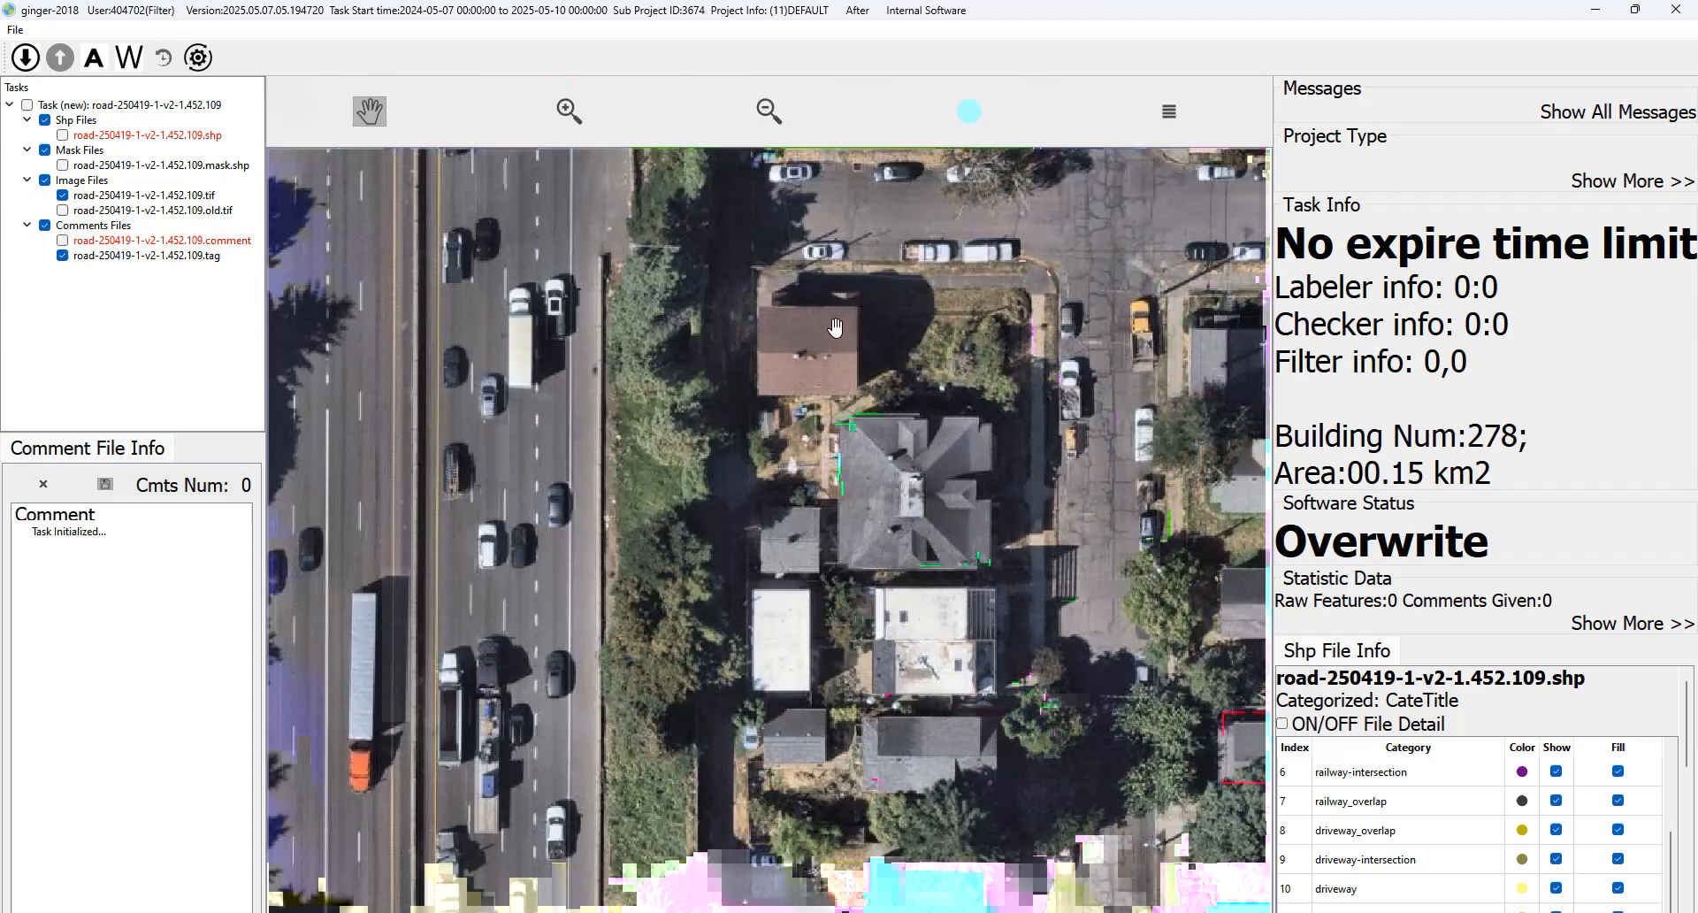
{"action": "left_click_drag", "start_coordinate": [805, 301], "coordinate": [803, 256]}
{"action": "key", "text": "space"}
{"action": "key", "text": "space"}
{"action": "left_click_drag", "start_coordinate": [815, 439], "coordinate": [834, 373]}
{"action": "key", "text": "space"}
{"action": "key", "text": "space"}
{"action": "left_click_drag", "start_coordinate": [842, 557], "coordinate": [842, 465]}
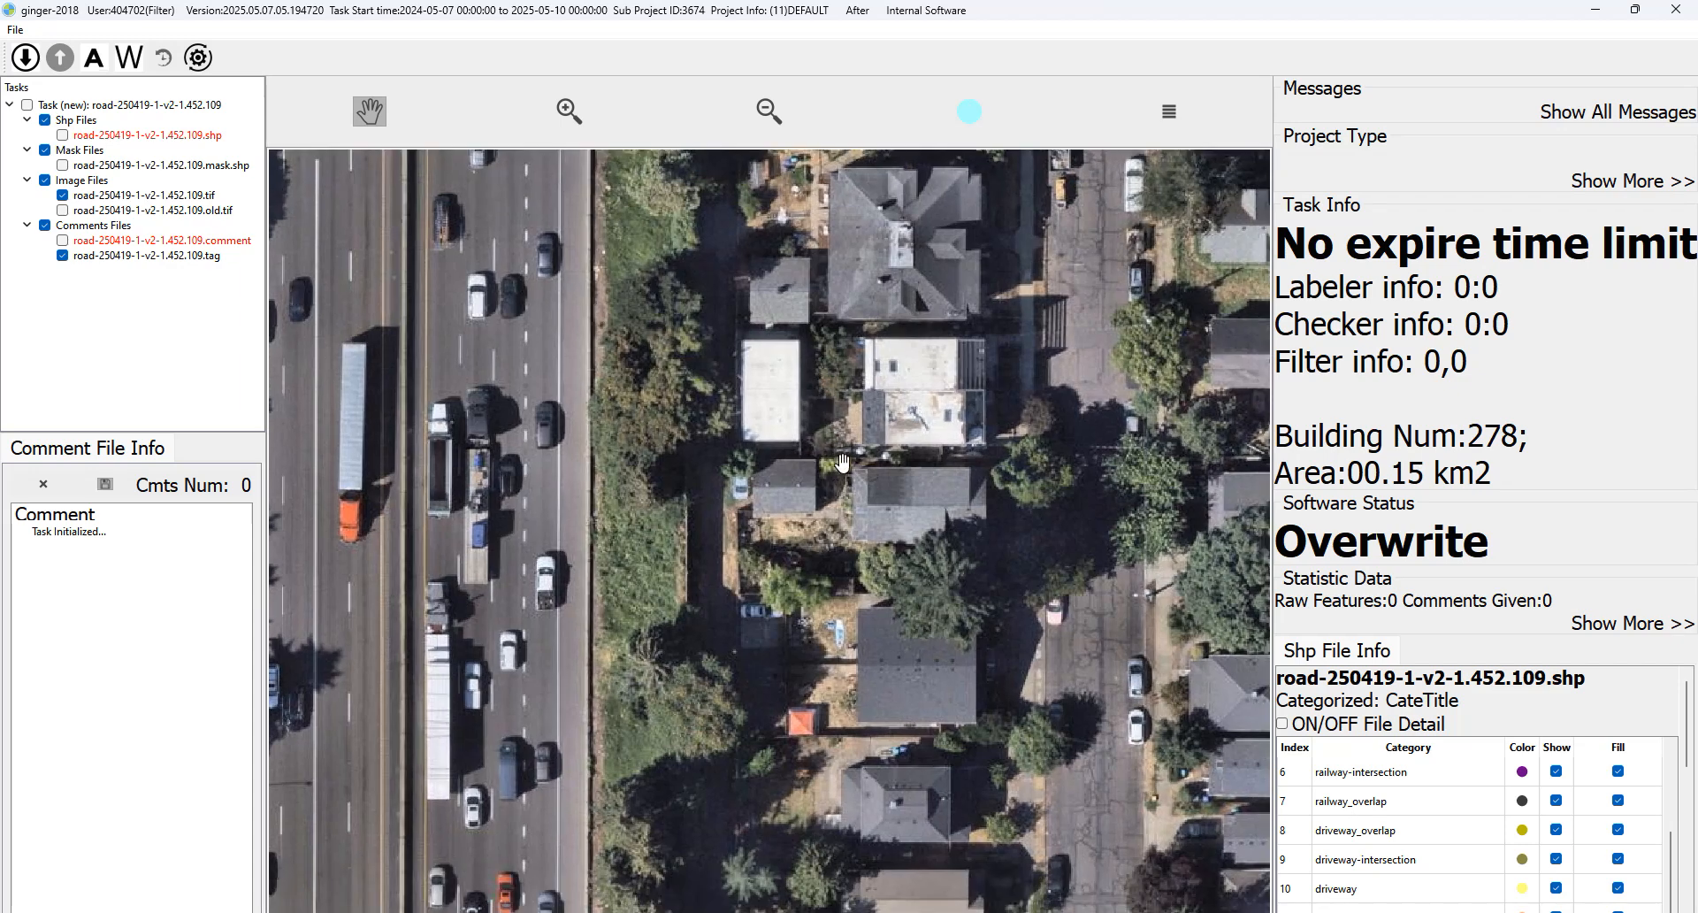
Follow the tree-covered strip beside the highway south to the task boundary, comparing its path and vegetation annotations with the imagery.
{"action": "key", "text": "space"}
{"action": "key", "text": "space"}
{"action": "left_click_drag", "start_coordinate": [841, 564], "coordinate": [829, 429]}
{"action": "key", "text": "space"}
{"action": "key", "text": "space"}
{"action": "left_click_drag", "start_coordinate": [838, 550], "coordinate": [813, 315]}
{"action": "key", "text": "space"}
{"action": "key", "text": "space"}
{"action": "left_click_drag", "start_coordinate": [816, 653], "coordinate": [835, 363]}
{"action": "key", "text": "space"}
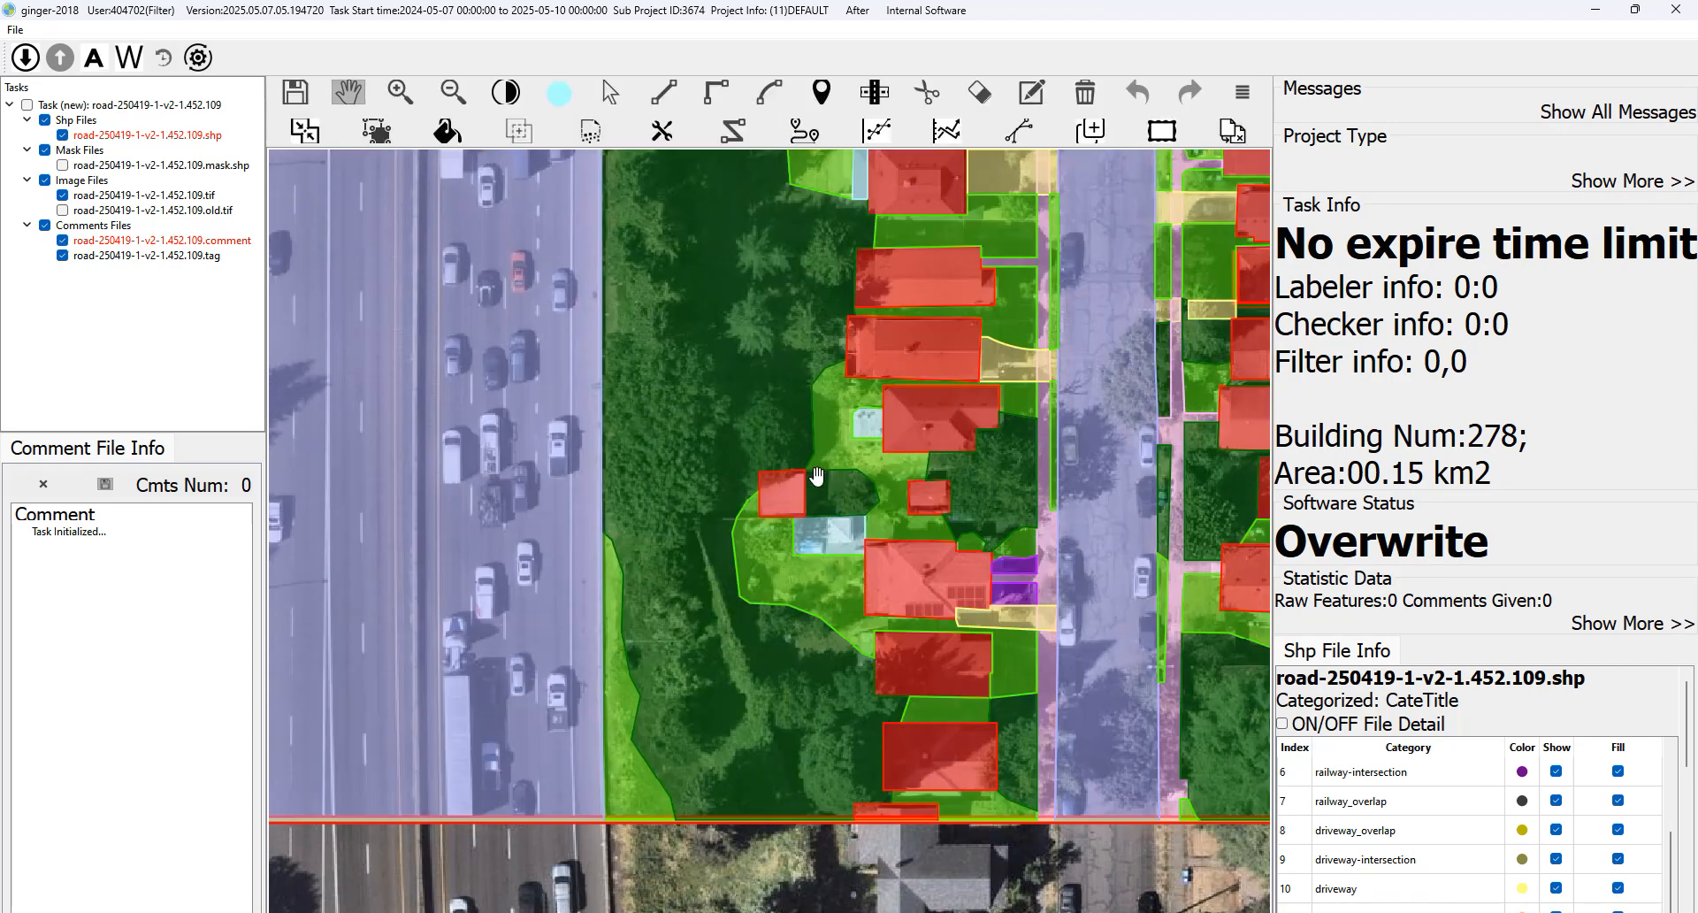
{"action": "key", "text": "space"}
{"action": "key", "text": "space"}
{"action": "left_click_drag", "start_coordinate": [855, 205], "coordinate": [825, 529]}
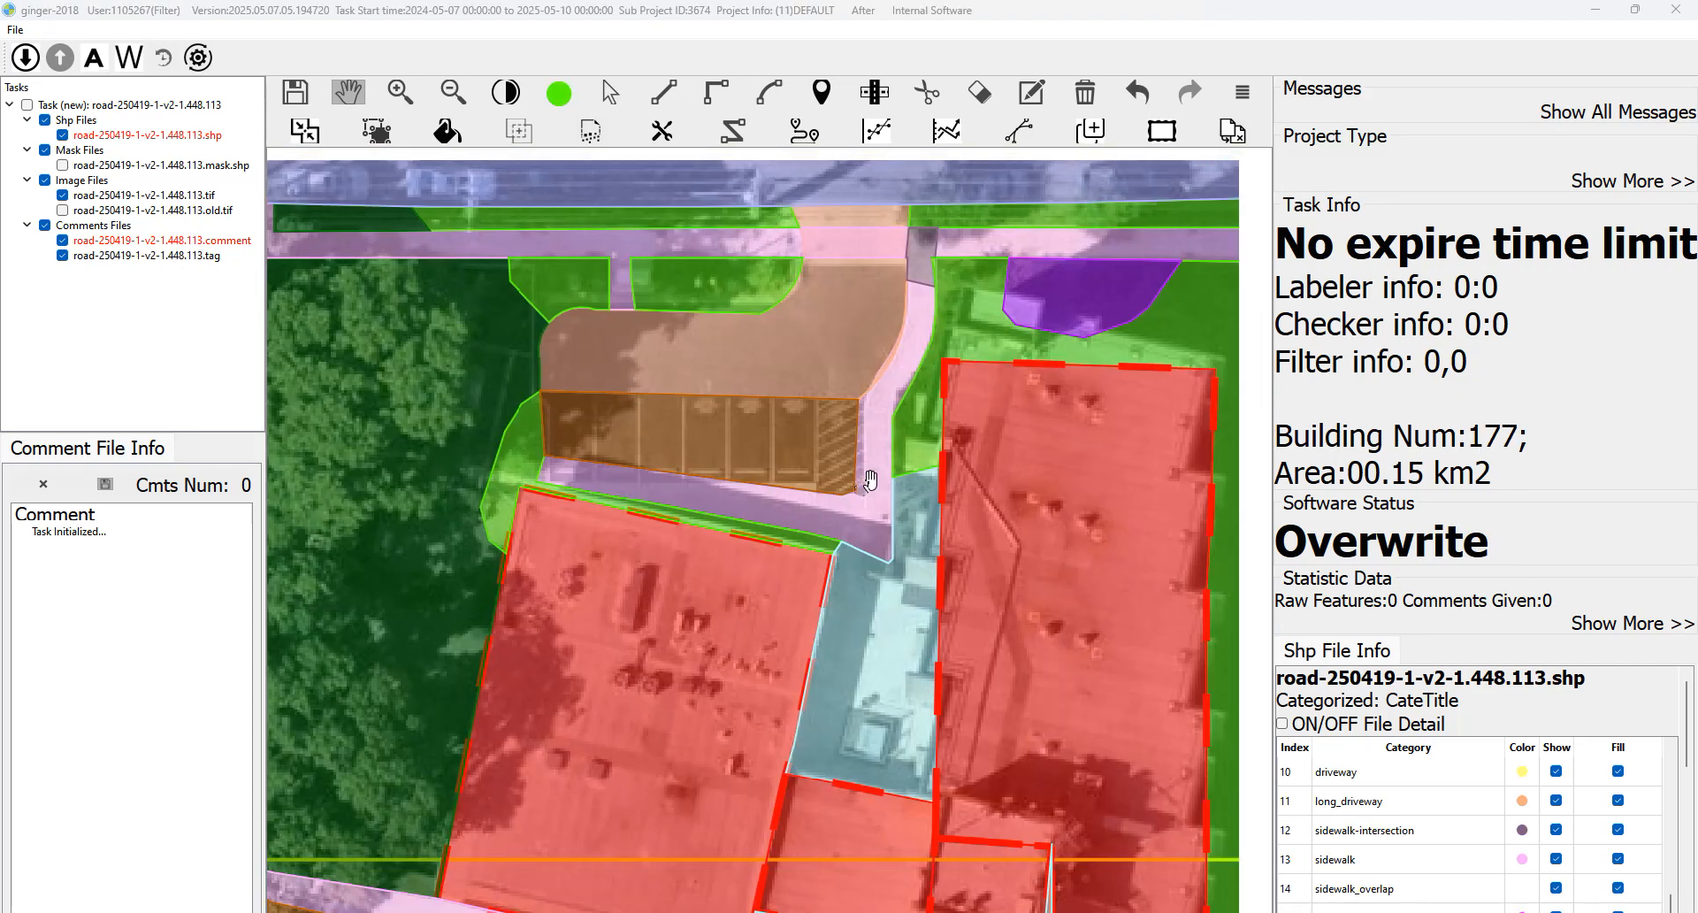
Compare the annotated sidewalk around the small parking lot in task road-250419-1-v2-1.448.113 with the bare imagery.
{"action": "mouse_move", "coordinate": [870, 481]}
{"action": "left_mouse_down"}
{"action": "mouse_move", "coordinate": [857, 493]}
{"action": "mouse_move", "coordinate": [897, 501]}
{"action": "left_mouse_up"}
{"action": "key", "text": "space"}
{"action": "key", "text": "space"}
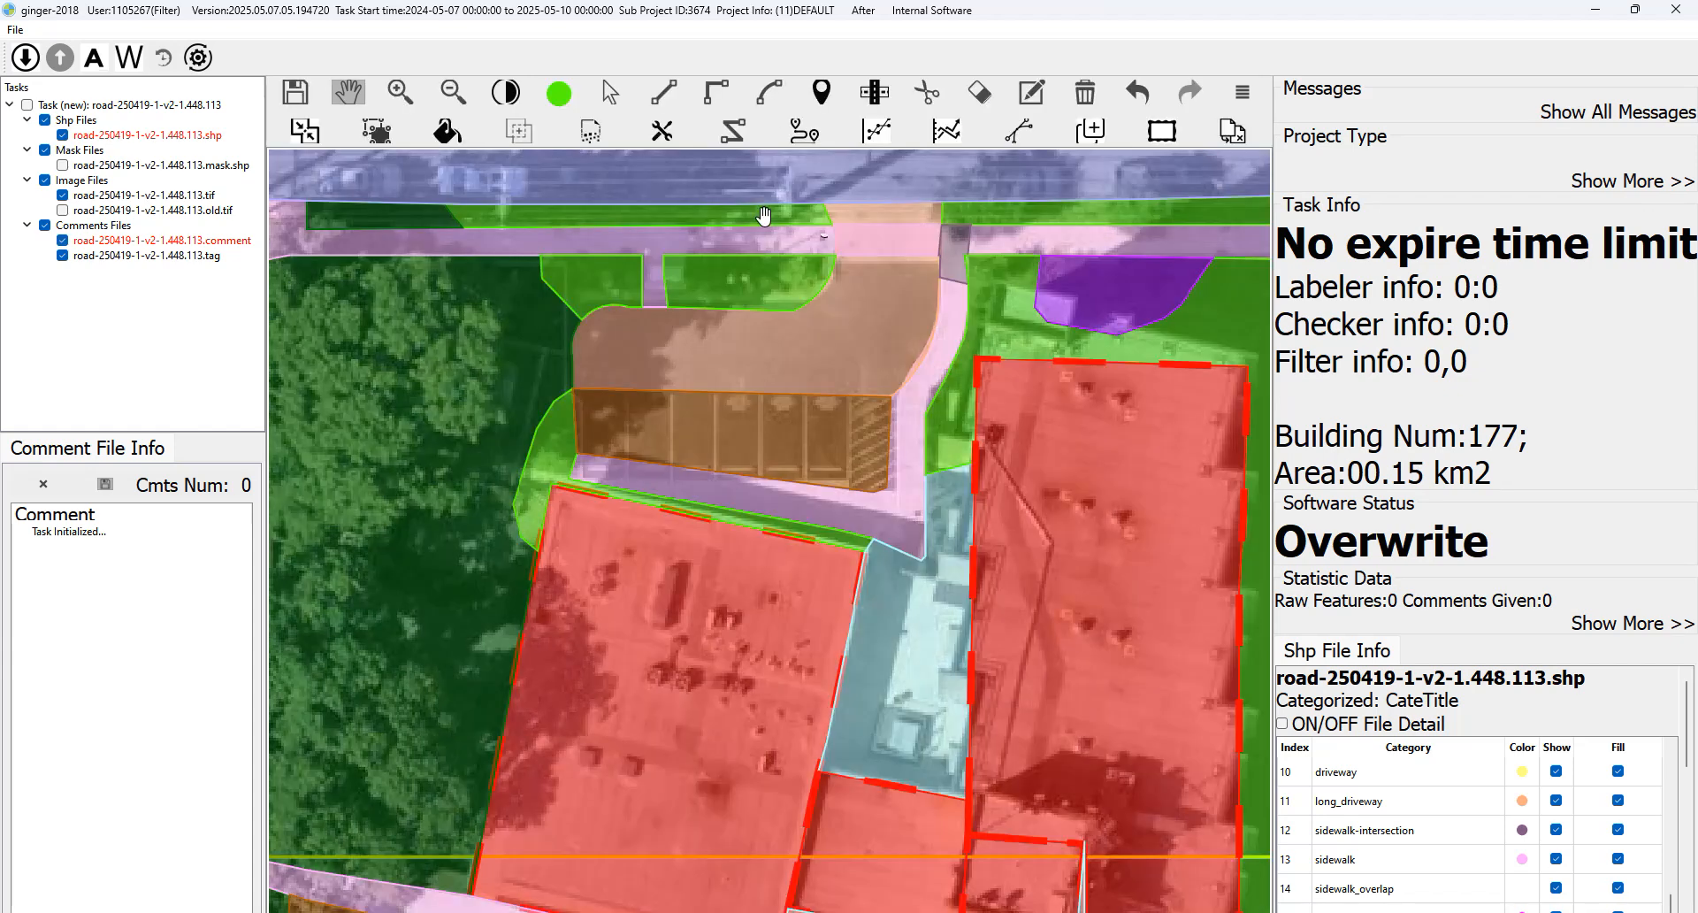
{"action": "key", "text": "space"}
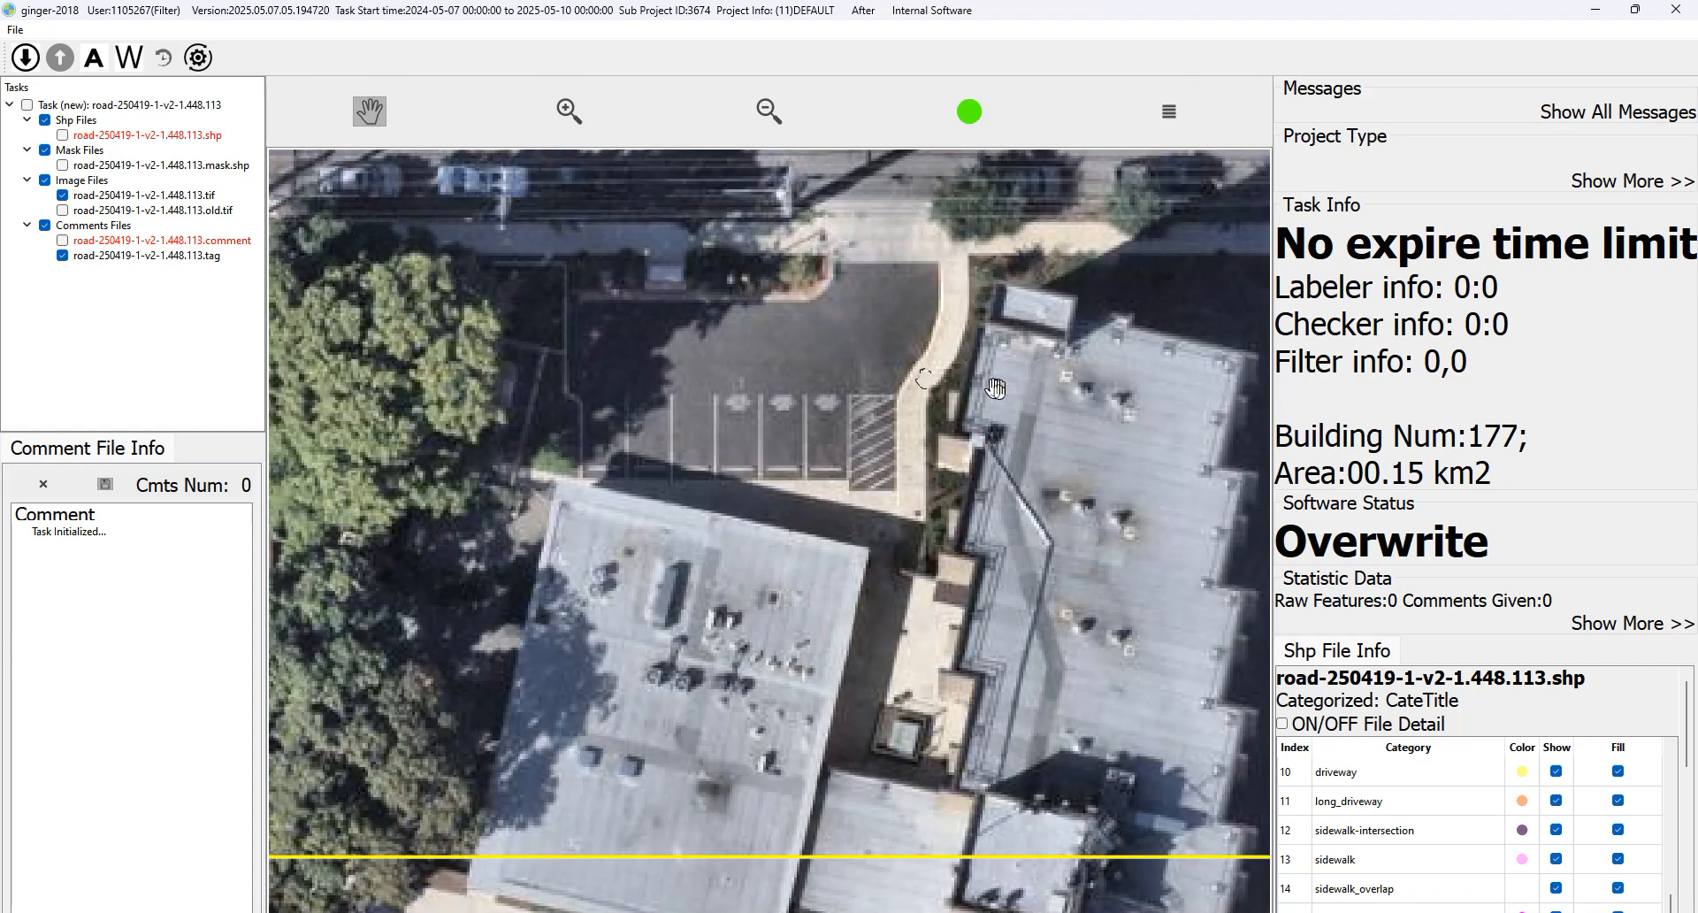
{"action": "key", "text": "space"}
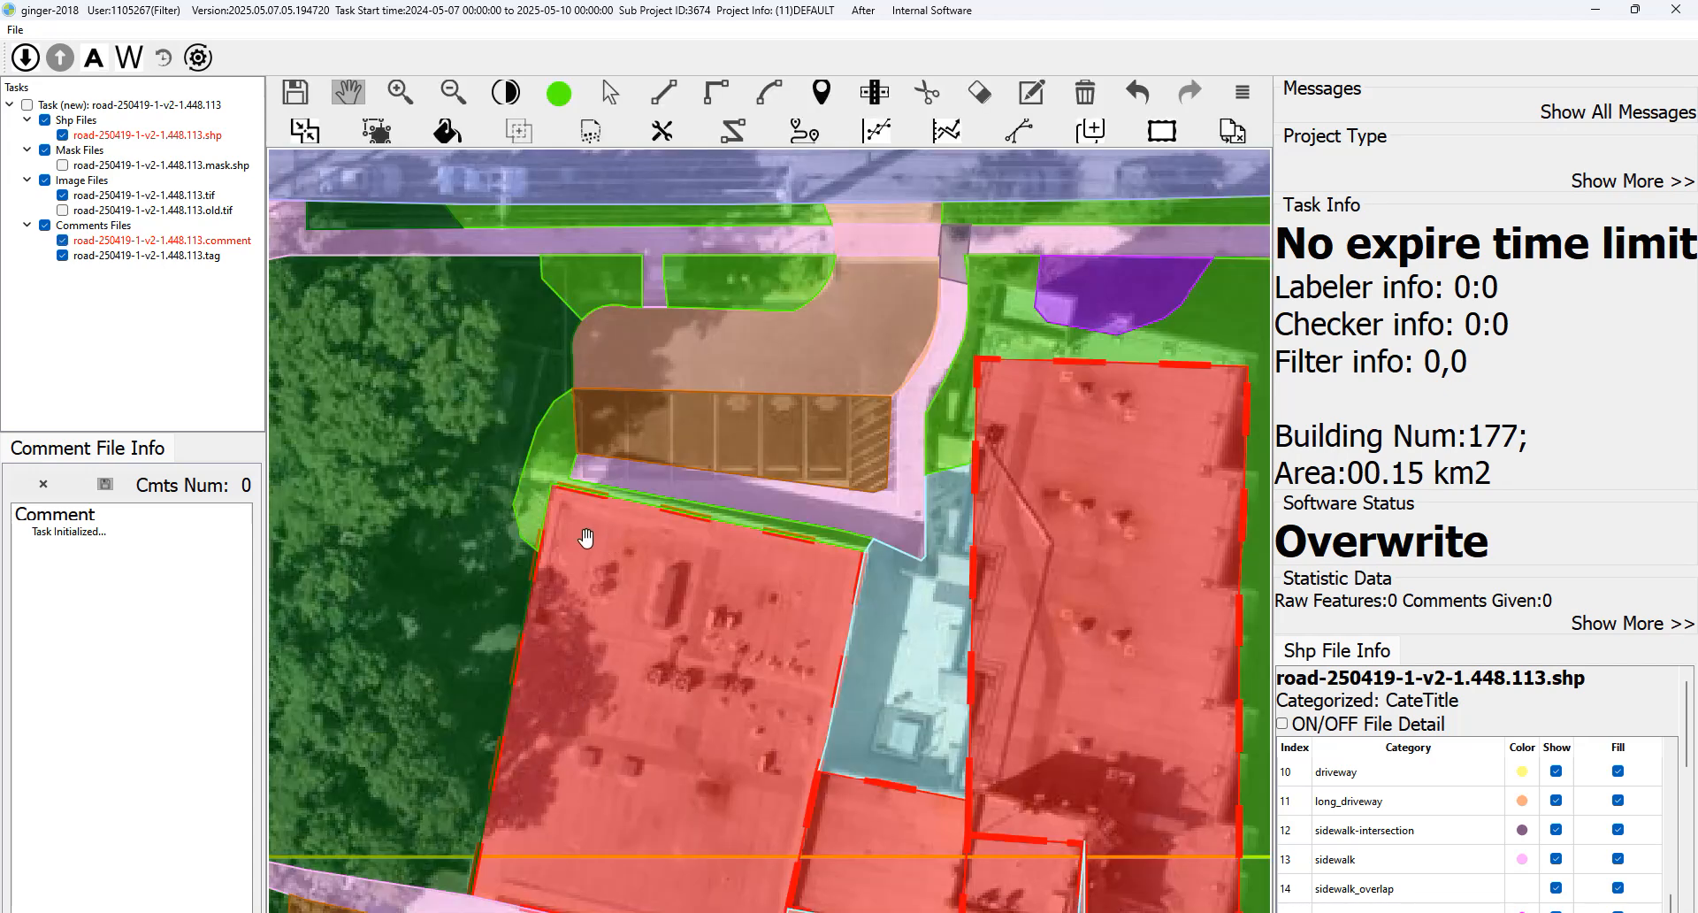
{"action": "key", "text": "space"}
{"action": "key", "text": "space"}
{"action": "key", "text": "space"}
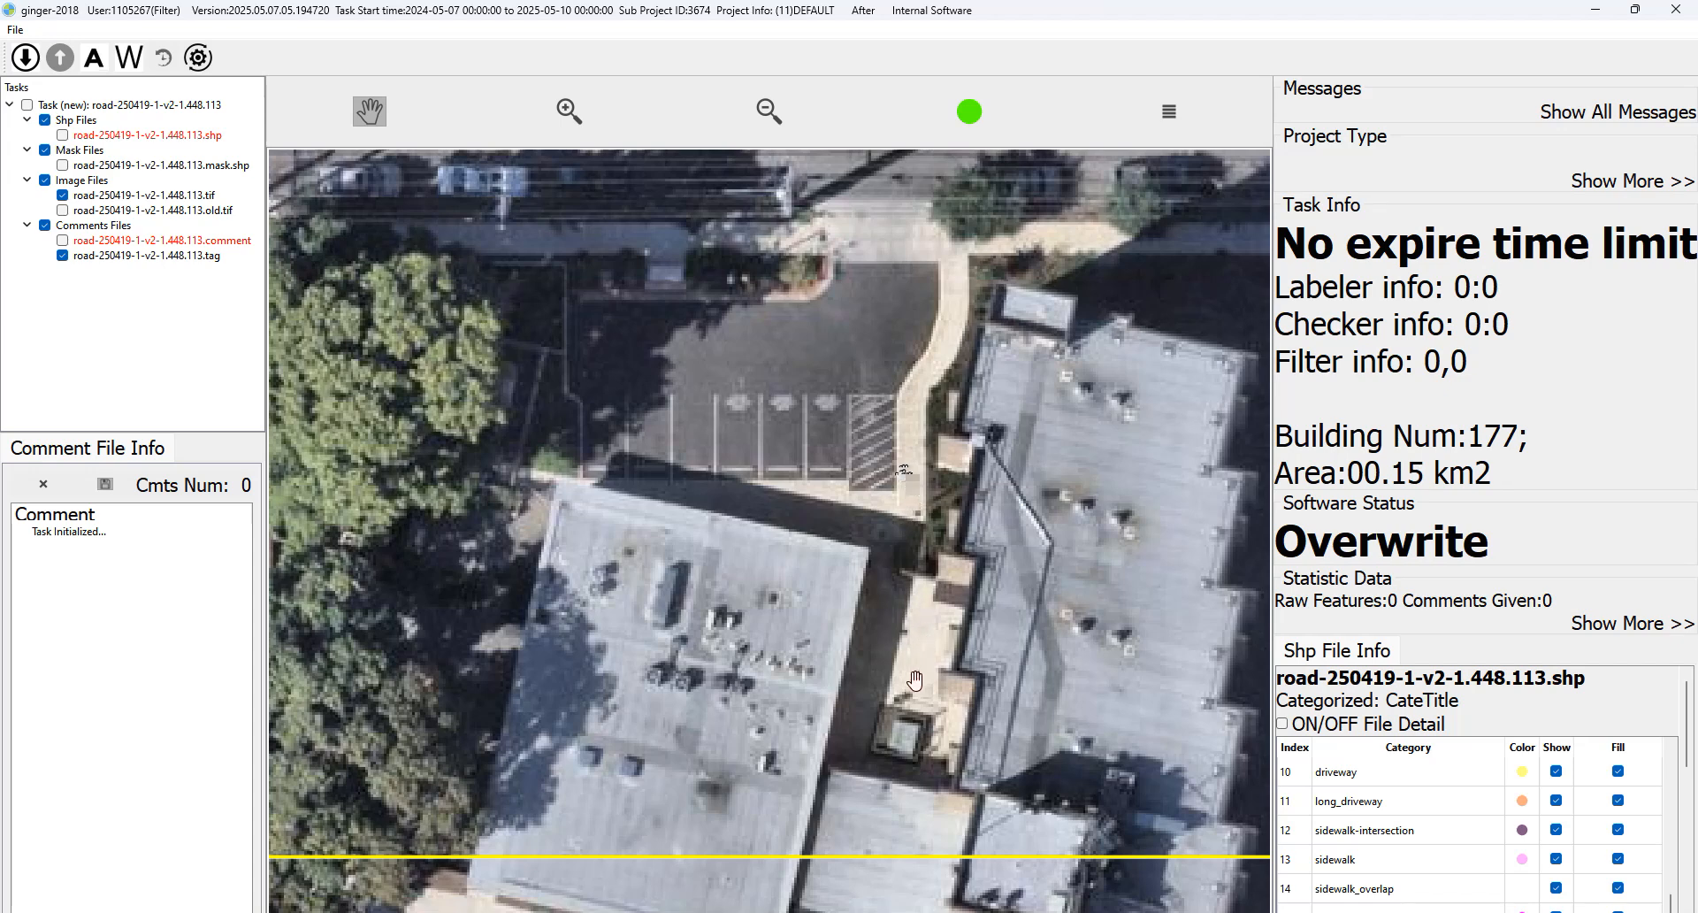
{"action": "key", "text": "space"}
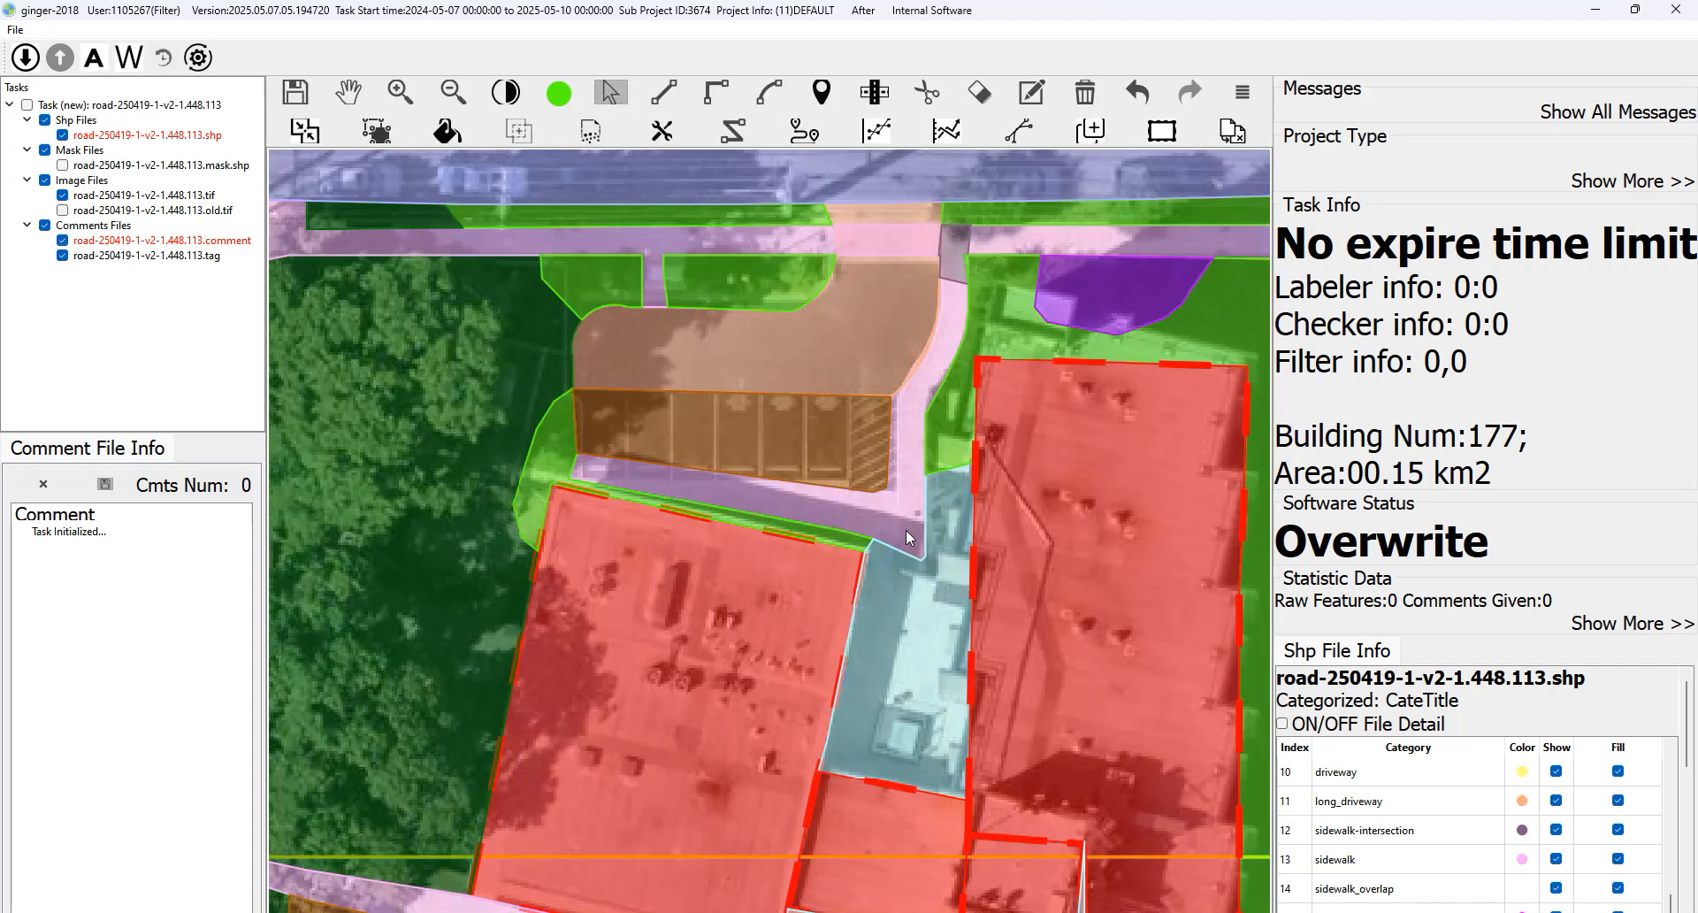
Inspect the shaded sidewalk corner where the parking-lot walkway meets the passage between the two large buildings, with and without annotations.
{"action": "left_click_drag", "start_coordinate": [874, 524], "coordinate": [901, 534]}
{"action": "key", "text": "space"}
{"action": "key", "text": "space"}
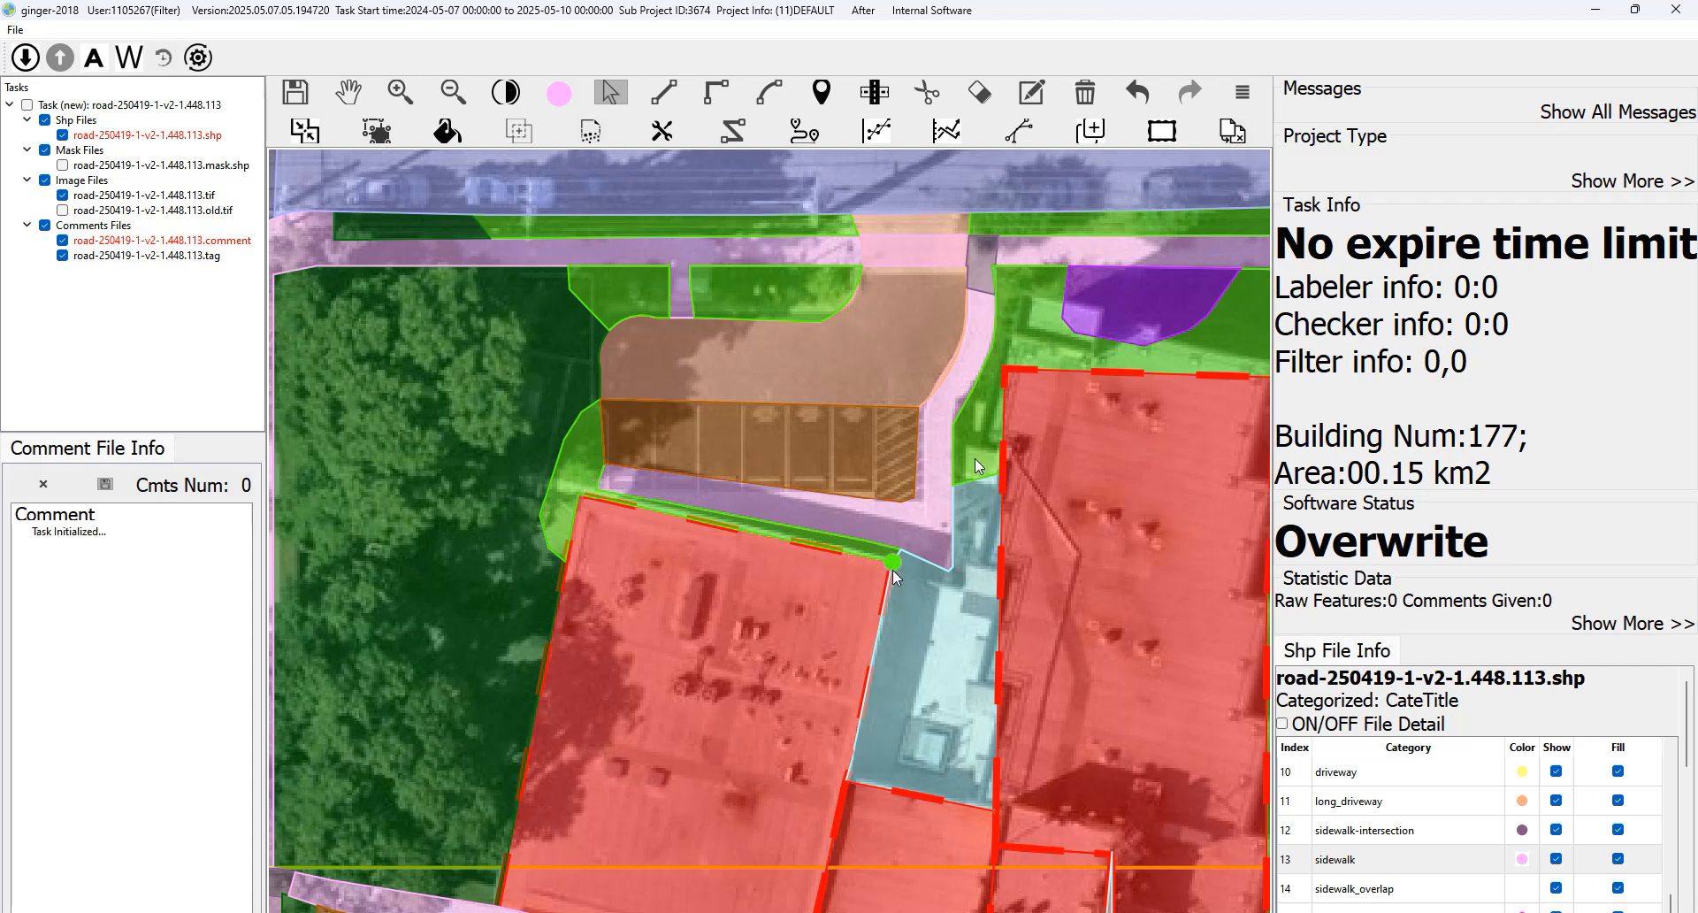
{"action": "key", "text": "space"}
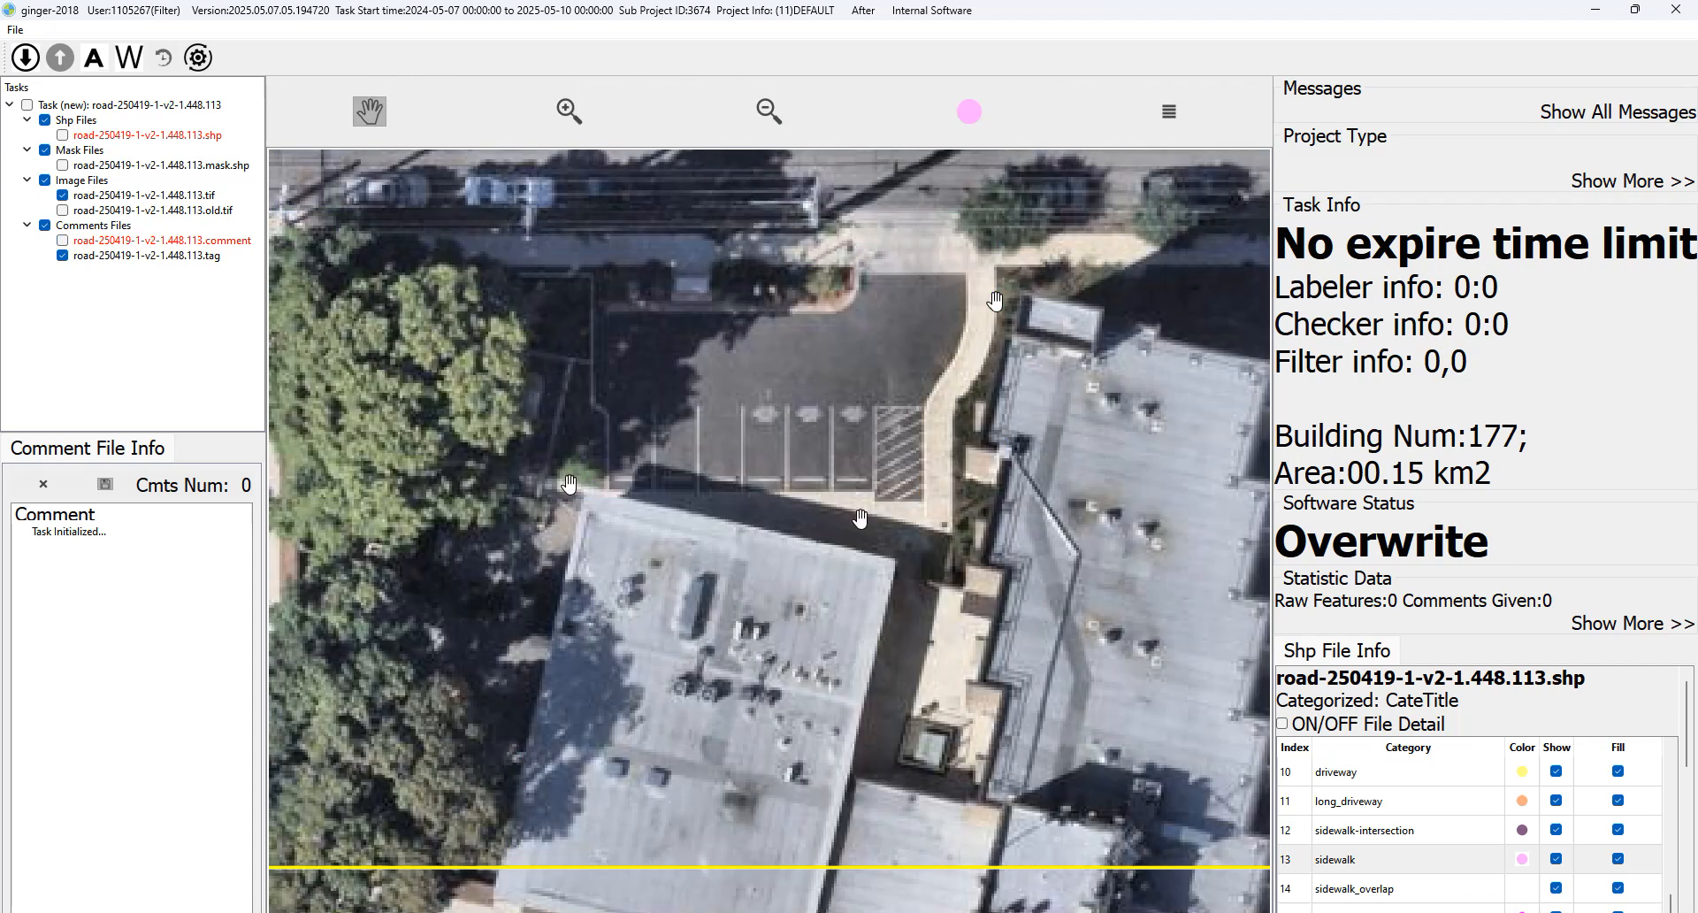
{"action": "key", "text": "space"}
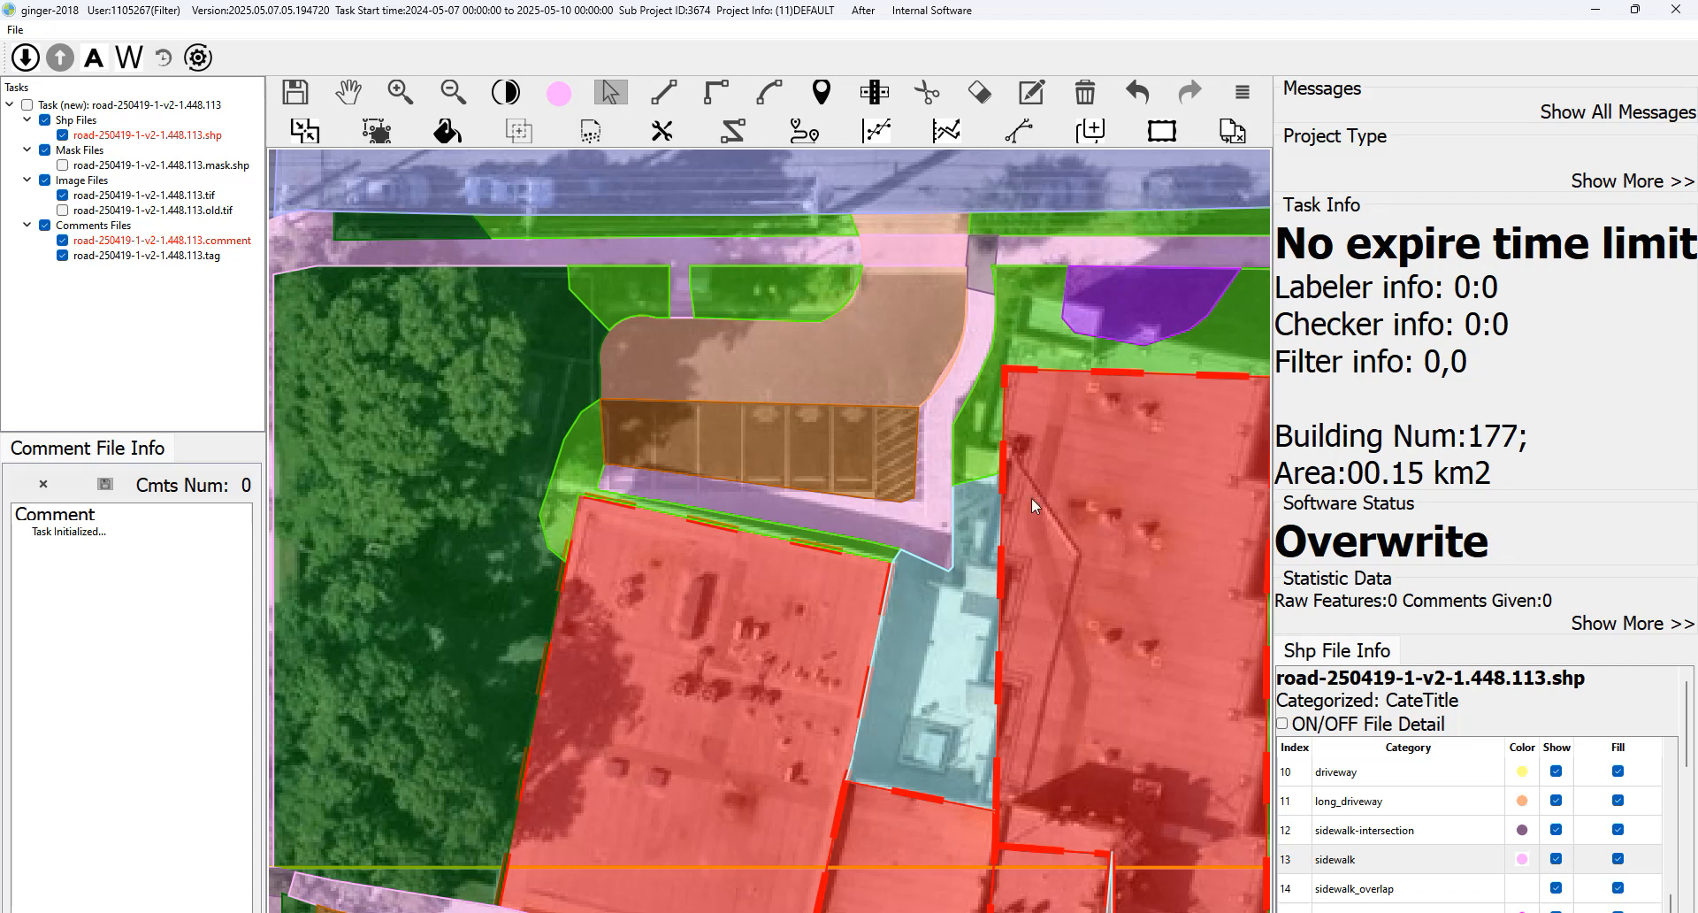
{"action": "key", "text": "space"}
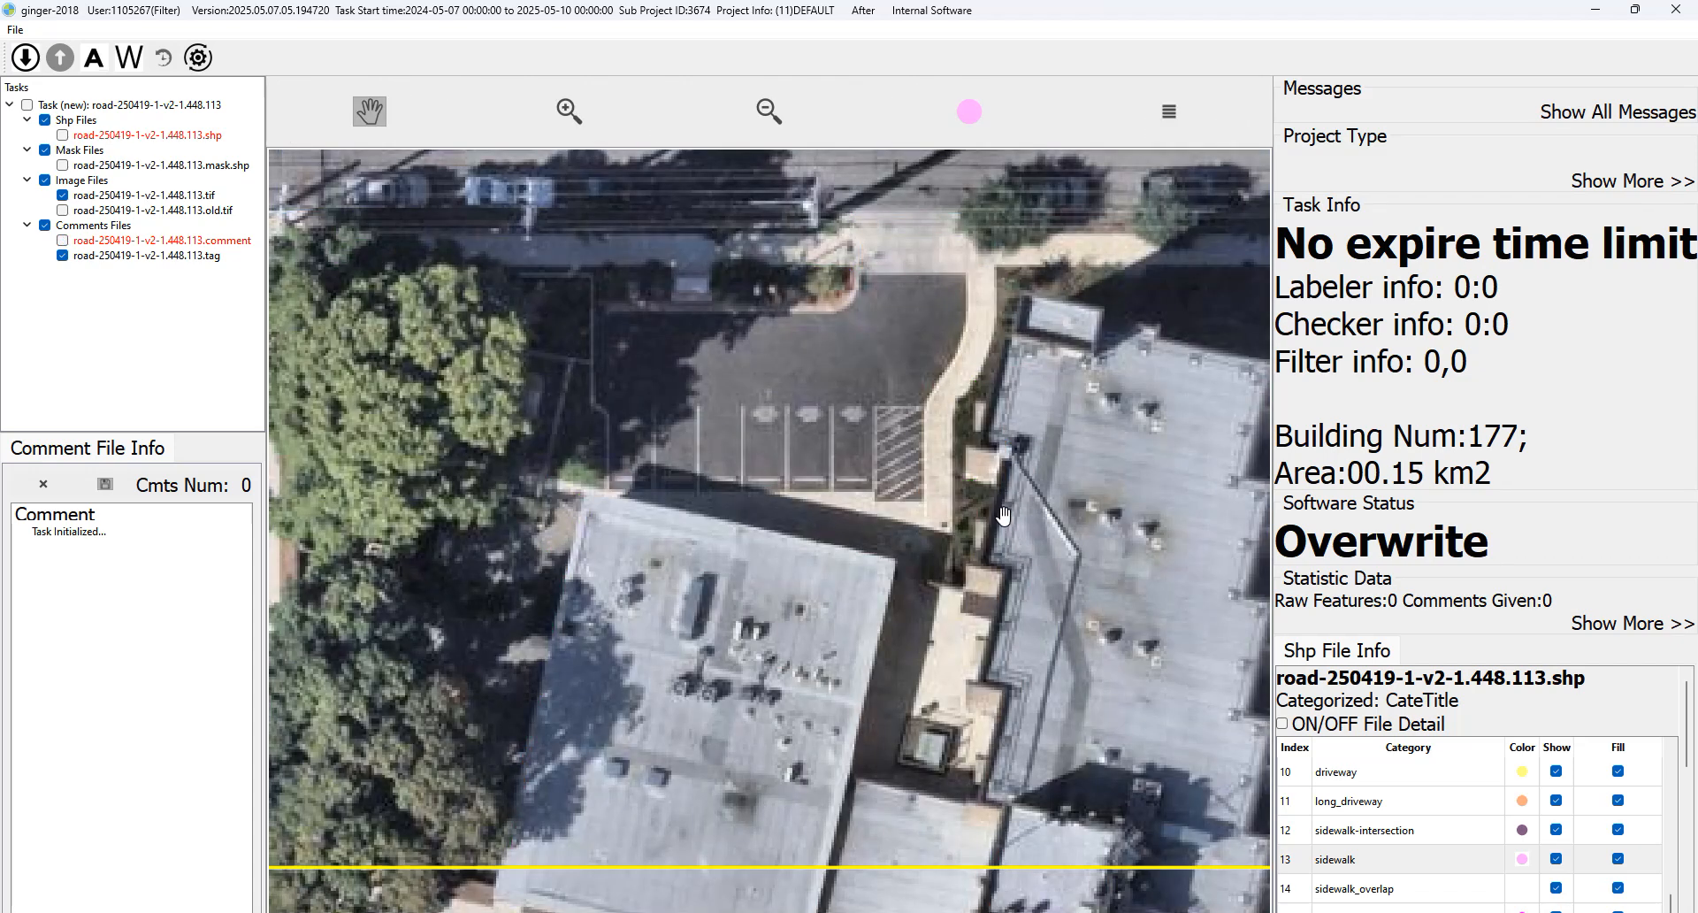
{"action": "key", "text": "space"}
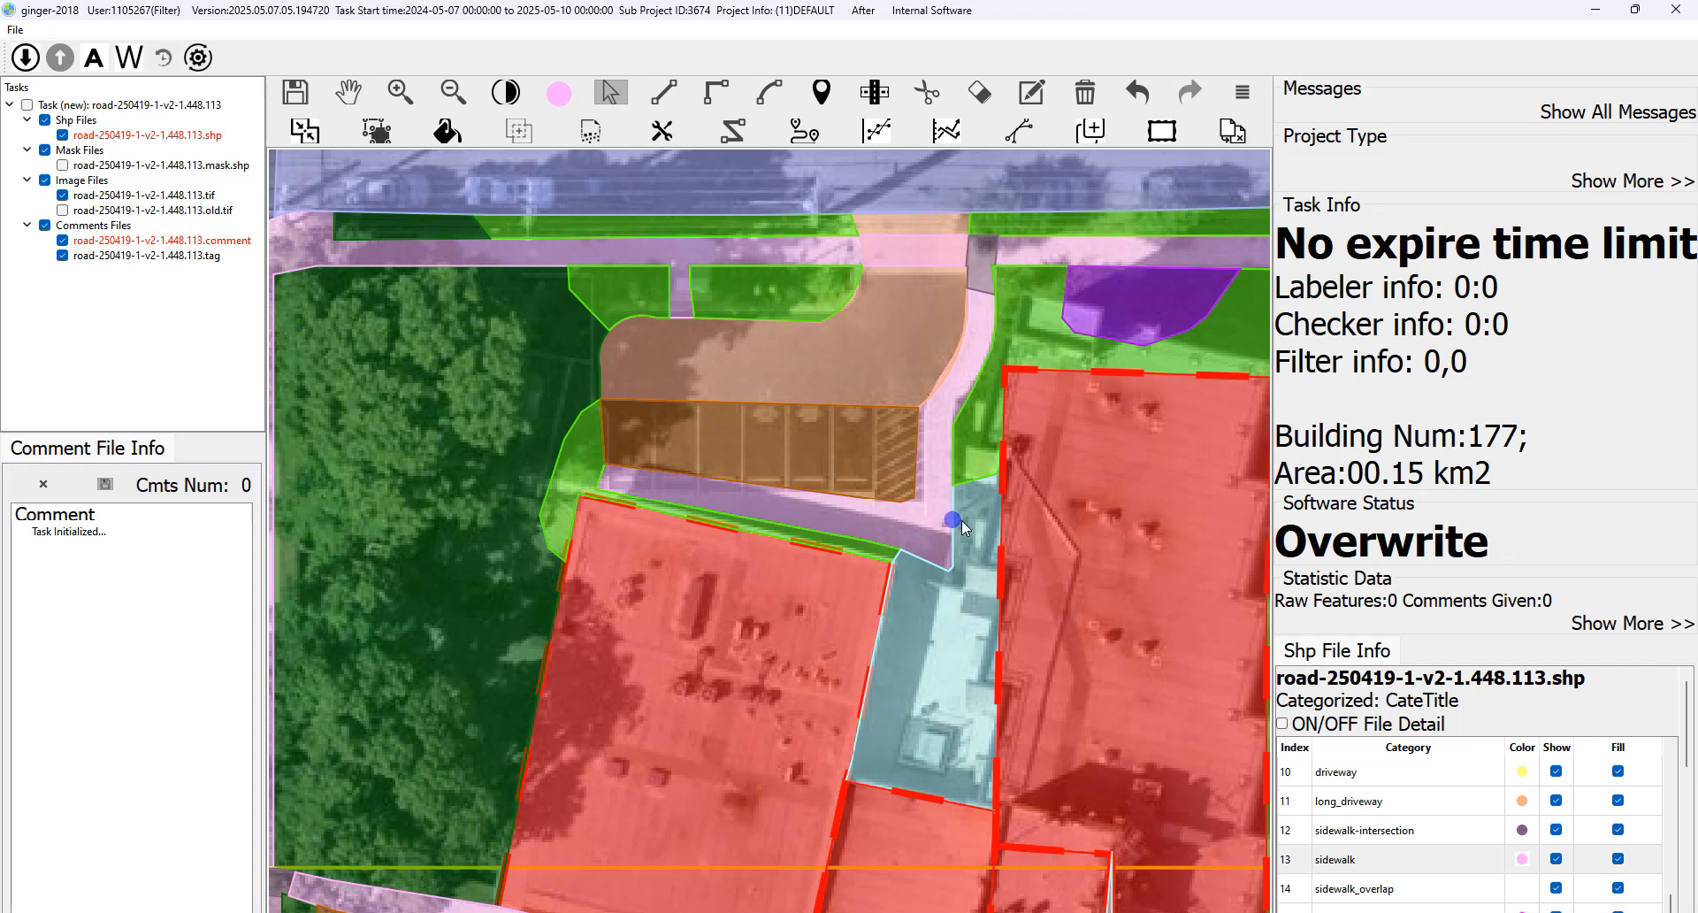
{"action": "left_click_drag", "start_coordinate": [962, 520], "coordinate": [958, 529]}
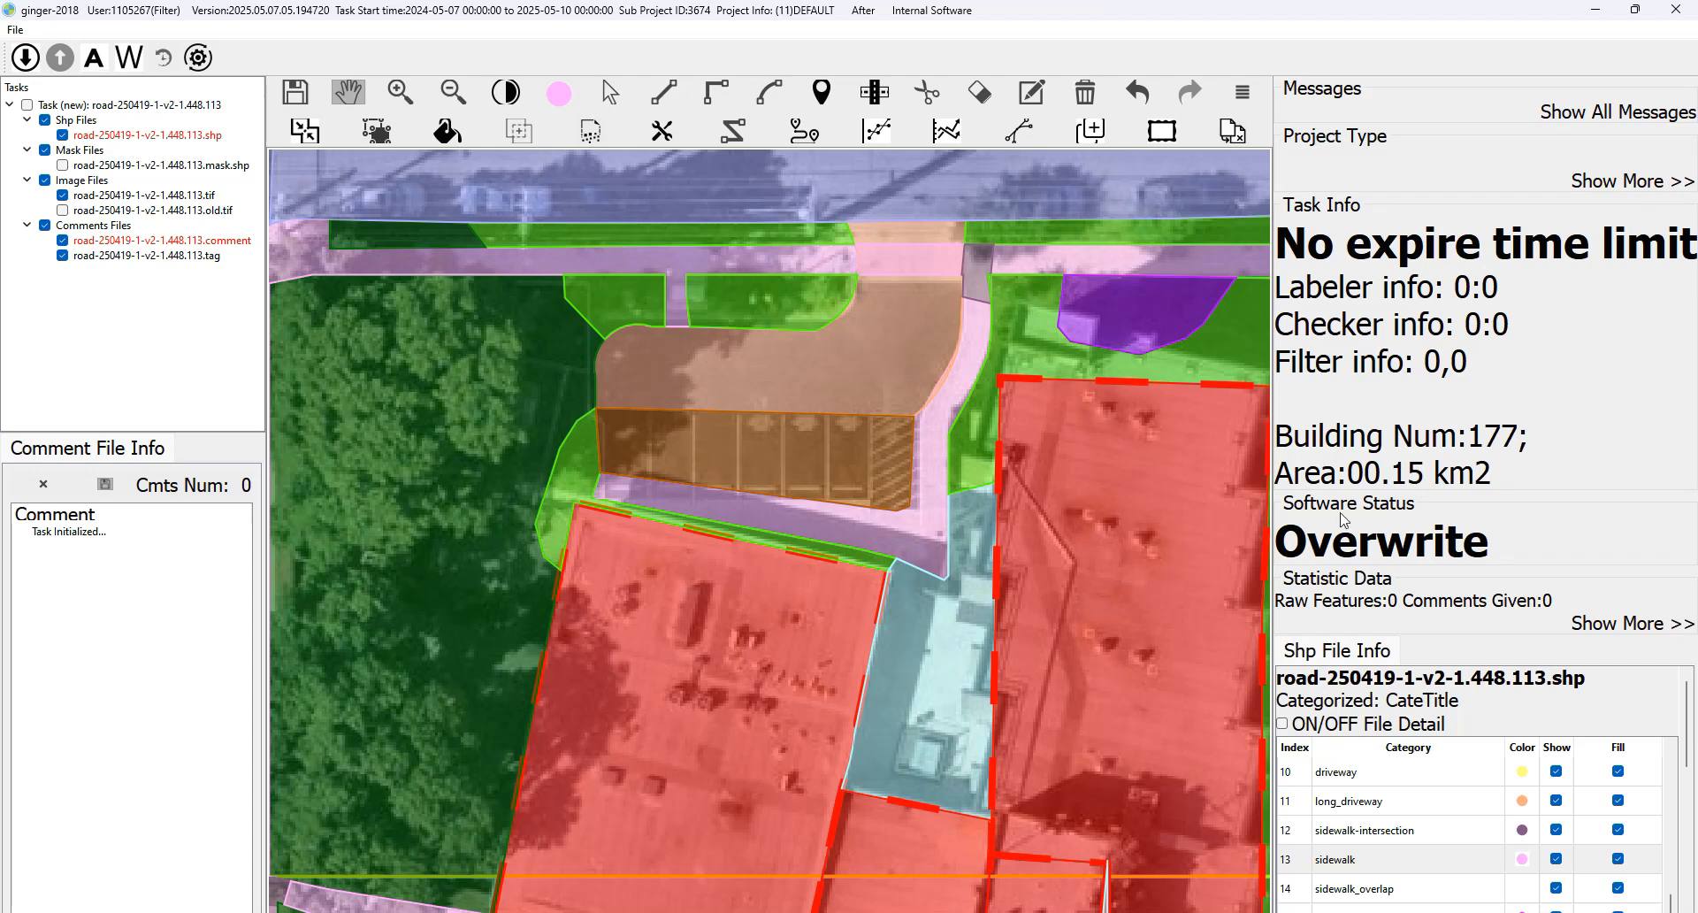
Compare the driveway, sidewalk and vegetation annotations around the row of apartment buildings in task road-250419-1-v2-1.448.113 with the bare imagery.
{"action": "left_click", "coordinate": [1615, 888]}
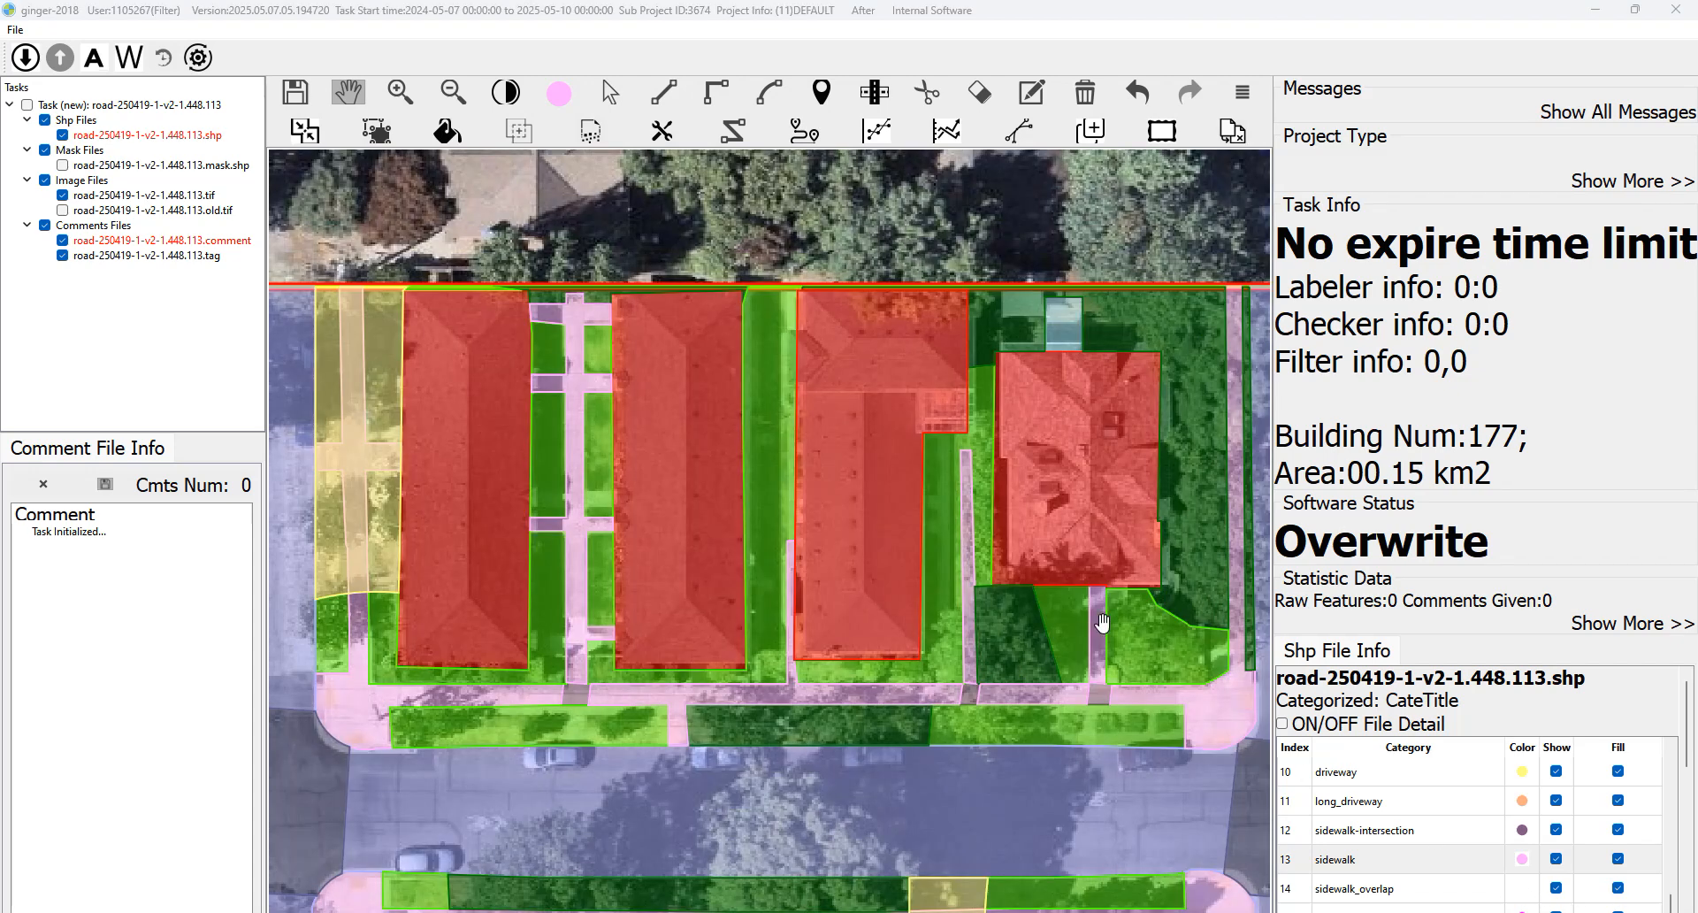
{"action": "left_click_drag", "start_coordinate": [1102, 623], "coordinate": [1077, 619]}
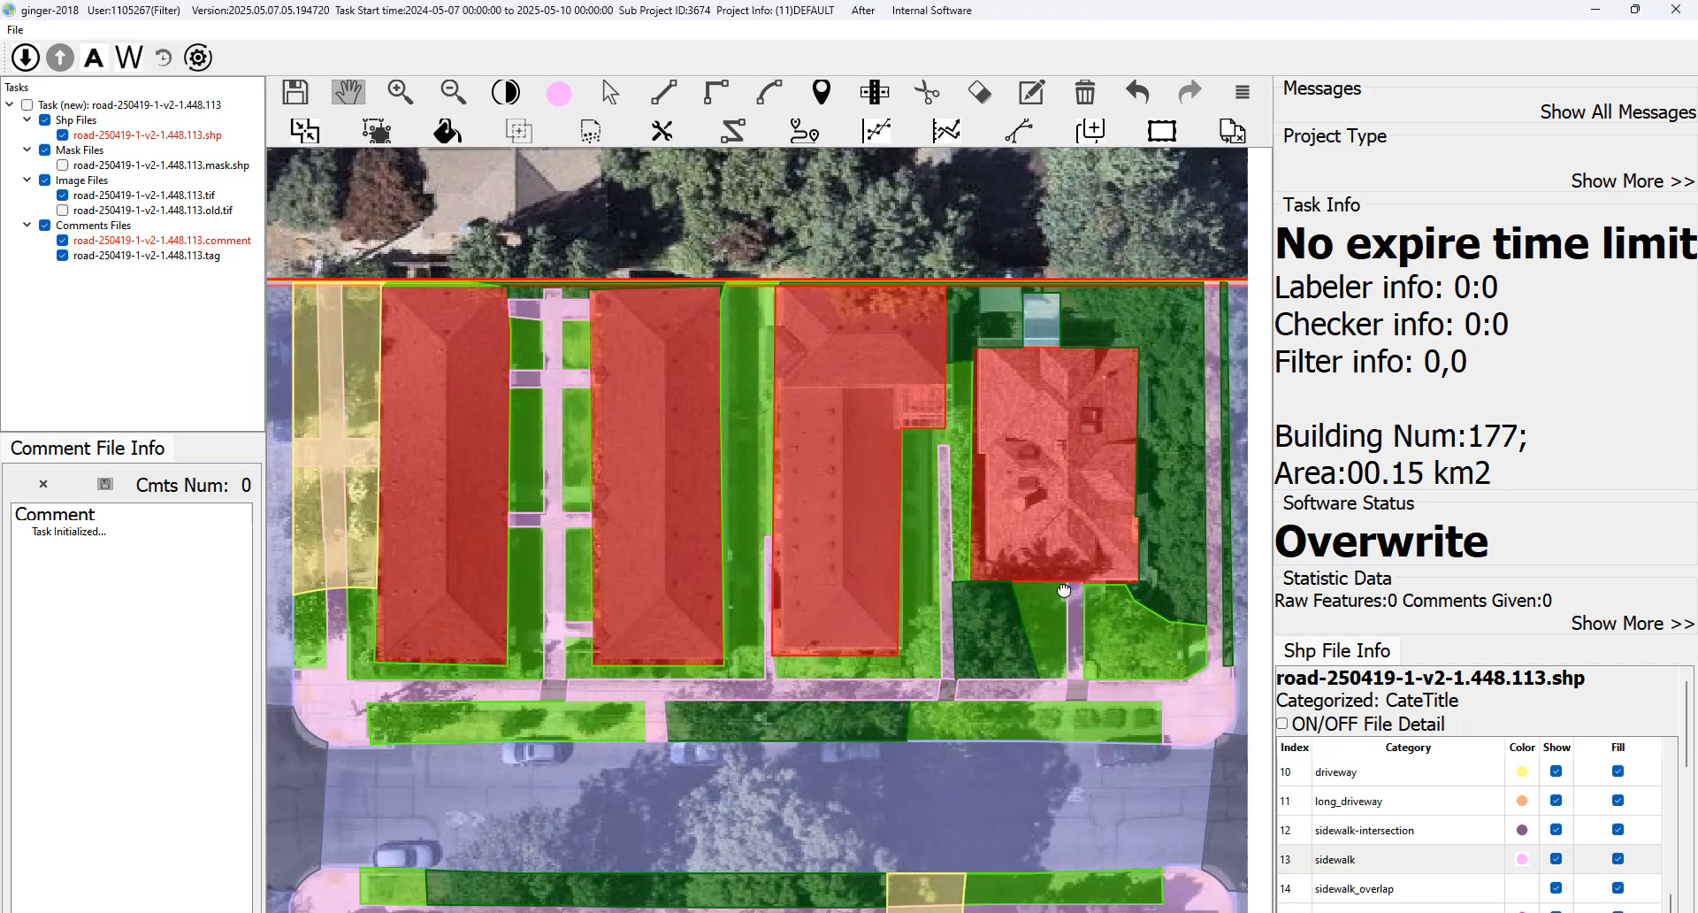
{"action": "key", "text": "space"}
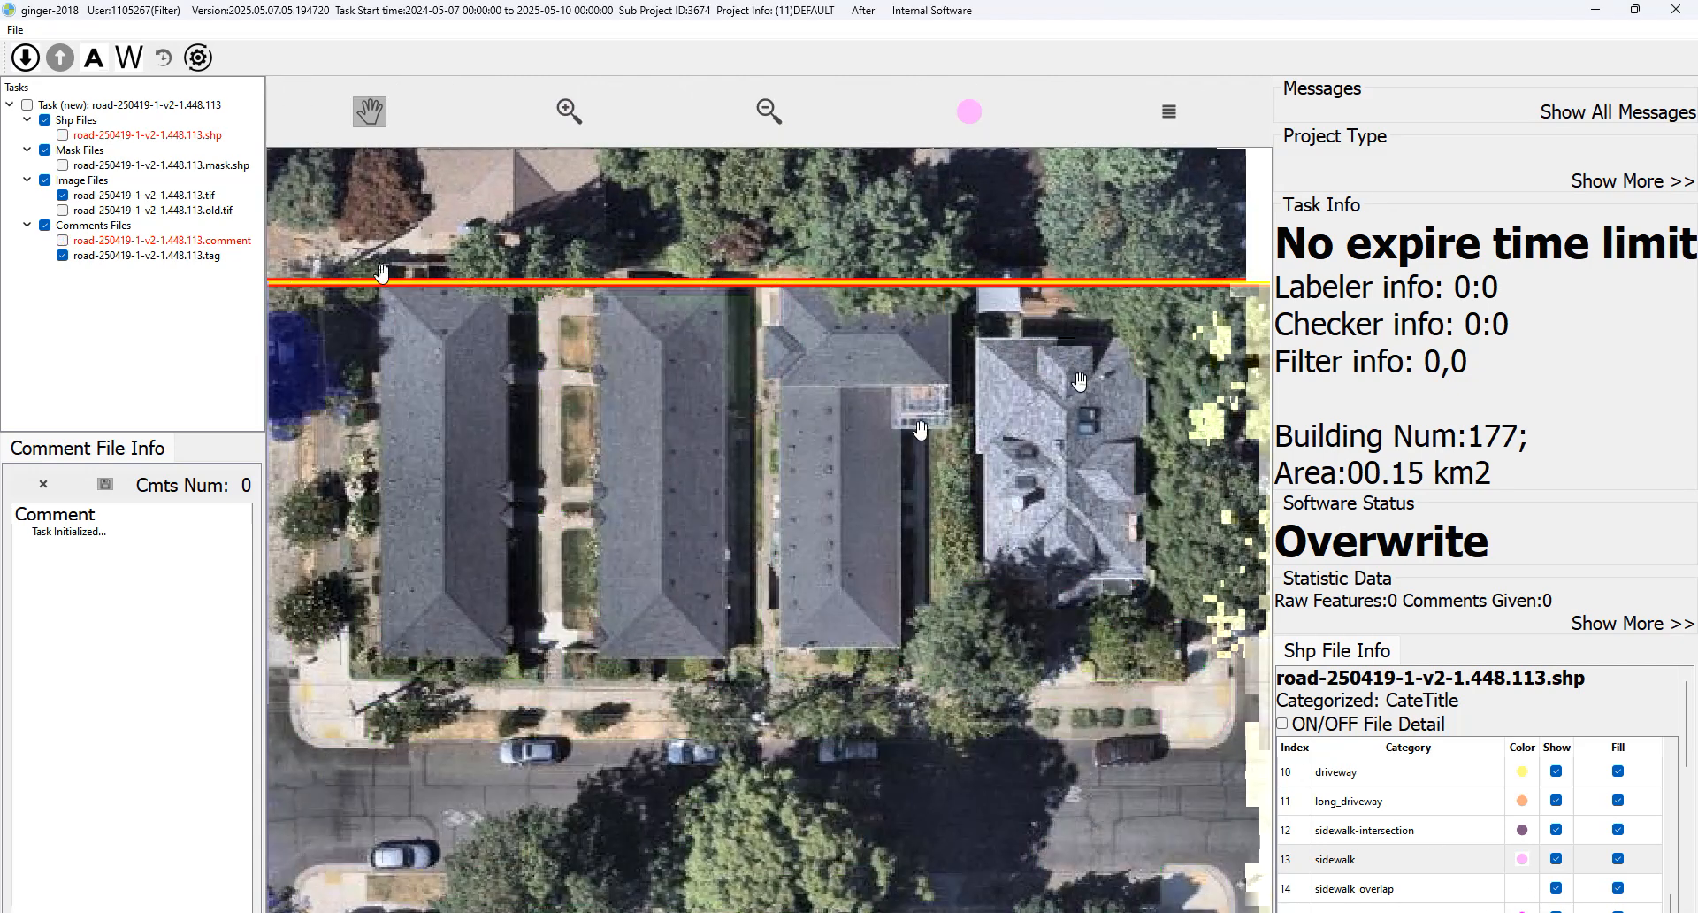
{"action": "key", "text": "space"}
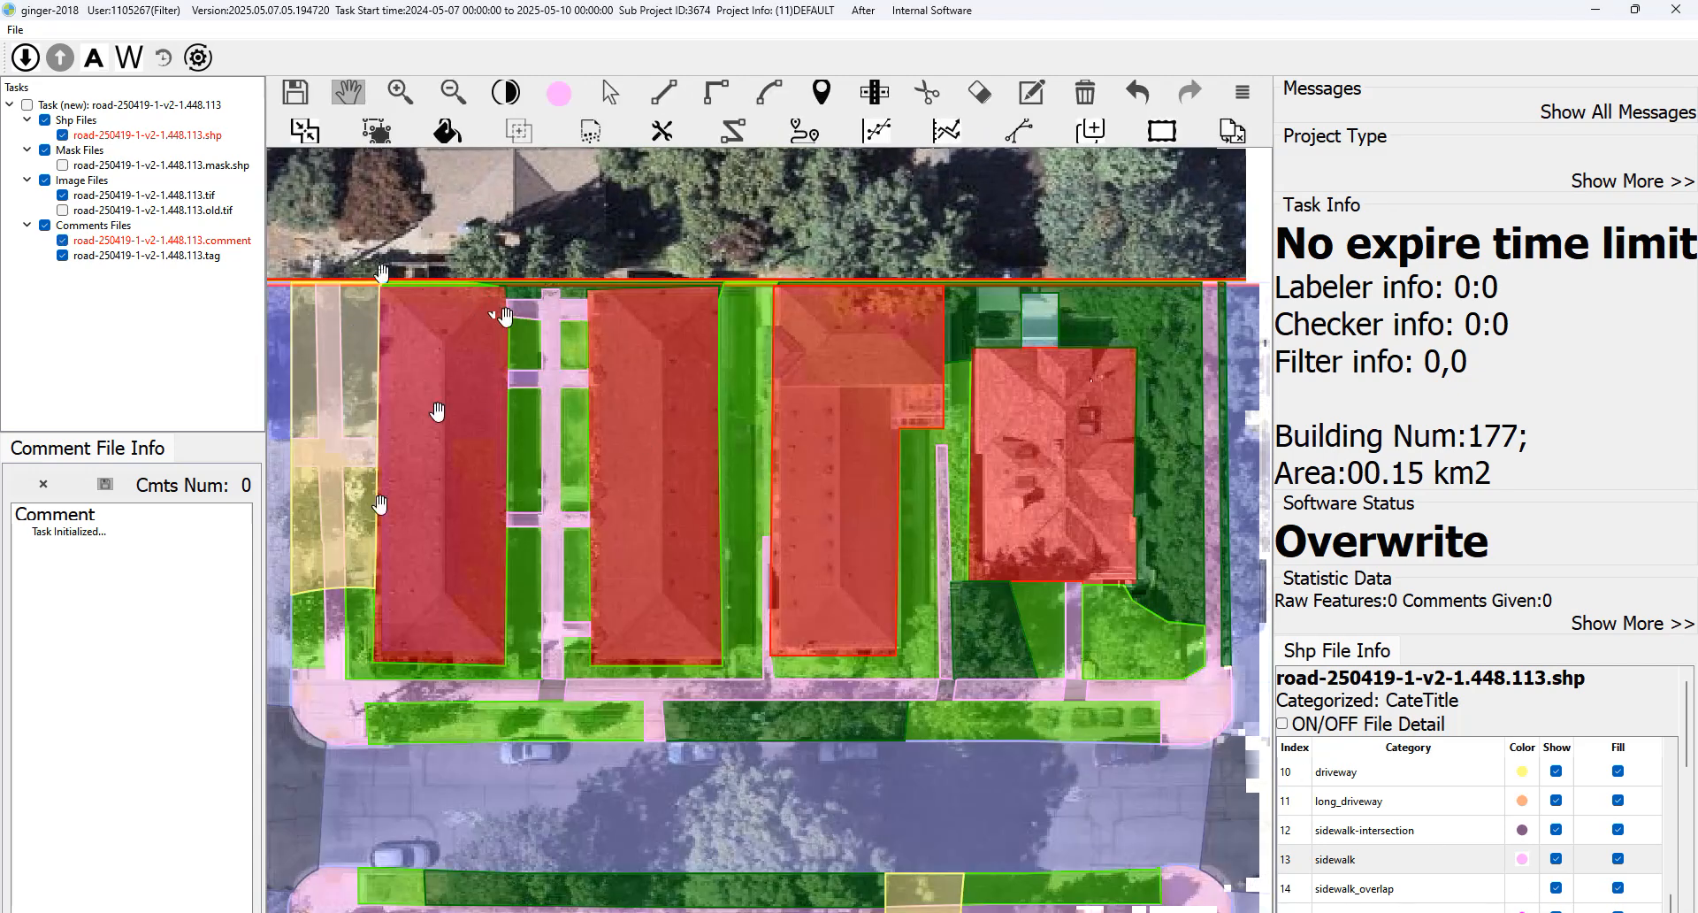
{"action": "key", "text": "space"}
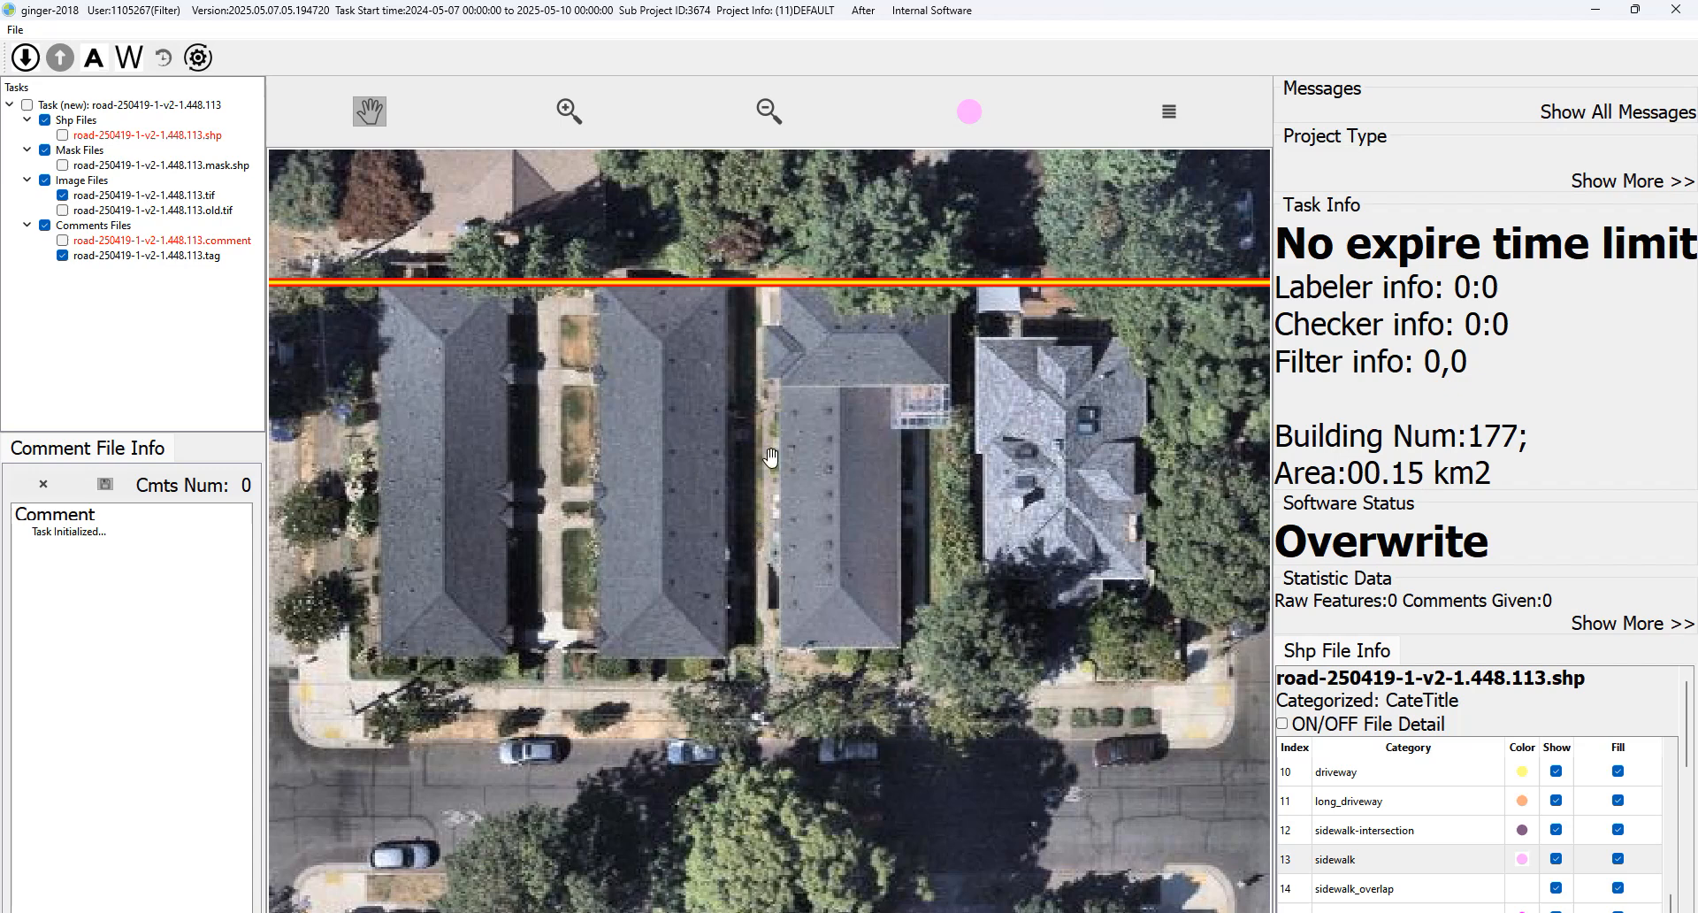
Inspect the narrow walkways between the apartment buildings and the neighbouring house, with and without annotations.
{"action": "key", "text": "space"}
{"action": "key", "text": "space"}
{"action": "key", "text": "space"}
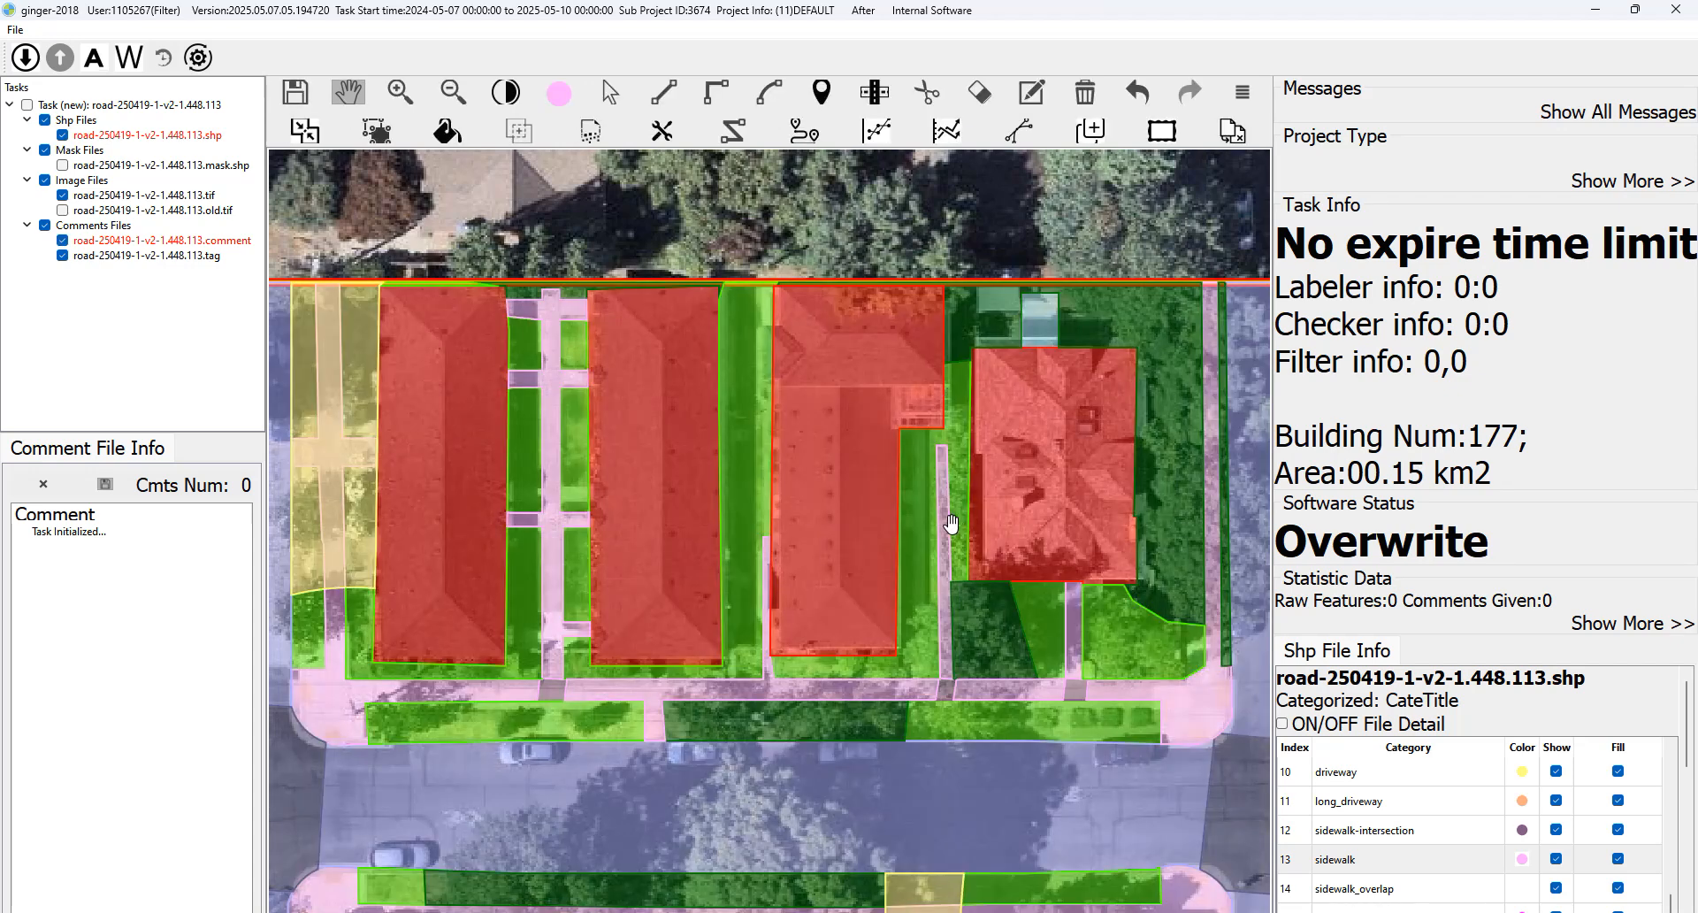
{"action": "key", "text": "space"}
{"action": "key", "text": "space"}
{"action": "key", "text": "space"}
{"action": "key", "text": "space"}
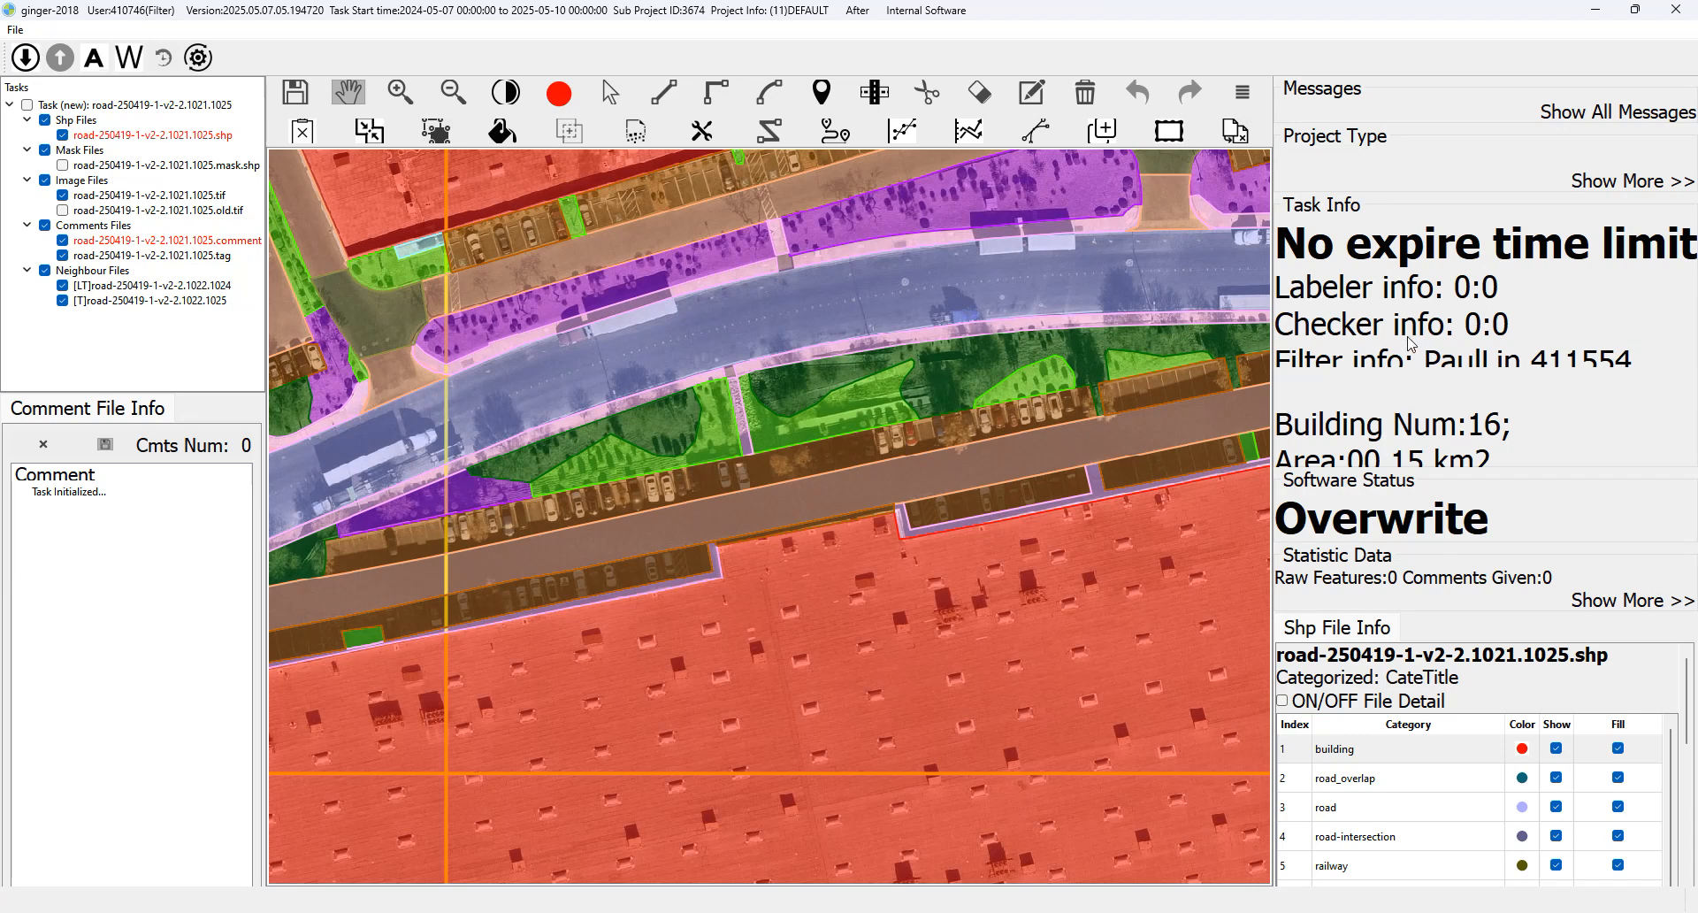
Compare the tree-shaded sidewalk between the road and the parking rows in task road-250419-1-v2-2.1021.1025 with the bare imagery.
{"action": "scroll", "coordinate": [414, 513], "scroll_direction": "up", "scroll_amount": 1}
{"action": "left_click_drag", "start_coordinate": [501, 509], "coordinate": [832, 392]}
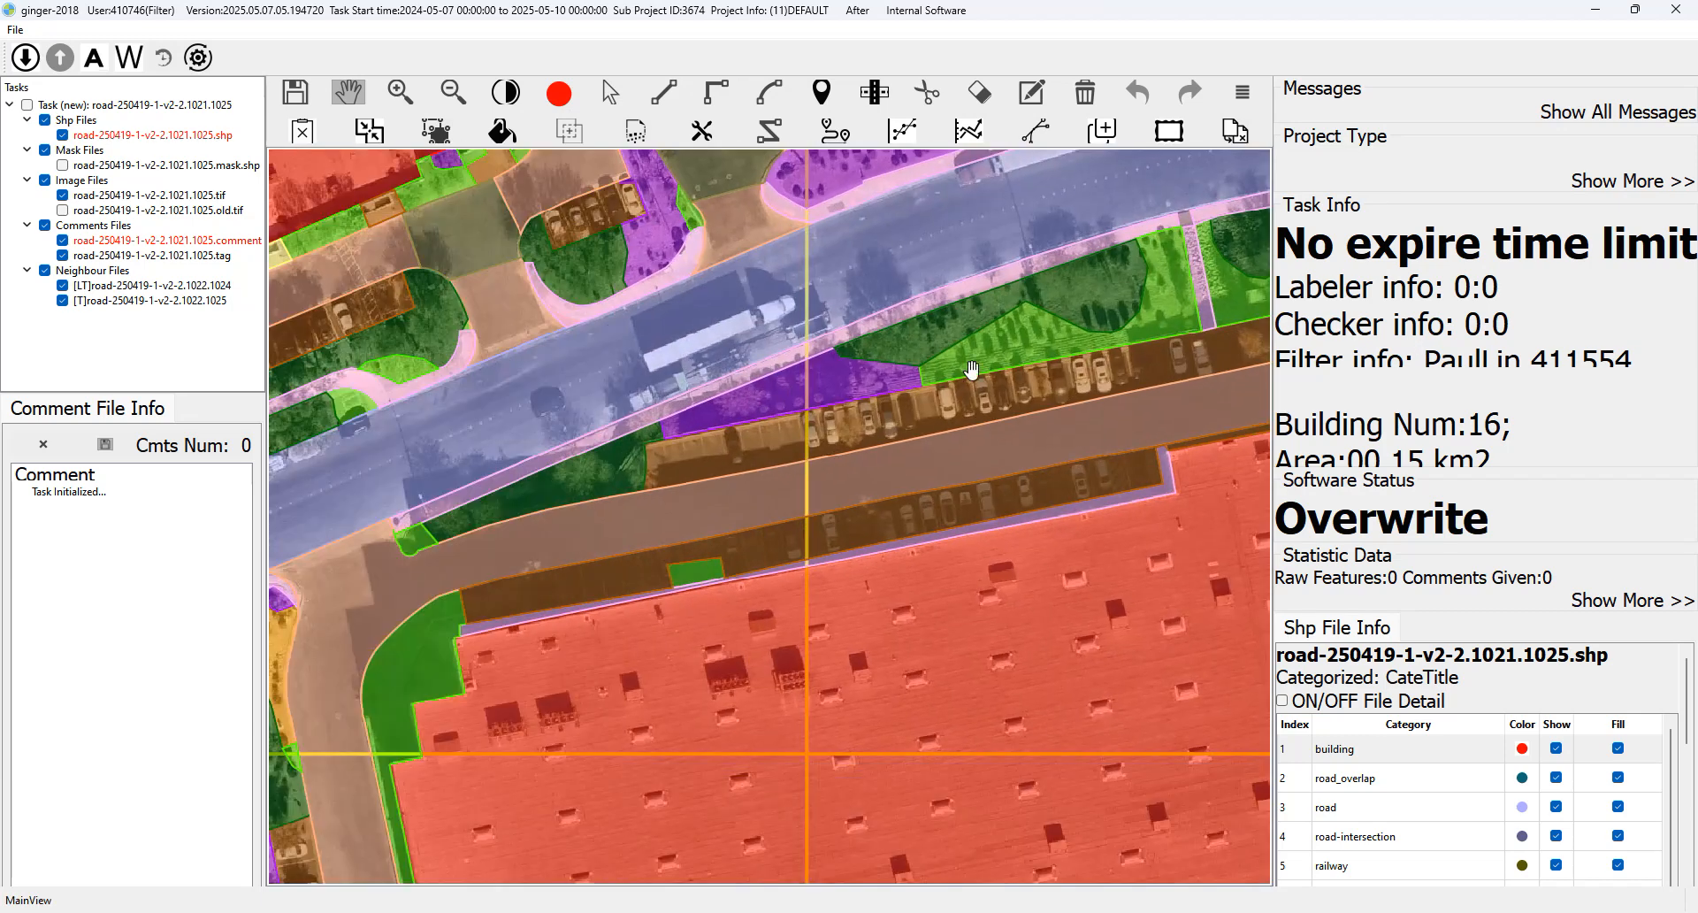
{"action": "key", "text": "space"}
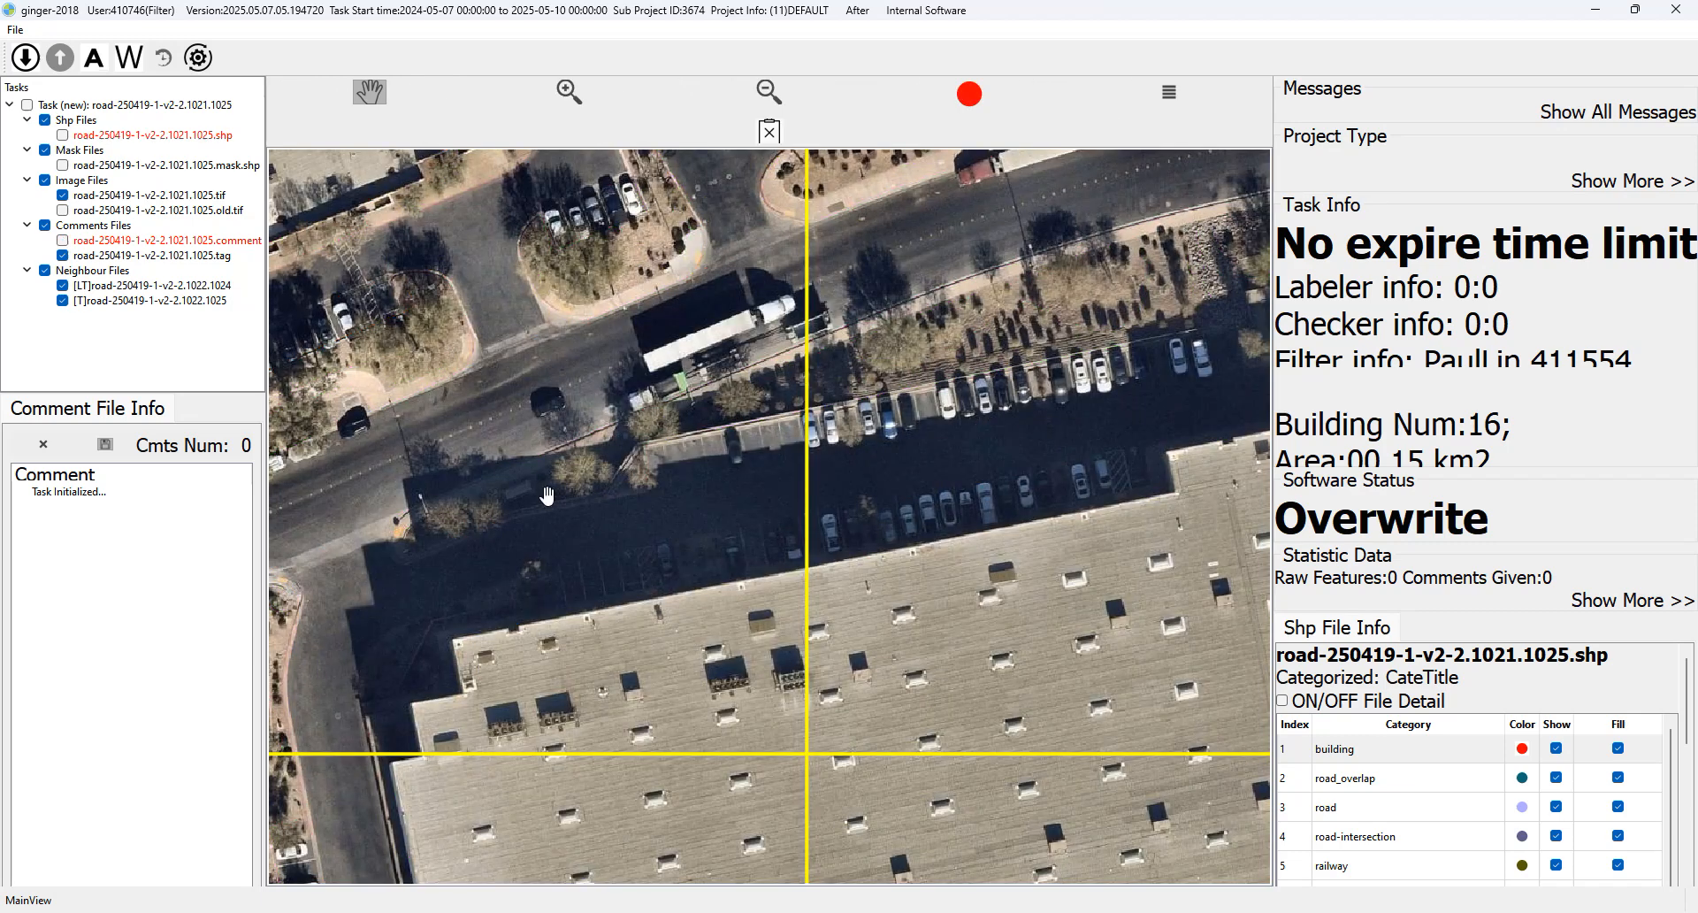
{"action": "left_click_drag", "start_coordinate": [813, 392], "coordinate": [645, 453]}
{"action": "key", "text": "space"}
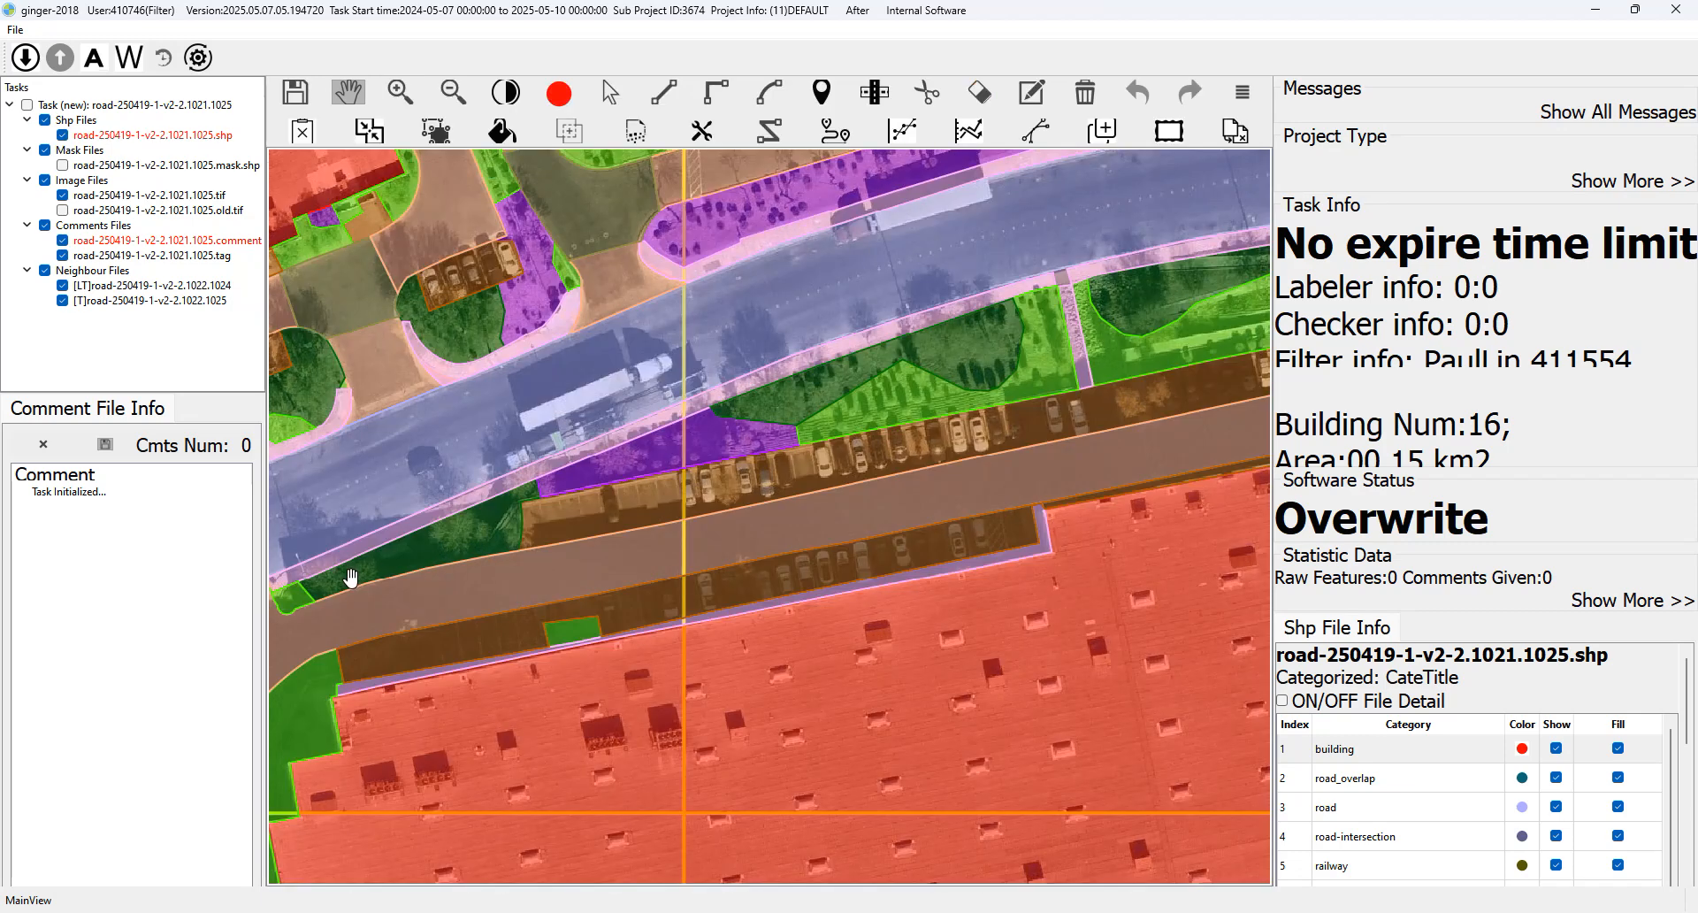
{"action": "key", "text": "space"}
{"action": "key", "text": "space"}
Inspect the sidewalk end and vegetation at the parking-lot entrance beside the road, with and without annotations.
{"action": "left_click_drag", "start_coordinate": [892, 407], "coordinate": [1124, 359]}
{"action": "left_click_drag", "start_coordinate": [975, 404], "coordinate": [1042, 243]}
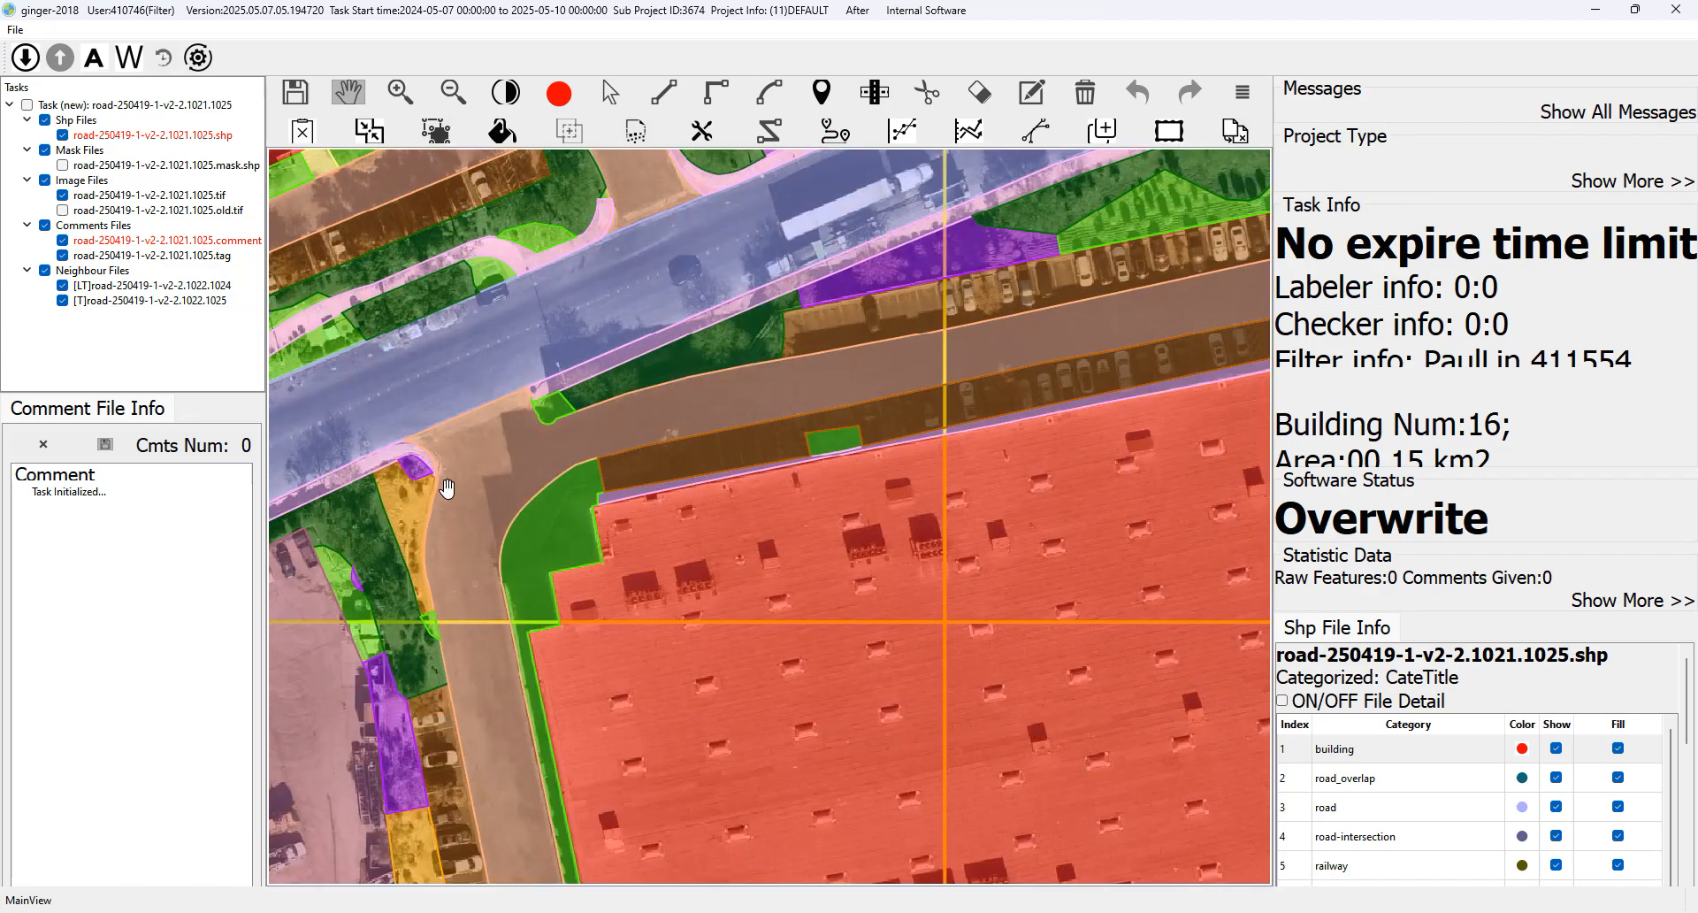
{"action": "key", "text": "space"}
{"action": "key", "text": "space"}
Follow the sidewalk and planted strip east along the curved road, comparing their annotations with the bare imagery.
{"action": "left_click_drag", "start_coordinate": [915, 379], "coordinate": [852, 443]}
{"action": "left_click_drag", "start_coordinate": [1046, 351], "coordinate": [774, 450]}
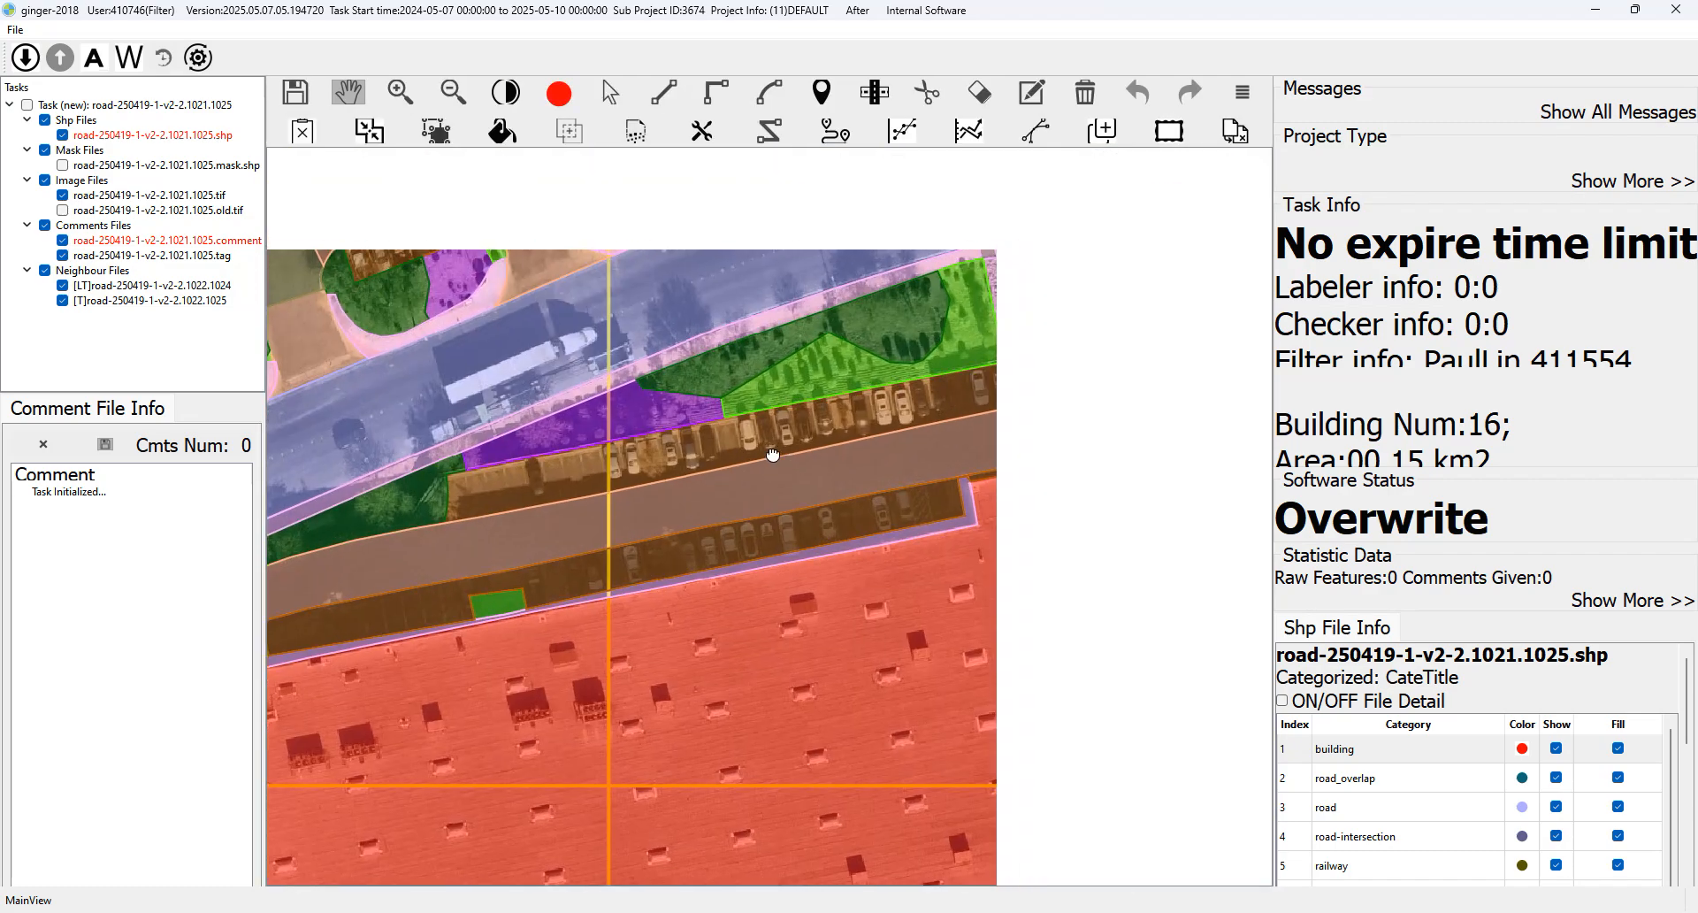
{"action": "left_click_drag", "start_coordinate": [1019, 396], "coordinate": [818, 469]}
{"action": "key", "text": "space"}
{"action": "key", "text": "space"}
{"action": "key", "text": "space"}
{"action": "key", "text": "space"}
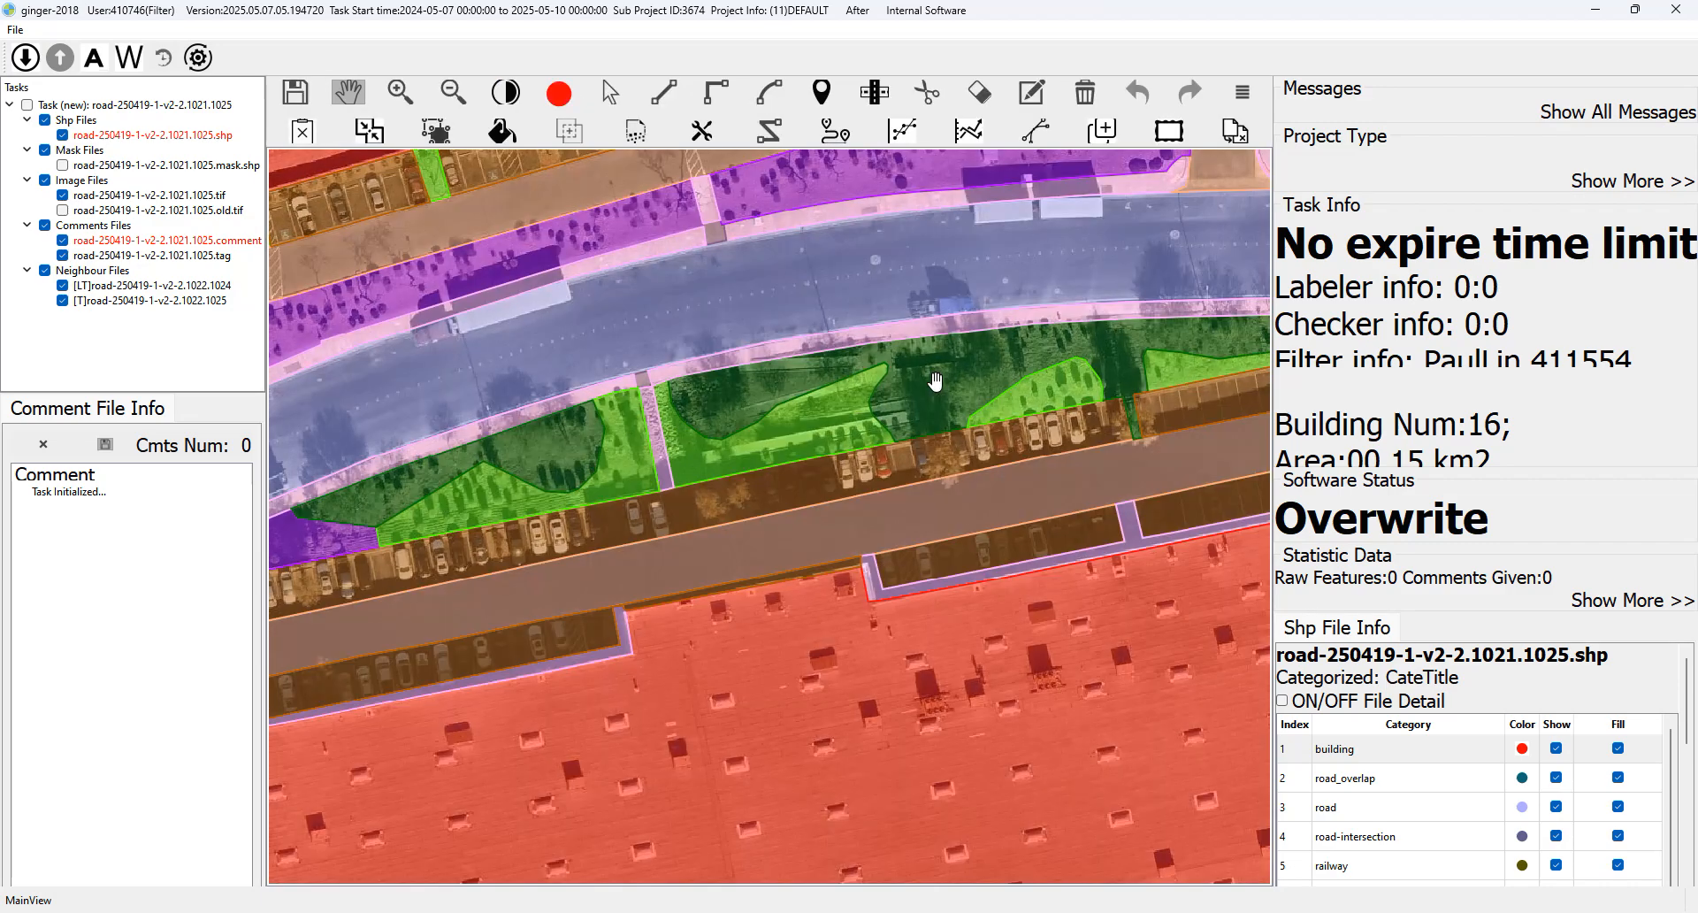
{"action": "left_click_drag", "start_coordinate": [991, 387], "coordinate": [833, 415]}
{"action": "key", "text": "space"}
{"action": "key", "text": "space"}
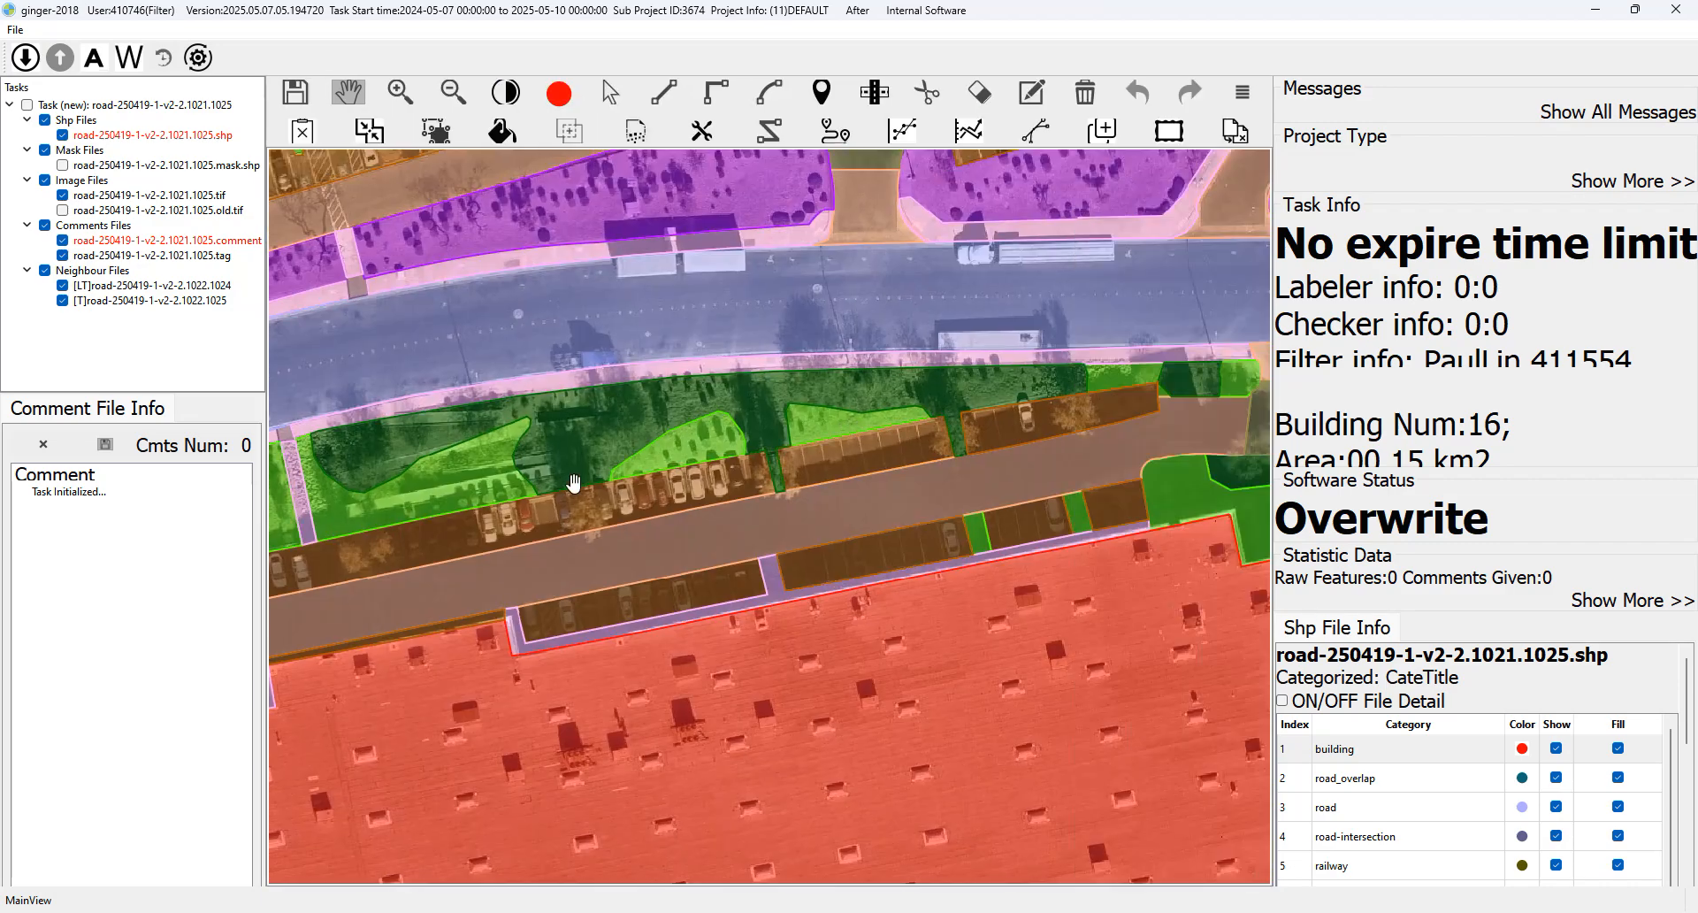
Return west along the curved road and recheck its sidewalk and planted strip against the bare imagery.
{"action": "left_click_drag", "start_coordinate": [478, 504], "coordinate": [999, 425]}
{"action": "left_click_drag", "start_coordinate": [1226, 364], "coordinate": [1233, 362]}
{"action": "left_click_drag", "start_coordinate": [478, 516], "coordinate": [987, 361]}
{"action": "left_click_drag", "start_coordinate": [554, 508], "coordinate": [845, 469]}
{"action": "key", "text": "space"}
{"action": "key", "text": "space"}
{"action": "left_click_drag", "start_coordinate": [1058, 363], "coordinate": [761, 404]}
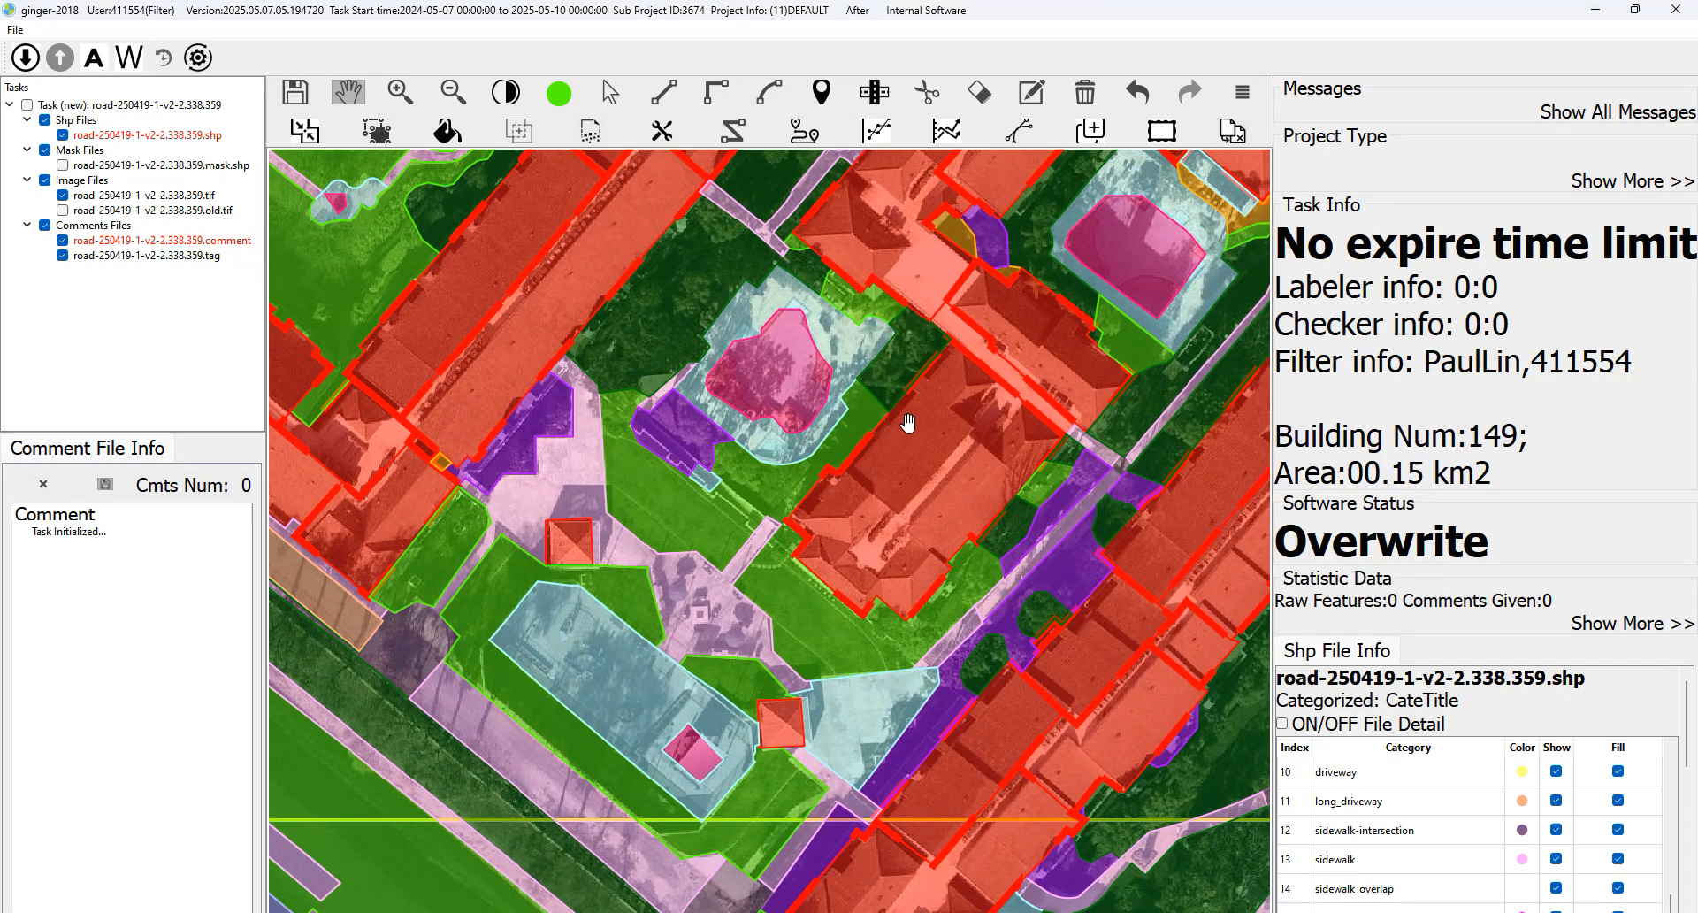
Compare the footpath and vegetation annotations around the pool courtyards in task road-250419-1-v2-2.338.359 with the bare imagery.
{"action": "left_click_drag", "start_coordinate": [936, 388], "coordinate": [911, 412]}
{"action": "left_click_drag", "start_coordinate": [950, 328], "coordinate": [910, 392]}
{"action": "scroll", "coordinate": [910, 392], "scroll_direction": "down", "scroll_amount": 1}
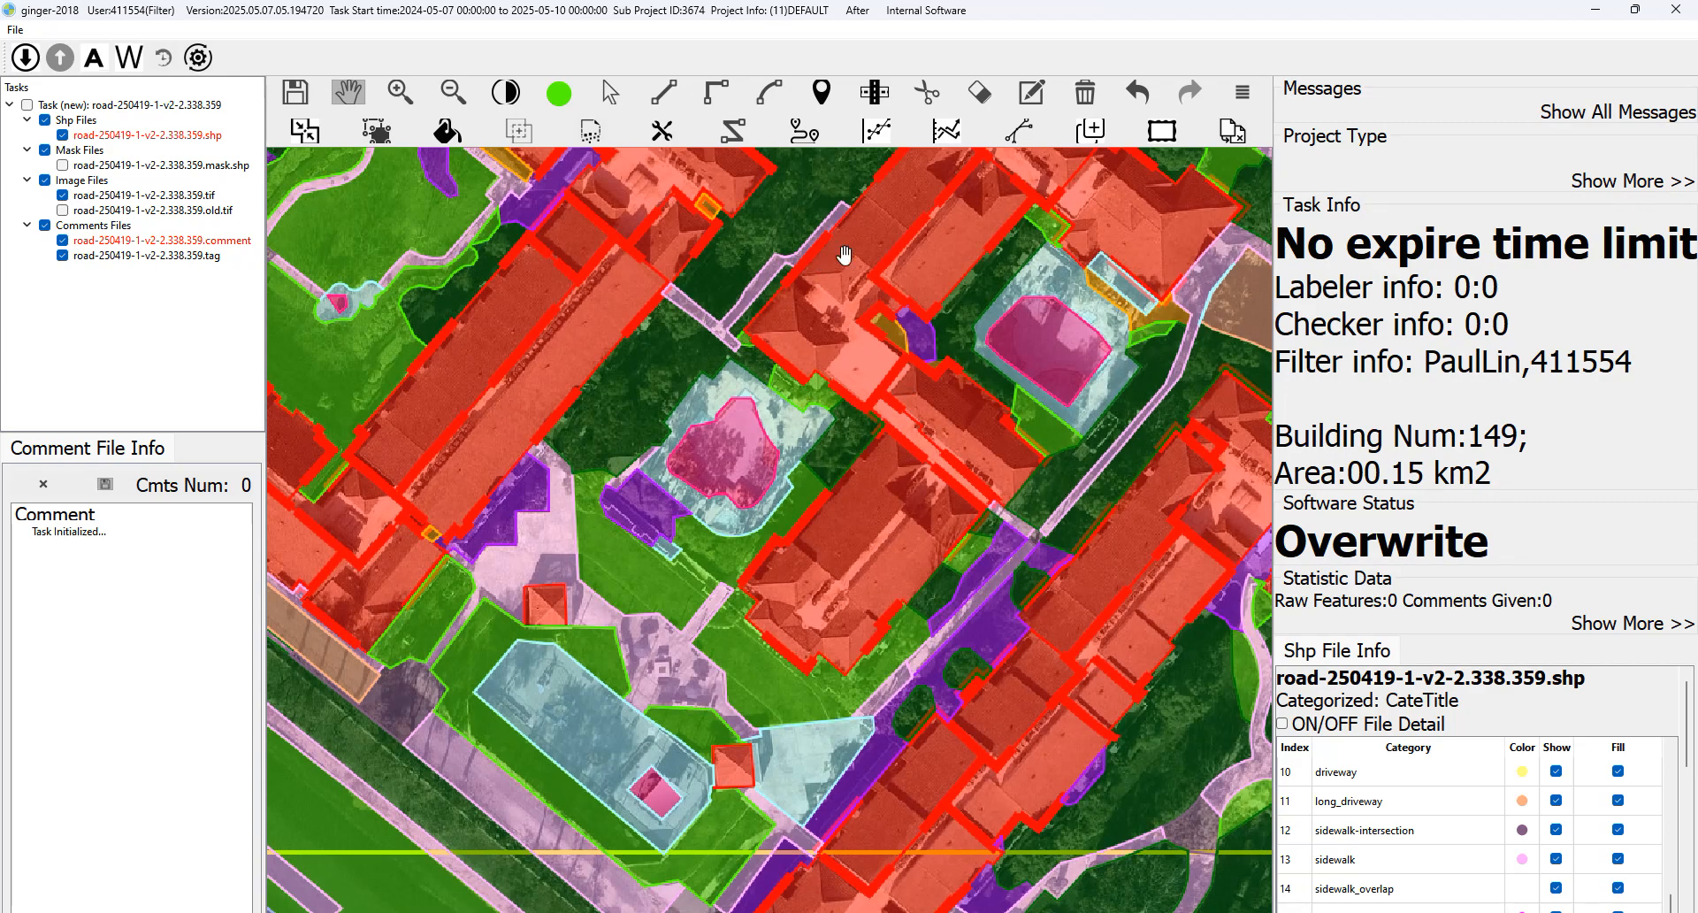
{"action": "left_click_drag", "start_coordinate": [815, 261], "coordinate": [770, 338]}
{"action": "key", "text": "space"}
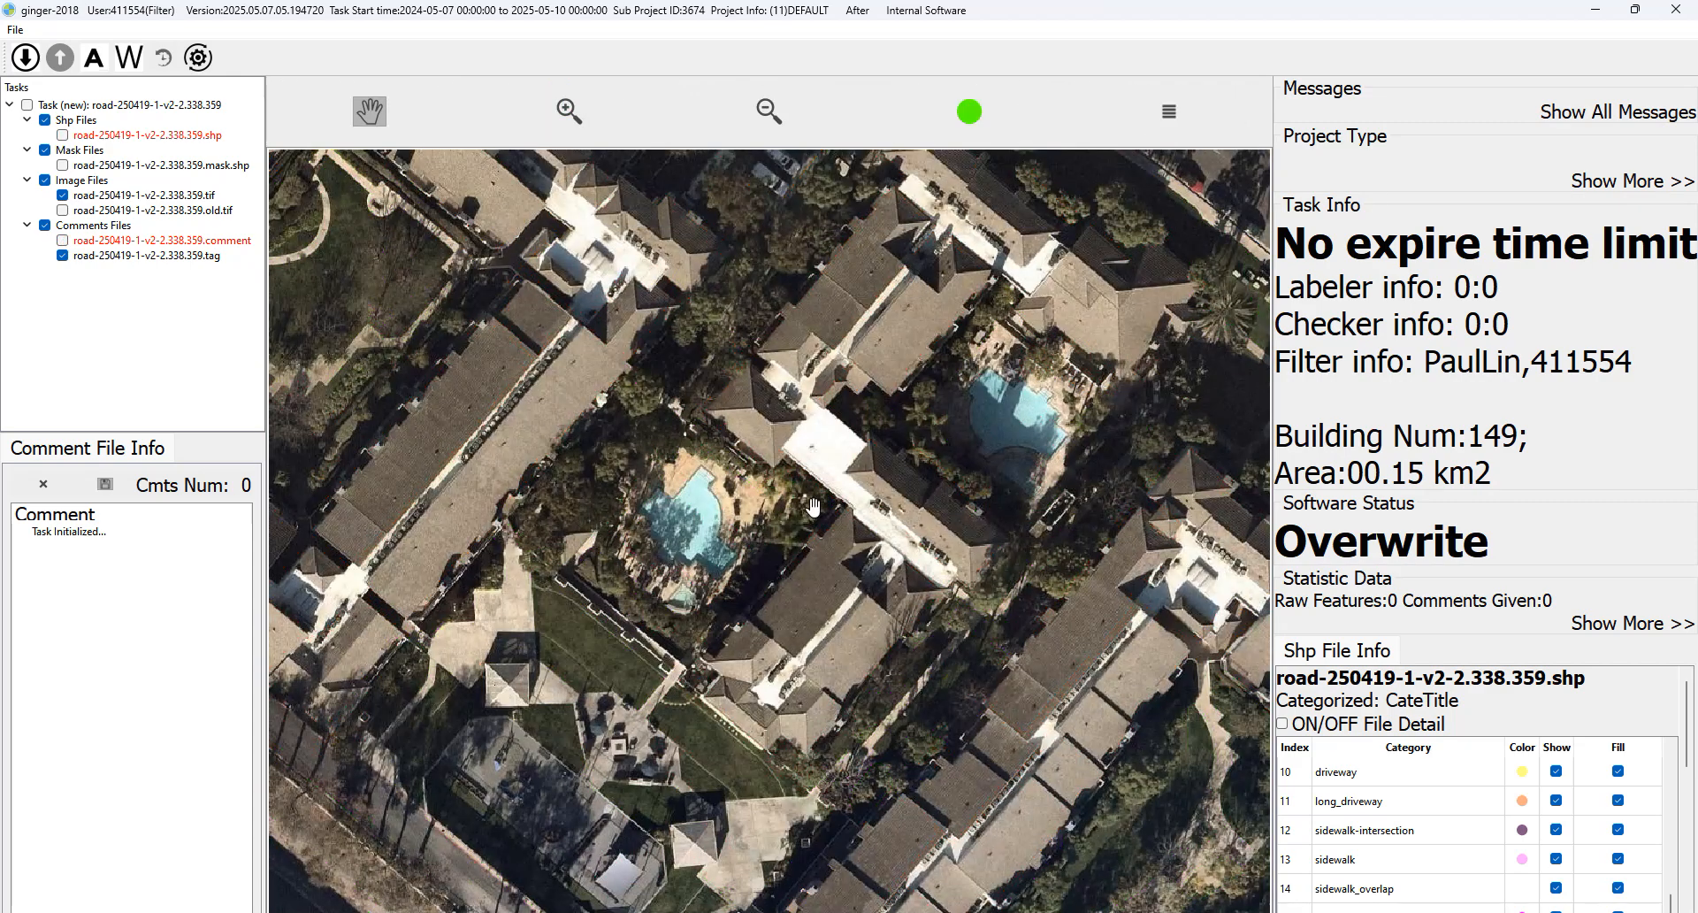
{"action": "key", "text": "space"}
{"action": "left_click_drag", "start_coordinate": [616, 739], "coordinate": [645, 704]}
{"action": "key", "text": "space"}
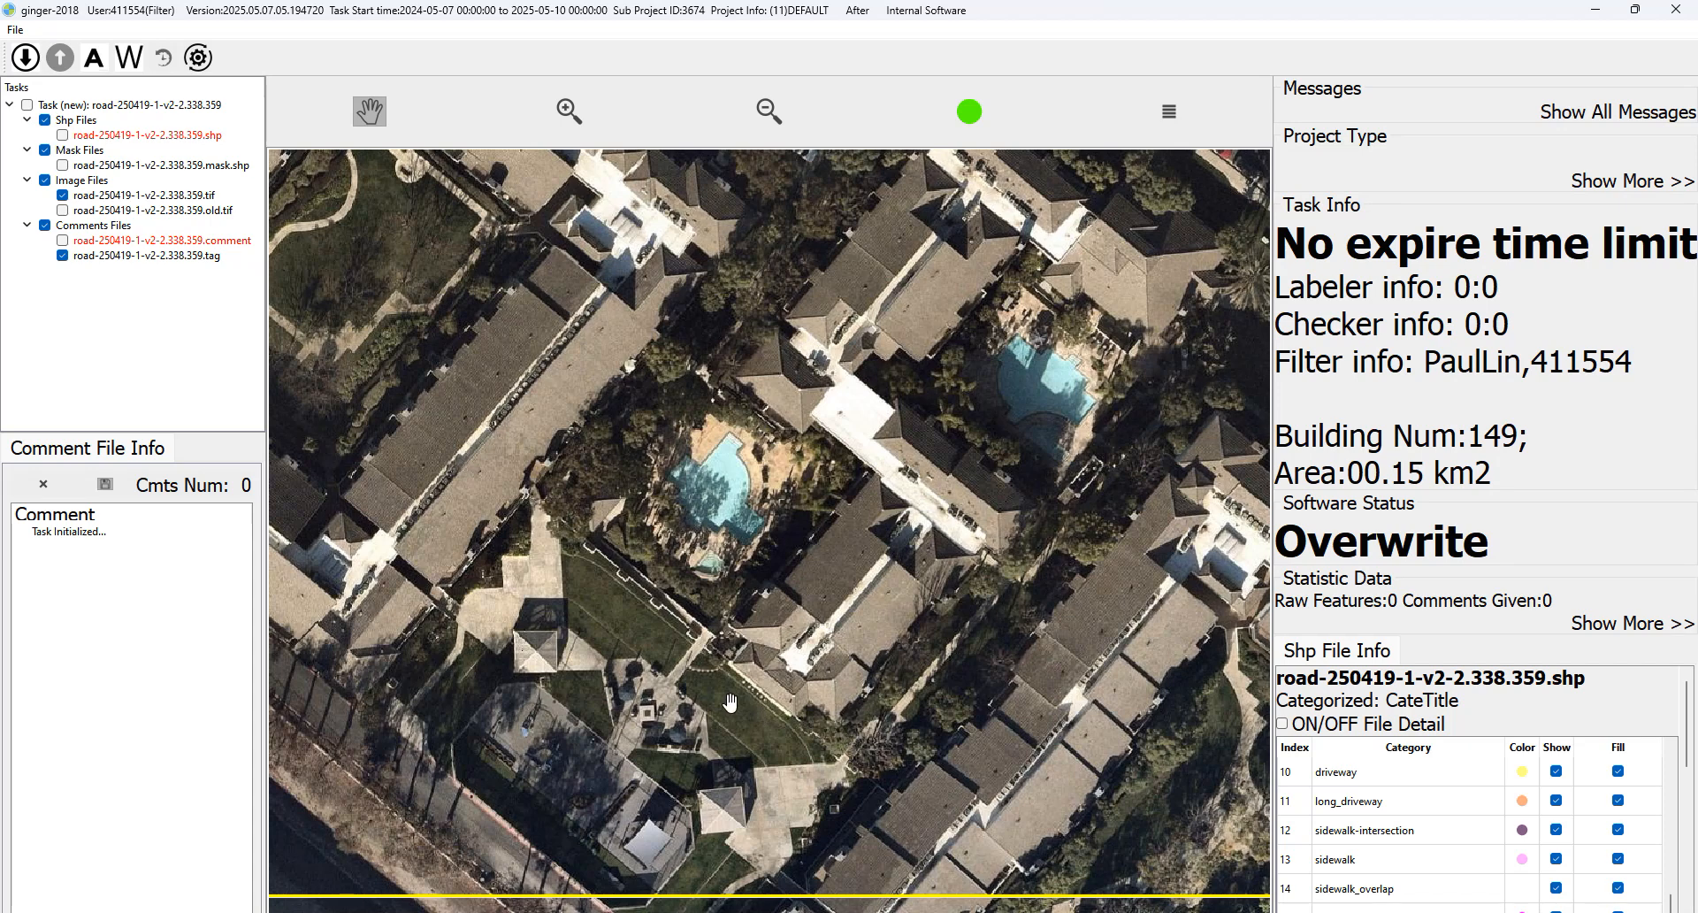
{"action": "key", "text": "space"}
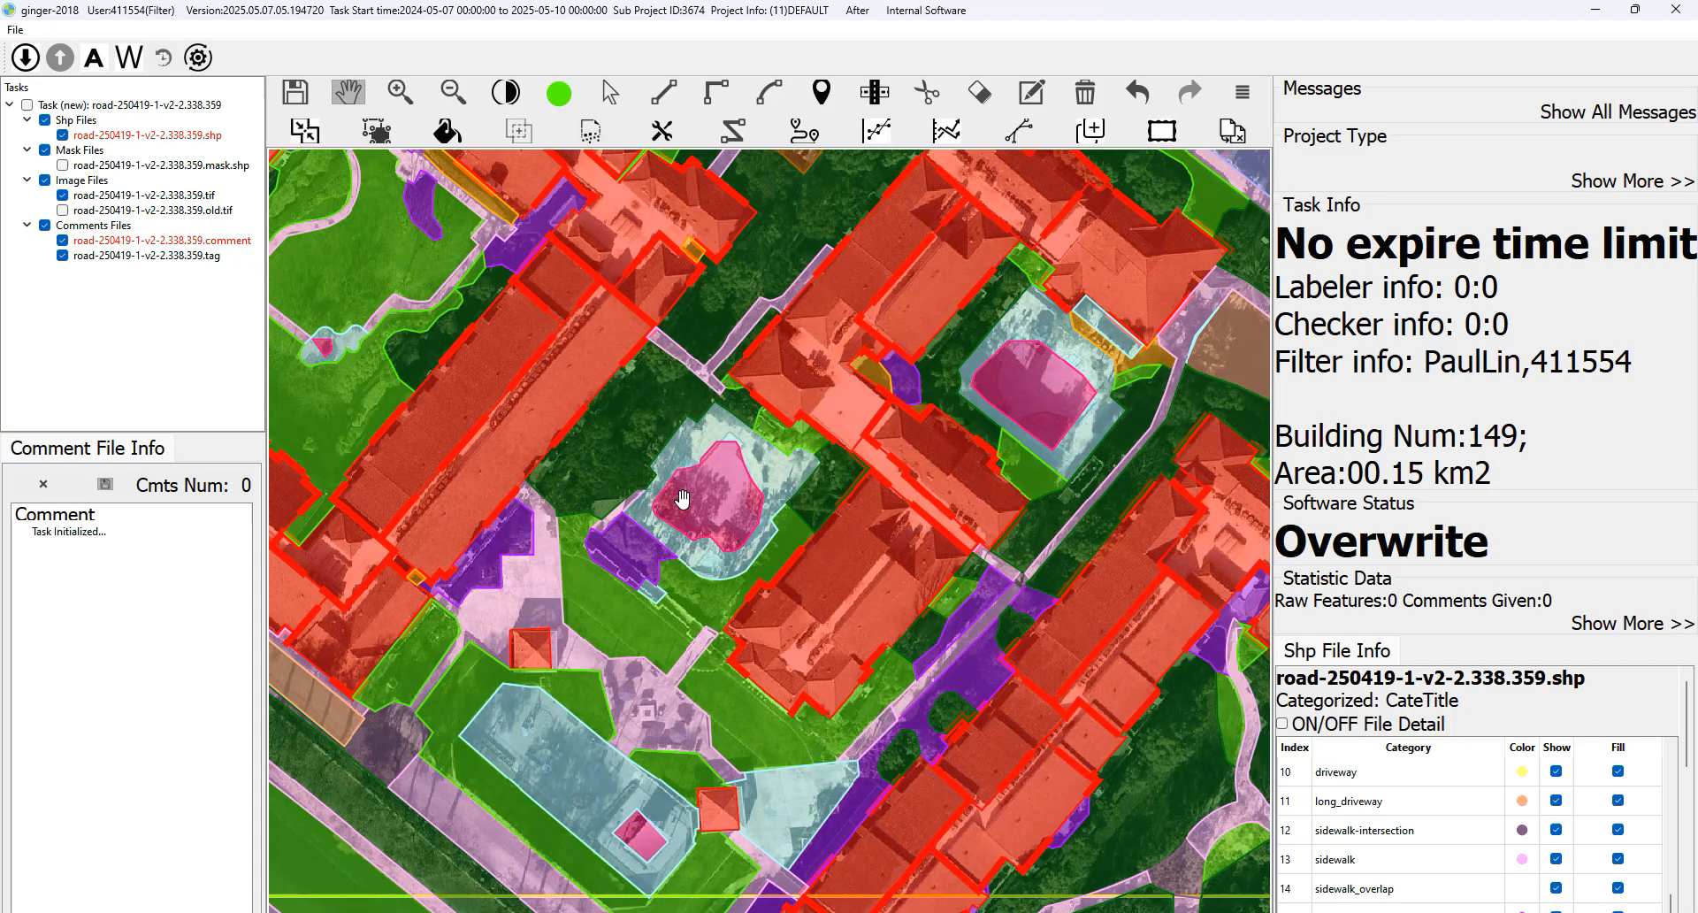
Inspect the tree-covered area between the long building and the central pool, with and without annotations.
{"action": "key", "text": "space"}
{"action": "key", "text": "space"}
{"action": "key", "text": "space"}
{"action": "key", "text": "space"}
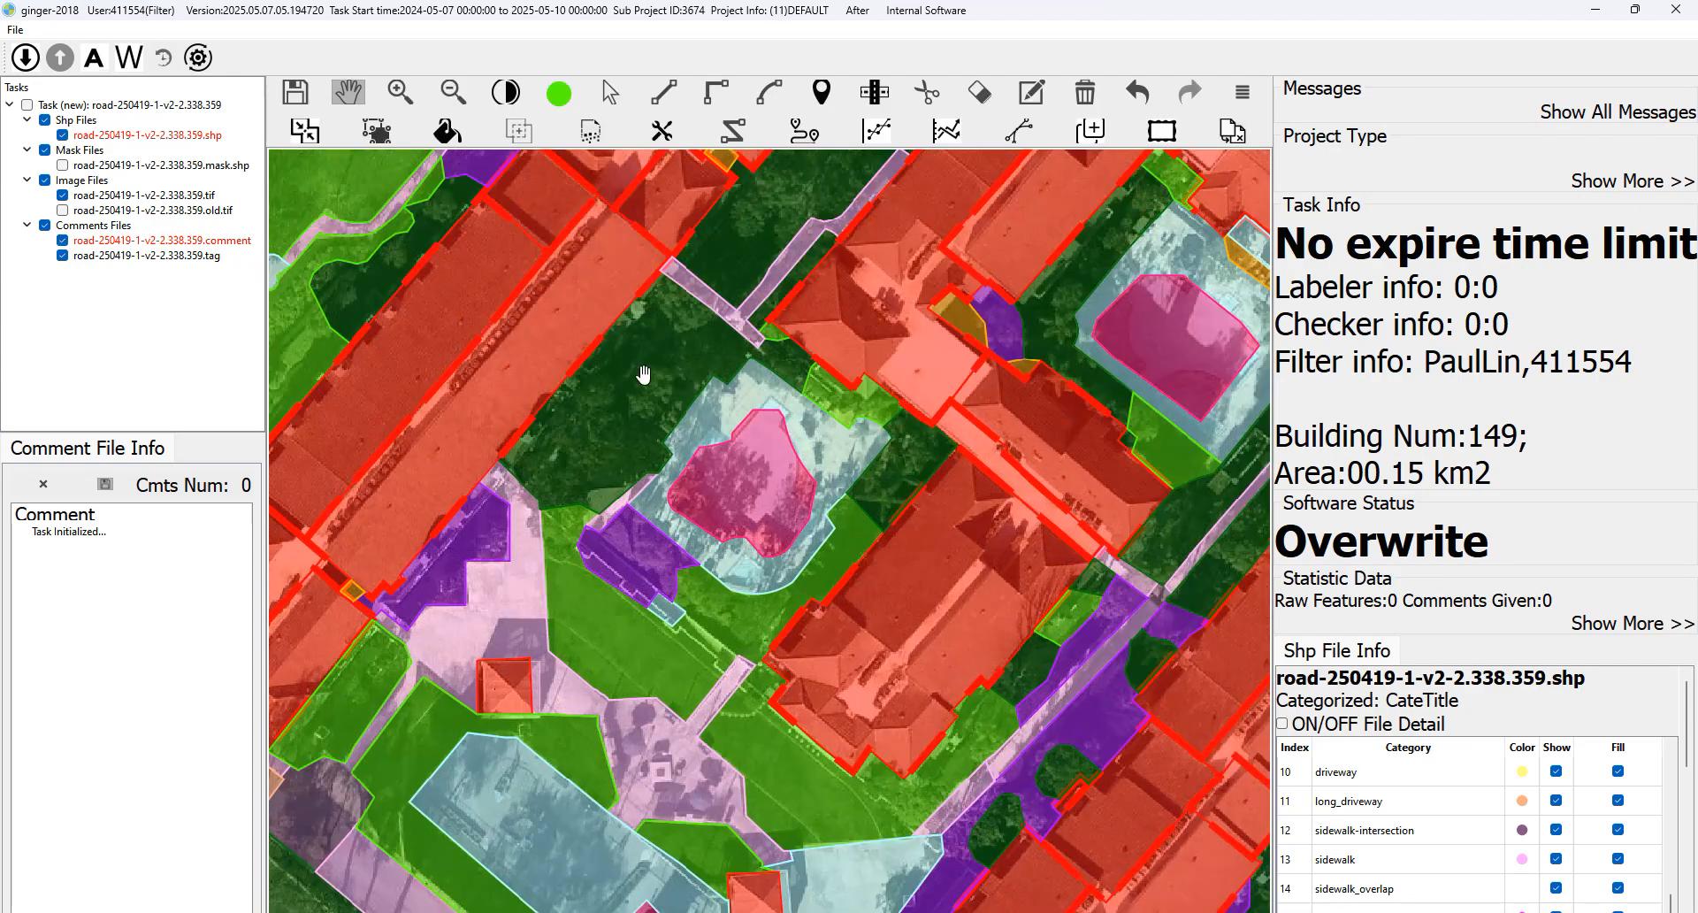
{"action": "scroll", "coordinate": [639, 310], "scroll_direction": "up", "scroll_amount": 2}
{"action": "key", "text": "space"}
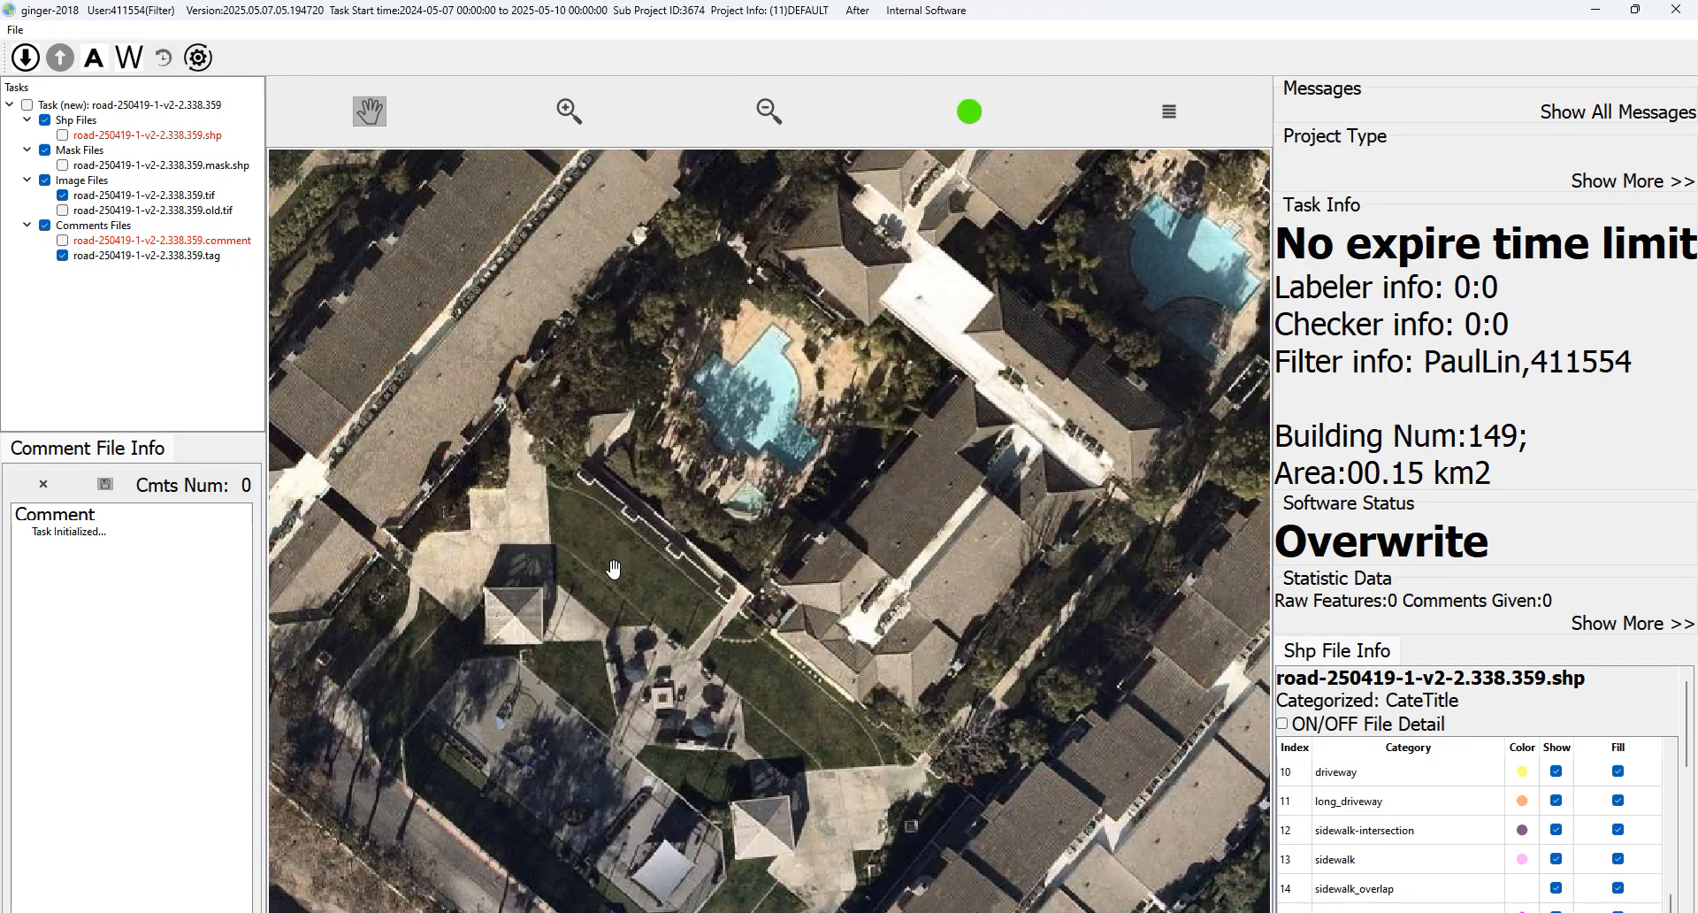
Compare the paths linking the courtyard plaza, central pool and surrounding buildings with the bare imagery.
{"action": "key", "text": "space"}
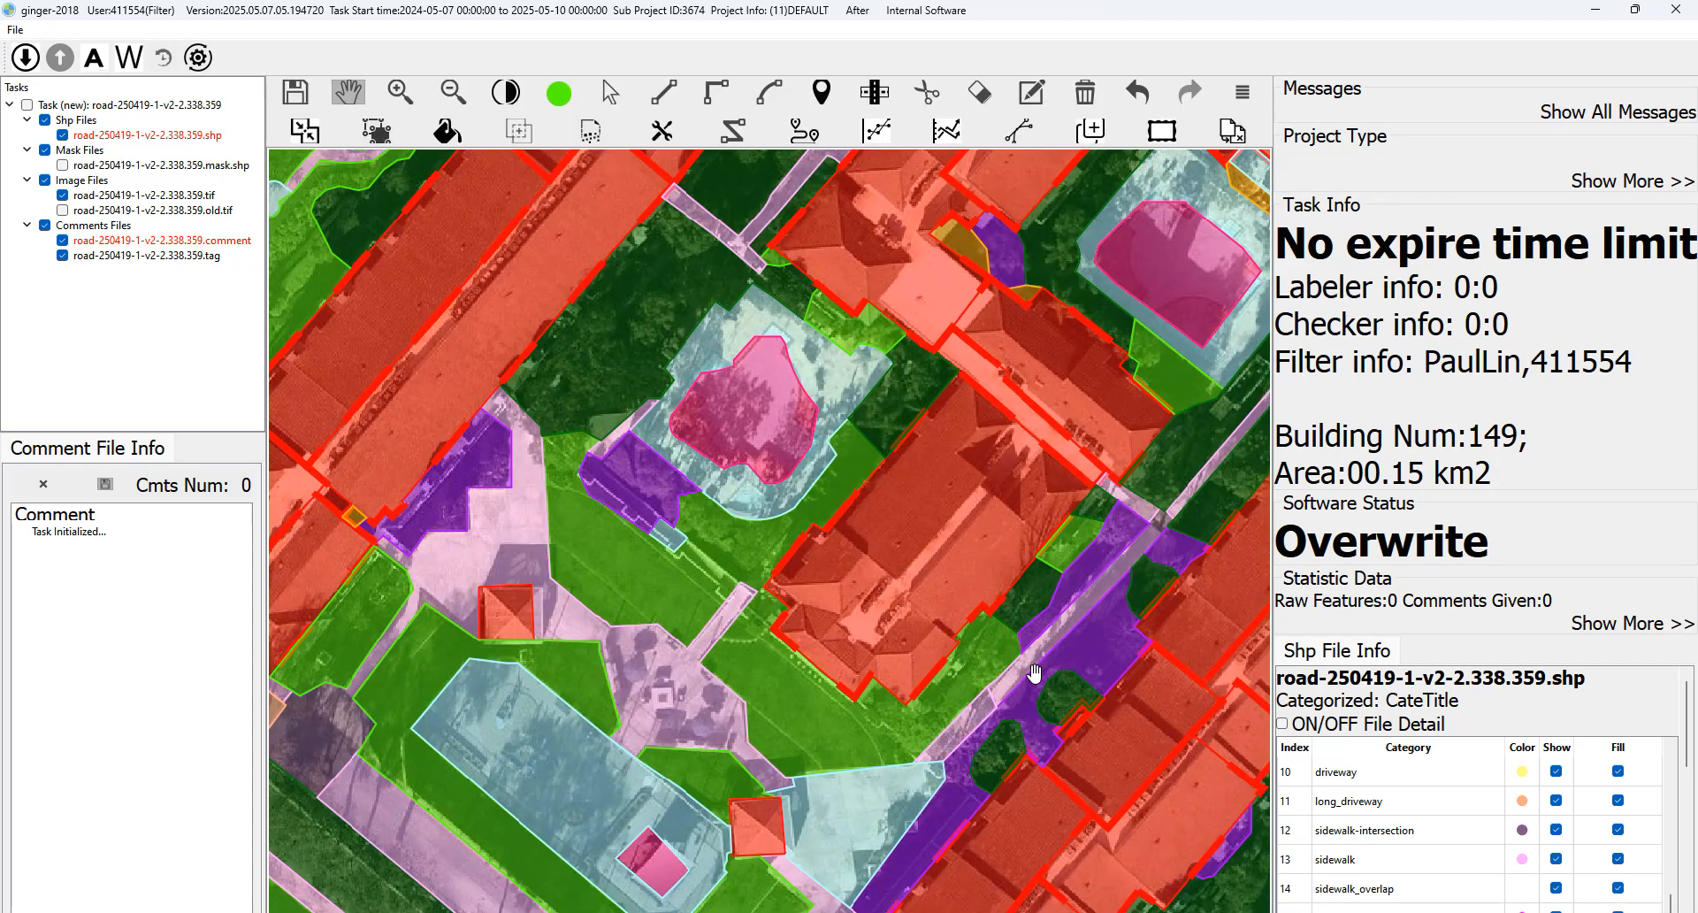
{"action": "key", "text": "space"}
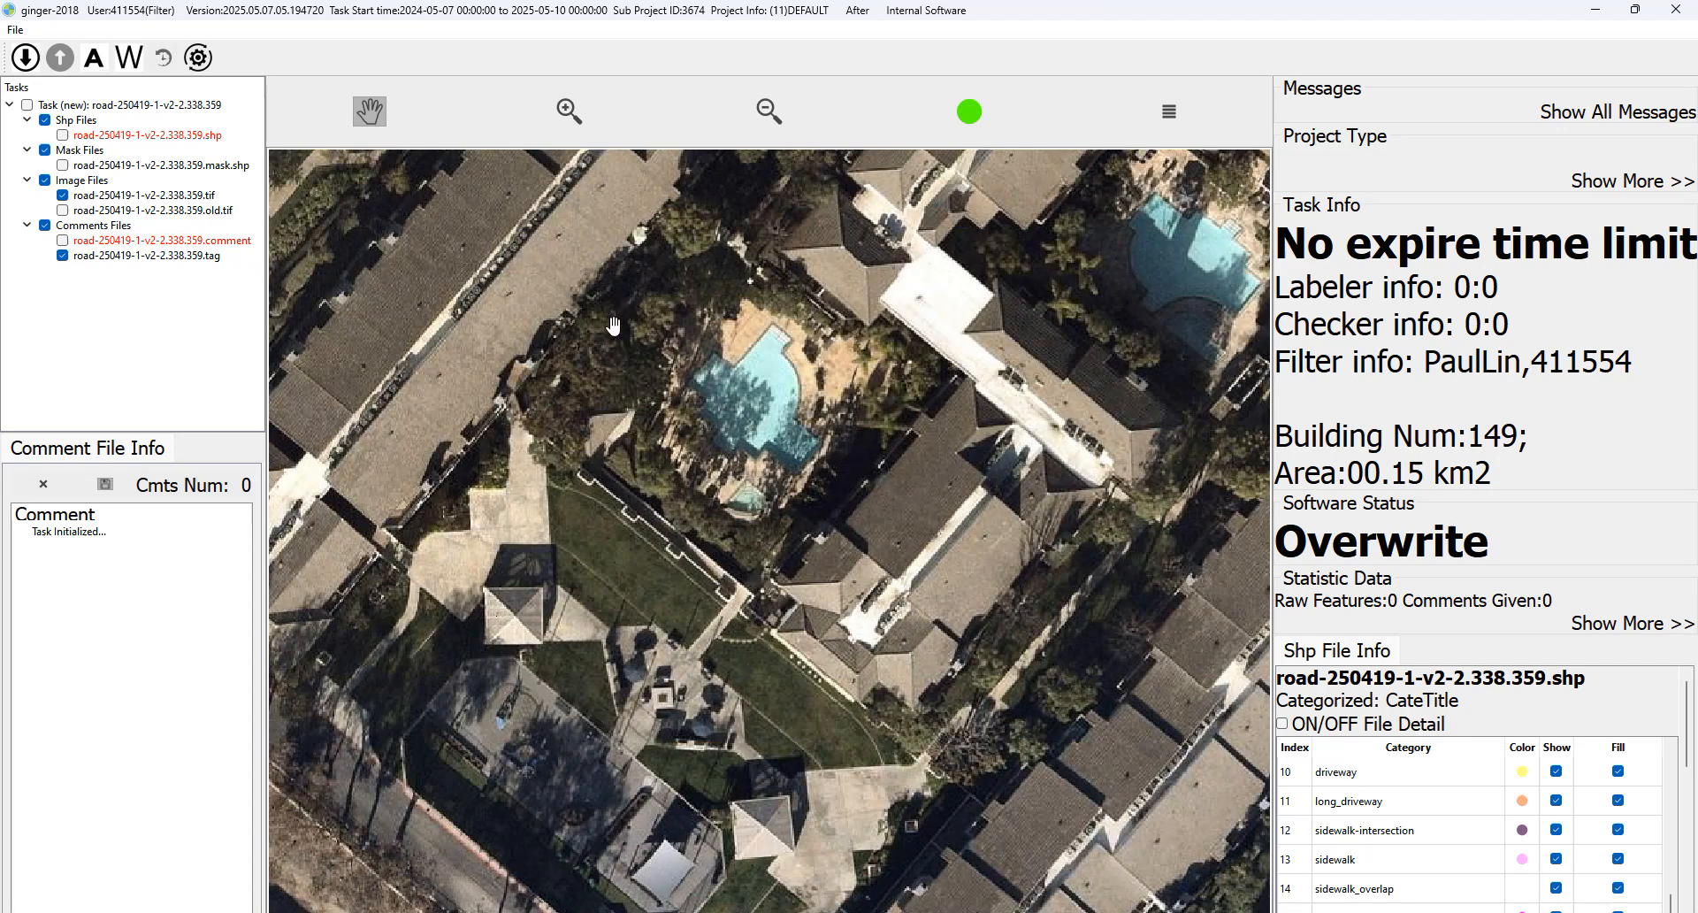
{"action": "key", "text": "space"}
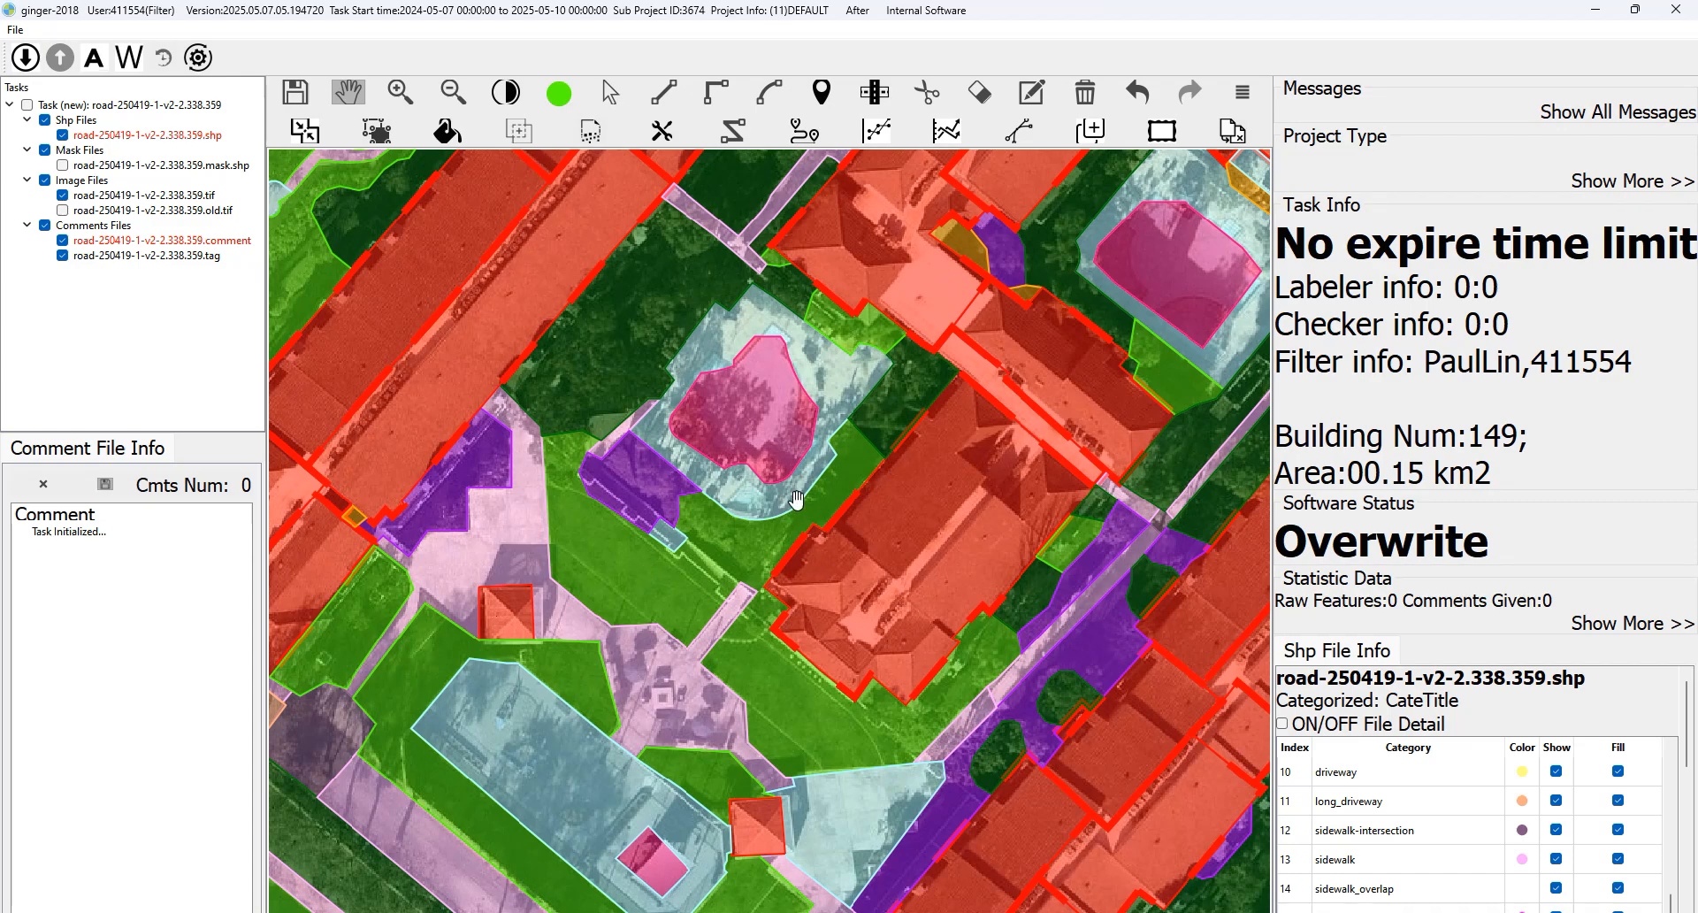
{"action": "key", "text": "space"}
{"action": "key", "text": "space"}
Follow the long diagonal footpath between the building rows northeast, comparing its annotation with the bare imagery.
{"action": "left_click_drag", "start_coordinate": [1092, 471], "coordinate": [957, 458]}
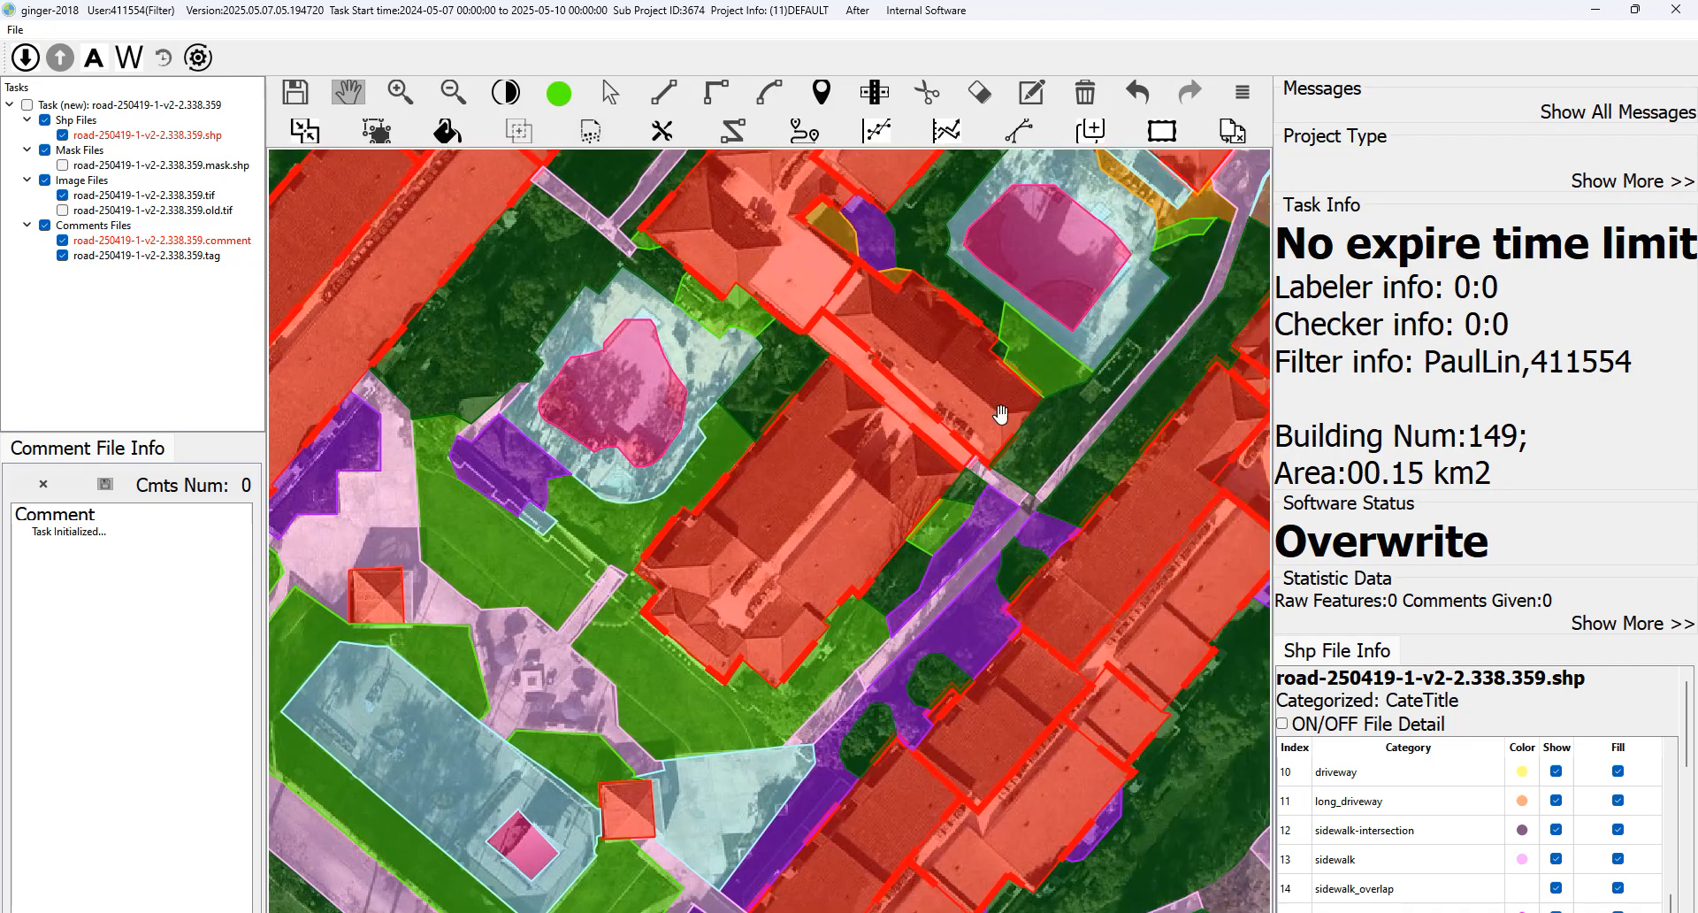
{"action": "left_click_drag", "start_coordinate": [1026, 275], "coordinate": [906, 681]}
{"action": "key", "text": "space"}
{"action": "key", "text": "space"}
{"action": "left_click_drag", "start_coordinate": [1060, 465], "coordinate": [809, 349]}
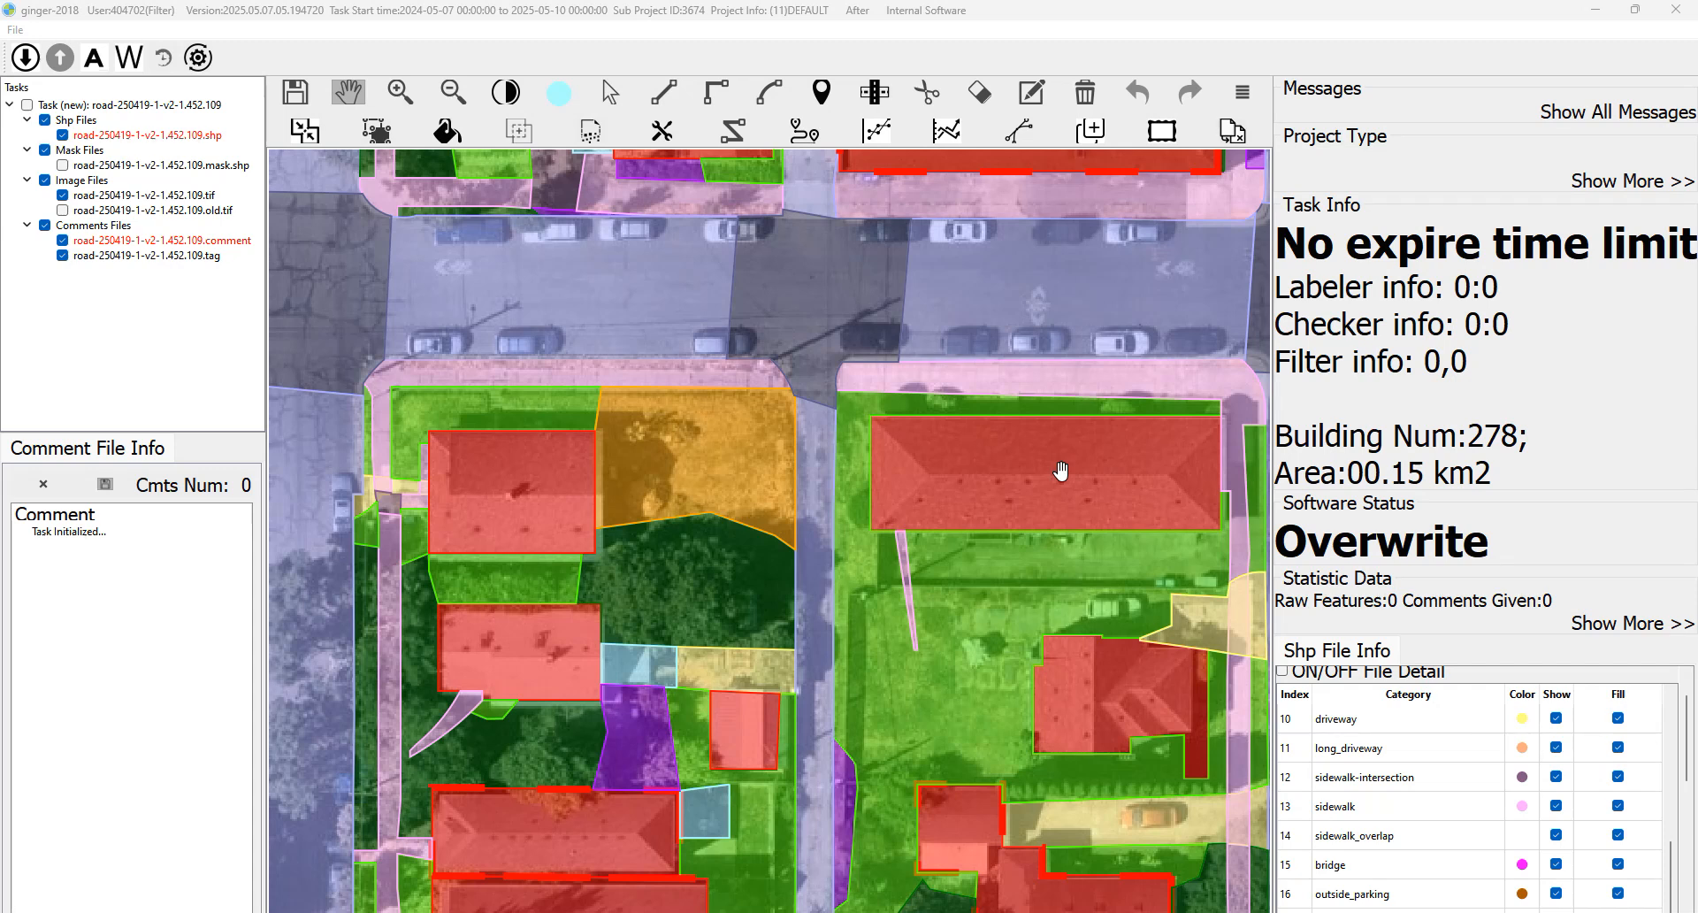
Compare the sidewalk along the street north of the houses in task road-250419-1-v2-1.452.109 with the bare imagery.
{"action": "left_click_drag", "start_coordinate": [849, 392], "coordinate": [824, 423]}
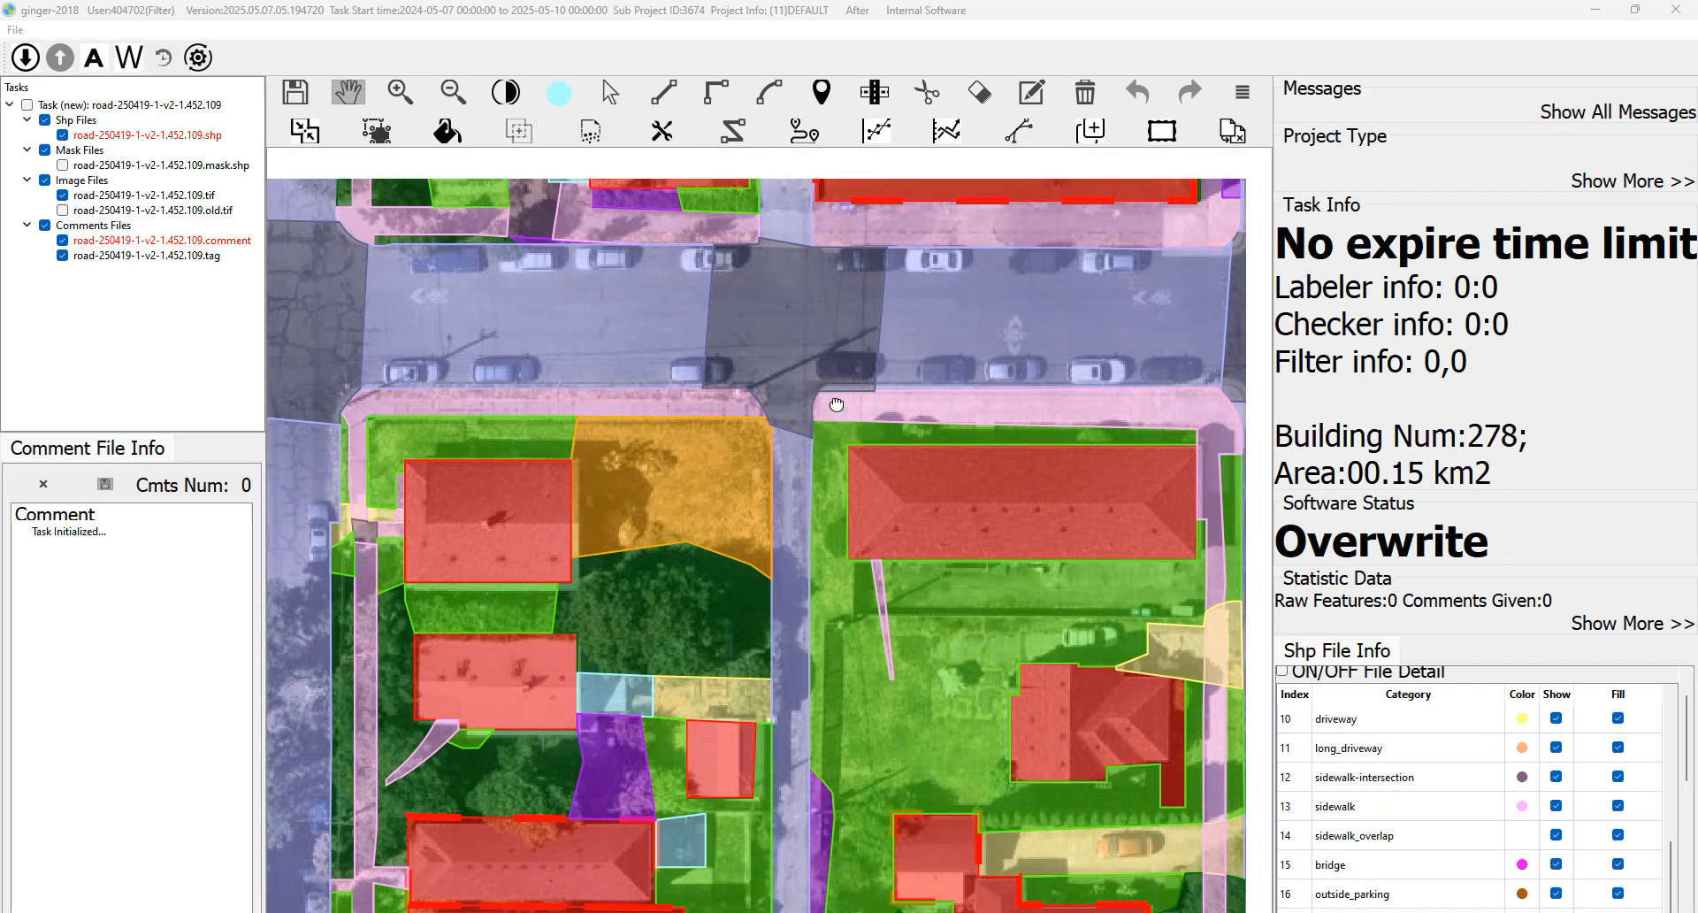
{"action": "left_click_drag", "start_coordinate": [743, 463], "coordinate": [859, 447]}
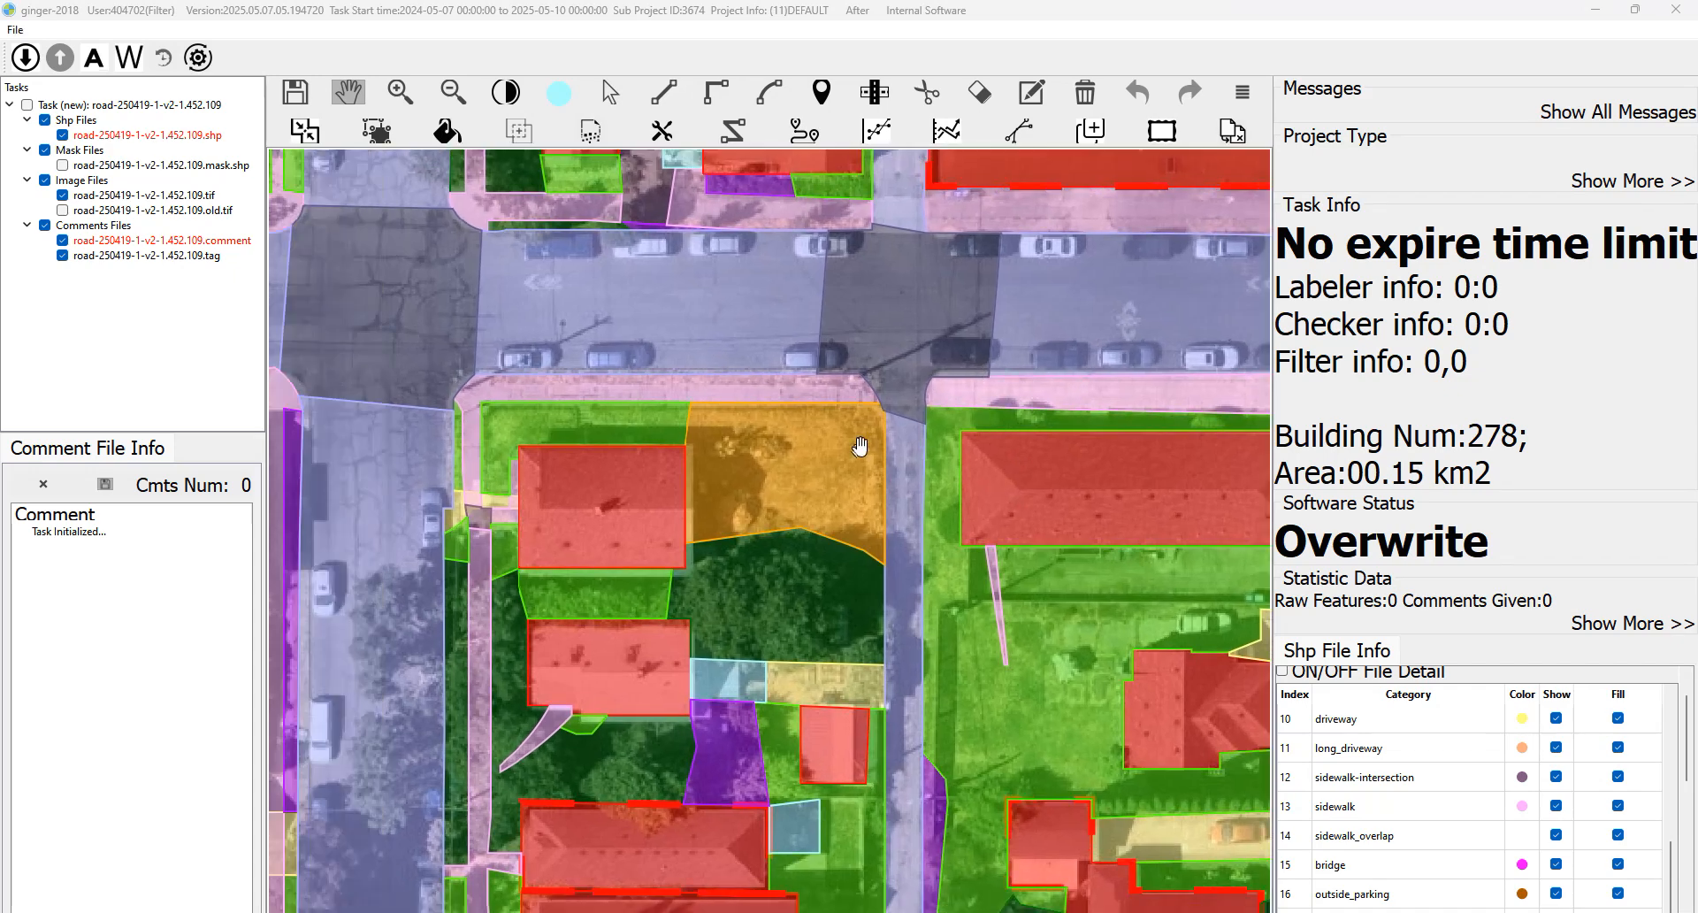
{"action": "key", "text": "space"}
{"action": "key", "text": "space"}
{"action": "key", "text": "Escape"}
{"action": "scroll", "coordinate": [707, 385], "scroll_direction": "up", "scroll_amount": 1}
{"action": "key", "text": "space"}
{"action": "key", "text": "space"}
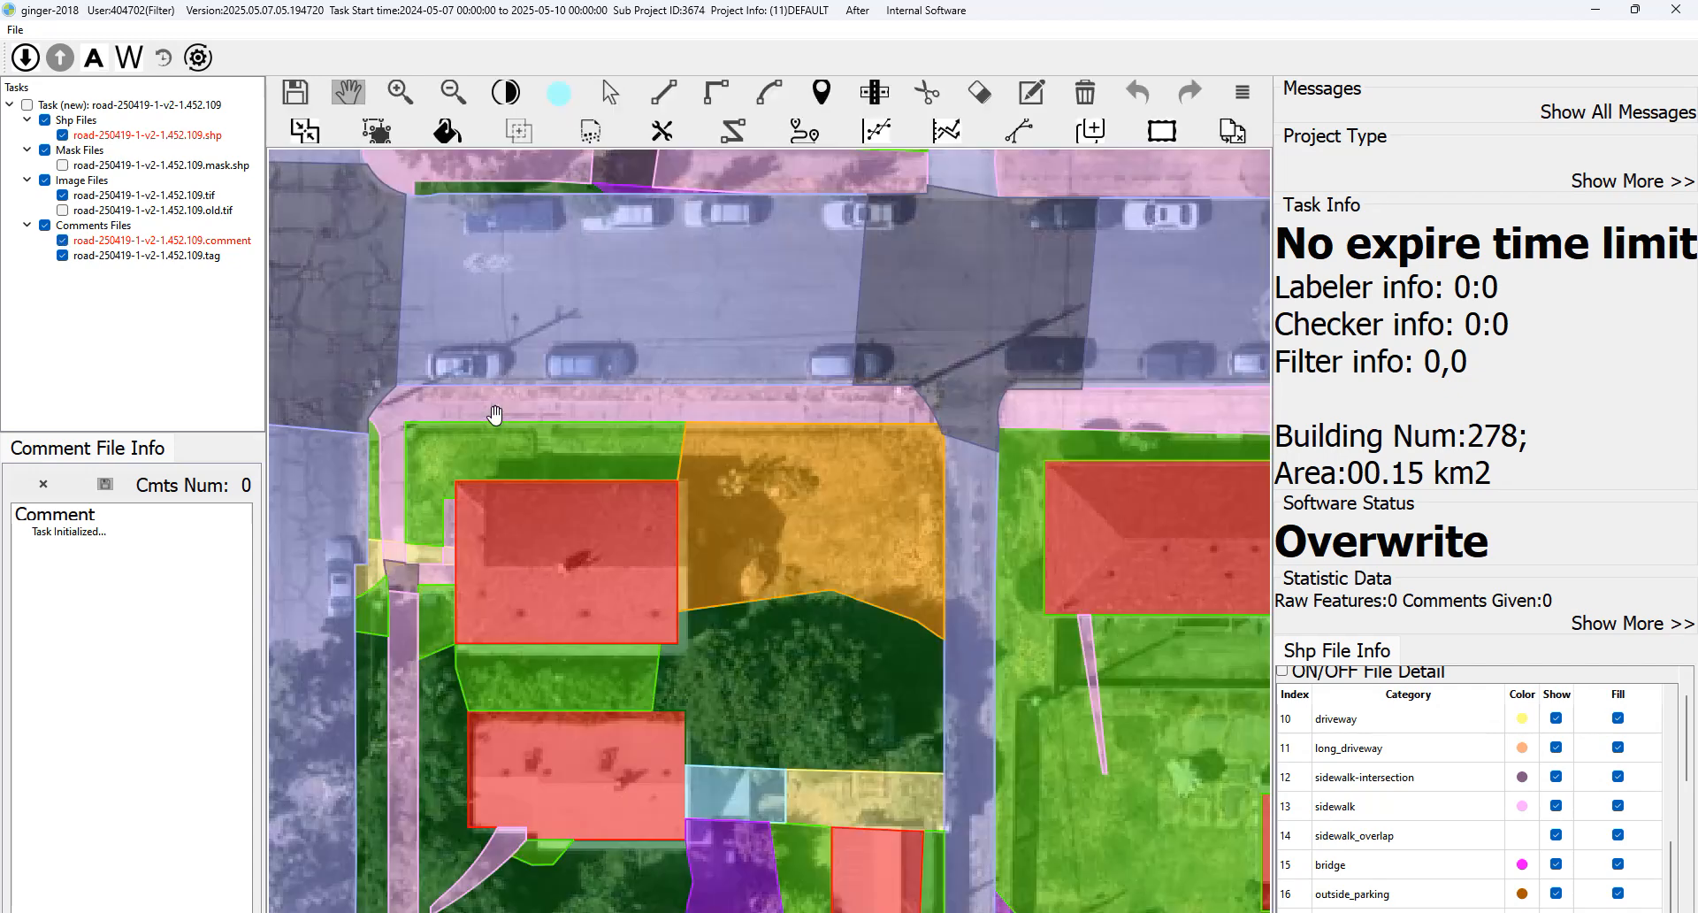
Check the dry-grass strip between the kerb and the paved sidewalk north of the corner house, with and without annotations.
{"action": "key", "text": "space"}
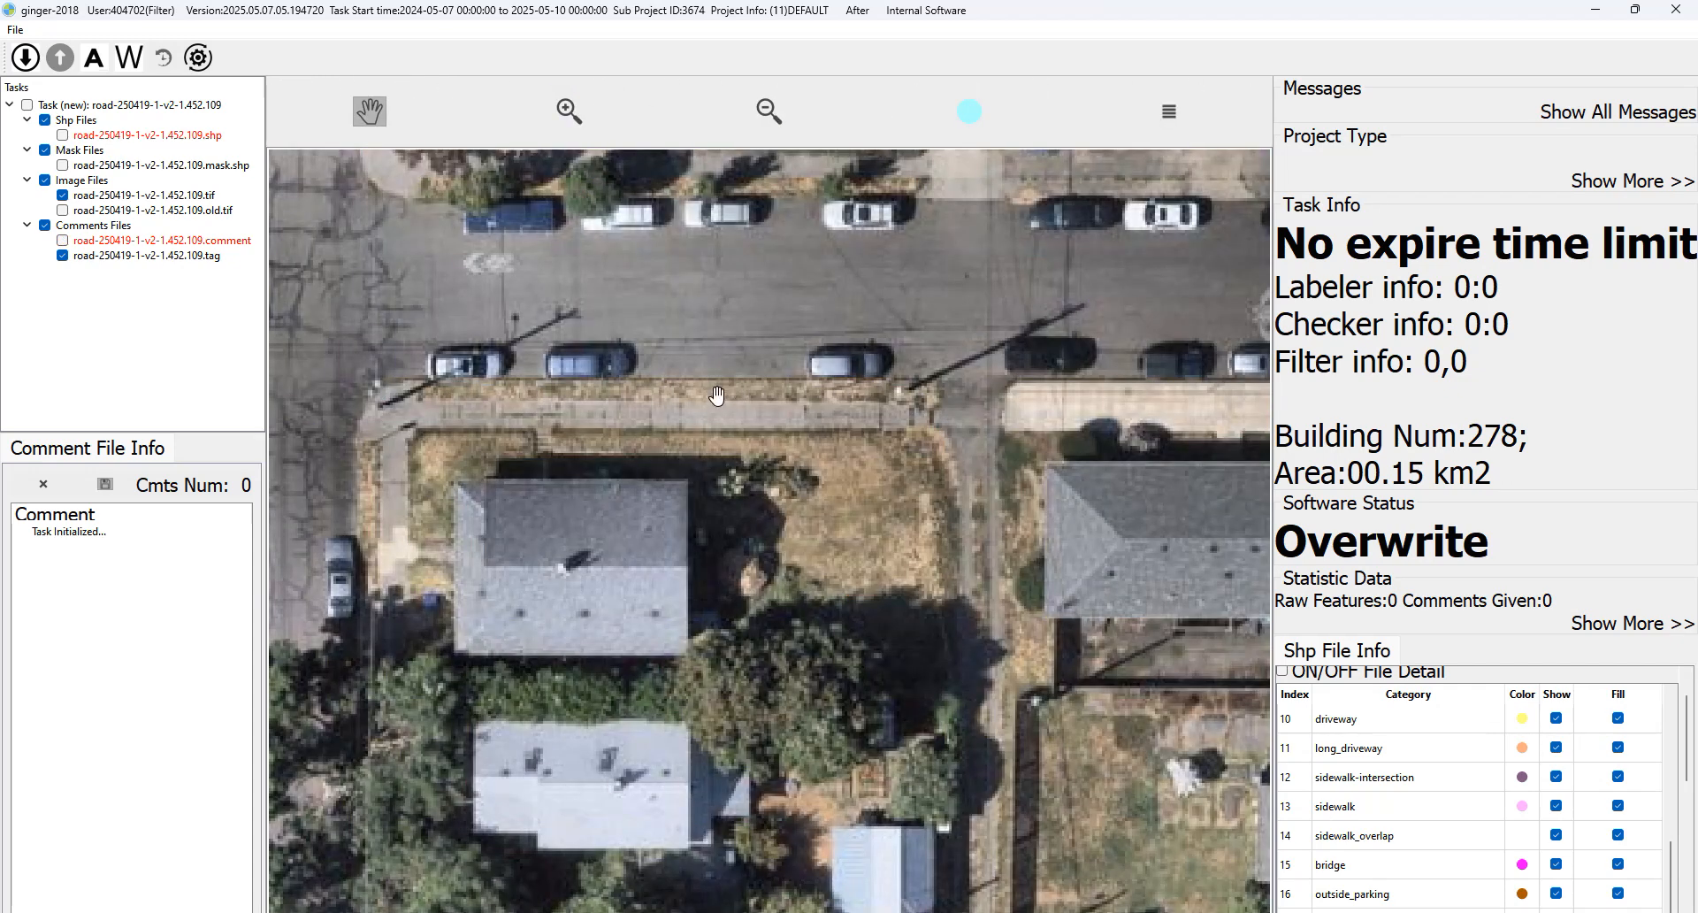
{"action": "key", "text": "space"}
{"action": "key", "text": "space"}
{"action": "key", "text": "space"}
Cut the sidewalk polygon north of the corner house lengthwise to separate the strip along the kerb from the paved walkway.
{"action": "left_click_drag", "start_coordinate": [823, 410], "coordinate": [740, 411]}
{"action": "key", "text": "Escape"}
{"action": "key", "text": "c"}
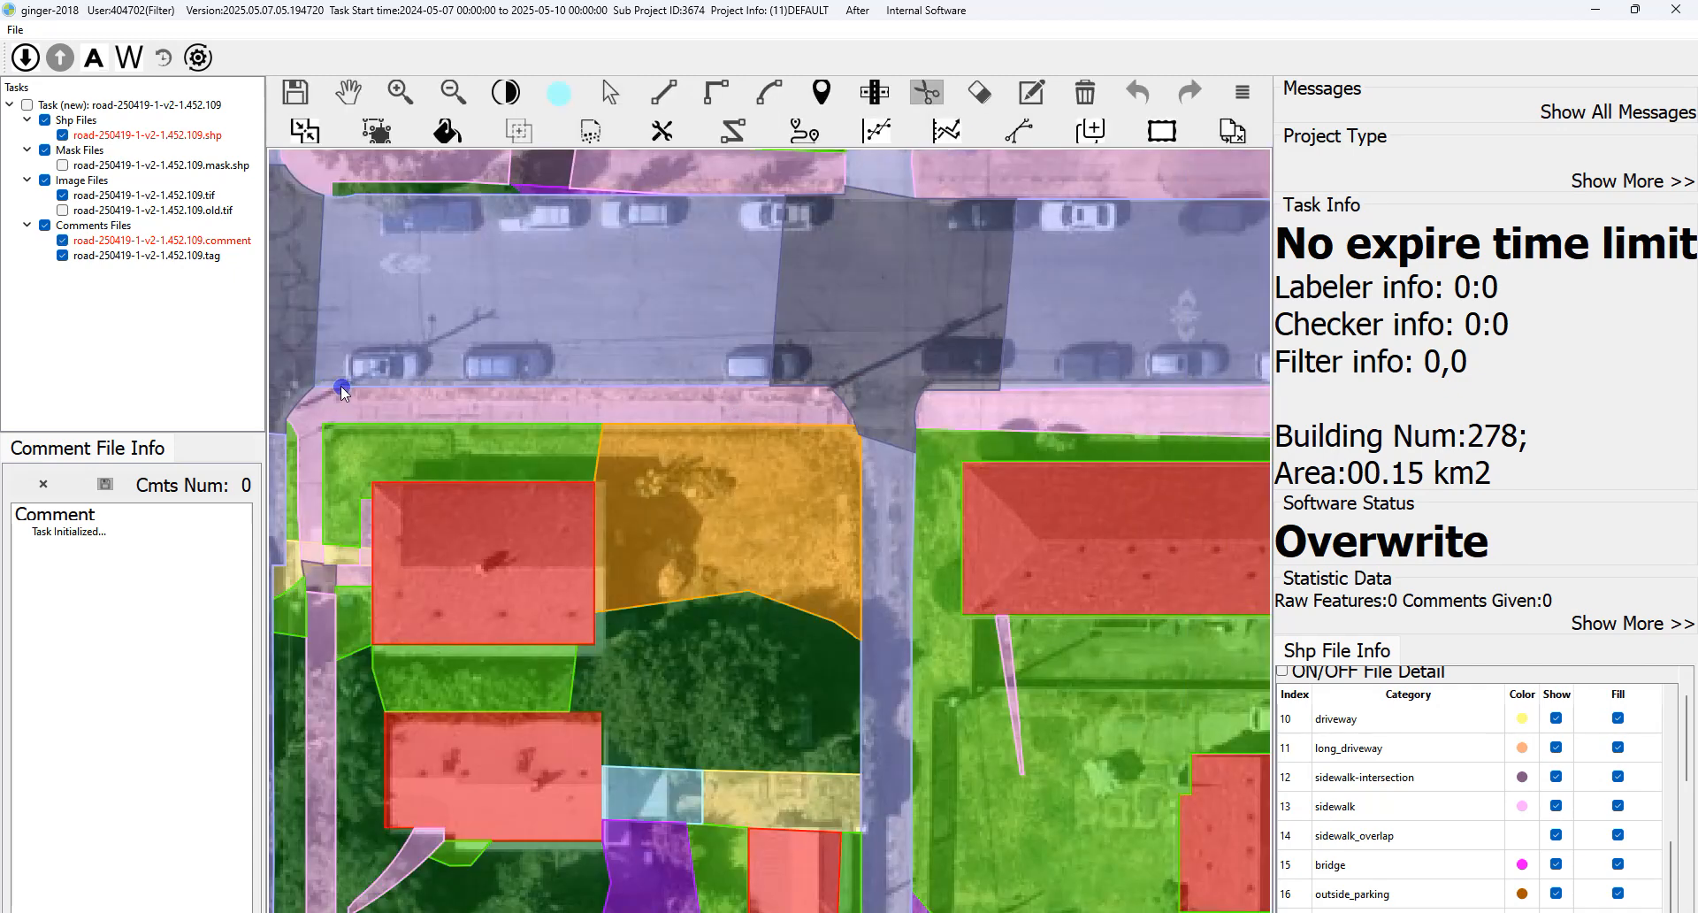
{"action": "left_click", "coordinate": [338, 405]}
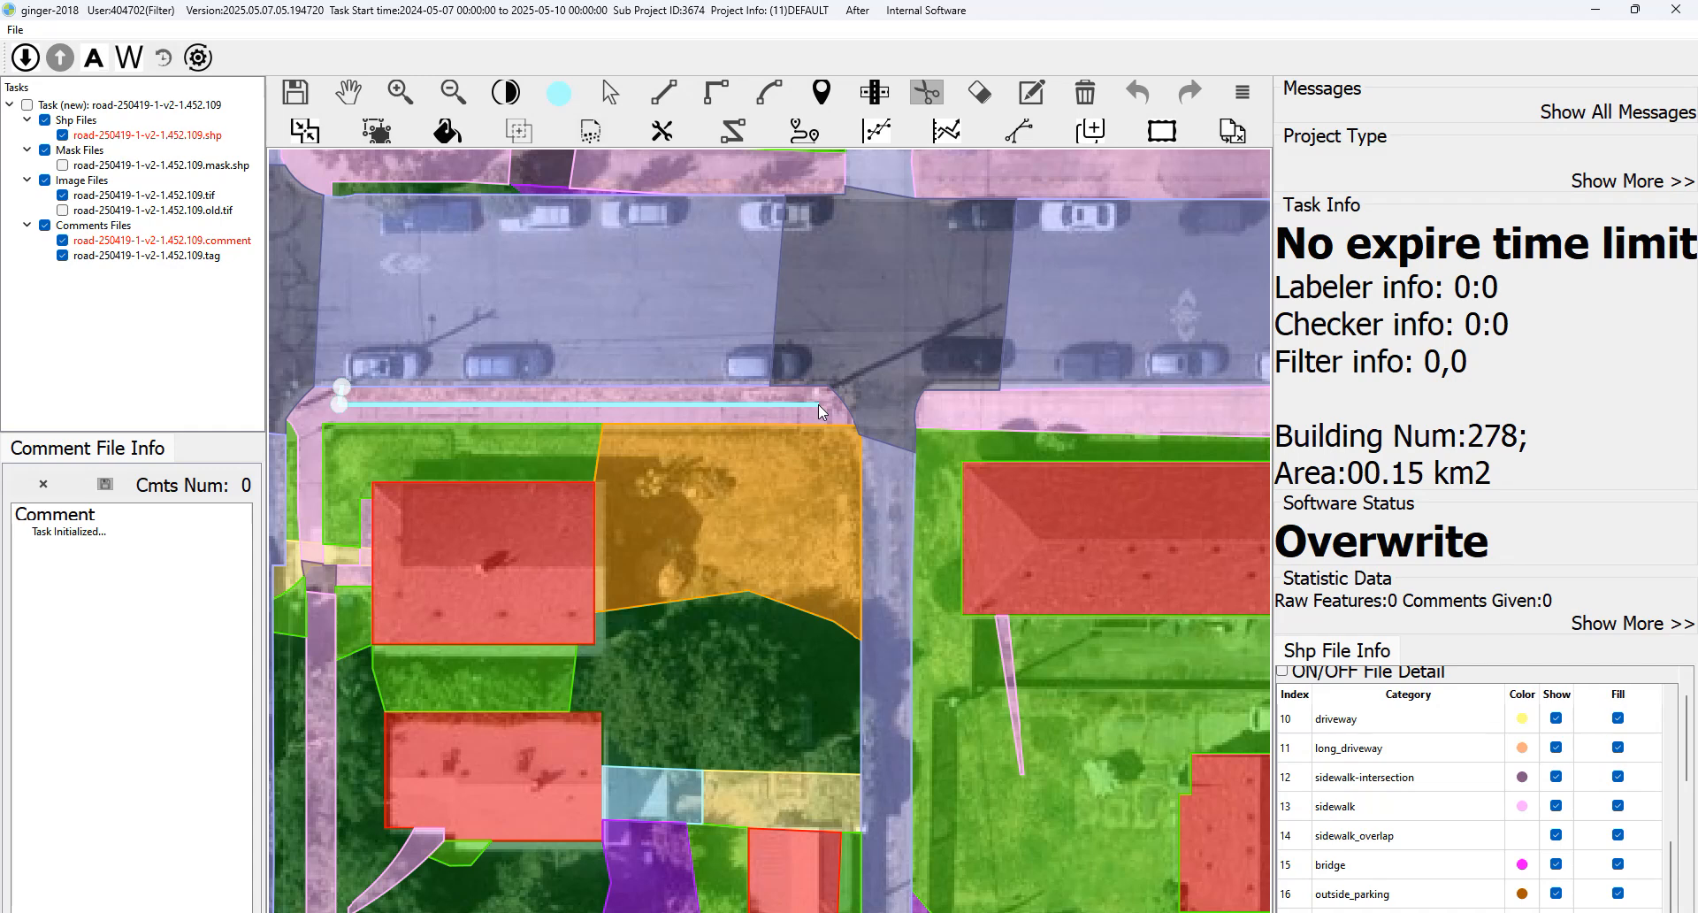
{"action": "right_click", "coordinate": [830, 384]}
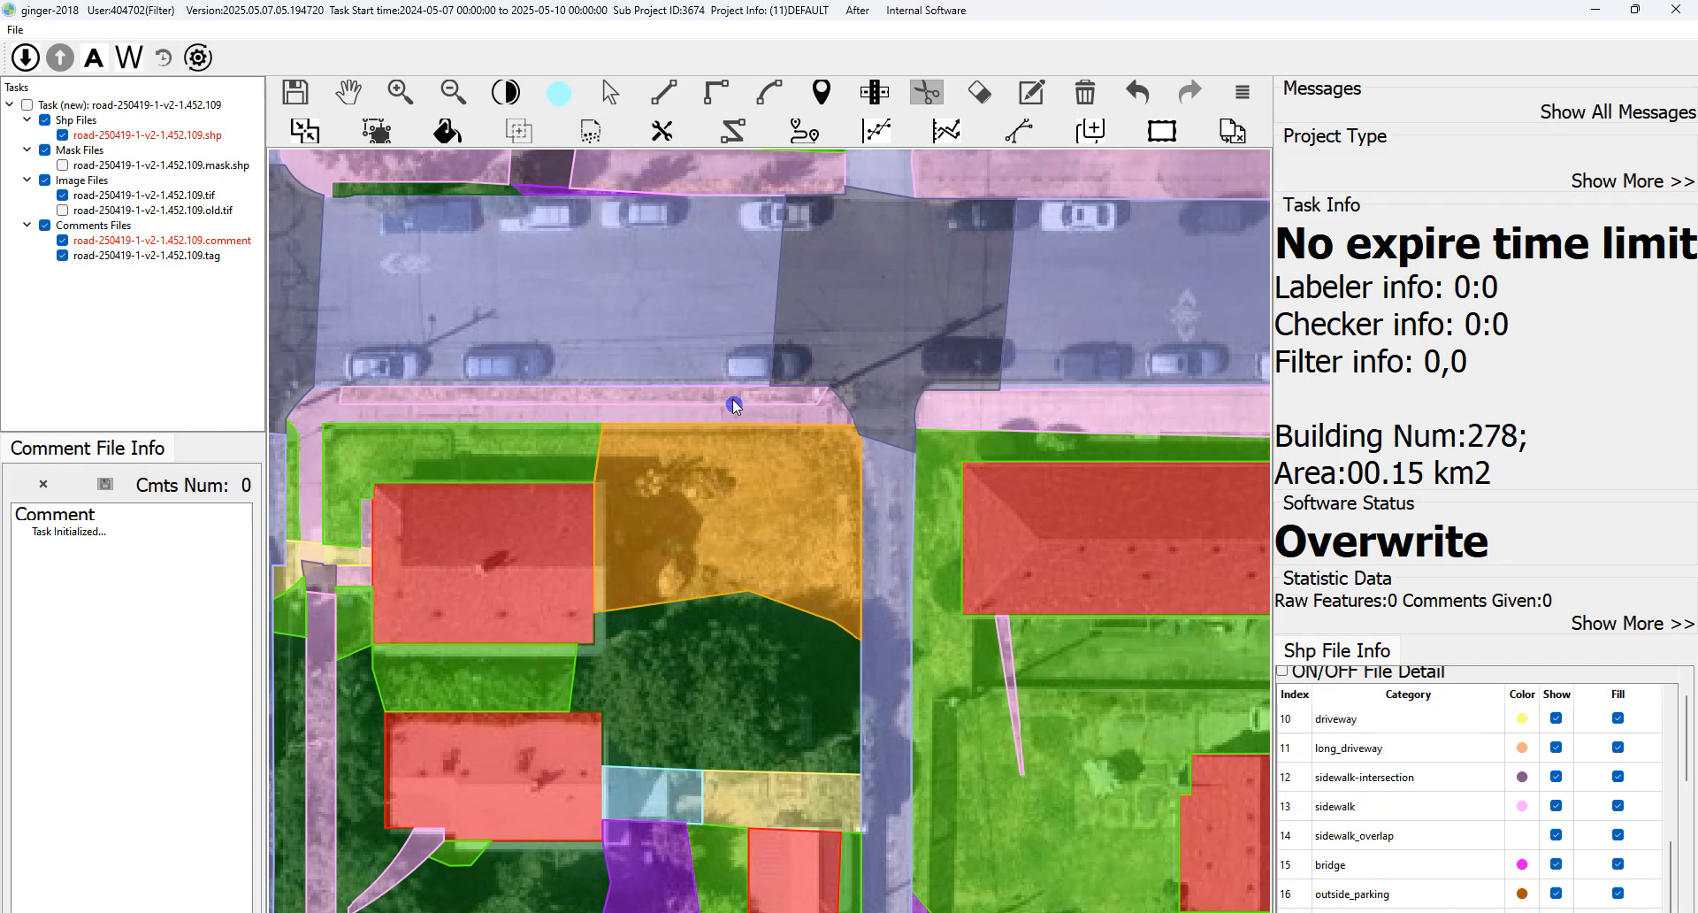
Reclassify the separated strip along the kerb north of the corner house from sidewalk to grass.
{"action": "key", "text": "Escape"}
{"action": "left_click", "coordinate": [731, 394]}
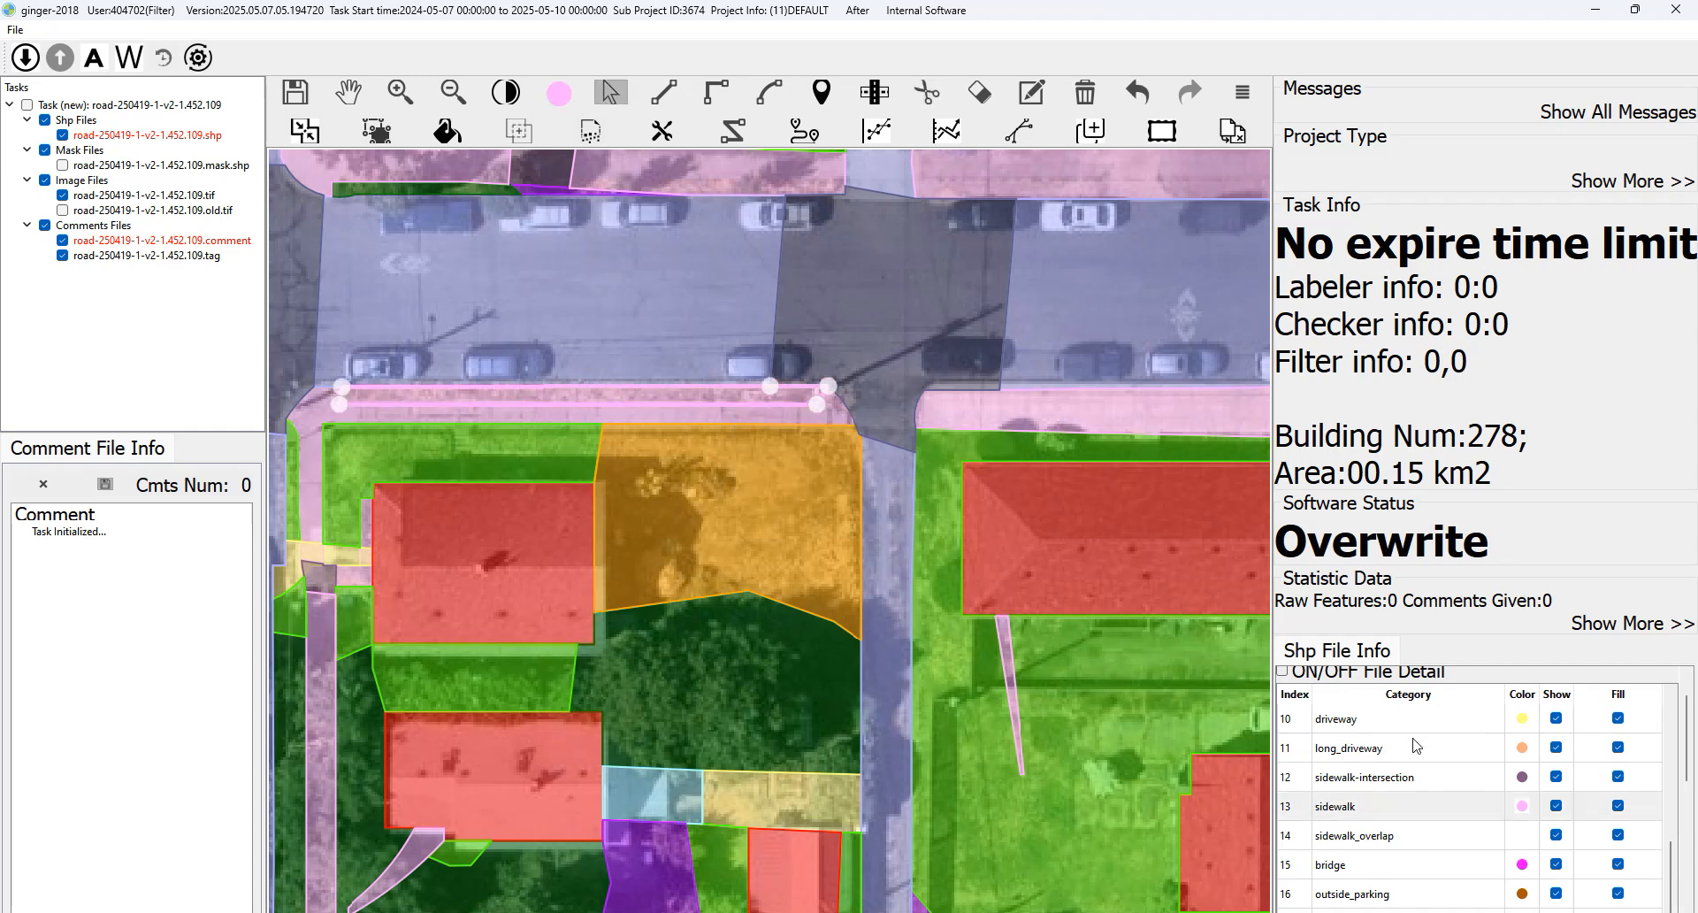
{"action": "scroll", "coordinate": [1377, 785], "scroll_direction": "down", "scroll_amount": 2}
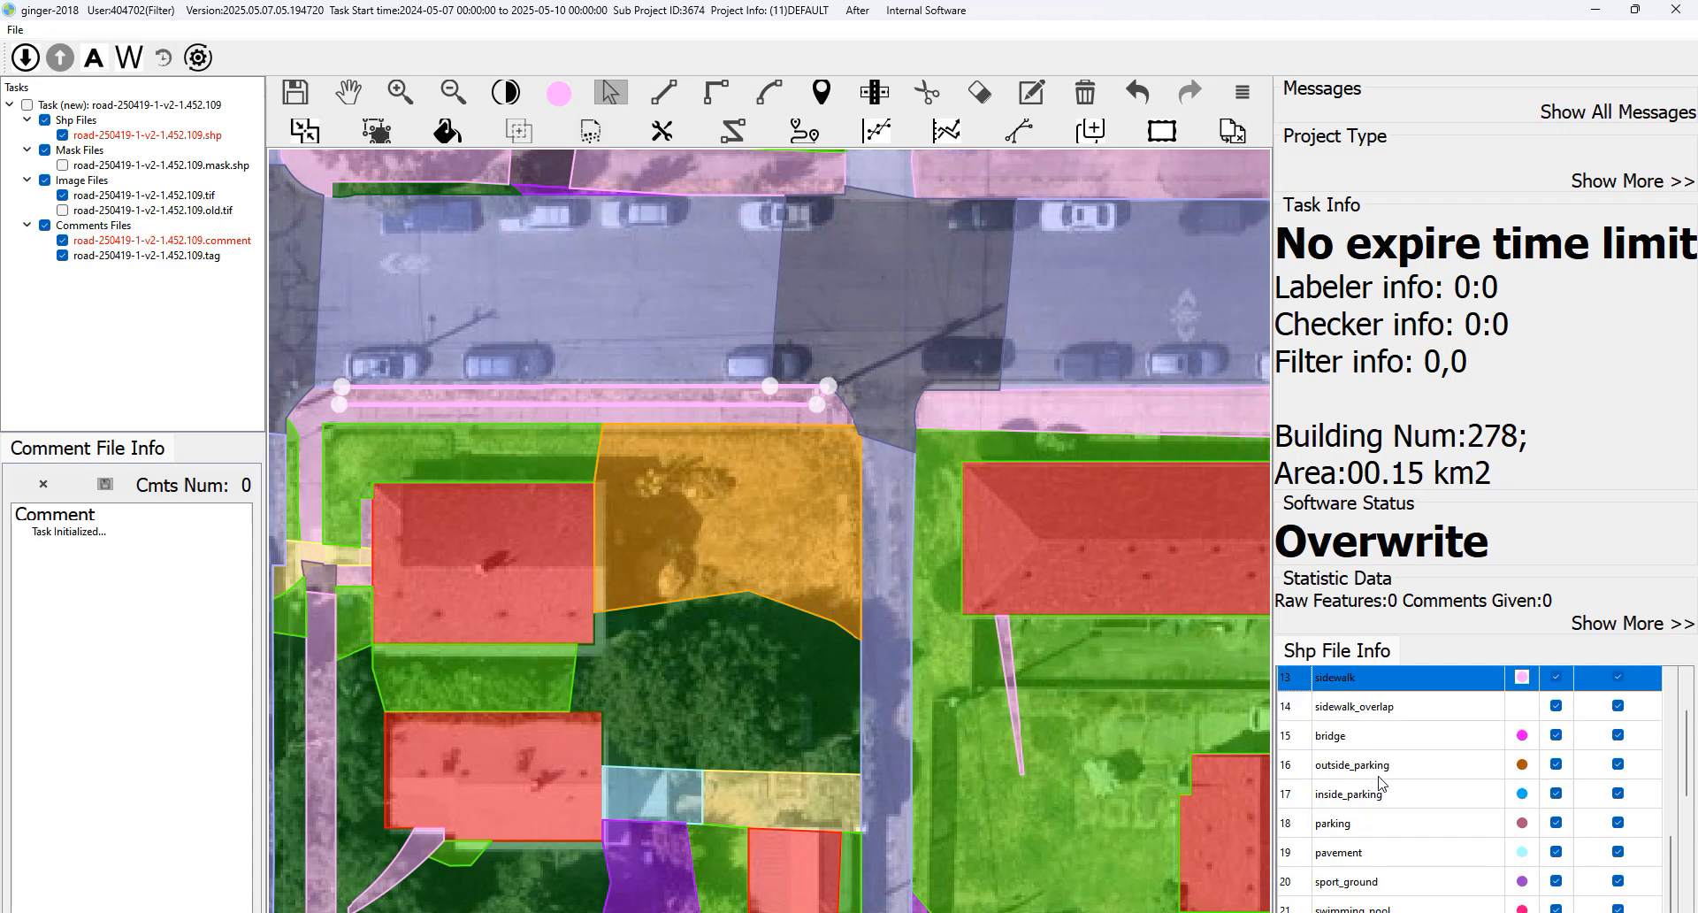
{"action": "scroll", "coordinate": [1382, 782], "scroll_direction": "down", "scroll_amount": 2}
{"action": "scroll", "coordinate": [1394, 802], "scroll_direction": "down", "scroll_amount": 1}
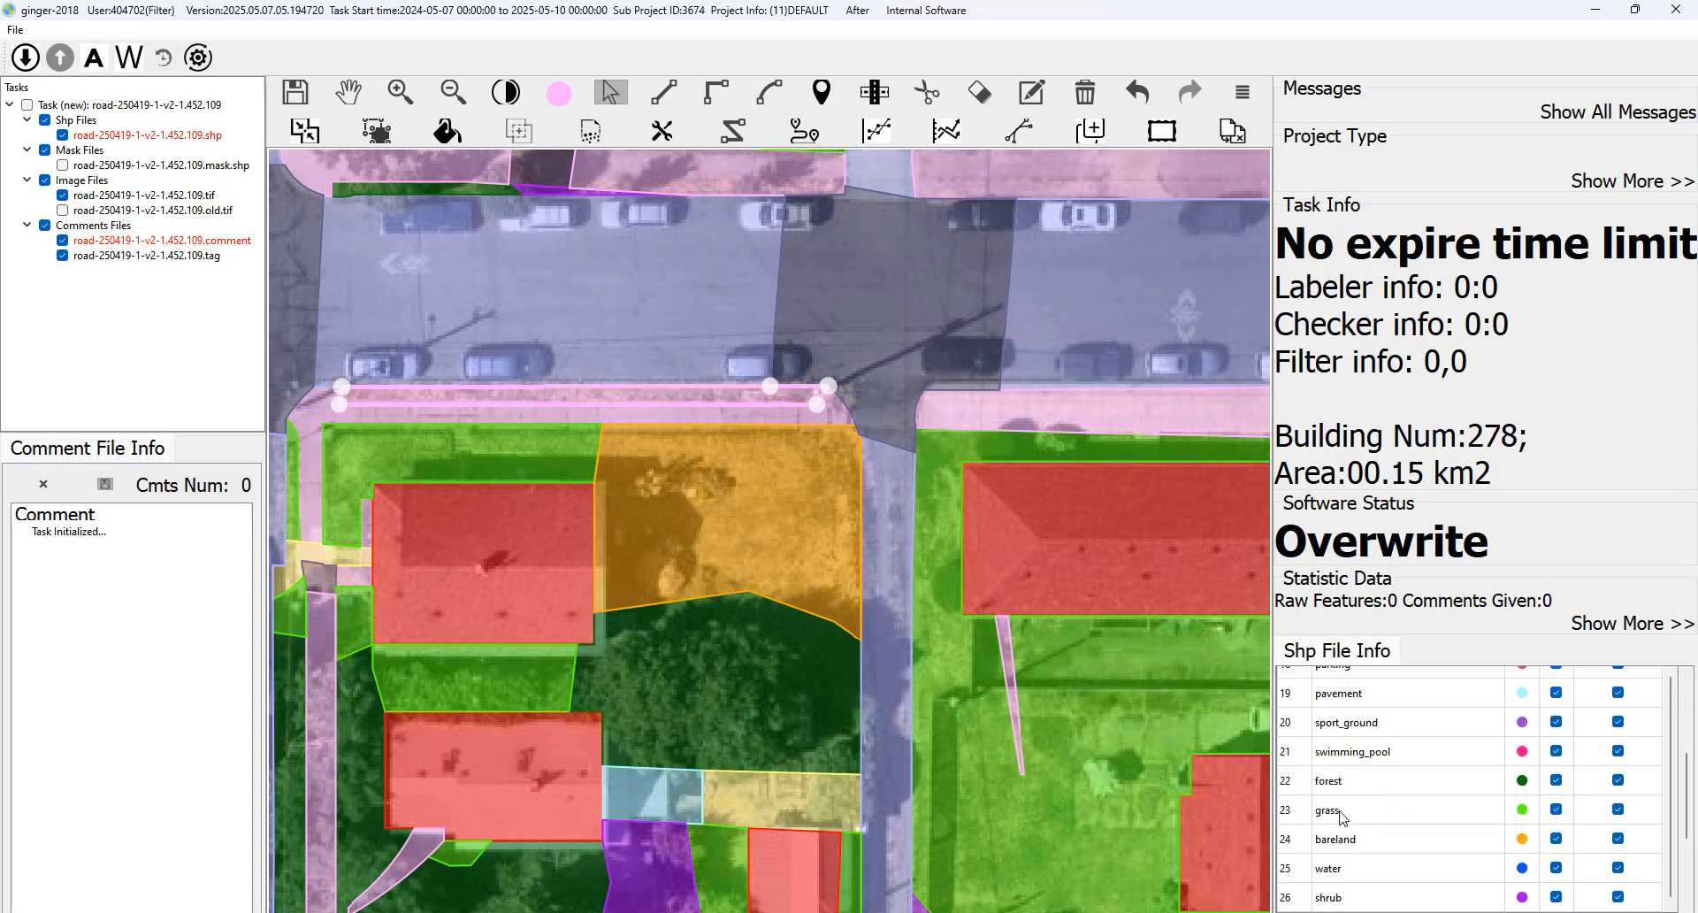
{"action": "left_click", "coordinate": [1344, 817]}
Compare the narrow wedge-shaped footpath south of the long building with the bare imagery and merge it into the surrounding grass.
{"action": "mouse_move", "coordinate": [973, 670]}
{"action": "left_mouse_down"}
{"action": "mouse_move", "coordinate": [946, 601]}
{"action": "mouse_move", "coordinate": [747, 474]}
{"action": "mouse_move", "coordinate": [748, 401]}
{"action": "mouse_move", "coordinate": [827, 524]}
{"action": "left_mouse_up"}
{"action": "key", "text": "space"}
{"action": "key", "text": "space"}
{"action": "key", "text": "space"}
{"action": "key", "text": "space"}
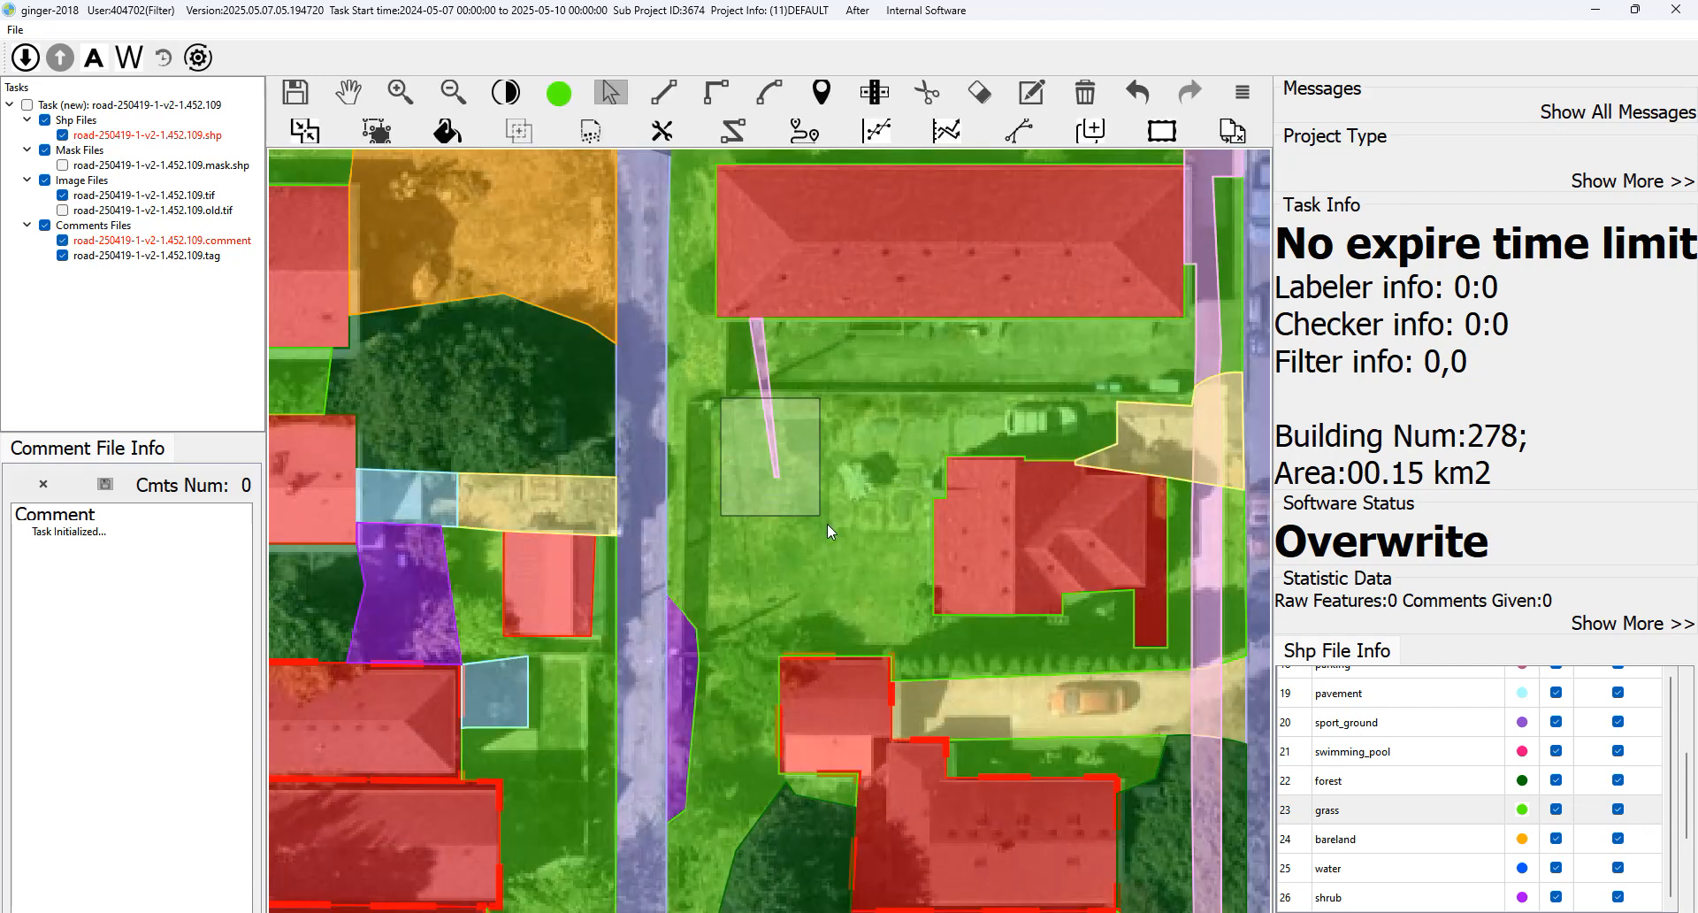
{"action": "key", "text": "m"}
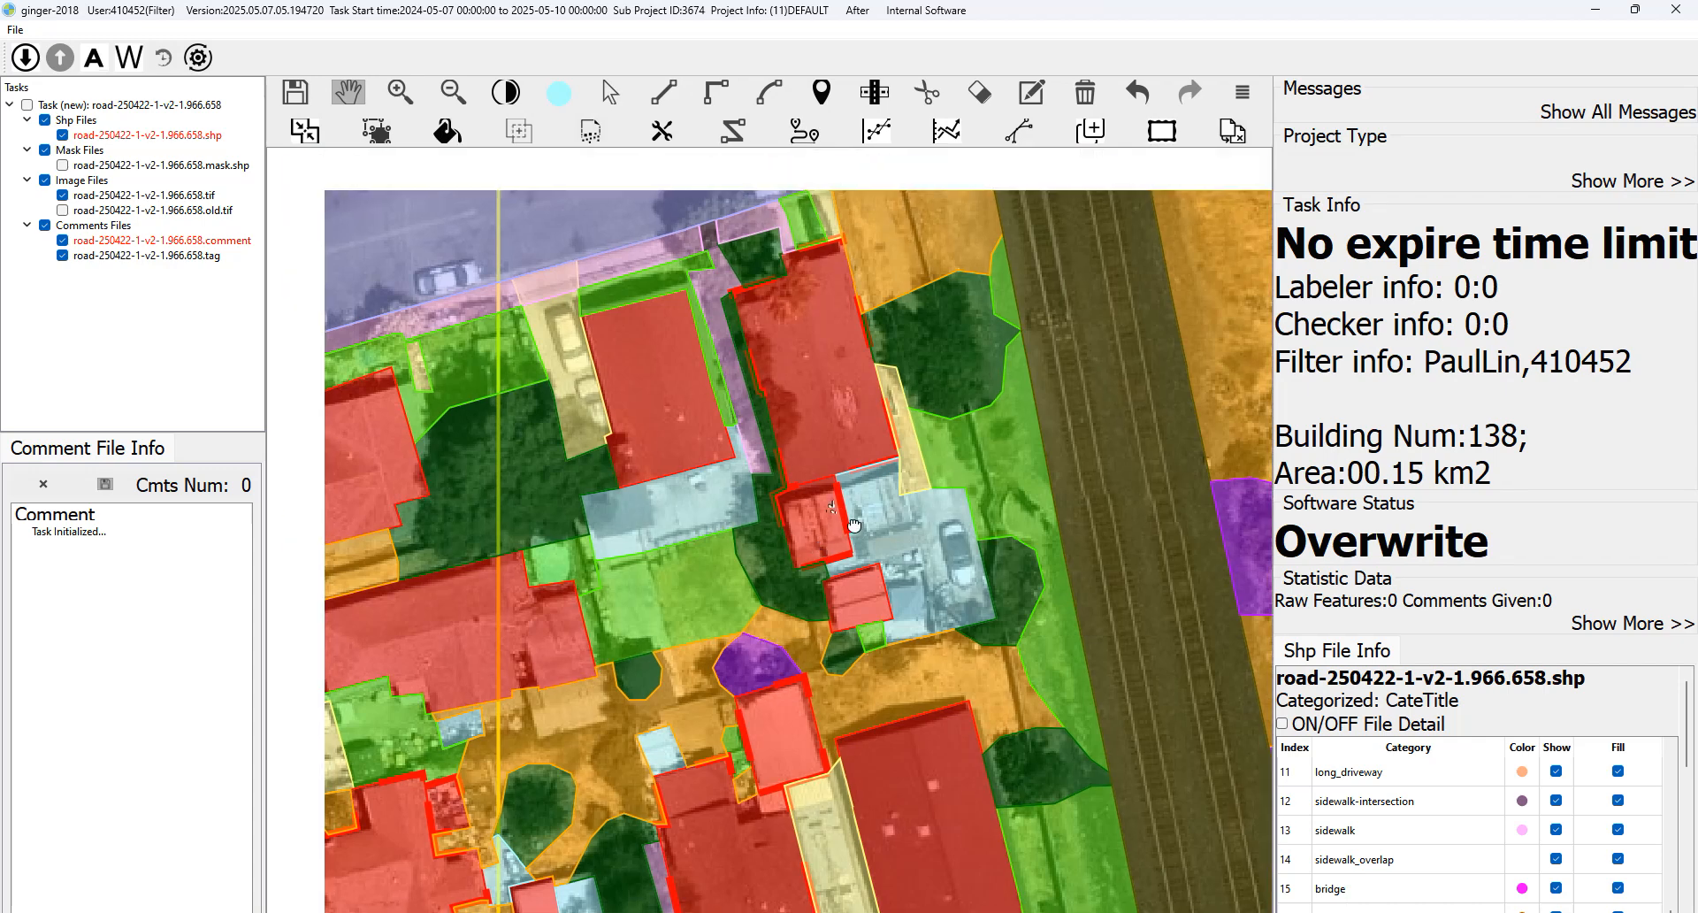
In task road-250422-1-v2-1.966.658, compare the narrow driveway strip east of the building beside the railway with the imagery and merge it into the adjoining pavement.
{"action": "left_click_drag", "start_coordinate": [779, 469], "coordinate": [833, 508]}
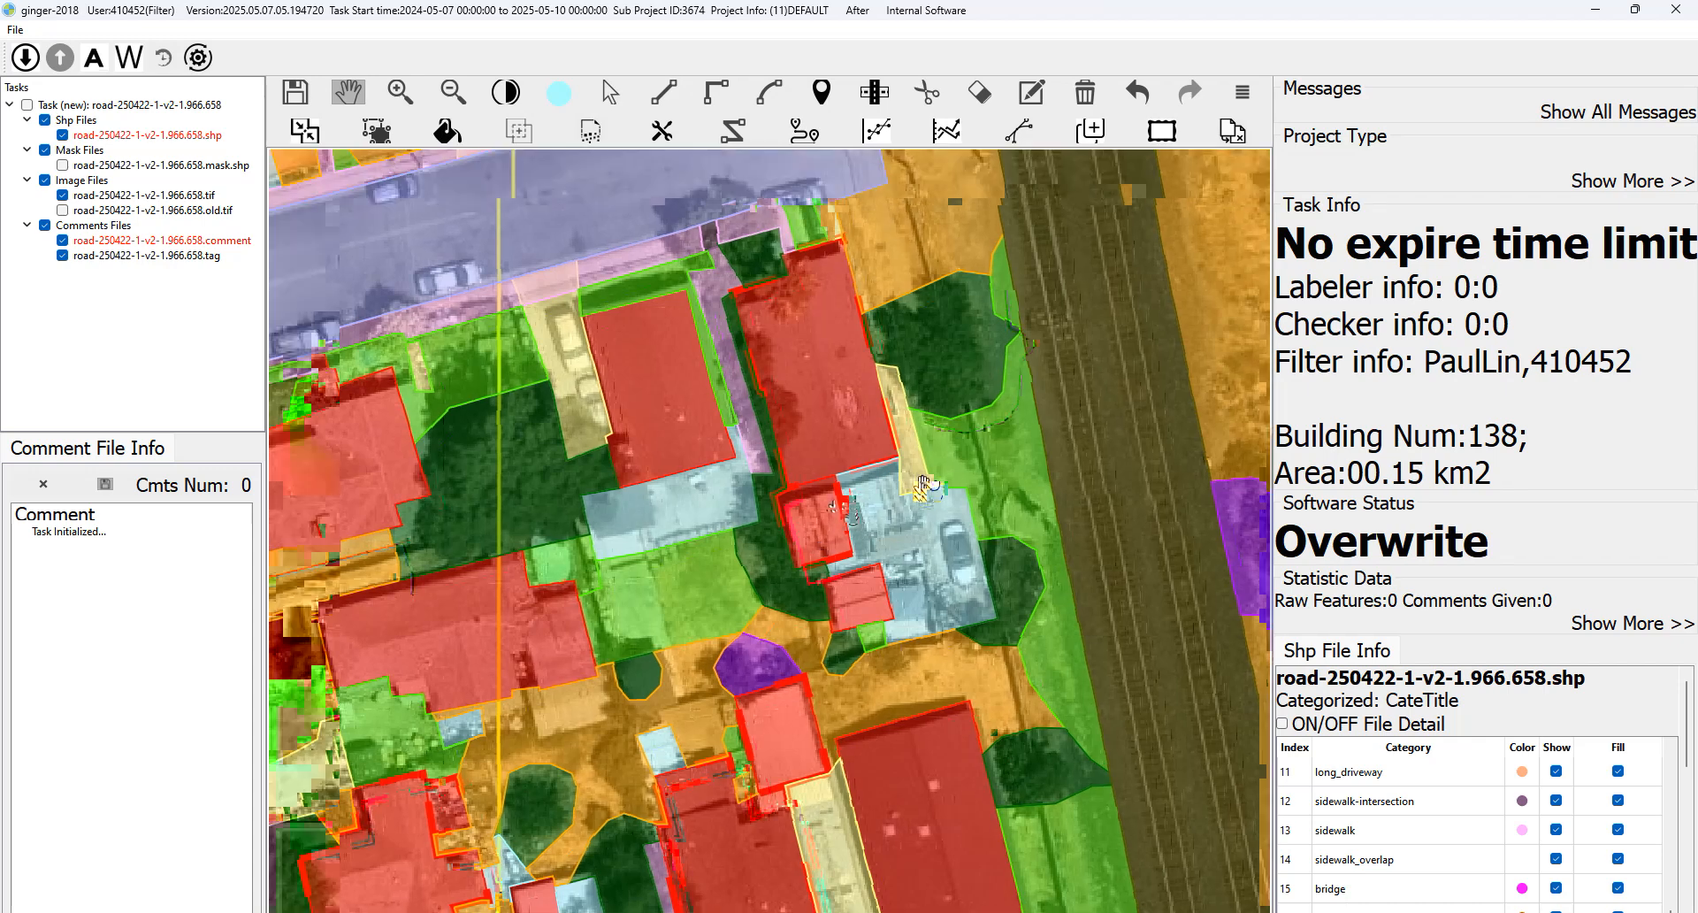
{"action": "left_click_drag", "start_coordinate": [923, 486], "coordinate": [935, 490]}
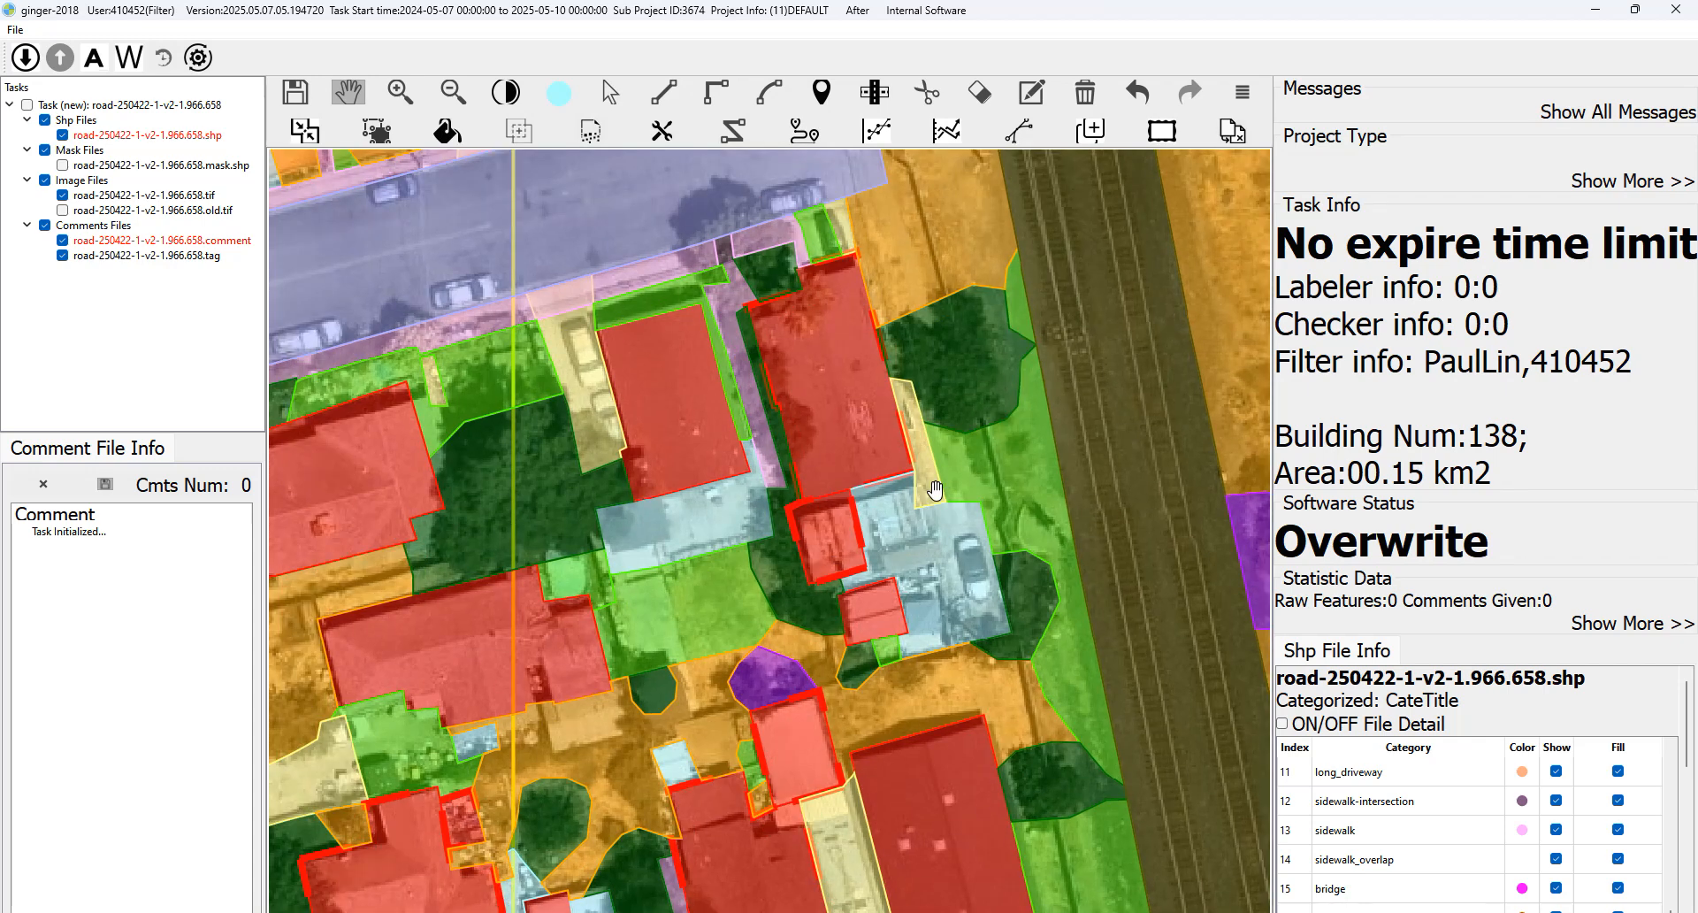
{"action": "scroll", "coordinate": [924, 433], "scroll_direction": "up", "scroll_amount": 2}
{"action": "left_click_drag", "start_coordinate": [921, 401], "coordinate": [856, 496]}
{"action": "key", "text": "space"}
{"action": "key", "text": "space"}
{"action": "scroll", "coordinate": [864, 575], "scroll_direction": "up", "scroll_amount": 2}
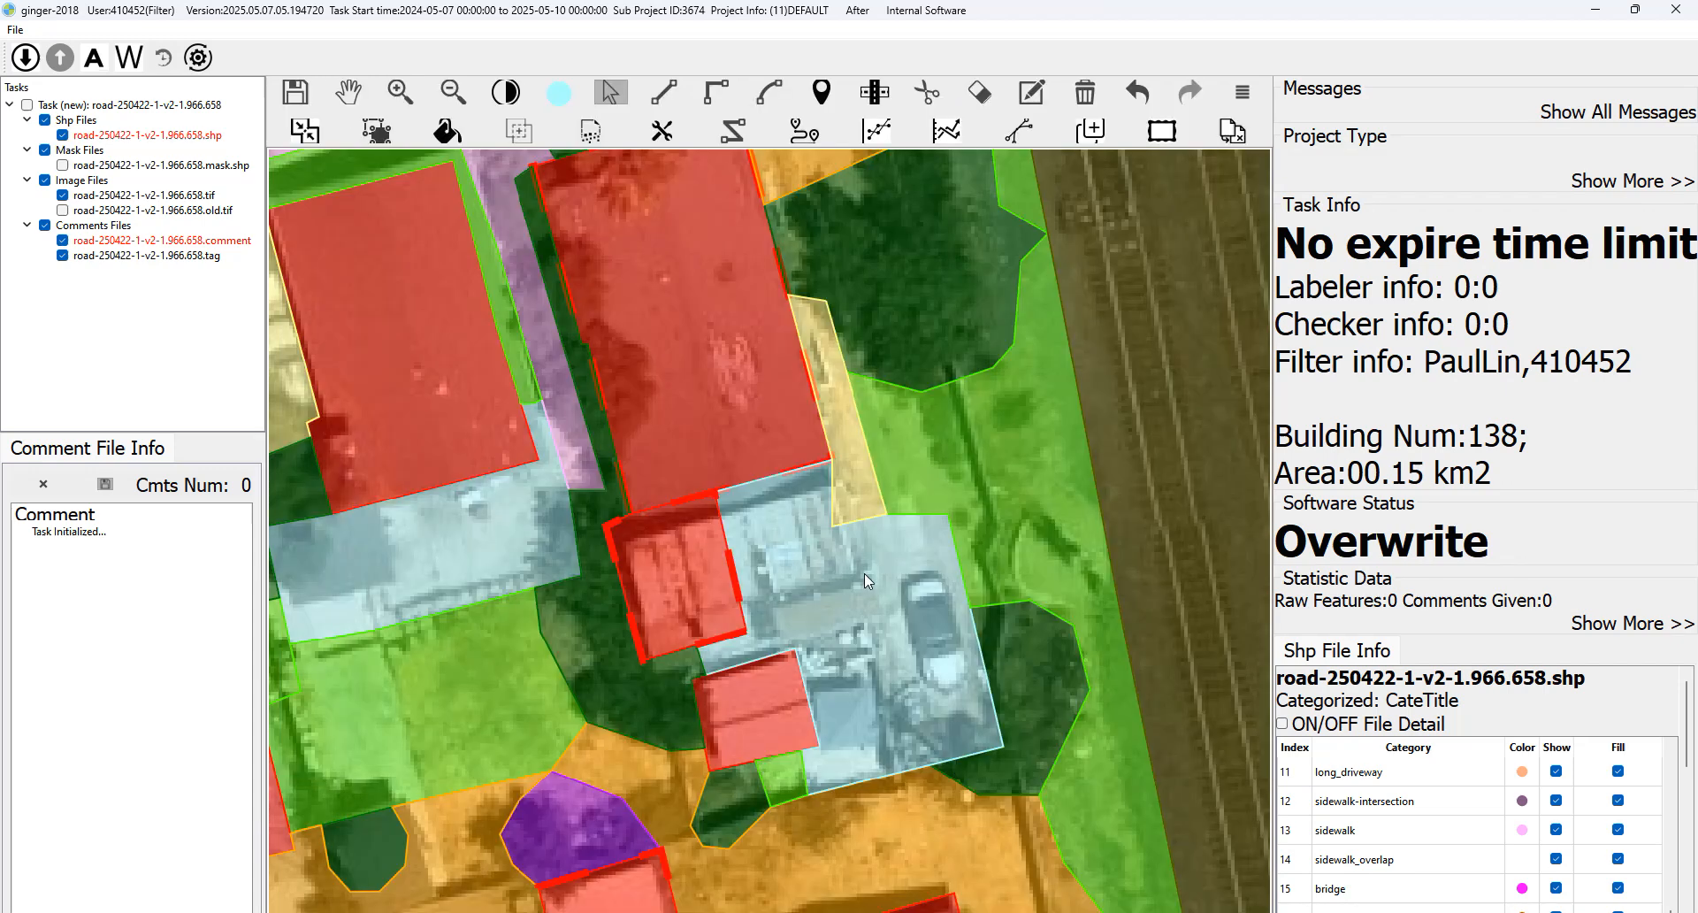
{"action": "left_click_drag", "start_coordinate": [847, 510], "coordinate": [846, 507]}
{"action": "key", "text": "space"}
{"action": "key", "text": "space"}
{"action": "key", "text": "space"}
{"action": "key", "text": "space"}
{"action": "left_click_drag", "start_coordinate": [861, 558], "coordinate": [836, 506]}
{"action": "key", "text": "space"}
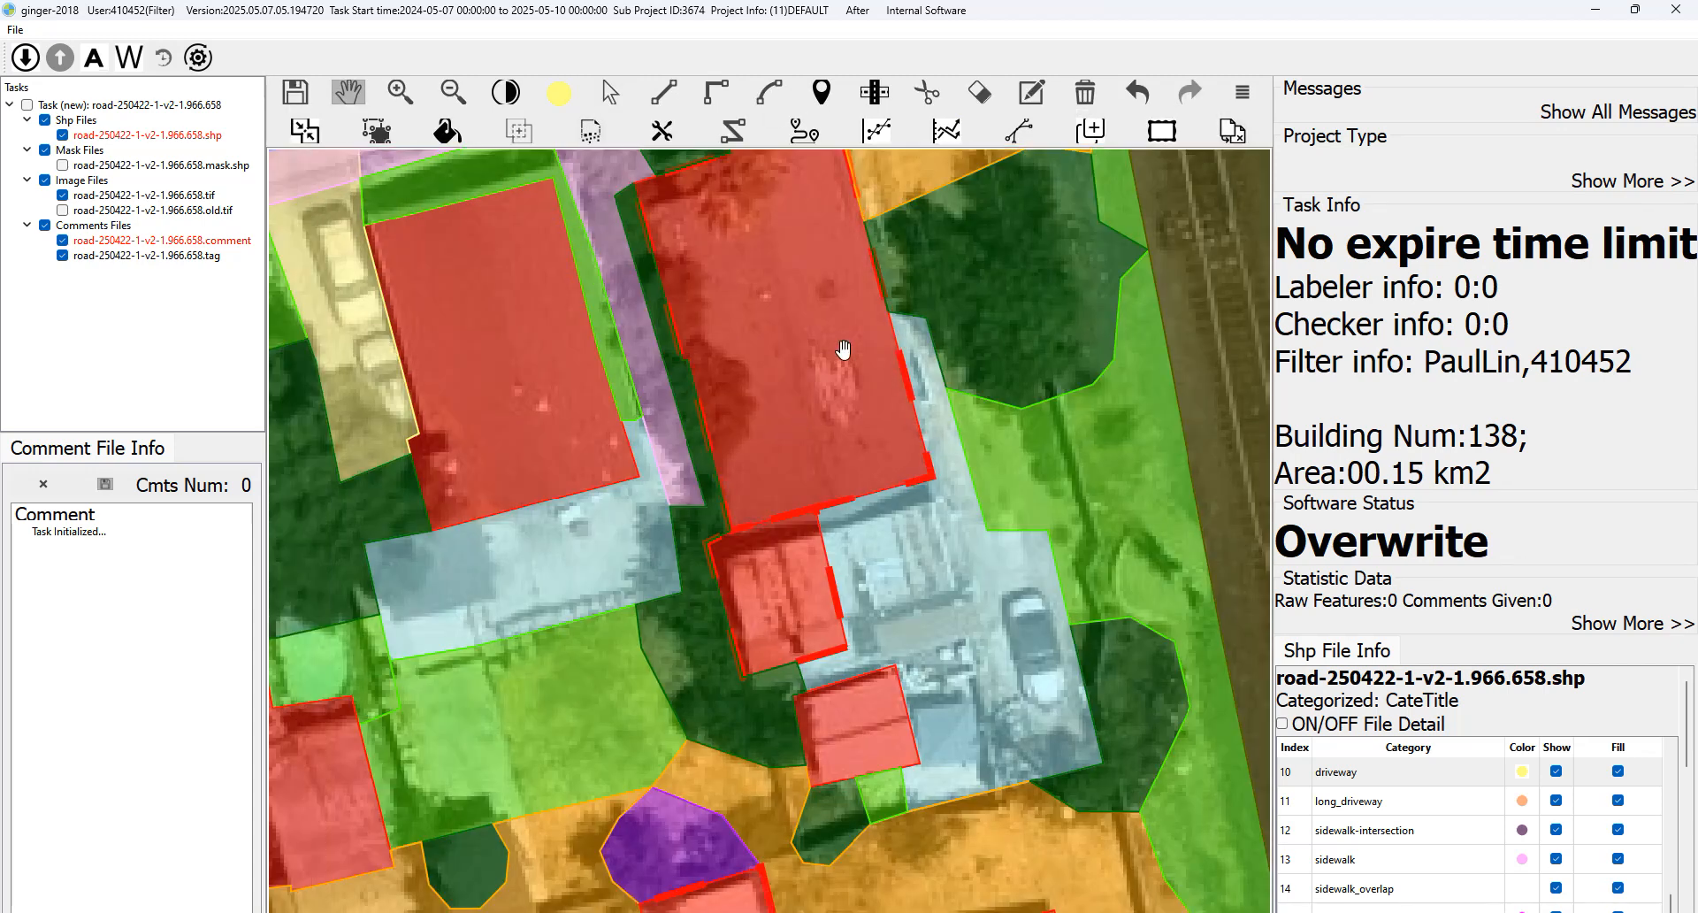
Examine the backyard between the pool and the tree row, comparing its grass and pavement annotations with the bare imagery.
{"action": "key", "text": "space"}
{"action": "left_click_drag", "start_coordinate": [716, 578], "coordinate": [888, 477]}
{"action": "key", "text": "space"}
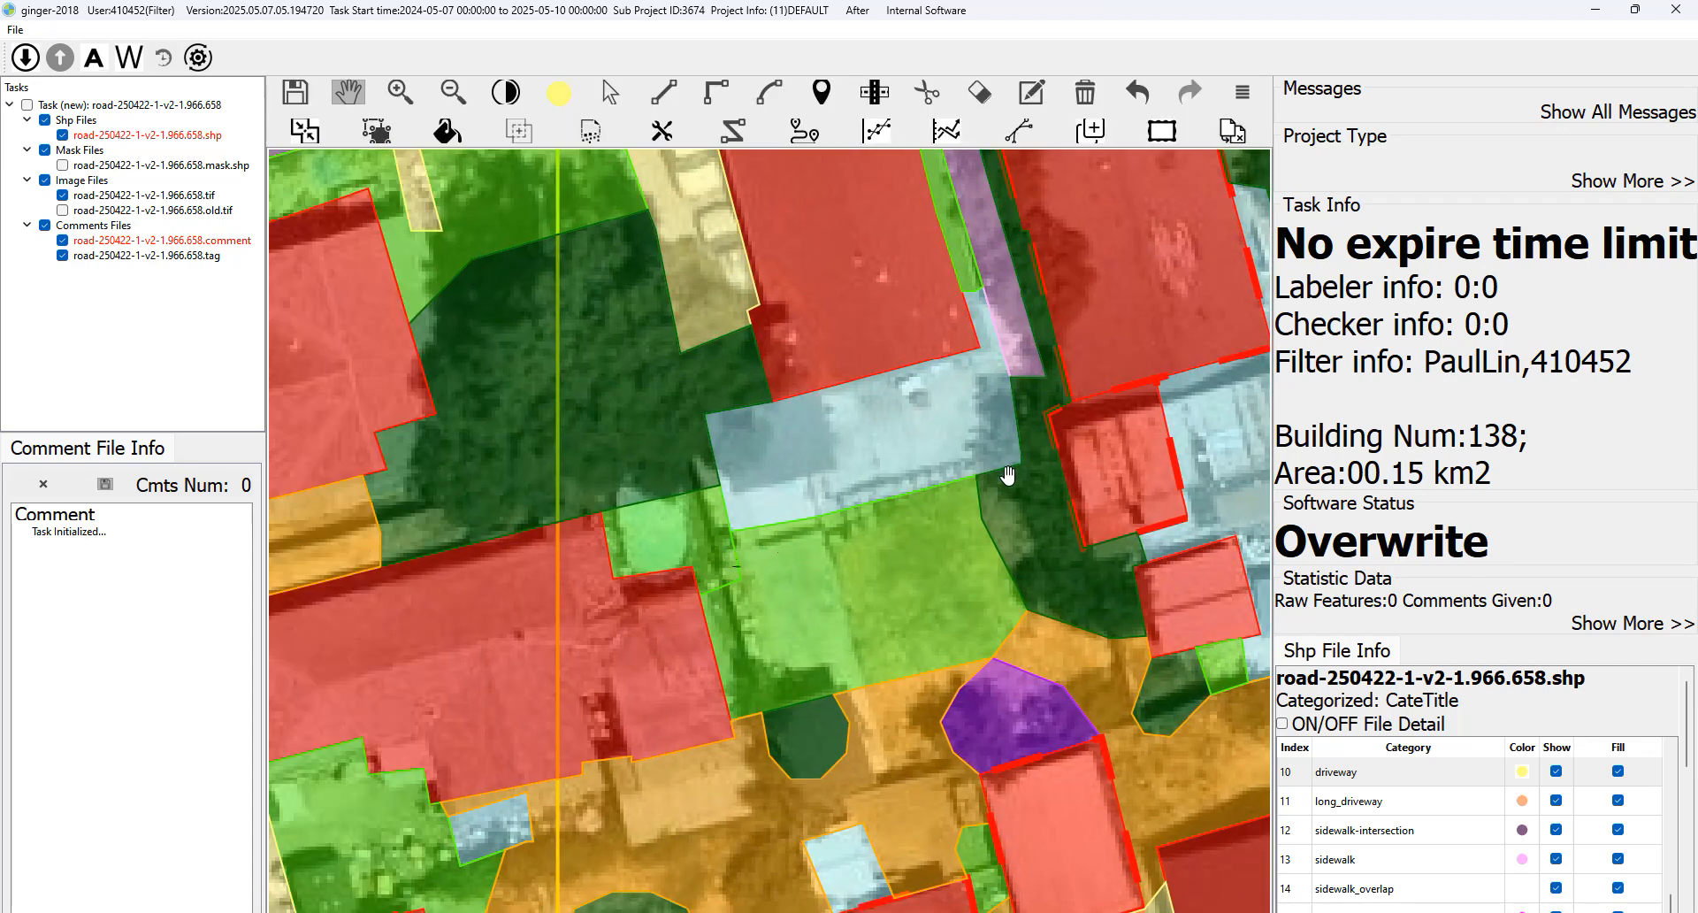
{"action": "key", "text": "space"}
{"action": "left_click_drag", "start_coordinate": [897, 555], "coordinate": [901, 427]}
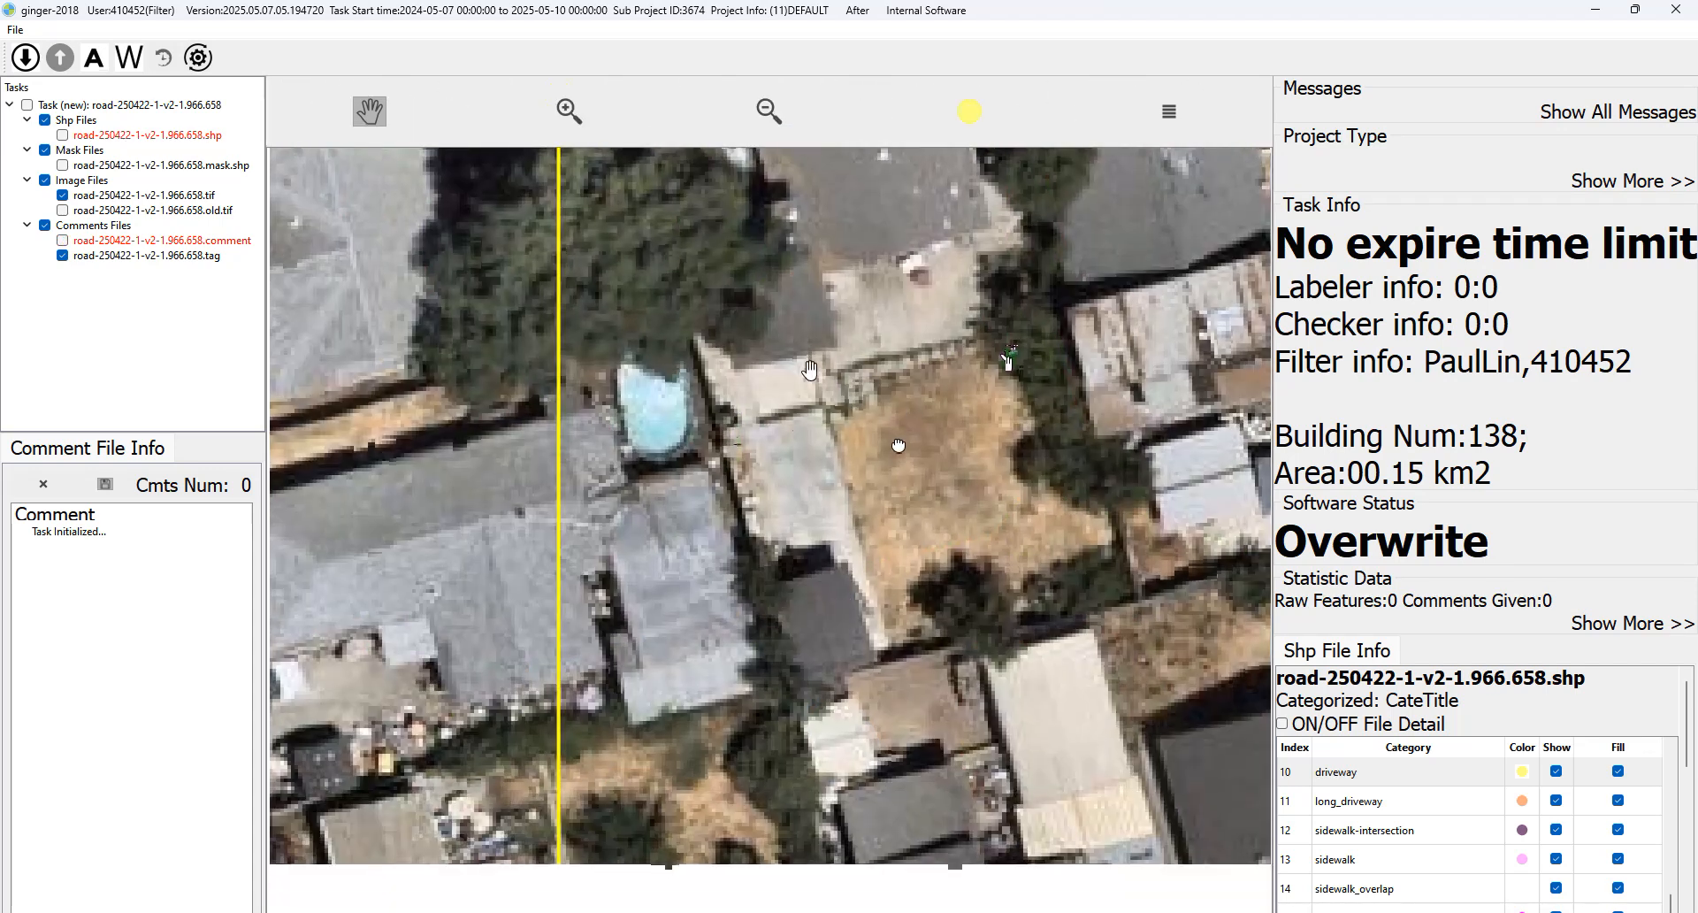
{"action": "key", "text": "space"}
{"action": "left_click_drag", "start_coordinate": [796, 390], "coordinate": [790, 440]}
{"action": "key", "text": "space"}
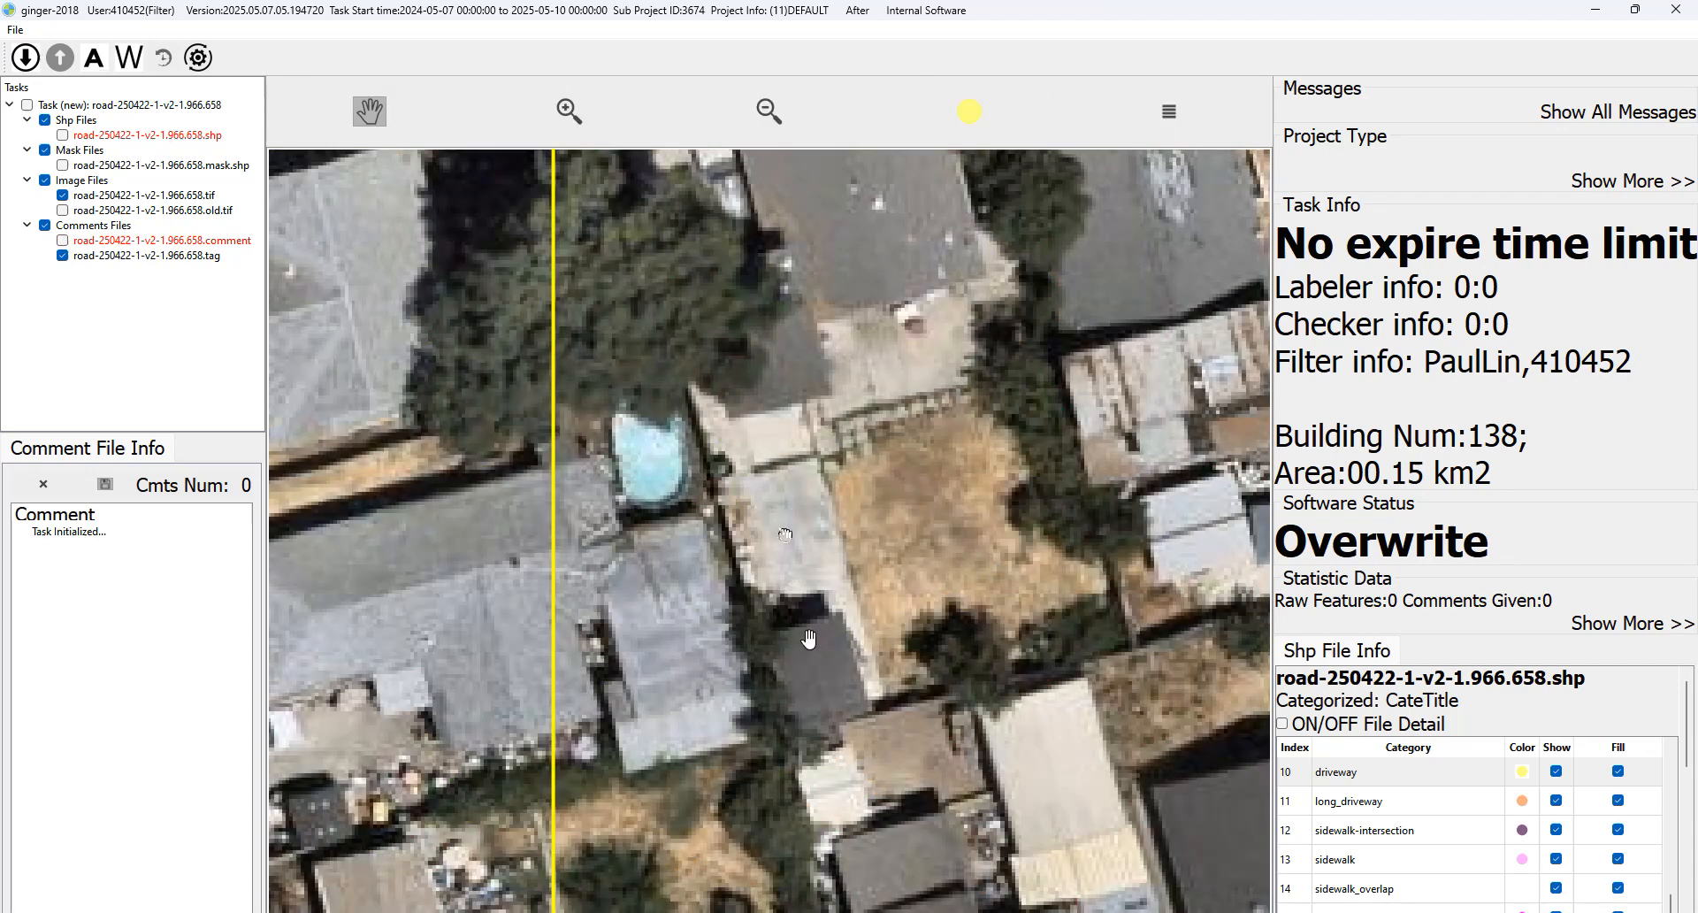
{"action": "left_click_drag", "start_coordinate": [808, 638], "coordinate": [778, 566]}
{"action": "key", "text": "space"}
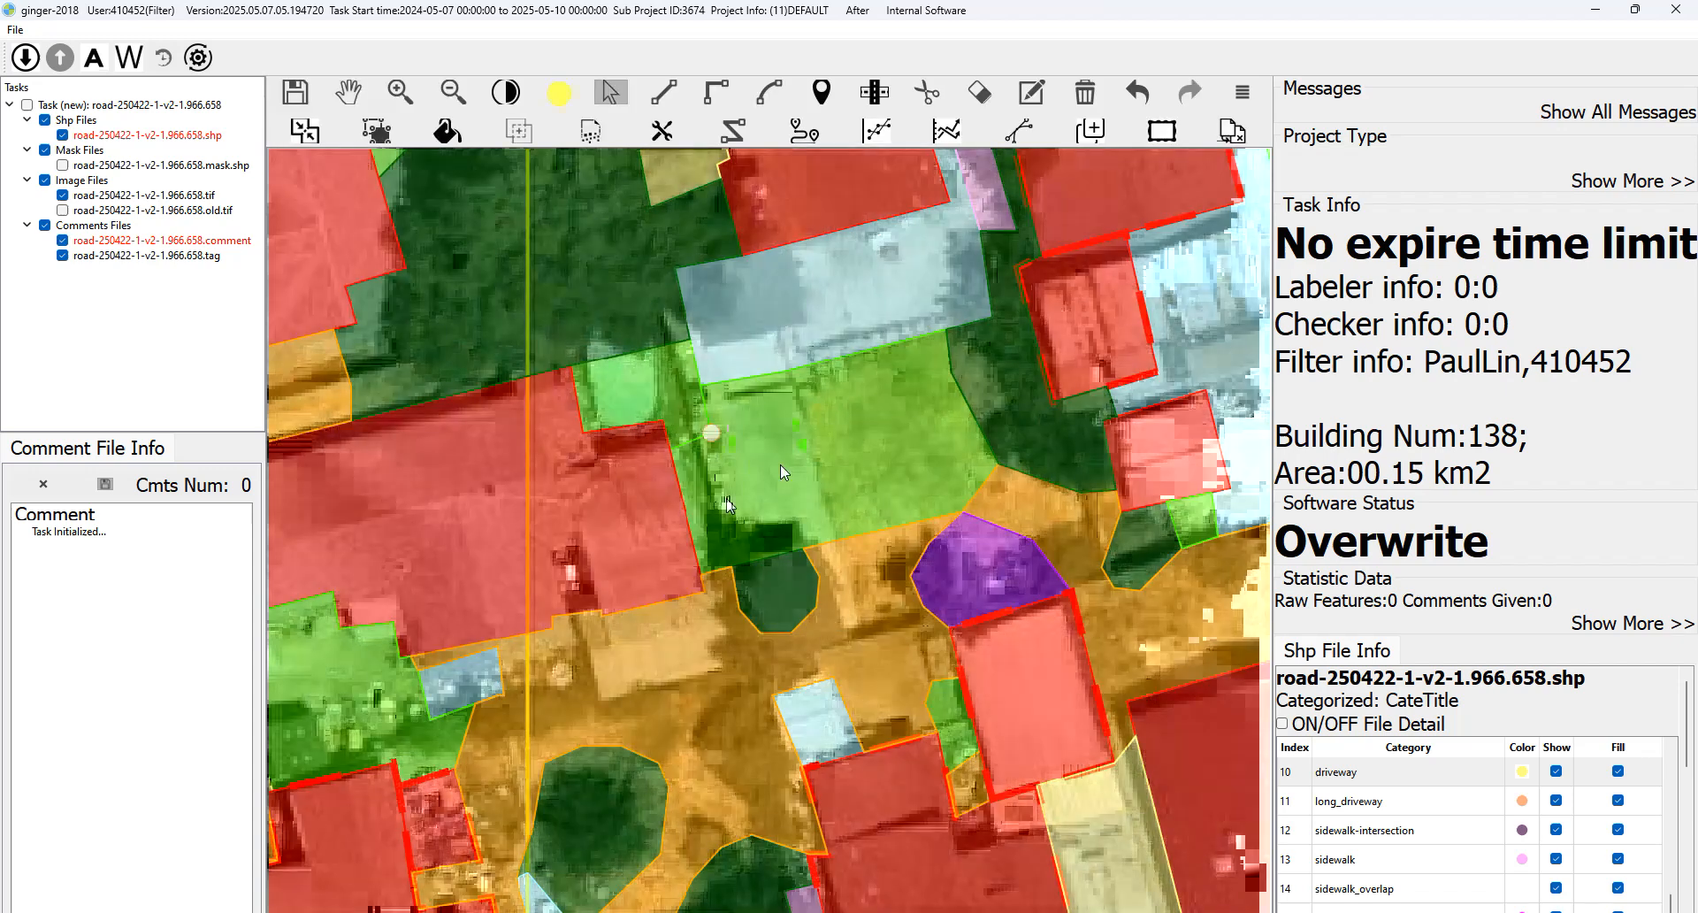
Cut the paved strip along the west side of the backyard out of the grass polygon, down past the small tree patch.
{"action": "key", "text": "c"}
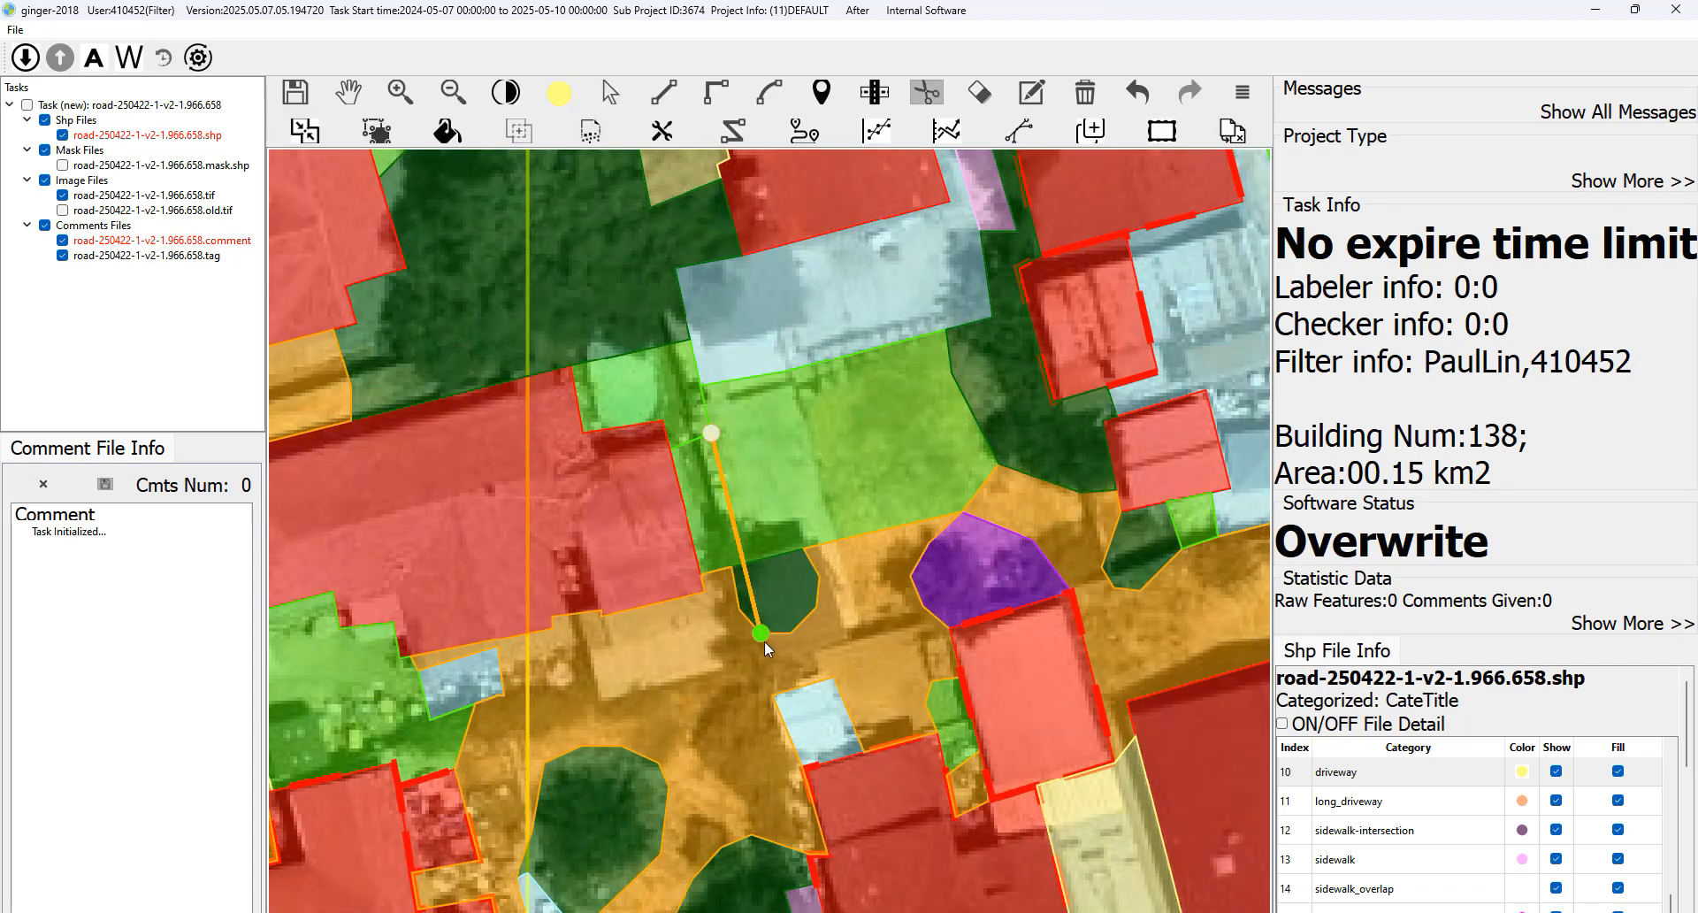
{"action": "key", "text": "space"}
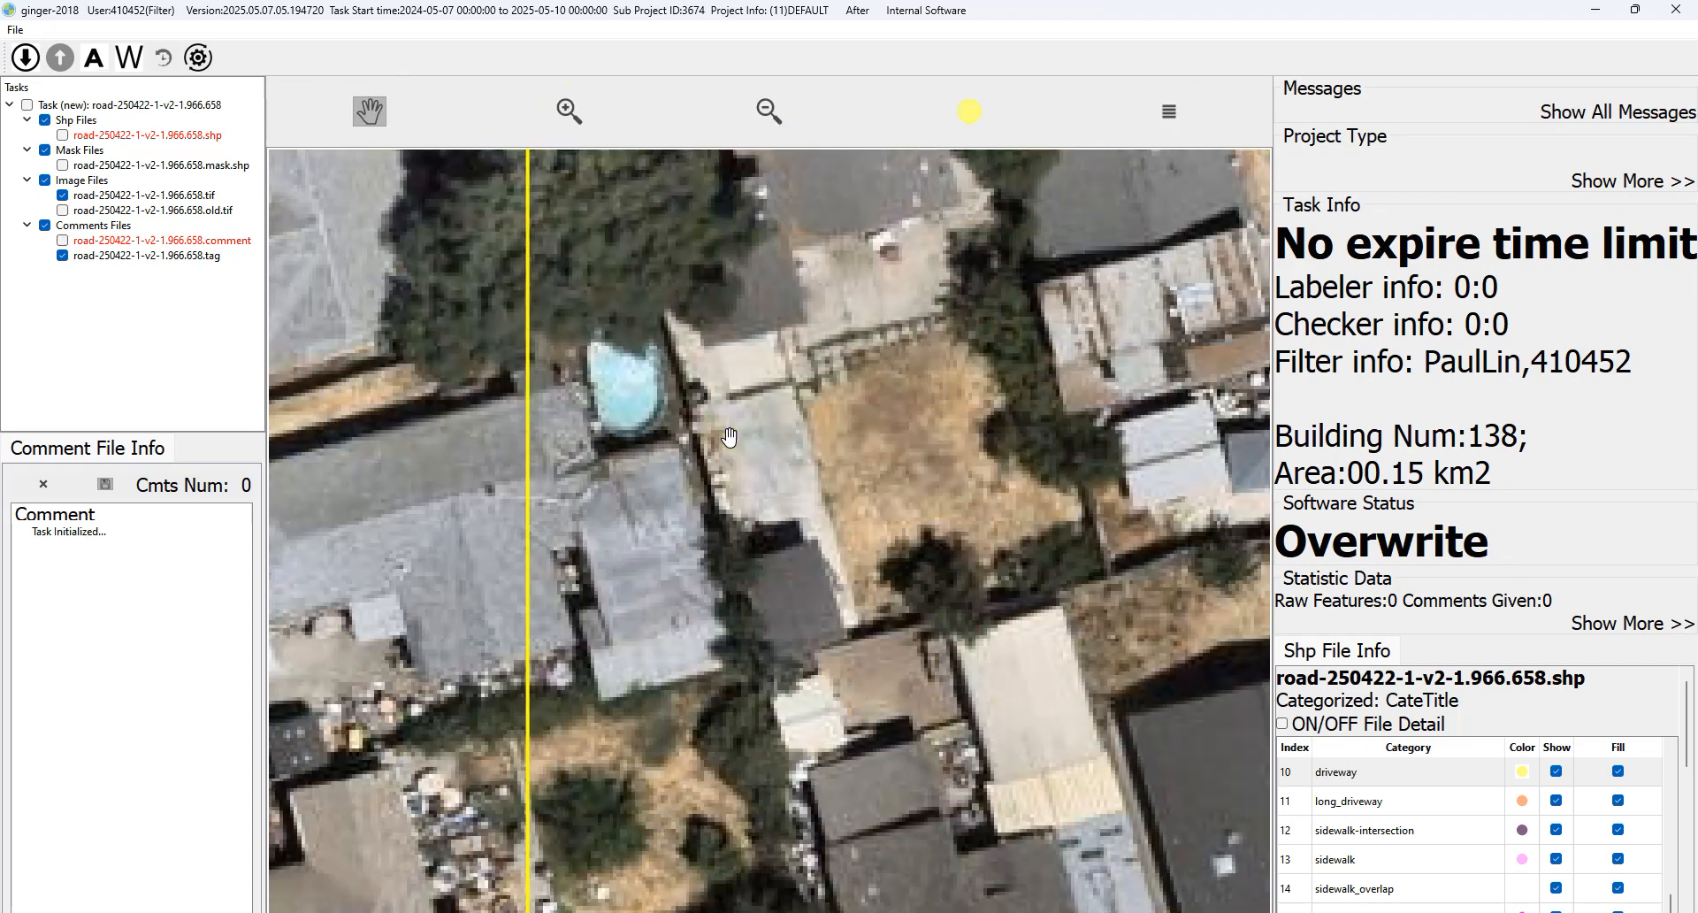
{"action": "key", "text": "space"}
{"action": "key", "text": "space"}
{"action": "key", "text": "space"}
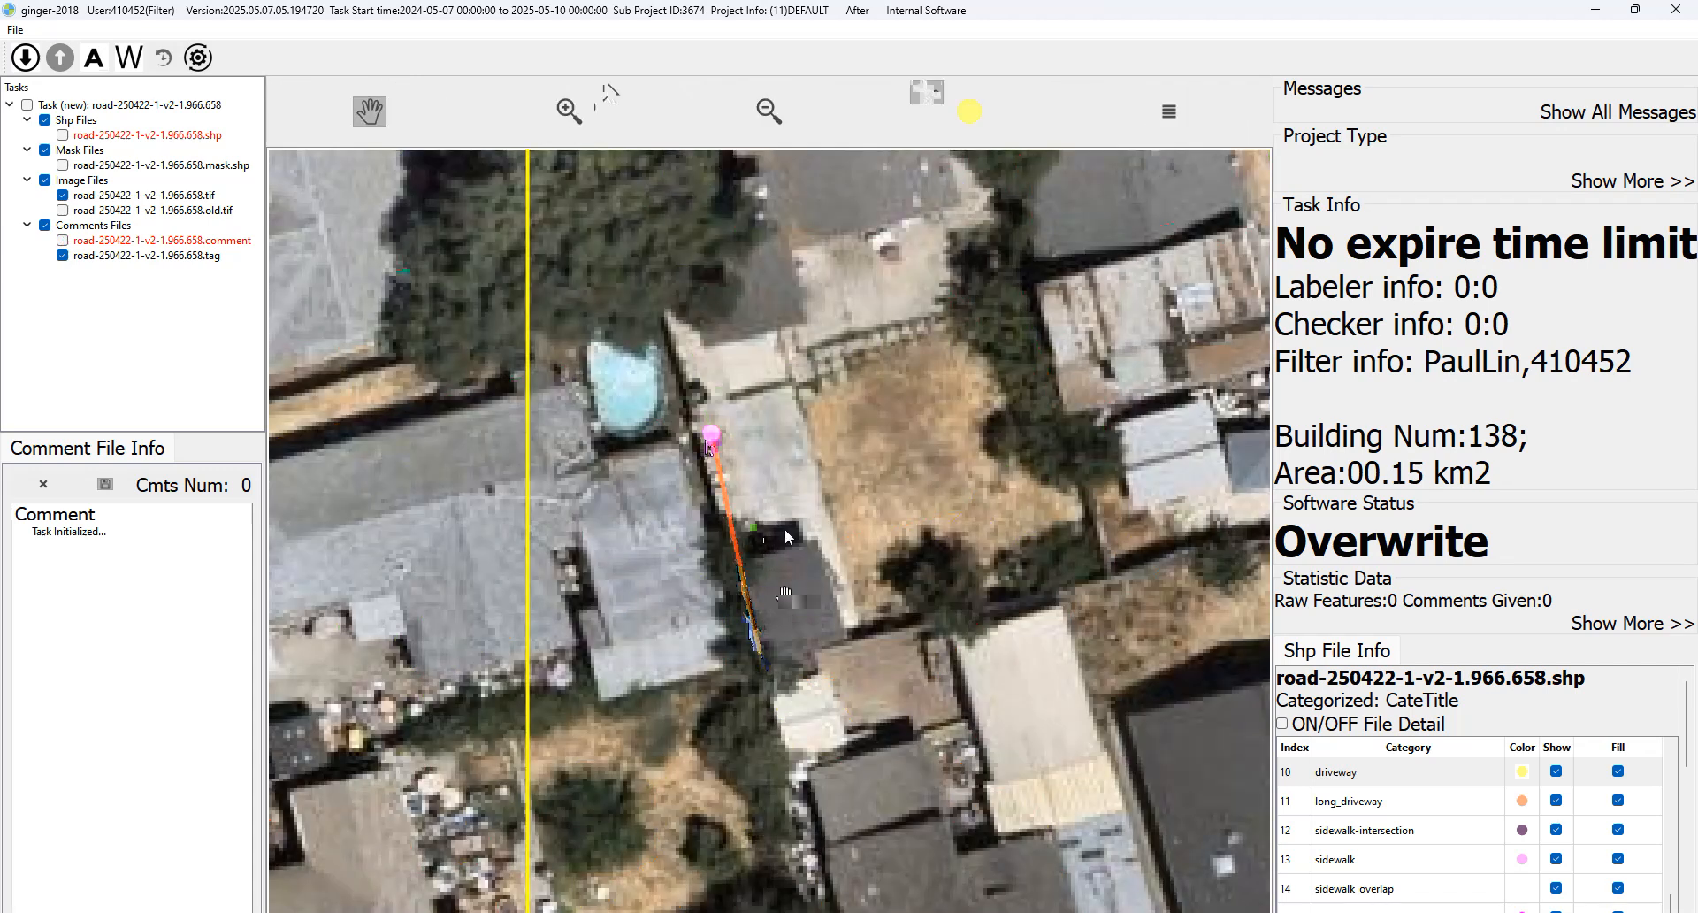
{"action": "key", "text": "space"}
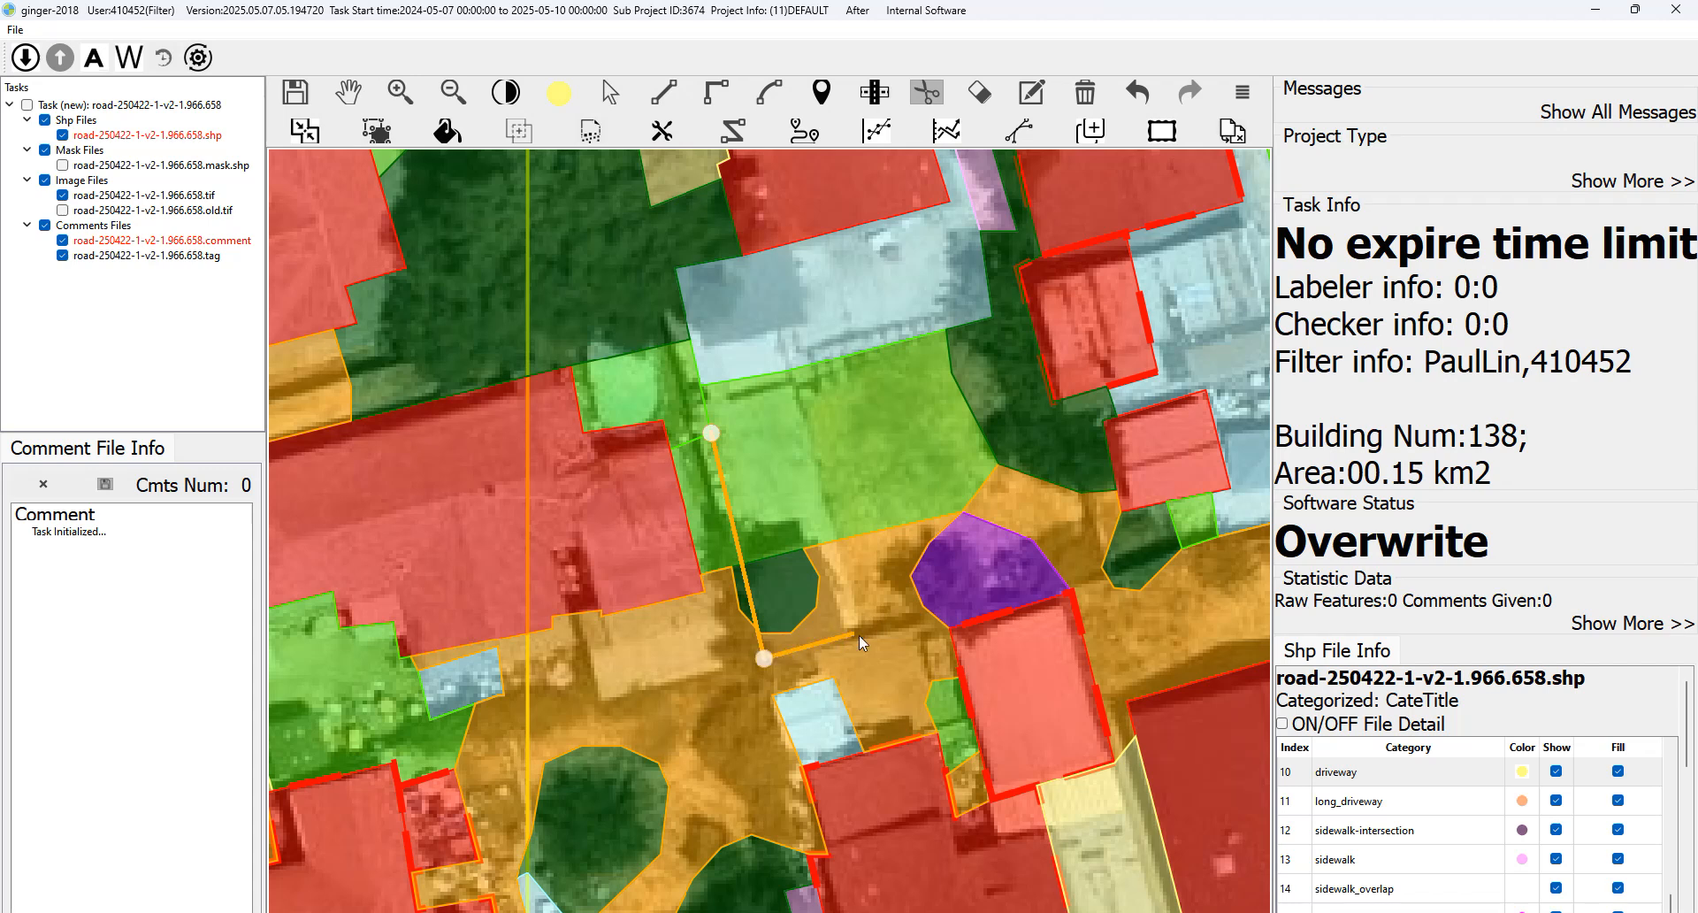
{"action": "double_click", "coordinate": [794, 371]}
Merge the cut-out backyard strip into the pavement polygon directly north of it.
{"action": "left_click", "coordinate": [750, 368]}
{"action": "left_click_drag", "start_coordinate": [750, 368], "coordinate": [801, 513]}
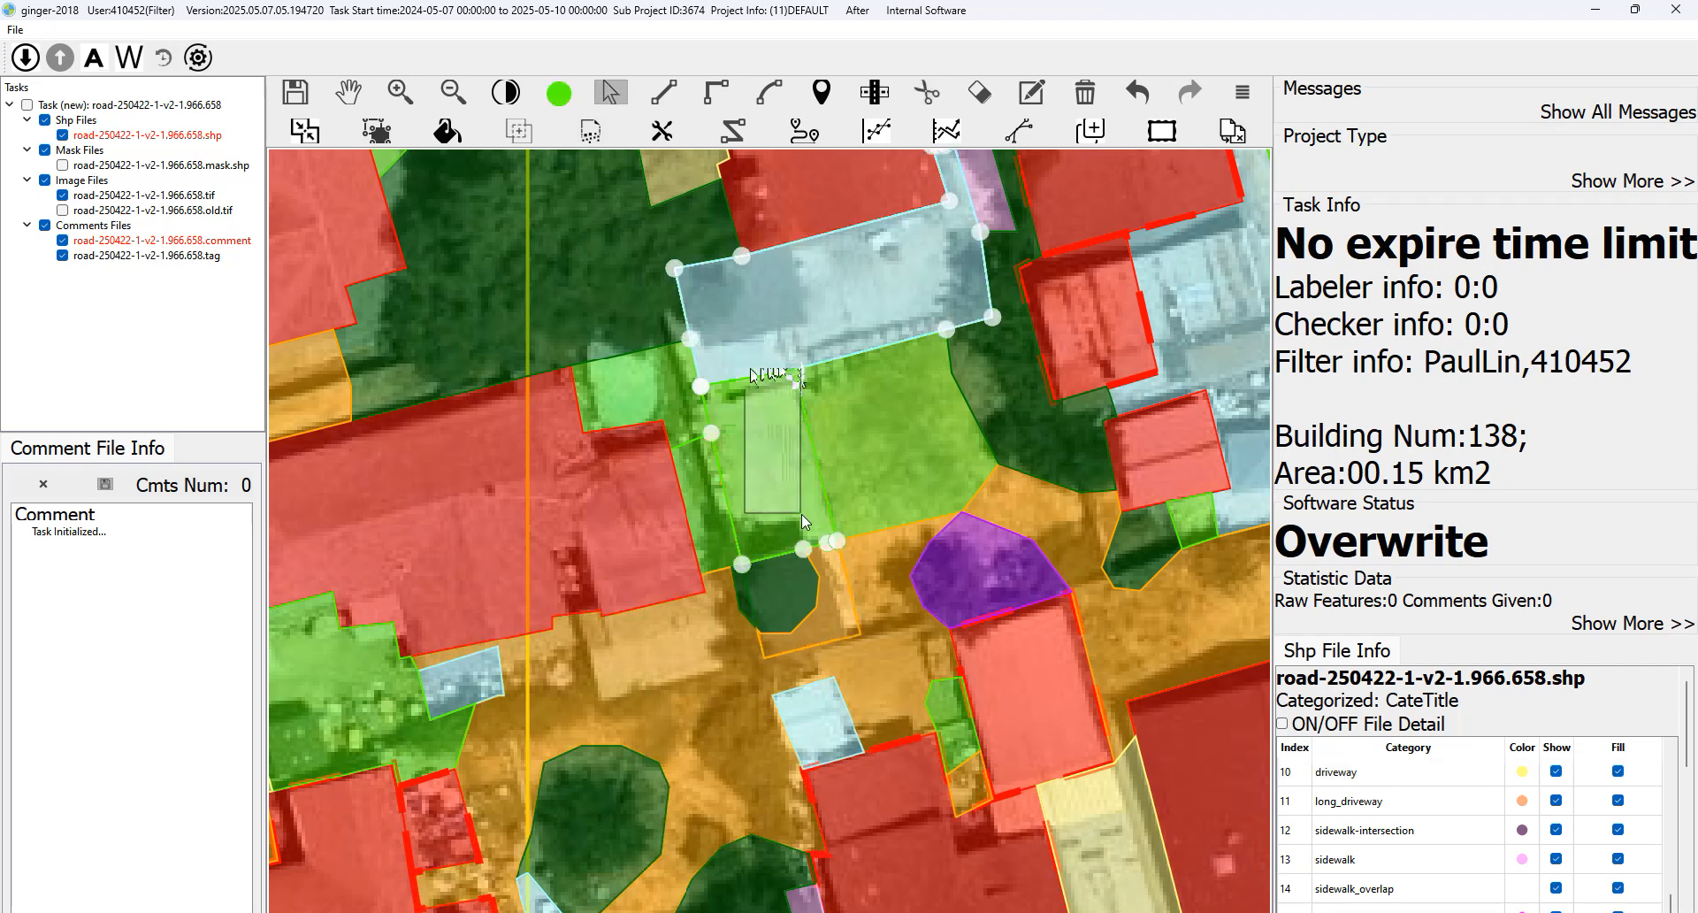
{"action": "key", "text": "m"}
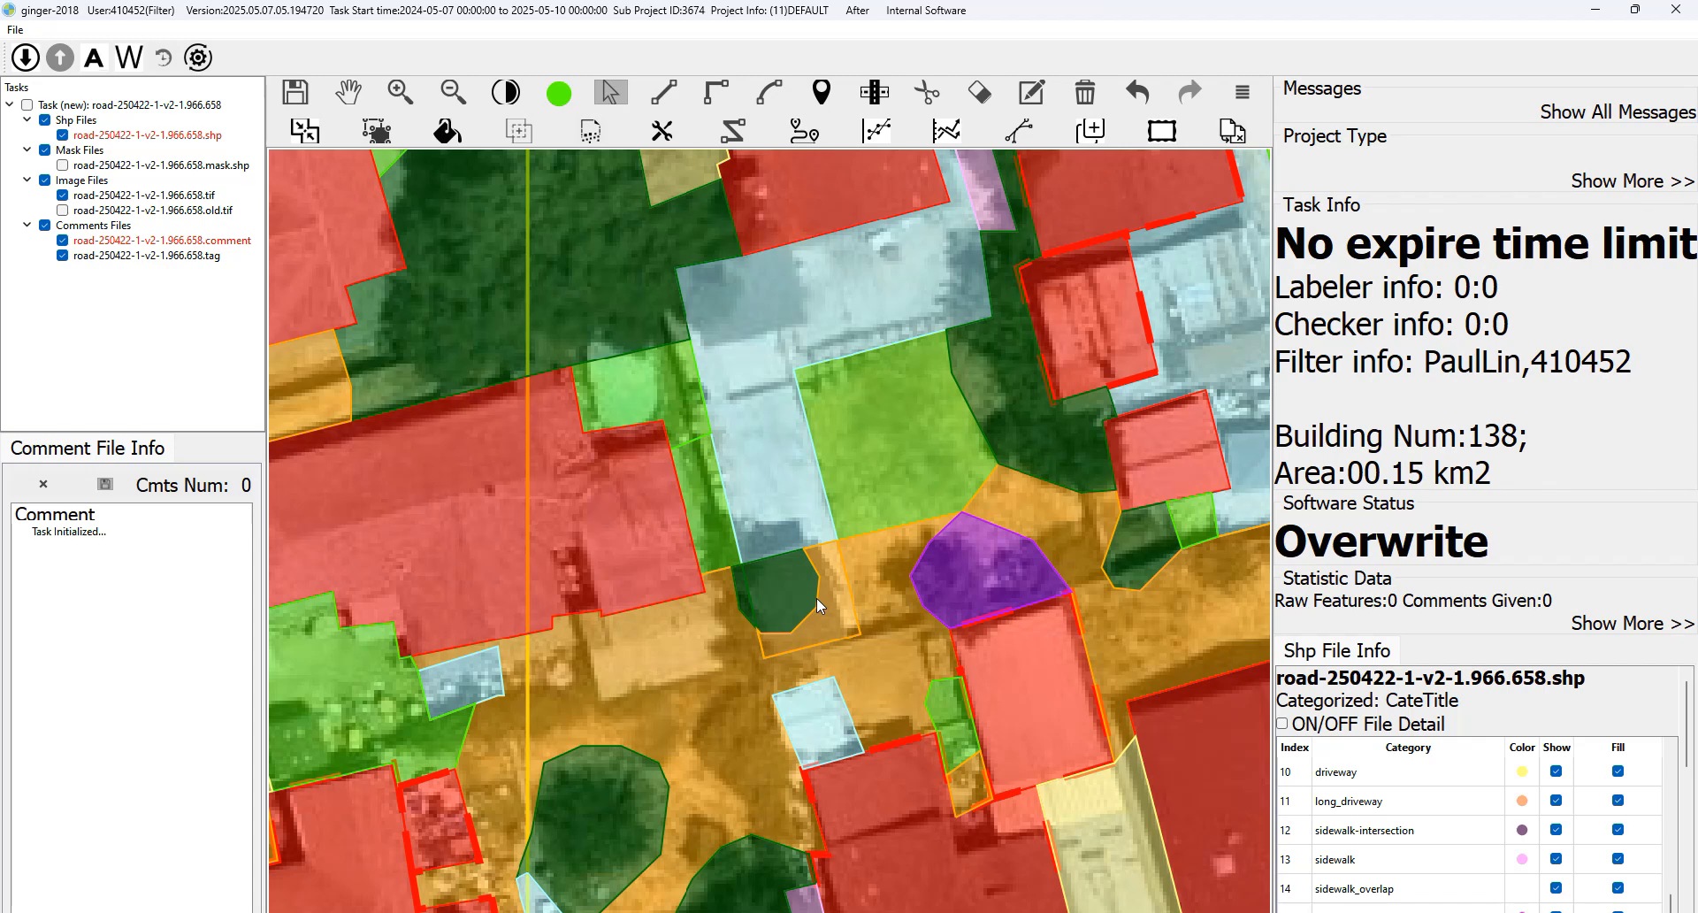
Merge the leftover forest and bareland pieces at the strip's south end into the pavement, and check the shape against the bare imagery.
{"action": "left_click_drag", "start_coordinate": [806, 580], "coordinate": [815, 508]}
{"action": "key", "text": "m"}
{"action": "key", "text": "m"}
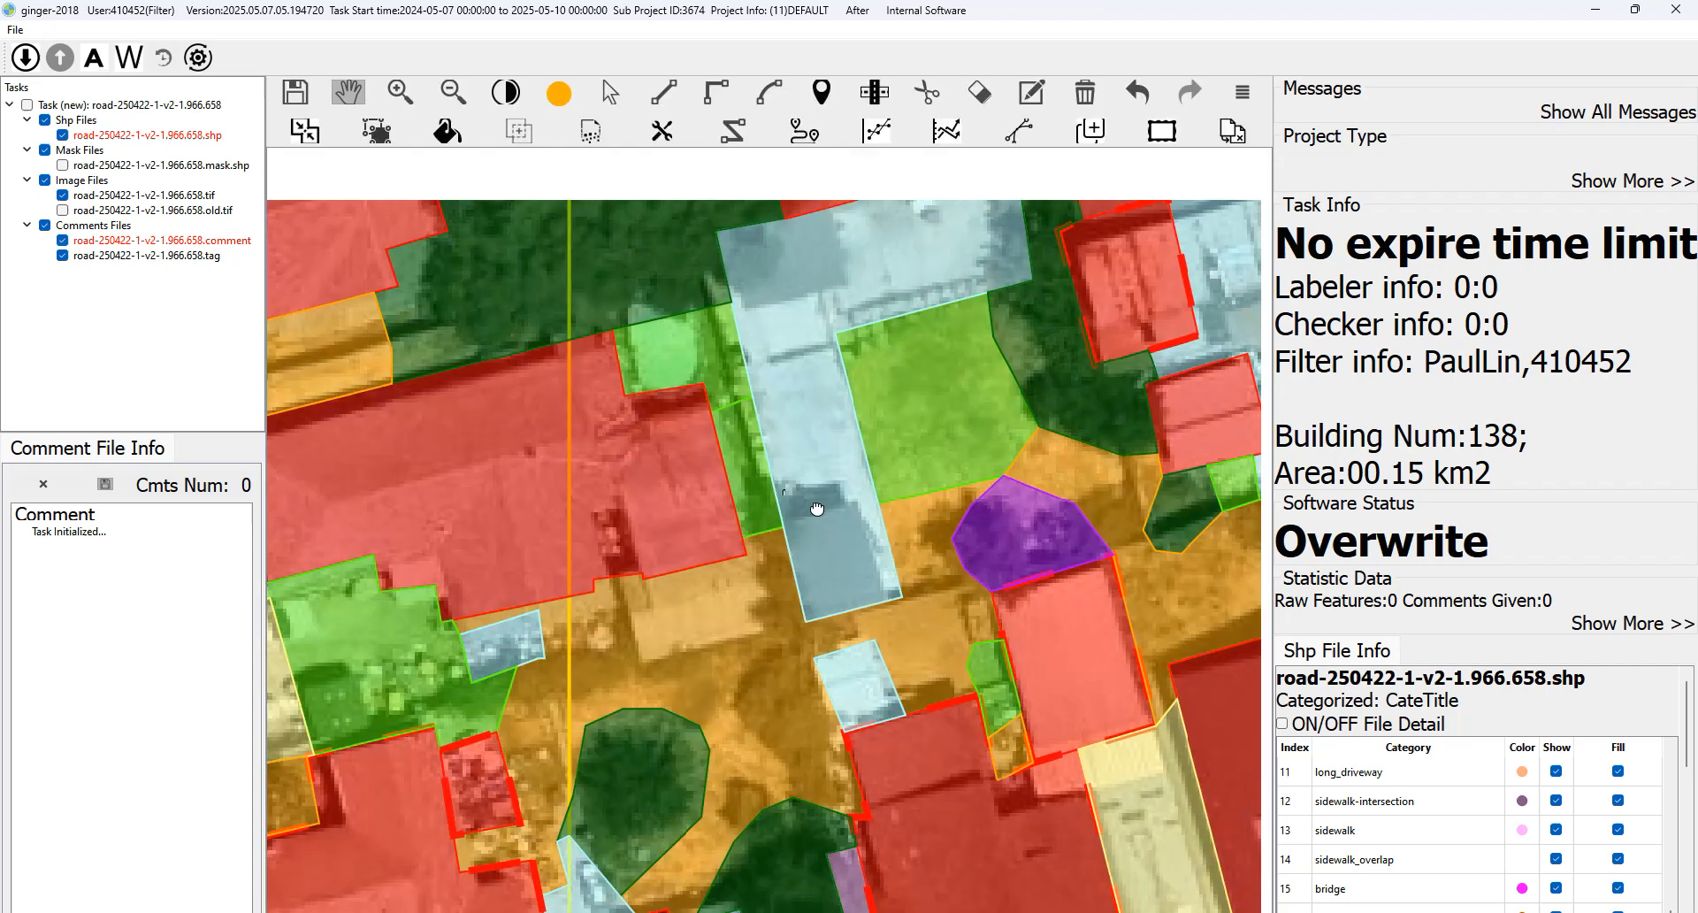
{"action": "key", "text": "space"}
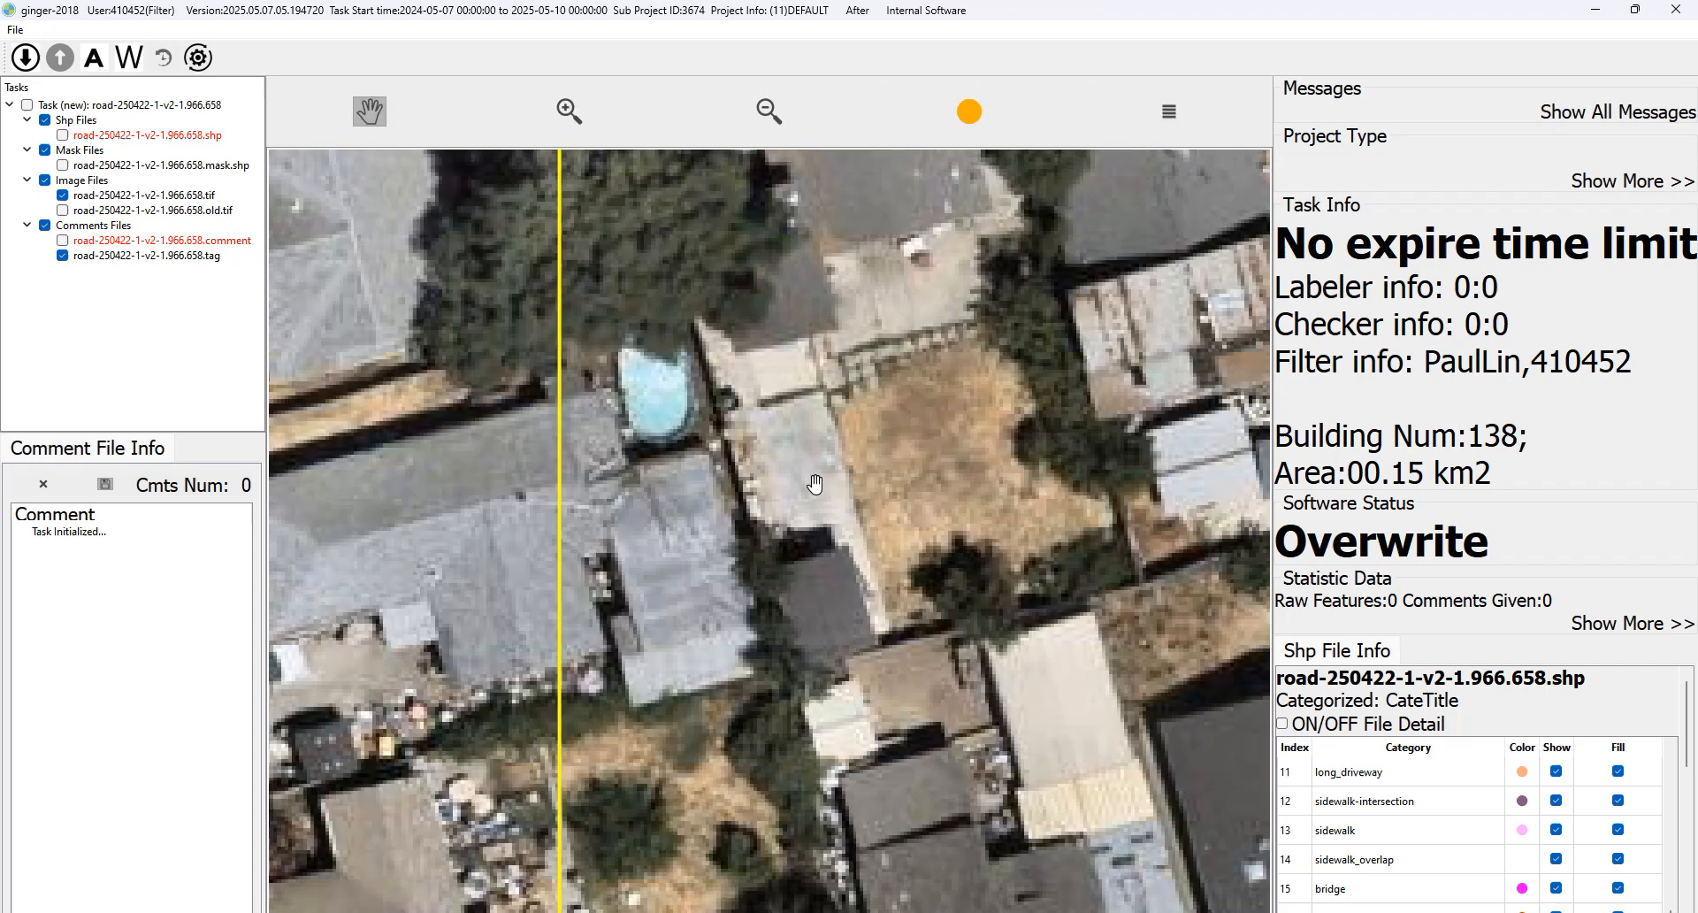
{"action": "key", "text": "space"}
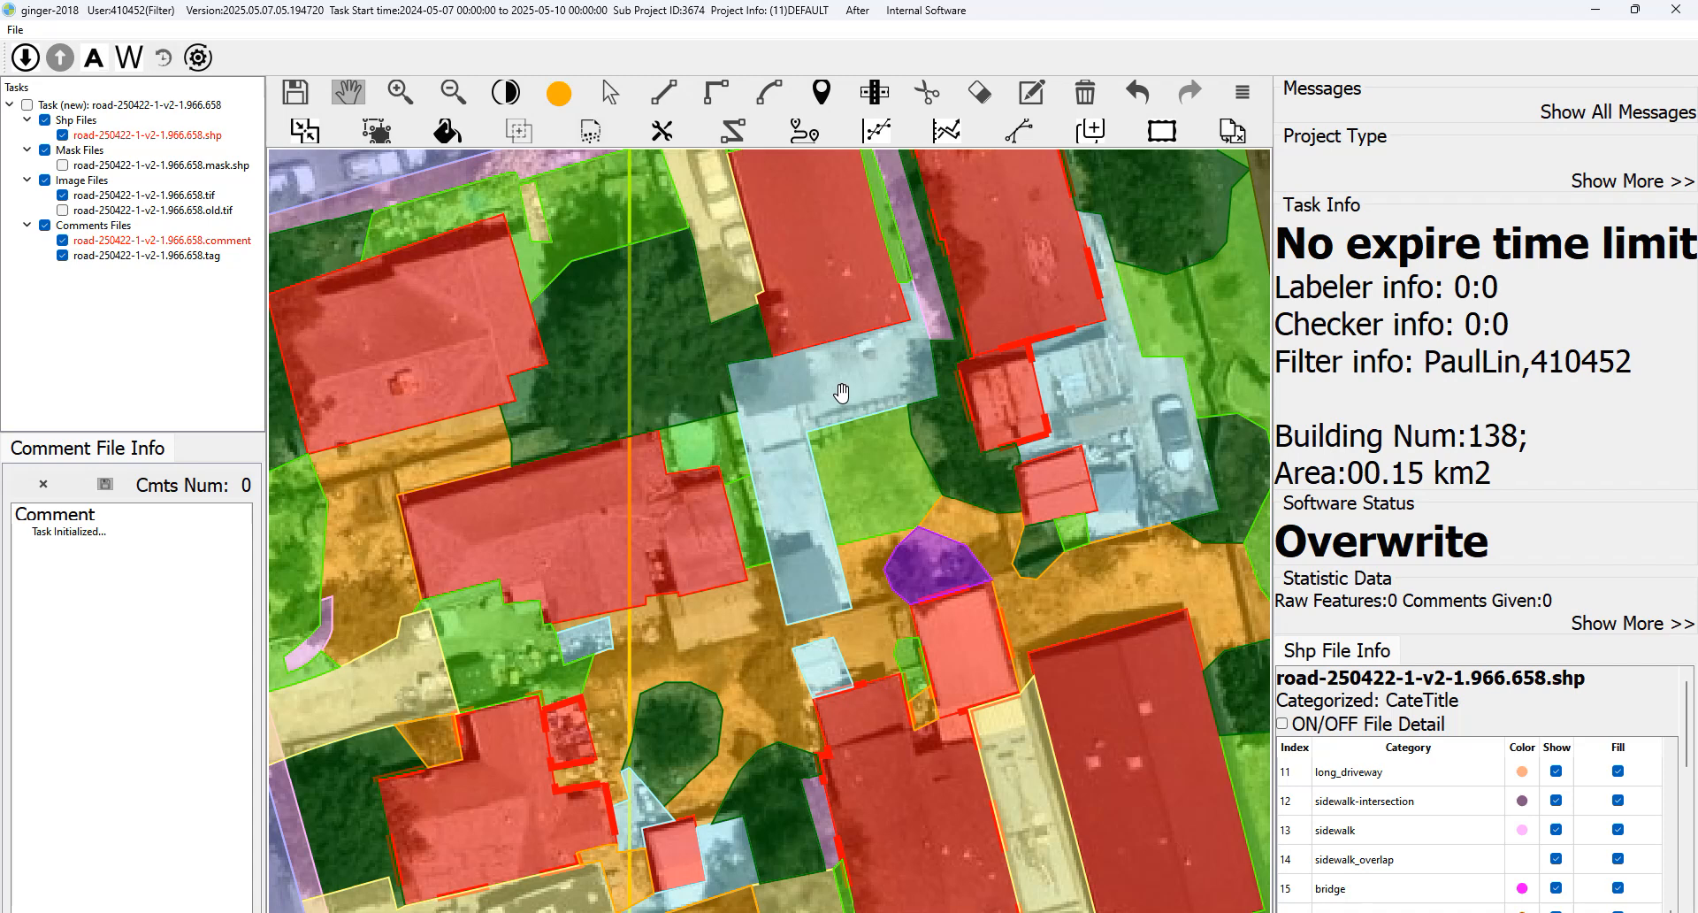
Examine the front yard of the corner house and its short footpath along the street, with and without annotations.
{"action": "left_click_drag", "start_coordinate": [841, 392], "coordinate": [863, 464]}
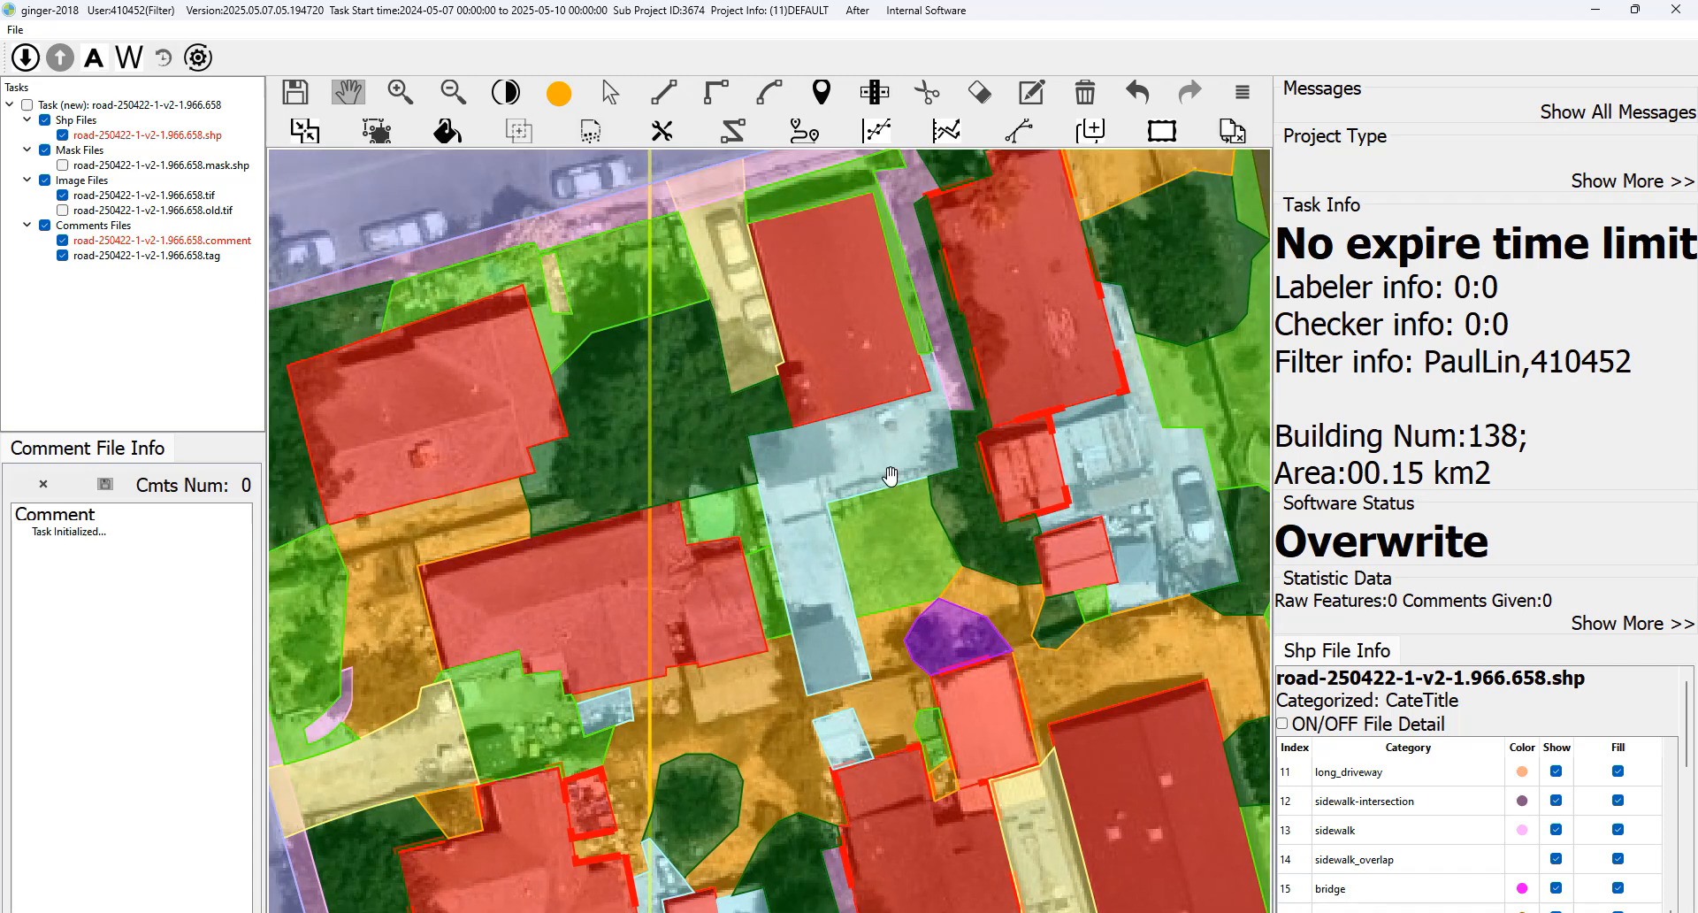
{"action": "left_click_drag", "start_coordinate": [890, 476], "coordinate": [897, 491]}
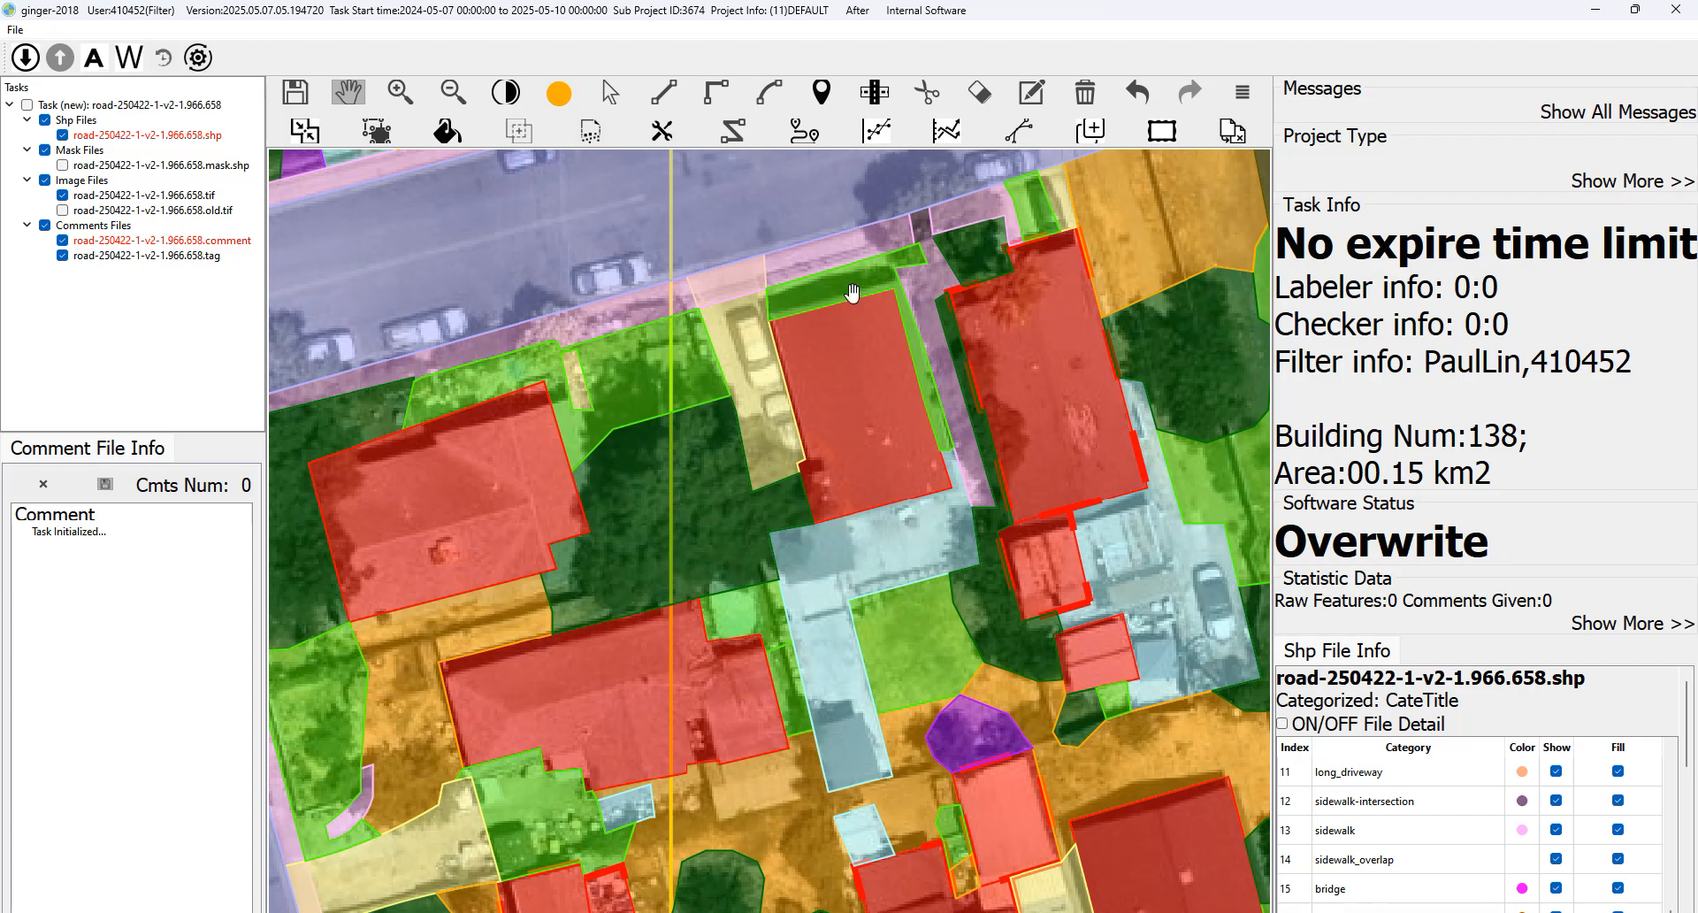
{"action": "left_click_drag", "start_coordinate": [837, 294], "coordinate": [1115, 222]}
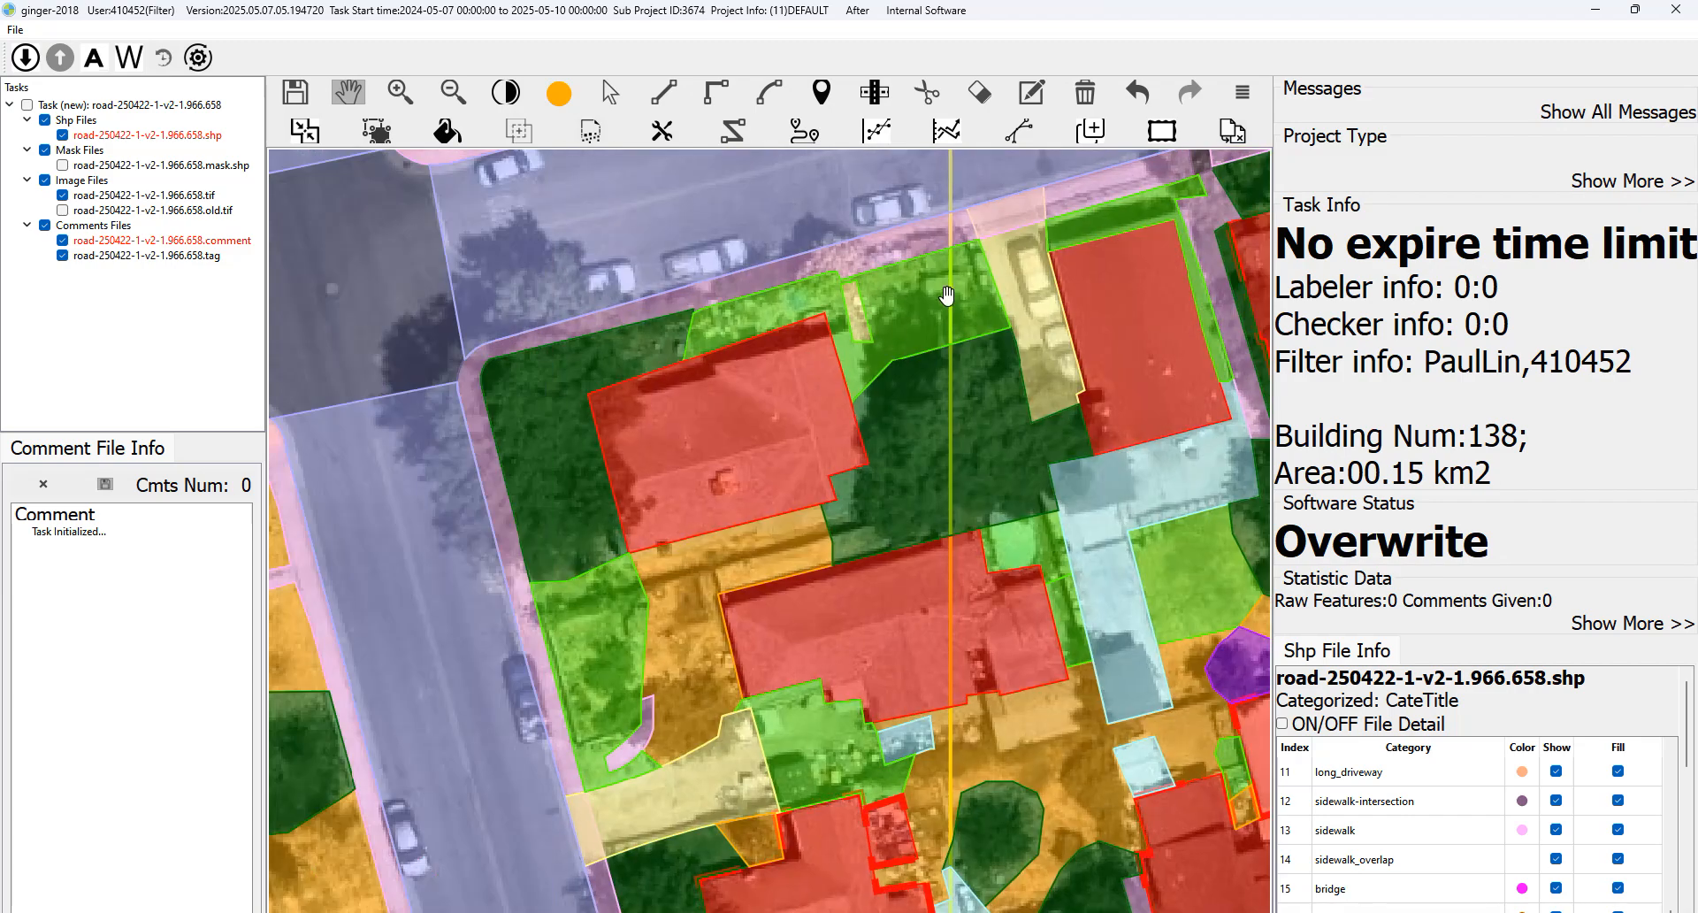
{"action": "key", "text": "space"}
{"action": "left_click_drag", "start_coordinate": [889, 325], "coordinate": [838, 424]}
{"action": "scroll", "coordinate": [825, 415], "scroll_direction": "up", "scroll_amount": 2}
{"action": "key", "text": "space"}
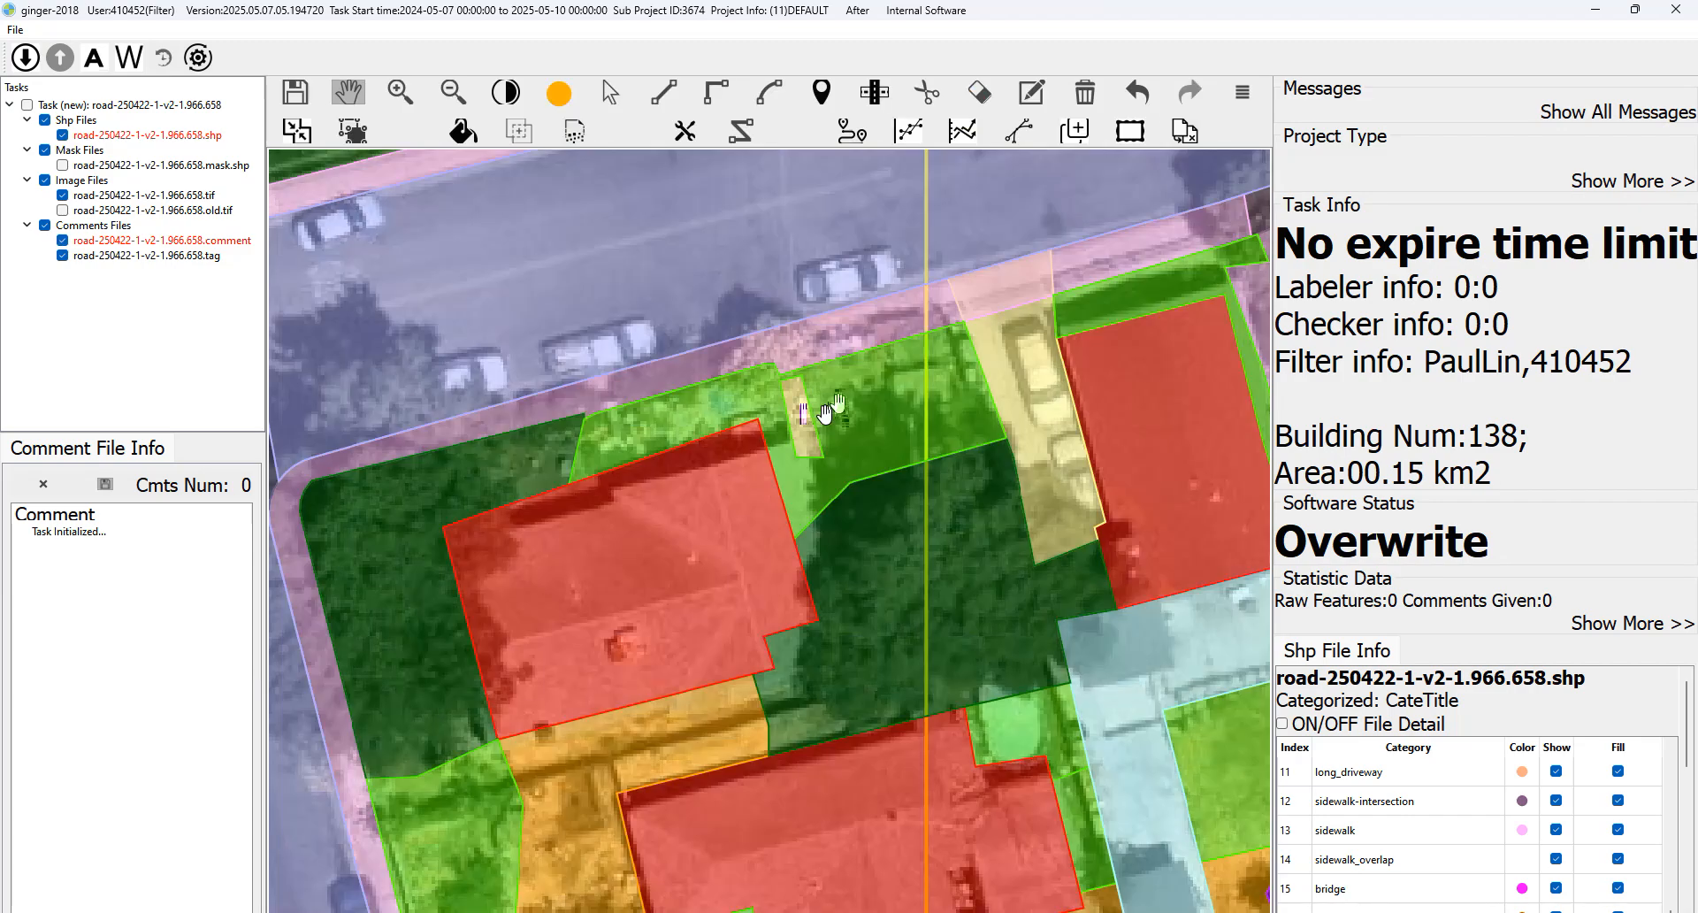
{"action": "key", "text": "space"}
{"action": "scroll", "coordinate": [826, 415], "scroll_direction": "up", "scroll_amount": 1}
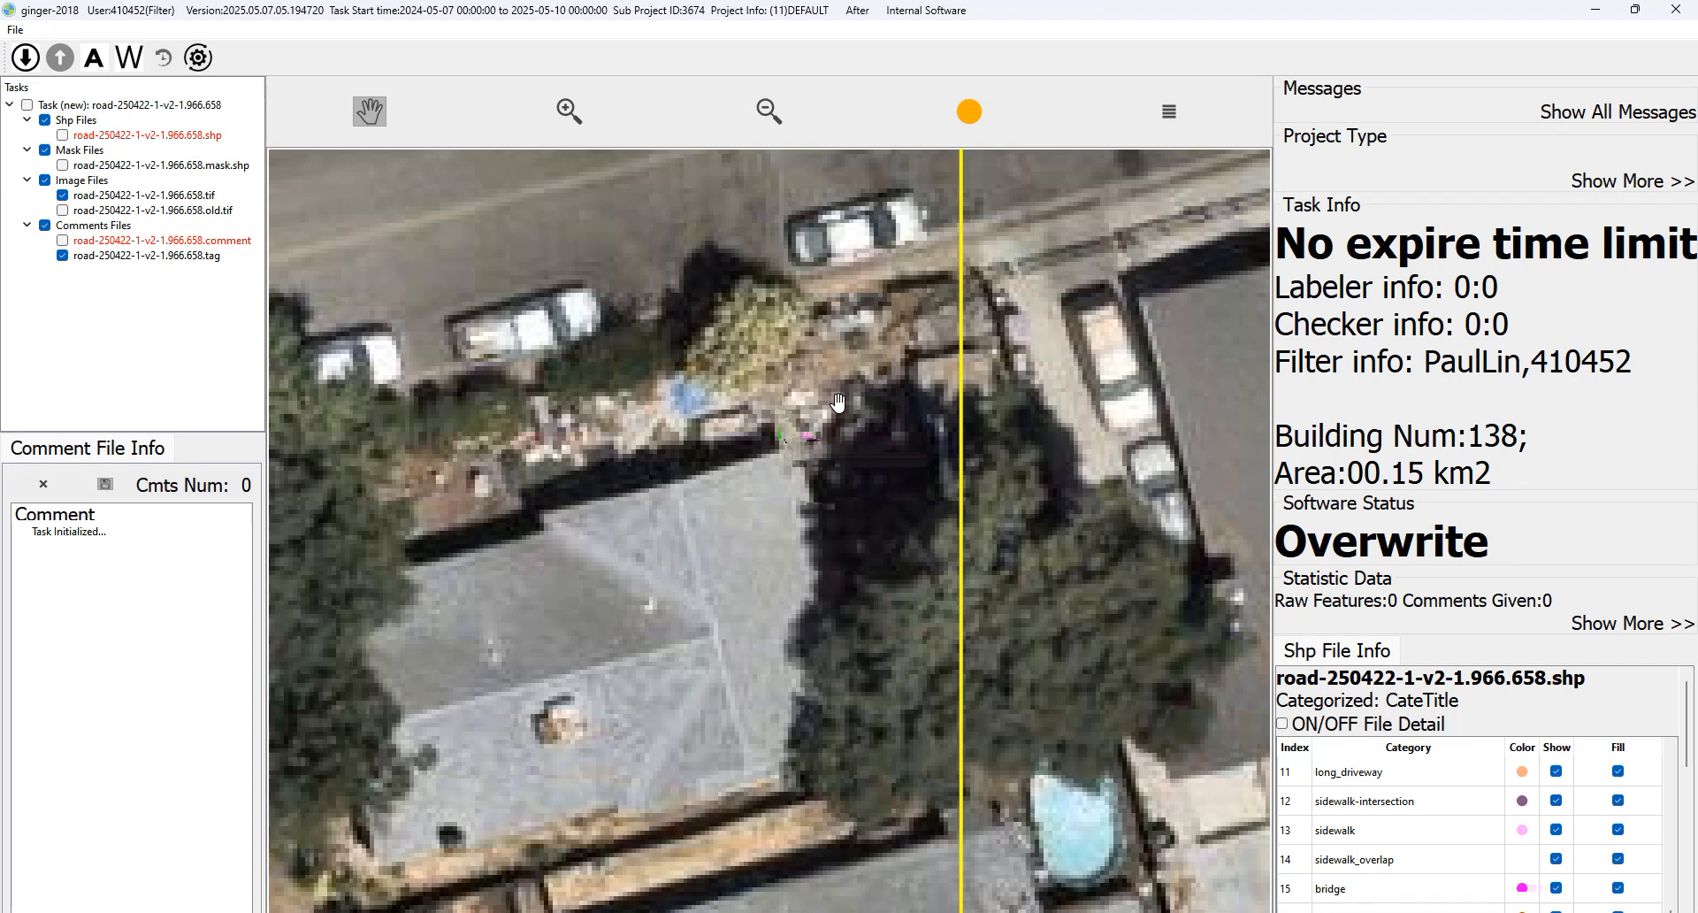
{"action": "key", "text": "space"}
{"action": "scroll", "coordinate": [839, 402], "scroll_direction": "down", "scroll_amount": 1}
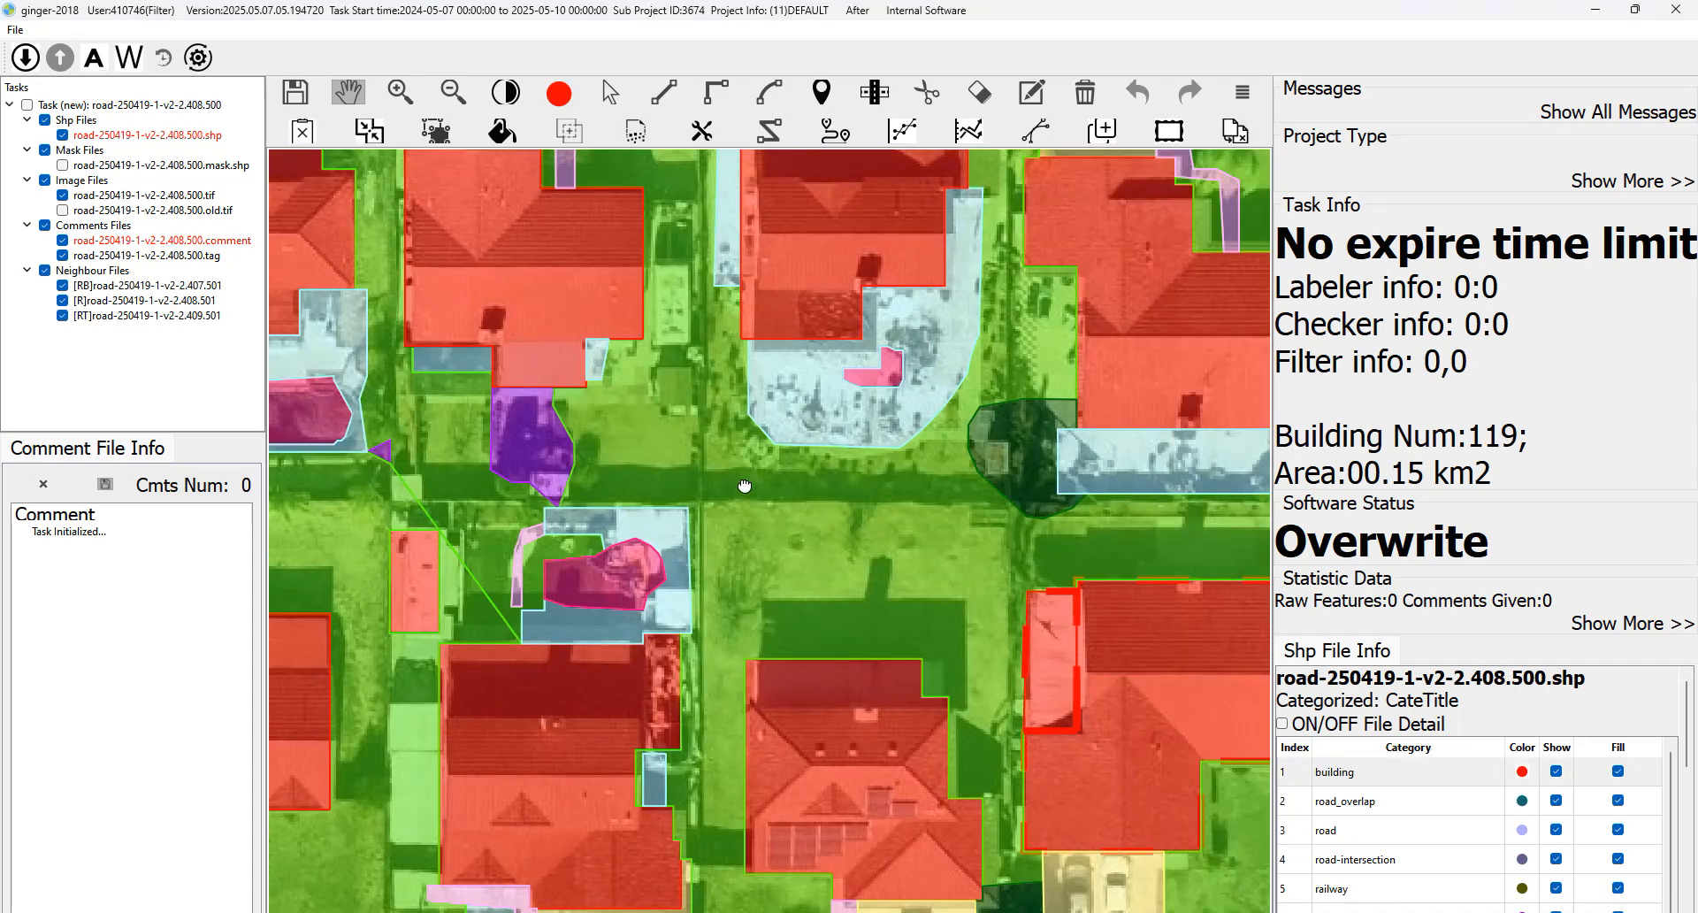
Compare the backyard swimming pool, pavement, shrub and grass annotations in task road-250419-1-v2-2.408.500 with the bare imagery.
{"action": "left_click_drag", "start_coordinate": [823, 476], "coordinate": [968, 477]}
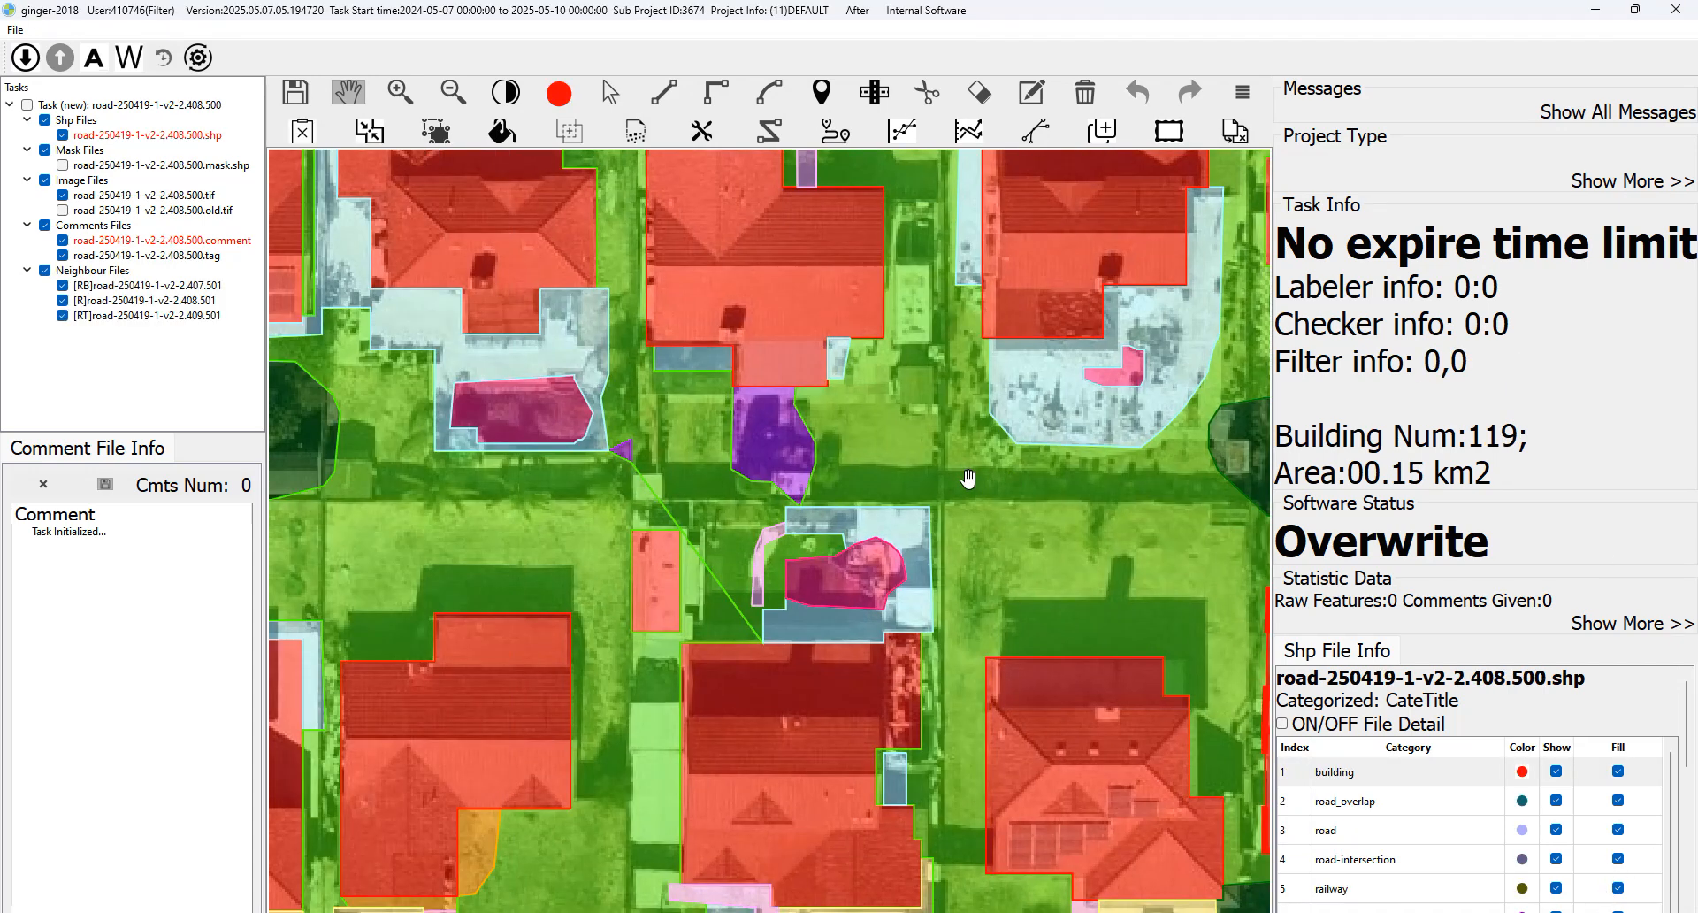
{"action": "key", "text": "space"}
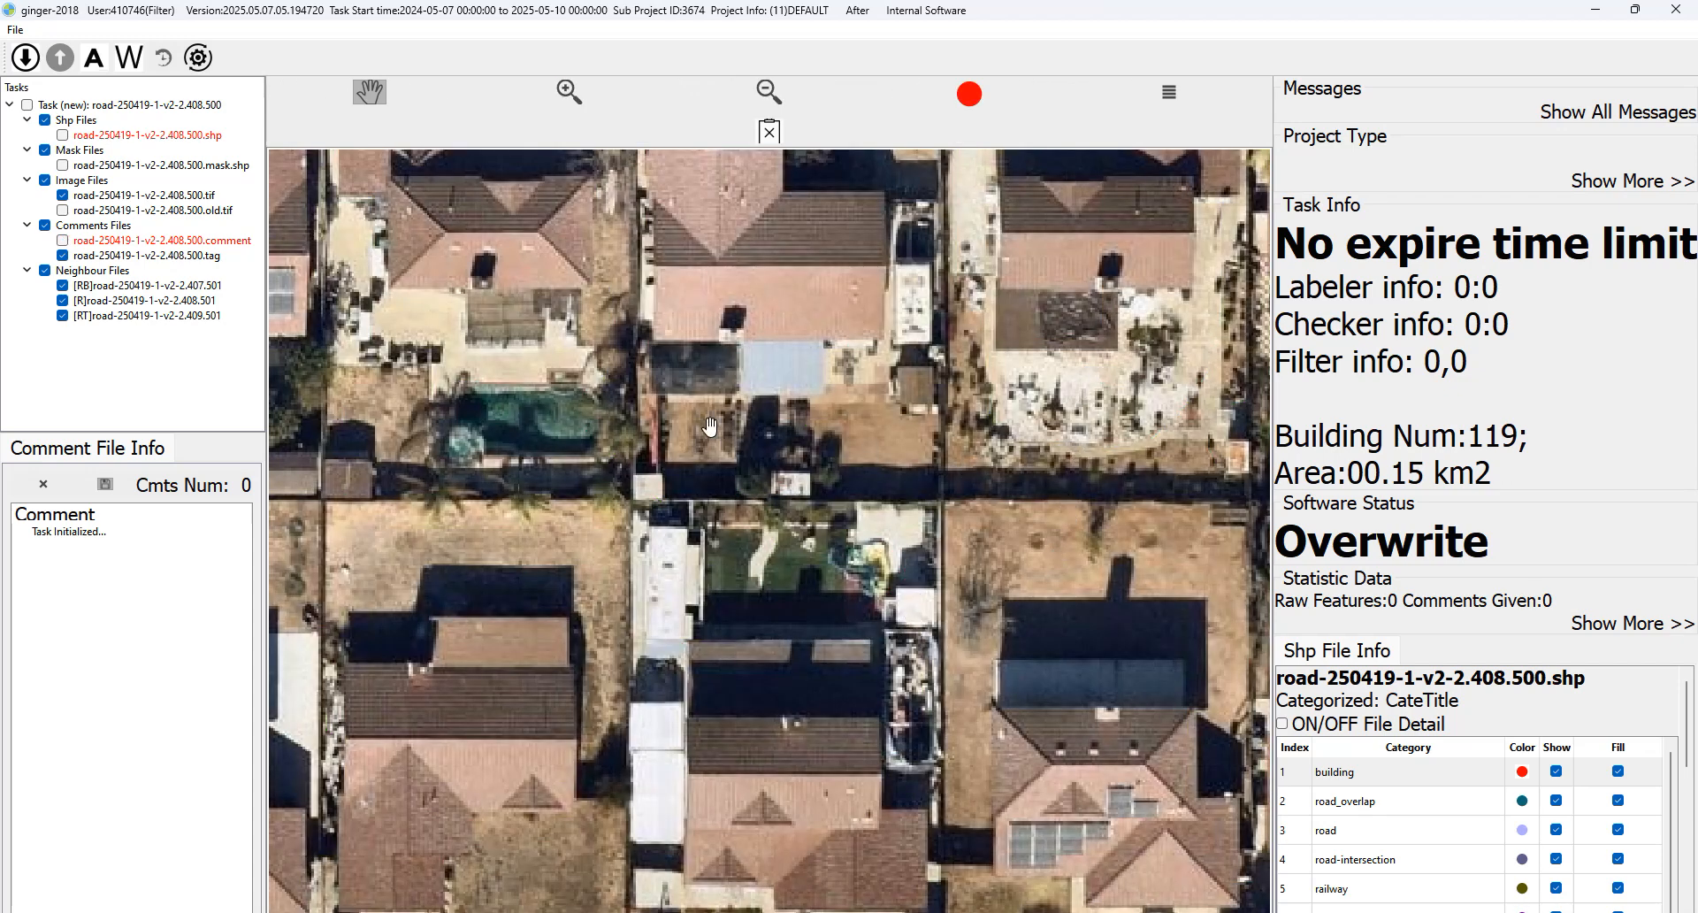
{"action": "key", "text": "space"}
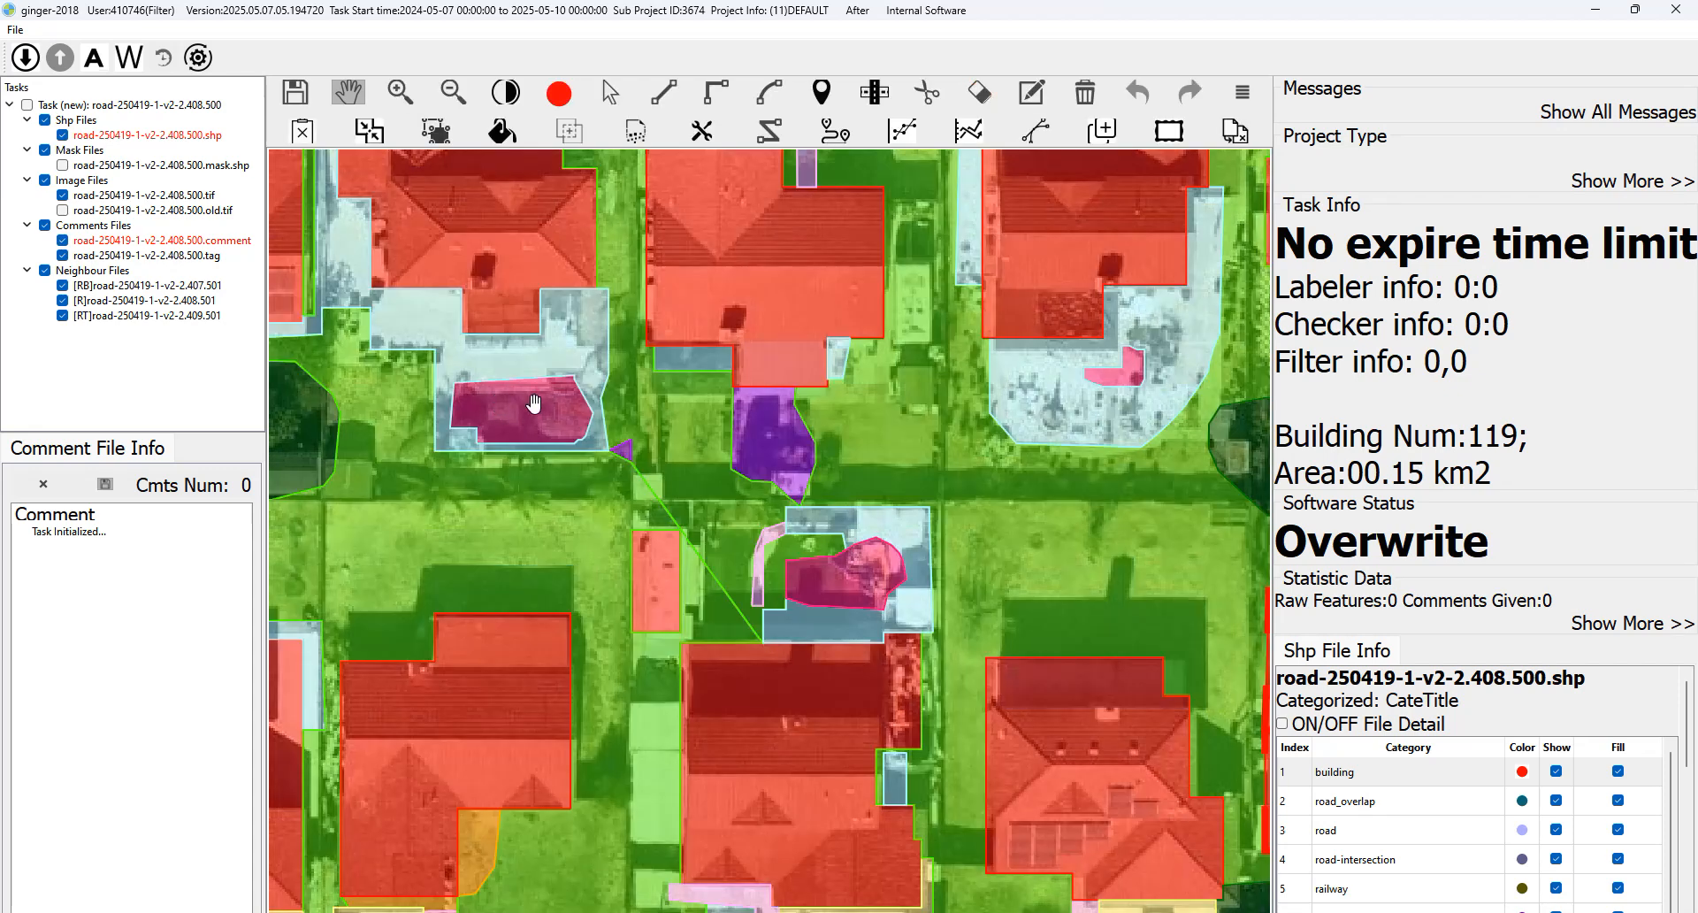
{"action": "key", "text": "space"}
{"action": "key", "text": "space"}
{"action": "key", "text": "space"}
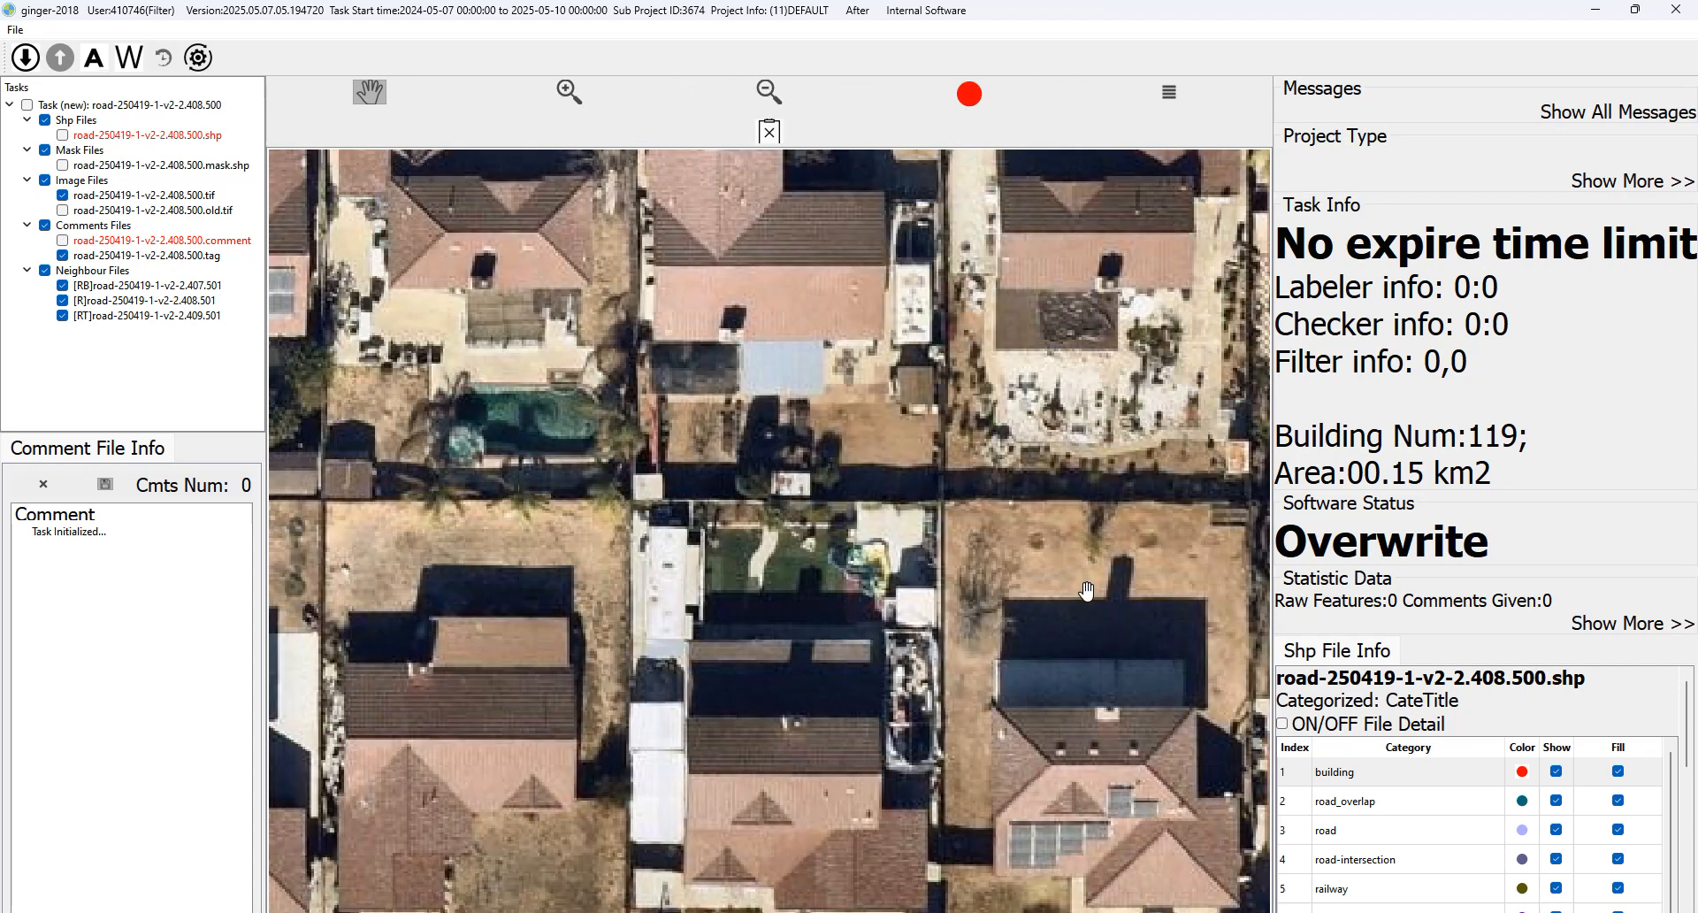
Check the swimming-pool polygons over the artificial-turf play yard and the white gravel backyard against the bare imagery.
{"action": "left_click_drag", "start_coordinate": [922, 570], "coordinate": [840, 570]}
{"action": "key", "text": "space"}
{"action": "scroll", "coordinate": [831, 570], "scroll_direction": "up", "scroll_amount": 1}
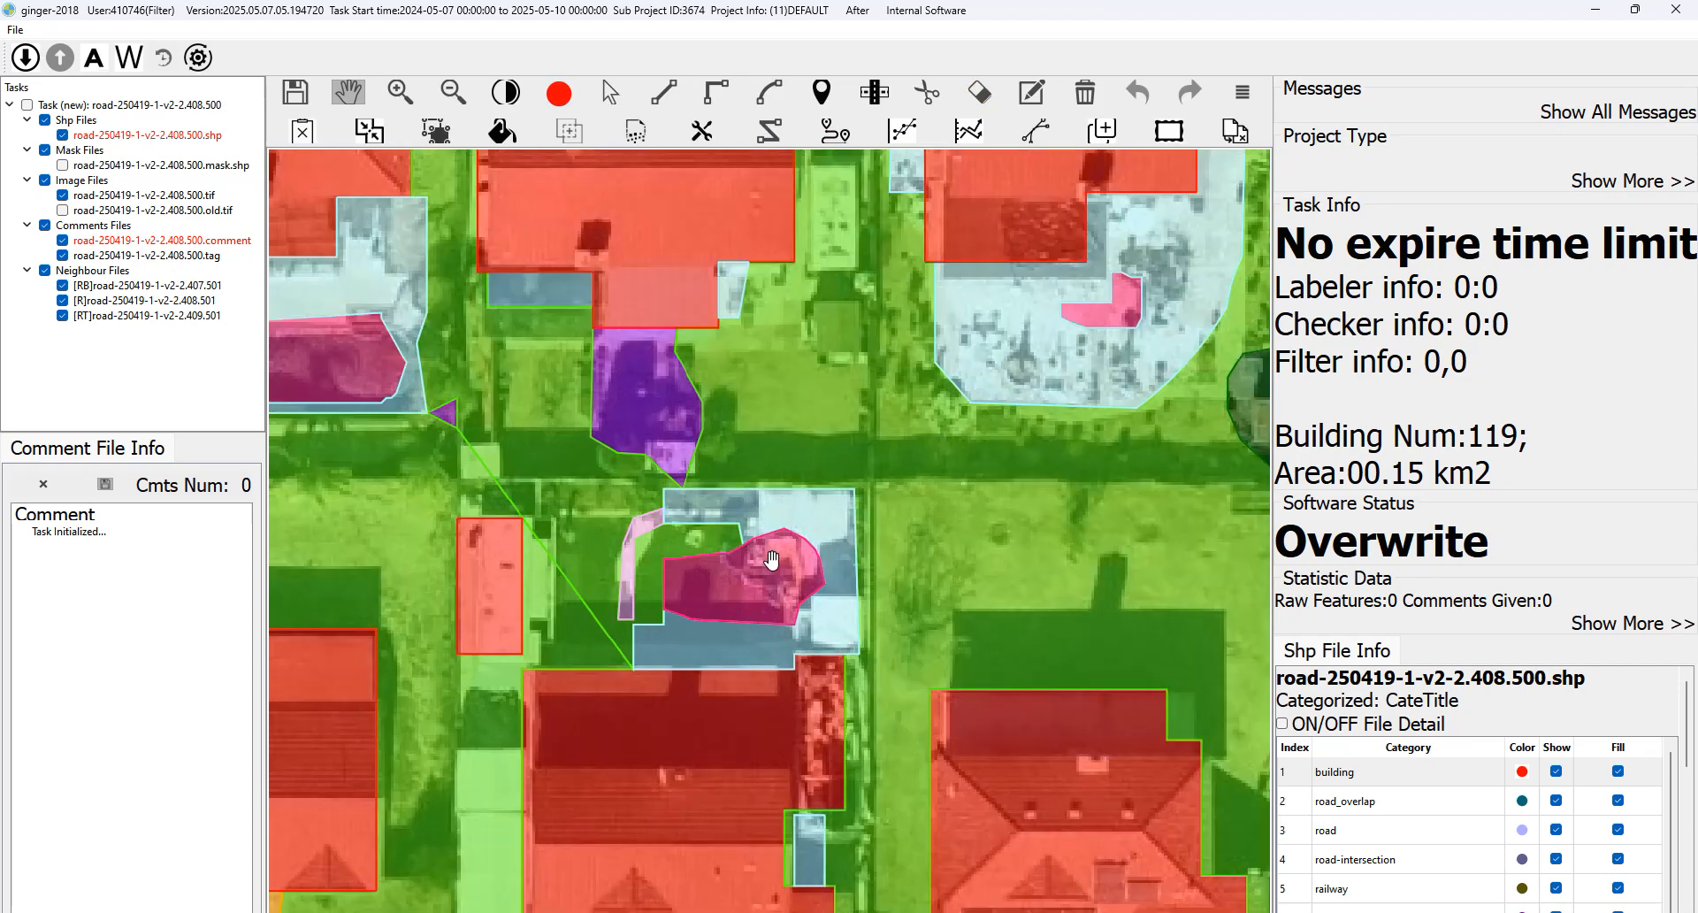
{"action": "key", "text": "space"}
{"action": "key", "text": "space"}
{"action": "key", "text": "space"}
{"action": "left_click_drag", "start_coordinate": [1068, 353], "coordinate": [1033, 469]}
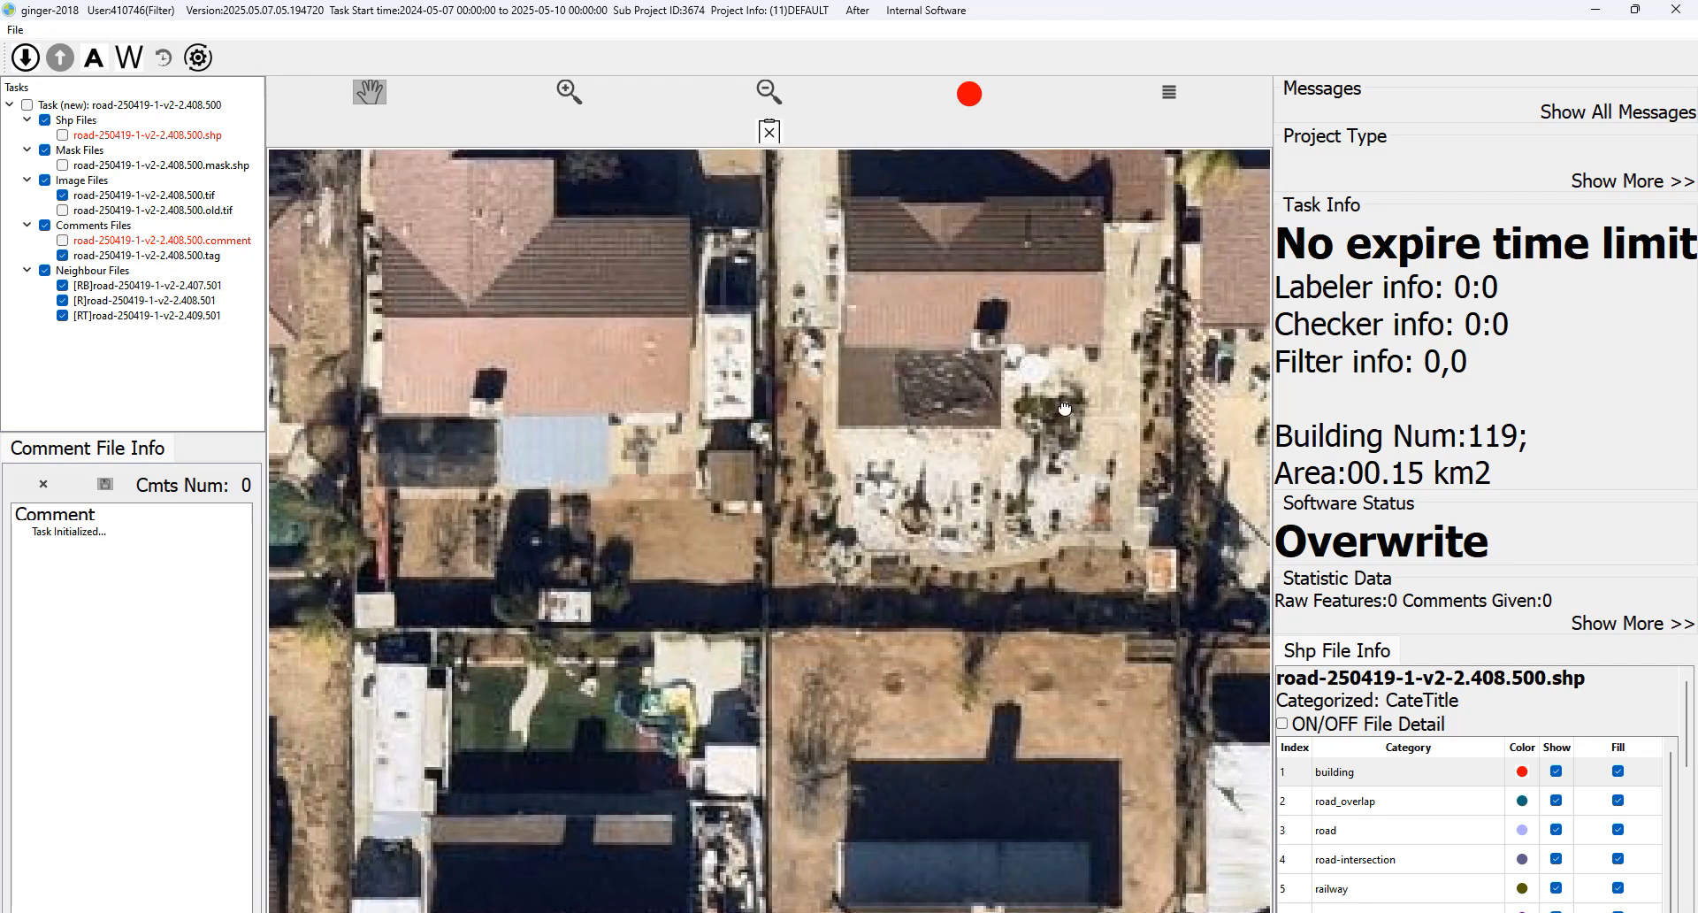
{"action": "key", "text": "space"}
{"action": "key", "text": "space"}
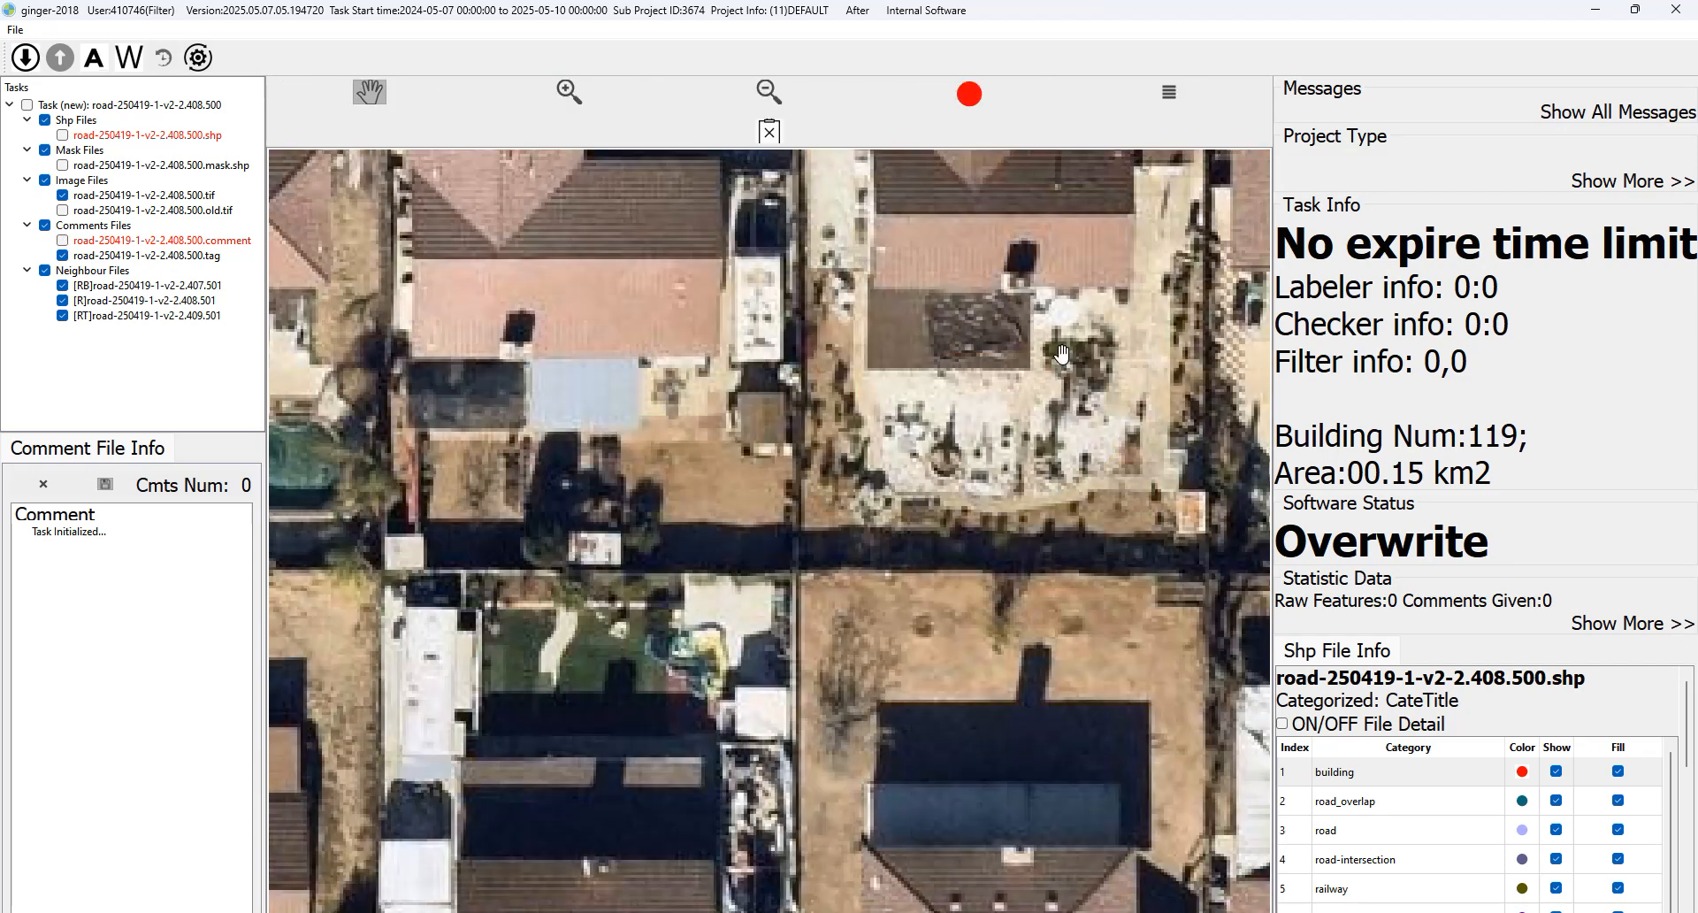
Merge the swimming-pool polygon in the white gravel backyard into the surrounding pavement.
{"action": "key", "text": "space"}
{"action": "left_click", "coordinate": [1037, 425]}
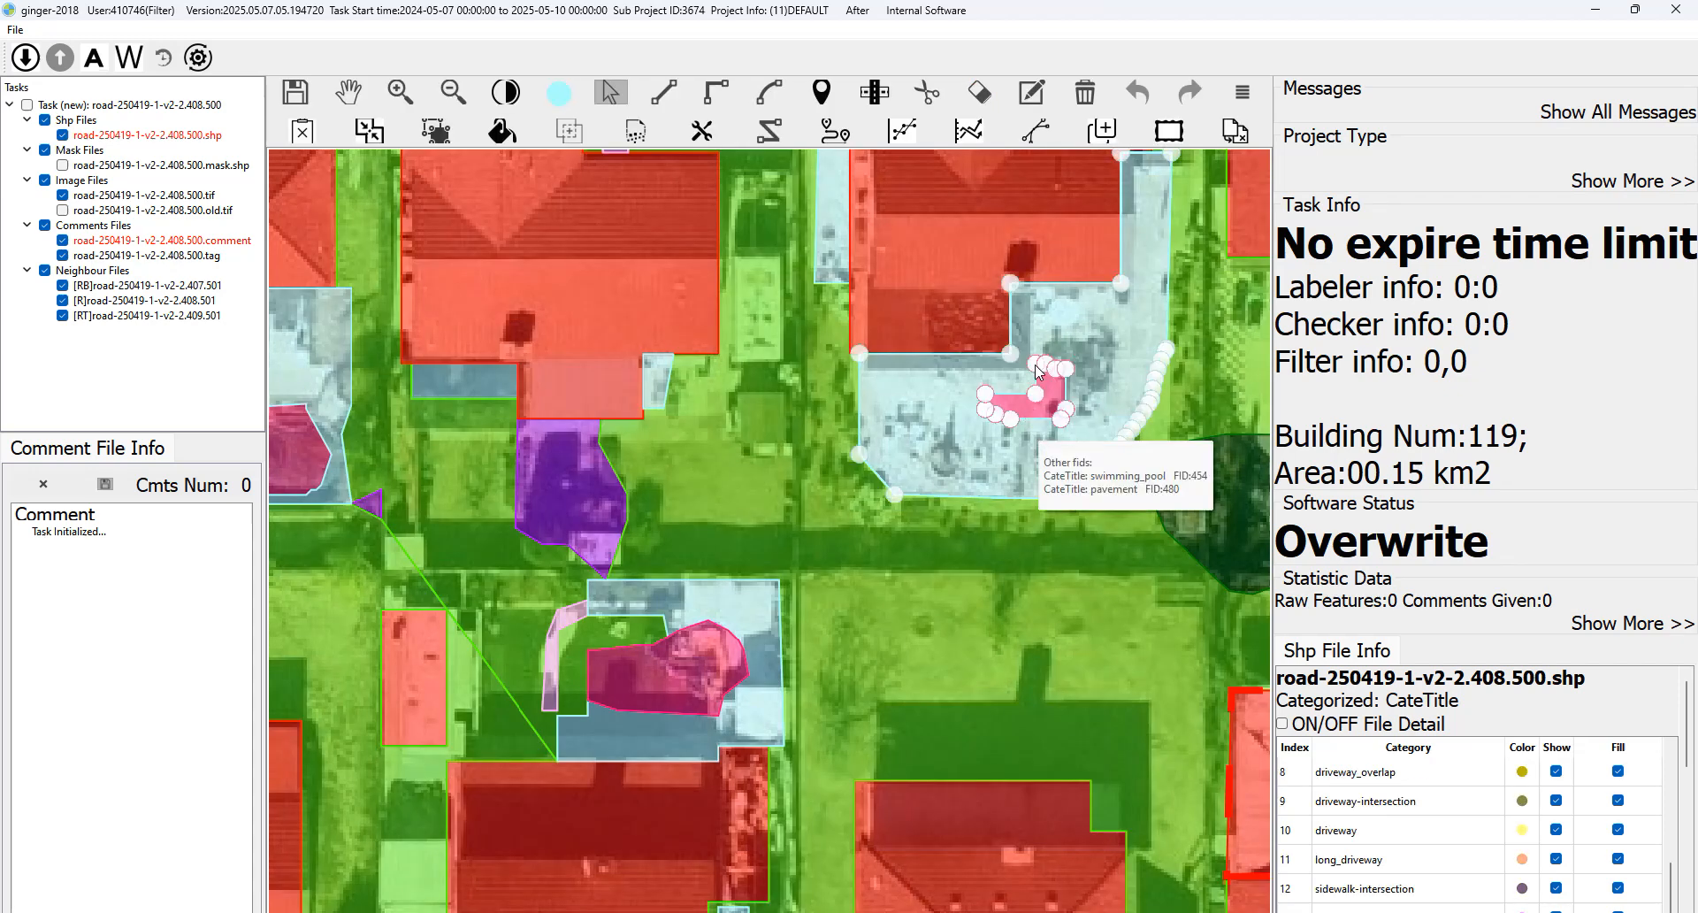
{"action": "key", "text": "Escape"}
{"action": "left_click_drag", "start_coordinate": [678, 687], "coordinate": [731, 626]}
Compare the artificial-turf play yard with the bare imagery and merge its swimming-pool polygon into the surrounding pavement.
{"action": "key", "text": "space"}
{"action": "key", "text": "space"}
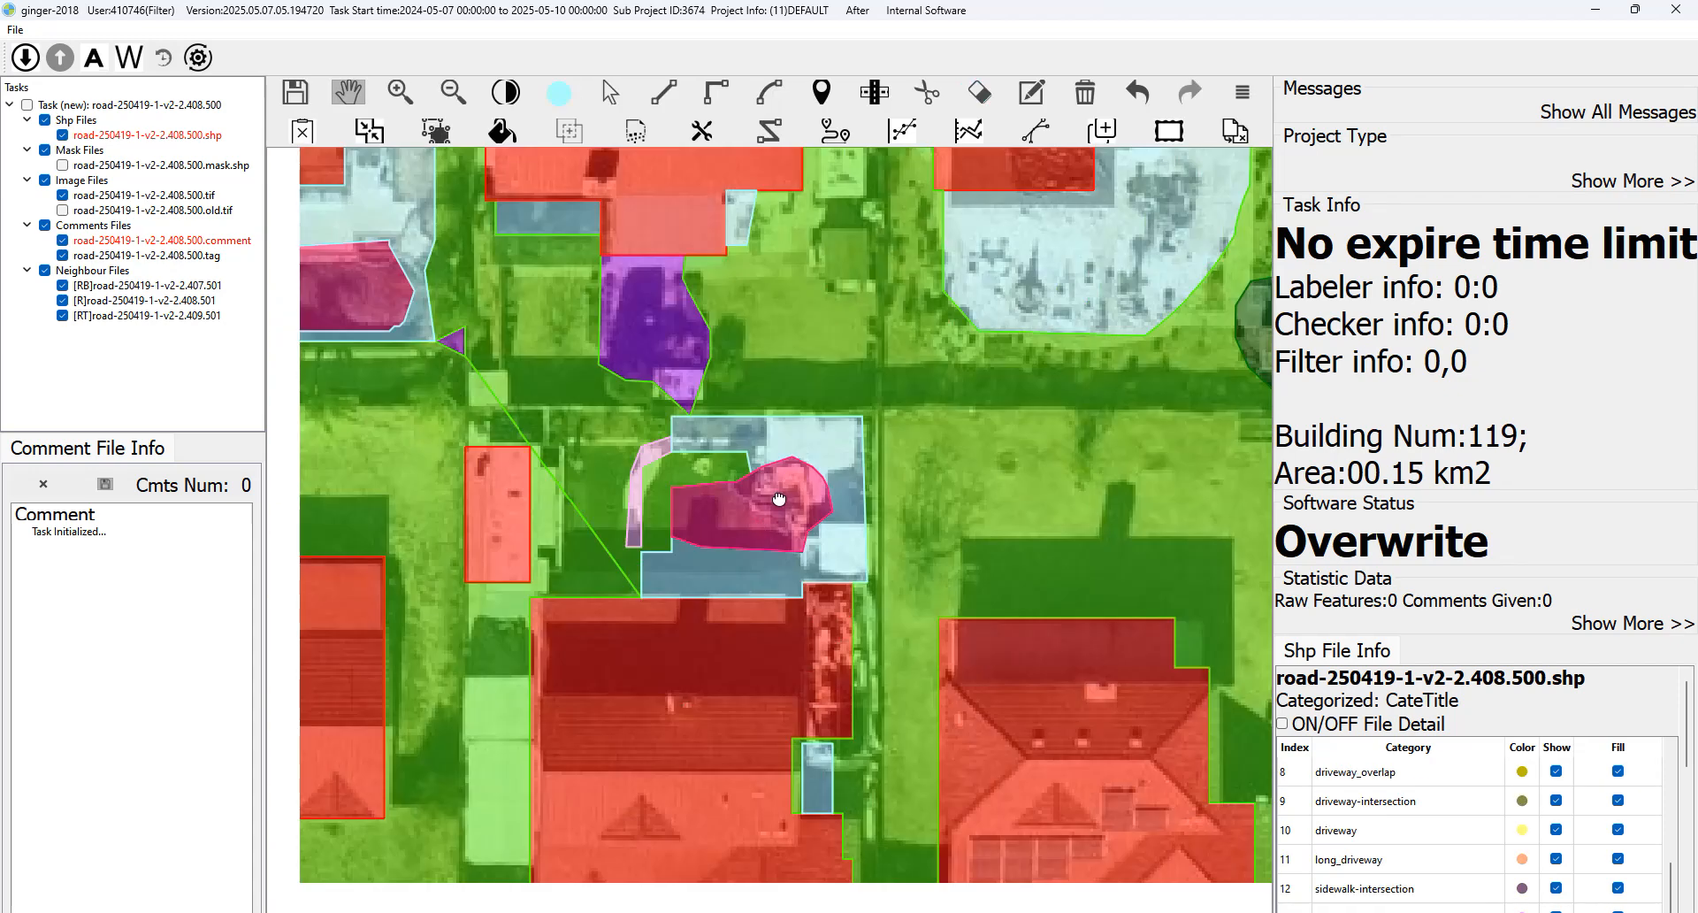
{"action": "key", "text": "space"}
{"action": "key", "text": "space"}
{"action": "key", "text": "space"}
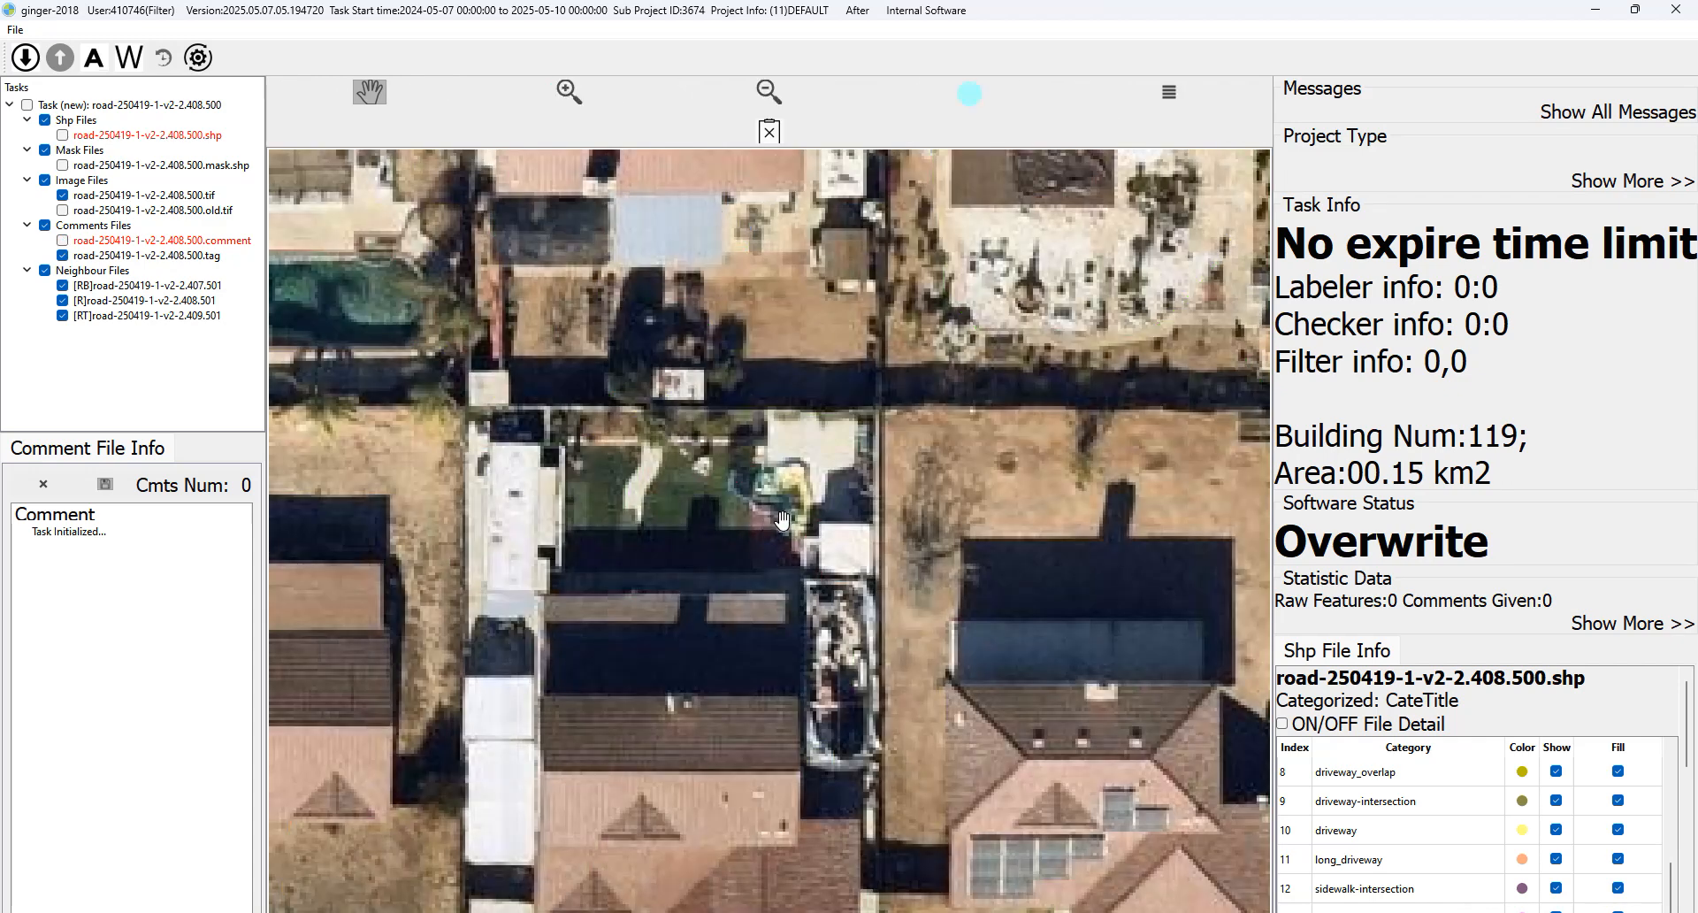
{"action": "key", "text": "space"}
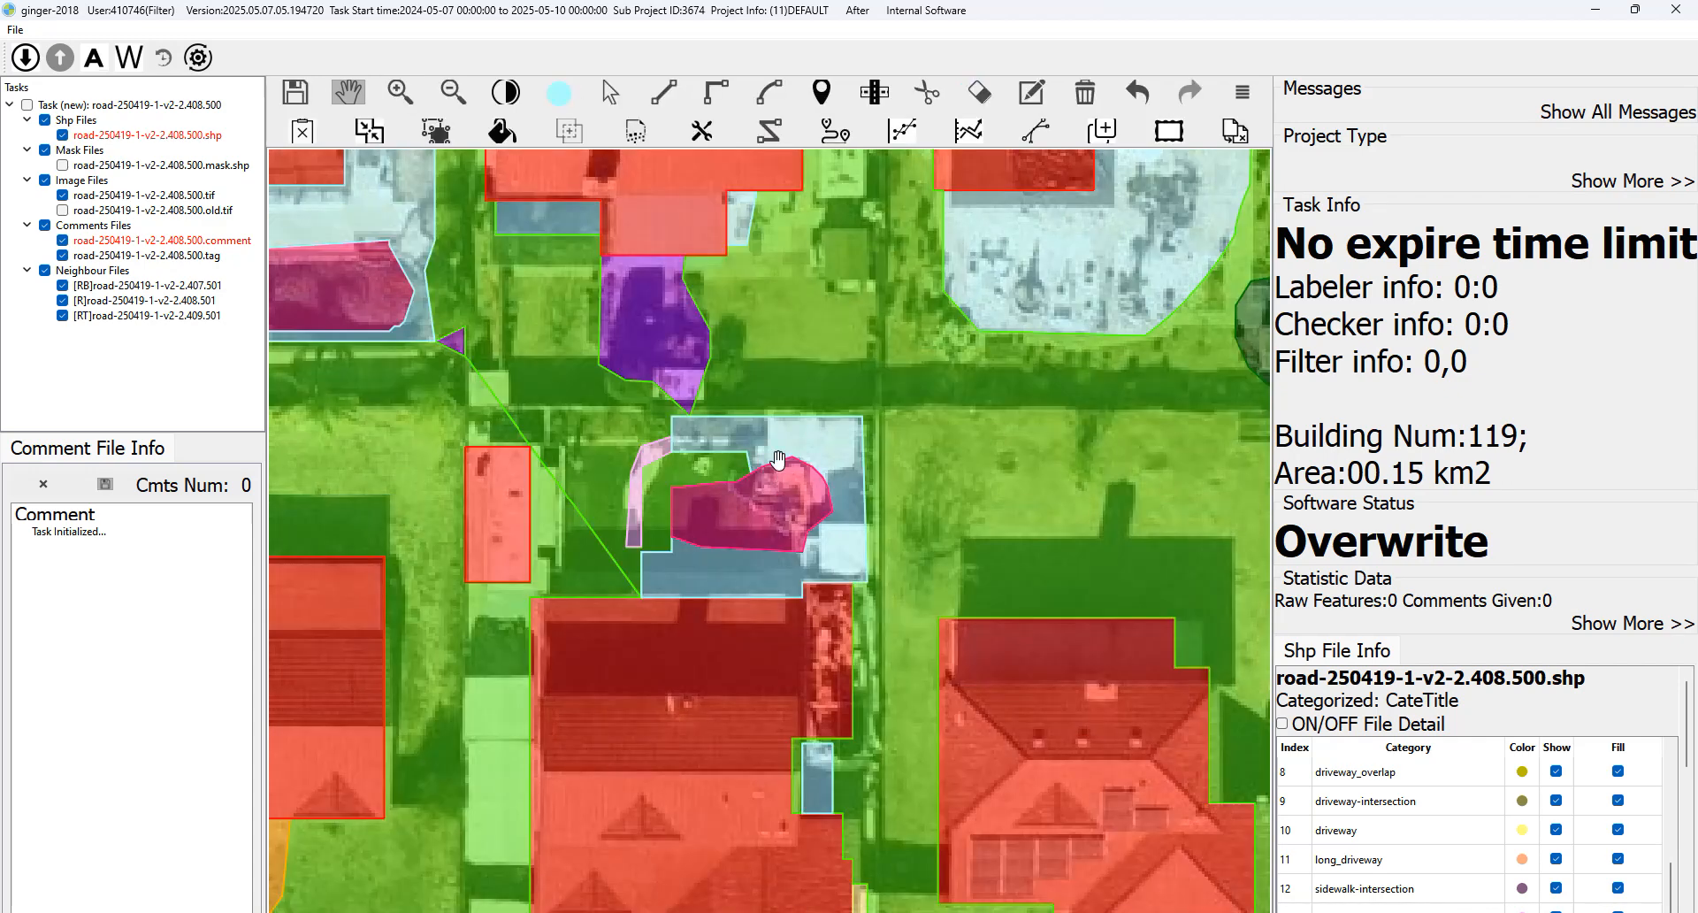
{"action": "key", "text": "s"}
{"action": "key", "text": "space"}
{"action": "key", "text": "space"}
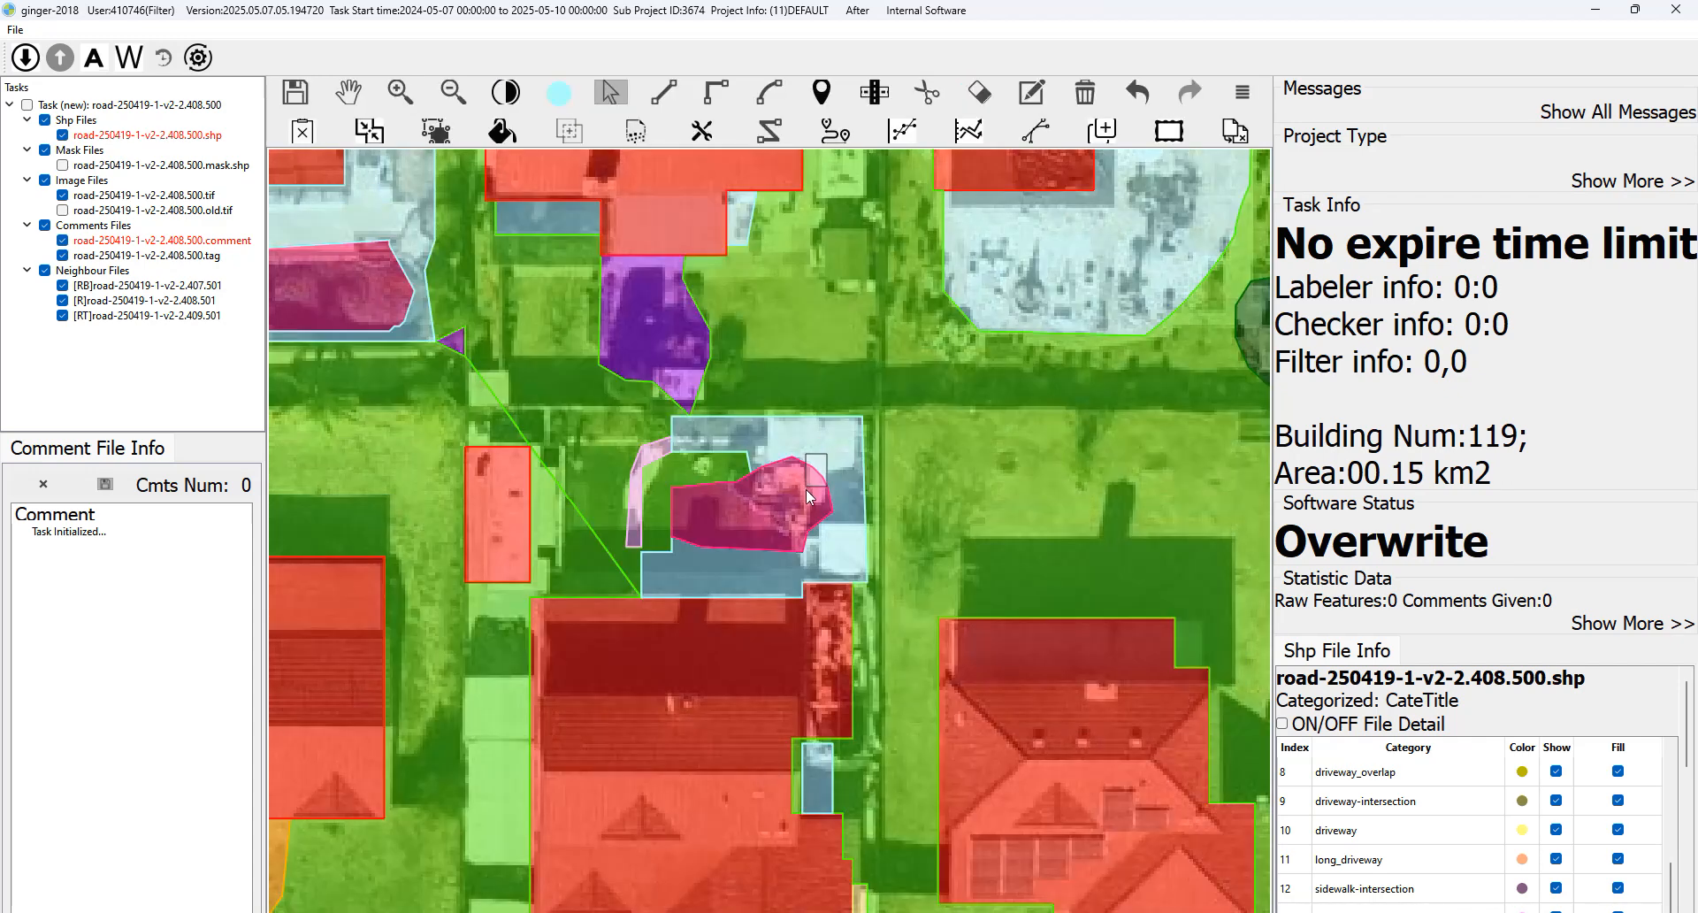
{"action": "right_click", "coordinate": [795, 506]}
{"action": "left_click", "coordinate": [818, 530]}
Cut the play yard's pavement with an L-shaped line along the east and south edges of the artificial turf.
{"action": "left_click_drag", "start_coordinate": [761, 453], "coordinate": [788, 412]}
{"action": "key", "text": "space"}
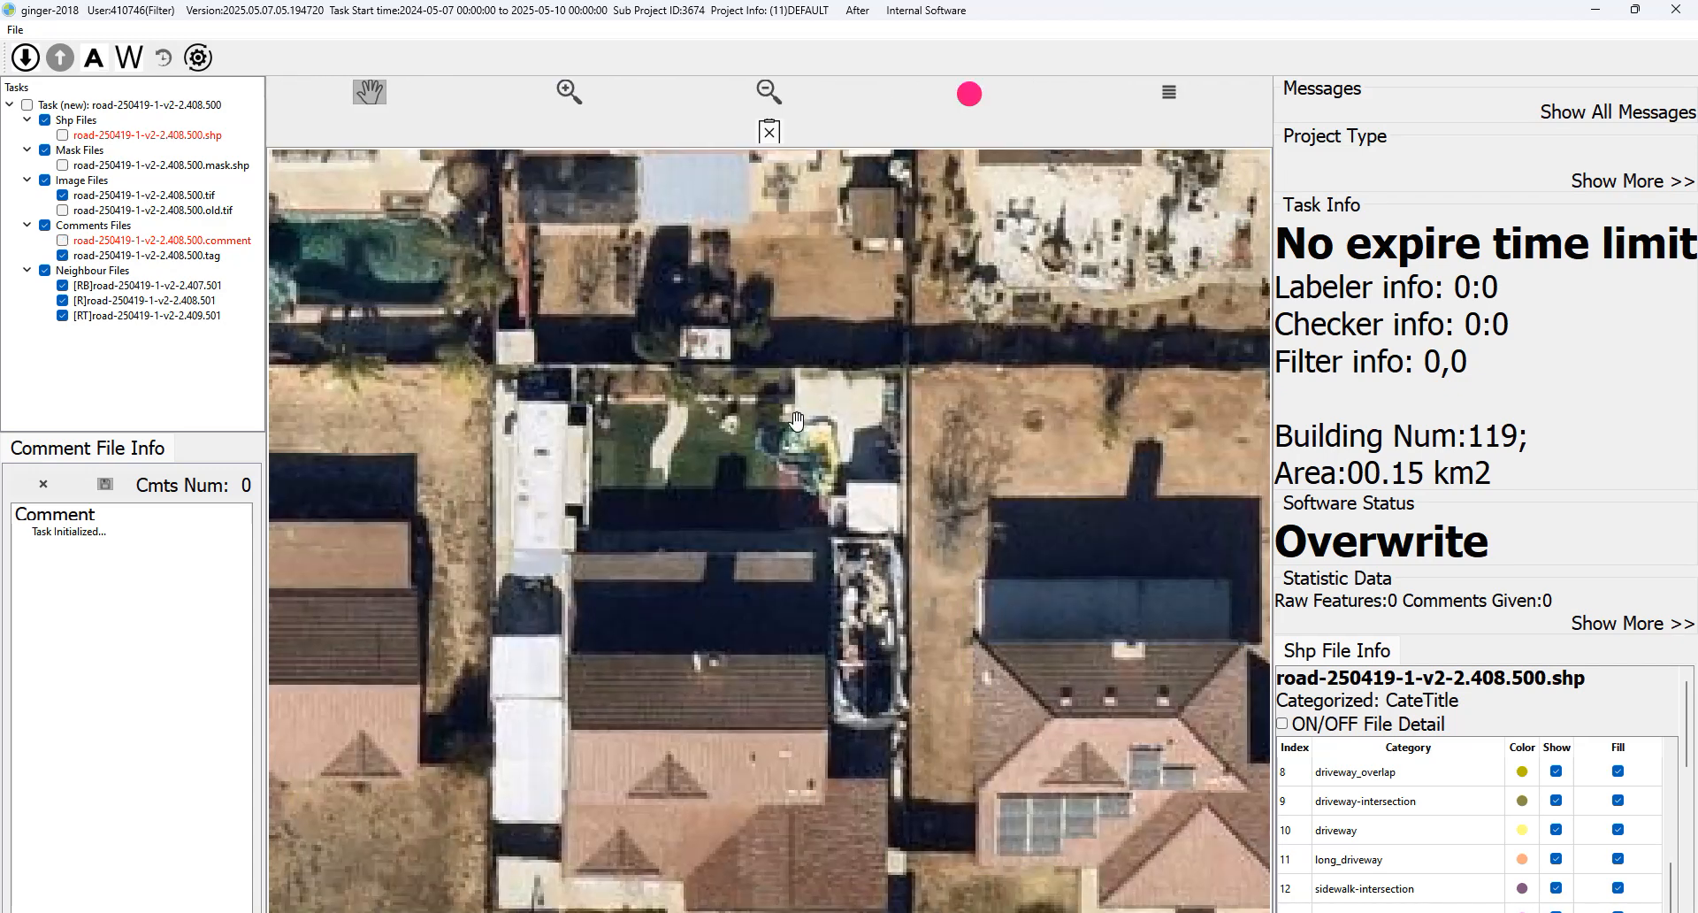
{"action": "key", "text": "space"}
{"action": "key", "text": "c"}
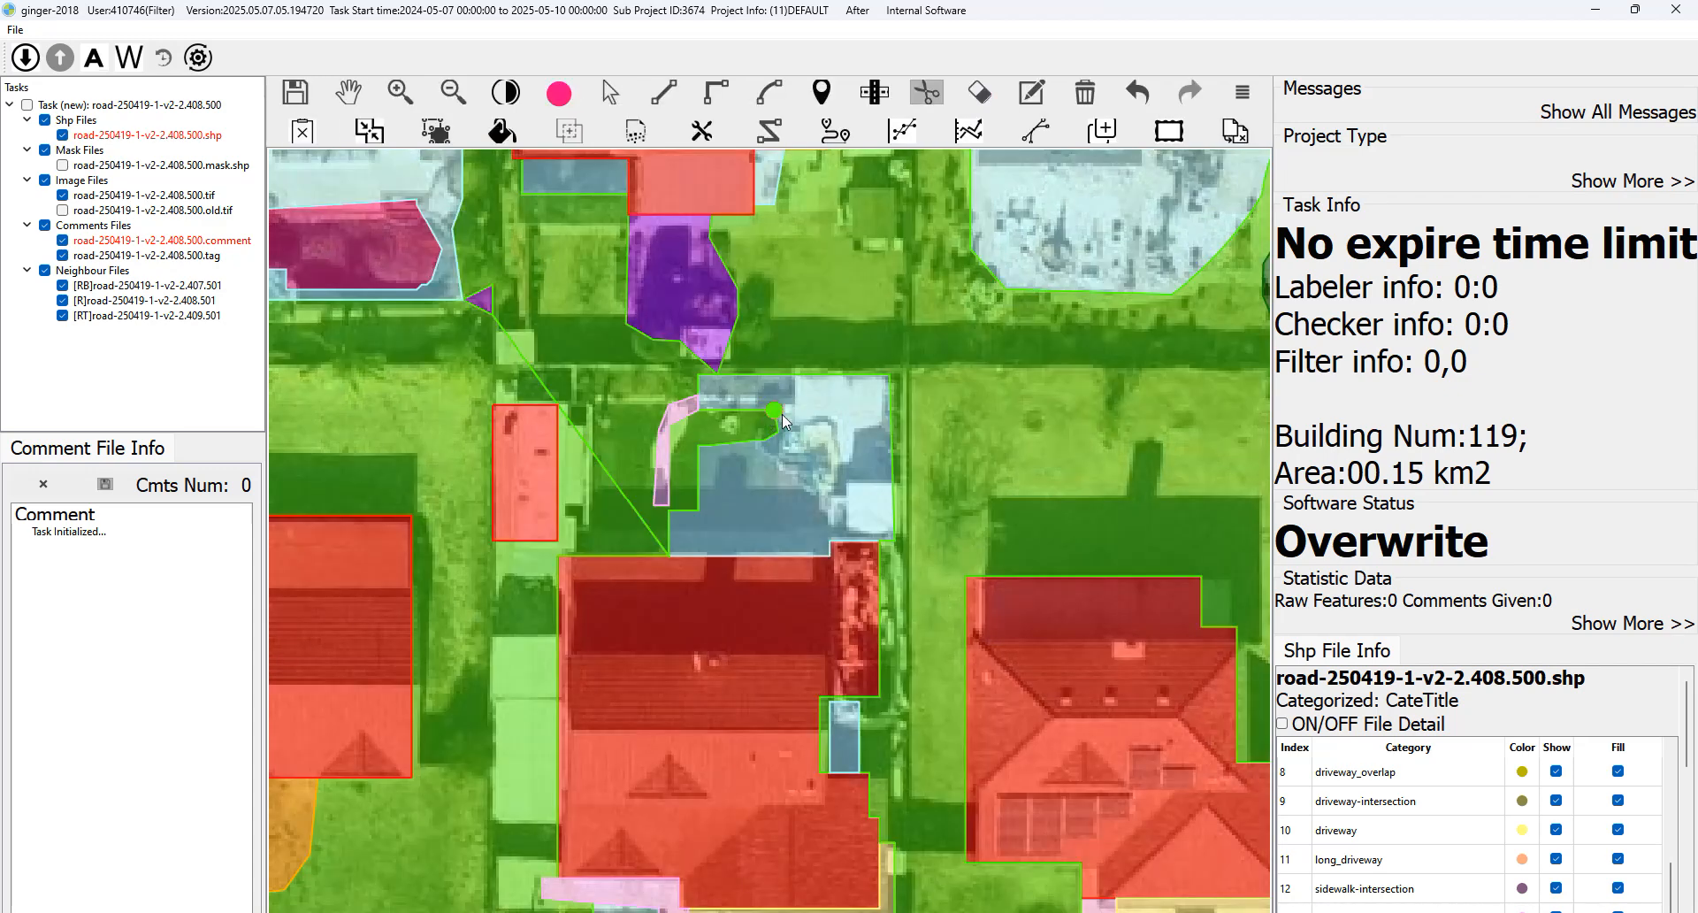
{"action": "key", "text": "space"}
{"action": "key", "text": "space"}
{"action": "left_click", "coordinate": [795, 375]}
{"action": "left_click", "coordinate": [797, 529]}
{"action": "double_click", "coordinate": [663, 530]}
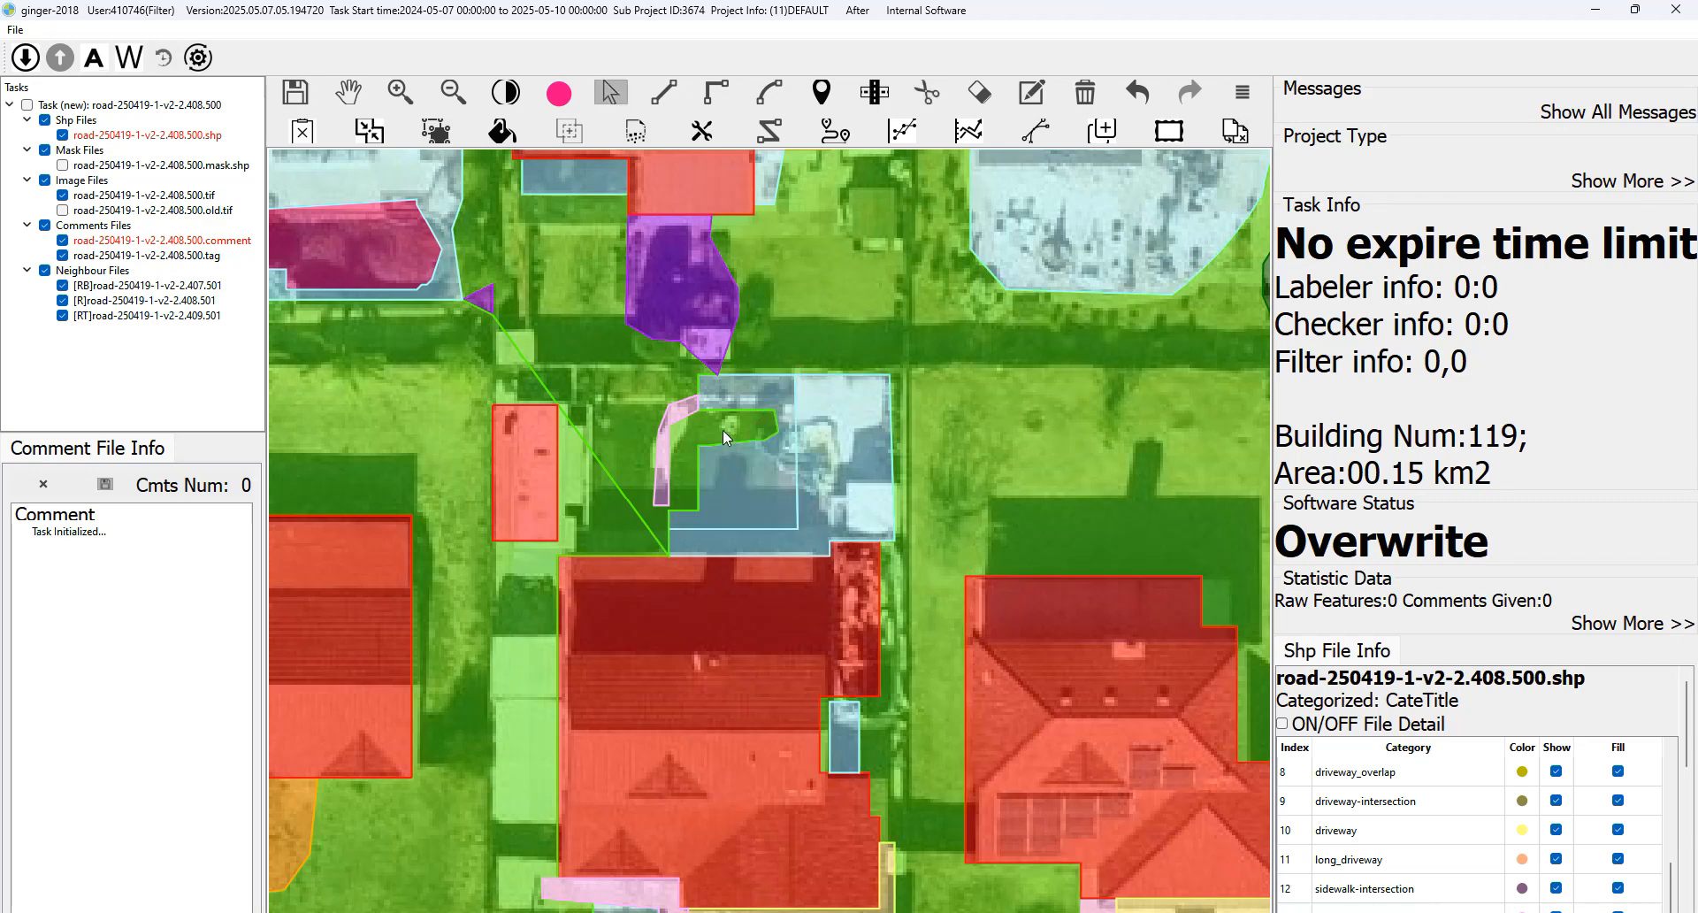
Merge the cut-off turf part of the play yard's pavement into the surrounding grass.
{"action": "left_click", "coordinate": [757, 476]}
{"action": "key", "text": "m"}
{"action": "scroll", "coordinate": [757, 476], "scroll_direction": "down", "scroll_amount": 1}
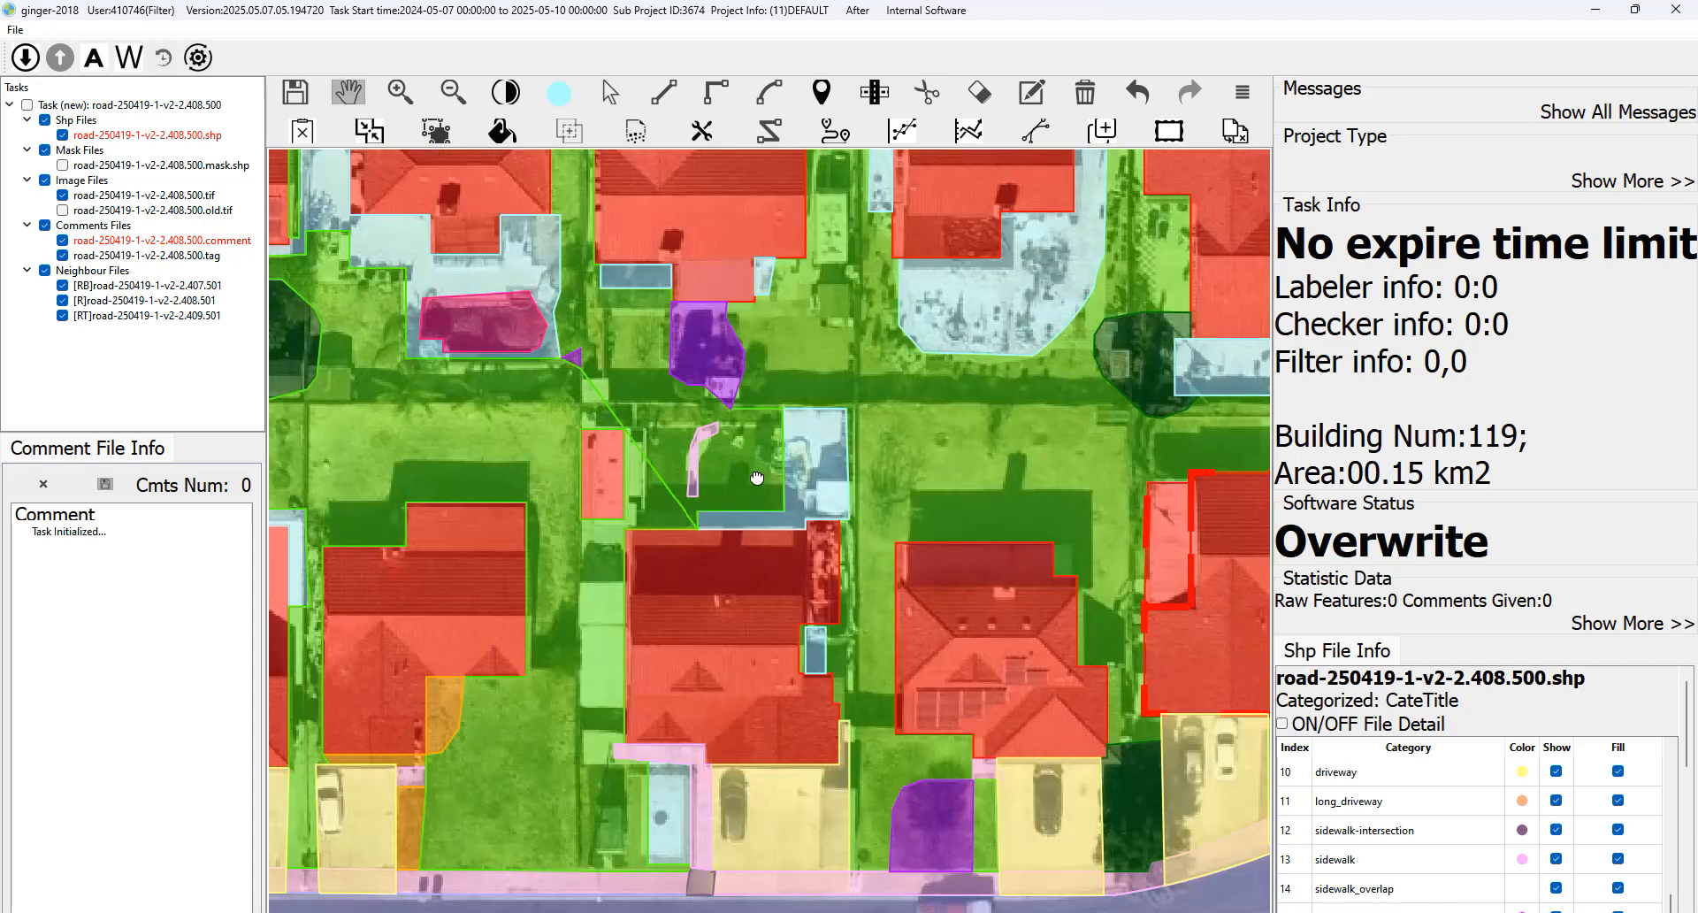
Examine the yards around the cul-de-sac and the row of backyards south of it, with and without annotations.
{"action": "key", "text": "space"}
{"action": "key", "text": "space"}
{"action": "key", "text": "space"}
{"action": "key", "text": "space"}
{"action": "left_click_drag", "start_coordinate": [999, 455], "coordinate": [1014, 615]}
{"action": "scroll", "coordinate": [952, 444], "scroll_direction": "down", "scroll_amount": 1}
{"action": "left_click_drag", "start_coordinate": [940, 472], "coordinate": [803, 179]}
{"action": "scroll", "coordinate": [840, 413], "scroll_direction": "down", "scroll_amount": 1}
{"action": "left_click_drag", "start_coordinate": [1011, 525], "coordinate": [992, 337]}
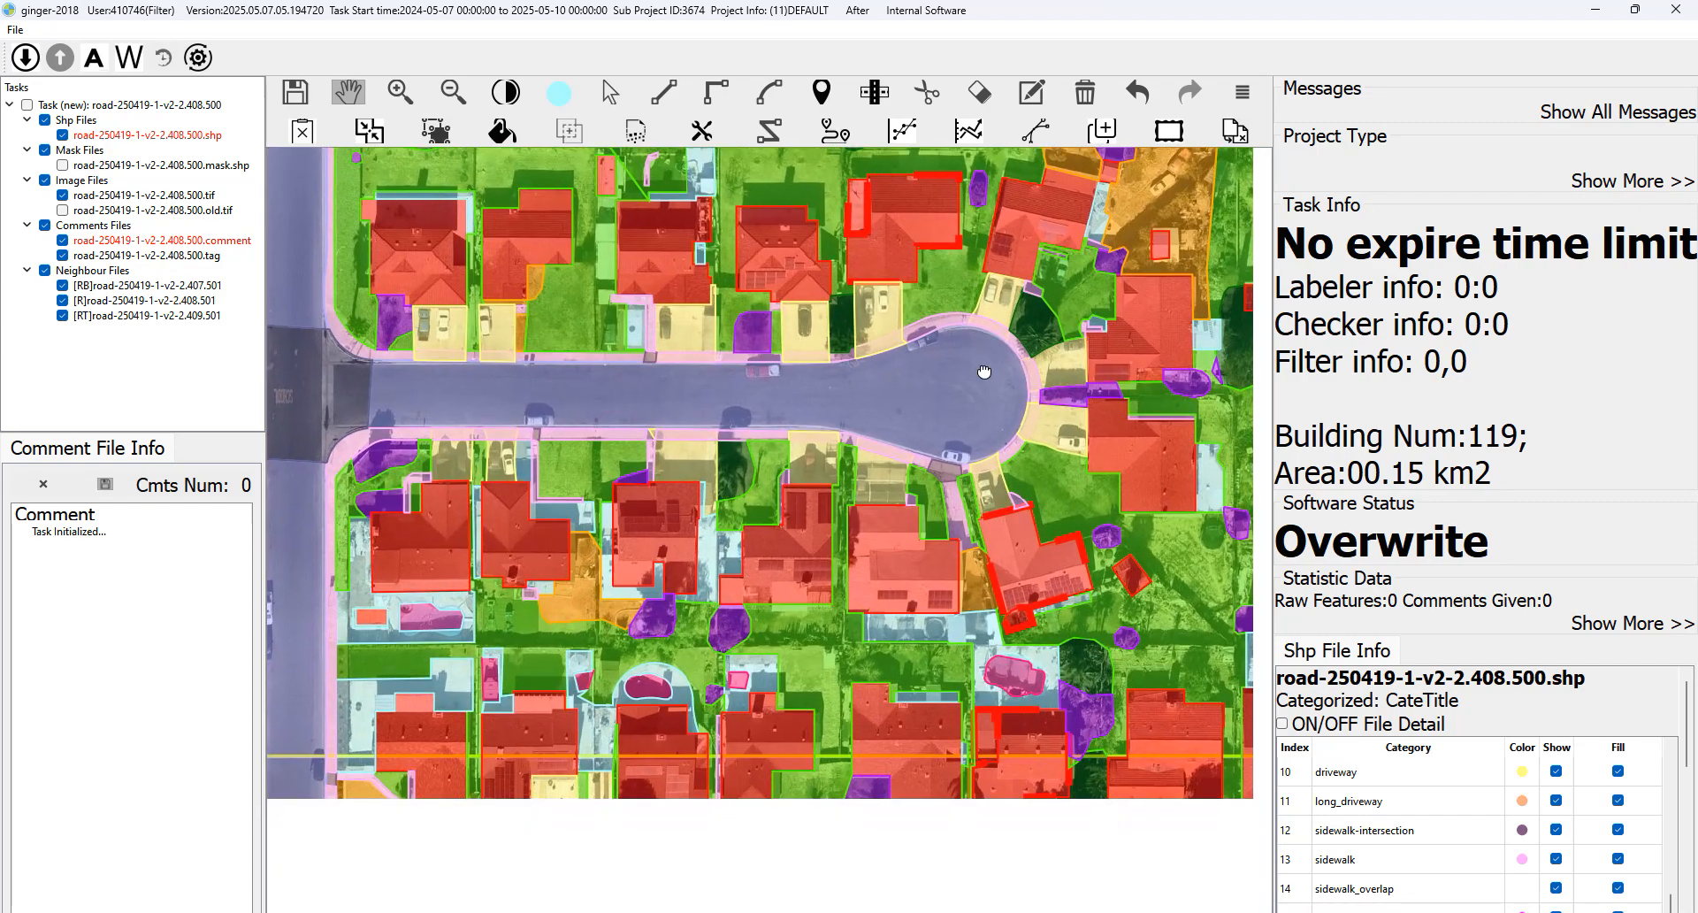
{"action": "key", "text": "space"}
{"action": "scroll", "coordinate": [568, 694], "scroll_direction": "up", "scroll_amount": 1}
{"action": "left_click_drag", "start_coordinate": [568, 694], "coordinate": [853, 617]}
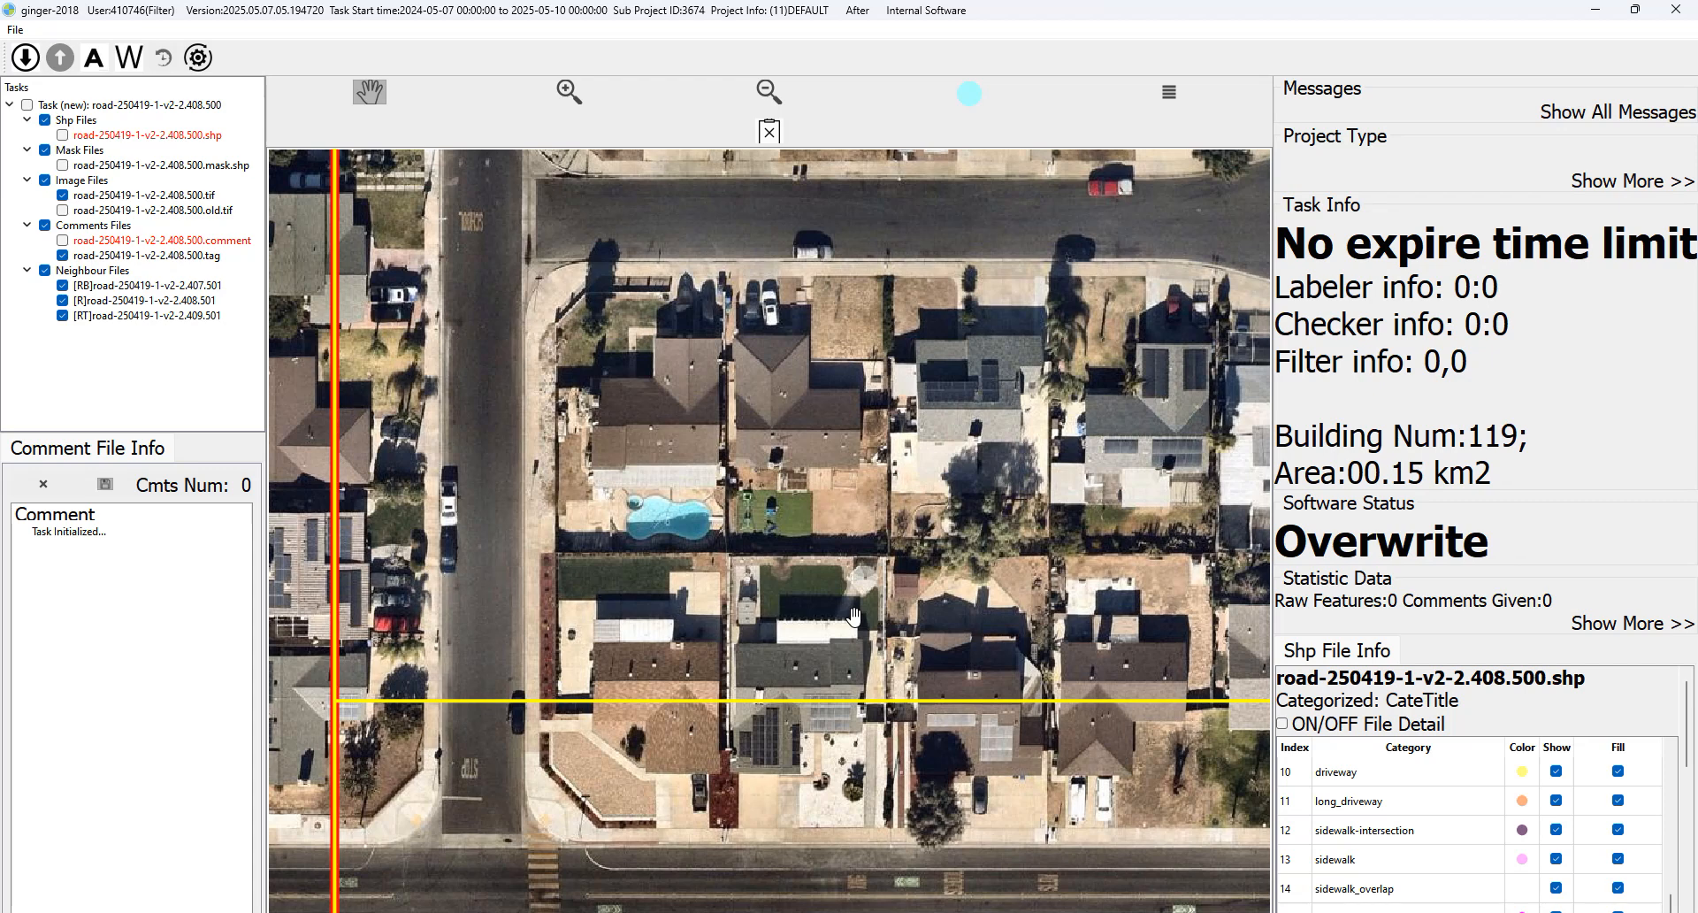
{"action": "key", "text": "space"}
Merge the small swimming-pool polygon on the umbrella patio at the lawn's east side into the pavement.
{"action": "scroll", "coordinate": [831, 620], "scroll_direction": "up", "scroll_amount": 1}
{"action": "scroll", "coordinate": [806, 601], "scroll_direction": "up", "scroll_amount": 1}
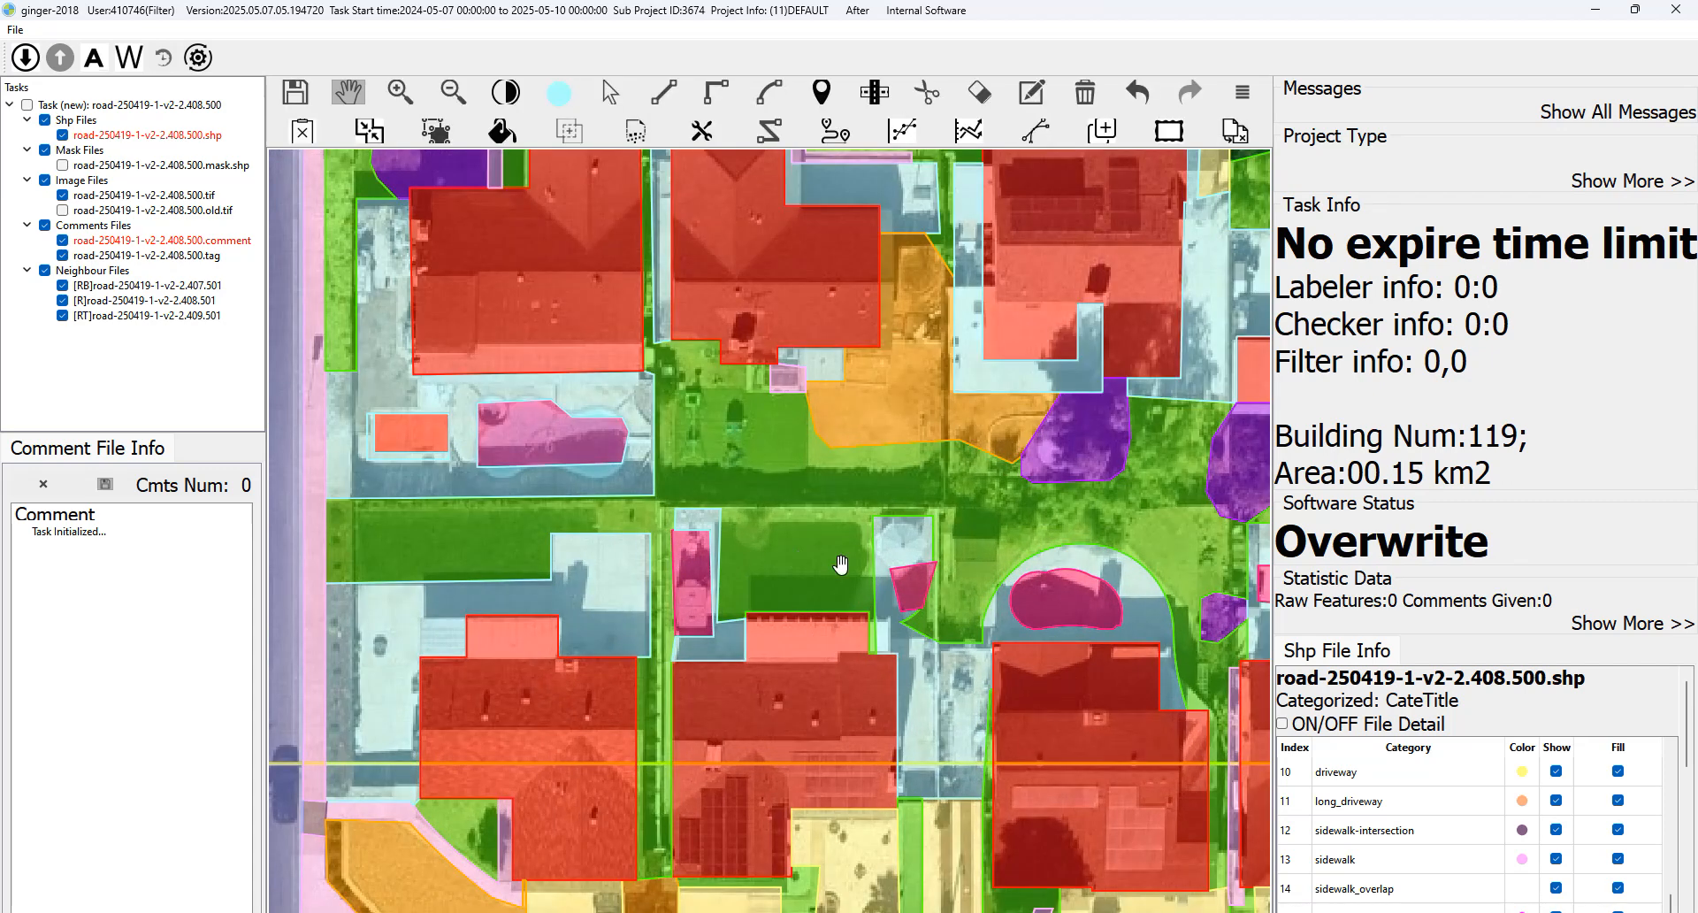
{"action": "scroll", "coordinate": [922, 563], "scroll_direction": "up", "scroll_amount": 1}
{"action": "key", "text": "space"}
{"action": "key", "text": "space"}
{"action": "key", "text": "s"}
{"action": "mouse_move", "coordinate": [893, 547]}
{"action": "left_mouse_down"}
{"action": "mouse_move", "coordinate": [920, 594]}
{"action": "mouse_move", "coordinate": [896, 527]}
{"action": "left_mouse_up"}
{"action": "key", "text": "Escape"}
Merge the narrow swimming-pool polygon over the shed west of the same lawn into the surrounding pavement.
{"action": "key", "text": "space"}
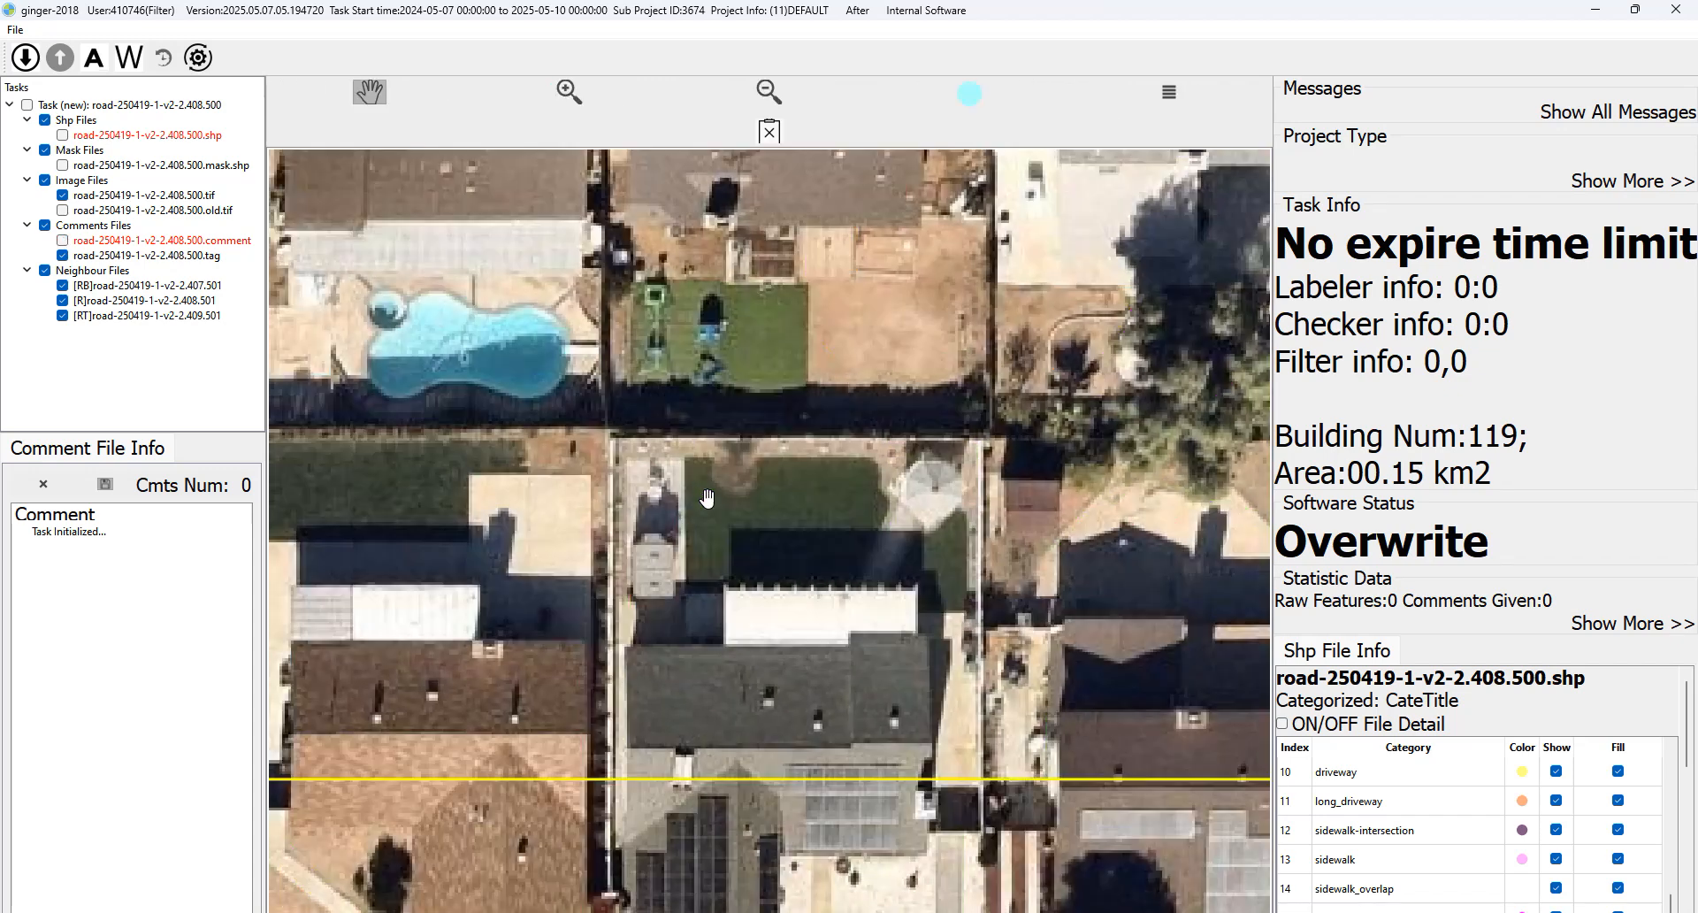
{"action": "key", "text": "space"}
{"action": "left_click_drag", "start_coordinate": [670, 494], "coordinate": [669, 495]}
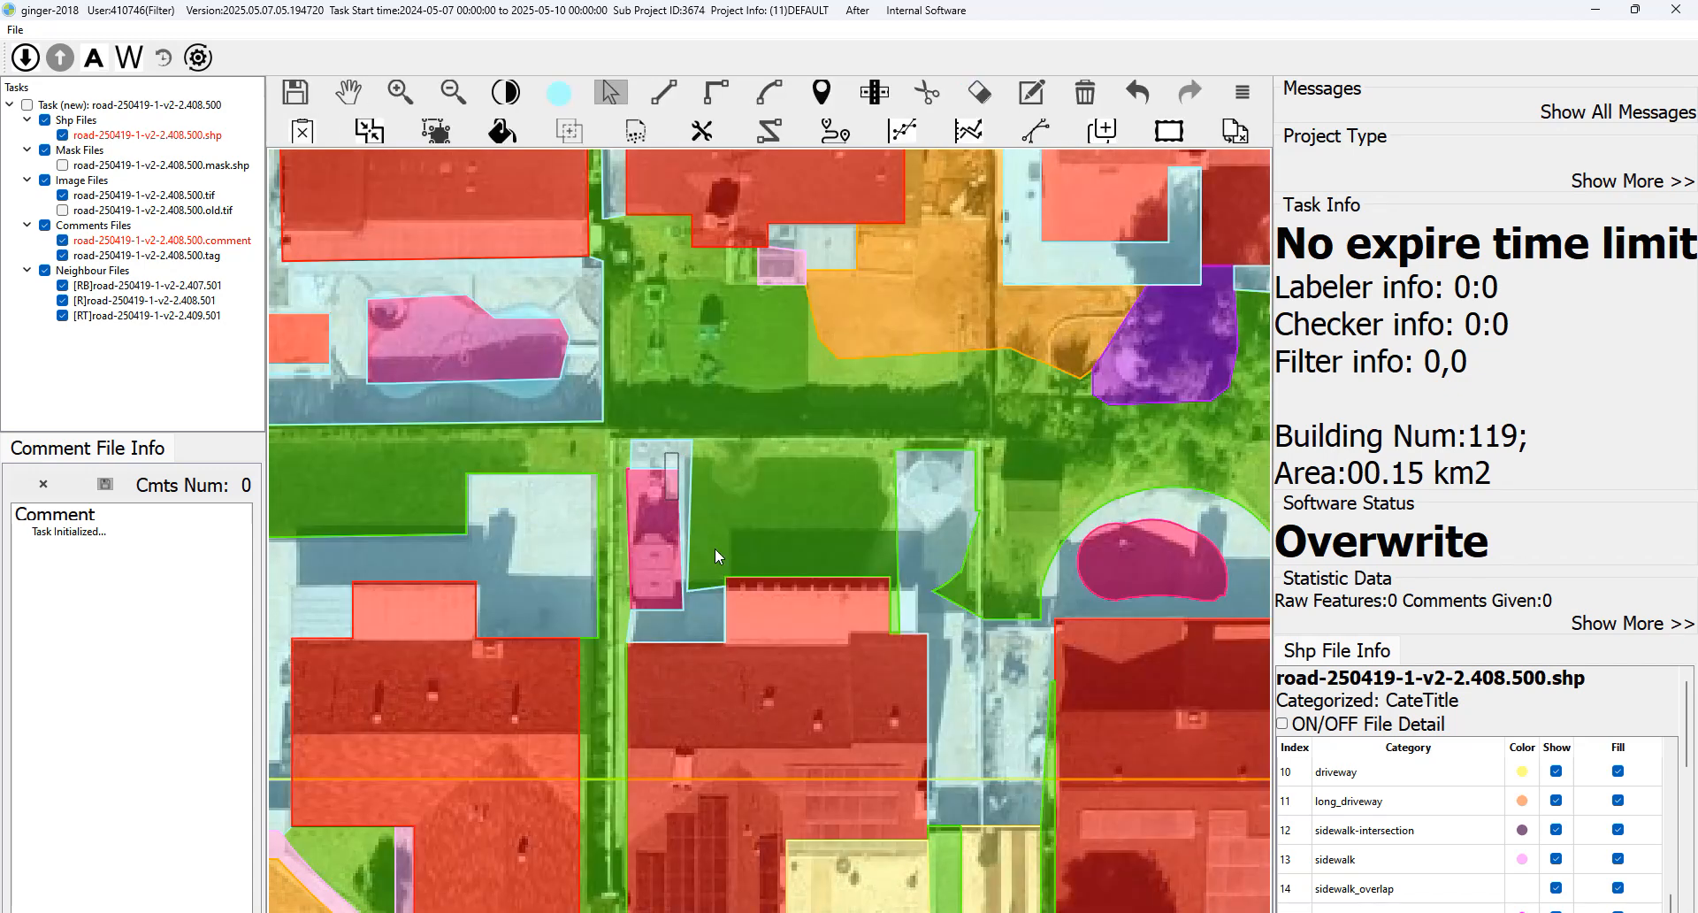
{"action": "key", "text": "m"}
Compare the umbrella patio with the bare imagery and cut its pavement horizontally just south of the umbrella.
{"action": "left_click_drag", "start_coordinate": [1143, 567], "coordinate": [1098, 541]}
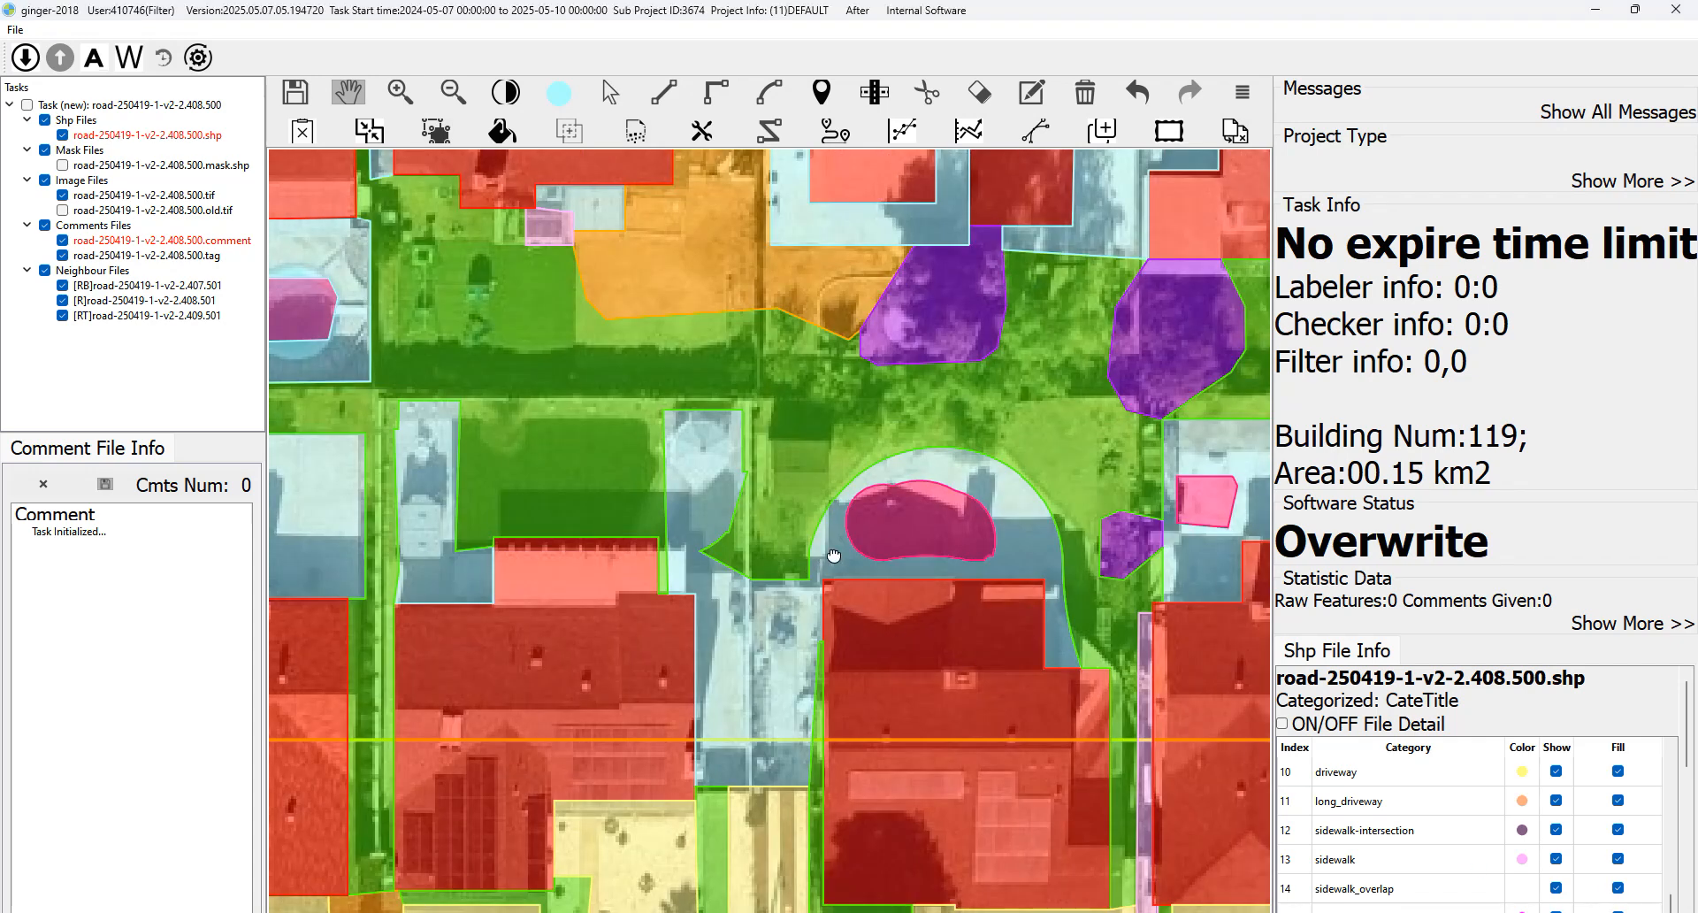
{"action": "mouse_move", "coordinate": [766, 477]}
{"action": "left_mouse_down"}
{"action": "mouse_move", "coordinate": [795, 459]}
{"action": "mouse_move", "coordinate": [774, 504]}
{"action": "left_mouse_up"}
{"action": "key", "text": "space"}
{"action": "key", "text": "space"}
{"action": "key", "text": "space"}
{"action": "key", "text": "space"}
{"action": "key", "text": "space"}
{"action": "key", "text": "space"}
{"action": "key", "text": "c"}
{"action": "key", "text": "space"}
{"action": "key", "text": "space"}
{"action": "left_click", "coordinate": [674, 477]}
{"action": "left_click", "coordinate": [843, 477]}
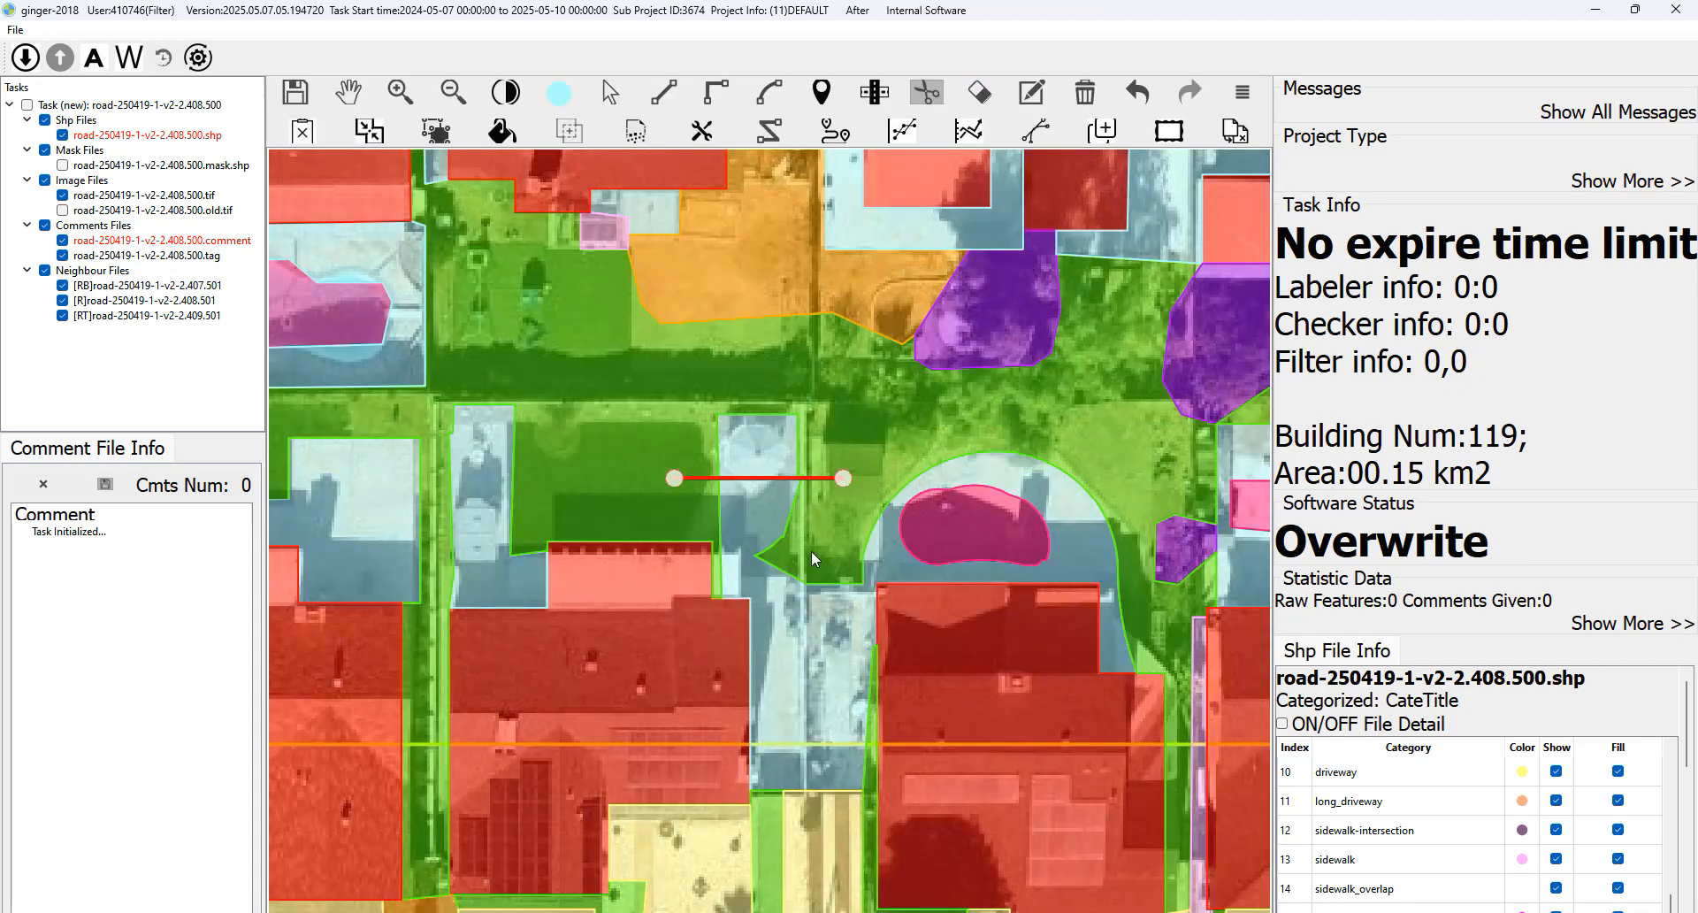
{"action": "right_click", "coordinate": [782, 542]}
Cut the same pavement a second time, level with the walkway at the lawn's southern end.
{"action": "key", "text": "v"}
{"action": "left_click", "coordinate": [790, 562]}
{"action": "key", "text": "space"}
{"action": "key", "text": "space"}
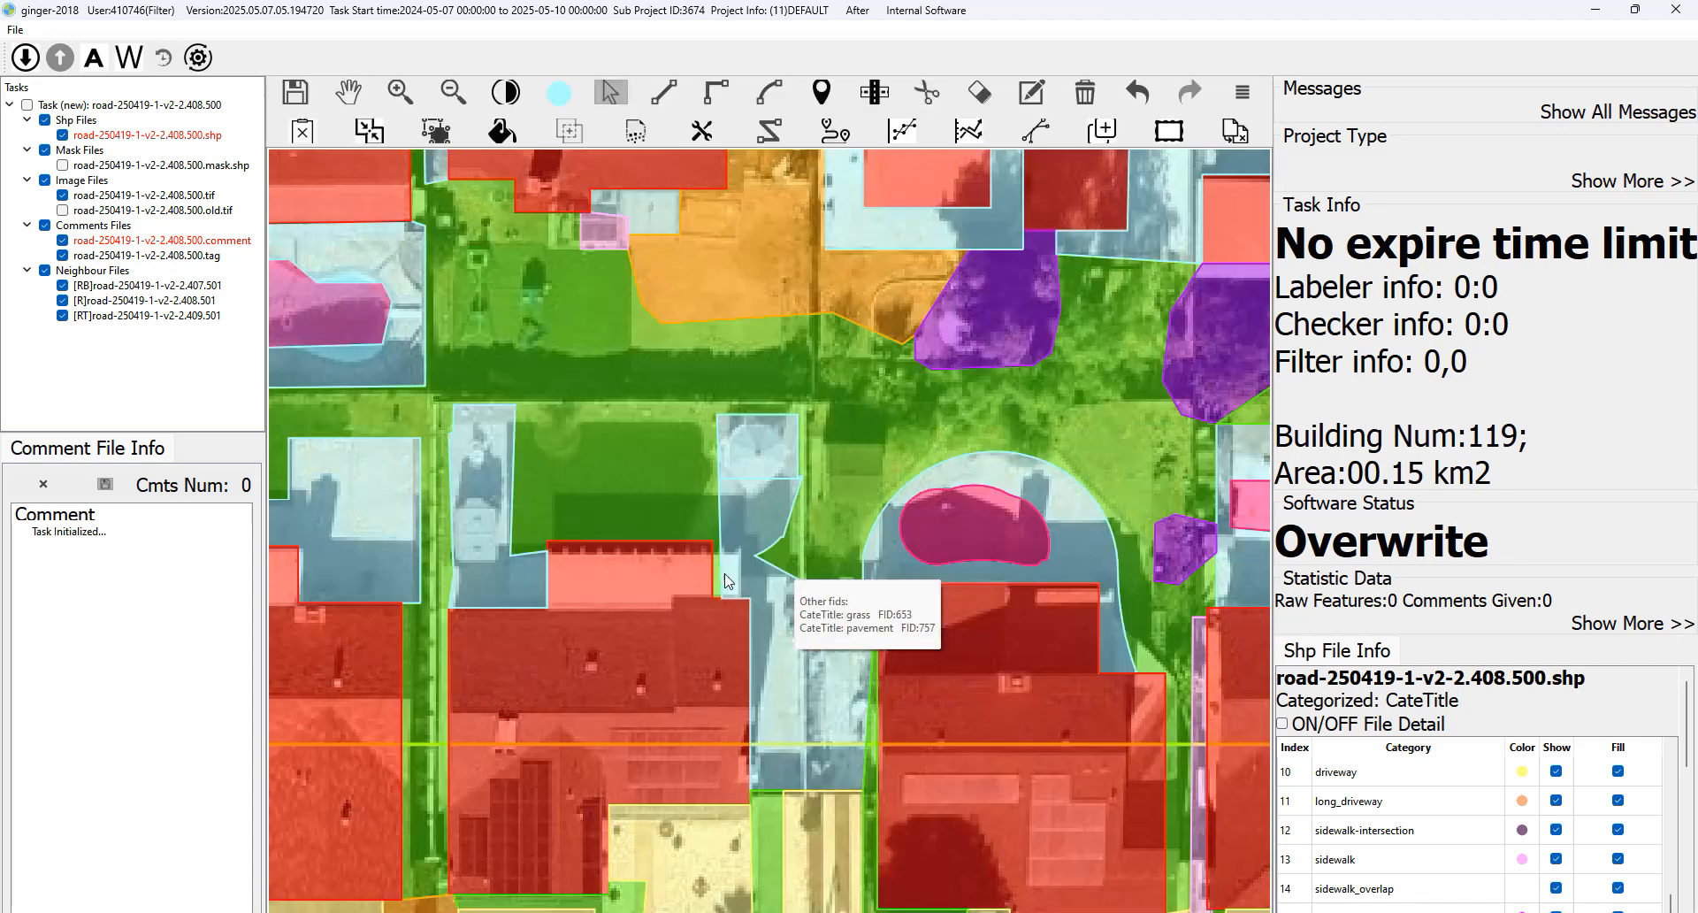
{"action": "key", "text": "c"}
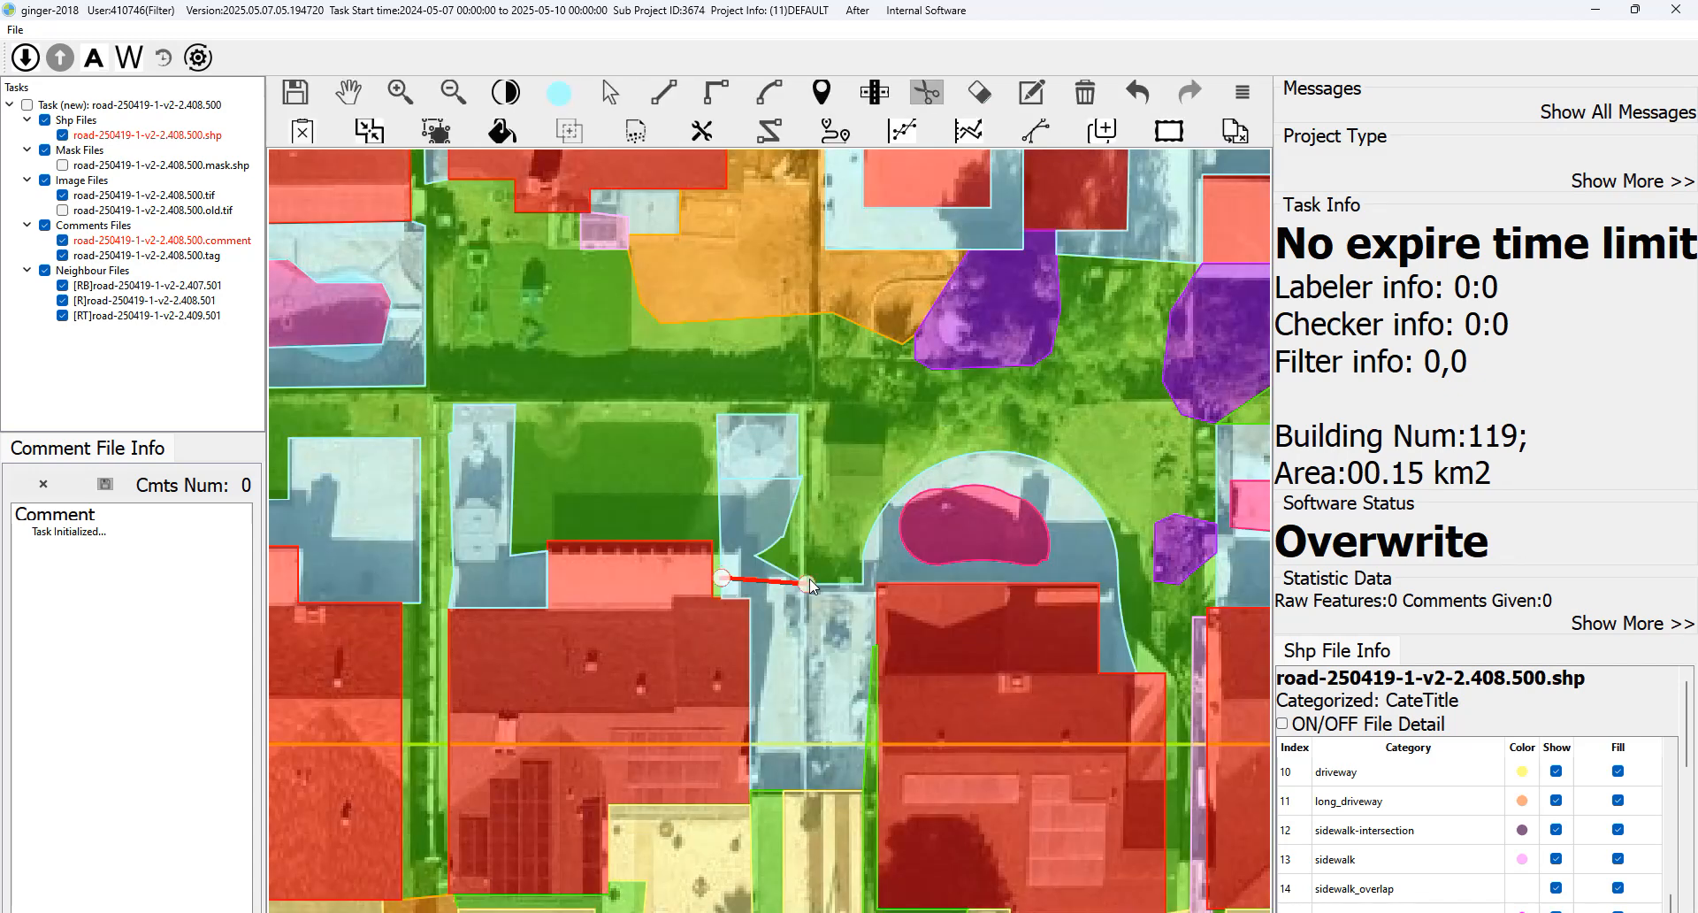
{"action": "key", "text": "h"}
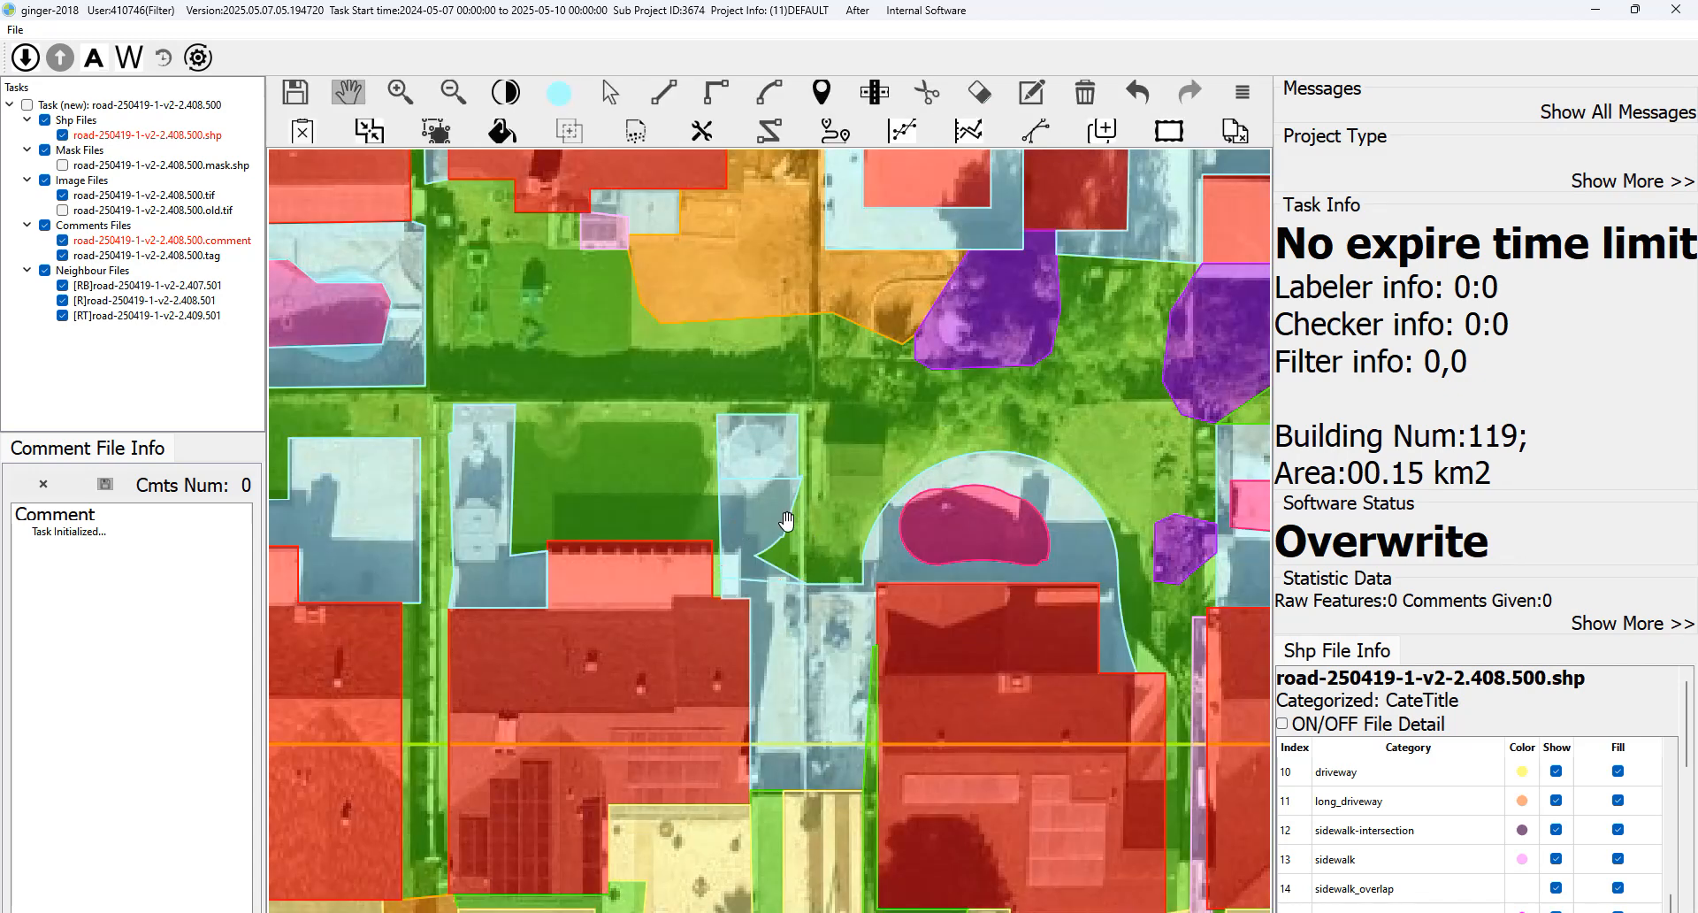
Merge the turf piece between the two cuts into the surrounding grass and check the yard against the bare imagery.
{"action": "key", "text": "m"}
{"action": "key", "text": "s"}
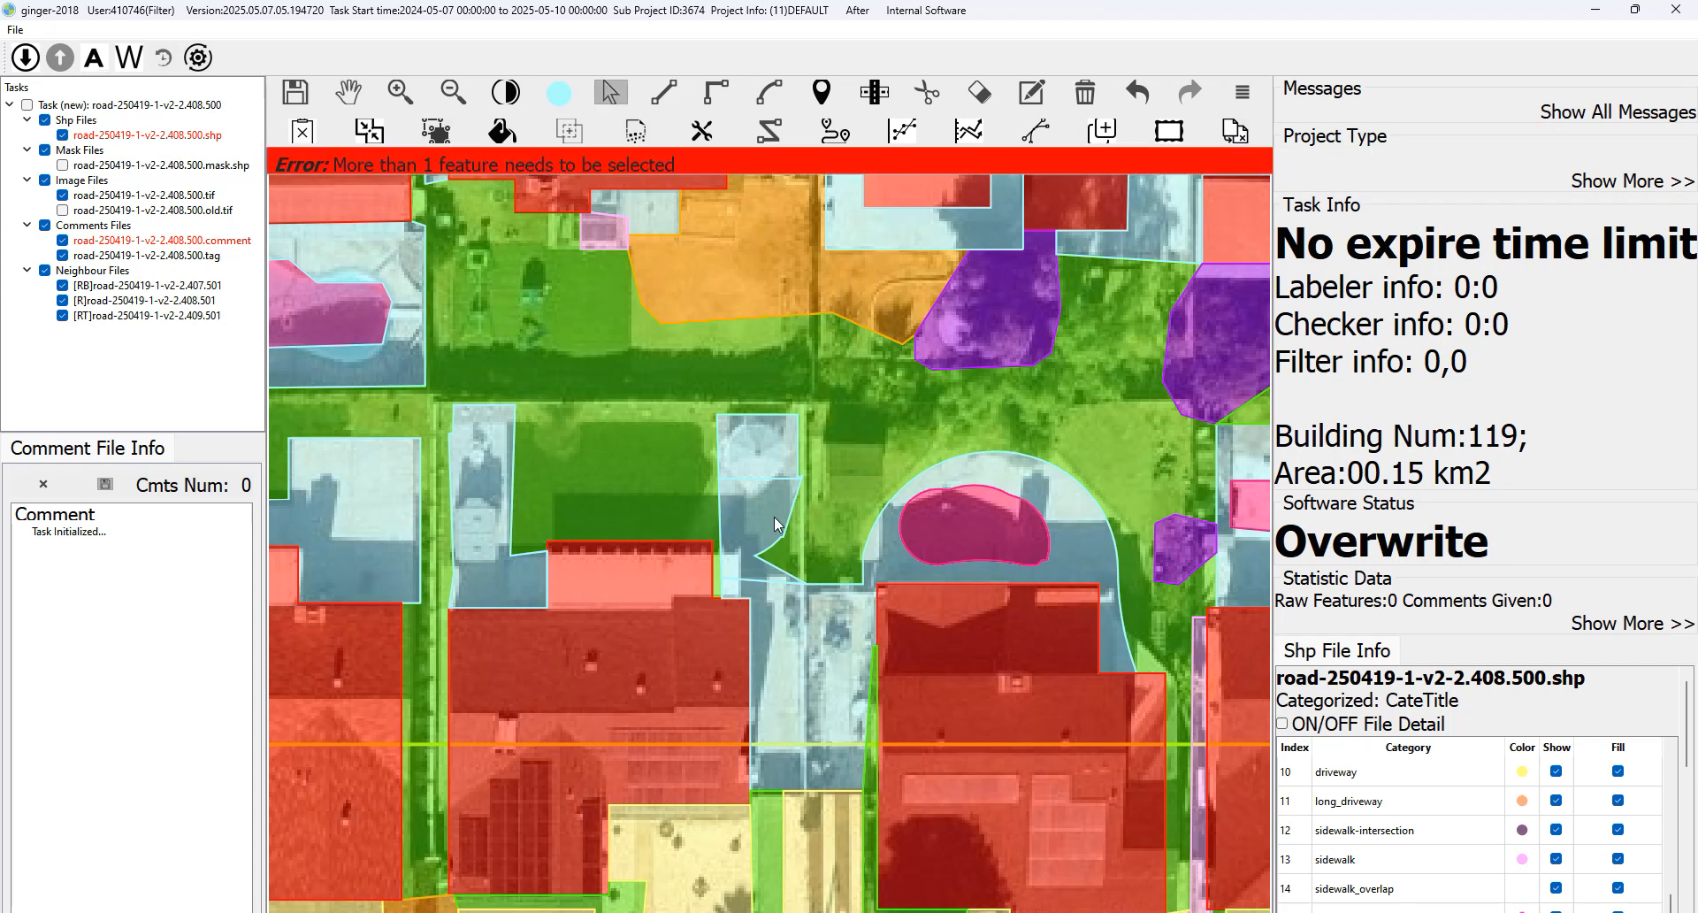
{"action": "key", "text": "h"}
{"action": "left_click_drag", "start_coordinate": [809, 533], "coordinate": [798, 525]}
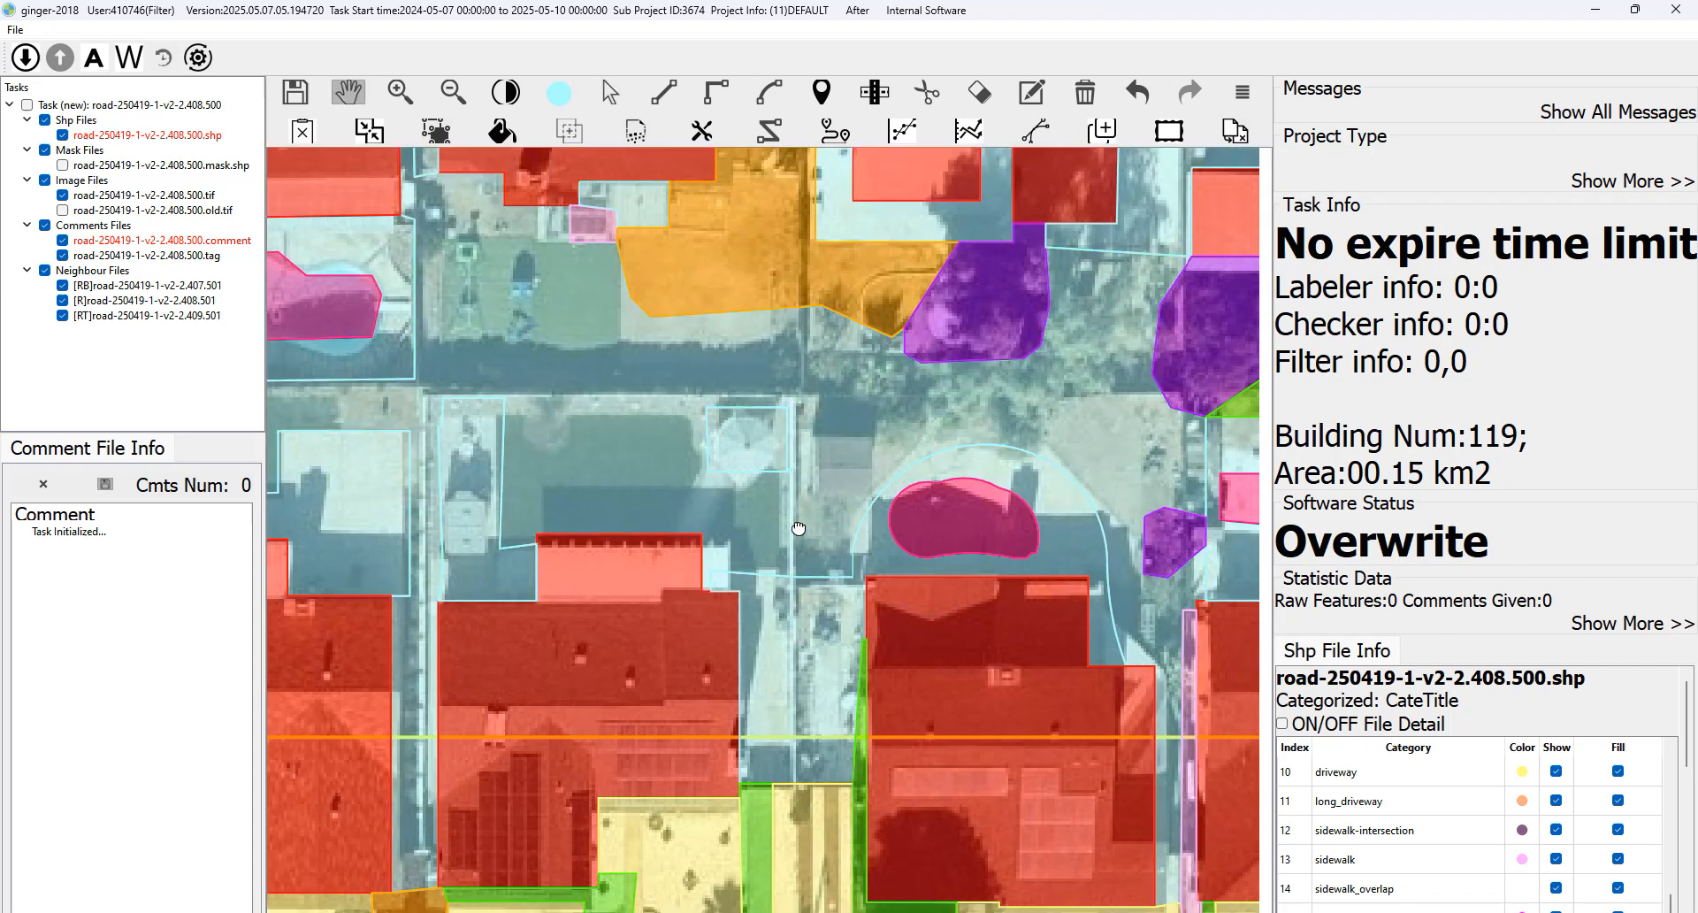
{"action": "key", "text": "s"}
{"action": "left_click", "coordinate": [748, 513]}
{"action": "key", "text": "h"}
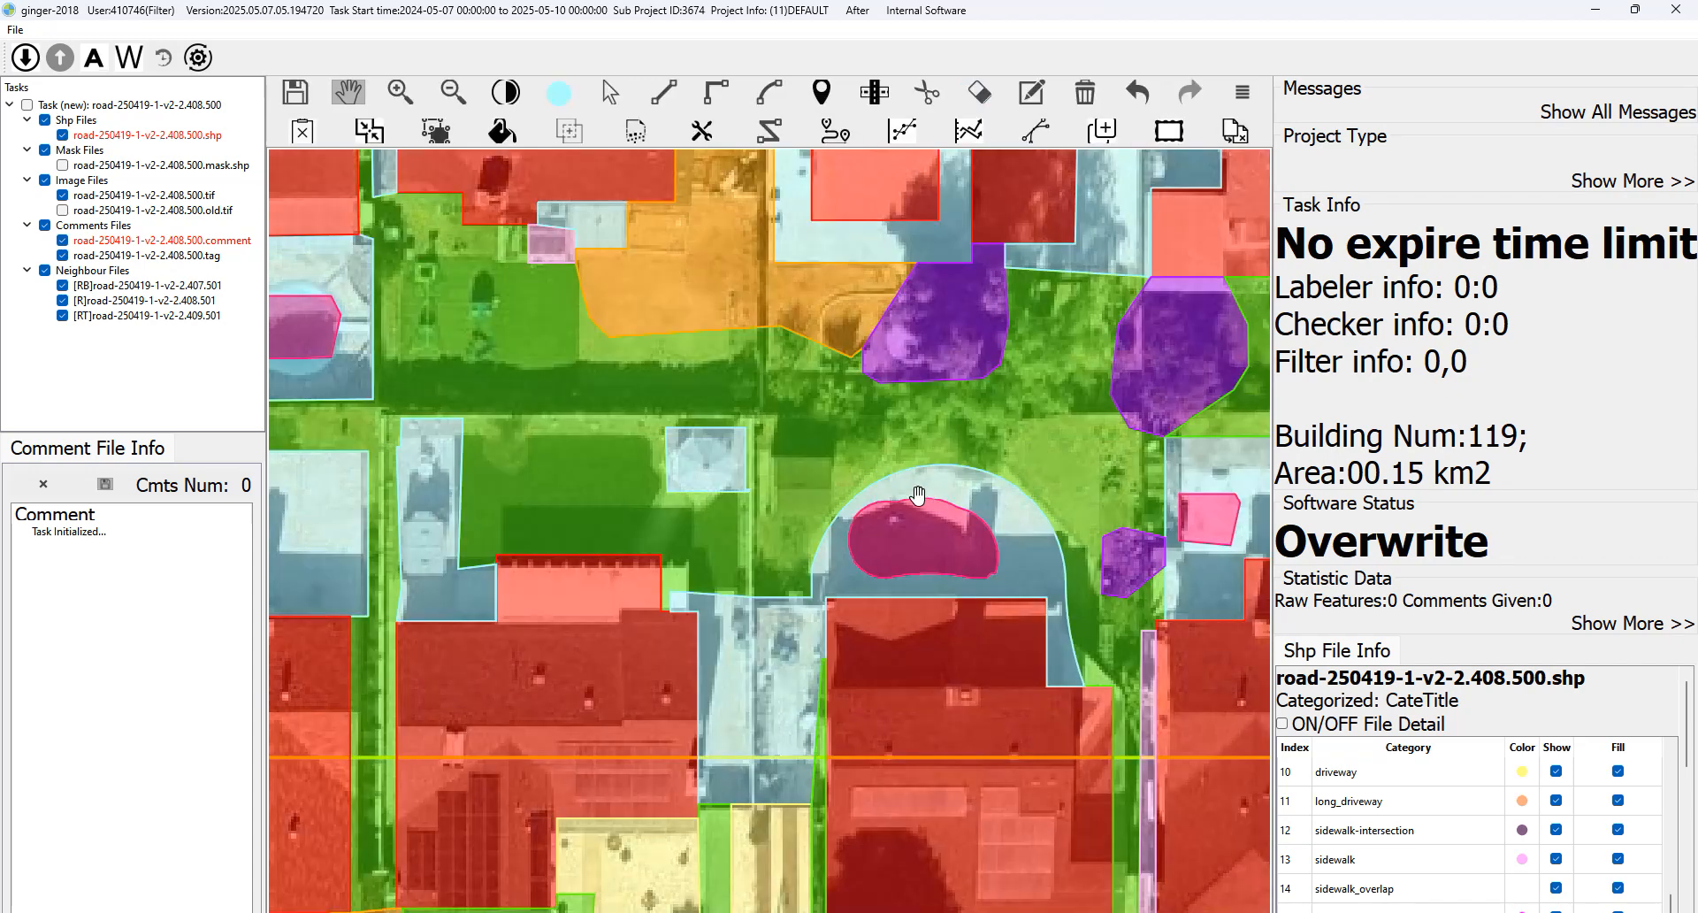
{"action": "key", "text": "space"}
{"action": "key", "text": "space"}
{"action": "left_click_drag", "start_coordinate": [1137, 546], "coordinate": [1083, 512]}
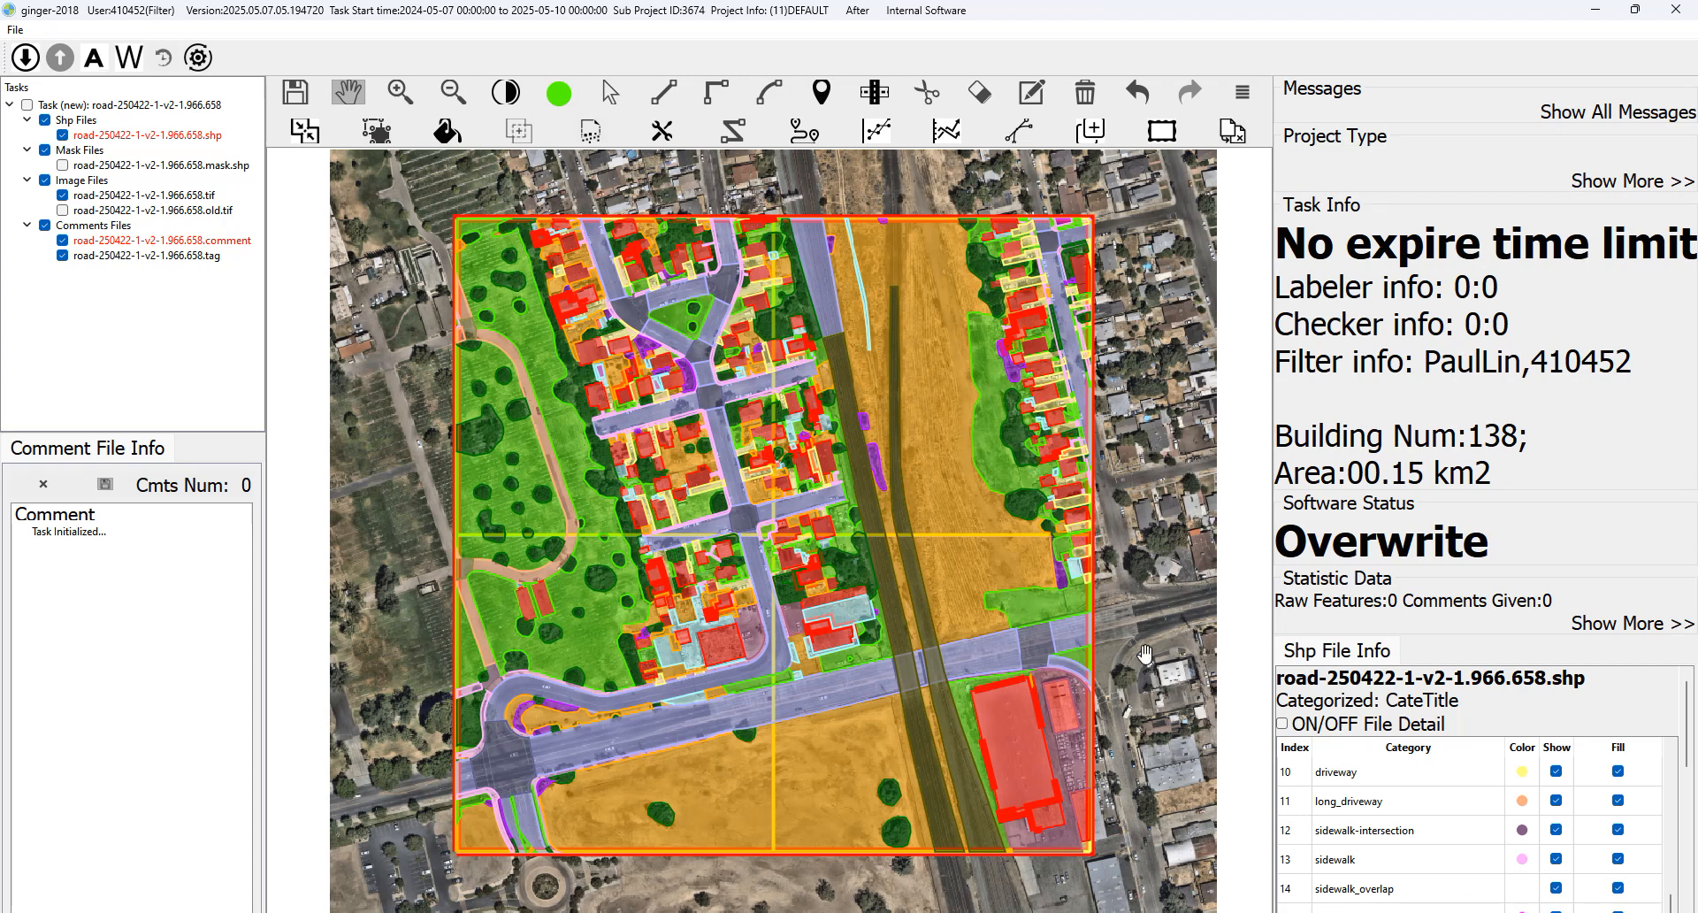
Compare the annotations of task road-250422-1-v2-1.966.658 with the bare imagery, overall and along the railway corridor.
{"action": "key", "text": "space"}
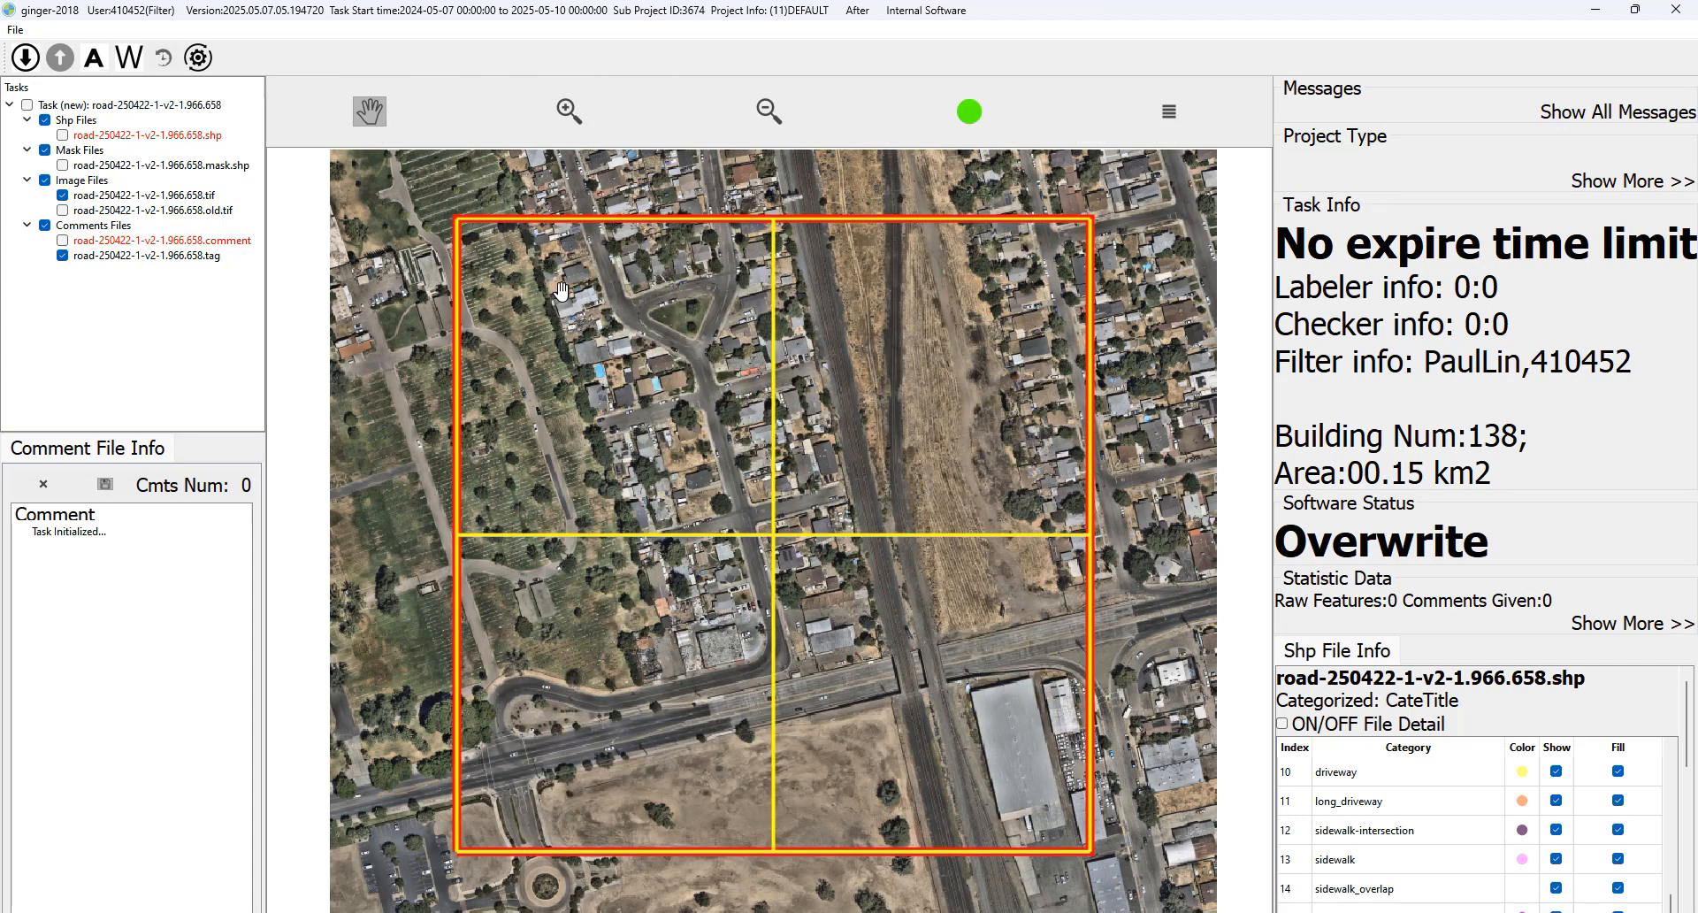
{"action": "key", "text": "space"}
{"action": "key", "text": "space"}
{"action": "key", "text": "space"}
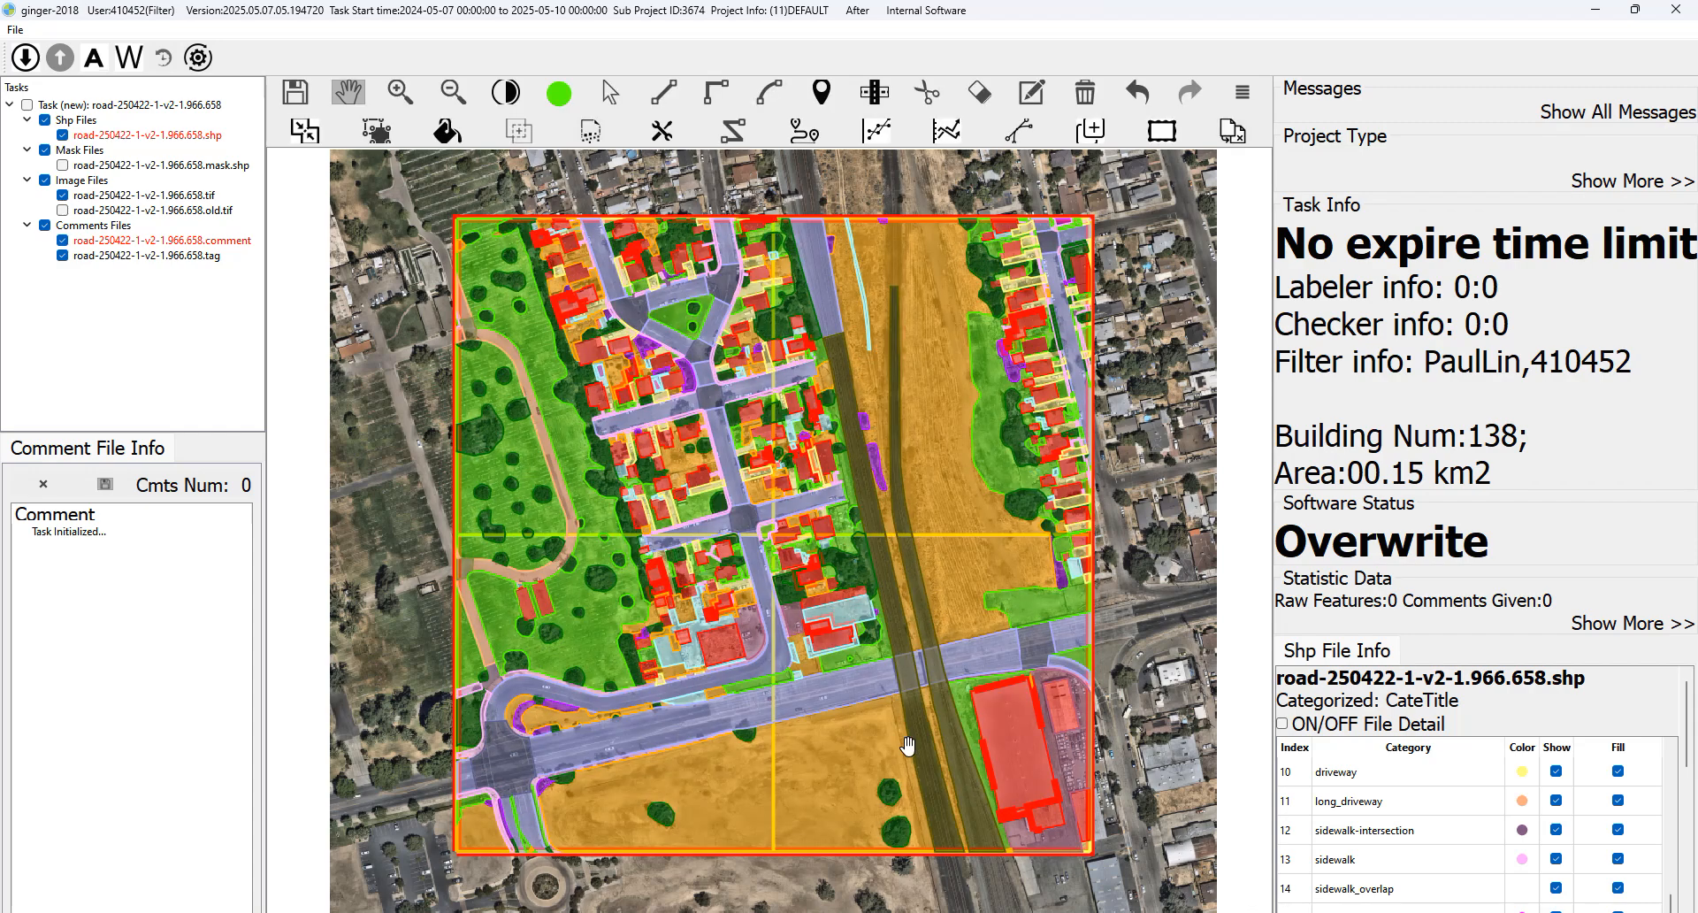
{"action": "scroll", "coordinate": [909, 743], "scroll_direction": "up", "scroll_amount": 2}
{"action": "key", "text": "space"}
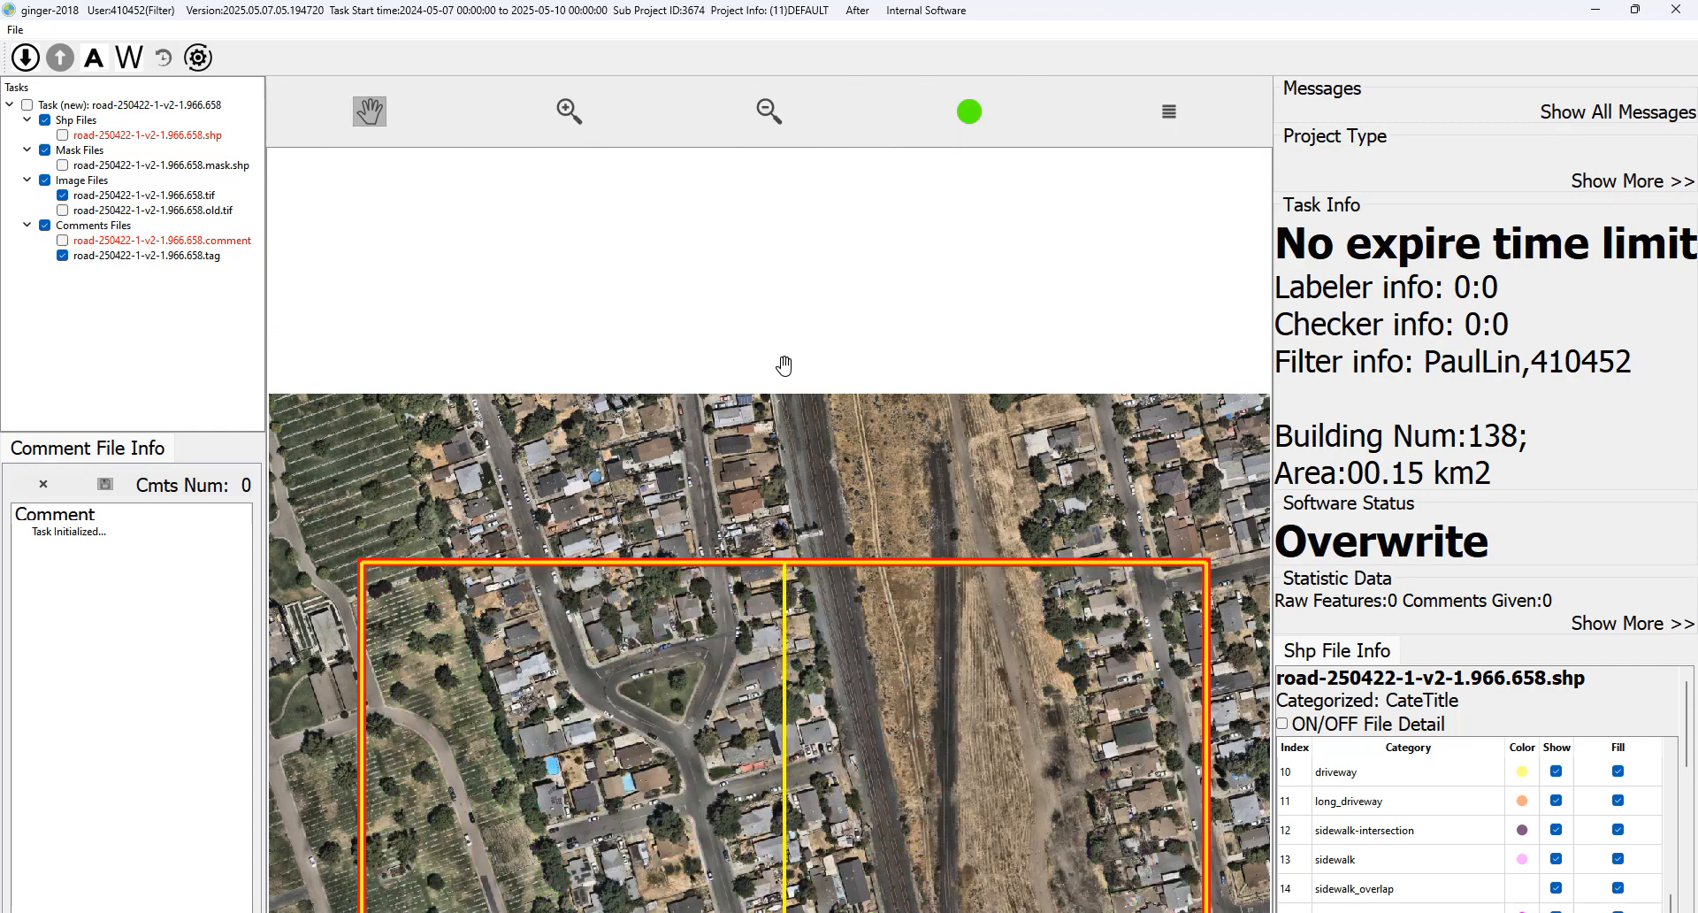
{"action": "key", "text": "space"}
{"action": "scroll", "coordinate": [878, 785], "scroll_direction": "up", "scroll_amount": 4}
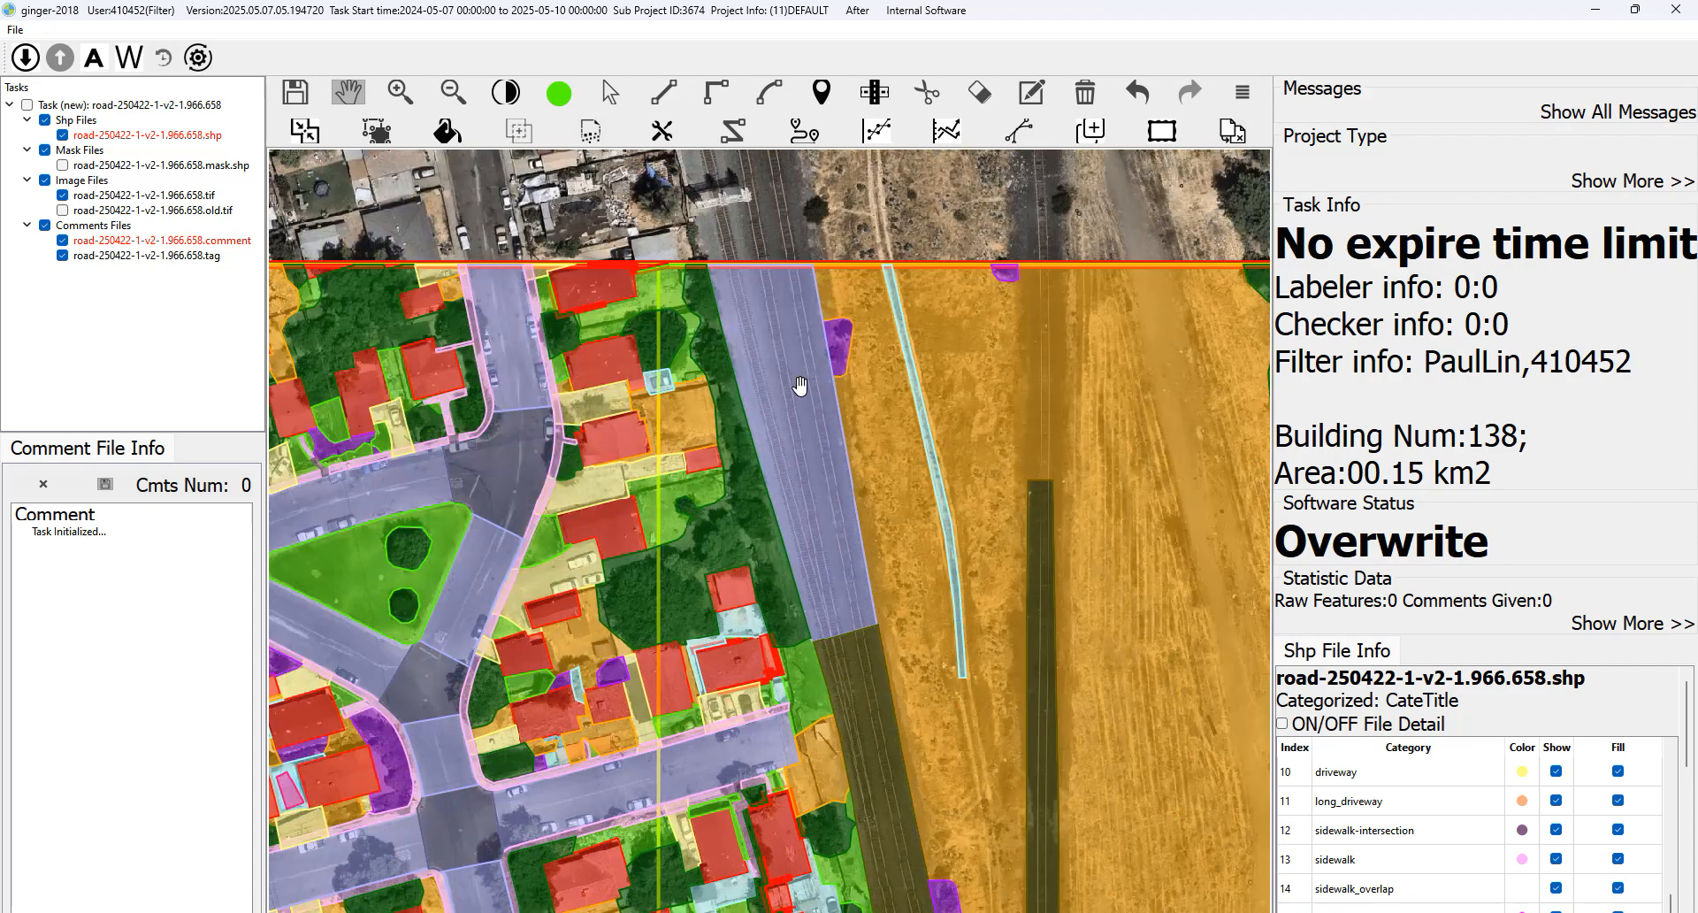
{"action": "key", "text": "space"}
{"action": "key", "text": "space"}
{"action": "key", "text": "space"}
{"action": "key", "text": "space"}
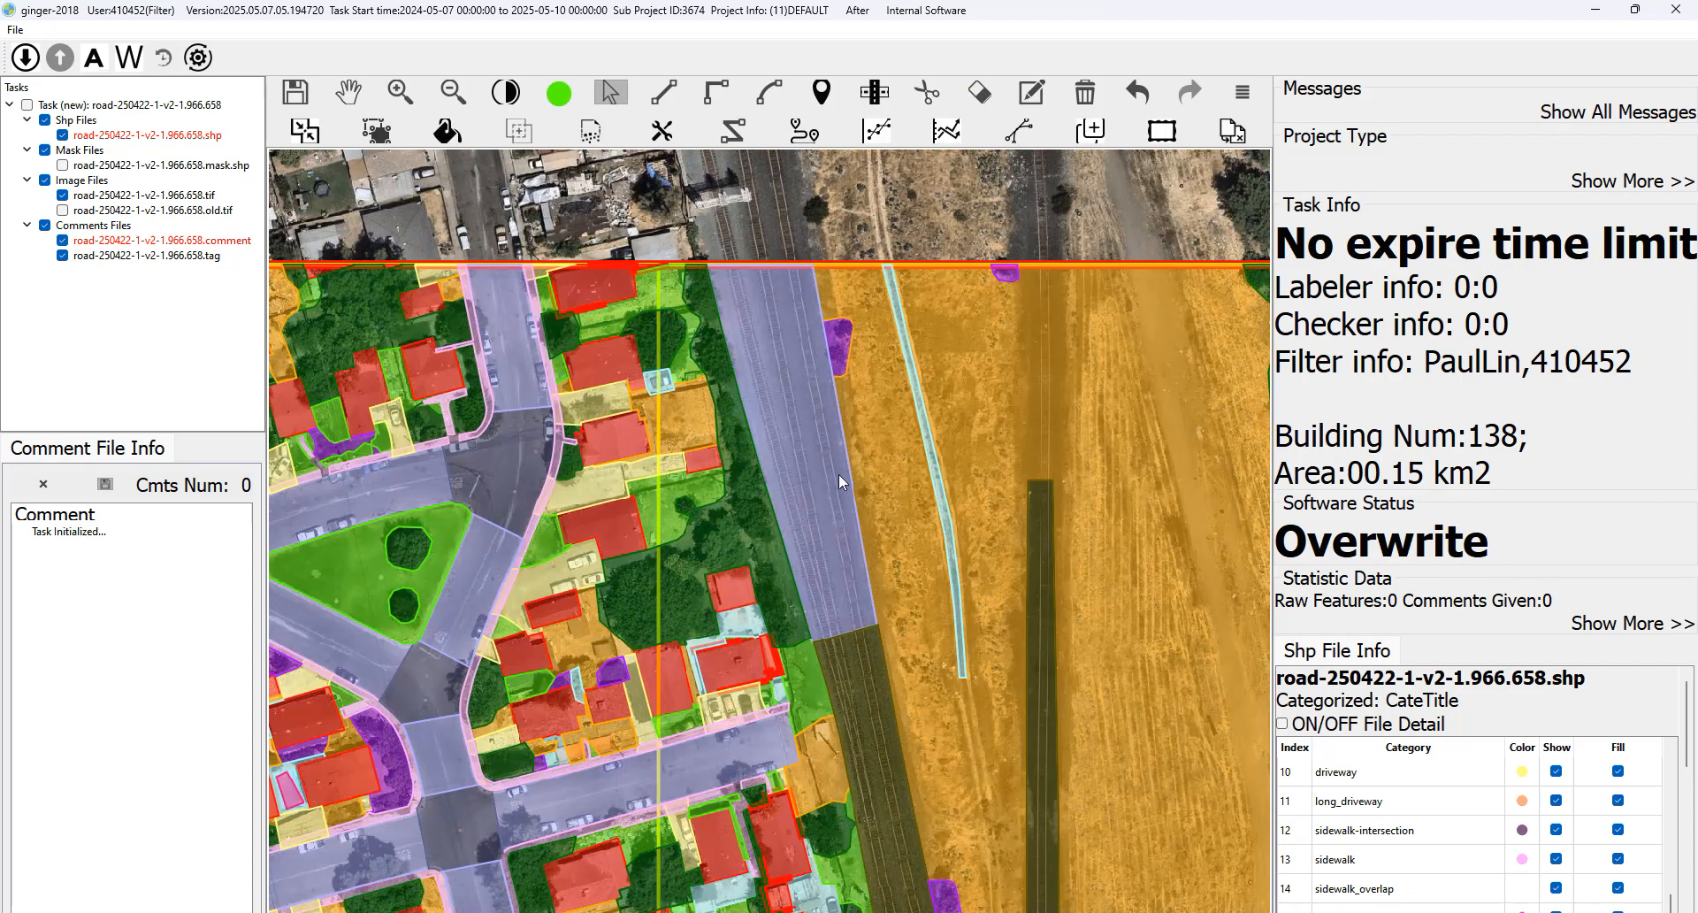
Try to merge the road-labelled strip over the train tracks with the adjoining railway polygon.
{"action": "left_click", "coordinate": [846, 624]}
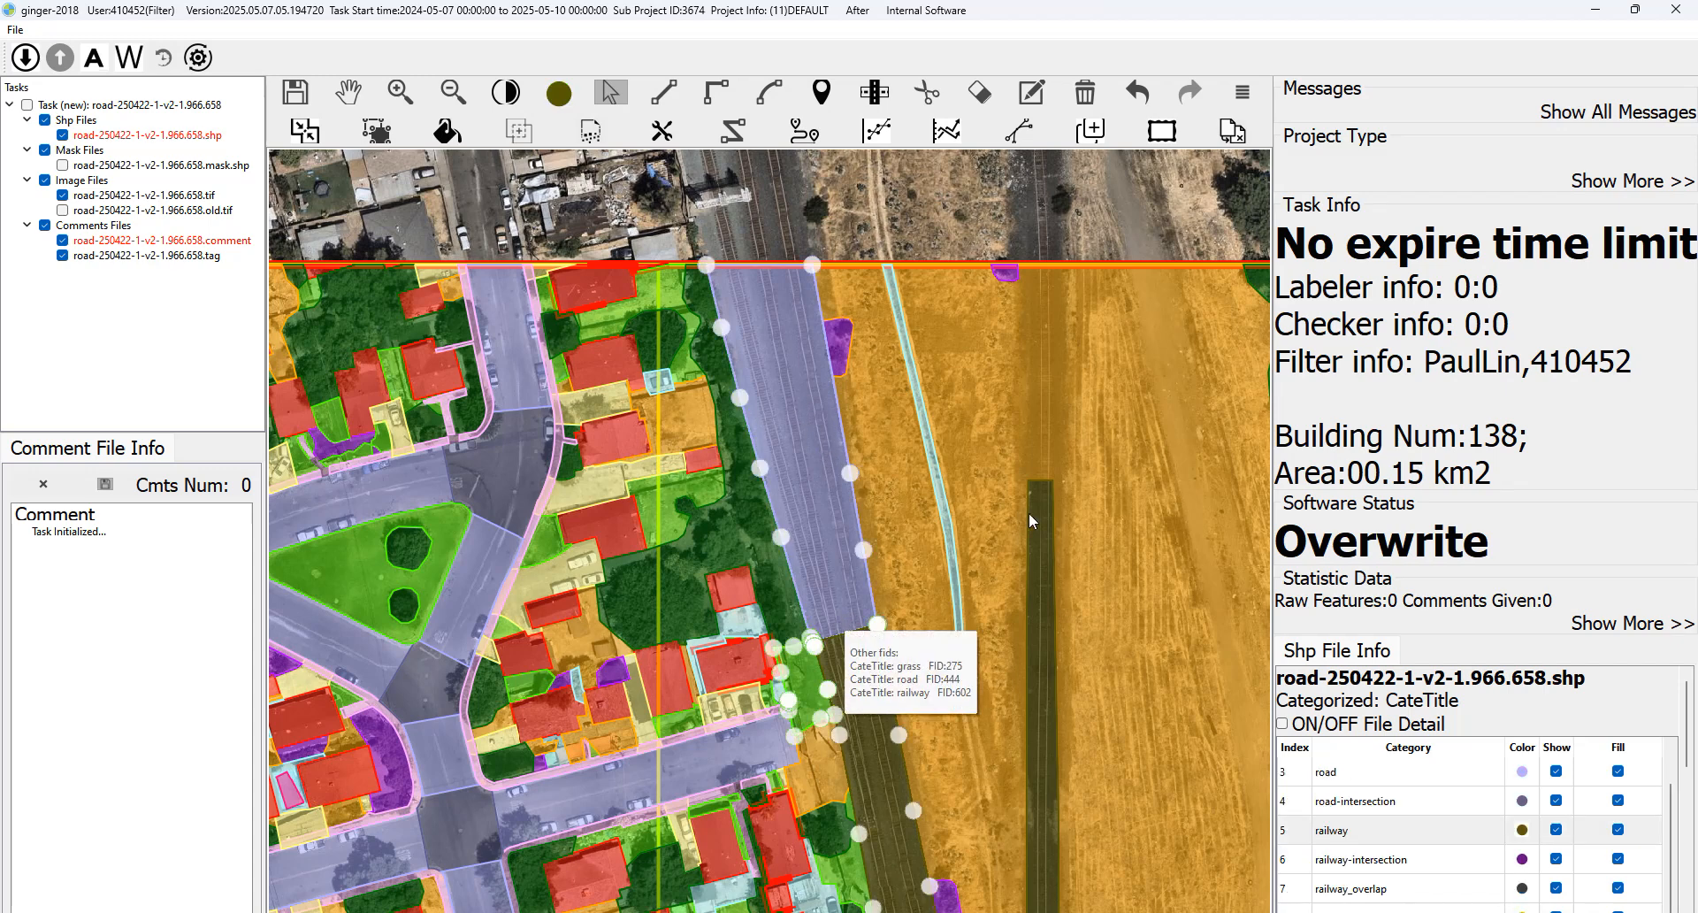
{"action": "left_click_drag", "start_coordinate": [1102, 515], "coordinate": [1044, 536]}
{"action": "key", "text": "space"}
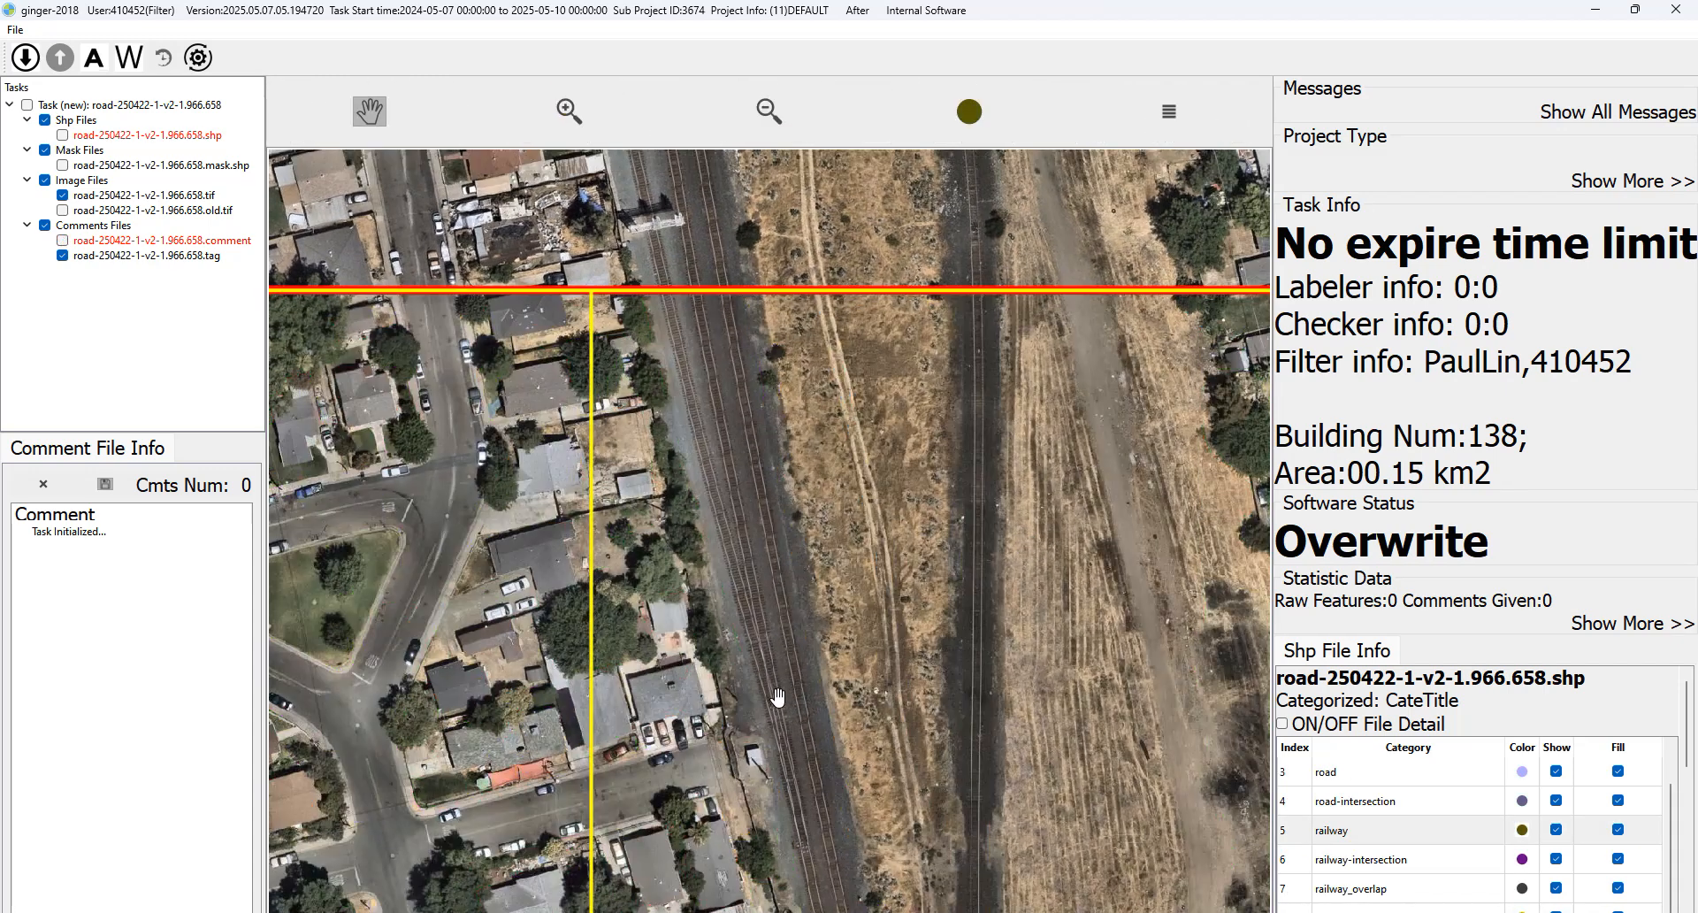
{"action": "key", "text": "space"}
{"action": "scroll", "coordinate": [784, 624], "scroll_direction": "up", "scroll_amount": 2}
{"action": "left_click_drag", "start_coordinate": [783, 624], "coordinate": [789, 674]}
{"action": "key", "text": "m"}
{"action": "key", "text": "ctrl+z"}
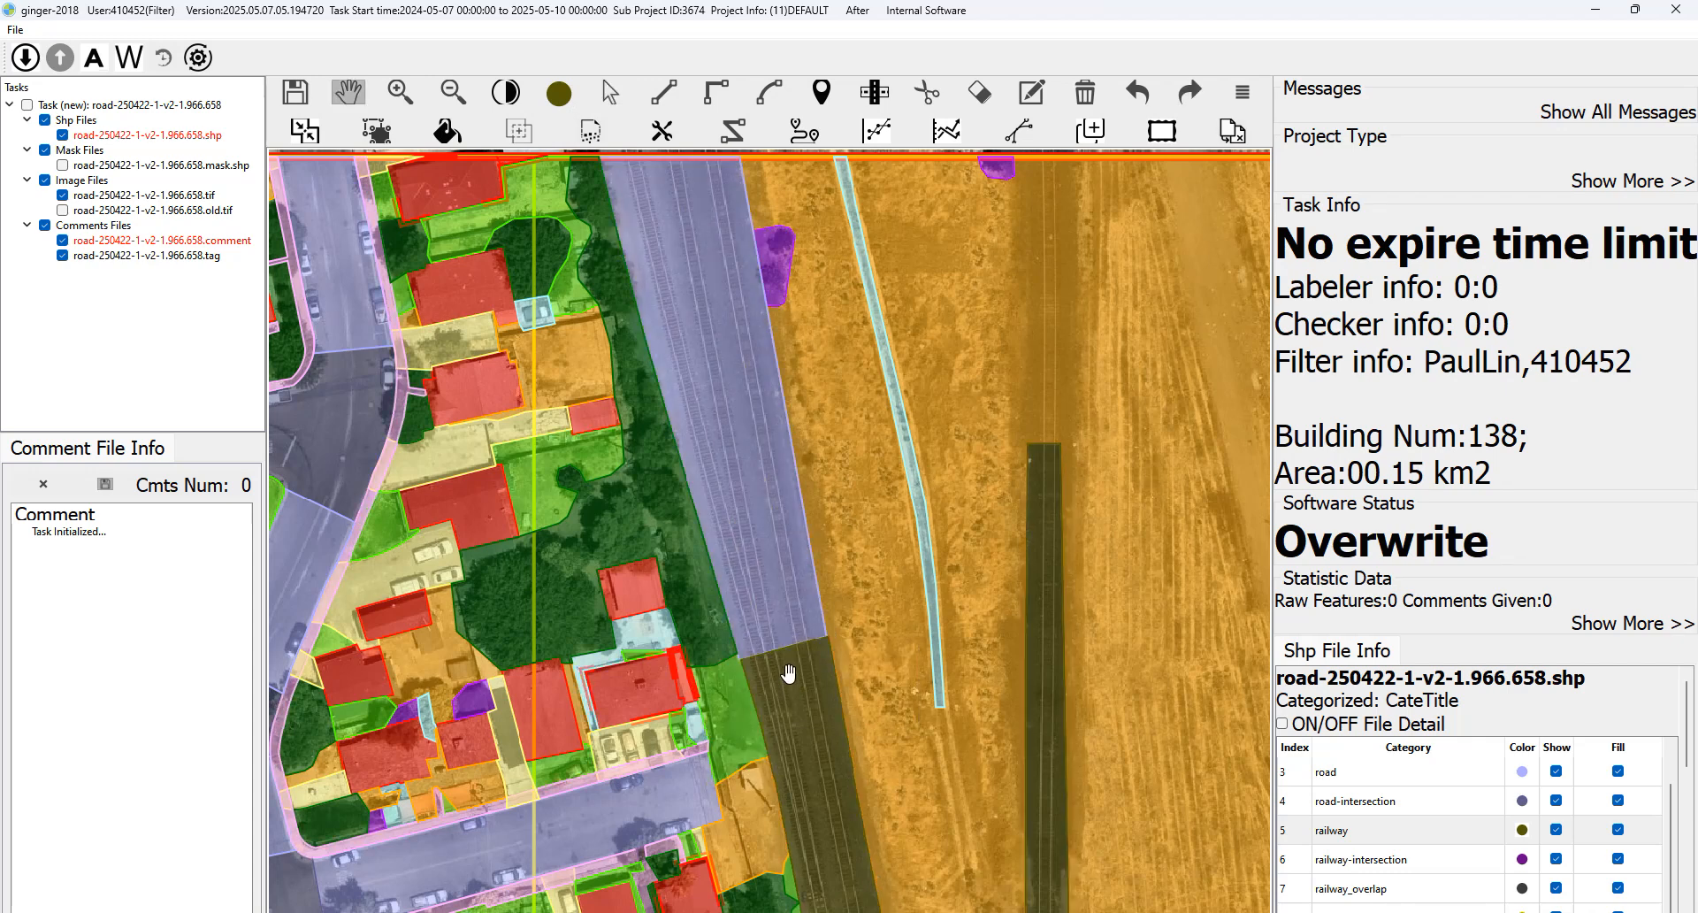
Cut off the thin grass sliver running along the seam between the road-labelled strip and the railway polygon.
{"action": "left_click", "coordinate": [796, 663]}
{"action": "scroll", "coordinate": [796, 663], "scroll_direction": "up", "scroll_amount": 2}
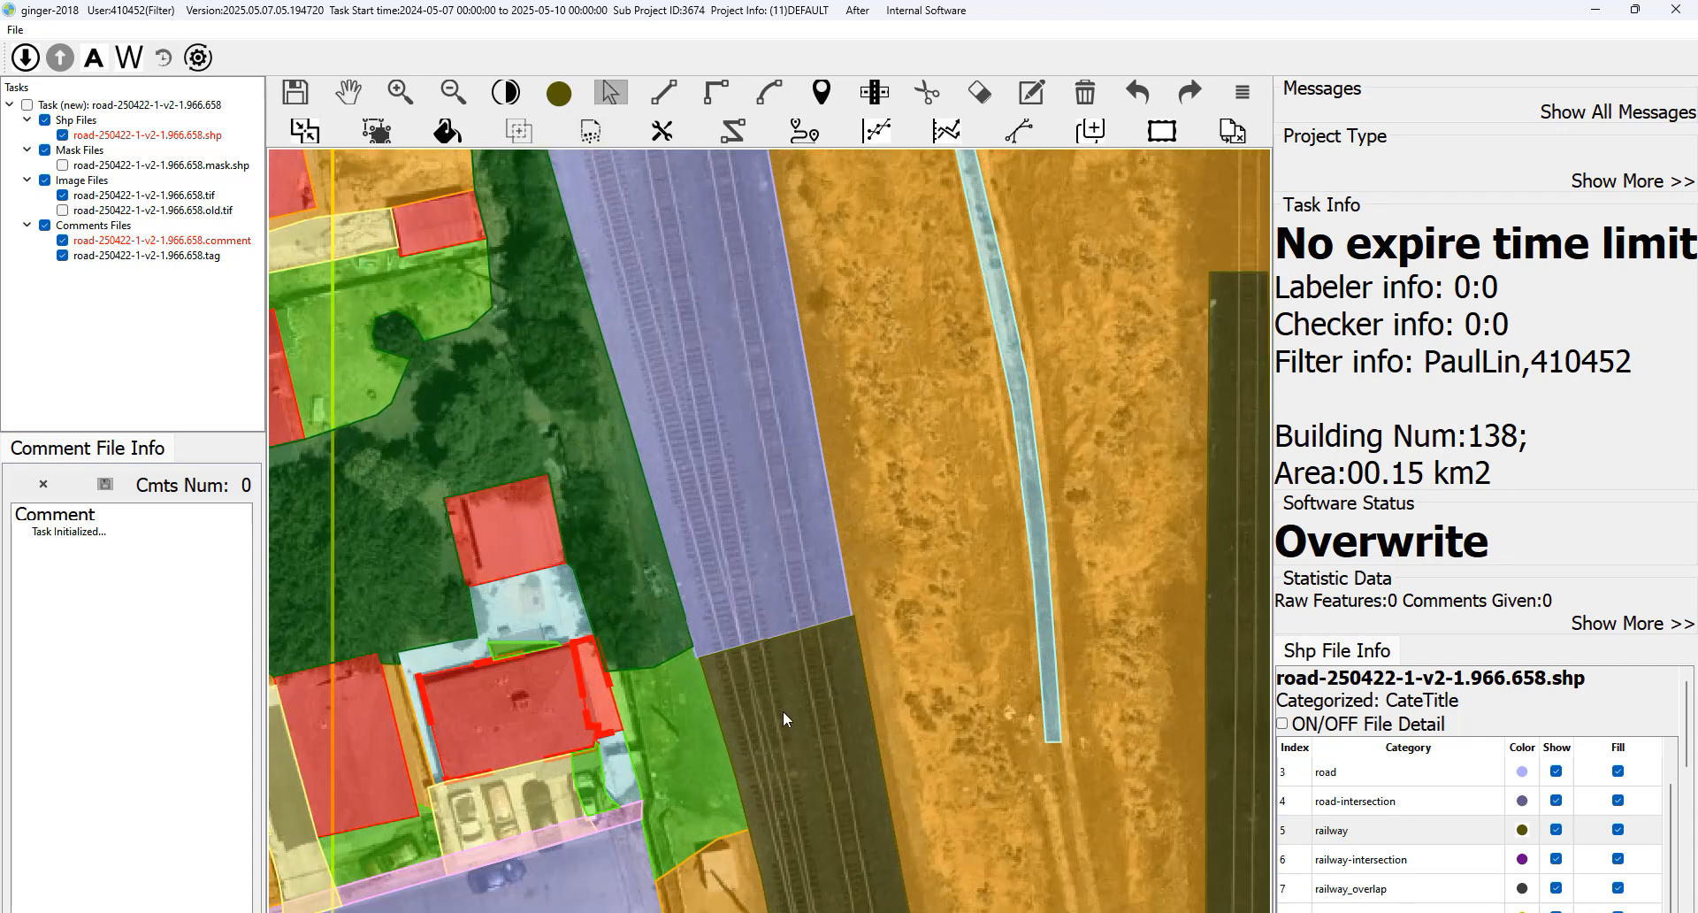
{"action": "left_click", "coordinate": [782, 709]}
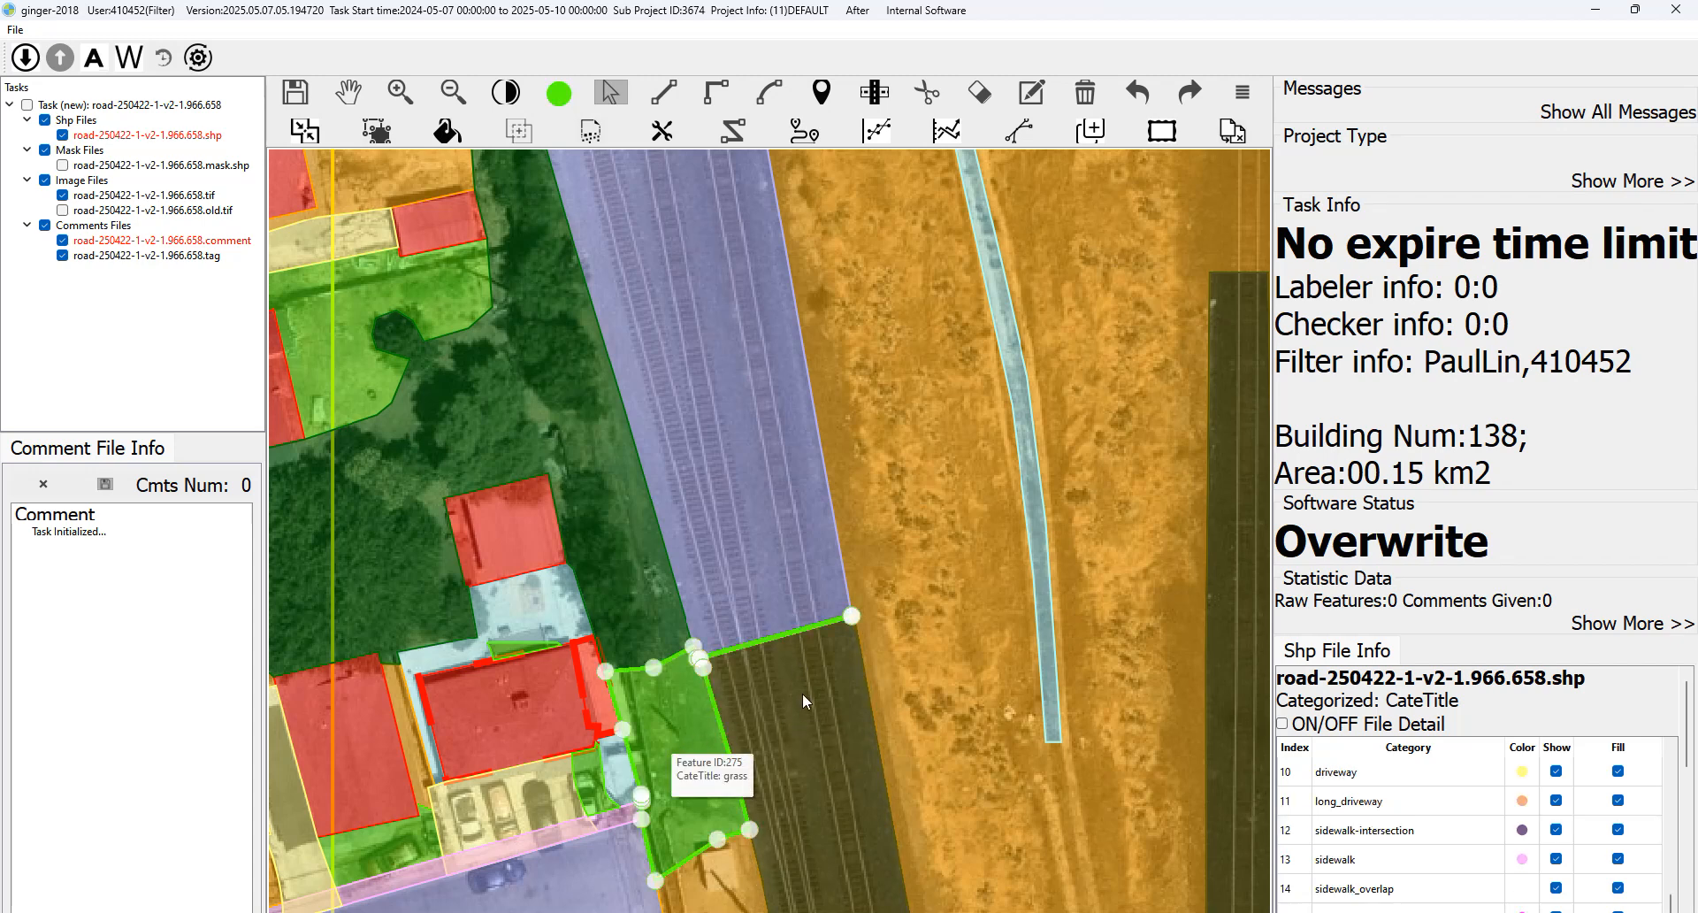
{"action": "left_click", "coordinate": [814, 688]}
{"action": "scroll", "coordinate": [708, 690], "scroll_direction": "up", "scroll_amount": 2}
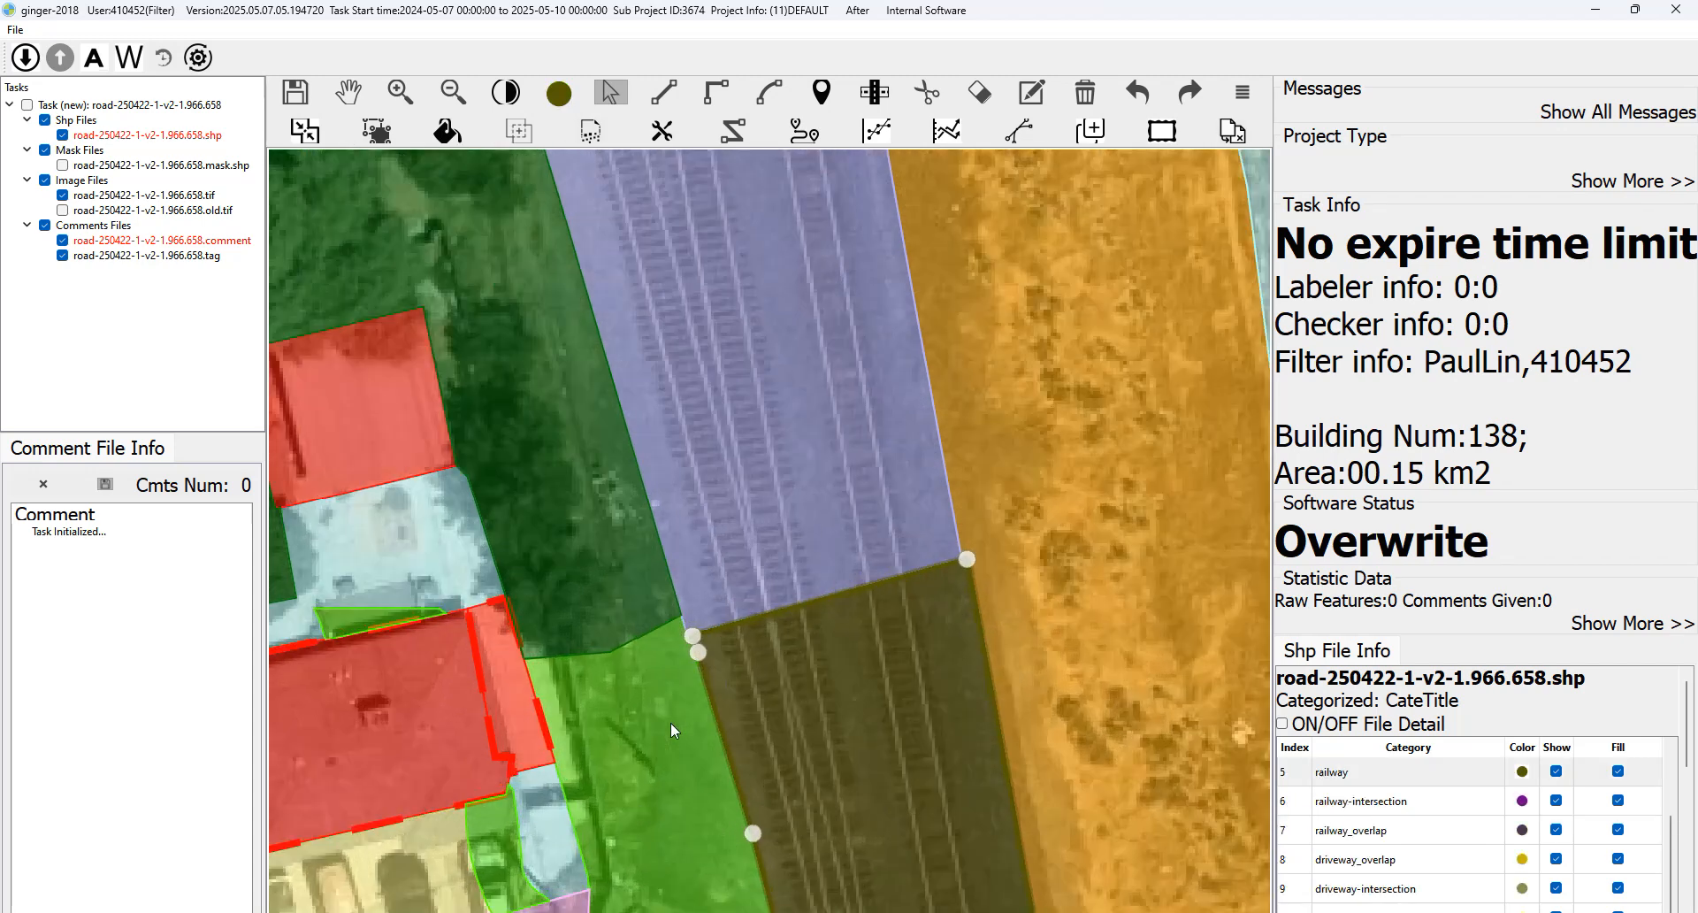
{"action": "left_click", "coordinate": [671, 721]}
{"action": "scroll", "coordinate": [698, 659], "scroll_direction": "up", "scroll_amount": 3}
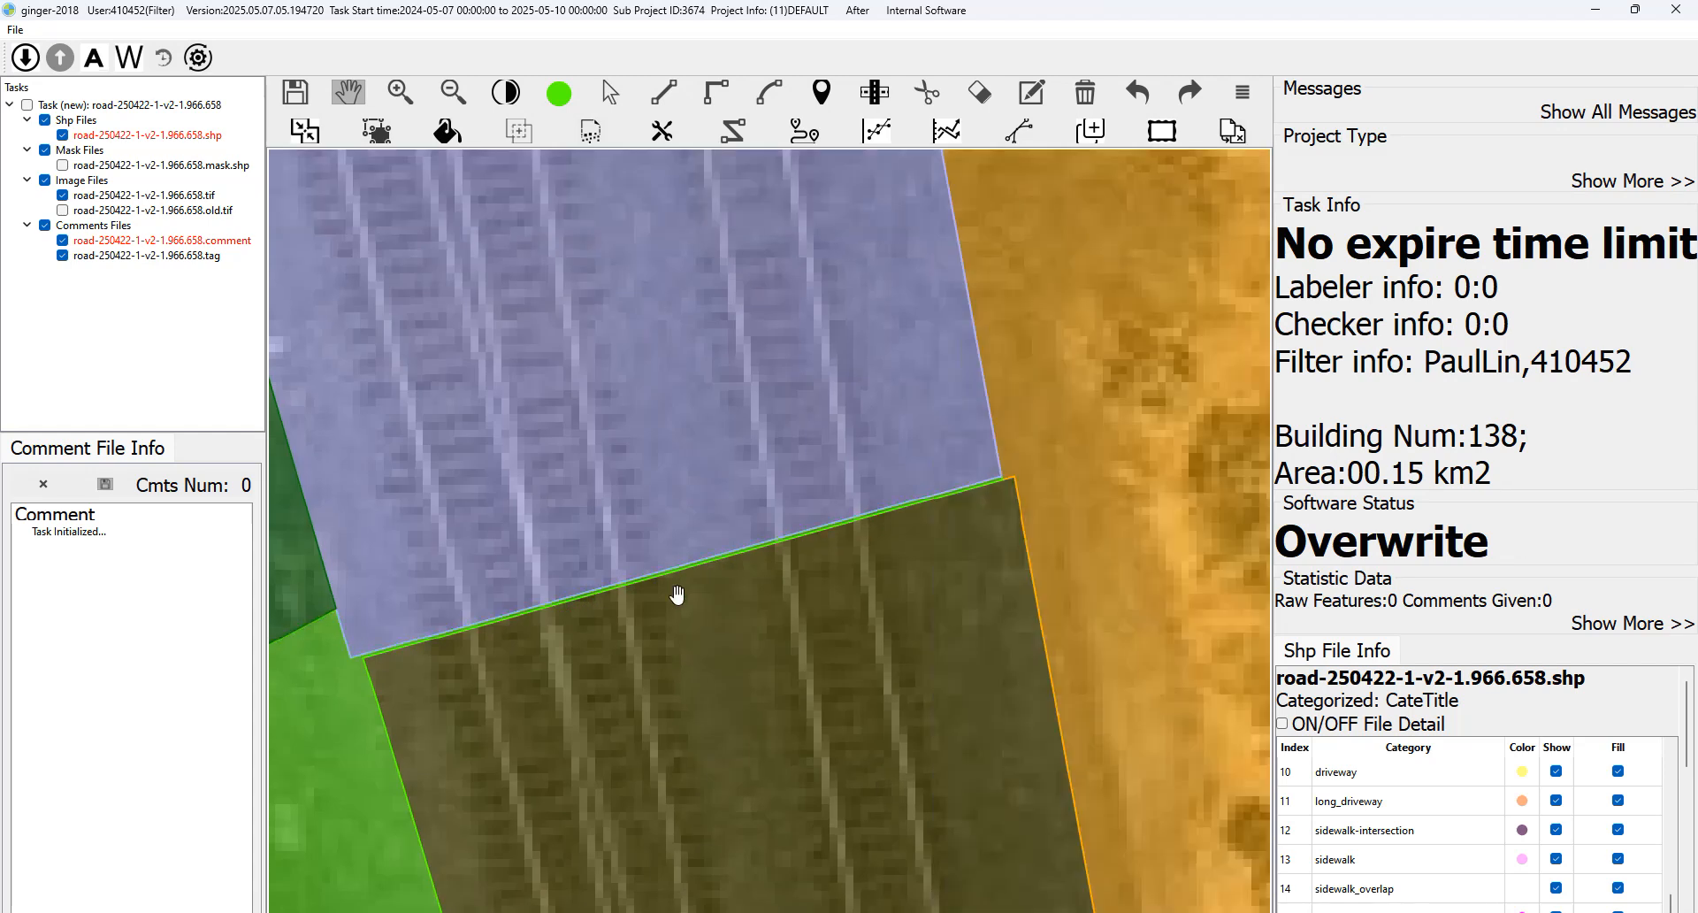
{"action": "left_click_drag", "start_coordinate": [369, 713], "coordinate": [624, 613]}
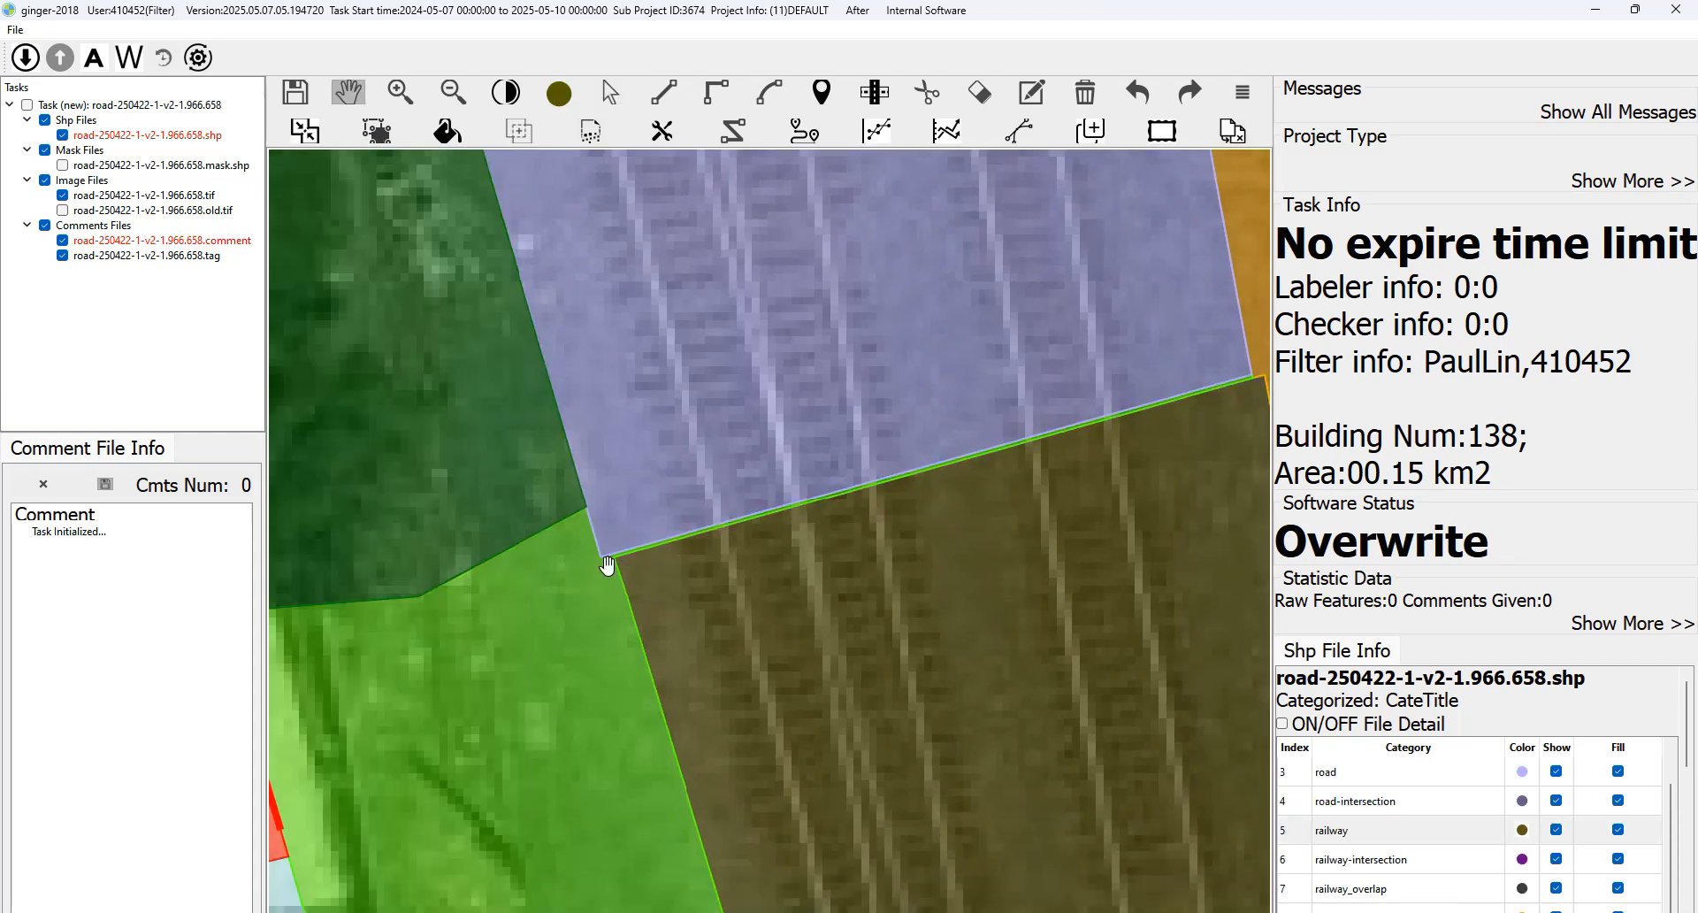
{"action": "scroll", "coordinate": [610, 562], "scroll_direction": "up", "scroll_amount": 1}
{"action": "left_click", "coordinate": [608, 559]}
{"action": "left_click", "coordinate": [601, 559]}
{"action": "key", "text": "Escape"}
Merge the road-labelled strip over the western tracks, including the seam sliver, into the railway polygon.
{"action": "left_click_drag", "start_coordinate": [857, 569], "coordinate": [809, 417]}
{"action": "key", "text": "m"}
{"action": "scroll", "coordinate": [788, 576], "scroll_direction": "down", "scroll_amount": 4}
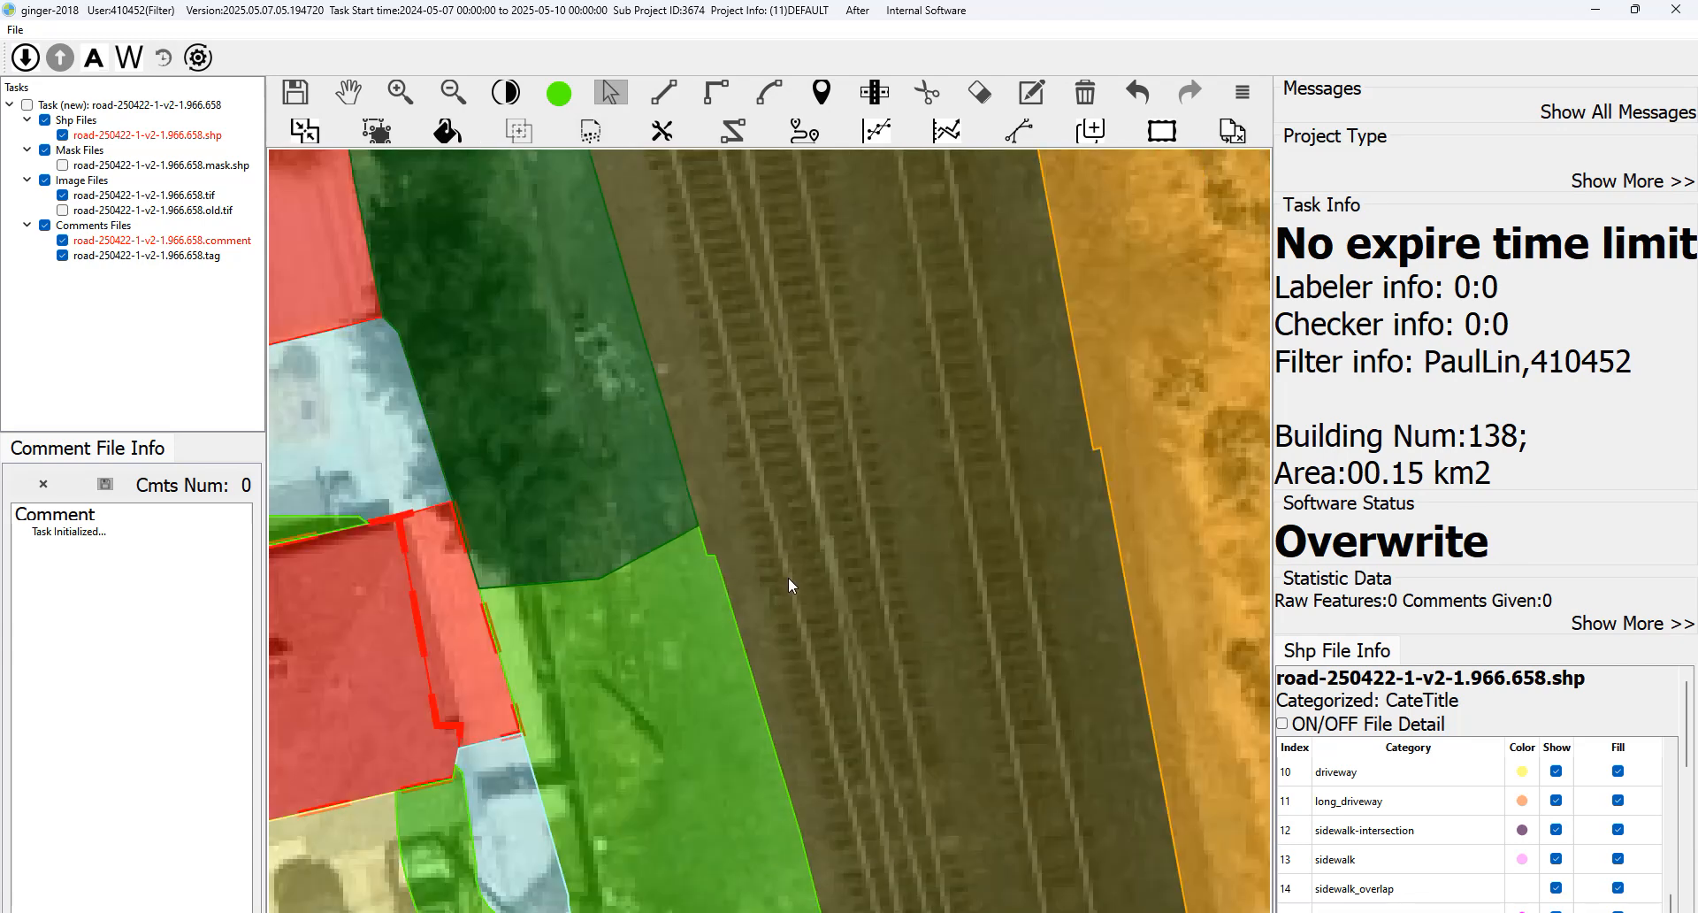
Compare the eastern track near the task's northern boundary with the bare imagery.
{"action": "key", "text": "h"}
{"action": "left_click_drag", "start_coordinate": [844, 560], "coordinate": [826, 619]}
{"action": "scroll", "coordinate": [763, 463], "scroll_direction": "down", "scroll_amount": 2}
{"action": "left_click_drag", "start_coordinate": [810, 509], "coordinate": [791, 568]}
{"action": "left_click_drag", "start_coordinate": [936, 392], "coordinate": [765, 578]}
{"action": "key", "text": "space"}
{"action": "key", "text": "space"}
{"action": "key", "text": "space"}
{"action": "key", "text": "space"}
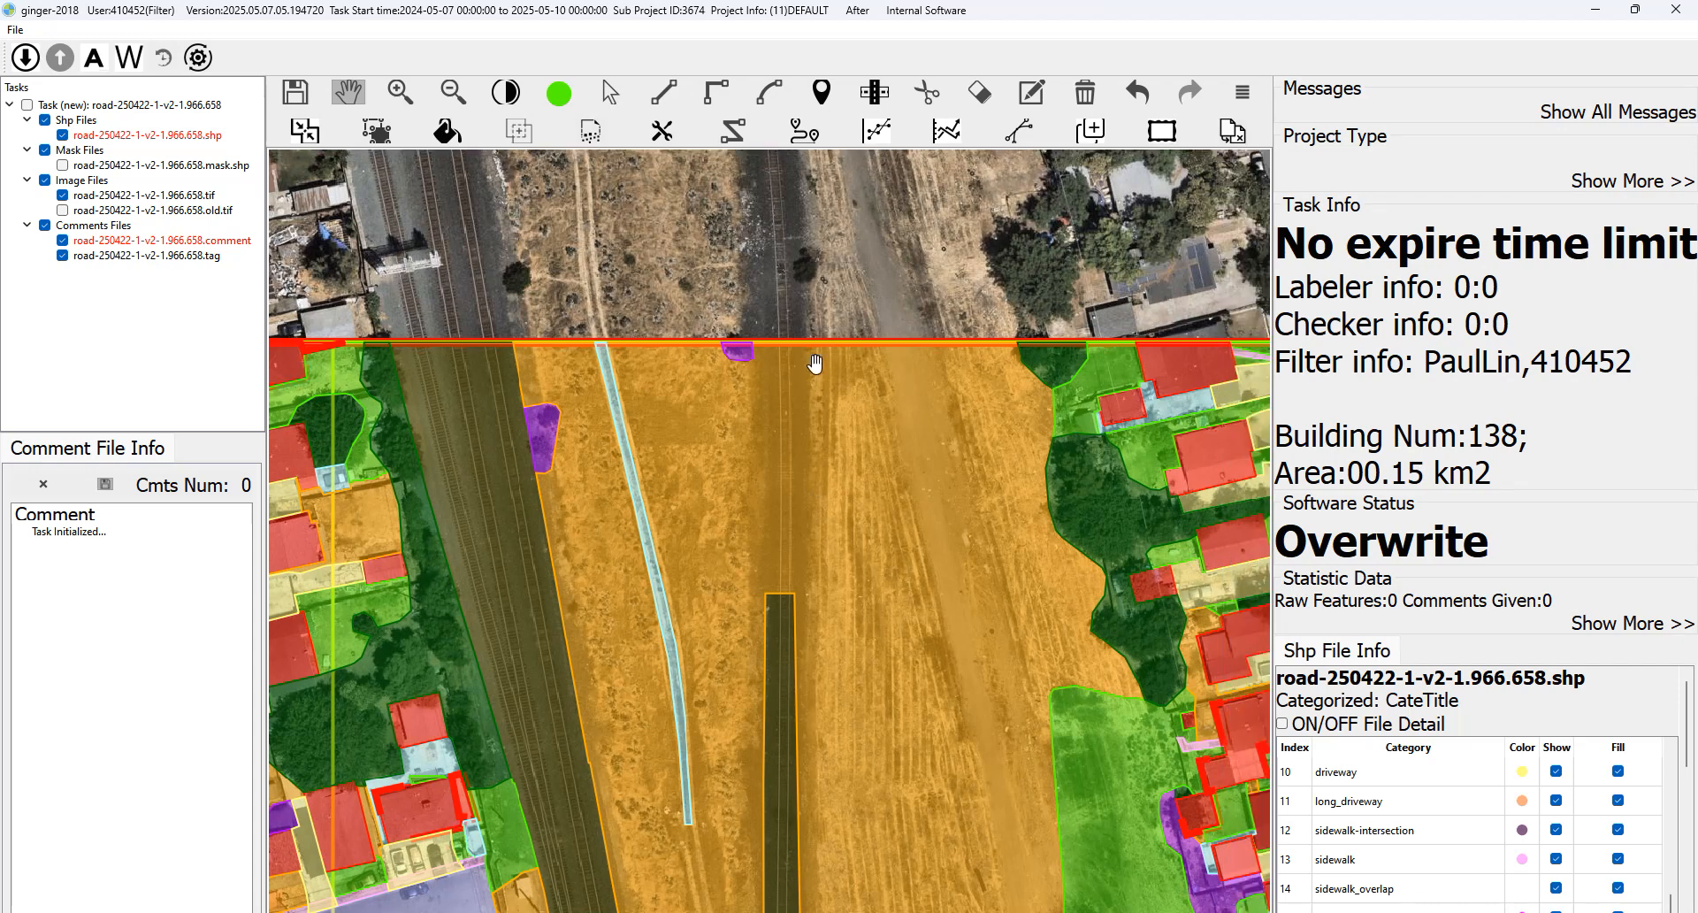
Cut the eastern track's strip out of the bareland, from the railway polygon's northern end up to the task boundary.
{"action": "key", "text": "c"}
{"action": "left_click", "coordinate": [765, 592]}
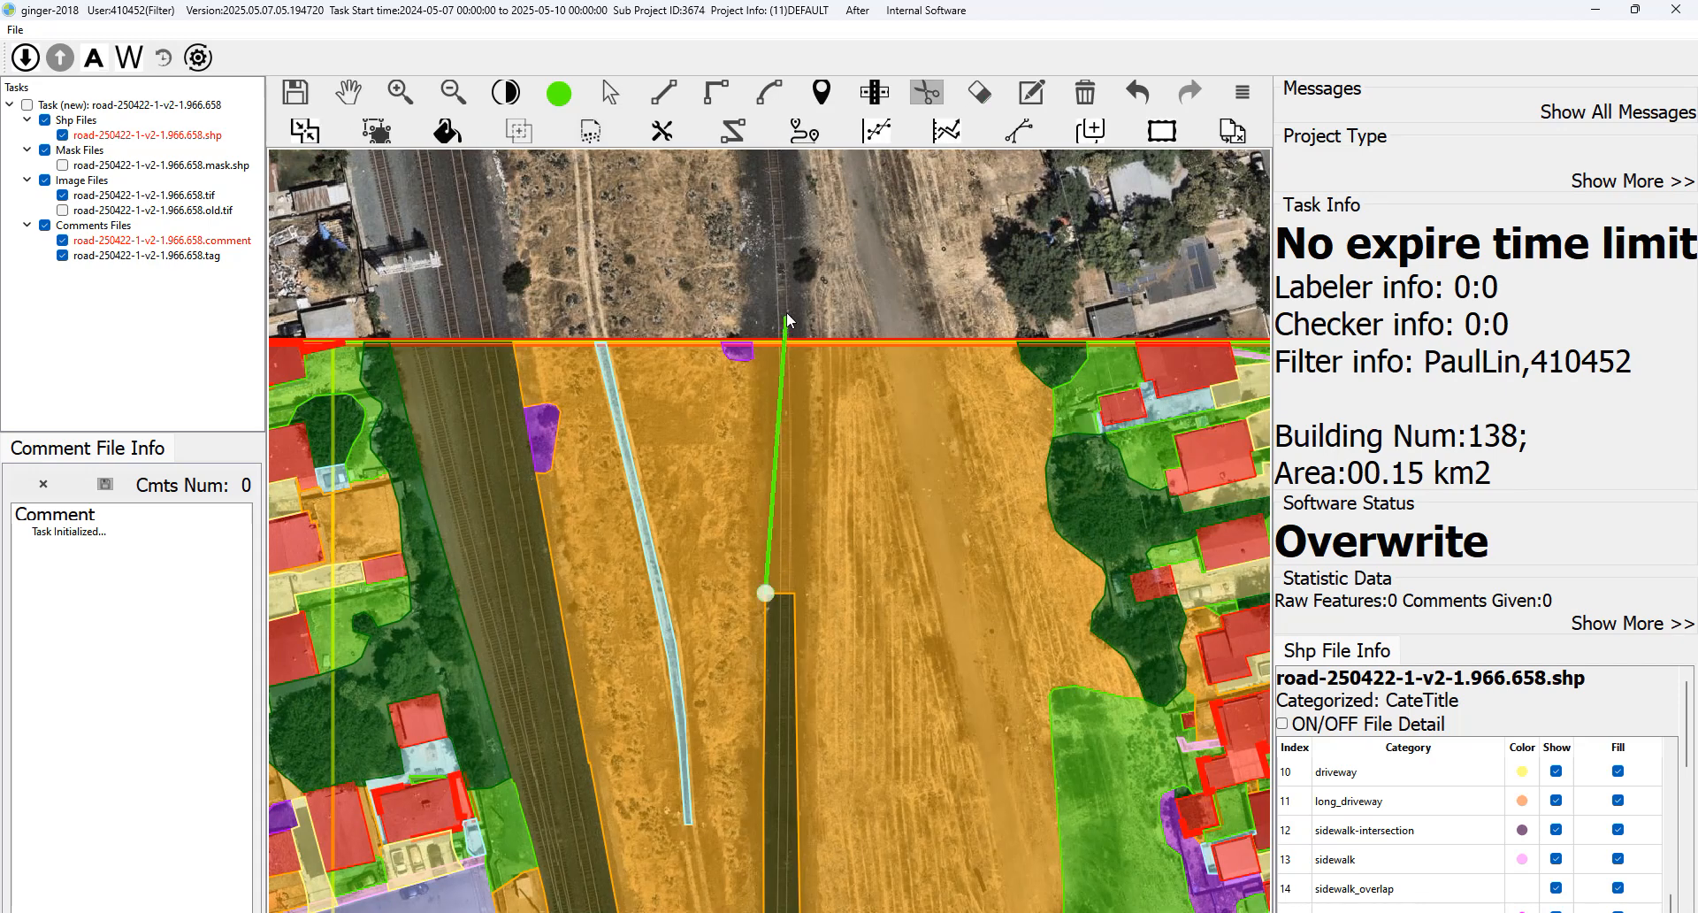
{"action": "left_click", "coordinate": [796, 299]}
{"action": "left_click", "coordinate": [795, 593]}
{"action": "right_click", "coordinate": [783, 609]}
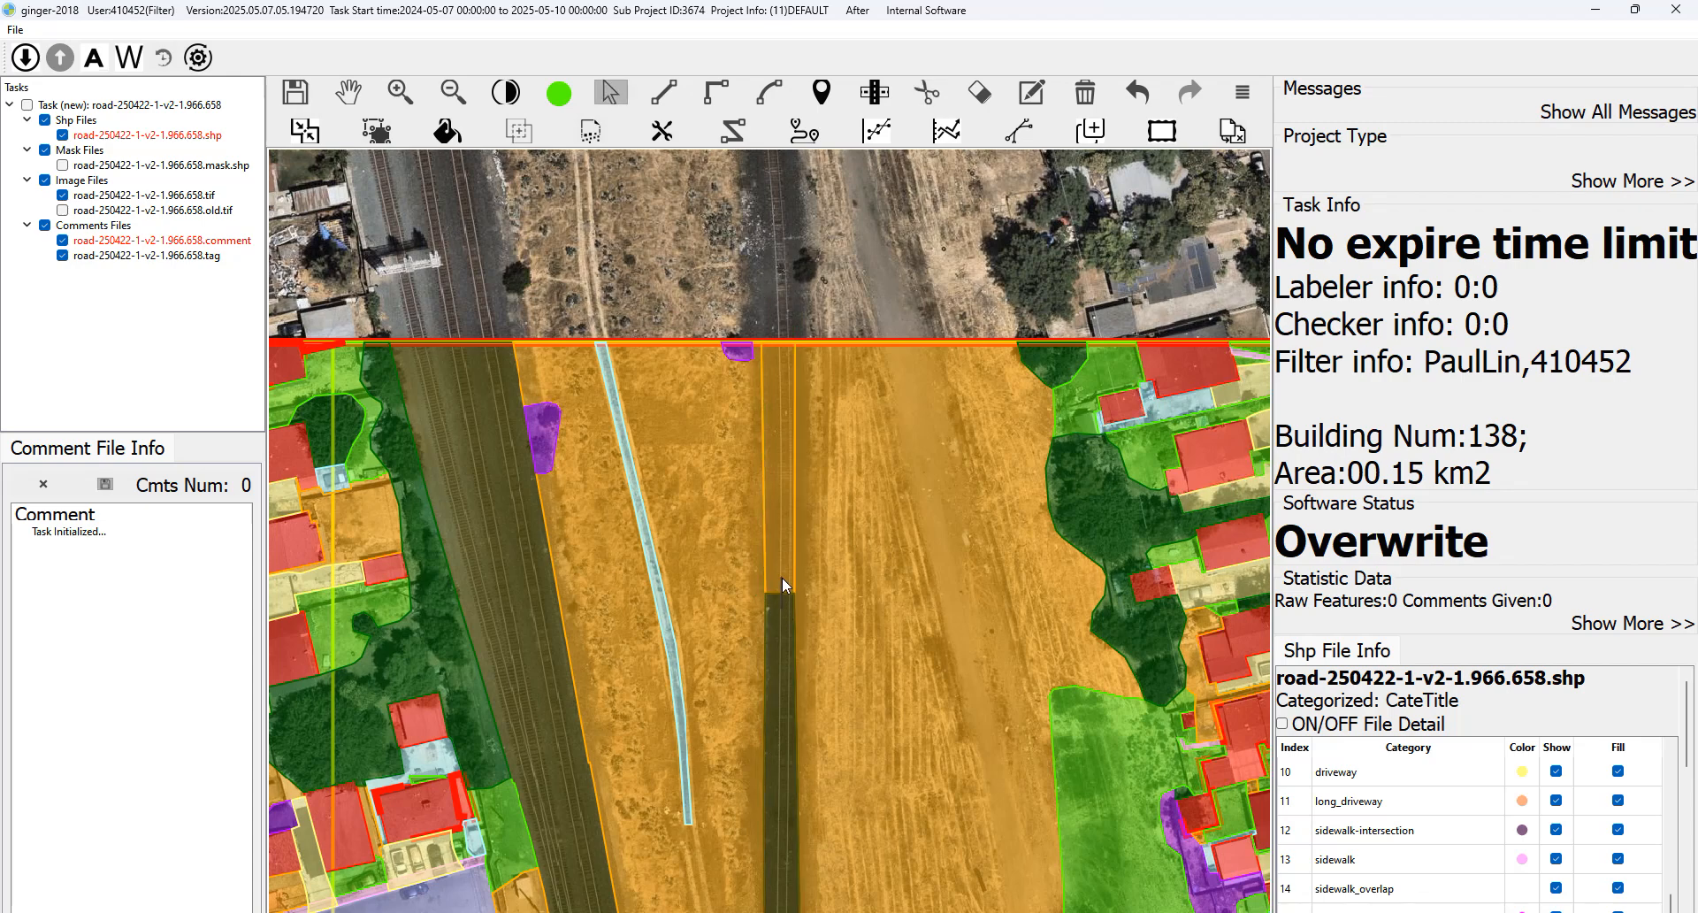
{"action": "left_click", "coordinate": [782, 577]}
{"action": "left_click", "coordinate": [874, 581]}
Examine in the bare imagery how the two railway lines cross the wide road near the warehouse in the south.
{"action": "key", "text": "h"}
{"action": "scroll", "coordinate": [874, 581], "scroll_direction": "down", "scroll_amount": 2}
{"action": "left_click_drag", "start_coordinate": [874, 575], "coordinate": [959, 200]}
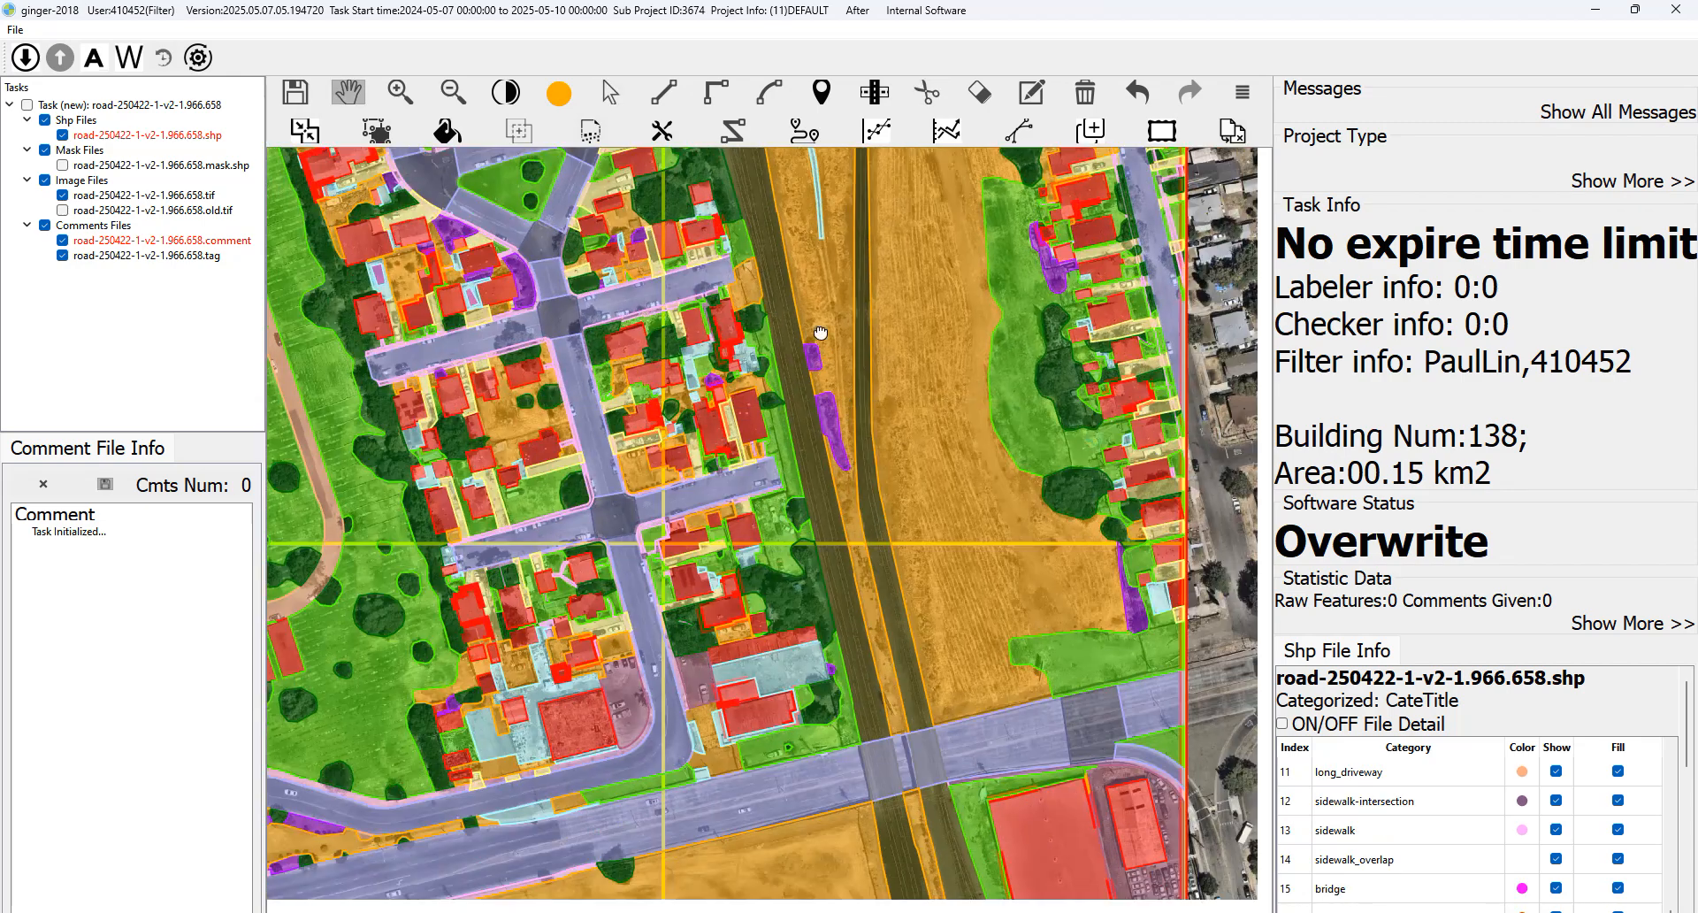
{"action": "left_click_drag", "start_coordinate": [931, 460], "coordinate": [845, 261]}
{"action": "key", "text": "space"}
{"action": "key", "text": "space"}
{"action": "key", "text": "space"}
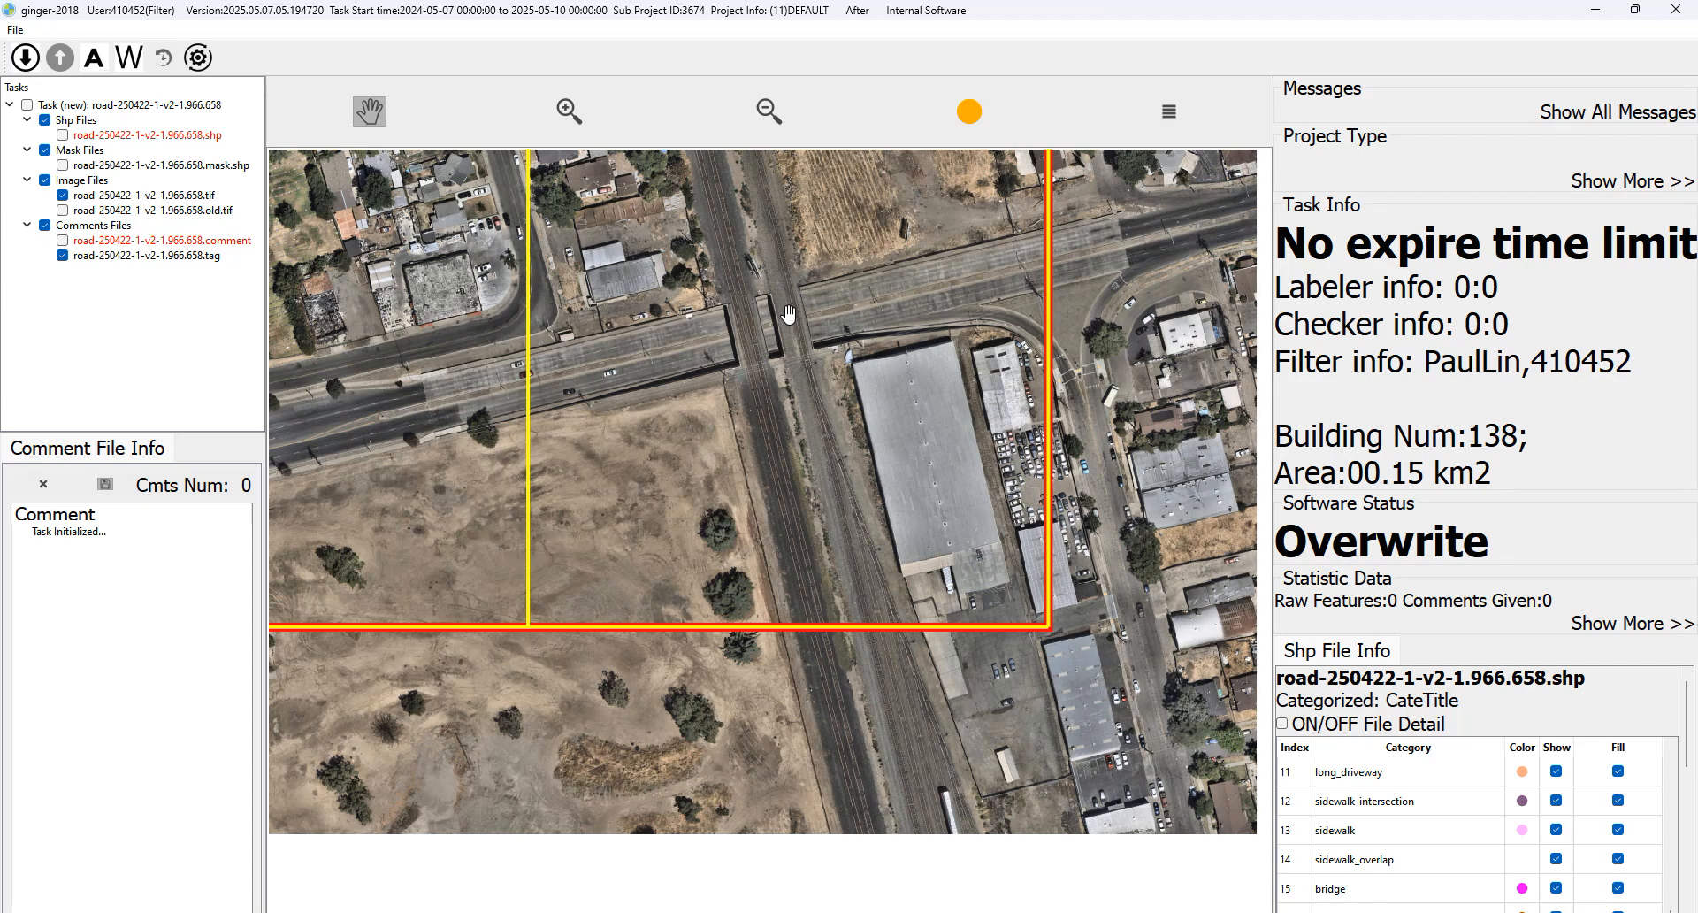
{"action": "key", "text": "space"}
{"action": "scroll", "coordinate": [789, 313], "scroll_direction": "up", "scroll_amount": 2}
{"action": "left_click_drag", "start_coordinate": [788, 318], "coordinate": [793, 434]}
{"action": "key", "text": "space"}
{"action": "scroll", "coordinate": [771, 415], "scroll_direction": "up", "scroll_amount": 2}
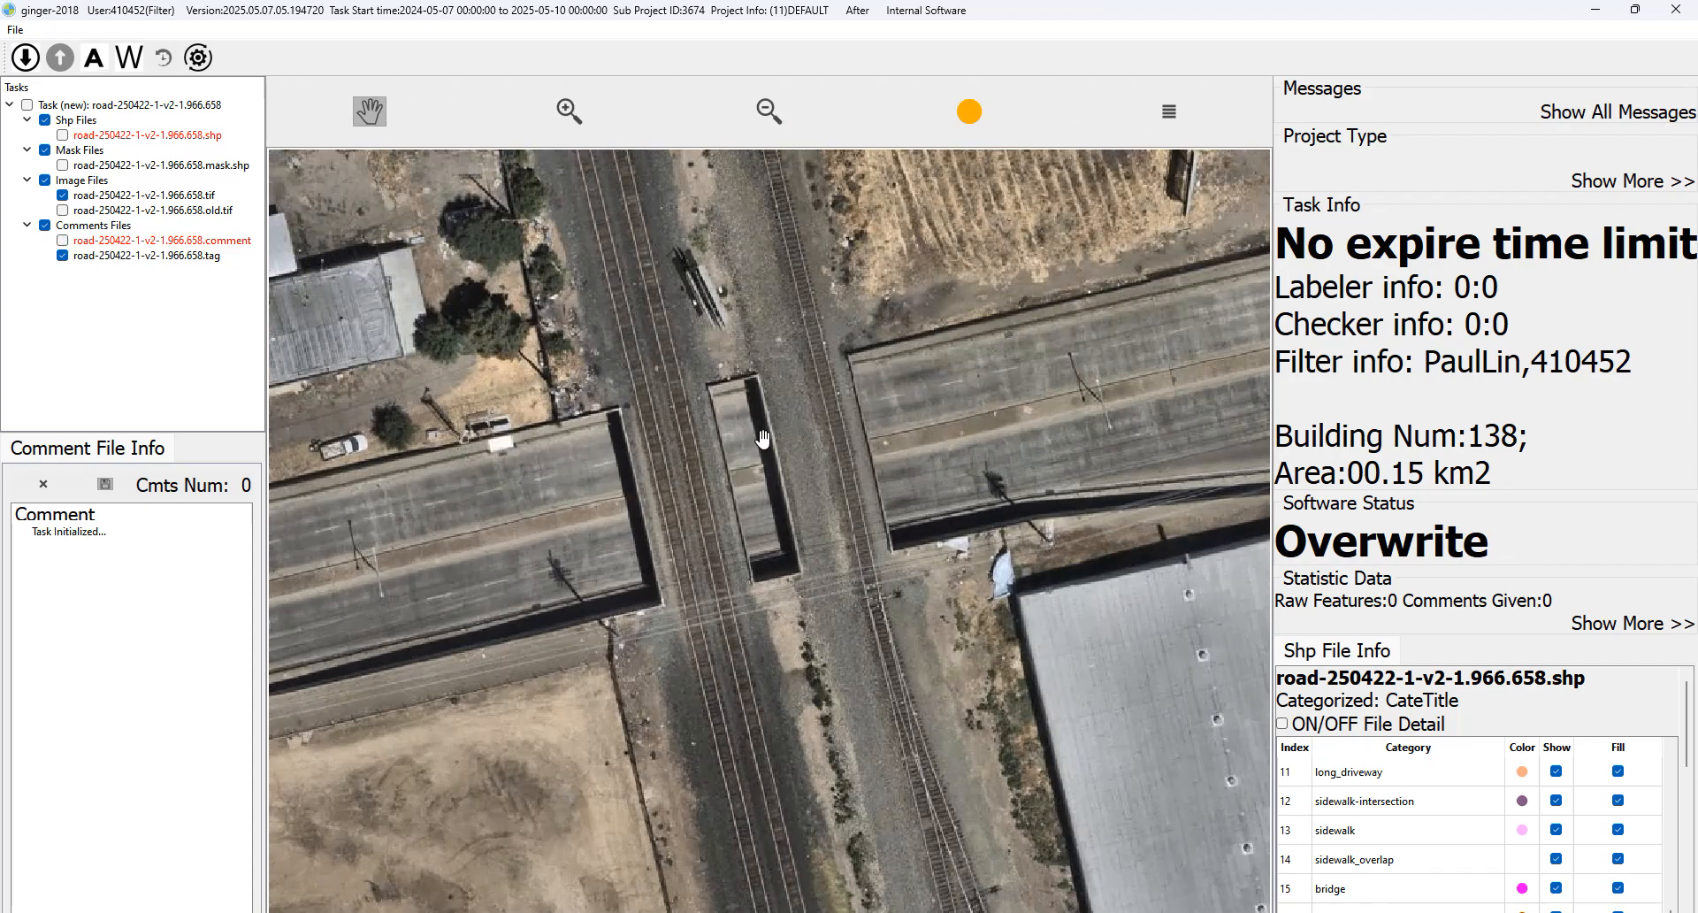
Cut the western railway polygon along both edges of the road to isolate the piece crossing it.
{"action": "key", "text": "space"}
{"action": "key", "text": "v"}
{"action": "left_click", "coordinate": [707, 503]}
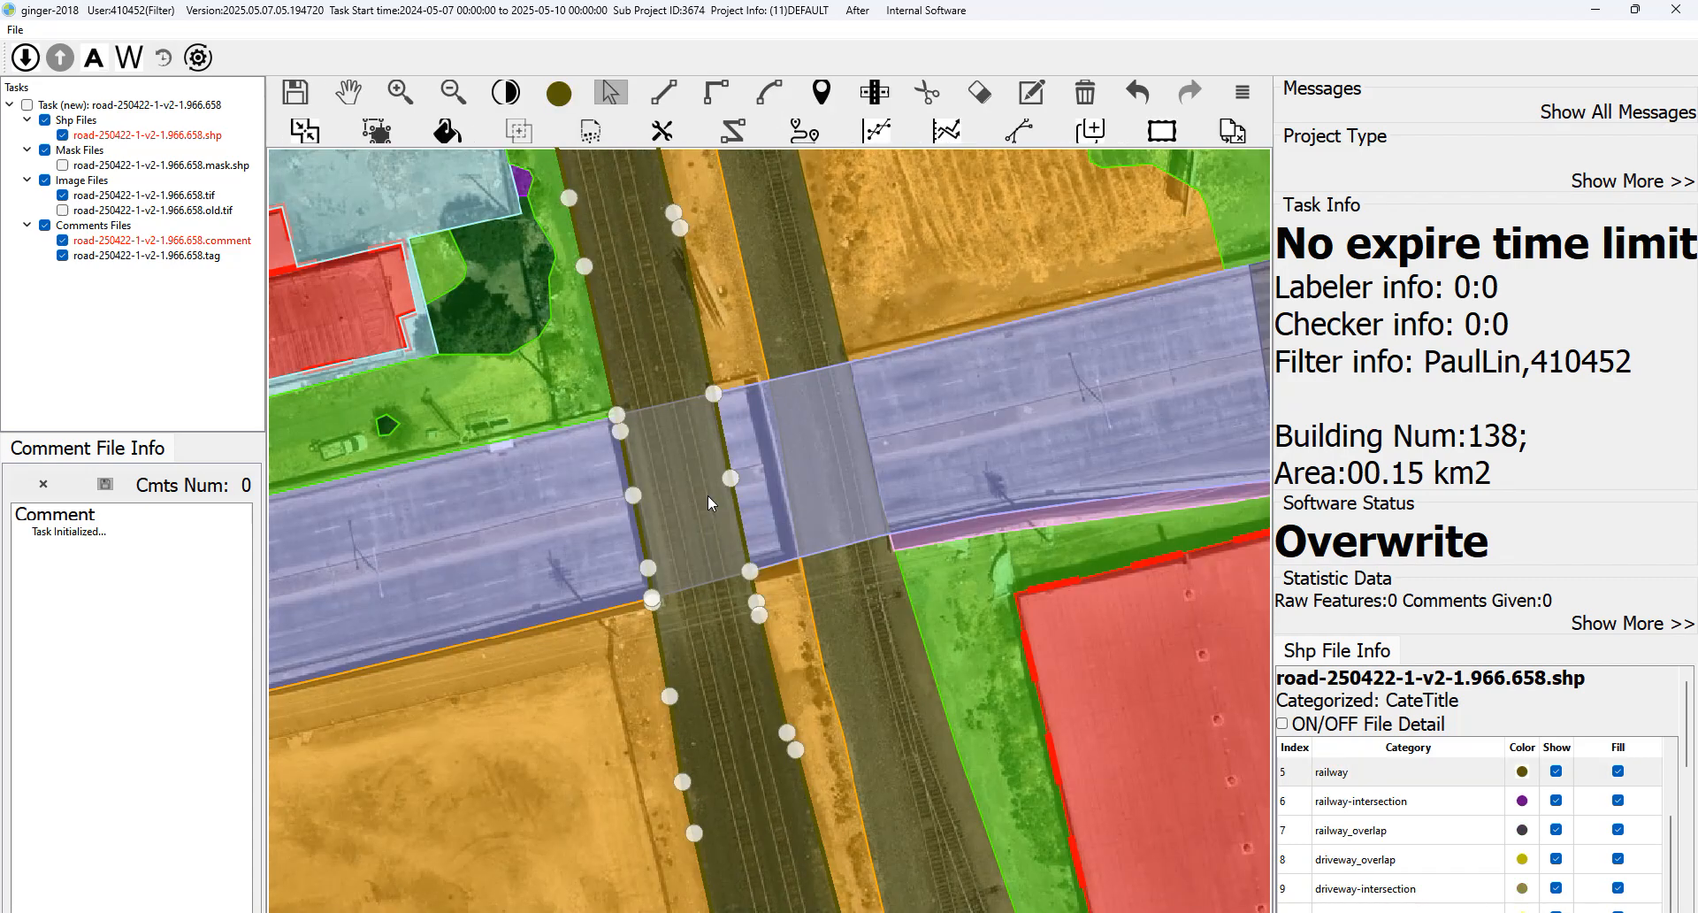
{"action": "scroll", "coordinate": [711, 496], "scroll_direction": "up", "scroll_amount": 2}
{"action": "key", "text": "space"}
{"action": "key", "text": "space"}
{"action": "left_click", "coordinate": [909, 416]}
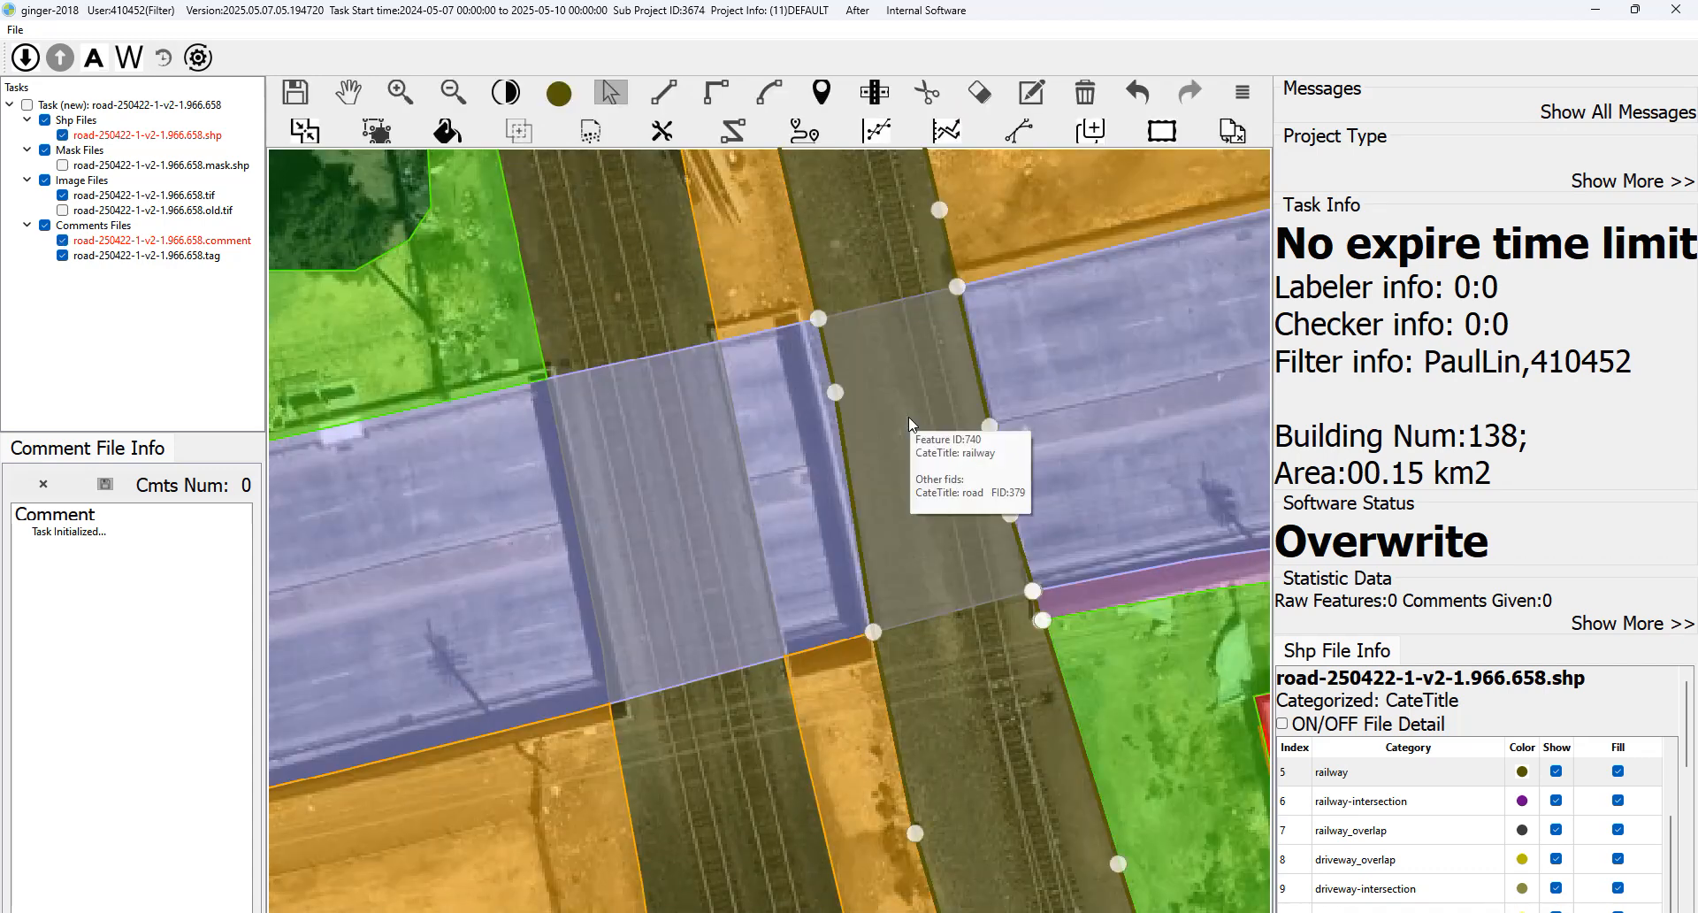
{"action": "left_click_drag", "start_coordinate": [909, 375], "coordinate": [909, 417]}
{"action": "key", "text": "c"}
{"action": "left_click", "coordinate": [547, 420]}
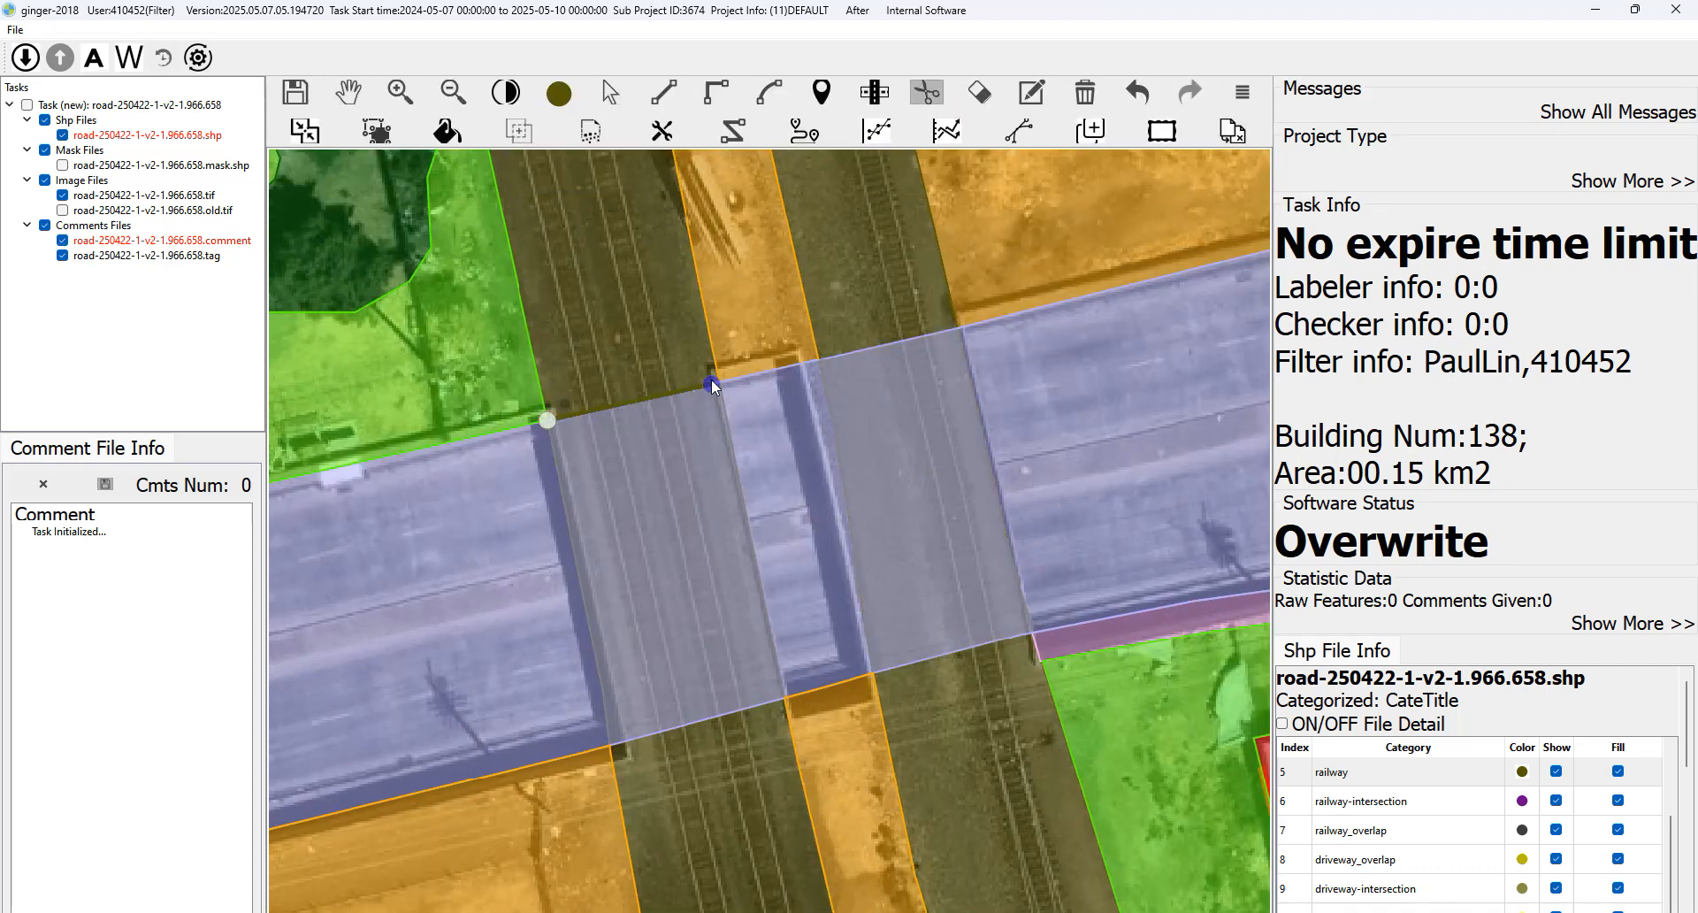
{"action": "left_click", "coordinate": [720, 380]}
{"action": "left_click", "coordinate": [784, 698]}
Cut the eastern railway polygon along the road's northern and southern edges to separate its crossing piece.
{"action": "left_click", "coordinate": [826, 357]}
{"action": "left_click", "coordinate": [964, 326]}
{"action": "left_click", "coordinate": [874, 672]}
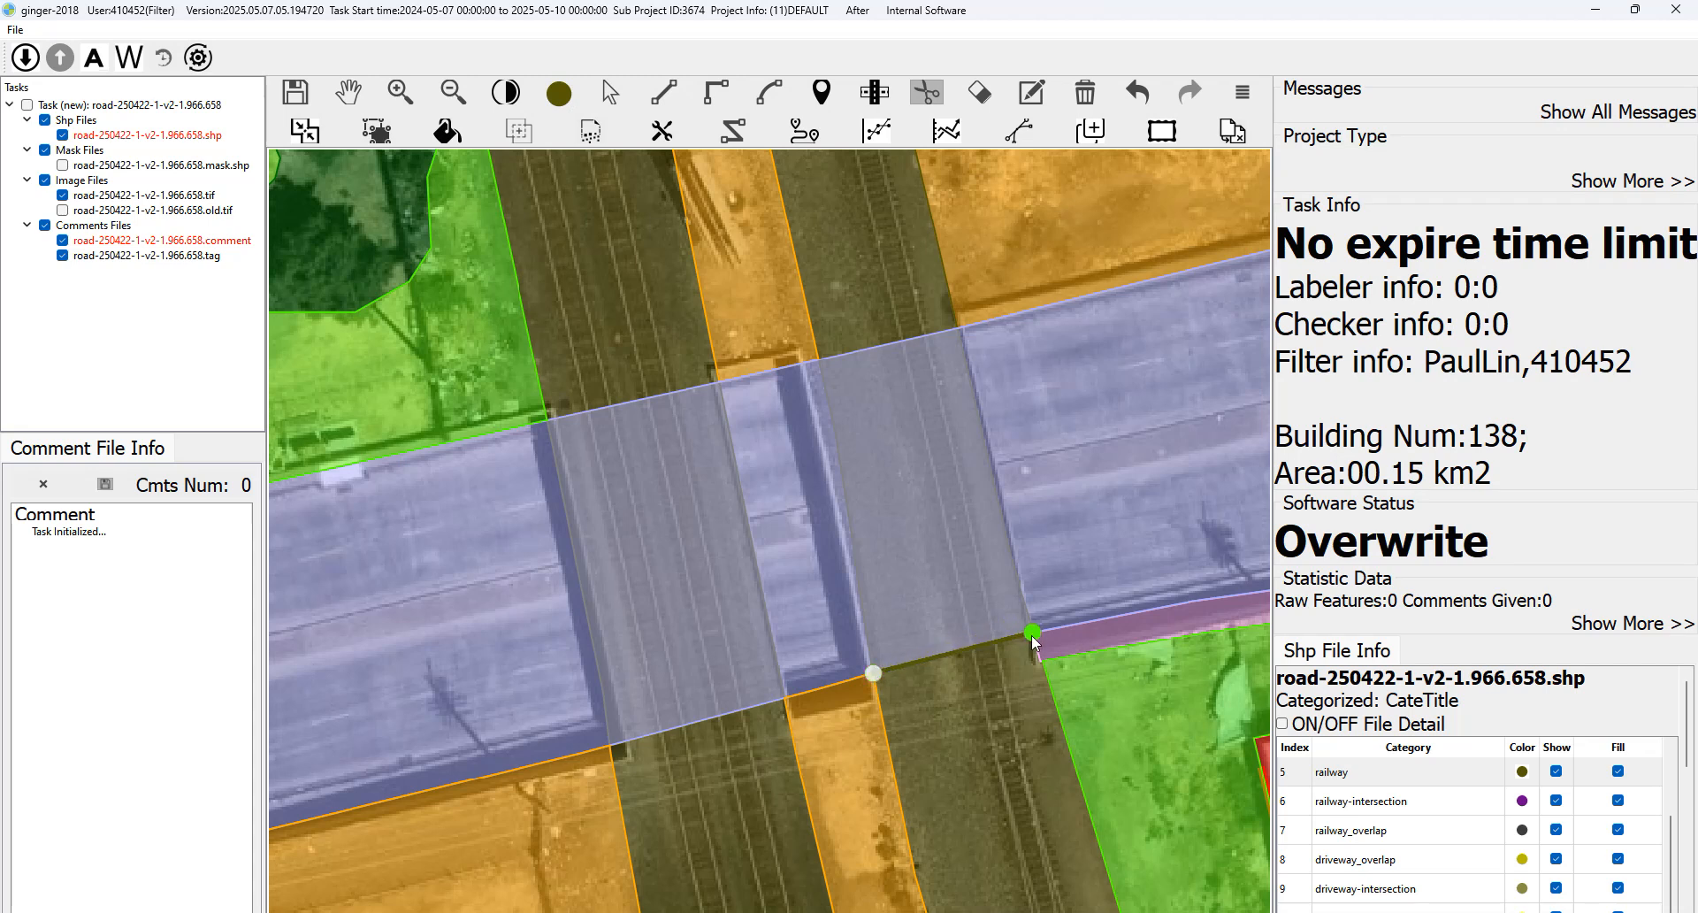
{"action": "left_click", "coordinate": [1040, 594]}
{"action": "key", "text": "Escape"}
Classify the western railway piece crossing the road as bridge.
{"action": "left_click", "coordinate": [685, 554]}
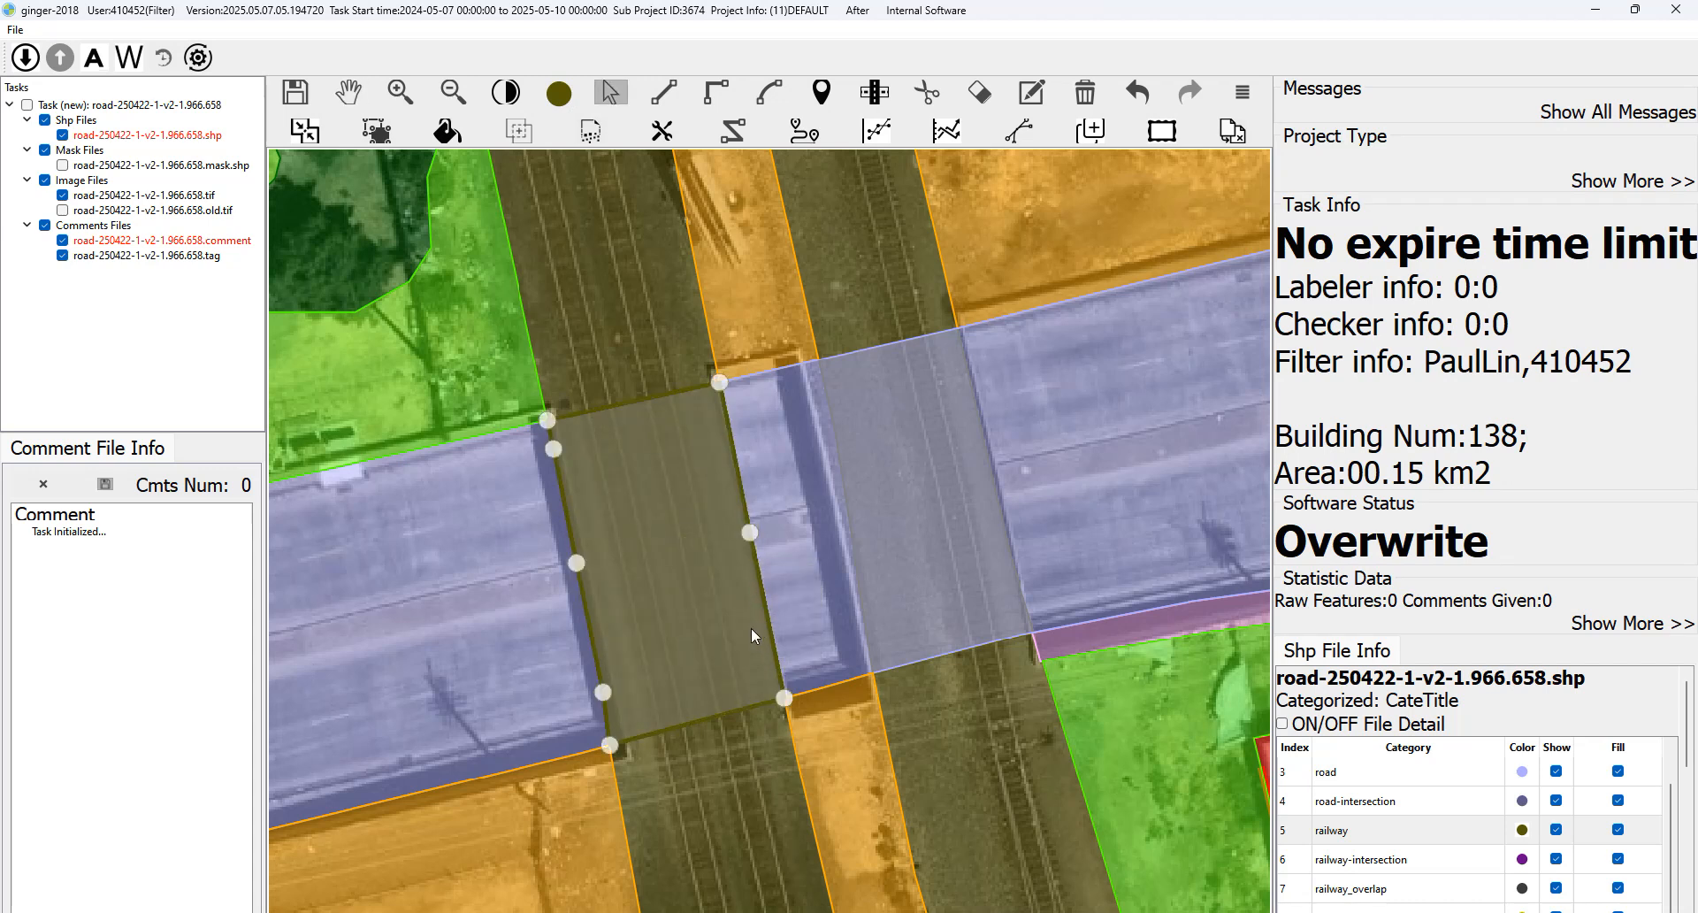
{"action": "scroll", "coordinate": [1373, 853], "scroll_direction": "down", "scroll_amount": 3}
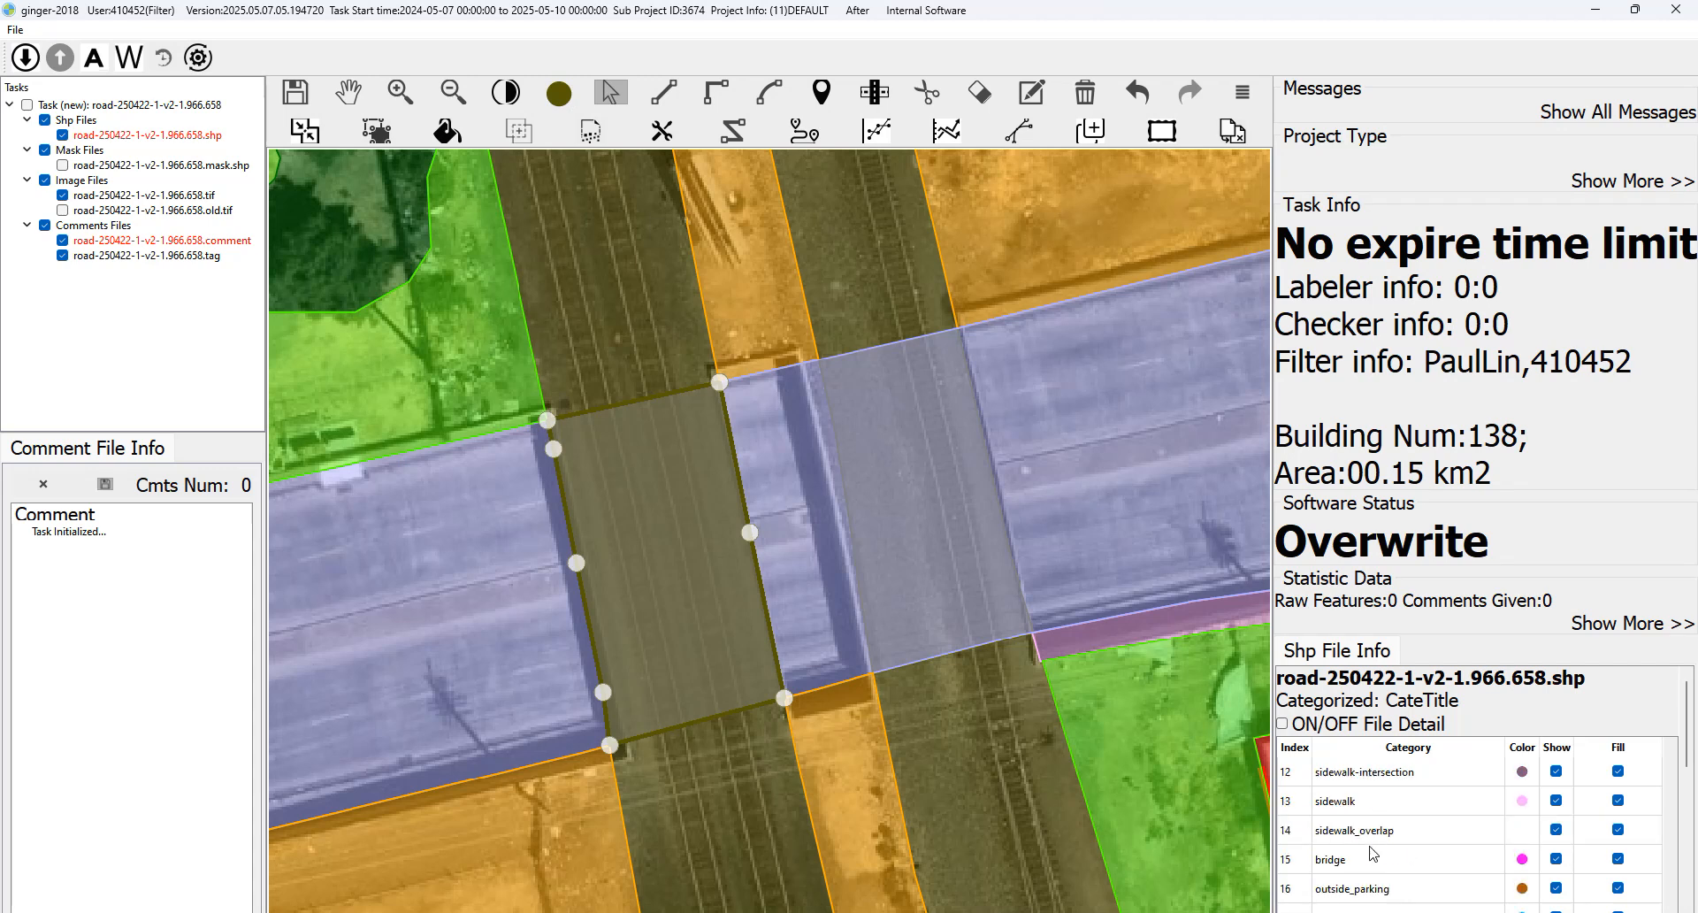
{"action": "left_click", "coordinate": [673, 560]}
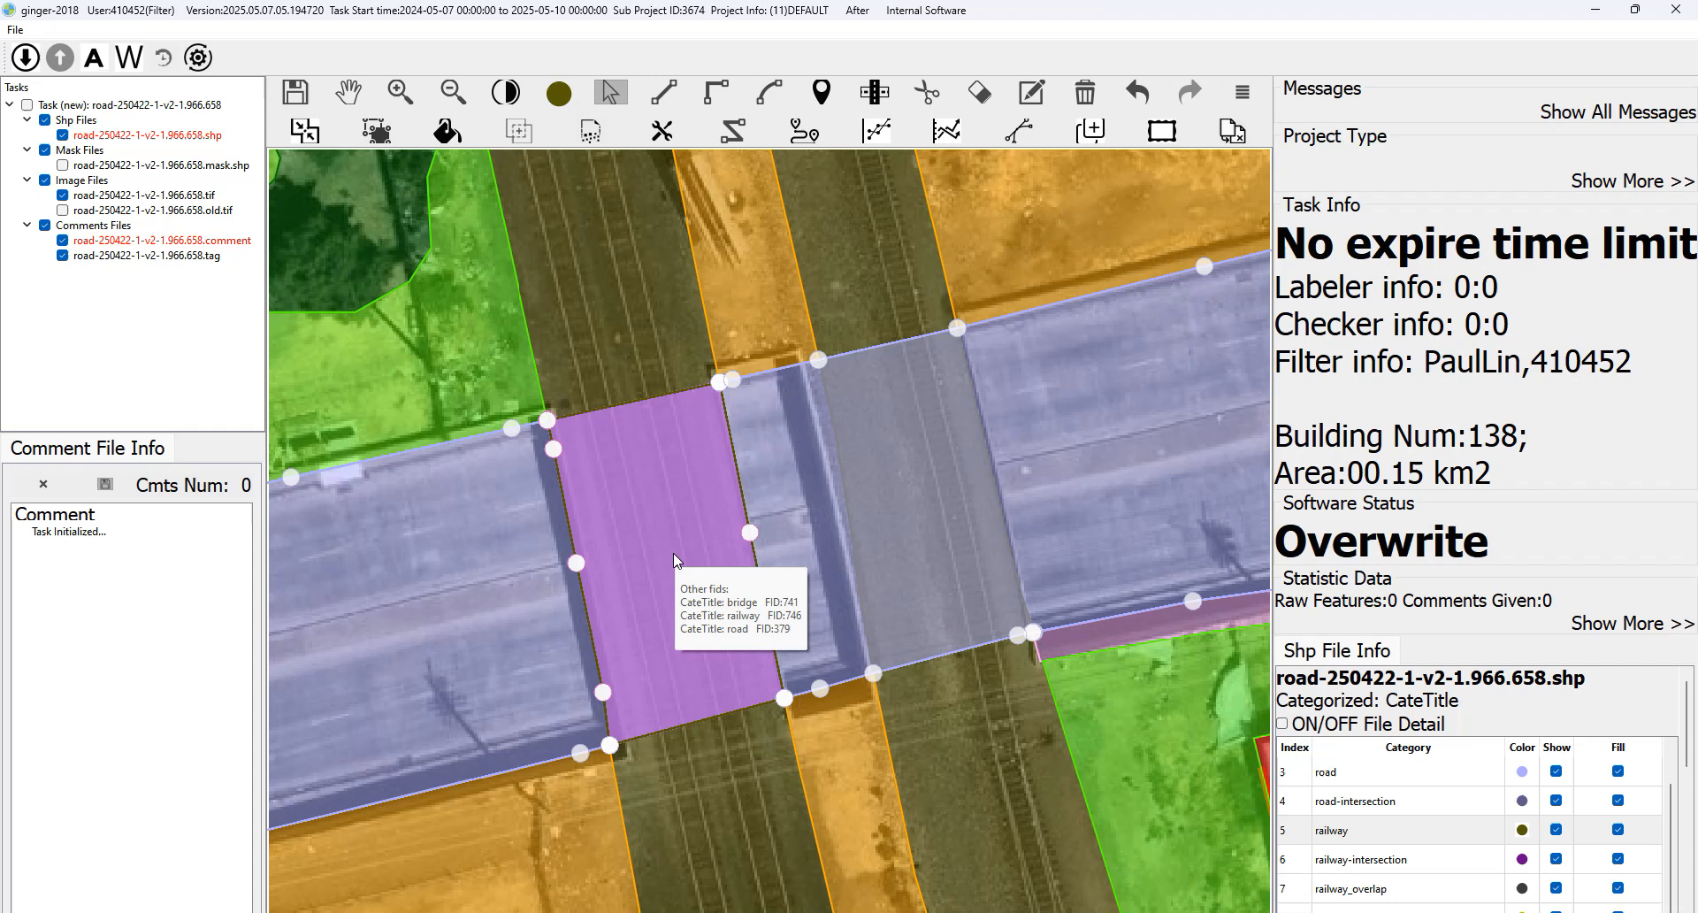
{"action": "left_click", "coordinate": [672, 554]}
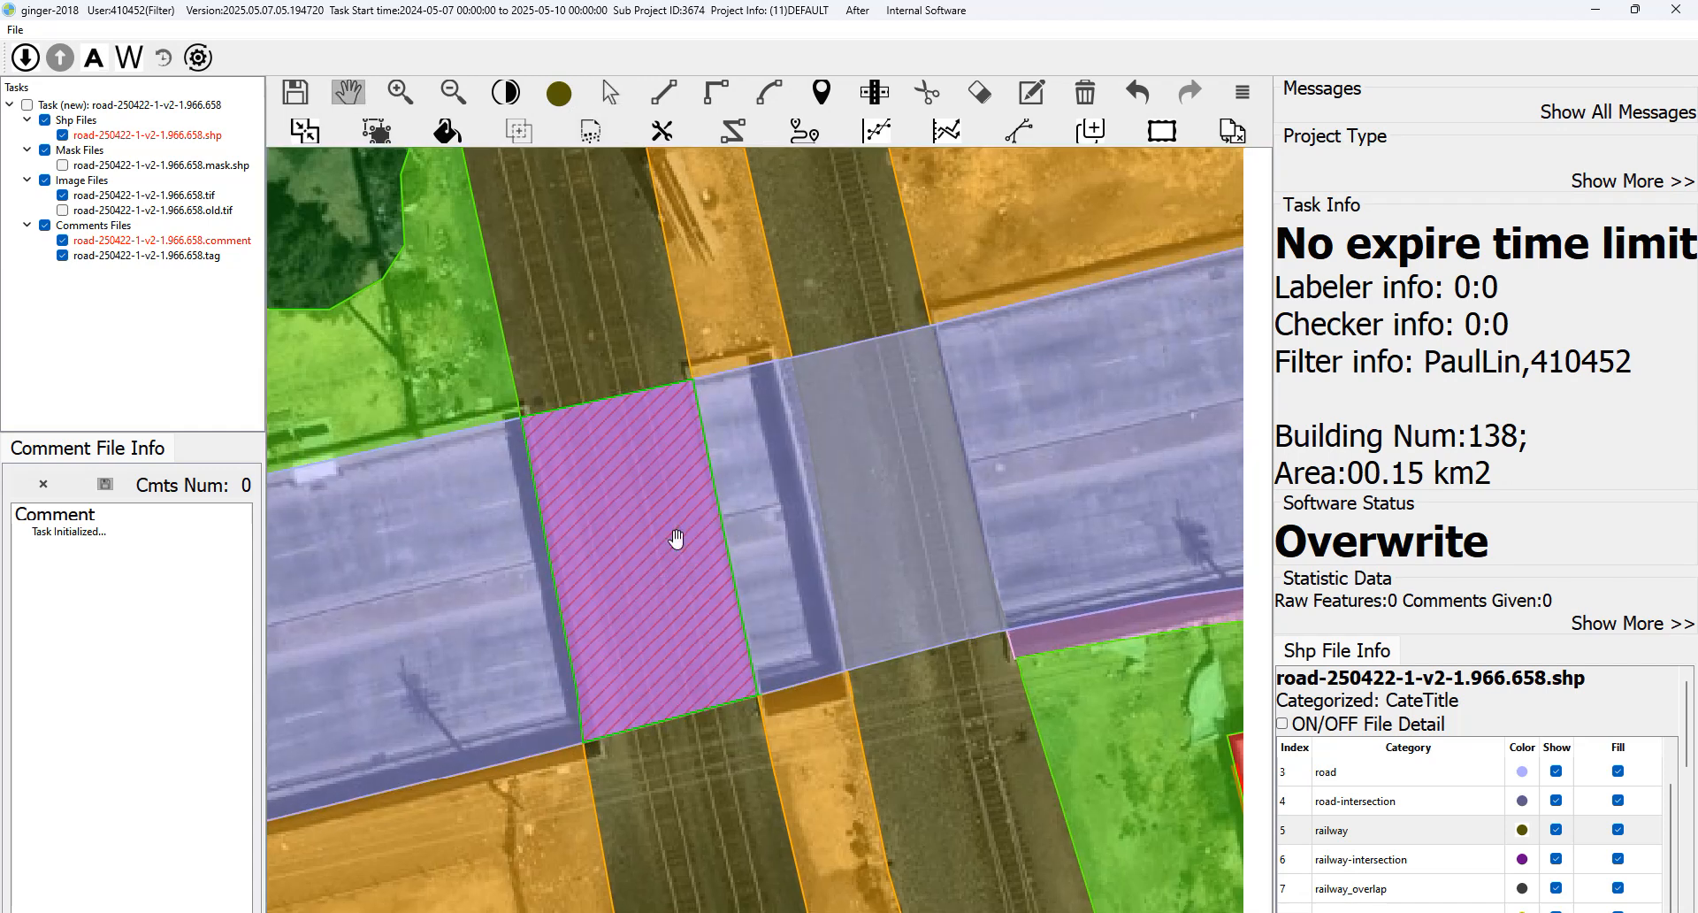
Give the eastern railway piece crossing the road the bridge category as well.
{"action": "left_click", "coordinate": [826, 526]}
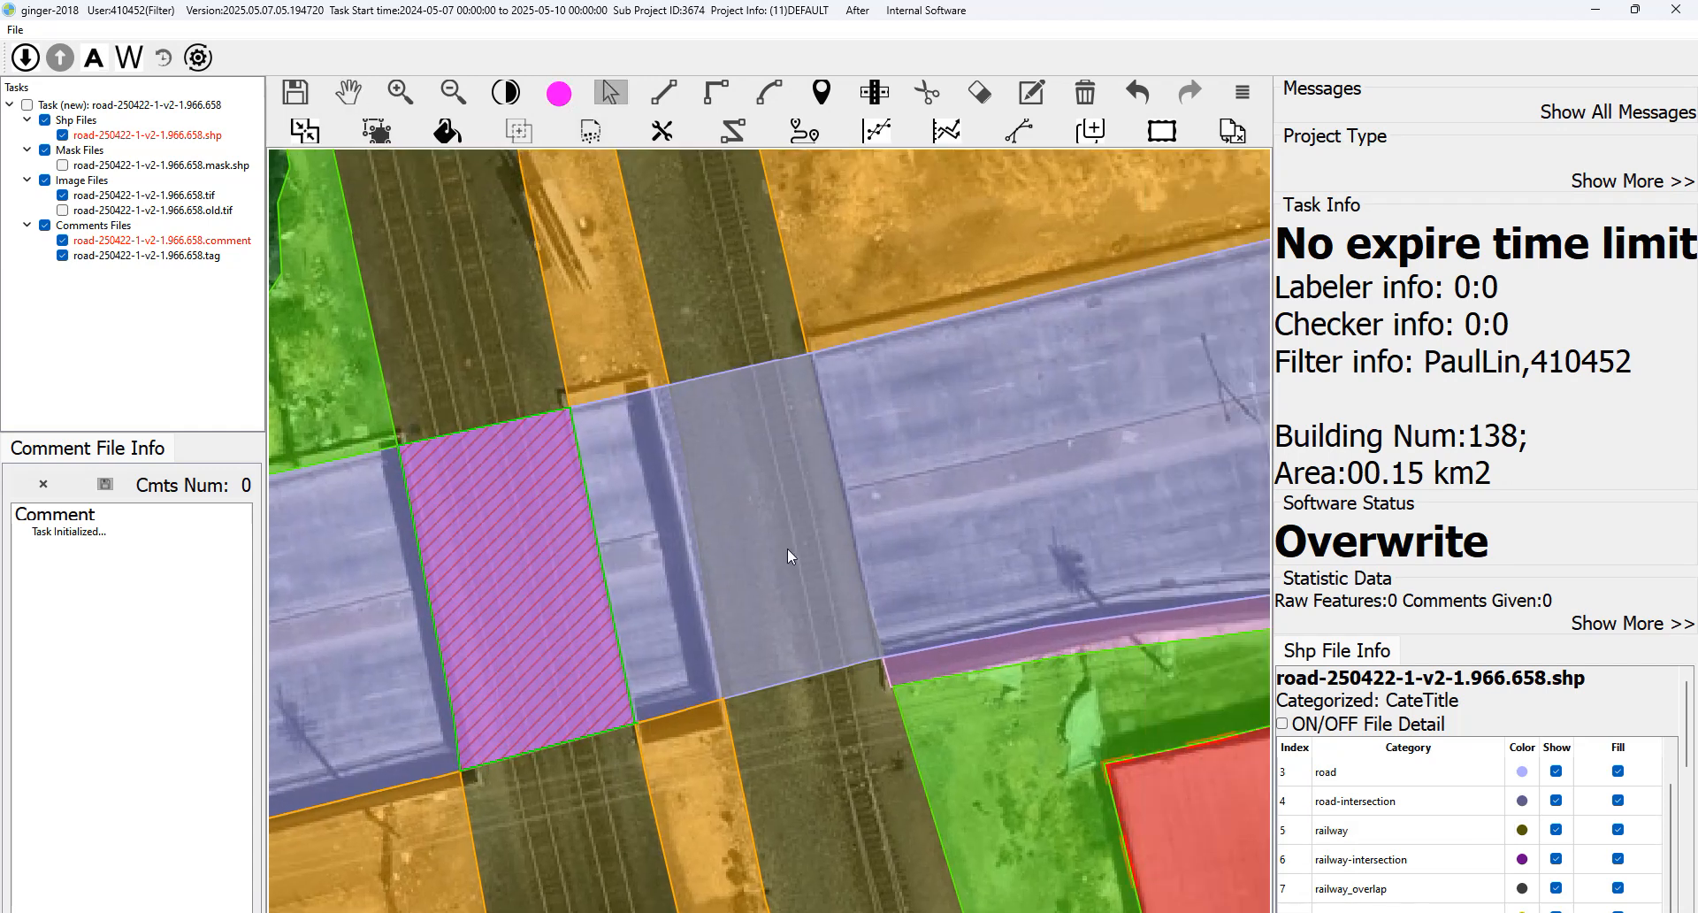
{"action": "key", "text": "ctrl+v"}
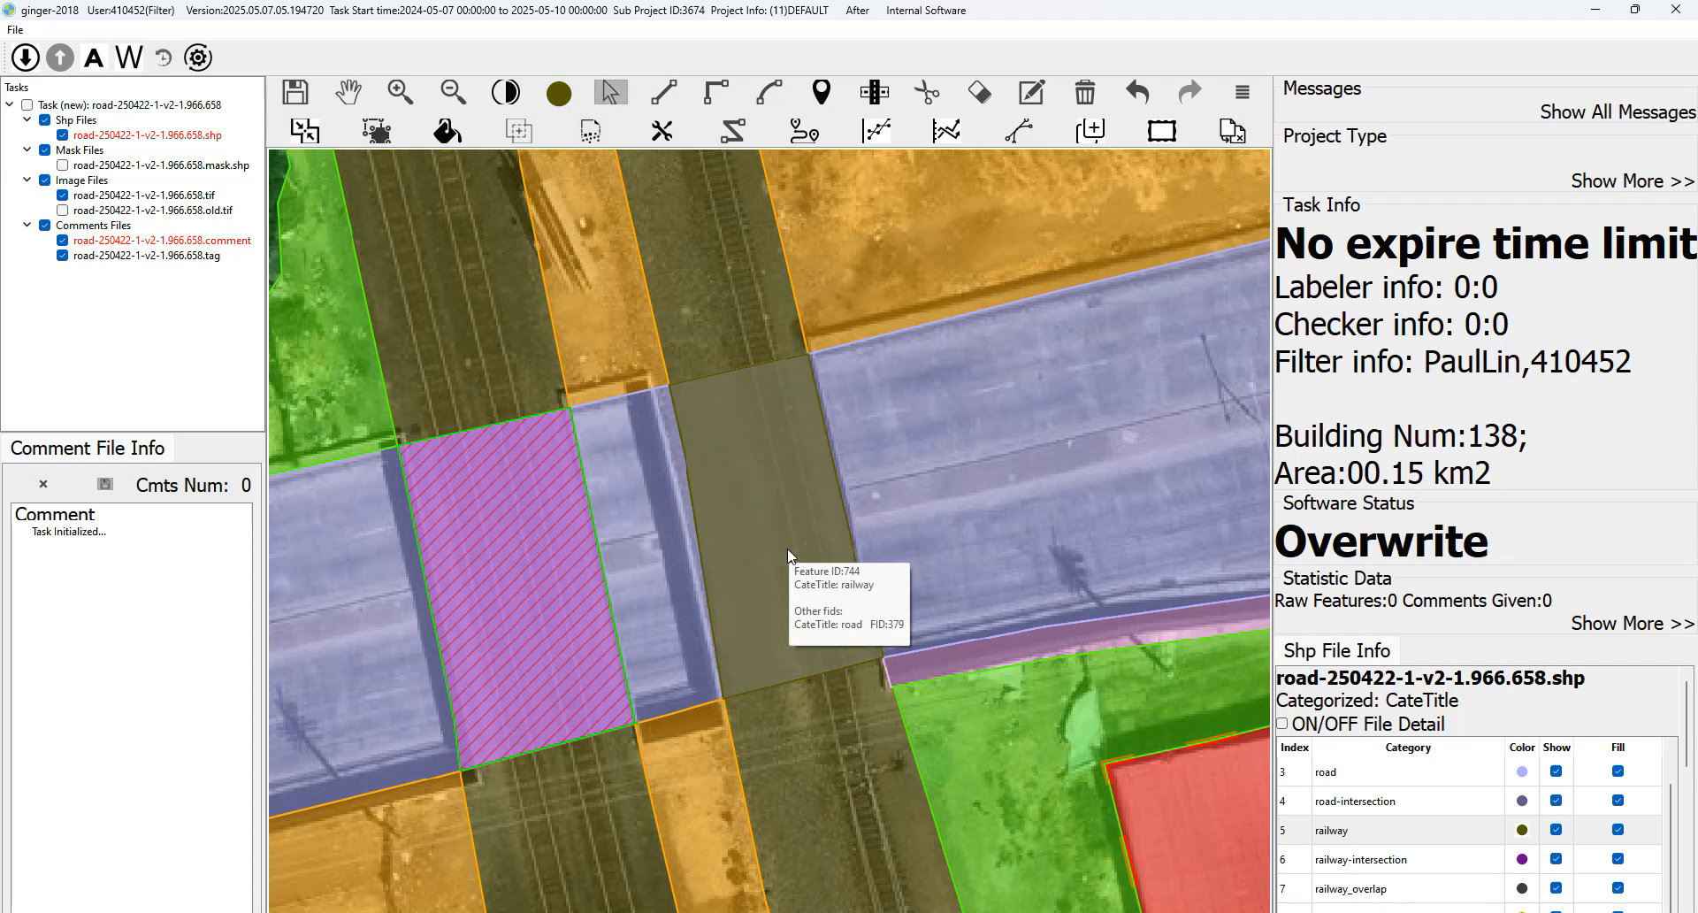
{"action": "left_click", "coordinate": [789, 549]}
{"action": "scroll", "coordinate": [1404, 819], "scroll_direction": "down", "scroll_amount": 2}
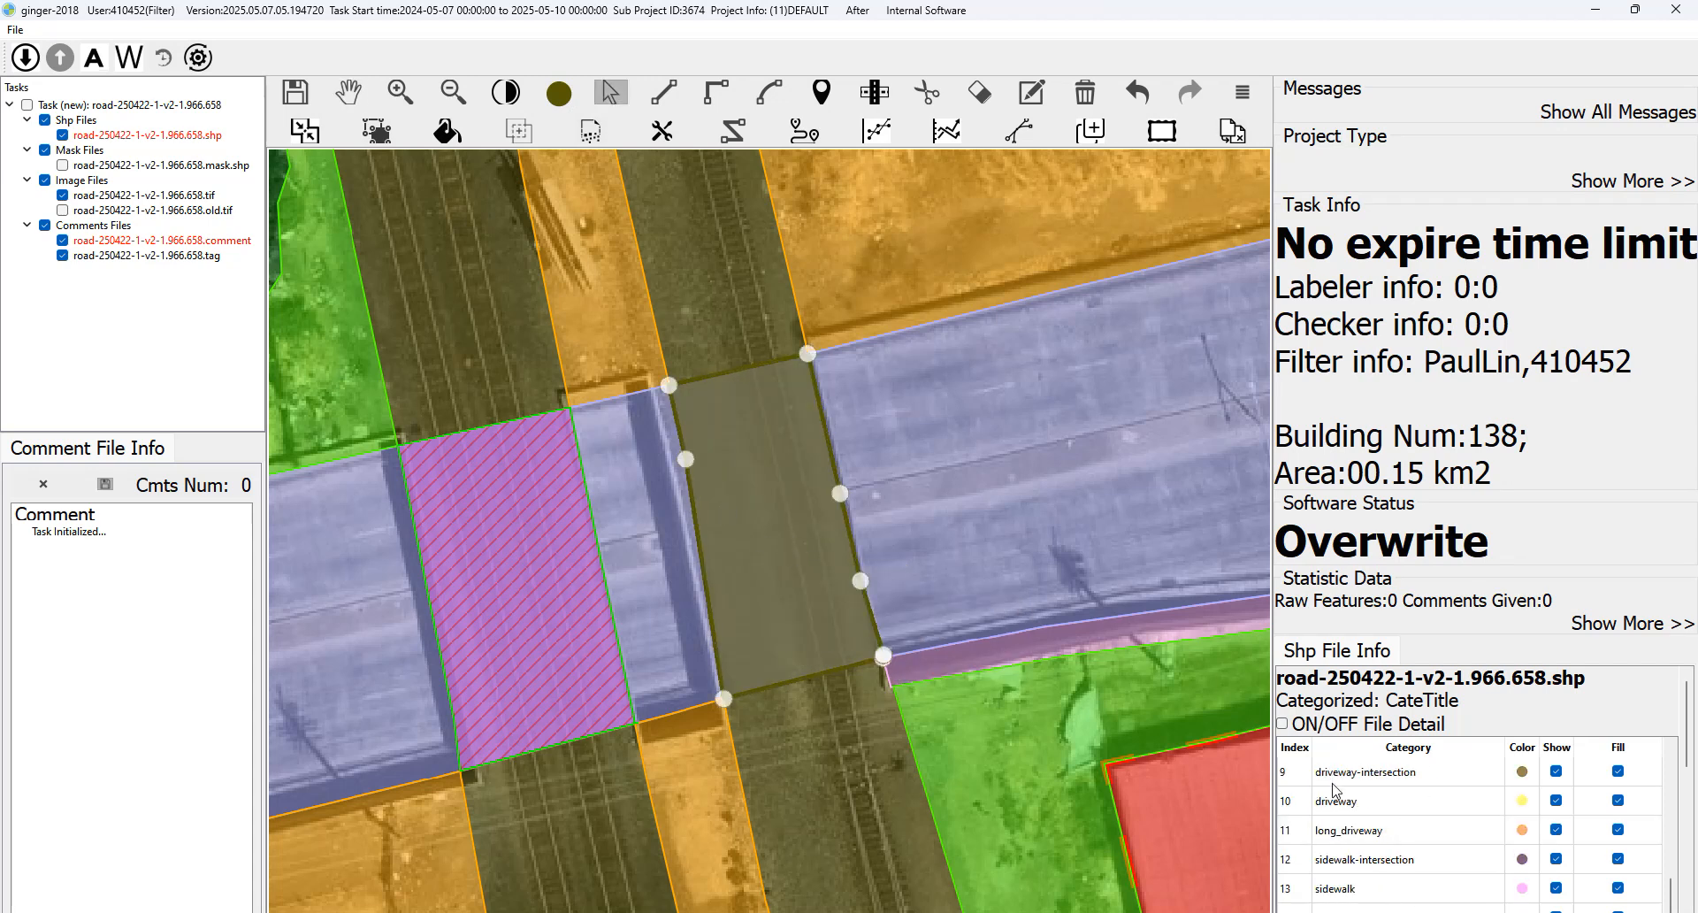
{"action": "scroll", "coordinate": [1397, 862], "scroll_direction": "down", "scroll_amount": 1}
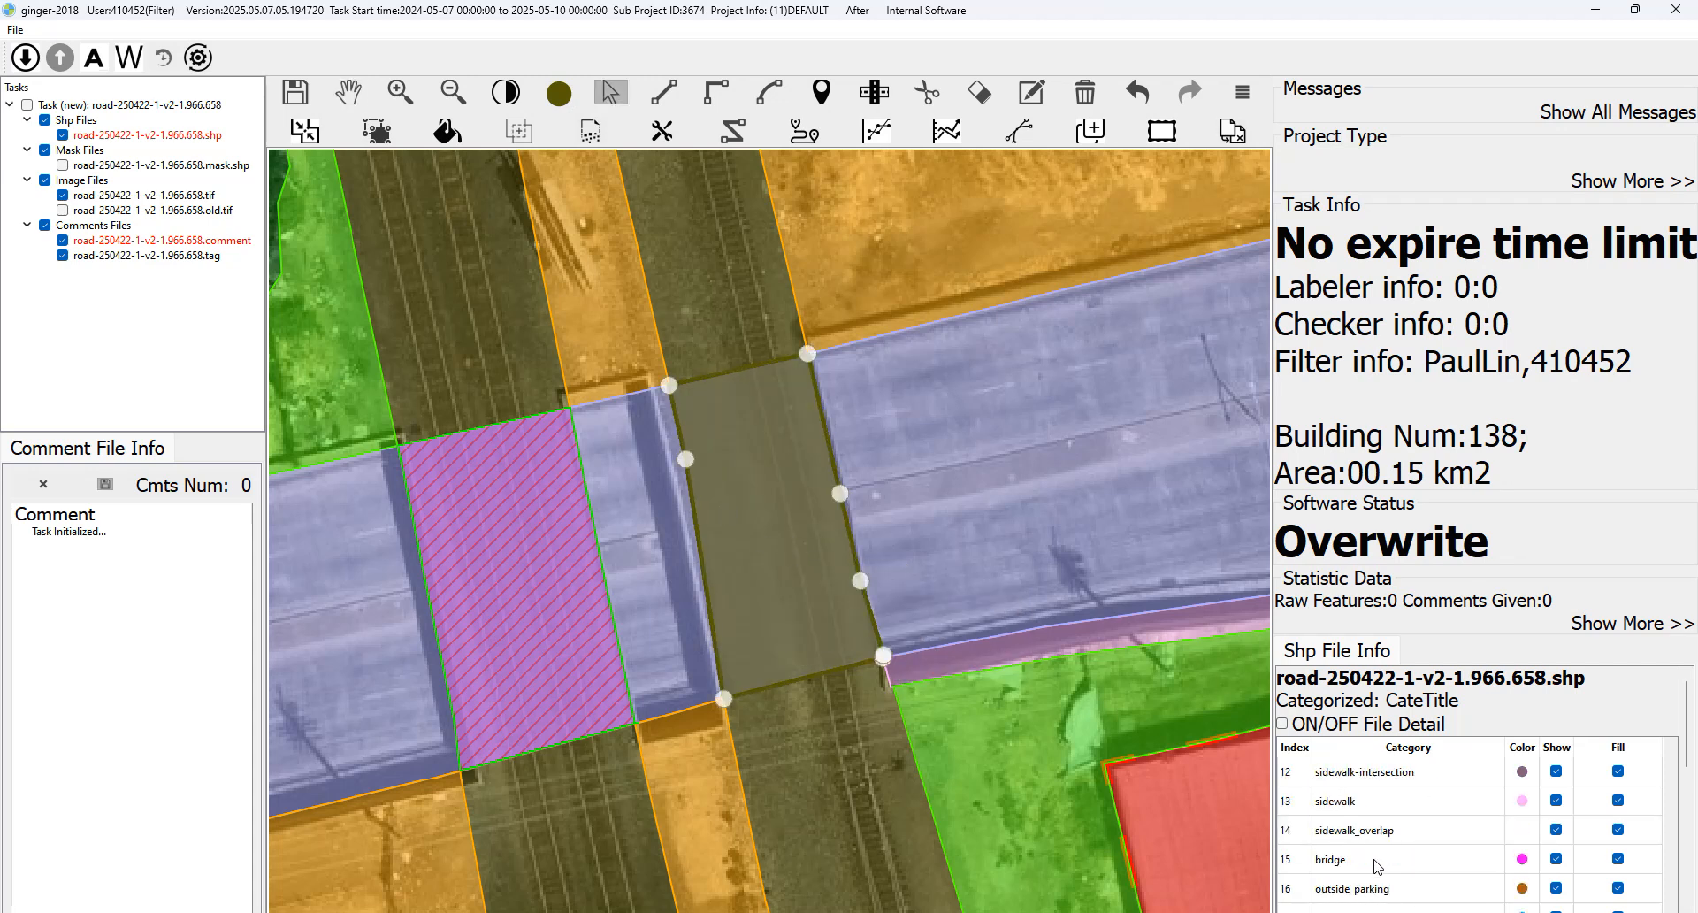
{"action": "left_click", "coordinate": [796, 536]}
{"action": "key", "text": "Escape"}
Check the two bridge areas and the surrounding rail corridor against the bare imagery.
{"action": "scroll", "coordinate": [795, 534], "scroll_direction": "down", "scroll_amount": 2}
{"action": "left_click_drag", "start_coordinate": [708, 486], "coordinate": [744, 377]}
{"action": "left_click_drag", "start_coordinate": [783, 532], "coordinate": [753, 334]}
{"action": "scroll", "coordinate": [758, 507], "scroll_direction": "down", "scroll_amount": 1}
{"action": "left_click_drag", "start_coordinate": [817, 635], "coordinate": [841, 589]}
{"action": "left_click_drag", "start_coordinate": [794, 405], "coordinate": [1024, 690]}
{"action": "scroll", "coordinate": [846, 514], "scroll_direction": "down", "scroll_amount": 1}
{"action": "key", "text": "space"}
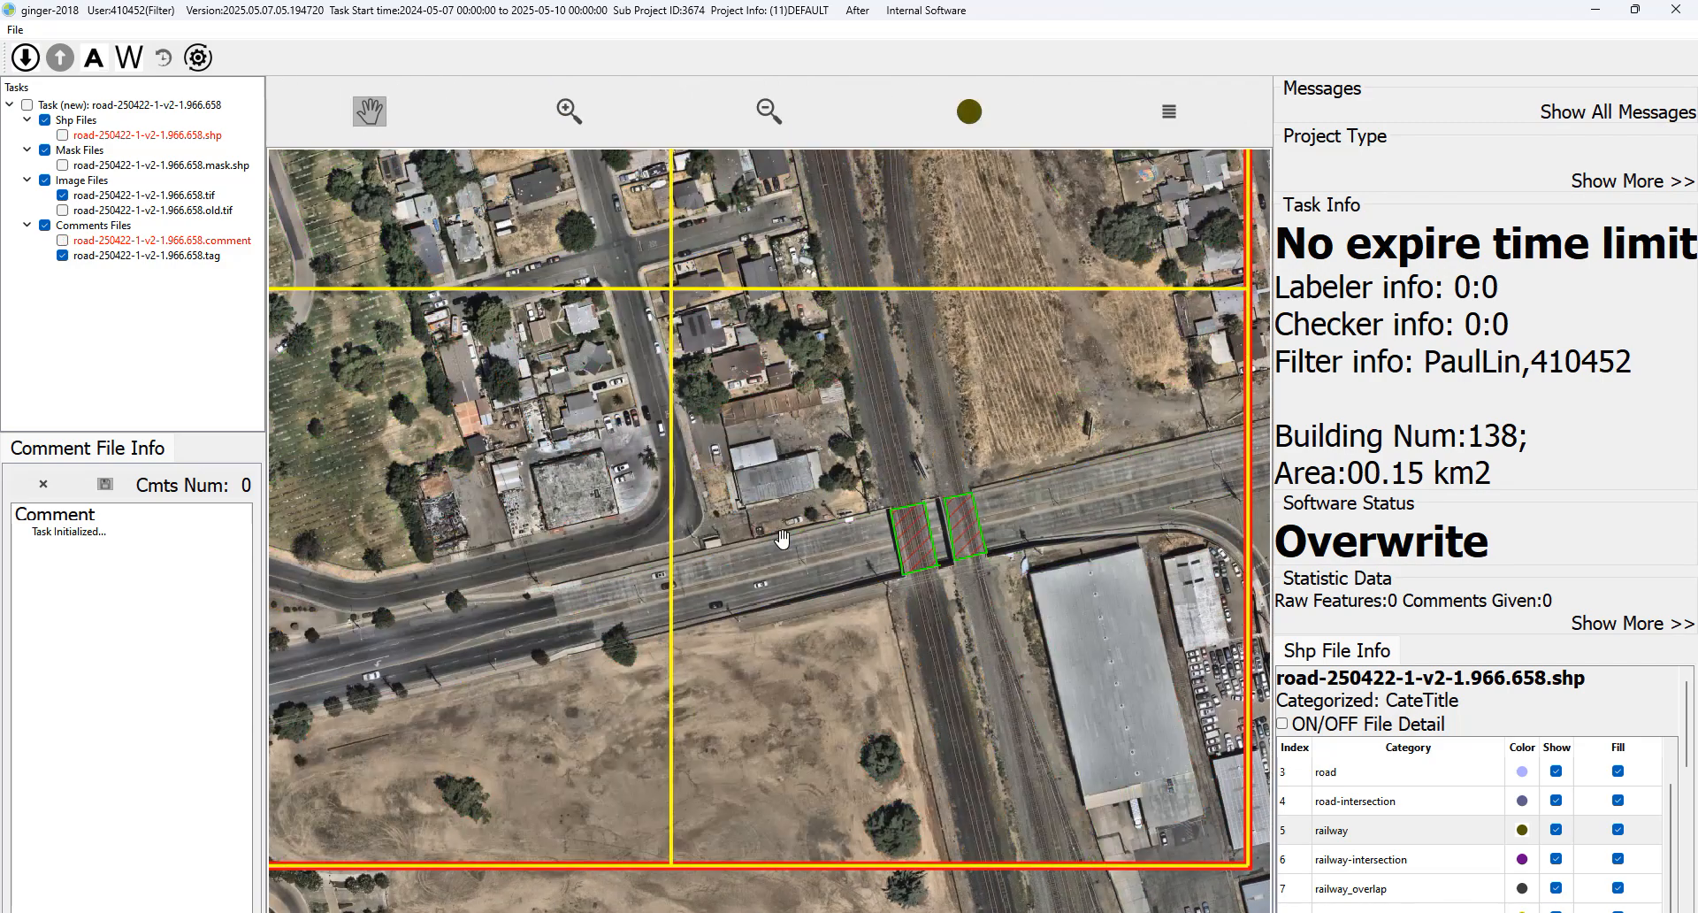
{"action": "key", "text": "space"}
{"action": "left_click_drag", "start_coordinate": [928, 520], "coordinate": [937, 484]}
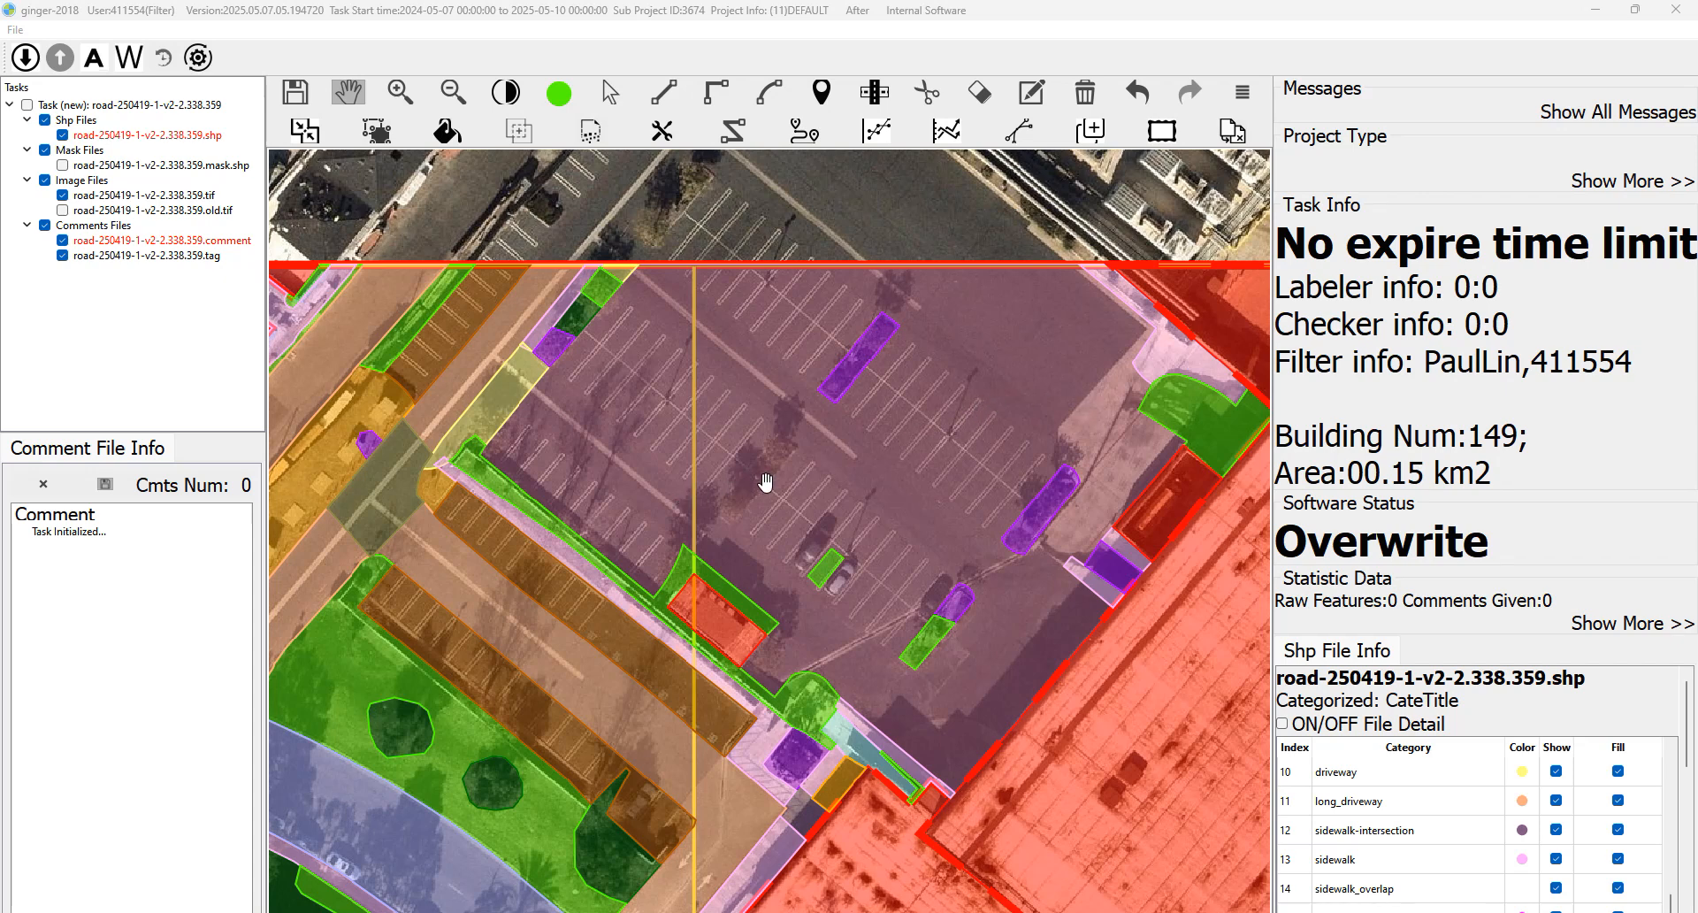
In task road-250419-1-v2-2.338.359, cut the unlabelled planting island in the middle of the car park out of the parking polygon.
{"action": "scroll", "coordinate": [756, 482], "scroll_direction": "up", "scroll_amount": 2}
{"action": "mouse_move", "coordinate": [773, 450]}
{"action": "left_mouse_down"}
{"action": "mouse_move", "coordinate": [826, 410]}
{"action": "mouse_move", "coordinate": [767, 475]}
{"action": "left_mouse_up"}
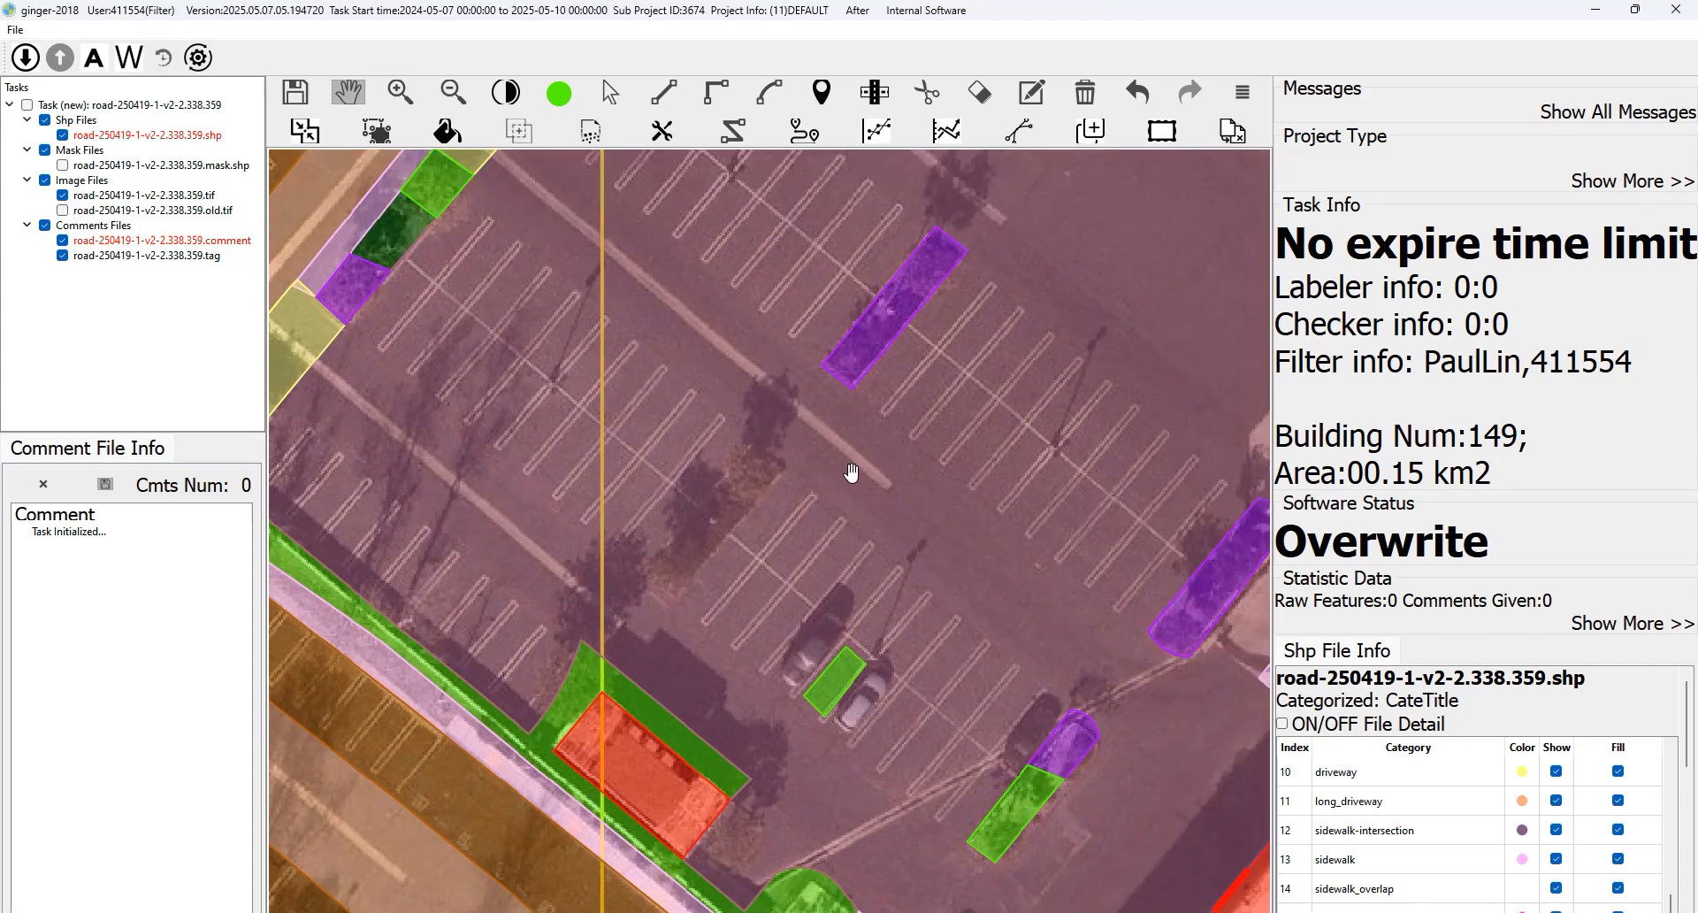
{"action": "key", "text": "space"}
{"action": "key", "text": "space"}
{"action": "key", "text": "space"}
{"action": "key", "text": "space"}
{"action": "left_click_drag", "start_coordinate": [727, 485], "coordinate": [819, 454]}
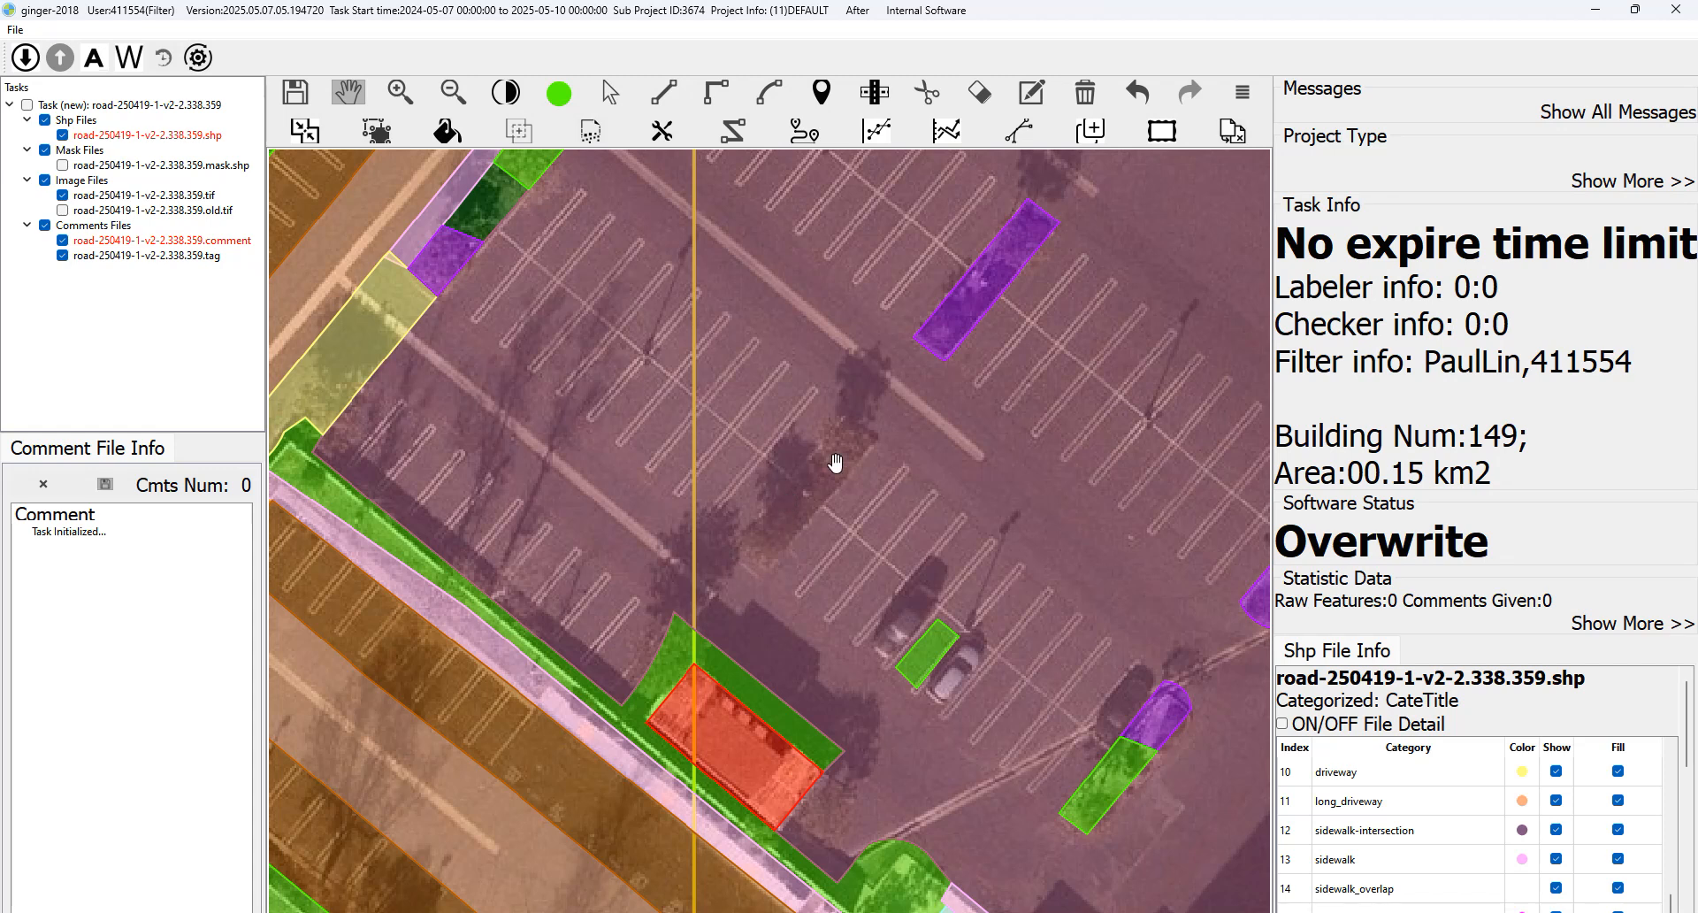
{"action": "key", "text": "s"}
{"action": "key", "text": "c"}
{"action": "left_click", "coordinate": [869, 374]}
{"action": "left_click", "coordinate": [762, 578]}
{"action": "left_click", "coordinate": [794, 387]}
{"action": "right_click", "coordinate": [835, 429]}
Reclassify the cut-out planting island from parking to forest.
{"action": "key", "text": "s"}
{"action": "left_click", "coordinate": [839, 462]}
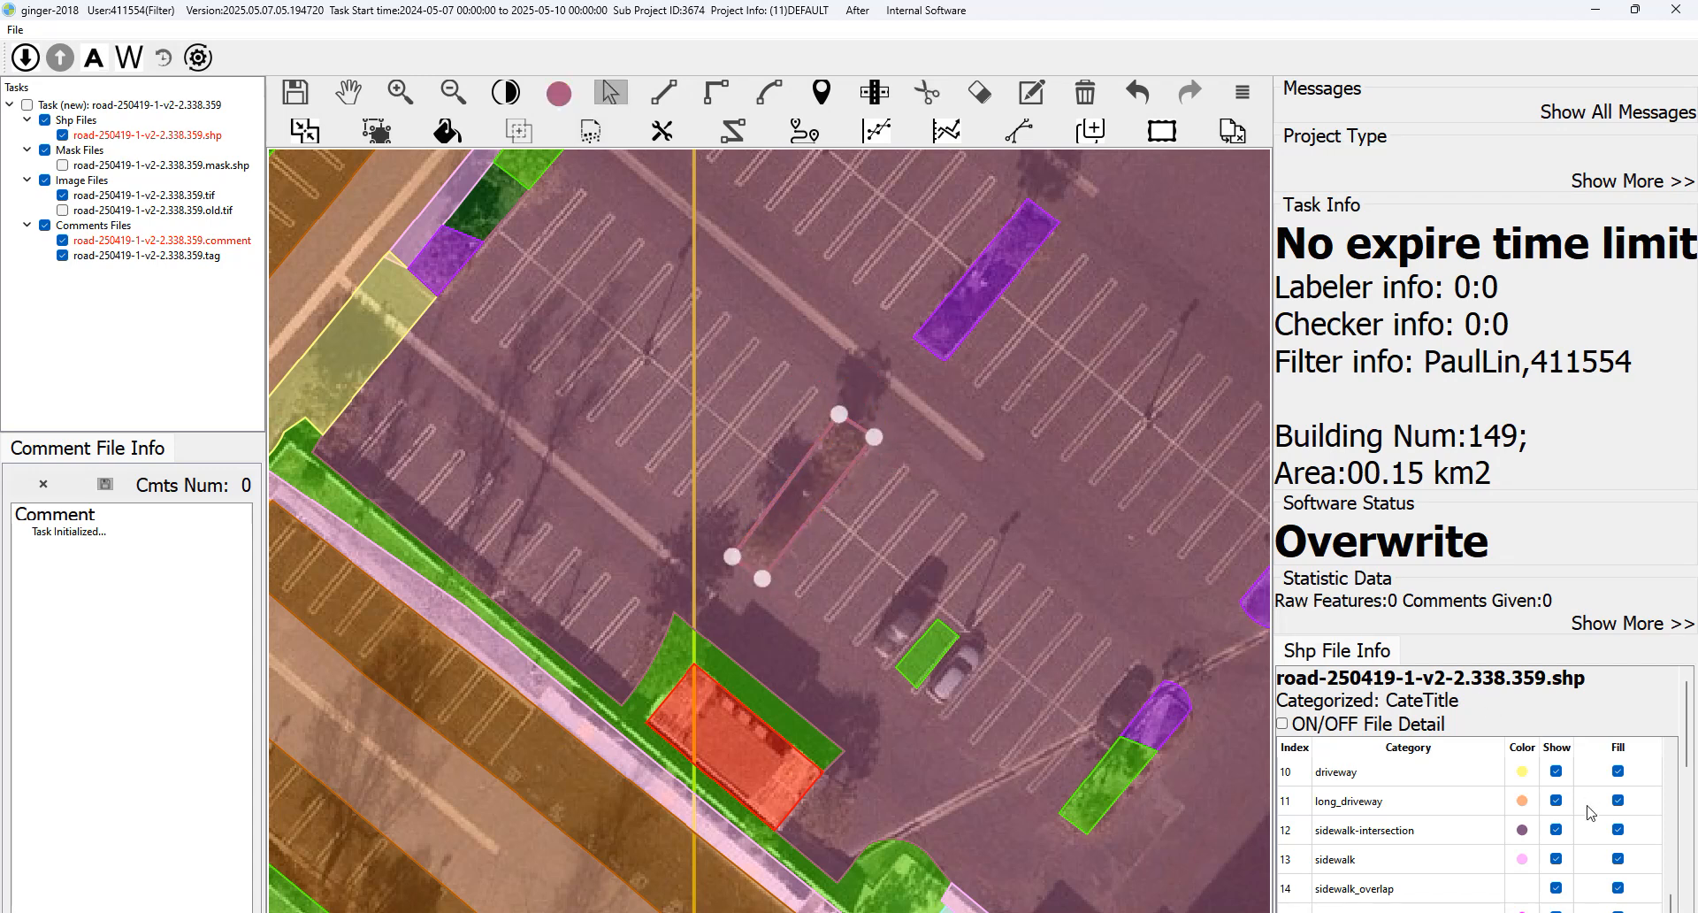
{"action": "scroll", "coordinate": [1353, 845], "scroll_direction": "down", "scroll_amount": 2}
{"action": "left_click", "coordinate": [1357, 831]}
{"action": "scroll", "coordinate": [1358, 835], "scroll_direction": "down", "scroll_amount": 1}
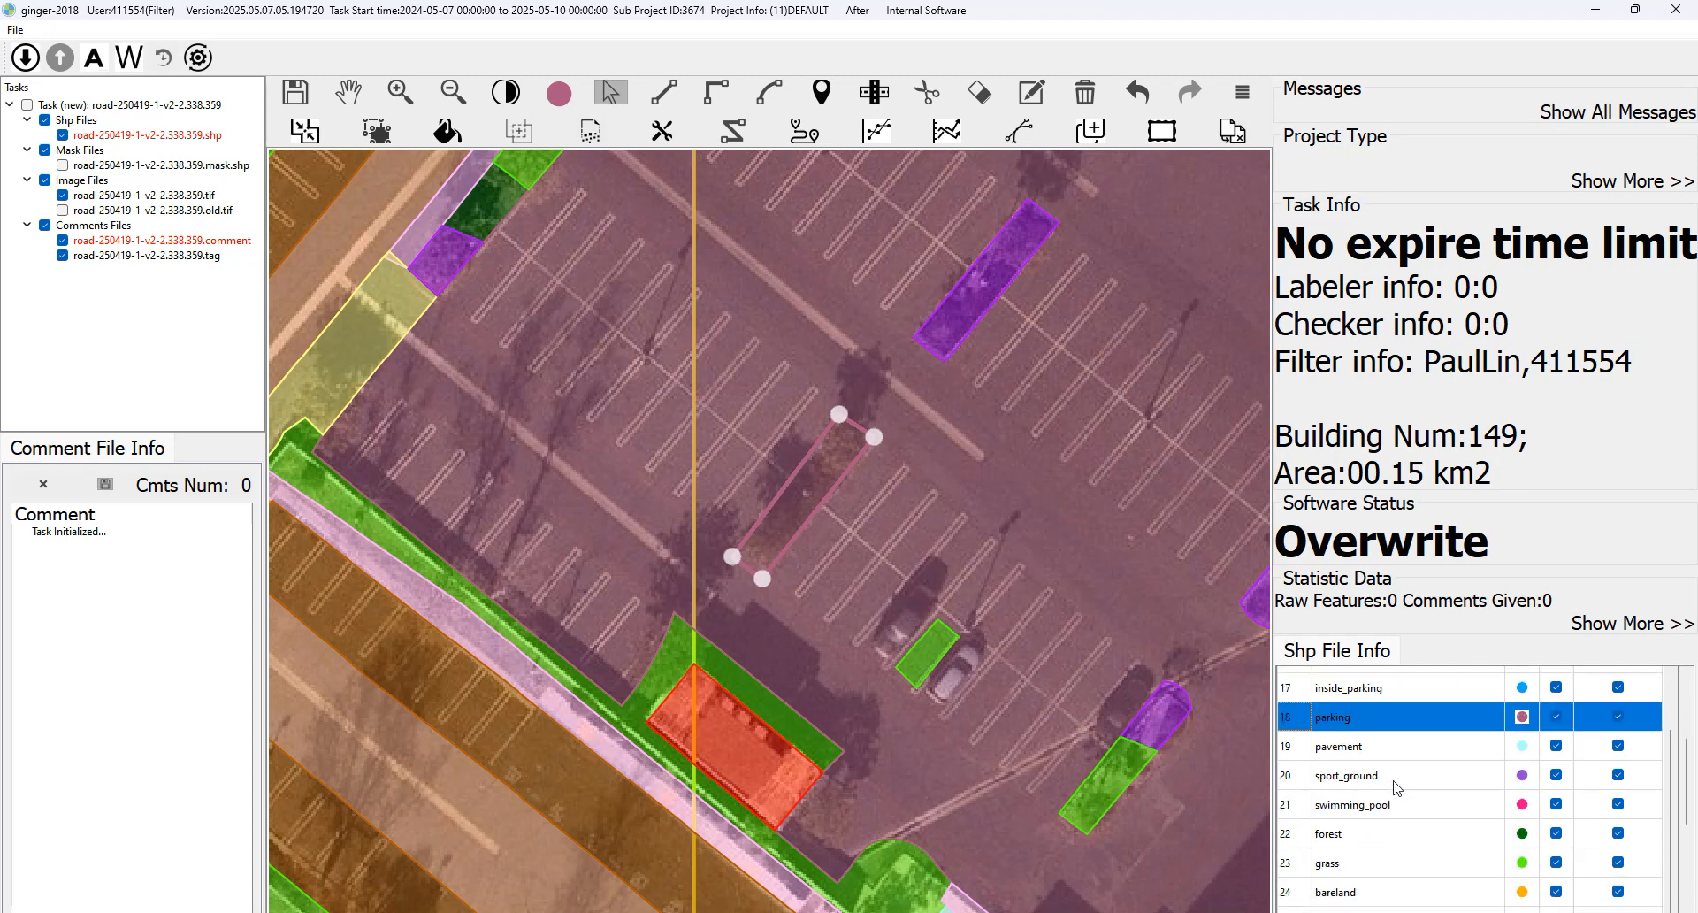
{"action": "left_click", "coordinate": [1366, 845]}
Compare the car park with the bare imagery and merge the small grass patch between the two parked cars into the parking polygon.
{"action": "left_click_drag", "start_coordinate": [864, 542], "coordinate": [817, 484]}
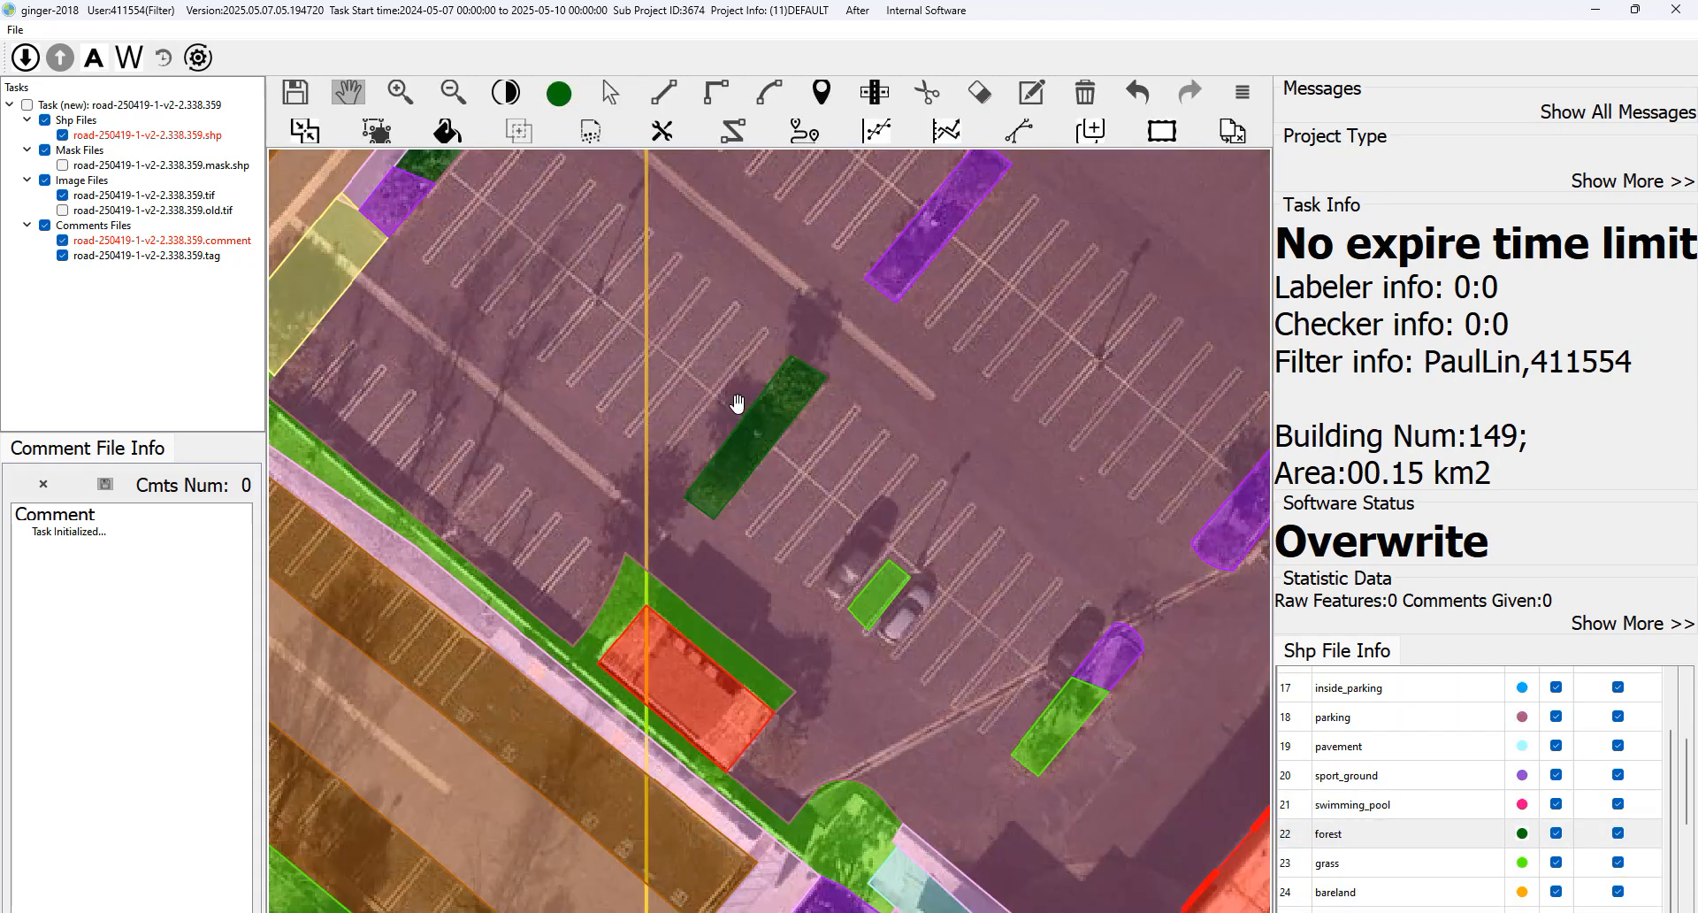
{"action": "key", "text": "space"}
{"action": "key", "text": "space"}
{"action": "left_click_drag", "start_coordinate": [869, 593], "coordinate": [830, 564]}
{"action": "key", "text": "space"}
{"action": "key", "text": "space"}
{"action": "key", "text": "space"}
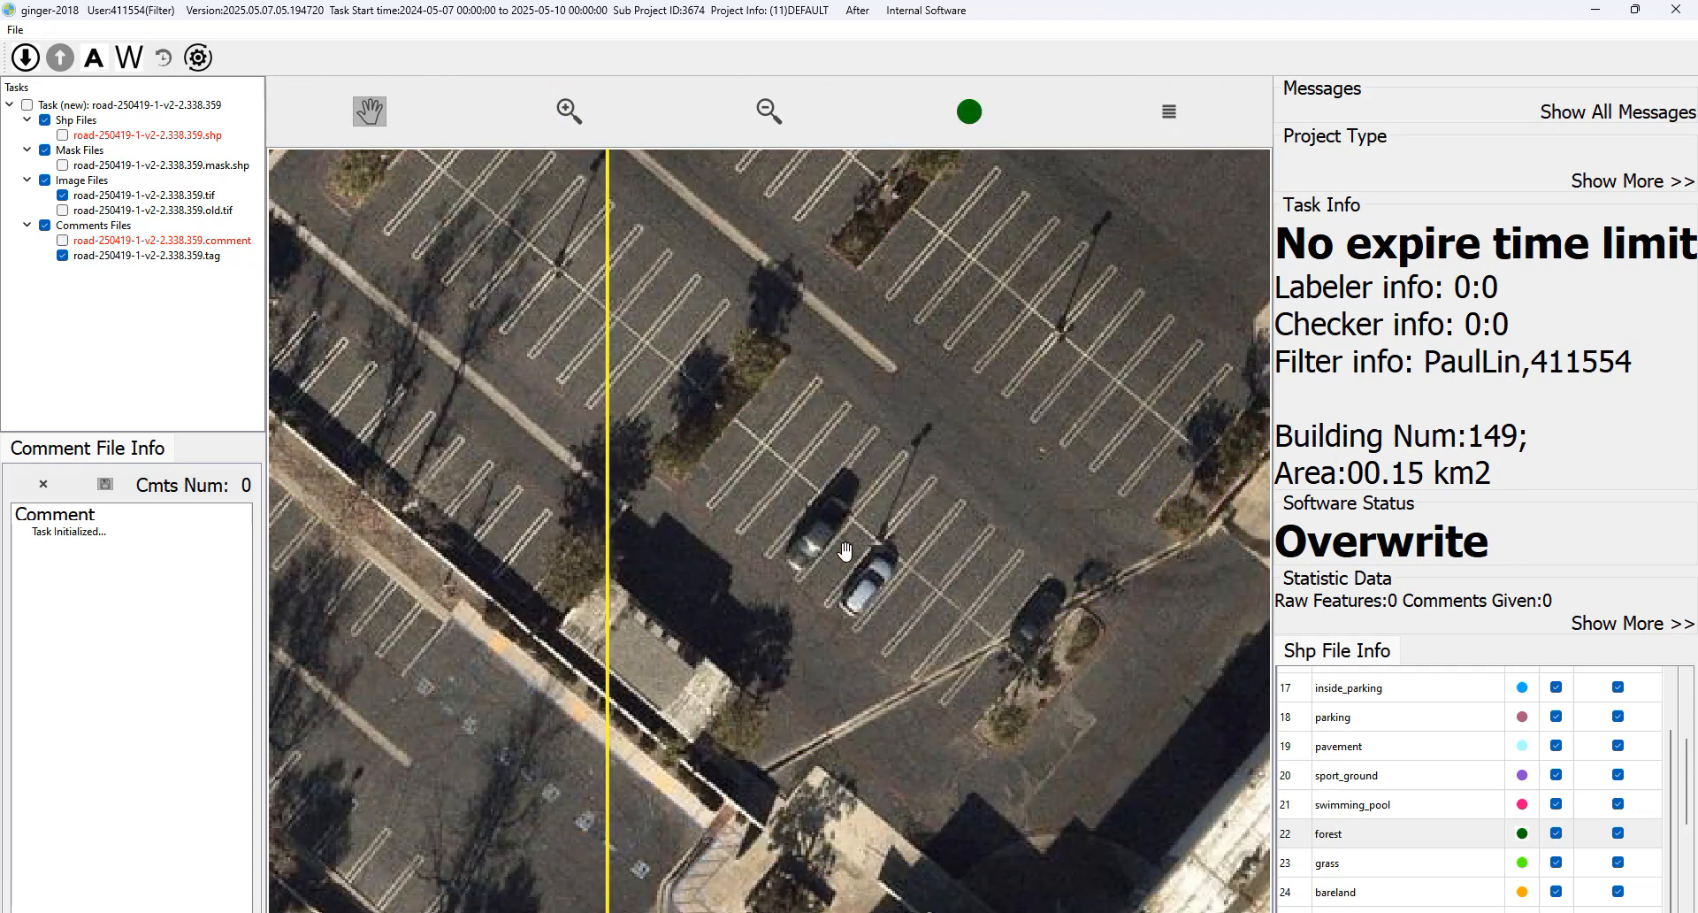
{"action": "key", "text": "space"}
{"action": "left_click", "coordinate": [882, 626]}
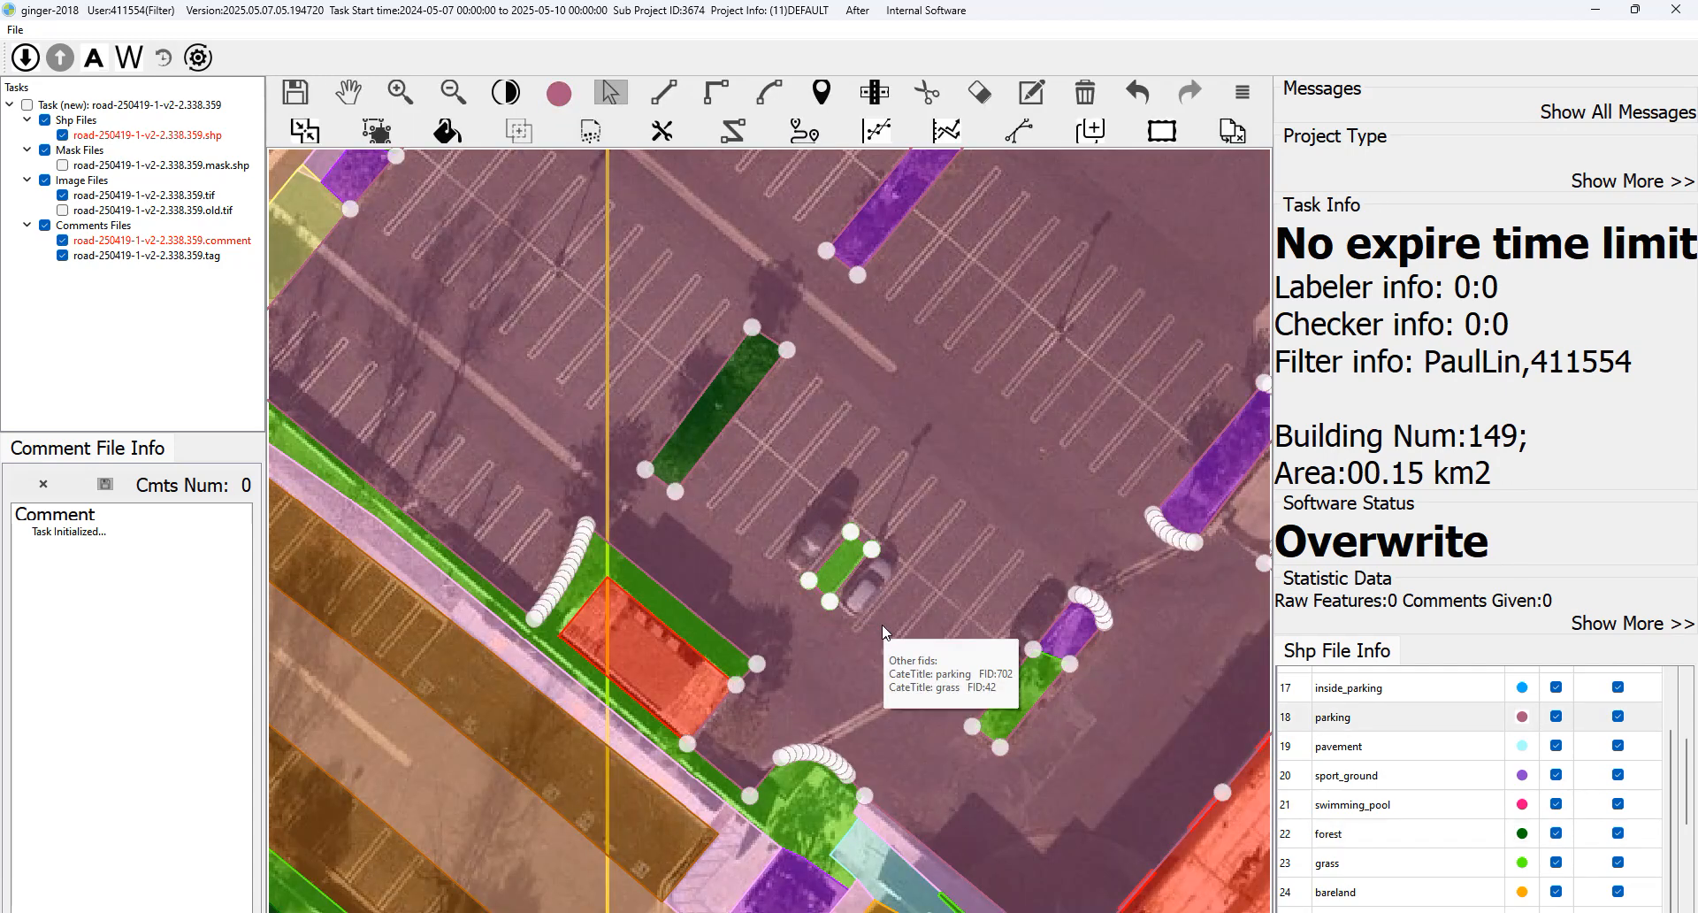
{"action": "key", "text": "Delete"}
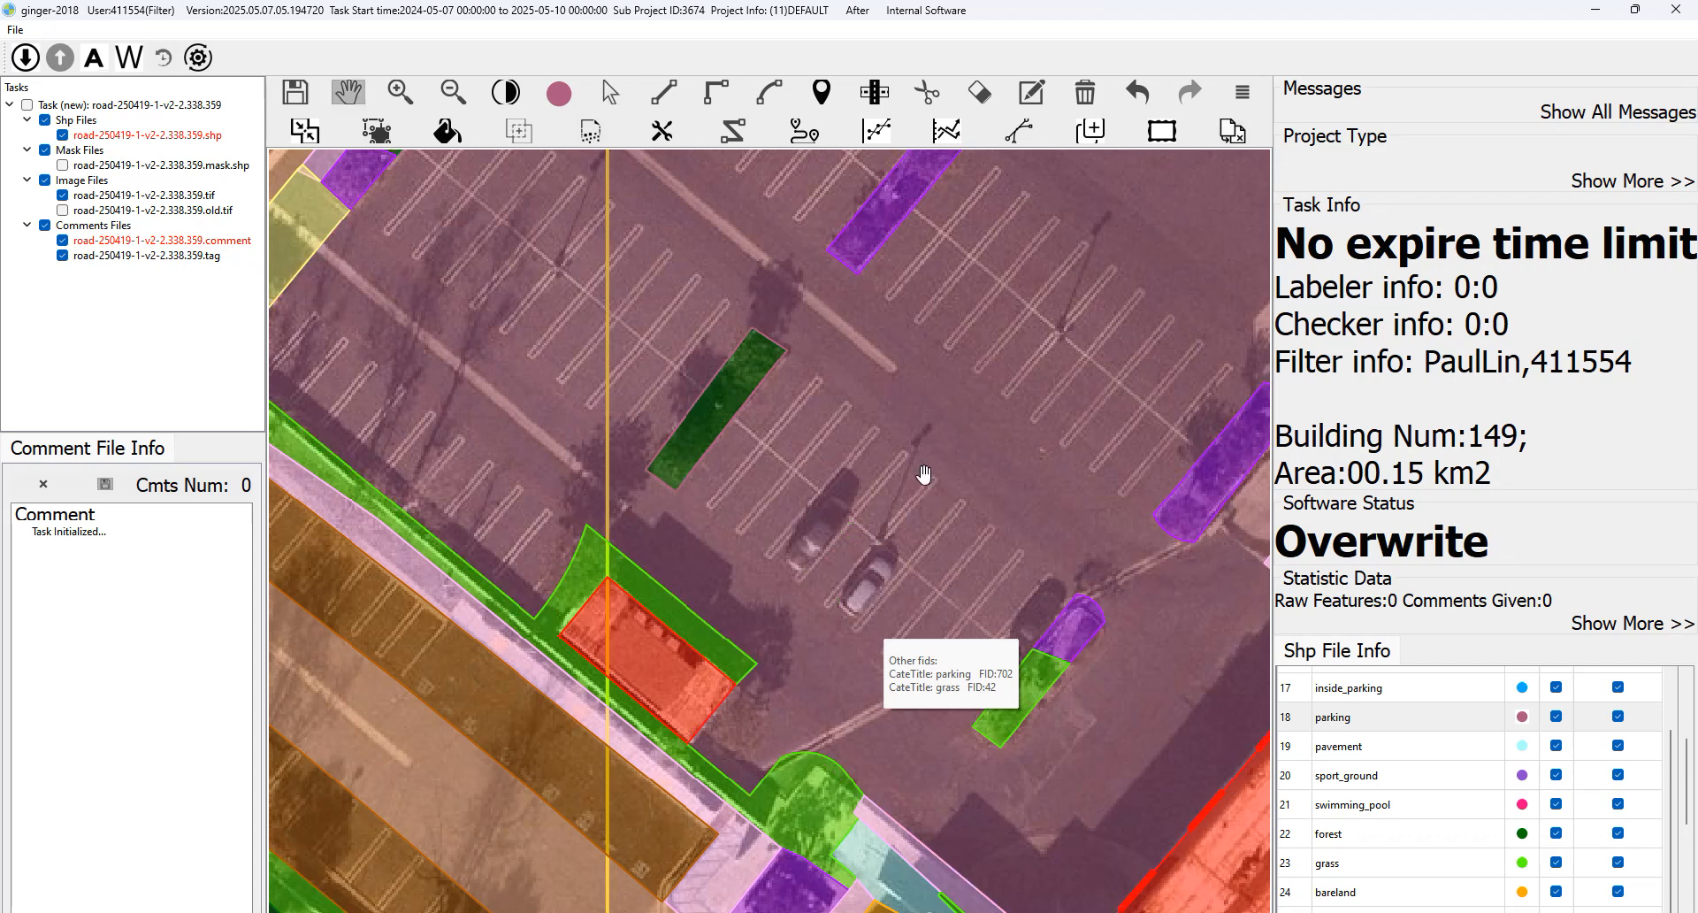
{"action": "key", "text": "h"}
{"action": "left_click_drag", "start_coordinate": [828, 442], "coordinate": [792, 529]}
{"action": "left_click_drag", "start_coordinate": [951, 540], "coordinate": [917, 595]}
{"action": "scroll", "coordinate": [914, 469], "scroll_direction": "down", "scroll_amount": 2}
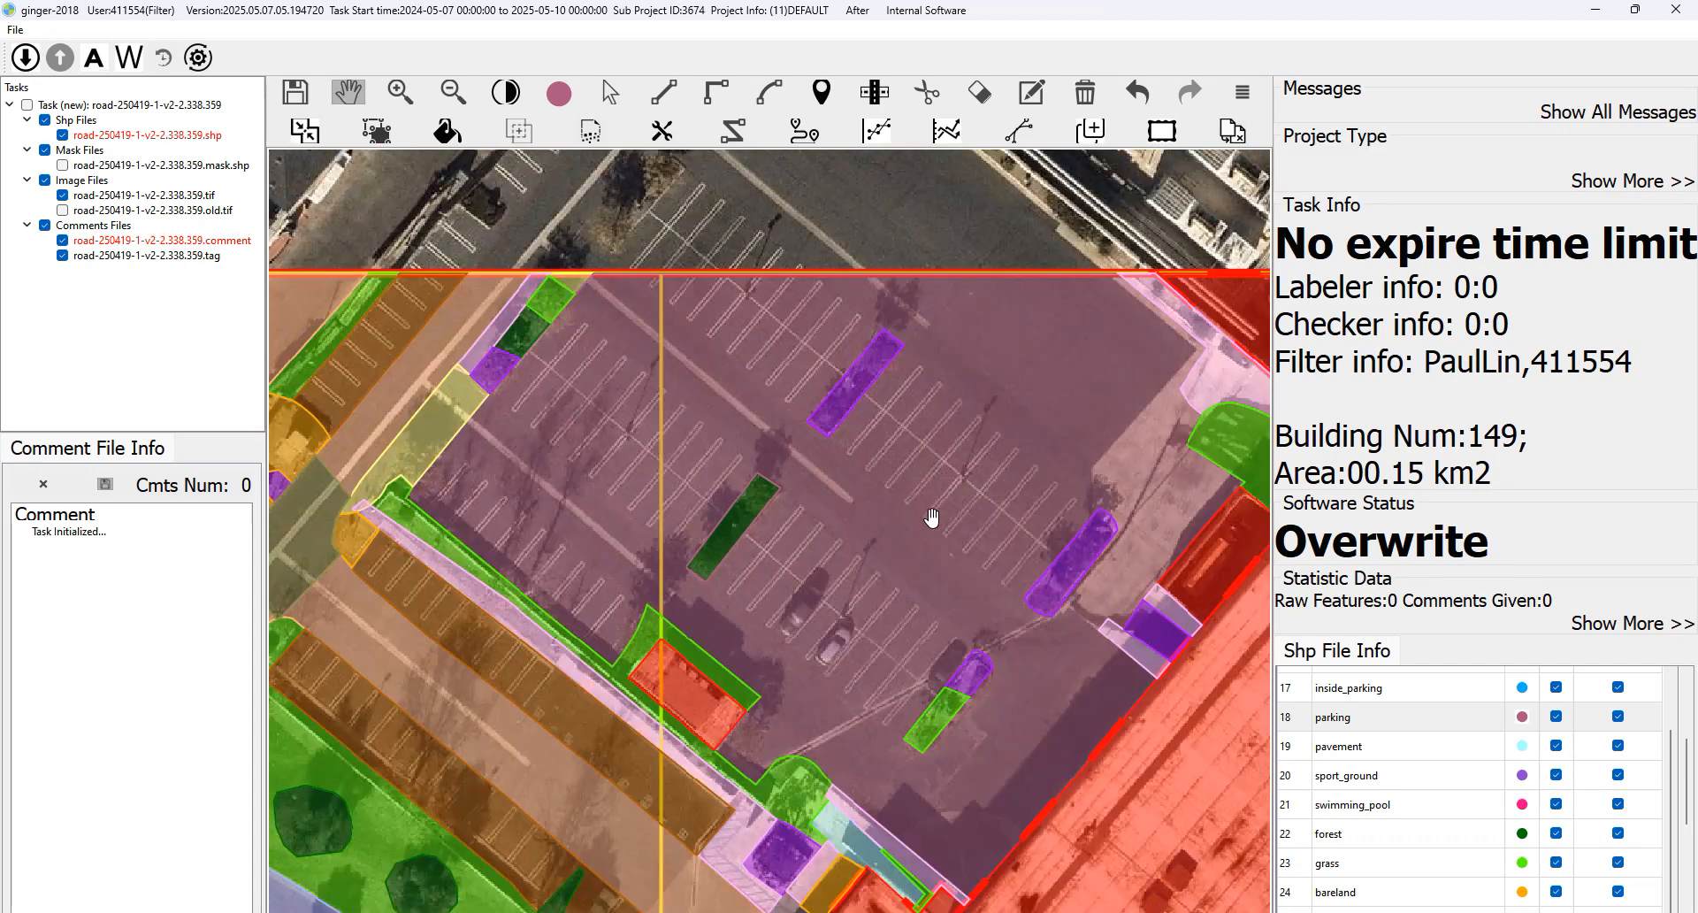
In task road-250419-1-v2-3.444.328, compare the outside_parking and bareland annotations around the building with the bare imagery.
{"action": "key", "text": "space"}
{"action": "key", "text": "space"}
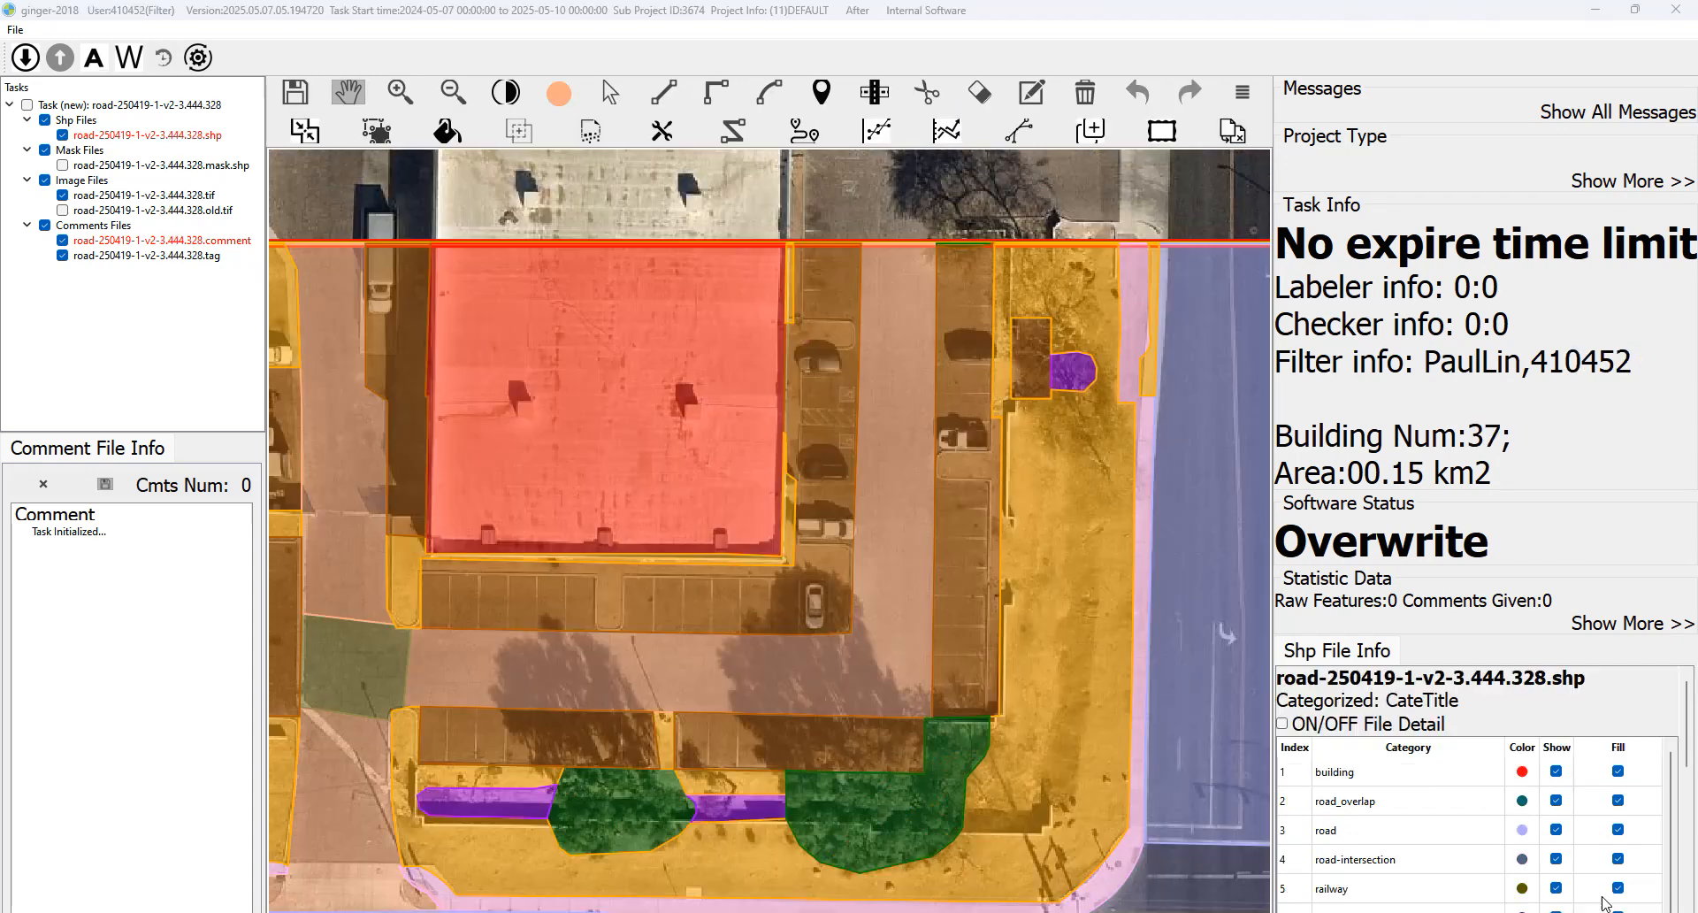
{"action": "key", "text": "space"}
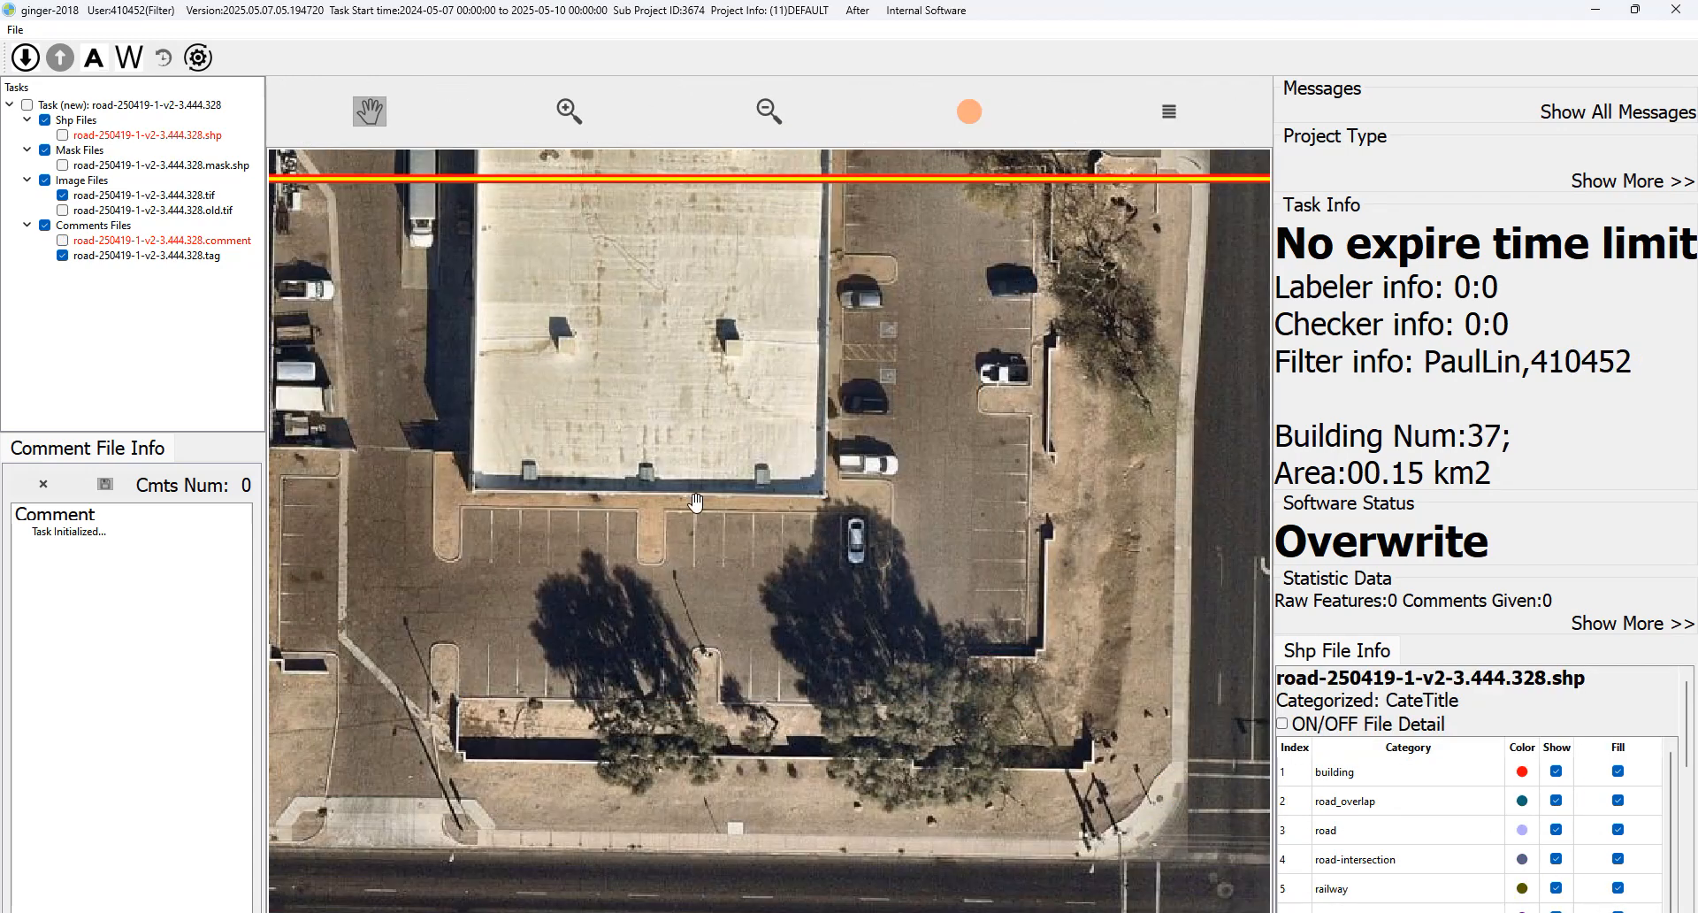
{"action": "key", "text": "space"}
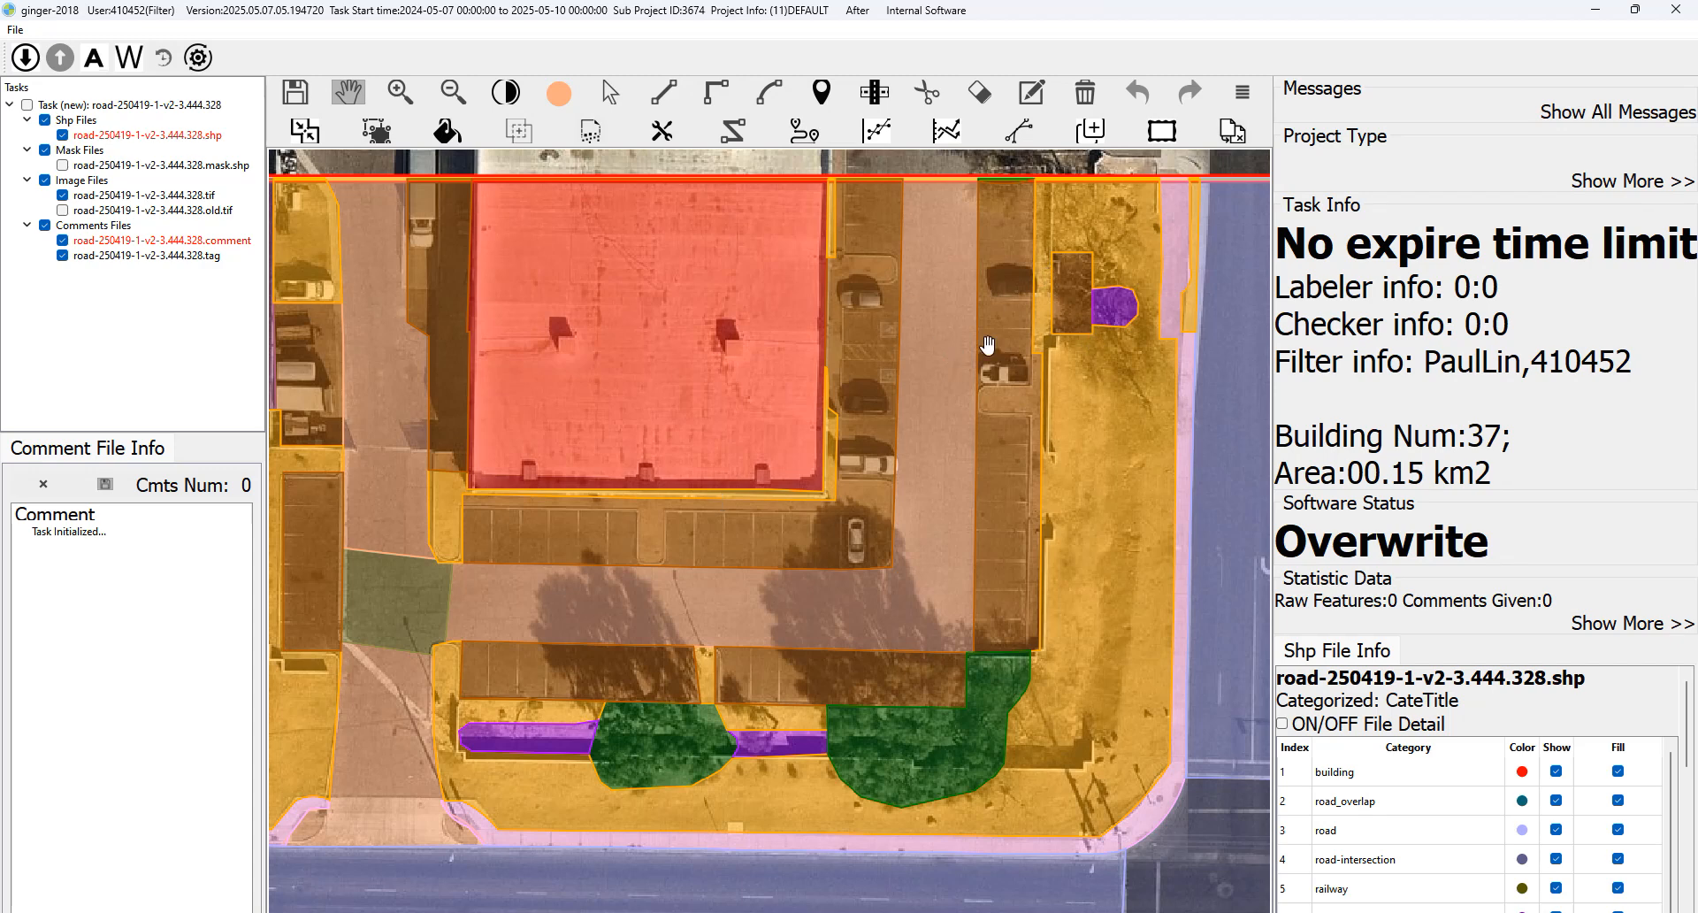
{"action": "key", "text": "space"}
{"action": "scroll", "coordinate": [574, 535], "scroll_direction": "up", "scroll_amount": 2}
{"action": "key", "text": "space"}
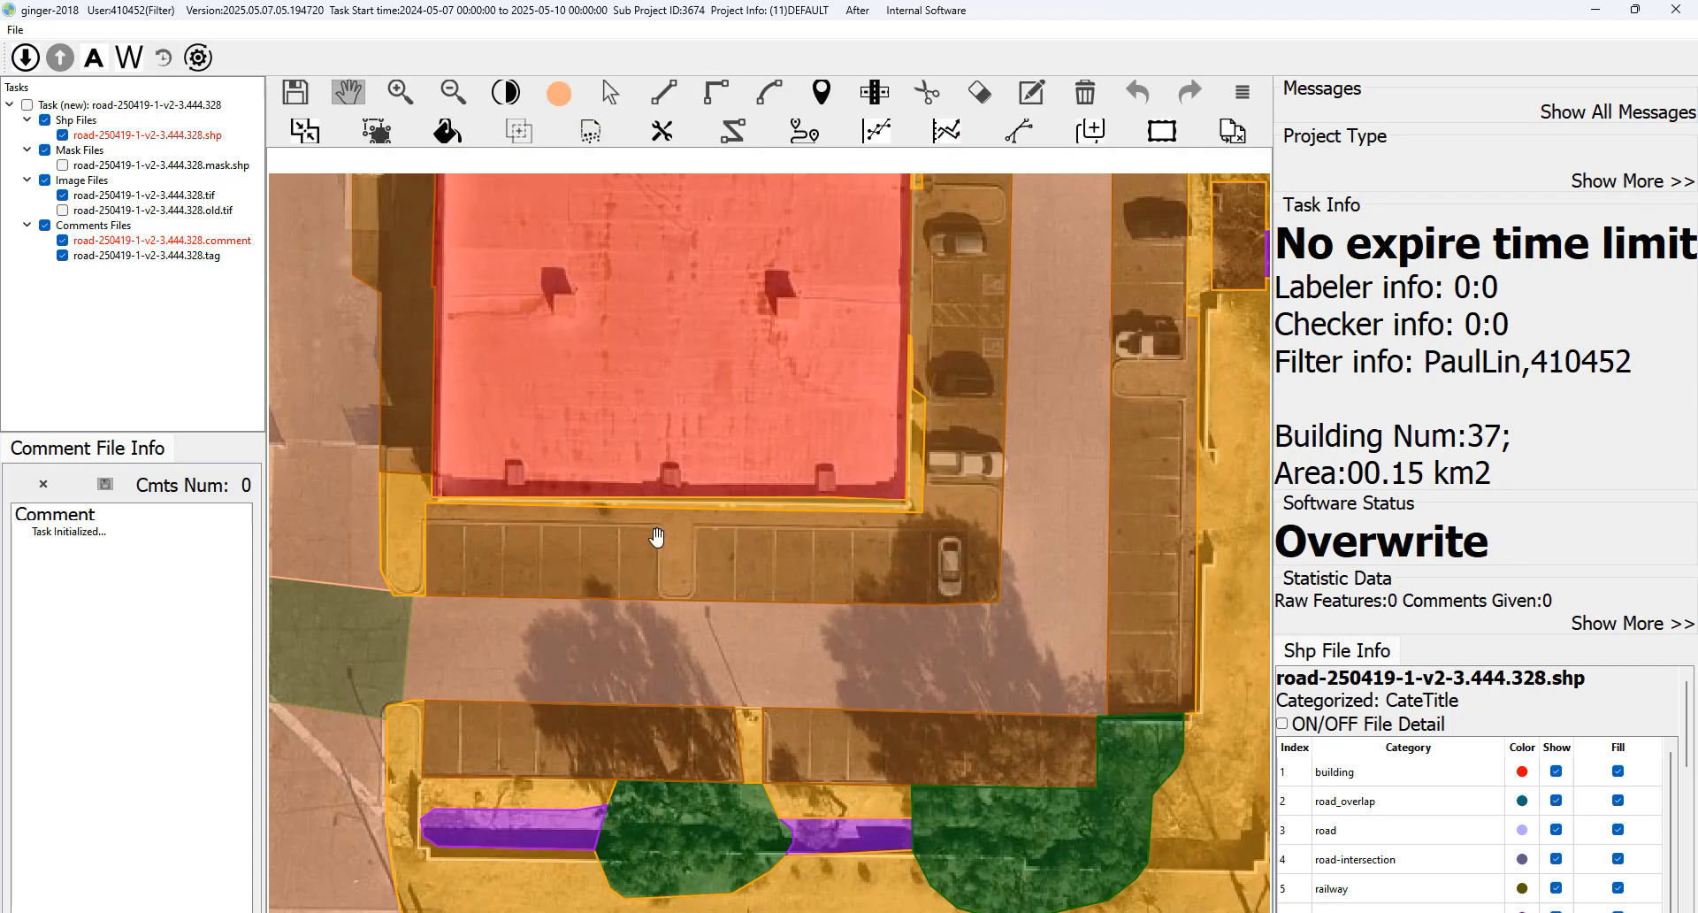
{"action": "key", "text": "space"}
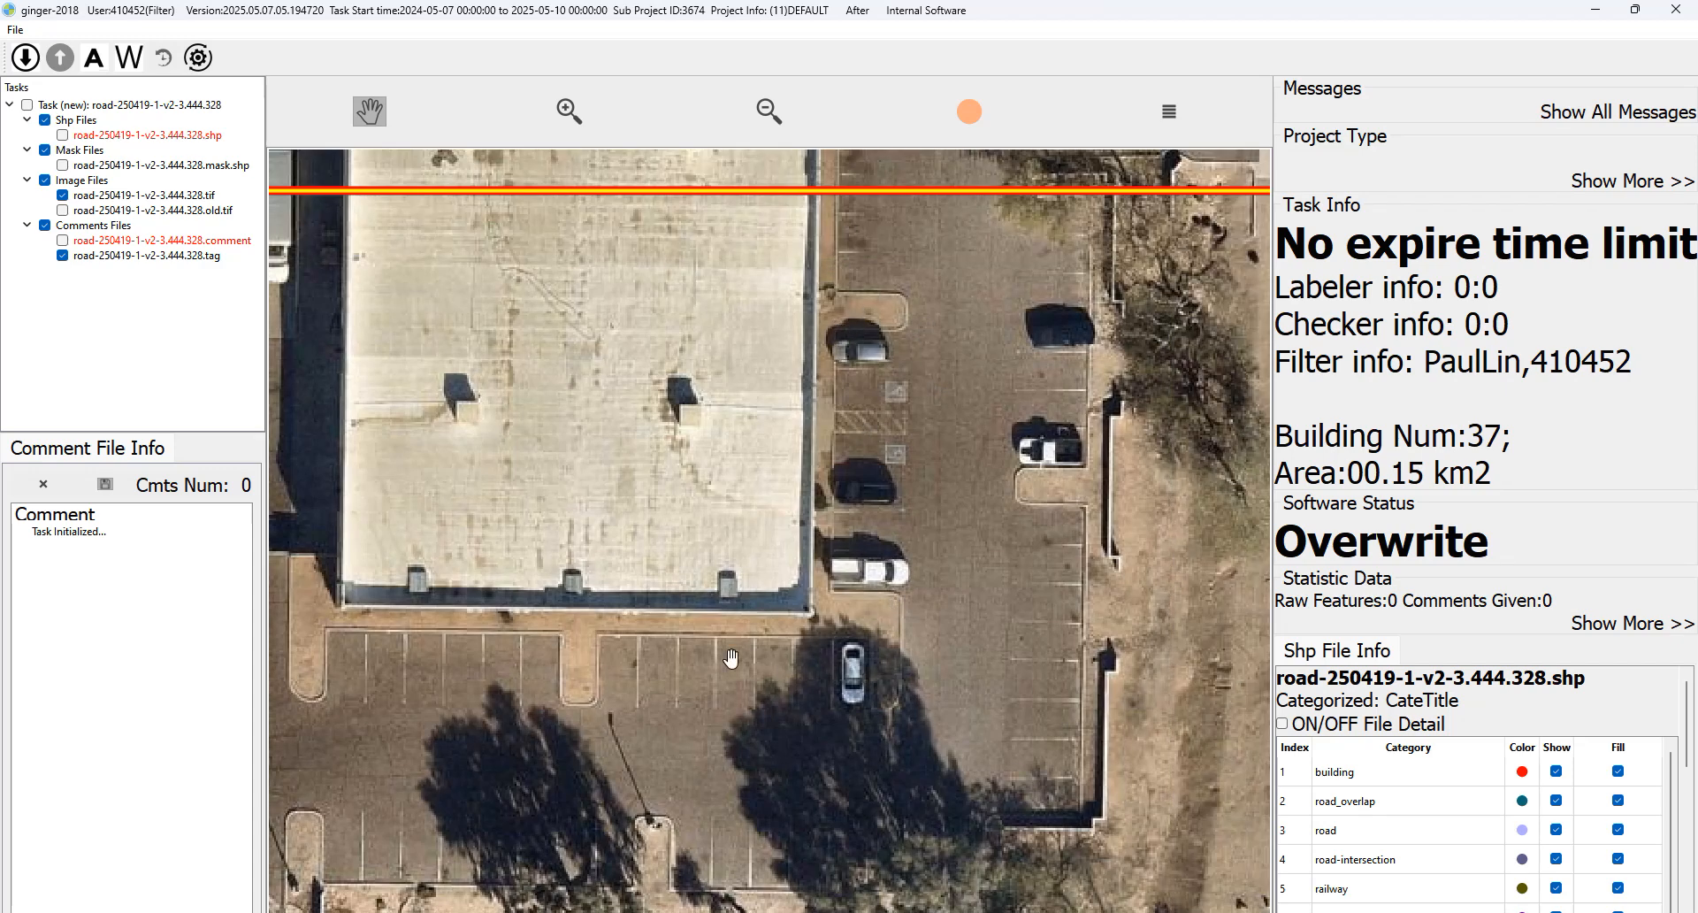
{"action": "key", "text": "space"}
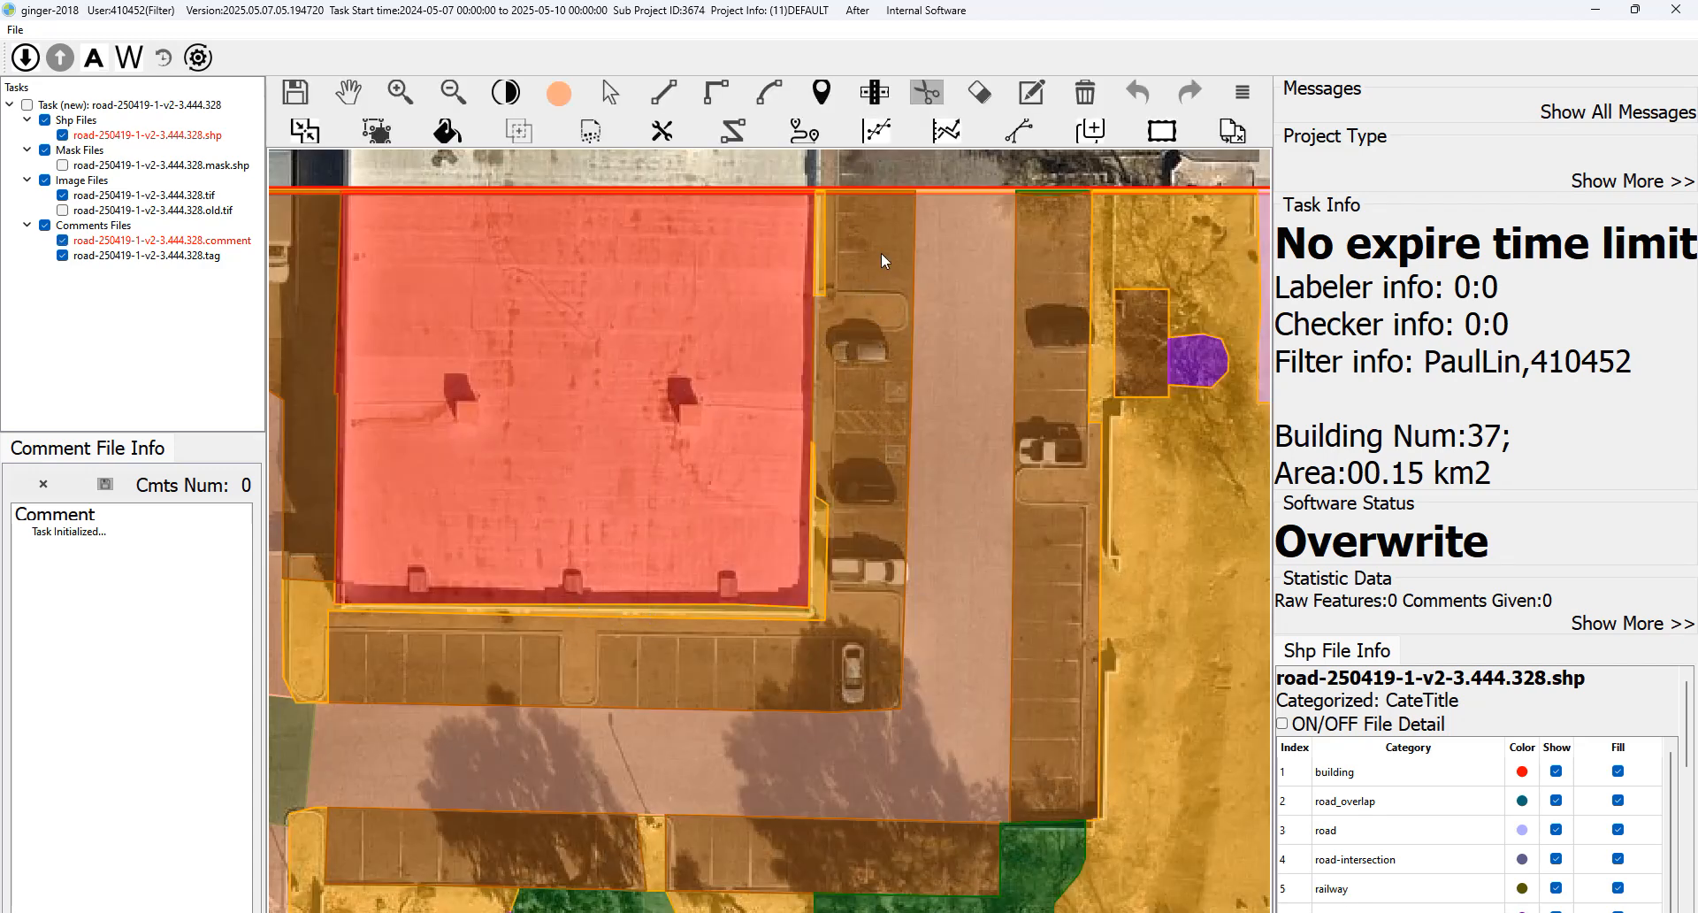
{"action": "key", "text": "space"}
{"action": "key", "text": "space"}
{"action": "key", "text": "space"}
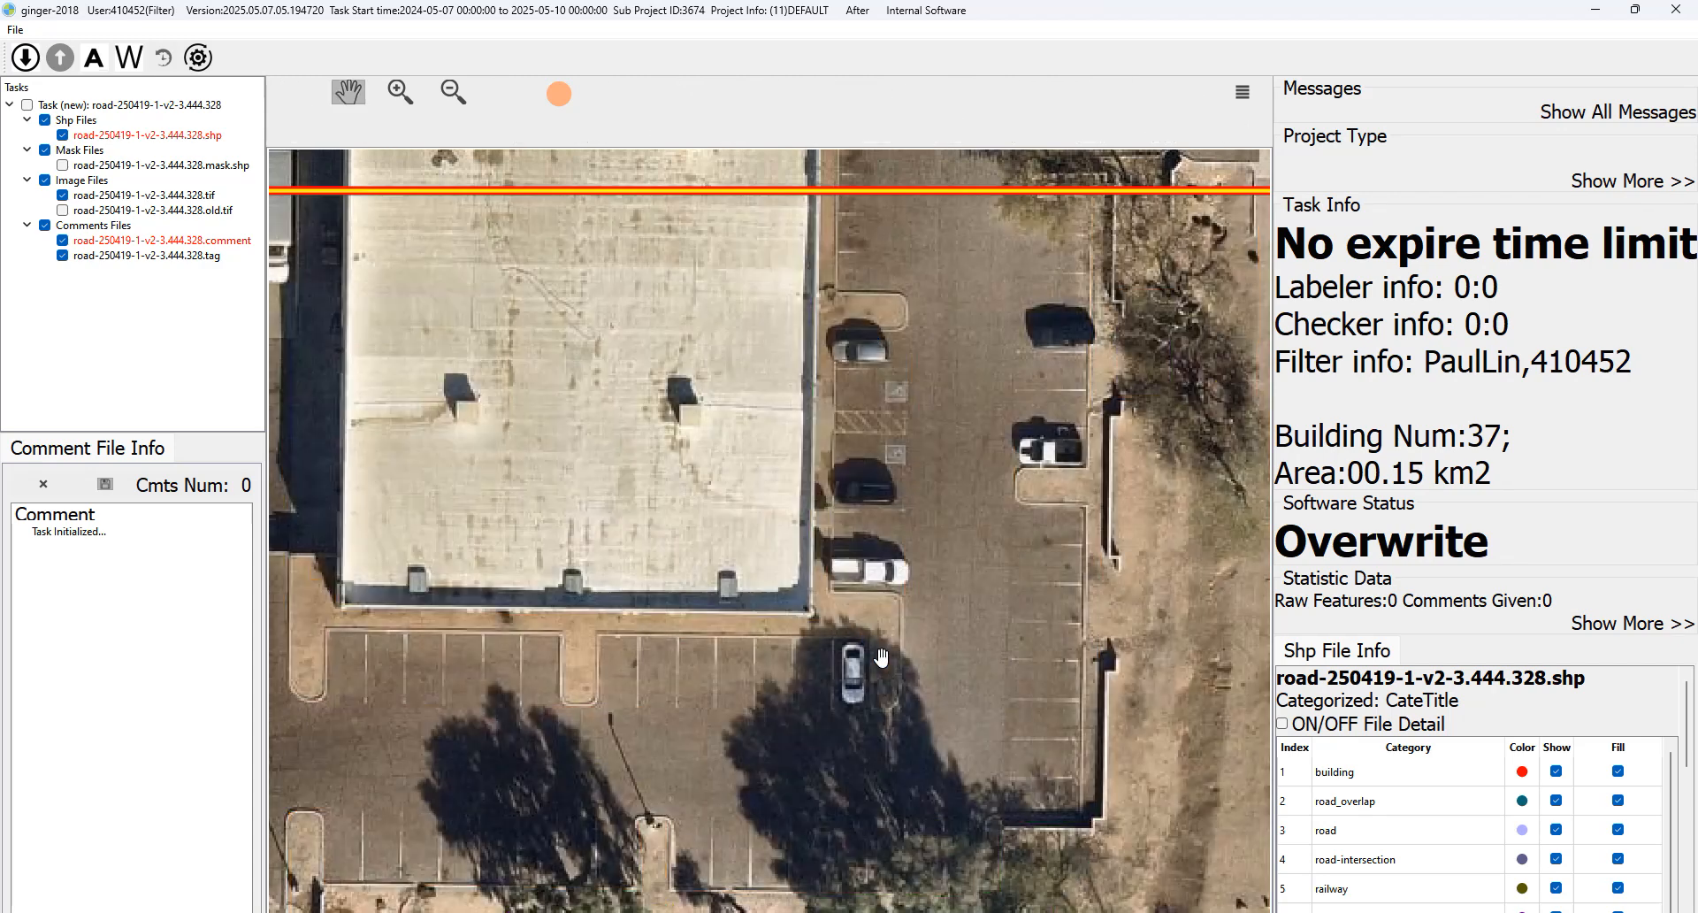
{"action": "key", "text": "space"}
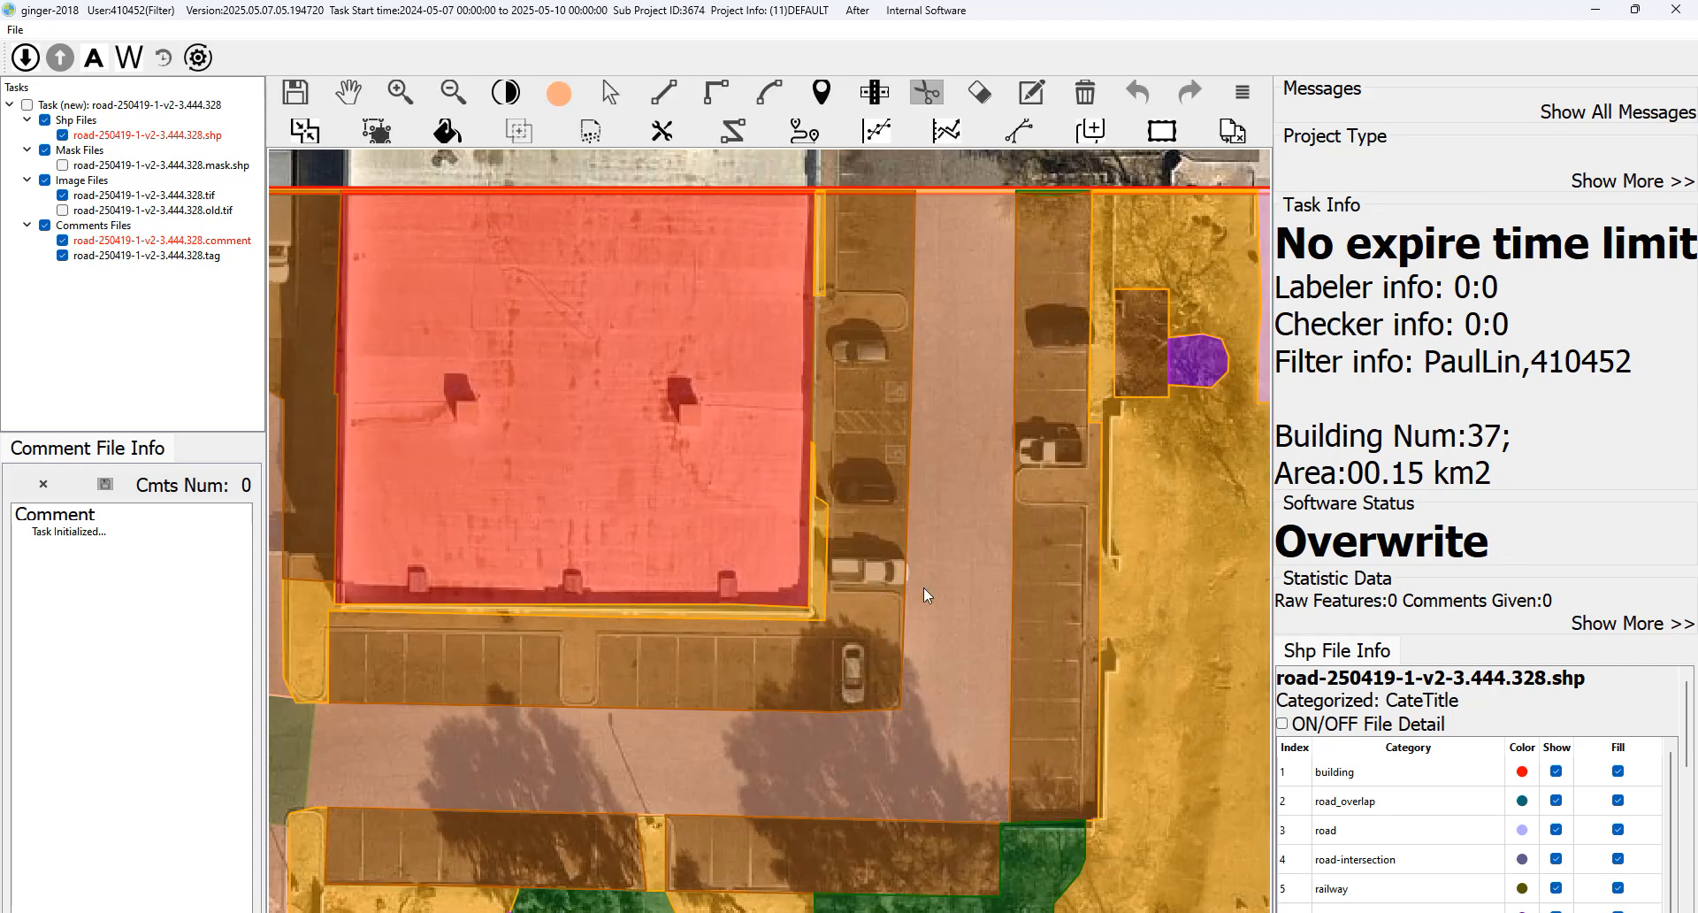
Cut the western row of parking stalls just south of the building out of the surrounding outside_parking polygon.
{"action": "key", "text": "space"}
{"action": "key", "text": "space"}
{"action": "key", "text": "Escape"}
{"action": "key", "text": "c"}
{"action": "left_click", "coordinate": [328, 629]}
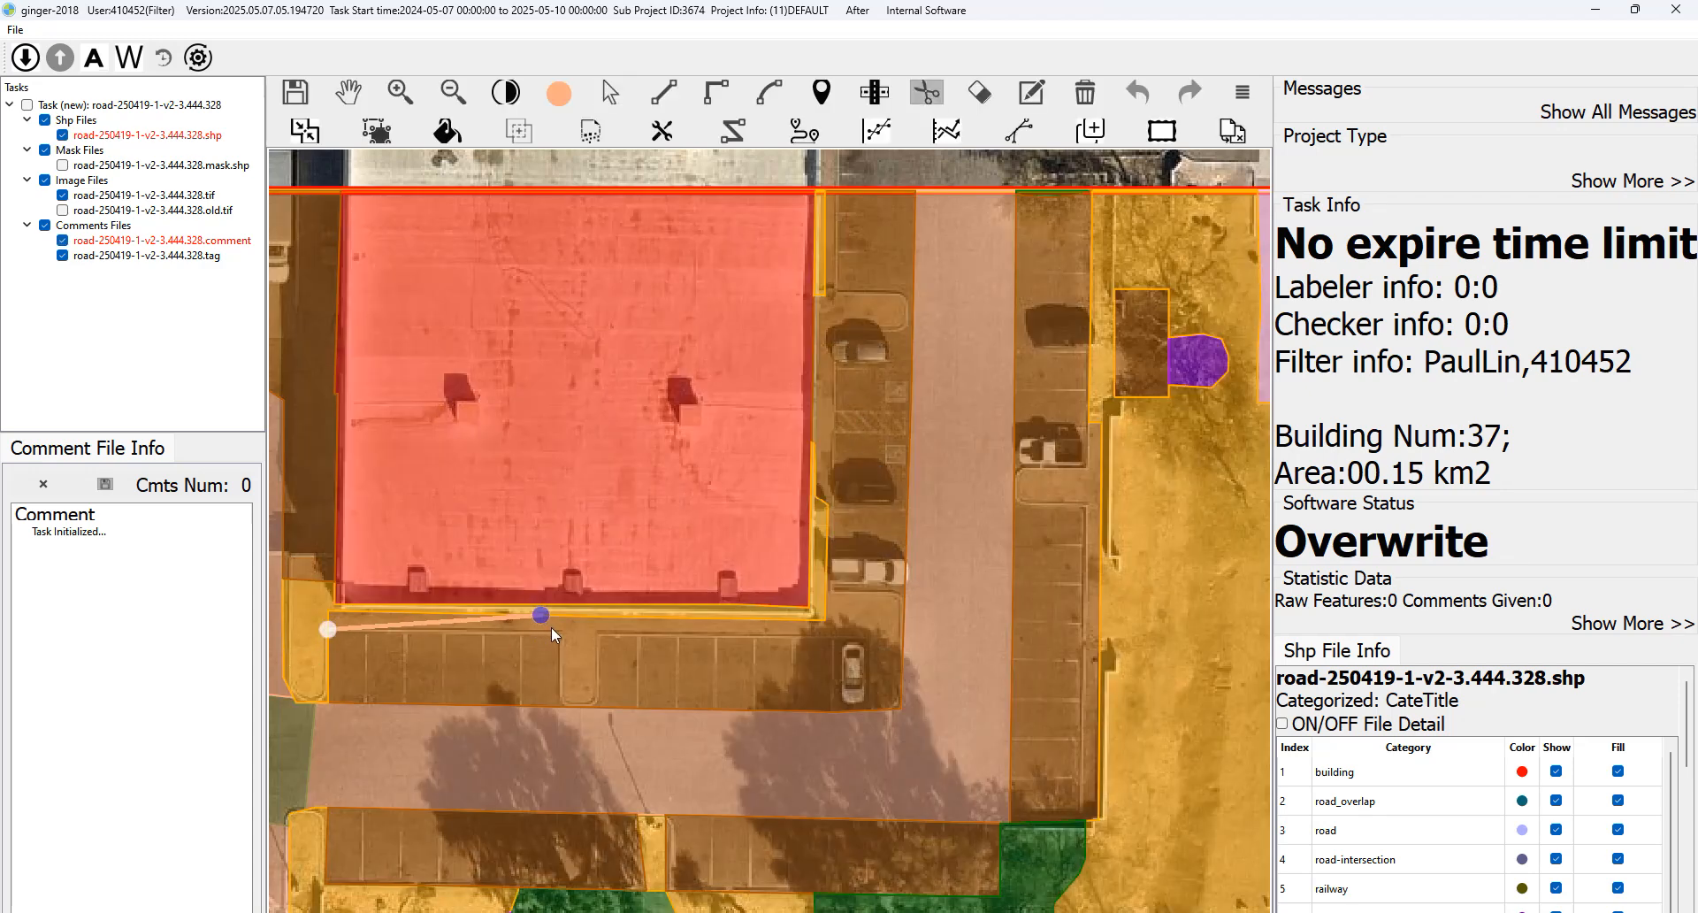
{"action": "left_click", "coordinate": [563, 707]}
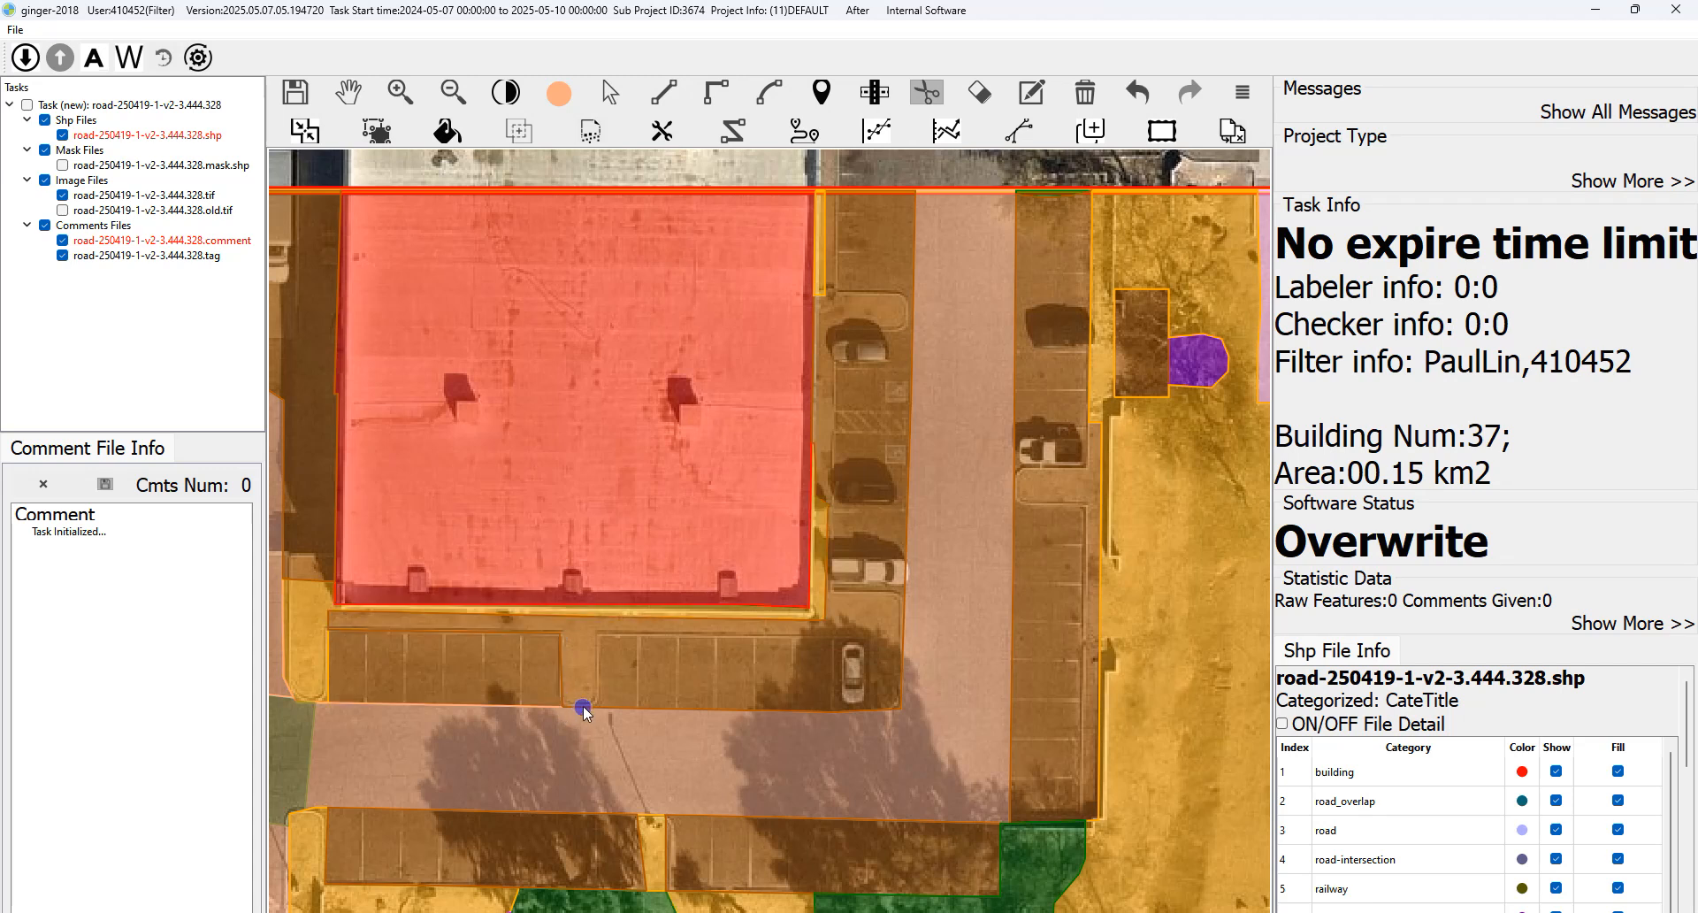
{"action": "left_click", "coordinate": [601, 635]}
{"action": "key", "text": "Escape"}
Cut out the eastern row of stalls south of the building and split the corner strip from the stalls along its east side.
{"action": "key", "text": "c"}
{"action": "left_click", "coordinate": [598, 707]}
{"action": "left_click", "coordinate": [597, 634]}
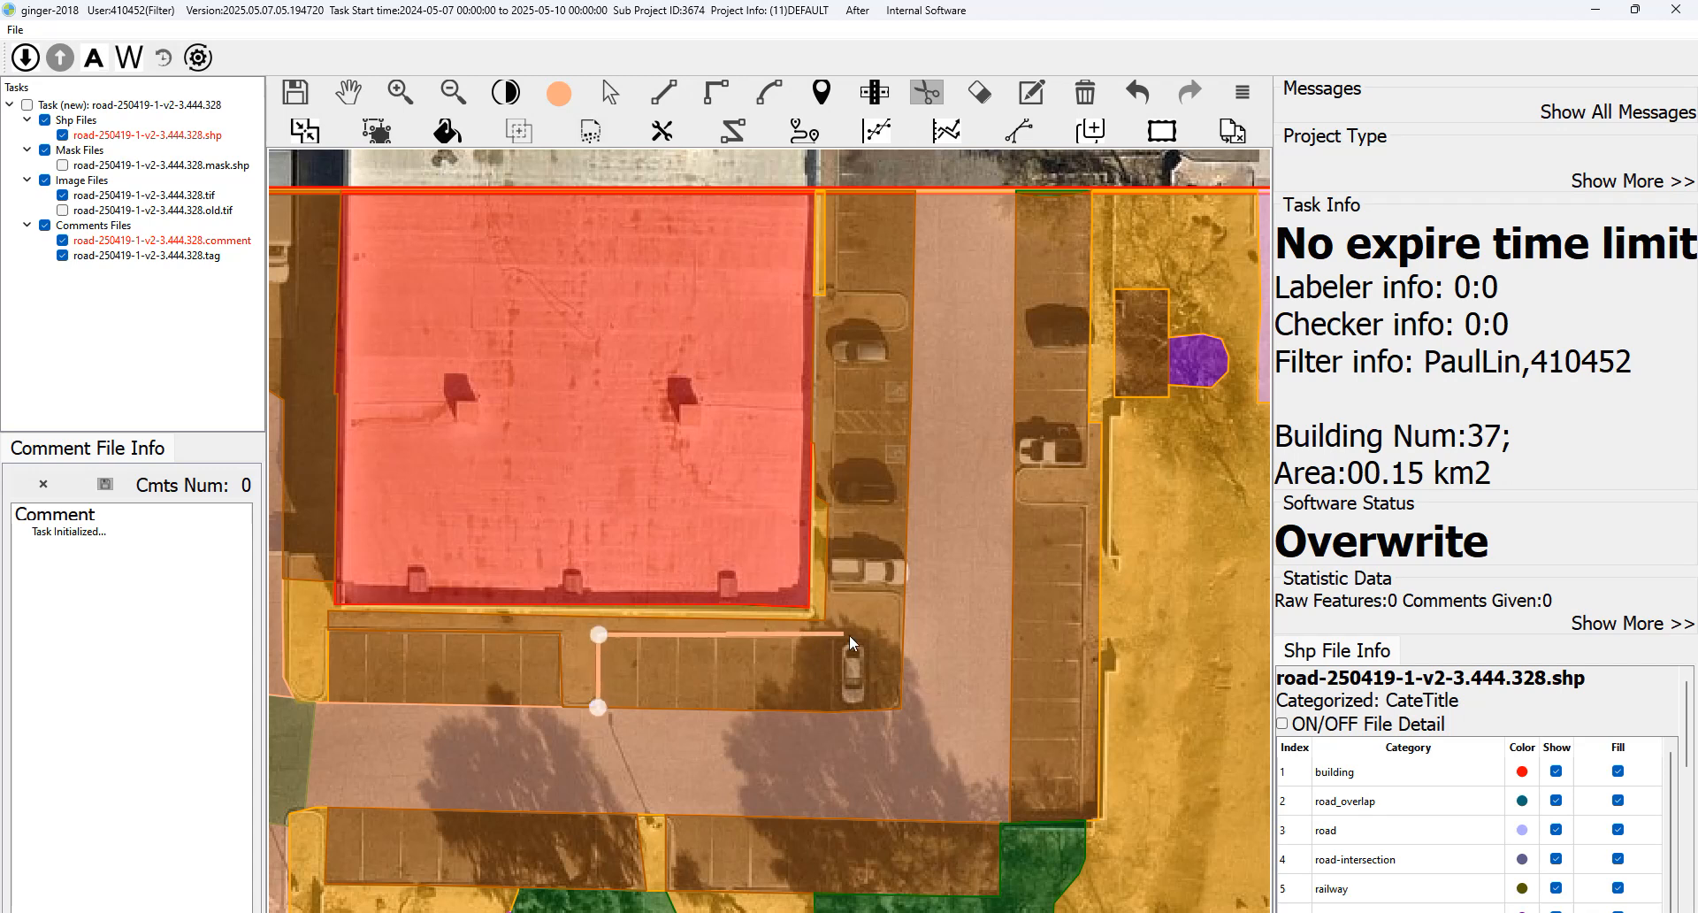
{"action": "double_click", "coordinate": [871, 711]}
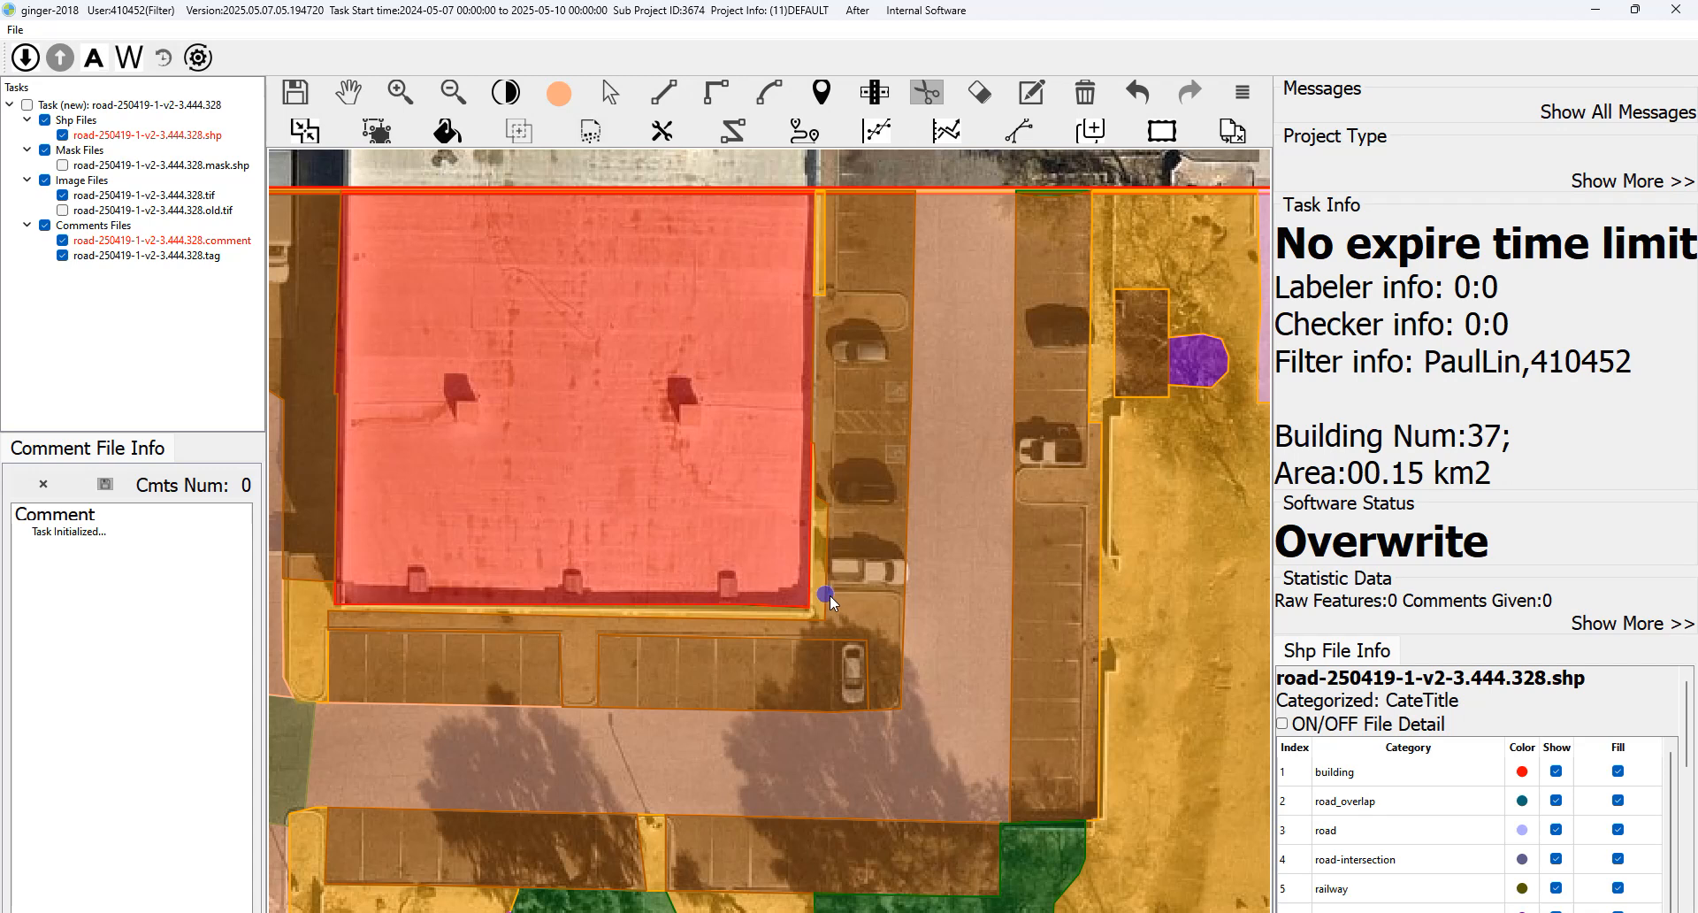
{"action": "double_click", "coordinate": [916, 599]}
Merge the leftover outside_parking strip and islands south of the building into the adjoining bareland polygon.
{"action": "scroll", "coordinate": [327, 633], "scroll_direction": "up", "scroll_amount": 1}
{"action": "key", "text": "Escape"}
{"action": "left_click_drag", "start_coordinate": [313, 612], "coordinate": [496, 615]}
{"action": "key", "text": "m"}
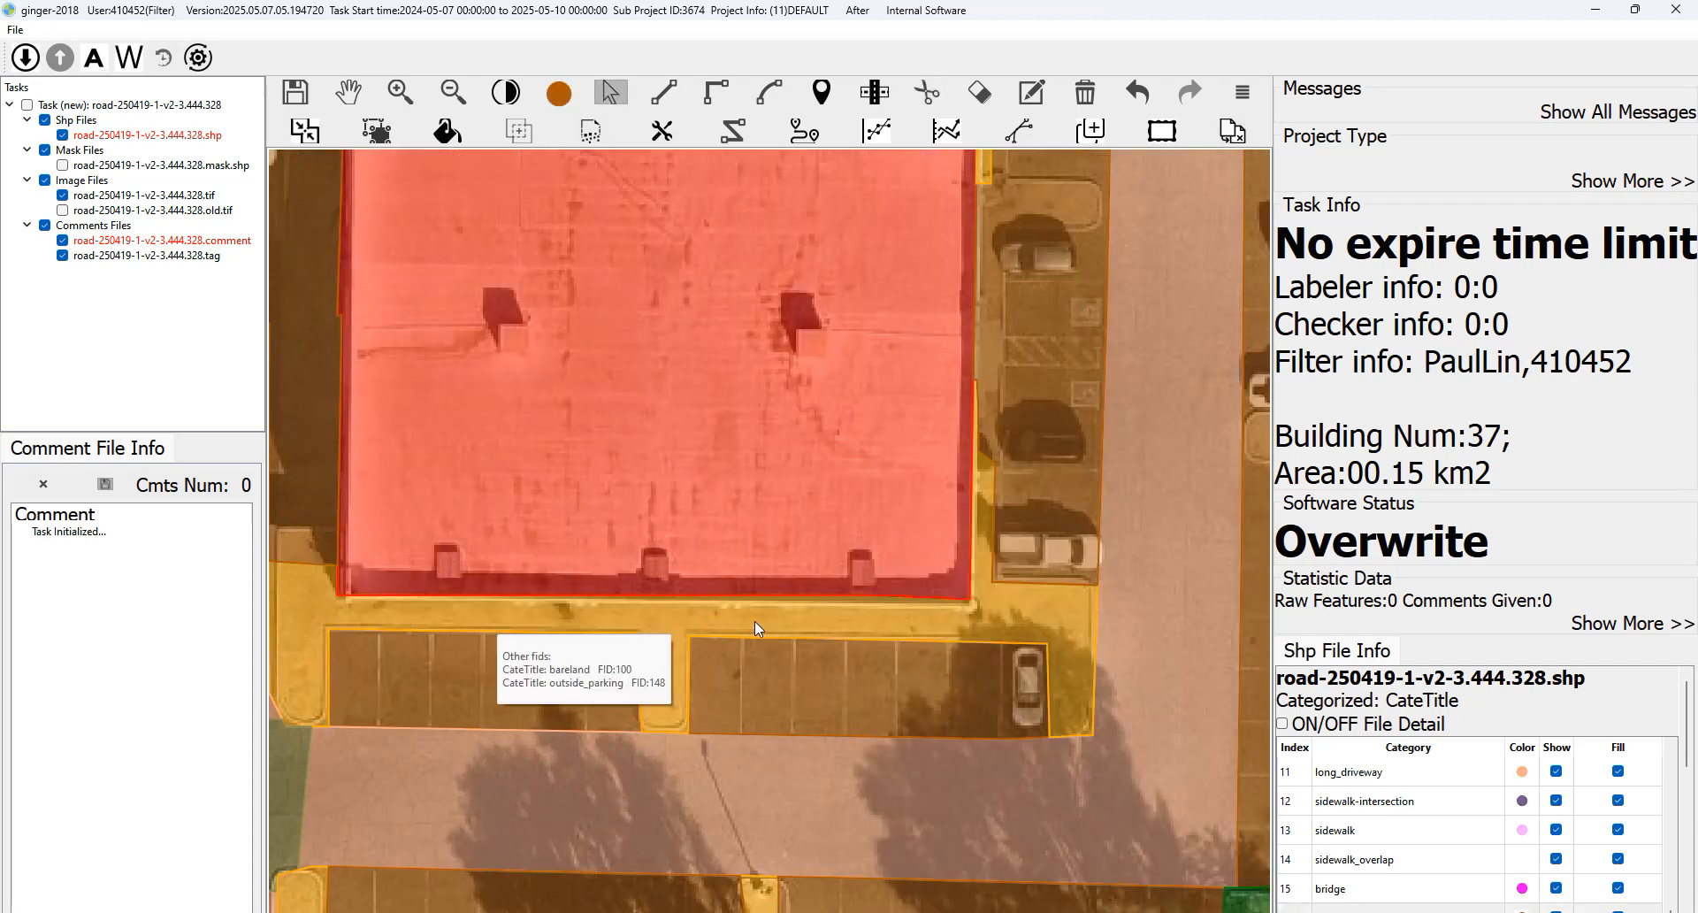
{"action": "key", "text": "Escape"}
{"action": "left_click_drag", "start_coordinate": [945, 620], "coordinate": [921, 638]}
Cut the stalls south of the planting island, along the building's east side, out of the outside_parking polygon.
{"action": "key", "text": "space"}
{"action": "key", "text": "space"}
{"action": "left_click_drag", "start_coordinate": [1037, 519], "coordinate": [932, 603]}
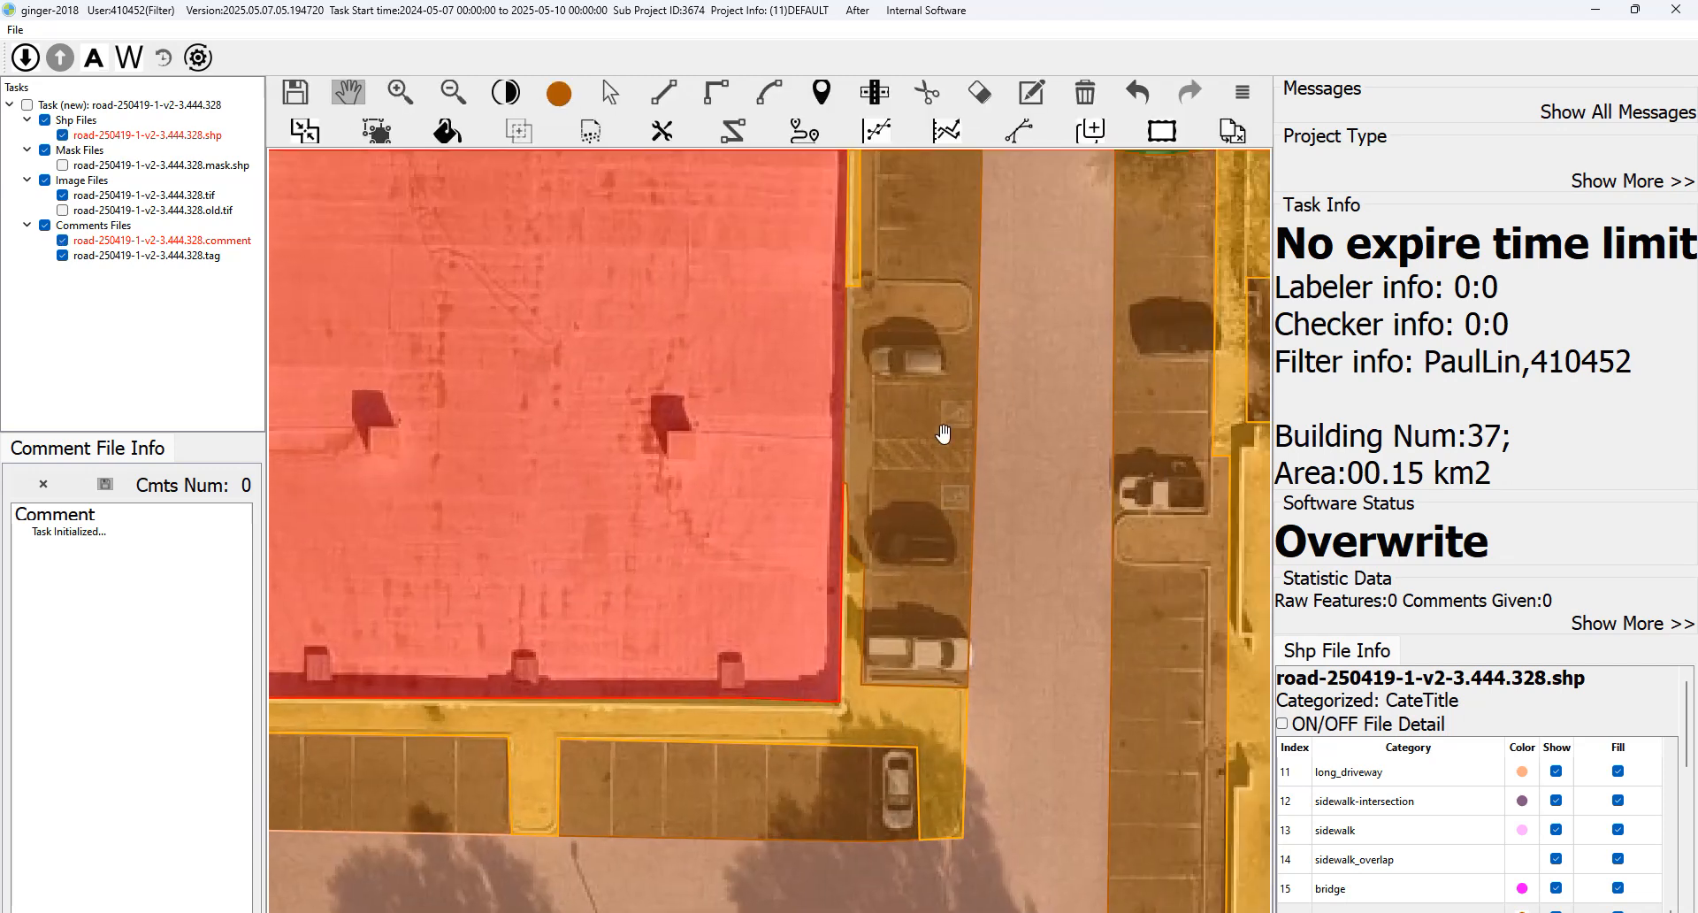
{"action": "left_click_drag", "start_coordinate": [943, 433], "coordinate": [912, 529]}
{"action": "key", "text": "space"}
{"action": "key", "text": "space"}
{"action": "key", "text": "Escape"}
{"action": "key", "text": "c"}
{"action": "left_click", "coordinate": [833, 660]}
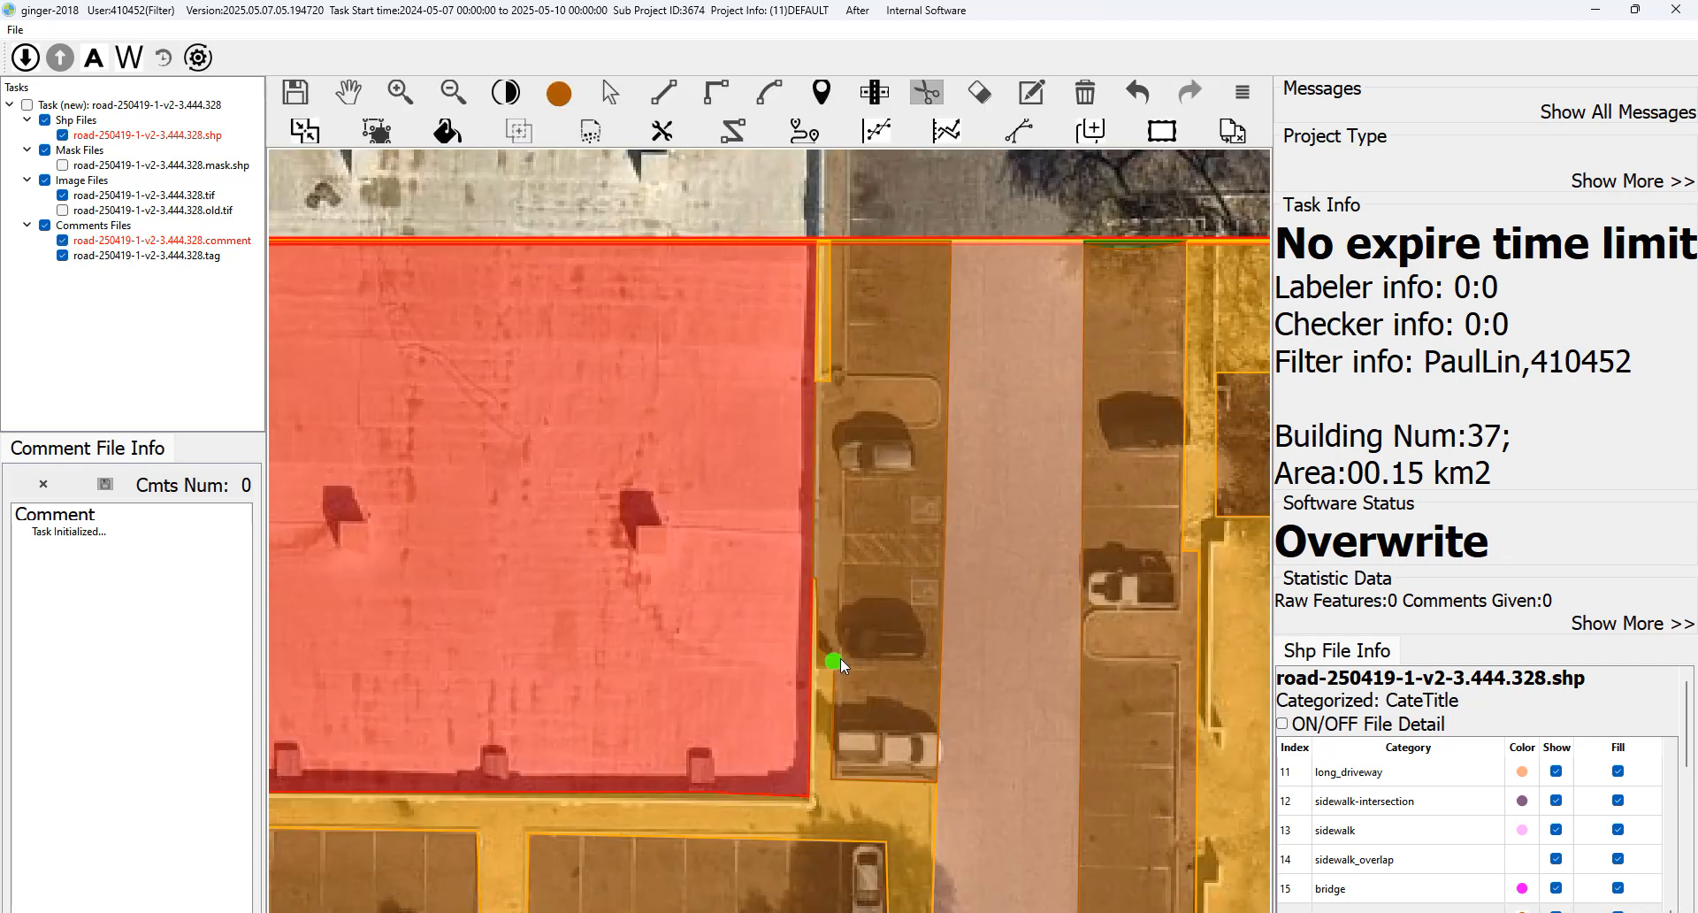
{"action": "left_click", "coordinate": [842, 432]}
{"action": "left_click", "coordinate": [979, 428]}
{"action": "right_click", "coordinate": [980, 428]}
Cut the stalls north of the planting island on the building's east side into their own polygon.
{"action": "left_click", "coordinate": [845, 241]}
{"action": "left_click", "coordinate": [1005, 379]}
{"action": "right_click", "coordinate": [1004, 378]}
{"action": "key", "text": "Escape"}
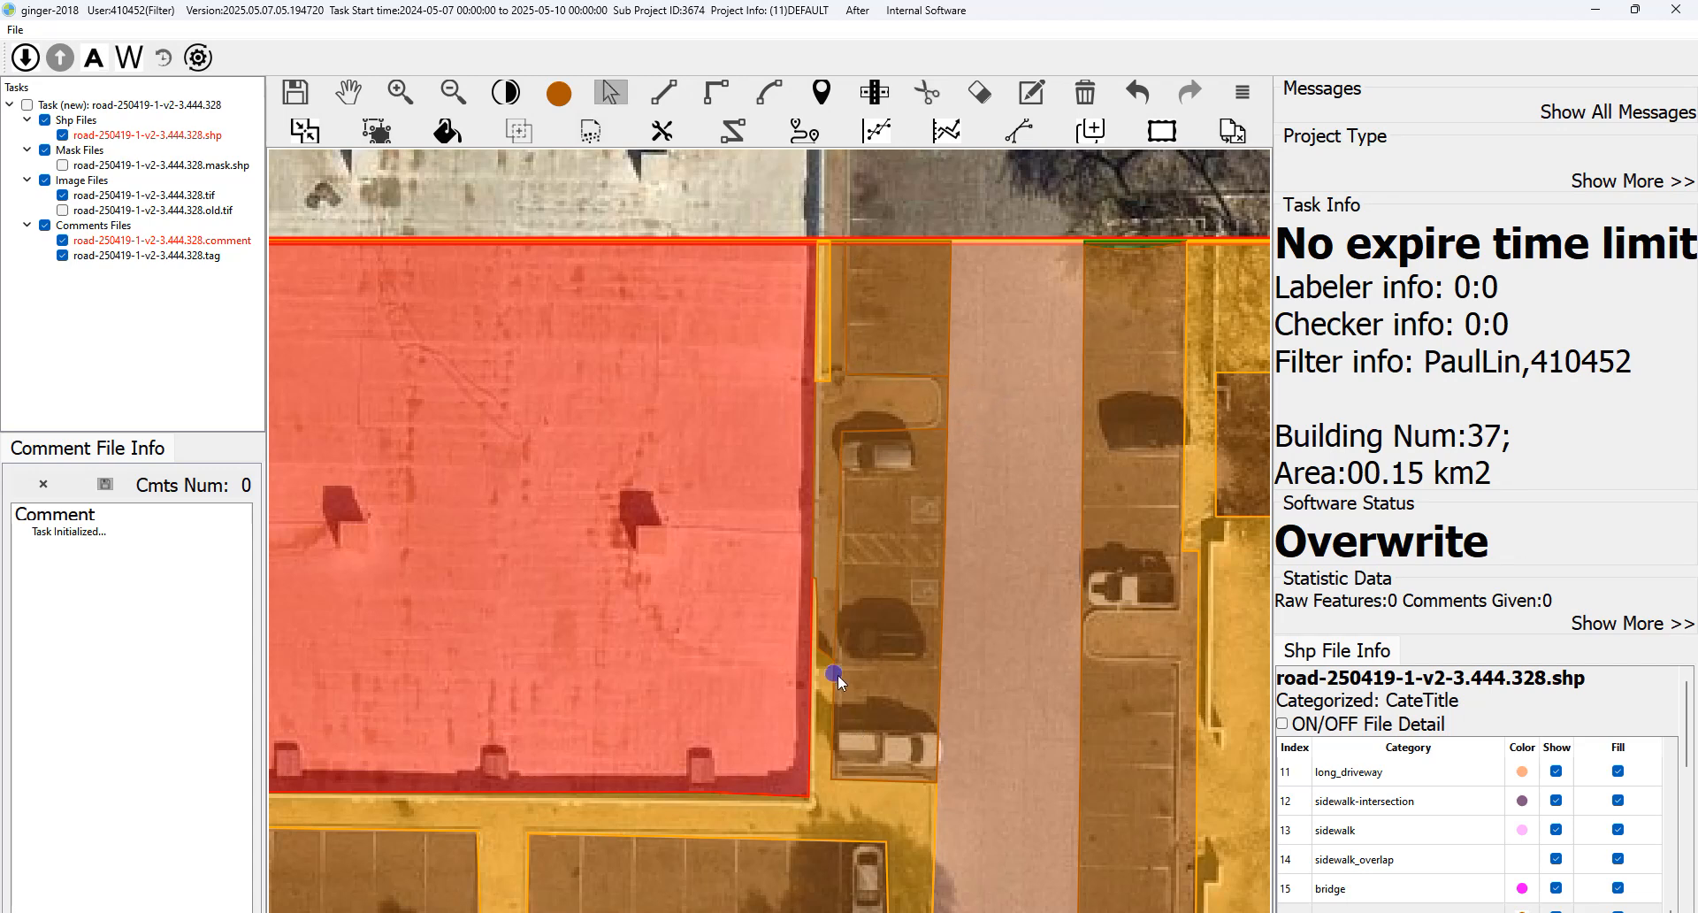
Merge the leftover curb strip and planting island beside the building's east wall into bareland.
{"action": "scroll", "coordinate": [832, 671], "scroll_direction": "up", "scroll_amount": 1}
{"action": "left_click_drag", "start_coordinate": [832, 621], "coordinate": [825, 619]}
{"action": "key", "text": "m"}
Cut the stalls south of the planting island in the car park's easternmost column out of the outside_parking polygon.
{"action": "scroll", "coordinate": [822, 484], "scroll_direction": "down", "scroll_amount": 3}
{"action": "left_click_drag", "start_coordinate": [822, 485], "coordinate": [813, 359]}
{"action": "left_click_drag", "start_coordinate": [792, 459], "coordinate": [740, 483]}
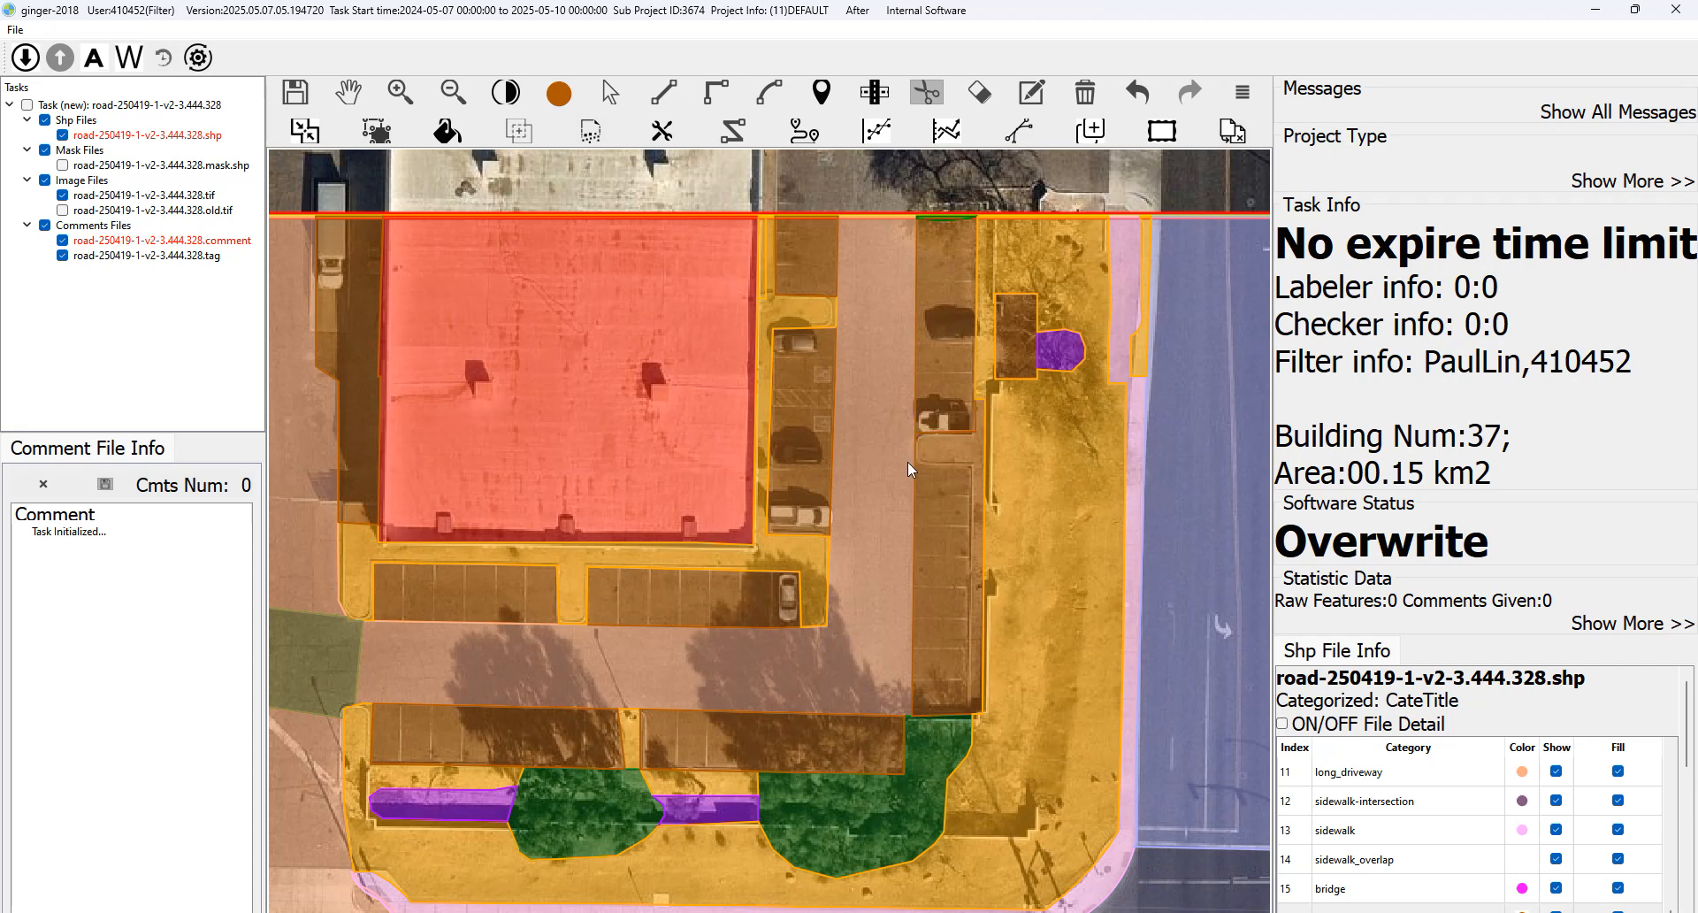
{"action": "left_click", "coordinate": [973, 463]}
{"action": "left_click", "coordinate": [973, 713]}
{"action": "right_click", "coordinate": [974, 716]}
Merge the leftover planting island and curb strip in the easternmost parking column into the adjoining bareland polygon.
{"action": "scroll", "coordinate": [957, 486], "scroll_direction": "up", "scroll_amount": 3}
{"action": "key", "text": "Escape"}
{"action": "left_click_drag", "start_coordinate": [1084, 384], "coordinate": [1011, 412]}
{"action": "key", "text": "m"}
{"action": "scroll", "coordinate": [1010, 429], "scroll_direction": "down", "scroll_amount": 3}
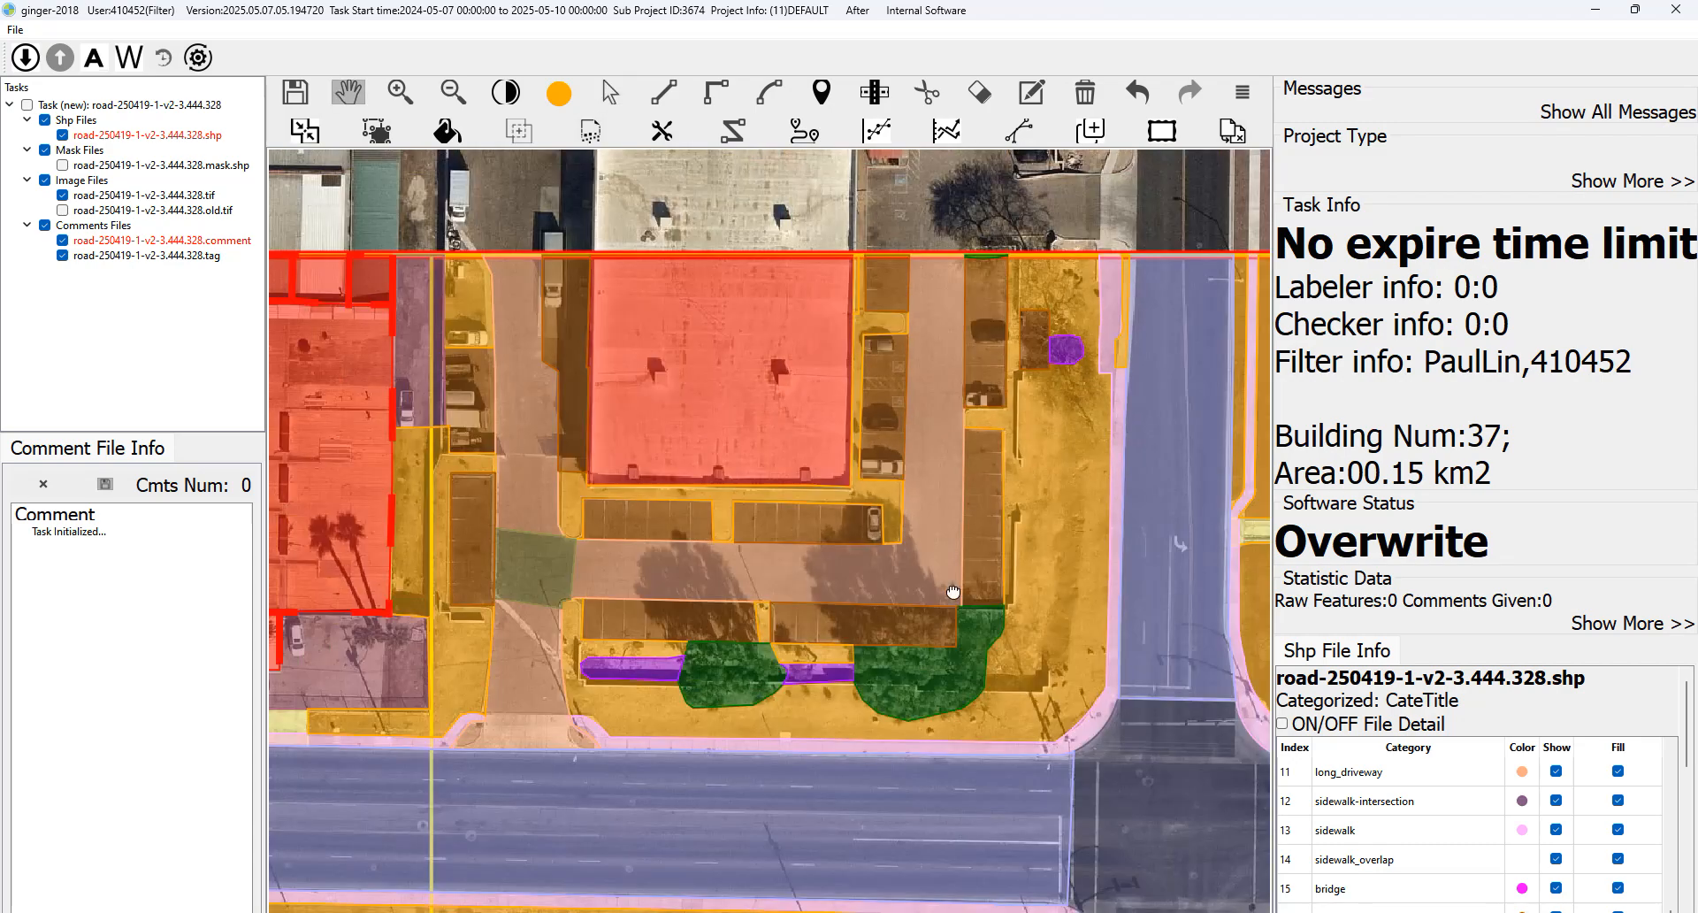
Check the corrected car park and the neighbouring parking area to its west against the bare imagery.
{"action": "left_click_drag", "start_coordinate": [945, 585], "coordinate": [956, 607]}
{"action": "key", "text": "space"}
{"action": "key", "text": "space"}
{"action": "left_click_drag", "start_coordinate": [606, 394], "coordinate": [621, 413]}
{"action": "key", "text": "space"}
{"action": "key", "text": "space"}
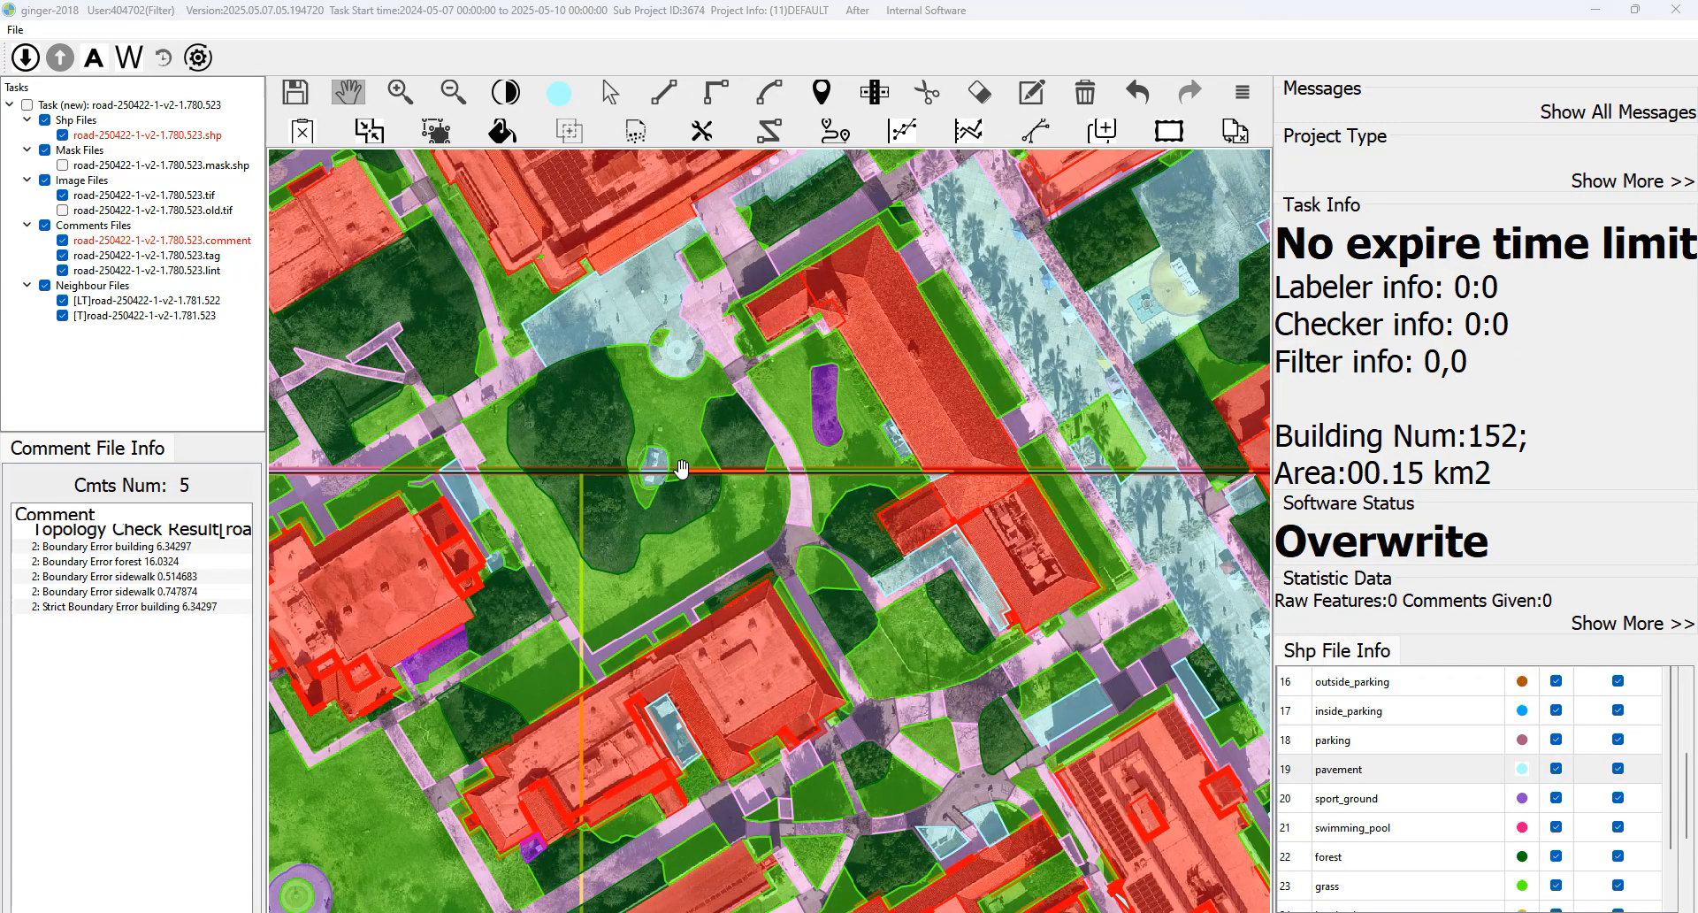
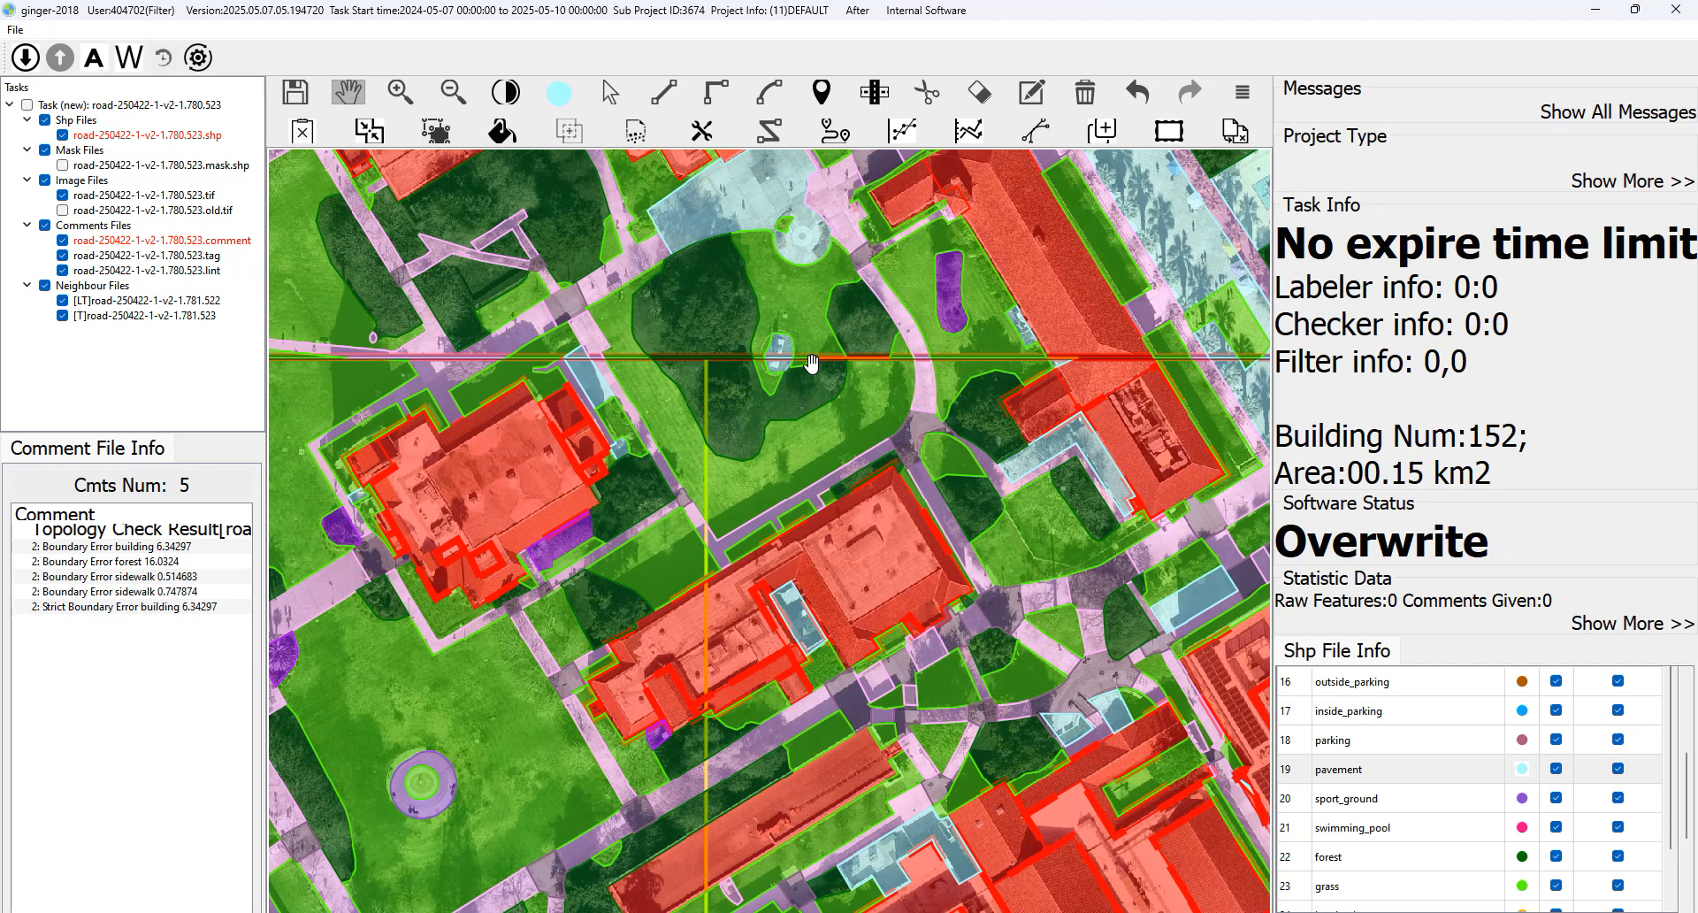
In task road-250422-1-v2-1.780.523, examine the building boundary error 6.34297 and compare its surroundings with the bare imagery.
{"action": "left_click", "coordinate": [123, 548]}
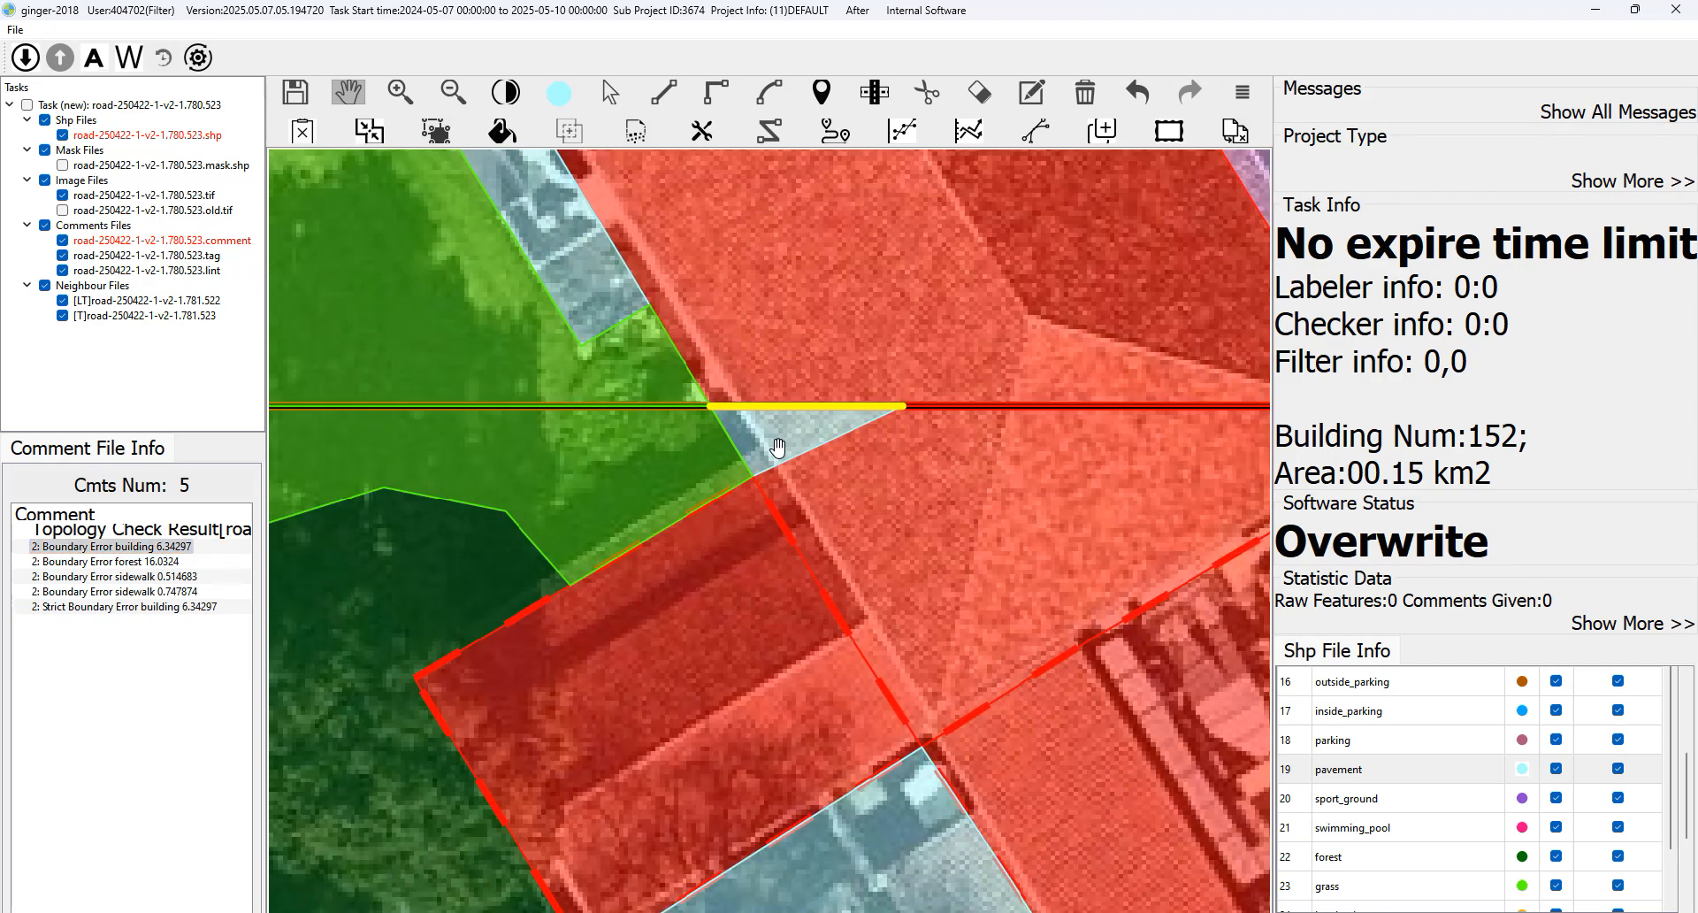
{"action": "key", "text": "space"}
{"action": "key", "text": "space"}
{"action": "left_click_drag", "start_coordinate": [924, 442], "coordinate": [851, 582]}
{"action": "scroll", "coordinate": [658, 404], "scroll_direction": "down", "scroll_amount": 1}
{"action": "scroll", "coordinate": [618, 307], "scroll_direction": "down", "scroll_amount": 1}
{"action": "key", "text": "Escape"}
{"action": "key", "text": "h"}
{"action": "left_click_drag", "start_coordinate": [925, 710], "coordinate": [829, 528]}
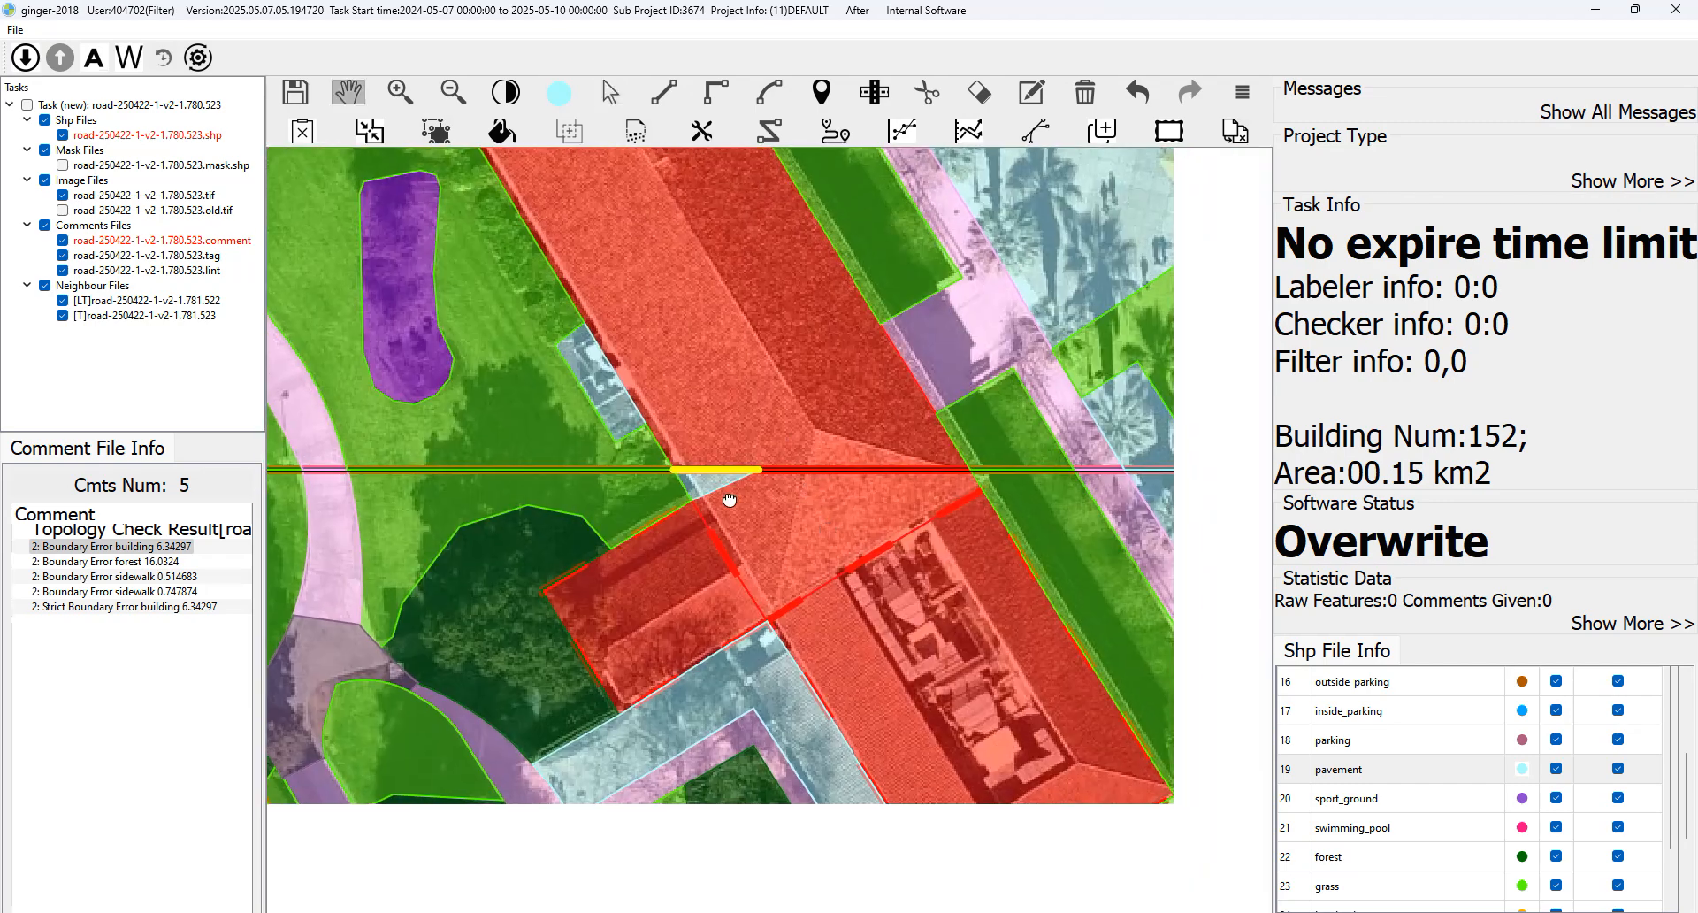
{"action": "key", "text": "space"}
{"action": "scroll", "coordinate": [701, 490], "scroll_direction": "up", "scroll_amount": 2}
{"action": "key", "text": "space"}
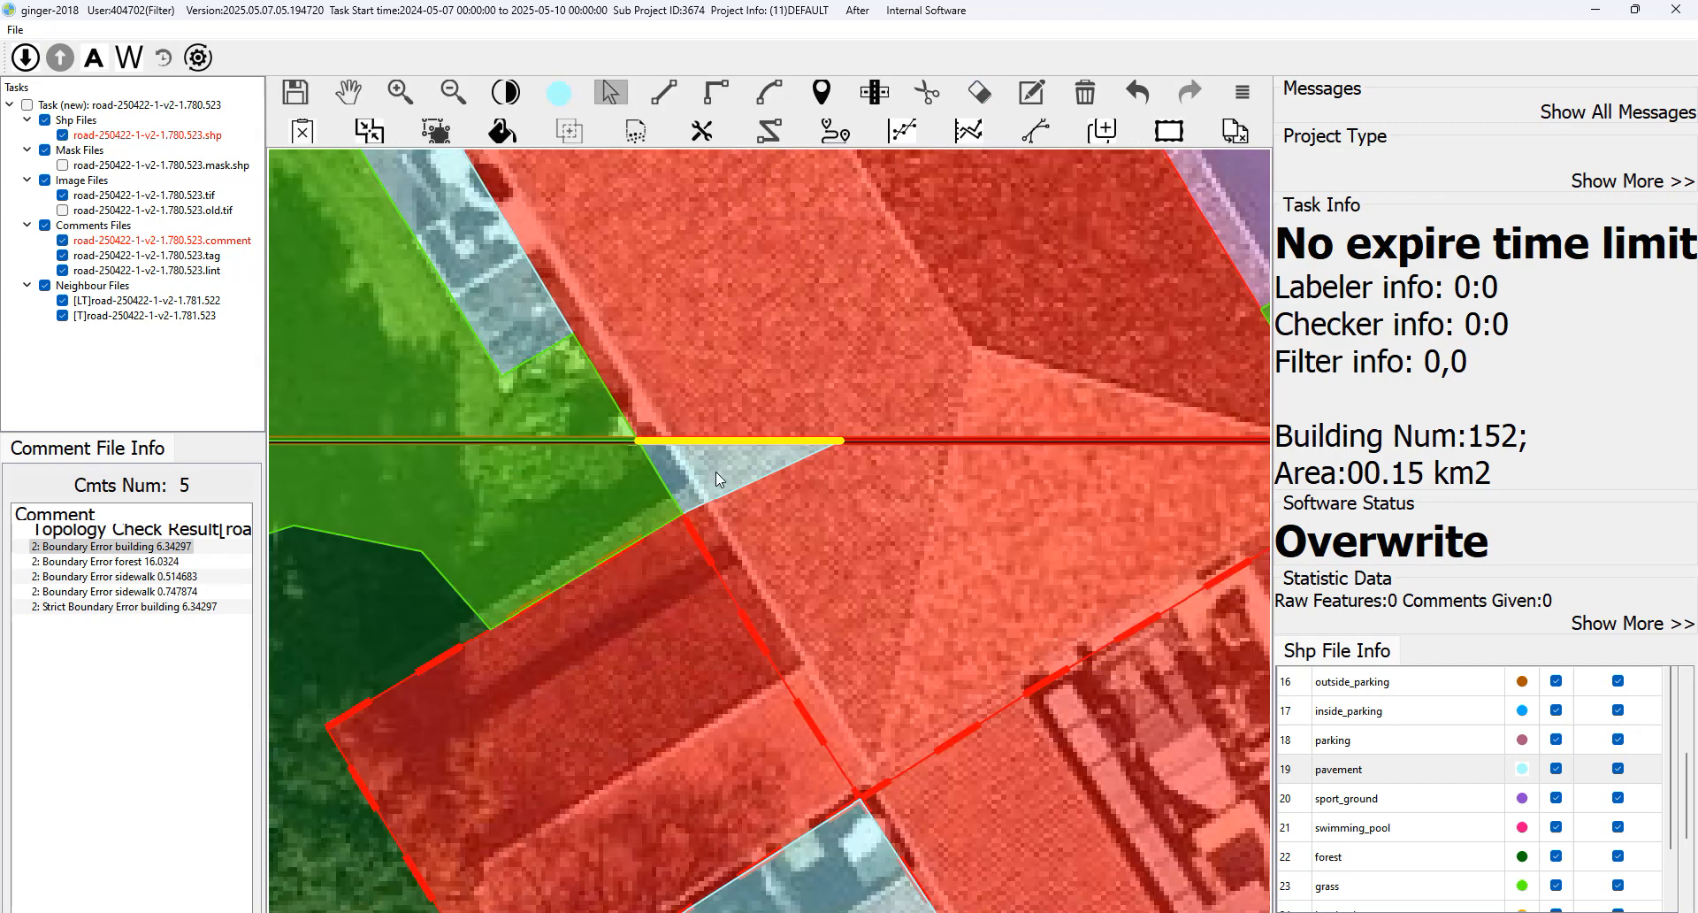
Merge the small triangular pavement polygon at the task boundary into the adjoining building polygon.
{"action": "key", "text": "h"}
{"action": "left_click_drag", "start_coordinate": [891, 540], "coordinate": [568, 342]}
{"action": "scroll", "coordinate": [664, 435], "scroll_direction": "down", "scroll_amount": 1}
{"action": "left_click_drag", "start_coordinate": [653, 398], "coordinate": [690, 432]}
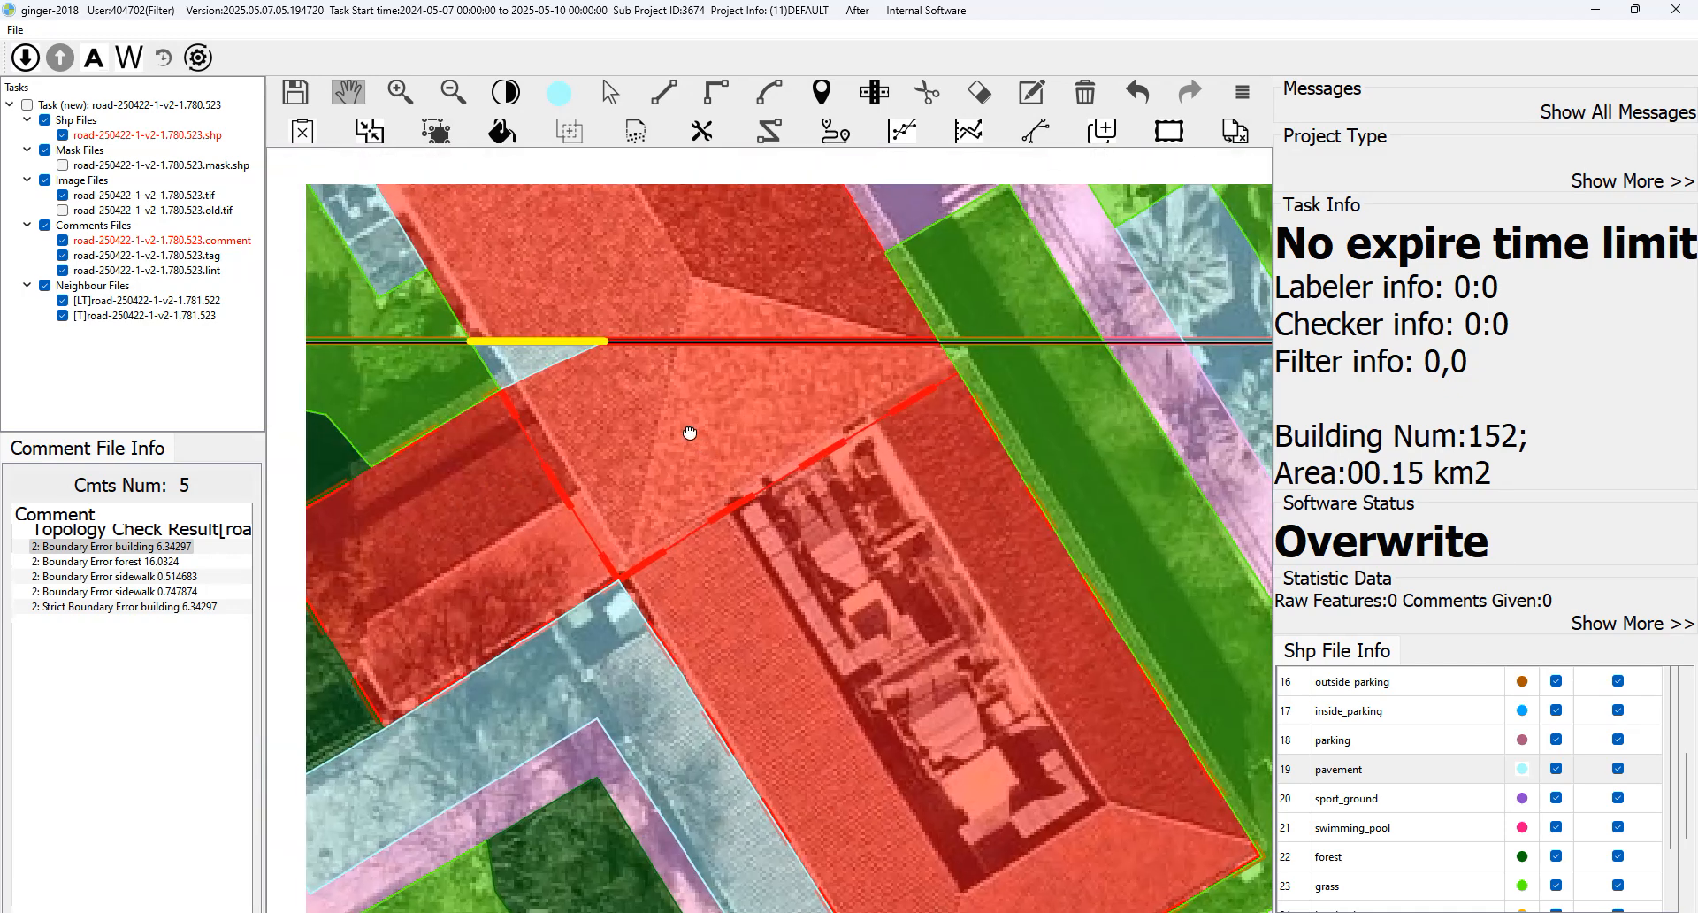
{"action": "key", "text": "Escape"}
{"action": "left_click", "coordinate": [491, 526]}
{"action": "left_click_drag", "start_coordinate": [573, 383], "coordinate": [526, 365]}
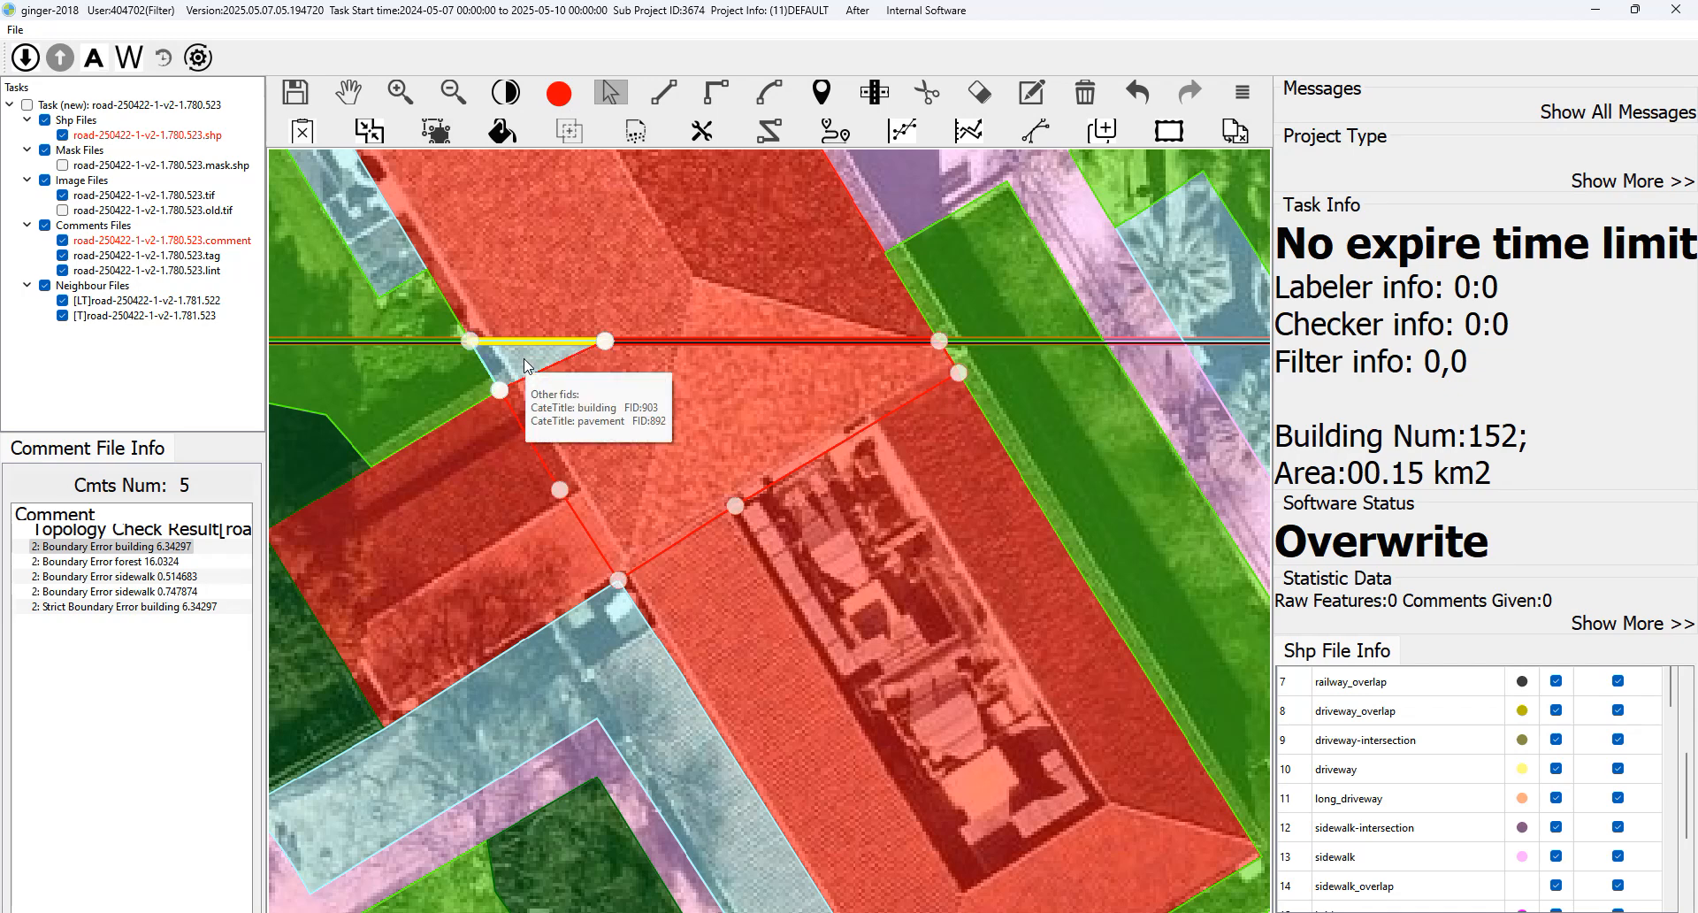
{"action": "key", "text": "Escape"}
{"action": "left_click_drag", "start_coordinate": [499, 455], "coordinate": [772, 549]}
{"action": "key", "text": "Escape"}
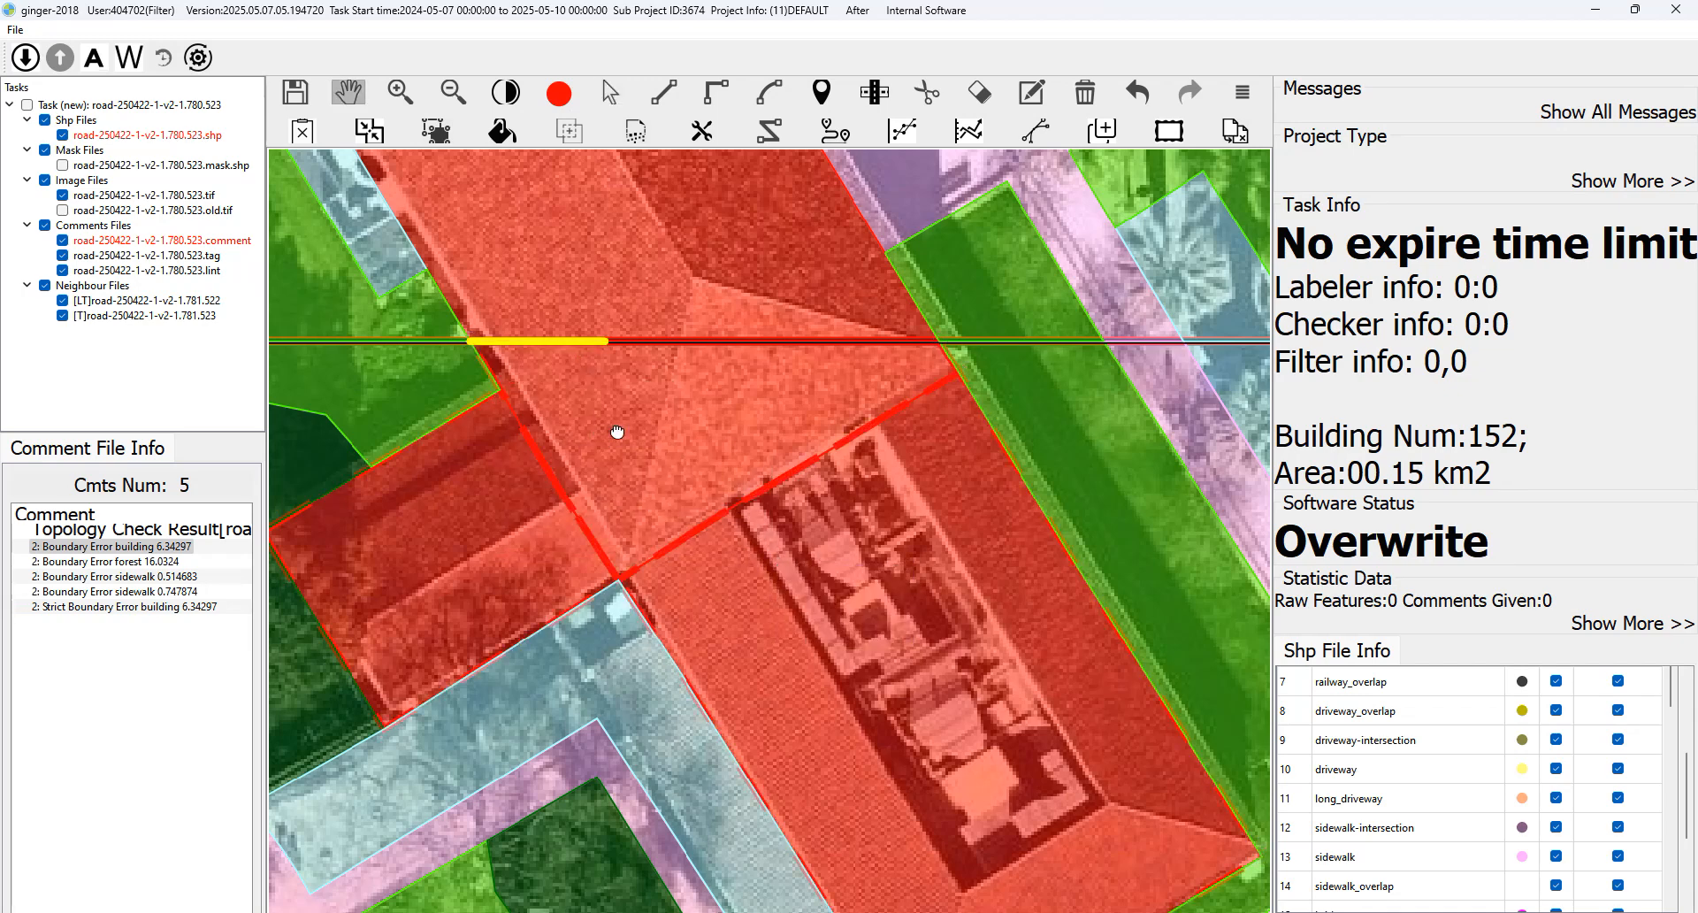
Examine the forest boundary error 16.0324 and the tree areas on both sides of the task boundary.
{"action": "left_click_drag", "start_coordinate": [617, 431], "coordinate": [764, 408]}
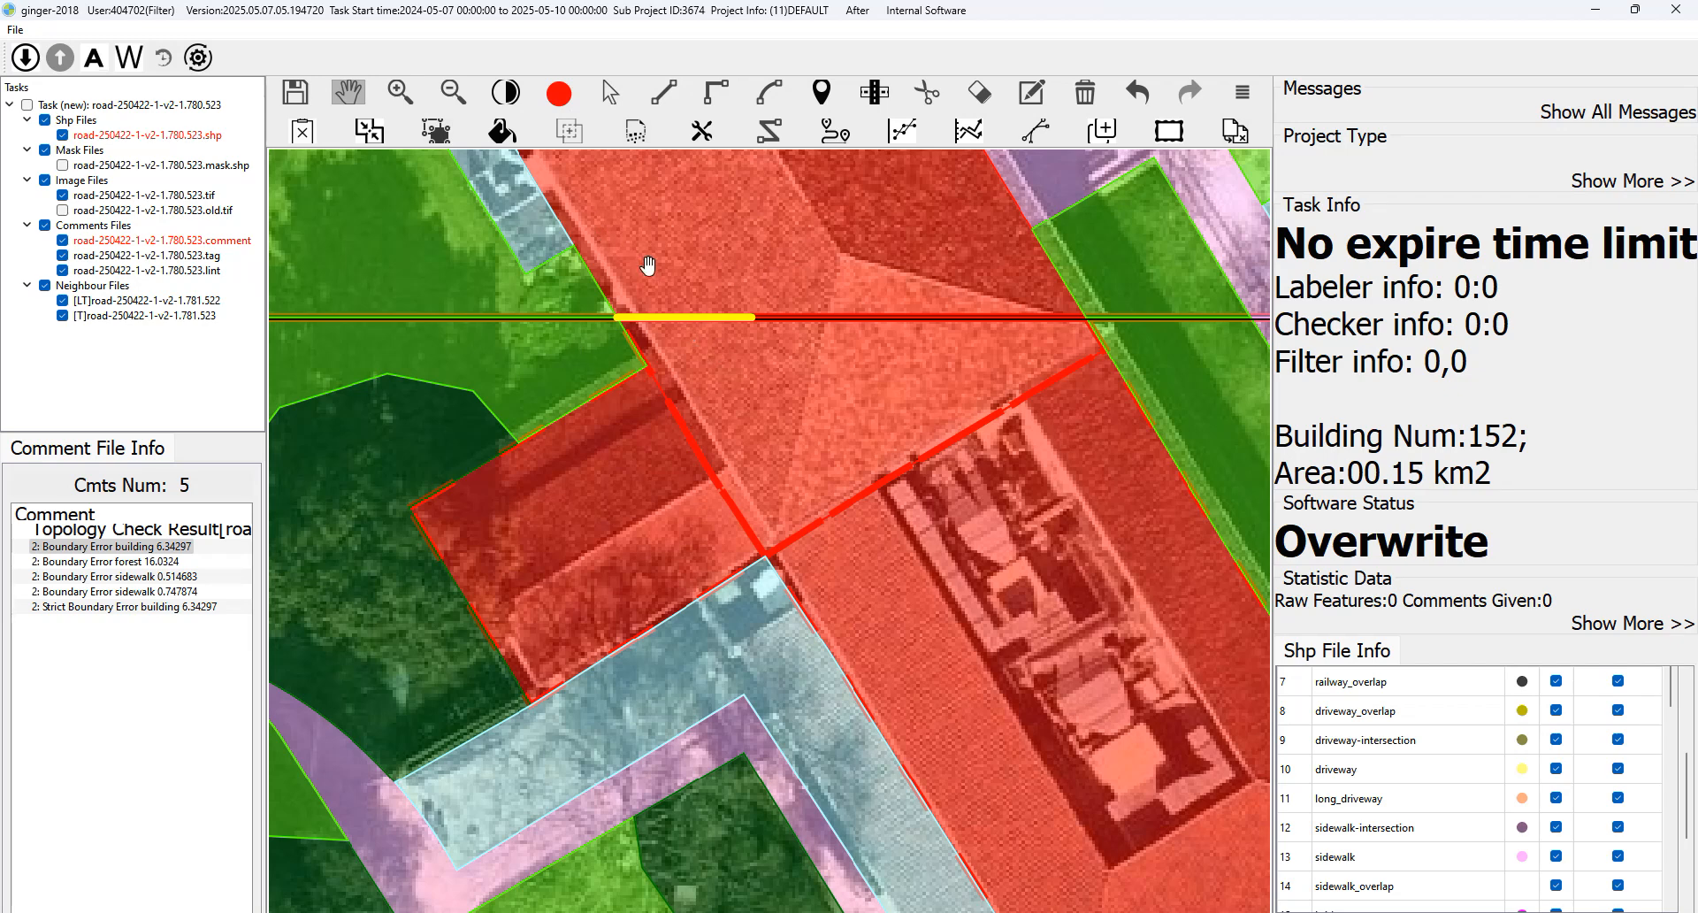
{"action": "scroll", "coordinate": [693, 350], "scroll_direction": "down", "scroll_amount": 1}
{"action": "left_click_drag", "start_coordinate": [693, 350], "coordinate": [706, 377]}
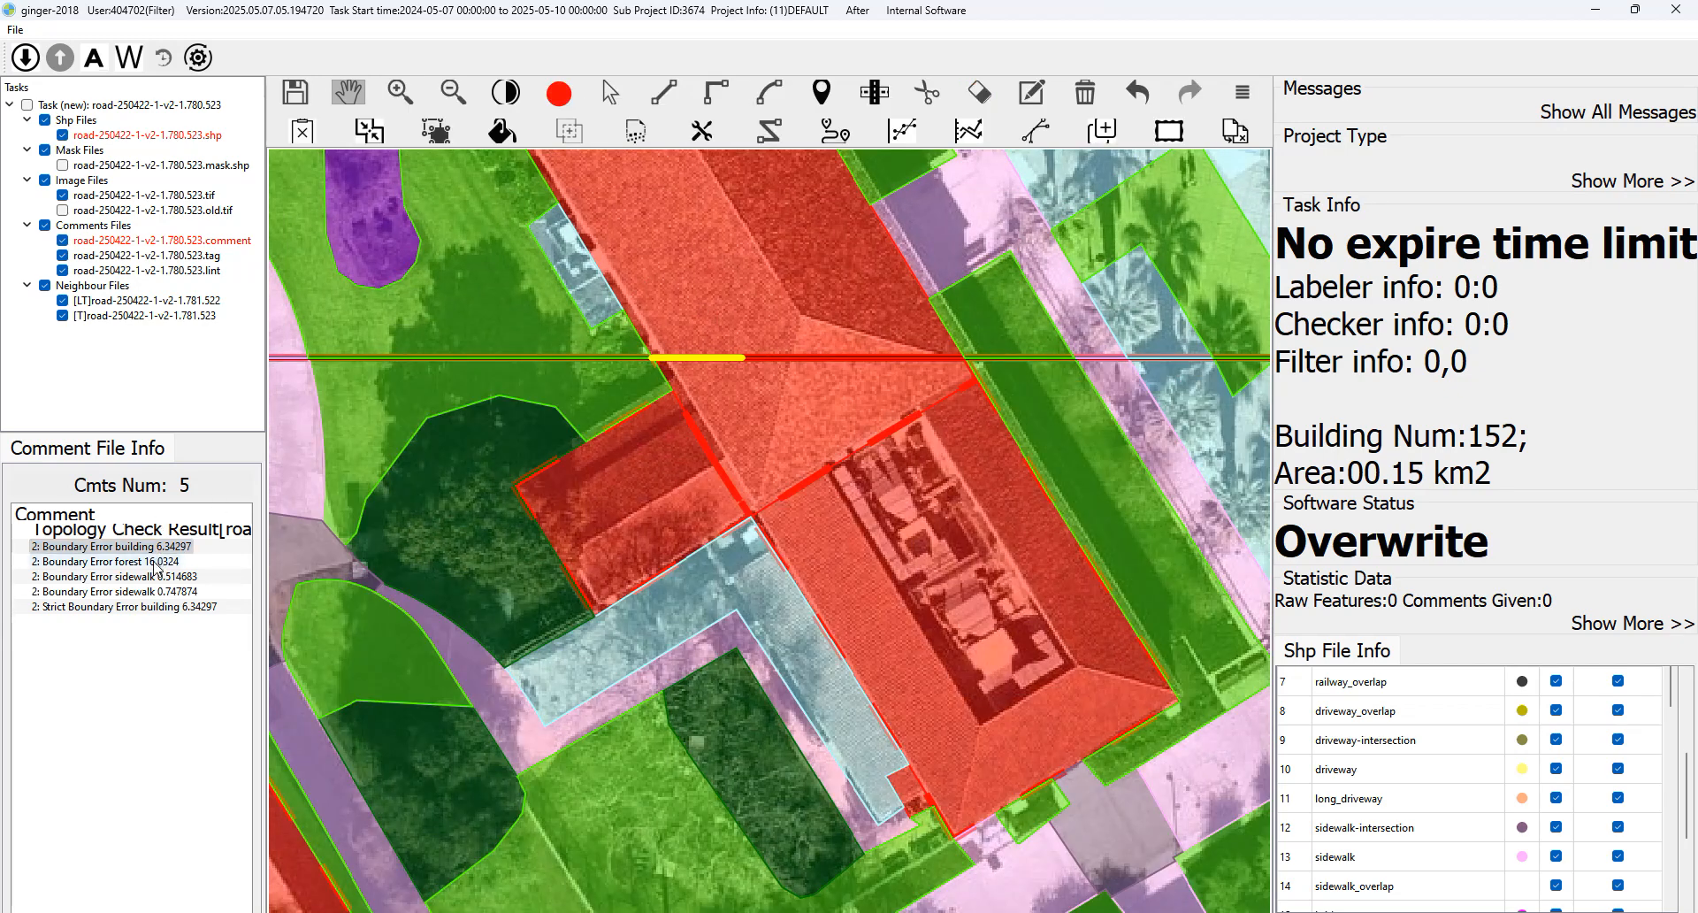
{"action": "left_click", "coordinate": [153, 560]}
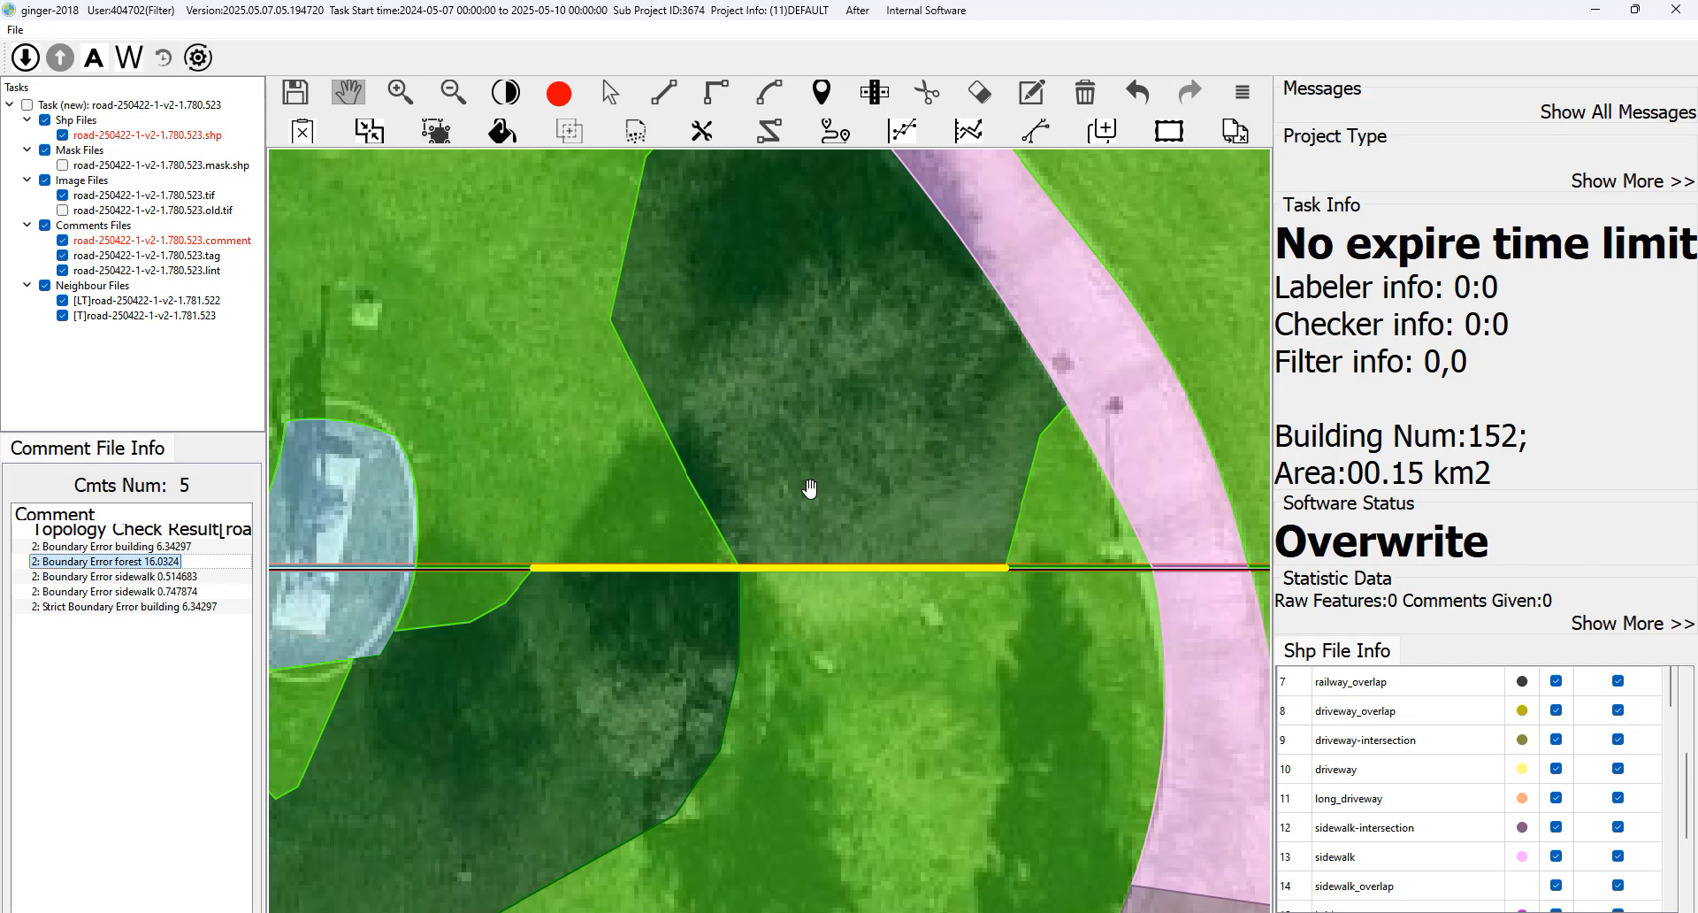
{"action": "scroll", "coordinate": [809, 487], "scroll_direction": "down", "scroll_amount": 1}
{"action": "scroll", "coordinate": [856, 383], "scroll_direction": "down", "scroll_amount": 1}
{"action": "scroll", "coordinate": [799, 443], "scroll_direction": "up", "scroll_amount": 1}
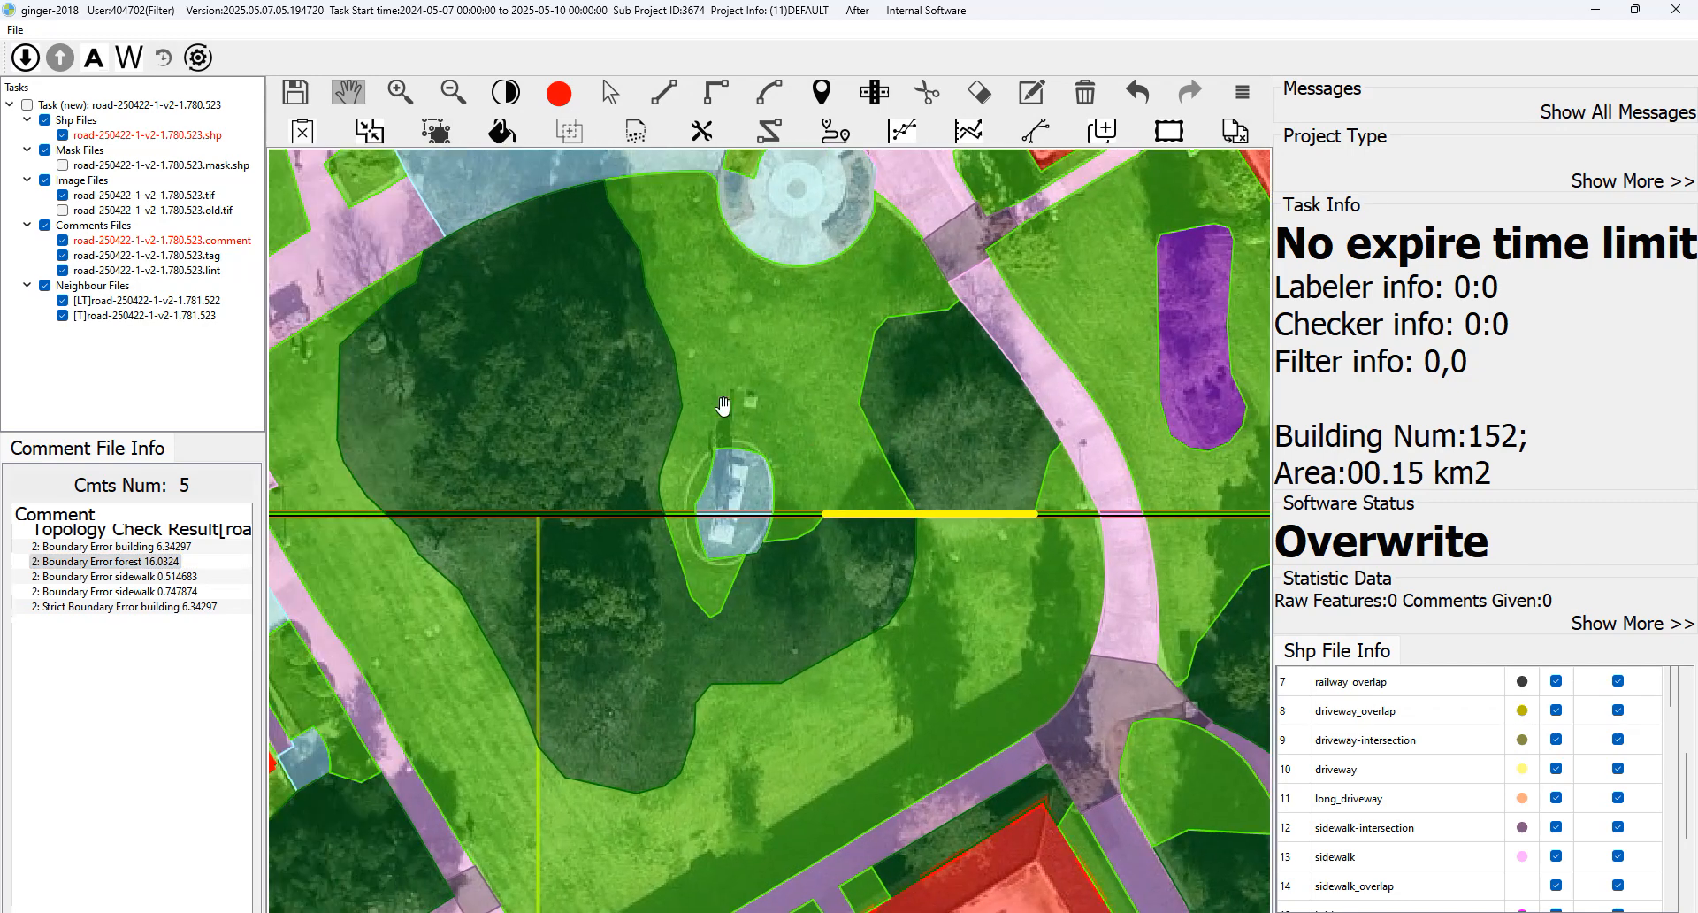
Examine the sidewalk boundary error 0.514683 and compare the surrounding polygons with the bare imagery.
{"action": "left_click", "coordinate": [186, 576]}
{"action": "scroll", "coordinate": [856, 470], "scroll_direction": "down", "scroll_amount": 2}
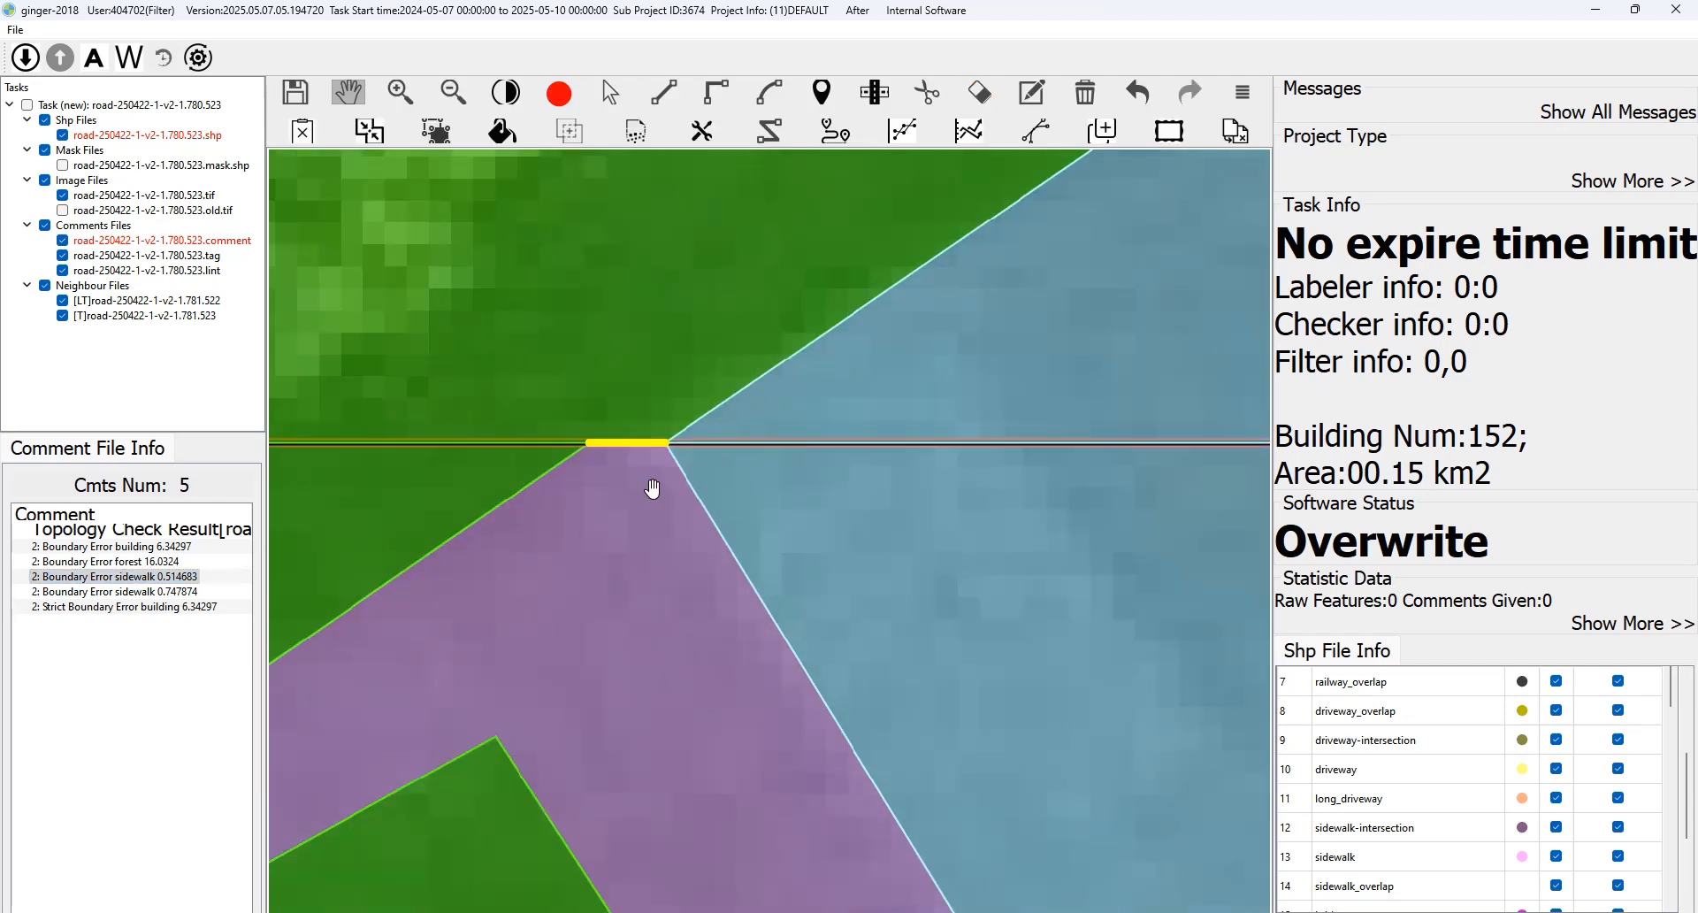
{"action": "scroll", "coordinate": [653, 488], "scroll_direction": "down", "scroll_amount": 3}
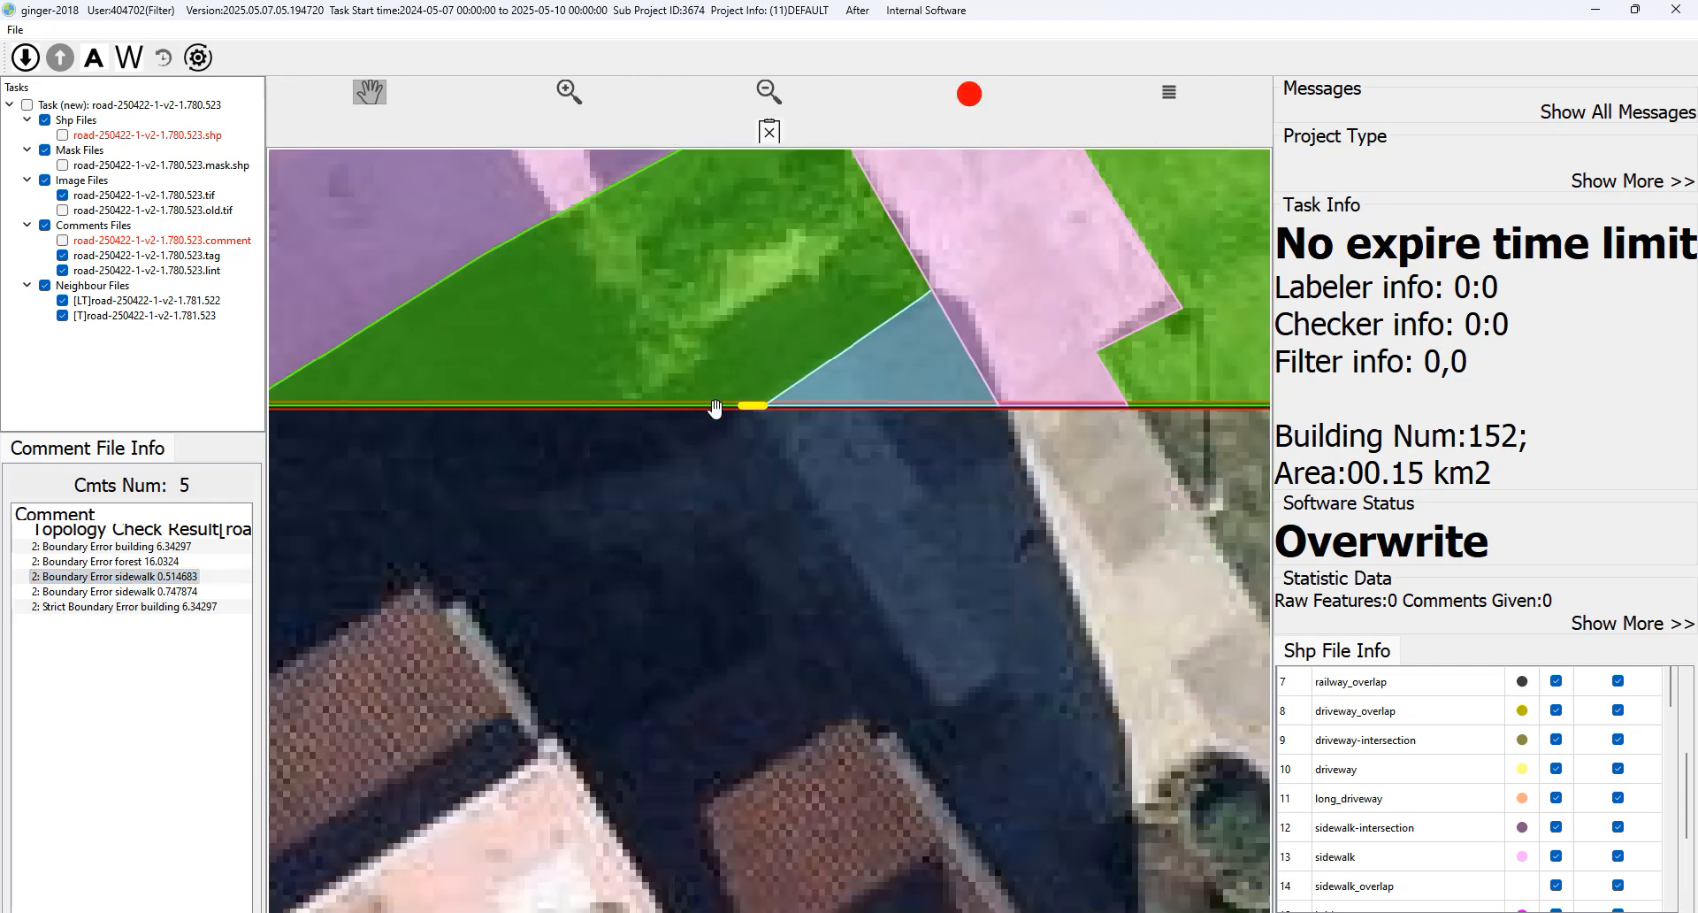
{"action": "left_click_drag", "start_coordinate": [819, 528], "coordinate": [725, 463]}
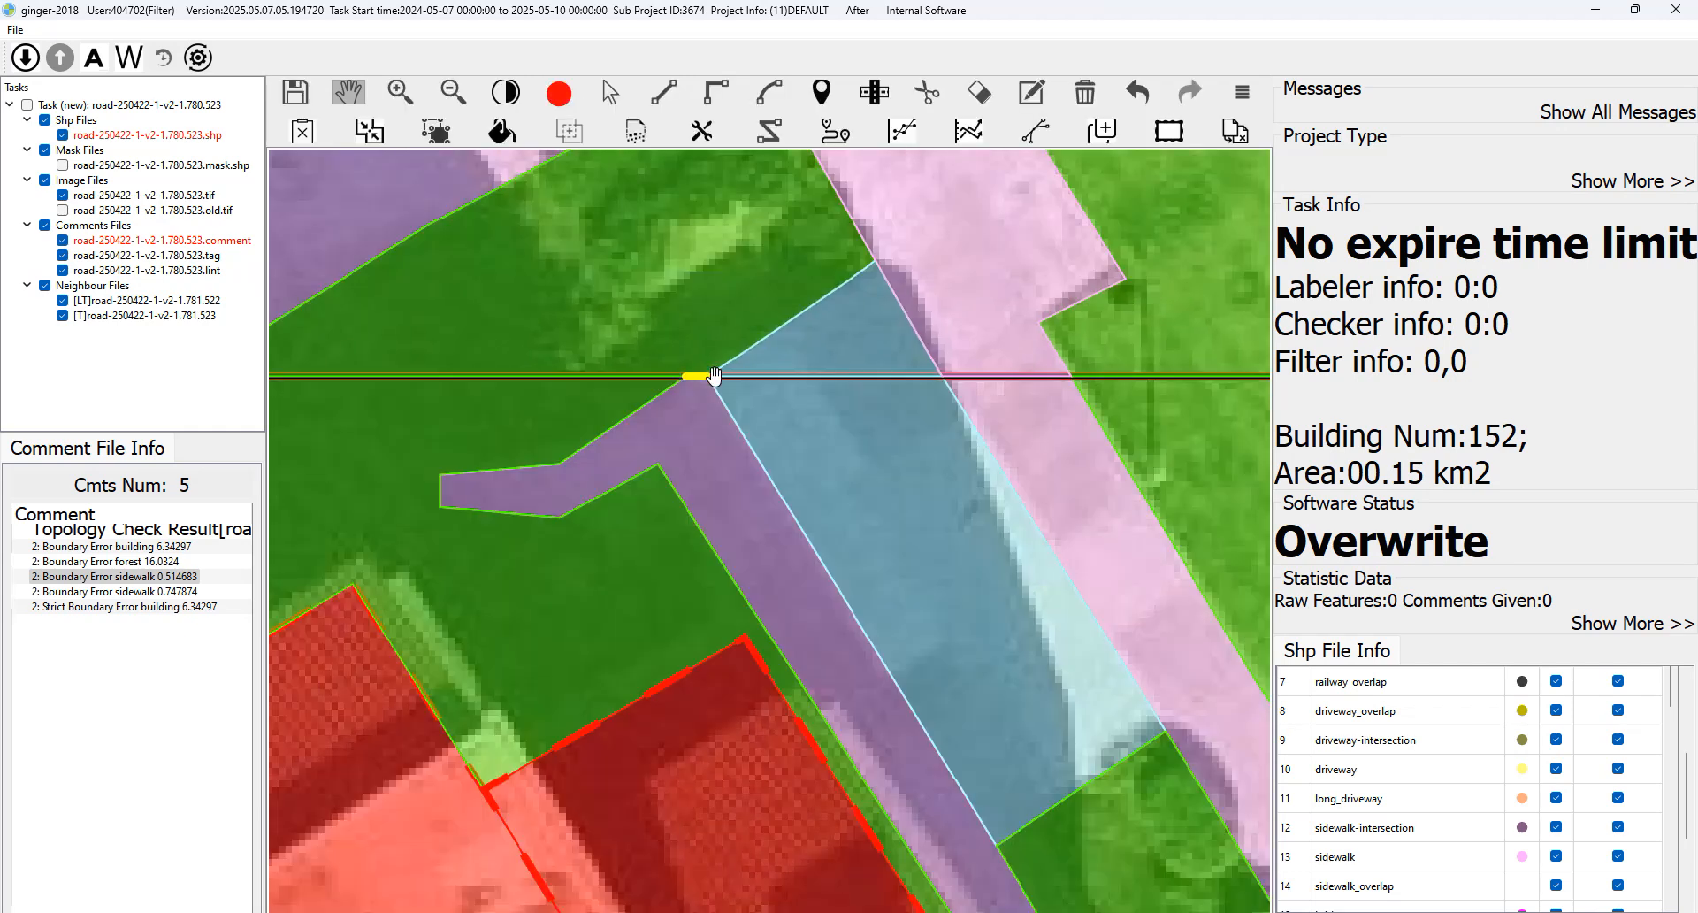
{"action": "left_click_drag", "start_coordinate": [727, 475], "coordinate": [698, 368]}
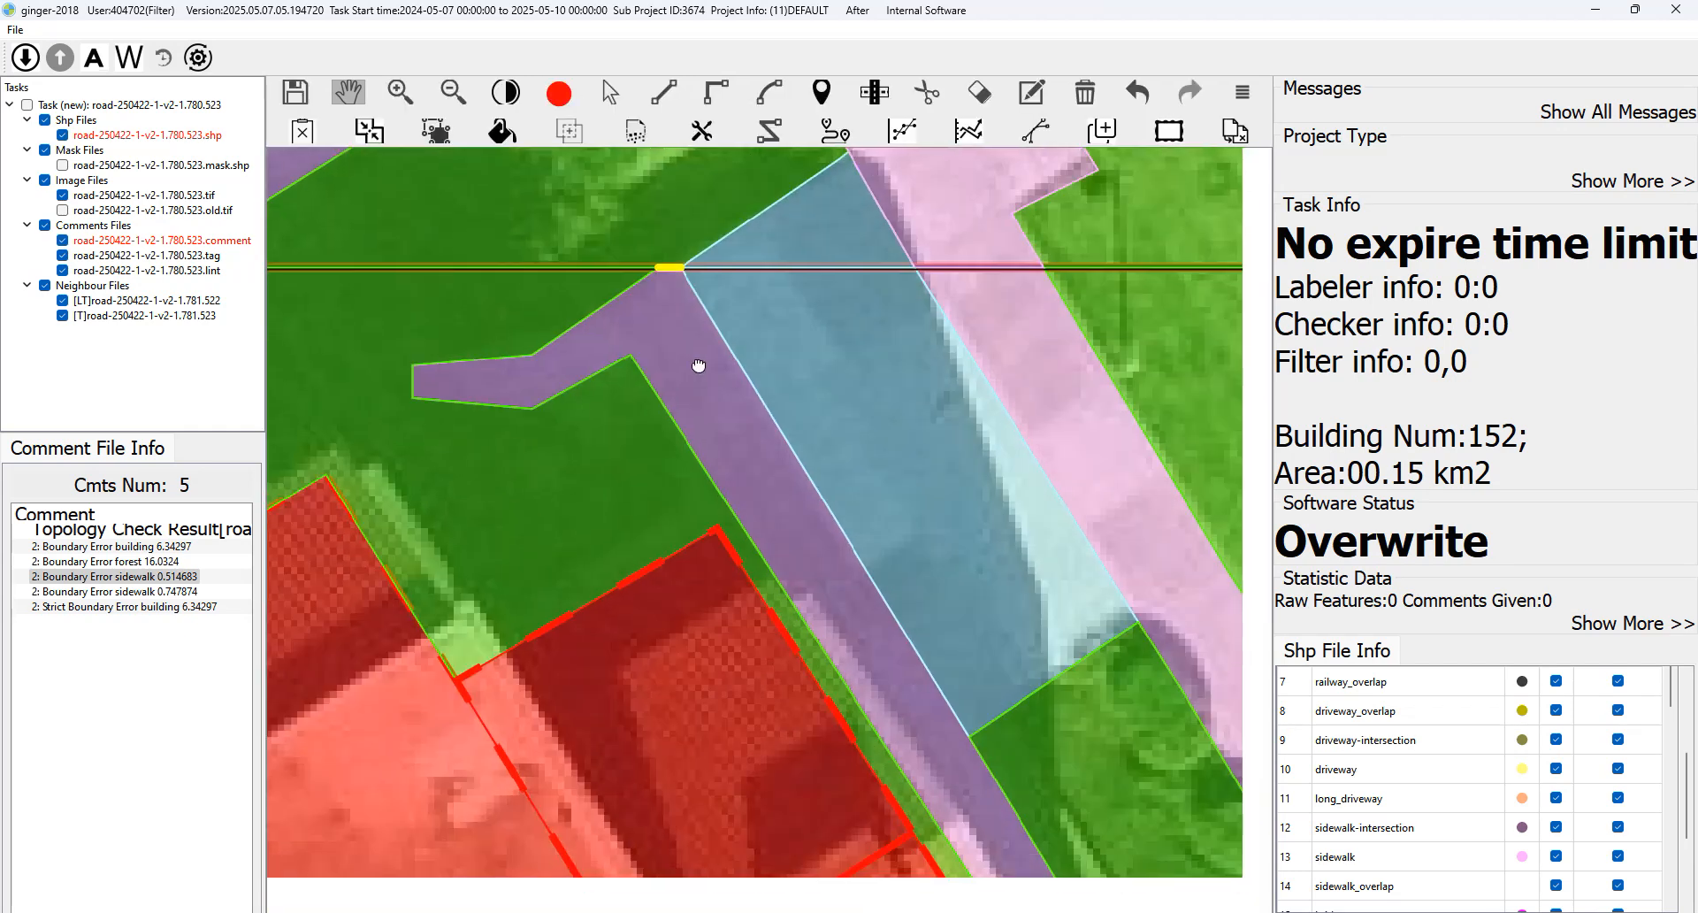
Examine the sidewalk boundary error 0.747874 and the narrow sidewalk strip beside the building.
{"action": "left_click", "coordinate": [146, 591]}
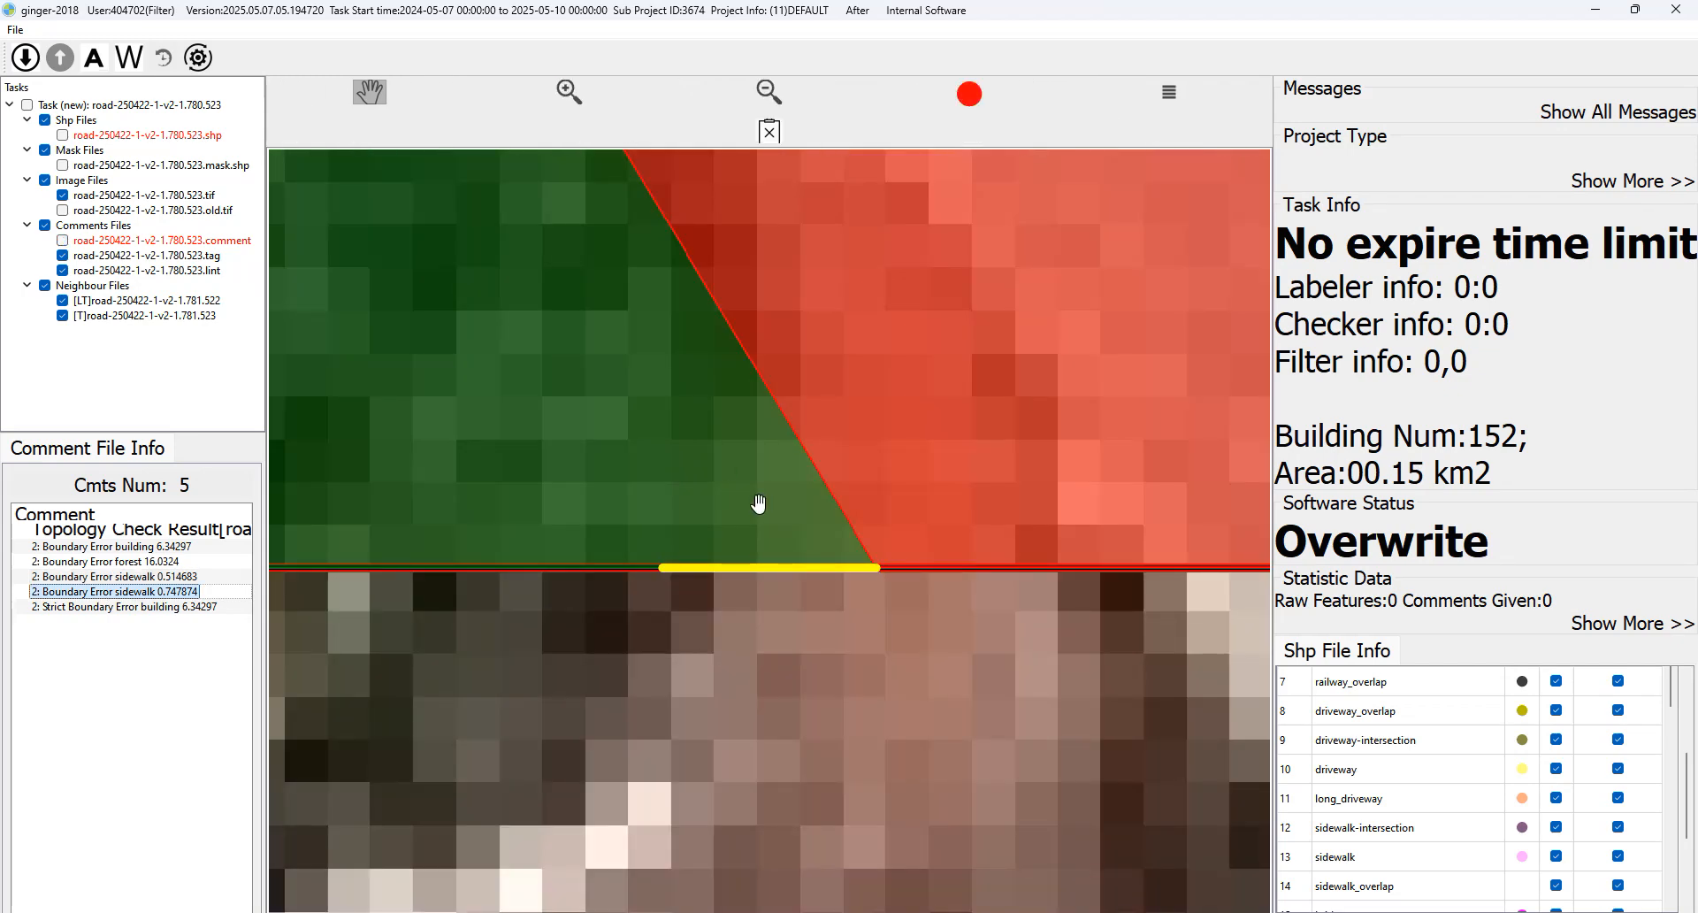
{"action": "left_click_drag", "start_coordinate": [758, 539], "coordinate": [806, 327]}
{"action": "scroll", "coordinate": [805, 266], "scroll_direction": "down", "scroll_amount": 7}
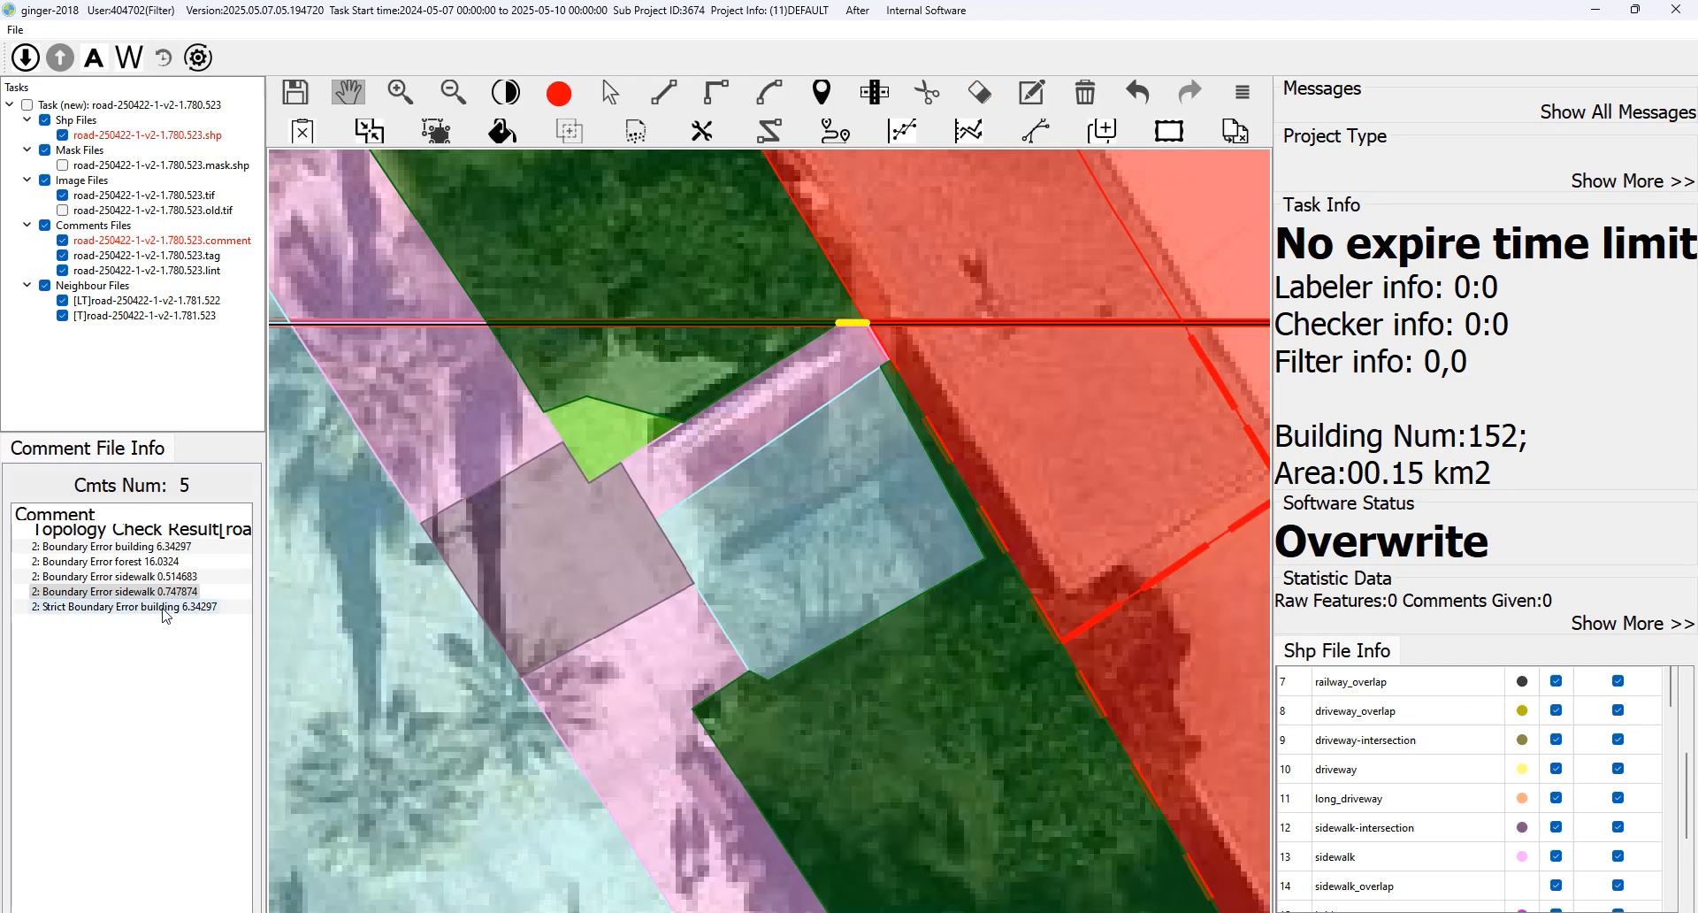
Examine the strict boundary error building 6.34297 and the building polygons on both sides of the task boundary.
{"action": "key", "text": "Down"}
{"action": "scroll", "coordinate": [746, 497], "scroll_direction": "down", "scroll_amount": 2}
{"action": "left_click_drag", "start_coordinate": [764, 468], "coordinate": [554, 296]}
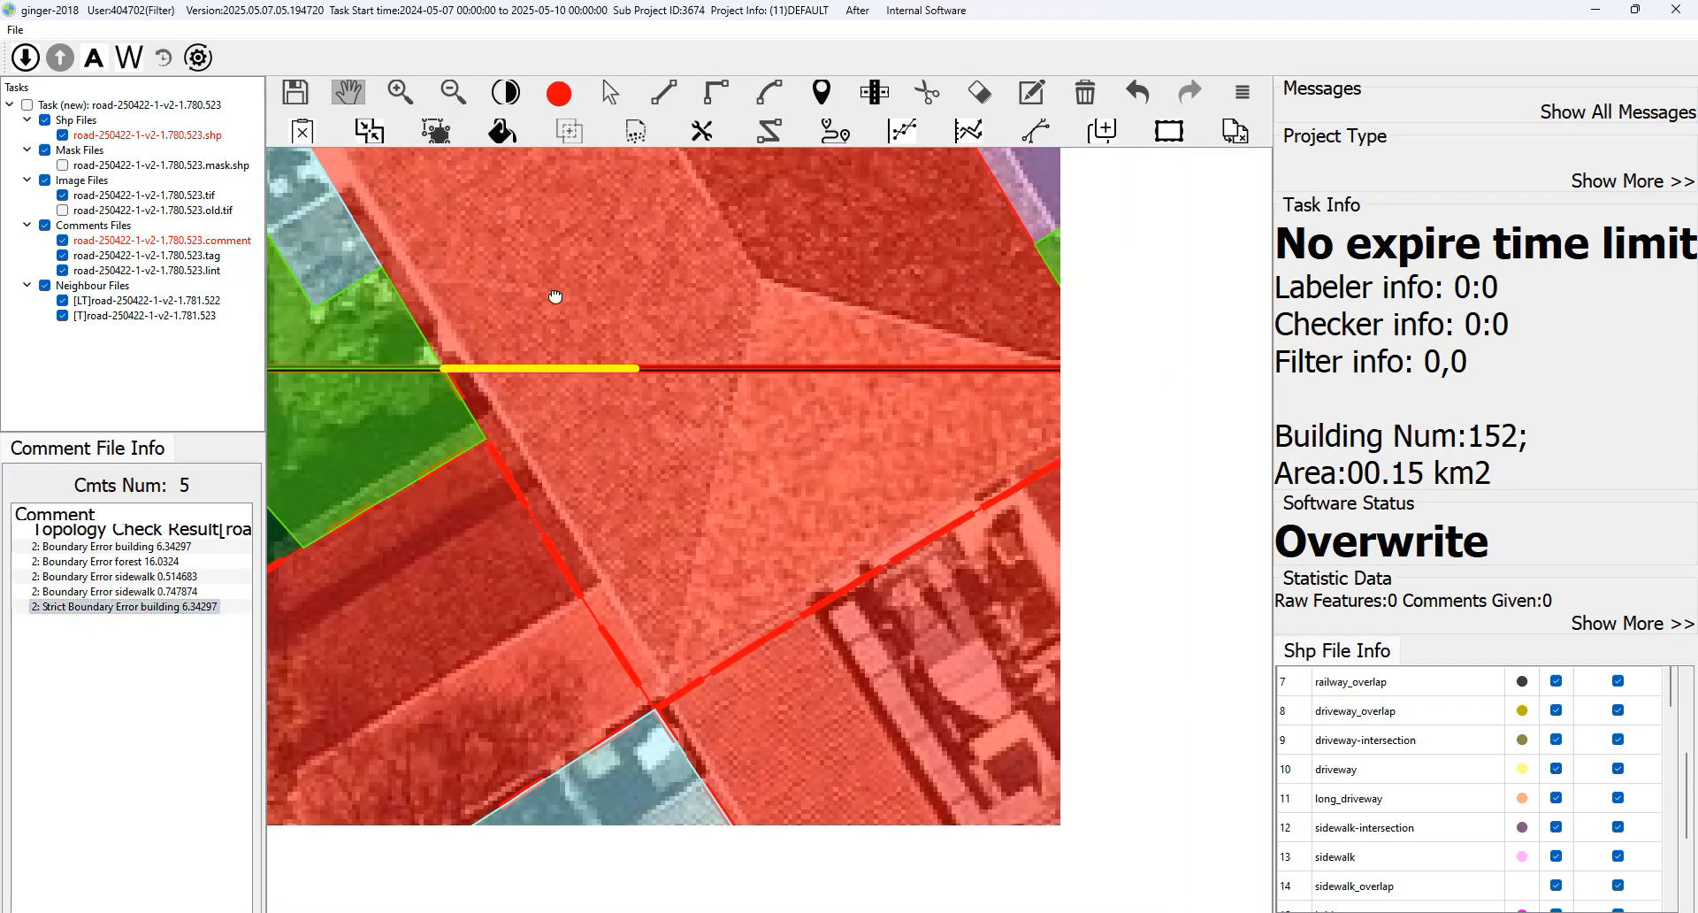
{"action": "scroll", "coordinate": [644, 402], "scroll_direction": "down", "scroll_amount": 2}
{"action": "left_click_drag", "start_coordinate": [619, 434], "coordinate": [715, 480]}
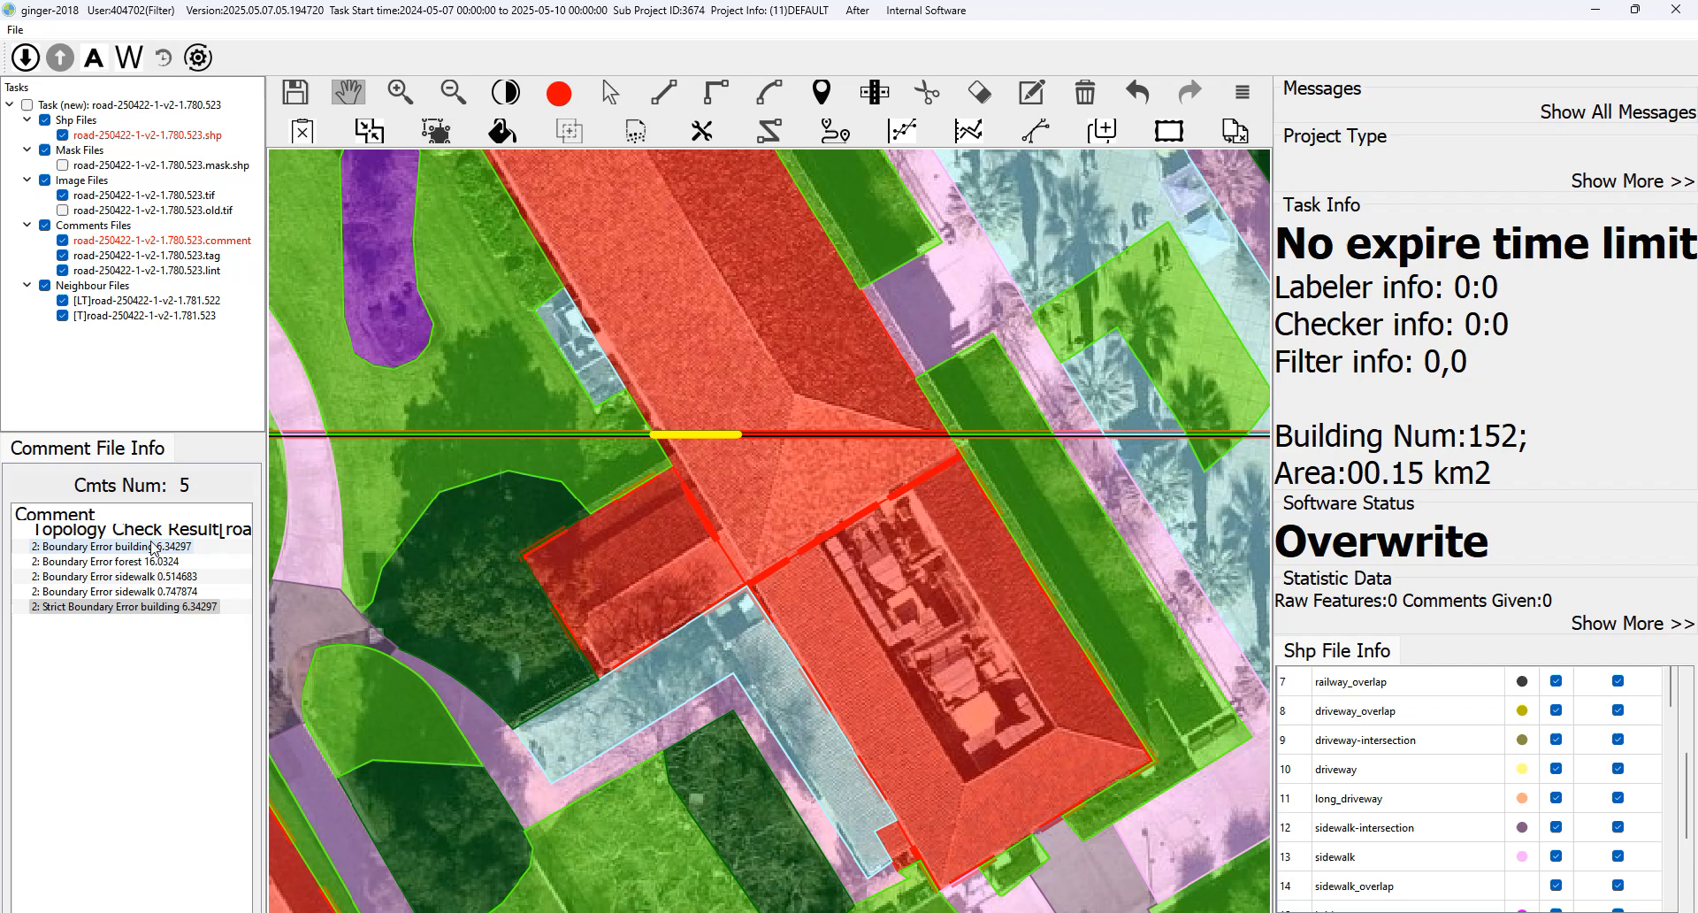
Recheck the sidewalk boundary error 0.514683 where the shaded path meets the adjoining pavement polygon.
{"action": "left_click", "coordinate": [114, 575]}
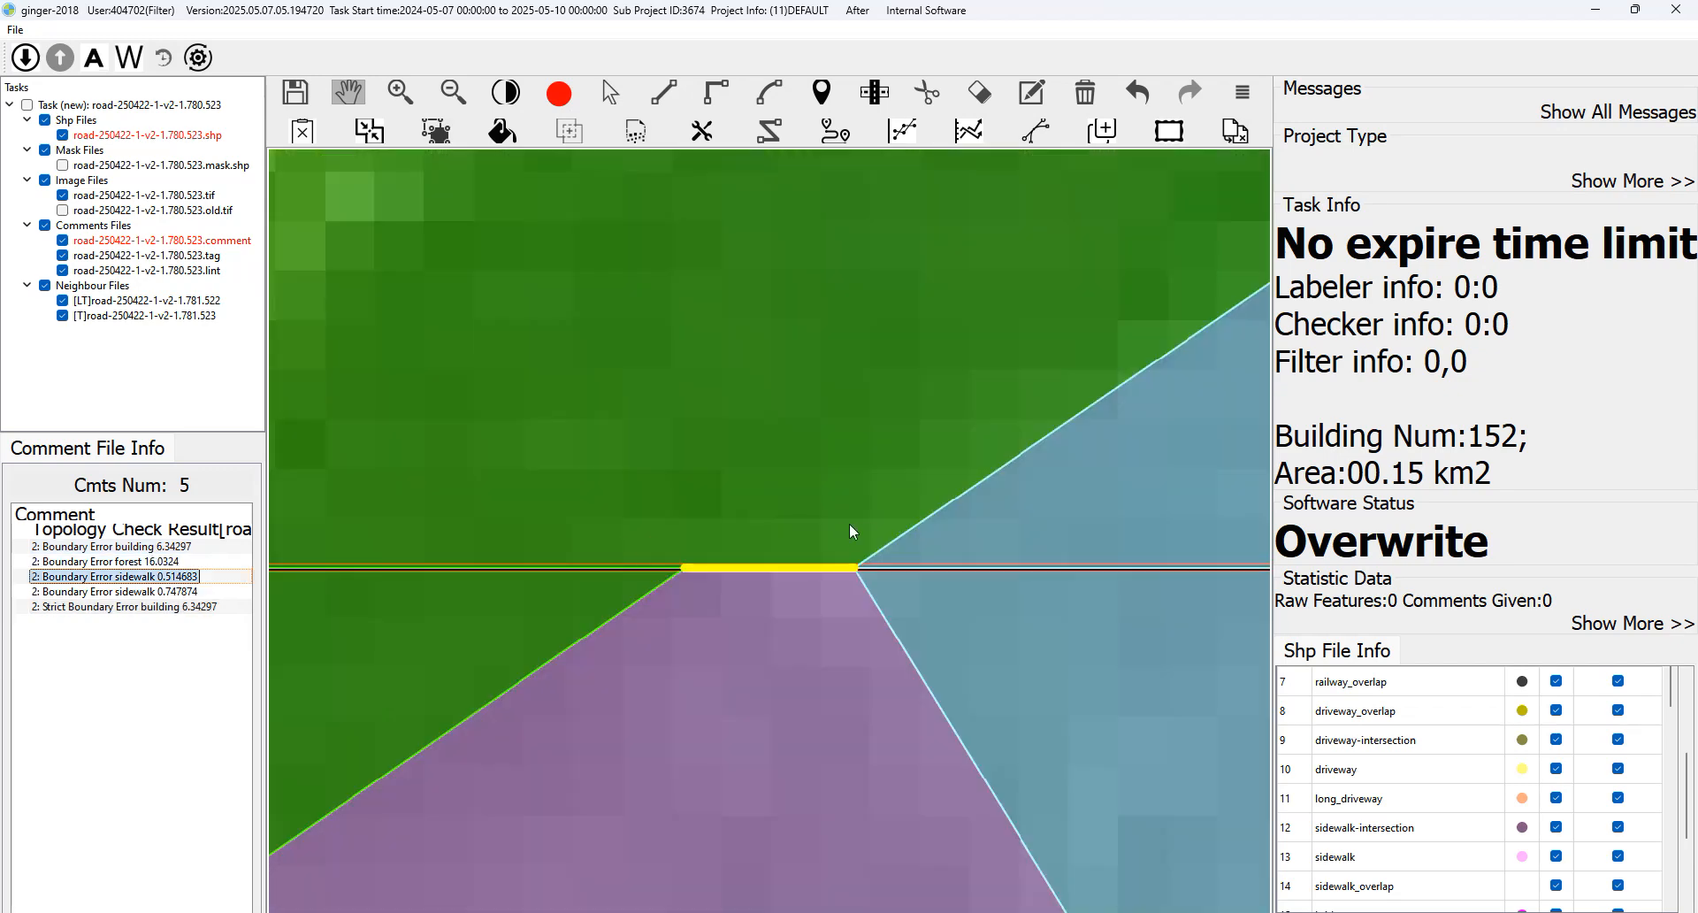
{"action": "left_click_drag", "start_coordinate": [698, 478], "coordinate": [721, 224]}
{"action": "scroll", "coordinate": [791, 444], "scroll_direction": "down", "scroll_amount": 2}
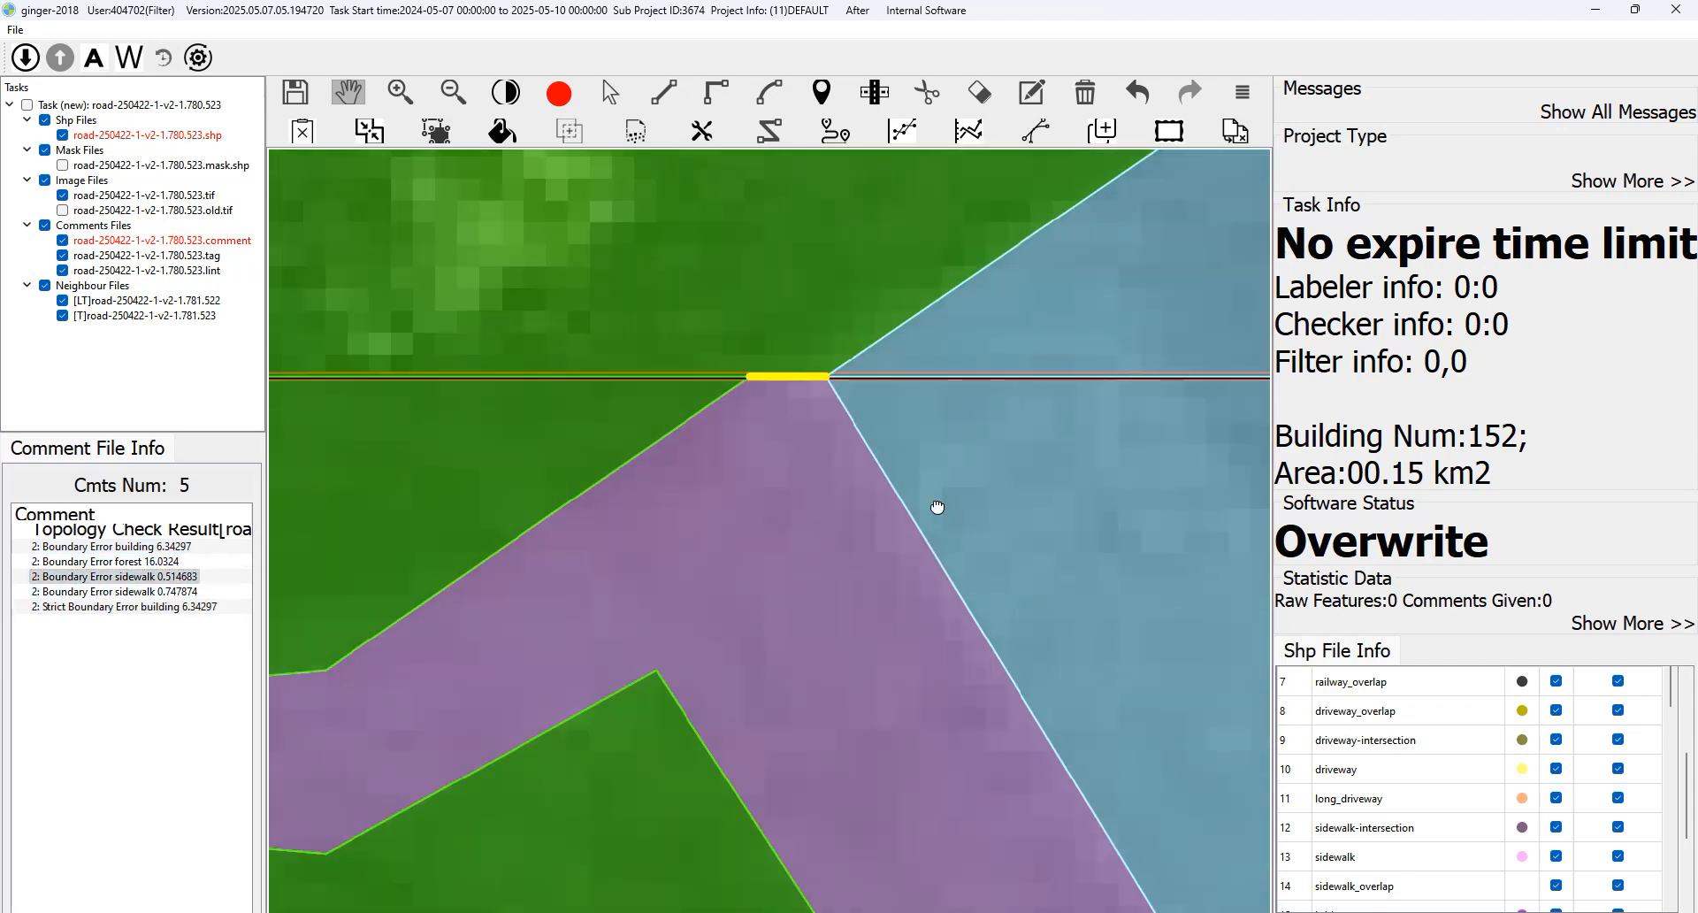
{"action": "left_click_drag", "start_coordinate": [948, 518], "coordinate": [771, 398]}
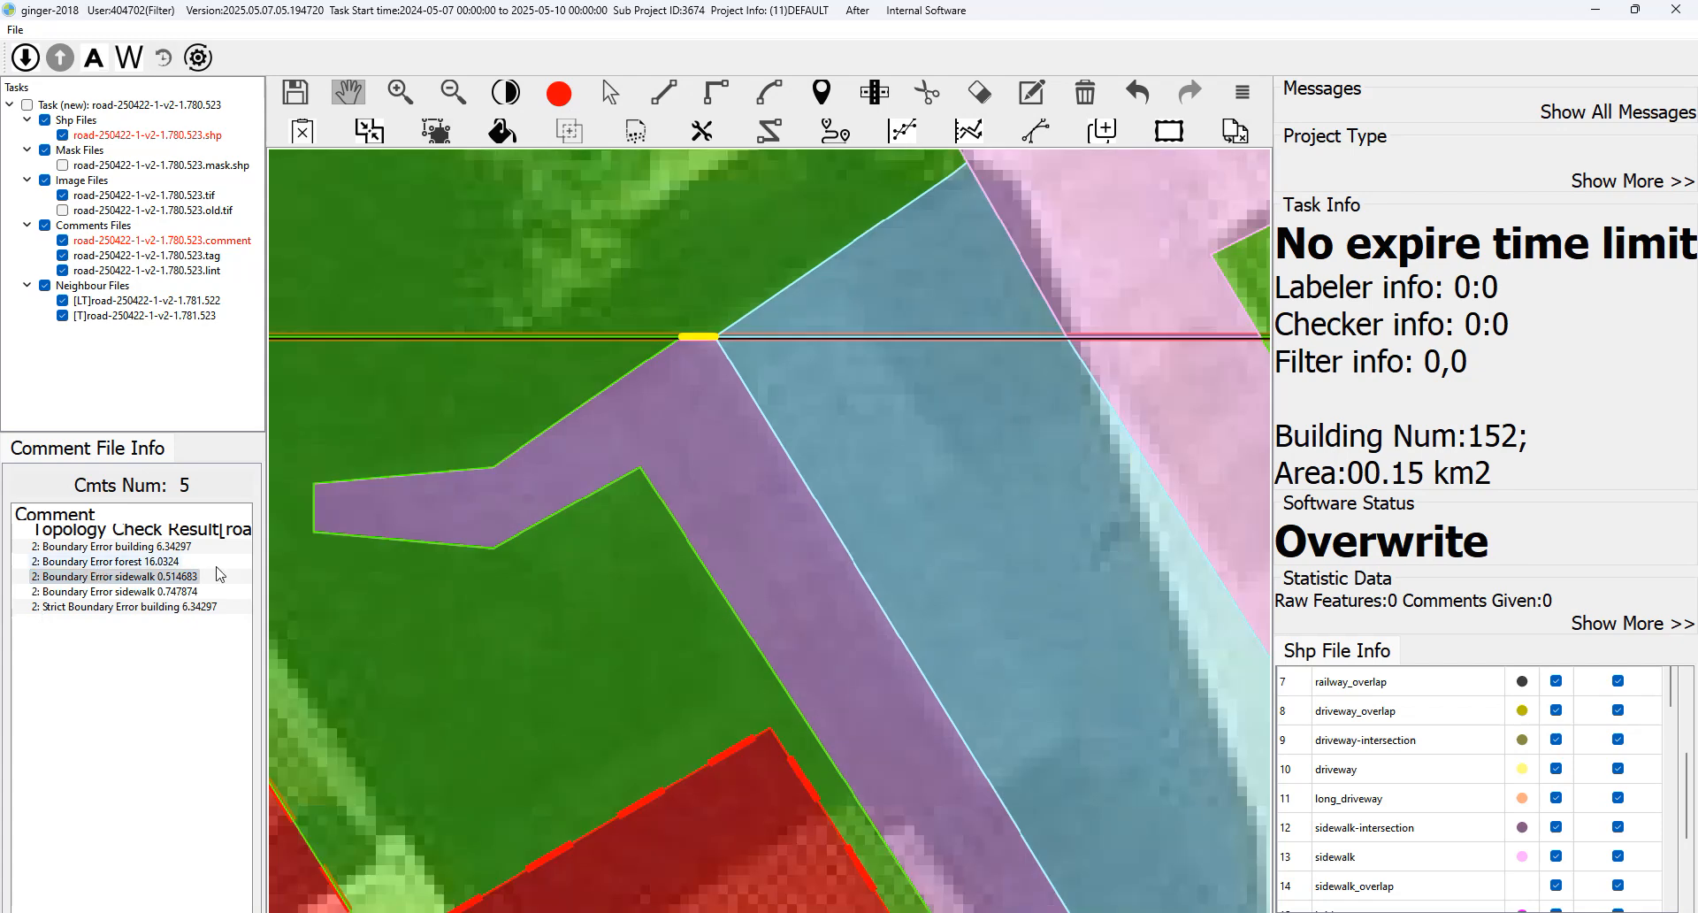
Recheck the forest boundary error 16.0324, and survey the buildings and paths across the rest of the task area.
{"action": "left_click", "coordinate": [104, 563]}
{"action": "scroll", "coordinate": [694, 500], "scroll_direction": "down", "scroll_amount": 2}
{"action": "left_click_drag", "start_coordinate": [660, 559], "coordinate": [876, 420]}
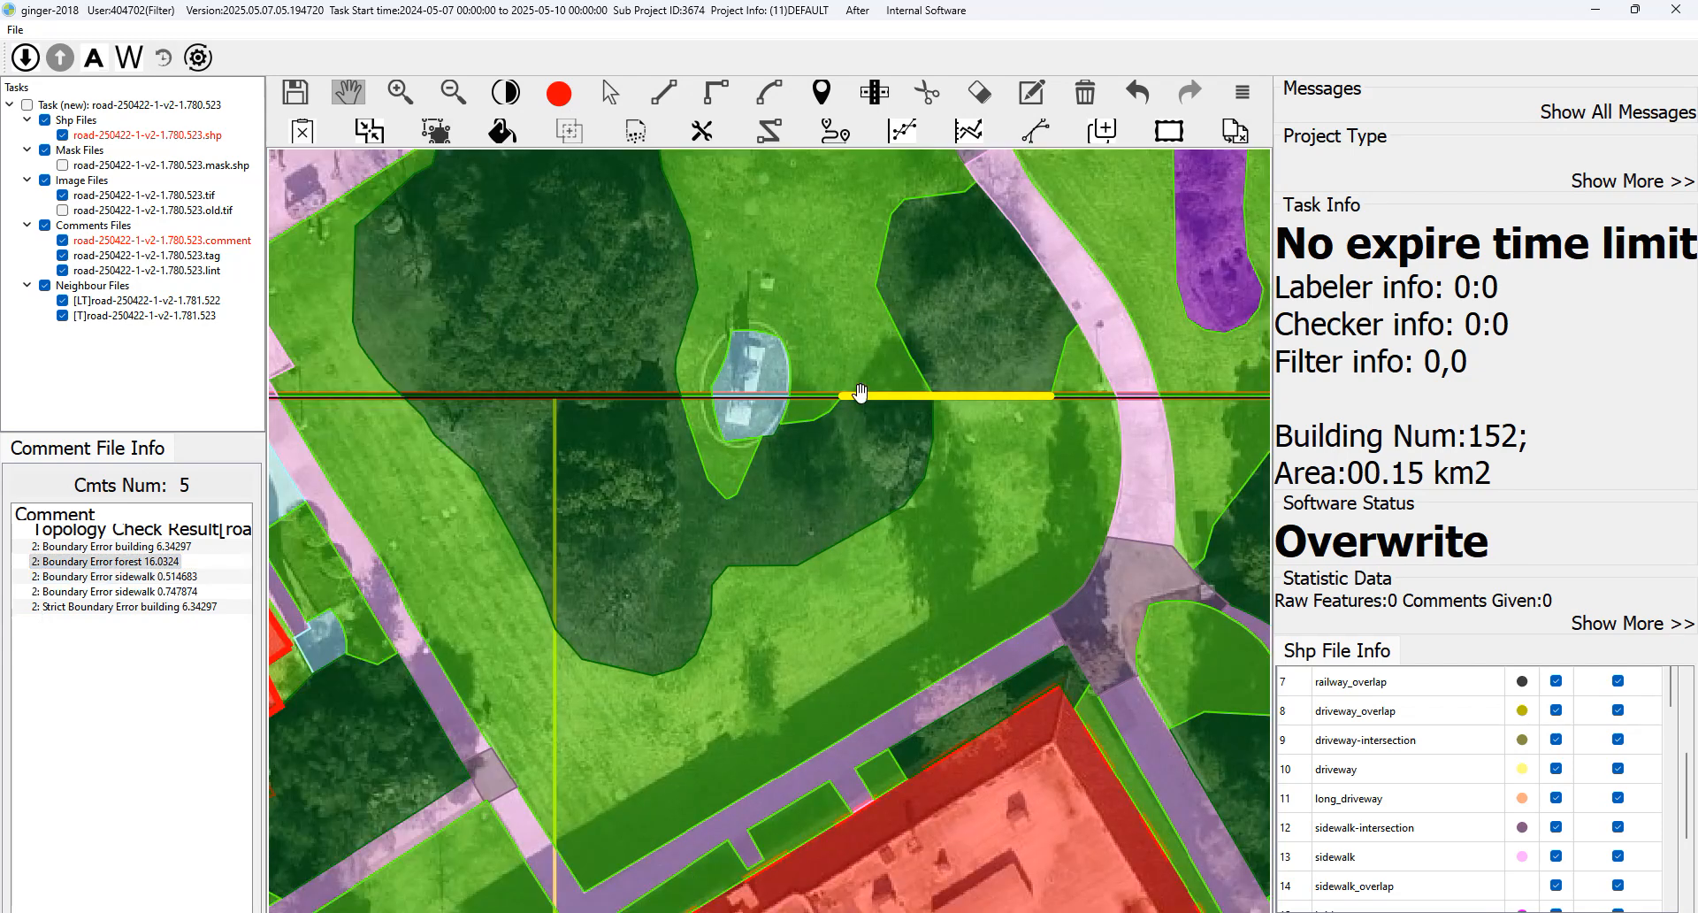
{"action": "scroll", "coordinate": [861, 394], "scroll_direction": "down", "scroll_amount": 1}
{"action": "scroll", "coordinate": [834, 570], "scroll_direction": "down", "scroll_amount": 1}
{"action": "left_click_drag", "start_coordinate": [834, 570], "coordinate": [955, 300]}
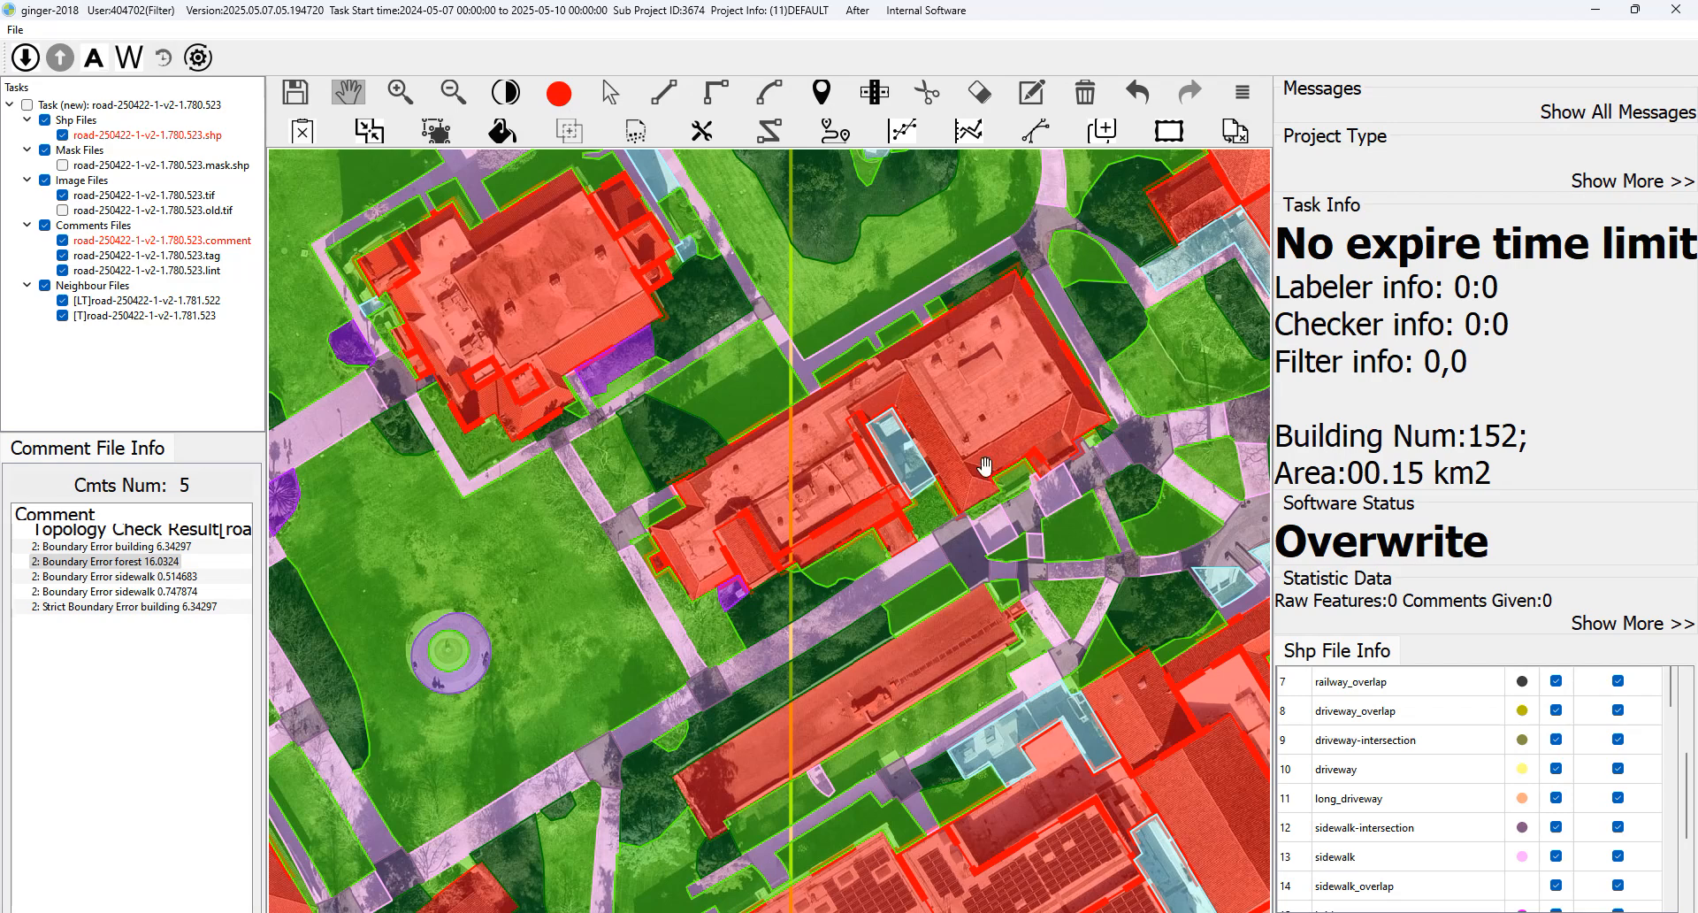
{"action": "scroll", "coordinate": [982, 468], "scroll_direction": "down", "scroll_amount": 3}
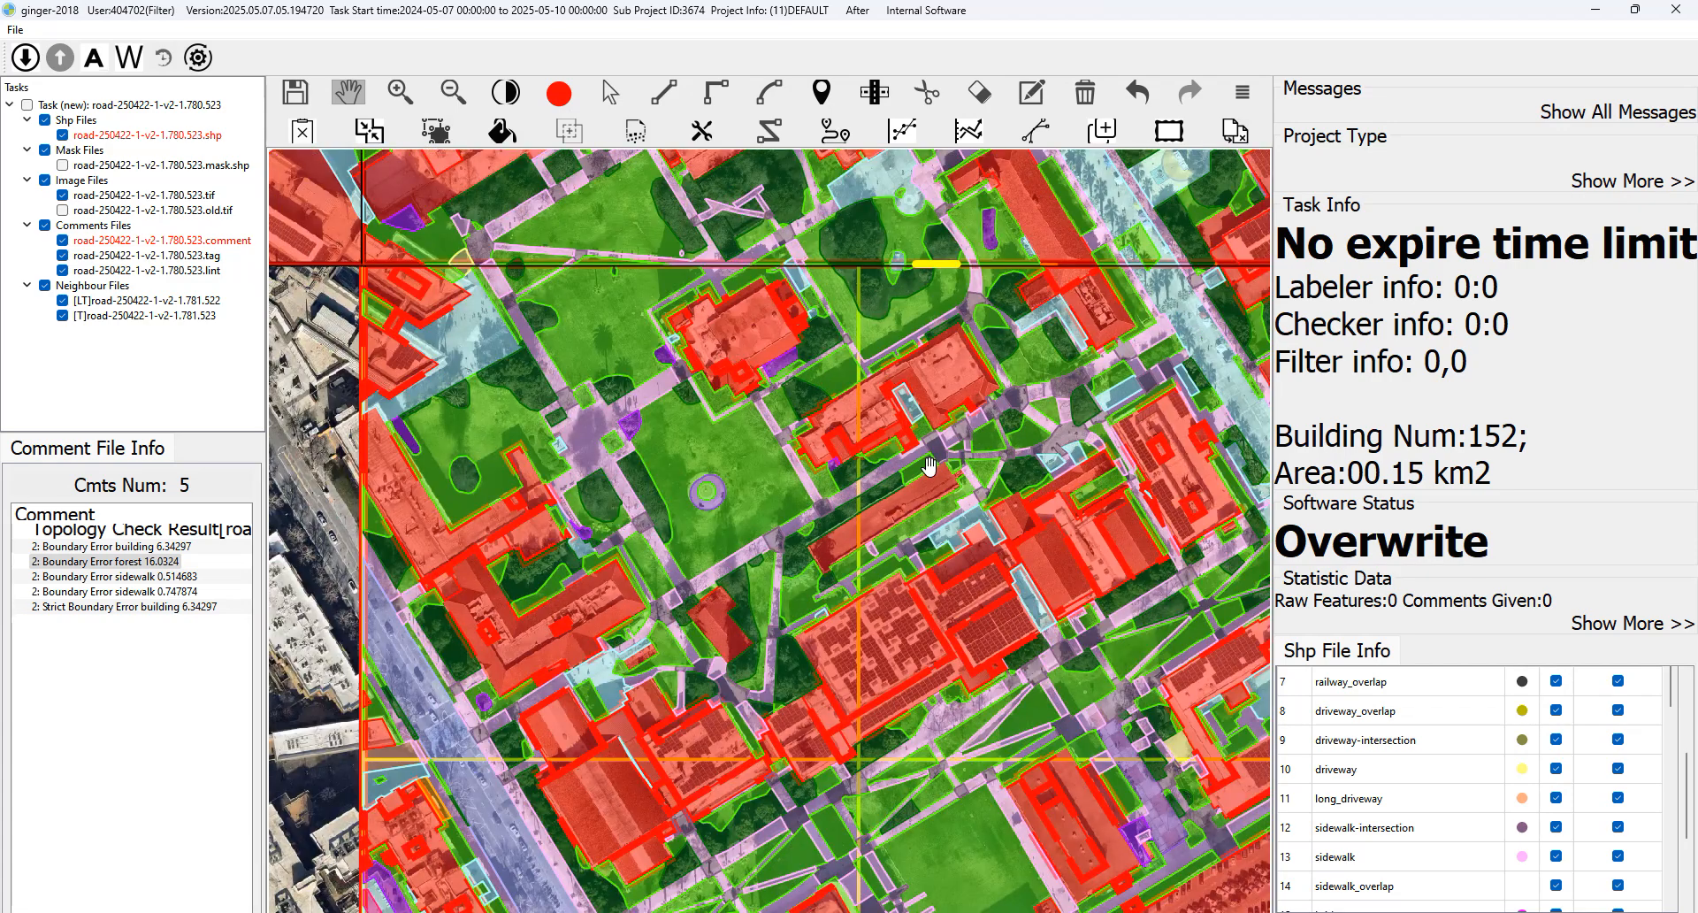
{"action": "left_click_drag", "start_coordinate": [955, 484], "coordinate": [865, 385]}
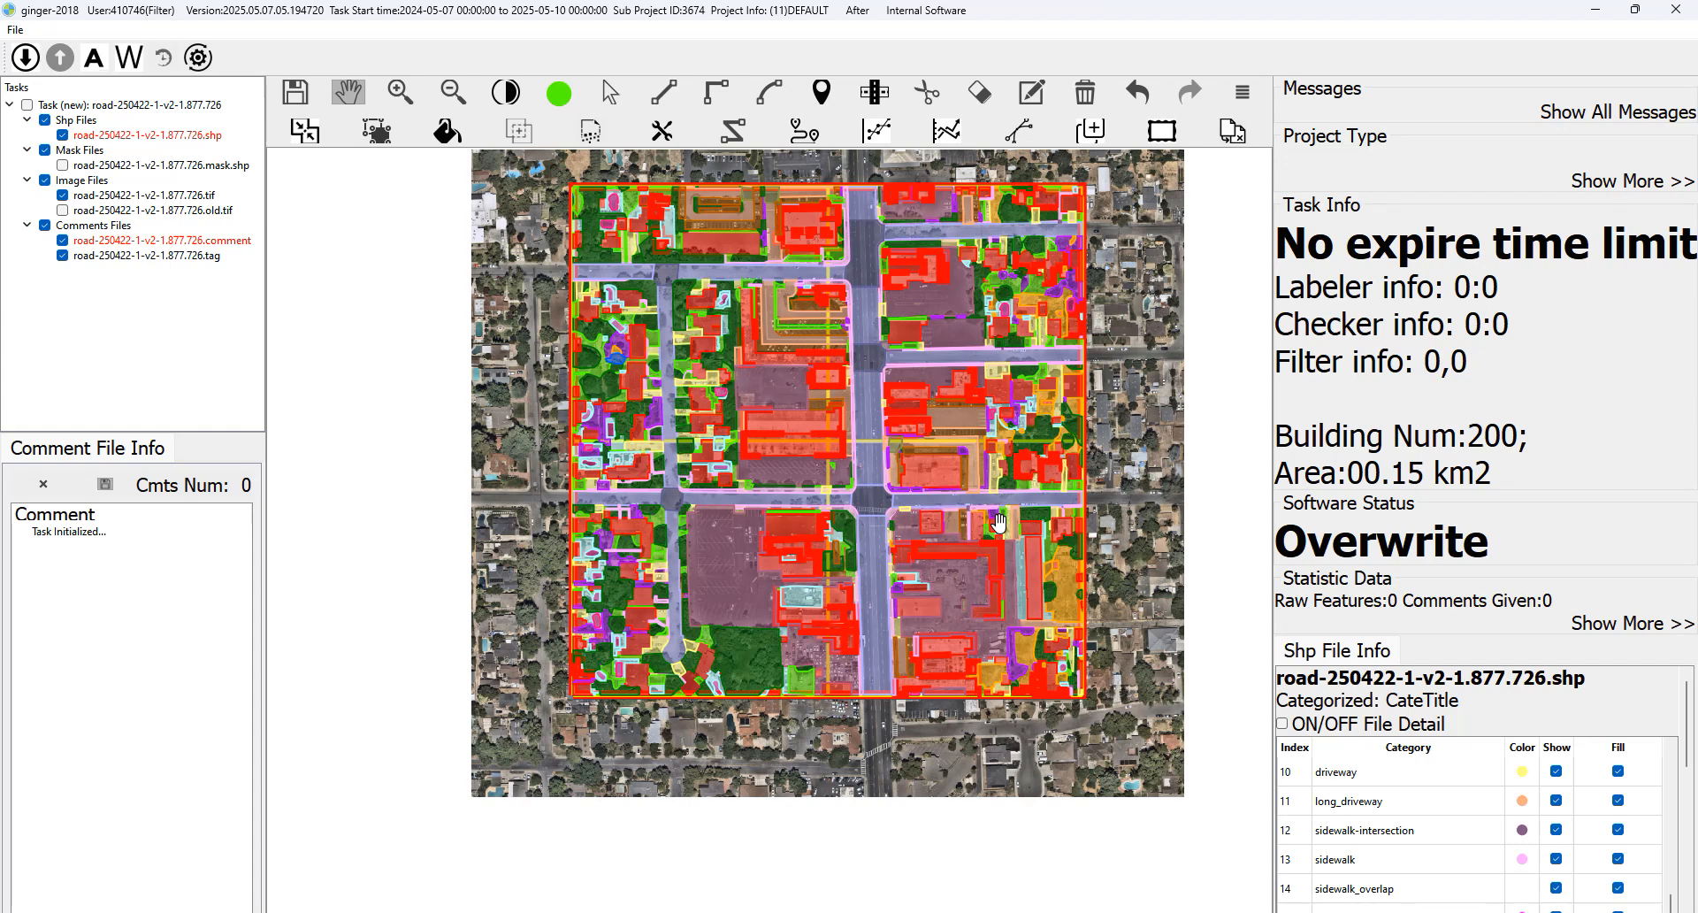
Compare the whole of task road-250422-1-v2-1.877.726 with the bare imagery, narrowing in on its northwest corner.
{"action": "key", "text": "space"}
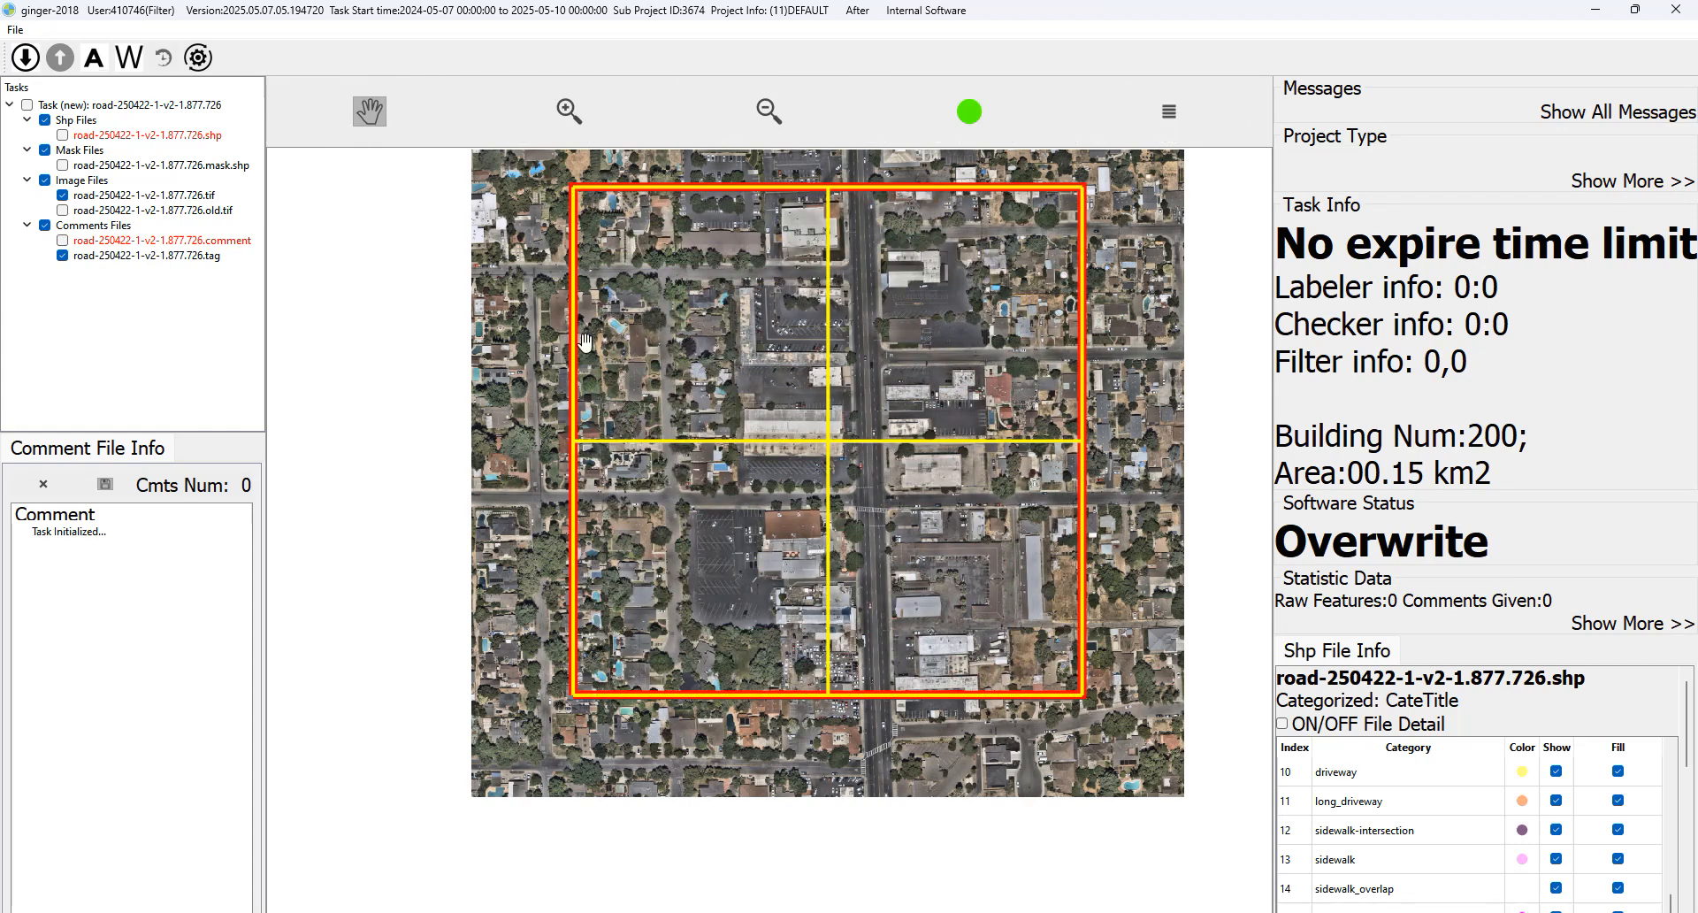
{"action": "key", "text": "space"}
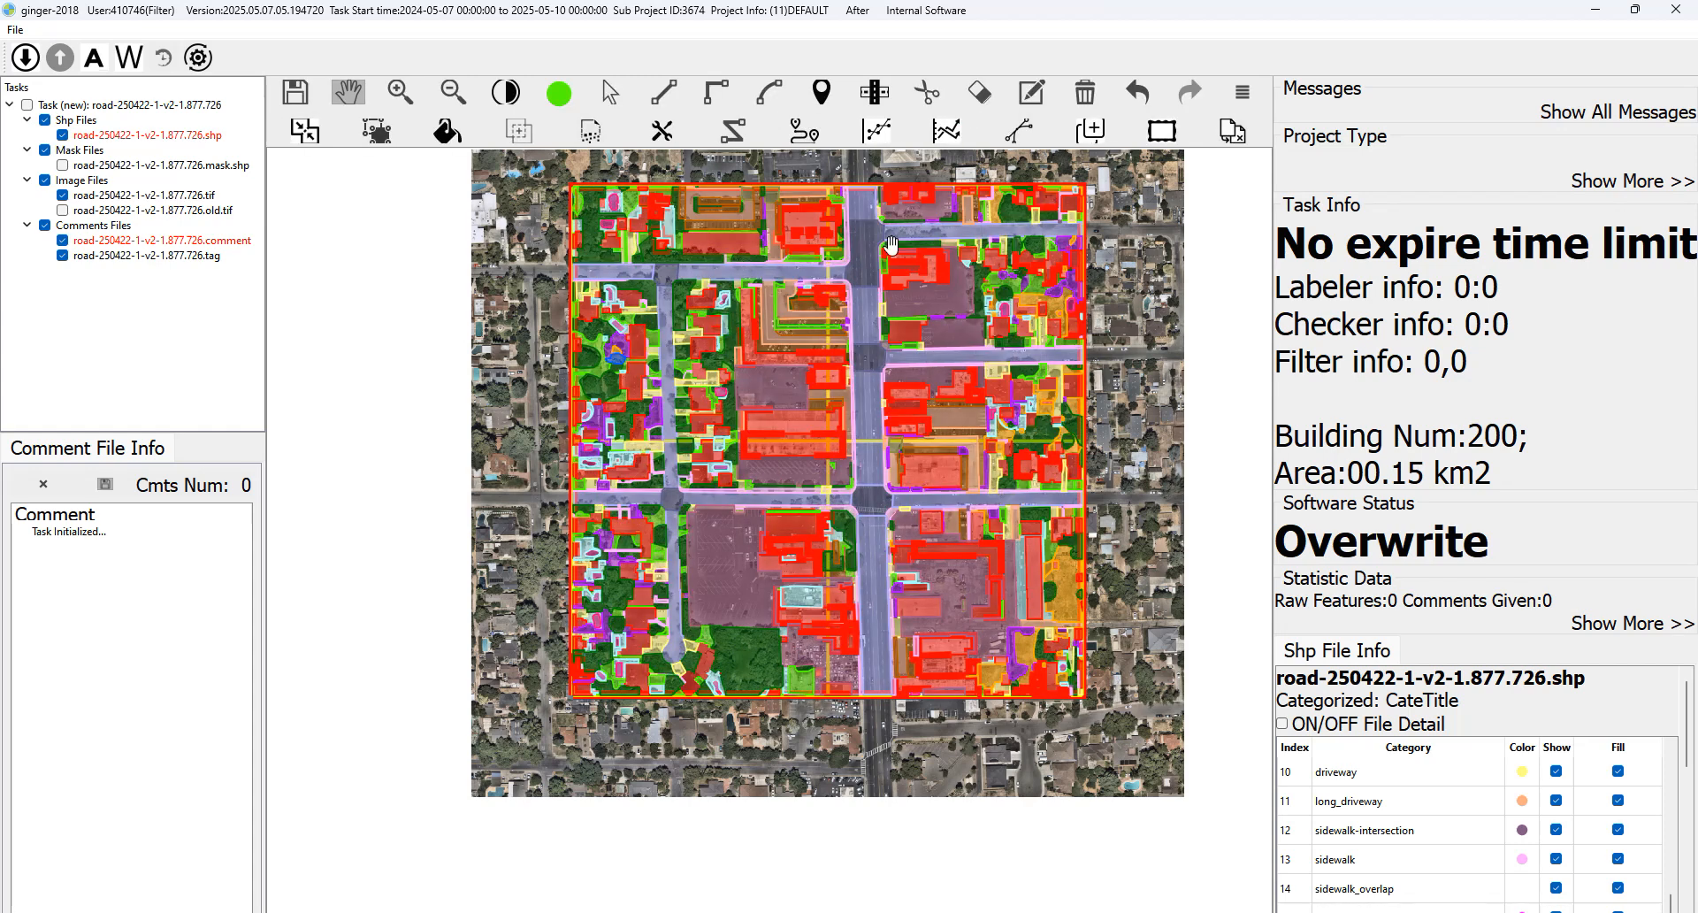
{"action": "key", "text": "space"}
{"action": "key", "text": "space"}
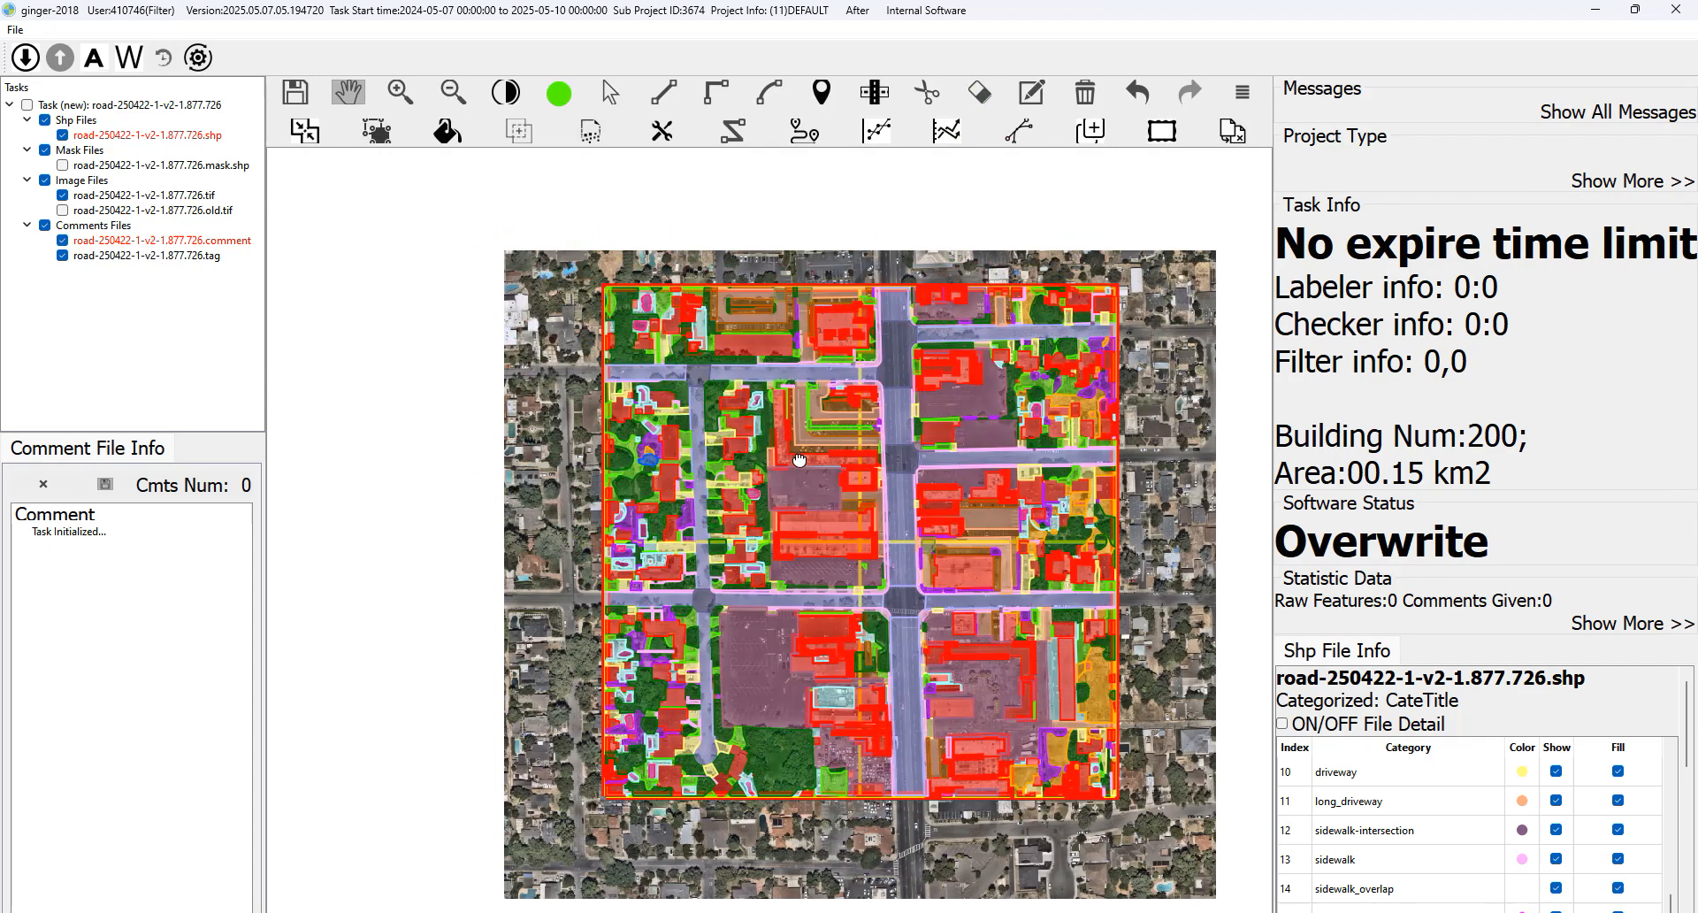
{"action": "scroll", "coordinate": [680, 376], "scroll_direction": "up", "scroll_amount": 1}
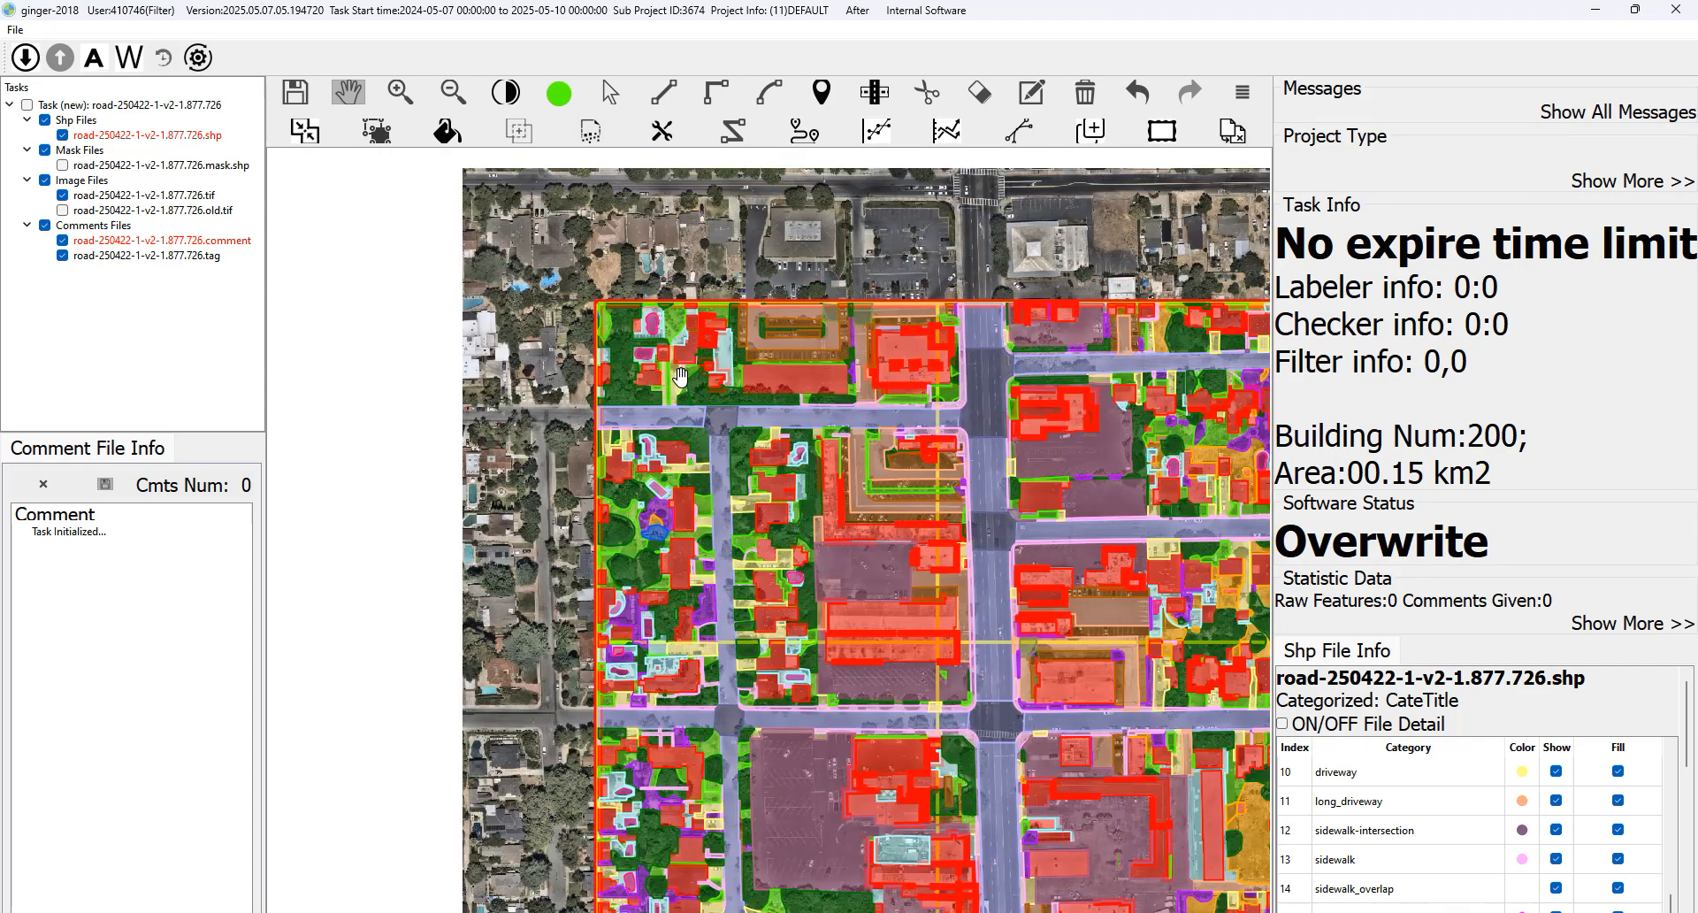
{"action": "scroll", "coordinate": [680, 376], "scroll_direction": "up", "scroll_amount": 2}
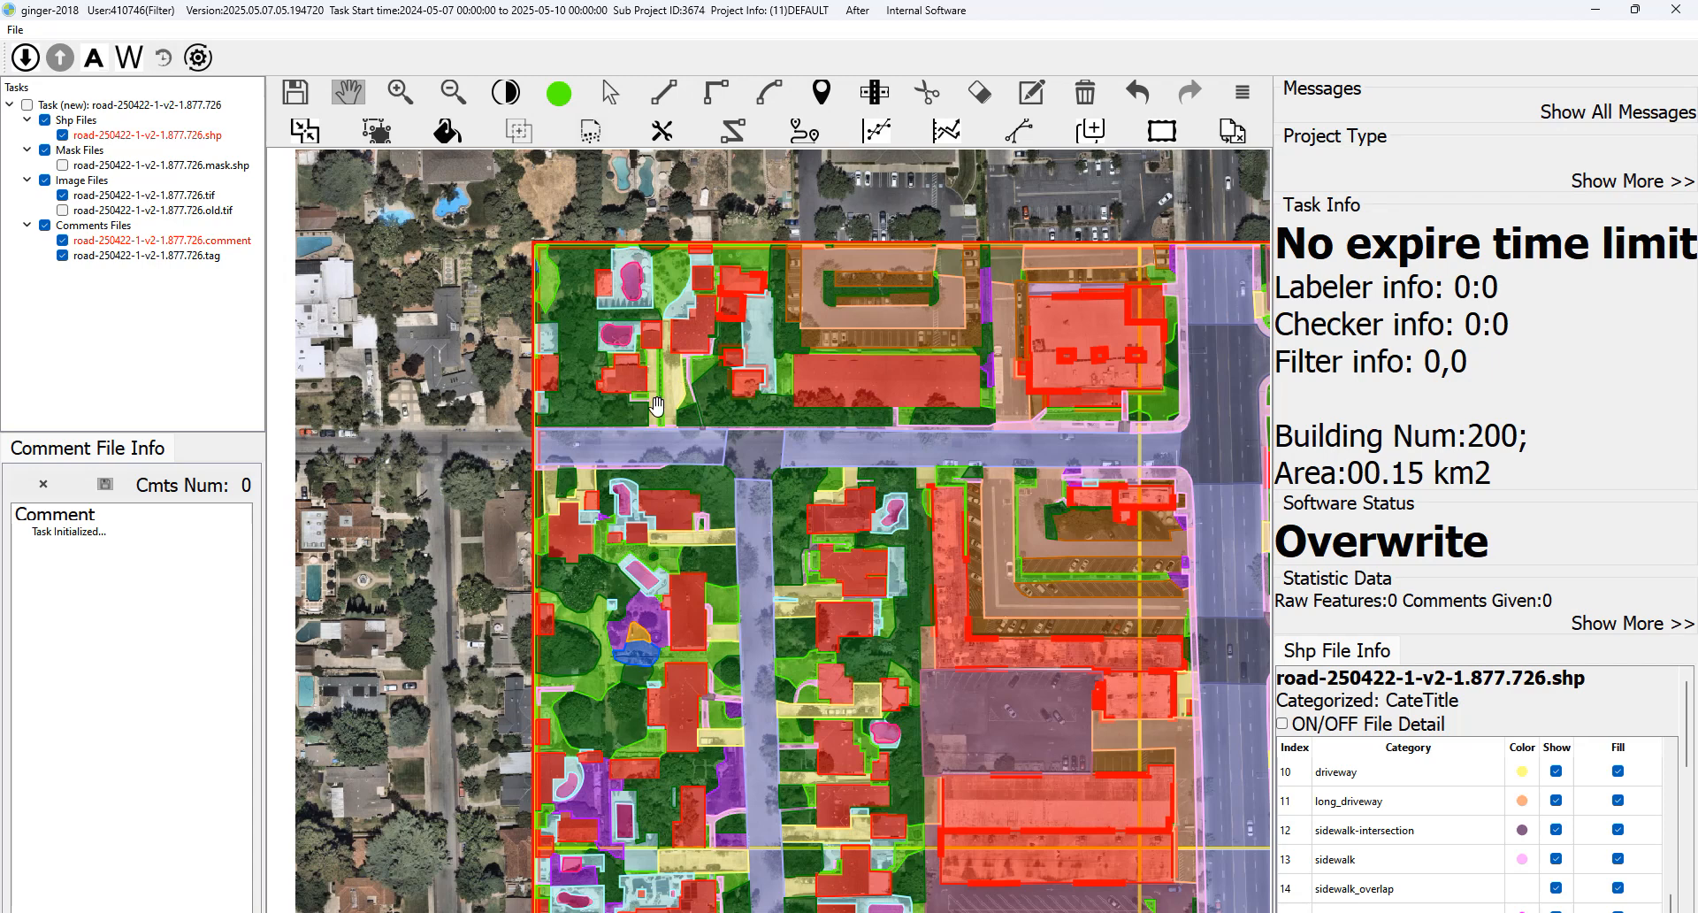
{"action": "scroll", "coordinate": [654, 396], "scroll_direction": "up", "scroll_amount": 3}
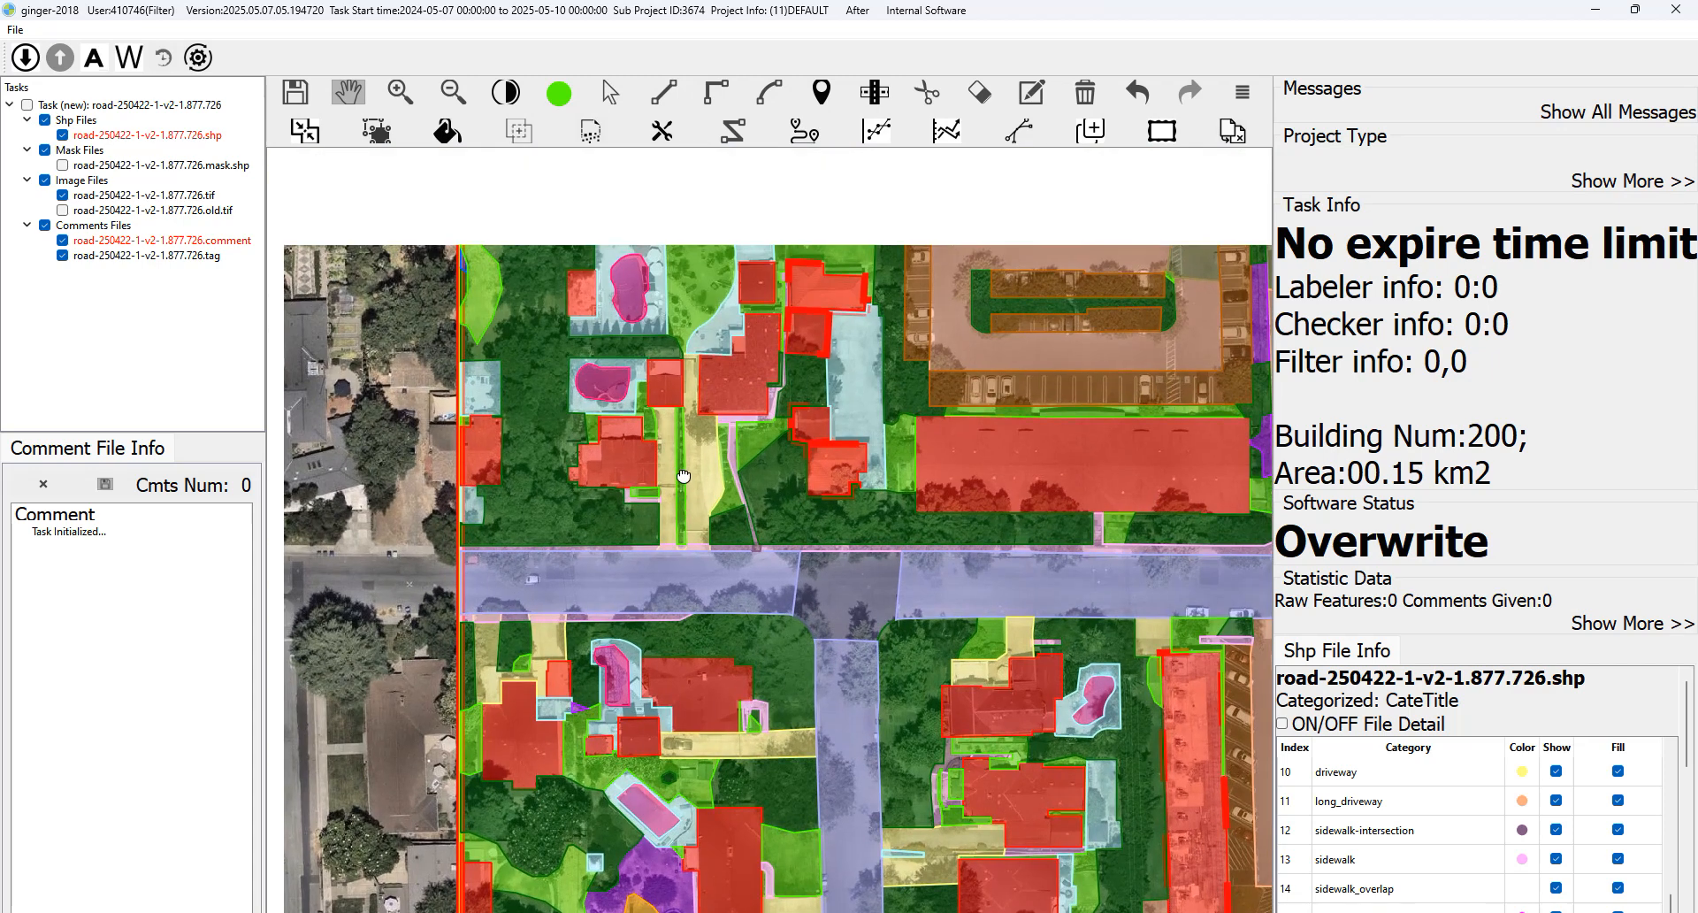
Check the houses, pools and tree cover in the northwest corner block against the bare imagery.
{"action": "left_click_drag", "start_coordinate": [684, 460], "coordinate": [736, 444]}
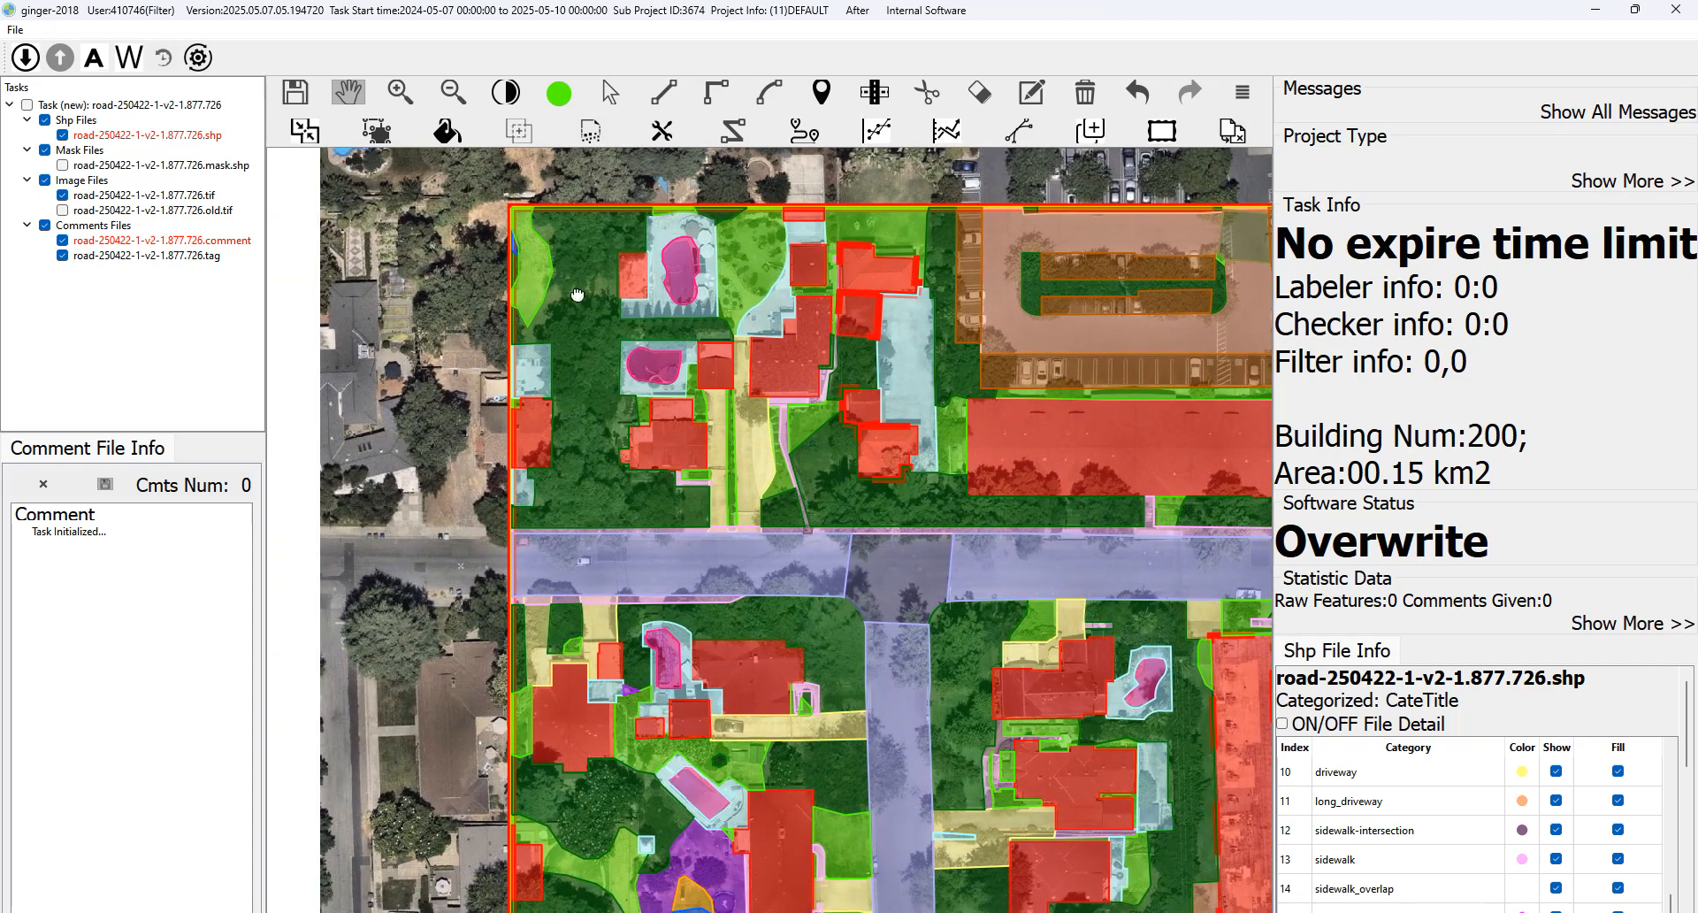
{"action": "left_click_drag", "start_coordinate": [744, 317], "coordinate": [656, 344]}
{"action": "scroll", "coordinate": [614, 627], "scroll_direction": "up", "scroll_amount": 2}
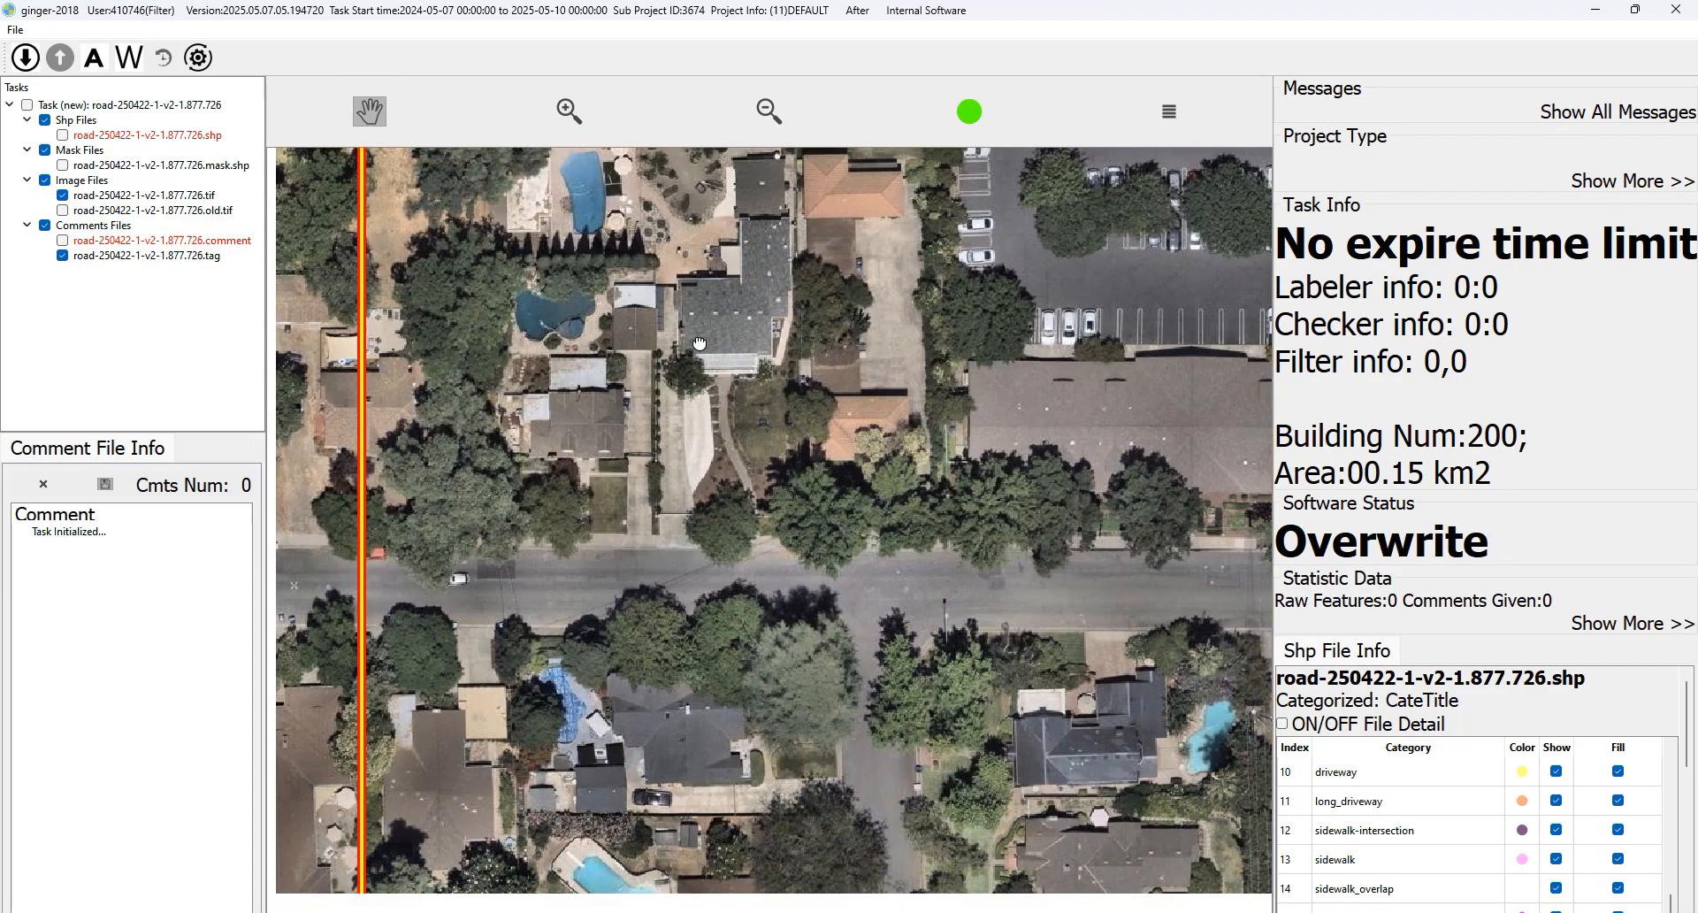
{"action": "key", "text": "space"}
{"action": "key", "text": "space"}
{"action": "left_click_drag", "start_coordinate": [652, 586], "coordinate": [652, 602]}
{"action": "key", "text": "space"}
{"action": "key", "text": "space"}
{"action": "key", "text": "space"}
{"action": "key", "text": "space"}
Compare the road intersection and the houses north of it with the bare imagery.
{"action": "left_click_drag", "start_coordinate": [911, 570], "coordinate": [808, 607]}
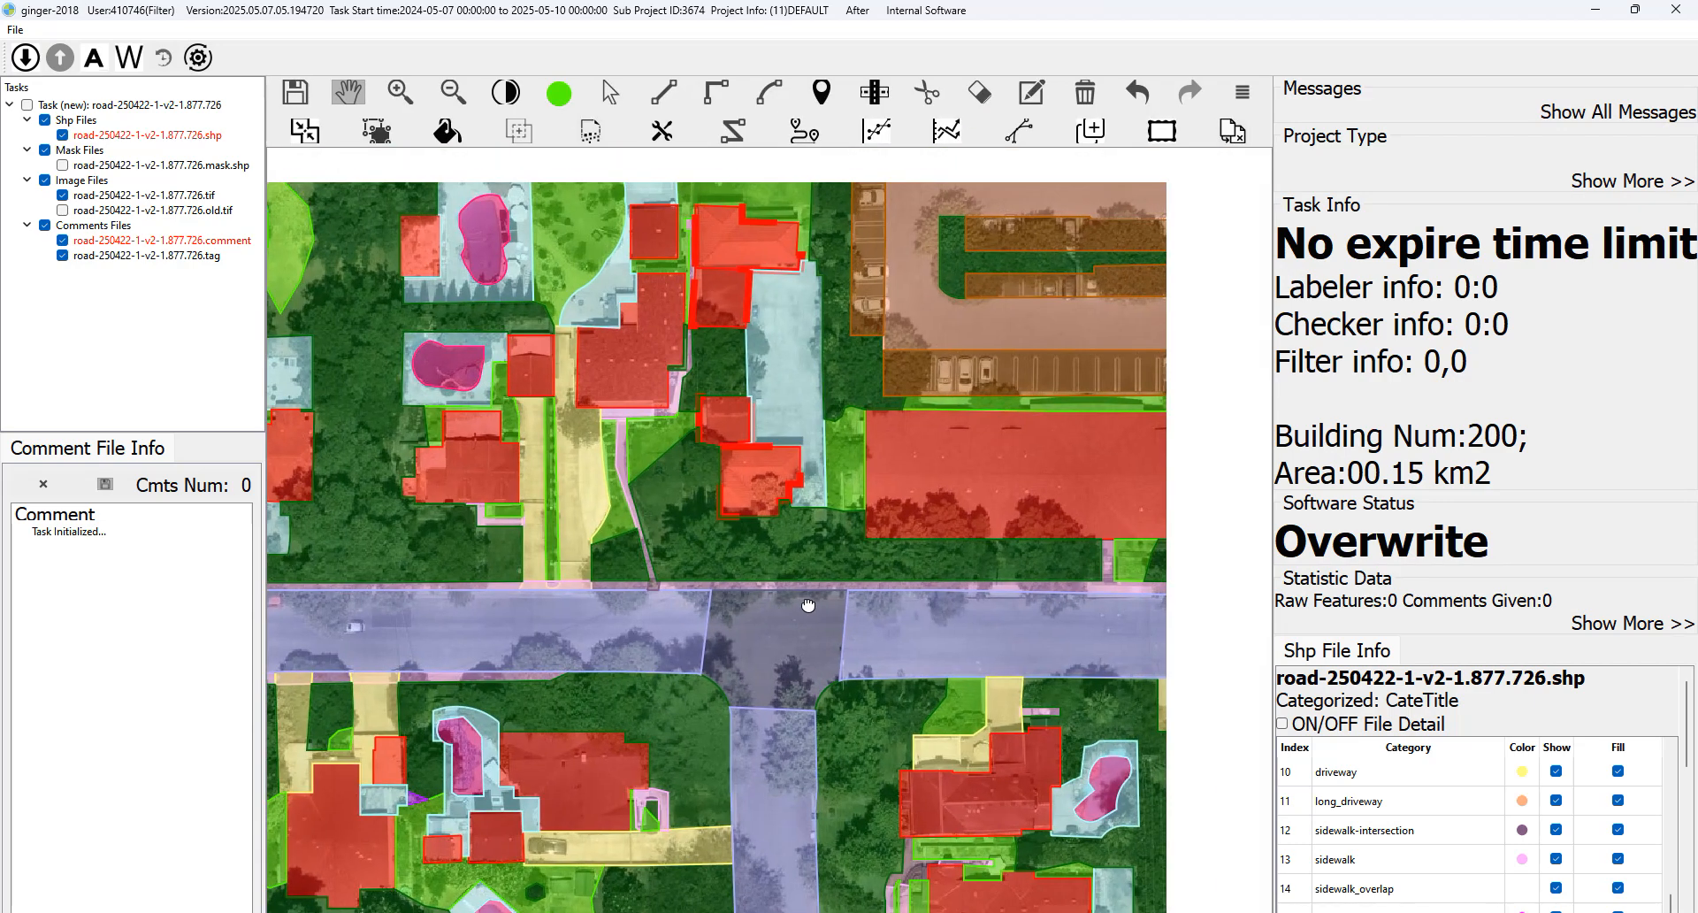
{"action": "key", "text": "space"}
{"action": "key", "text": "space"}
{"action": "left_click_drag", "start_coordinate": [469, 429], "coordinate": [690, 442]}
{"action": "key", "text": "space"}
{"action": "key", "text": "space"}
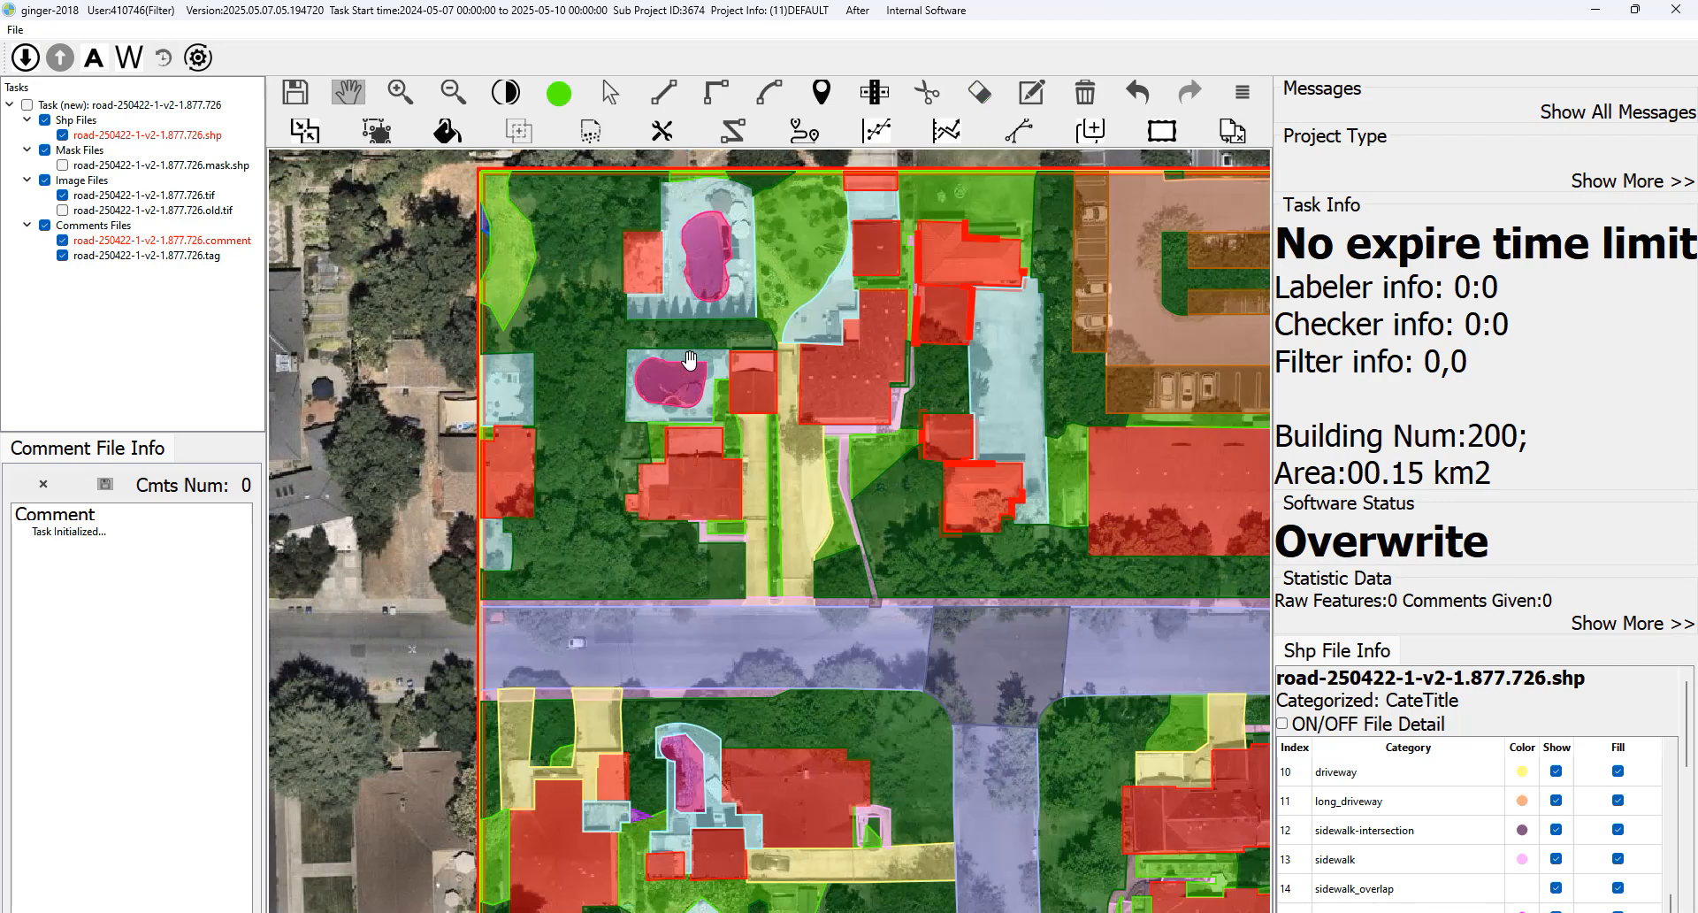
Check the two pools, the neighbouring house roofs and the paved yard to their east against the bare imagery.
{"action": "key", "text": "space"}
{"action": "key", "text": "space"}
{"action": "key", "text": "space"}
{"action": "key", "text": "space"}
{"action": "key", "text": "space"}
{"action": "left_click_drag", "start_coordinate": [898, 221], "coordinate": [888, 221]}
{"action": "key", "text": "space"}
{"action": "key", "text": "space"}
{"action": "key", "text": "space"}
{"action": "left_click_drag", "start_coordinate": [1000, 339], "coordinate": [973, 283]}
{"action": "key", "text": "space"}
{"action": "key", "text": "space"}
{"action": "key", "text": "space"}
{"action": "key", "text": "space"}
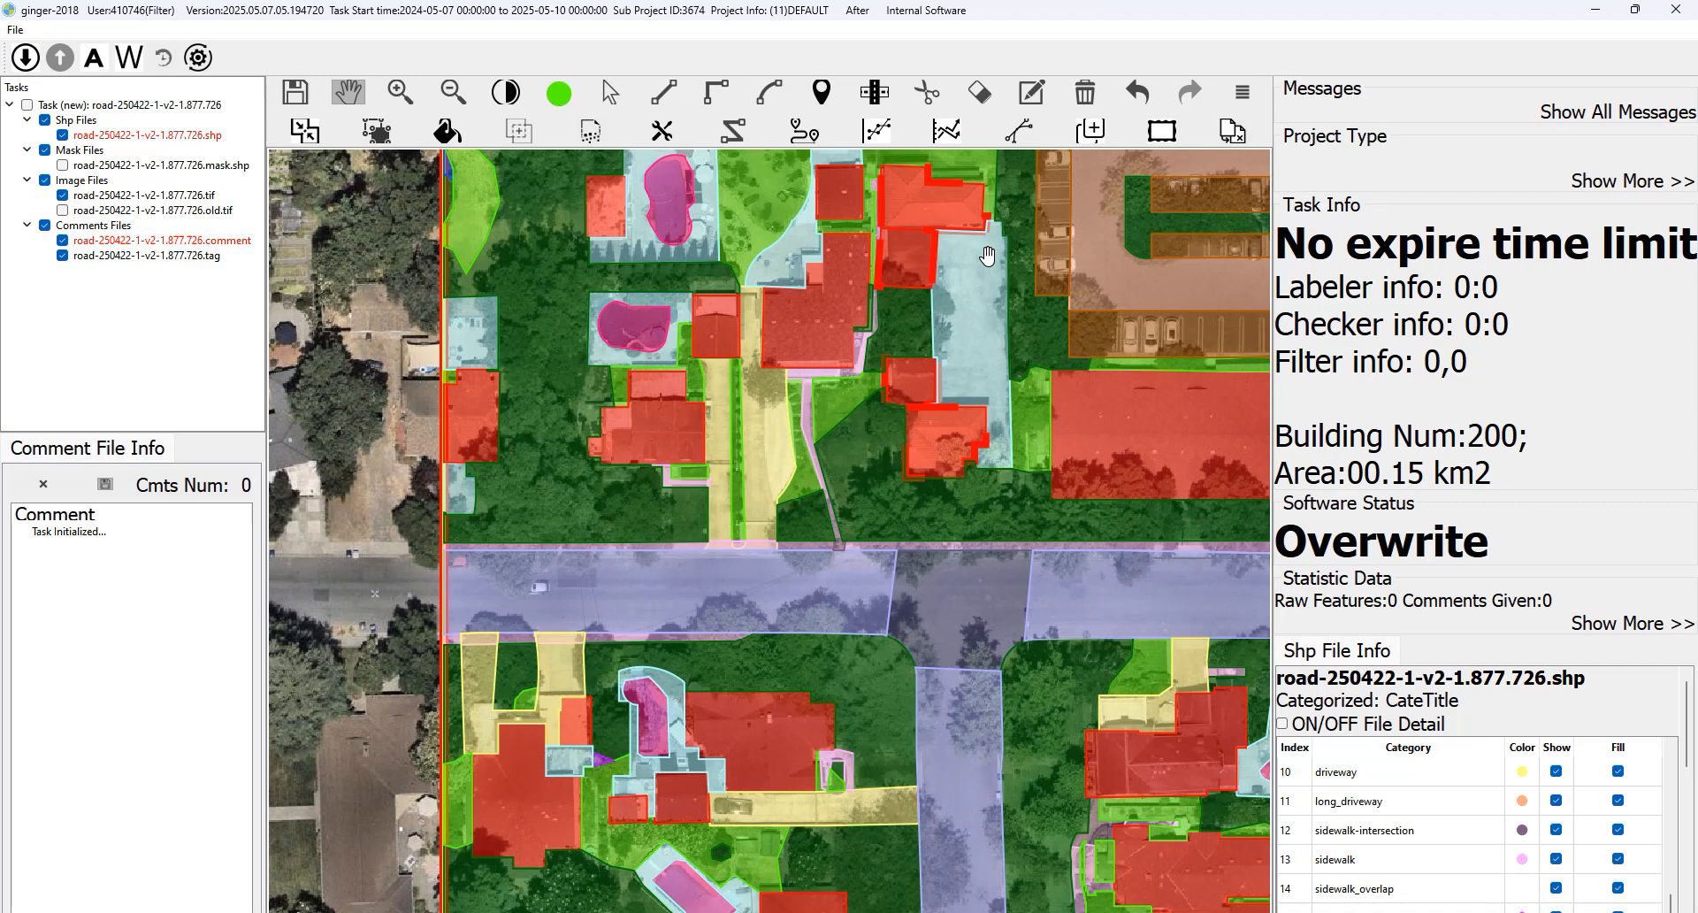
Compare the driveways and narrow sidewalk north of the street with the bare imagery.
{"action": "key", "text": "space"}
{"action": "key", "text": "space"}
{"action": "key", "text": "space"}
{"action": "key", "text": "space"}
{"action": "key", "text": "space"}
{"action": "key", "text": "space"}
{"action": "left_click_drag", "start_coordinate": [731, 412], "coordinate": [713, 349]}
Check the street edges and the first houses south of the street against the bare imagery.
{"action": "left_click_drag", "start_coordinate": [864, 468], "coordinate": [814, 407]}
{"action": "key", "text": "space"}
{"action": "key", "text": "space"}
{"action": "key", "text": "space"}
{"action": "key", "text": "space"}
{"action": "key", "text": "space"}
{"action": "key", "text": "space"}
{"action": "key", "text": "space"}
Compare the houses, backyards and pool west of the north-south street with the bare imagery.
{"action": "left_click_drag", "start_coordinate": [538, 644], "coordinate": [555, 439]}
{"action": "key", "text": "space"}
{"action": "key", "text": "space"}
{"action": "key", "text": "space"}
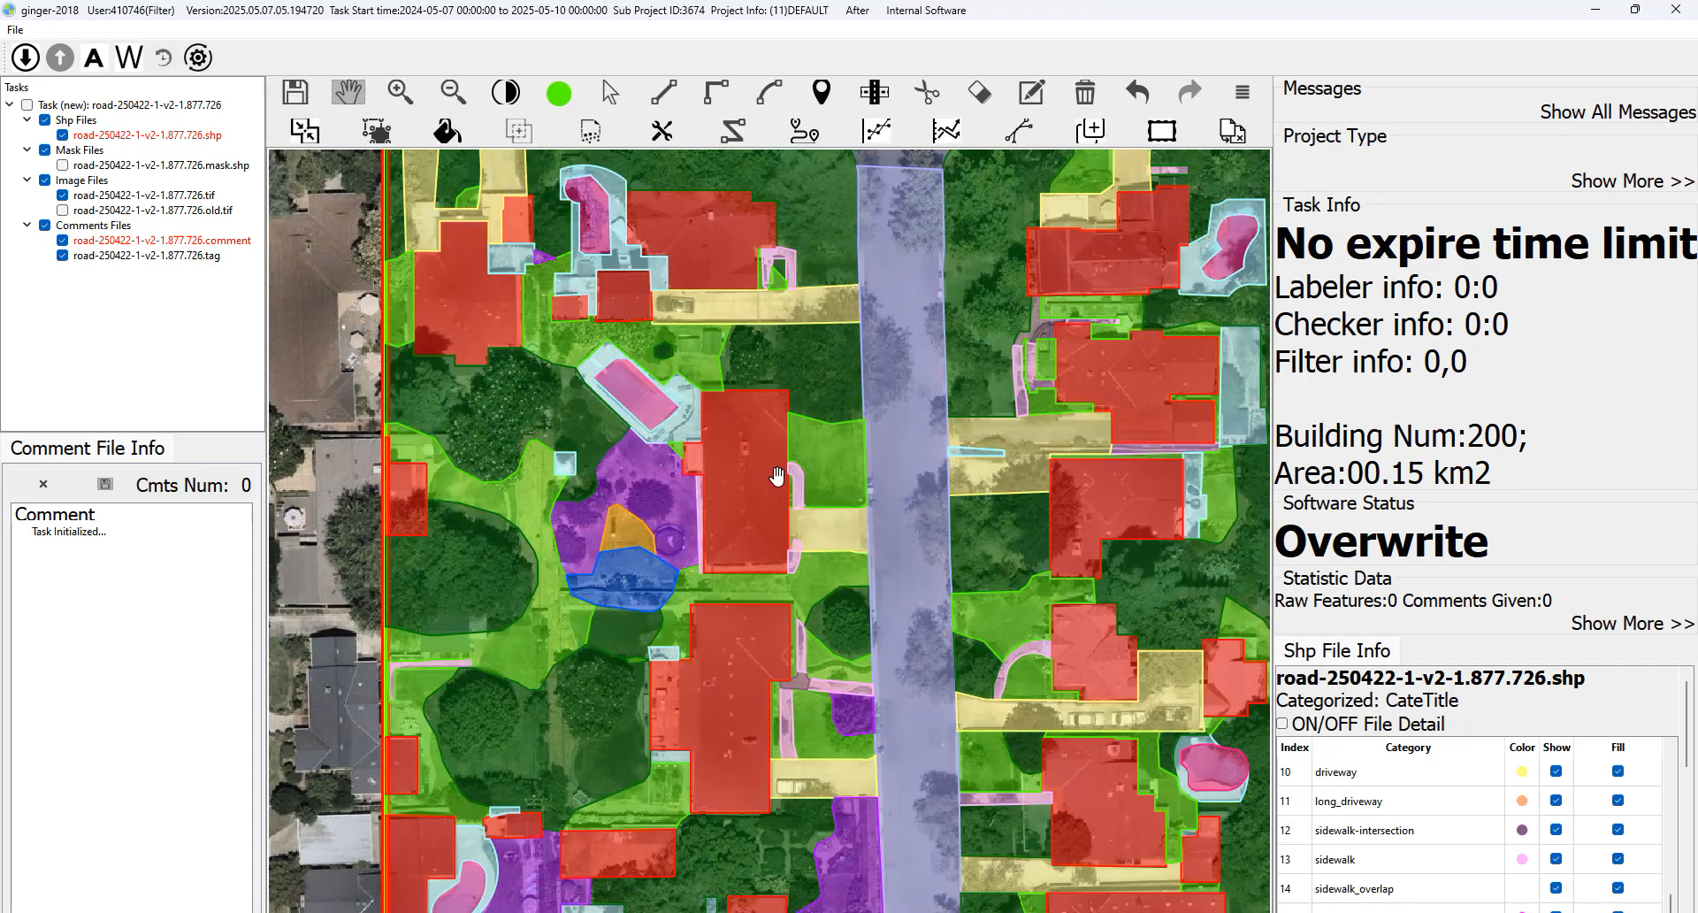
{"action": "key", "text": "space"}
{"action": "key", "text": "space"}
{"action": "key", "text": "space"}
{"action": "key", "text": "space"}
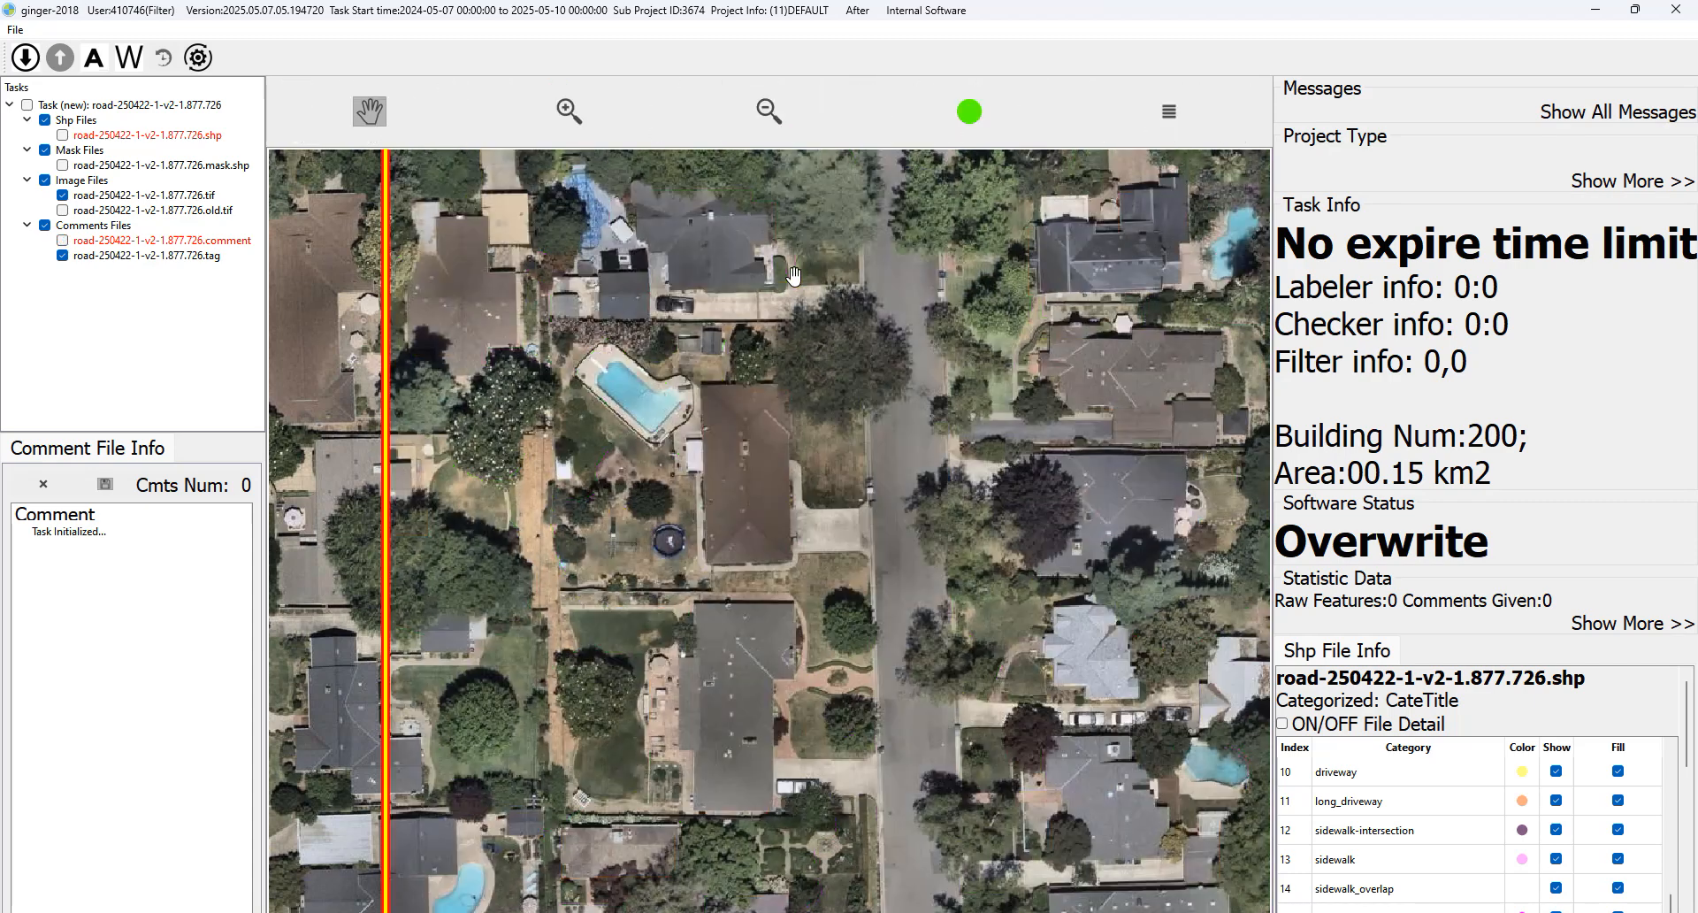
Examine the backyard with the trampoline and the neighbouring lawns and trees in the bare imagery.
{"action": "left_click_drag", "start_coordinate": [812, 366], "coordinate": [839, 252]}
{"action": "key", "text": "space"}
{"action": "key", "text": "space"}
{"action": "left_click_drag", "start_coordinate": [619, 476], "coordinate": [619, 425]}
{"action": "key", "text": "space"}
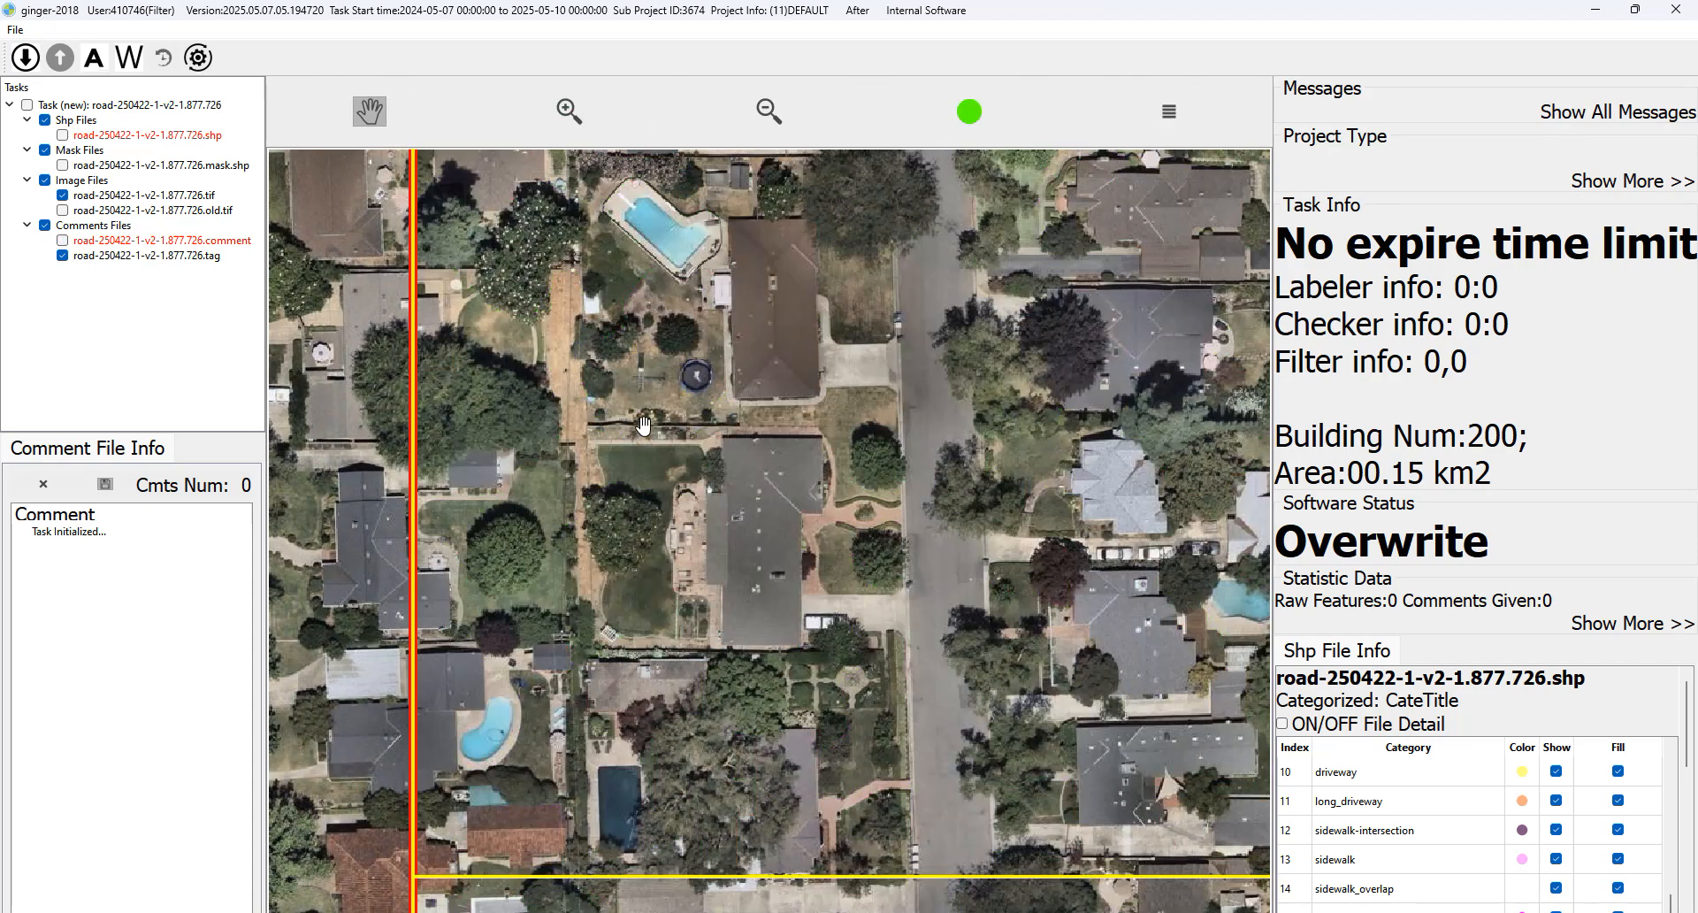
{"action": "scroll", "coordinate": [643, 425], "scroll_direction": "up", "scroll_amount": 1}
{"action": "key", "text": "space"}
{"action": "key", "text": "space"}
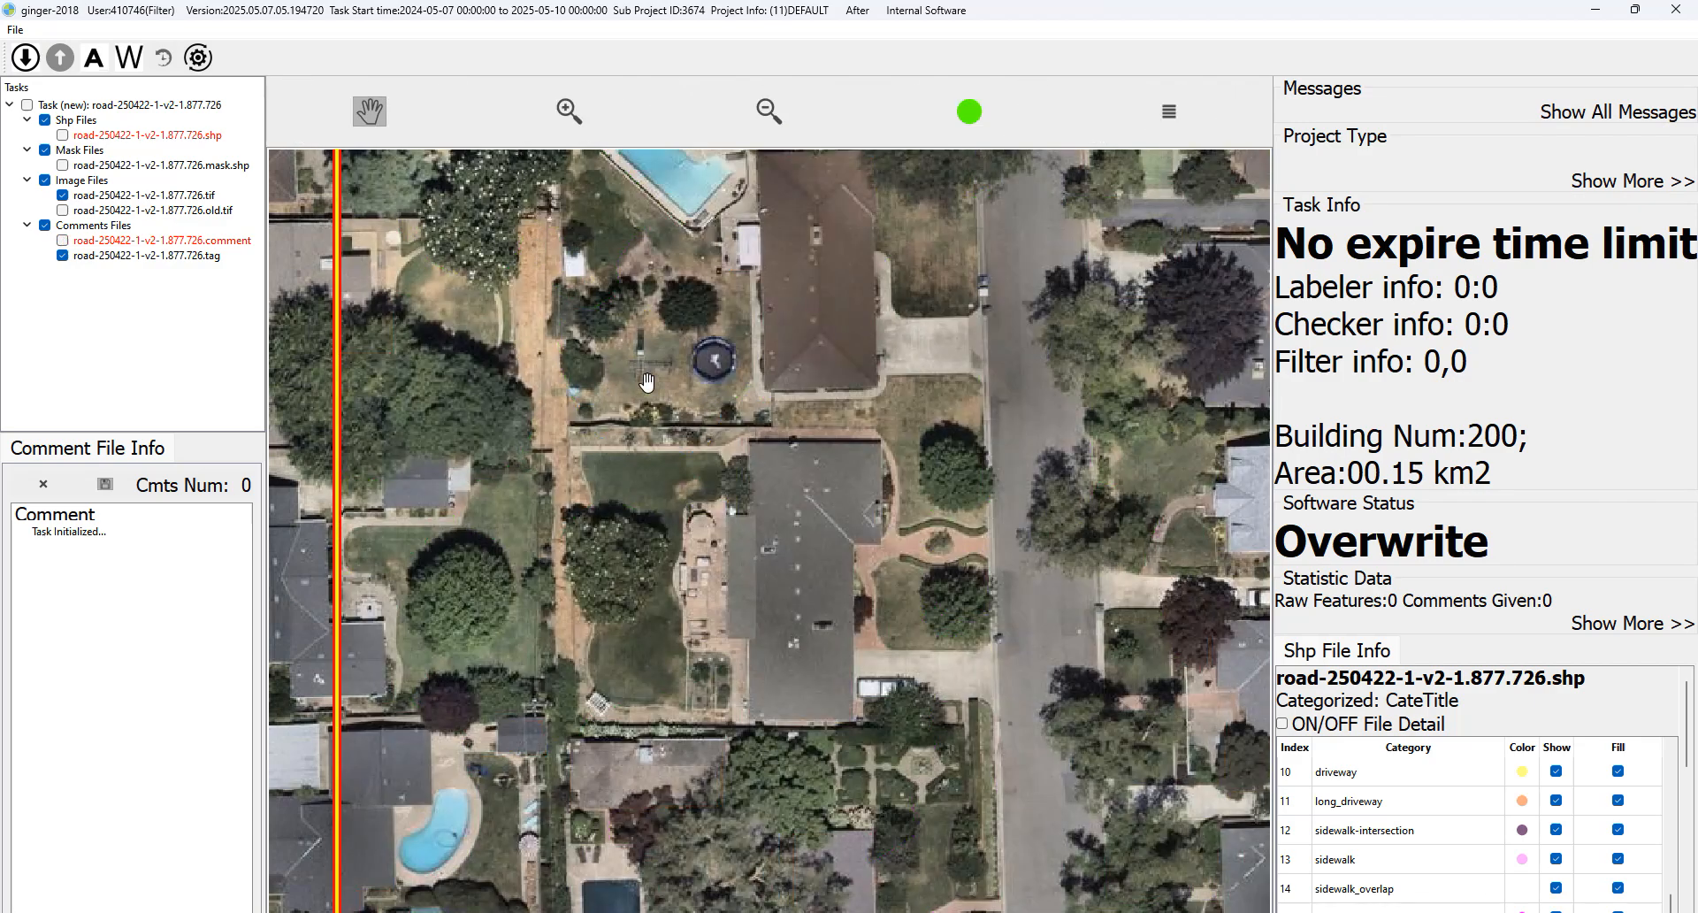
Compare the blue polygon south of the trampoline with the bare imagery and merge it into the surrounding green area.
{"action": "key", "text": "space"}
{"action": "key", "text": "space"}
{"action": "key", "text": "space"}
{"action": "key", "text": "space"}
{"action": "key", "text": "space"}
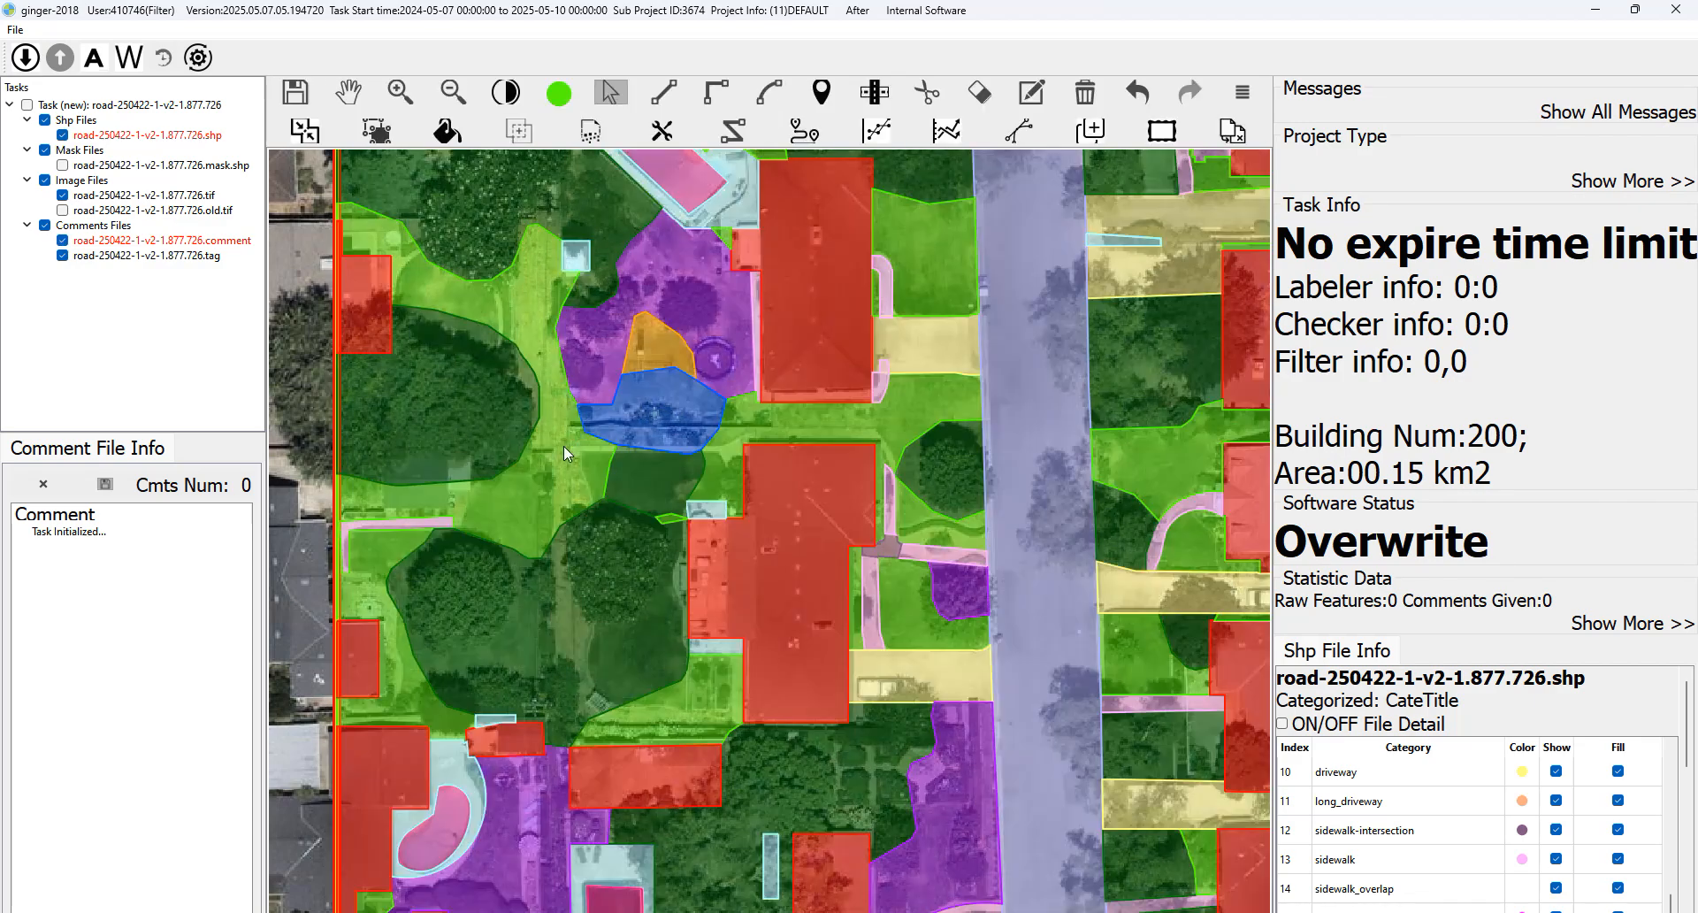
{"action": "left_click_drag", "start_coordinate": [562, 444], "coordinate": [610, 385]}
{"action": "key", "text": "Escape"}
Check the lawns, large trees and long building south of the trampoline backyard against the bare imagery.
{"action": "scroll", "coordinate": [605, 414], "scroll_direction": "down", "scroll_amount": 2}
{"action": "key", "text": "space"}
{"action": "key", "text": "space"}
{"action": "left_click_drag", "start_coordinate": [717, 471], "coordinate": [717, 409]}
{"action": "key", "text": "space"}
{"action": "key", "text": "space"}
{"action": "key", "text": "space"}
{"action": "scroll", "coordinate": [857, 446], "scroll_direction": "up", "scroll_amount": 2}
{"action": "key", "text": "space"}
{"action": "left_click_drag", "start_coordinate": [843, 458], "coordinate": [843, 383]}
{"action": "key", "text": "space"}
{"action": "key", "text": "space"}
{"action": "left_click_drag", "start_coordinate": [789, 452], "coordinate": [800, 415]}
{"action": "left_click_drag", "start_coordinate": [599, 441], "coordinate": [623, 315]}
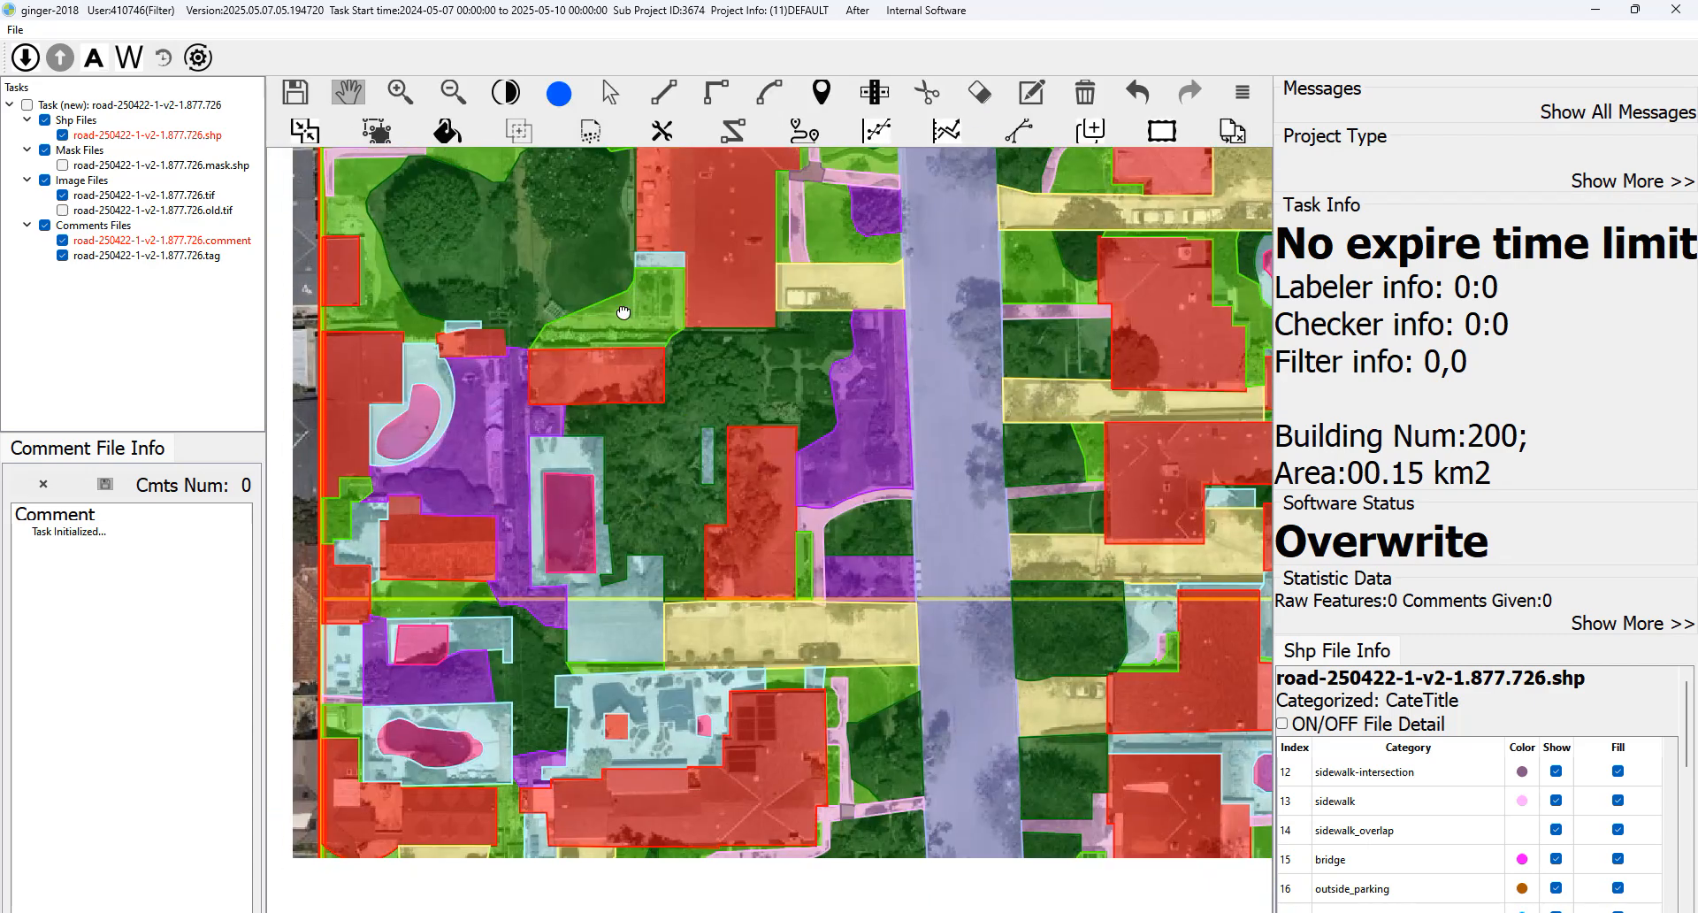
Compare the purple garden areas, pools and driveways around the horizontal grid line with the bare imagery.
{"action": "key", "text": "space"}
{"action": "key", "text": "space"}
{"action": "left_click_drag", "start_coordinate": [942, 444], "coordinate": [877, 593]}
{"action": "key", "text": "space"}
{"action": "key", "text": "space"}
{"action": "left_click_drag", "start_coordinate": [559, 621], "coordinate": [717, 652]}
{"action": "key", "text": "space"}
{"action": "key", "text": "space"}
{"action": "key", "text": "space"}
{"action": "key", "text": "space"}
{"action": "key", "text": "space"}
{"action": "key", "text": "space"}
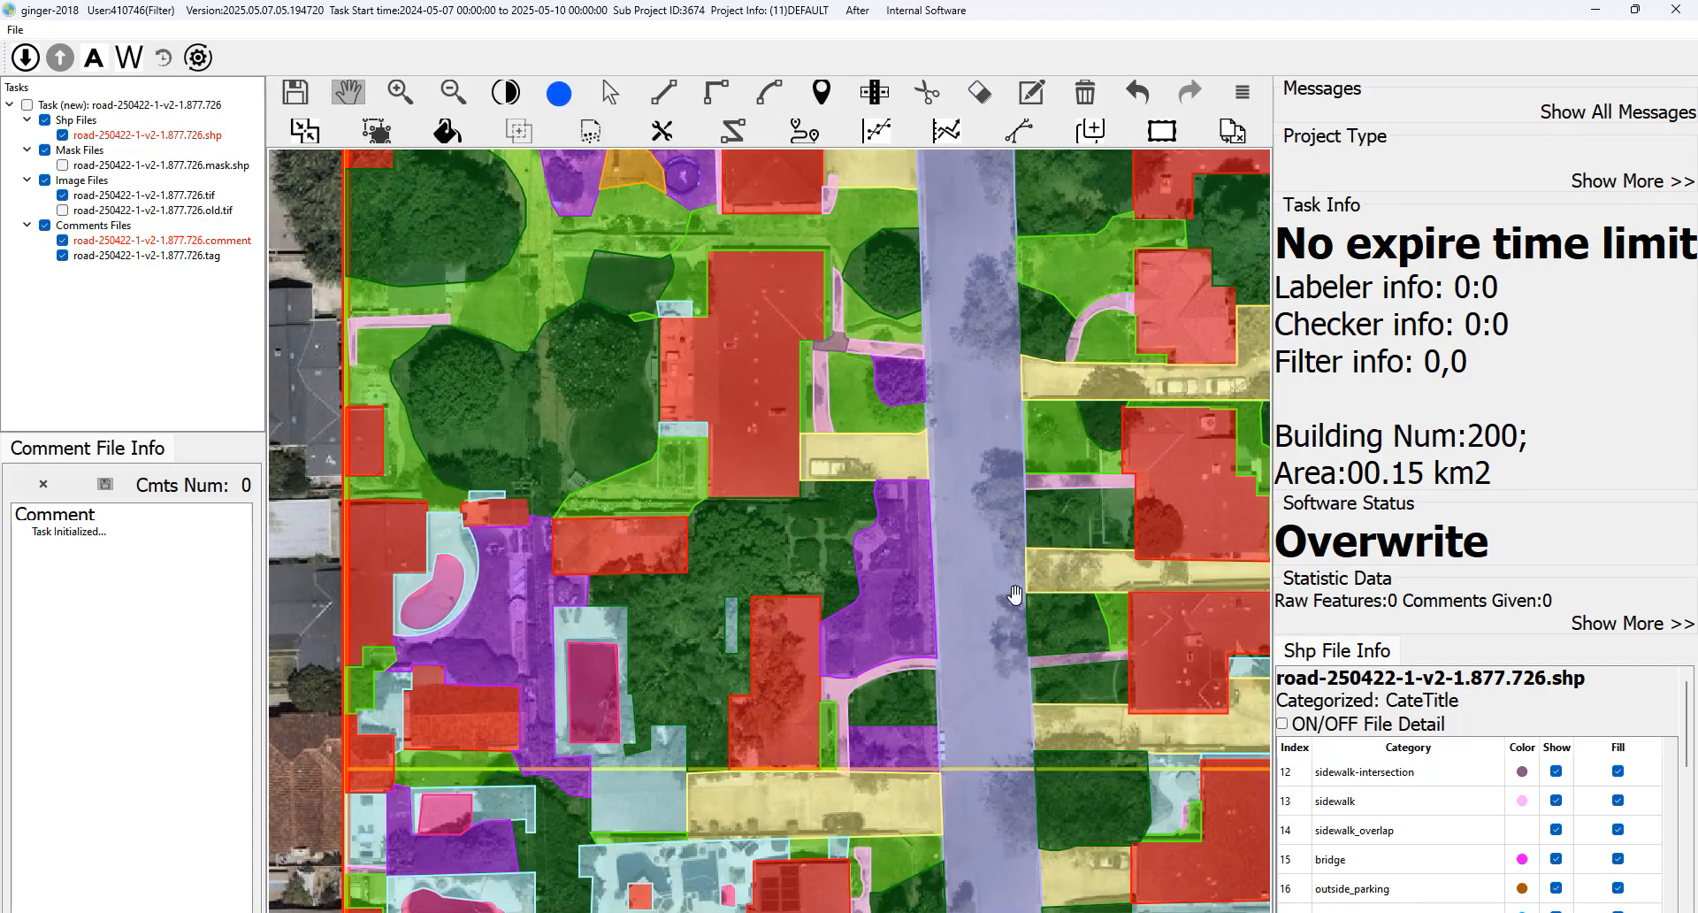
Check the tree areas, small sheds and curved pool near the western task boundary against the bare imagery.
{"action": "left_click_drag", "start_coordinate": [934, 579], "coordinate": [873, 606]}
{"action": "key", "text": "space"}
{"action": "key", "text": "space"}
{"action": "key", "text": "space"}
{"action": "key", "text": "space"}
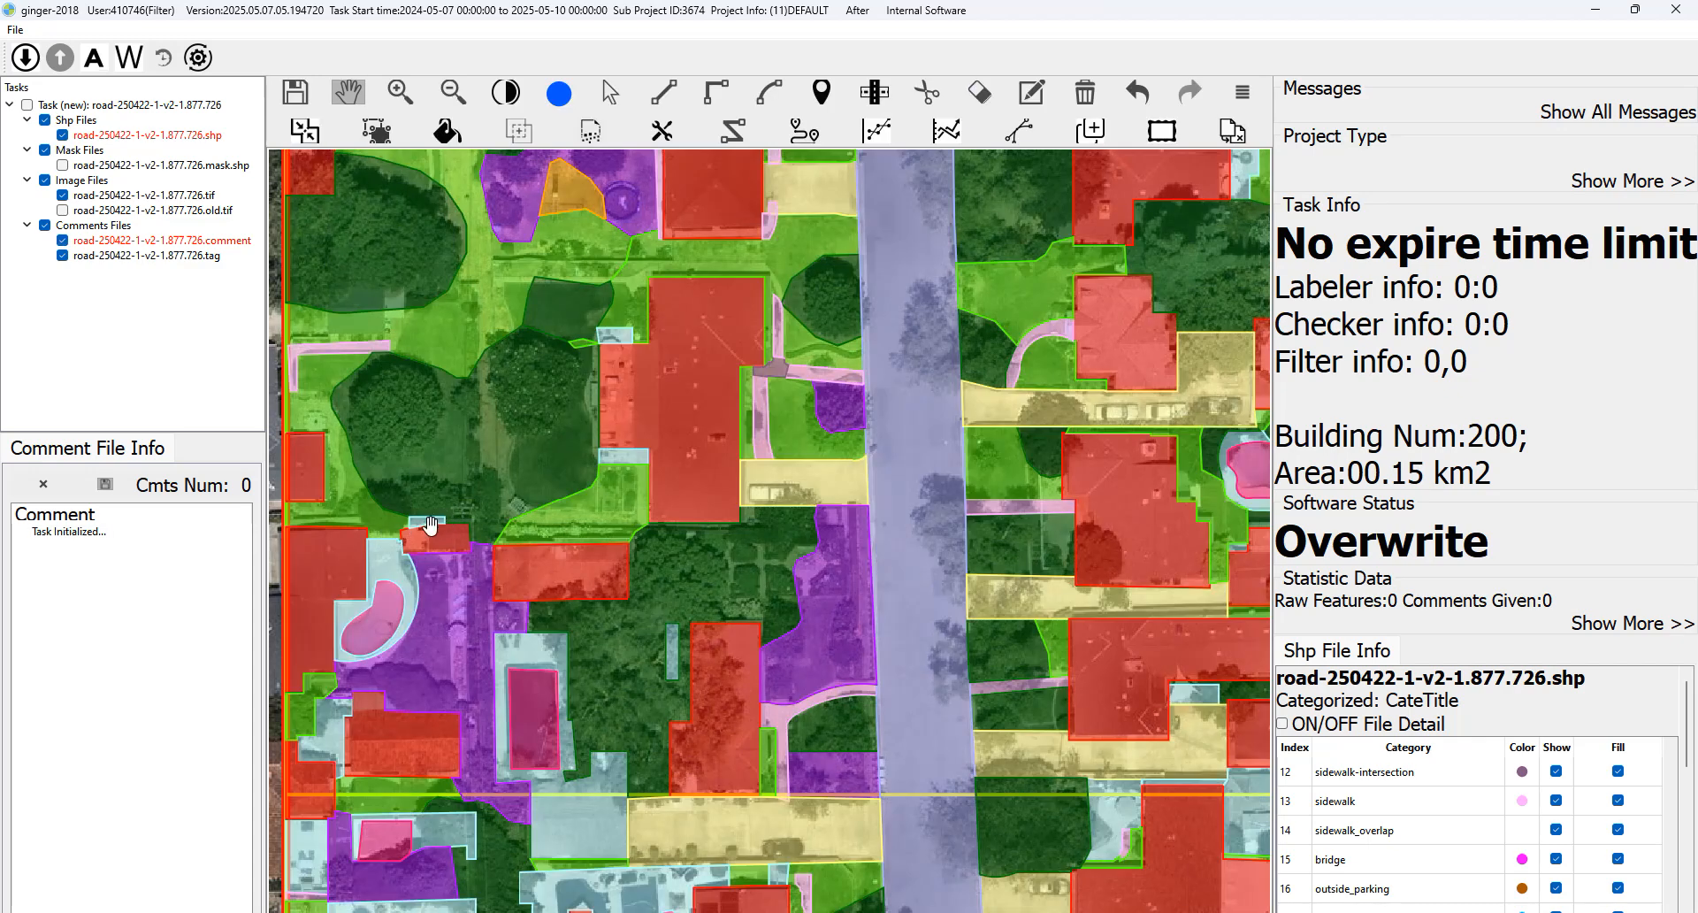
{"action": "key", "text": "space"}
{"action": "key", "text": "space"}
{"action": "key", "text": "space"}
{"action": "key", "text": "space"}
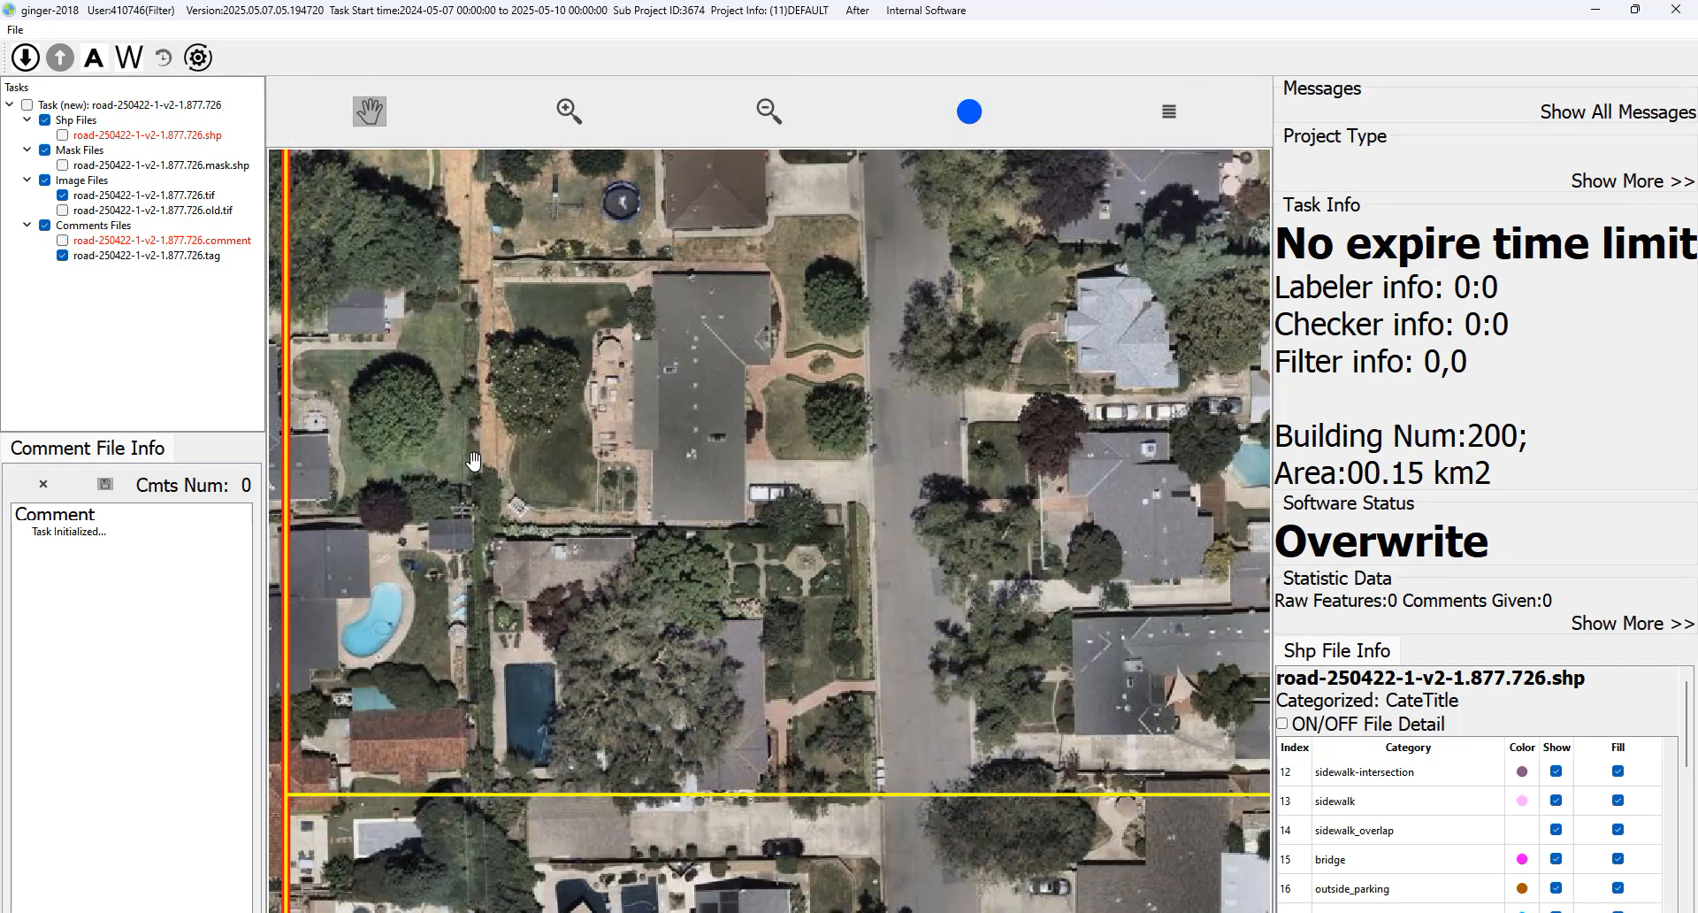
Split the patio strip off the western side of the long building south of the trampoline with a vertical cut.
{"action": "key", "text": "space"}
{"action": "key", "text": "space"}
{"action": "scroll", "coordinate": [687, 381], "scroll_direction": "up", "scroll_amount": 1}
{"action": "key", "text": "space"}
{"action": "key", "text": "space"}
{"action": "key", "text": "space"}
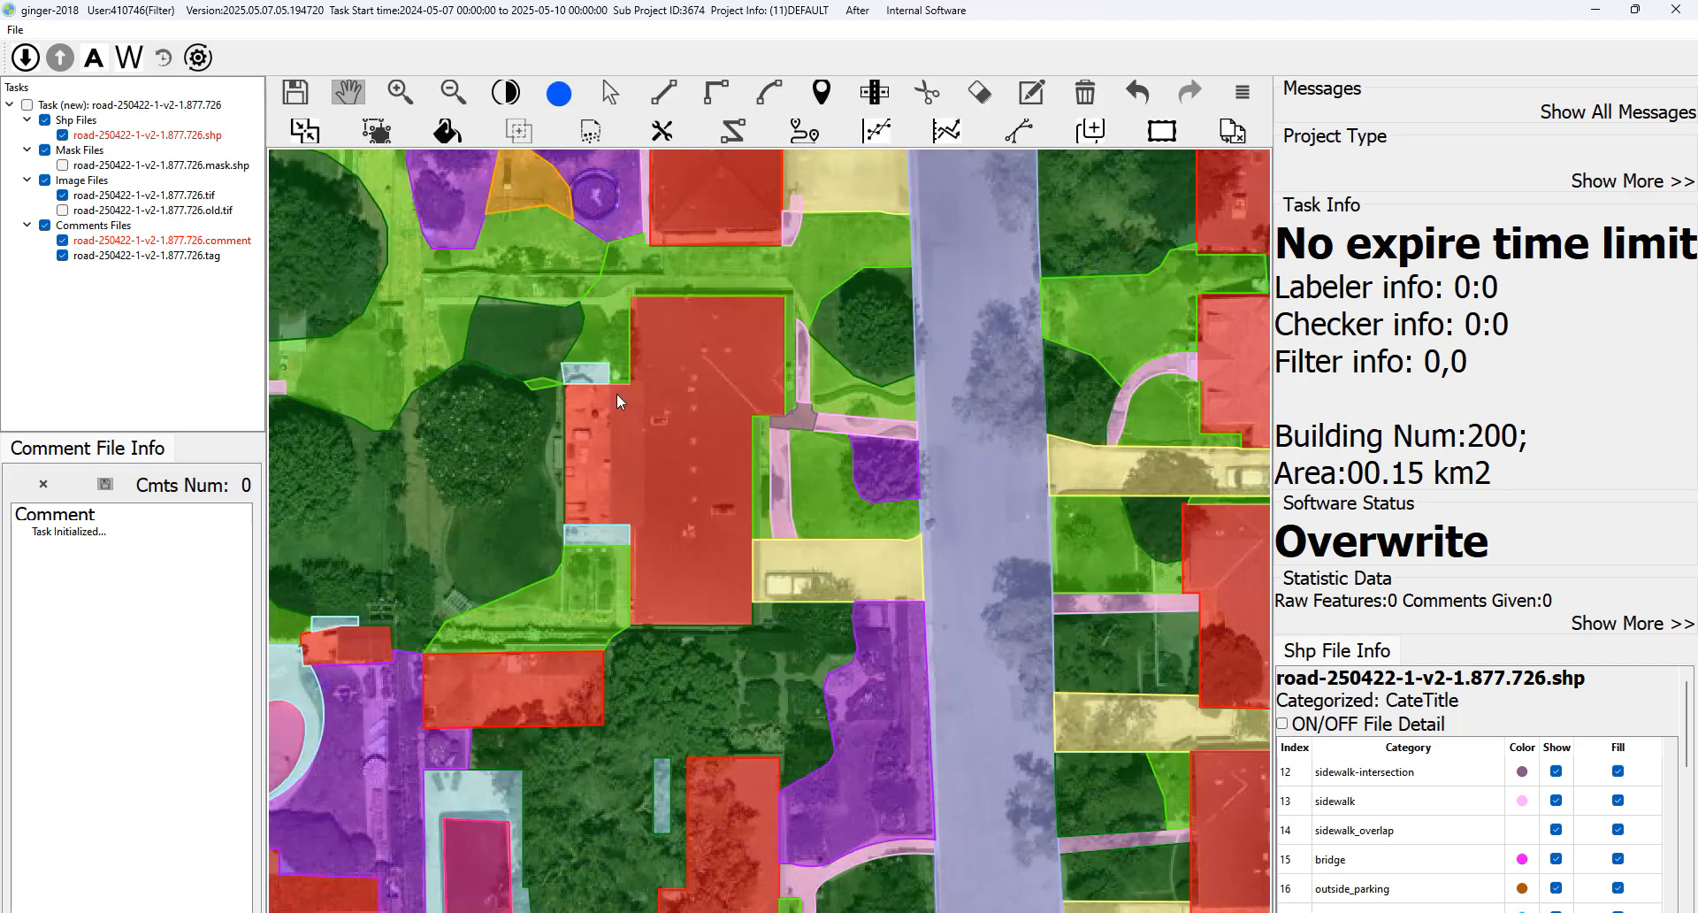
{"action": "left_click", "coordinate": [618, 387]}
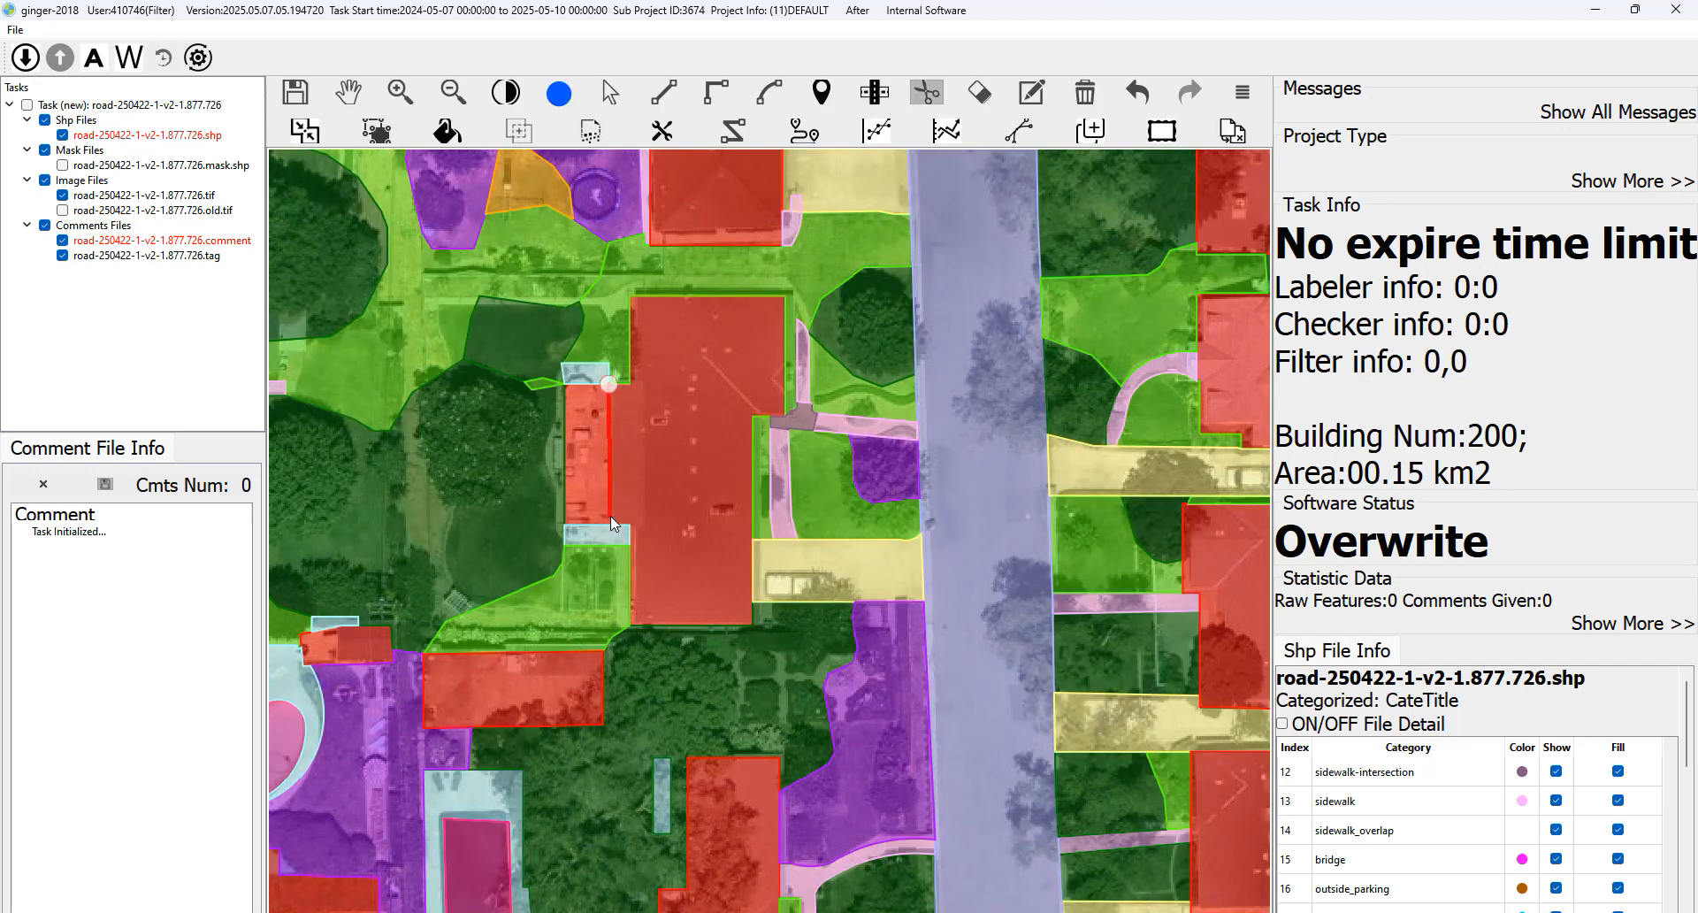
{"action": "left_click", "coordinate": [608, 525]}
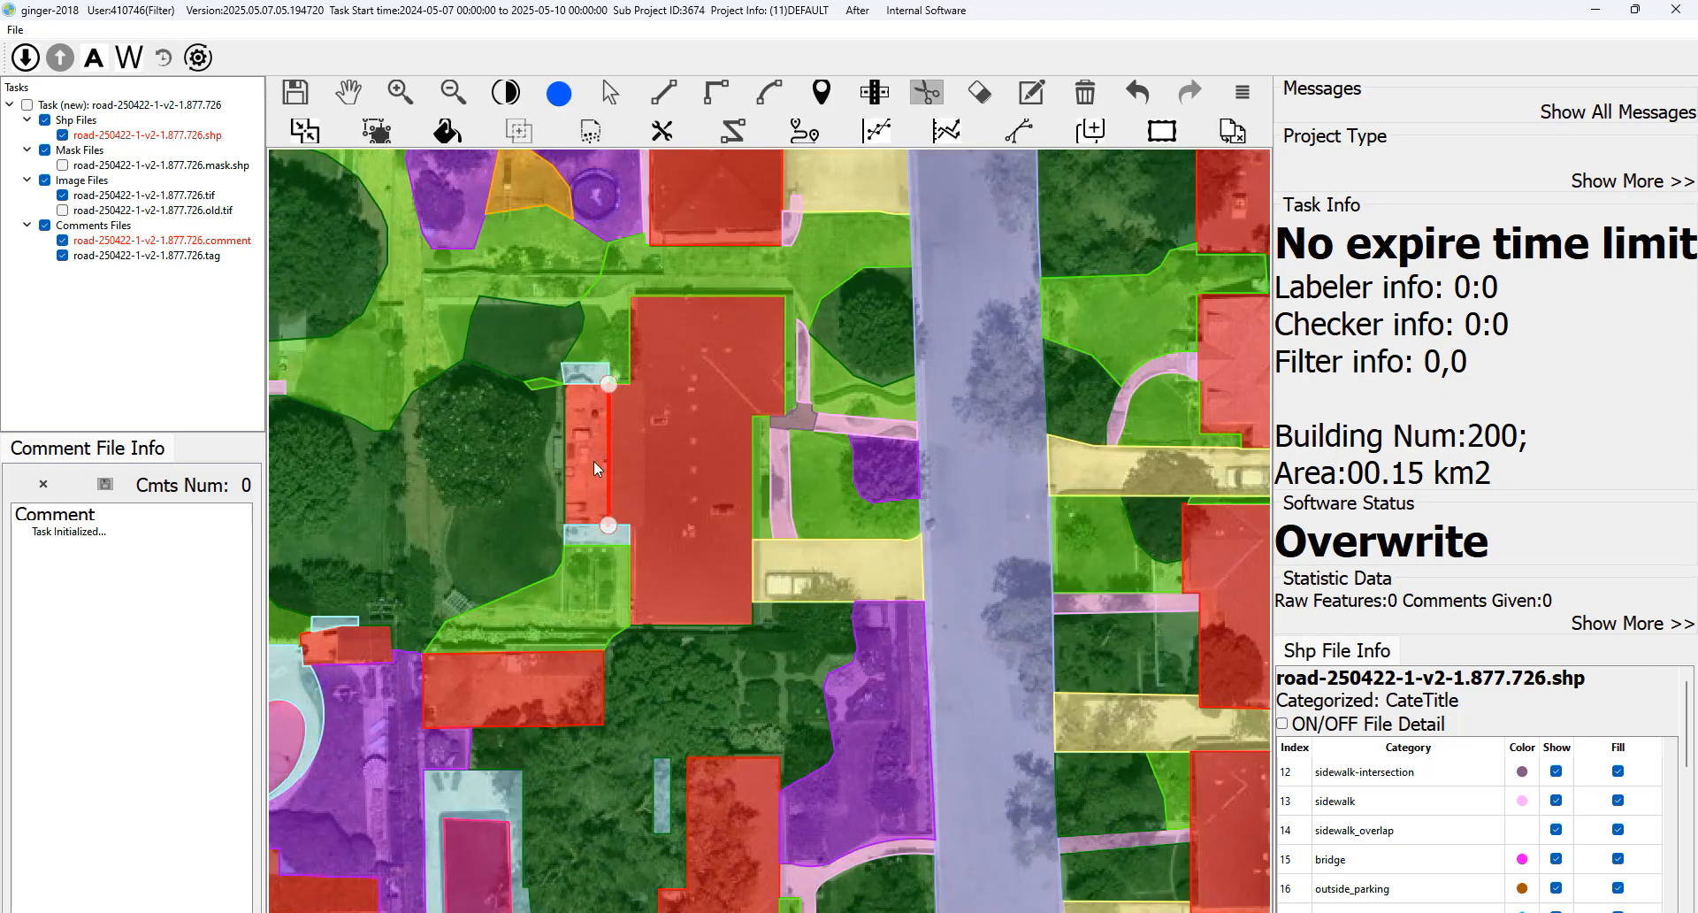
{"action": "left_click", "coordinate": [587, 414]}
Merge the separated patio strip with the small pavement polygon directly north of it.
{"action": "key", "text": "space"}
{"action": "key", "text": "space"}
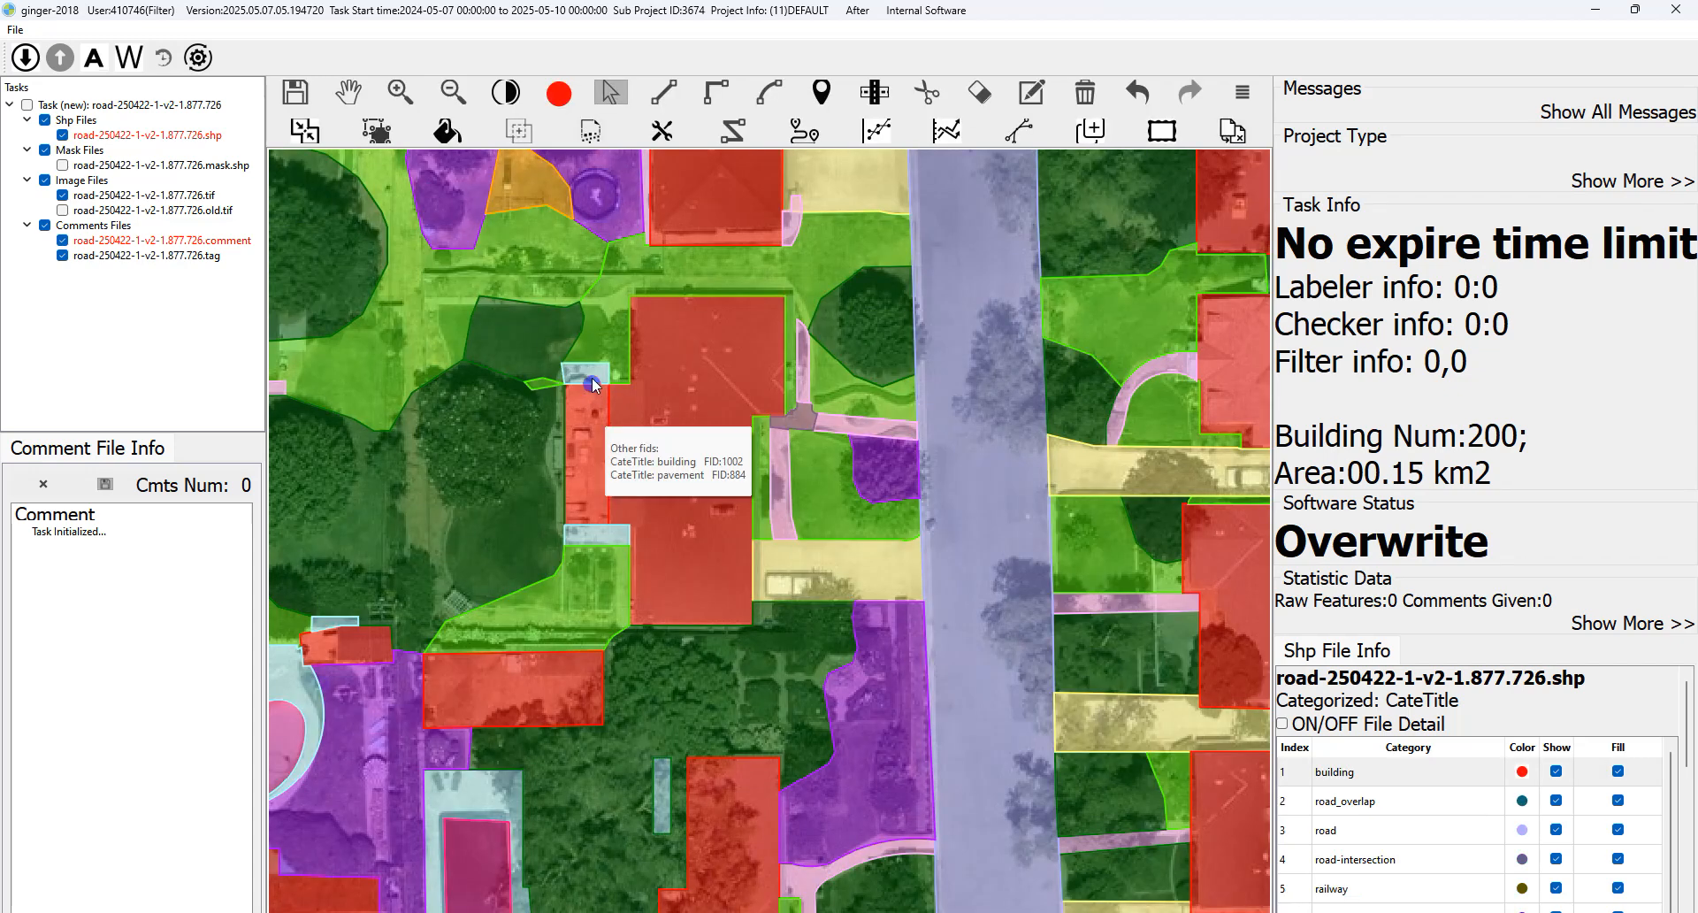
{"action": "left_click", "coordinate": [587, 375]}
{"action": "left_click", "coordinate": [588, 402]}
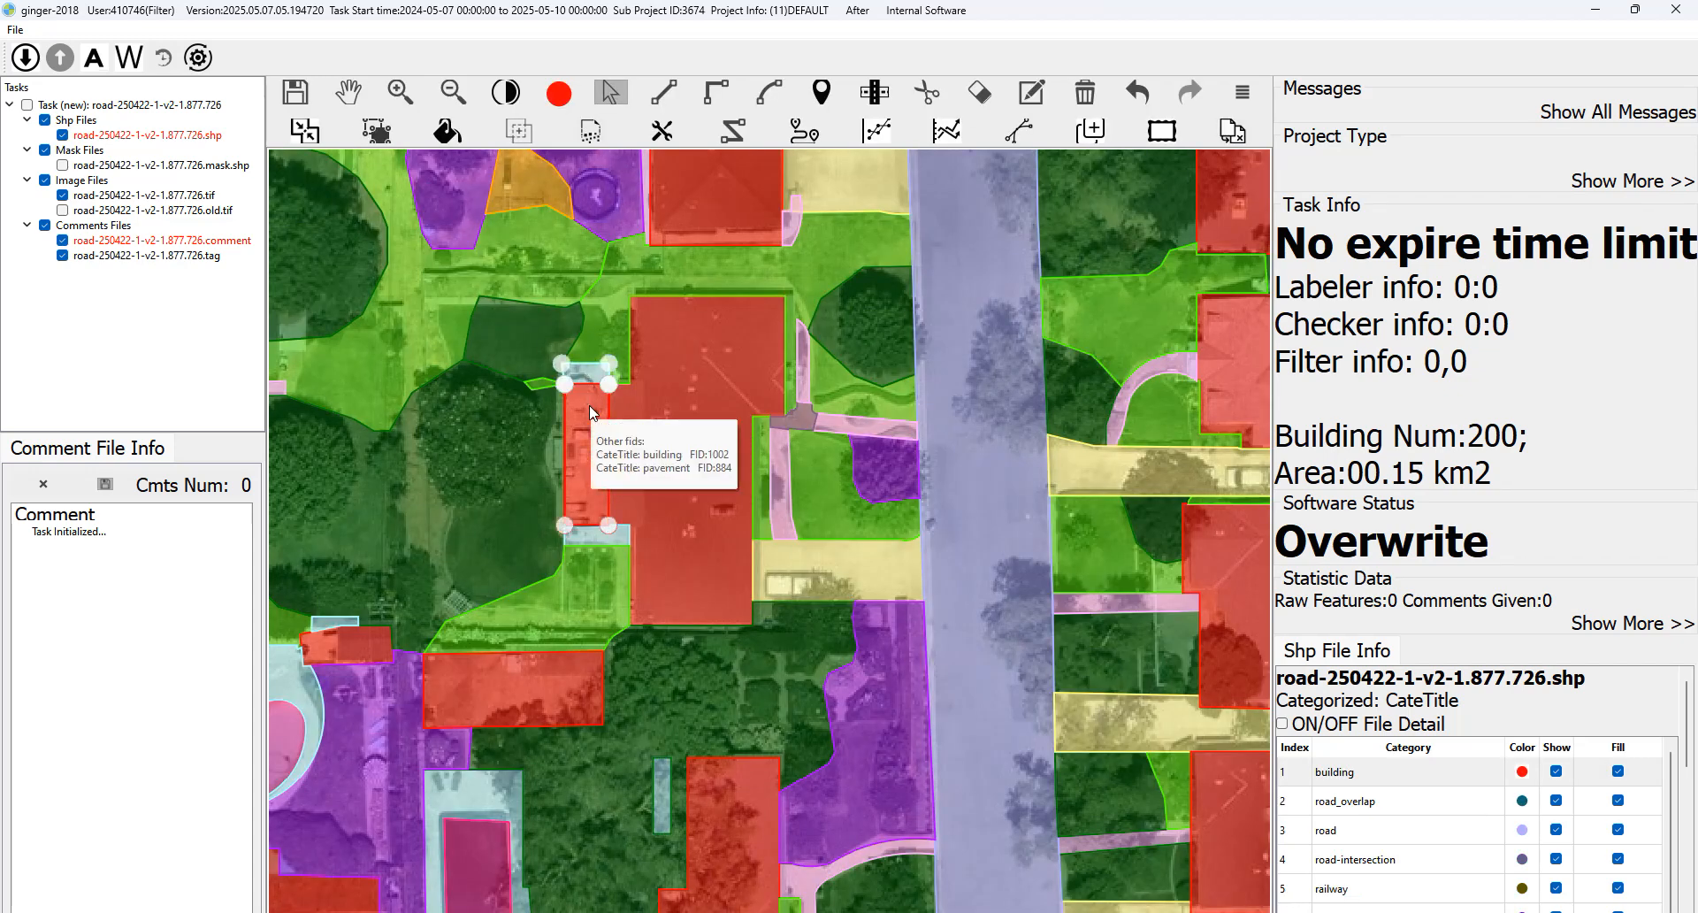
{"action": "key", "text": "m"}
Compare the long building, its patio and the houses across the street with the bare imagery.
{"action": "left_click_drag", "start_coordinate": [899, 447], "coordinate": [737, 454]}
{"action": "key", "text": "space"}
{"action": "key", "text": "space"}
{"action": "key", "text": "space"}
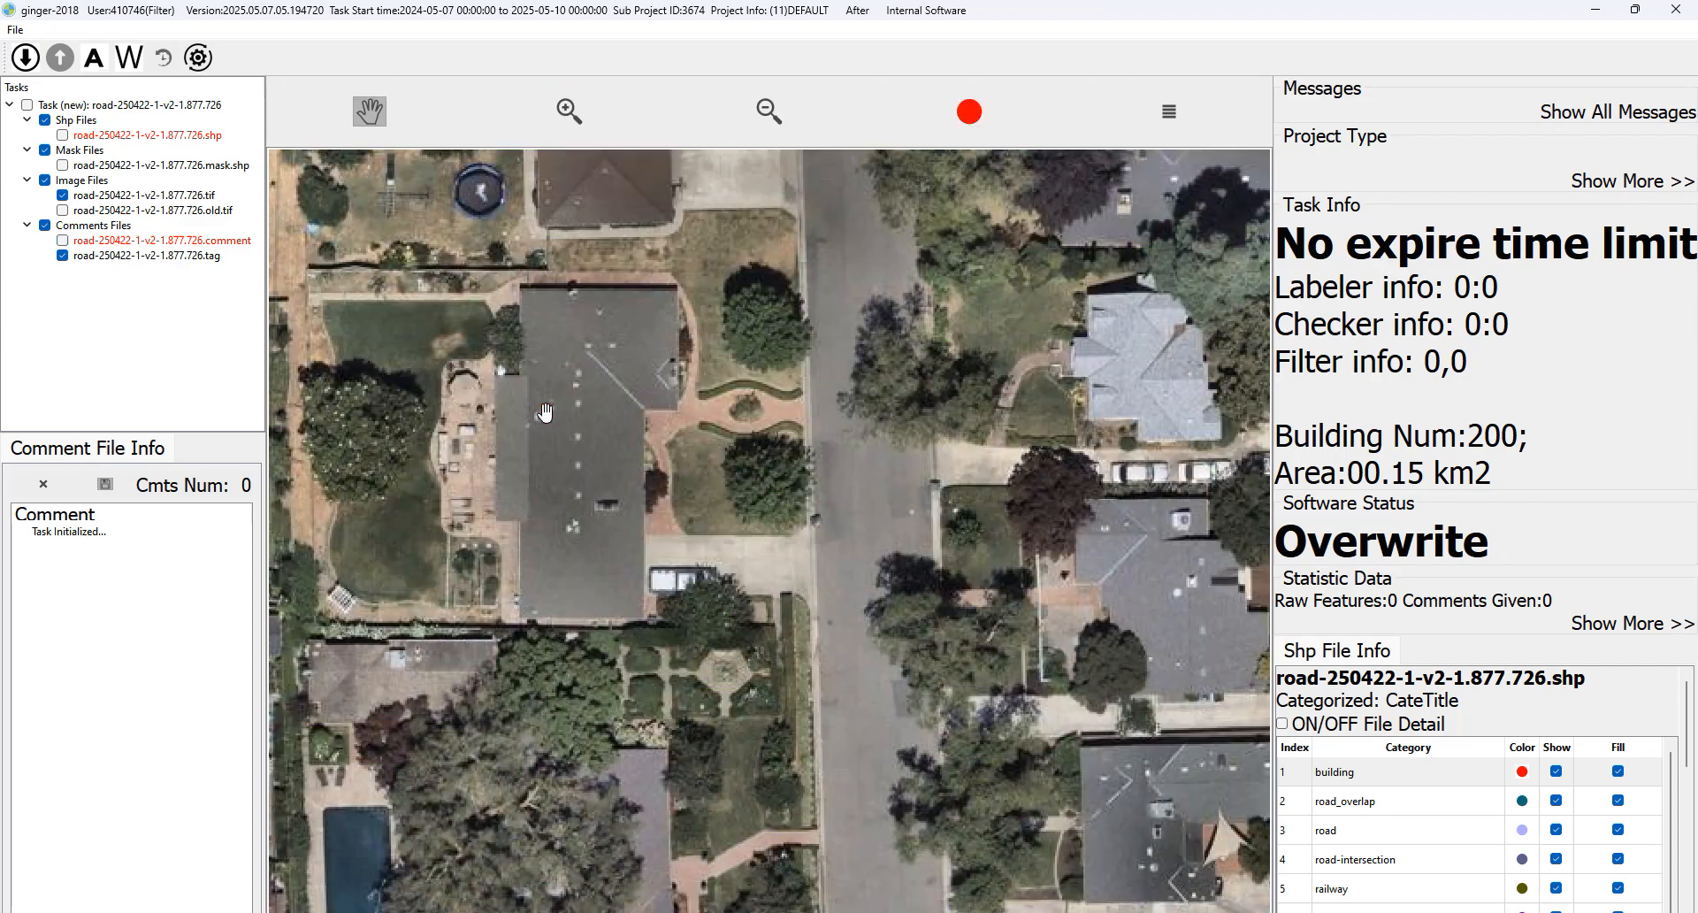
{"action": "key", "text": "space"}
{"action": "scroll", "coordinate": [828, 510], "scroll_direction": "down", "scroll_amount": 2}
{"action": "left_click_drag", "start_coordinate": [864, 522], "coordinate": [835, 551]}
{"action": "key", "text": "space"}
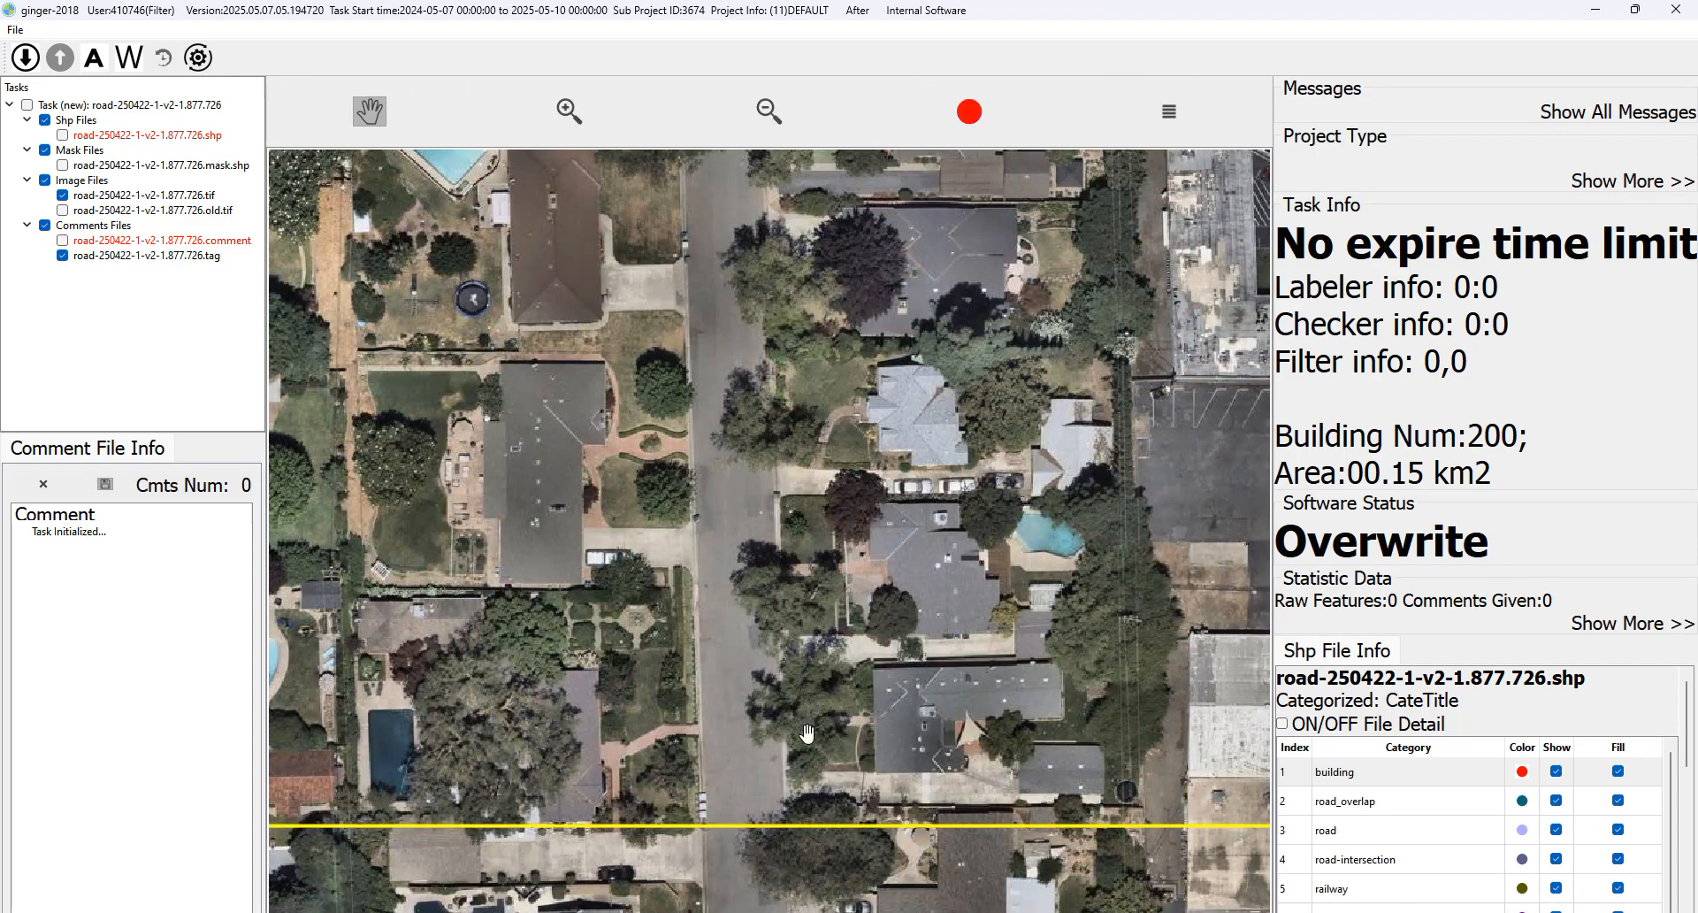
{"action": "left_click_drag", "start_coordinate": [807, 733], "coordinate": [757, 735]}
{"action": "left_click_drag", "start_coordinate": [960, 712], "coordinate": [901, 724]}
{"action": "key", "text": "space"}
{"action": "key", "text": "space"}
{"action": "key", "text": "space"}
Check the houses, trees and yards along the eastern side of the street against the bare imagery, moving north.
{"action": "mouse_move", "coordinate": [973, 402]}
{"action": "left_mouse_down"}
{"action": "mouse_move", "coordinate": [955, 485]}
{"action": "mouse_move", "coordinate": [967, 436]}
{"action": "mouse_move", "coordinate": [947, 418]}
{"action": "left_mouse_up"}
{"action": "key", "text": "space"}
{"action": "key", "text": "space"}
{"action": "left_click_drag", "start_coordinate": [859, 527], "coordinate": [839, 575]}
{"action": "key", "text": "space"}
{"action": "key", "text": "space"}
{"action": "left_click_drag", "start_coordinate": [823, 400], "coordinate": [828, 588]}
{"action": "key", "text": "space"}
{"action": "key", "text": "space"}
{"action": "left_click_drag", "start_coordinate": [566, 476], "coordinate": [609, 481]}
{"action": "key", "text": "space"}
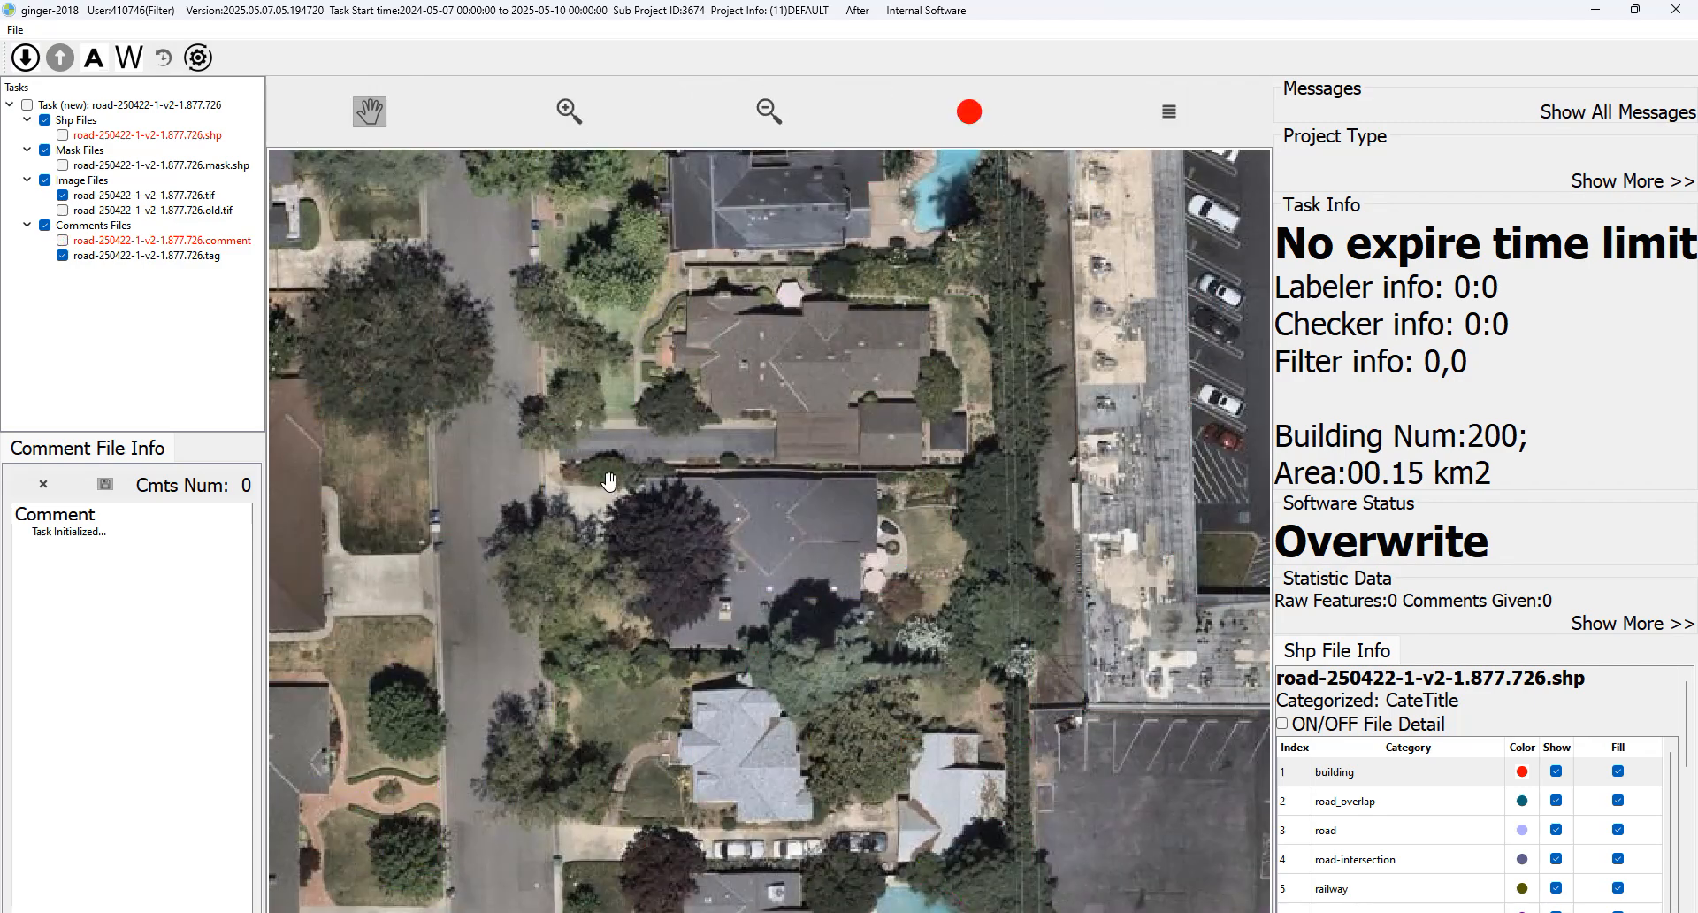
Compare the brown-roofed and dark-roofed houses, their driveways and the surrounding trees with the bare imagery.
{"action": "key", "text": "space"}
{"action": "key", "text": "space"}
{"action": "key", "text": "space"}
{"action": "key", "text": "space"}
{"action": "key", "text": "space"}
{"action": "scroll", "coordinate": [595, 467], "scroll_direction": "down", "scroll_amount": 2}
{"action": "left_click_drag", "start_coordinate": [597, 447], "coordinate": [605, 464]}
{"action": "key", "text": "space"}
{"action": "key", "text": "space"}
{"action": "key", "text": "space"}
{"action": "key", "text": "space"}
{"action": "scroll", "coordinate": [659, 389], "scroll_direction": "up", "scroll_amount": 3}
{"action": "key", "text": "space"}
{"action": "key", "text": "space"}
{"action": "key", "text": "space"}
{"action": "scroll", "coordinate": [851, 353], "scroll_direction": "down", "scroll_amount": 2}
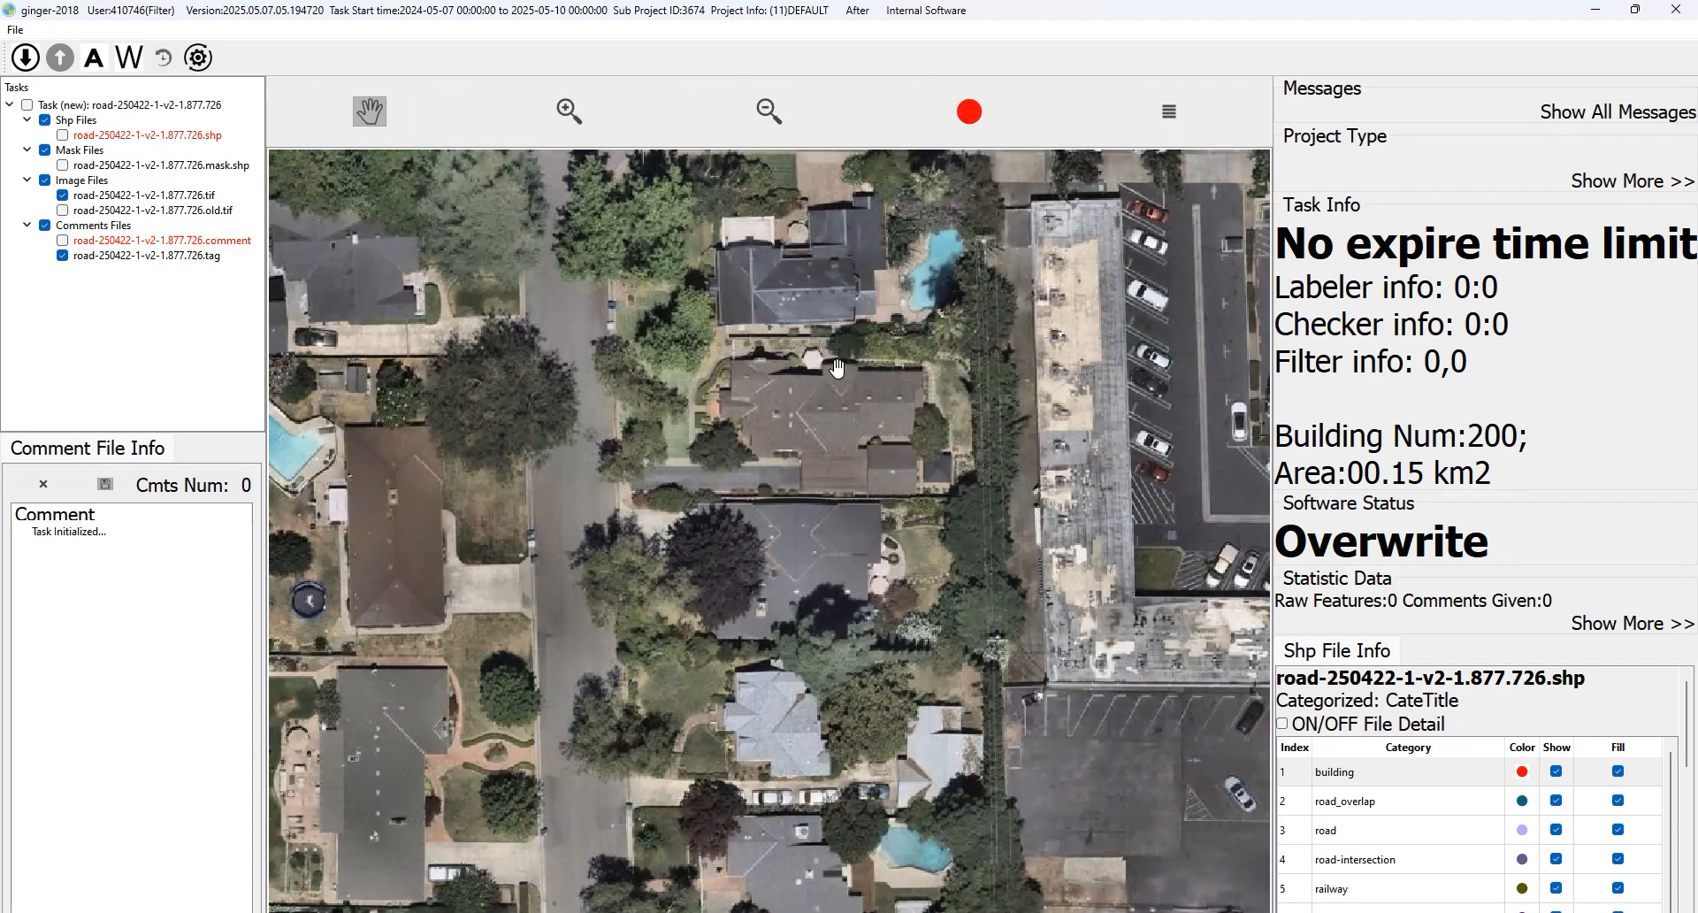
Check the corner house with the pool and the brown-roofed house's backyard against the bare imagery.
{"action": "key", "text": "space"}
{"action": "key", "text": "space"}
{"action": "key", "text": "space"}
{"action": "key", "text": "space"}
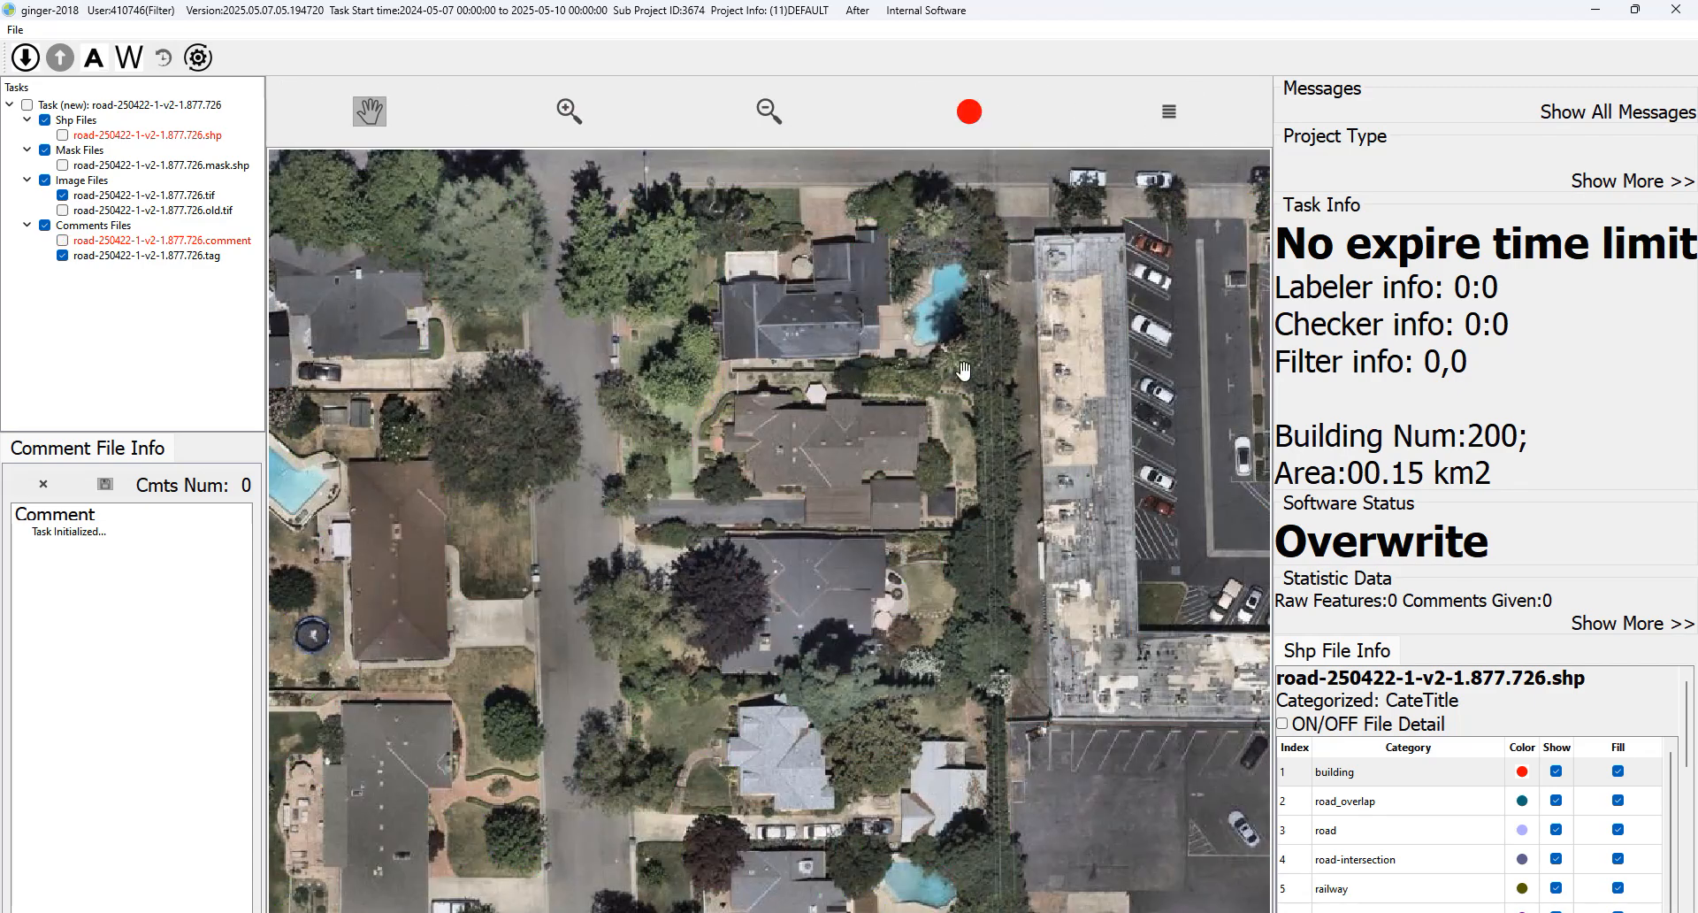
{"action": "key", "text": "space"}
{"action": "key", "text": "space"}
{"action": "key", "text": "space"}
{"action": "key", "text": "space"}
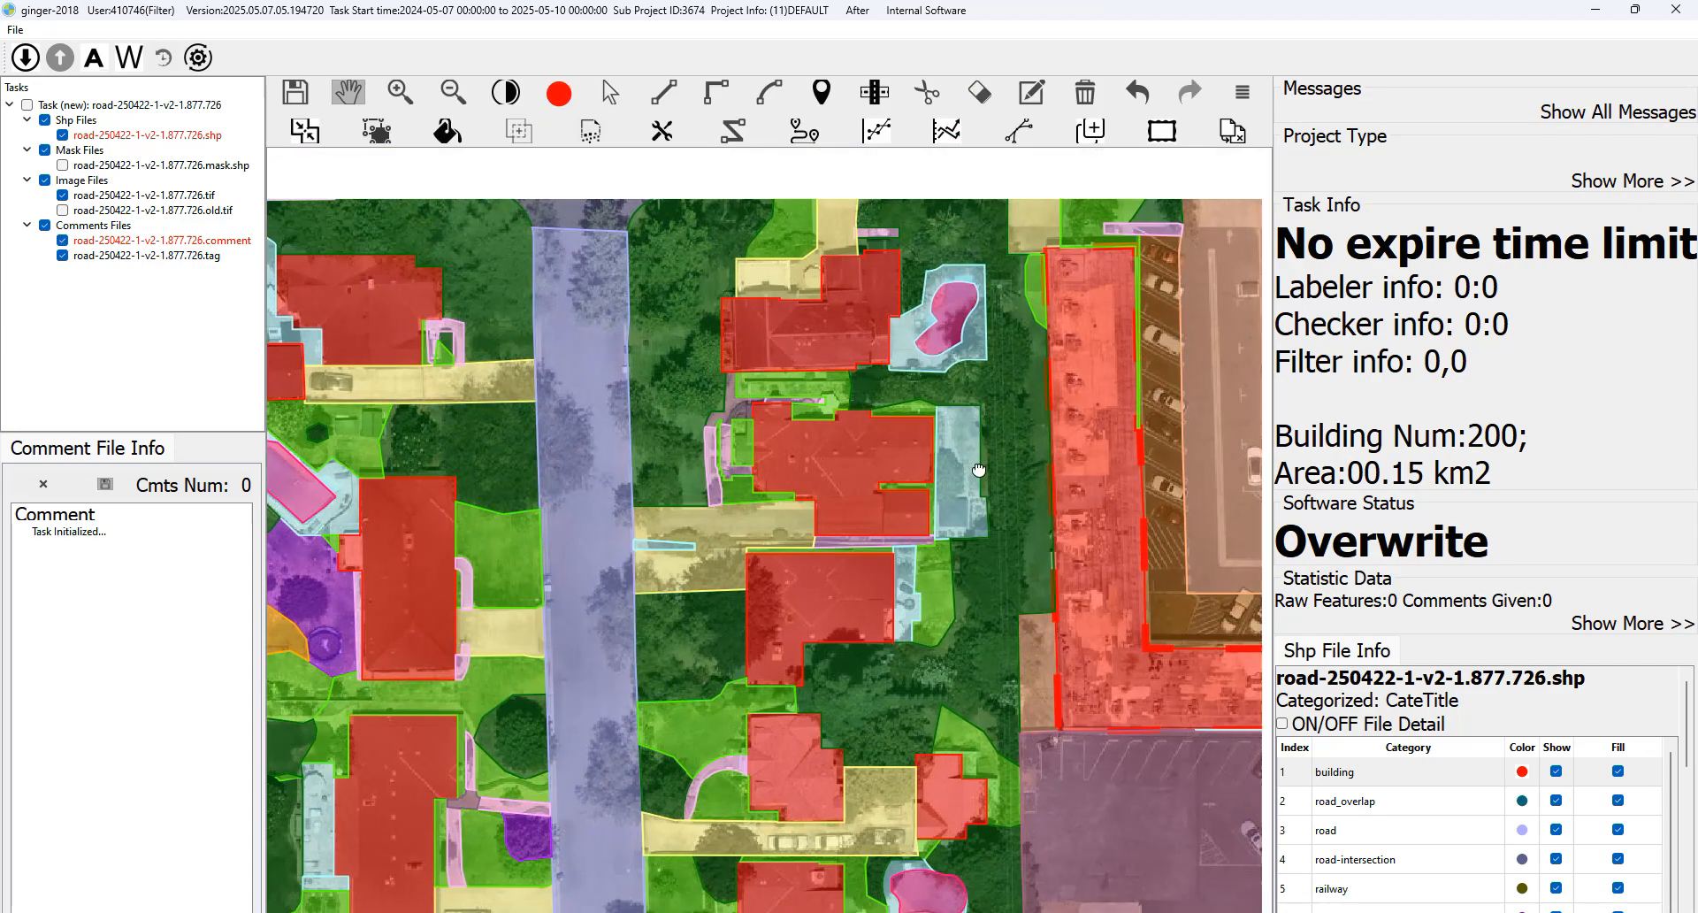
Split the pavement polygon behind the brown-roofed house with a horizontal cut just north of the small dark shed.
{"action": "scroll", "coordinate": [963, 518], "scroll_direction": "up", "scroll_amount": 2}
{"action": "key", "text": "space"}
{"action": "key", "text": "space"}
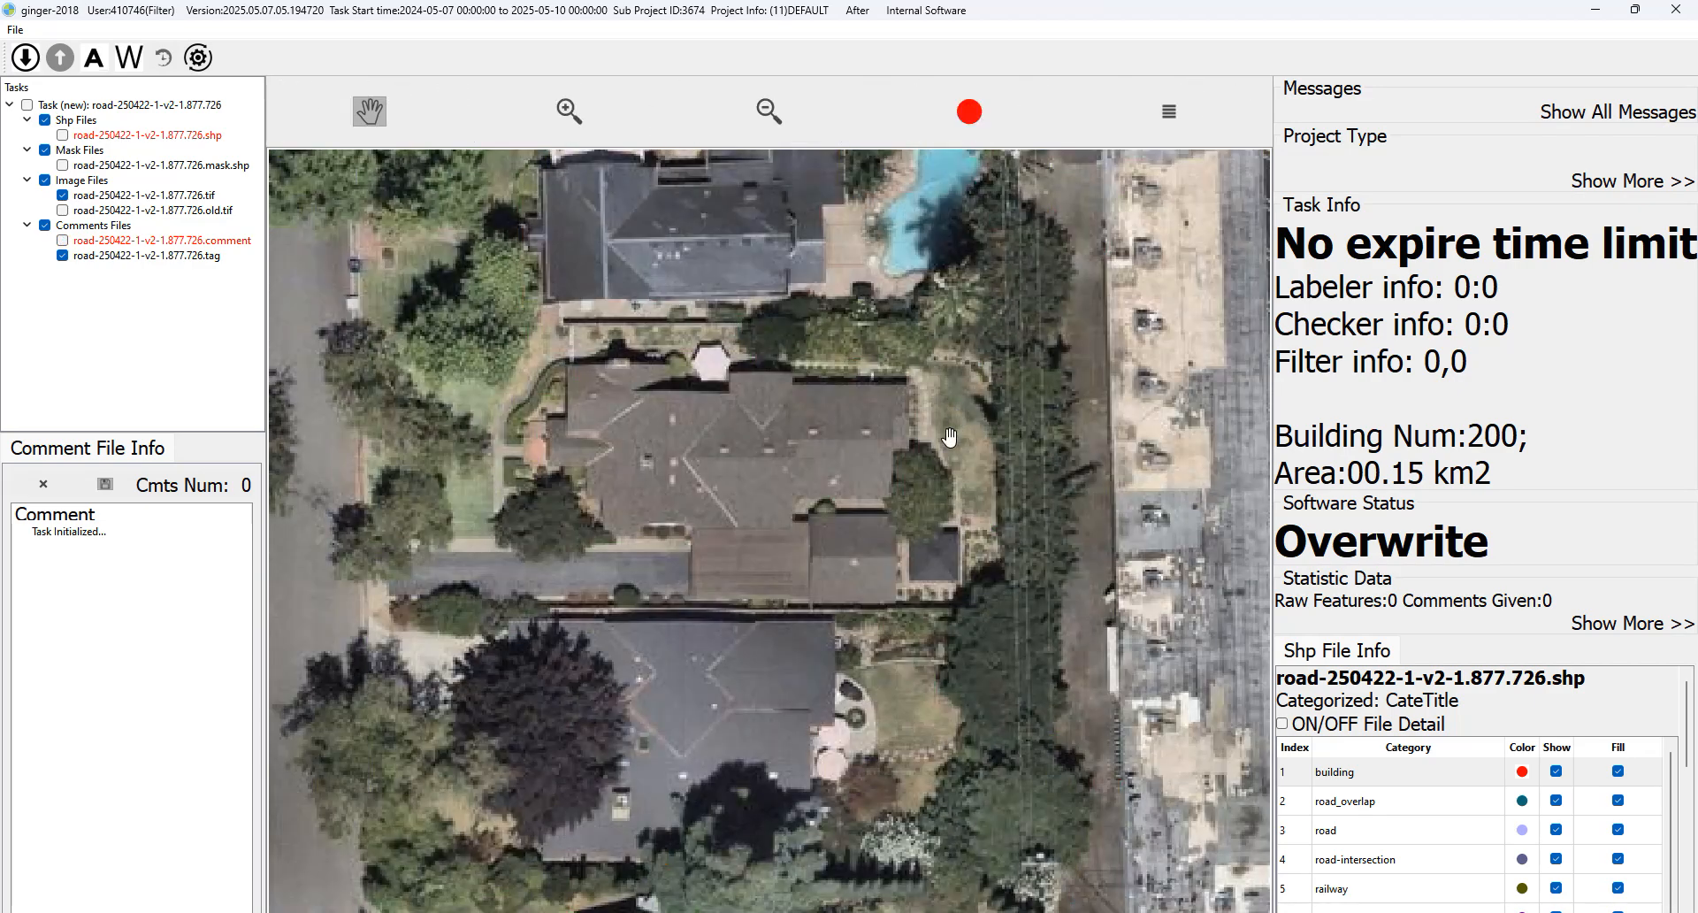
{"action": "key", "text": "space"}
{"action": "key", "text": "Escape"}
{"action": "key", "text": "c"}
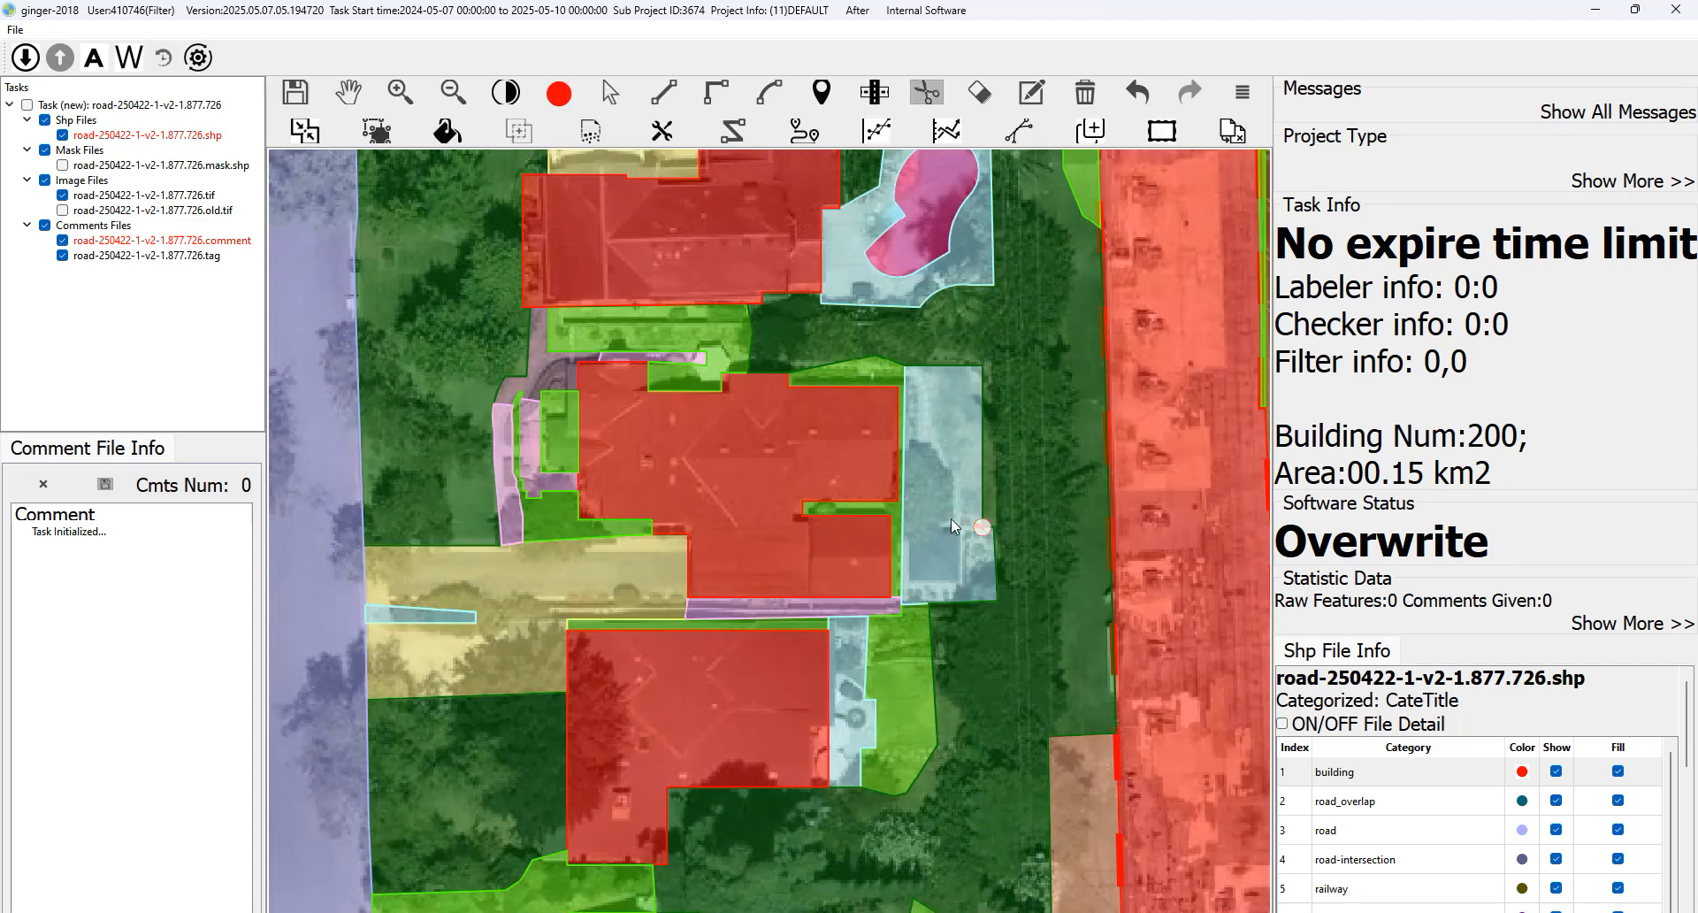
{"action": "left_click", "coordinate": [995, 528]}
{"action": "key", "text": "space"}
{"action": "key", "text": "space"}
Merge the northern part of the split backyard pavement into the adjoining grass polygon.
{"action": "key", "text": "Escape"}
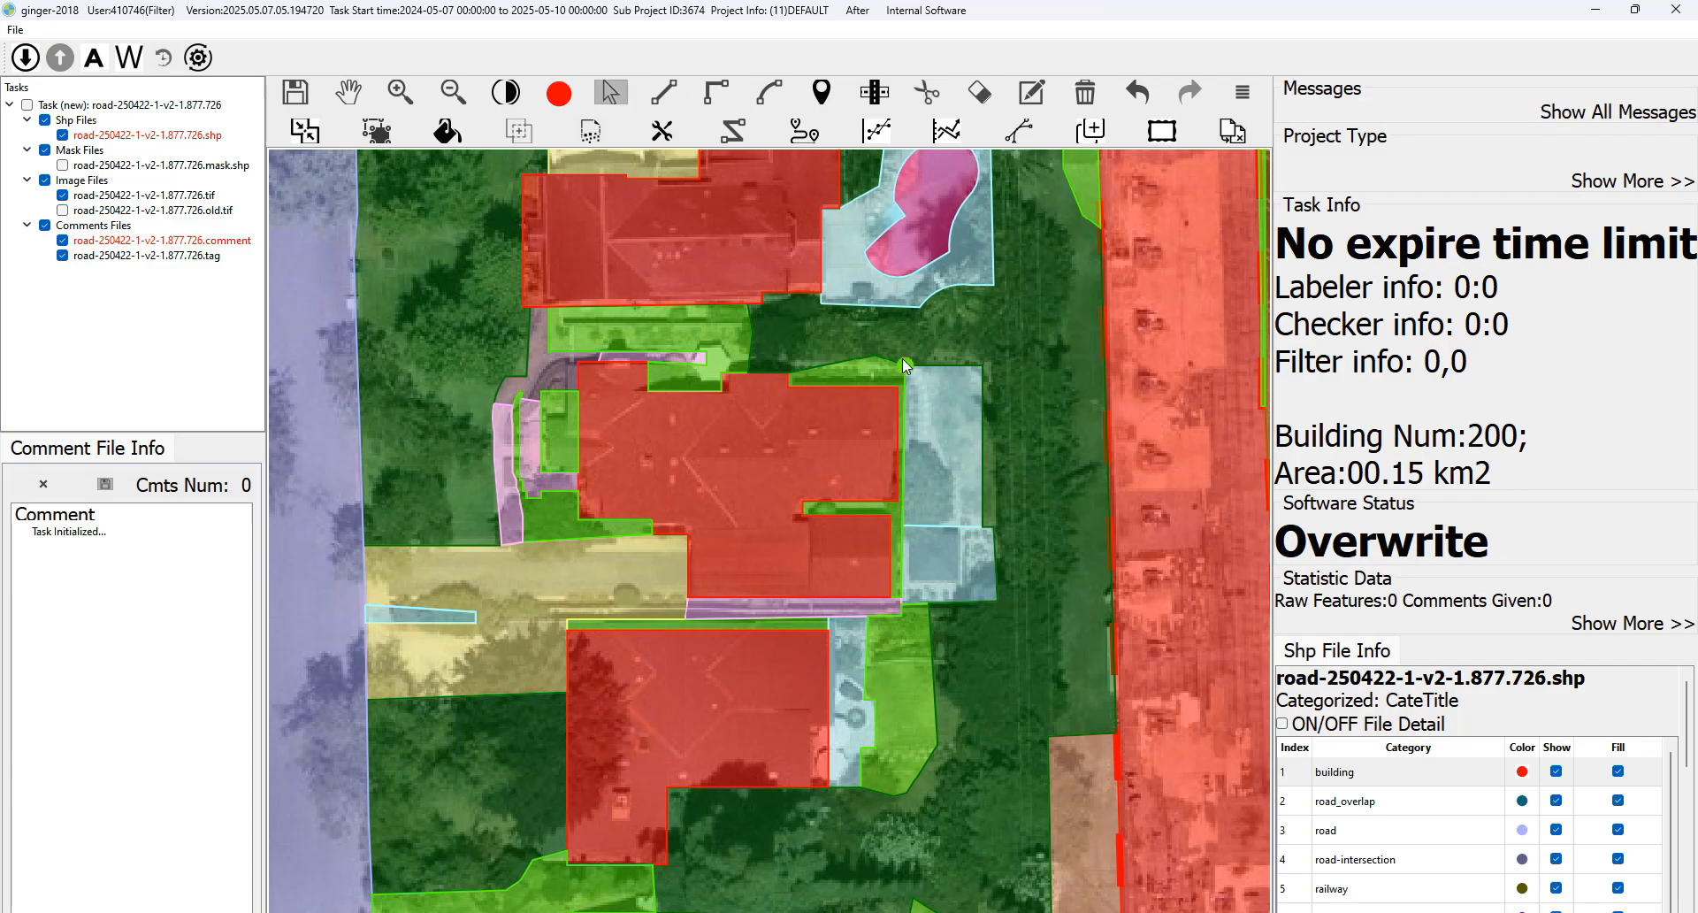
{"action": "scroll", "coordinate": [889, 368], "scroll_direction": "up", "scroll_amount": 2}
{"action": "left_click_drag", "start_coordinate": [889, 368], "coordinate": [945, 400]}
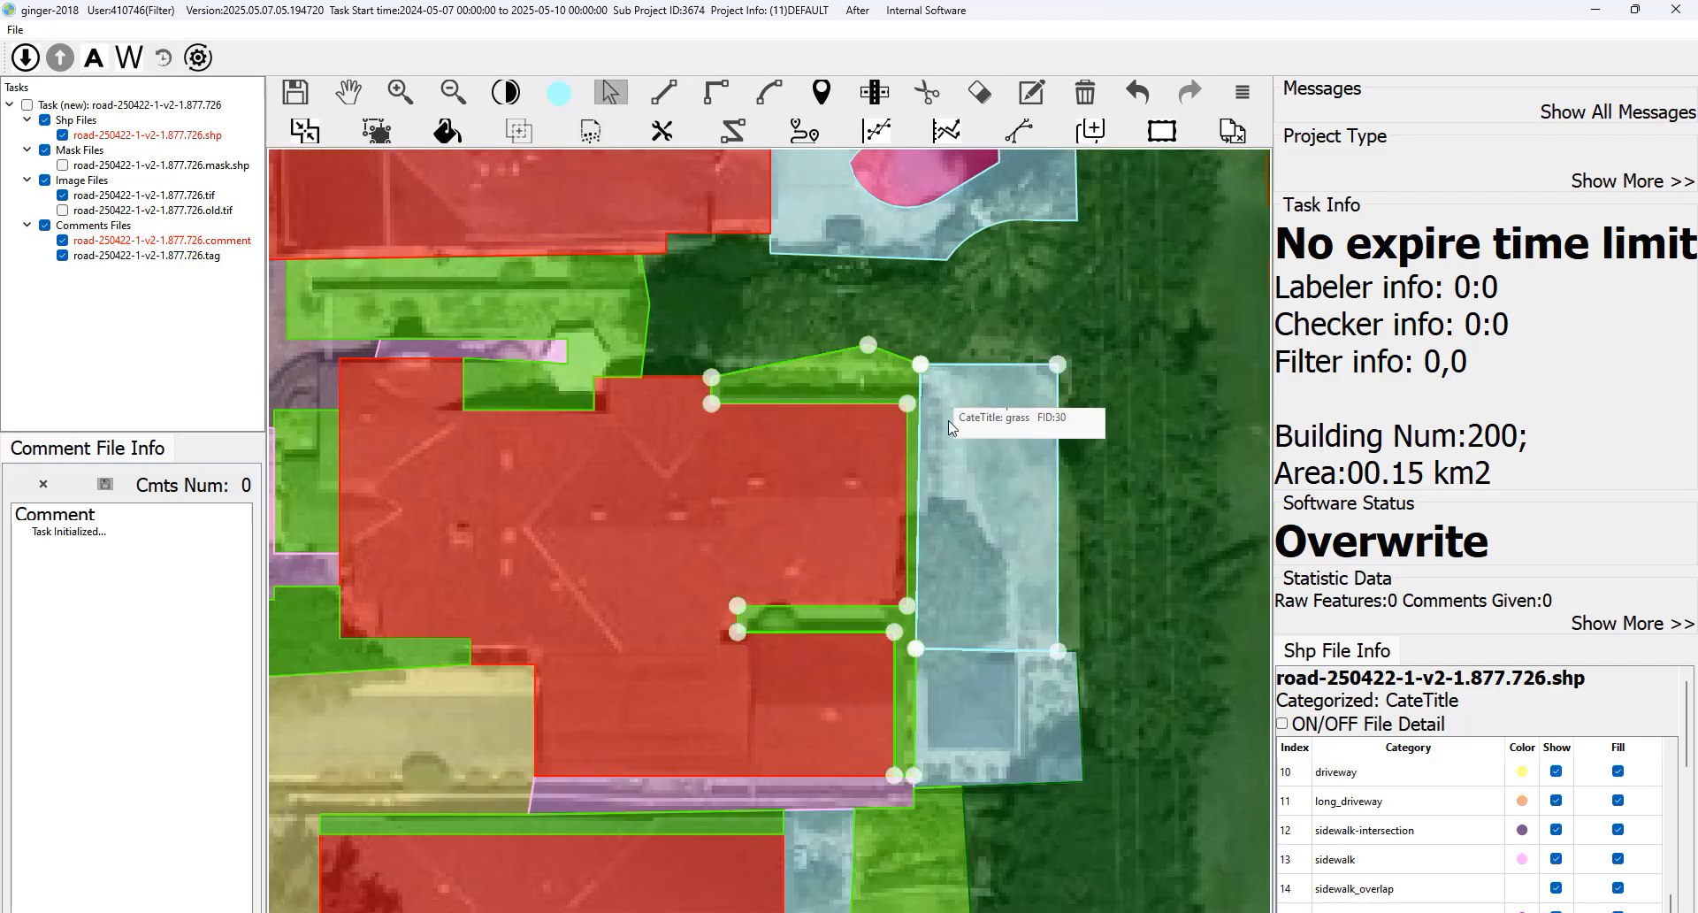
{"action": "key", "text": "m"}
{"action": "scroll", "coordinate": [936, 458], "scroll_direction": "down", "scroll_amount": 1}
{"action": "key", "text": "Escape"}
Compare the corrected backyard, the corner house's pool area and the cross street with the bare imagery.
{"action": "scroll", "coordinate": [971, 511], "scroll_direction": "down", "scroll_amount": 2}
{"action": "left_click_drag", "start_coordinate": [971, 511], "coordinate": [979, 557]}
{"action": "scroll", "coordinate": [981, 416], "scroll_direction": "up", "scroll_amount": 2}
{"action": "key", "text": "space"}
{"action": "key", "text": "space"}
{"action": "key", "text": "space"}
{"action": "scroll", "coordinate": [940, 390], "scroll_direction": "down", "scroll_amount": 1}
{"action": "key", "text": "space"}
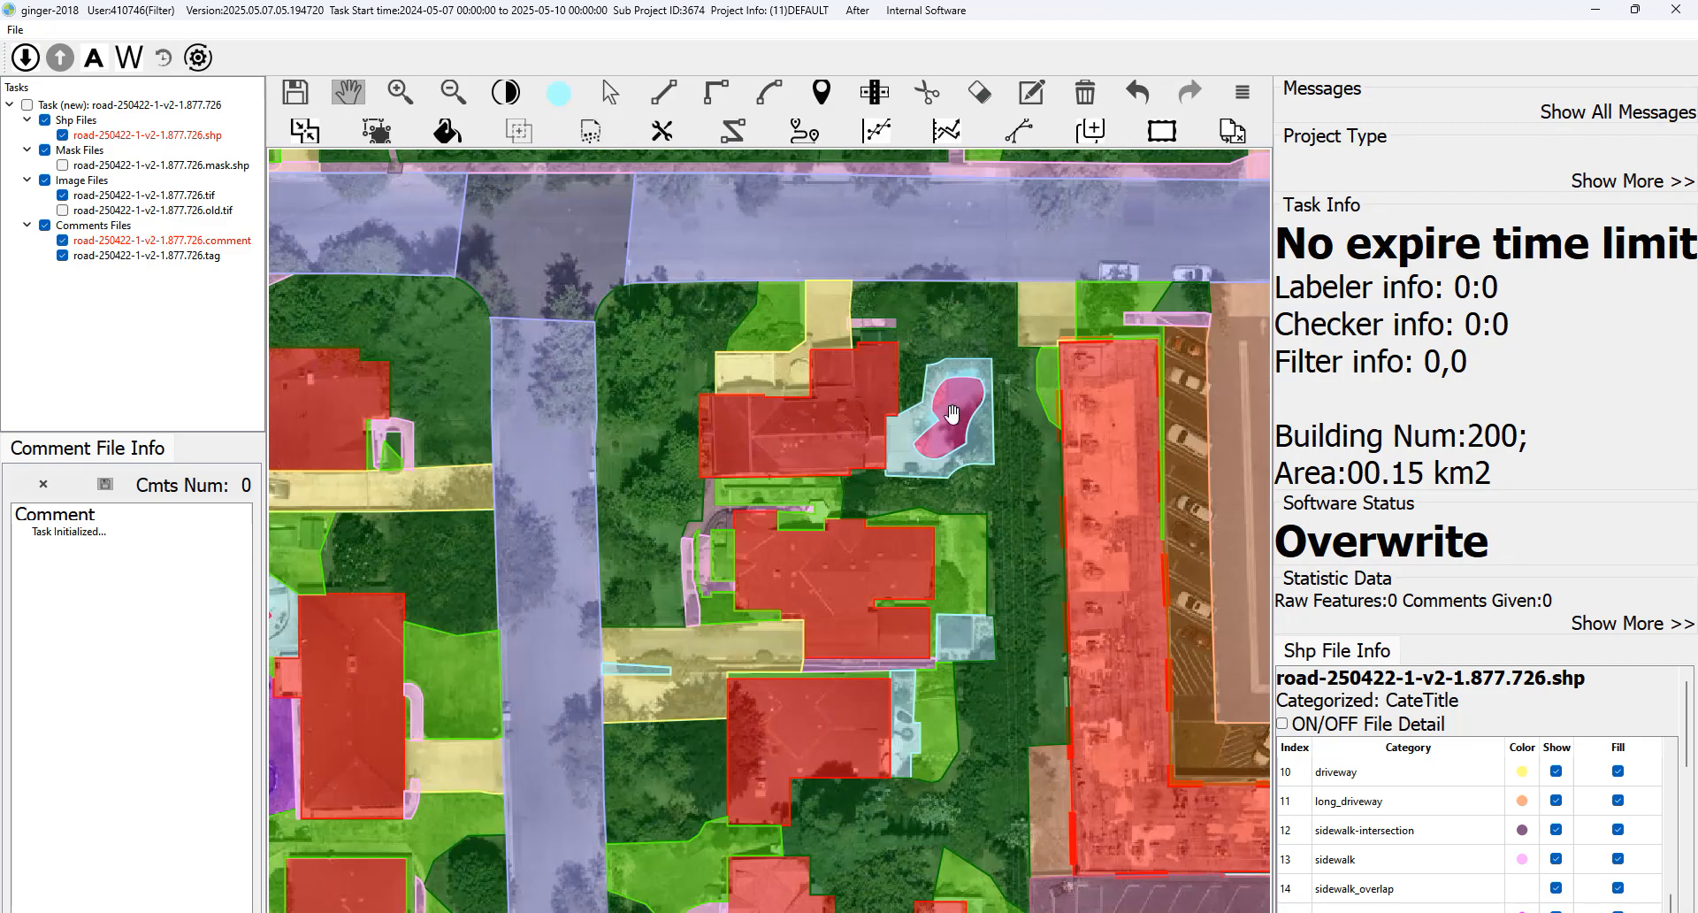
{"action": "left_click_drag", "start_coordinate": [943, 379], "coordinate": [915, 520]}
{"action": "key", "text": "space"}
{"action": "key", "text": "space"}
{"action": "scroll", "coordinate": [916, 520], "scroll_direction": "down", "scroll_amount": 1}
{"action": "left_click_drag", "start_coordinate": [1092, 487], "coordinate": [1041, 491]}
{"action": "key", "text": "space"}
{"action": "key", "text": "space"}
Check the parking lot, its tree islands and the long building north of the cross street against the bare imagery.
{"action": "left_click_drag", "start_coordinate": [958, 230], "coordinate": [966, 504]}
{"action": "key", "text": "space"}
{"action": "key", "text": "space"}
{"action": "key", "text": "space"}
{"action": "left_click_drag", "start_coordinate": [960, 378], "coordinate": [932, 375]}
{"action": "key", "text": "space"}
{"action": "key", "text": "space"}
{"action": "key", "text": "space"}
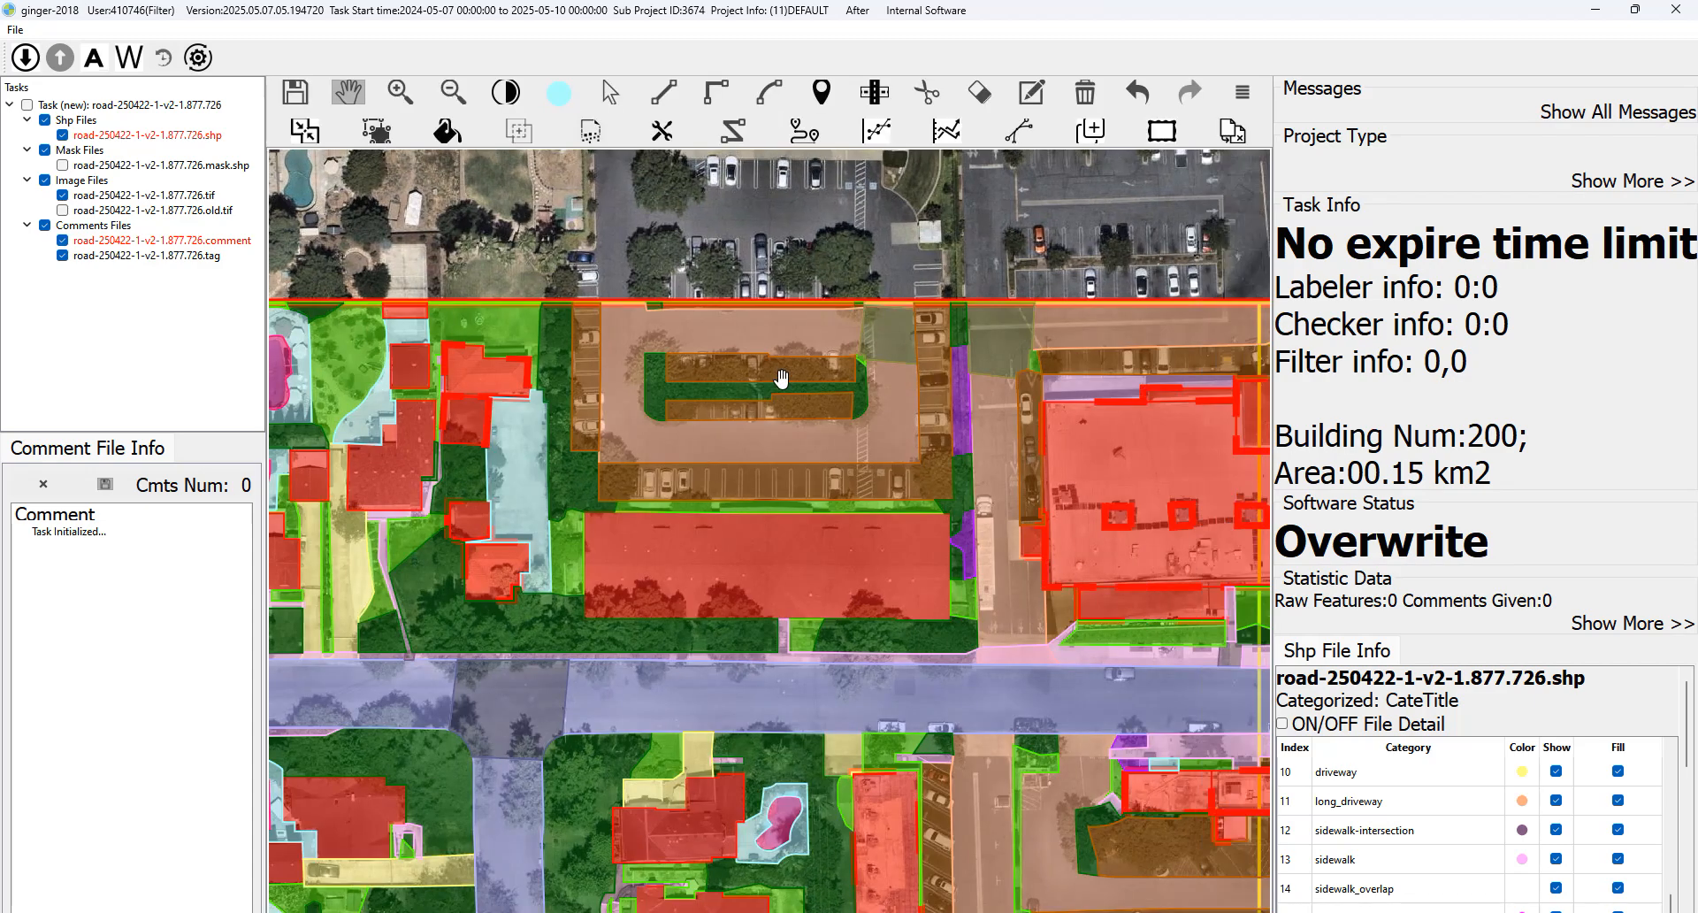
{"action": "key", "text": "space"}
{"action": "key", "text": "space"}
{"action": "key", "text": "space"}
{"action": "key", "text": "space"}
{"action": "key", "text": "space"}
{"action": "key", "text": "space"}
{"action": "key", "text": "space"}
{"action": "key", "text": "space"}
{"action": "key", "text": "space"}
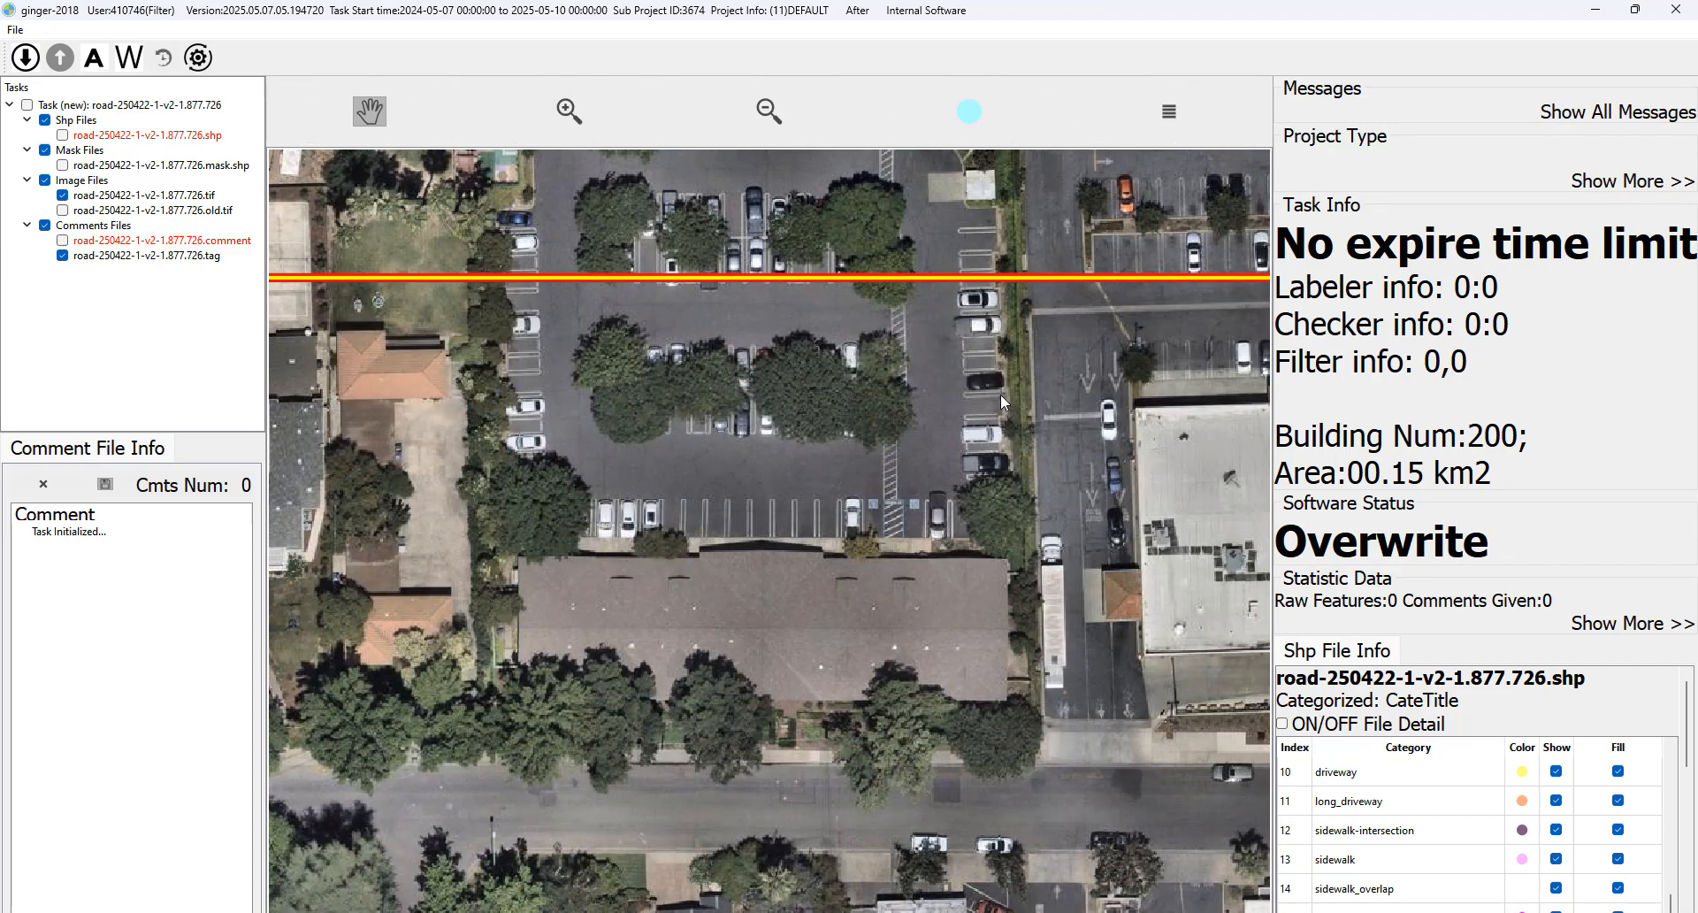
Compare the planted strip and purple polygons between the two northern parking lots with the bare imagery.
{"action": "left_click_drag", "start_coordinate": [799, 325], "coordinate": [708, 307]}
{"action": "key", "text": "space"}
{"action": "key", "text": "space"}
{"action": "left_click_drag", "start_coordinate": [936, 376], "coordinate": [896, 343]}
{"action": "key", "text": "space"}
{"action": "key", "text": "space"}
{"action": "key", "text": "space"}
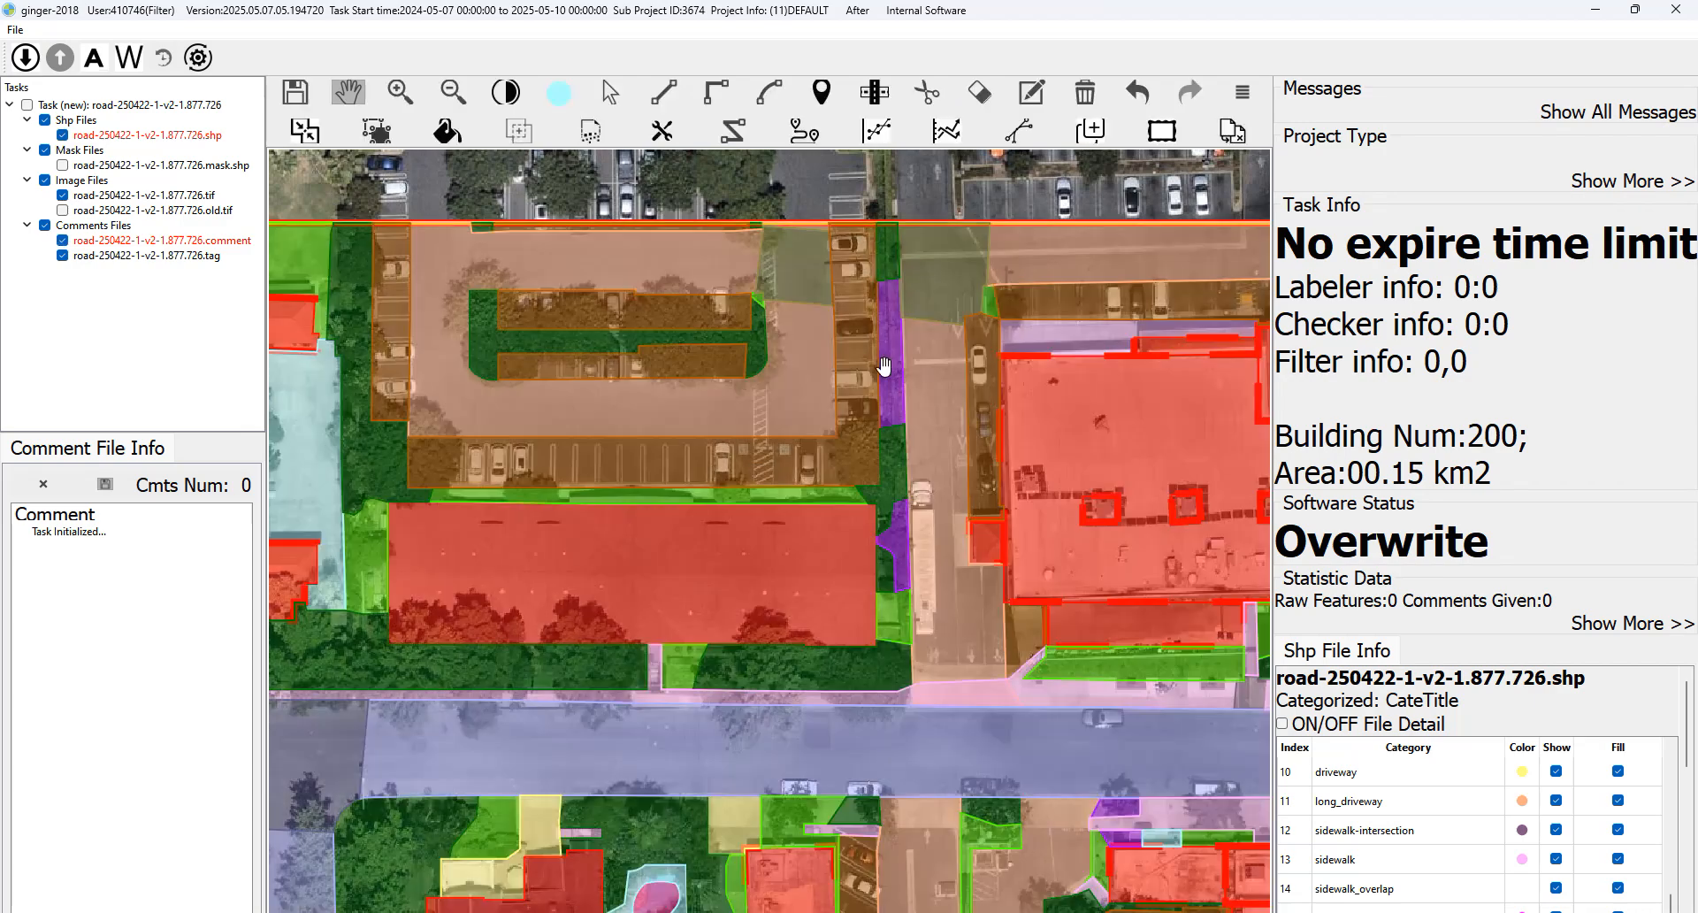
{"action": "left_click_drag", "start_coordinate": [991, 431], "coordinate": [971, 343]}
{"action": "key", "text": "space"}
{"action": "key", "text": "space"}
{"action": "key", "text": "space"}
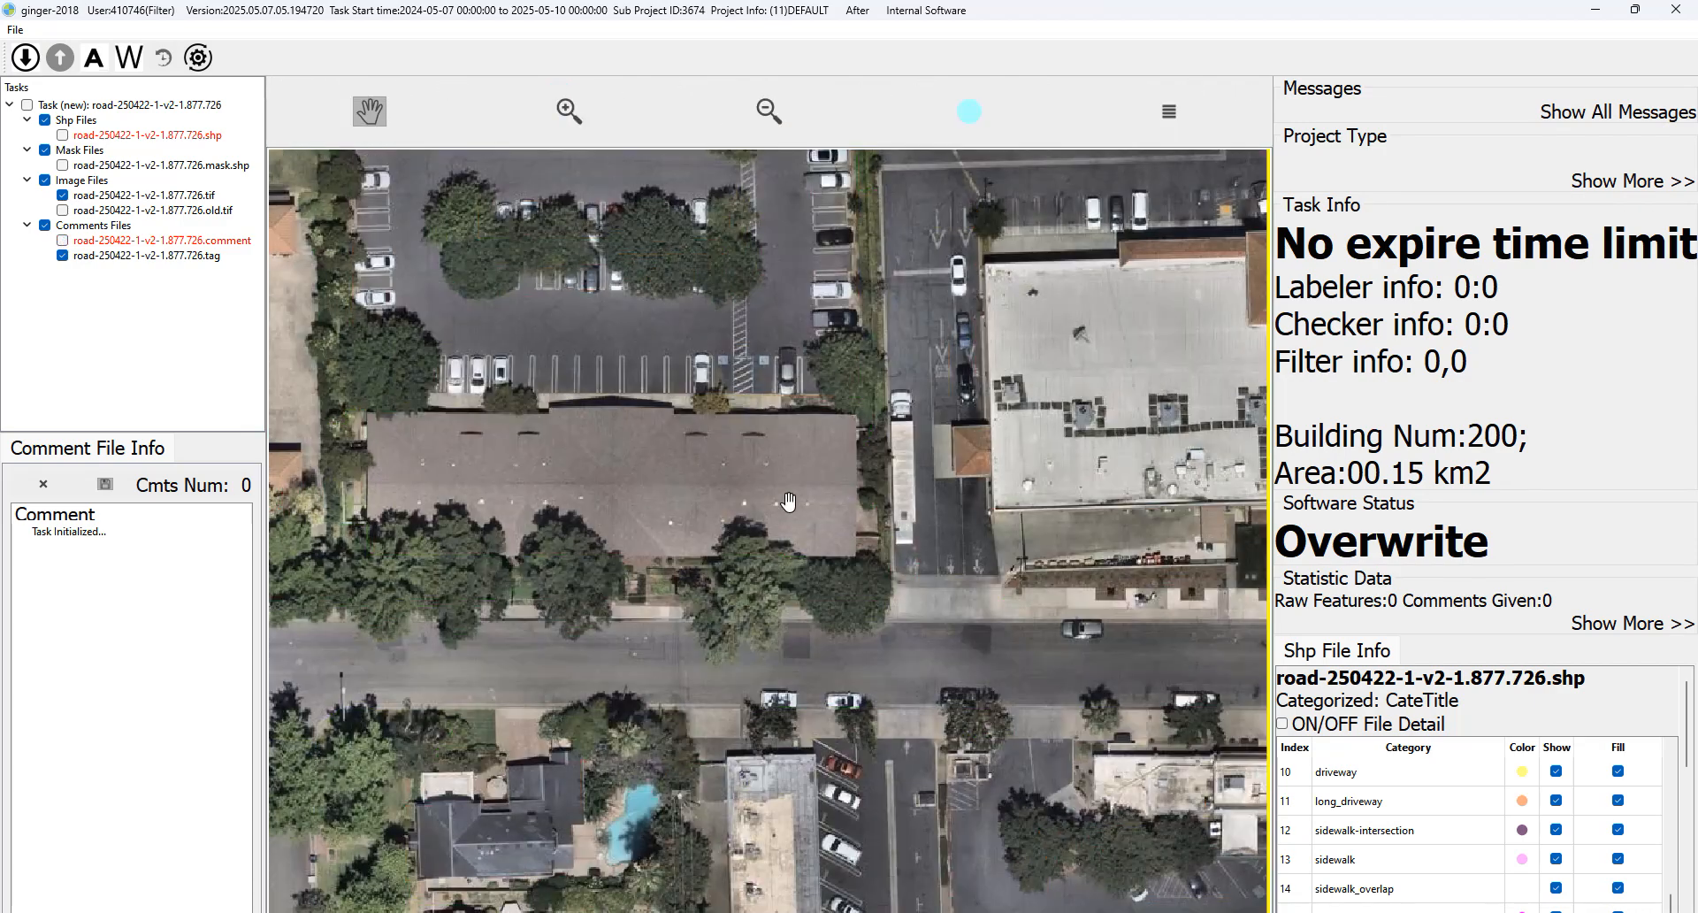
Check the large white-roofed commercial building and the access lane beside it against the bare imagery.
{"action": "key", "text": "space"}
{"action": "left_click_drag", "start_coordinate": [790, 503], "coordinate": [799, 337]}
{"action": "key", "text": "space"}
{"action": "scroll", "coordinate": [794, 356], "scroll_direction": "down", "scroll_amount": 1}
{"action": "left_click_drag", "start_coordinate": [977, 414], "coordinate": [918, 442]}
{"action": "key", "text": "space"}
{"action": "key", "text": "space"}
{"action": "key", "text": "space"}
{"action": "scroll", "coordinate": [759, 243], "scroll_direction": "up", "scroll_amount": 1}
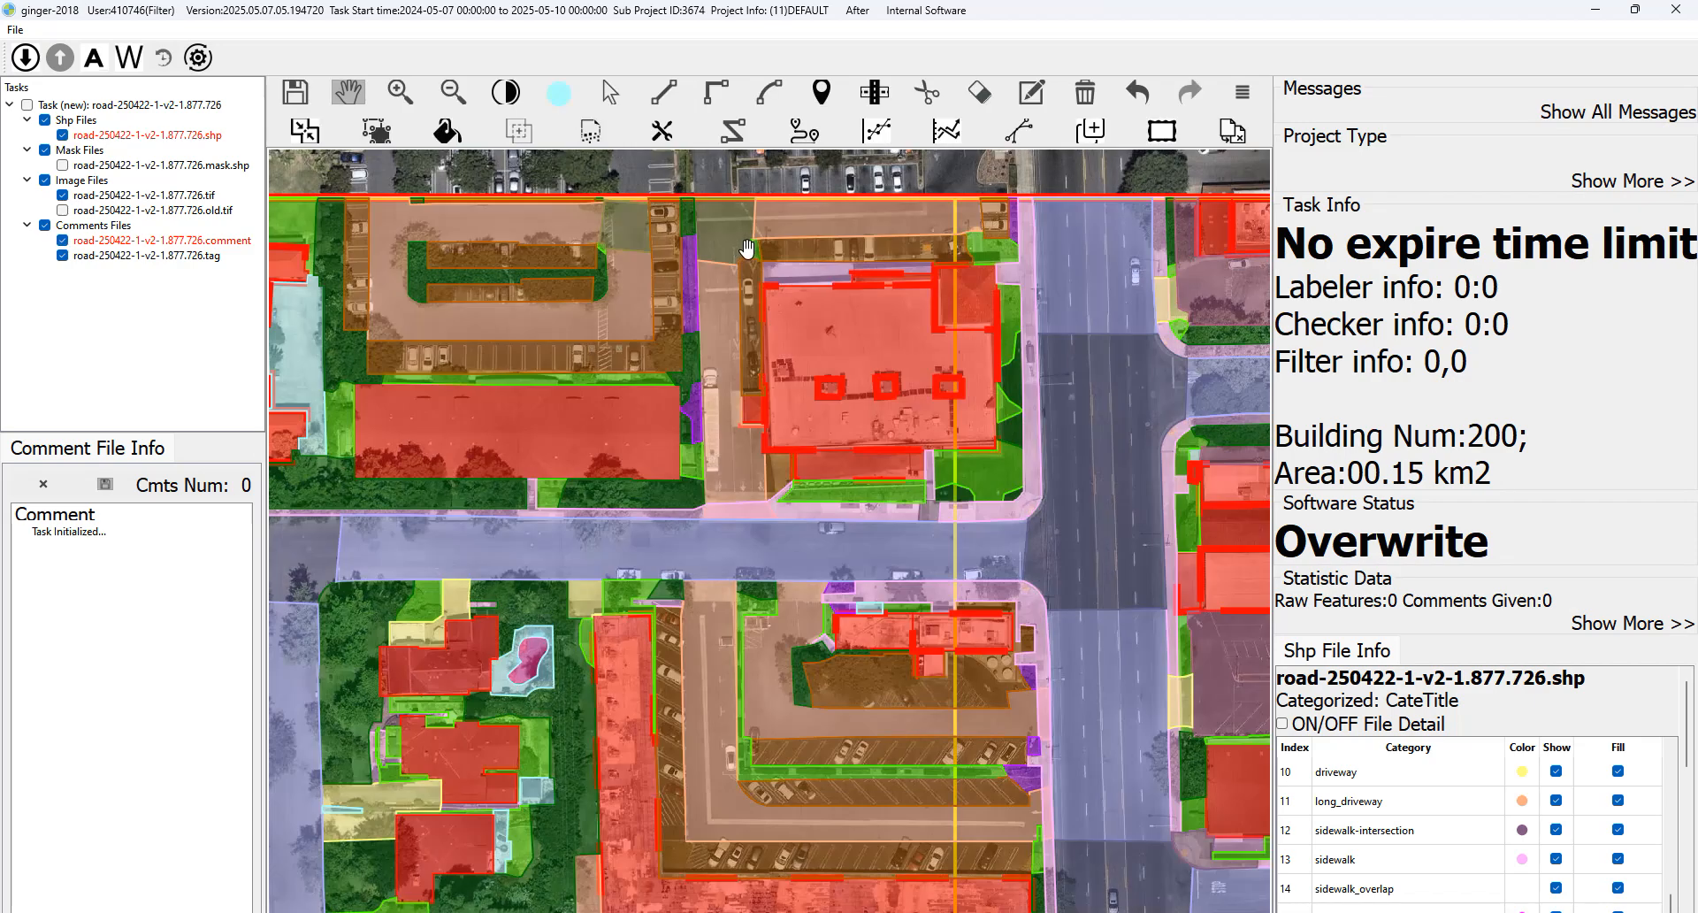
Compare the northern commercial block, its parking areas and the main road's sidewalks with the bare imagery.
{"action": "key", "text": "space"}
{"action": "key", "text": "space"}
{"action": "key", "text": "space"}
{"action": "key", "text": "space"}
{"action": "key", "text": "space"}
{"action": "key", "text": "space"}
{"action": "key", "text": "space"}
{"action": "key", "text": "space"}
{"action": "key", "text": "space"}
{"action": "key", "text": "space"}
{"action": "key", "text": "space"}
{"action": "key", "text": "space"}
{"action": "left_click_drag", "start_coordinate": [1108, 442], "coordinate": [1050, 305]}
{"action": "scroll", "coordinate": [1066, 409], "scroll_direction": "down", "scroll_amount": 1}
{"action": "left_click_drag", "start_coordinate": [1066, 409], "coordinate": [1030, 265]}
{"action": "key", "text": "space"}
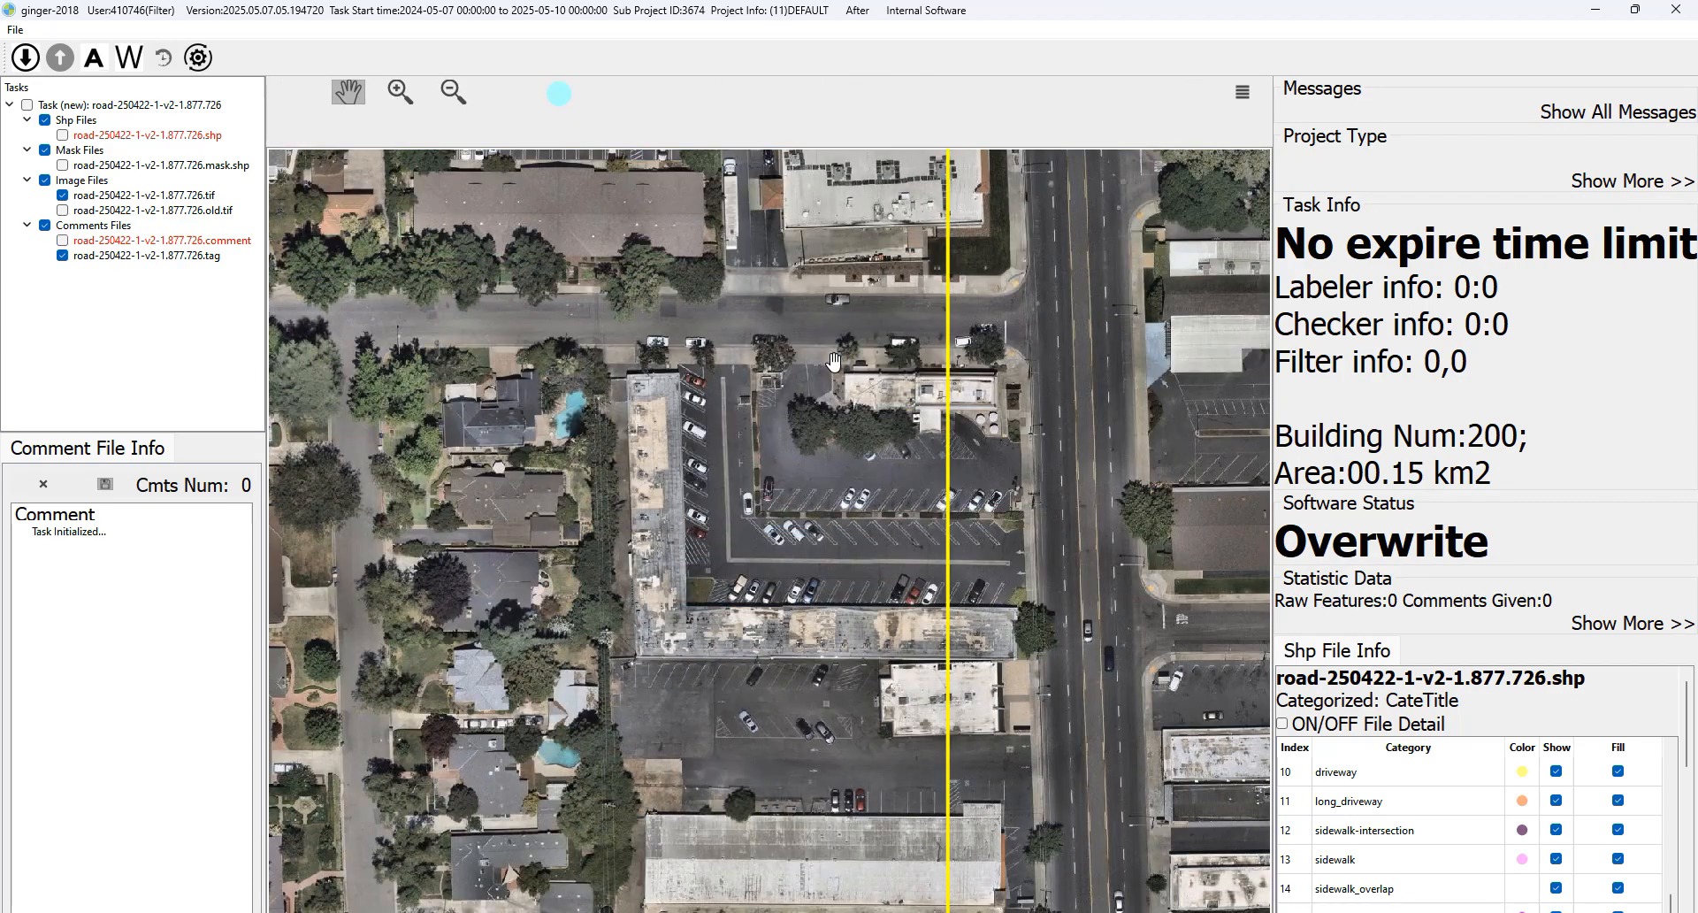
Check the L-shaped building and its parking lot south of the cross street against the bare imagery.
{"action": "scroll", "coordinate": [827, 368], "scroll_direction": "up", "scroll_amount": 1}
{"action": "key", "text": "space"}
{"action": "key", "text": "space"}
{"action": "key", "text": "space"}
{"action": "key", "text": "space"}
{"action": "key", "text": "space"}
{"action": "left_click_drag", "start_coordinate": [1053, 370], "coordinate": [1048, 340]}
{"action": "key", "text": "space"}
{"action": "scroll", "coordinate": [1048, 340], "scroll_direction": "up", "scroll_amount": 1}
Outline the street tree on the sidewalk north of the small corner commercial building with a rectangle and cut it out of the sidewalk polygon.
{"action": "key", "text": "space"}
{"action": "key", "text": "space"}
{"action": "left_click_drag", "start_coordinate": [875, 309], "coordinate": [827, 304]}
{"action": "key", "text": "space"}
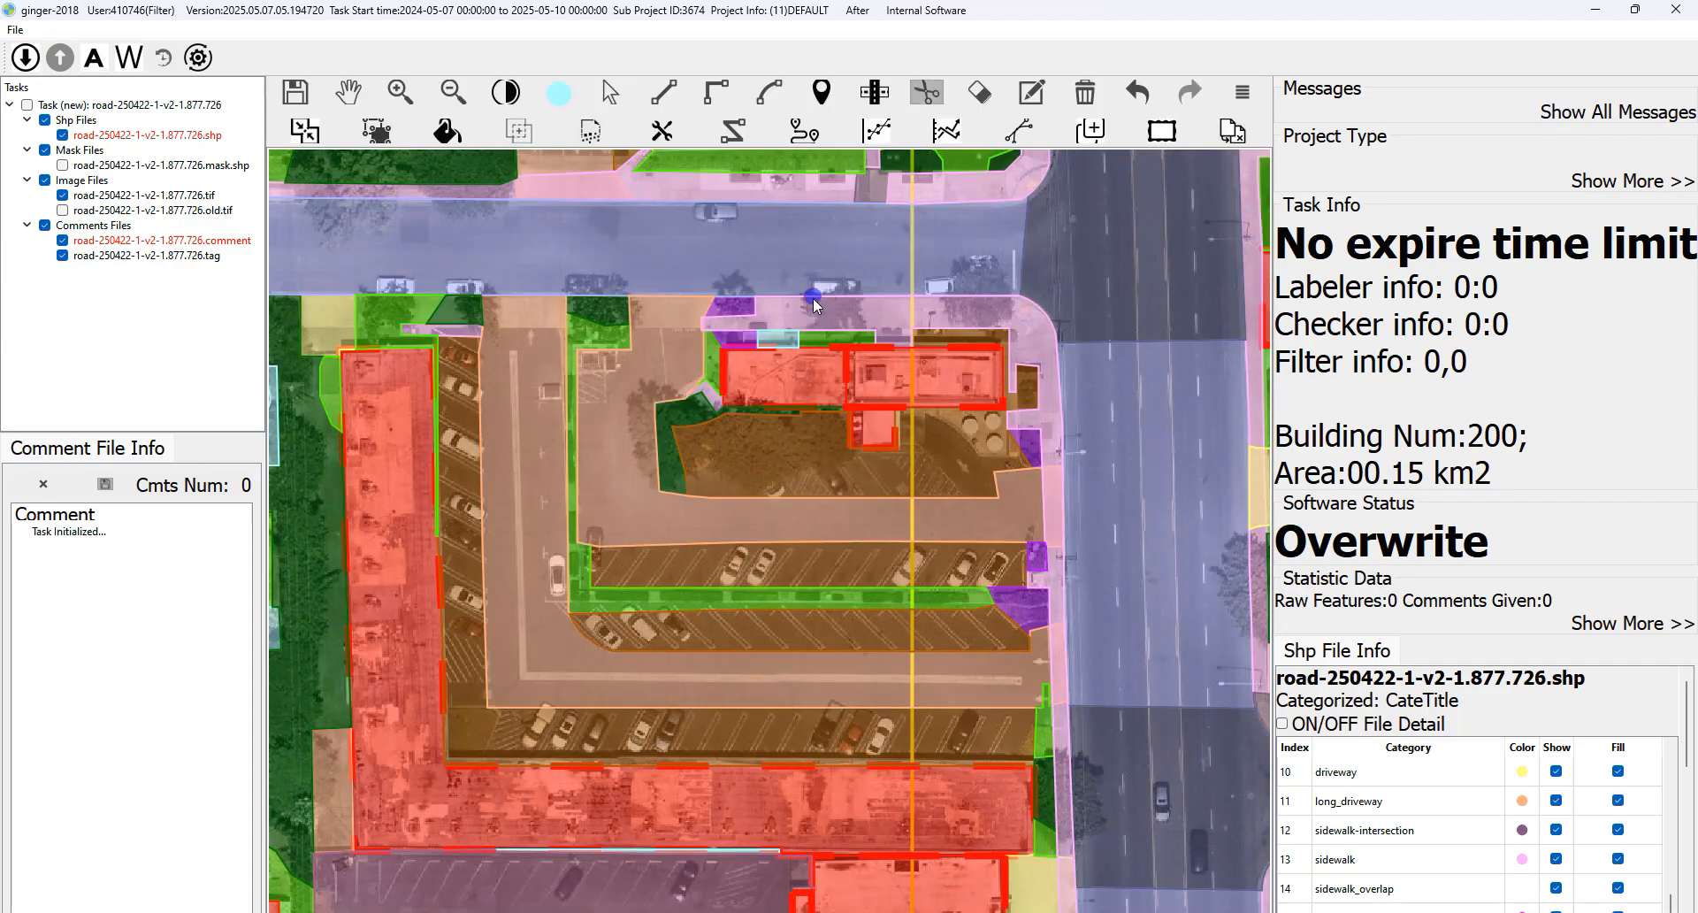
{"action": "key", "text": "Escape"}
{"action": "key", "text": "r"}
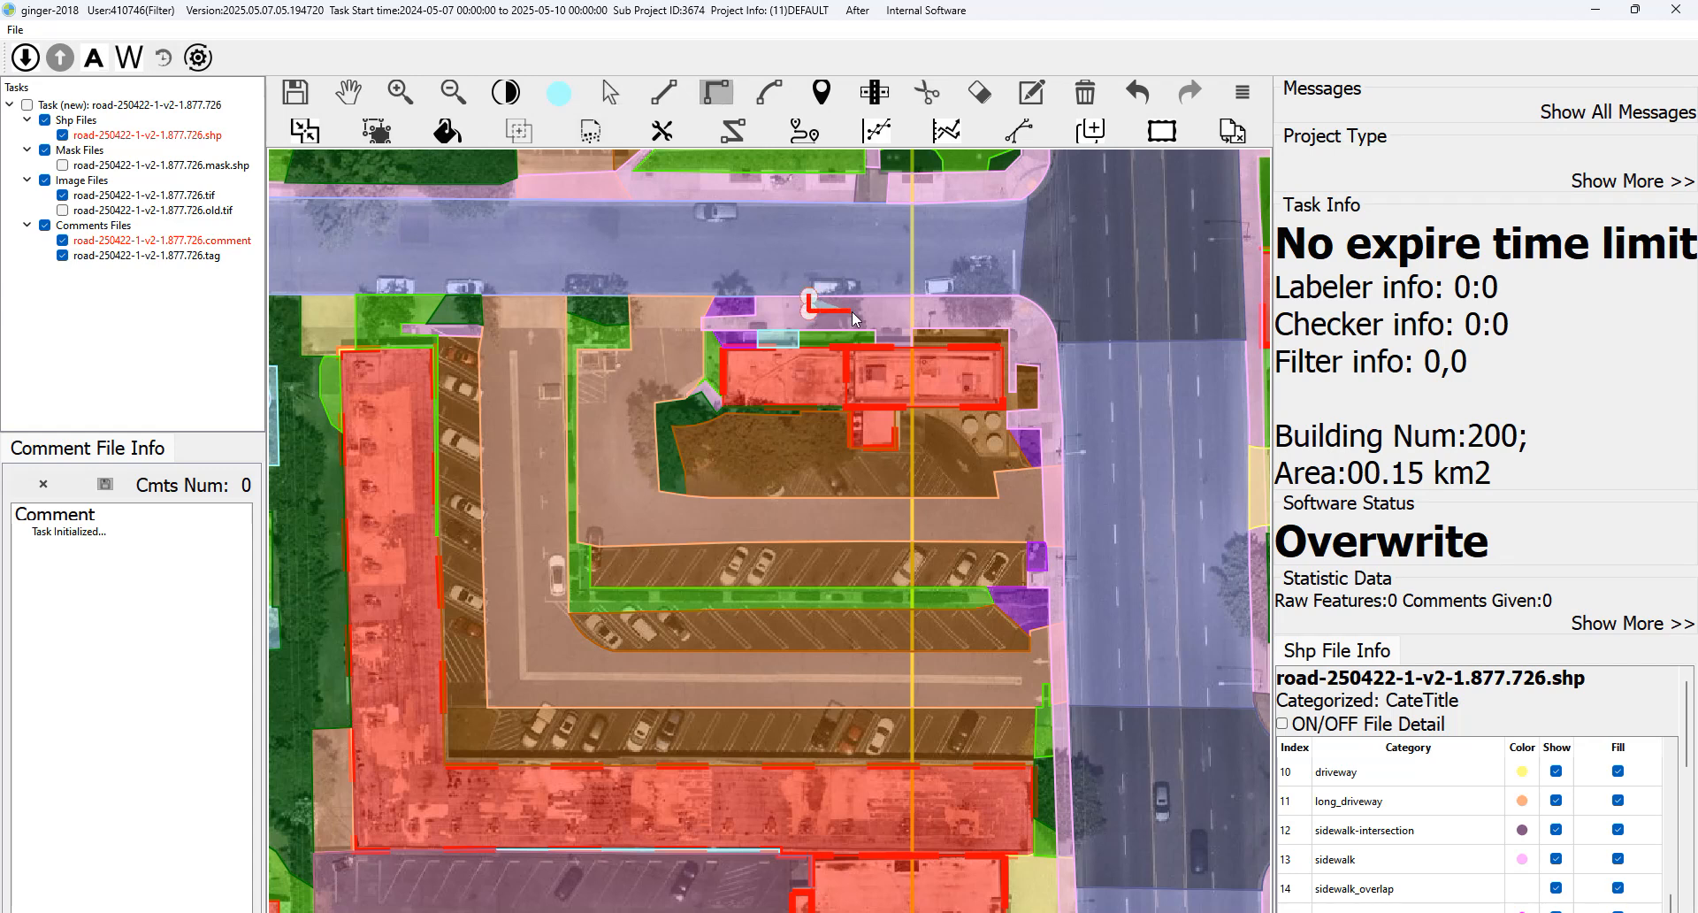
{"action": "key", "text": "c"}
{"action": "right_click", "coordinate": [839, 257]}
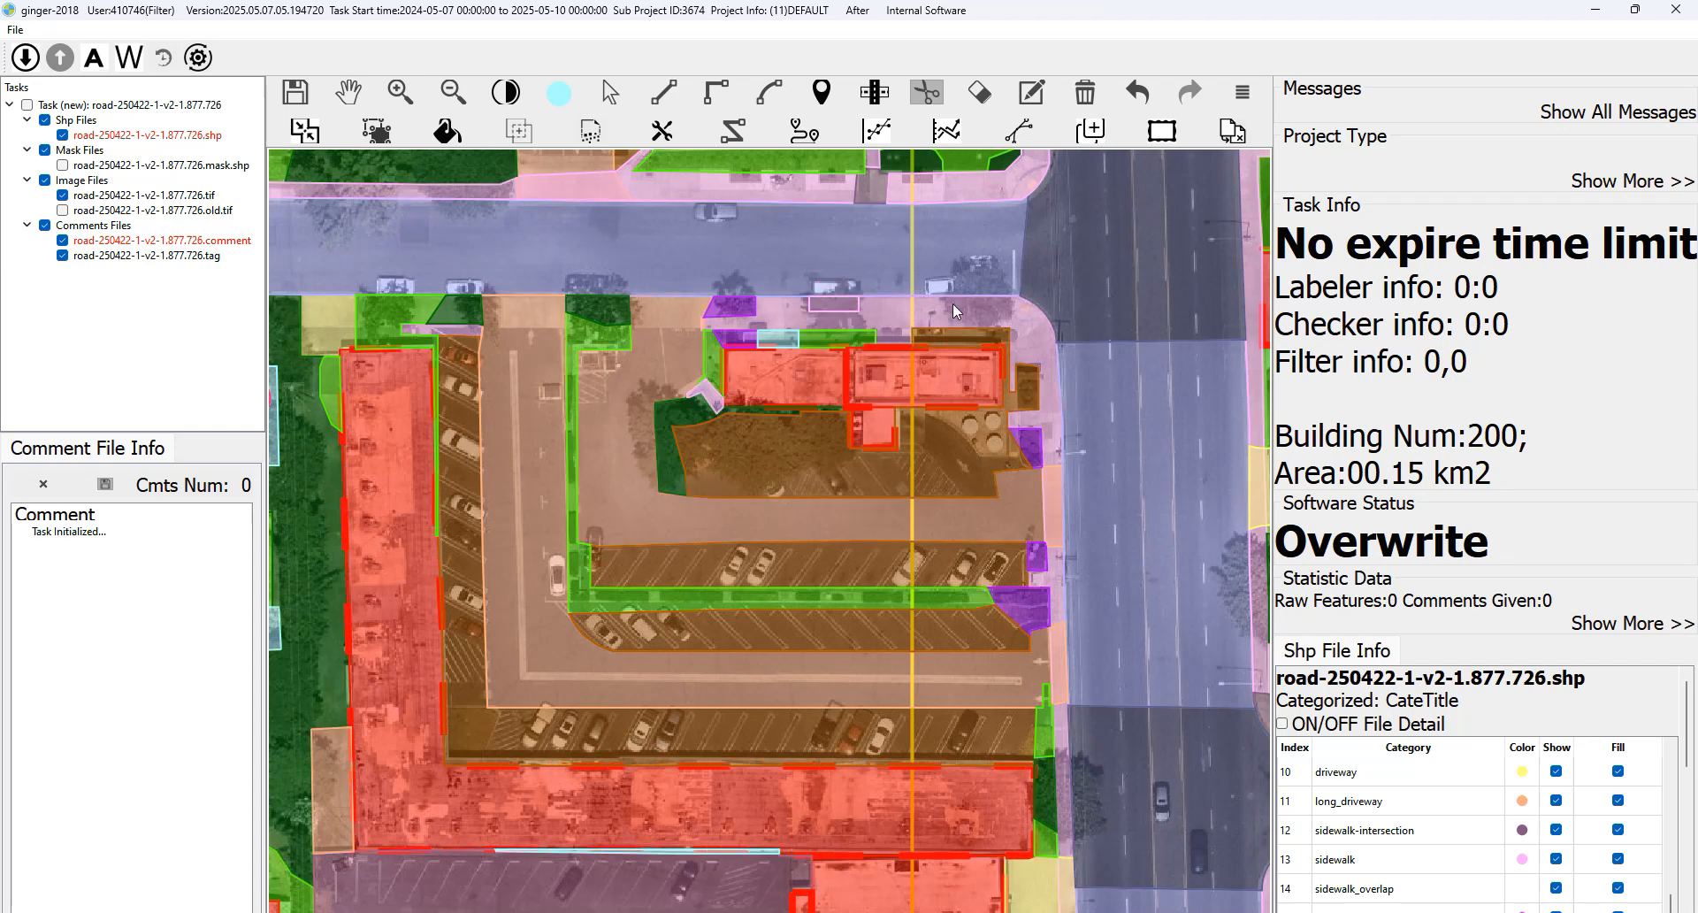
Cut a second rectangular tree patch out of the same sidewalk, nearer the main road intersection.
{"action": "key", "text": "r"}
{"action": "left_click", "coordinate": [1000, 315]}
{"action": "key", "text": "c"}
{"action": "right_click", "coordinate": [896, 292]}
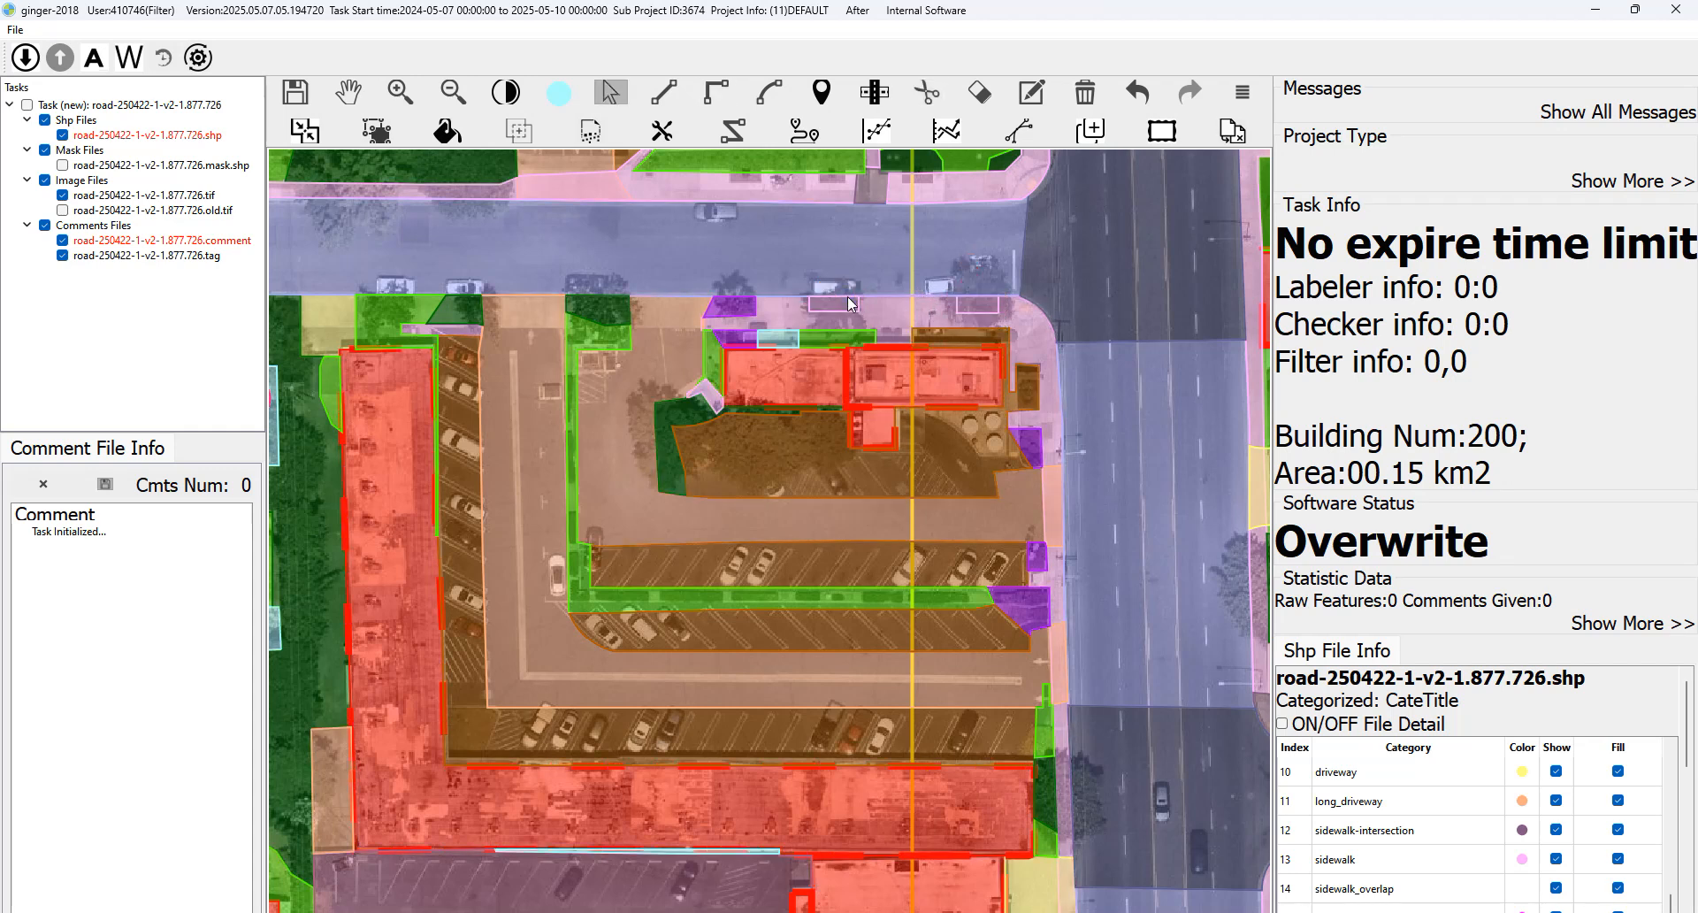
Select both rectangular patches on the sidewalk and assign them the forest category.
{"action": "left_click", "coordinate": [841, 300]}
{"action": "scroll", "coordinate": [841, 301], "scroll_direction": "up", "scroll_amount": 3}
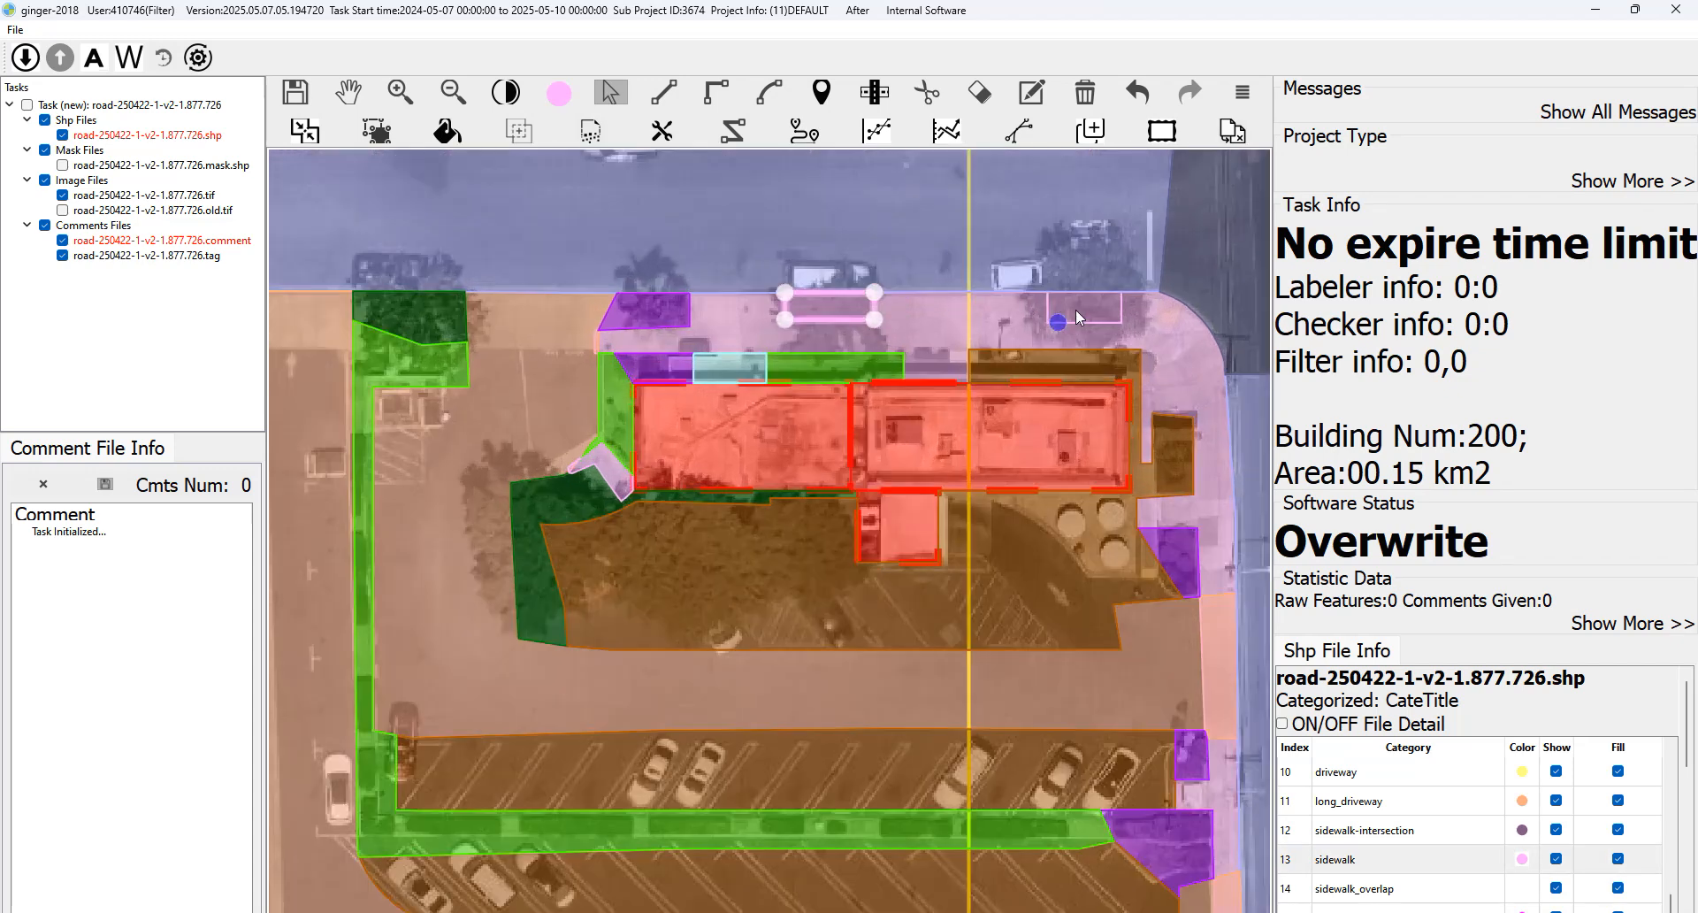
{"action": "scroll", "coordinate": [1405, 813], "scroll_direction": "down", "scroll_amount": 4}
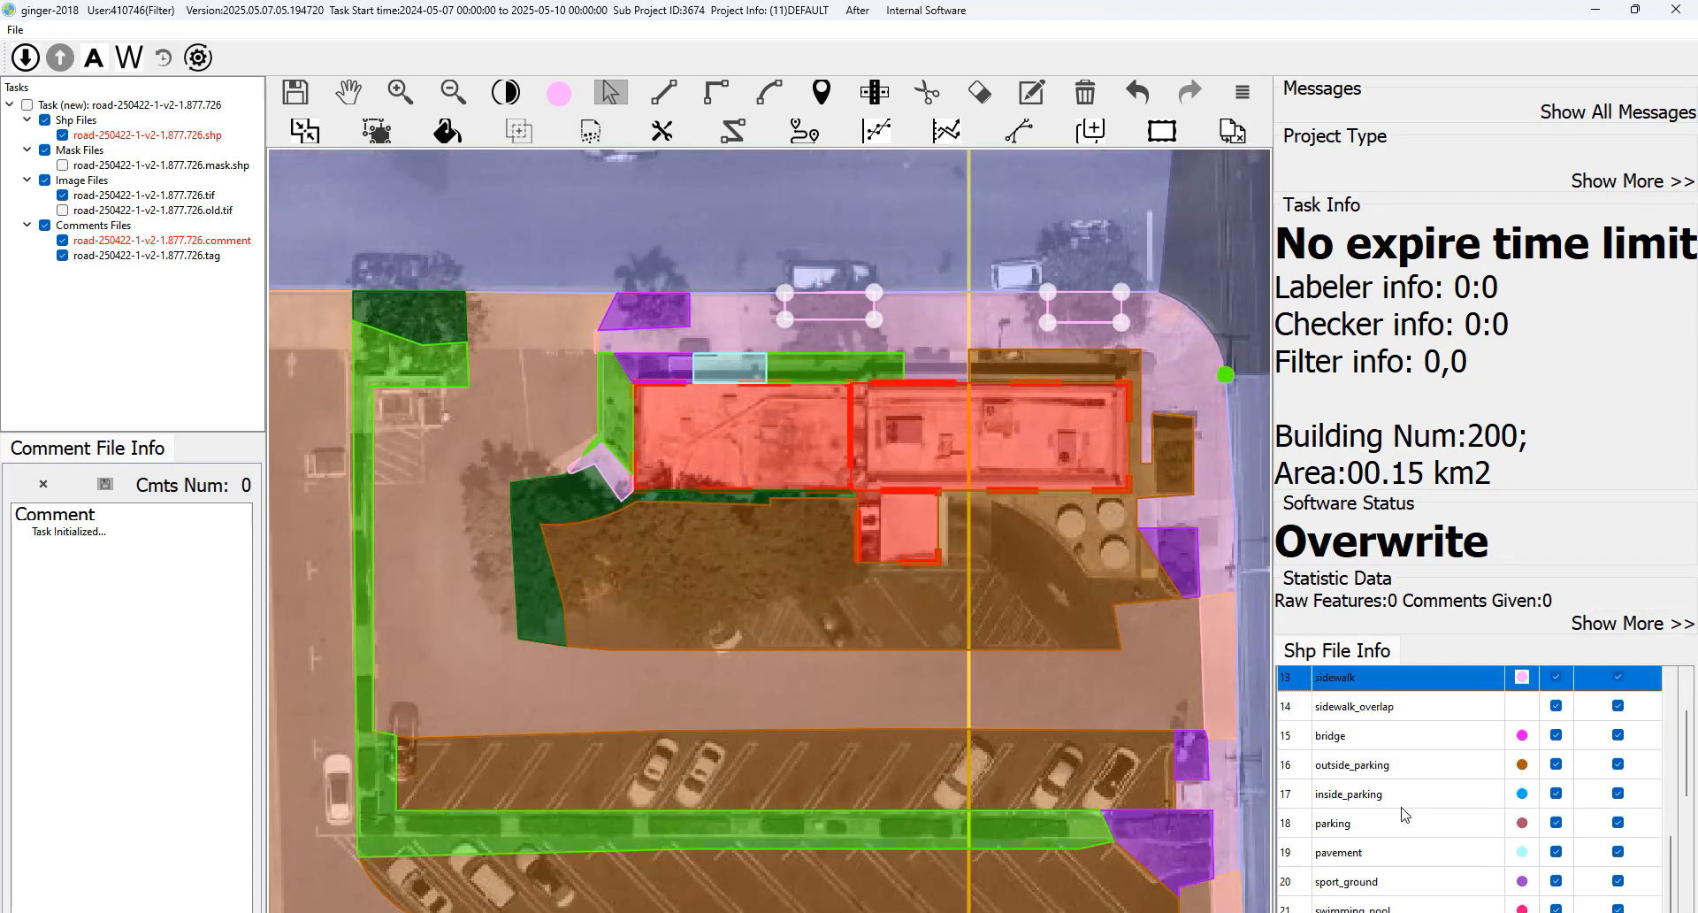
{"action": "scroll", "coordinate": [1413, 810], "scroll_direction": "down", "scroll_amount": 5}
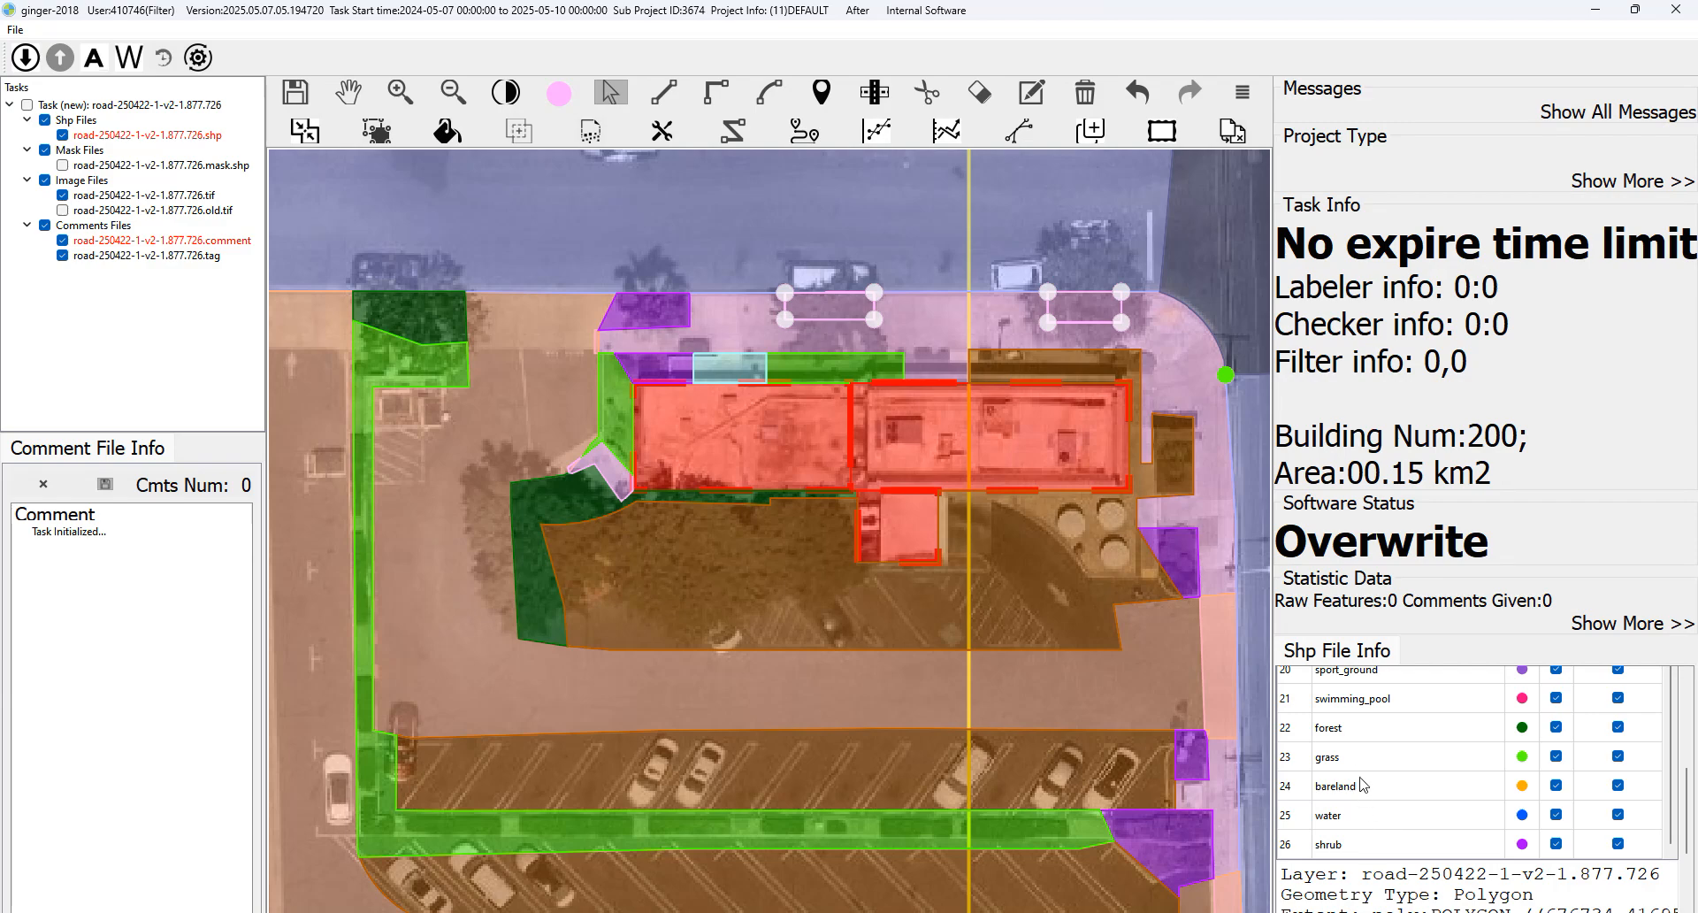
{"action": "left_click", "coordinate": [1331, 725]}
Compare the new forest patches and the tree cluster behind the small commercial building with the bare imagery.
{"action": "left_click_drag", "start_coordinate": [737, 528], "coordinate": [779, 451]}
{"action": "scroll", "coordinate": [750, 451], "scroll_direction": "down", "scroll_amount": 3}
{"action": "key", "text": "space"}
{"action": "scroll", "coordinate": [720, 441], "scroll_direction": "up", "scroll_amount": 3}
{"action": "key", "text": "space"}
{"action": "left_click_drag", "start_coordinate": [700, 390], "coordinate": [740, 409]}
{"action": "key", "text": "space"}
{"action": "key", "text": "space"}
{"action": "scroll", "coordinate": [717, 403], "scroll_direction": "up", "scroll_amount": 1}
{"action": "key", "text": "space"}
{"action": "key", "text": "space"}
{"action": "key", "text": "space"}
{"action": "key", "text": "space"}
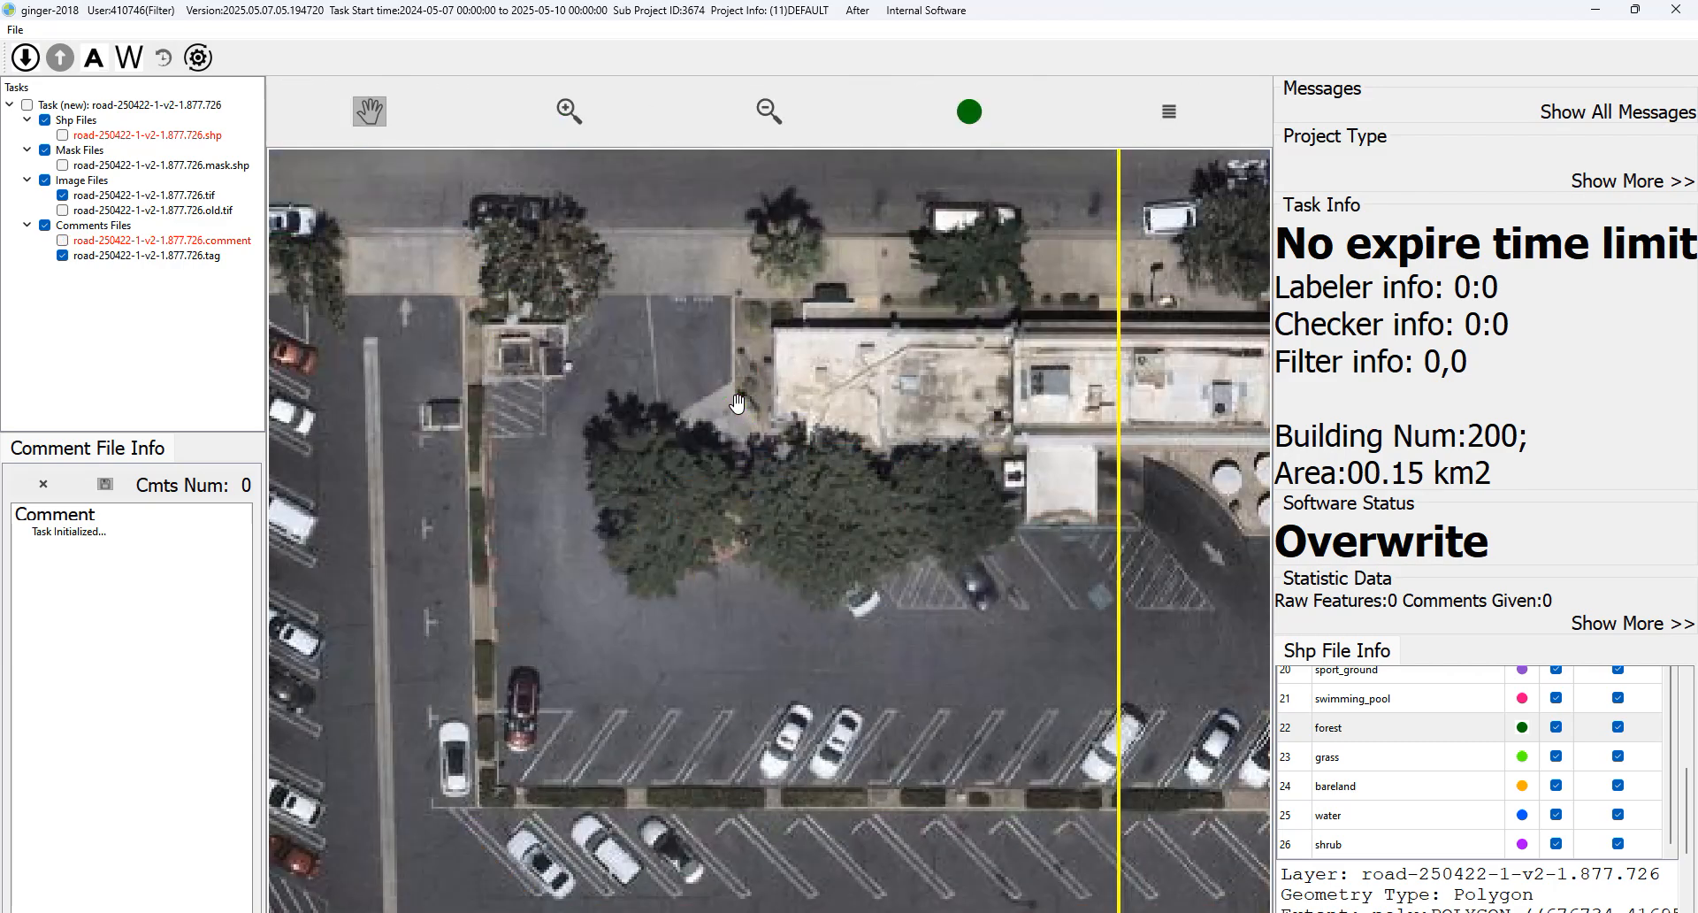
{"action": "scroll", "coordinate": [736, 411], "scroll_direction": "down", "scroll_amount": 1}
{"action": "key", "text": "space"}
{"action": "key", "text": "space"}
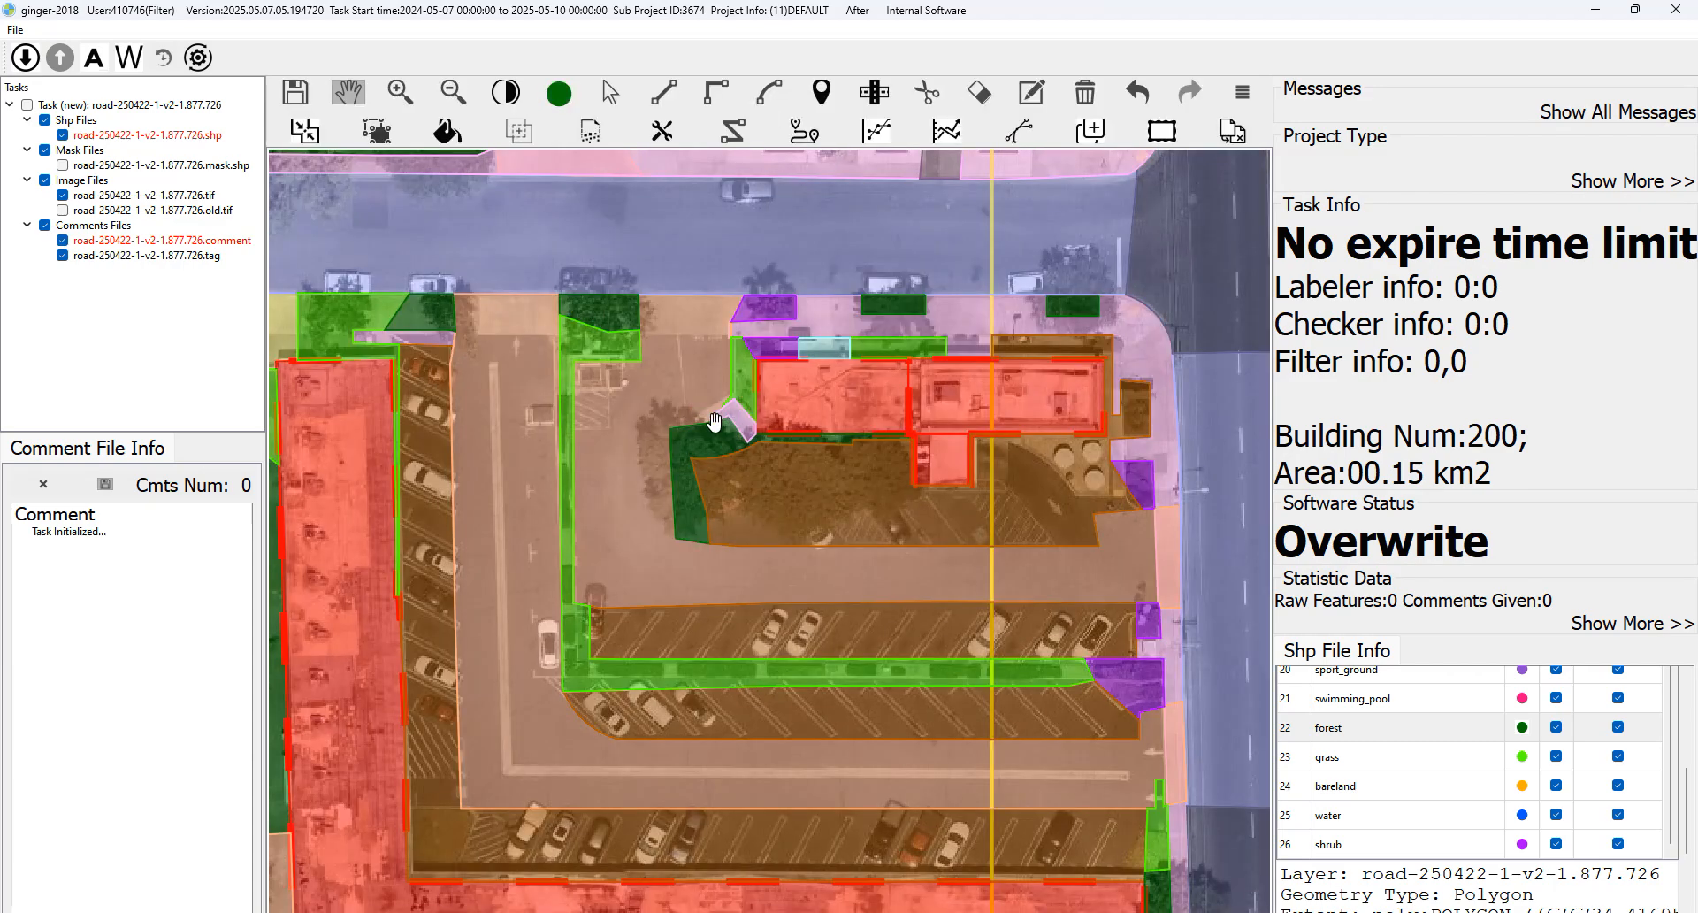
Check the parking rows and grass strips inside the L-shaped building's lot against the bare imagery.
{"action": "key", "text": "space"}
{"action": "left_click_drag", "start_coordinate": [744, 489], "coordinate": [742, 428]}
{"action": "key", "text": "space"}
{"action": "key", "text": "space"}
{"action": "key", "text": "space"}
{"action": "key", "text": "space"}
{"action": "key", "text": "space"}
{"action": "scroll", "coordinate": [768, 466], "scroll_direction": "down", "scroll_amount": 1}
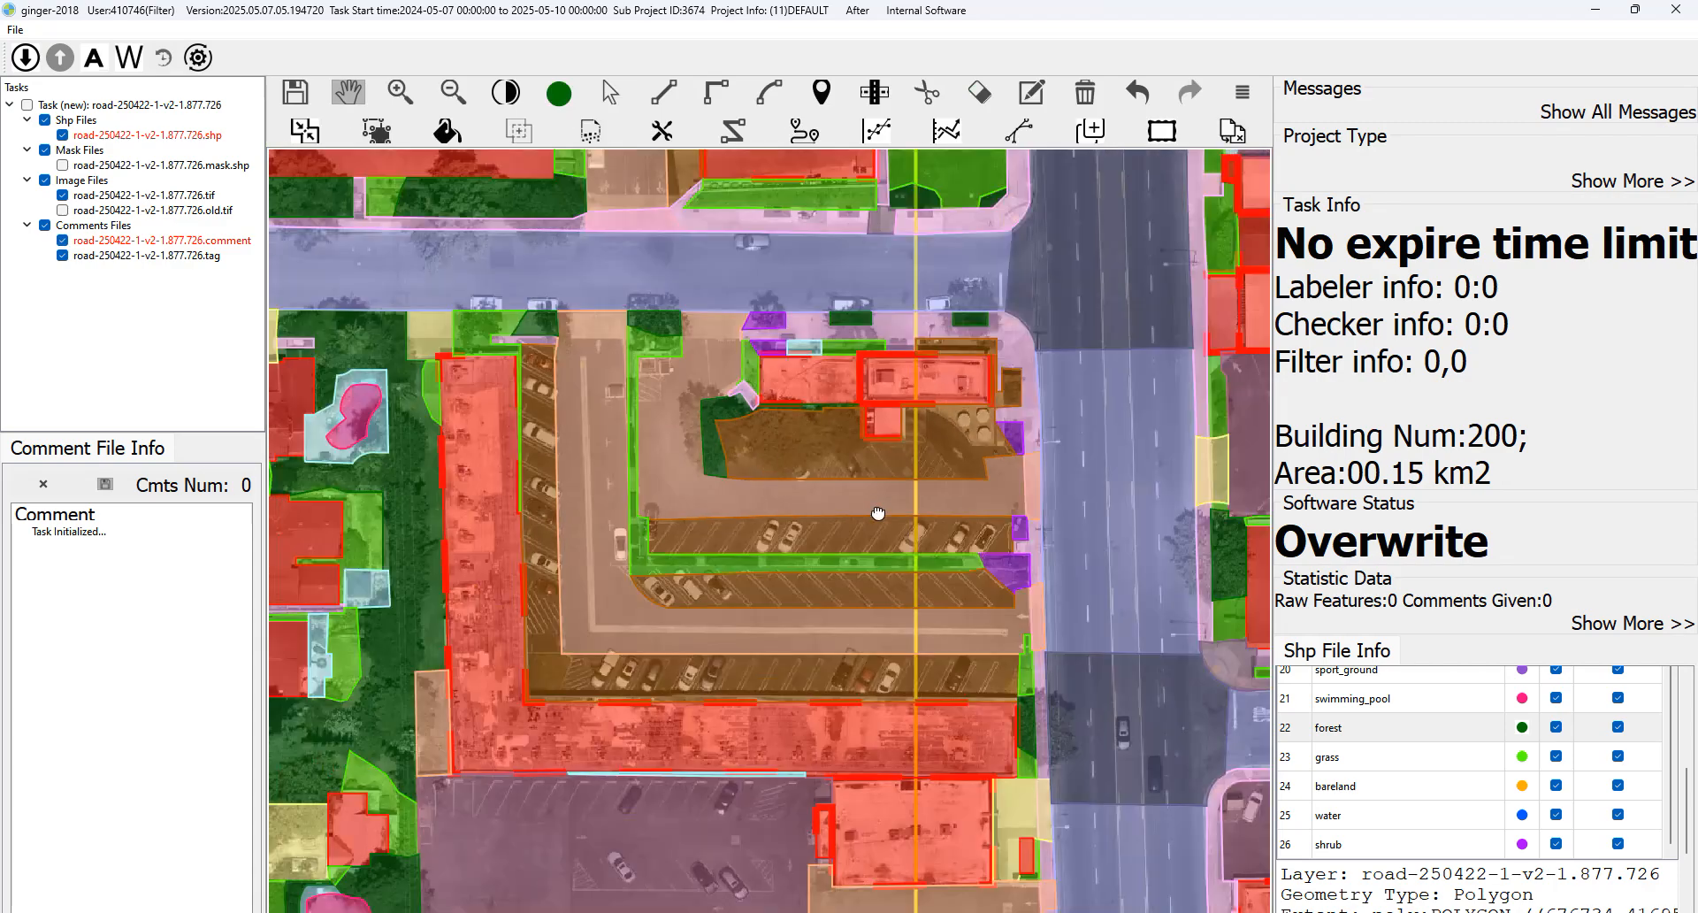
Compare the land-cover polygons with the aerial image around the L-shaped building, its parking areas and the buildings south of it.
{"action": "left_click_drag", "start_coordinate": [879, 512], "coordinate": [943, 440]}
{"action": "key", "text": "space"}
{"action": "key", "text": "space"}
{"action": "key", "text": "space"}
{"action": "key", "text": "space"}
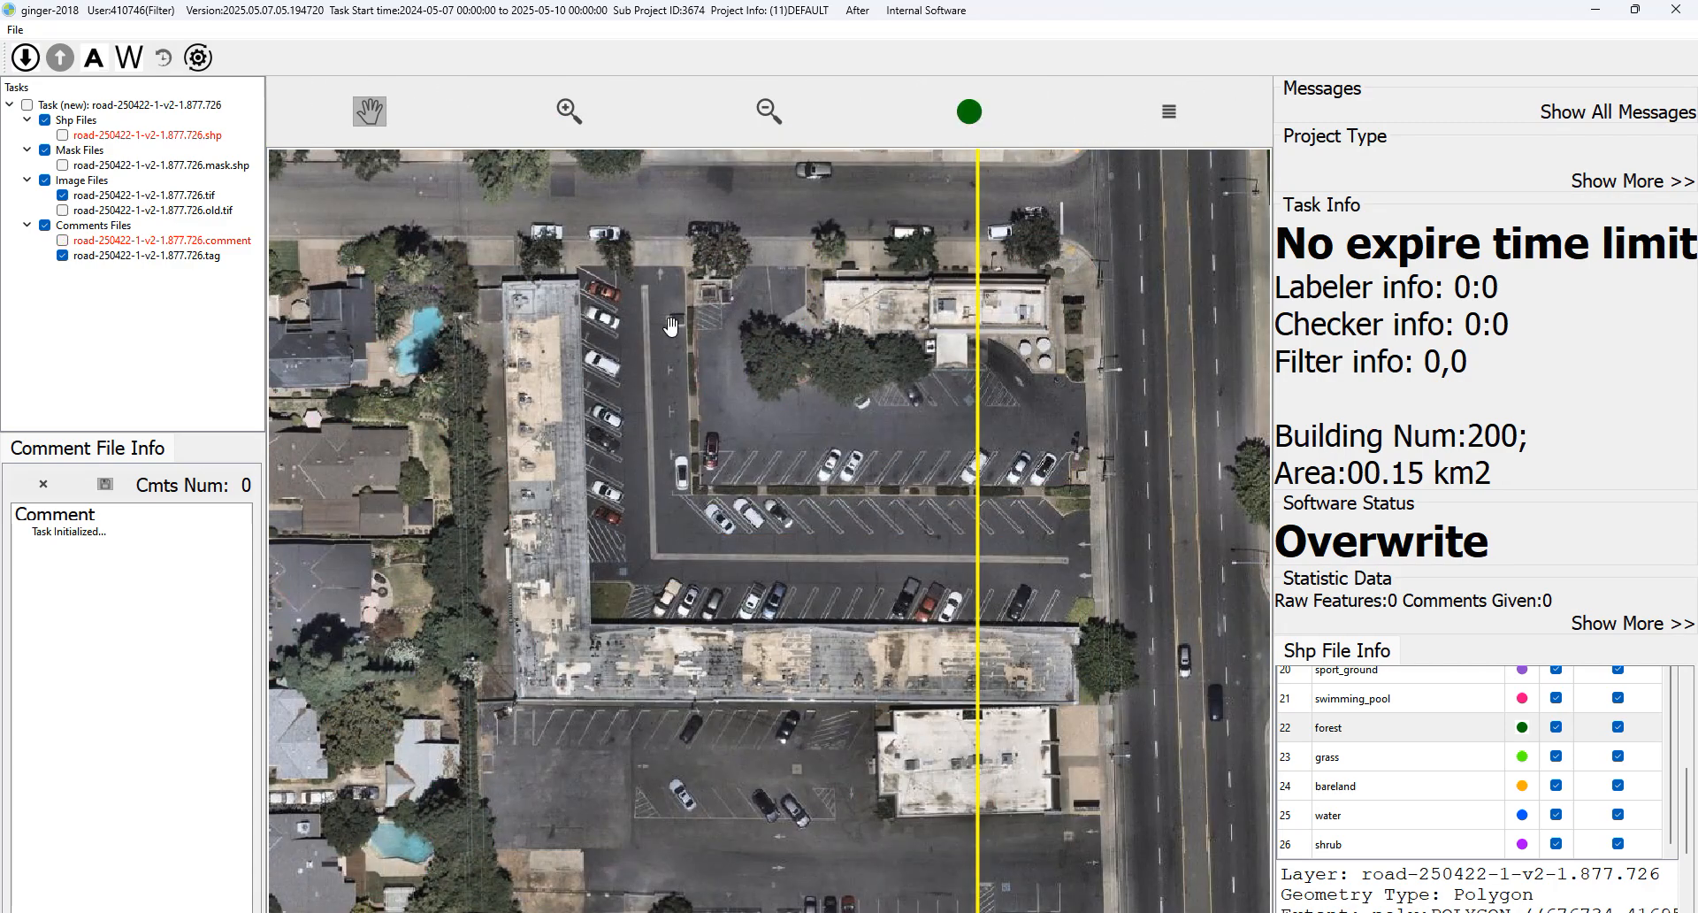
{"action": "key", "text": "space"}
{"action": "key", "text": "space"}
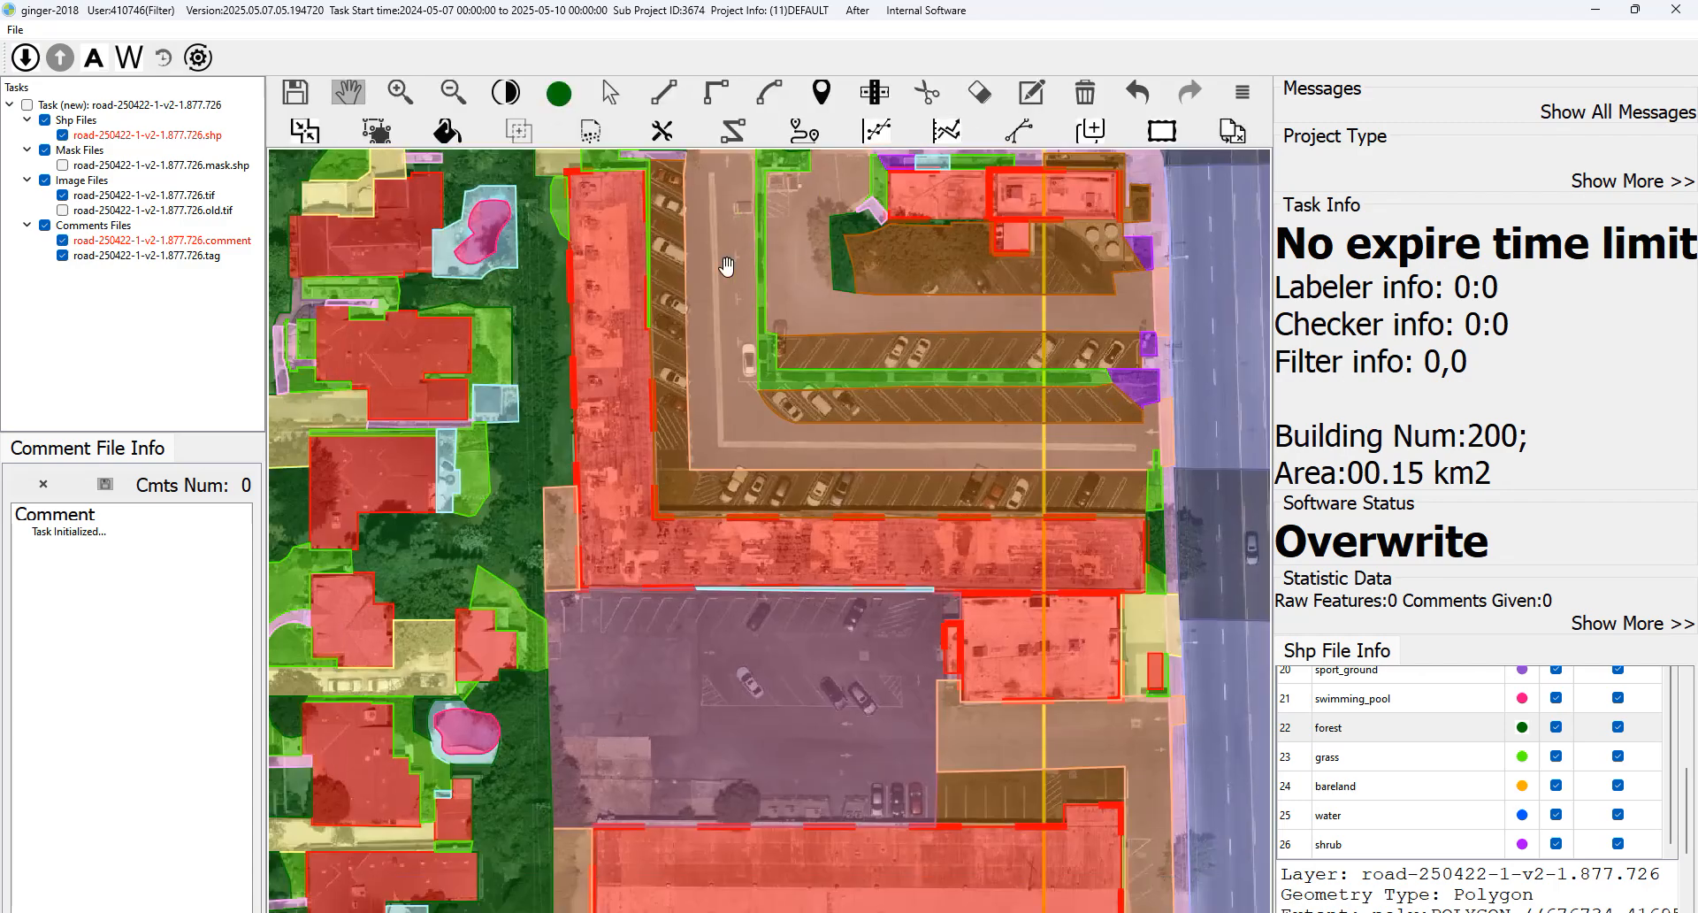
{"action": "key", "text": "space"}
{"action": "key", "text": "space"}
{"action": "left_click_drag", "start_coordinate": [872, 473], "coordinate": [846, 410]}
{"action": "scroll", "coordinate": [846, 411], "scroll_direction": "down", "scroll_amount": 1}
{"action": "left_click_drag", "start_coordinate": [1011, 466], "coordinate": [1001, 384]}
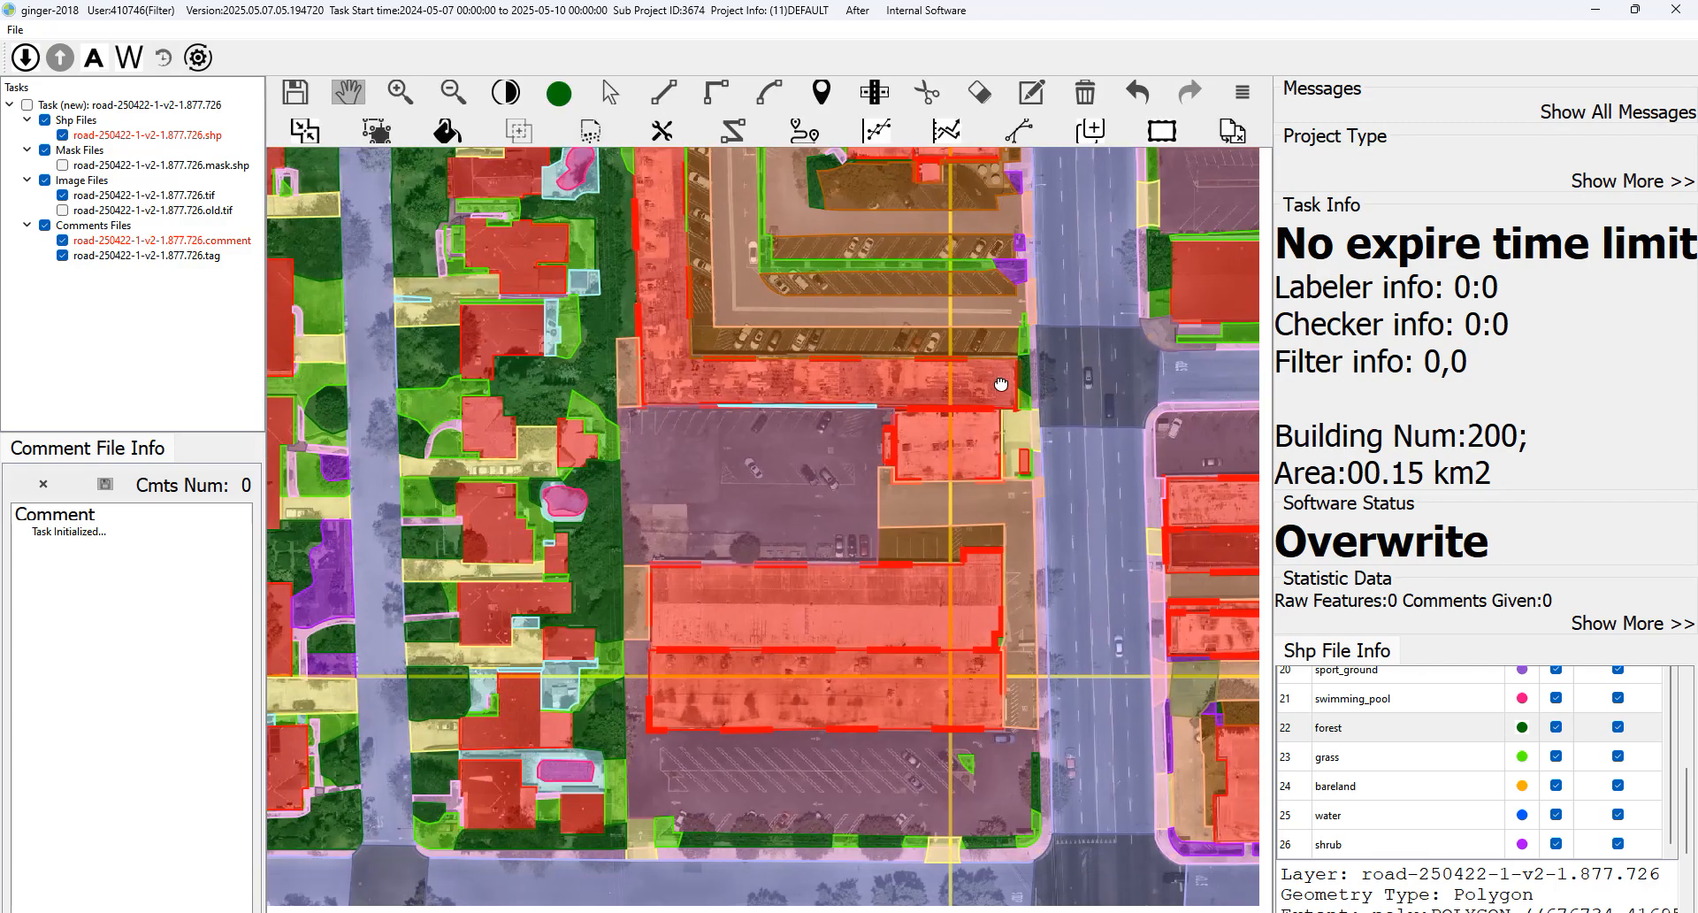
{"action": "key", "text": "space"}
{"action": "key", "text": "space"}
Compare the labels with the aerial image for the commercial buildings and parking lots east of the main road.
{"action": "left_click_drag", "start_coordinate": [1045, 467], "coordinate": [712, 602]}
{"action": "key", "text": "space"}
{"action": "key", "text": "space"}
{"action": "key", "text": "space"}
{"action": "key", "text": "space"}
{"action": "left_click_drag", "start_coordinate": [952, 669], "coordinate": [849, 660]}
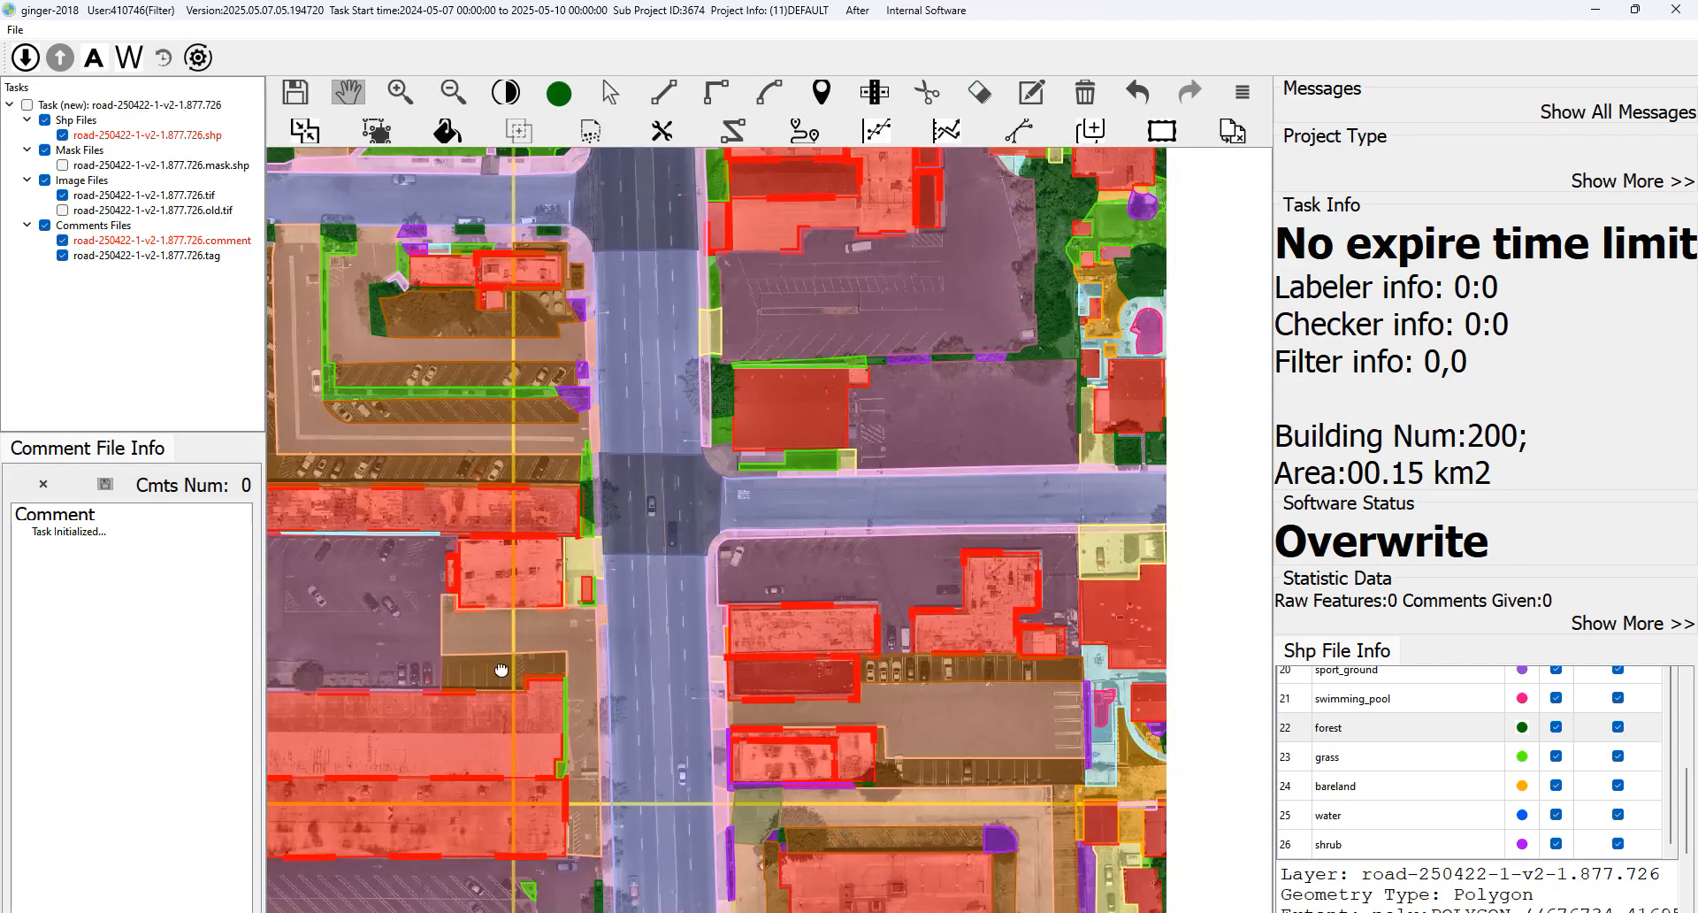
{"action": "left_click_drag", "start_coordinate": [1050, 639], "coordinate": [924, 651]}
{"action": "key", "text": "space"}
{"action": "key", "text": "space"}
{"action": "key", "text": "space"}
{"action": "key", "text": "space"}
{"action": "left_click_drag", "start_coordinate": [935, 598], "coordinate": [834, 607]}
{"action": "key", "text": "space"}
{"action": "key", "text": "space"}
{"action": "key", "text": "space"}
{"action": "key", "text": "space"}
Merge the small swimming_pool polygon in the cluttered backyard into the surrounding pavement polygon.
{"action": "scroll", "coordinate": [1016, 703], "scroll_direction": "up", "scroll_amount": 2}
{"action": "key", "text": "space"}
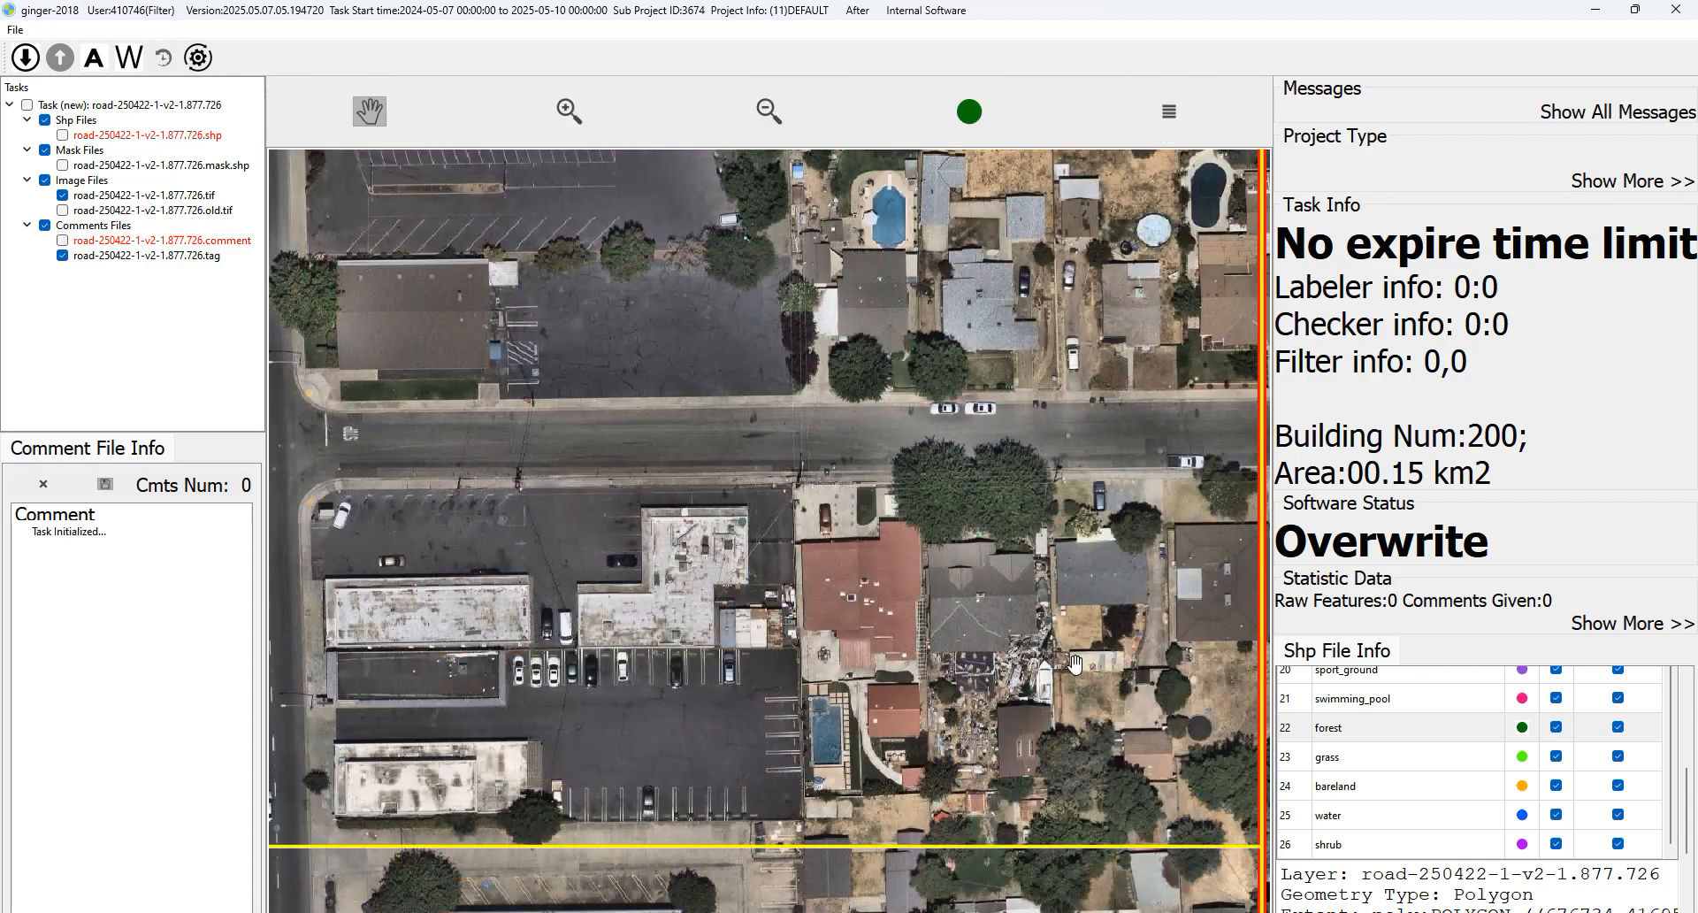
{"action": "scroll", "coordinate": [1039, 685], "scroll_direction": "up", "scroll_amount": 2}
{"action": "key", "text": "space"}
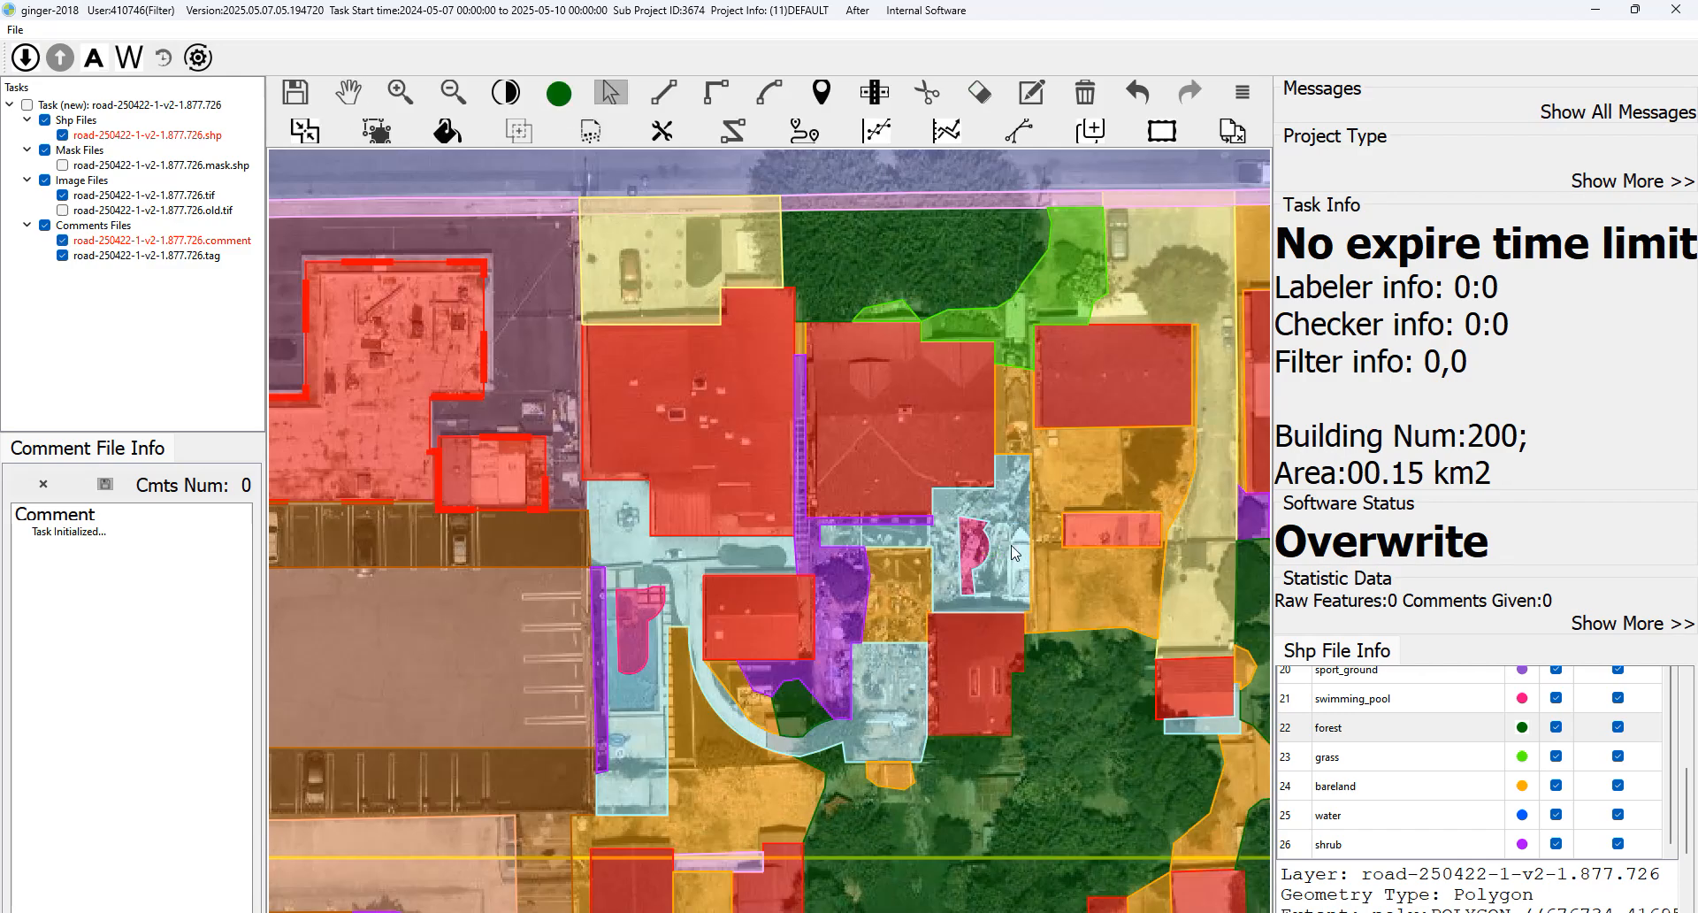
{"action": "left_click_drag", "start_coordinate": [956, 575], "coordinate": [971, 615]}
{"action": "key", "text": "m"}
Check the merged pavement polygon and the neighbouring yards against the aerial image.
{"action": "key", "text": "space"}
{"action": "key", "text": "space"}
{"action": "key", "text": "space"}
{"action": "key", "text": "space"}
{"action": "key", "text": "space"}
{"action": "key", "text": "space"}
{"action": "key", "text": "space"}
{"action": "key", "text": "space"}
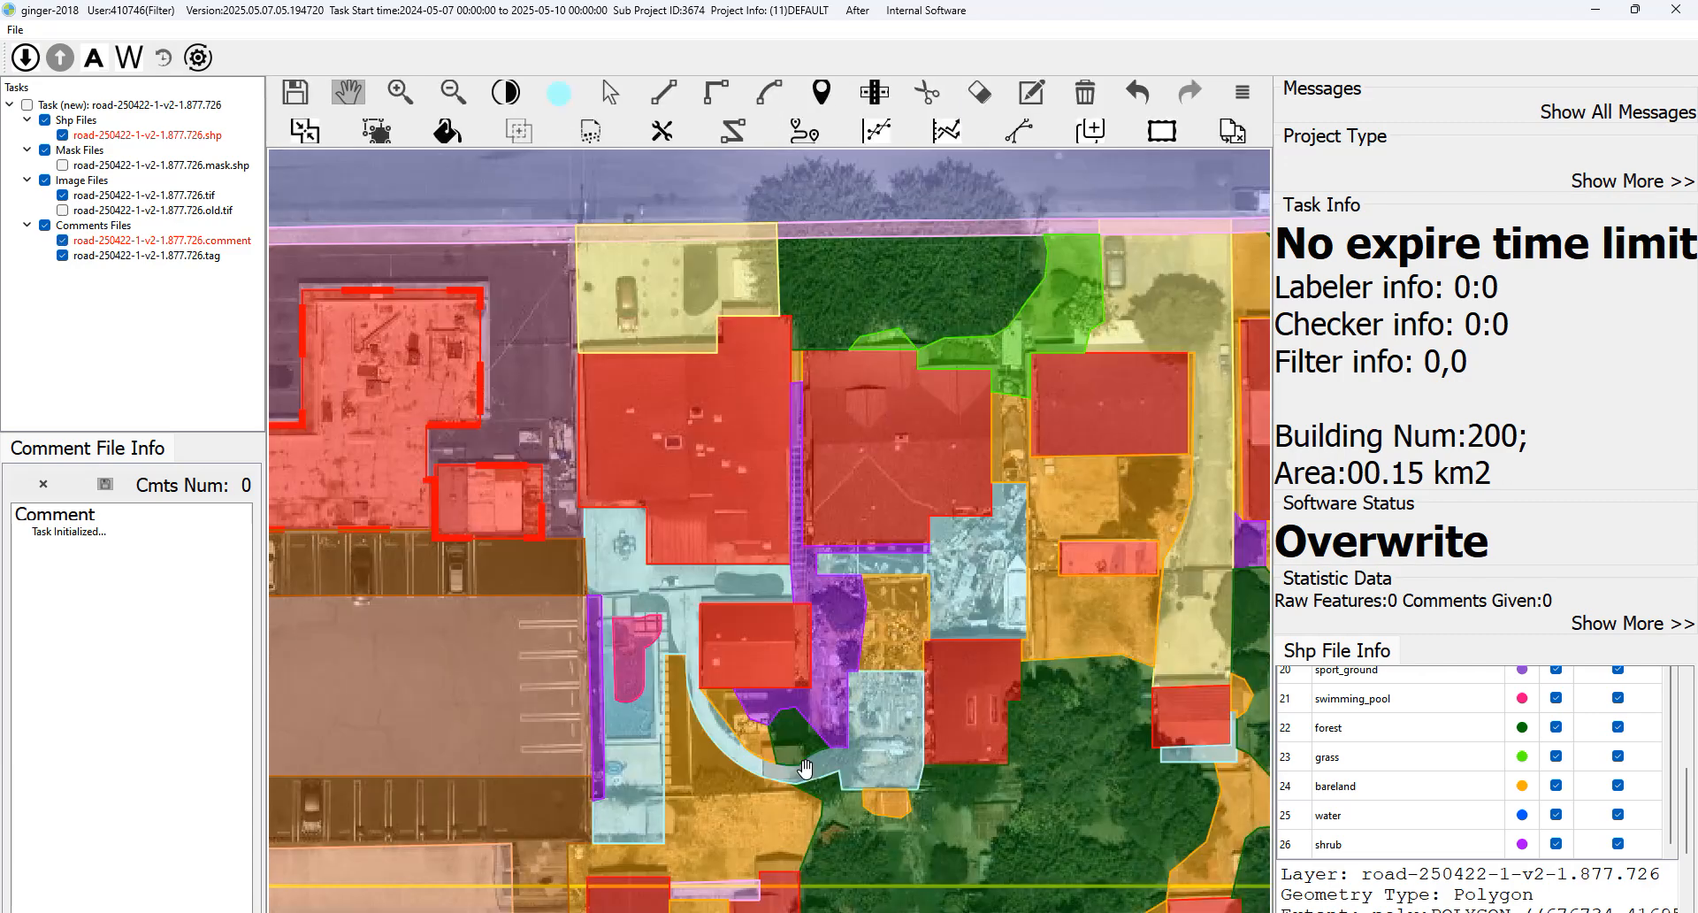
{"action": "key", "text": "space"}
{"action": "key", "text": "space"}
{"action": "key", "text": "space"}
{"action": "key", "text": "space"}
Compare the labels with the aerial image for the houses and driveways near the task area's eastern boundary.
{"action": "left_click_drag", "start_coordinate": [1043, 562], "coordinate": [913, 590]}
{"action": "scroll", "coordinate": [913, 591], "scroll_direction": "down", "scroll_amount": 1}
{"action": "key", "text": "space"}
{"action": "key", "text": "space"}
{"action": "key", "text": "space"}
{"action": "key", "text": "space"}
{"action": "left_click_drag", "start_coordinate": [1030, 483], "coordinate": [1033, 570]}
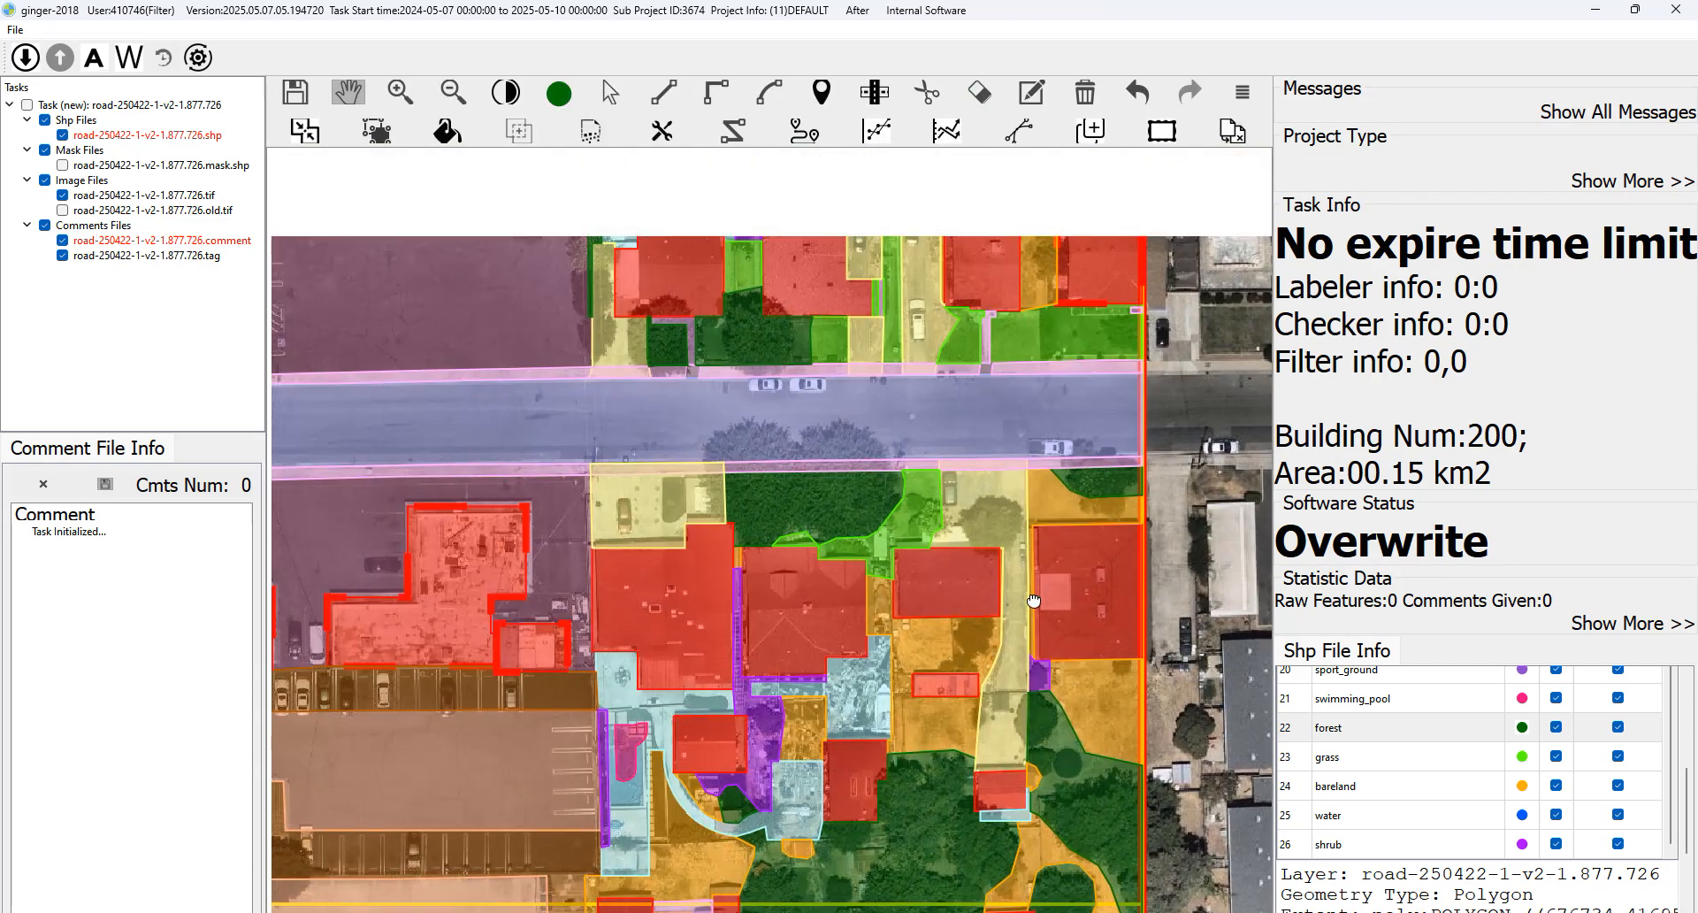
{"action": "key", "text": "space"}
{"action": "key", "text": "space"}
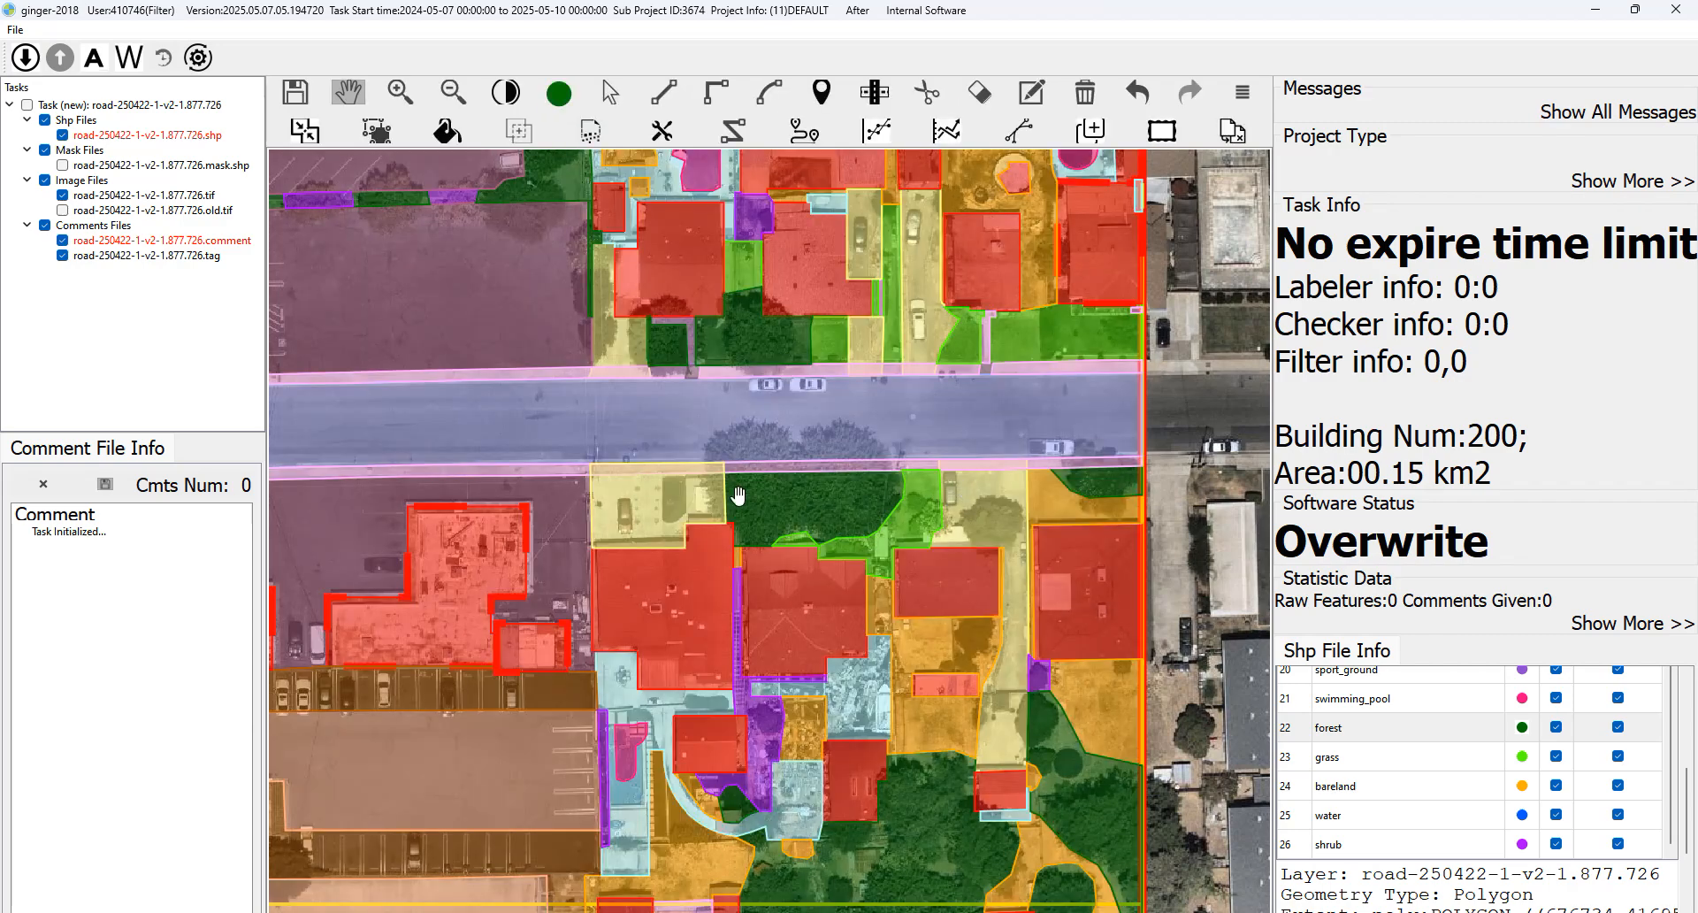
{"action": "key", "text": "space"}
{"action": "key", "text": "space"}
Examine the labels of the houses, pools and bareland yards in the residential block north of the side street against the imagery.
{"action": "left_click_drag", "start_coordinate": [692, 177], "coordinate": [719, 521]}
{"action": "key", "text": "space"}
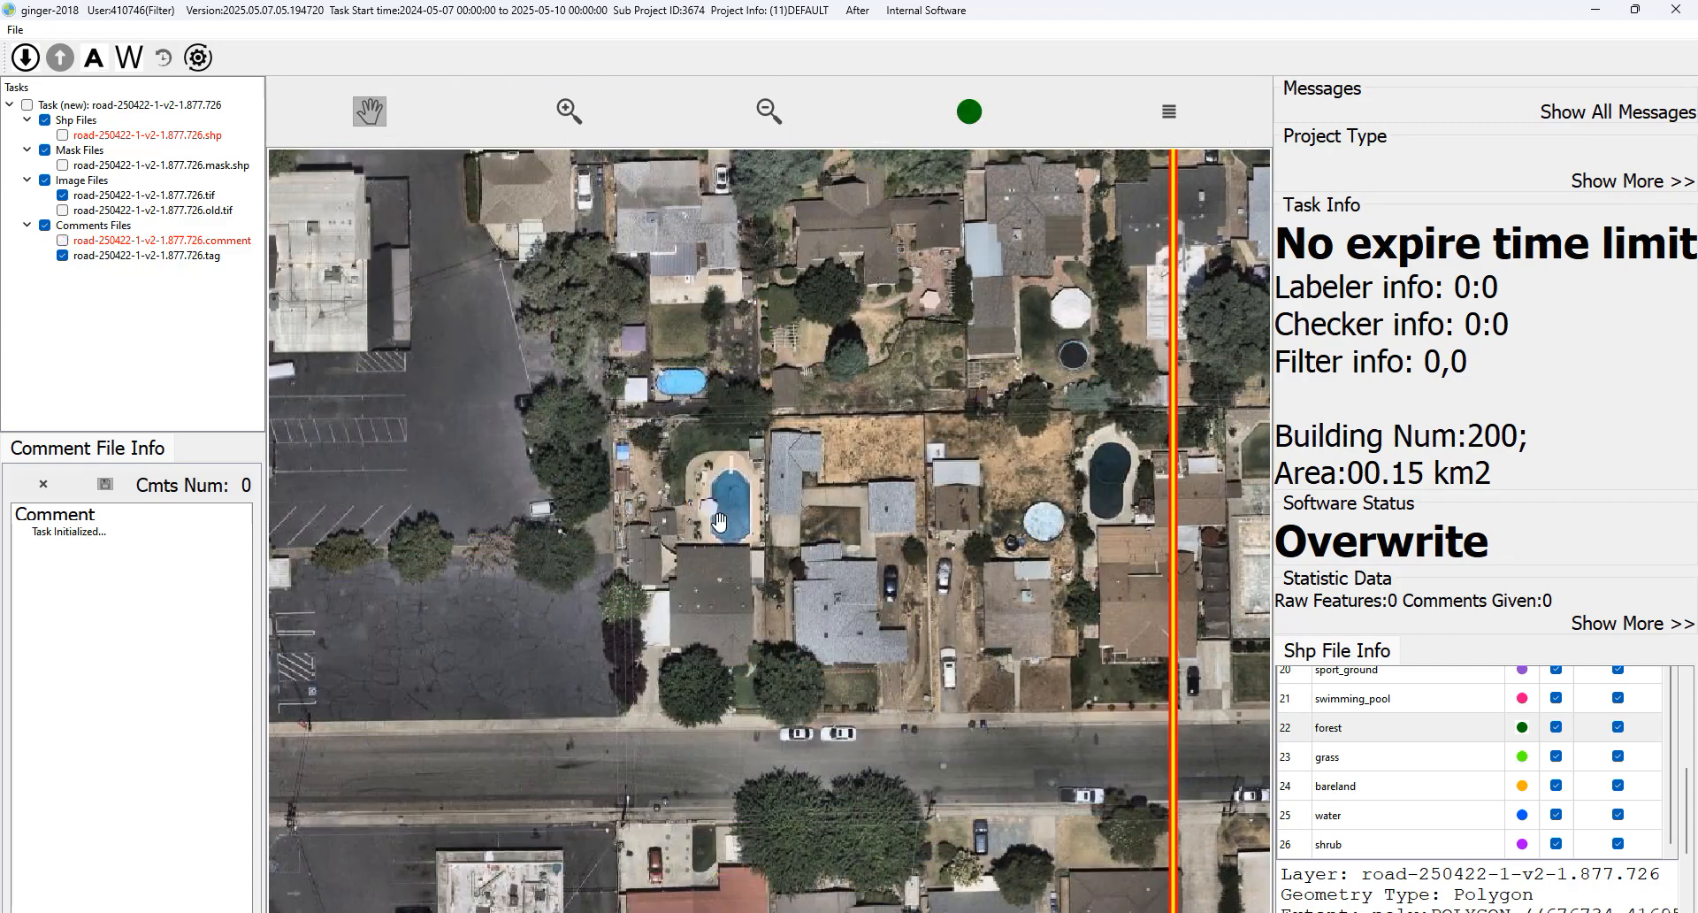
{"action": "key", "text": "space"}
{"action": "key", "text": "space"}
{"action": "key", "text": "space"}
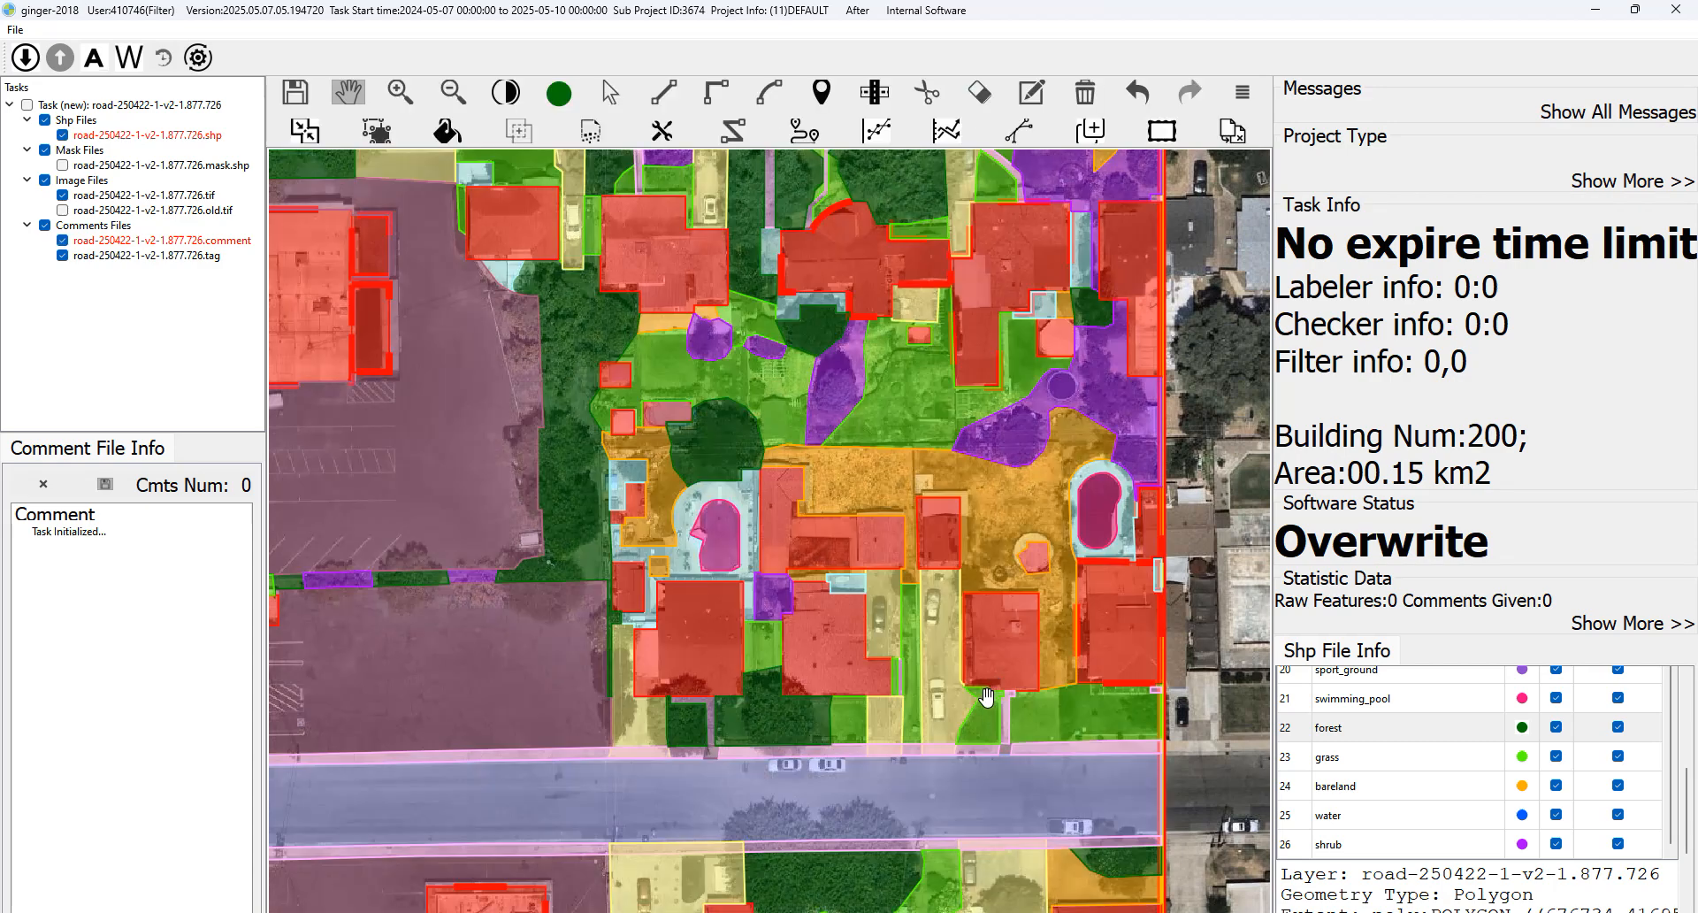
{"action": "key", "text": "space"}
{"action": "key", "text": "space"}
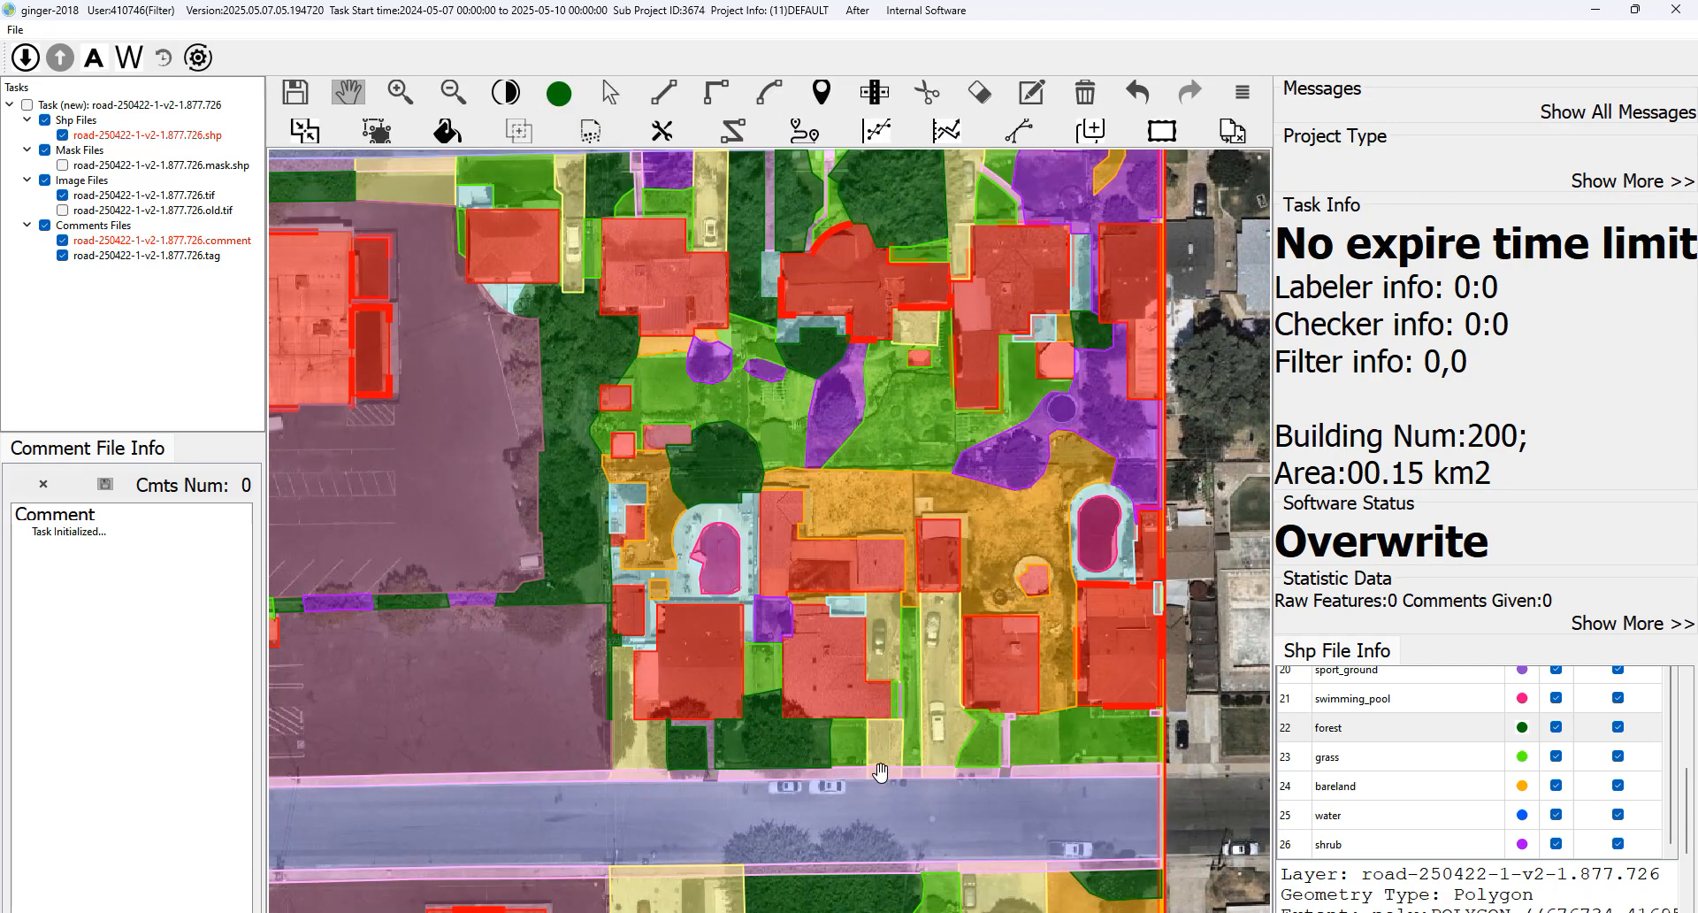
{"action": "key", "text": "space"}
{"action": "key", "text": "space"}
{"action": "key", "text": "space"}
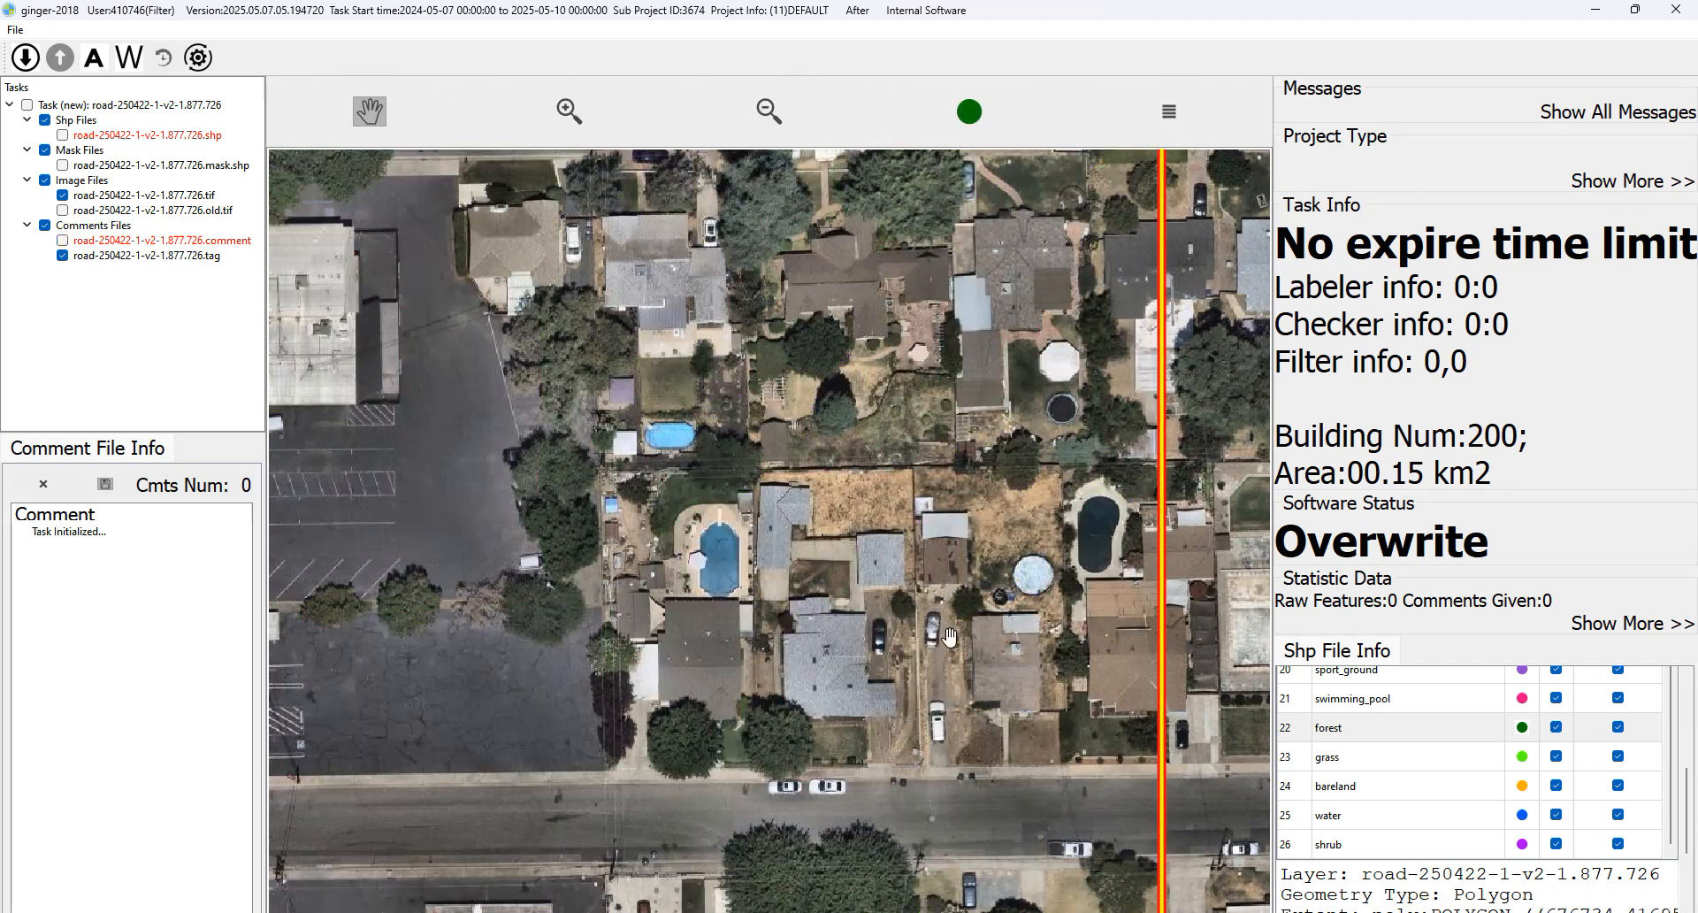
{"action": "key", "text": "space"}
{"action": "key", "text": "space"}
{"action": "key", "text": "space"}
{"action": "key", "text": "space"}
{"action": "key", "text": "space"}
{"action": "key", "text": "space"}
{"action": "key", "text": "space"}
Merge the small round building polygon in the backyard into the surrounding bareland polygon.
{"action": "left_click", "coordinate": [1043, 655]}
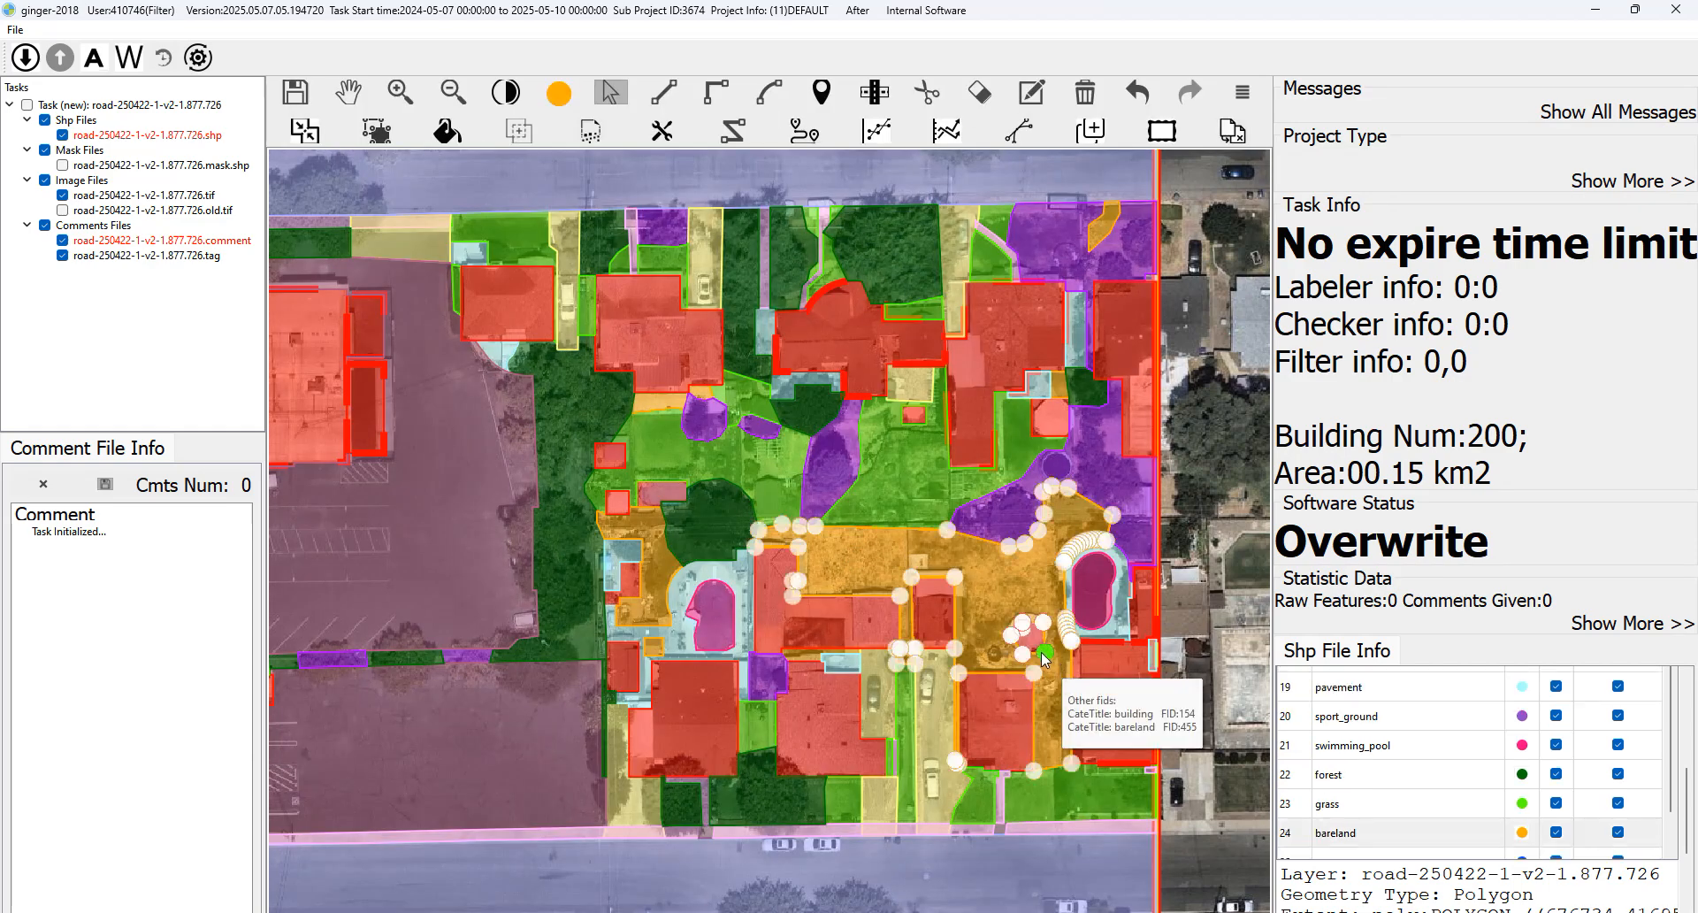
{"action": "key", "text": "Escape"}
{"action": "key", "text": "space"}
{"action": "key", "text": "space"}
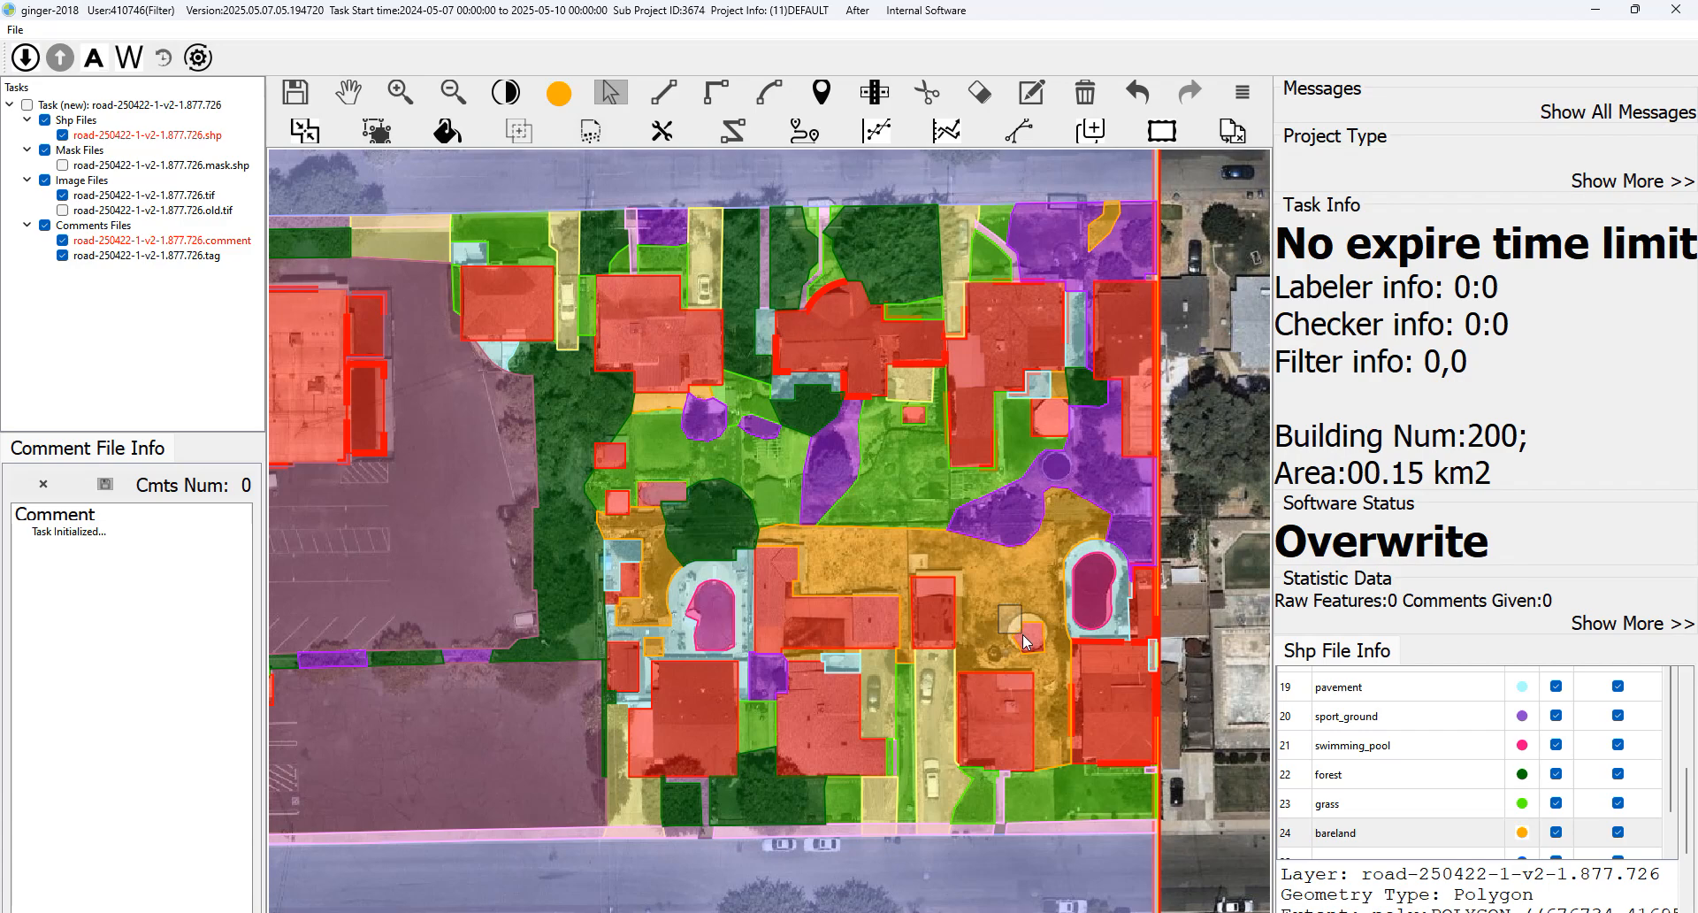
{"action": "left_click_drag", "start_coordinate": [999, 605], "coordinate": [1032, 643]}
Compare the labels with the aerial image for the backyards and houses up to the northern residential street.
{"action": "key", "text": "space"}
{"action": "key", "text": "space"}
{"action": "key", "text": "space"}
{"action": "key", "text": "space"}
{"action": "key", "text": "space"}
{"action": "key", "text": "space"}
{"action": "key", "text": "space"}
{"action": "left_click_drag", "start_coordinate": [1132, 571], "coordinate": [1131, 608]}
{"action": "key", "text": "space"}
{"action": "key", "text": "space"}
{"action": "key", "text": "space"}
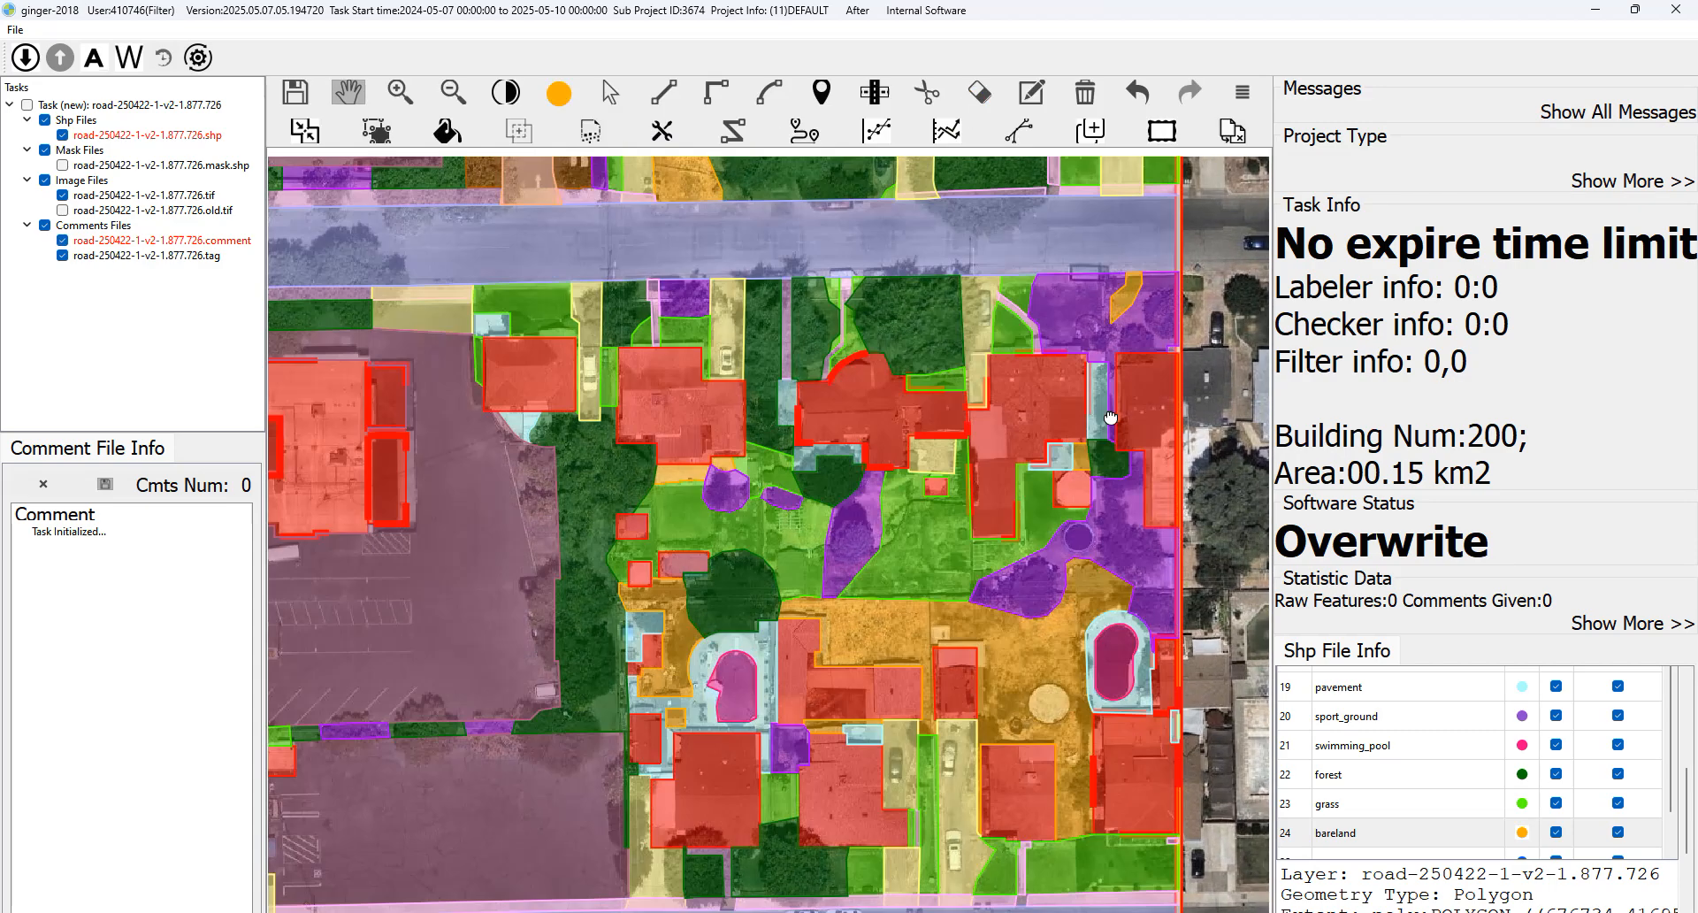
{"action": "left_click_drag", "start_coordinate": [1109, 403], "coordinate": [1109, 428]}
{"action": "key", "text": "space"}
{"action": "key", "text": "space"}
{"action": "key", "text": "space"}
{"action": "key", "text": "space"}
{"action": "left_click_drag", "start_coordinate": [745, 410], "coordinate": [763, 504]}
{"action": "key", "text": "space"}
{"action": "key", "text": "space"}
{"action": "key", "text": "space"}
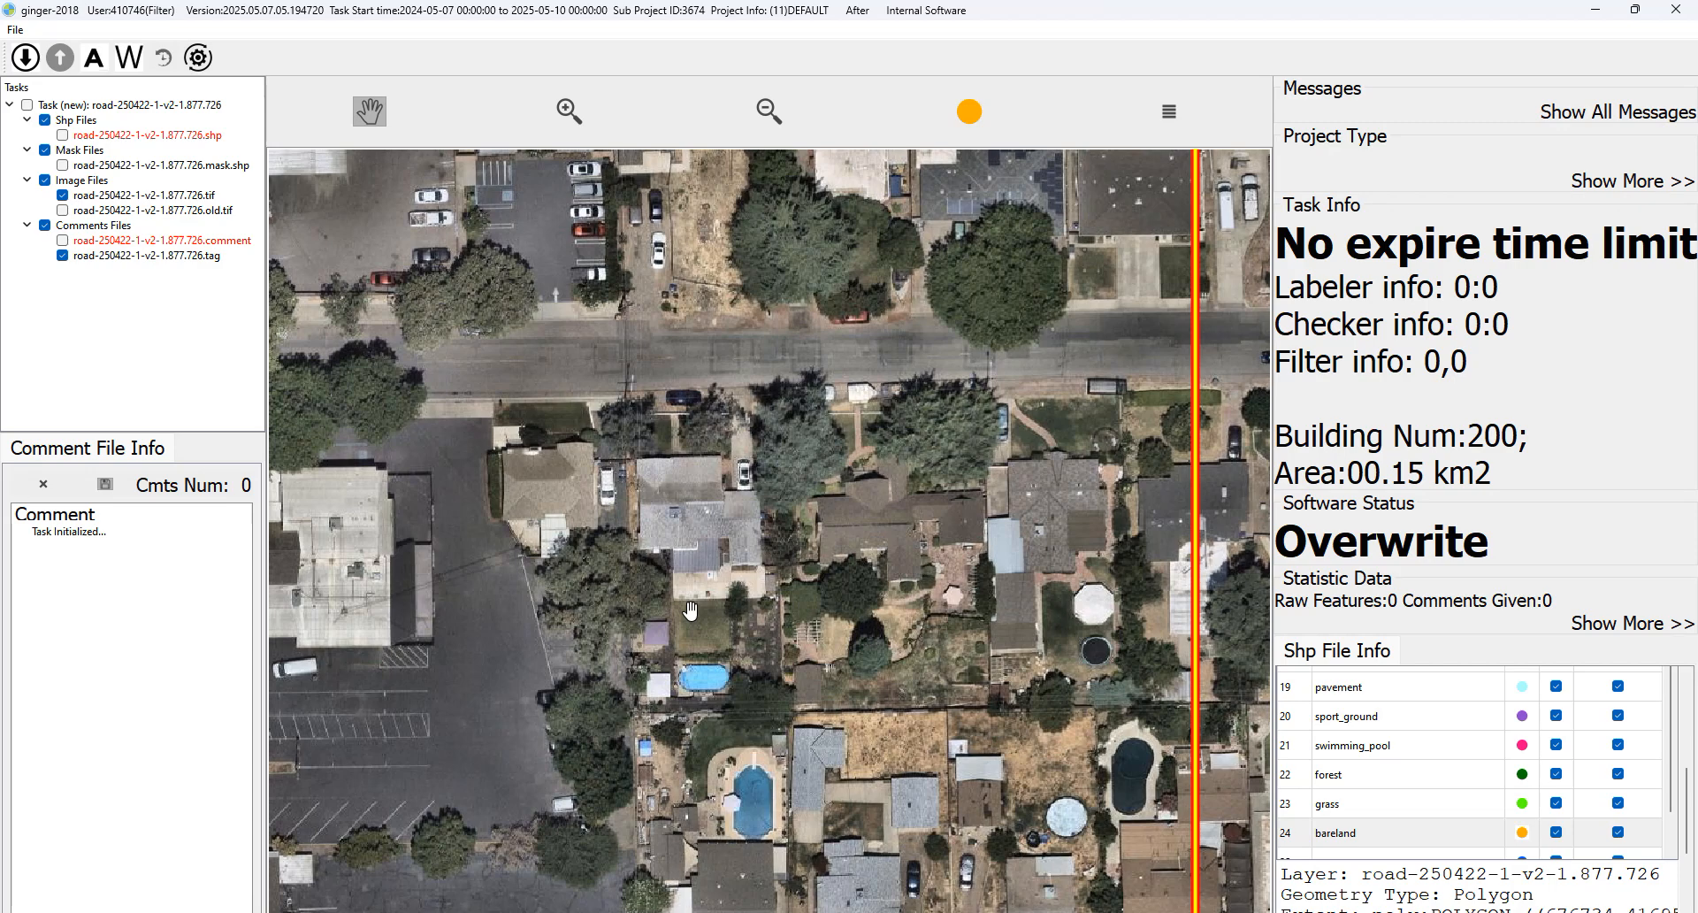
Split the shrub polygon behind the house with a straight cut along the lower edge of the bareland strip.
{"action": "scroll", "coordinate": [716, 575], "scroll_direction": "up", "scroll_amount": 3}
{"action": "key", "text": "space"}
{"action": "key", "text": "space"}
{"action": "key", "text": "space"}
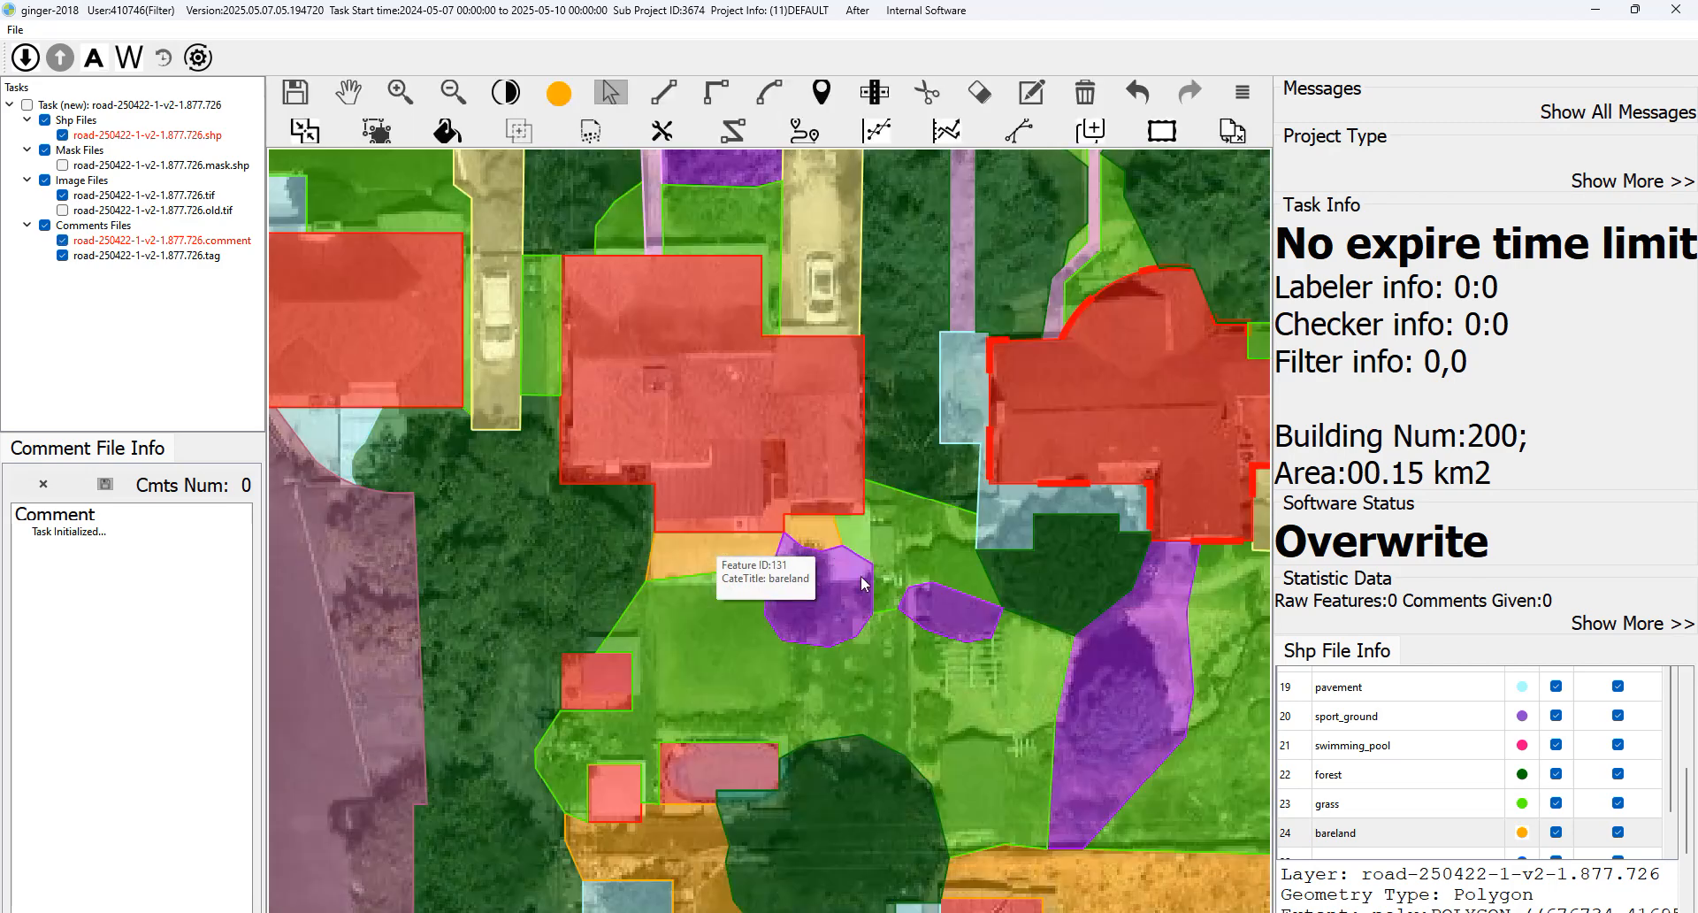
{"action": "left_click_drag", "start_coordinate": [767, 549], "coordinate": [748, 575]}
{"action": "key", "text": "s"}
{"action": "left_click", "coordinate": [687, 609]}
{"action": "key", "text": "c"}
{"action": "left_click", "coordinate": [626, 607]}
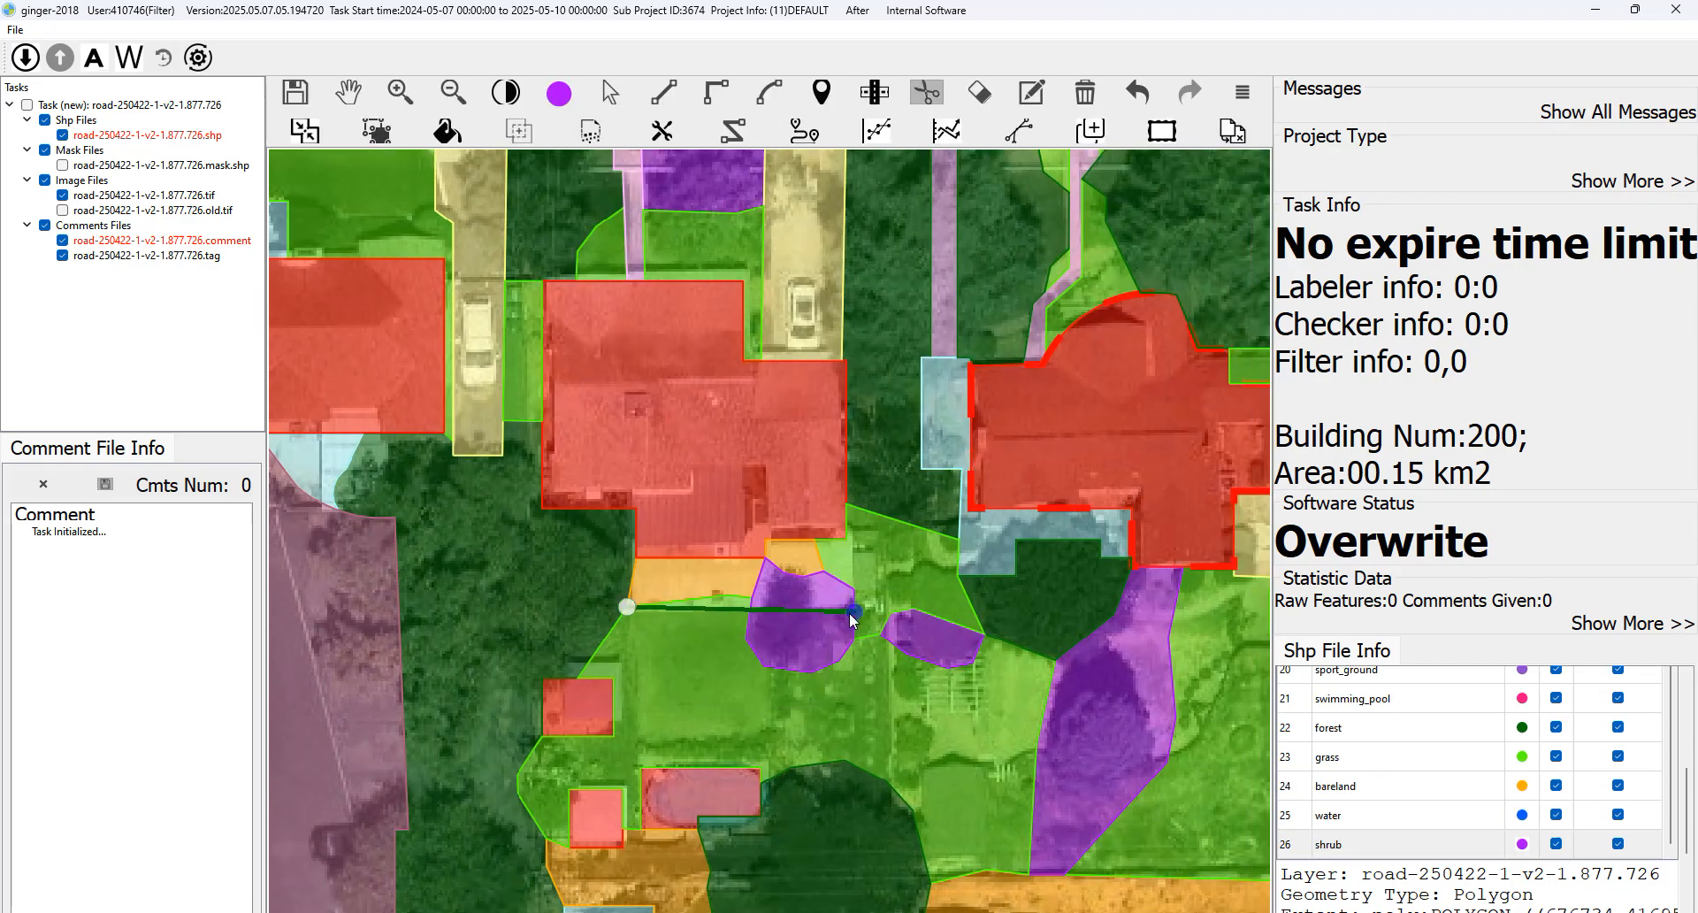
{"action": "double_click", "coordinate": [851, 529]}
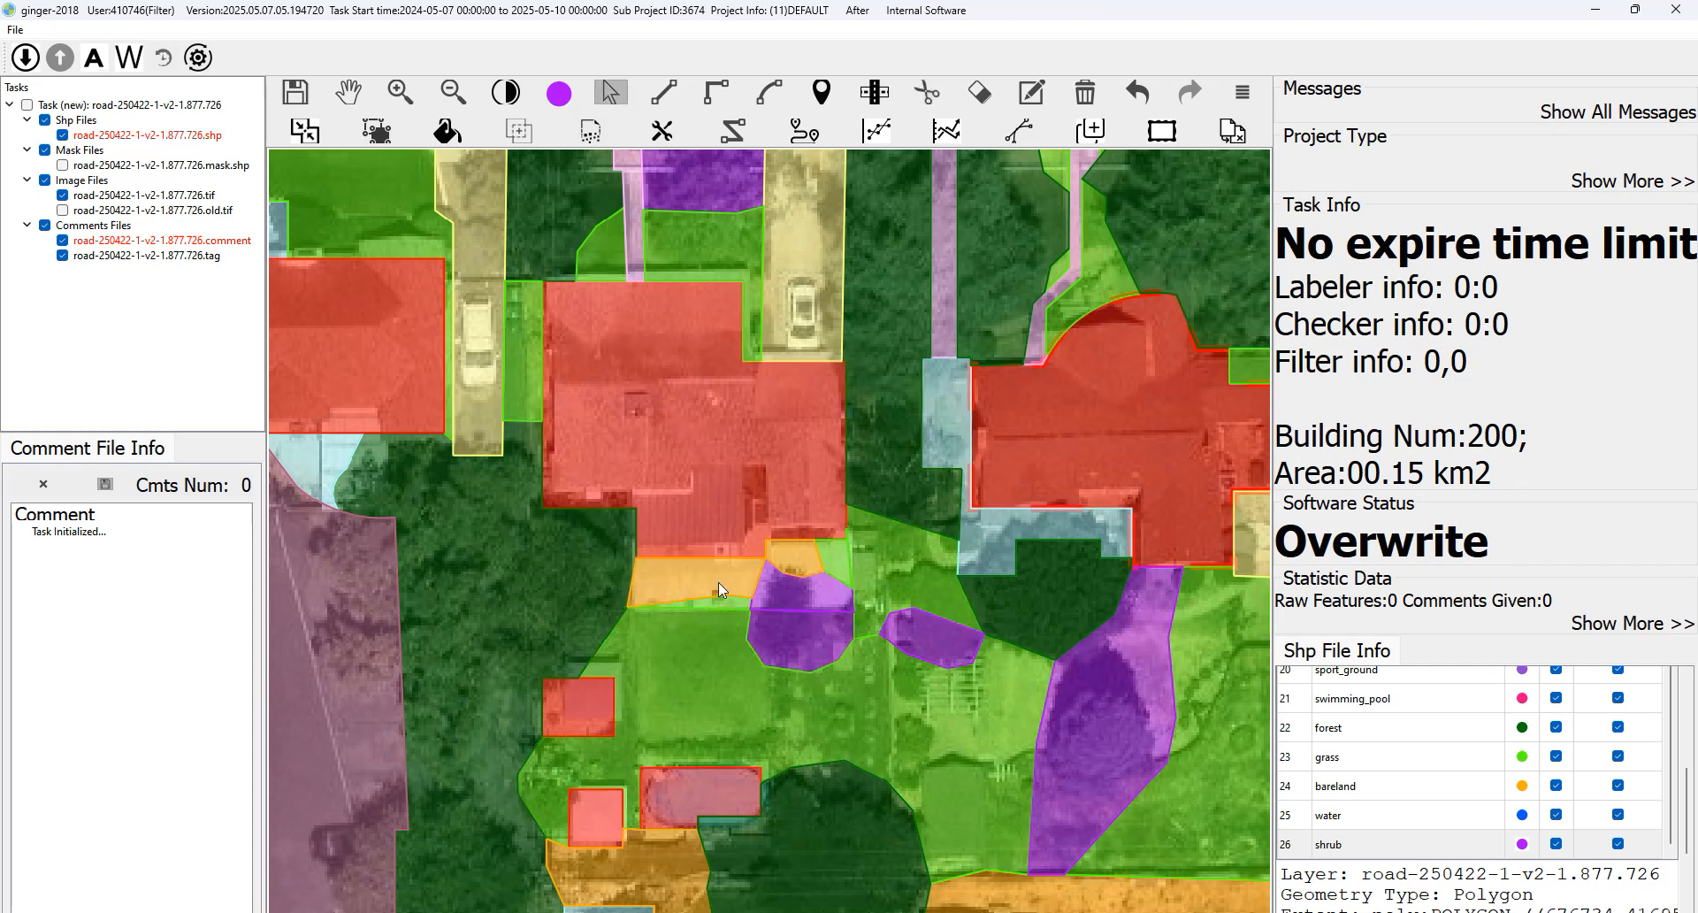
Merge the upper piece of the split shrub polygon into the adjoining bareland strip.
{"action": "left_click", "coordinate": [840, 594]}
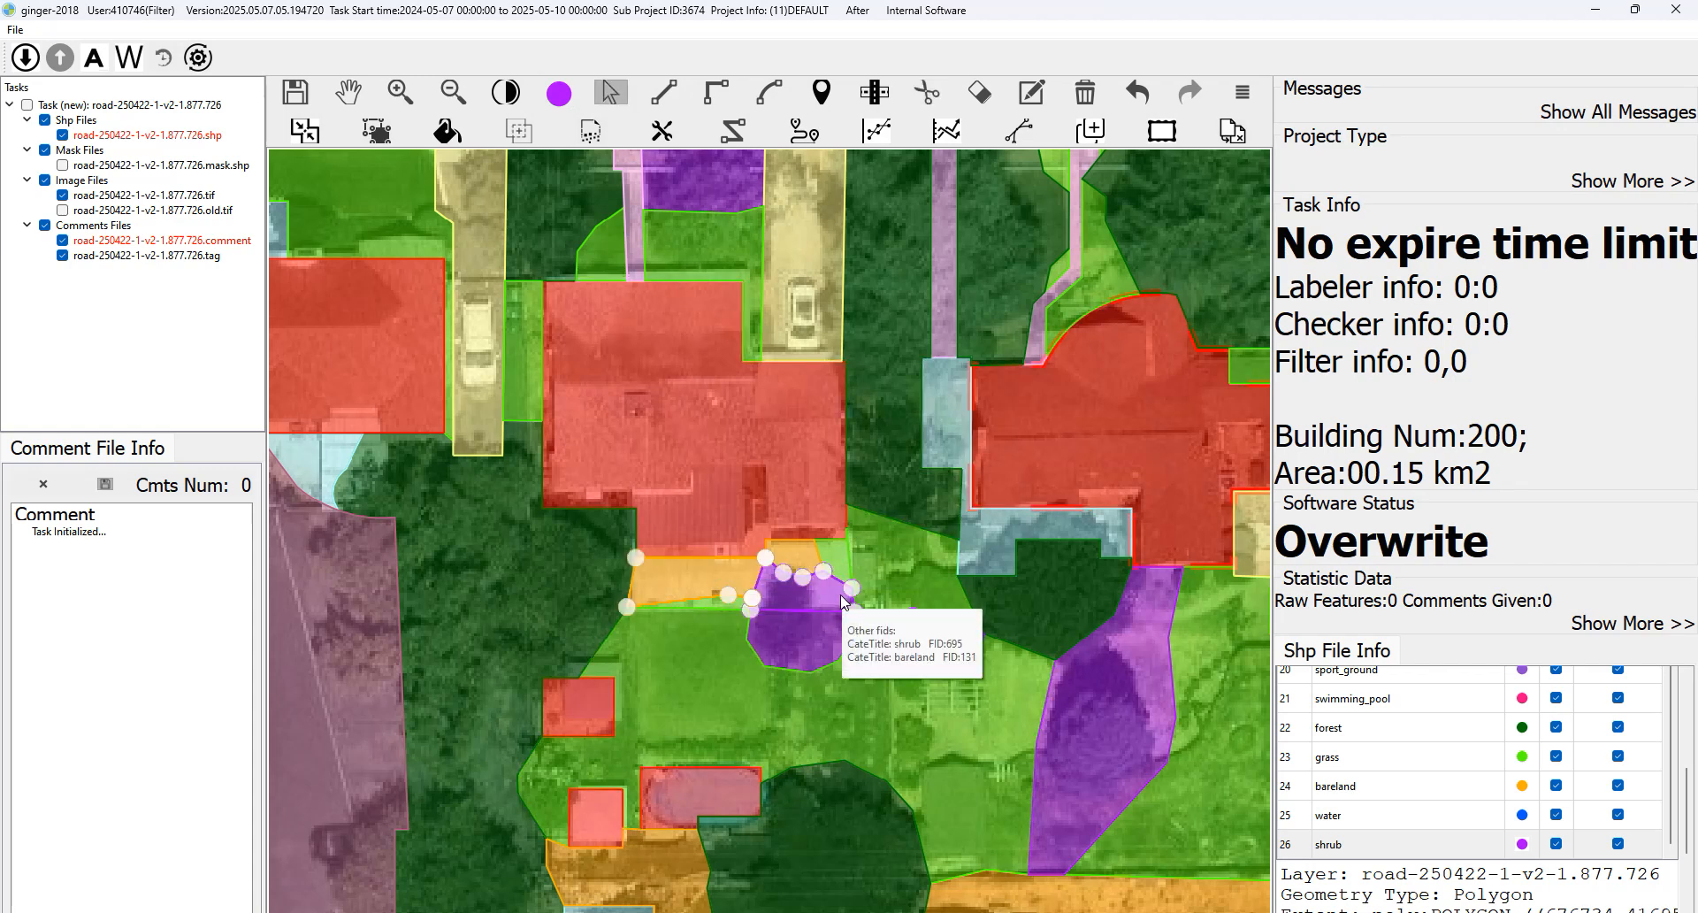
{"action": "key", "text": "m"}
{"action": "left_click", "coordinate": [797, 577]}
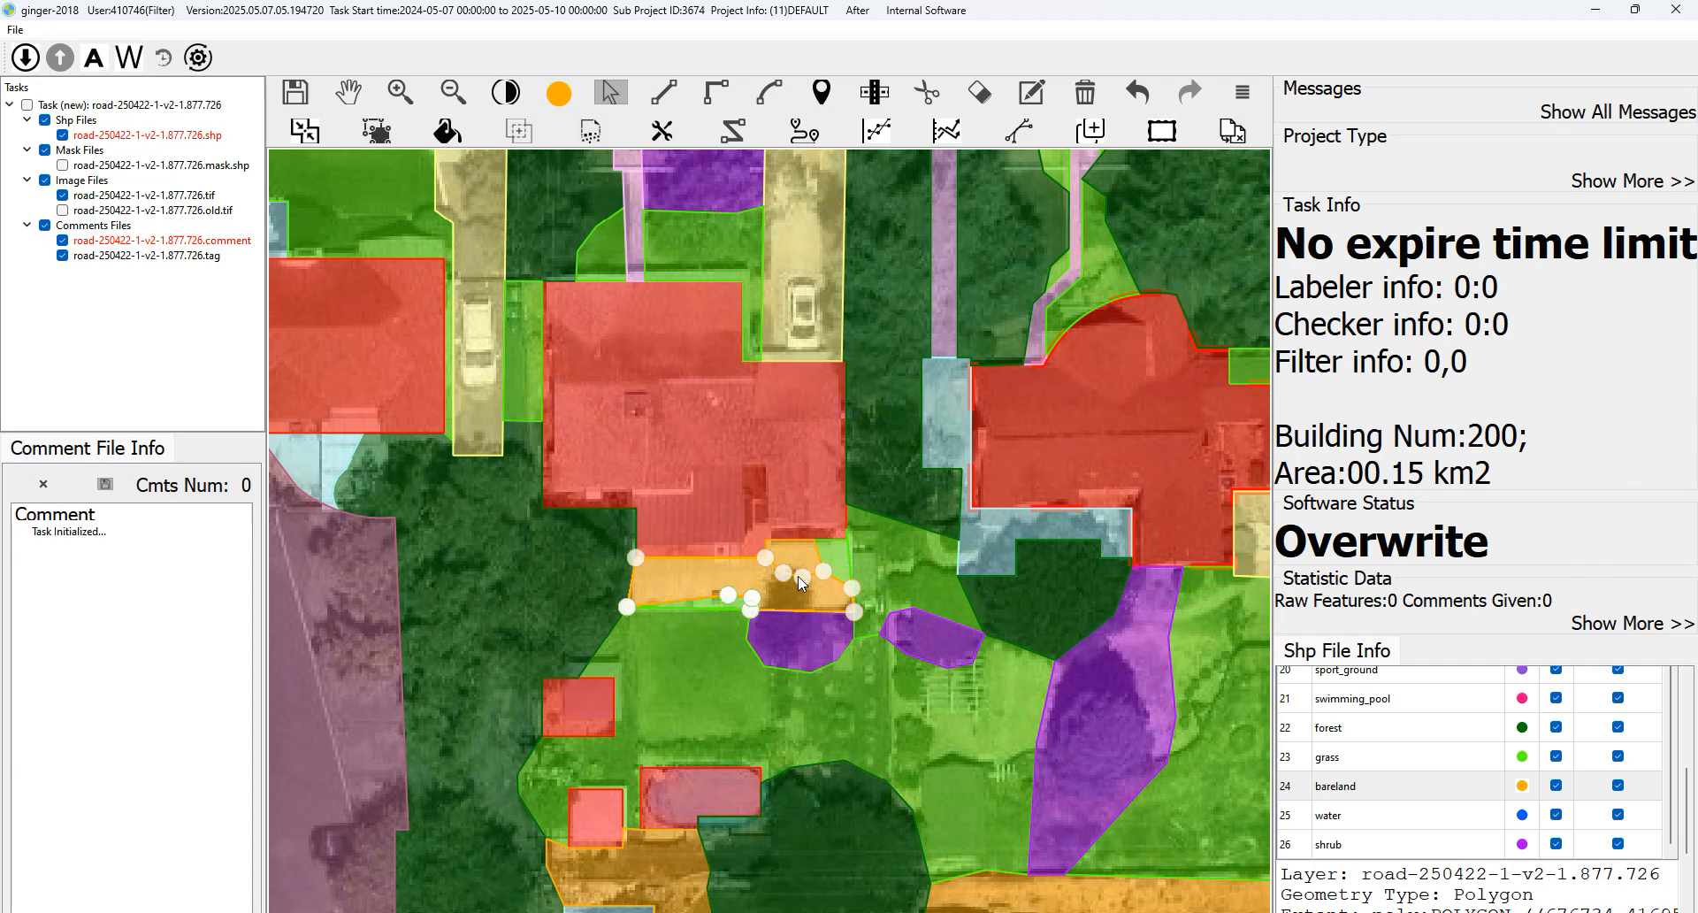
Merge the remaining small bareland and grass pieces into the strip behind the house and reclassify it as pavement.
{"action": "left_click_drag", "start_coordinate": [767, 585], "coordinate": [831, 570]}
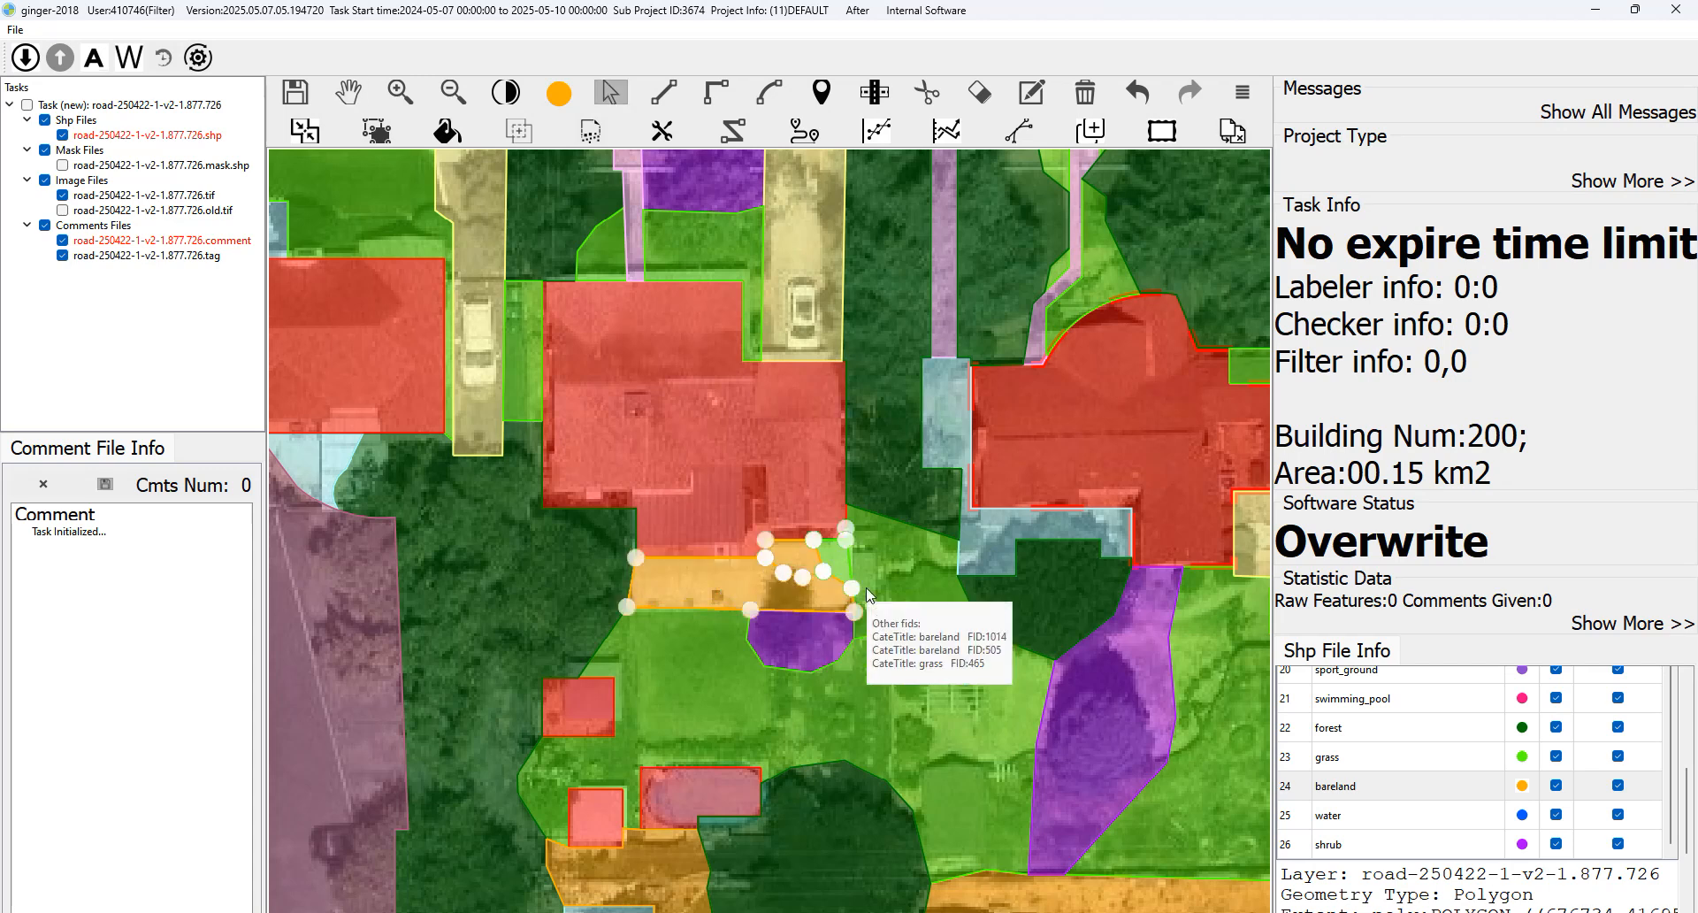
{"action": "scroll", "coordinate": [1373, 809], "scroll_direction": "up", "scroll_amount": 1}
{"action": "key", "text": "p"}
{"action": "left_click_drag", "start_coordinate": [921, 528], "coordinate": [827, 513]}
{"action": "scroll", "coordinate": [834, 532], "scroll_direction": "down", "scroll_amount": 1}
Check the new pavement strip and the neighbouring houses to the east against the aerial image.
{"action": "key", "text": "space"}
{"action": "key", "text": "space"}
{"action": "key", "text": "space"}
{"action": "key", "text": "space"}
{"action": "key", "text": "space"}
{"action": "key", "text": "space"}
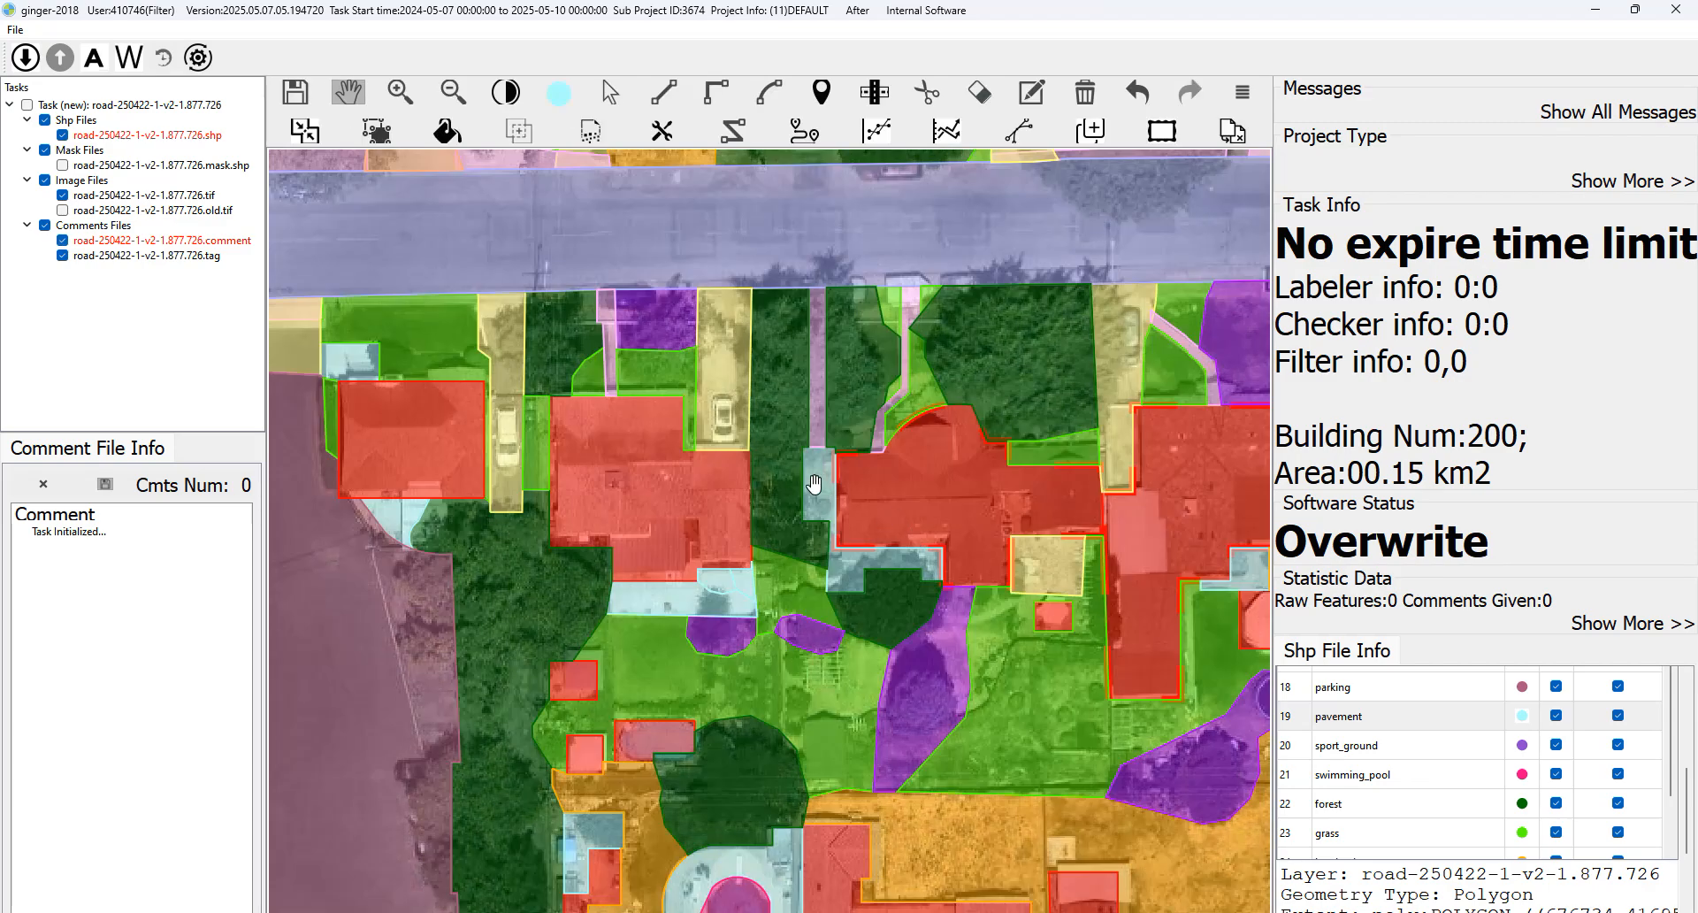
{"action": "left_click_drag", "start_coordinate": [966, 534], "coordinate": [860, 536]}
{"action": "key", "text": "space"}
{"action": "key", "text": "space"}
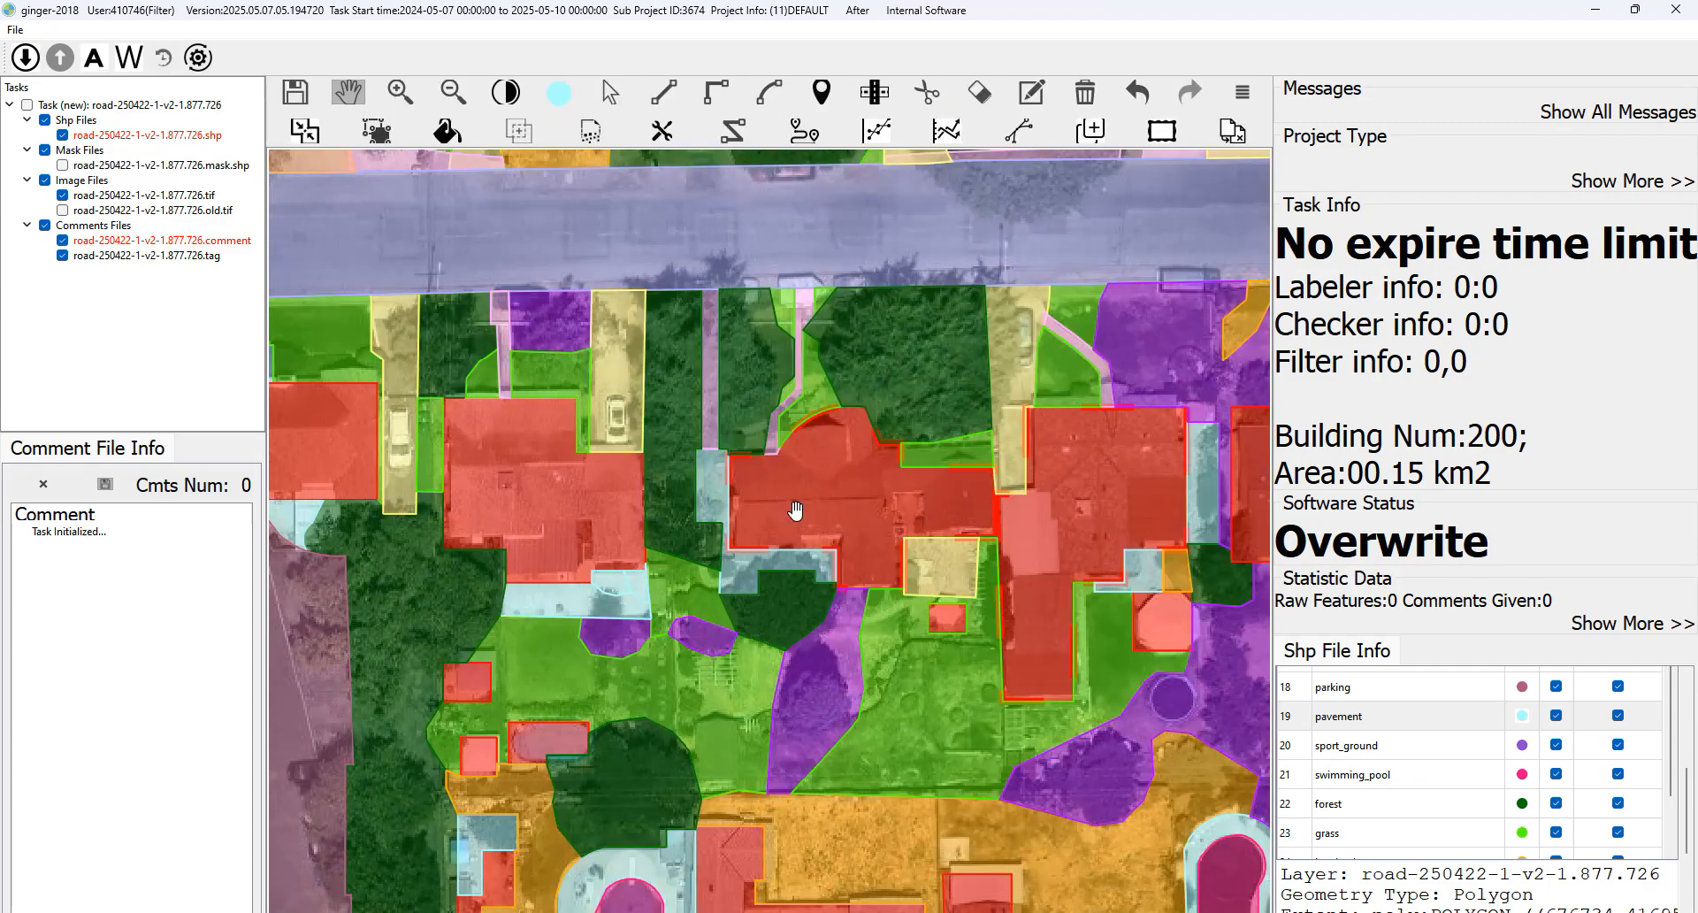
{"action": "key", "text": "space"}
{"action": "key", "text": "space"}
Compare the labels with the aerial image along the northern street up to the task area's upper boundary.
{"action": "scroll", "coordinate": [801, 518], "scroll_direction": "down", "scroll_amount": 3}
{"action": "key", "text": "space"}
{"action": "left_click_drag", "start_coordinate": [926, 431], "coordinate": [931, 502]}
{"action": "key", "text": "space"}
{"action": "key", "text": "space"}
{"action": "key", "text": "space"}
{"action": "key", "text": "space"}
{"action": "key", "text": "space"}
{"action": "left_click_drag", "start_coordinate": [730, 243], "coordinate": [756, 389]}
{"action": "key", "text": "space"}
{"action": "key", "text": "space"}
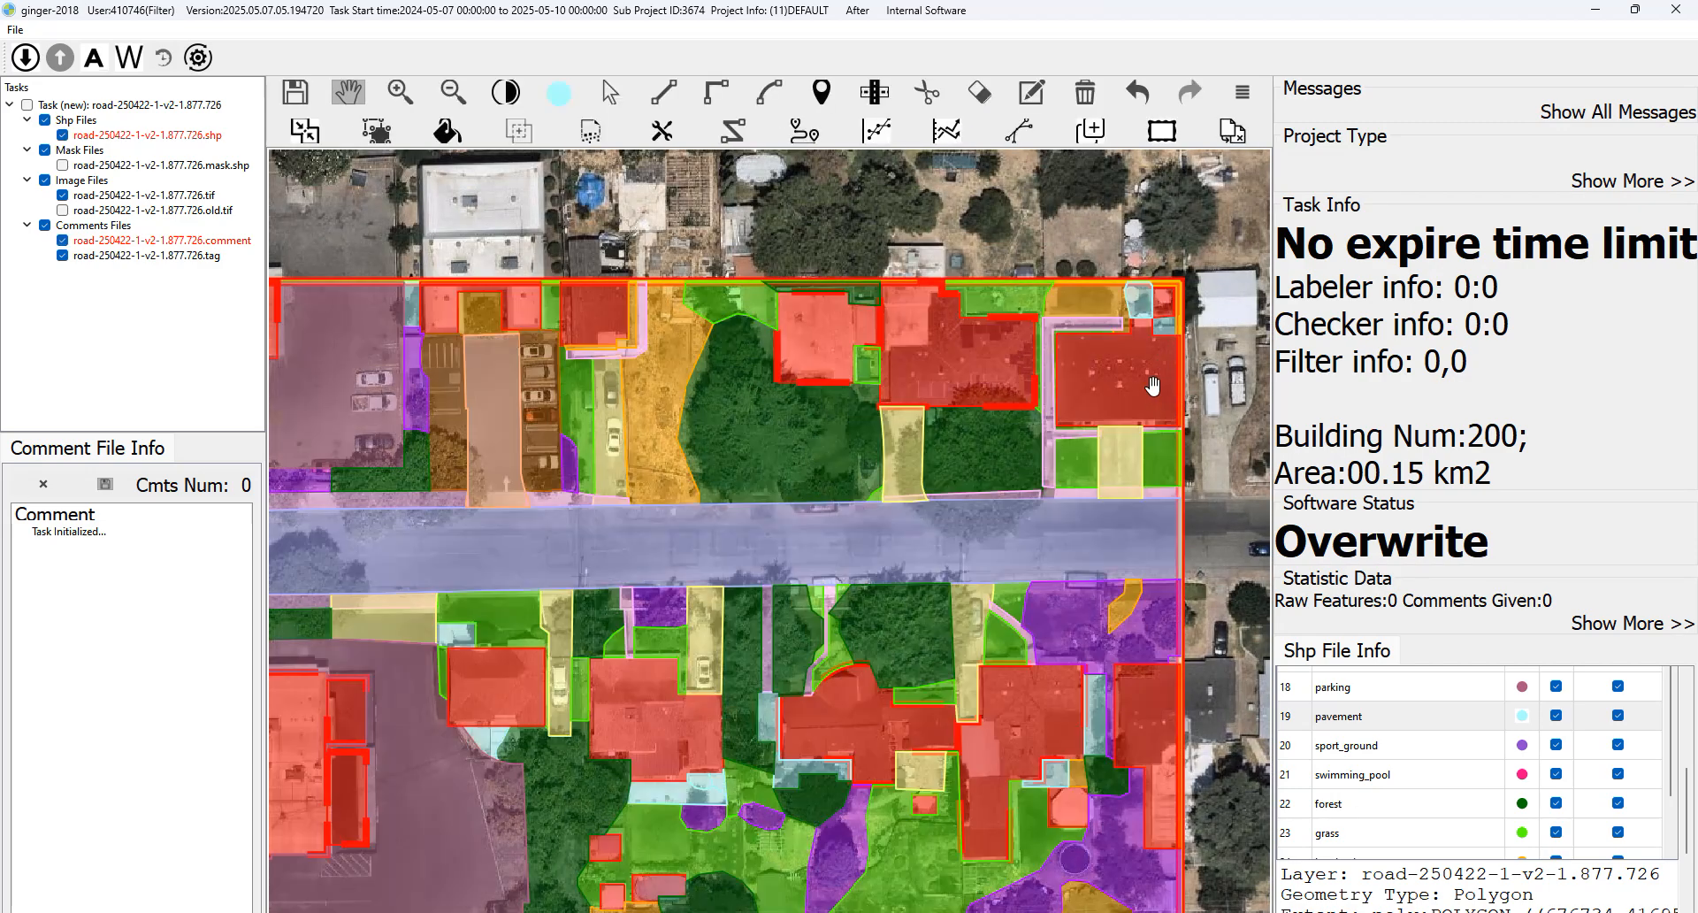
Compare the labels with the aerial image around the large flat-roofed commercial building and its parking areas at the street intersection.
{"action": "scroll", "coordinate": [1022, 308], "scroll_direction": "down", "scroll_amount": 1}
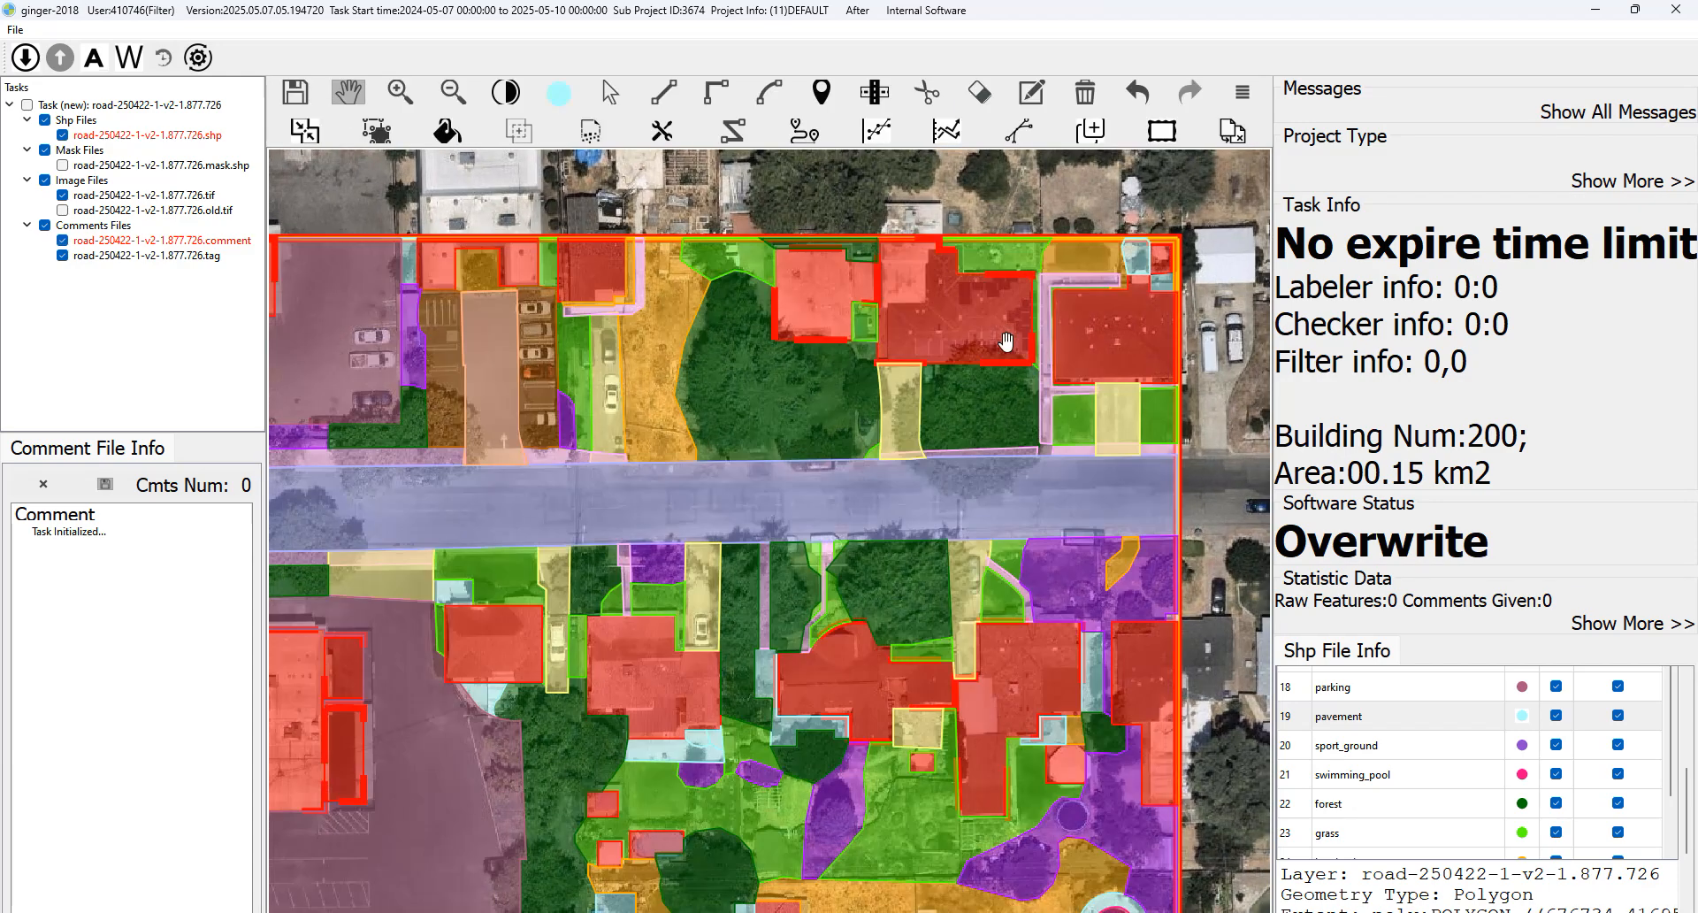
{"action": "scroll", "coordinate": [1007, 342], "scroll_direction": "down", "scroll_amount": 2}
{"action": "left_click_drag", "start_coordinate": [1007, 343], "coordinate": [1035, 276]}
{"action": "left_click_drag", "start_coordinate": [783, 889], "coordinate": [887, 466]}
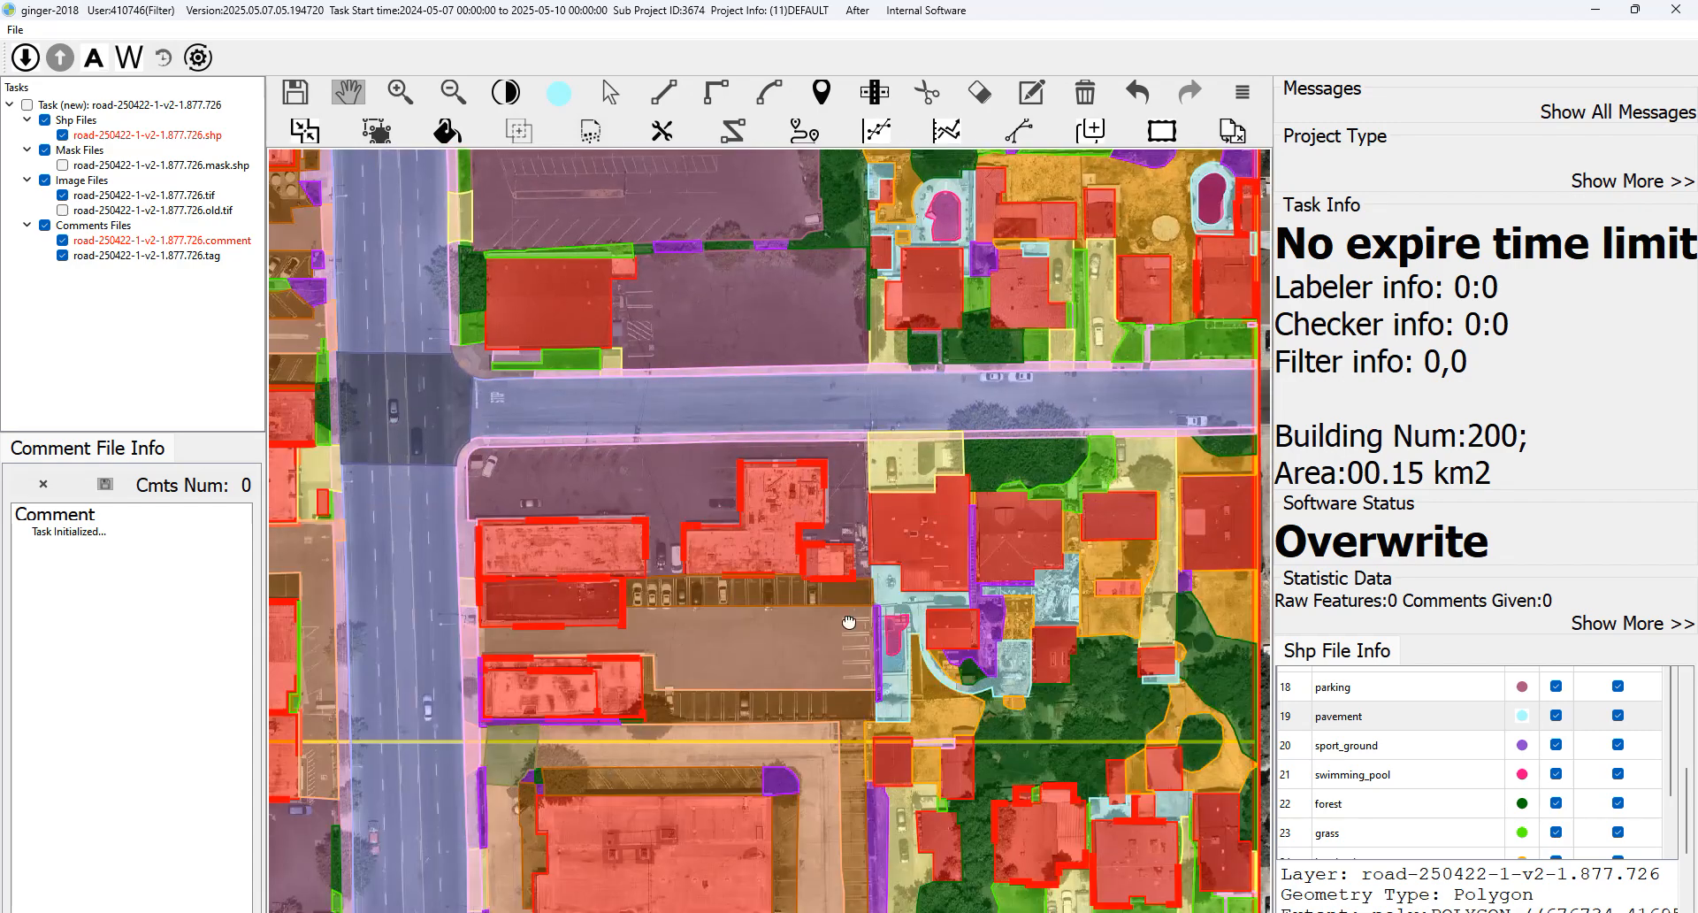
{"action": "scroll", "coordinate": [880, 328], "scroll_direction": "down", "scroll_amount": 3}
{"action": "scroll", "coordinate": [880, 328], "scroll_direction": "up", "scroll_amount": 5}
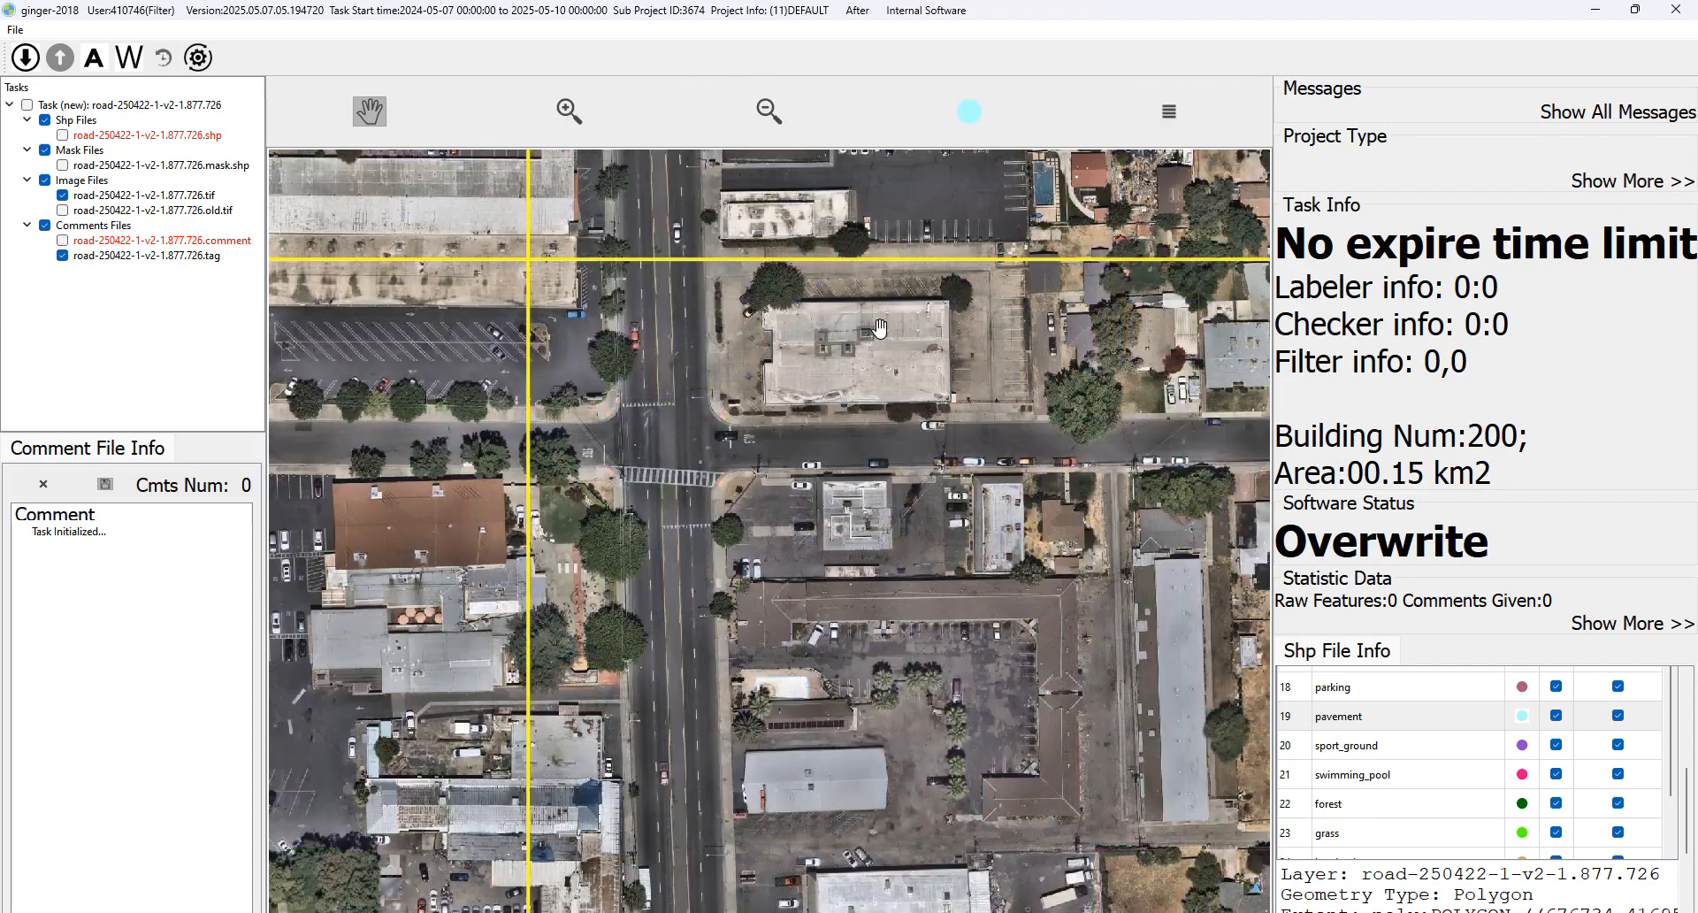
{"action": "scroll", "coordinate": [774, 367], "scroll_direction": "up", "scroll_amount": 1}
{"action": "key", "text": "space"}
{"action": "left_click_drag", "start_coordinate": [774, 367], "coordinate": [612, 380]}
{"action": "key", "text": "space"}
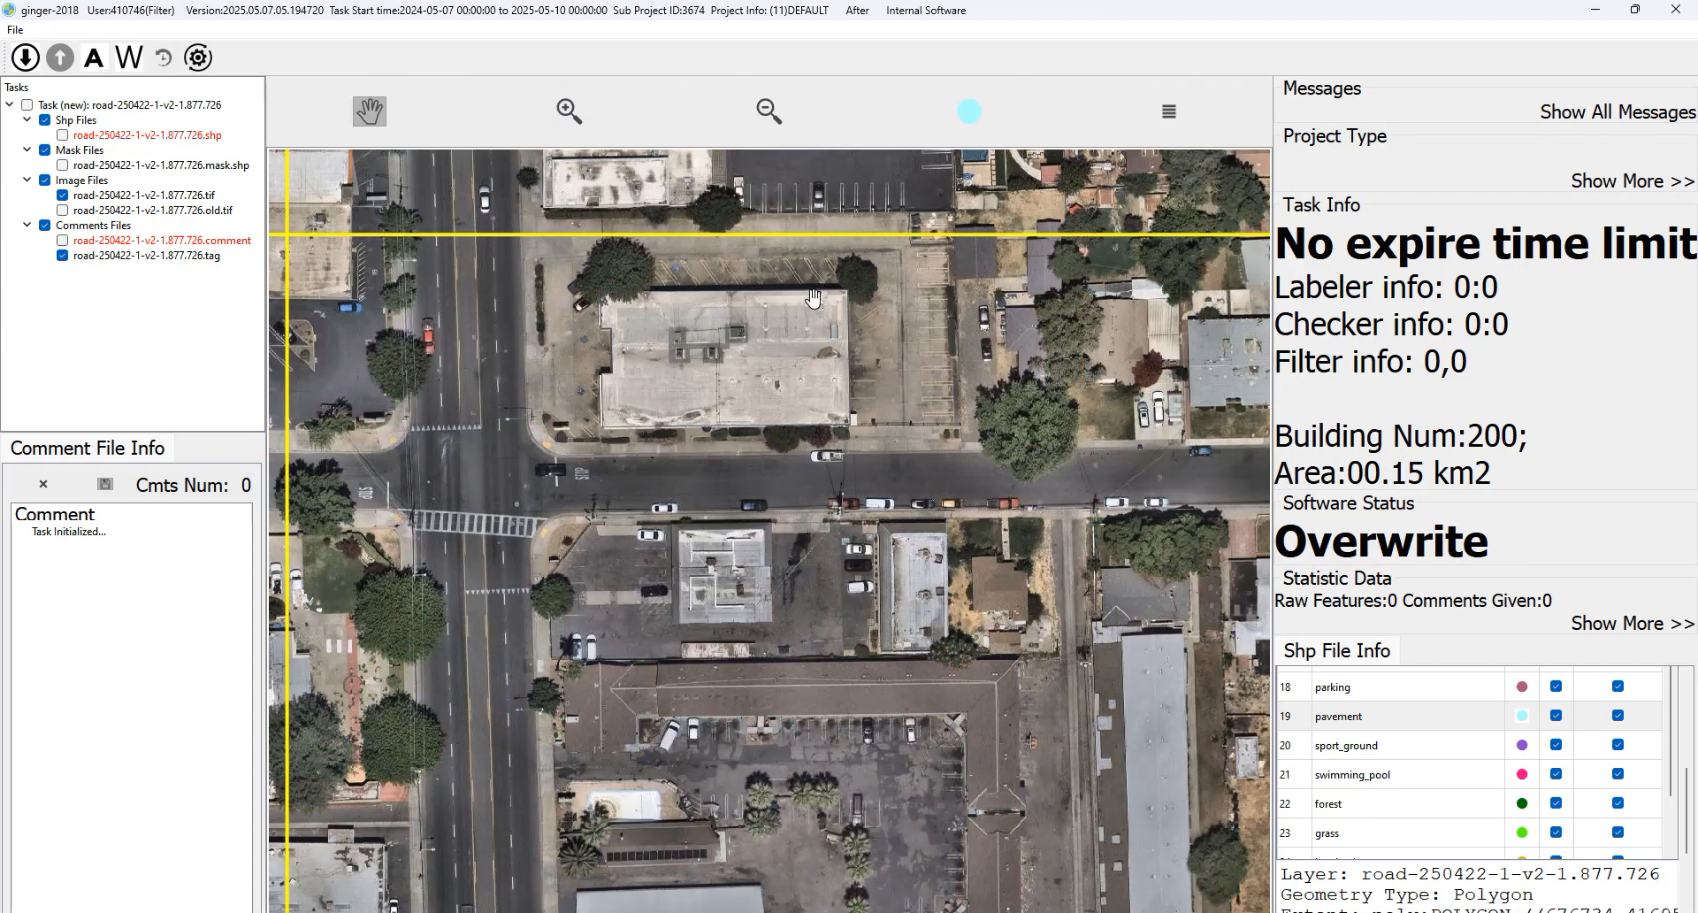
{"action": "key", "text": "space"}
{"action": "left_click_drag", "start_coordinate": [714, 324], "coordinate": [716, 287]}
{"action": "key", "text": "space"}
{"action": "key", "text": "space"}
{"action": "left_click_drag", "start_coordinate": [580, 263], "coordinate": [492, 273]}
{"action": "key", "text": "space"}
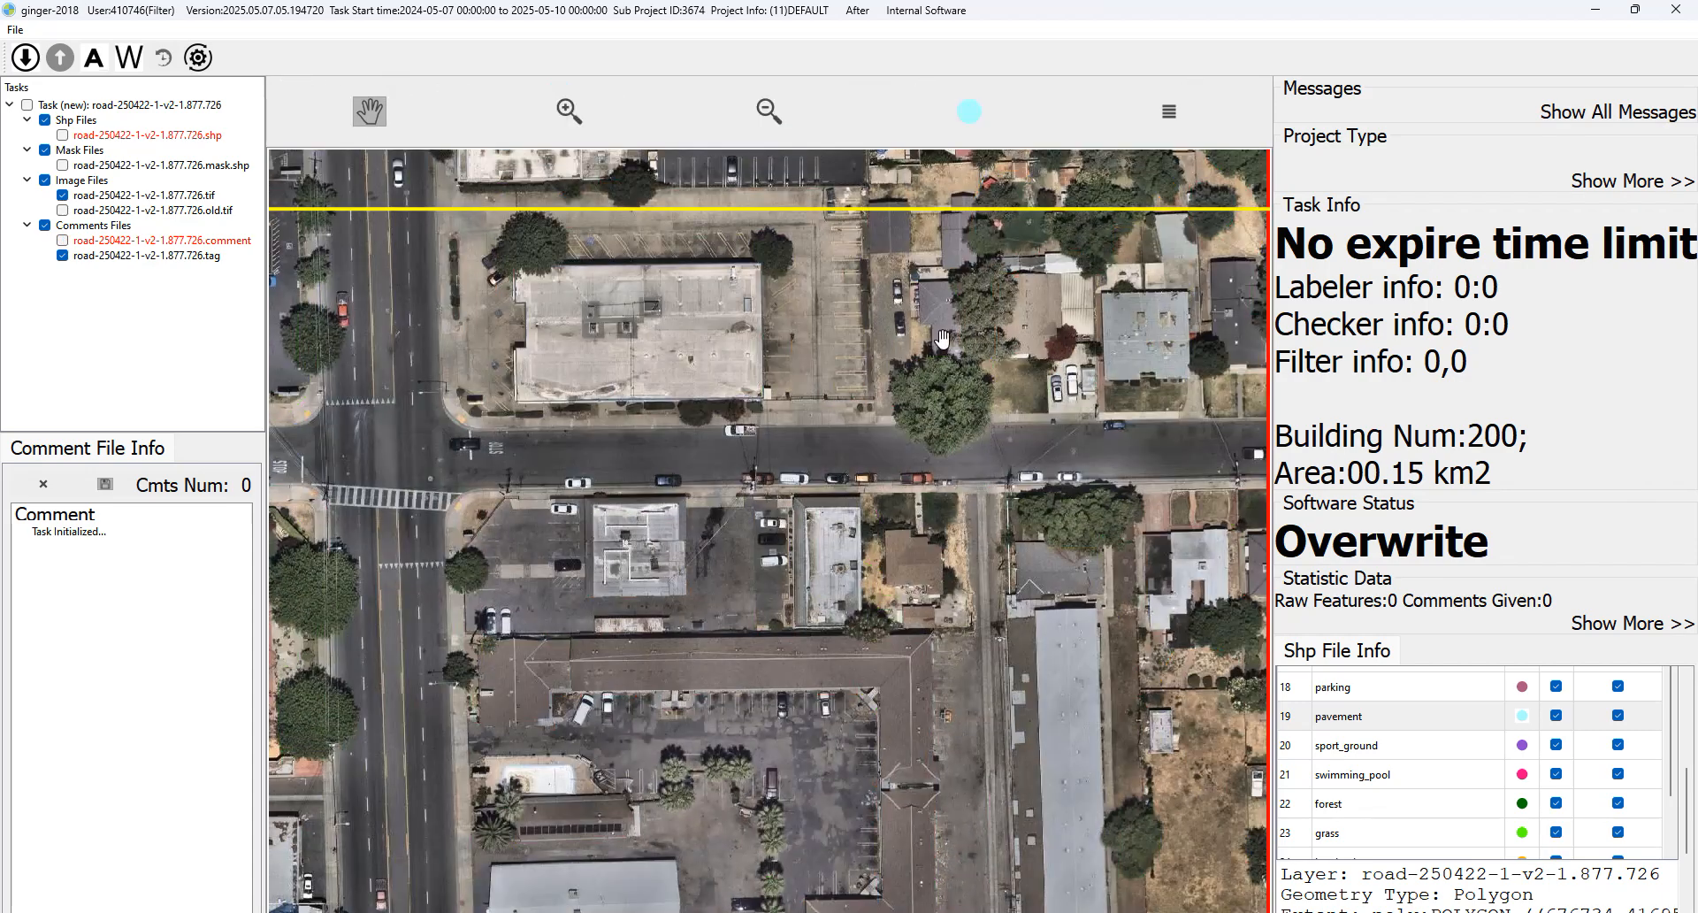
{"action": "key", "text": "space"}
{"action": "left_click_drag", "start_coordinate": [939, 336], "coordinate": [888, 337]}
{"action": "key", "text": "space"}
{"action": "key", "text": "space"}
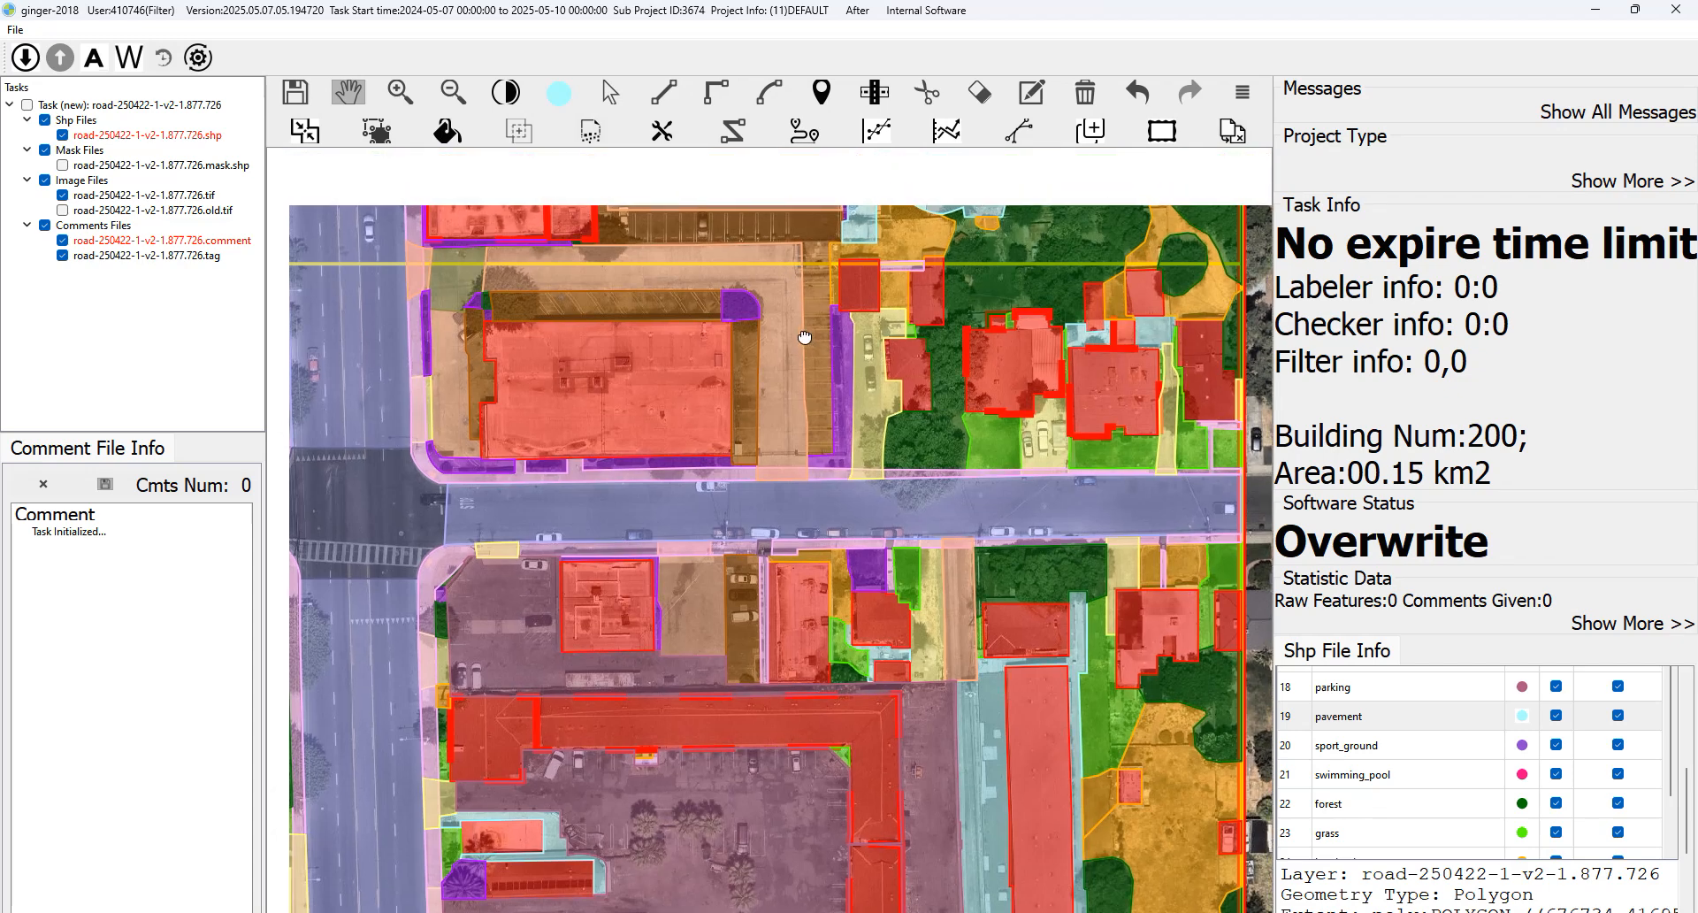
{"action": "left_click_drag", "start_coordinate": [796, 327], "coordinate": [823, 364]}
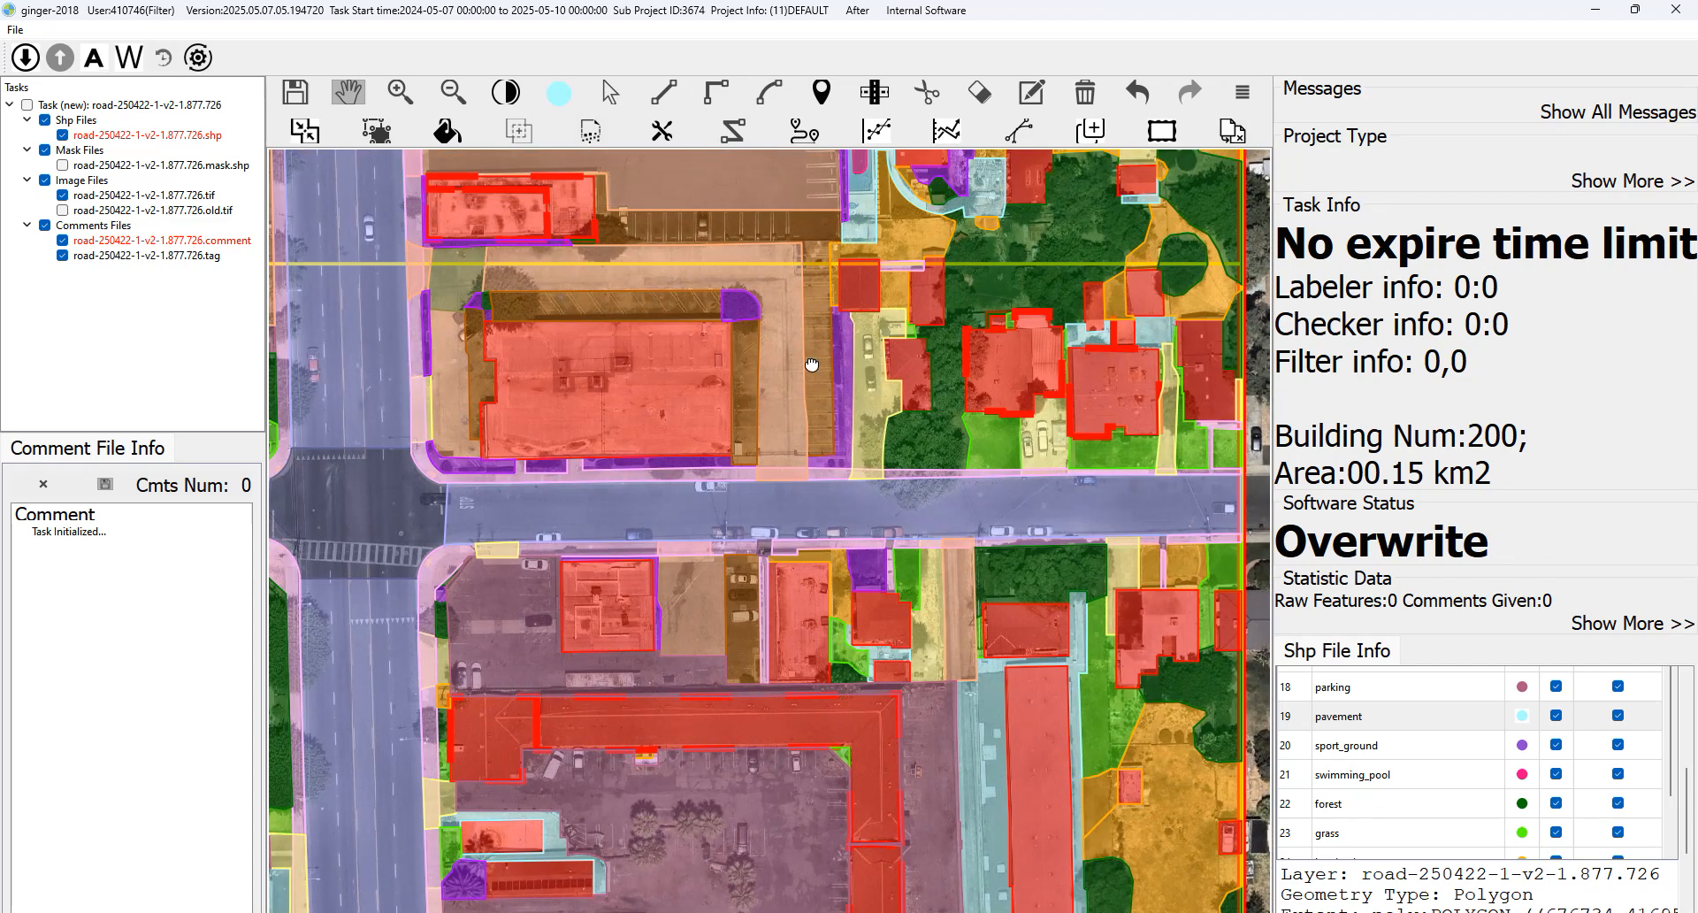
{"action": "key", "text": "space"}
{"action": "left_click_drag", "start_coordinate": [508, 282], "coordinate": [524, 319]}
{"action": "key", "text": "space"}
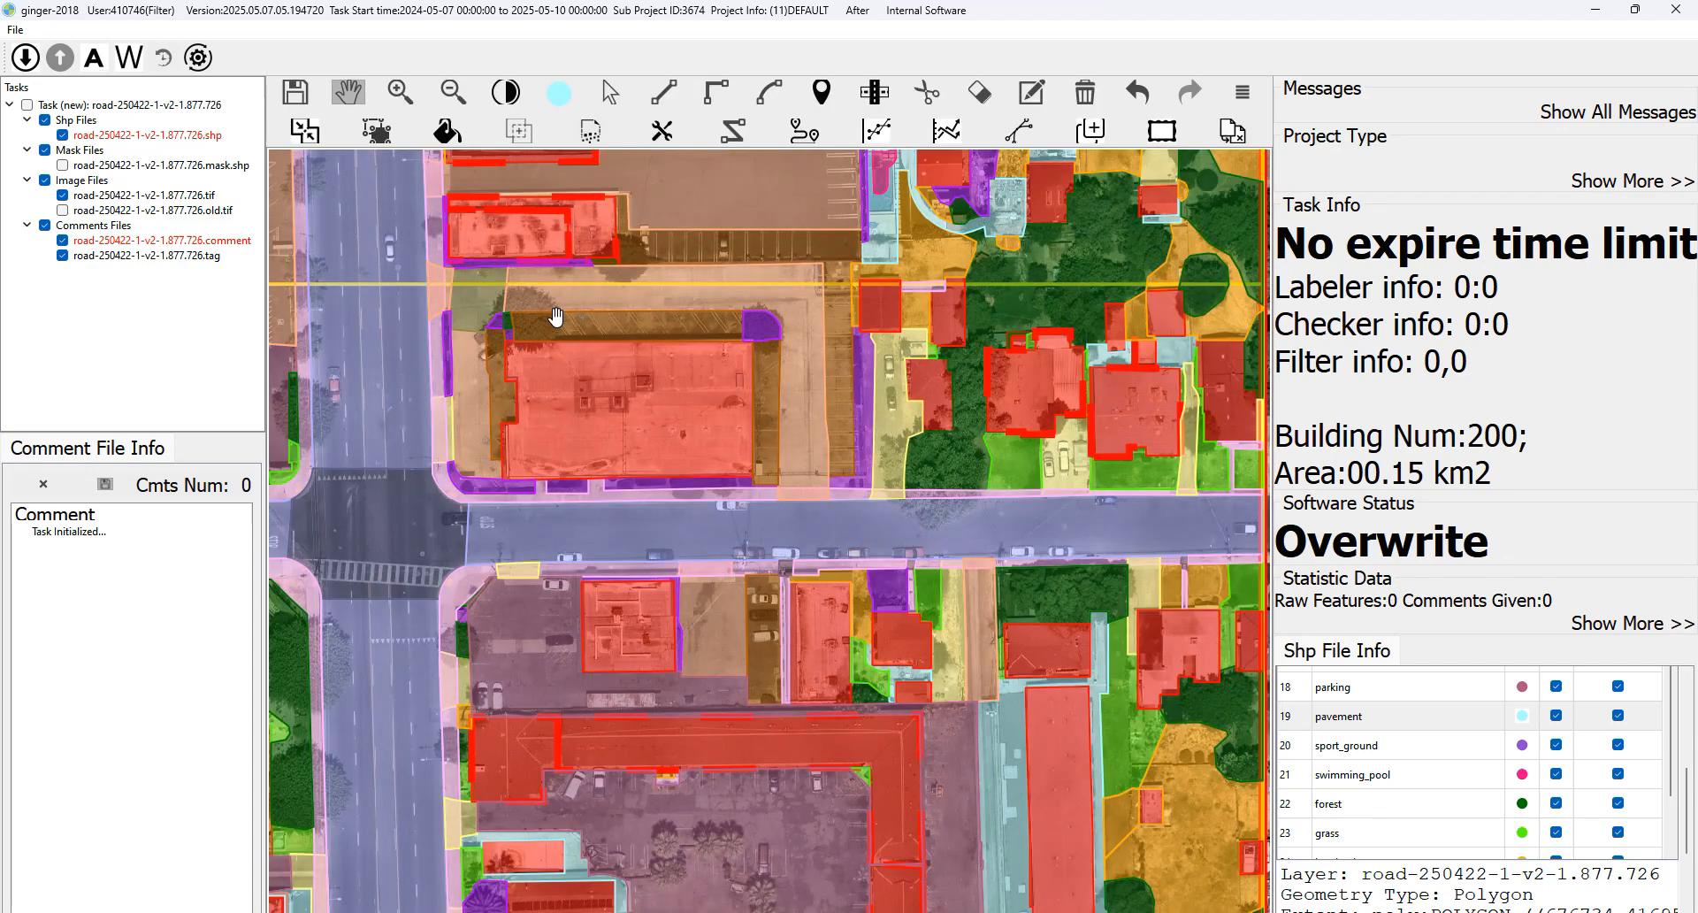
{"action": "key", "text": "space"}
{"action": "key", "text": "space"}
{"action": "left_click_drag", "start_coordinate": [789, 352], "coordinate": [784, 446]}
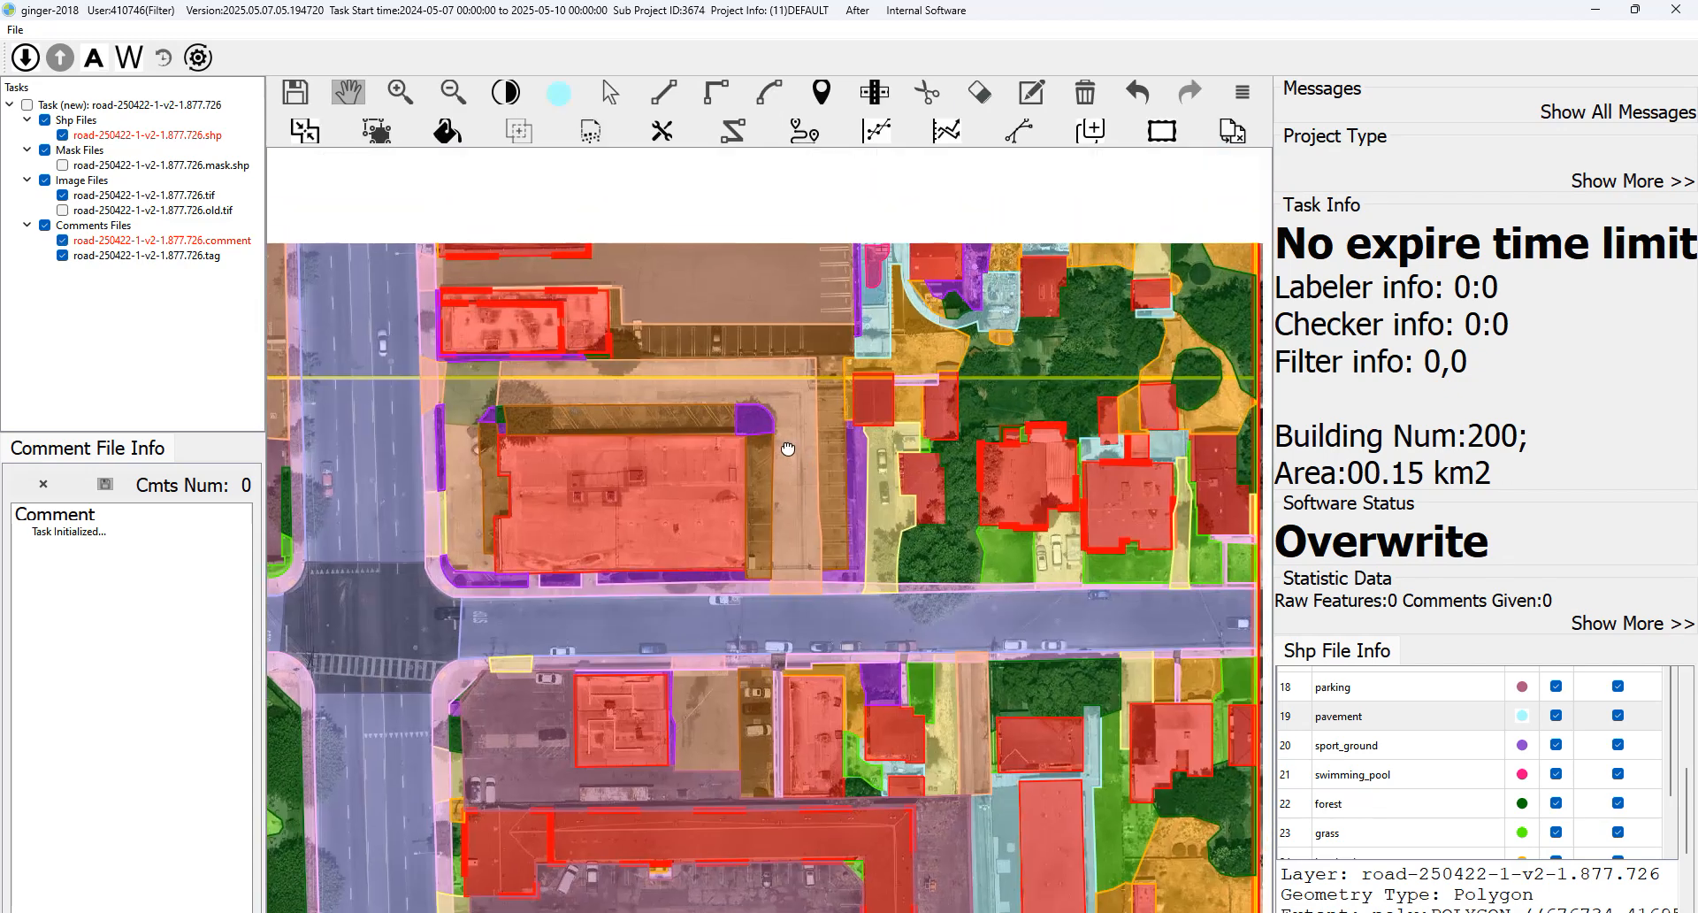
{"action": "key", "text": "space"}
{"action": "key", "text": "space"}
Check the labels of the cross street and the houses, driveways and gardens along it against the aerial image.
{"action": "left_click_drag", "start_coordinate": [955, 535], "coordinate": [912, 352]}
{"action": "key", "text": "space"}
{"action": "key", "text": "space"}
{"action": "key", "text": "space"}
{"action": "key", "text": "space"}
{"action": "key", "text": "space"}
{"action": "key", "text": "space"}
{"action": "key", "text": "space"}
{"action": "key", "text": "space"}
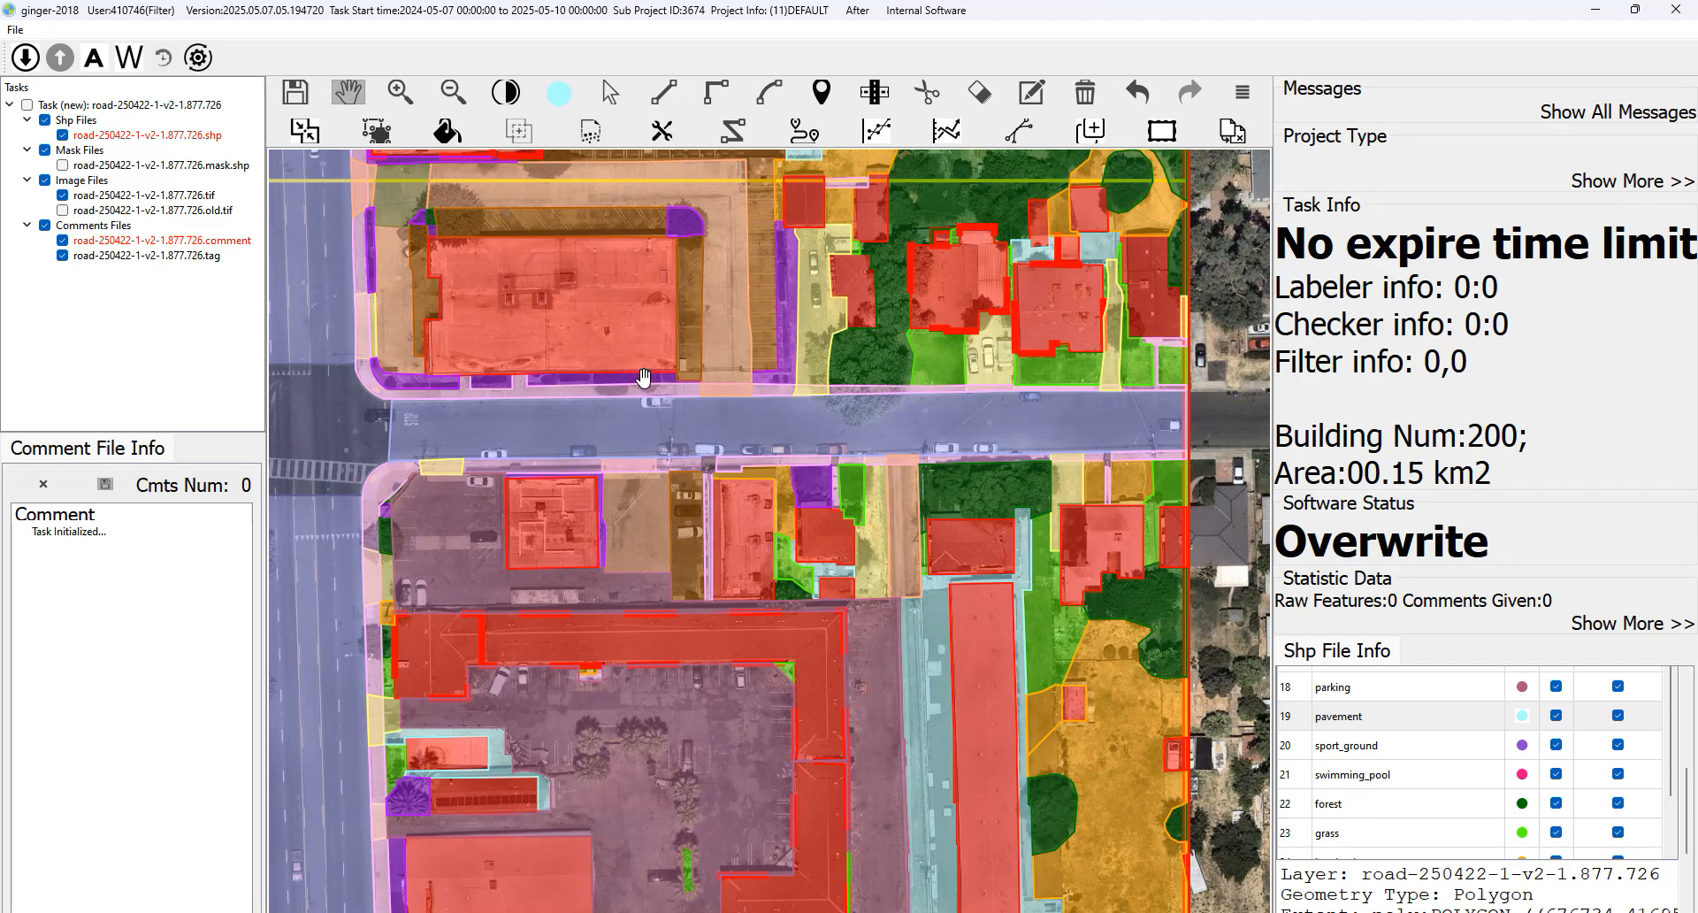
{"action": "left_click_drag", "start_coordinate": [1022, 381], "coordinate": [1003, 413]}
{"action": "key", "text": "space"}
{"action": "key", "text": "space"}
{"action": "key", "text": "space"}
{"action": "key", "text": "space"}
Compare the labels with the aerial image for the small buildings south of the cross street and the U-shaped building.
{"action": "left_click_drag", "start_coordinate": [1069, 392], "coordinate": [1114, 182]}
{"action": "key", "text": "space"}
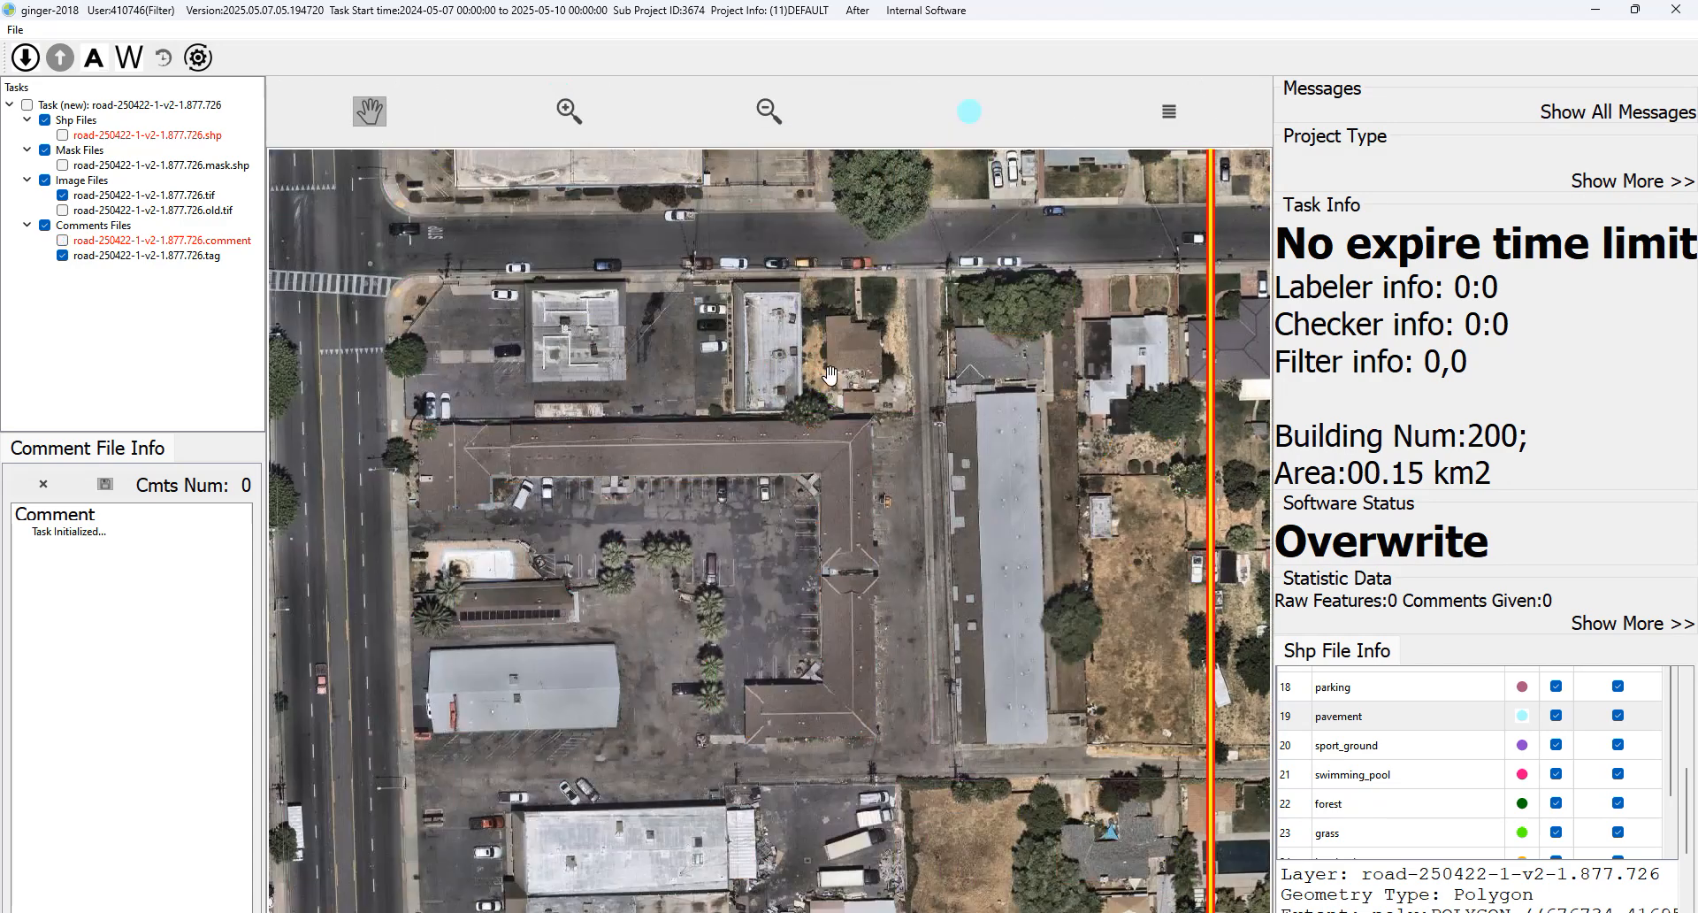
{"action": "key", "text": "space"}
{"action": "left_click_drag", "start_coordinate": [844, 386], "coordinate": [863, 323]}
{"action": "key", "text": "space"}
{"action": "key", "text": "space"}
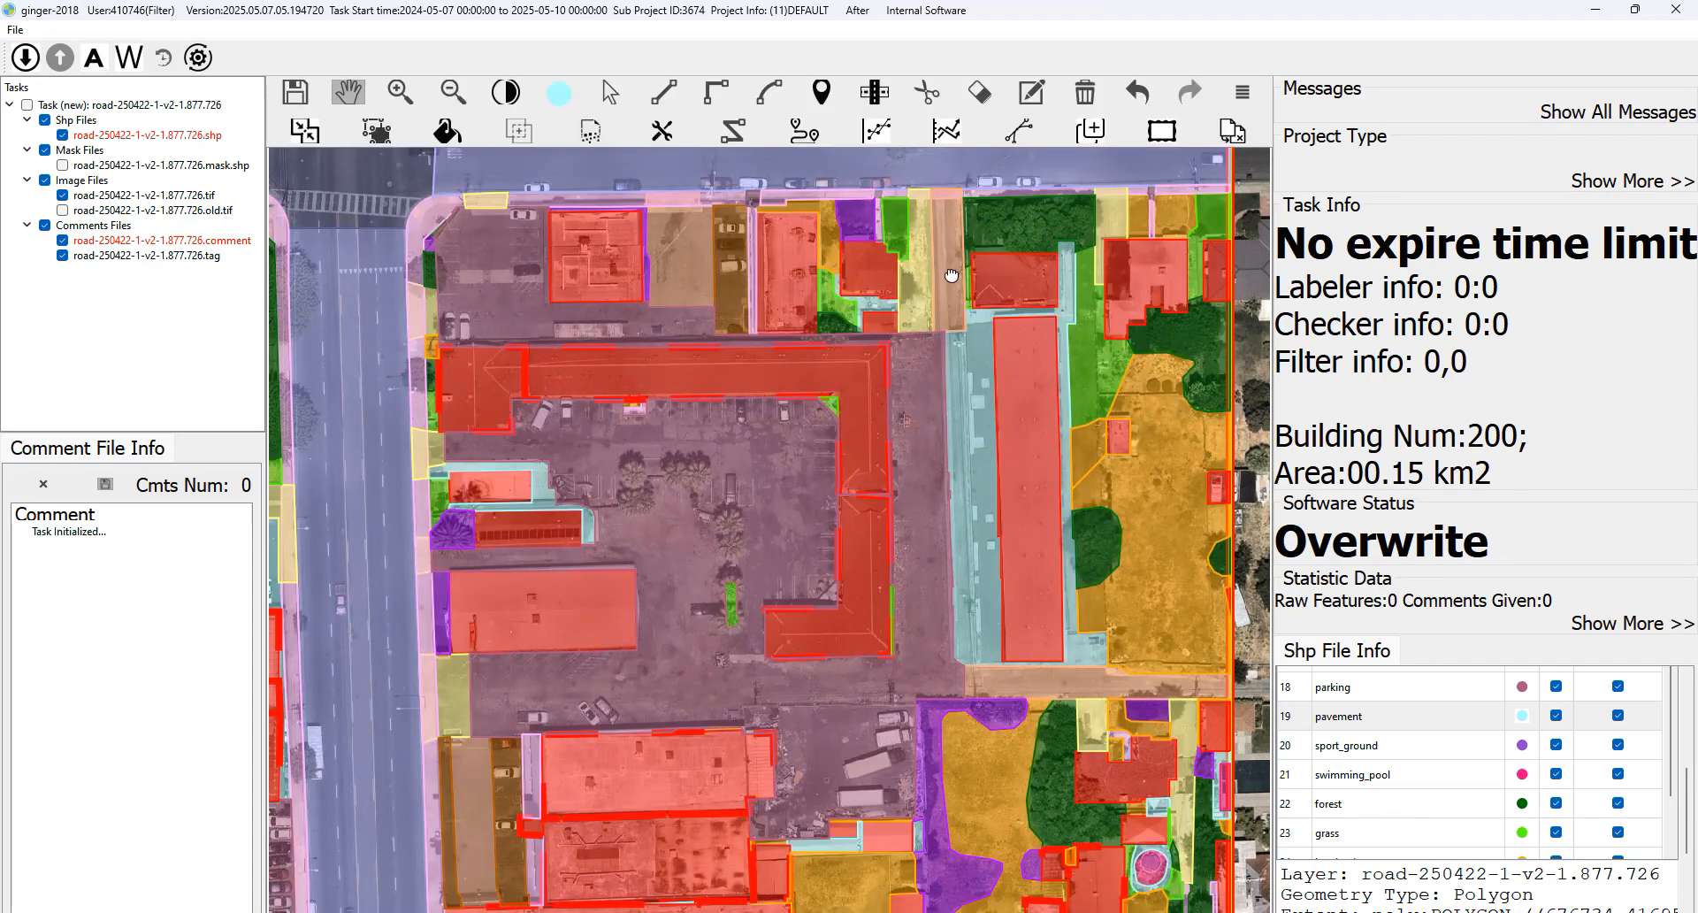
{"action": "key", "text": "space"}
{"action": "key", "text": "space"}
{"action": "left_click_drag", "start_coordinate": [895, 480], "coordinate": [922, 486]}
{"action": "key", "text": "space"}
{"action": "key", "text": "space"}
Check the long eastern building and its neighbouring lots, plus the courtyard of the U-shaped building, against the aerial image.
{"action": "left_click_drag", "start_coordinate": [1186, 230], "coordinate": [1065, 214]}
{"action": "key", "text": "space"}
{"action": "key", "text": "space"}
{"action": "left_click_drag", "start_coordinate": [1087, 424], "coordinate": [1091, 344]}
{"action": "key", "text": "space"}
{"action": "key", "text": "space"}
{"action": "left_click_drag", "start_coordinate": [951, 526], "coordinate": [1039, 401]}
{"action": "key", "text": "space"}
{"action": "key", "text": "space"}
{"action": "left_click_drag", "start_coordinate": [564, 427], "coordinate": [582, 503]}
{"action": "key", "text": "space"}
Cut an L-shaped area around the north-western palms out of the courtyard's parking polygon and reclassify it as forest.
{"action": "scroll", "coordinate": [653, 373], "scroll_direction": "up", "scroll_amount": 3}
{"action": "left_click_drag", "start_coordinate": [708, 322], "coordinate": [713, 405]}
{"action": "key", "text": "space"}
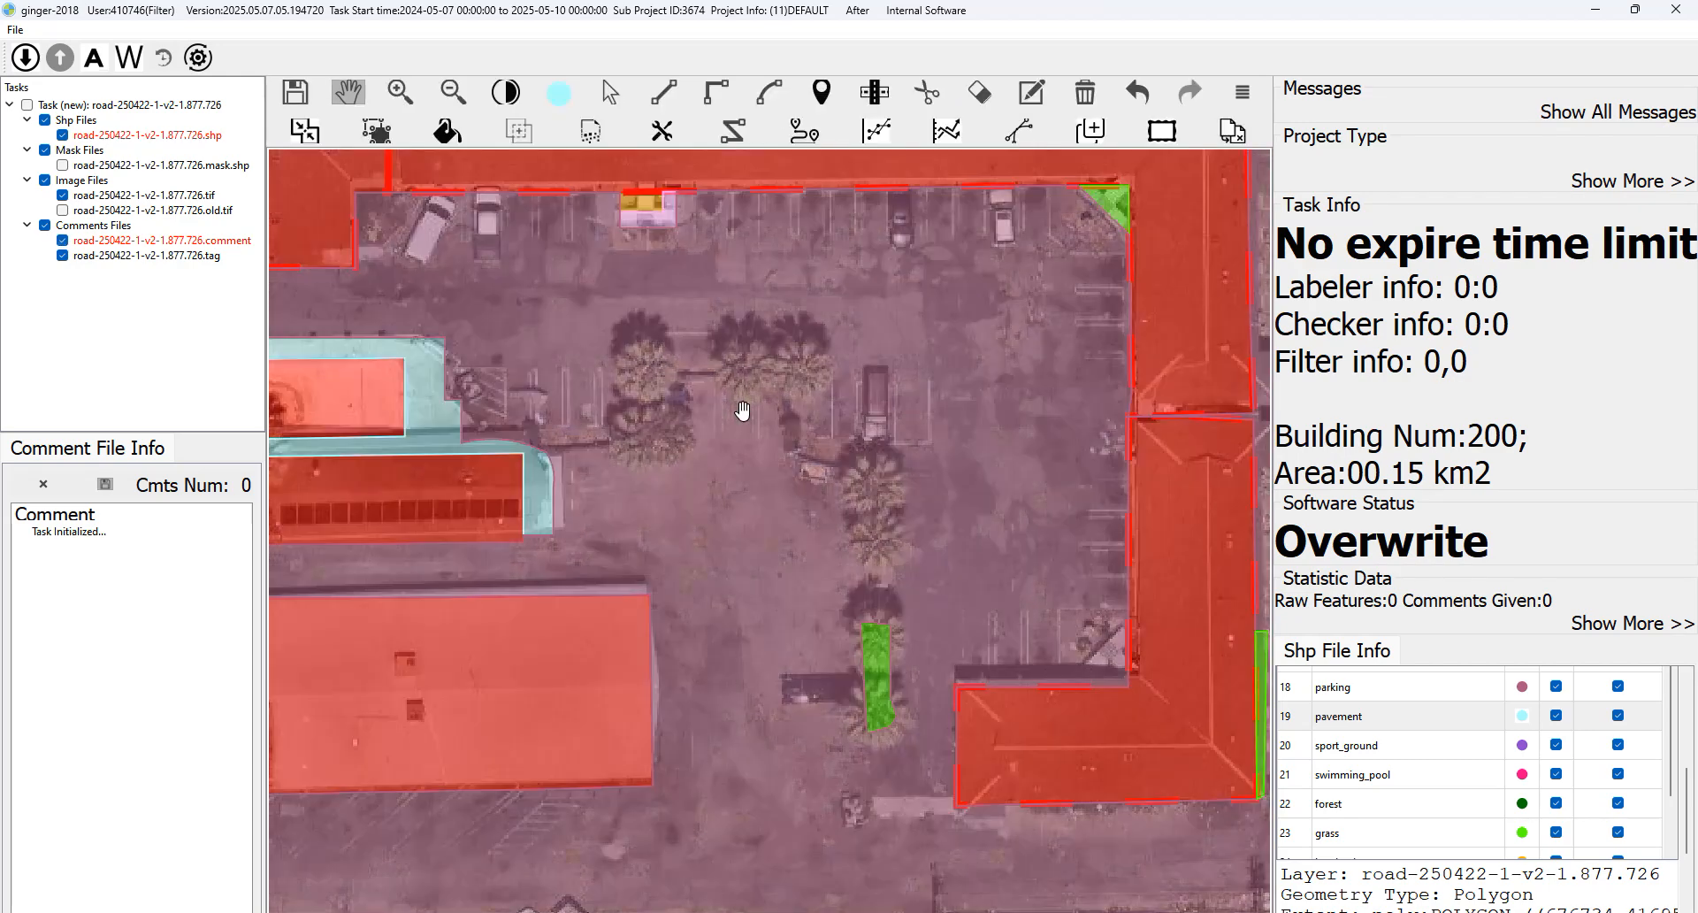
{"action": "key", "text": "c"}
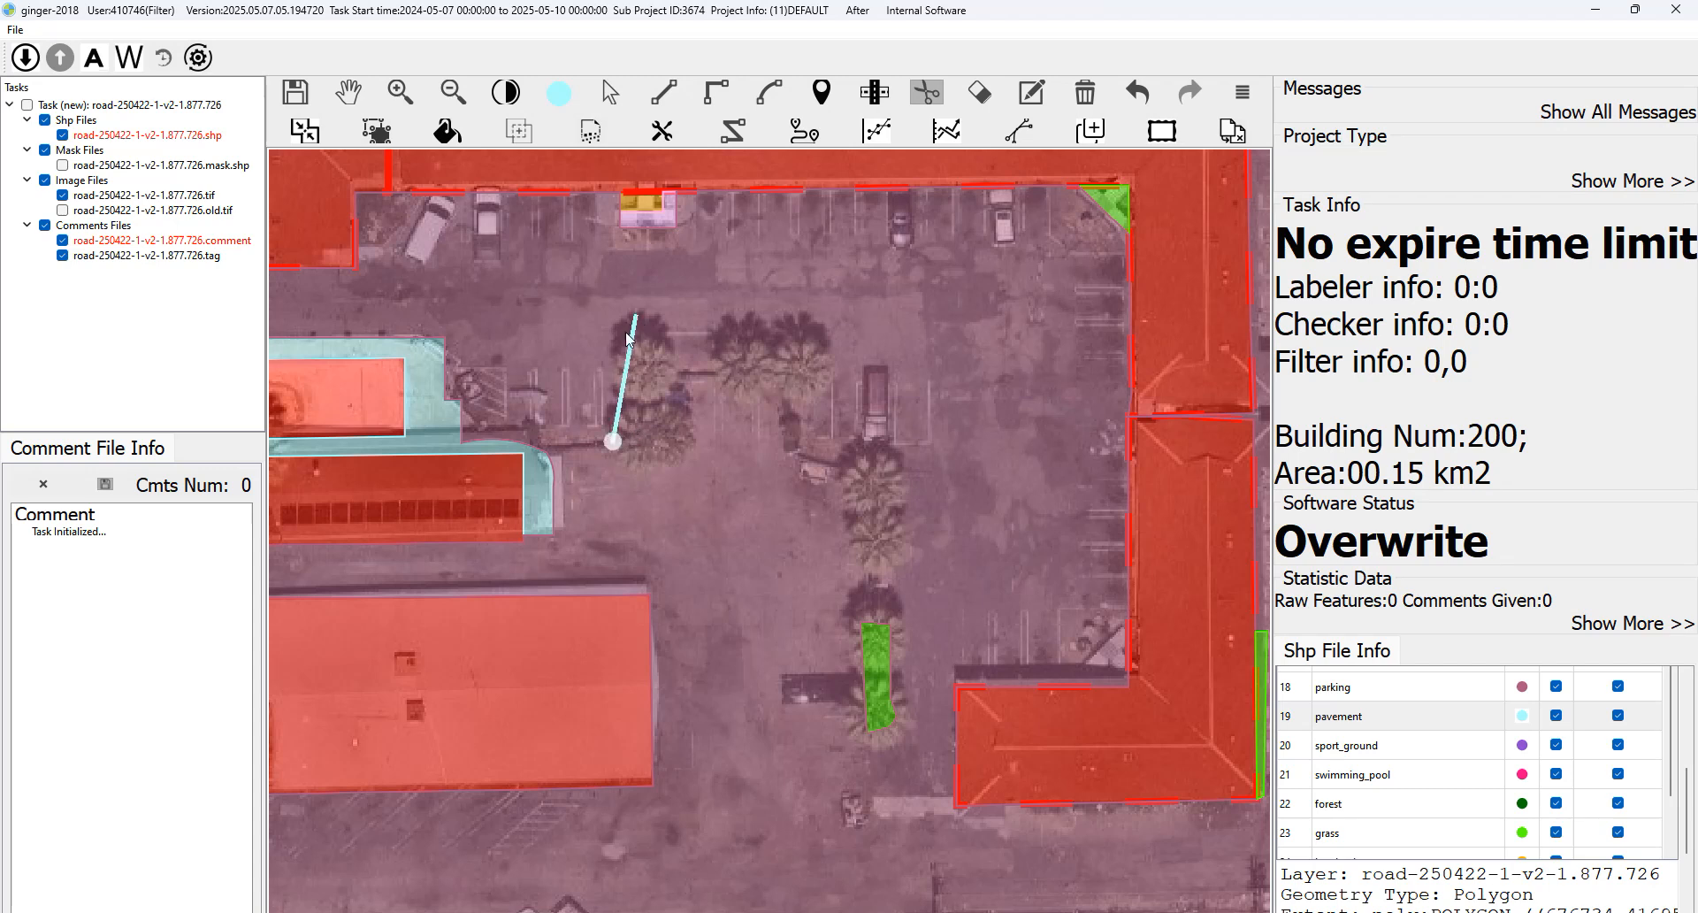
{"action": "left_click", "coordinate": [616, 334]}
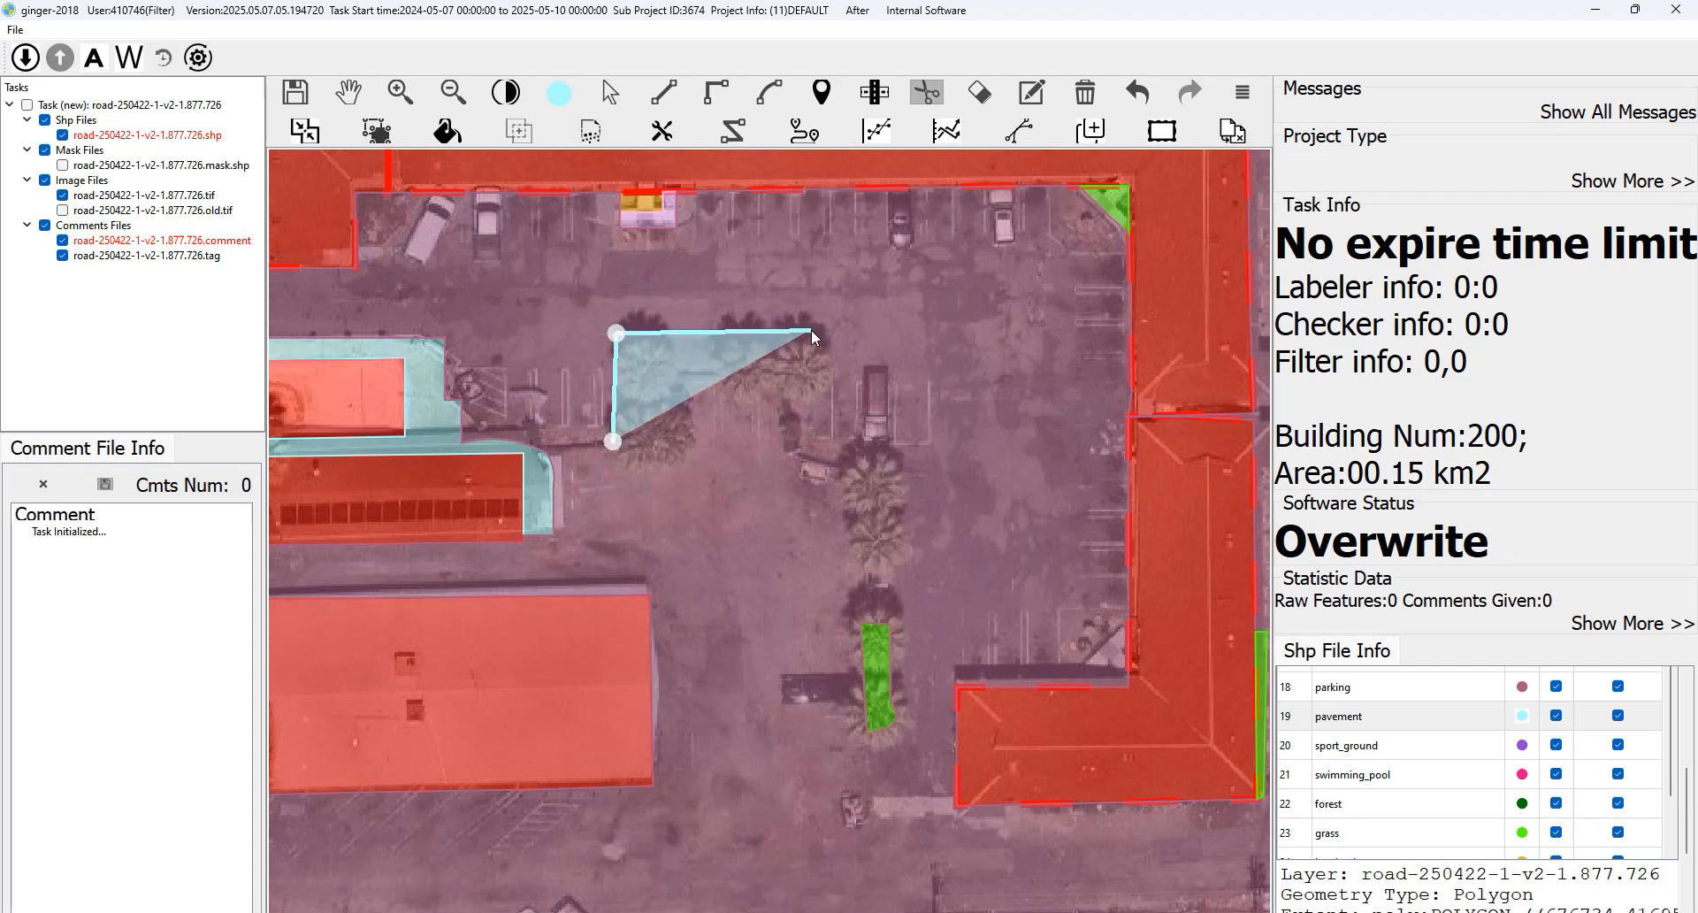
{"action": "left_click", "coordinate": [812, 330]}
{"action": "left_click", "coordinate": [815, 374]}
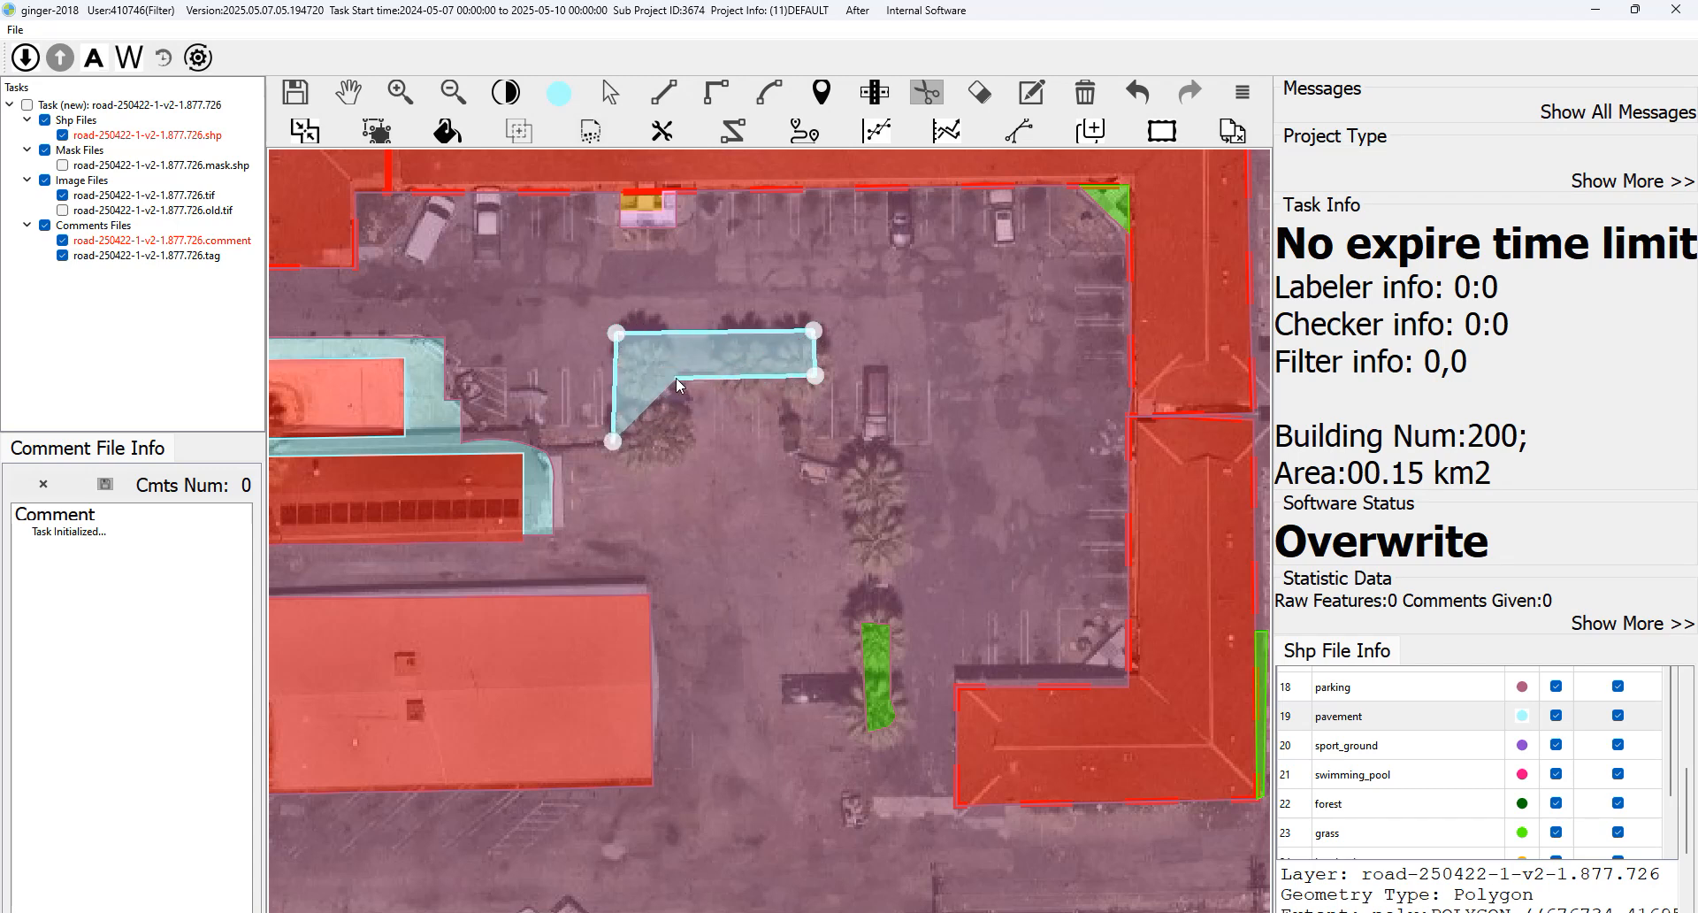
{"action": "right_click", "coordinate": [566, 430]}
{"action": "key", "text": "Escape"}
{"action": "left_click", "coordinate": [645, 369]}
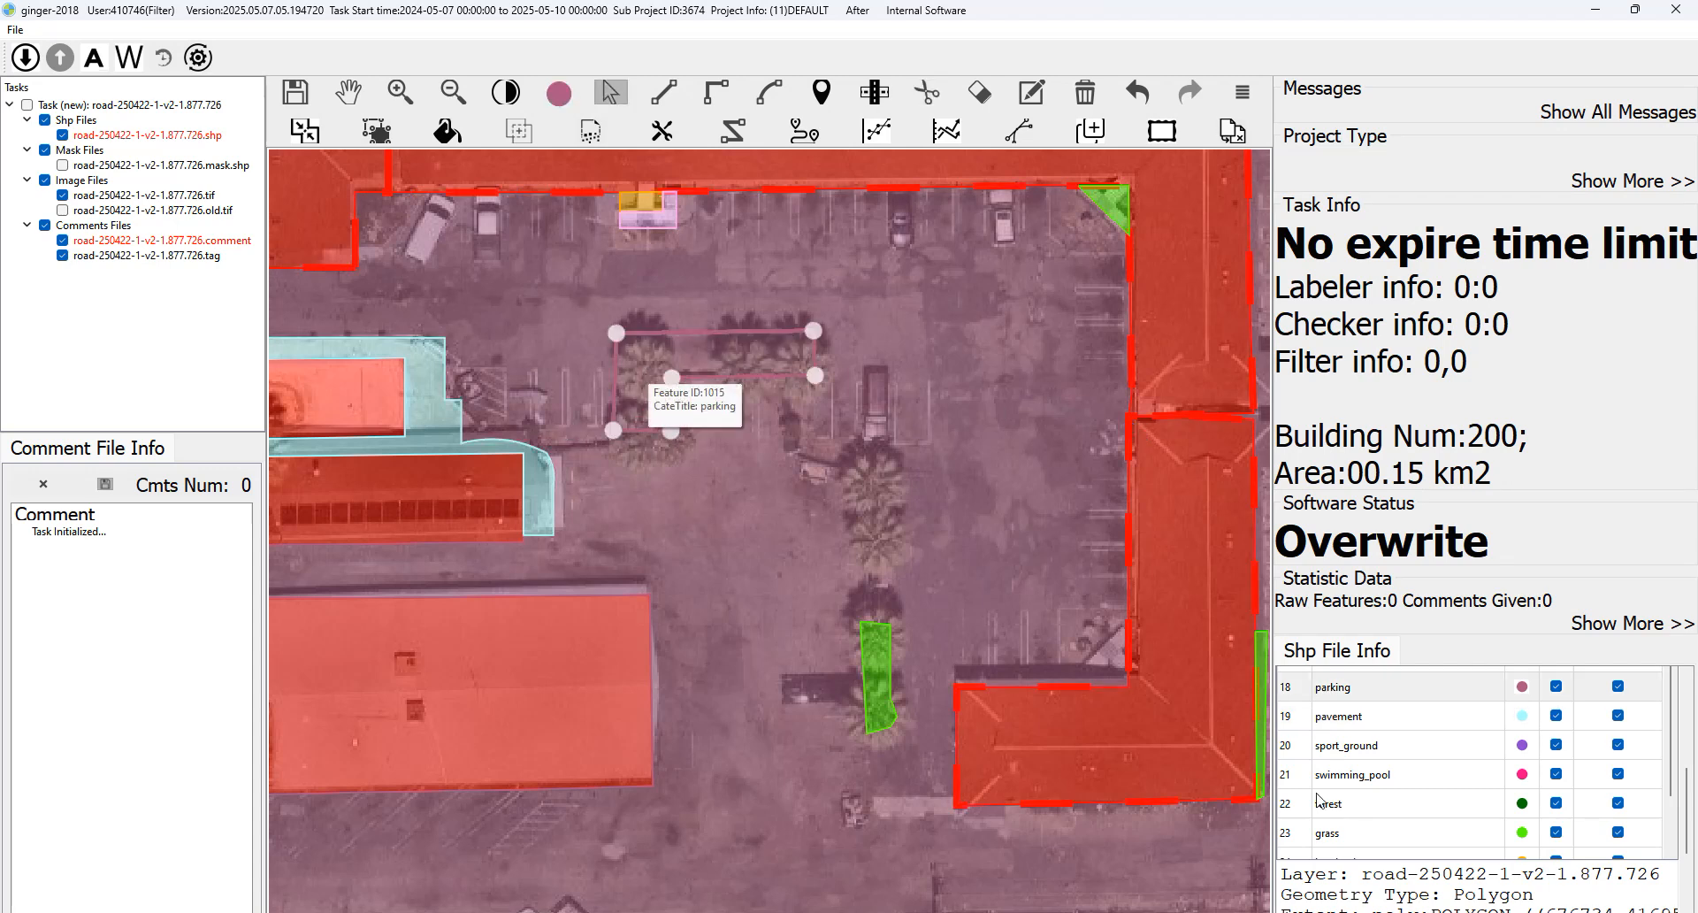
{"action": "left_click", "coordinate": [1326, 802]}
{"action": "left_click_drag", "start_coordinate": [694, 508], "coordinate": [641, 428]}
{"action": "key", "text": "space"}
{"action": "key", "text": "space"}
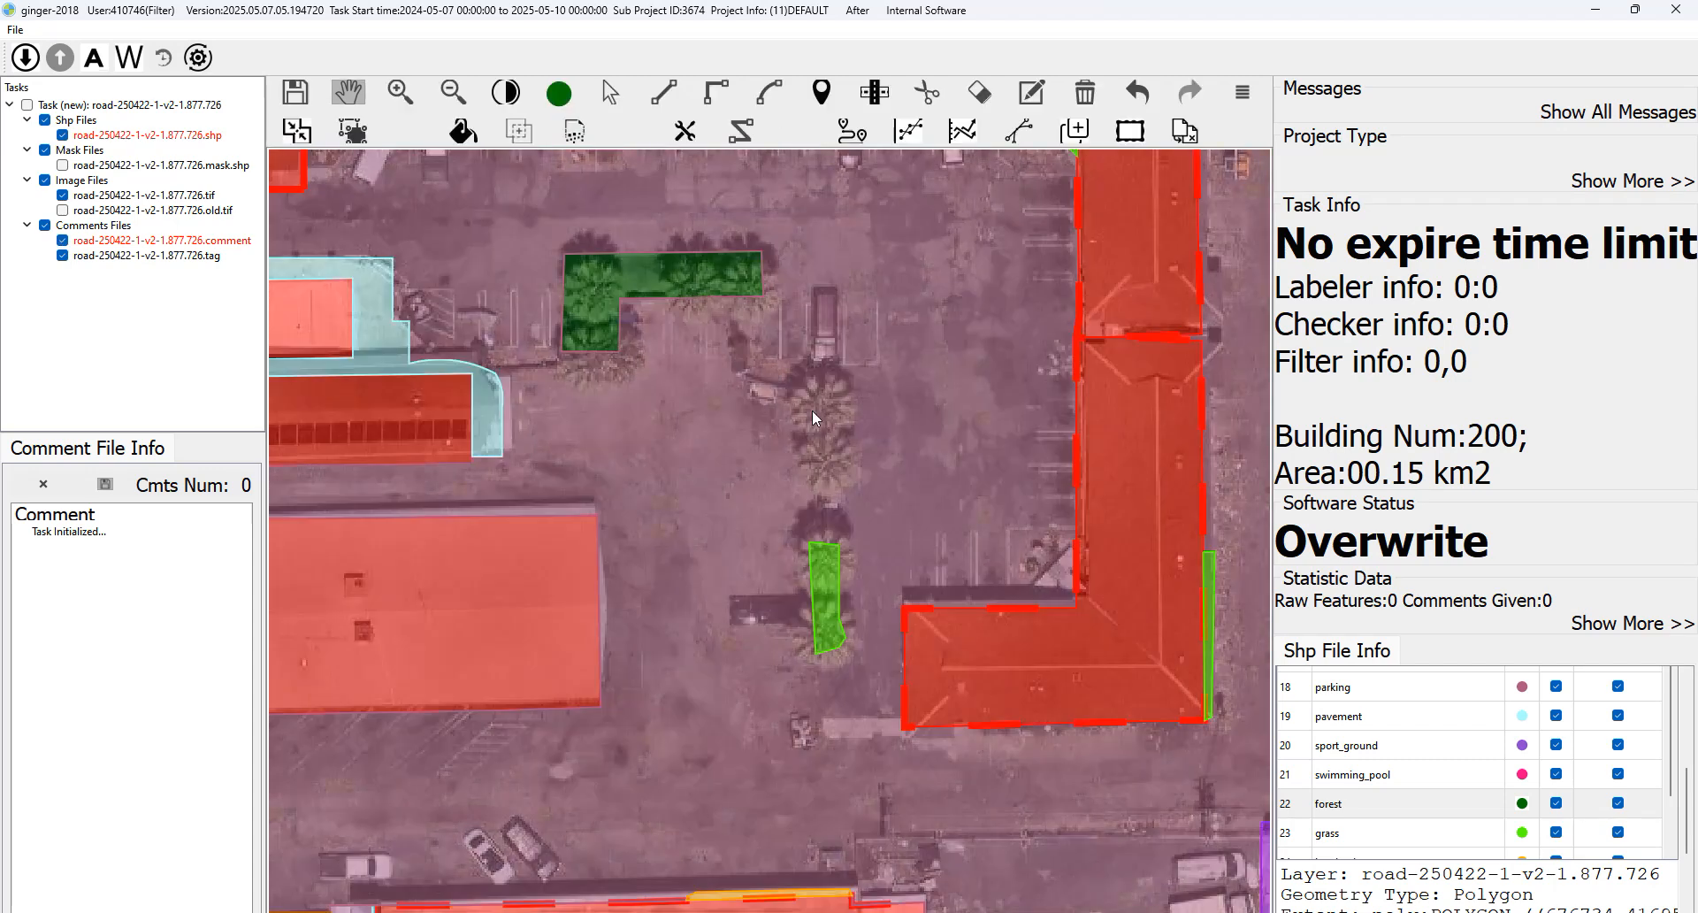
{"action": "key", "text": "w"}
{"action": "left_click", "coordinate": [803, 490]}
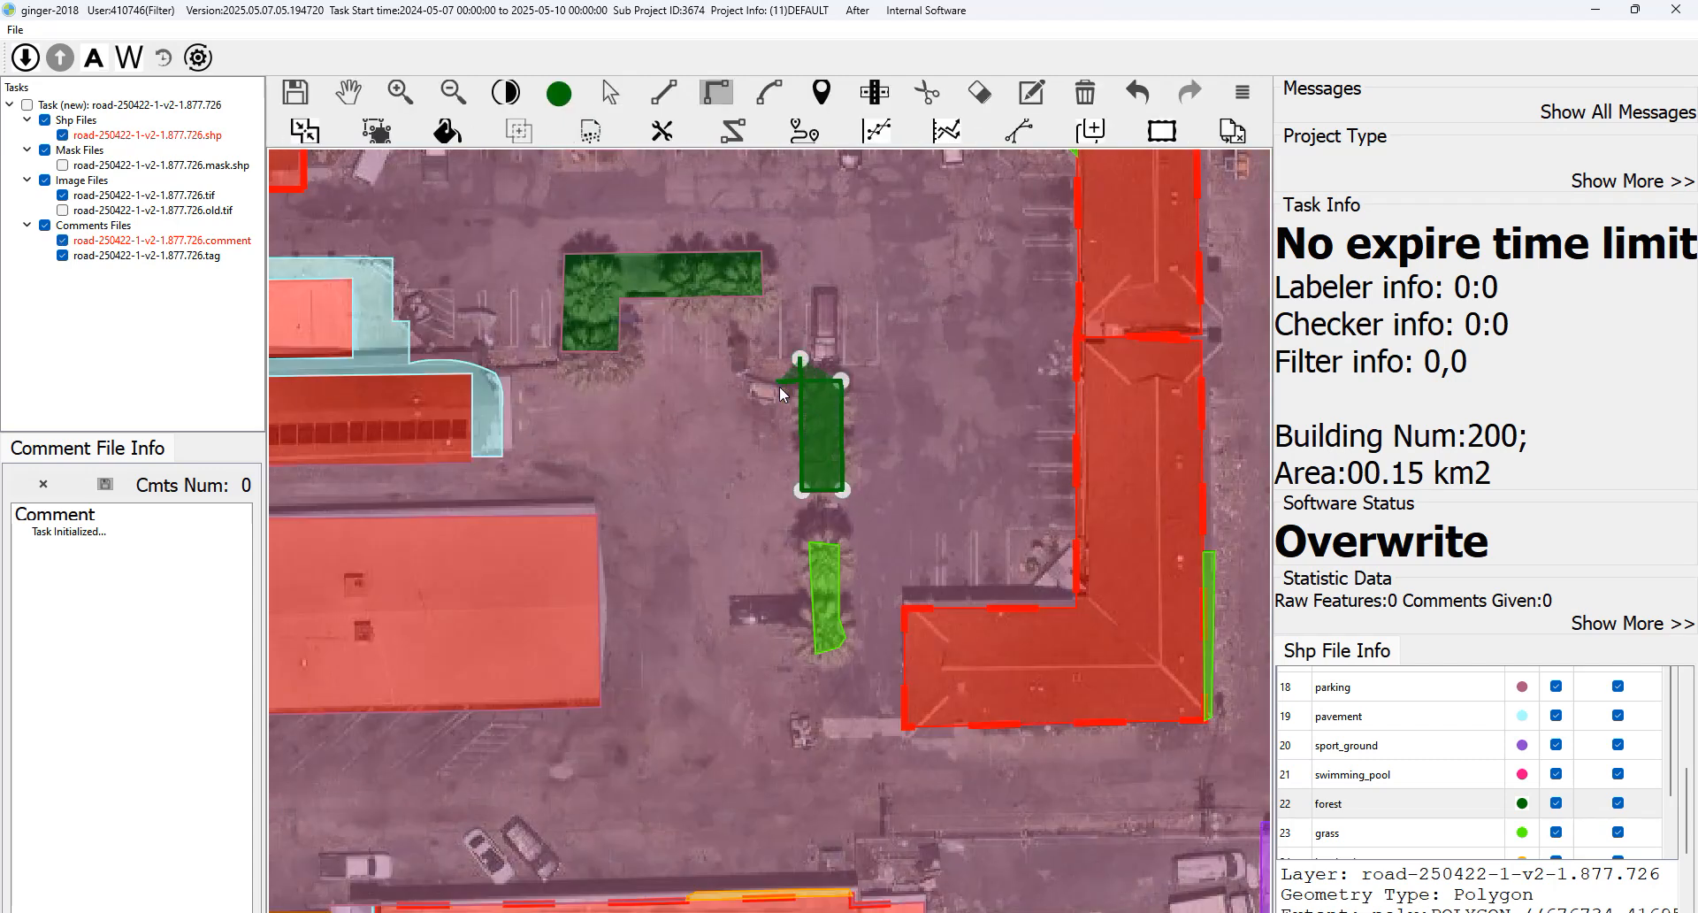
{"action": "double_click", "coordinate": [778, 386]}
{"action": "key", "text": "Delete"}
Outline the two palms between the L-shaped forest patch and the grass strip with a right-angled parking polygon.
{"action": "left_click", "coordinate": [826, 426]}
{"action": "key", "text": "Escape"}
{"action": "key", "text": "w"}
{"action": "left_click", "coordinate": [803, 494]}
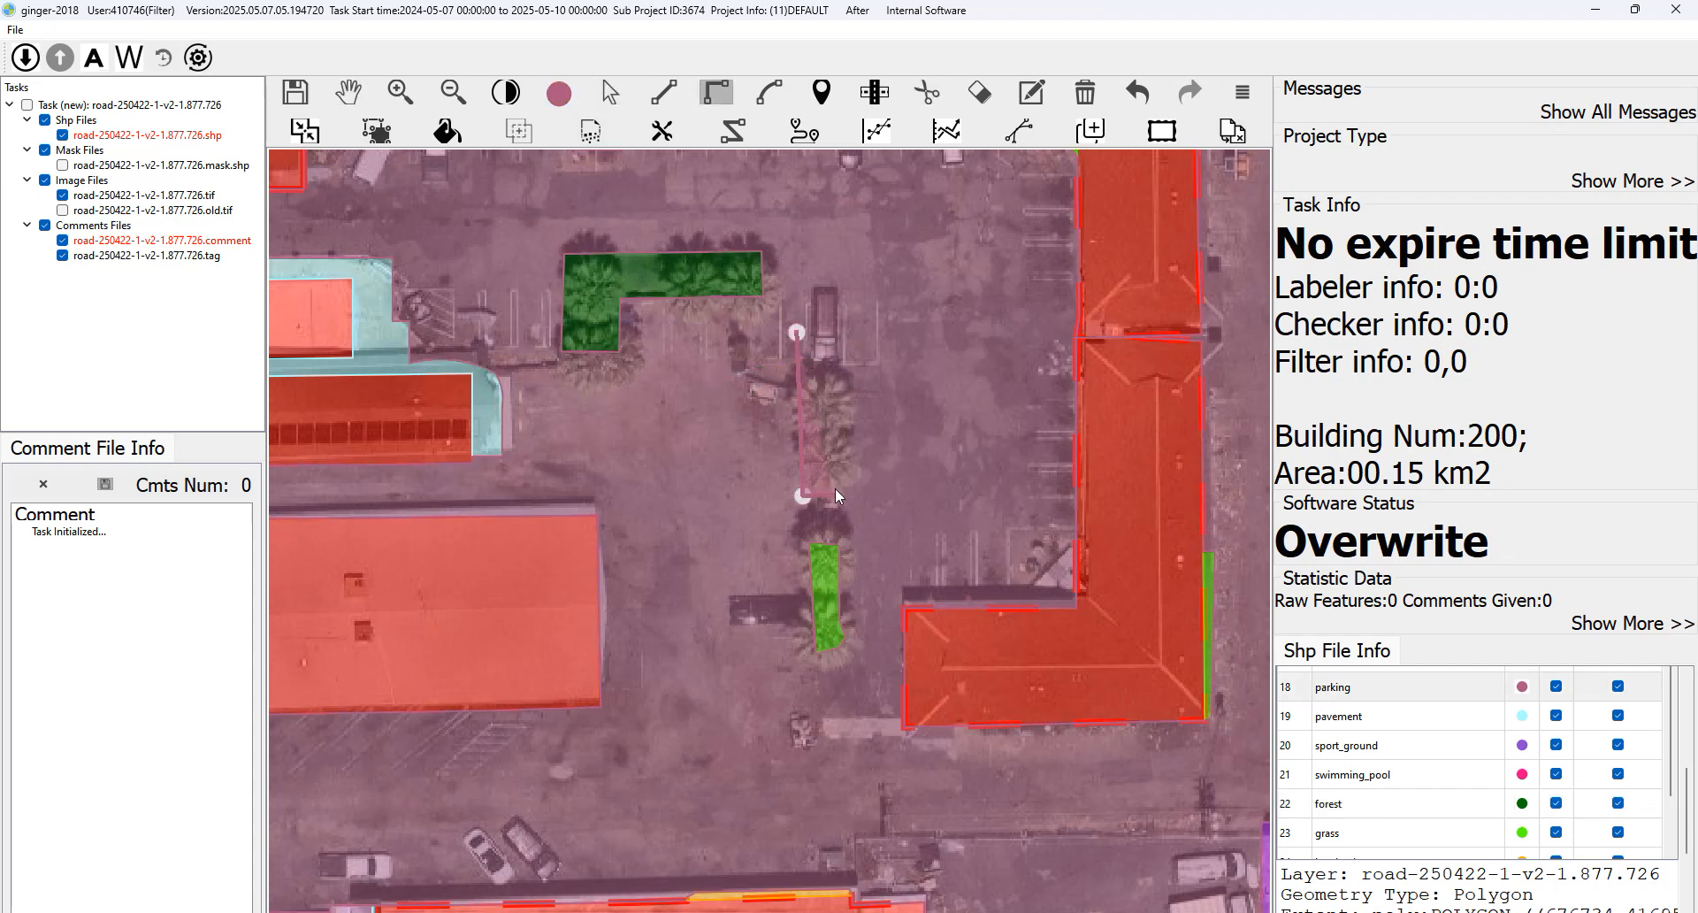
{"action": "left_click", "coordinate": [843, 377]}
Cut the stray tip off the upper end of the new palm polygon and reclassify the remaining rectangle as forest.
{"action": "key", "text": "c"}
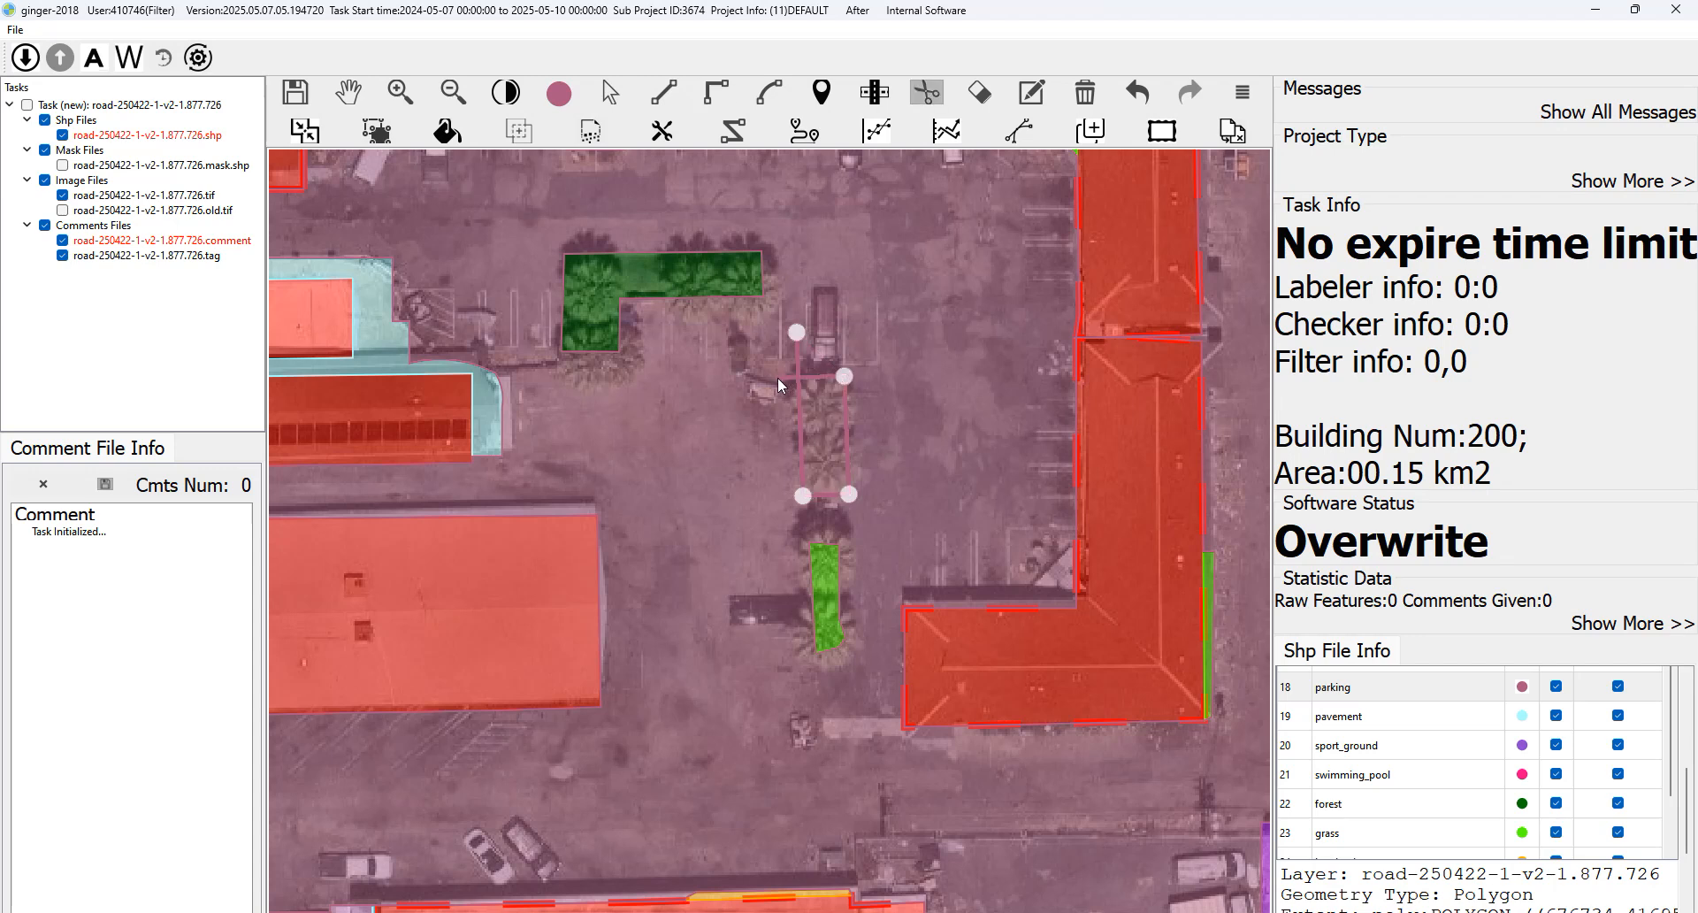
{"action": "left_click", "coordinate": [755, 375]}
{"action": "right_click", "coordinate": [830, 410]}
{"action": "key", "text": "v"}
{"action": "left_click", "coordinate": [825, 416]}
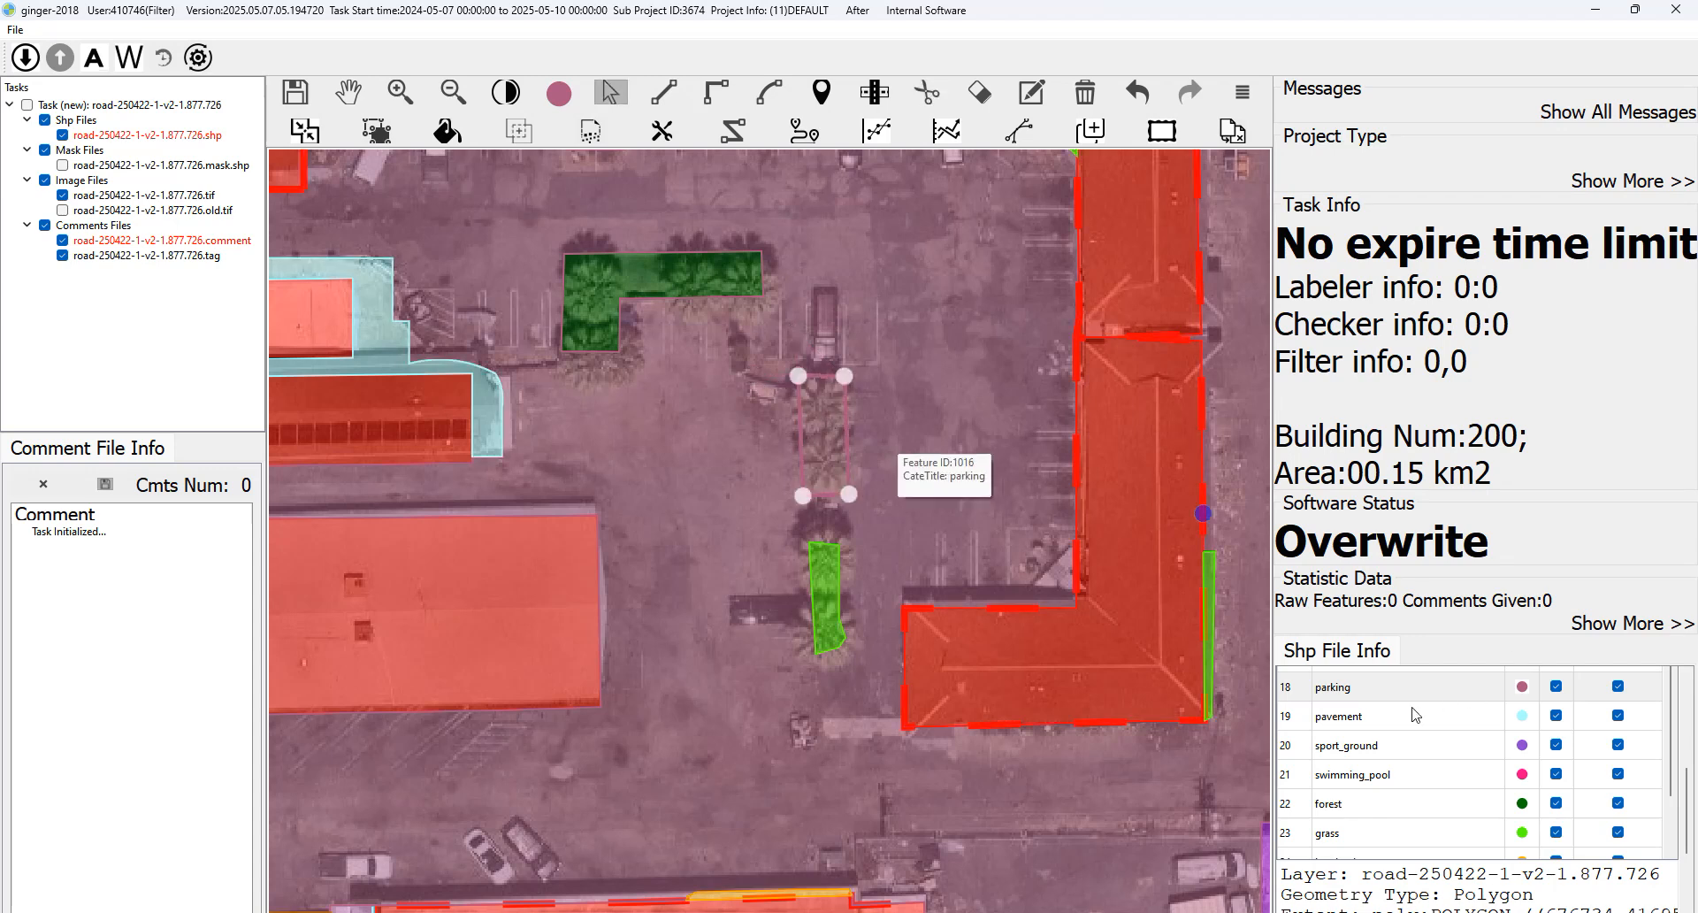
{"action": "key", "text": "f"}
Compare the courtyard's vegetation patches and the surrounding parking and building labels with the aerial image.
{"action": "left_click_drag", "start_coordinate": [829, 576], "coordinate": [821, 446]}
{"action": "key", "text": "space"}
{"action": "key", "text": "space"}
{"action": "scroll", "coordinate": [812, 467], "scroll_direction": "down", "scroll_amount": 1}
{"action": "key", "text": "space"}
{"action": "key", "text": "space"}
{"action": "left_click_drag", "start_coordinate": [1146, 536], "coordinate": [997, 474]}
{"action": "scroll", "coordinate": [1034, 552], "scroll_direction": "down", "scroll_amount": 1}
{"action": "key", "text": "v"}
{"action": "key", "text": "g"}
{"action": "key", "text": "space"}
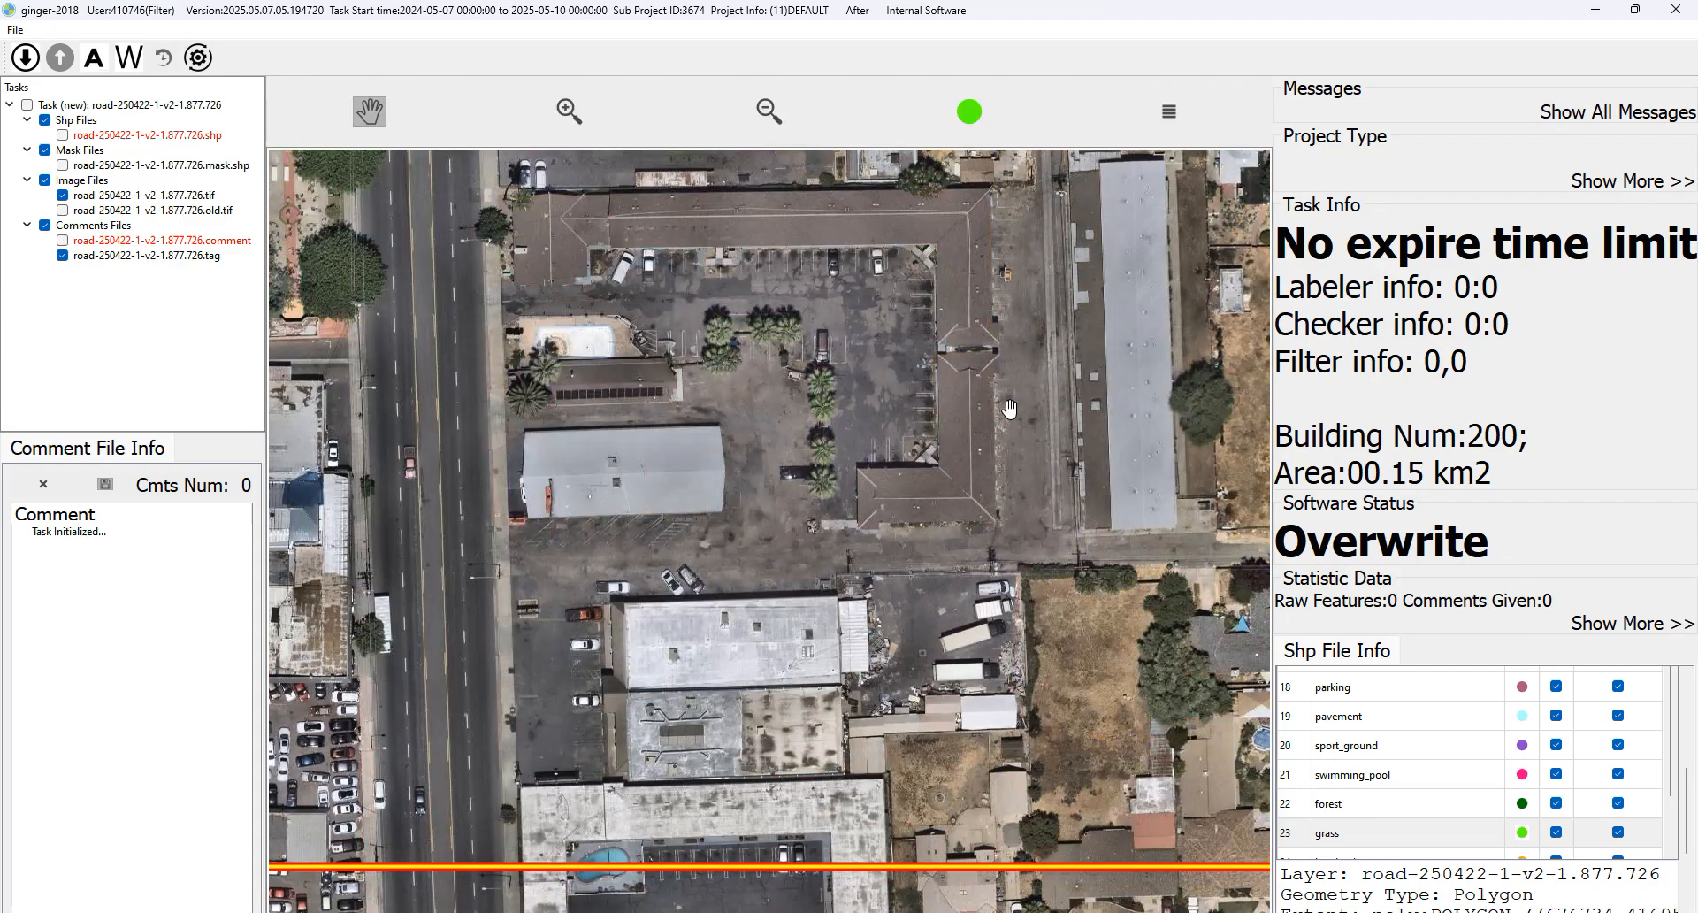
{"action": "key", "text": "space"}
{"action": "key", "text": "space"}
{"action": "key", "text": "space"}
{"action": "key", "text": "space"}
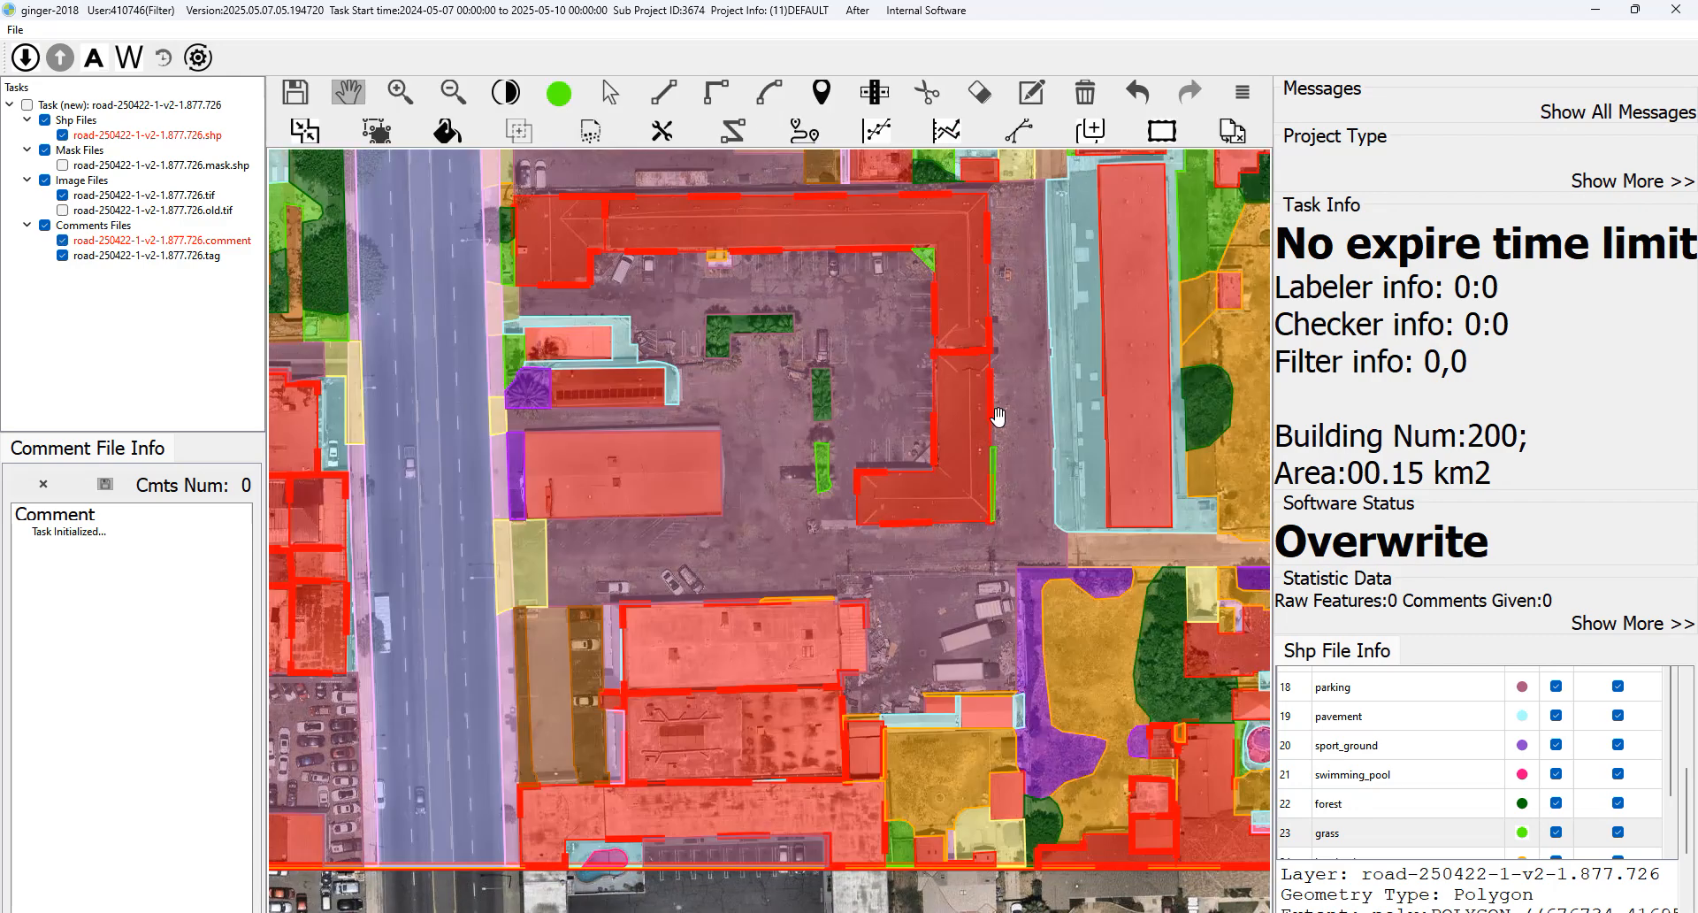
{"action": "key", "text": "space"}
{"action": "key", "text": "space"}
{"action": "key", "text": "space"}
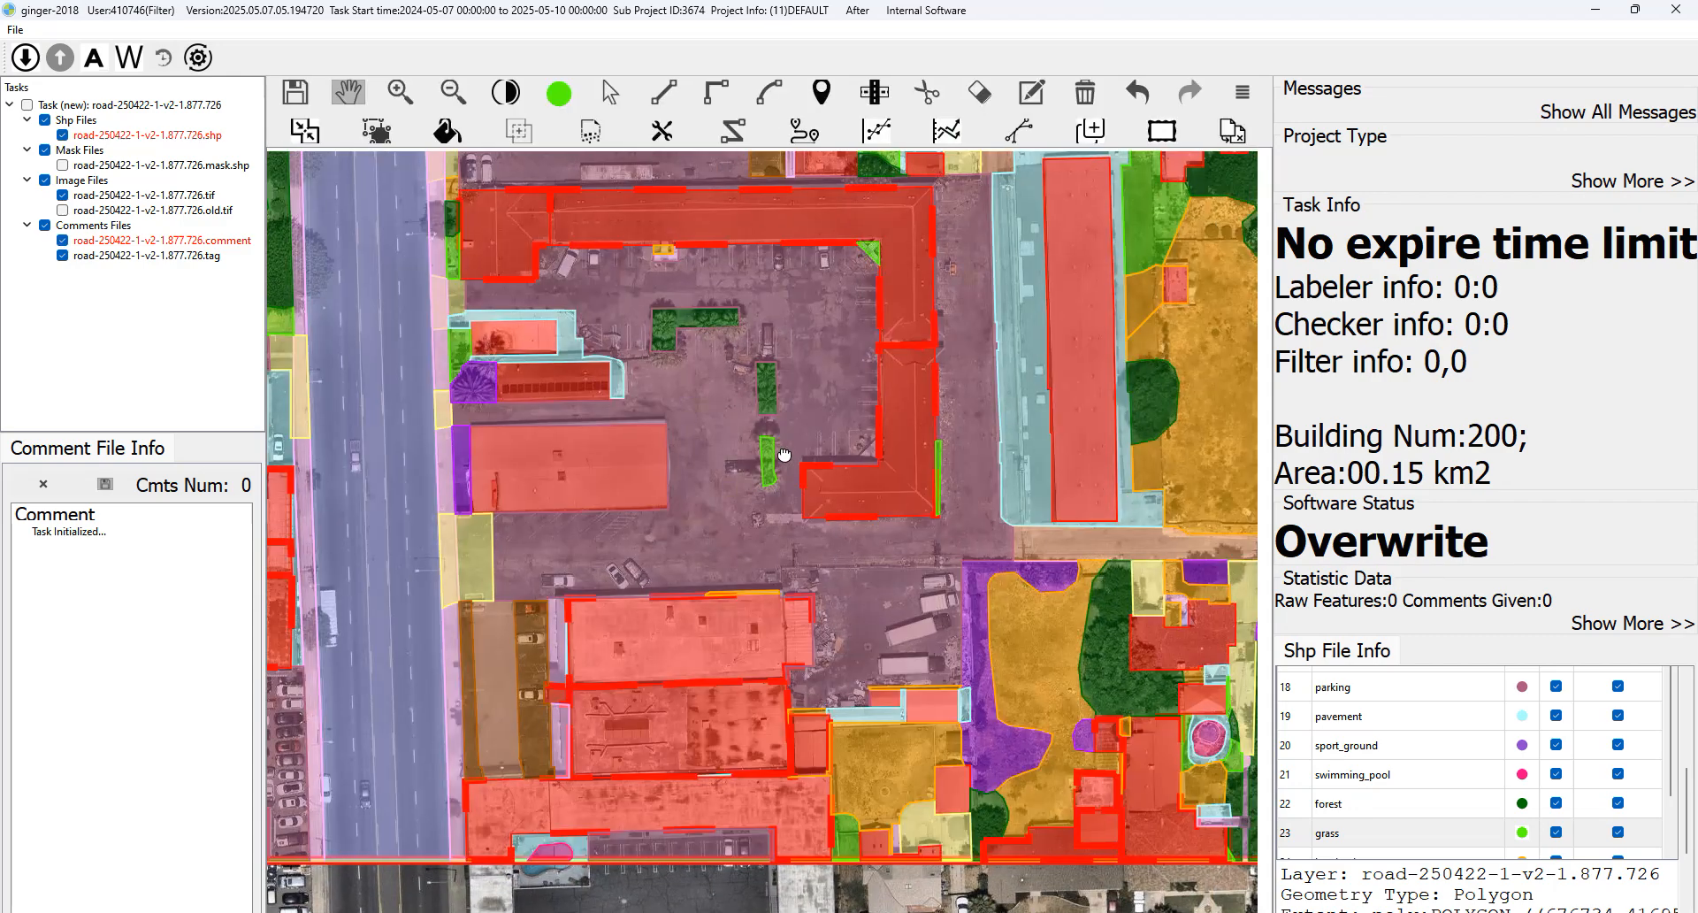
Check the labels in the south-eastern corner of the task area, including the dry lot and adjoining houses, against the aerial image.
{"action": "scroll", "coordinate": [862, 561], "scroll_direction": "down", "scroll_amount": 1}
{"action": "key", "text": "space"}
{"action": "left_click_drag", "start_coordinate": [995, 603], "coordinate": [973, 624]}
{"action": "key", "text": "space"}
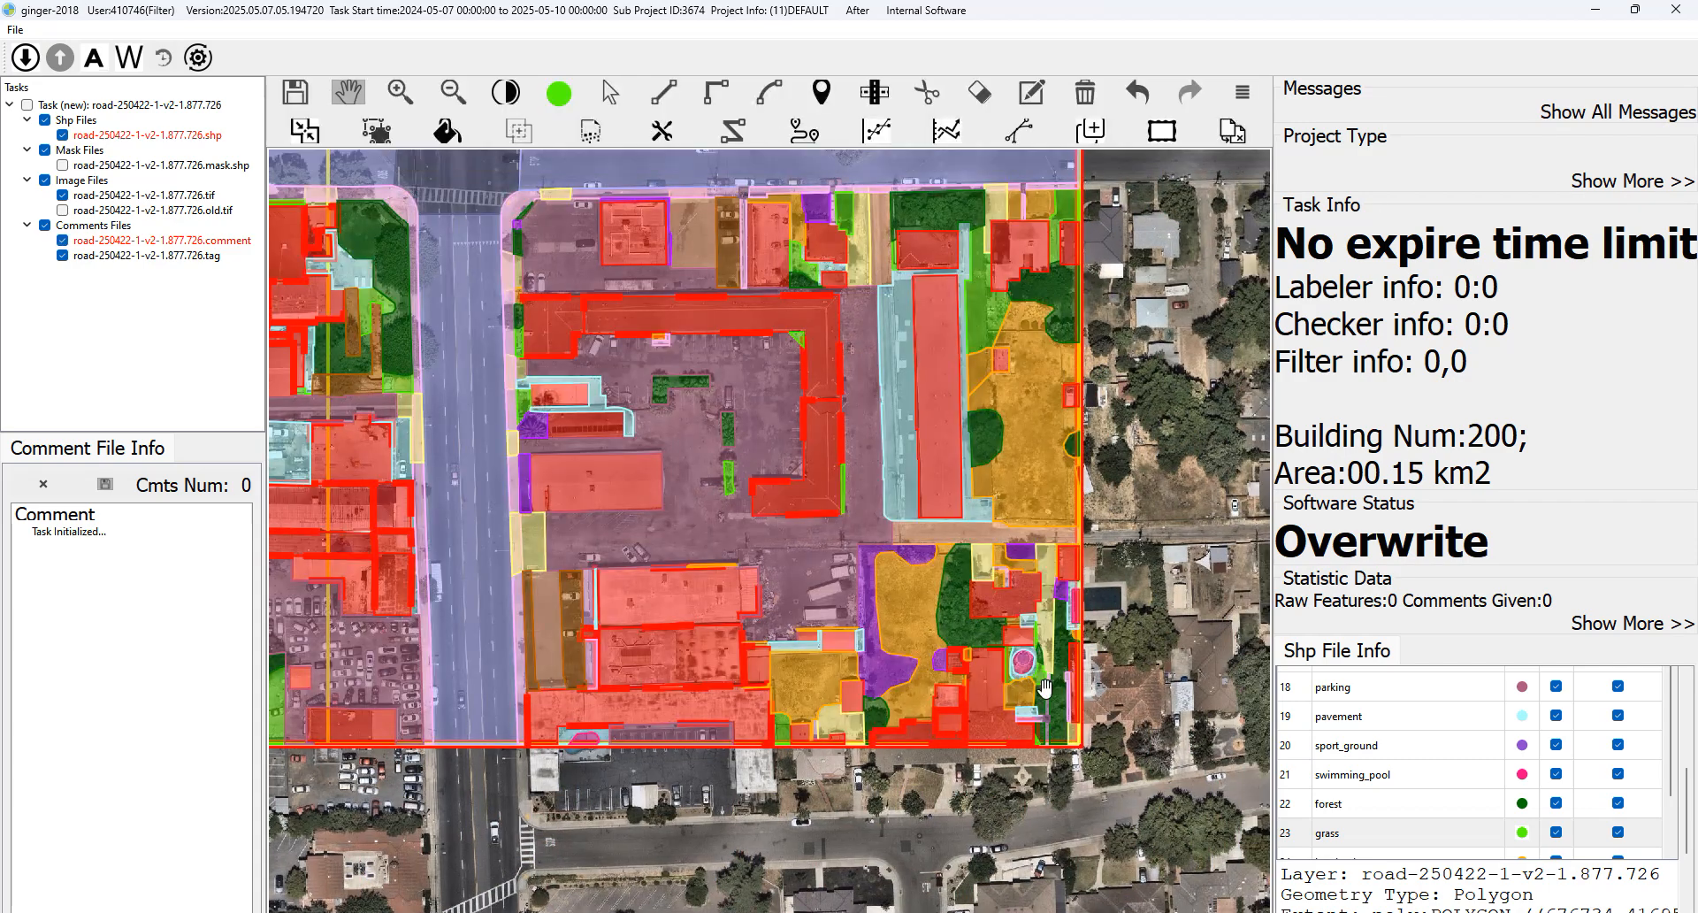
{"action": "scroll", "coordinate": [1008, 668], "scroll_direction": "up", "scroll_amount": 1}
{"action": "key", "text": "space"}
{"action": "key", "text": "space"}
{"action": "key", "text": "space"}
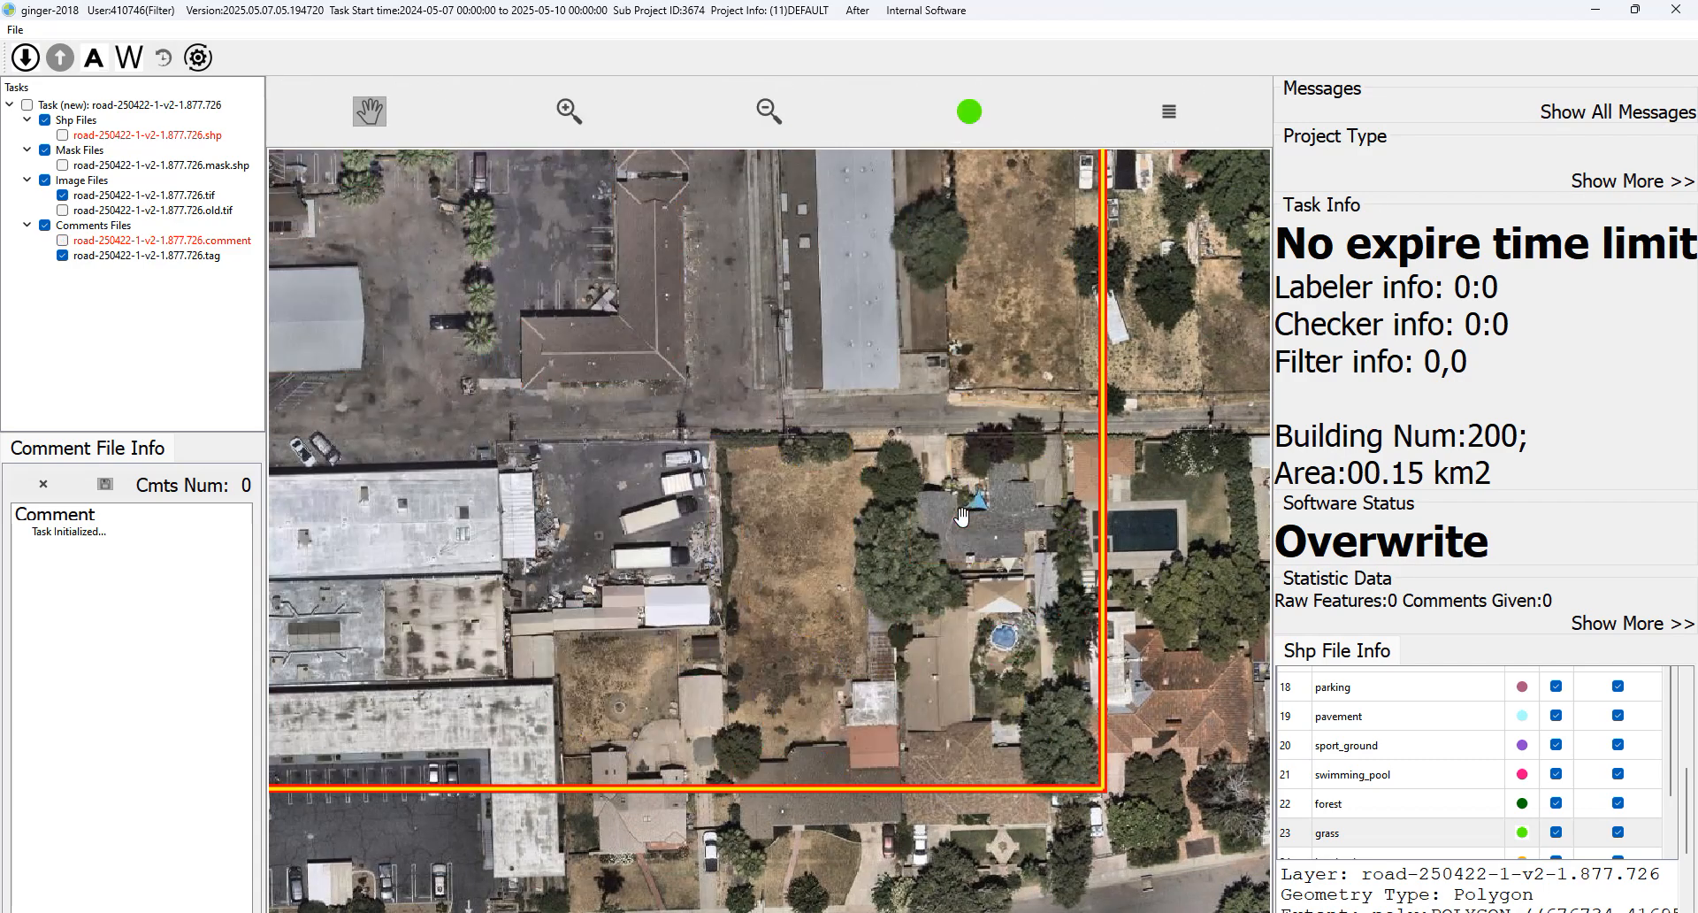
{"action": "key", "text": "space"}
{"action": "key", "text": "space"}
{"action": "key", "text": "space"}
{"action": "key", "text": "space"}
{"action": "key", "text": "space"}
{"action": "left_click_drag", "start_coordinate": [1007, 530], "coordinate": [1007, 498]}
{"action": "key", "text": "space"}
{"action": "key", "text": "space"}
{"action": "key", "text": "space"}
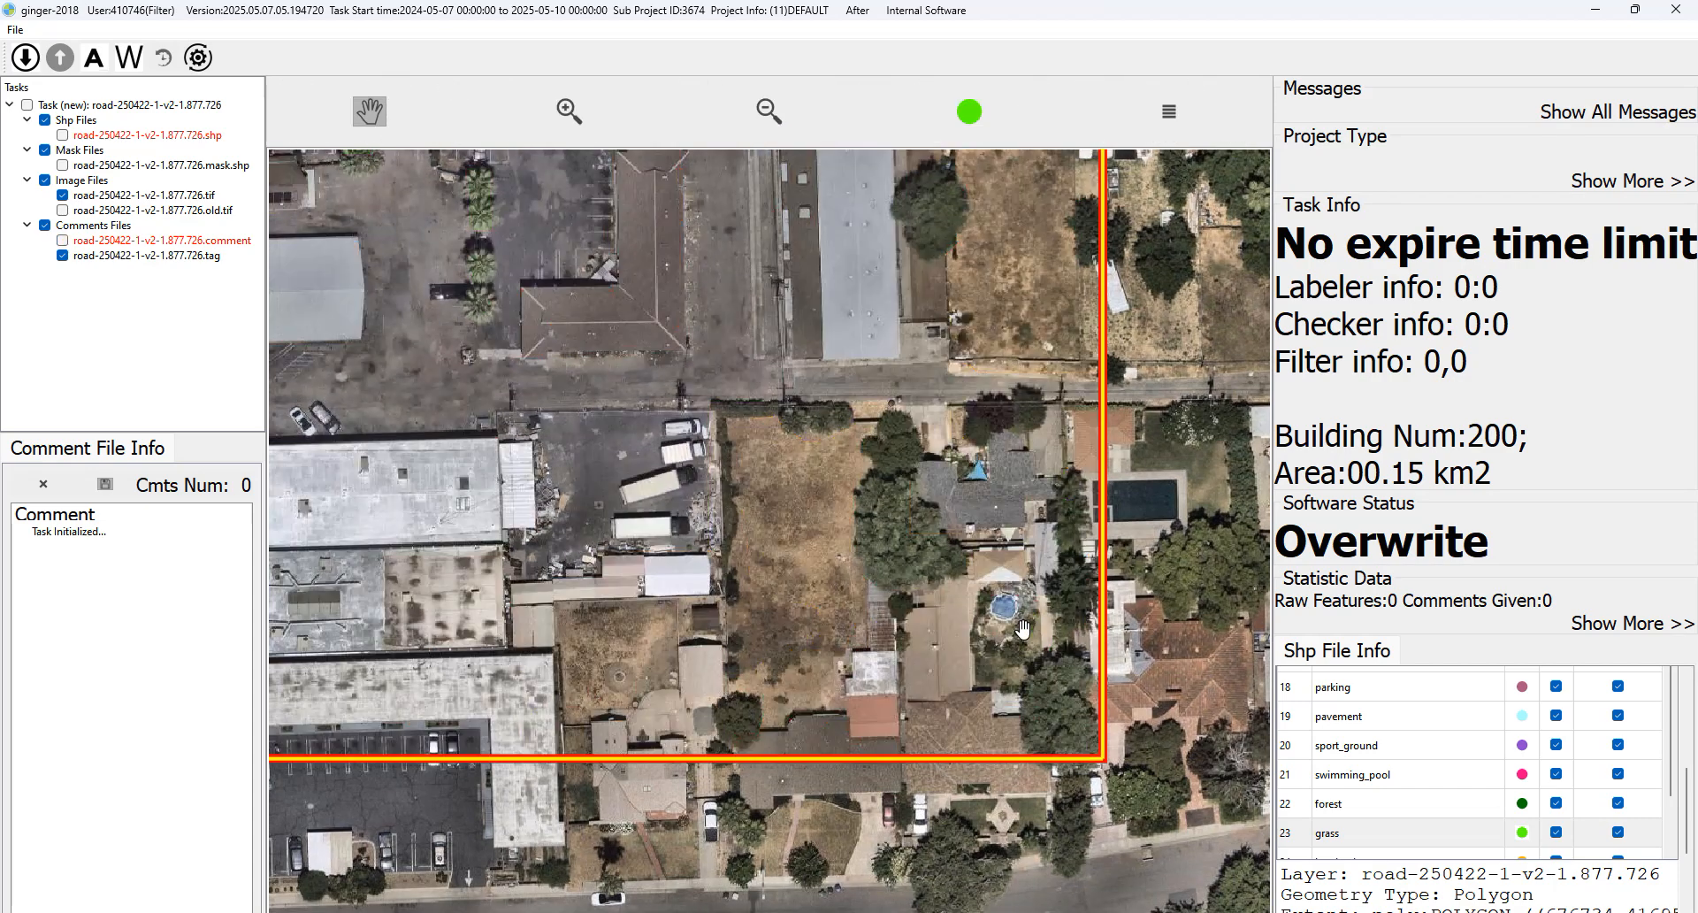
Compare the labels of the backyard with the round swimming pool and its adjoining buildings and trees with the aerial image.
{"action": "scroll", "coordinate": [1022, 628], "scroll_direction": "up", "scroll_amount": 1}
{"action": "key", "text": "space"}
{"action": "key", "text": "space"}
{"action": "scroll", "coordinate": [1031, 478], "scroll_direction": "up", "scroll_amount": 3}
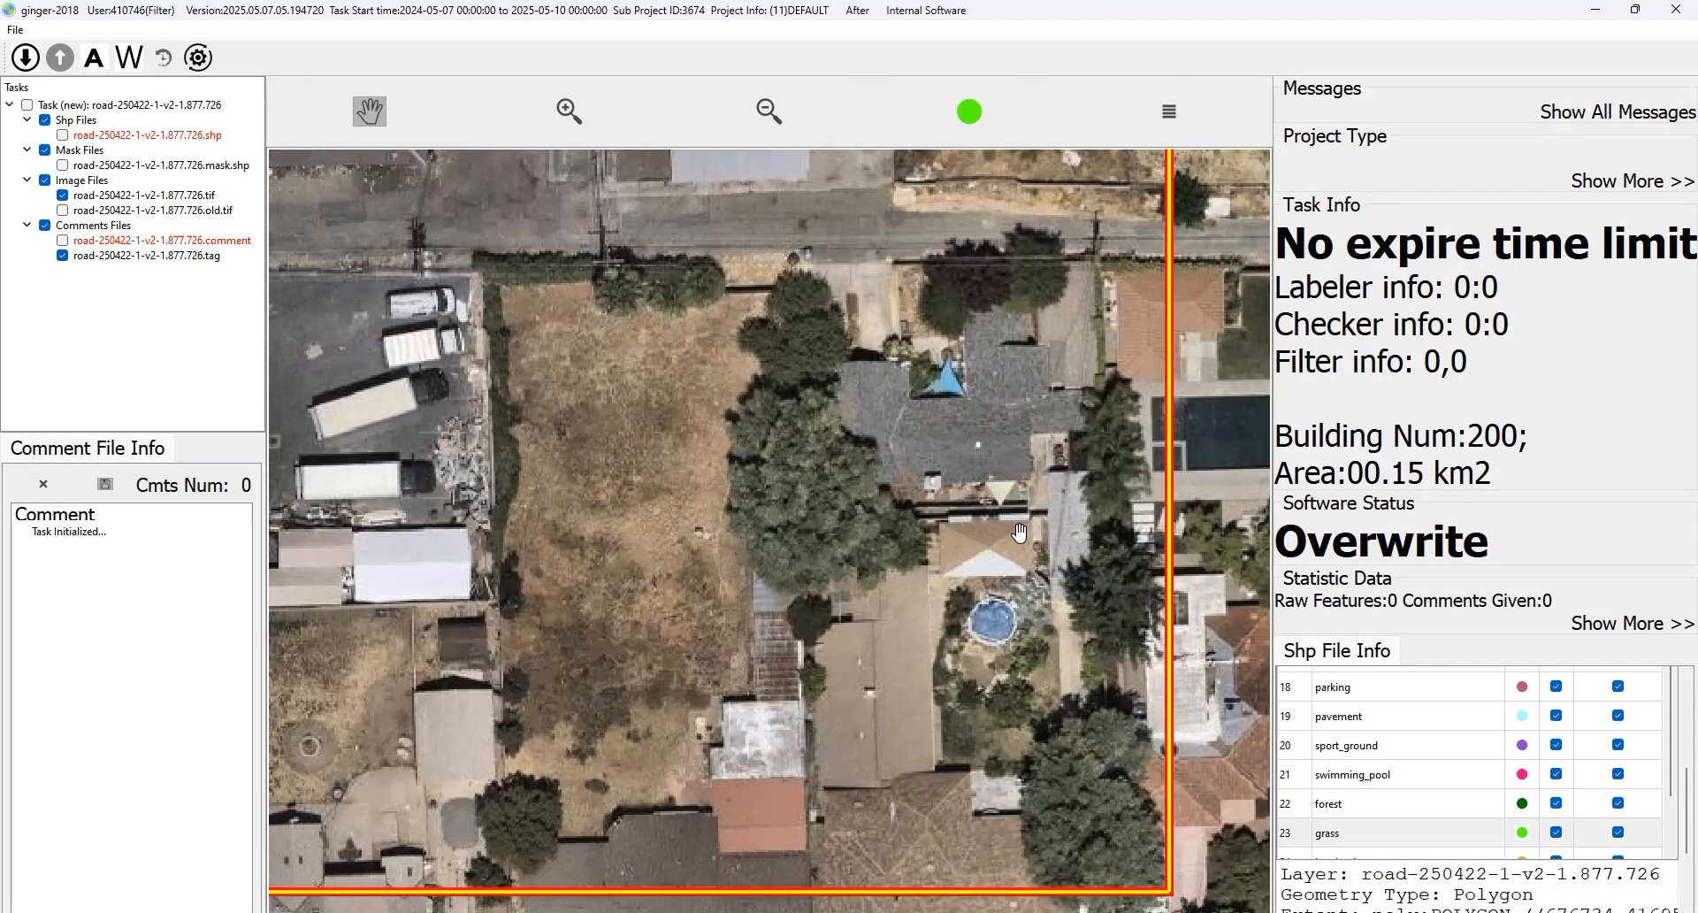
{"action": "key", "text": "space"}
{"action": "key", "text": "space"}
{"action": "key", "text": "space"}
{"action": "key", "text": "space"}
{"action": "key", "text": "space"}
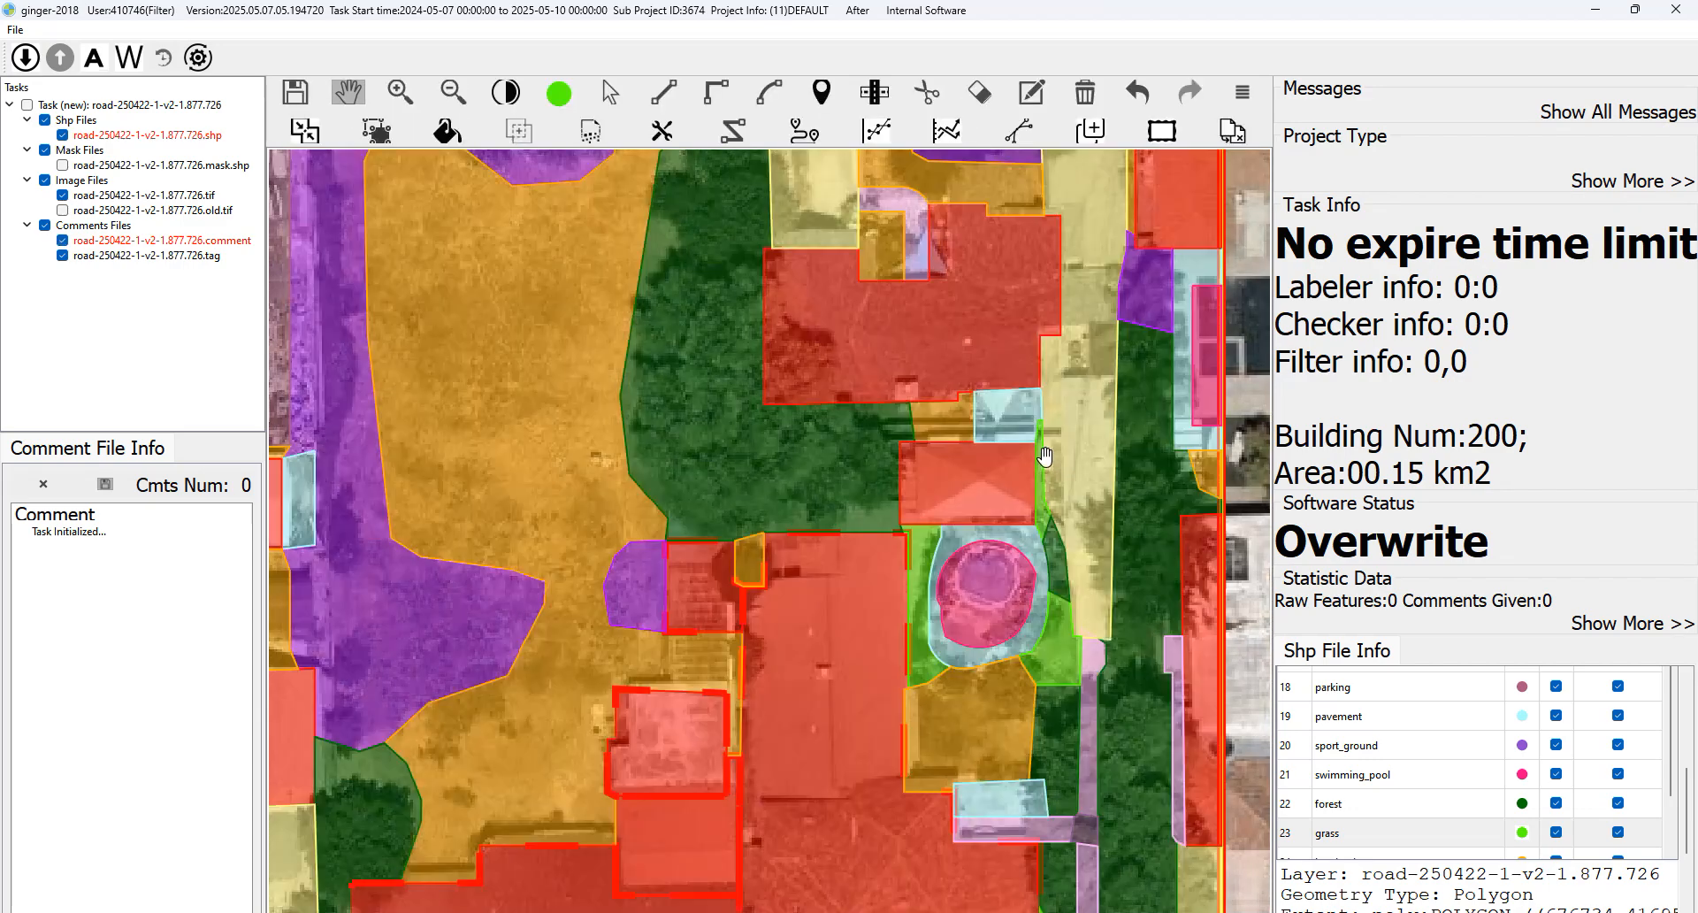
{"action": "key", "text": "space"}
{"action": "key", "text": "space"}
{"action": "scroll", "coordinate": [992, 469], "scroll_direction": "down", "scroll_amount": 3}
{"action": "key", "text": "space"}
{"action": "key", "text": "space"}
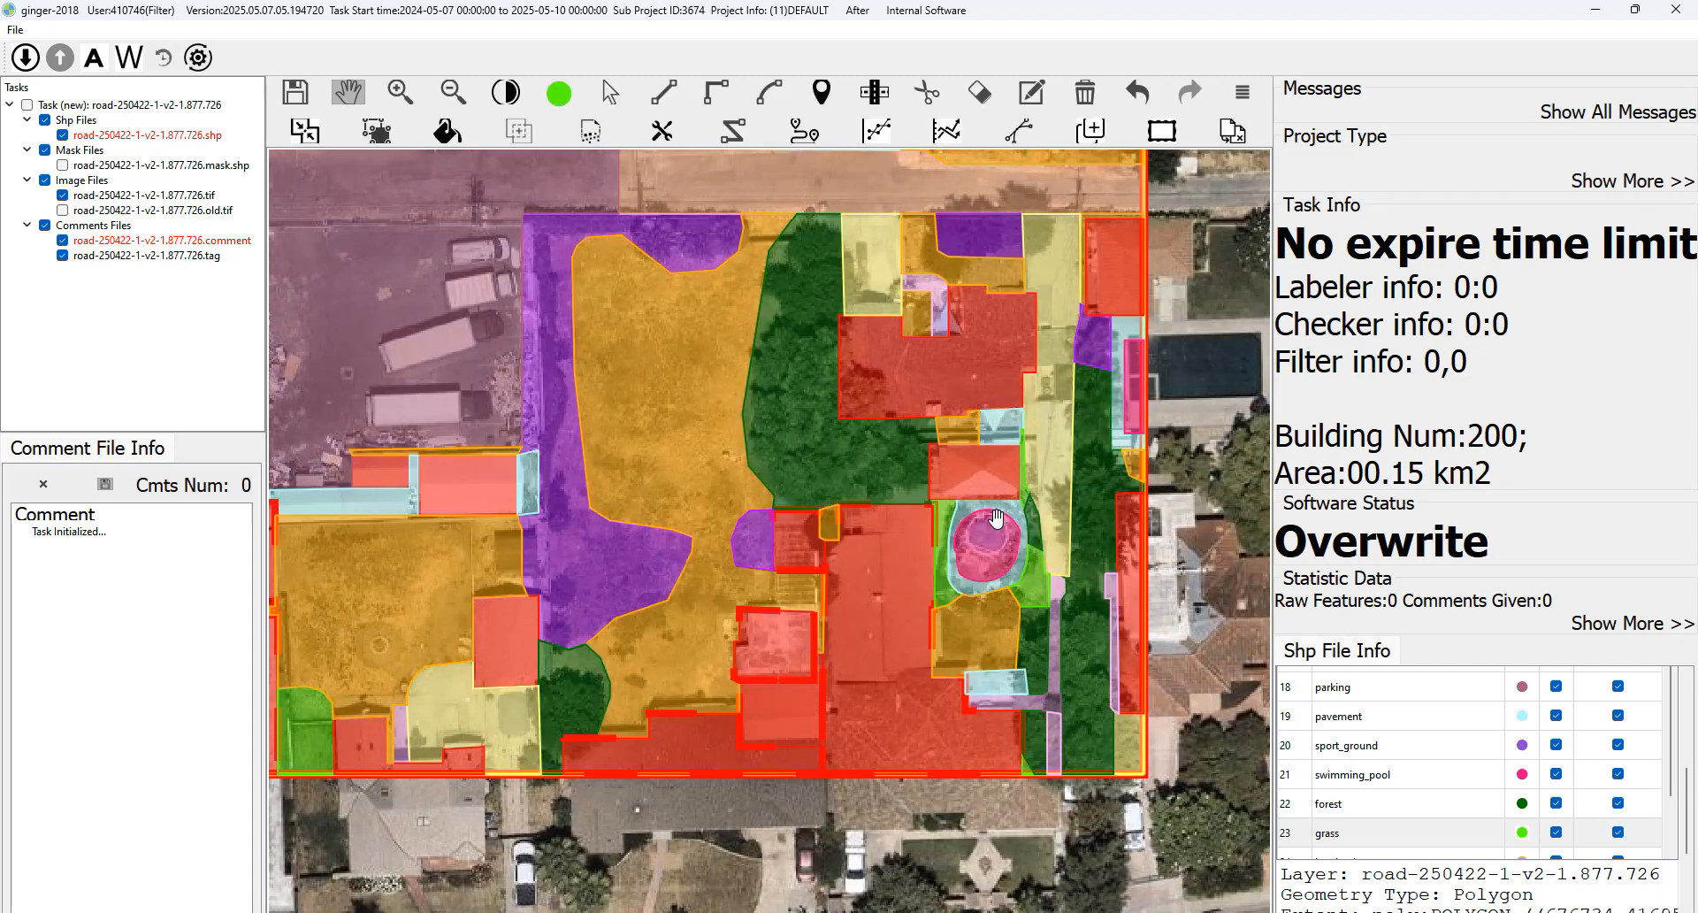
{"action": "key", "text": "s"}
{"action": "left_click_drag", "start_coordinate": [980, 514], "coordinate": [972, 546]}
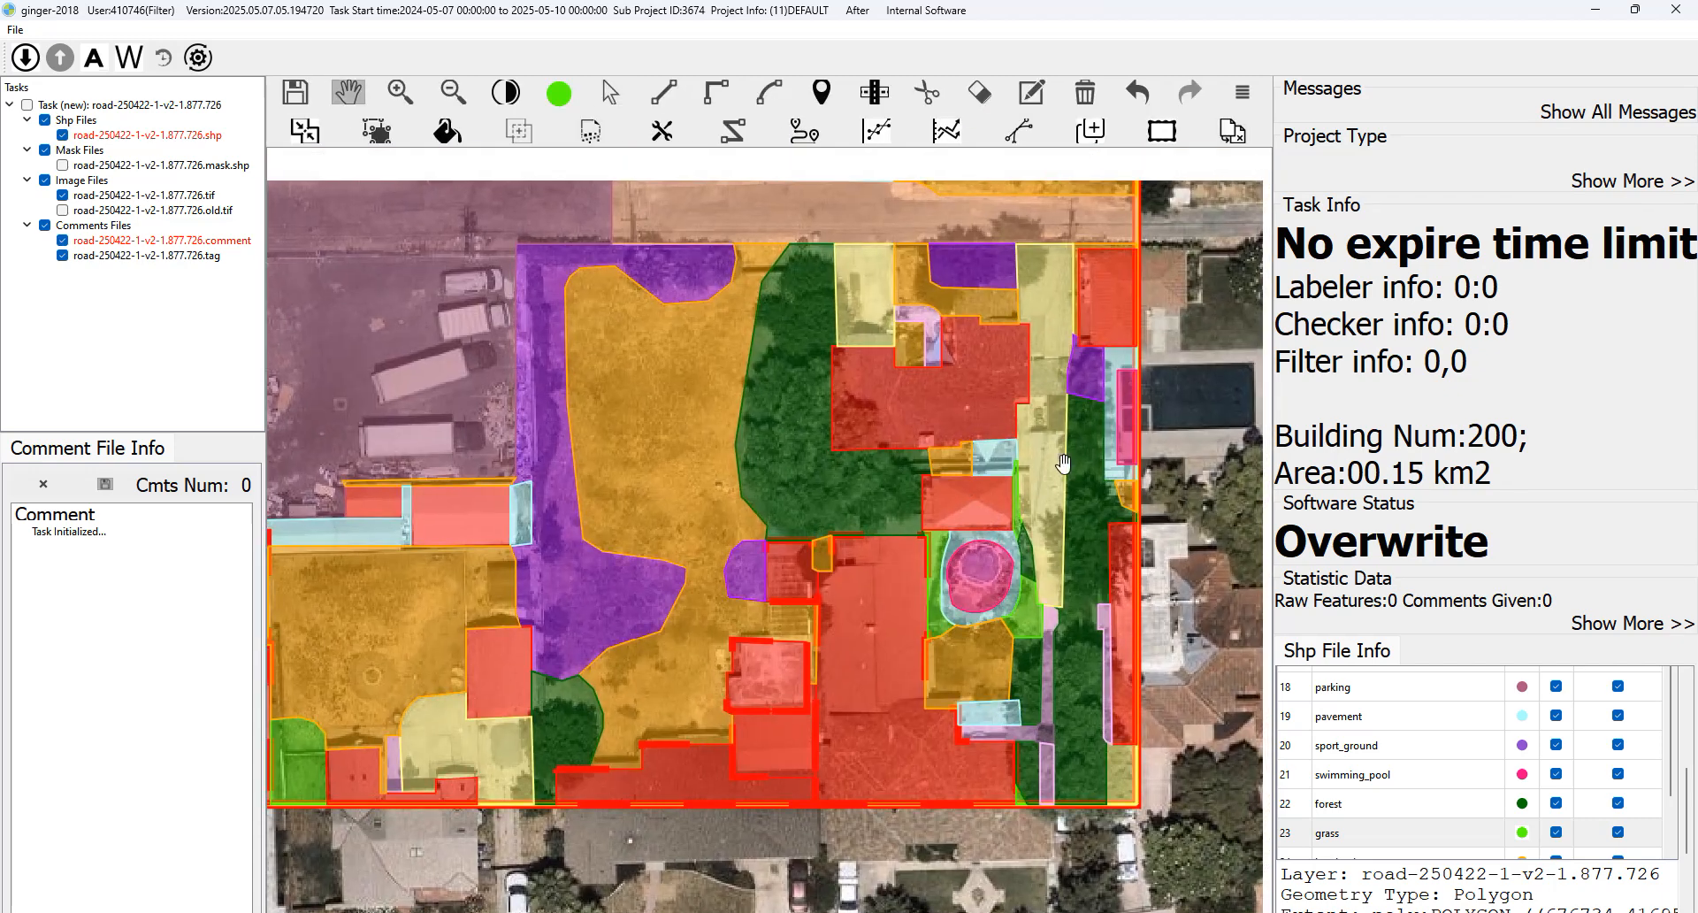
Compare the labels along the eastern edge, from the backyard houses up to the dry lot across the lane, with the aerial image.
{"action": "key", "text": "space"}
{"action": "key", "text": "space"}
{"action": "left_click_drag", "start_coordinate": [1118, 368], "coordinate": [1093, 400]}
{"action": "key", "text": "space"}
{"action": "key", "text": "space"}
{"action": "key", "text": "space"}
{"action": "key", "text": "space"}
{"action": "left_click_drag", "start_coordinate": [1092, 232], "coordinate": [1098, 552]}
{"action": "key", "text": "space"}
{"action": "key", "text": "space"}
{"action": "left_click_drag", "start_coordinate": [1086, 278], "coordinate": [1076, 424]}
{"action": "key", "text": "space"}
{"action": "key", "text": "space"}
{"action": "left_click_drag", "start_coordinate": [1084, 338], "coordinate": [1075, 441]}
{"action": "key", "text": "space"}
{"action": "key", "text": "space"}
{"action": "key", "text": "m"}
{"action": "key", "text": "h"}
Merge the small building sliver on the dry lot's eastern edge into the bareland polygon.
{"action": "key", "text": "space"}
{"action": "key", "text": "space"}
{"action": "key", "text": "space"}
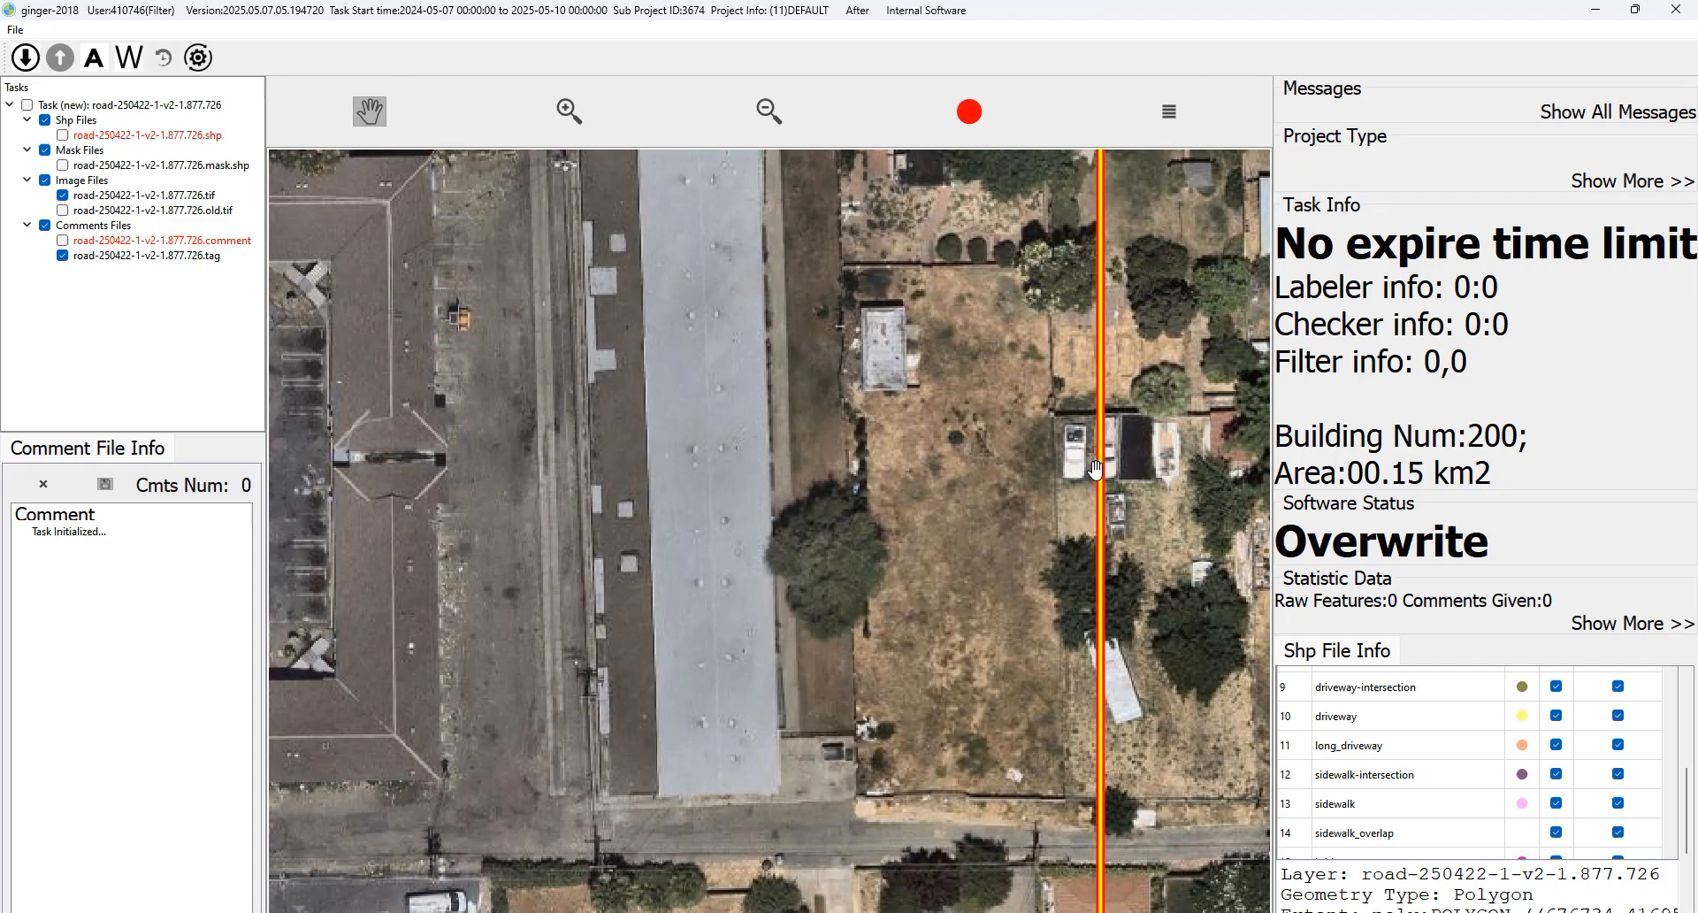
{"action": "key", "text": "space"}
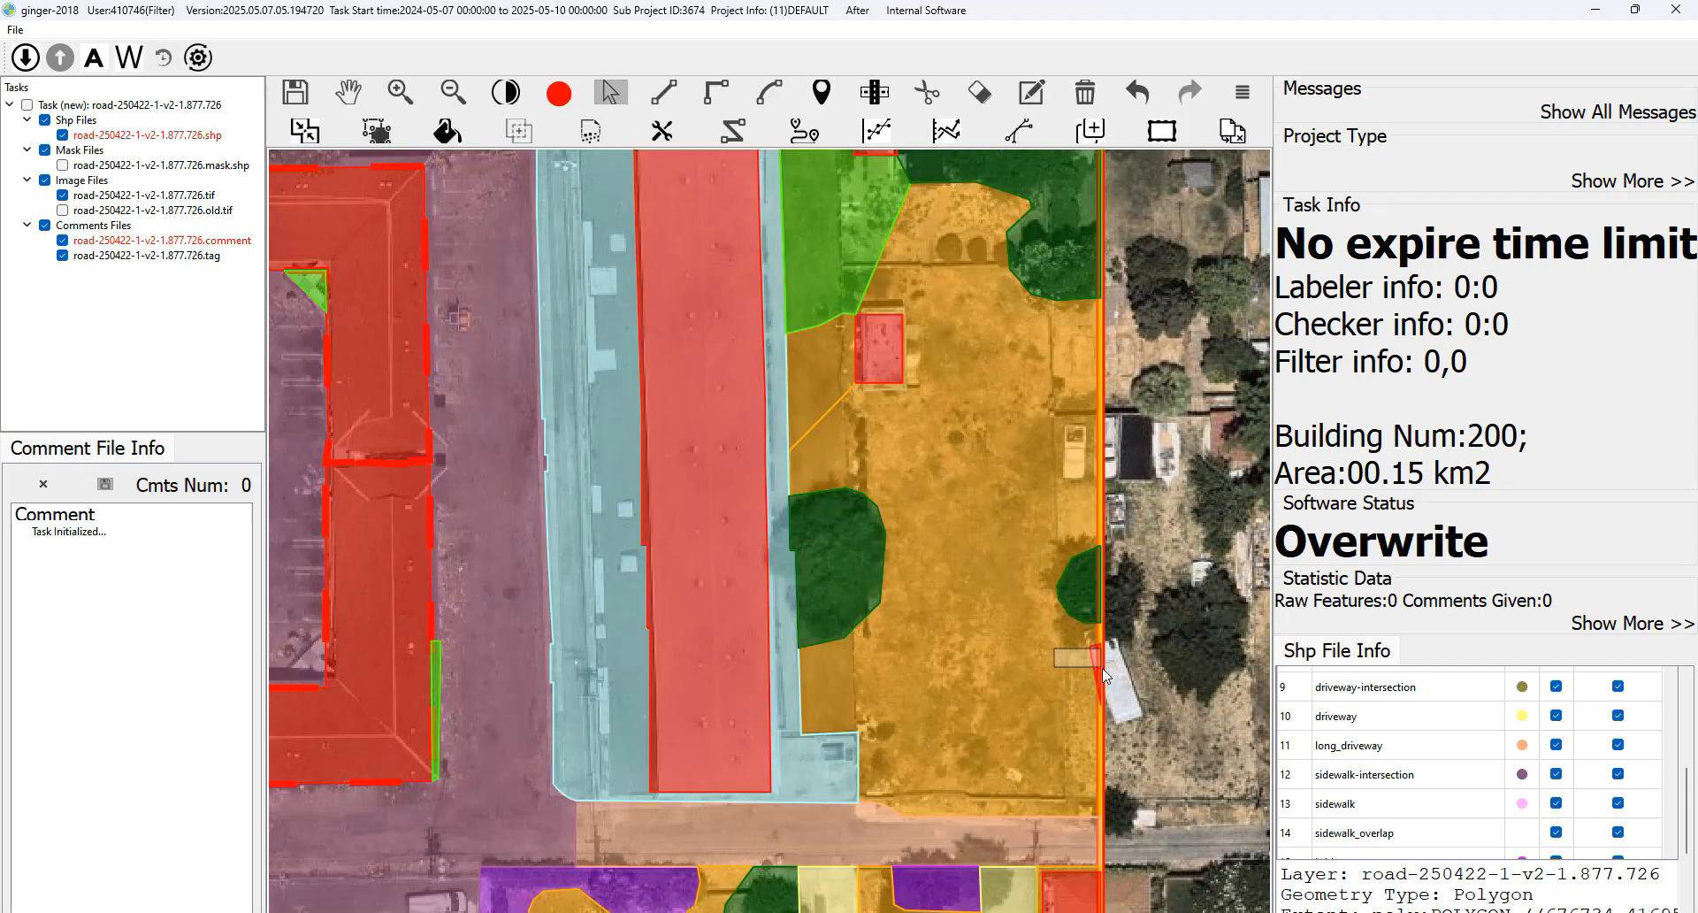
{"action": "left_click", "coordinate": [1133, 703]}
{"action": "key", "text": "Escape"}
Check the labels of the dry lot, the long narrow building and the houses and street north of them against the aerial image.
{"action": "left_click_drag", "start_coordinate": [1002, 502], "coordinate": [1004, 629]}
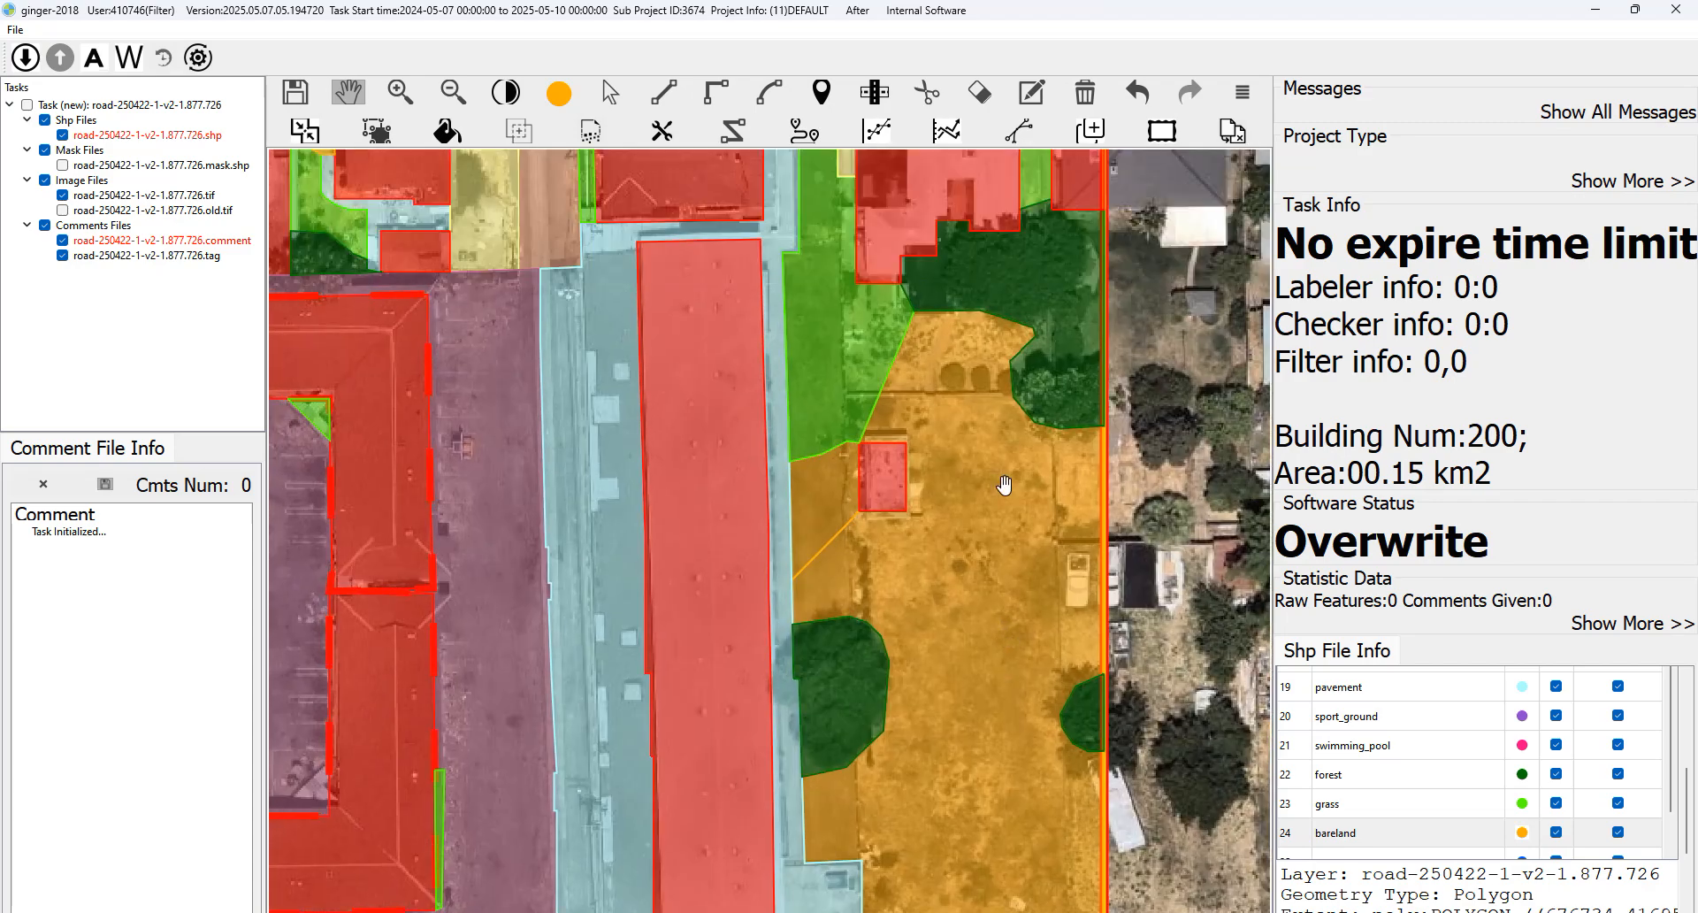
{"action": "scroll", "coordinate": [1004, 485], "scroll_direction": "down", "scroll_amount": 1}
{"action": "key", "text": "space"}
{"action": "key", "text": "space"}
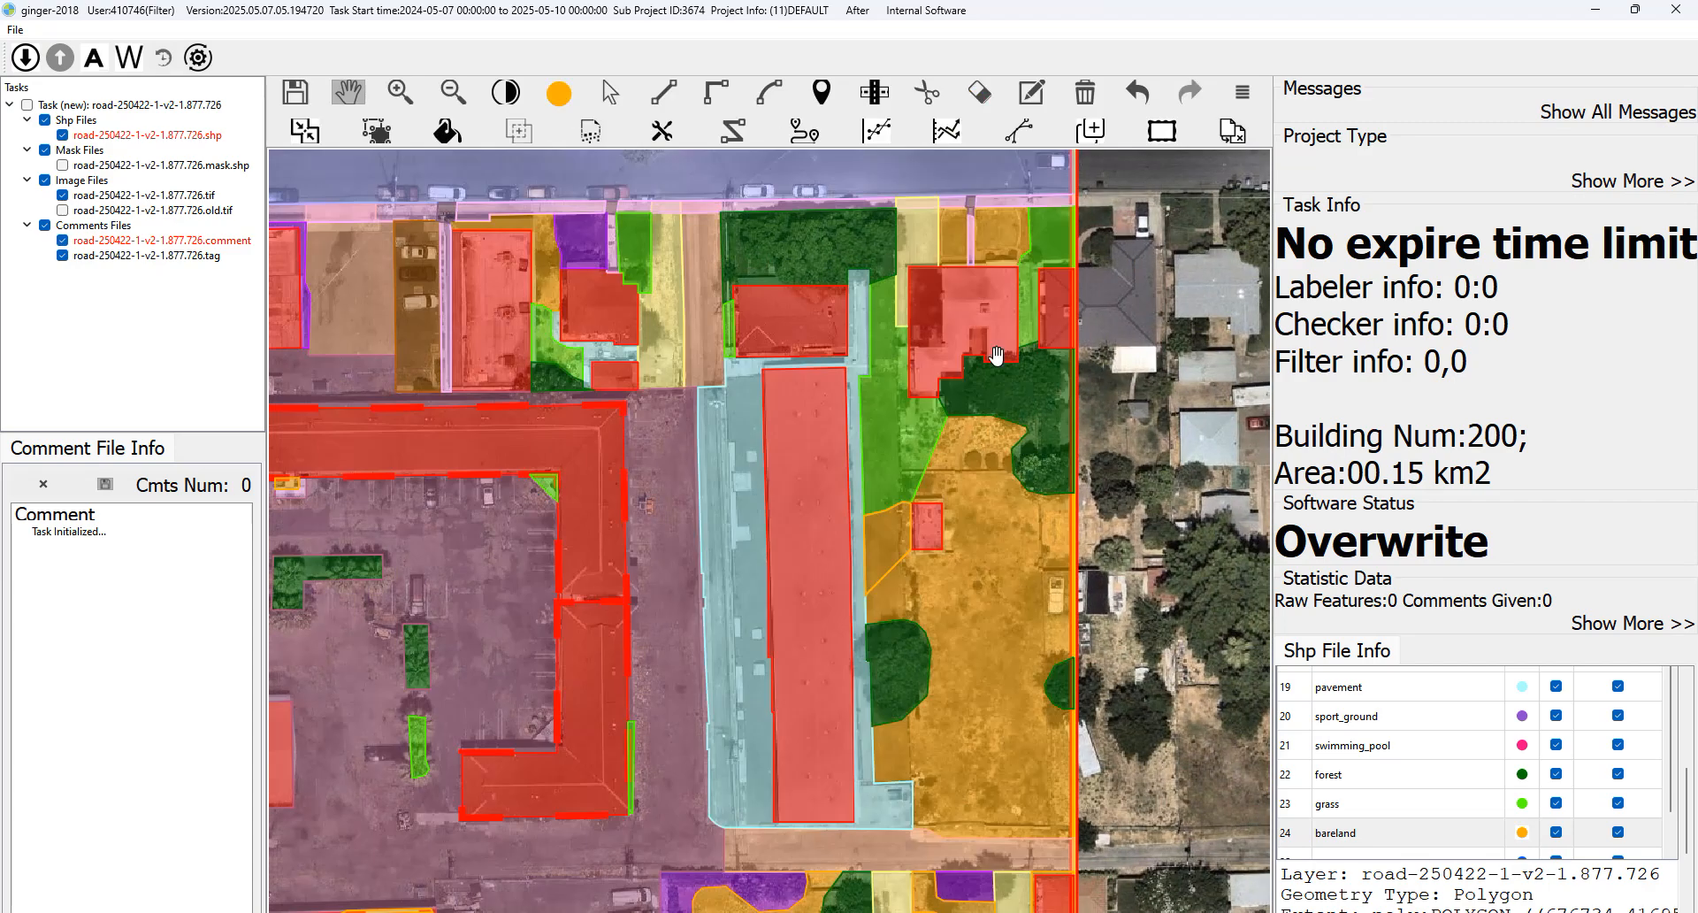
{"action": "left_click_drag", "start_coordinate": [1005, 394], "coordinate": [1009, 504]}
{"action": "key", "text": "space"}
{"action": "key", "text": "space"}
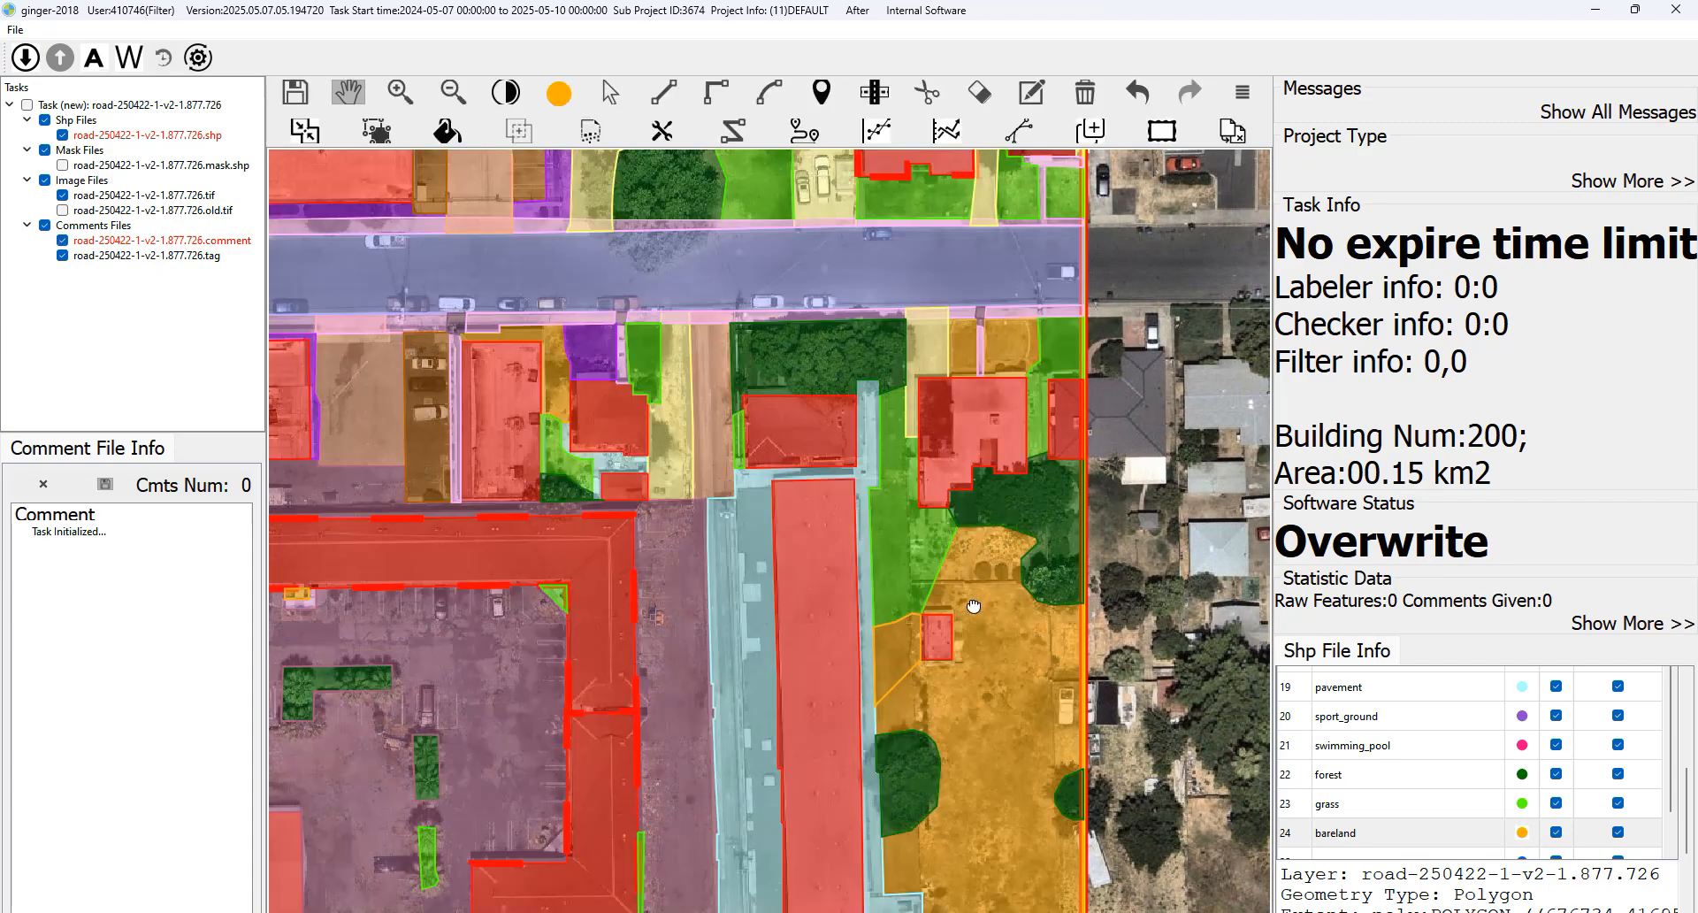
{"action": "left_click_drag", "start_coordinate": [862, 654], "coordinate": [1028, 419]}
{"action": "scroll", "coordinate": [1028, 420], "scroll_direction": "down", "scroll_amount": 2}
{"action": "left_click_drag", "start_coordinate": [1027, 328], "coordinate": [939, 513]}
{"action": "key", "text": "space"}
{"action": "key", "text": "space"}
{"action": "left_click_drag", "start_coordinate": [979, 340], "coordinate": [956, 487]}
{"action": "key", "text": "space"}
{"action": "key", "text": "space"}
Compare the labels of the western street-corner blocks, including the house with the rectangular pool and the brown-roofed building, with the aerial image.
{"action": "left_click_drag", "start_coordinate": [962, 582], "coordinate": [1058, 350]}
{"action": "left_click_drag", "start_coordinate": [611, 337], "coordinate": [721, 364]}
{"action": "key", "text": "space"}
{"action": "key", "text": "space"}
{"action": "left_click_drag", "start_coordinate": [548, 360], "coordinate": [837, 364]}
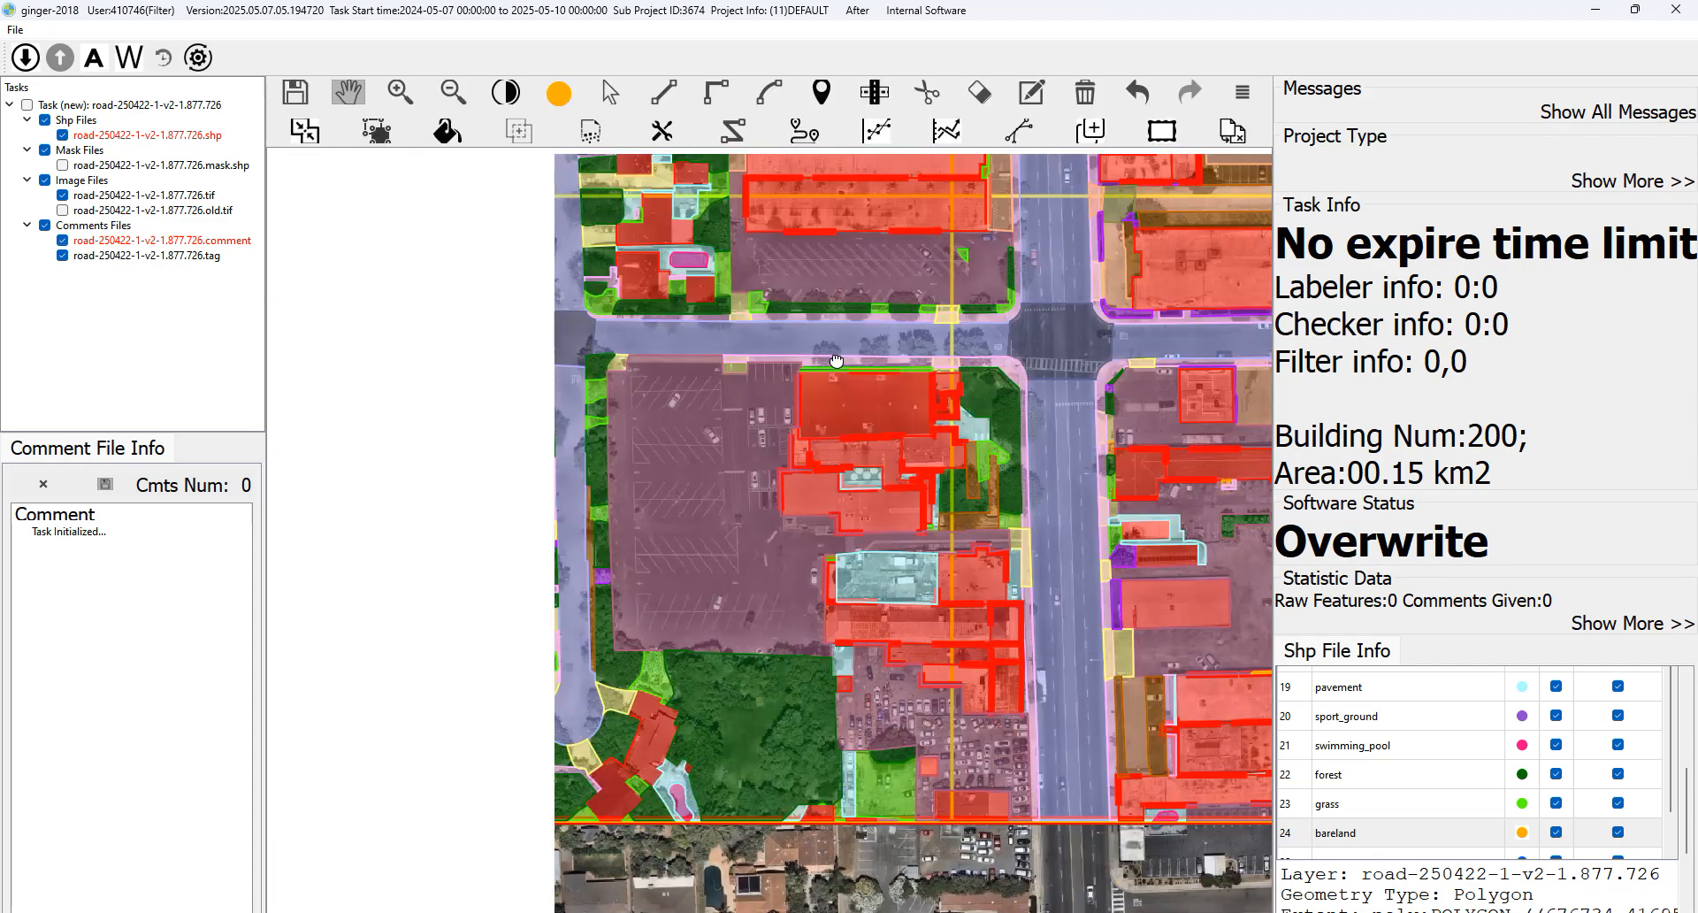
{"action": "scroll", "coordinate": [877, 277], "scroll_direction": "up", "scroll_amount": 2}
{"action": "left_click_drag", "start_coordinate": [690, 288], "coordinate": [780, 329]}
{"action": "key", "text": "space"}
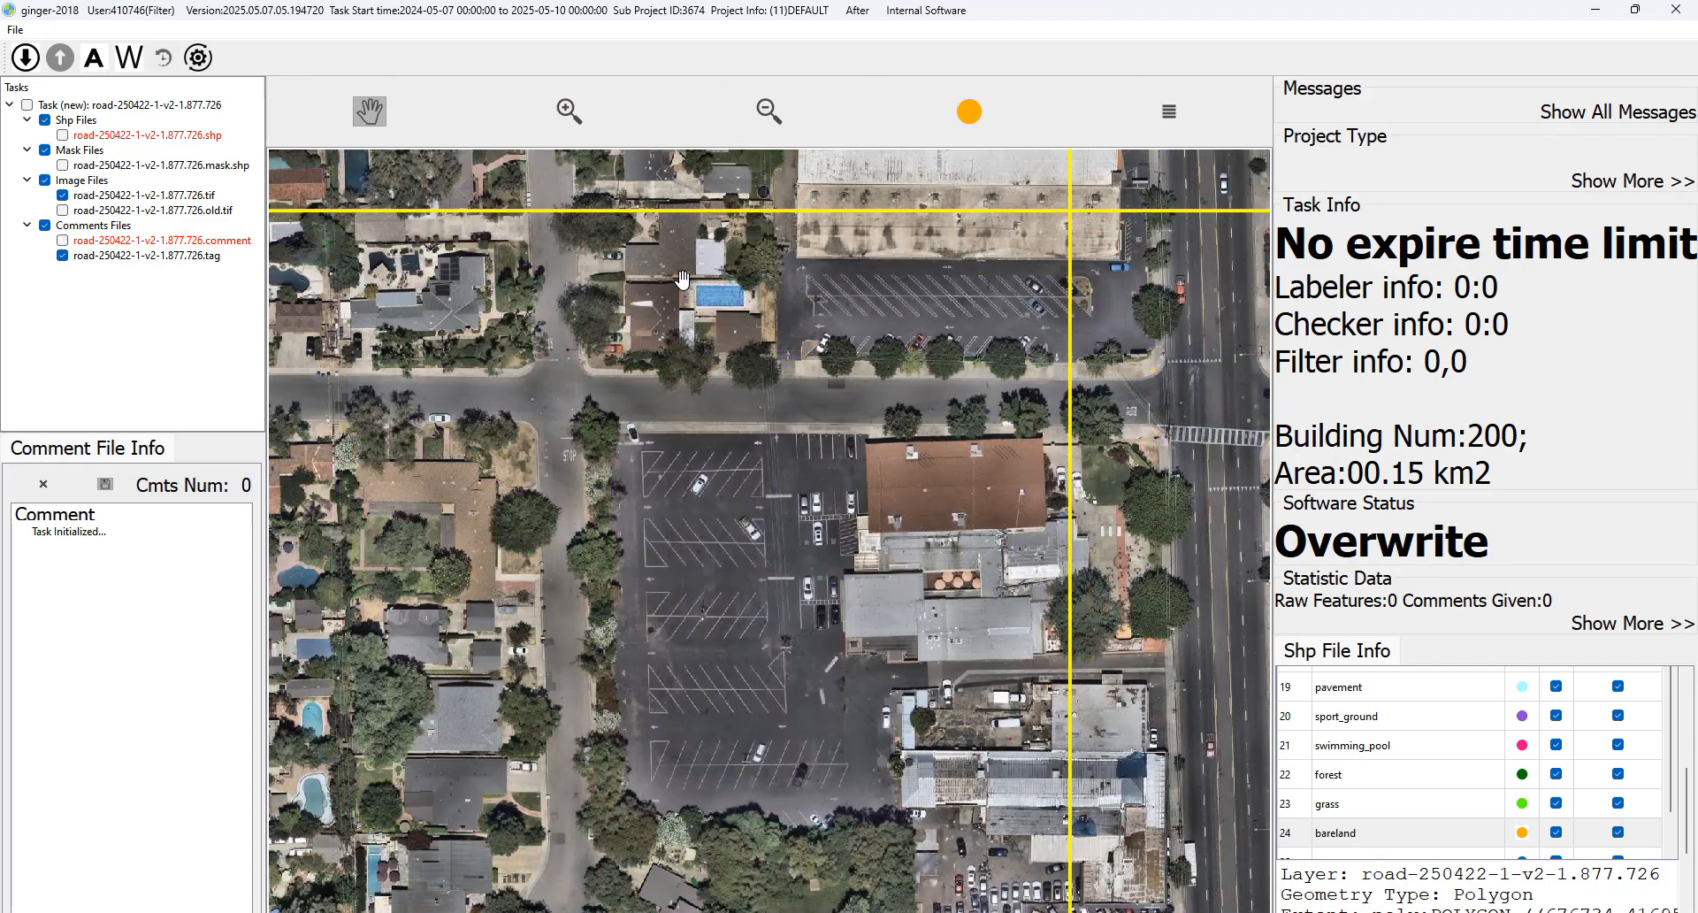
{"action": "scroll", "coordinate": [725, 288], "scroll_direction": "up", "scroll_amount": 1}
{"action": "key", "text": "space"}
{"action": "left_click_drag", "start_coordinate": [932, 366], "coordinate": [819, 287]}
{"action": "key", "text": "space"}
{"action": "key", "text": "space"}
{"action": "left_click_drag", "start_coordinate": [790, 405], "coordinate": [874, 272]}
{"action": "key", "text": "space"}
{"action": "key", "text": "space"}
{"action": "left_click_drag", "start_coordinate": [725, 367], "coordinate": [681, 301]}
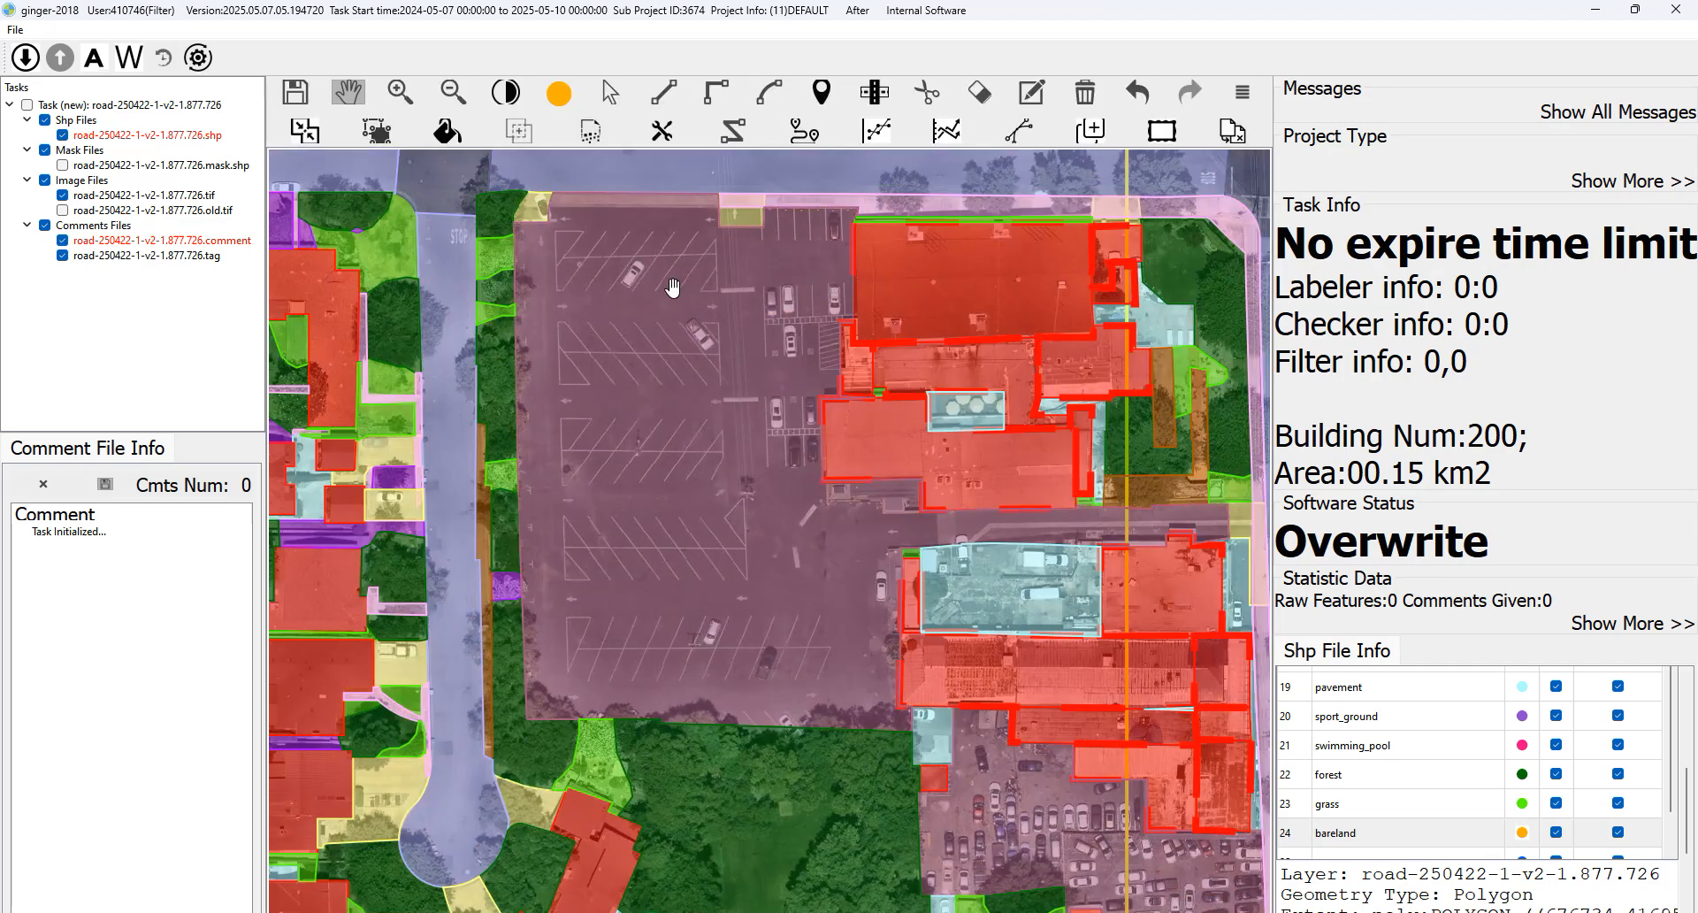
Check the labels of the large striped parking lot, the adjoining warehouses and the crowded car yard against the aerial image.
{"action": "key", "text": "space"}
{"action": "key", "text": "space"}
{"action": "left_click_drag", "start_coordinate": [651, 540], "coordinate": [674, 447]}
{"action": "key", "text": "space"}
{"action": "key", "text": "space"}
{"action": "key", "text": "space"}
{"action": "key", "text": "space"}
{"action": "left_click_drag", "start_coordinate": [671, 379], "coordinate": [679, 424]}
{"action": "key", "text": "space"}
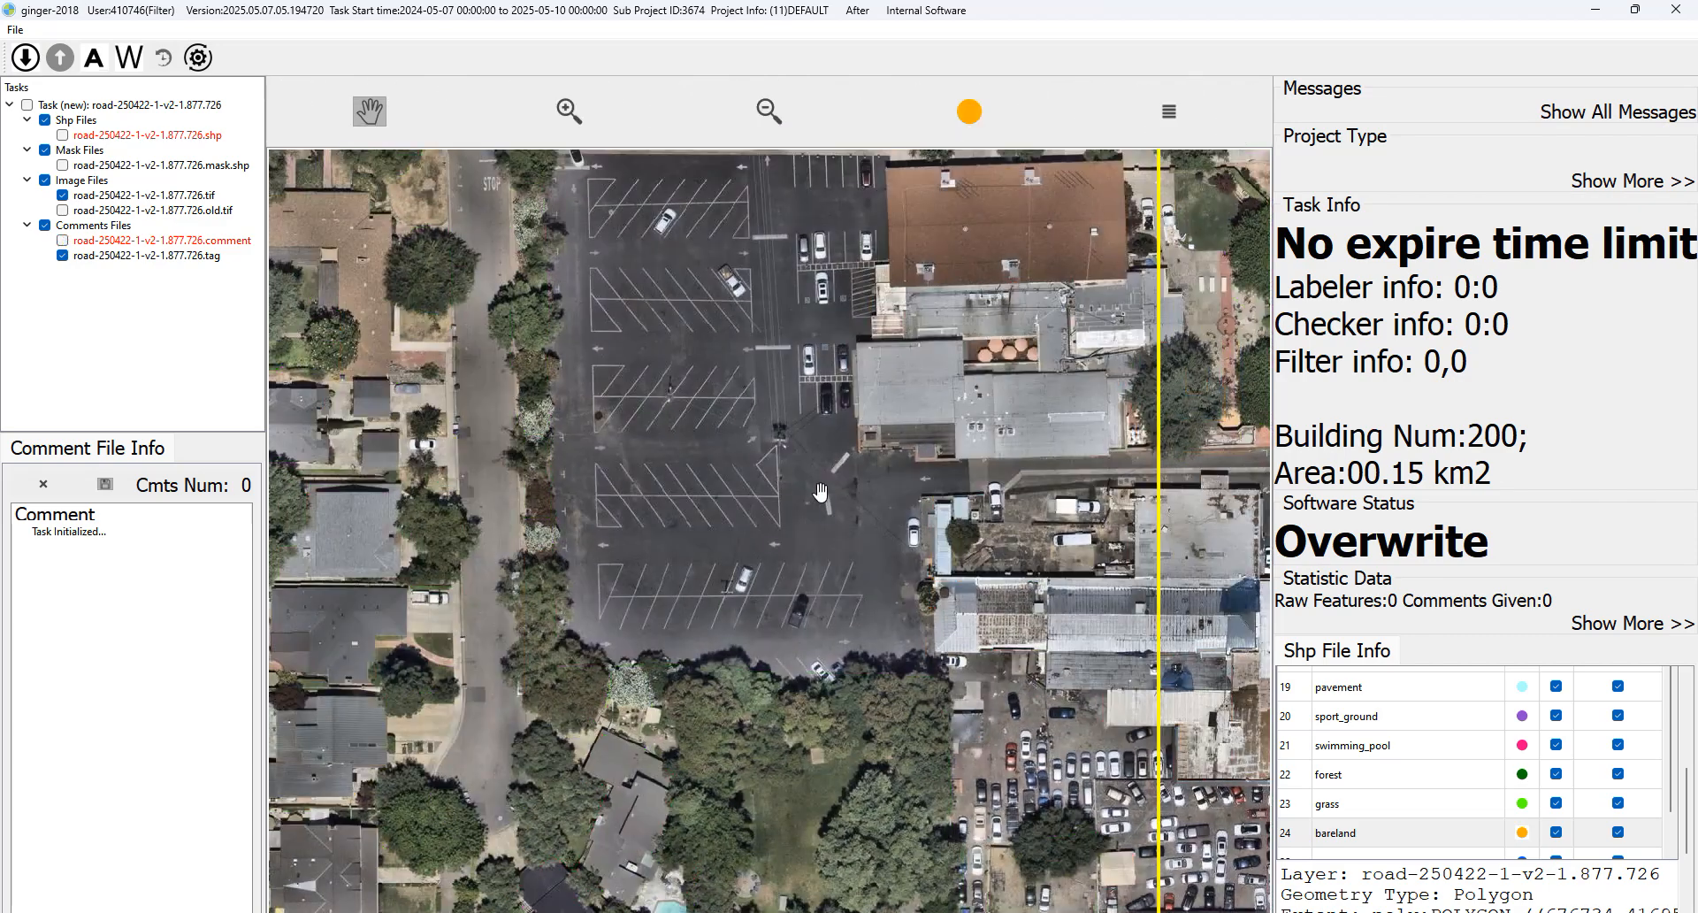
{"action": "key", "text": "space"}
{"action": "left_click_drag", "start_coordinate": [831, 394], "coordinate": [769, 474]}
{"action": "key", "text": "space"}
{"action": "key", "text": "space"}
{"action": "left_click_drag", "start_coordinate": [872, 504], "coordinate": [802, 430]}
{"action": "key", "text": "space"}
{"action": "key", "text": "space"}
{"action": "left_click_drag", "start_coordinate": [962, 669], "coordinate": [917, 431]}
{"action": "left_click_drag", "start_coordinate": [898, 550], "coordinate": [981, 562]}
{"action": "key", "text": "space"}
{"action": "key", "text": "space"}
{"action": "left_click_drag", "start_coordinate": [602, 731], "coordinate": [671, 741]}
Merge the small building polygon beside the curved swimming pool into the surrounding pavement polygon.
{"action": "scroll", "coordinate": [665, 738], "scroll_direction": "up", "scroll_amount": 2}
{"action": "key", "text": "space"}
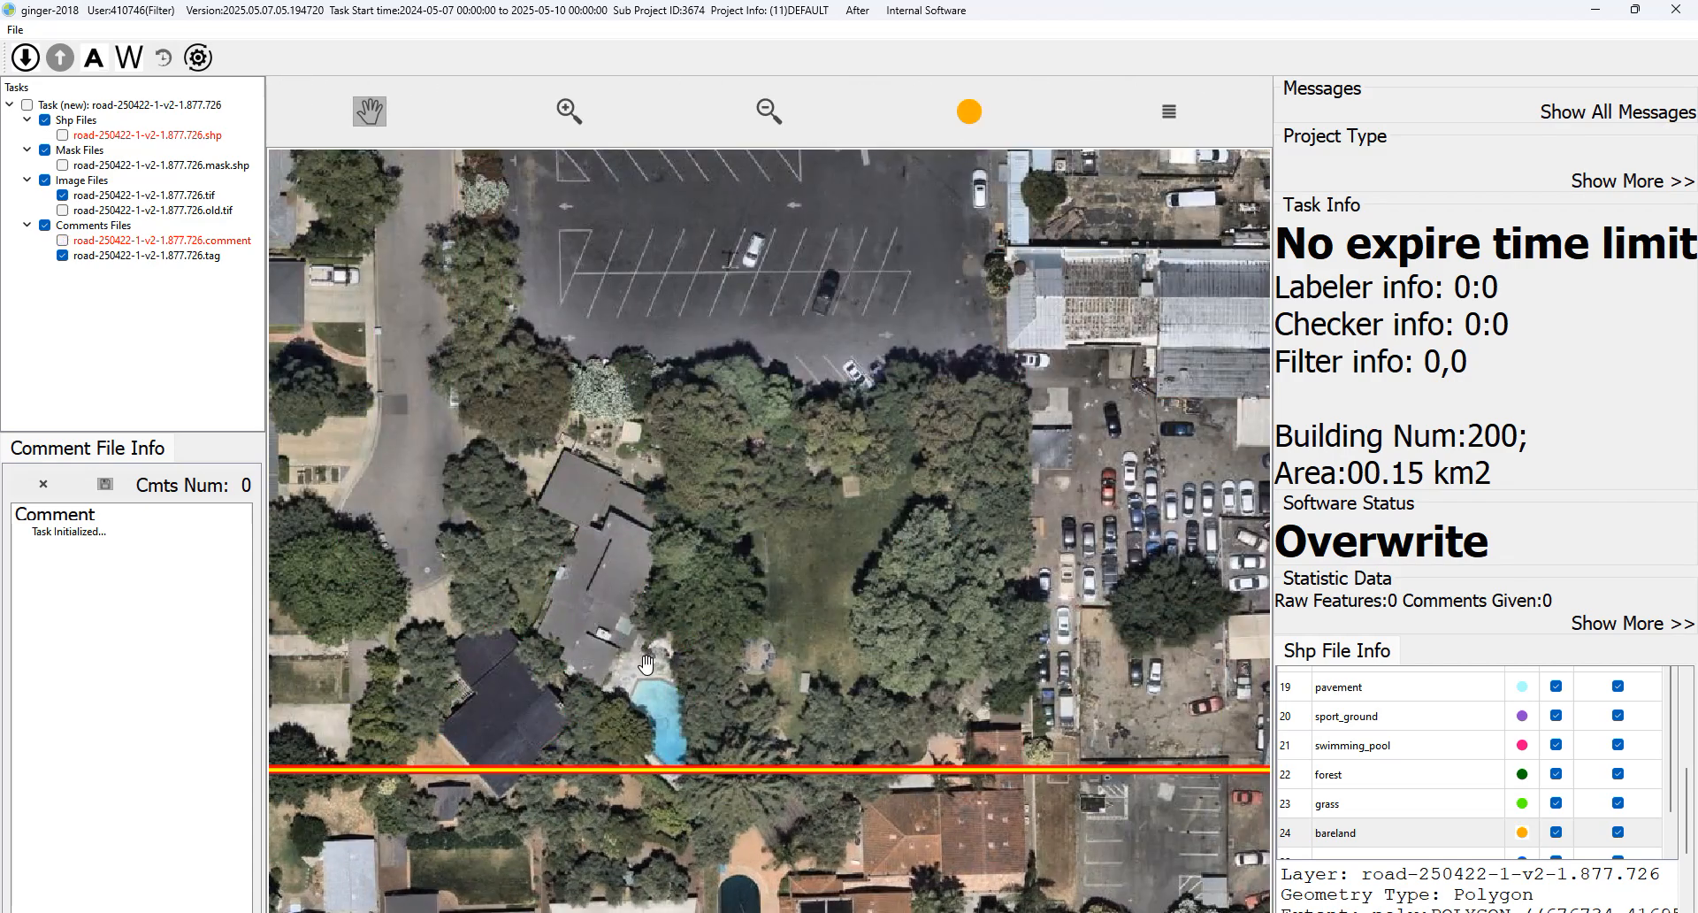
{"action": "key", "text": "space"}
{"action": "left_click_drag", "start_coordinate": [671, 680], "coordinate": [804, 668]}
{"action": "key", "text": "space"}
{"action": "key", "text": "space"}
{"action": "key", "text": "space"}
{"action": "scroll", "coordinate": [808, 668], "scroll_direction": "up", "scroll_amount": 2}
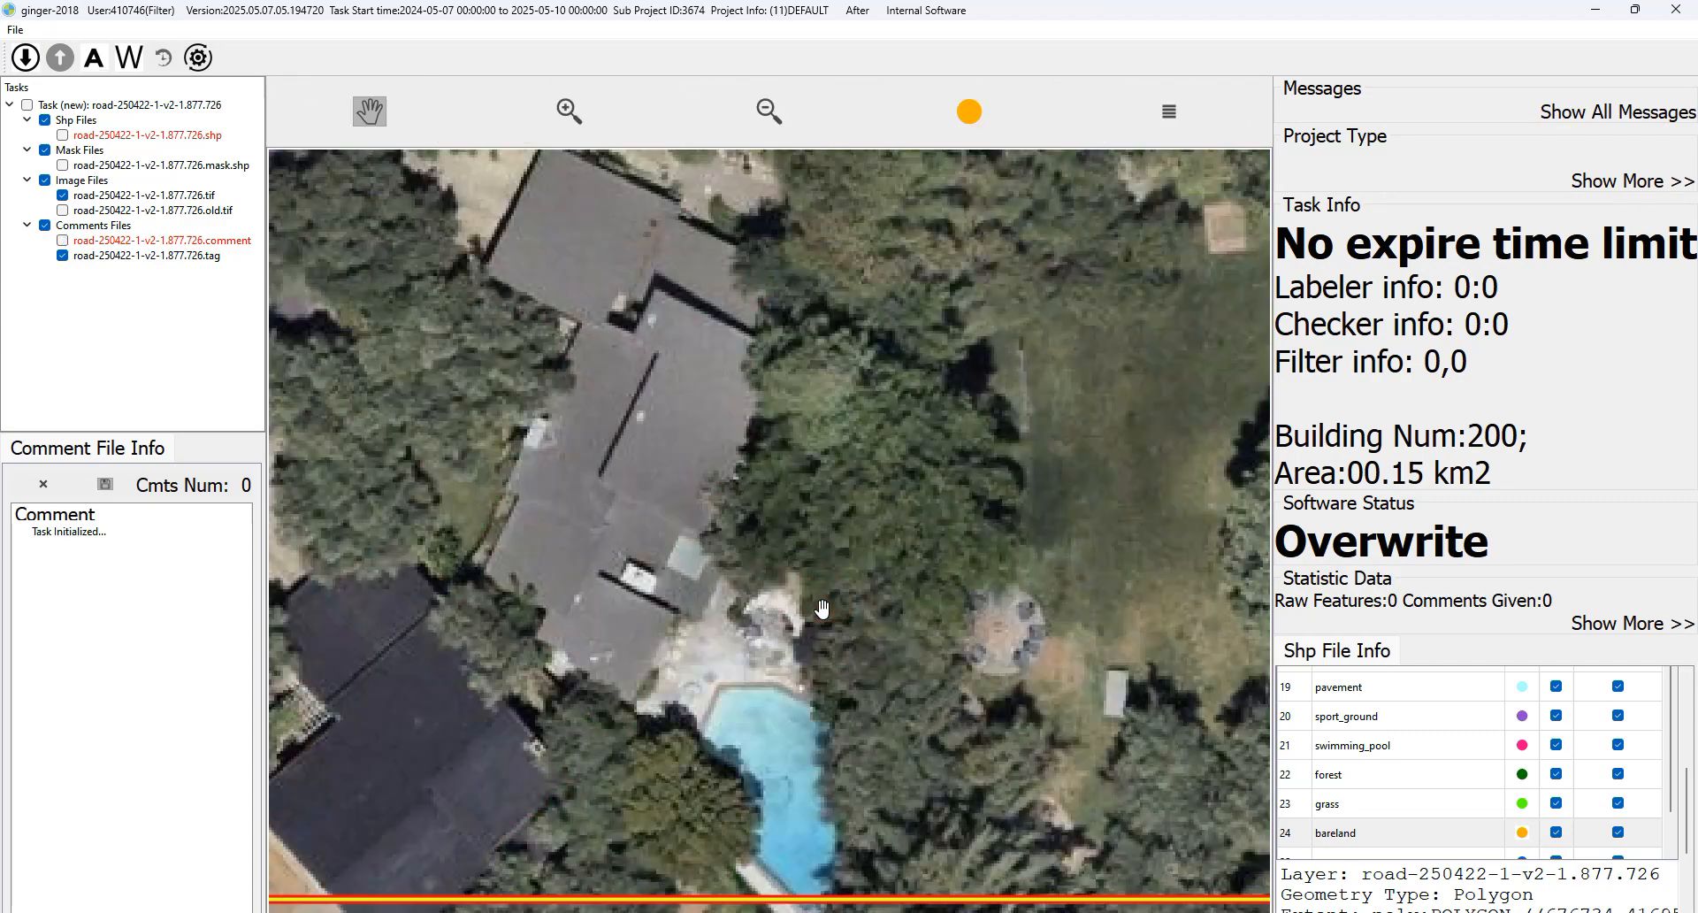
{"action": "key", "text": "space"}
{"action": "key", "text": "space"}
{"action": "key", "text": "space"}
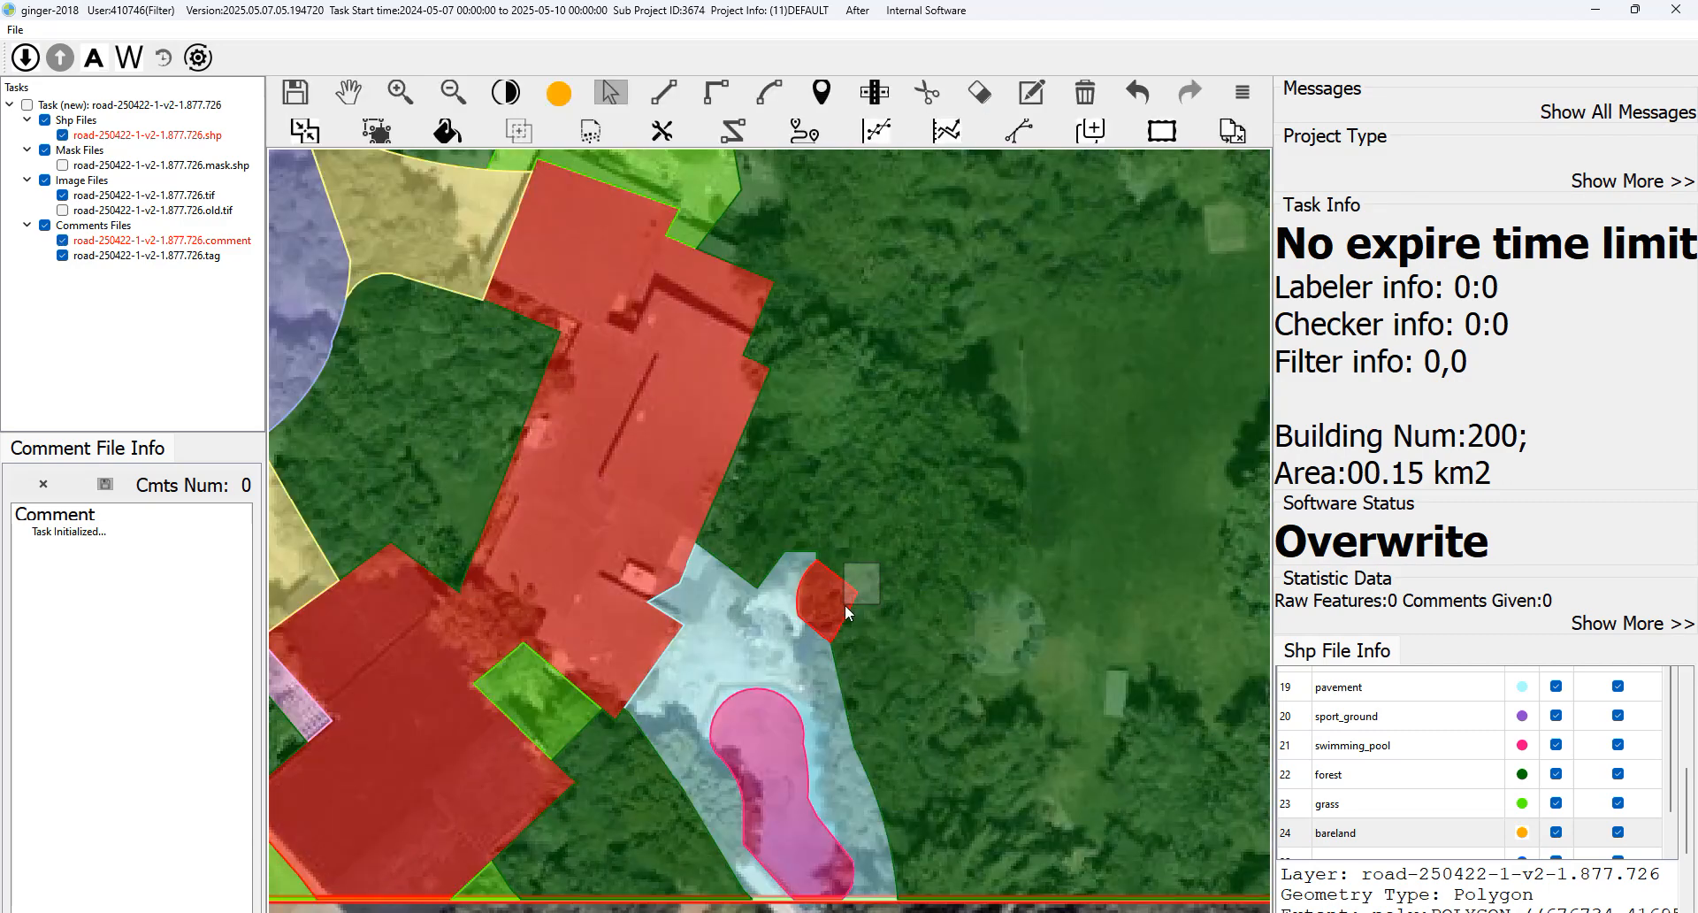
{"action": "key", "text": "space"}
{"action": "key", "text": "space"}
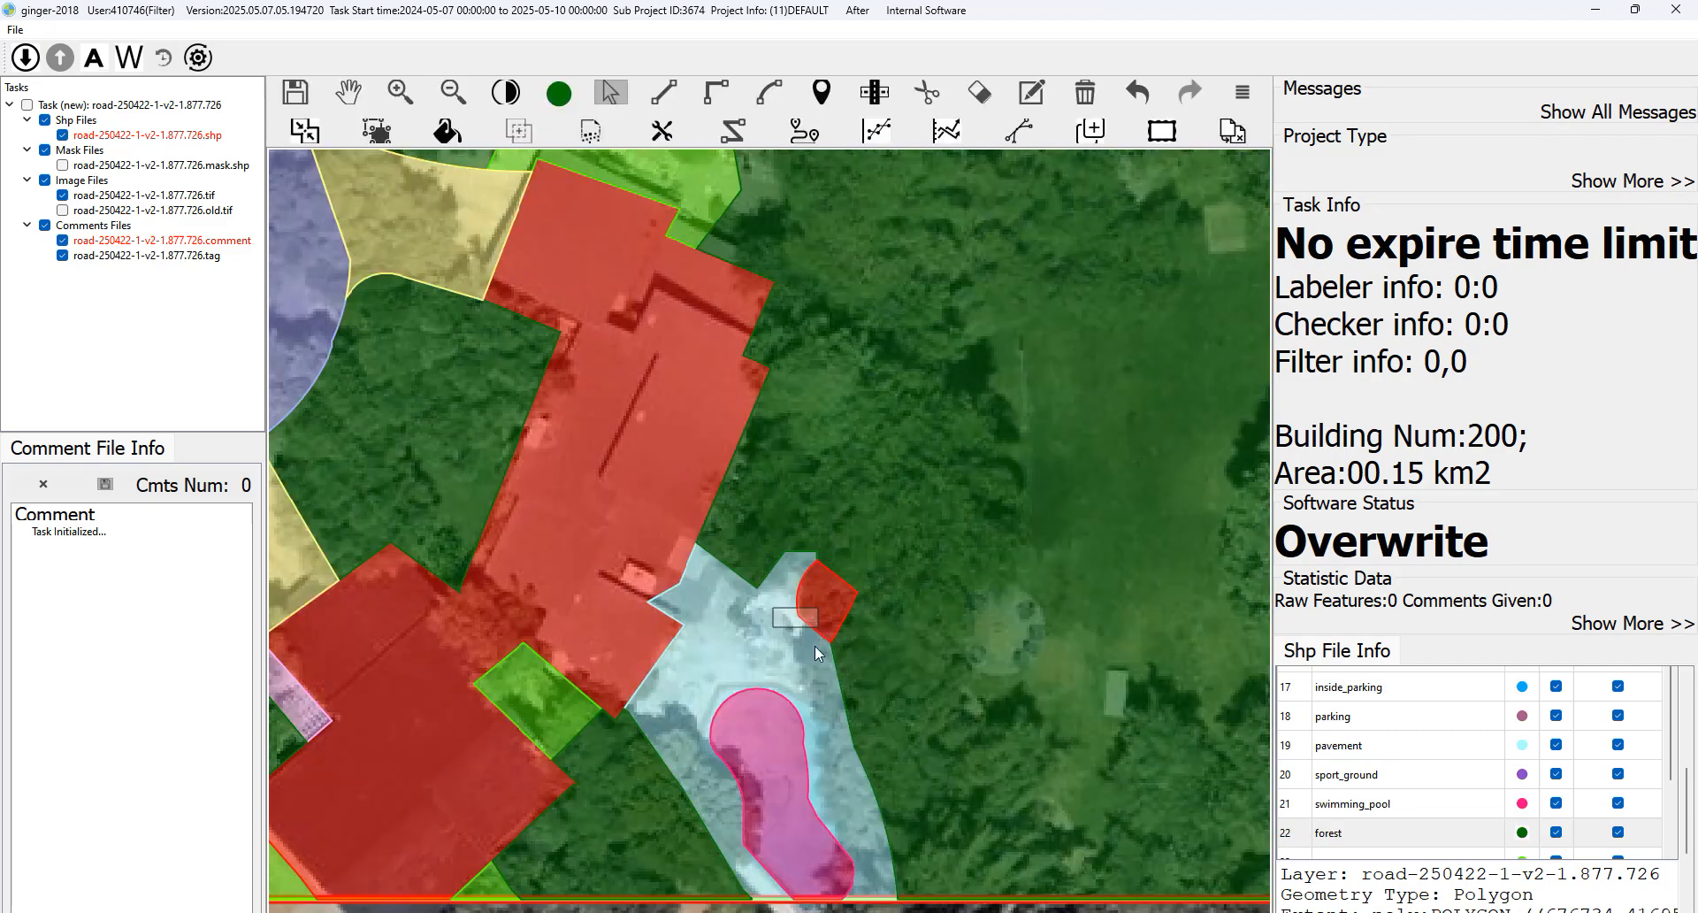
Compare the labels of the houses, driveways and trees around the cul-de-sac with the aerial image.
{"action": "scroll", "coordinate": [804, 654], "scroll_direction": "down", "scroll_amount": 3}
{"action": "key", "text": "space"}
{"action": "key", "text": "space"}
{"action": "left_click_drag", "start_coordinate": [854, 554], "coordinate": [902, 621]}
{"action": "key", "text": "space"}
{"action": "key", "text": "space"}
{"action": "left_click_drag", "start_coordinate": [735, 725], "coordinate": [813, 746]}
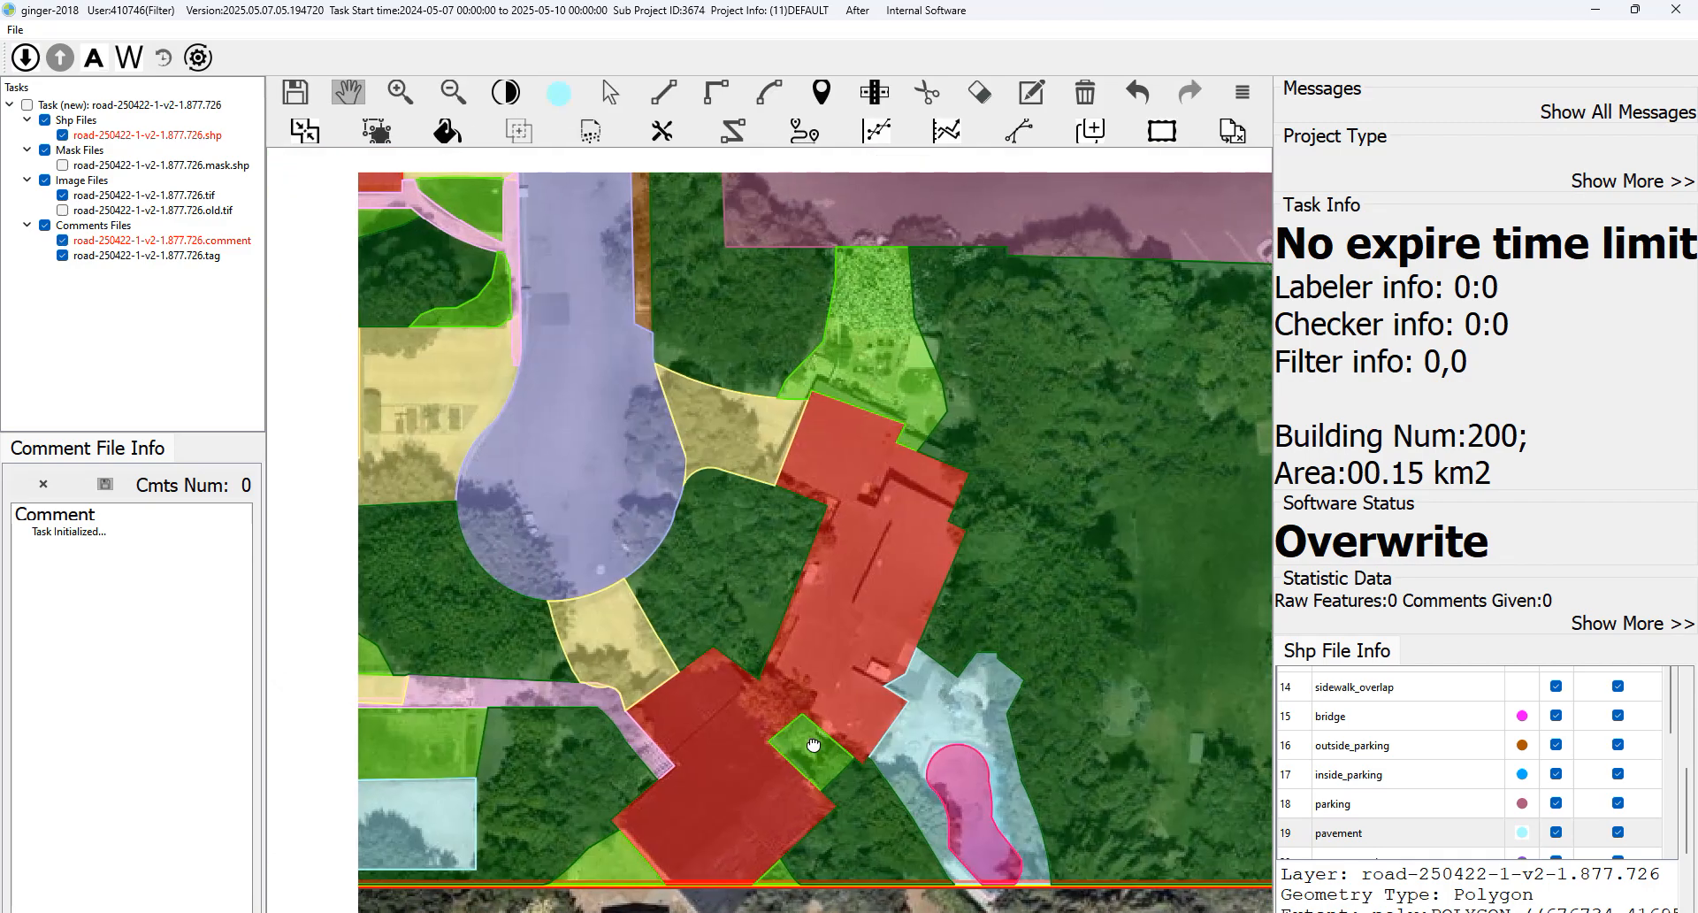
{"action": "scroll", "coordinate": [920, 587], "scroll_direction": "down", "scroll_amount": 2}
{"action": "key", "text": "space"}
{"action": "key", "text": "space"}
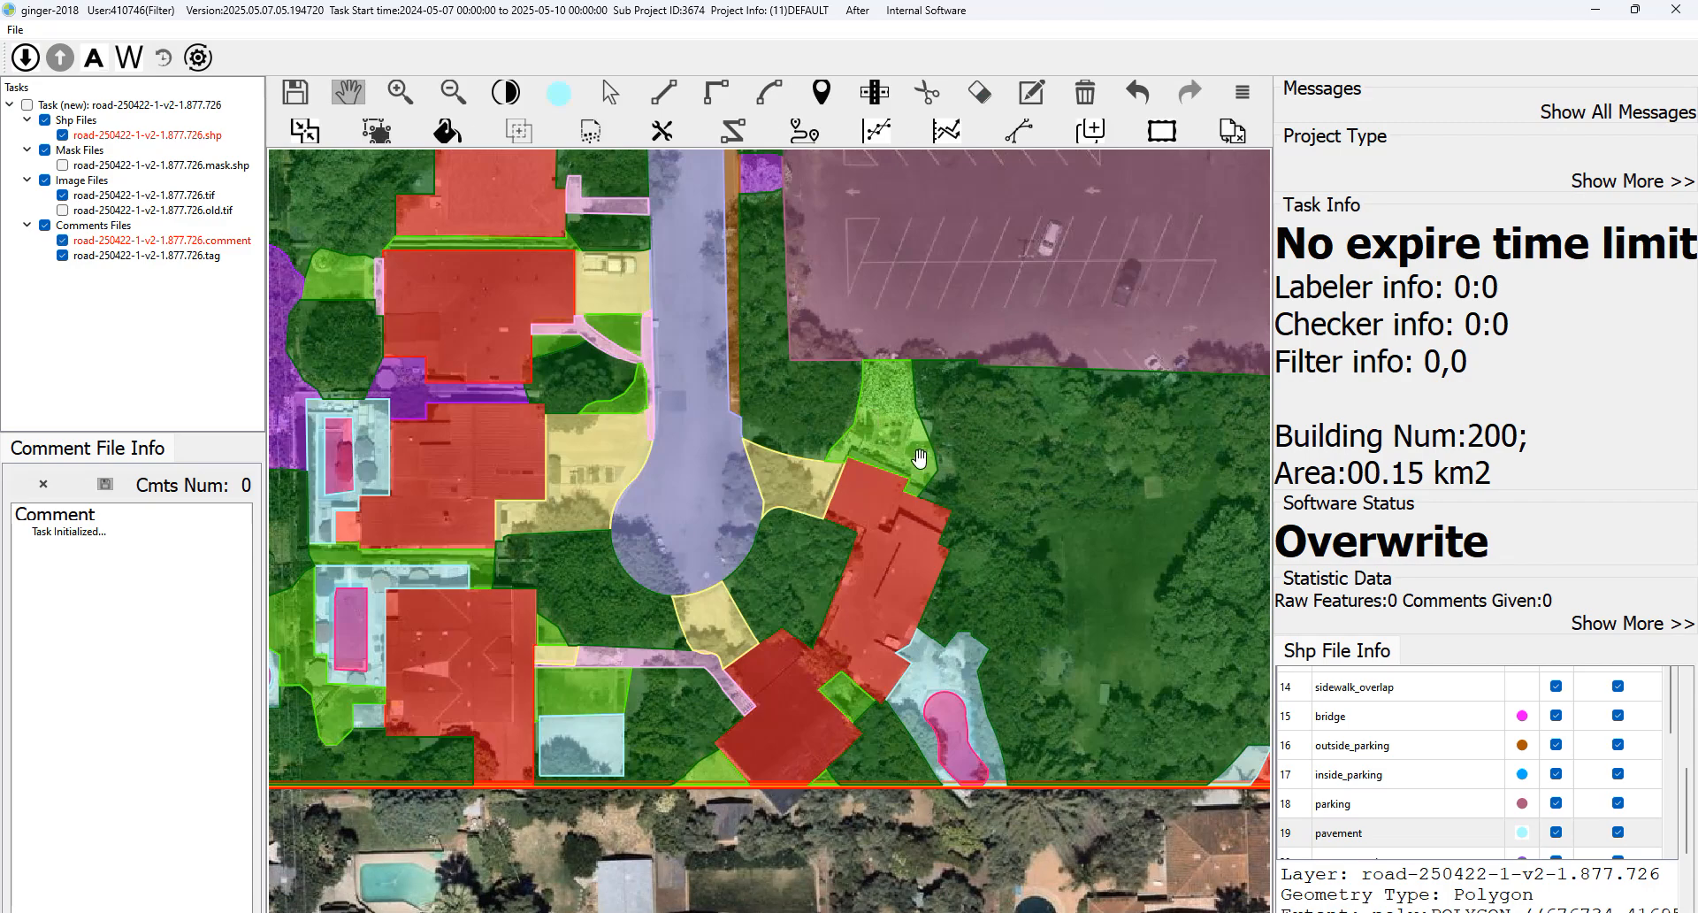
{"action": "left_click_drag", "start_coordinate": [846, 507], "coordinate": [913, 512]}
{"action": "key", "text": "space"}
{"action": "key", "text": "space"}
{"action": "left_click_drag", "start_coordinate": [690, 700], "coordinate": [735, 714]}
{"action": "key", "text": "space"}
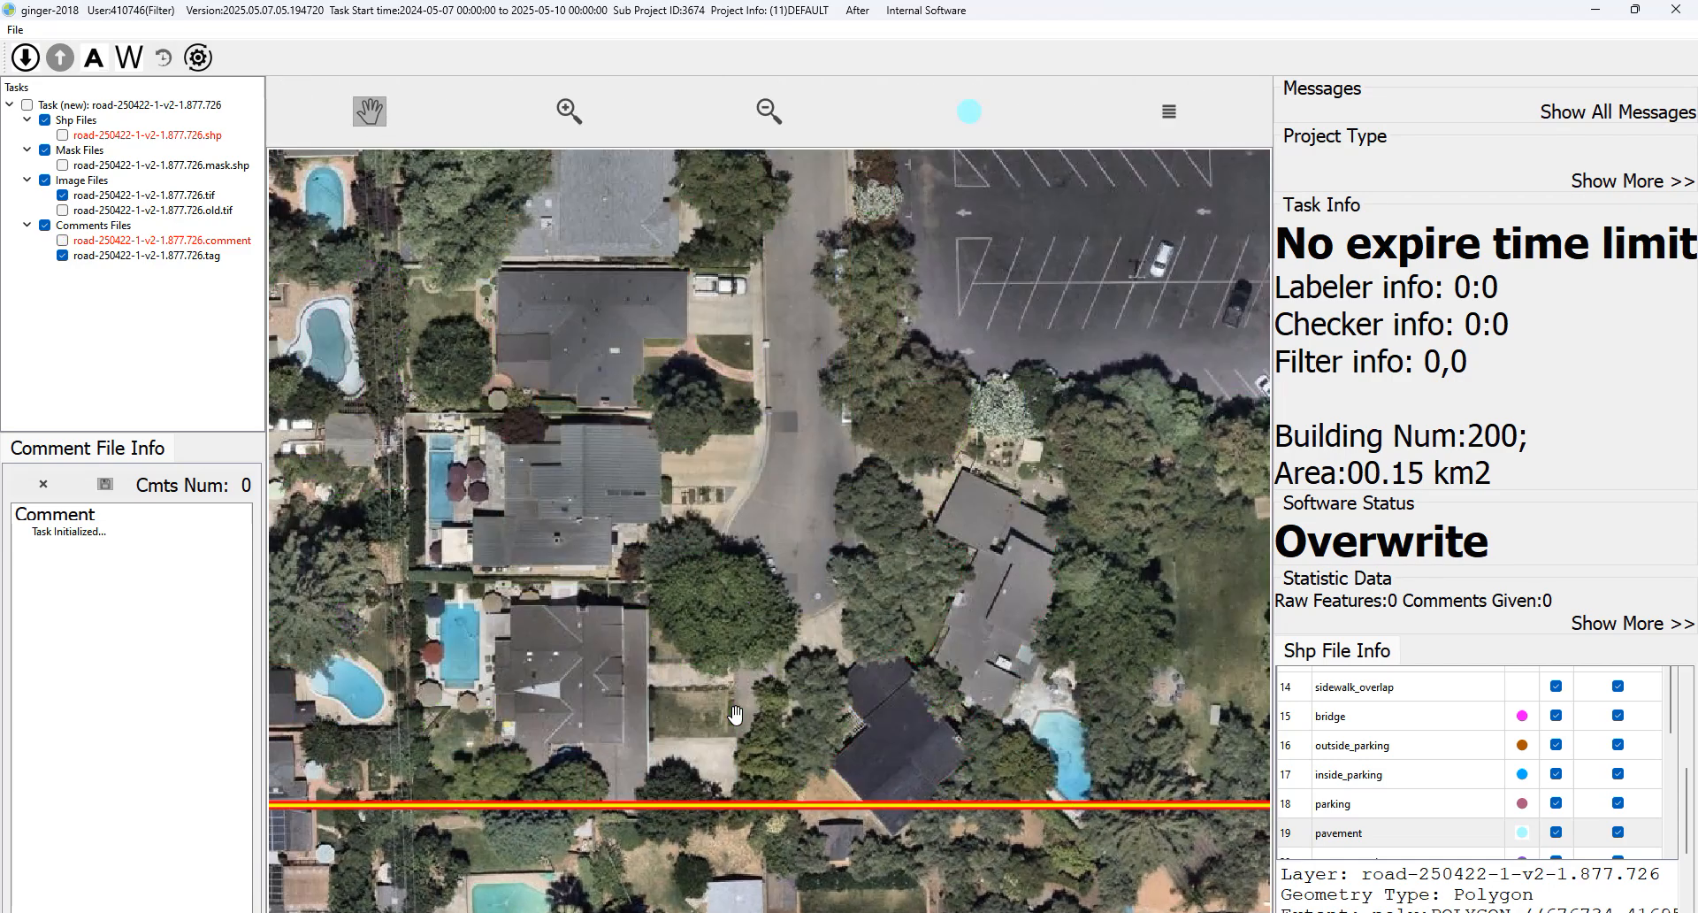
Examine the sidewalk polygon between the two houses south of the cul-de-sac and its surroundings against the aerial image.
{"action": "scroll", "coordinate": [708, 713], "scroll_direction": "up", "scroll_amount": 2}
{"action": "left_click_drag", "start_coordinate": [828, 631], "coordinate": [839, 508]}
{"action": "key", "text": "space"}
{"action": "key", "text": "space"}
{"action": "key", "text": "space"}
{"action": "key", "text": "space"}
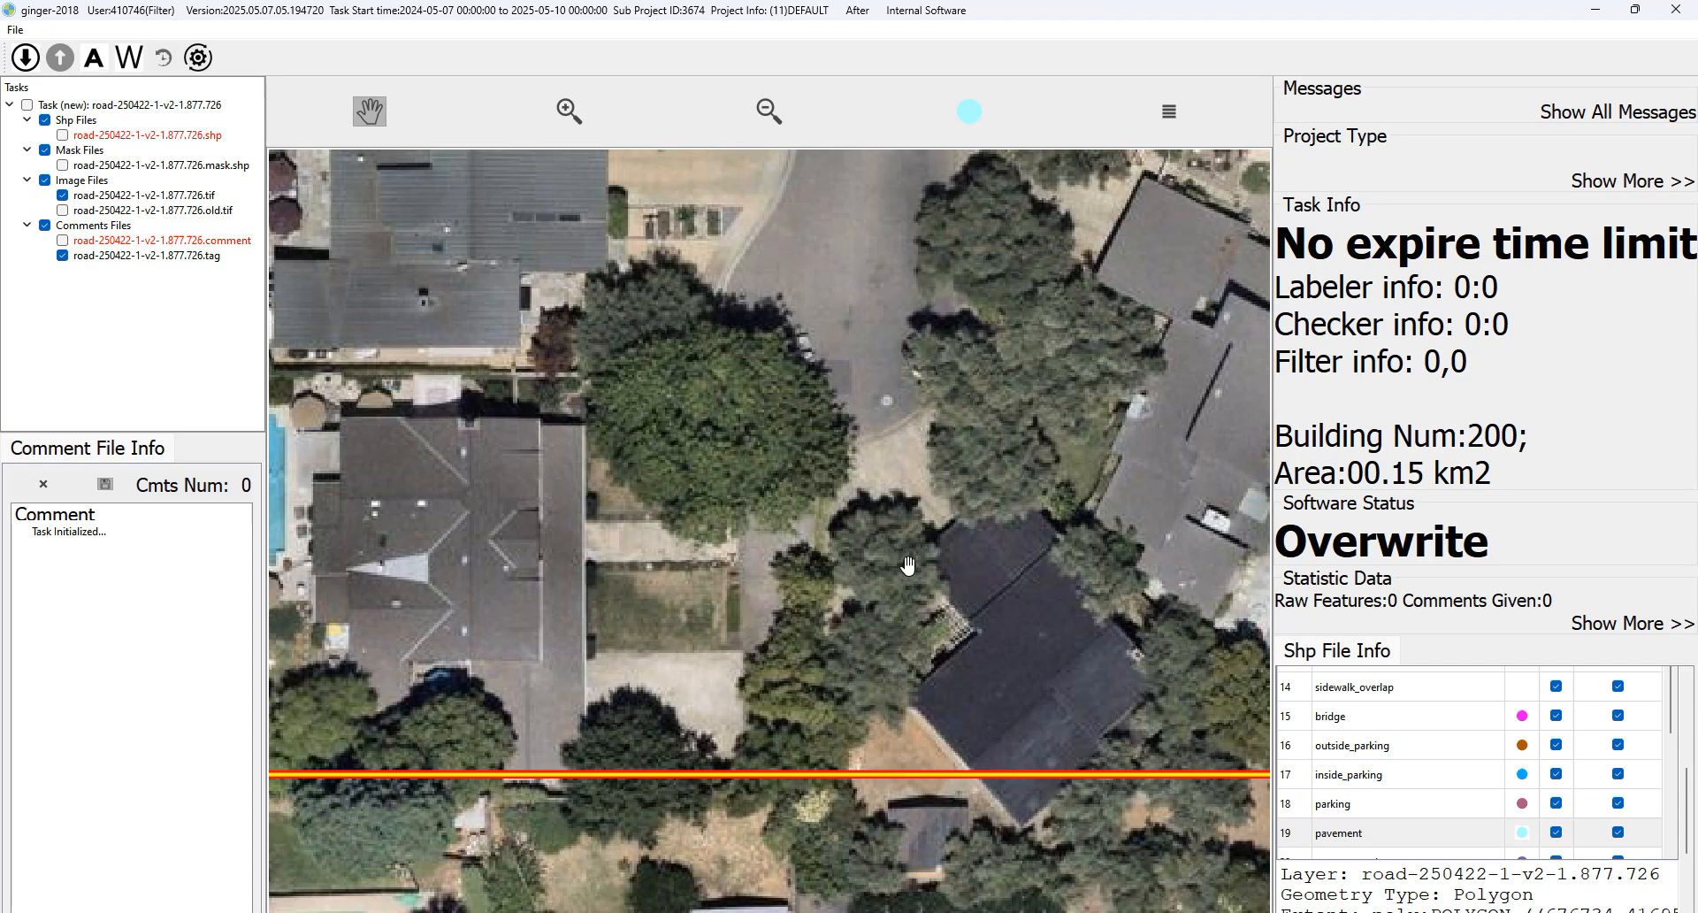
{"action": "key", "text": "space"}
{"action": "key", "text": "space"}
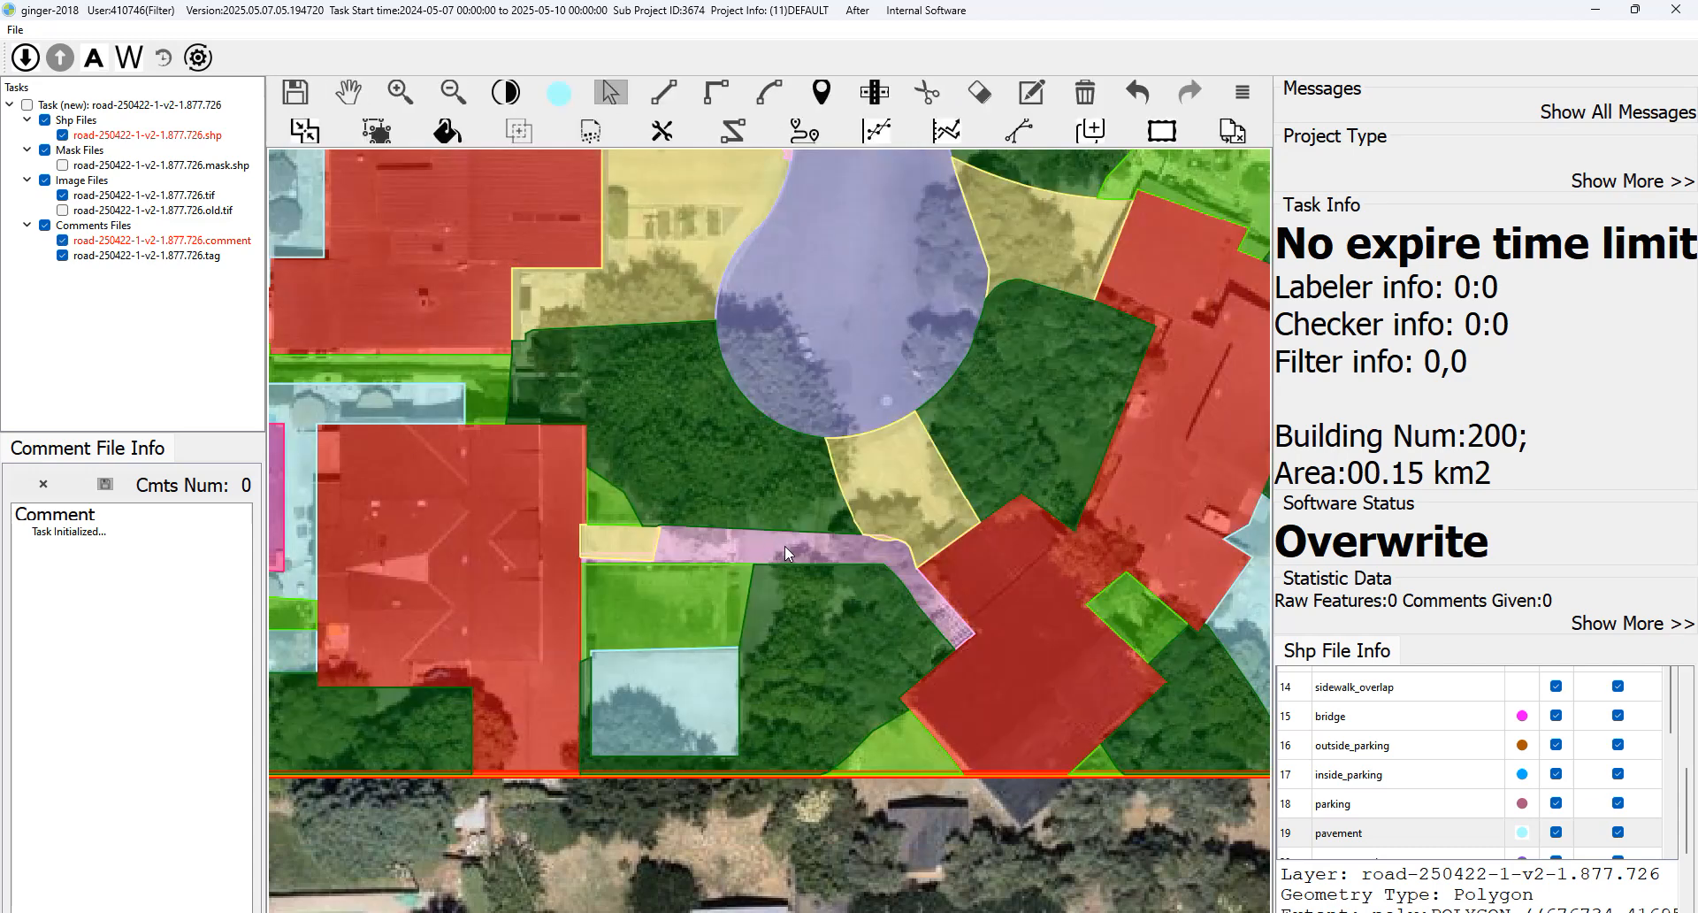
{"action": "left_click", "coordinate": [784, 547]}
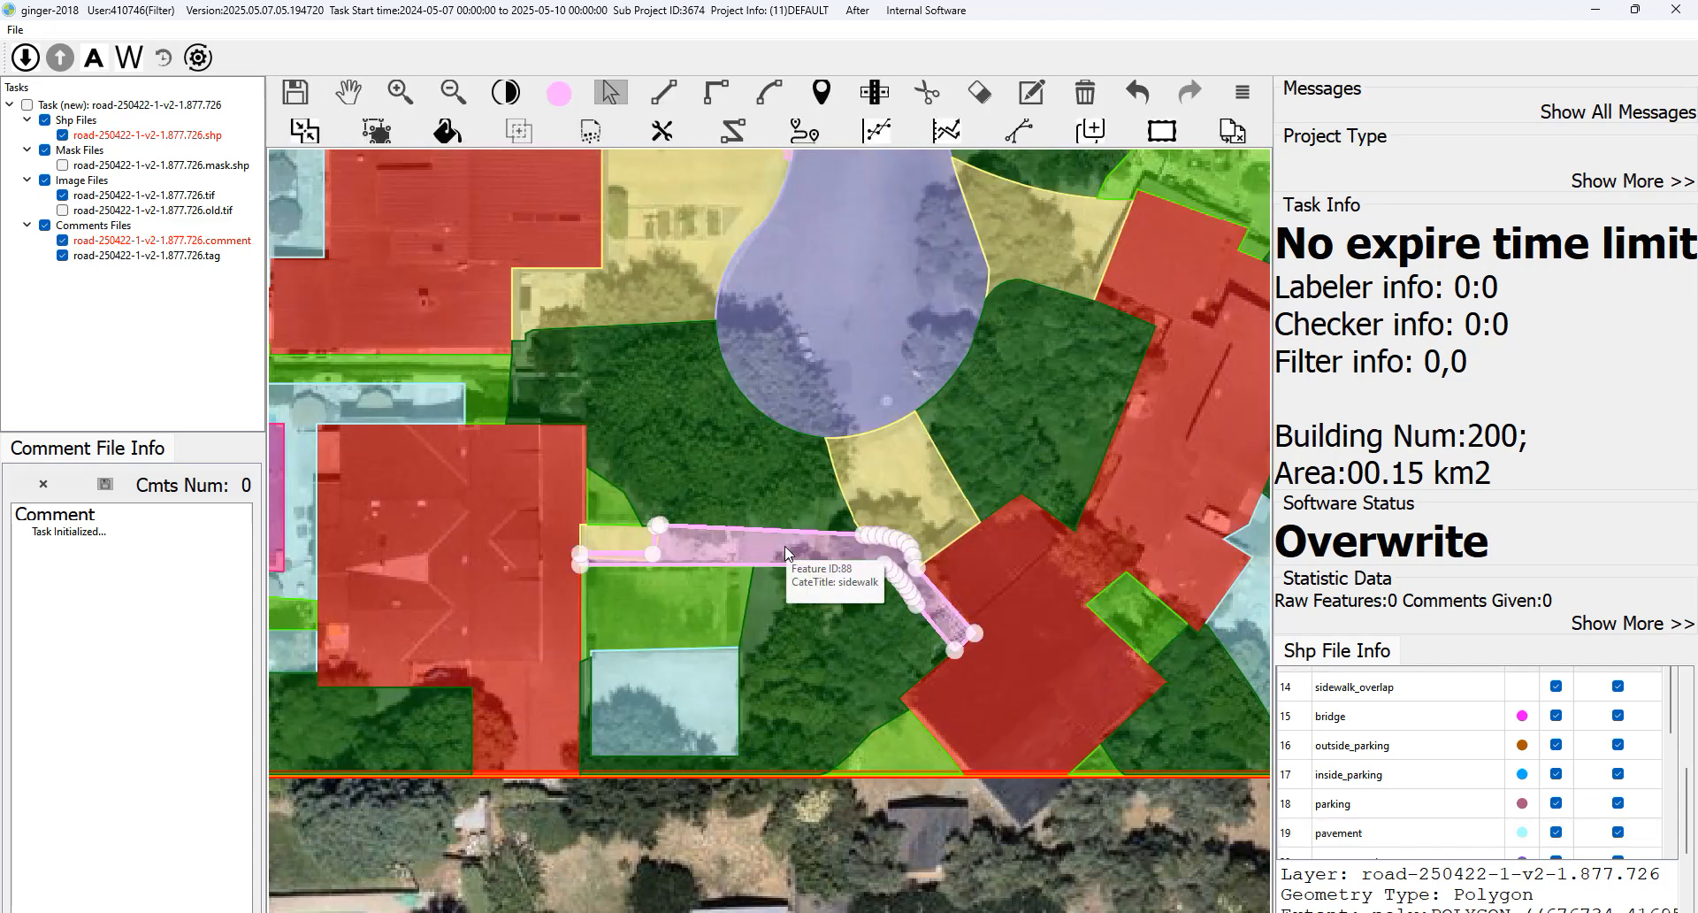
{"action": "key", "text": "space"}
{"action": "key", "text": "space"}
{"action": "left_click_drag", "start_coordinate": [752, 546], "coordinate": [723, 470]}
{"action": "key", "text": "space"}
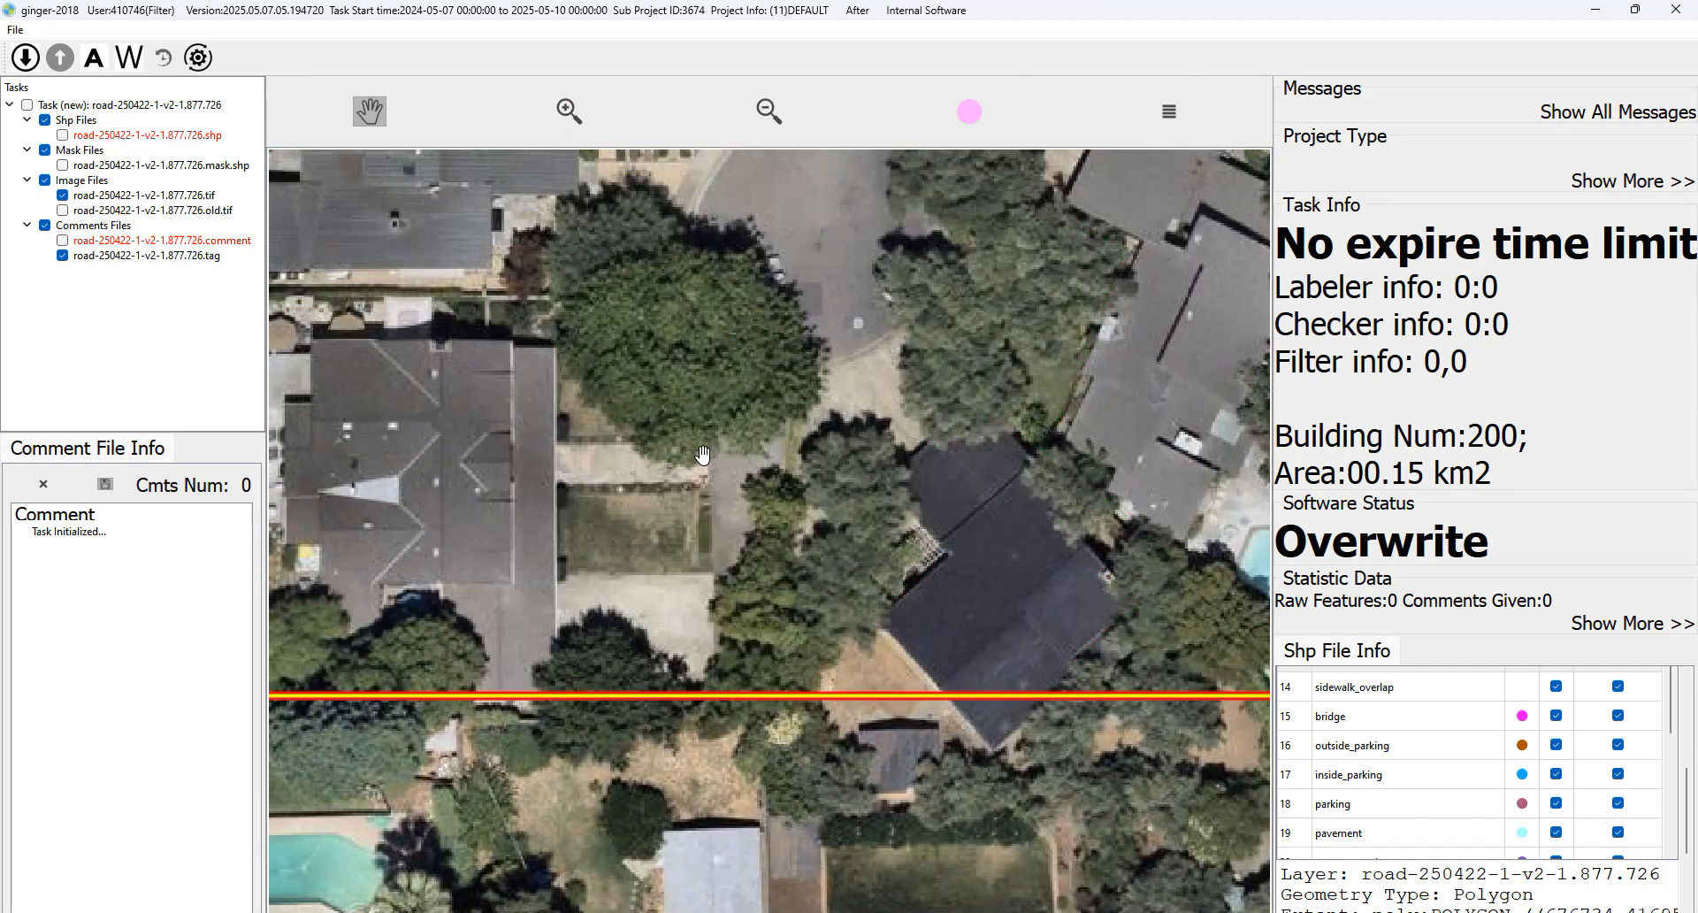
{"action": "key", "text": "space"}
{"action": "left_click_drag", "start_coordinate": [741, 416], "coordinate": [768, 485]}
{"action": "key", "text": "space"}
{"action": "key", "text": "space"}
{"action": "key", "text": "Escape"}
{"action": "key", "text": "h"}
{"action": "left_click_drag", "start_coordinate": [690, 547], "coordinate": [837, 523]}
{"action": "key", "text": "space"}
{"action": "key", "text": "space"}
{"action": "left_click_drag", "start_coordinate": [988, 651], "coordinate": [795, 529]}
{"action": "scroll", "coordinate": [721, 465], "scroll_direction": "down", "scroll_amount": 3}
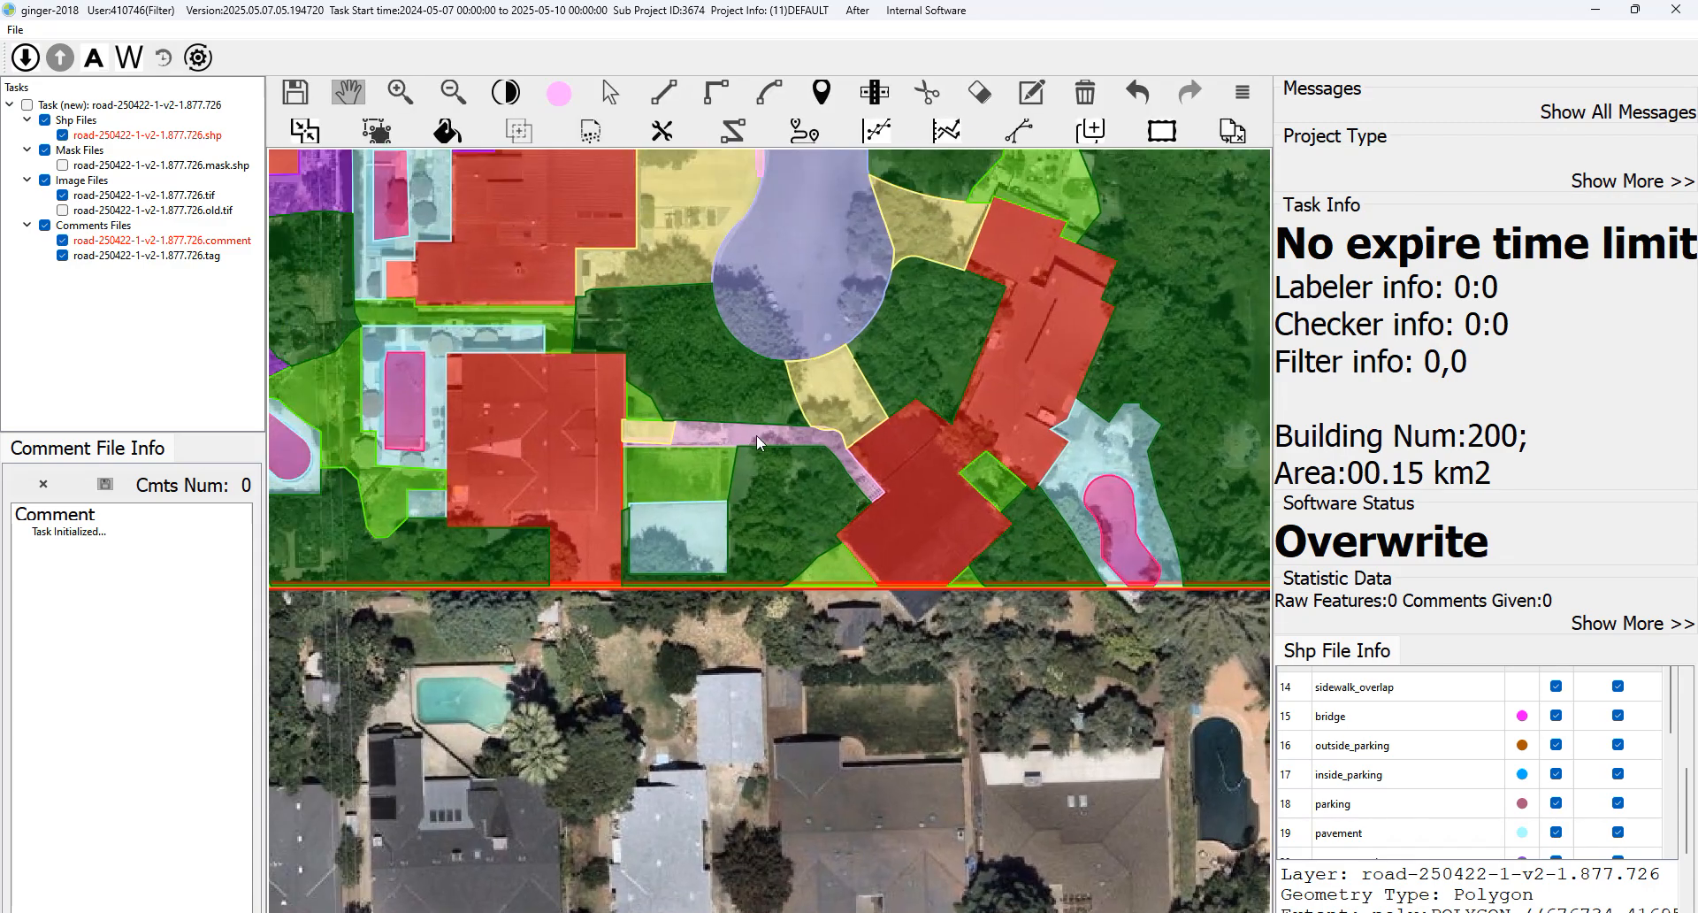
Delete the bent sidewalk polygon between the two houses south of the cul-de-sac.
{"action": "key", "text": "Escape"}
{"action": "left_click", "coordinate": [756, 436]}
{"action": "scroll", "coordinate": [756, 435], "scroll_direction": "up", "scroll_amount": 2}
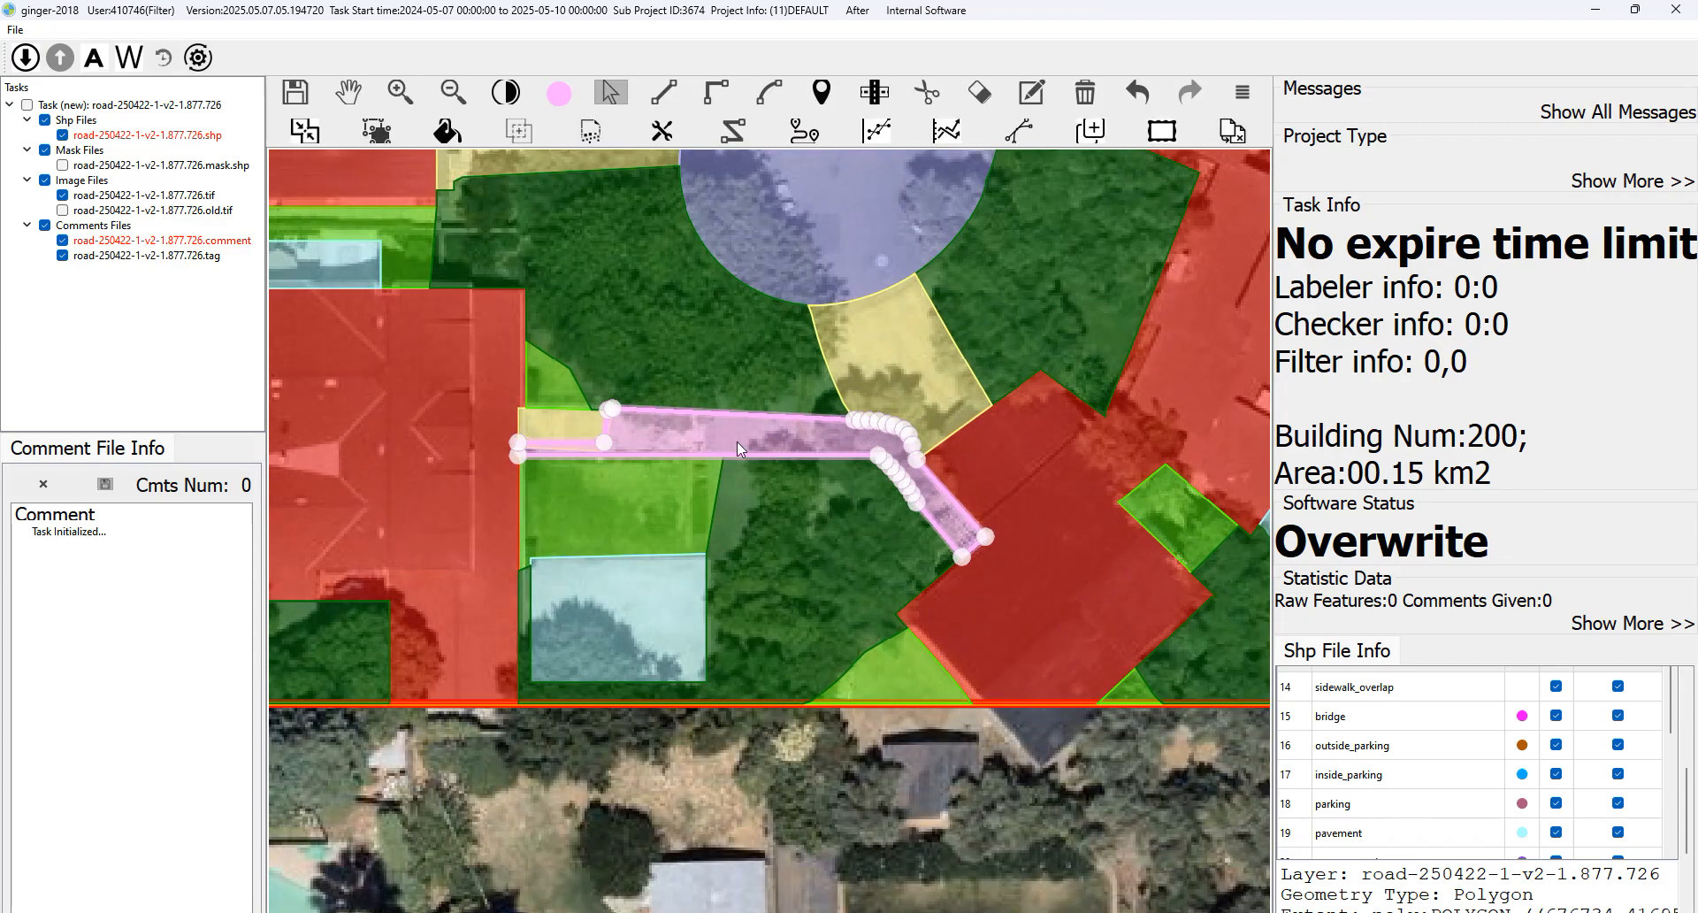
{"action": "scroll", "coordinate": [754, 454], "scroll_direction": "up", "scroll_amount": 1}
{"action": "key", "text": "Delete"}
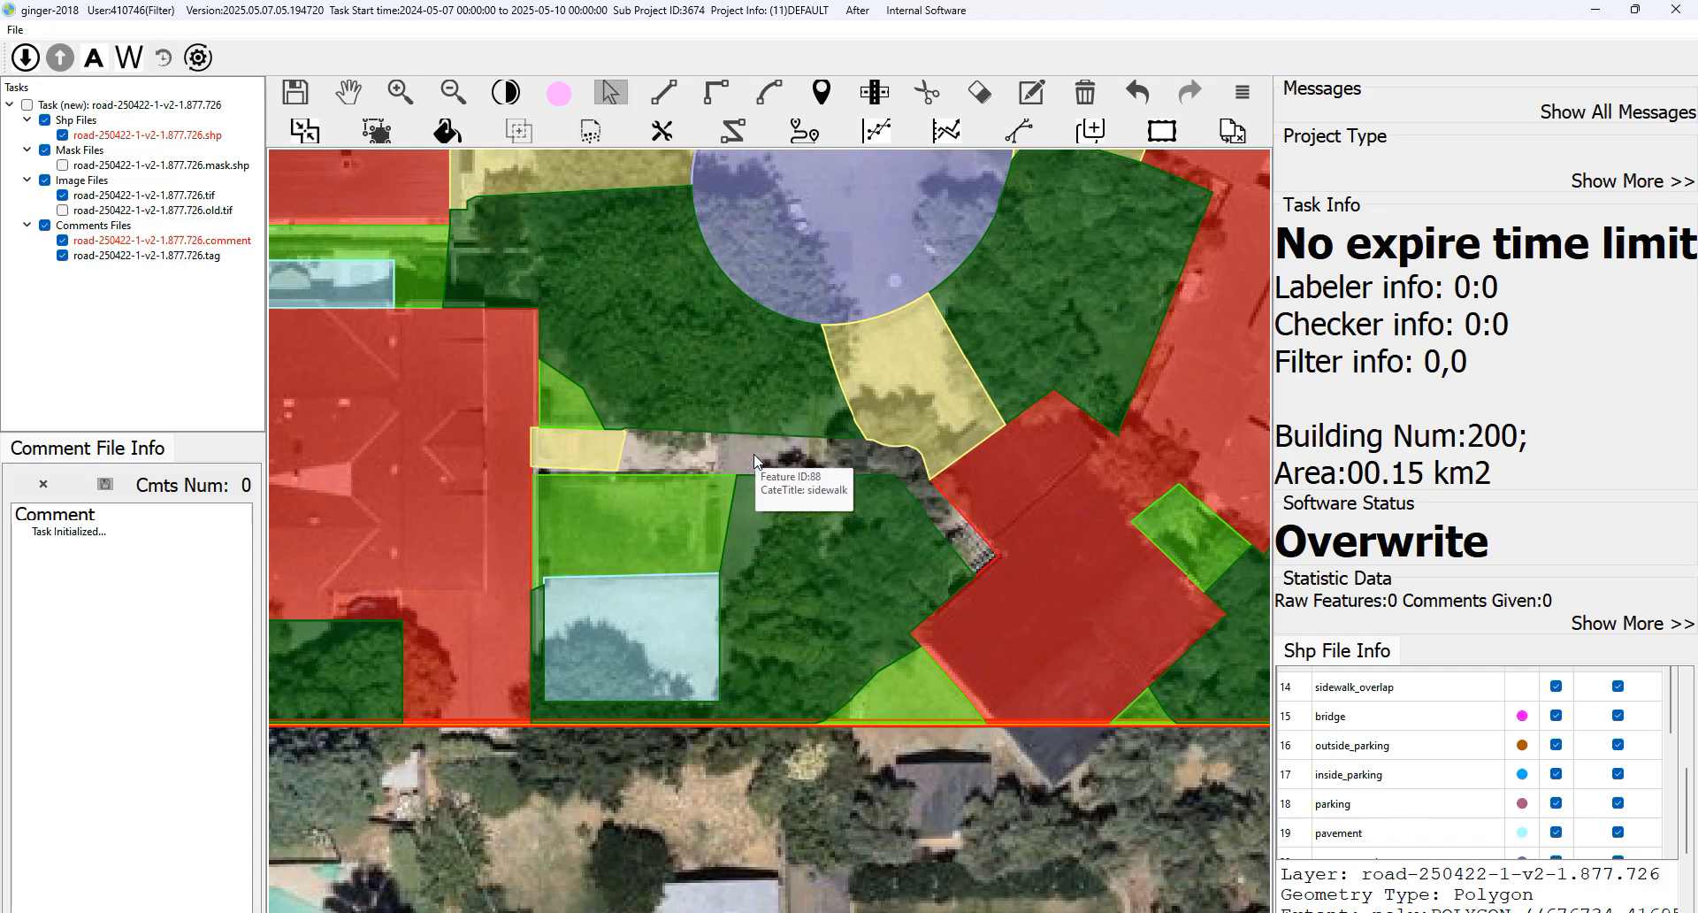
Fill the western part of the gap up to a vertical dividing line and merge it into the small driveway polygon.
{"action": "key", "text": "space"}
{"action": "key", "text": "space"}
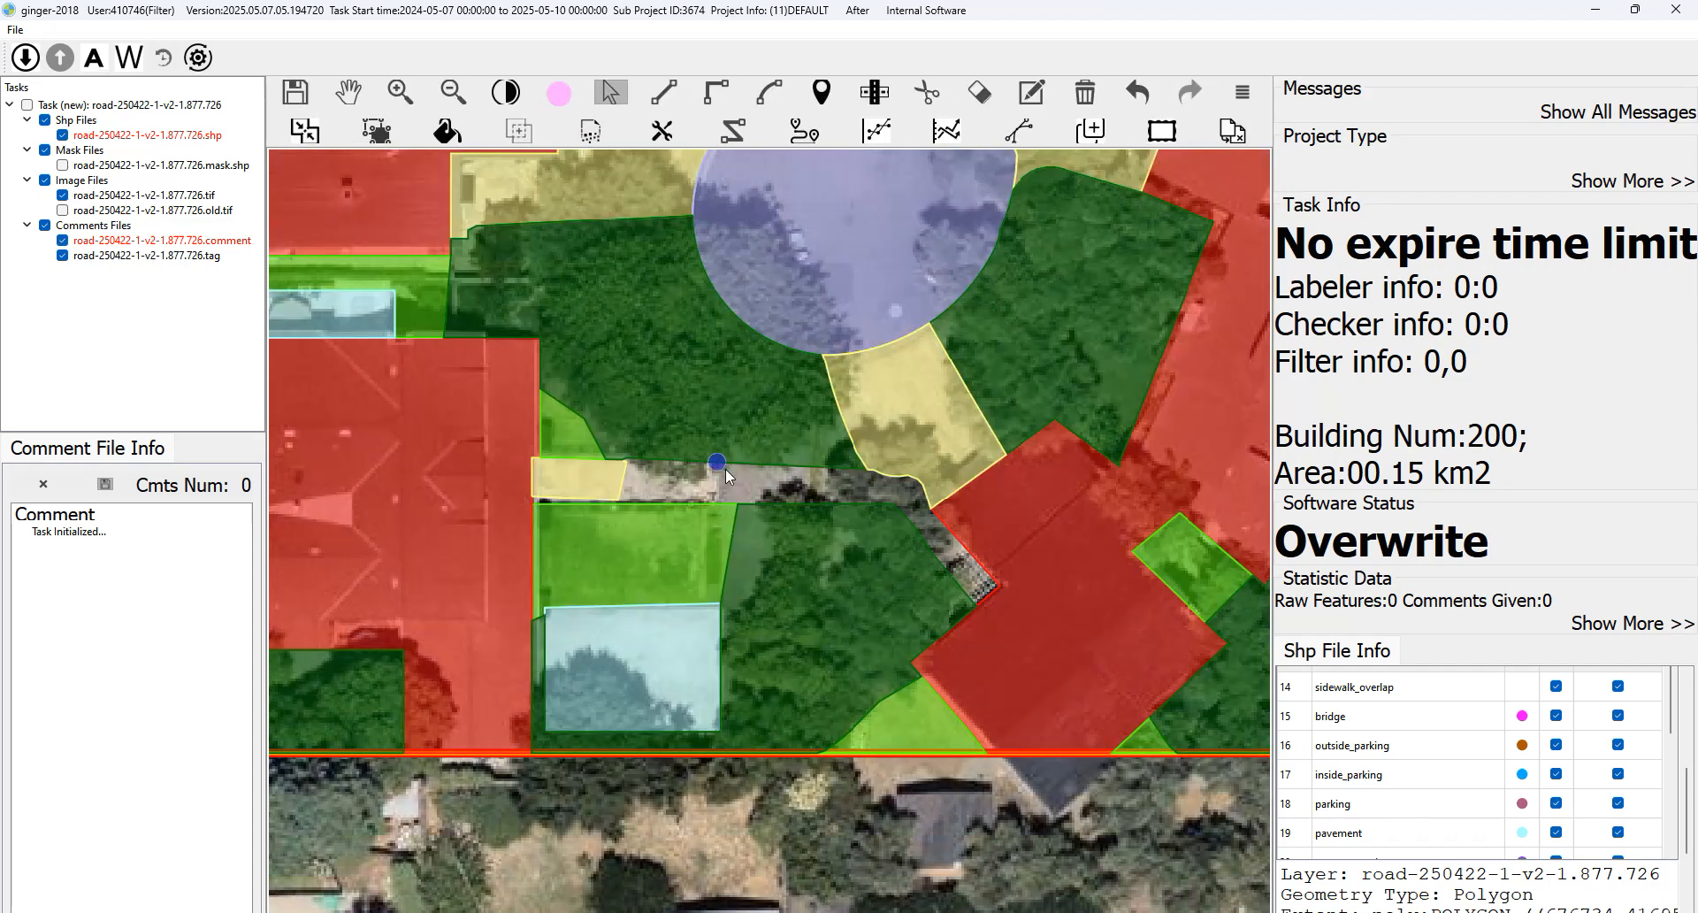
{"action": "key", "text": "f"}
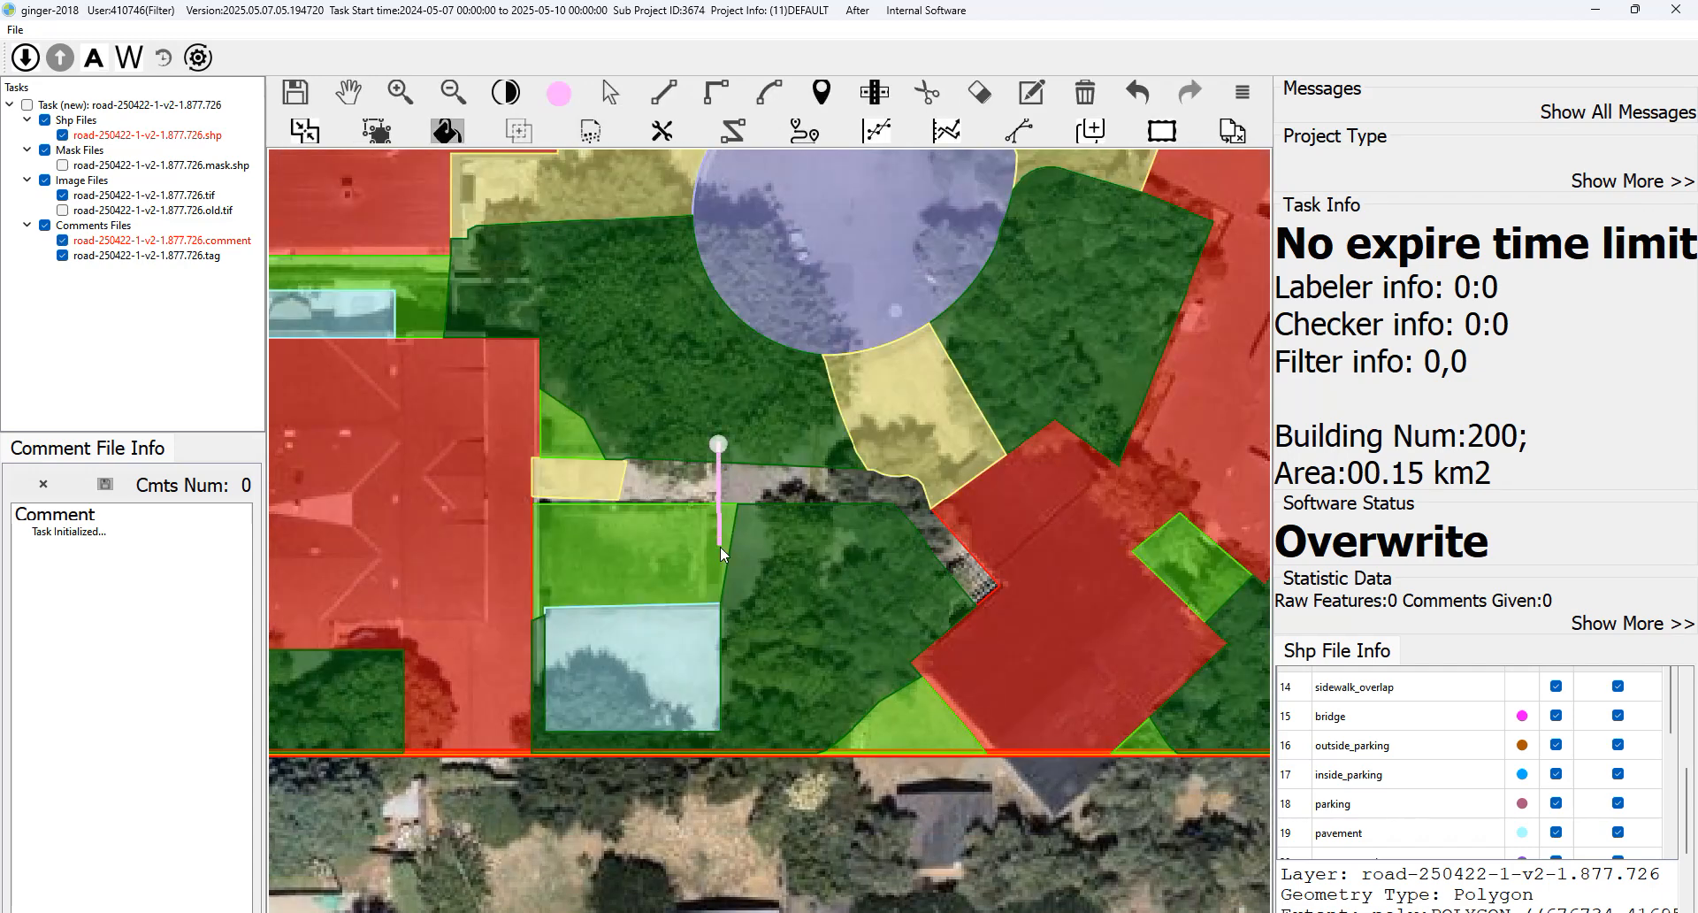
{"action": "left_click", "coordinate": [686, 487]}
{"action": "left_click", "coordinate": [637, 486]}
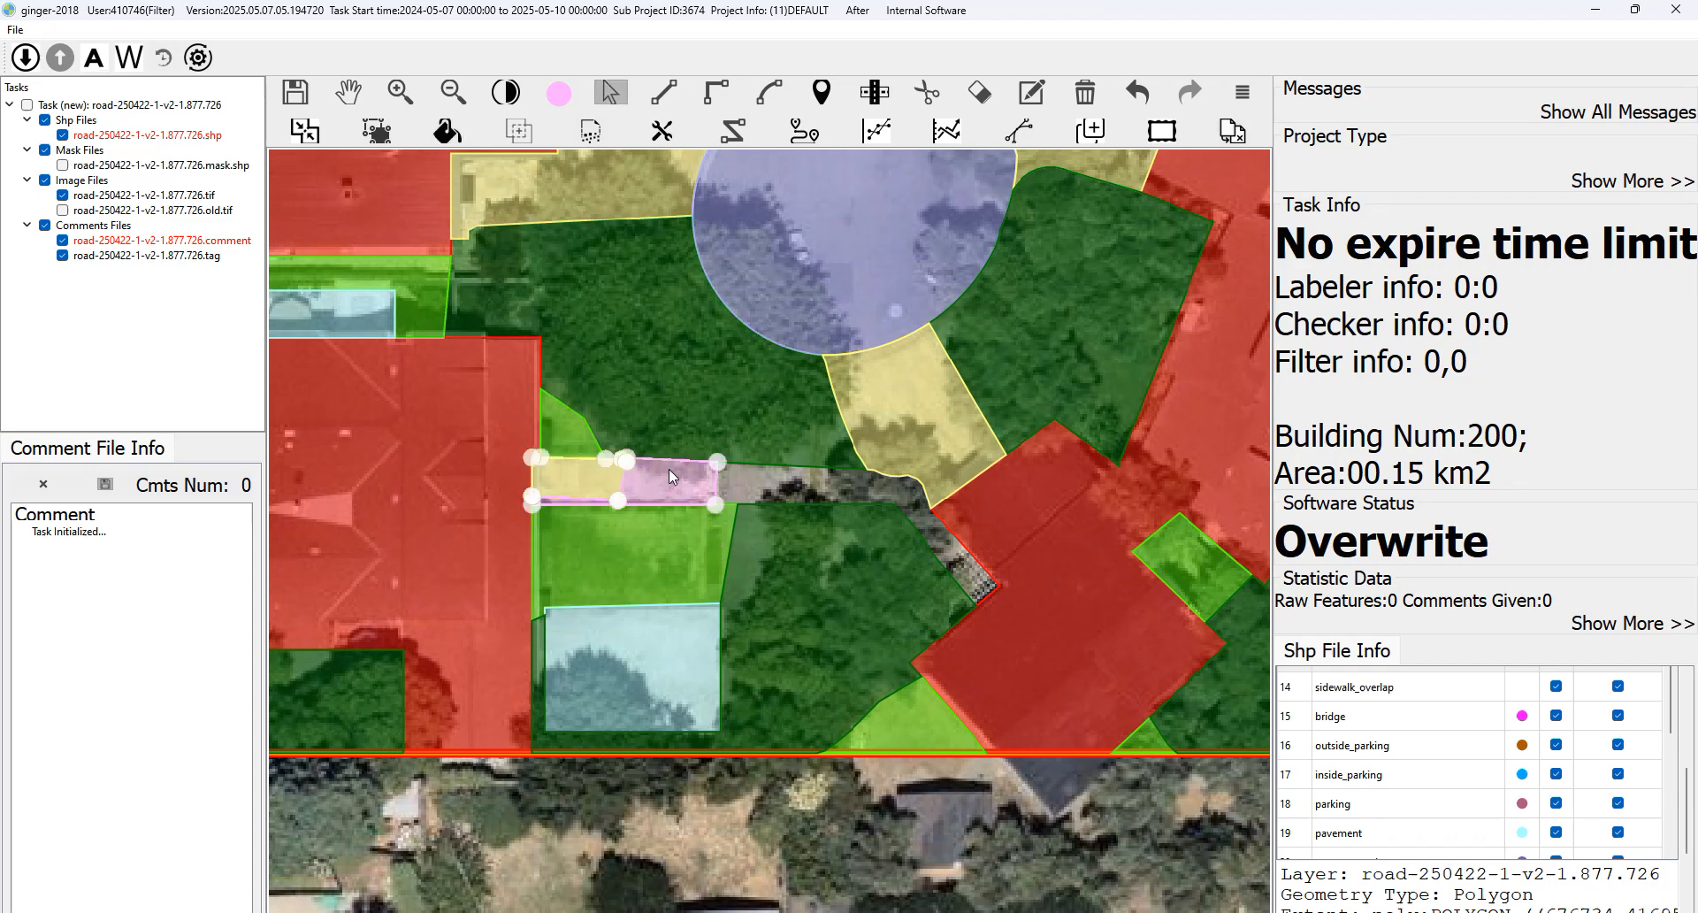
{"action": "key", "text": "space"}
{"action": "key", "text": "space"}
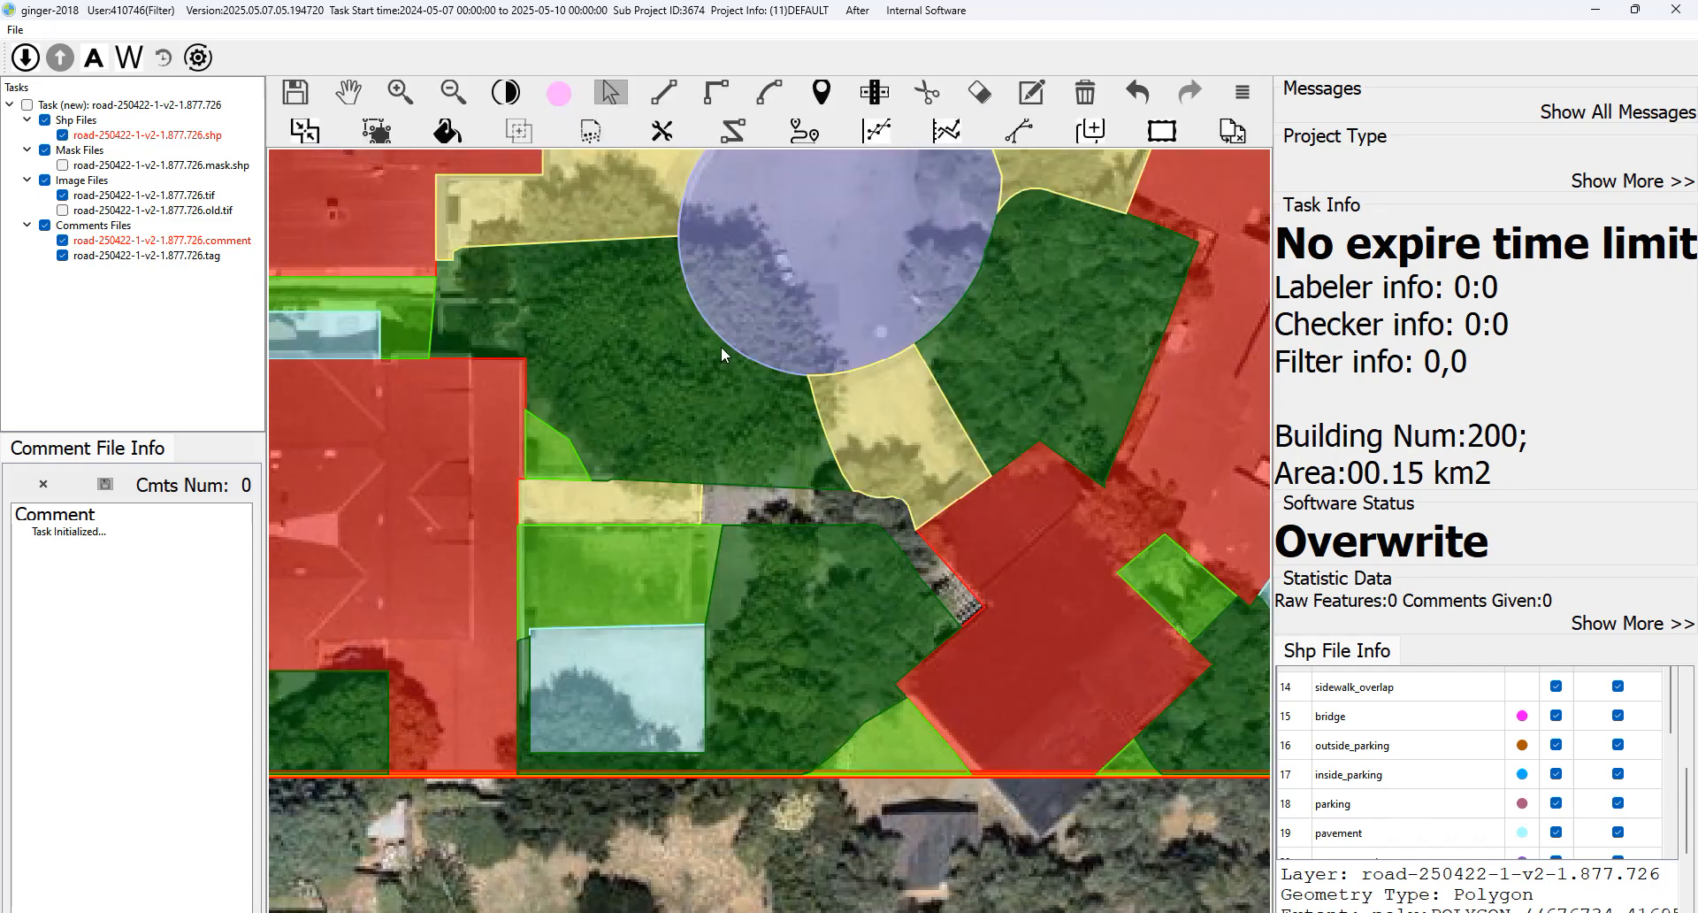
Cut out the forest strip between the cul-de-sac and the remaining gap and merge it into the road polygon.
{"action": "key", "text": "c"}
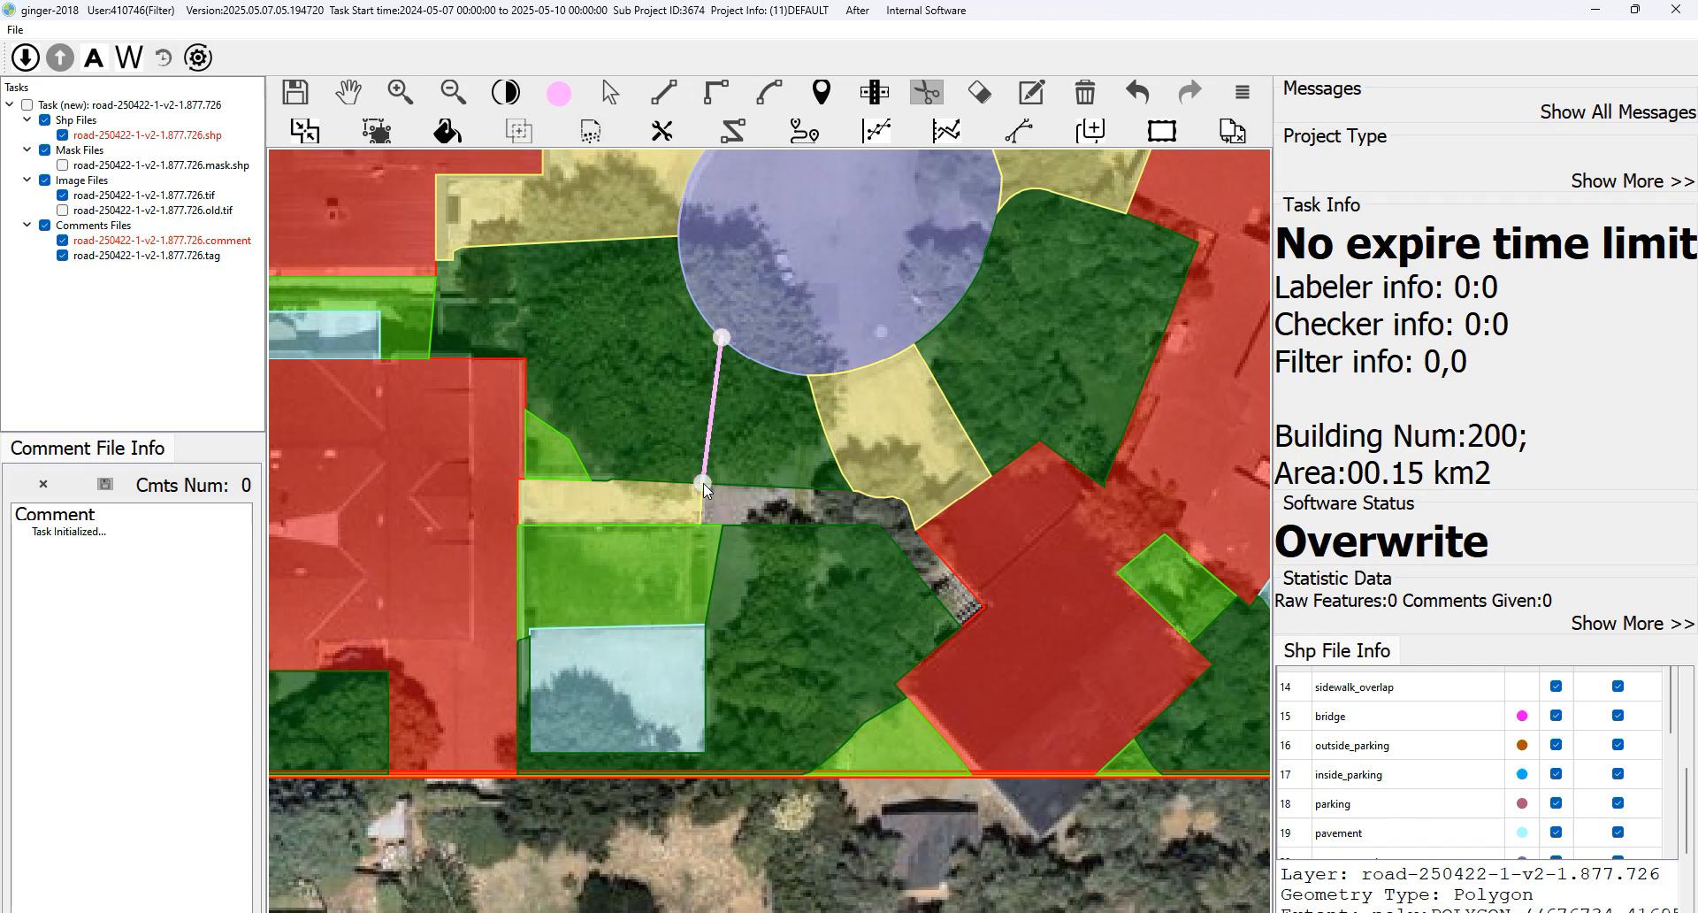
{"action": "left_click", "coordinate": [705, 529]}
{"action": "left_click", "coordinate": [809, 627]}
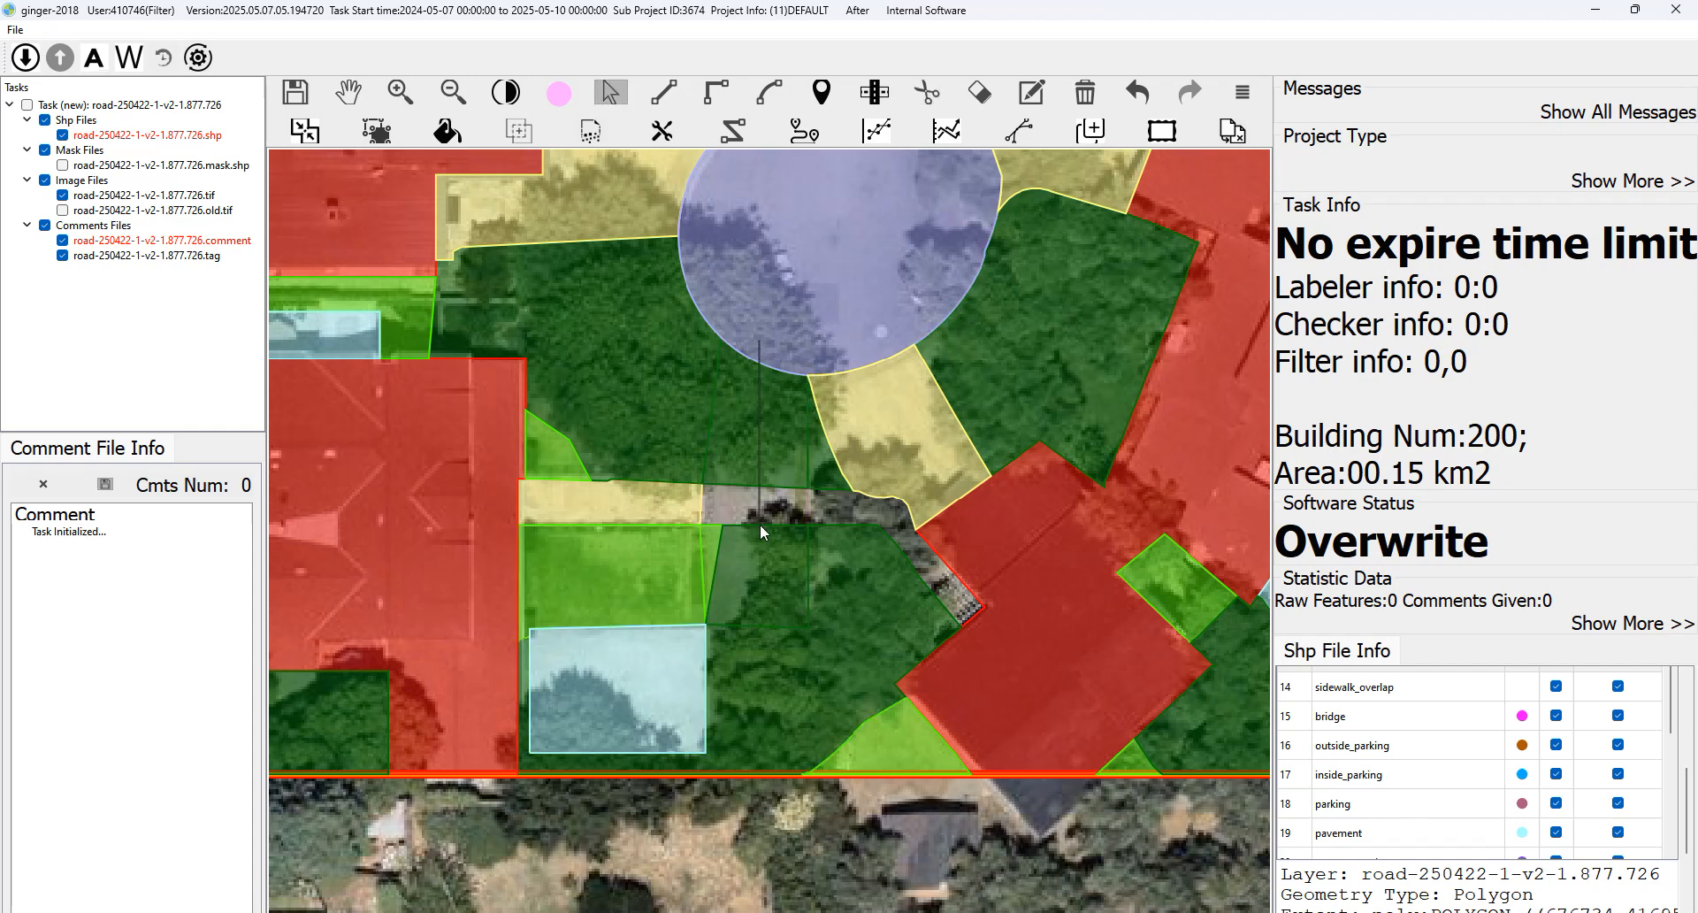
{"action": "left_click", "coordinate": [746, 577]}
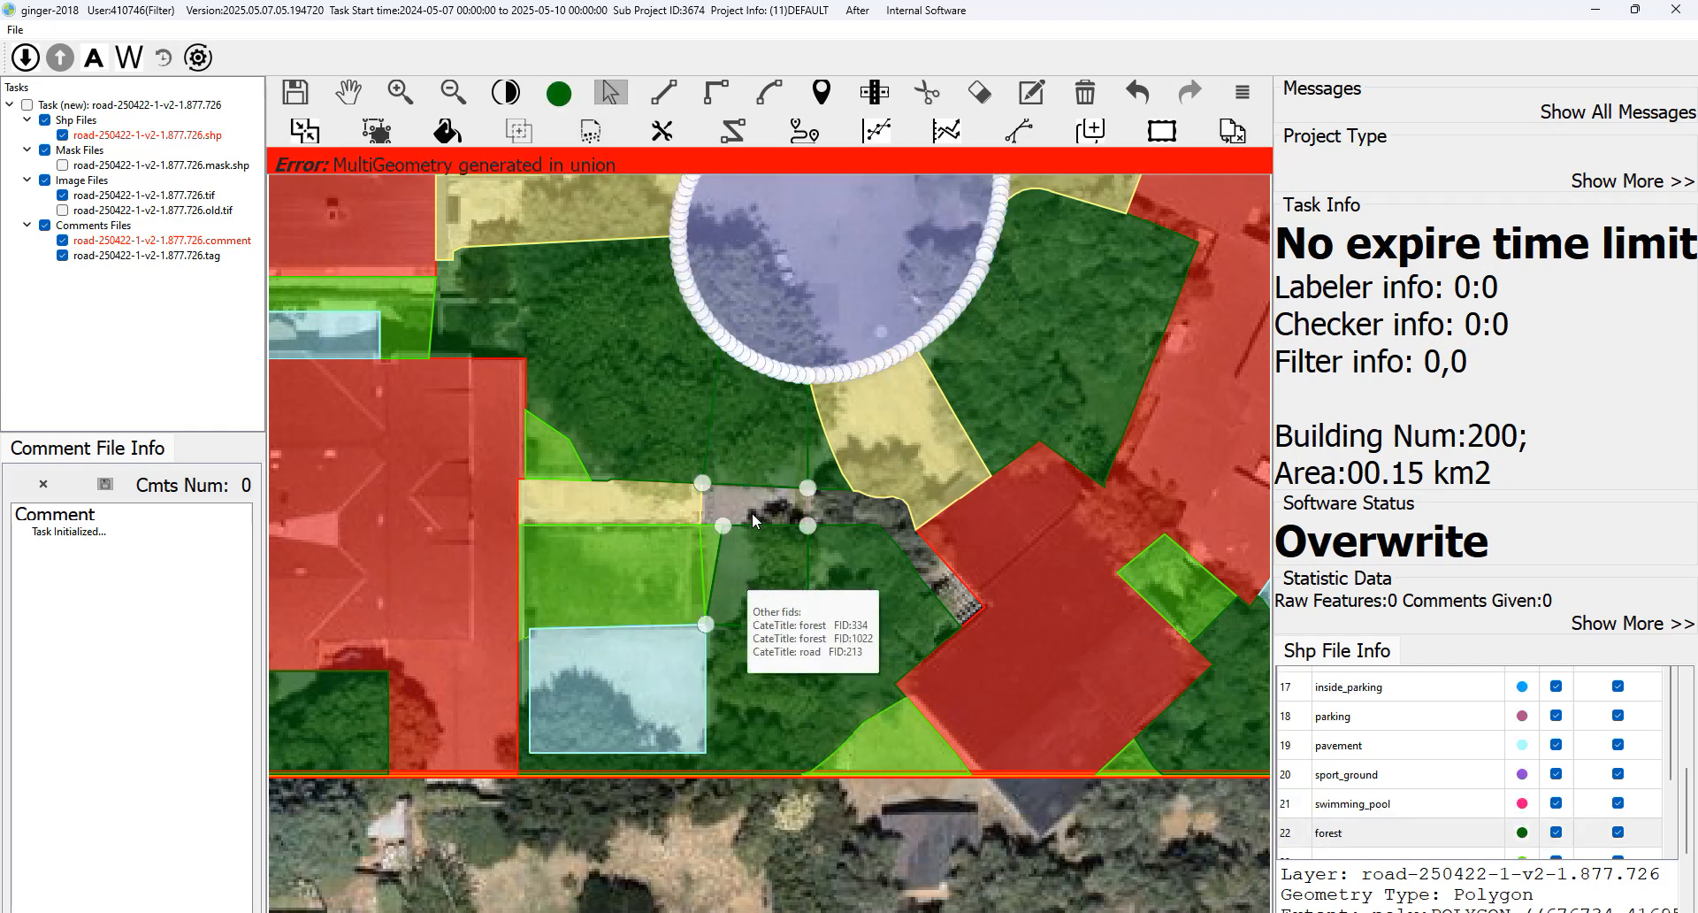
{"action": "key", "text": "Escape"}
{"action": "key", "text": "s"}
{"action": "left_click_drag", "start_coordinate": [762, 347], "coordinate": [764, 411]}
{"action": "key", "text": "u"}
{"action": "scroll", "coordinate": [751, 499], "scroll_direction": "up", "scroll_amount": 2}
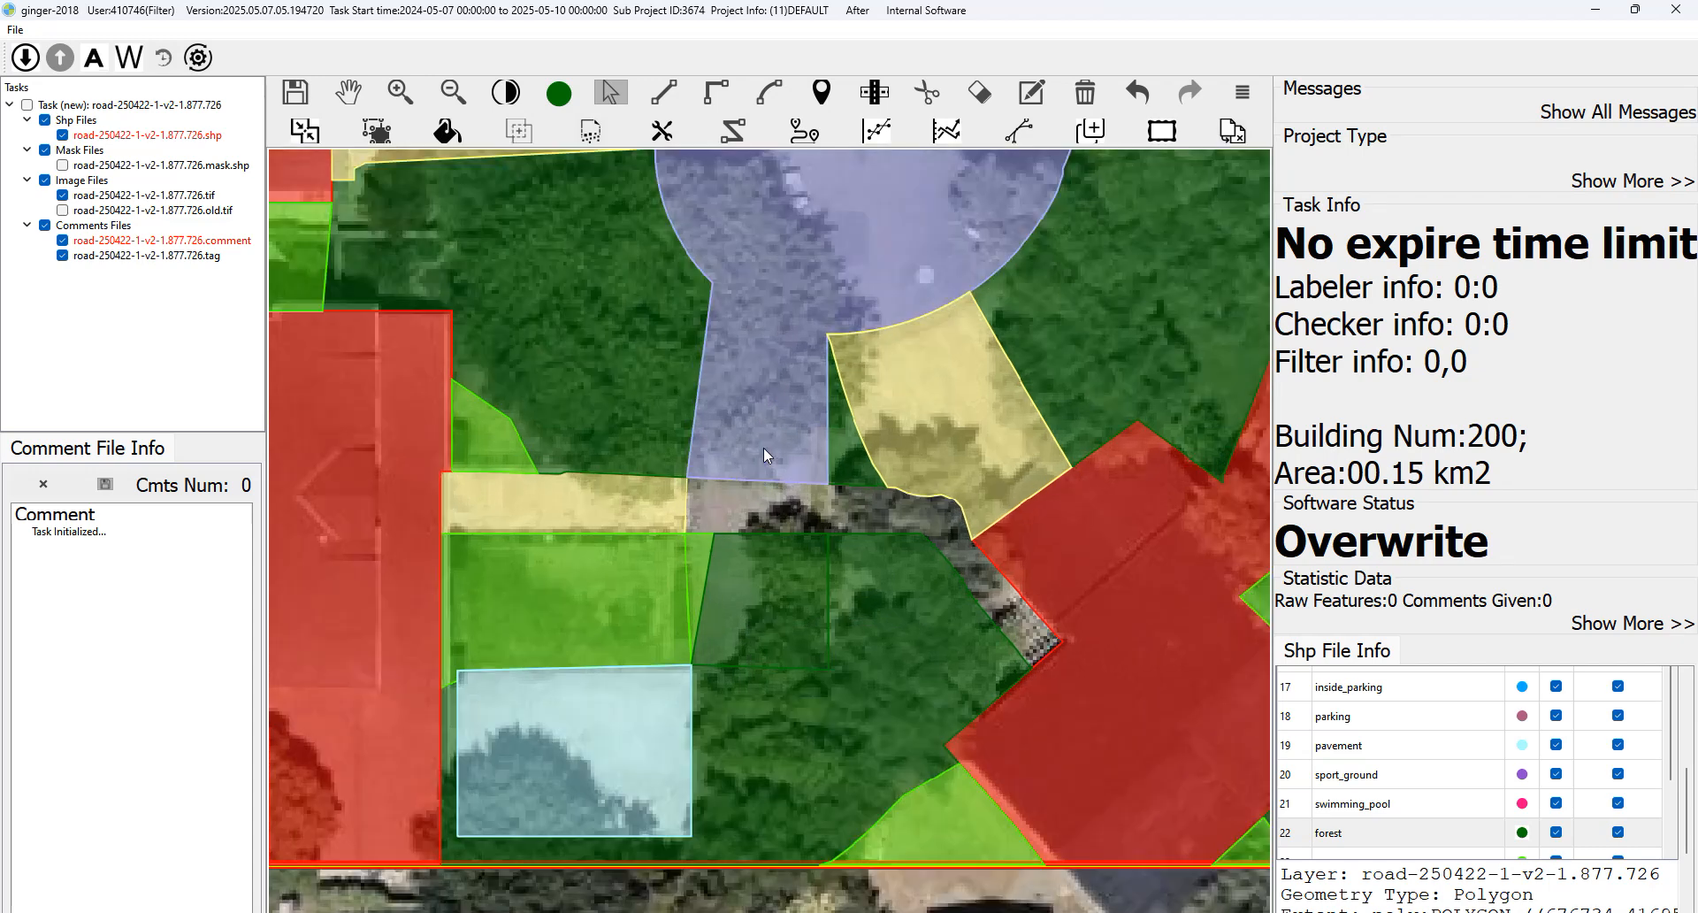
Fill the bent gap south of the road extension, down to the house corner, with a road polygon.
{"action": "left_click", "coordinate": [756, 479]}
{"action": "key", "text": "Escape"}
{"action": "left_click_drag", "start_coordinate": [760, 332], "coordinate": [757, 519]}
{"action": "key", "text": "space"}
{"action": "key", "text": "space"}
Cut the new strip in line with the road extension's eastern edge, delete the eastern piece, and merge the rest into the road.
{"action": "key", "text": "c"}
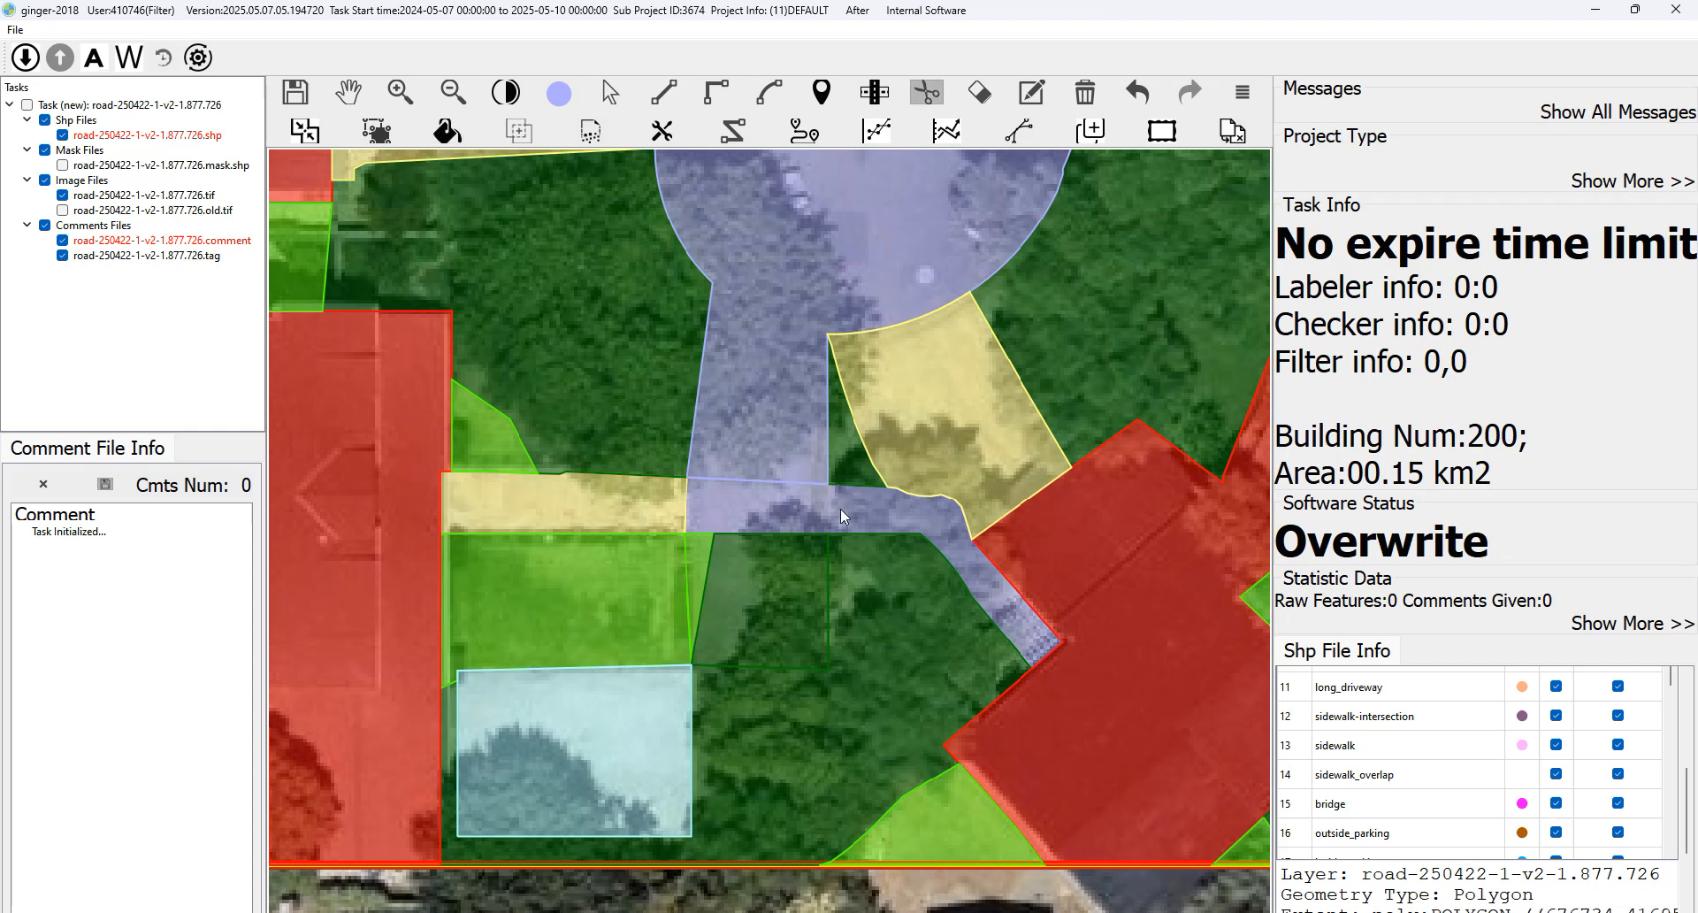
{"action": "left_click", "coordinate": [830, 535]}
{"action": "key", "text": "v"}
{"action": "left_click", "coordinate": [855, 526]}
{"action": "key", "text": "Delete"}
{"action": "left_click_drag", "start_coordinate": [781, 420], "coordinate": [729, 553]}
{"action": "key", "text": "m"}
Examine the houses, pools and yards between the cul-de-sac and the western boundary against the aerial image.
{"action": "key", "text": "h"}
{"action": "scroll", "coordinate": [736, 559], "scroll_direction": "down", "scroll_amount": 1}
{"action": "left_click_drag", "start_coordinate": [812, 316], "coordinate": [826, 442]}
{"action": "scroll", "coordinate": [834, 369], "scroll_direction": "down", "scroll_amount": 1}
{"action": "scroll", "coordinate": [715, 555], "scroll_direction": "down", "scroll_amount": 1}
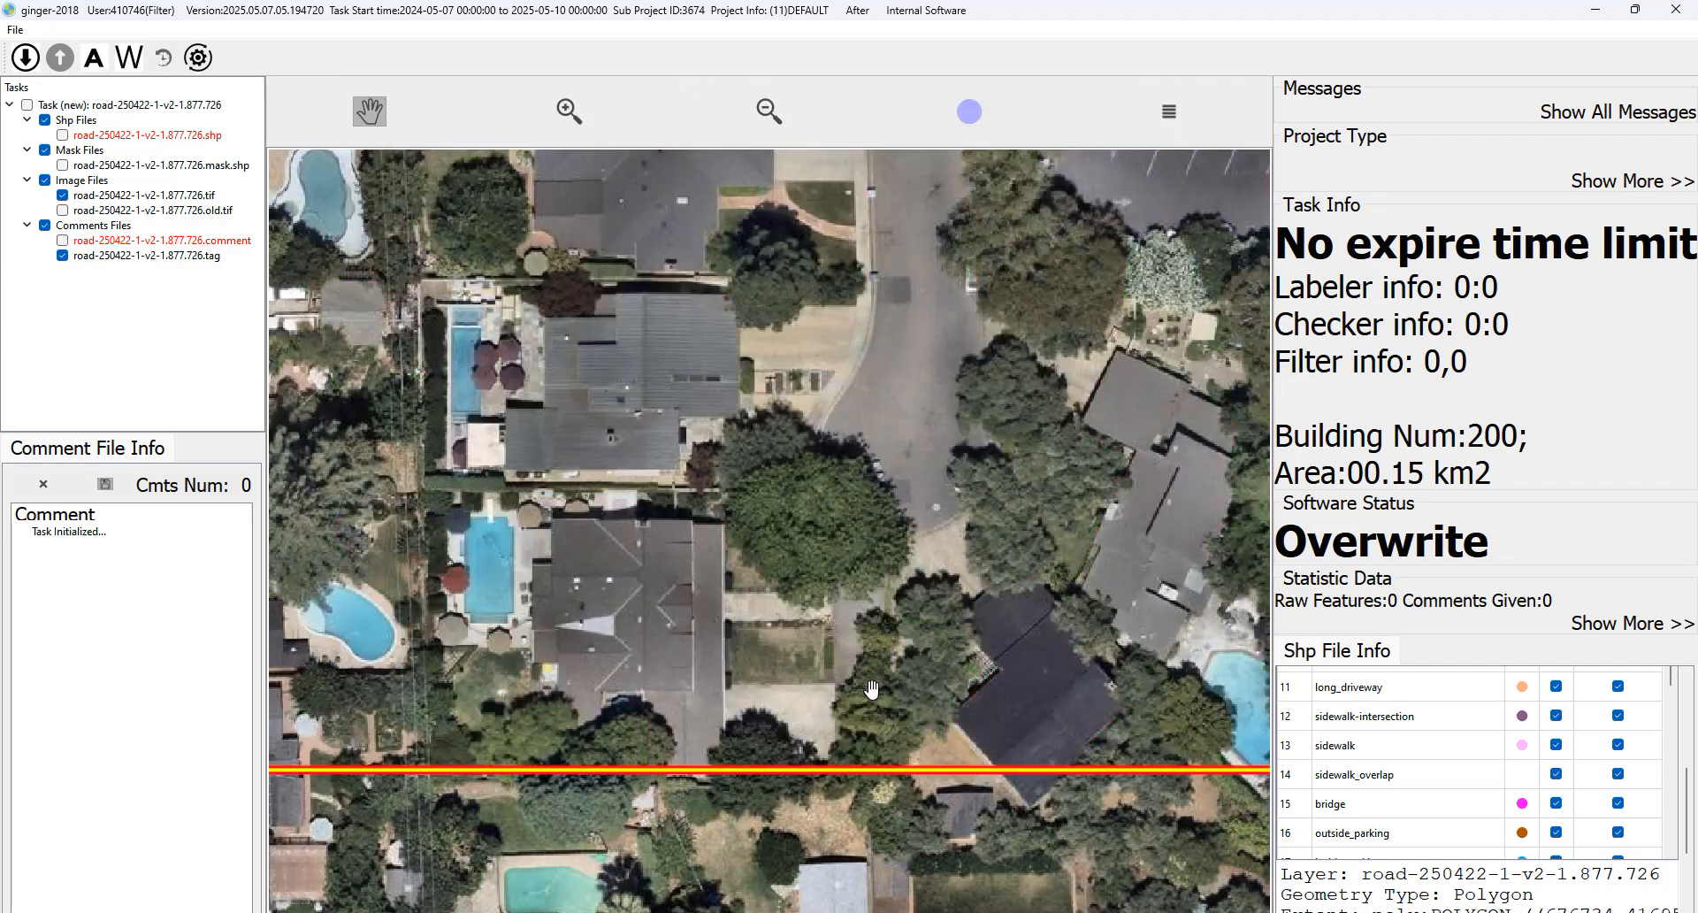
{"action": "scroll", "coordinate": [873, 438], "scroll_direction": "down", "scroll_amount": 1}
{"action": "left_click_drag", "start_coordinate": [873, 439], "coordinate": [880, 583]}
{"action": "left_click_drag", "start_coordinate": [735, 455], "coordinate": [826, 502]}
{"action": "scroll", "coordinate": [558, 619], "scroll_direction": "up", "scroll_amount": 1}
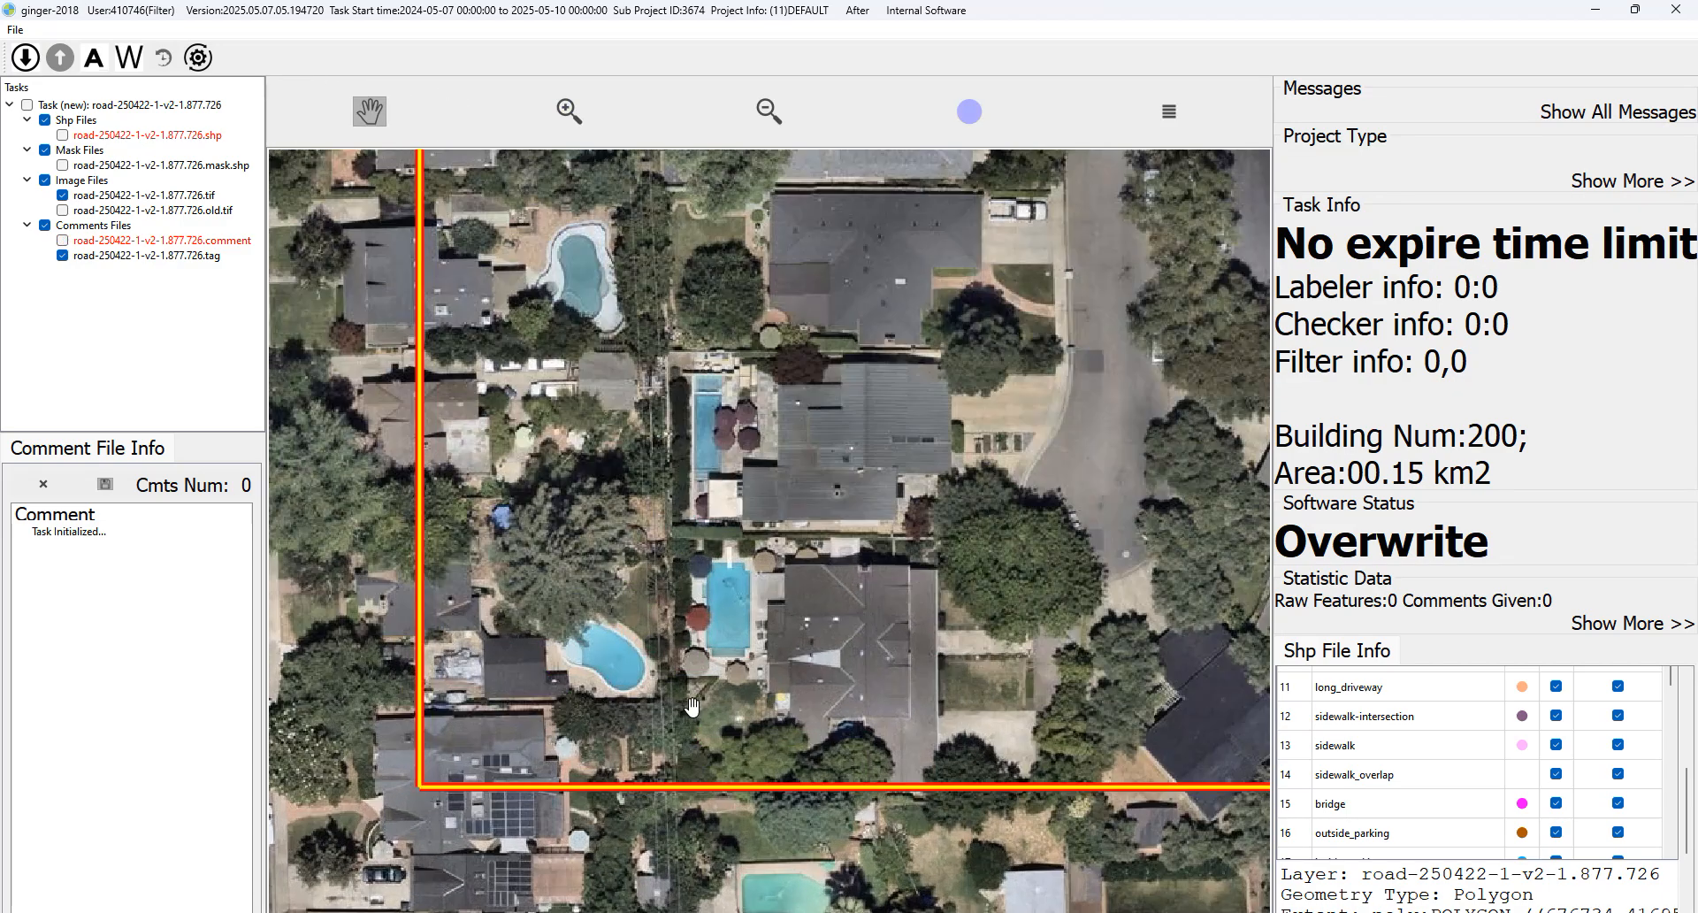
{"action": "key", "text": "space"}
{"action": "key", "text": "space"}
{"action": "left_click_drag", "start_coordinate": [679, 506], "coordinate": [667, 614]}
{"action": "key", "text": "space"}
{"action": "key", "text": "space"}
{"action": "key", "text": "space"}
{"action": "left_click_drag", "start_coordinate": [618, 546], "coordinate": [614, 597]}
{"action": "key", "text": "space"}
{"action": "key", "text": "space"}
{"action": "key", "text": "space"}
{"action": "left_click_drag", "start_coordinate": [697, 528], "coordinate": [697, 583]}
{"action": "key", "text": "space"}
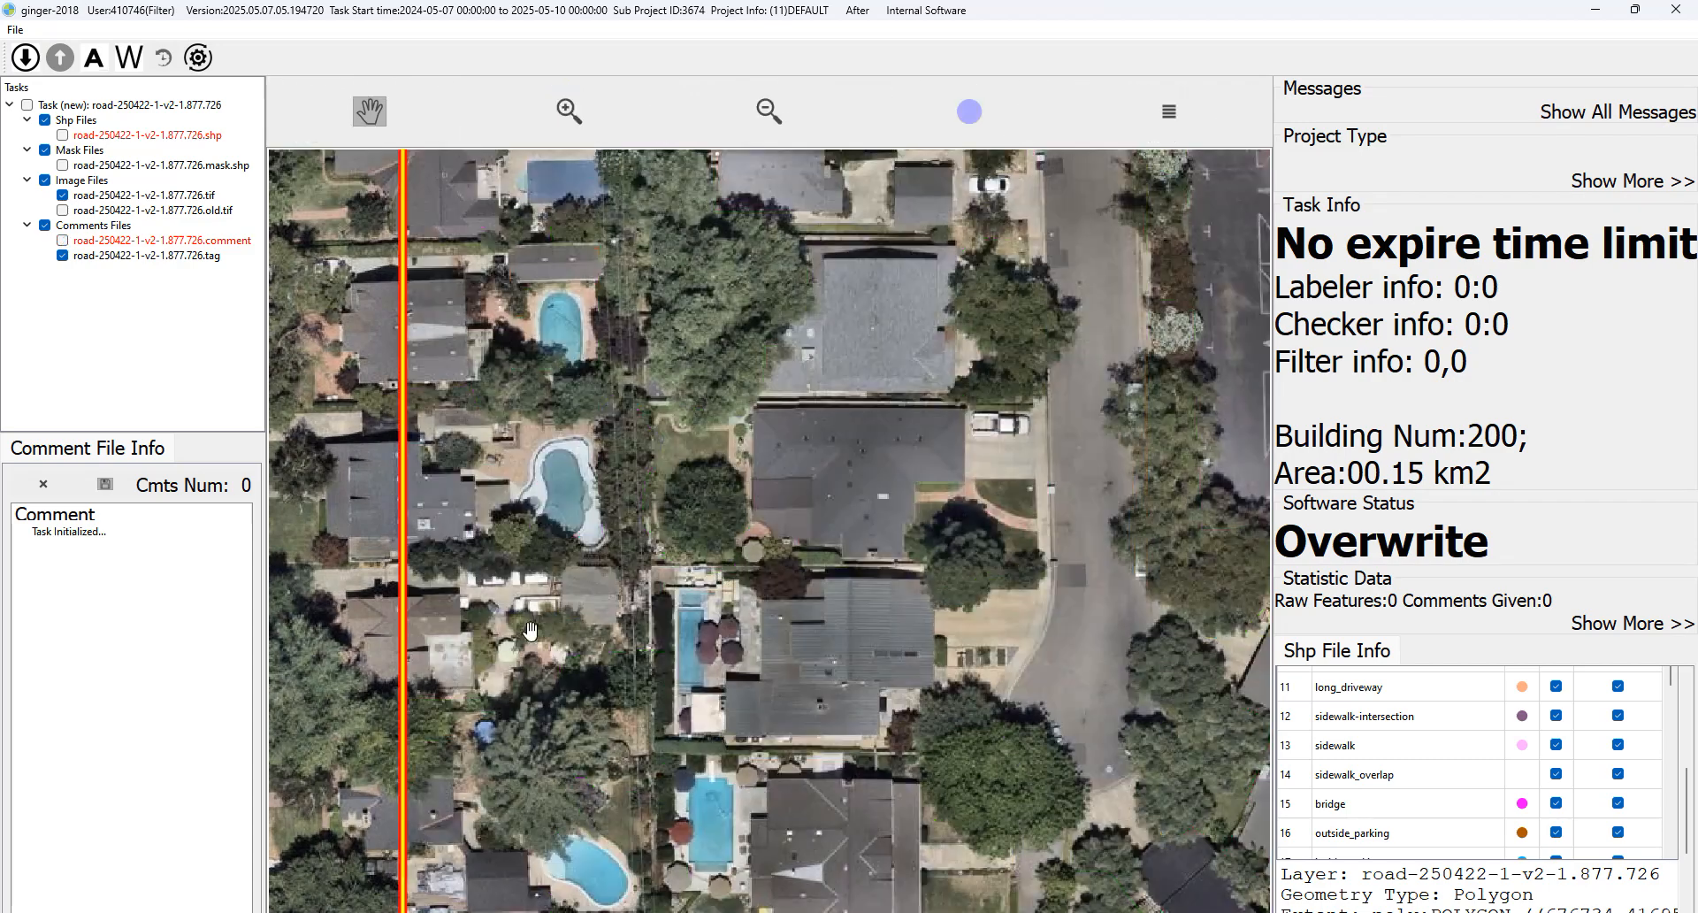
Examine the backyard pools, buildings and tree belt farther north along the western boundary against the aerial image.
{"action": "scroll", "coordinate": [495, 647], "scroll_direction": "up", "scroll_amount": 2}
{"action": "key", "text": "space"}
{"action": "left_click_drag", "start_coordinate": [939, 398], "coordinate": [900, 571]}
{"action": "scroll", "coordinate": [836, 577], "scroll_direction": "down", "scroll_amount": 1}
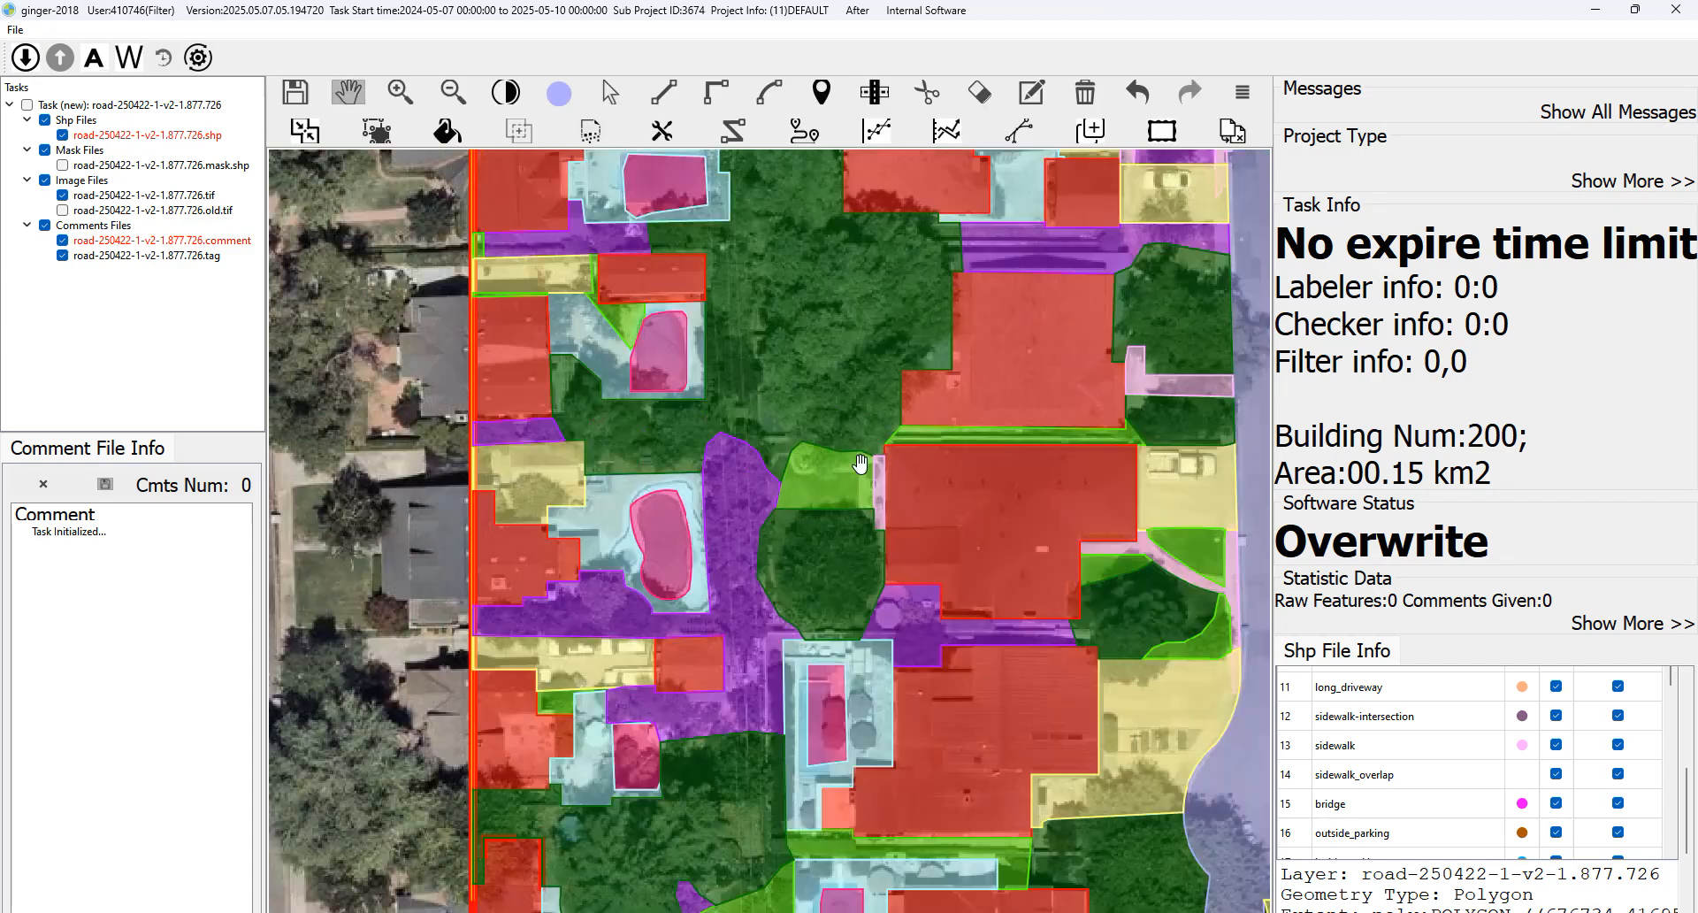
{"action": "left_click_drag", "start_coordinate": [679, 398], "coordinate": [644, 519]}
{"action": "key", "text": "space"}
{"action": "key", "text": "space"}
{"action": "left_click_drag", "start_coordinate": [778, 393], "coordinate": [773, 439]}
{"action": "key", "text": "space"}
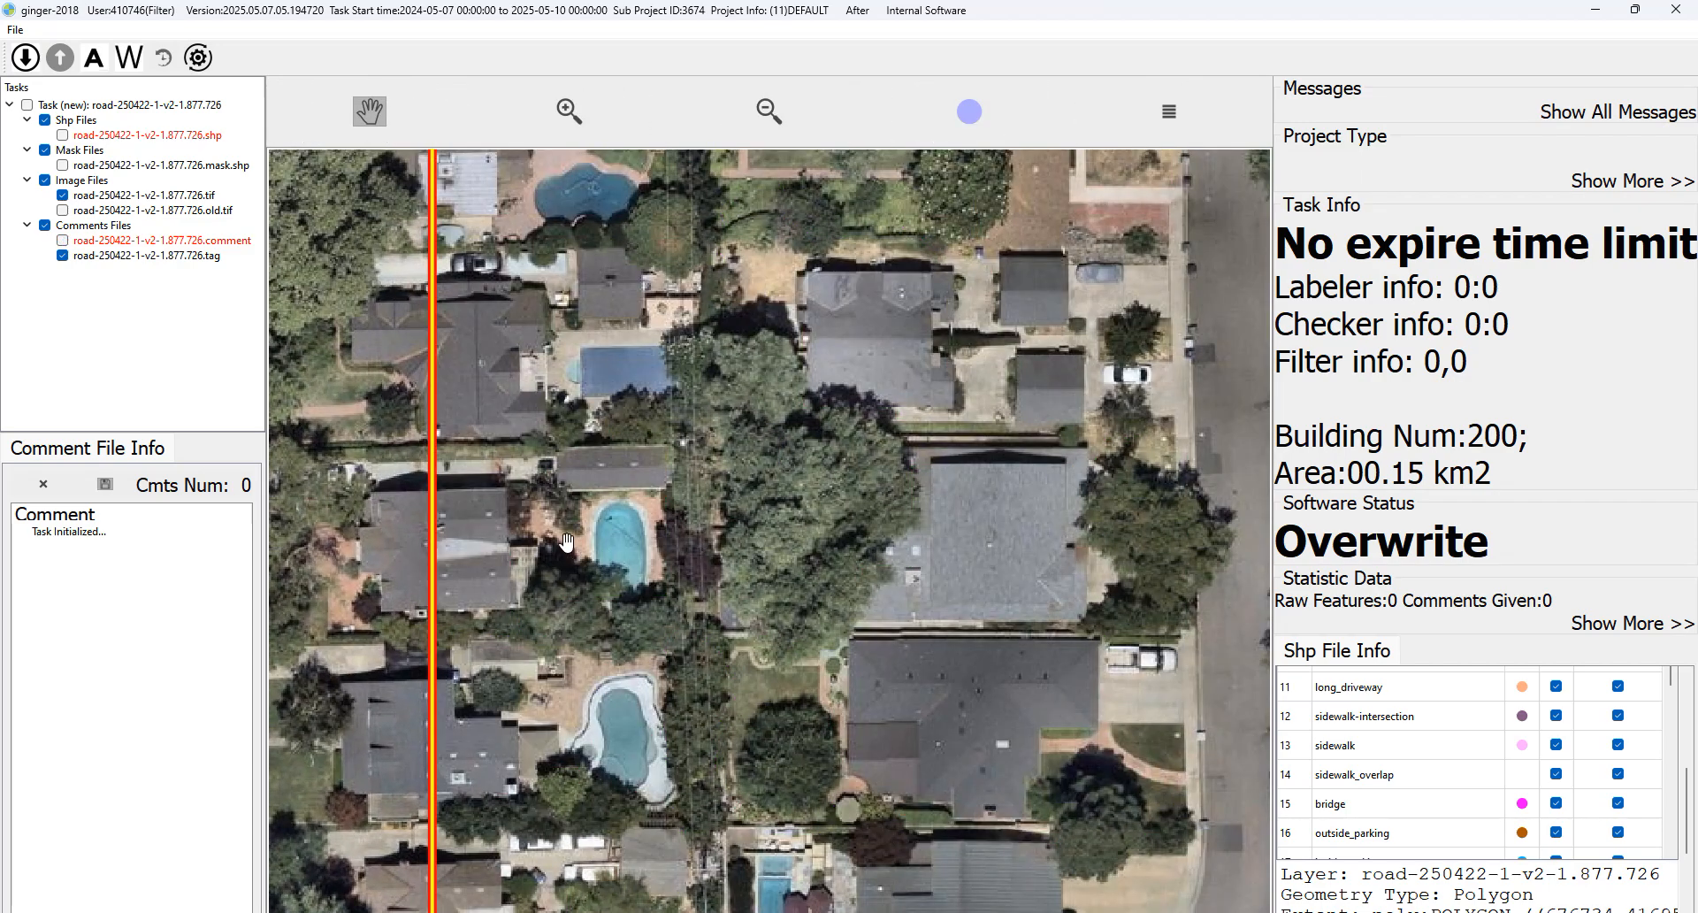
{"action": "scroll", "coordinate": [557, 482], "scroll_direction": "up", "scroll_amount": 1}
{"action": "key", "text": "space"}
{"action": "key", "text": "space"}
{"action": "key", "text": "space"}
{"action": "key", "text": "space"}
{"action": "scroll", "coordinate": [583, 513], "scroll_direction": "up", "scroll_amount": 1}
{"action": "key", "text": "space"}
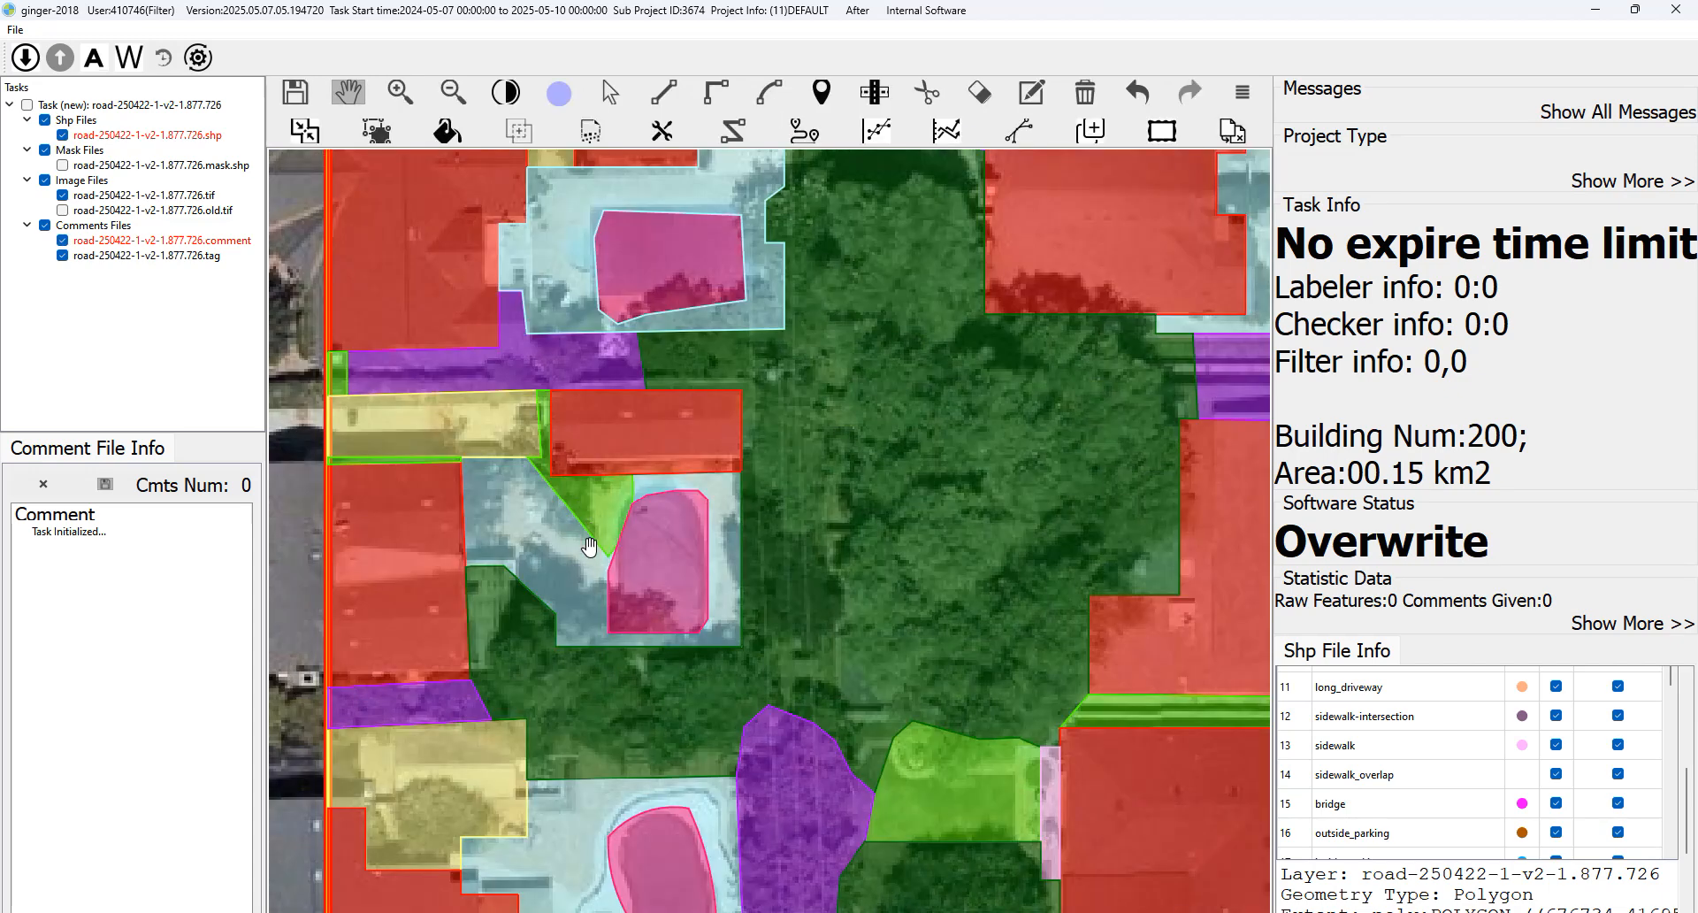
{"action": "key", "text": "space"}
{"action": "key", "text": "space"}
{"action": "left_click_drag", "start_coordinate": [914, 451], "coordinate": [811, 500]}
Examine the block around the U-shaped building south of the cross street, up to the intersection, against the aerial image.
{"action": "scroll", "coordinate": [663, 534], "scroll_direction": "down", "scroll_amount": 2}
{"action": "left_click_drag", "start_coordinate": [836, 349], "coordinate": [887, 478]}
{"action": "key", "text": "space"}
{"action": "key", "text": "space"}
{"action": "key", "text": "space"}
{"action": "key", "text": "space"}
{"action": "left_click_drag", "start_coordinate": [1030, 389], "coordinate": [911, 470]}
{"action": "key", "text": "space"}
{"action": "scroll", "coordinate": [911, 470], "scroll_direction": "down", "scroll_amount": 2}
{"action": "key", "text": "space"}
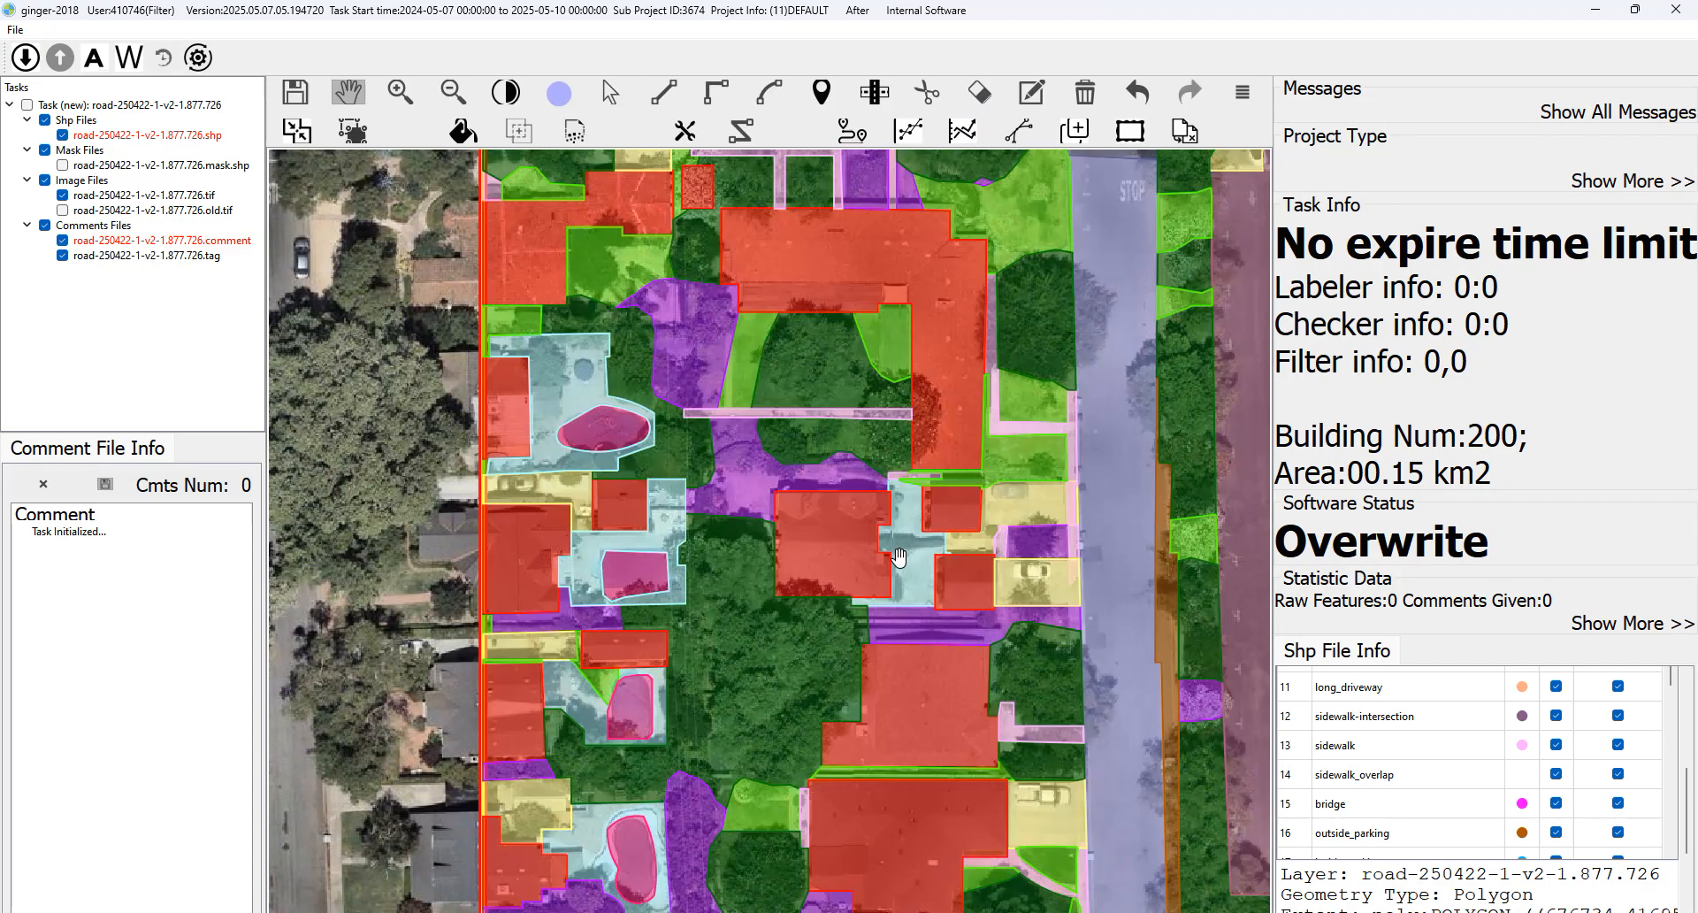
{"action": "key", "text": "space"}
{"action": "key", "text": "space"}
{"action": "left_click_drag", "start_coordinate": [684, 354], "coordinate": [682, 429]}
{"action": "key", "text": "space"}
{"action": "key", "text": "space"}
{"action": "key", "text": "space"}
{"action": "key", "text": "space"}
{"action": "key", "text": "space"}
{"action": "key", "text": "space"}
{"action": "left_click_drag", "start_coordinate": [688, 241], "coordinate": [626, 489]}
{"action": "key", "text": "space"}
{"action": "key", "text": "space"}
{"action": "scroll", "coordinate": [626, 489], "scroll_direction": "down", "scroll_amount": 2}
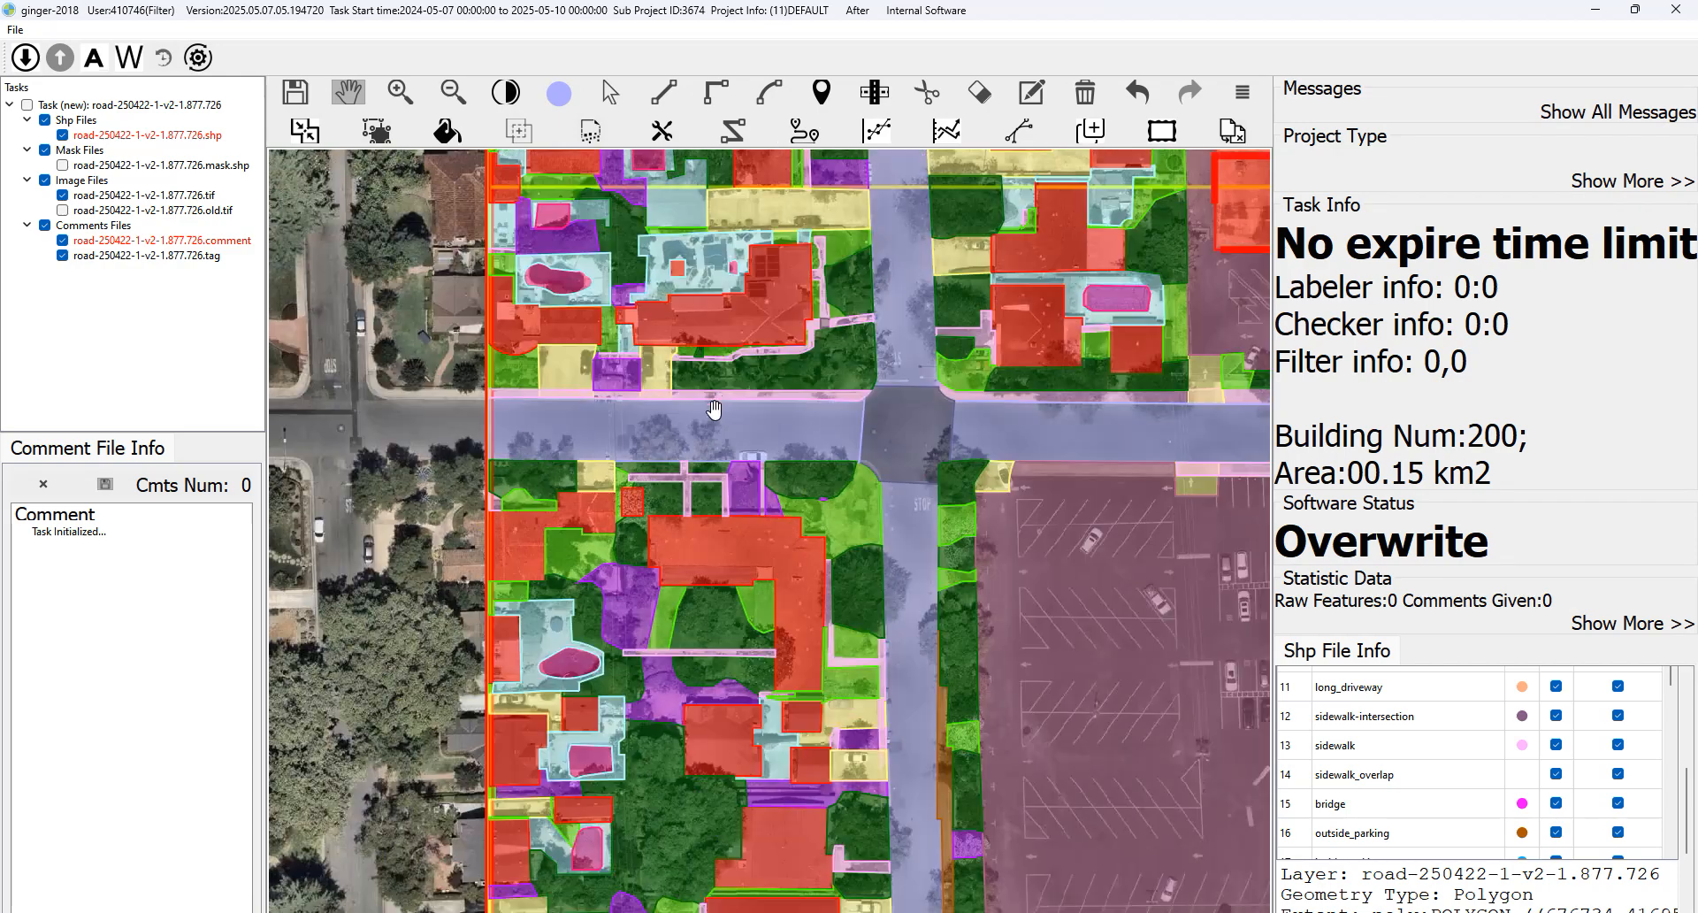
{"action": "key", "text": "space"}
{"action": "key", "text": "space"}
{"action": "left_click_drag", "start_coordinate": [856, 397], "coordinate": [827, 468]}
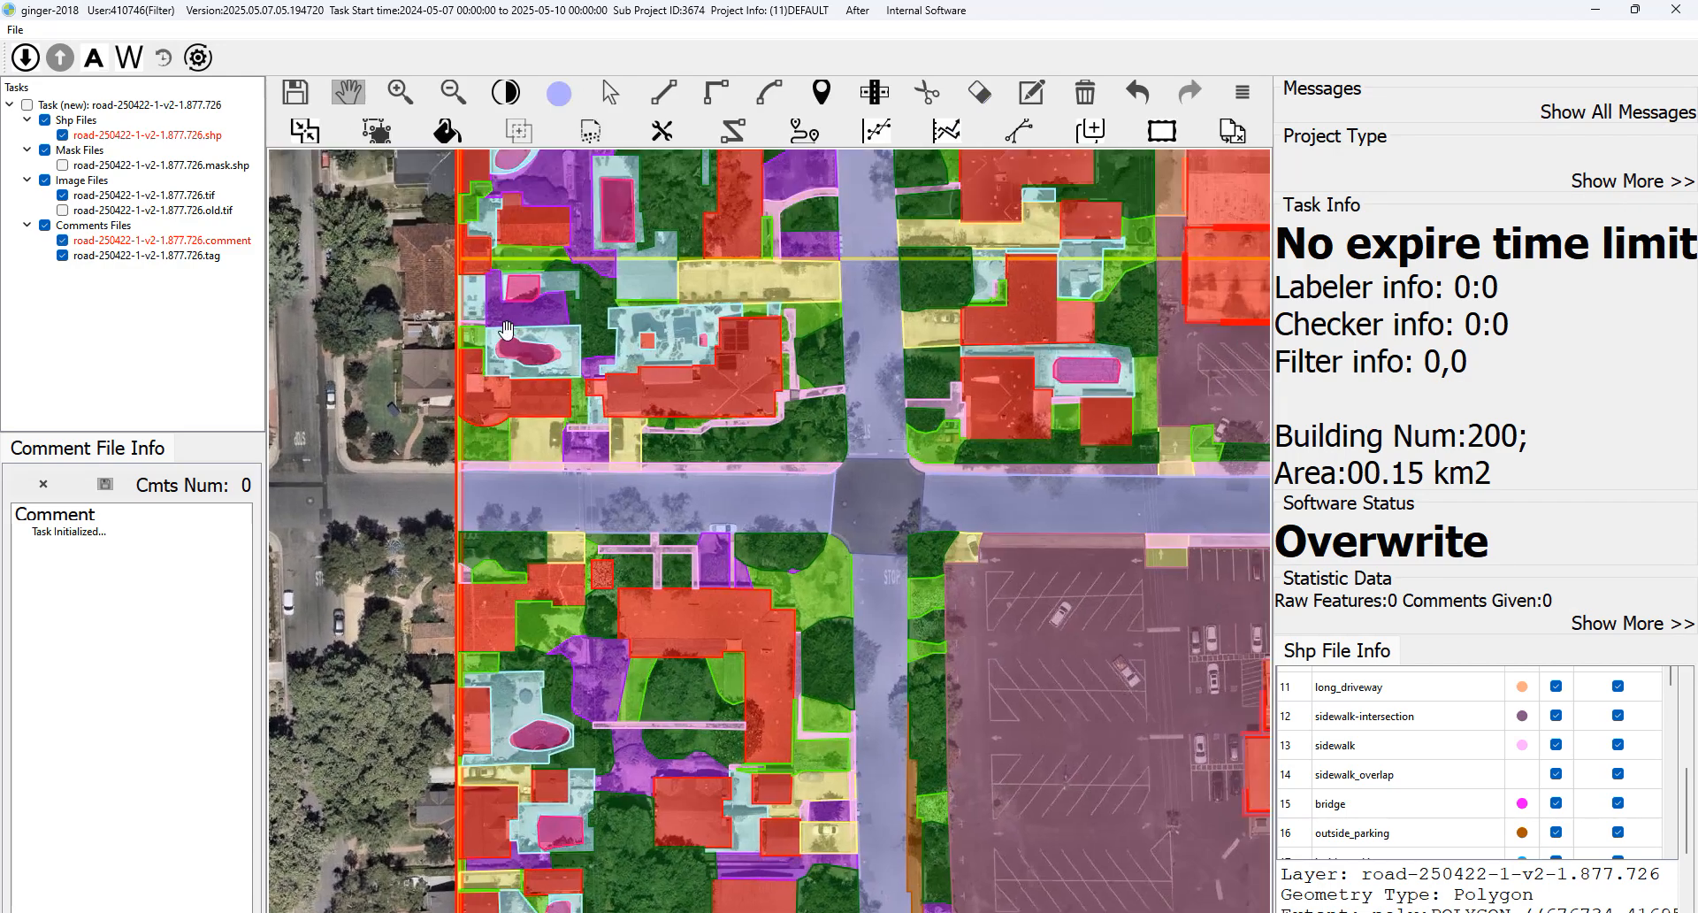
Examine the pavement polygon and its pool and building shapes behind the large house northwest of the intersection.
{"action": "scroll", "coordinate": [627, 309], "scroll_direction": "up", "scroll_amount": 1}
{"action": "key", "text": "space"}
{"action": "scroll", "coordinate": [693, 307], "scroll_direction": "up", "scroll_amount": 1}
{"action": "key", "text": "space"}
{"action": "scroll", "coordinate": [702, 357], "scroll_direction": "up", "scroll_amount": 1}
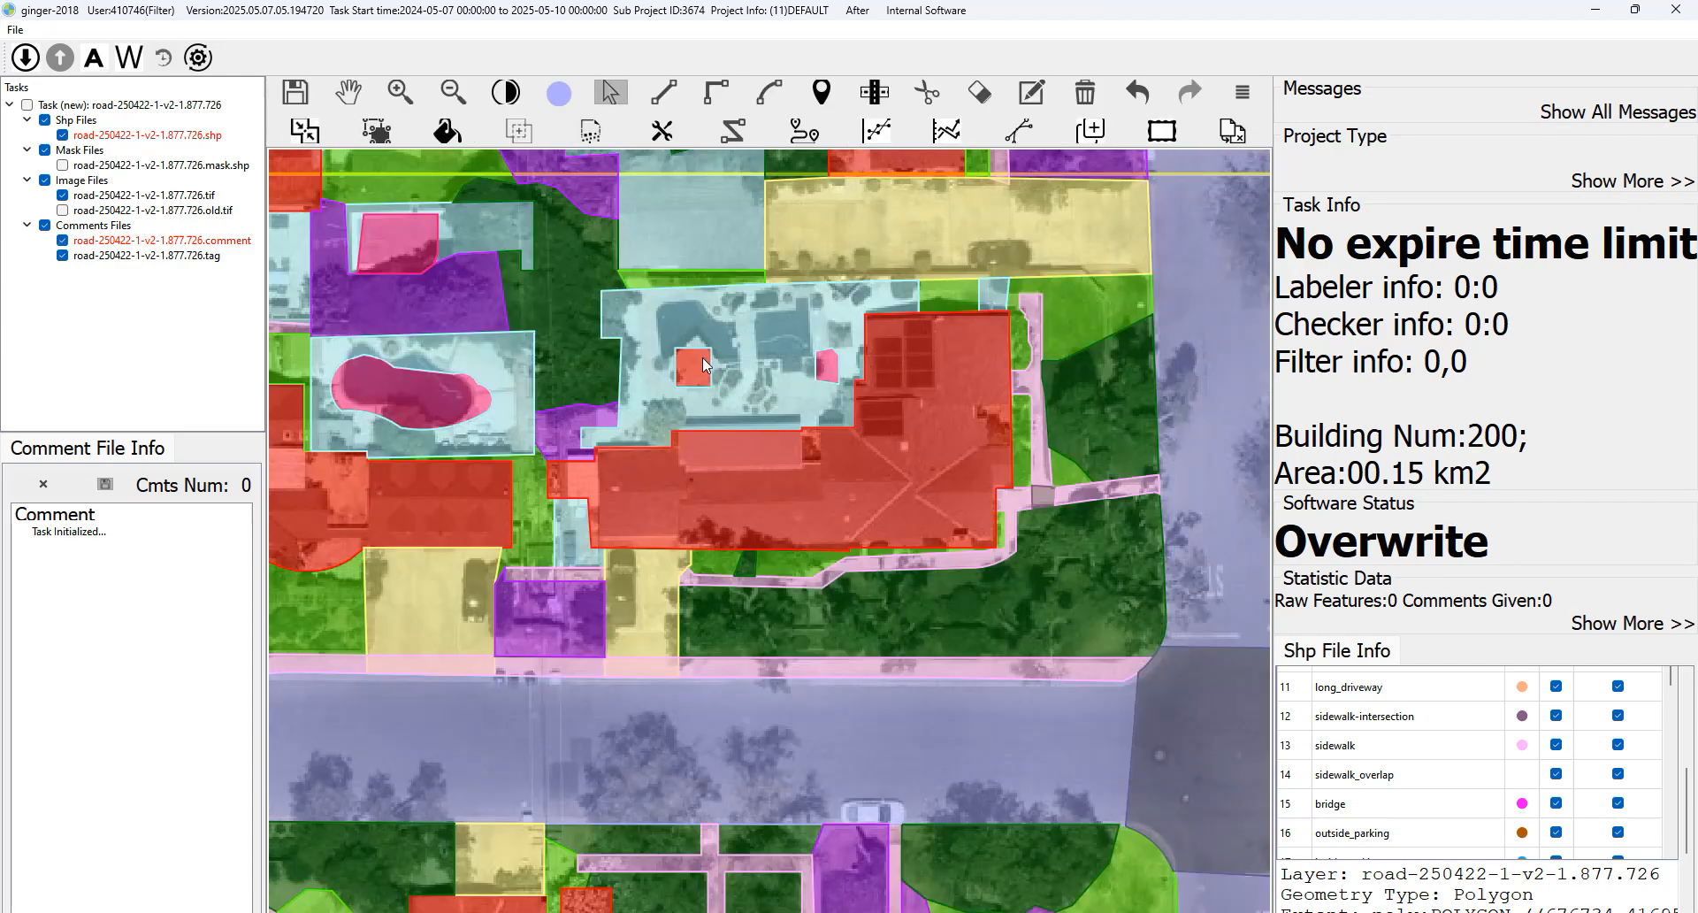
{"action": "key", "text": "space"}
{"action": "key", "text": "space"}
{"action": "left_click_drag", "start_coordinate": [651, 319], "coordinate": [787, 352]}
{"action": "key", "text": "space"}
{"action": "key", "text": "space"}
{"action": "left_click", "coordinate": [837, 383]}
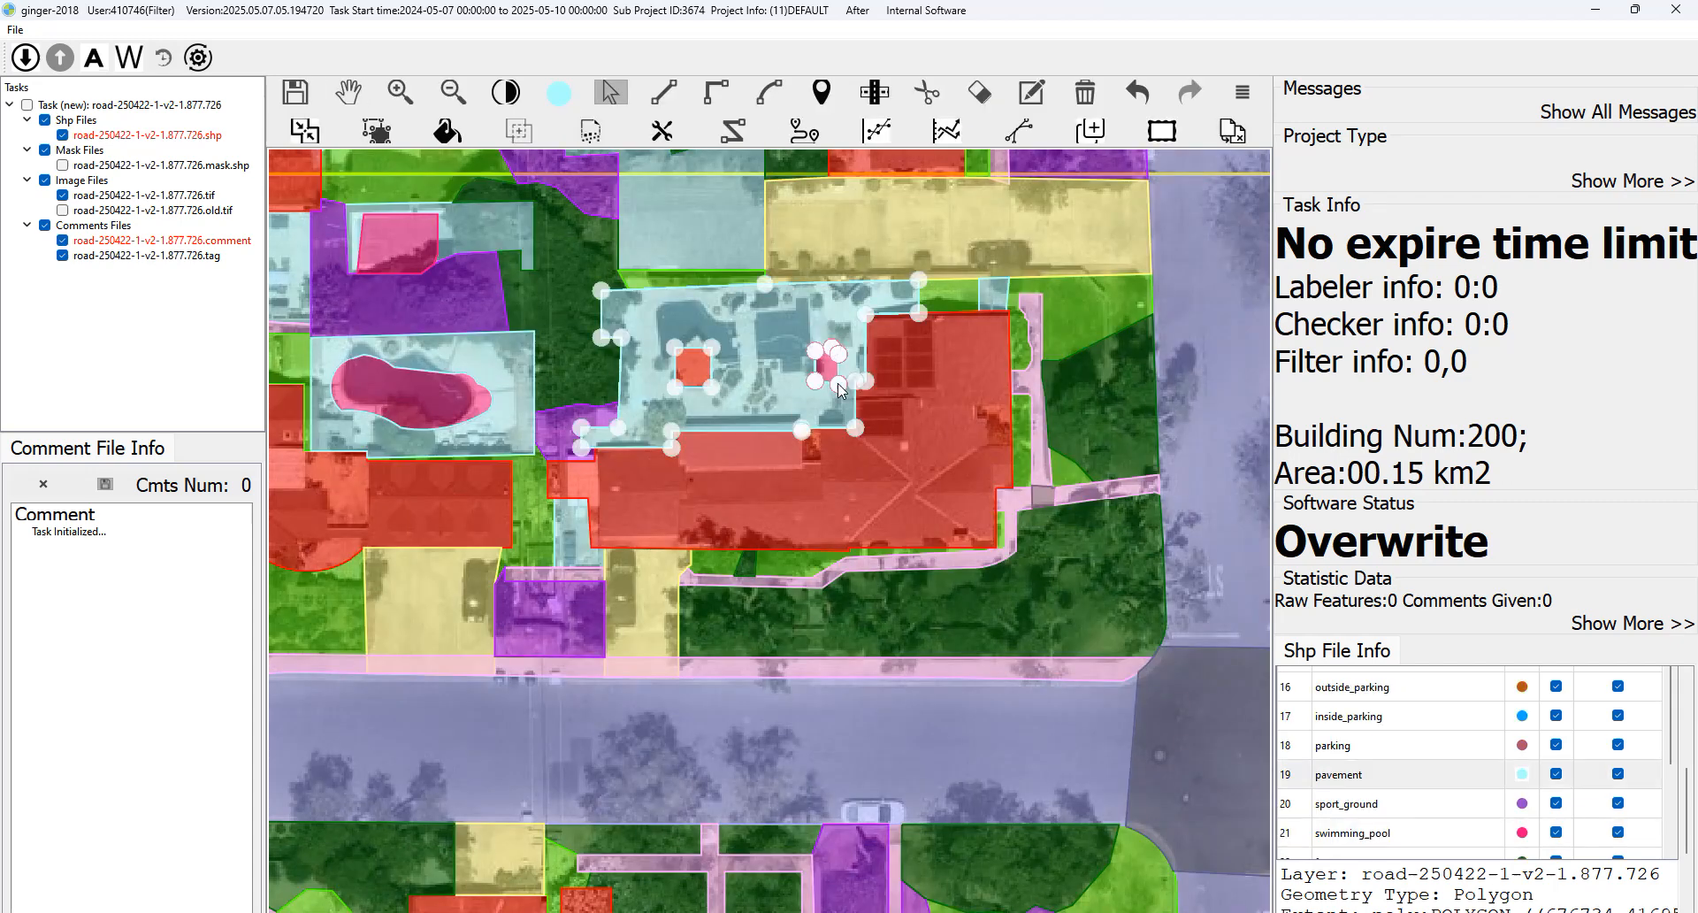
{"action": "key", "text": "space"}
Examine the small pool, patio and trees beside the western boundary north of the cross street against the aerial image.
{"action": "scroll", "coordinate": [839, 386], "scroll_direction": "down", "scroll_amount": 1}
{"action": "left_click_drag", "start_coordinate": [532, 279], "coordinate": [585, 293]}
{"action": "key", "text": "space"}
{"action": "key", "text": "space"}
{"action": "scroll", "coordinate": [605, 293], "scroll_direction": "up", "scroll_amount": 1}
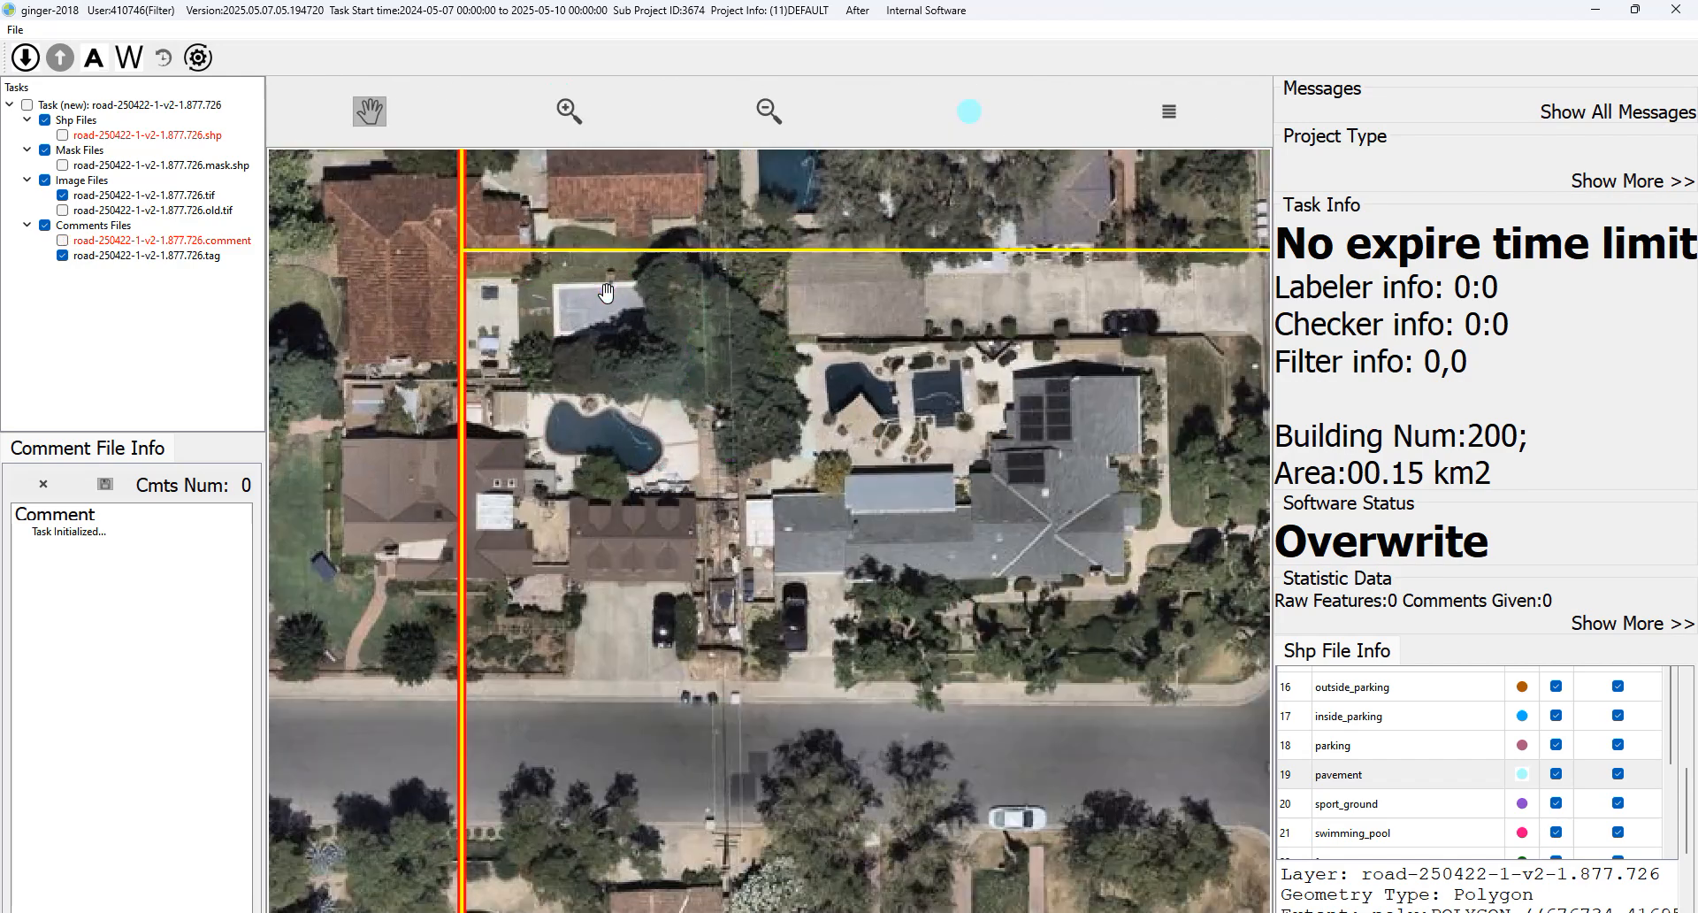
{"action": "scroll", "coordinate": [606, 292], "scroll_direction": "up", "scroll_amount": 1}
{"action": "key", "text": "space"}
{"action": "key", "text": "space"}
{"action": "key", "text": "space"}
{"action": "key", "text": "space"}
{"action": "scroll", "coordinate": [673, 300], "scroll_direction": "down", "scroll_amount": 1}
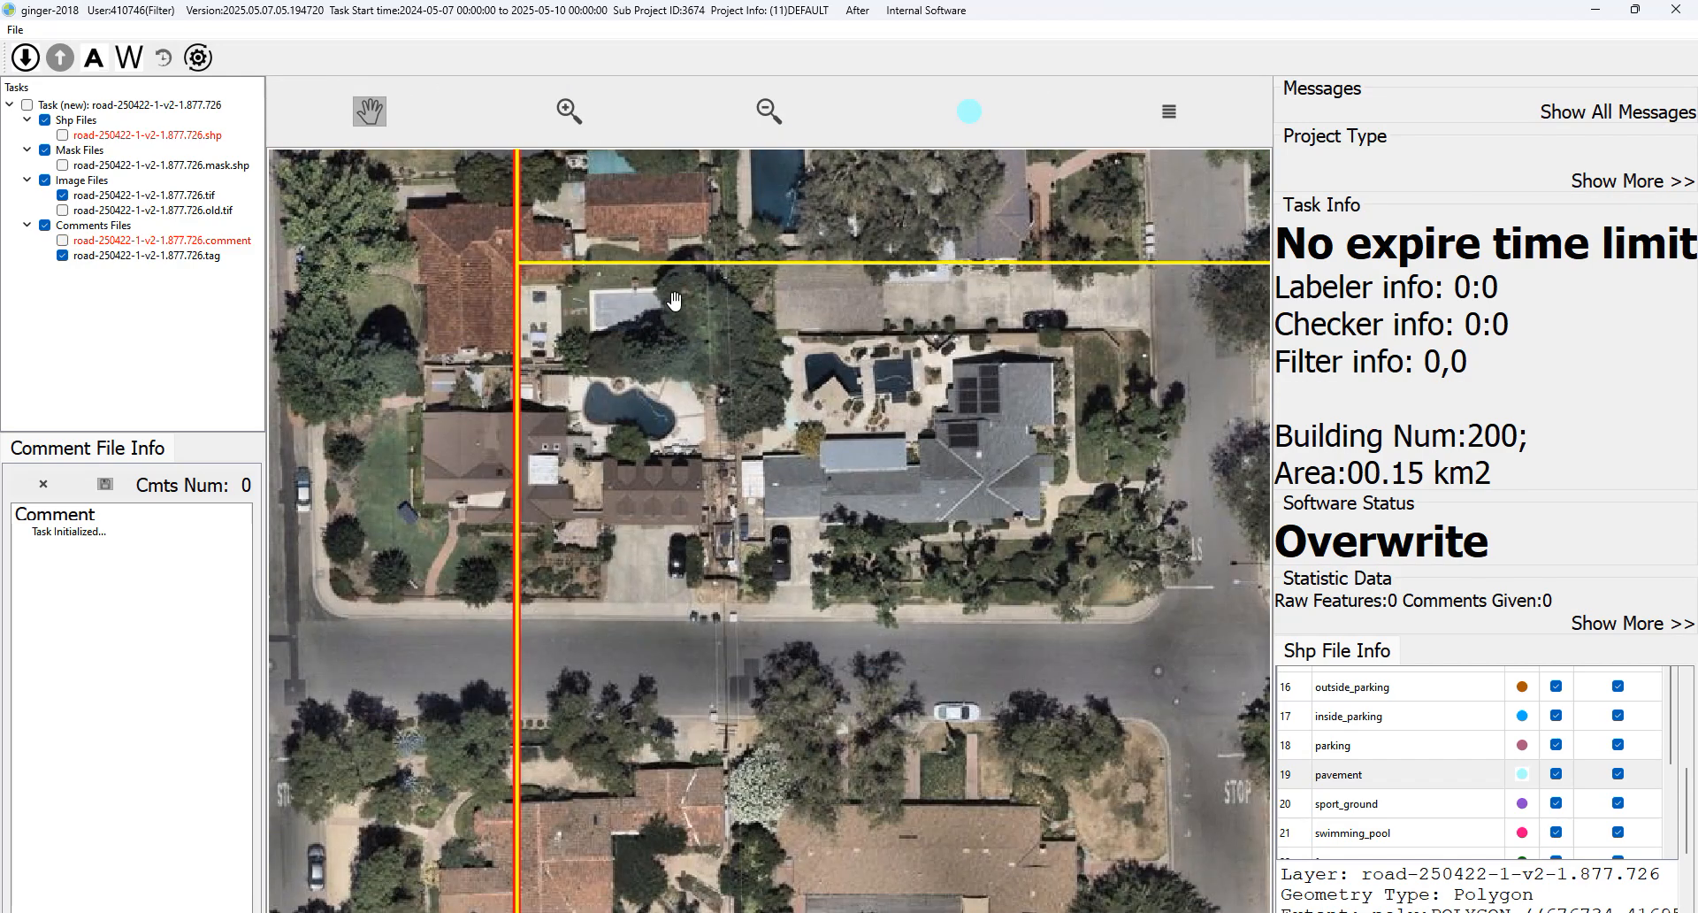
{"action": "key", "text": "space"}
{"action": "left_click_drag", "start_coordinate": [631, 299], "coordinate": [556, 311]}
{"action": "key", "text": "space"}
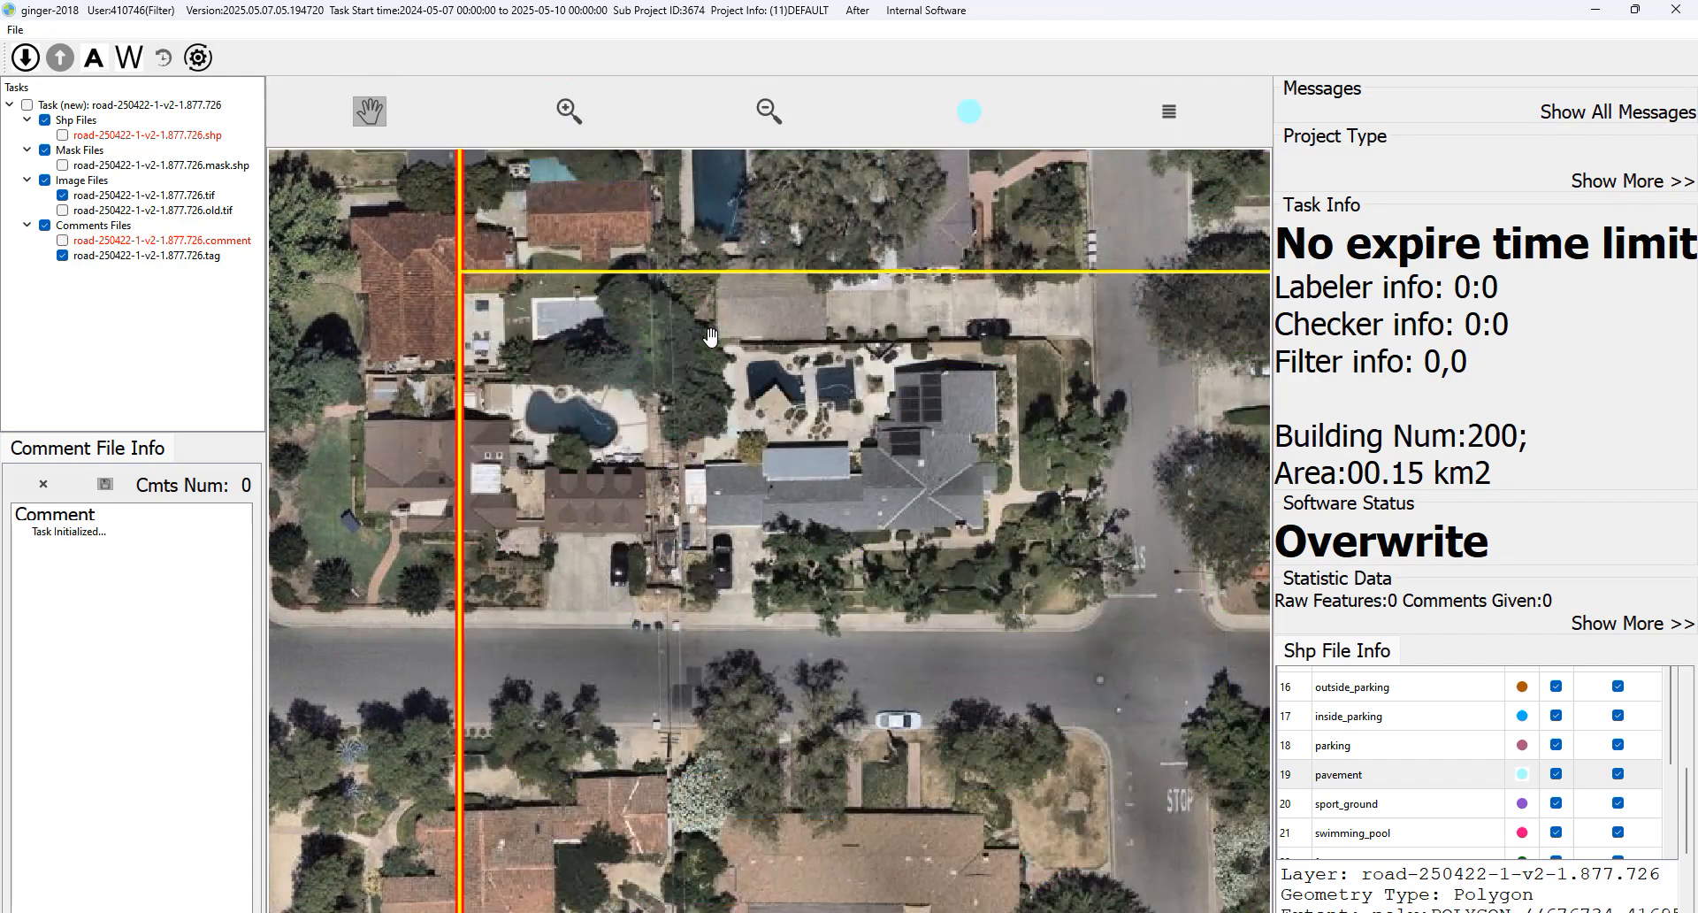
Check the polygons around the street intersection against the image and look over the complete task area.
{"action": "key", "text": "space"}
{"action": "left_click_drag", "start_coordinate": [1105, 451], "coordinate": [1013, 440]}
{"action": "key", "text": "space"}
{"action": "key", "text": "space"}
{"action": "scroll", "coordinate": [1013, 440], "scroll_direction": "down", "scroll_amount": 3}
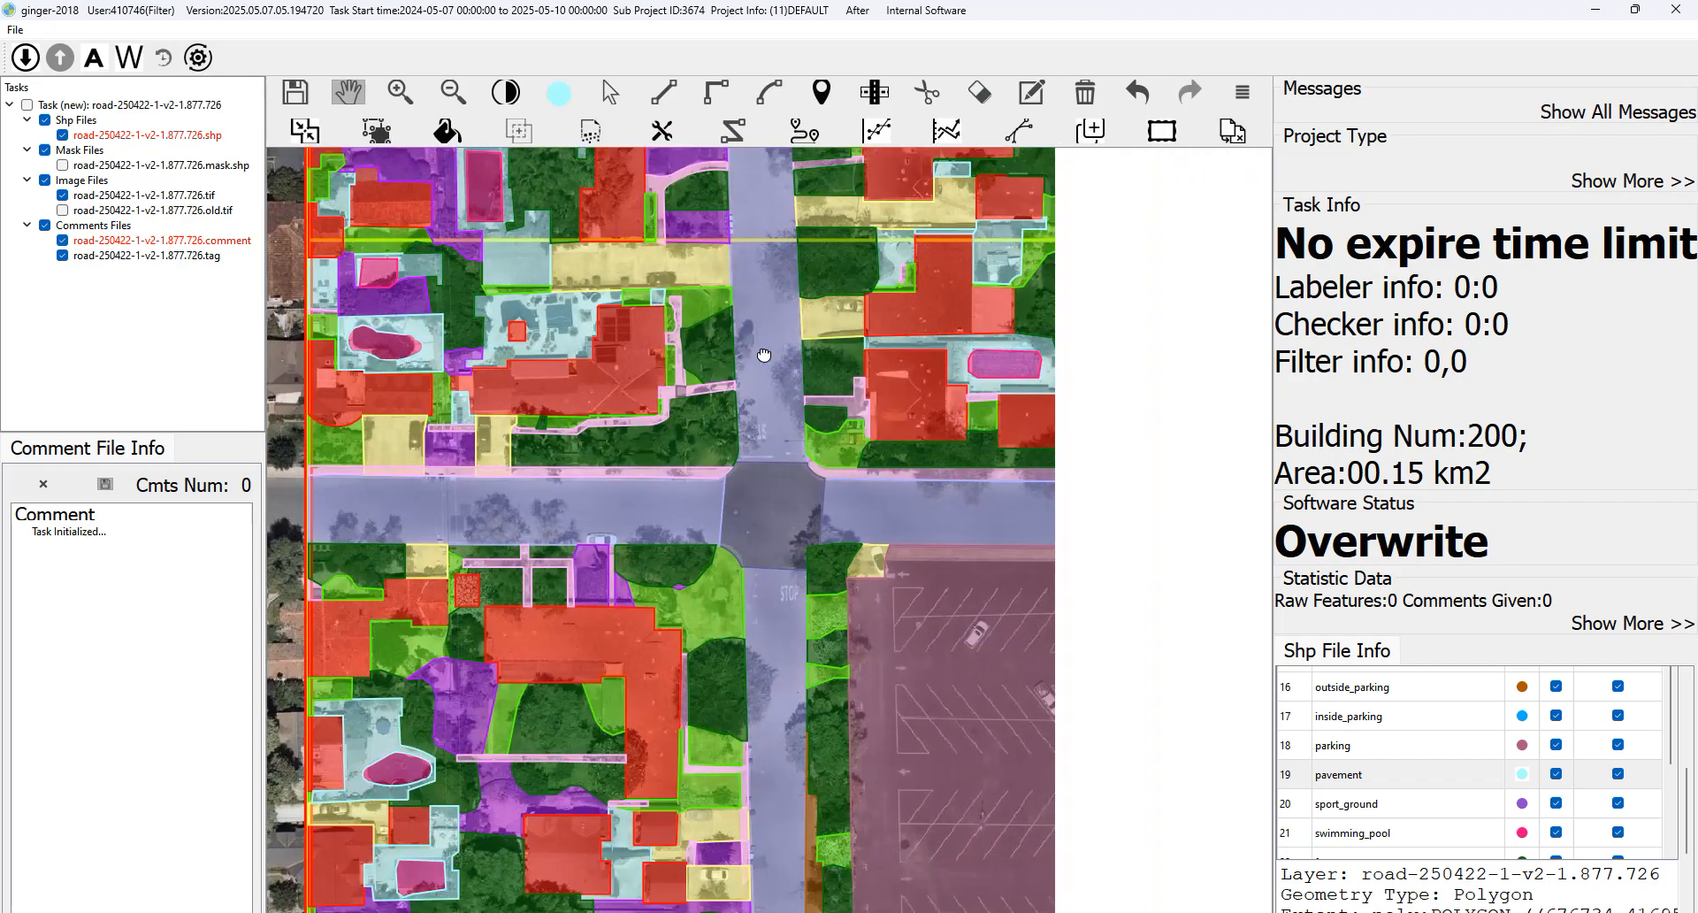
{"action": "key", "text": "space"}
{"action": "key", "text": "space"}
{"action": "scroll", "coordinate": [956, 401], "scroll_direction": "up", "scroll_amount": 3}
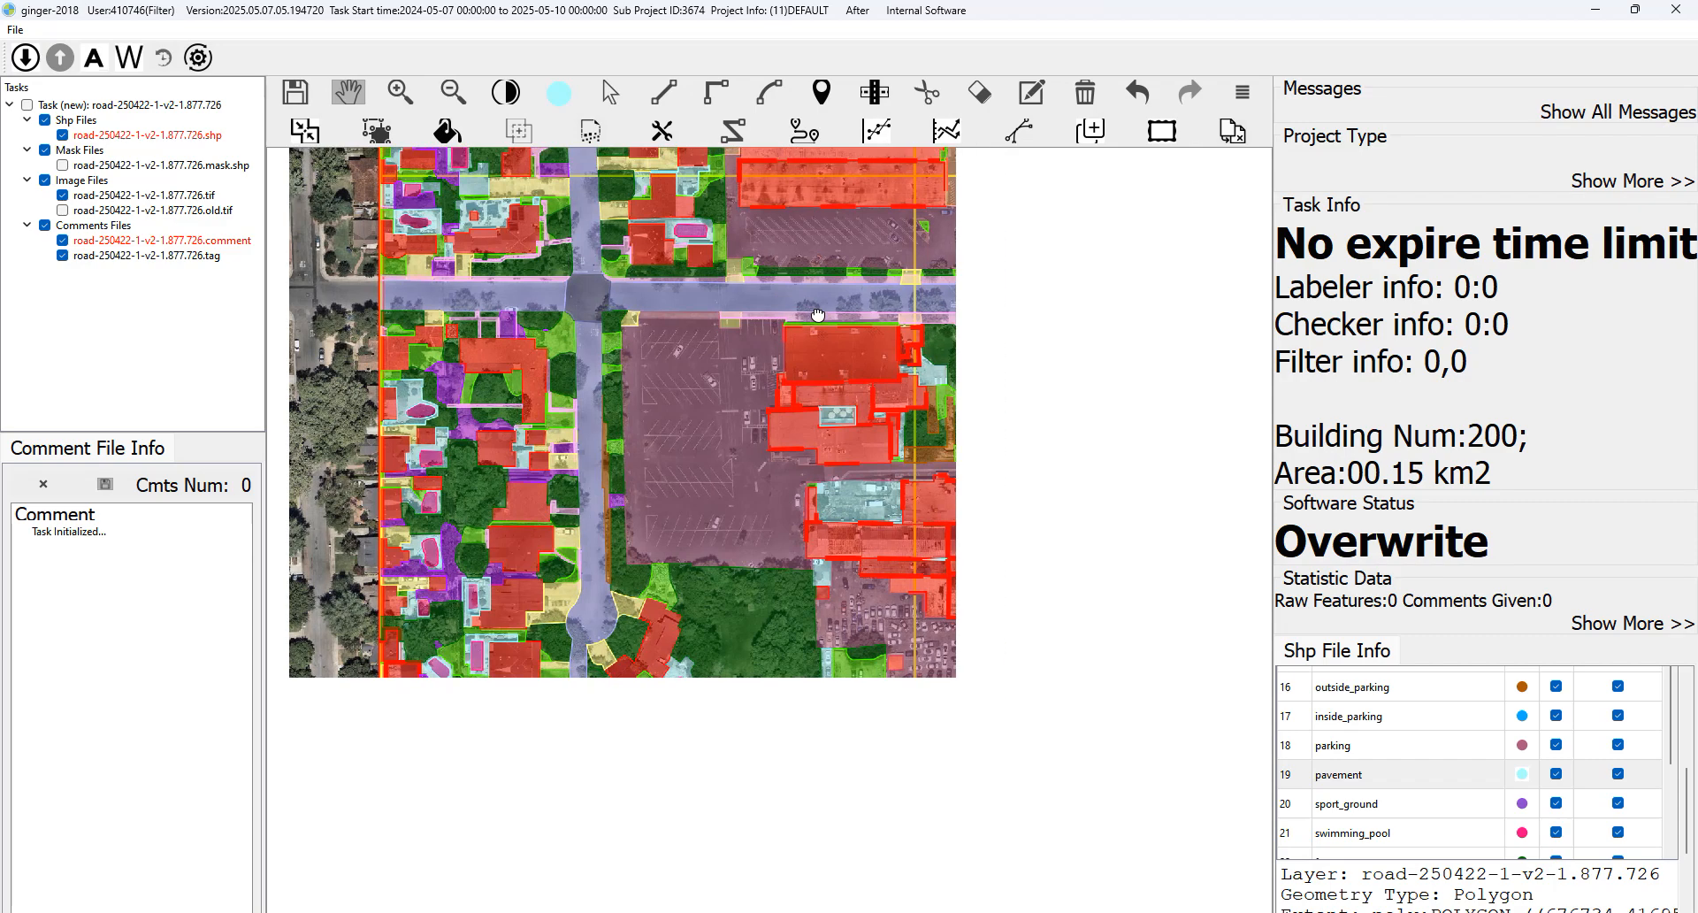
{"action": "scroll", "coordinate": [987, 408], "scroll_direction": "down", "scroll_amount": 3}
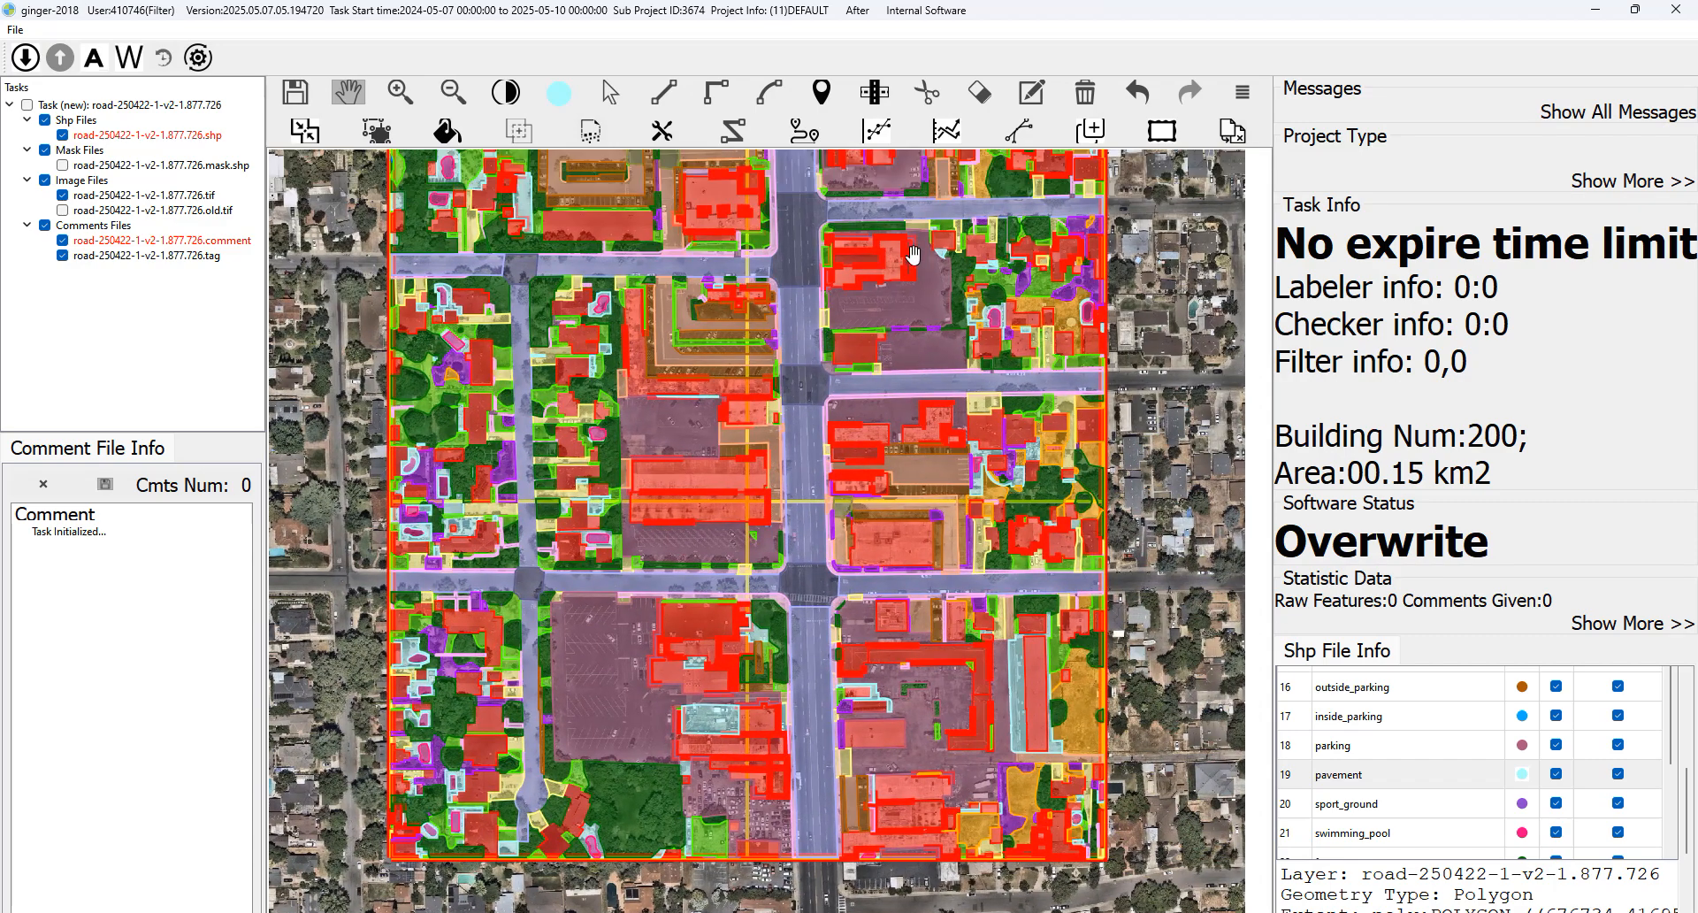
{"action": "left_click_drag", "start_coordinate": [945, 311], "coordinate": [942, 380]}
{"action": "left_click_drag", "start_coordinate": [763, 375], "coordinate": [761, 339]}
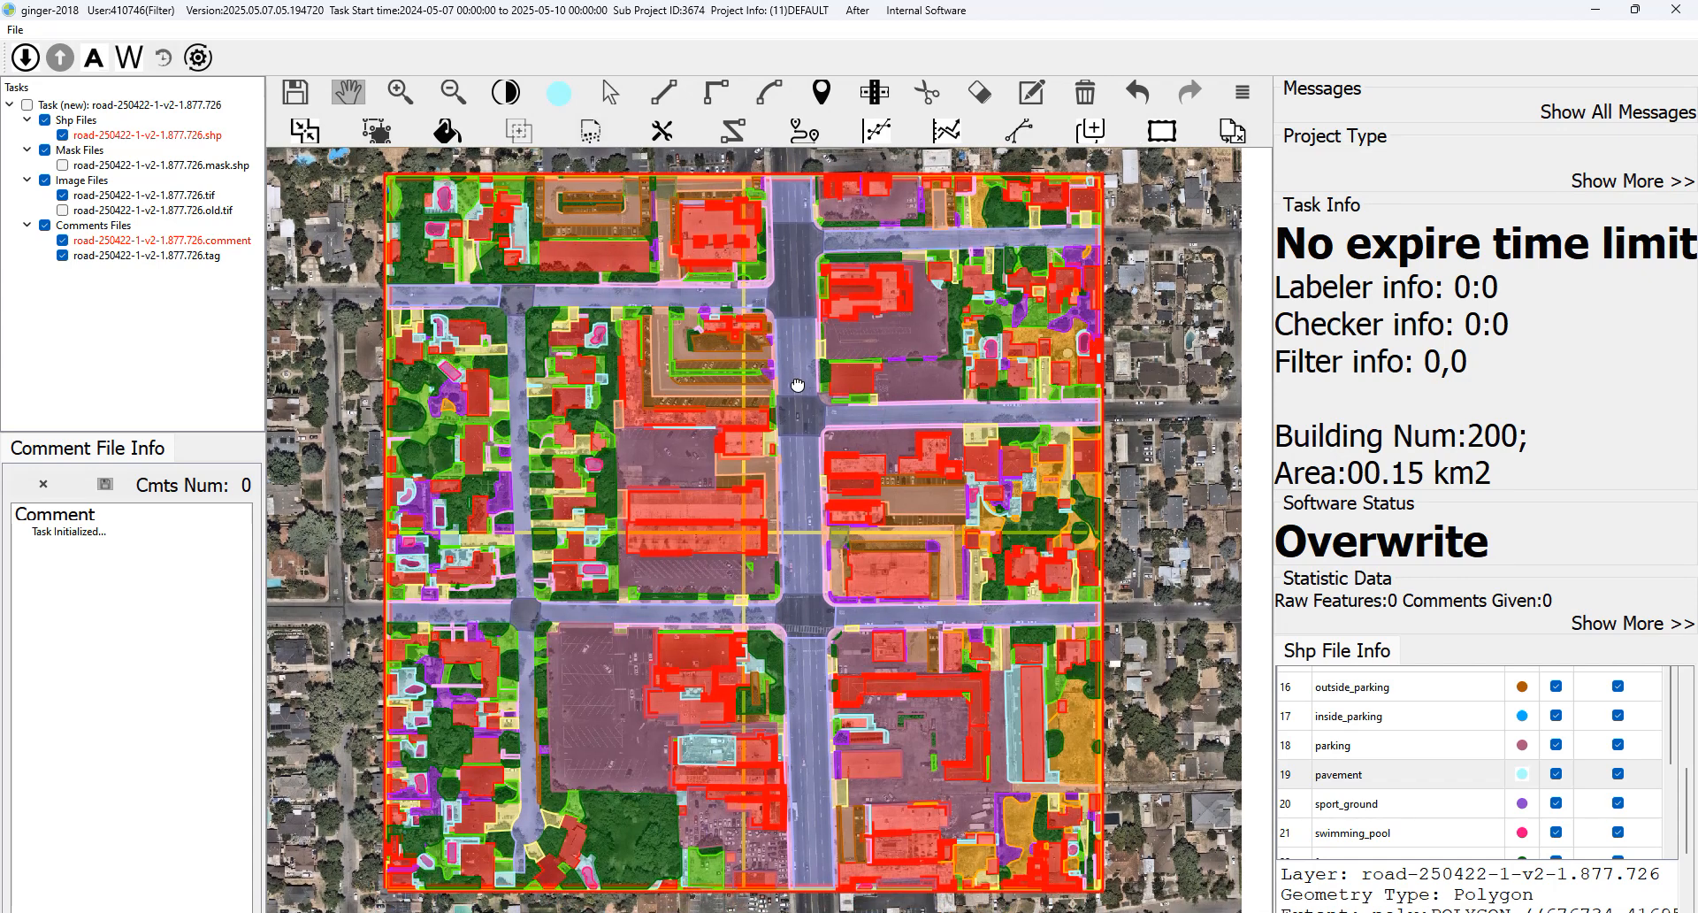
{"action": "left_click_drag", "start_coordinate": [820, 389], "coordinate": [841, 364]}
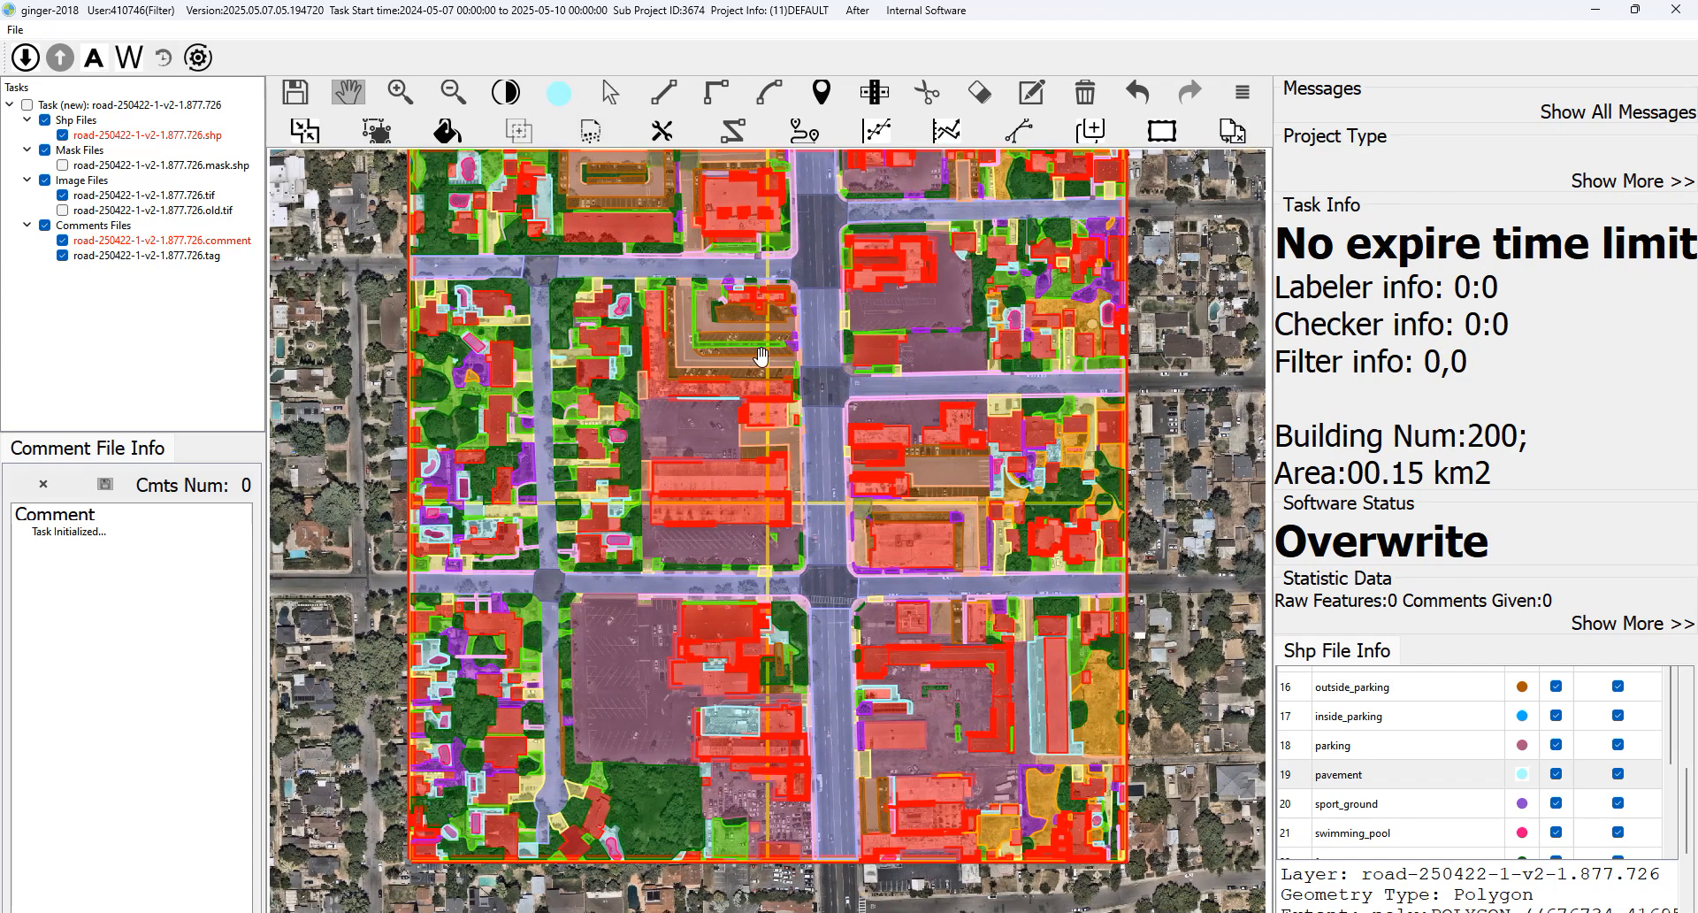
{"action": "scroll", "coordinate": [764, 360], "scroll_direction": "down", "scroll_amount": 1}
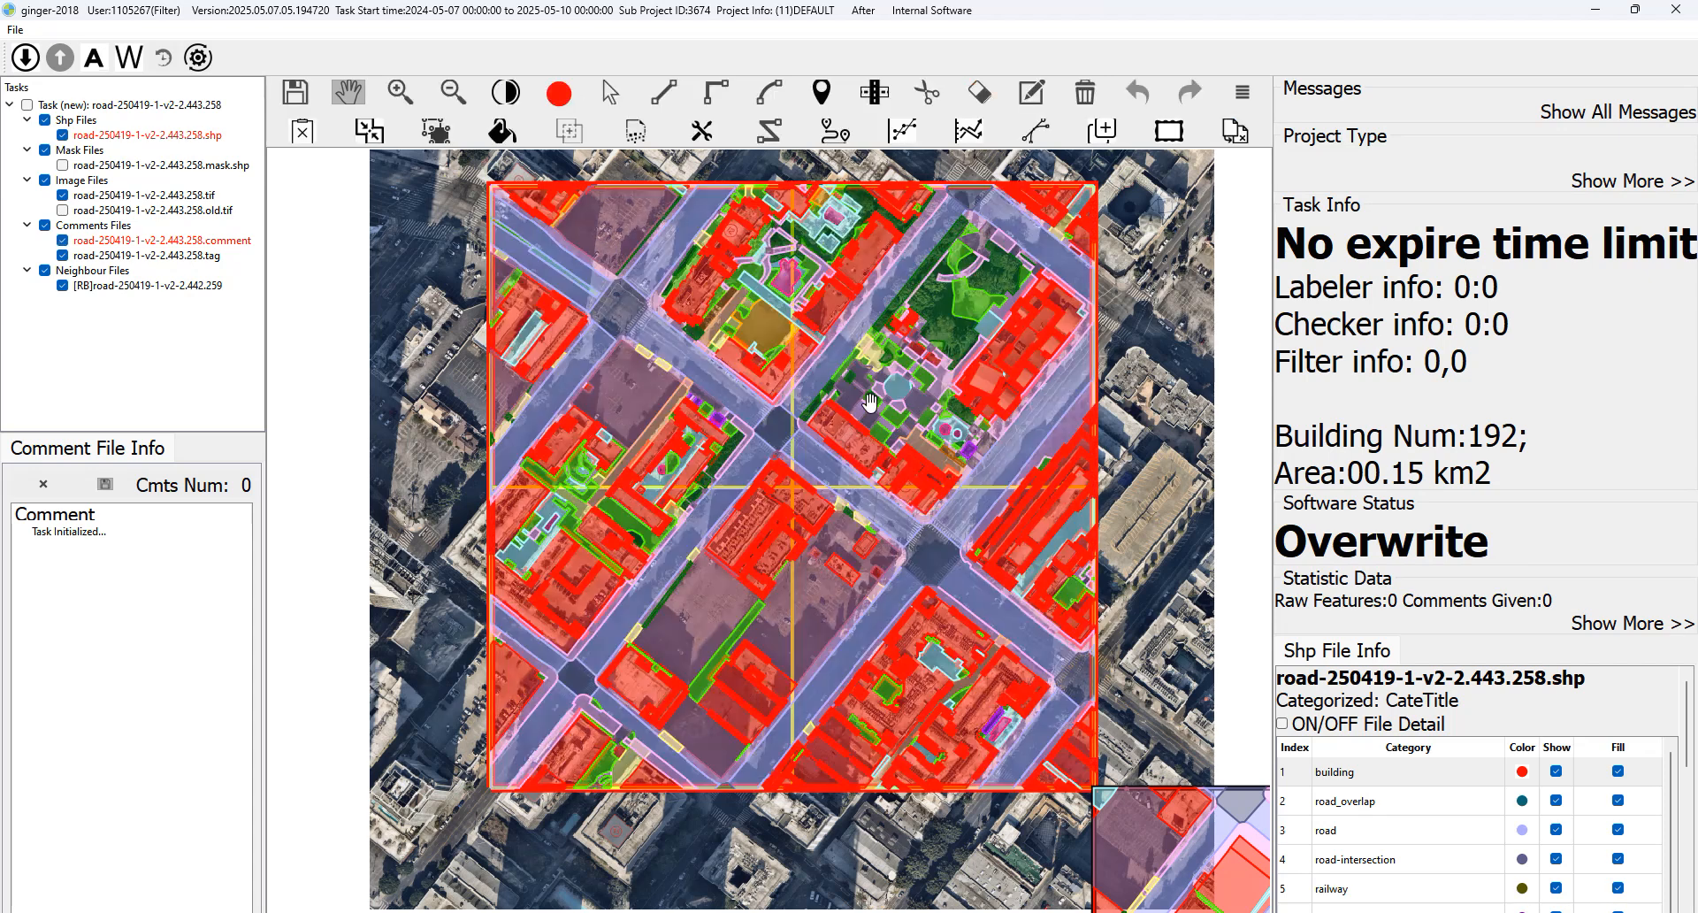
Examine the northwestern parking lot and adjoining streets in the road-250419-1-v2-2.443.258 task against the aerial image.
{"action": "scroll", "coordinate": [619, 241], "scroll_direction": "up", "scroll_amount": 2}
{"action": "left_click_drag", "start_coordinate": [605, 242], "coordinate": [758, 451]}
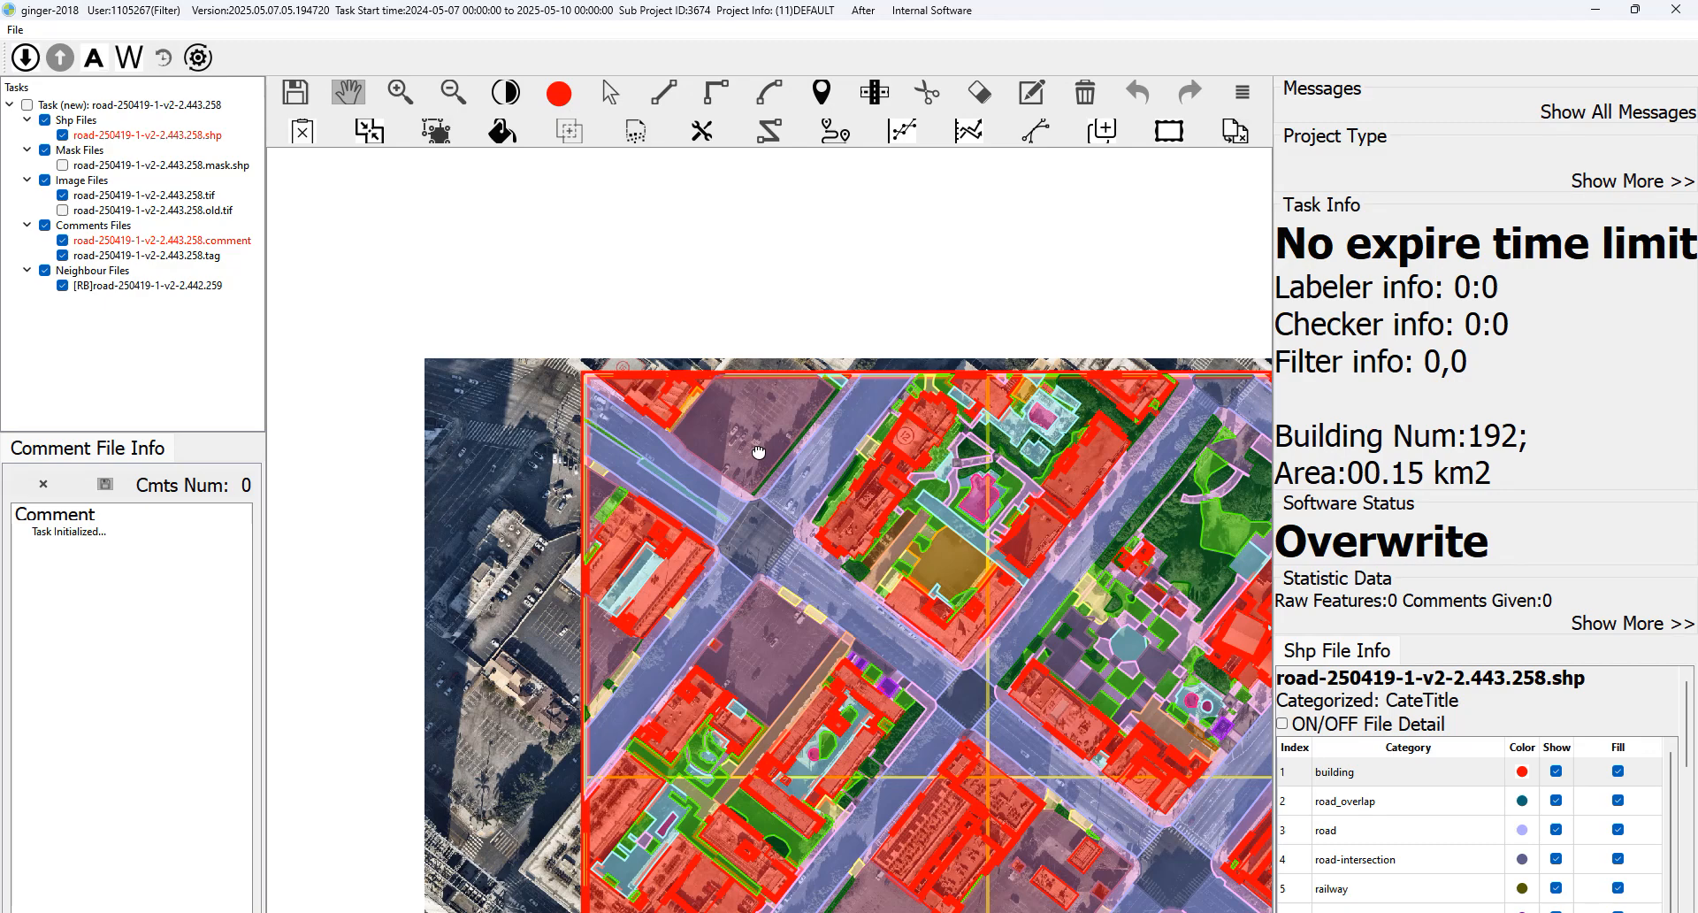
{"action": "key", "text": "space"}
{"action": "scroll", "coordinate": [759, 444], "scroll_direction": "up", "scroll_amount": 5}
{"action": "key", "text": "space"}
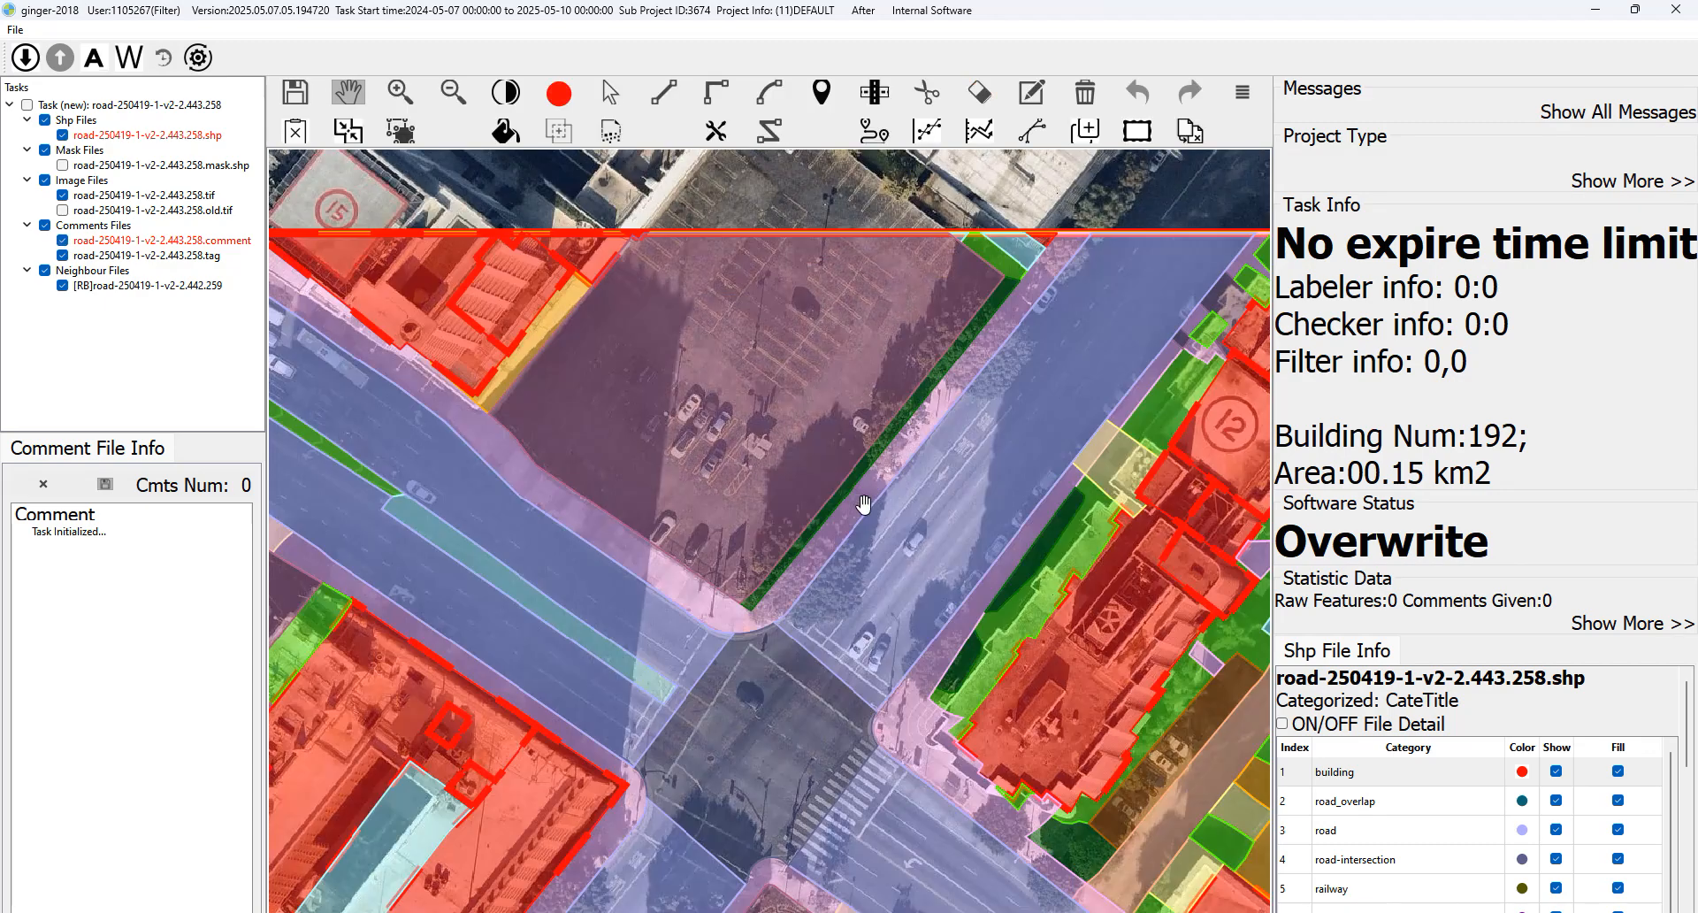
{"action": "left_click_drag", "start_coordinate": [815, 364], "coordinate": [848, 406]}
{"action": "key", "text": "space"}
{"action": "key", "text": "space"}
{"action": "left_click_drag", "start_coordinate": [665, 392], "coordinate": [929, 246]}
{"action": "key", "text": "space"}
{"action": "key", "text": "space"}
{"action": "left_click_drag", "start_coordinate": [1035, 411], "coordinate": [1017, 442]}
{"action": "left_click_drag", "start_coordinate": [1066, 259], "coordinate": [886, 335]}
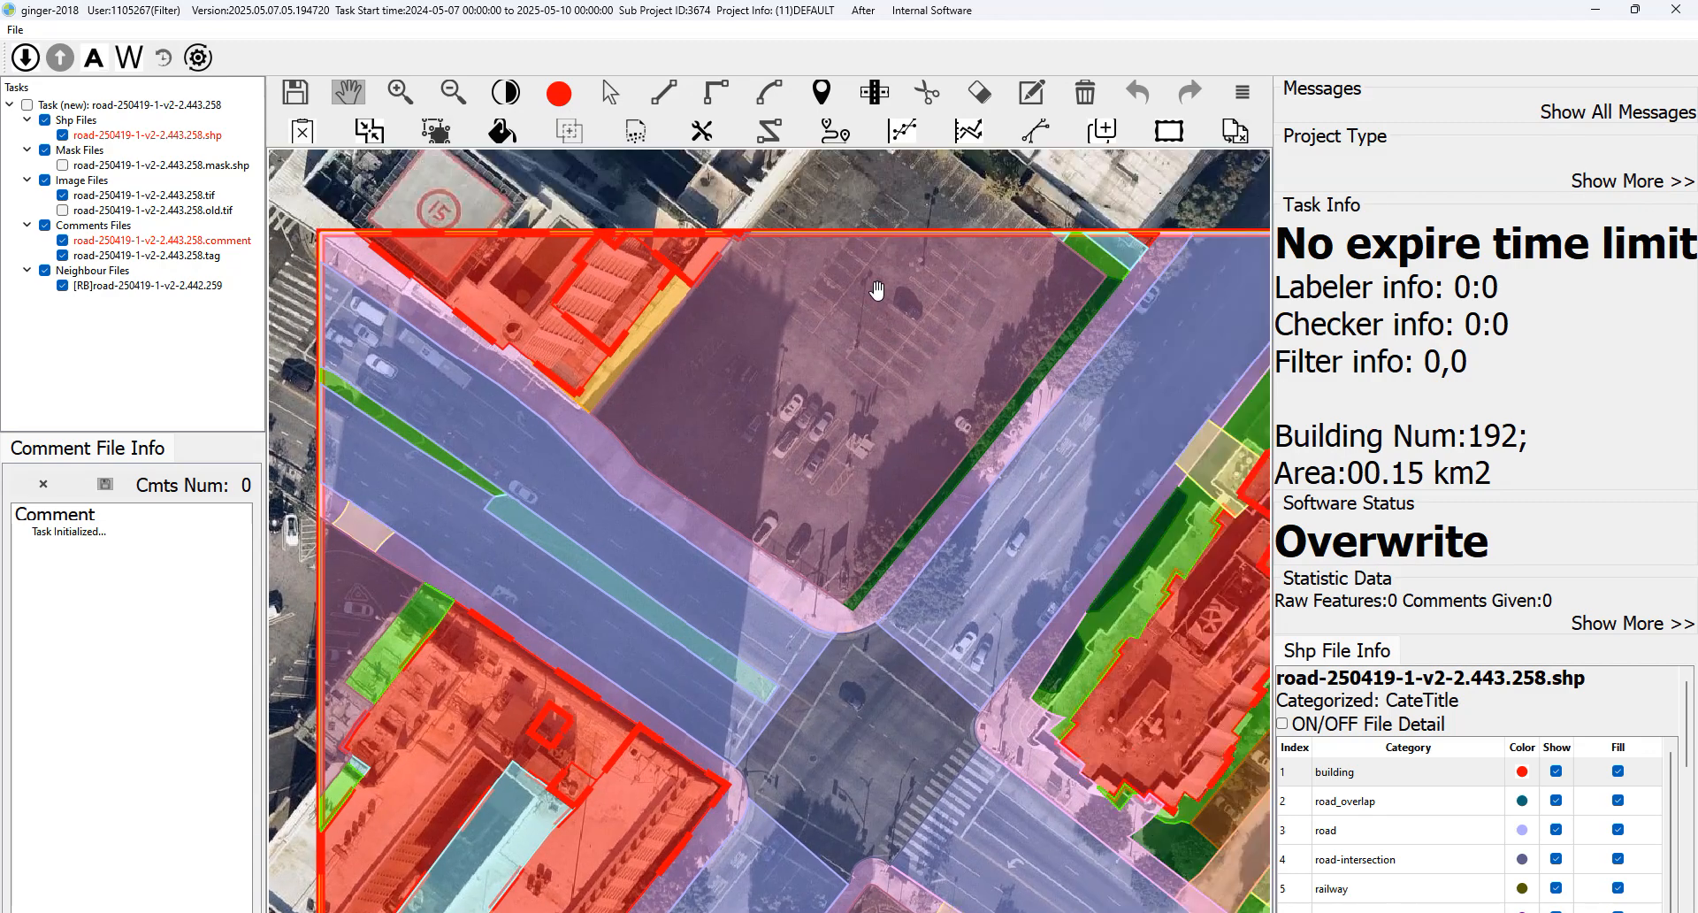
{"action": "key", "text": "space"}
{"action": "left_click_drag", "start_coordinate": [709, 464], "coordinate": [832, 290]}
{"action": "key", "text": "space"}
{"action": "scroll", "coordinate": [549, 428], "scroll_direction": "up", "scroll_amount": 2}
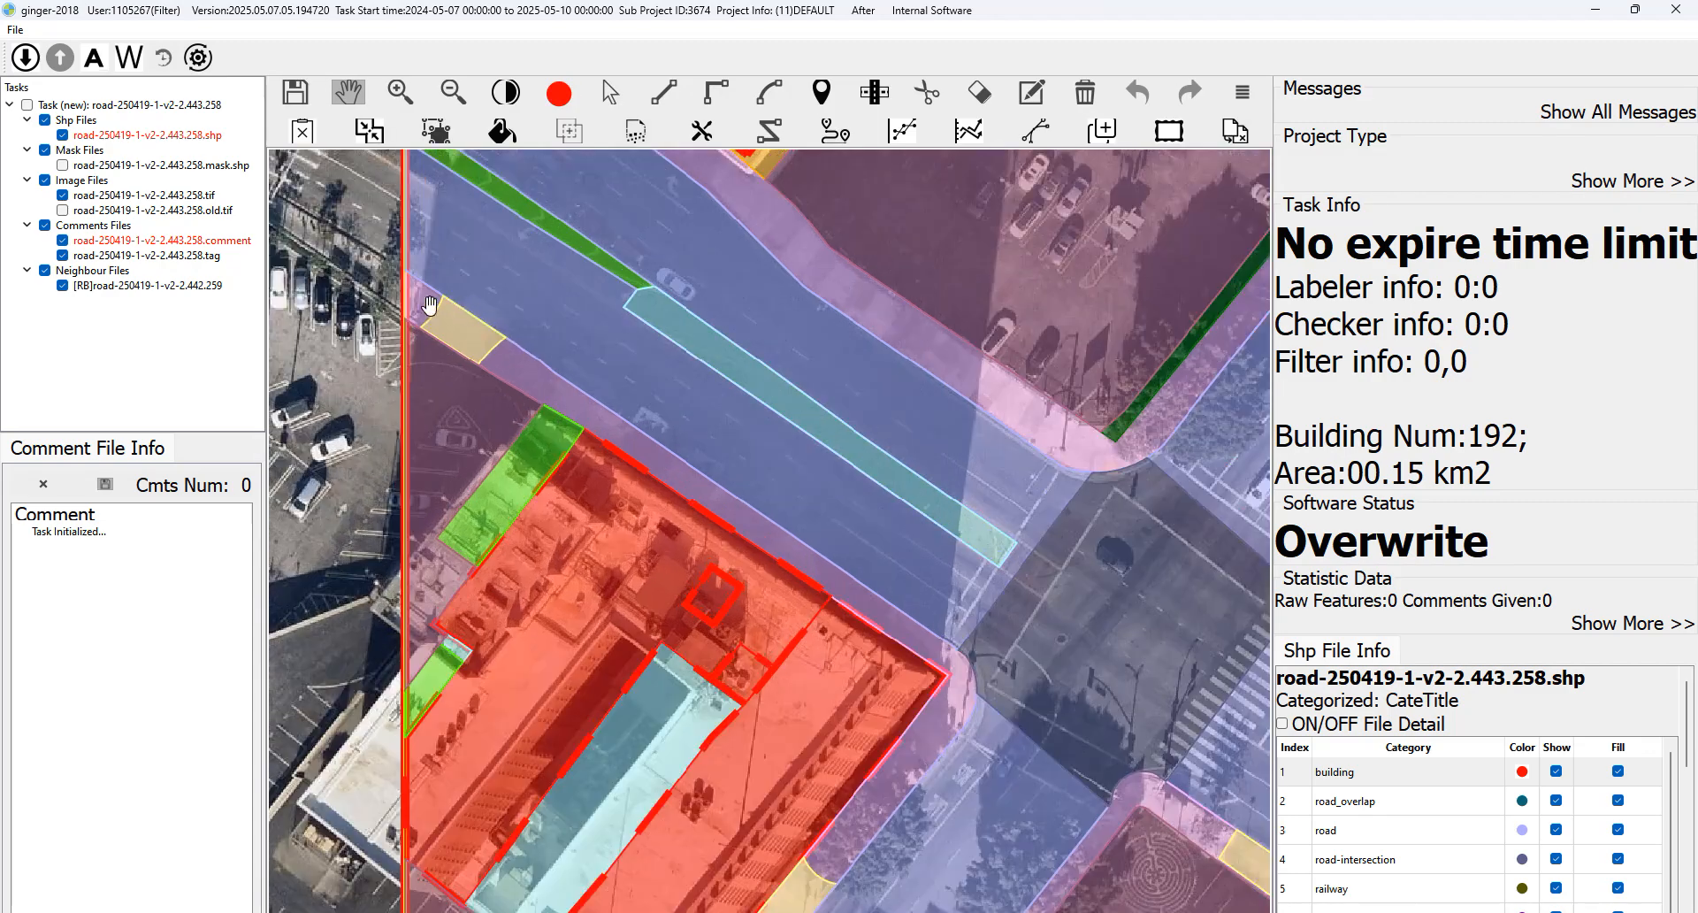
Examine the building with the inner pavement strip southwest of the intersection and the areas around it.
{"action": "key", "text": "space"}
{"action": "left_click_drag", "start_coordinate": [902, 661], "coordinate": [858, 448]}
{"action": "key", "text": "space"}
{"action": "key", "text": "space"}
{"action": "key", "text": "space"}
{"action": "left_click_drag", "start_coordinate": [728, 717], "coordinate": [875, 484]}
{"action": "key", "text": "space"}
{"action": "key", "text": "space"}
{"action": "left_click_drag", "start_coordinate": [785, 650], "coordinate": [824, 551]}
{"action": "key", "text": "space"}
{"action": "key", "text": "space"}
{"action": "left_click_drag", "start_coordinate": [1051, 377], "coordinate": [758, 781]}
{"action": "left_click_drag", "start_coordinate": [769, 461], "coordinate": [937, 584]}
{"action": "left_click_drag", "start_coordinate": [766, 356], "coordinate": [759, 498]}
Examine the grass median strip in the road near the western boundary against the aerial image.
{"action": "key", "text": "space"}
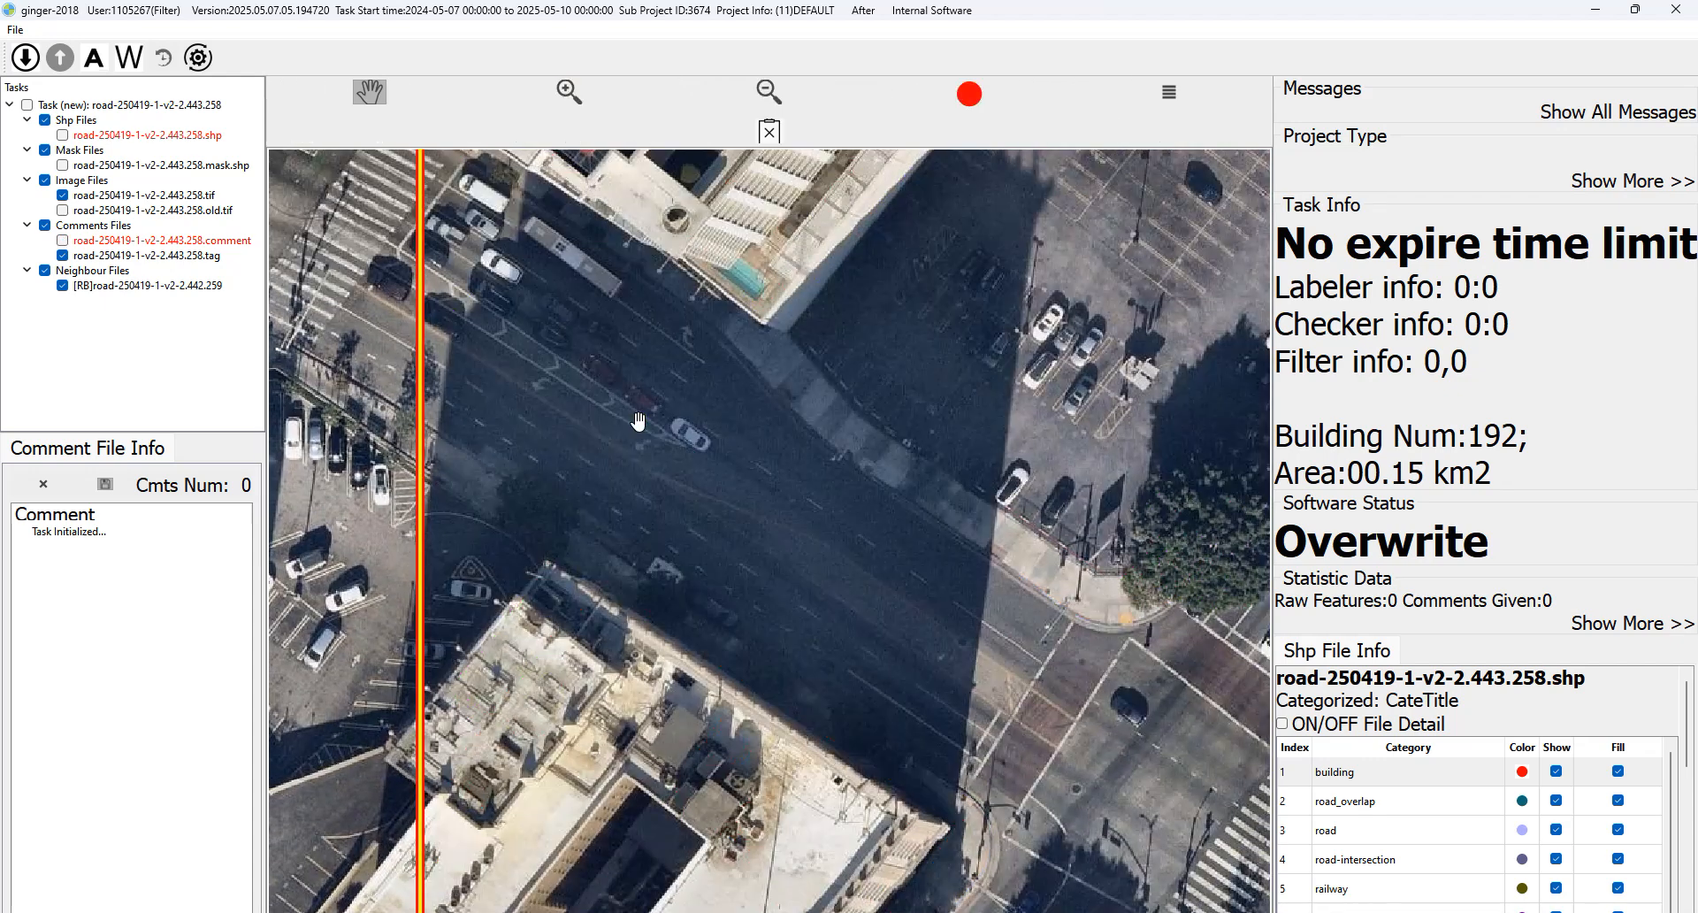
{"action": "key", "text": "space"}
{"action": "mouse_move", "coordinate": [512, 327]}
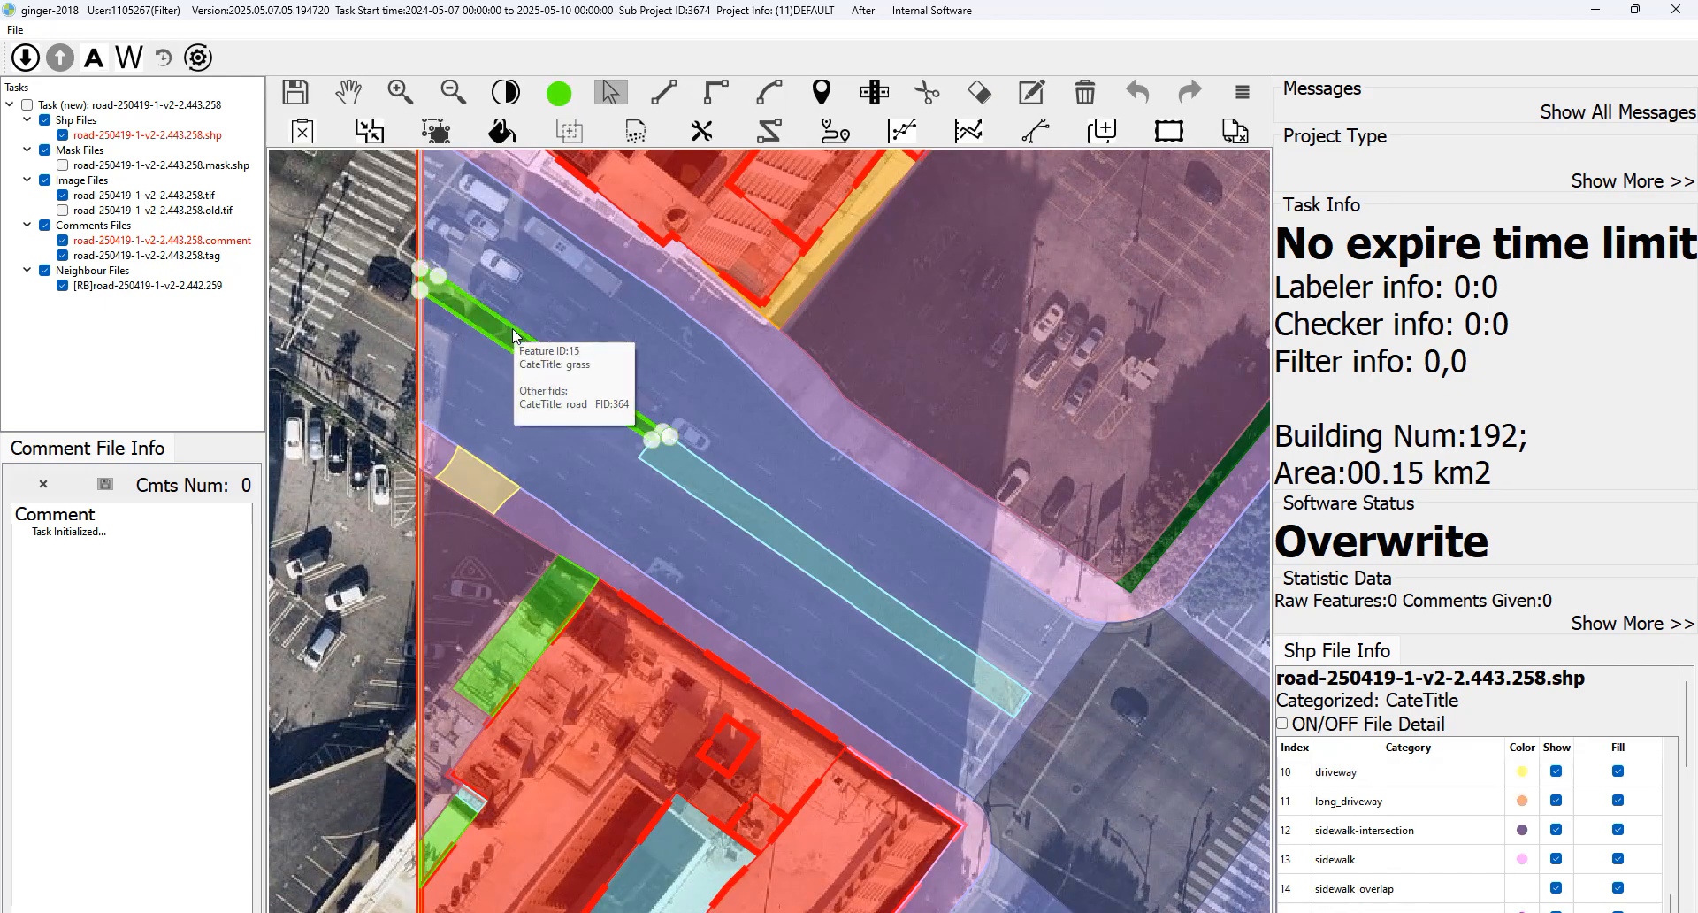
{"action": "key", "text": "space"}
{"action": "key", "text": "space"}
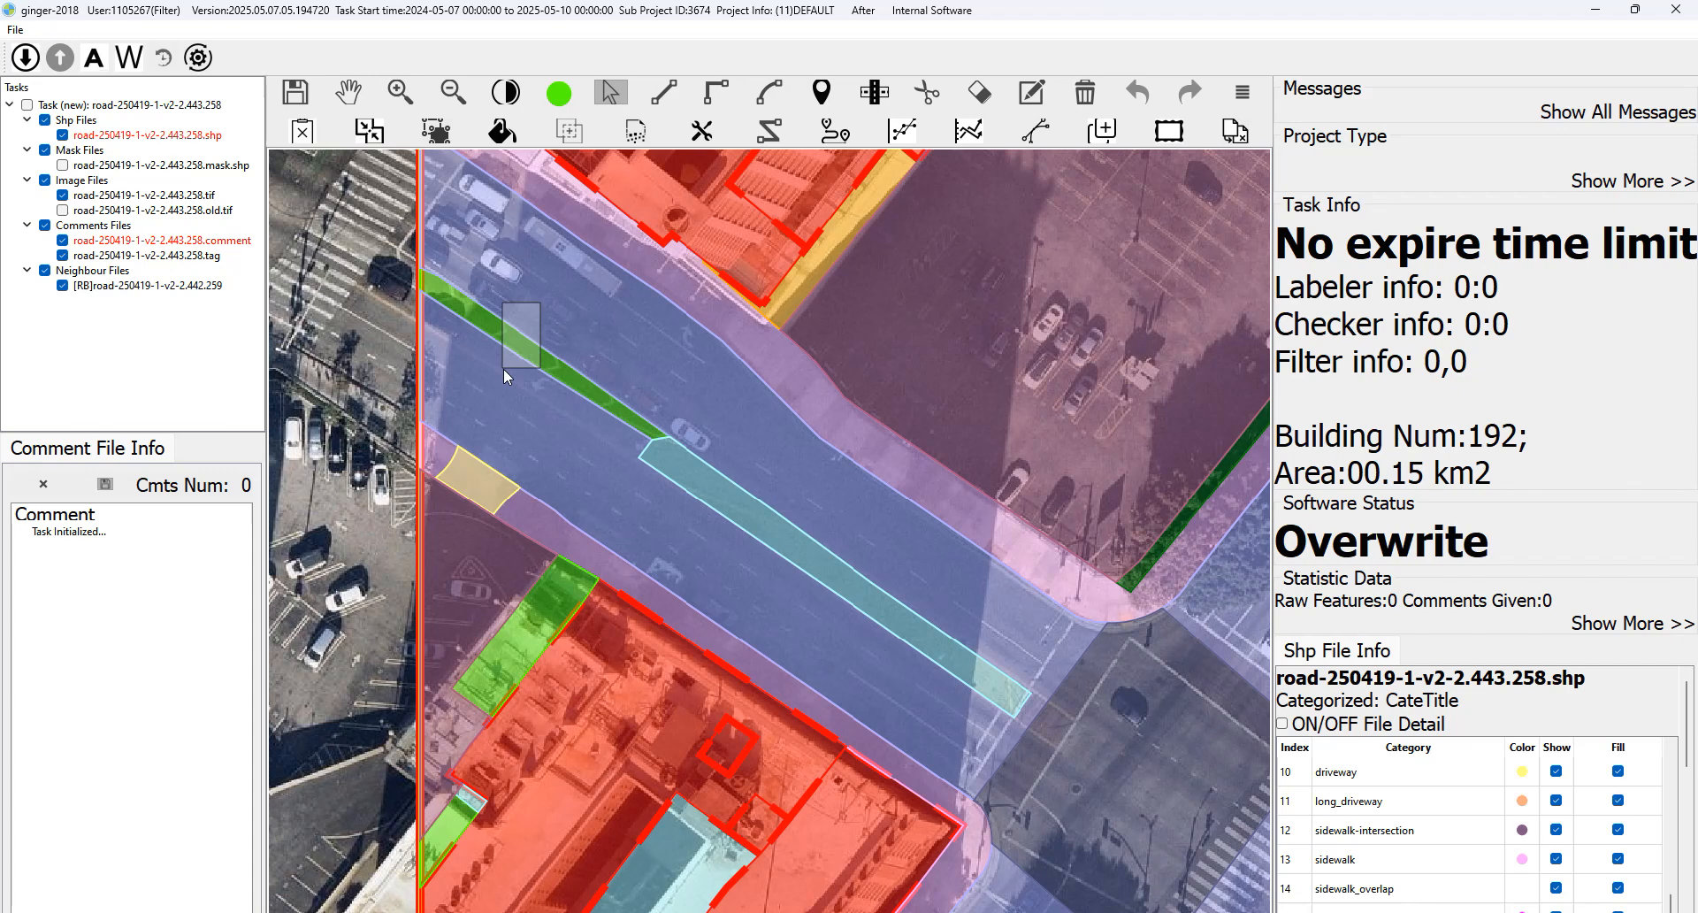
{"action": "mouse_move", "coordinate": [502, 369]}
{"action": "key", "text": "space"}
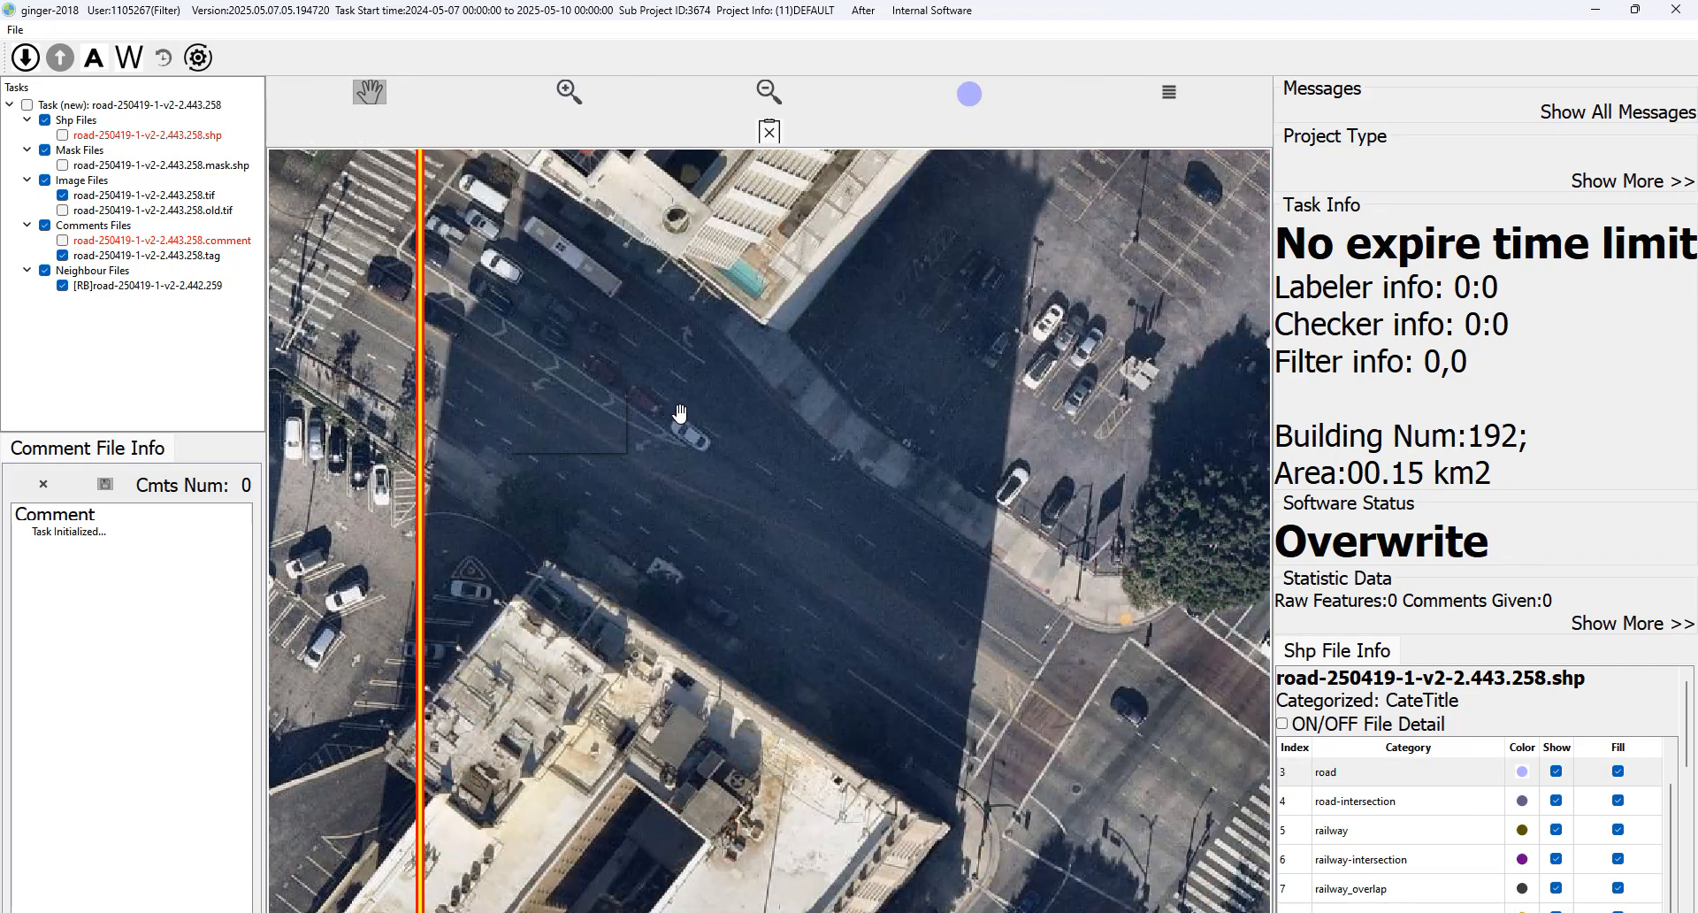
{"action": "left_click_drag", "start_coordinate": [804, 479], "coordinate": [745, 418]}
{"action": "key", "text": "space"}
{"action": "key", "text": "space"}
{"action": "key", "text": "space"}
{"action": "left_click", "coordinate": [679, 469]}
{"action": "key", "text": "Escape"}
Examine the street northeast of the intersection and the parking lot beside it against the aerial image.
{"action": "left_click_drag", "start_coordinate": [1026, 534], "coordinate": [762, 345]}
{"action": "left_click_drag", "start_coordinate": [1074, 259], "coordinate": [787, 543]}
{"action": "scroll", "coordinate": [791, 437], "scroll_direction": "down", "scroll_amount": 1}
{"action": "left_click_drag", "start_coordinate": [1030, 232], "coordinate": [950, 300]}
{"action": "key", "text": "space"}
{"action": "key", "text": "space"}
{"action": "left_click_drag", "start_coordinate": [951, 375], "coordinate": [879, 296]}
{"action": "key", "text": "space"}
{"action": "scroll", "coordinate": [882, 289], "scroll_direction": "up", "scroll_amount": 1}
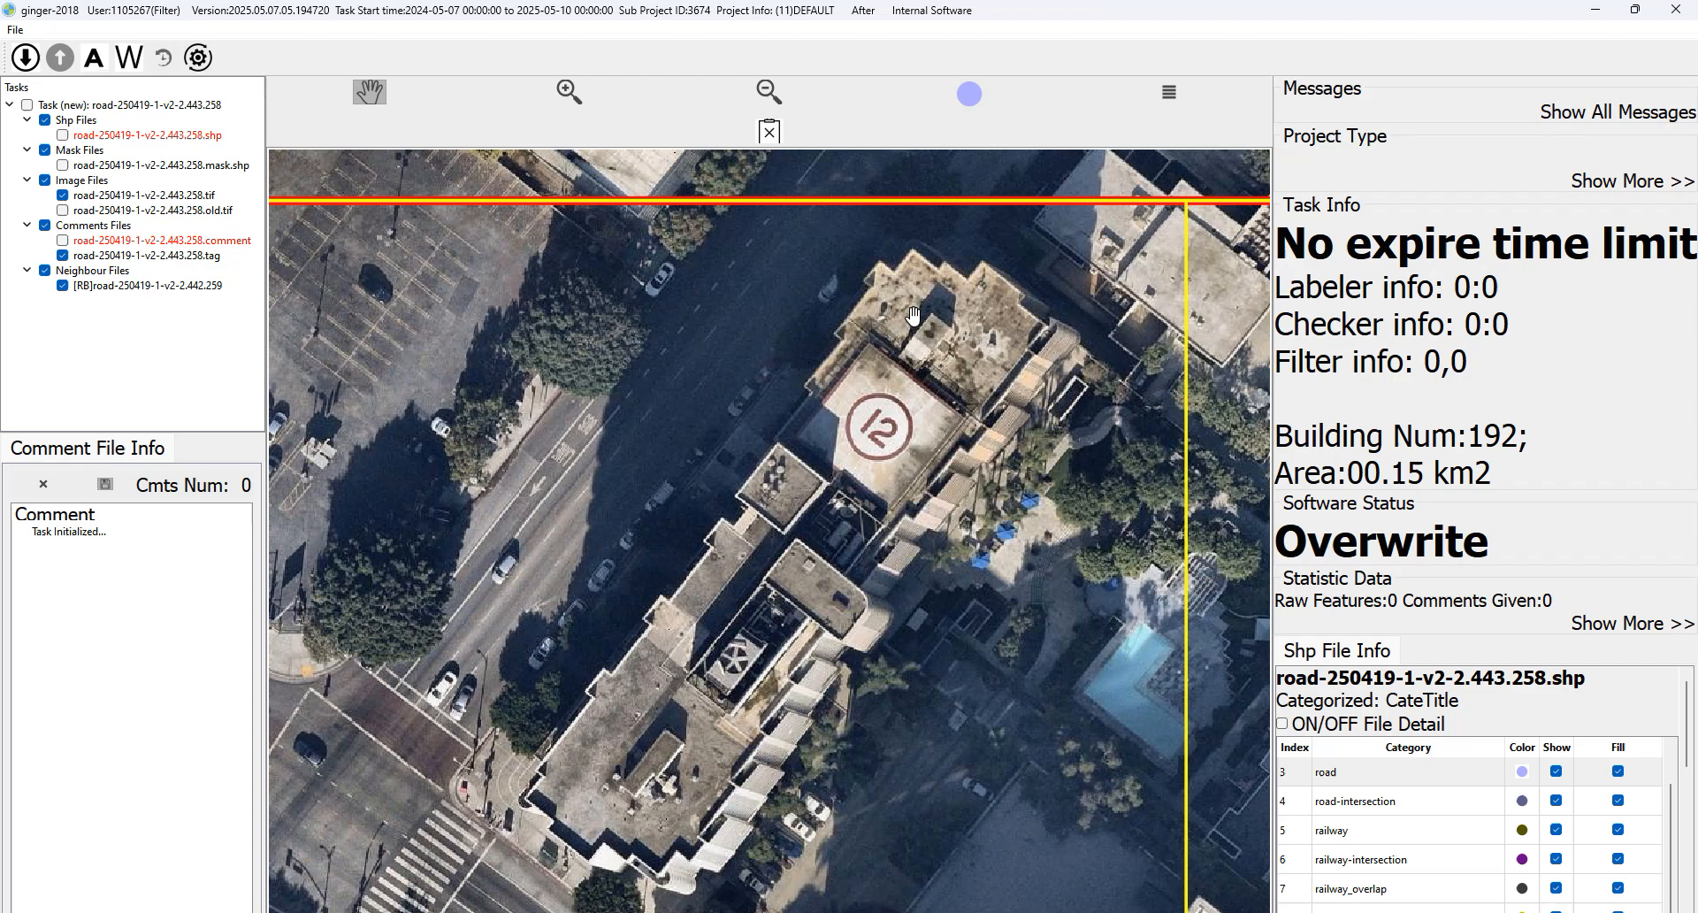
Examine the building with the rooftop marking 12 and its adjoining grass, driveway and sidewalk polygons against the aerial image.
{"action": "left_click_drag", "start_coordinate": [648, 496], "coordinate": [871, 291]}
{"action": "key", "text": "space"}
{"action": "left_click_drag", "start_coordinate": [773, 196], "coordinate": [712, 303]}
{"action": "key", "text": "space"}
{"action": "key", "text": "space"}
{"action": "left_click_drag", "start_coordinate": [844, 152], "coordinate": [703, 359]}
{"action": "key", "text": "space"}
{"action": "key", "text": "space"}
{"action": "left_click_drag", "start_coordinate": [927, 388], "coordinate": [893, 236]}
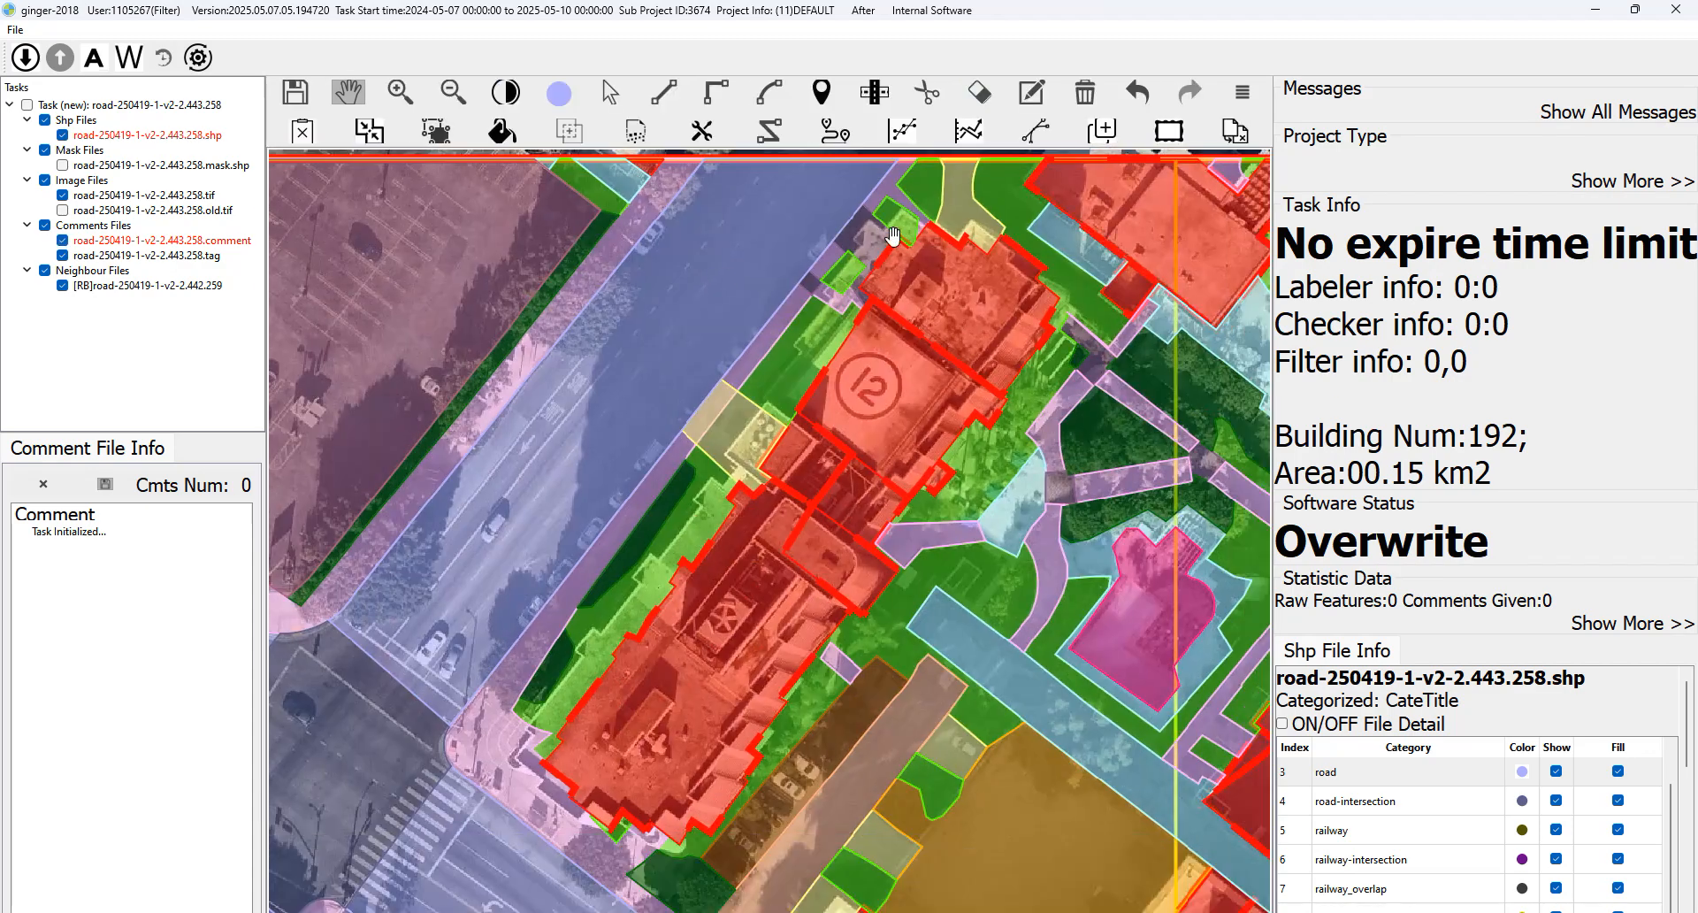
{"action": "key", "text": "space"}
{"action": "key", "text": "space"}
{"action": "left_click_drag", "start_coordinate": [813, 360], "coordinate": [808, 331]}
{"action": "key", "text": "space"}
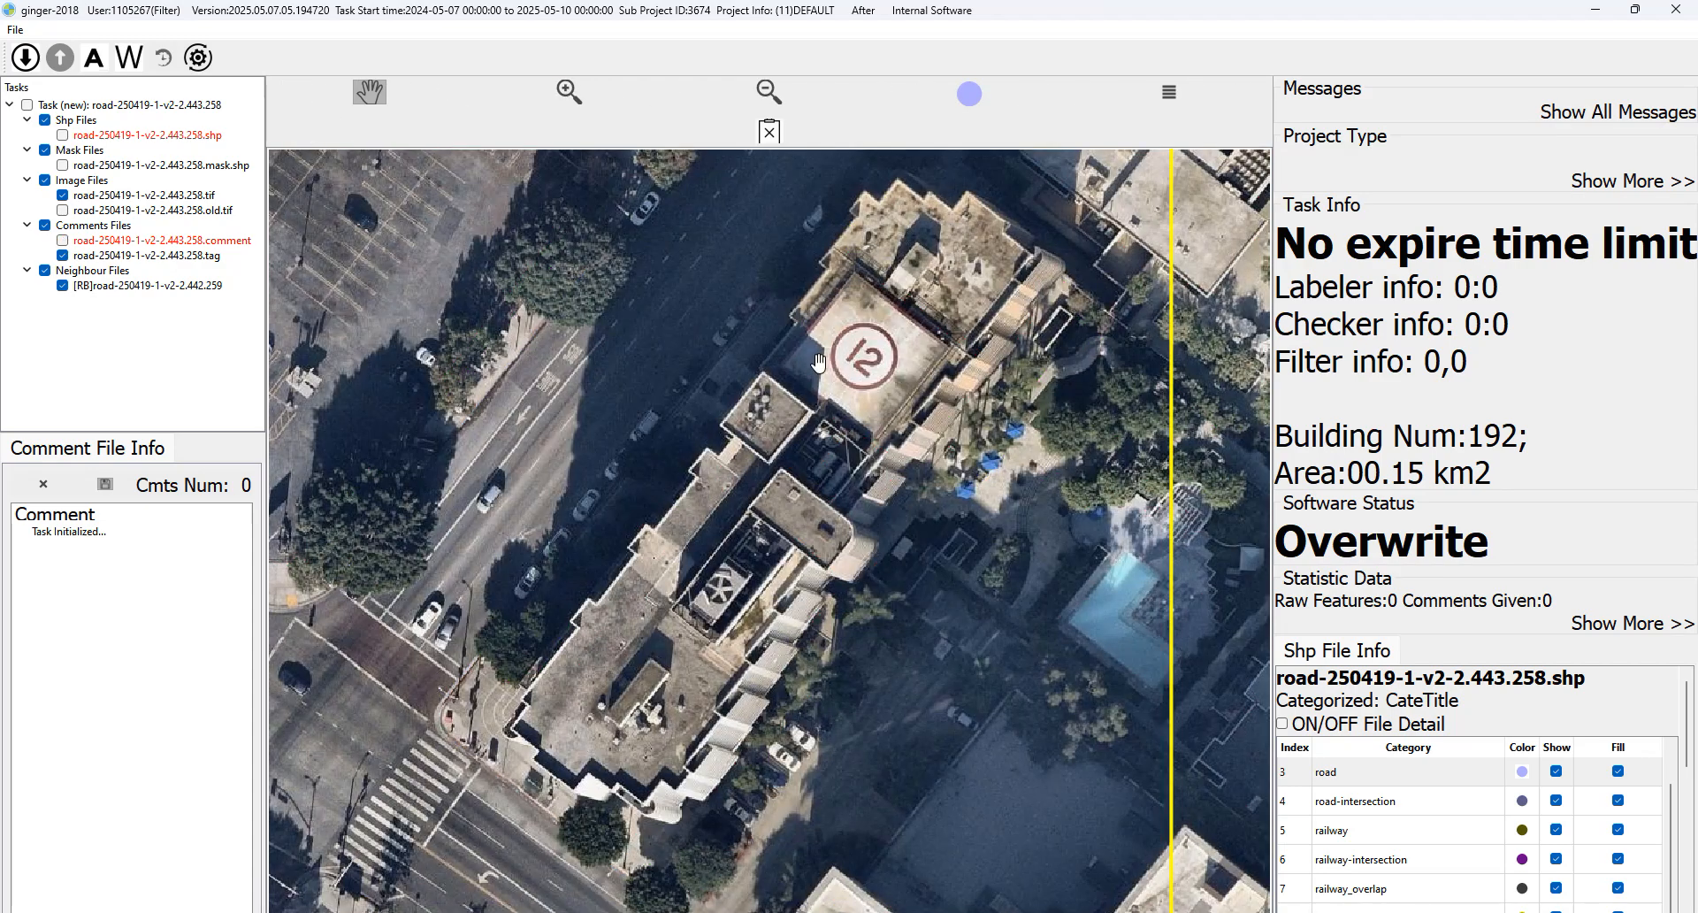
{"action": "key", "text": "space"}
{"action": "left_click_drag", "start_coordinate": [943, 172], "coordinate": [835, 285]}
{"action": "key", "text": "space"}
{"action": "left_click_drag", "start_coordinate": [654, 536], "coordinate": [782, 346]}
{"action": "key", "text": "space"}
{"action": "left_click_drag", "start_coordinate": [561, 568], "coordinate": [576, 441]}
Examine the parking strip, long driveway and courtyard southeast of the building marked 12 against the aerial image.
{"action": "key", "text": "space"}
{"action": "key", "text": "space"}
{"action": "key", "text": "space"}
{"action": "key", "text": "space"}
{"action": "left_click_drag", "start_coordinate": [748, 614], "coordinate": [695, 506]}
{"action": "key", "text": "space"}
{"action": "key", "text": "space"}
{"action": "key", "text": "space"}
{"action": "key", "text": "space"}
{"action": "key", "text": "space"}
{"action": "key", "text": "space"}
{"action": "key", "text": "space"}
{"action": "key", "text": "space"}
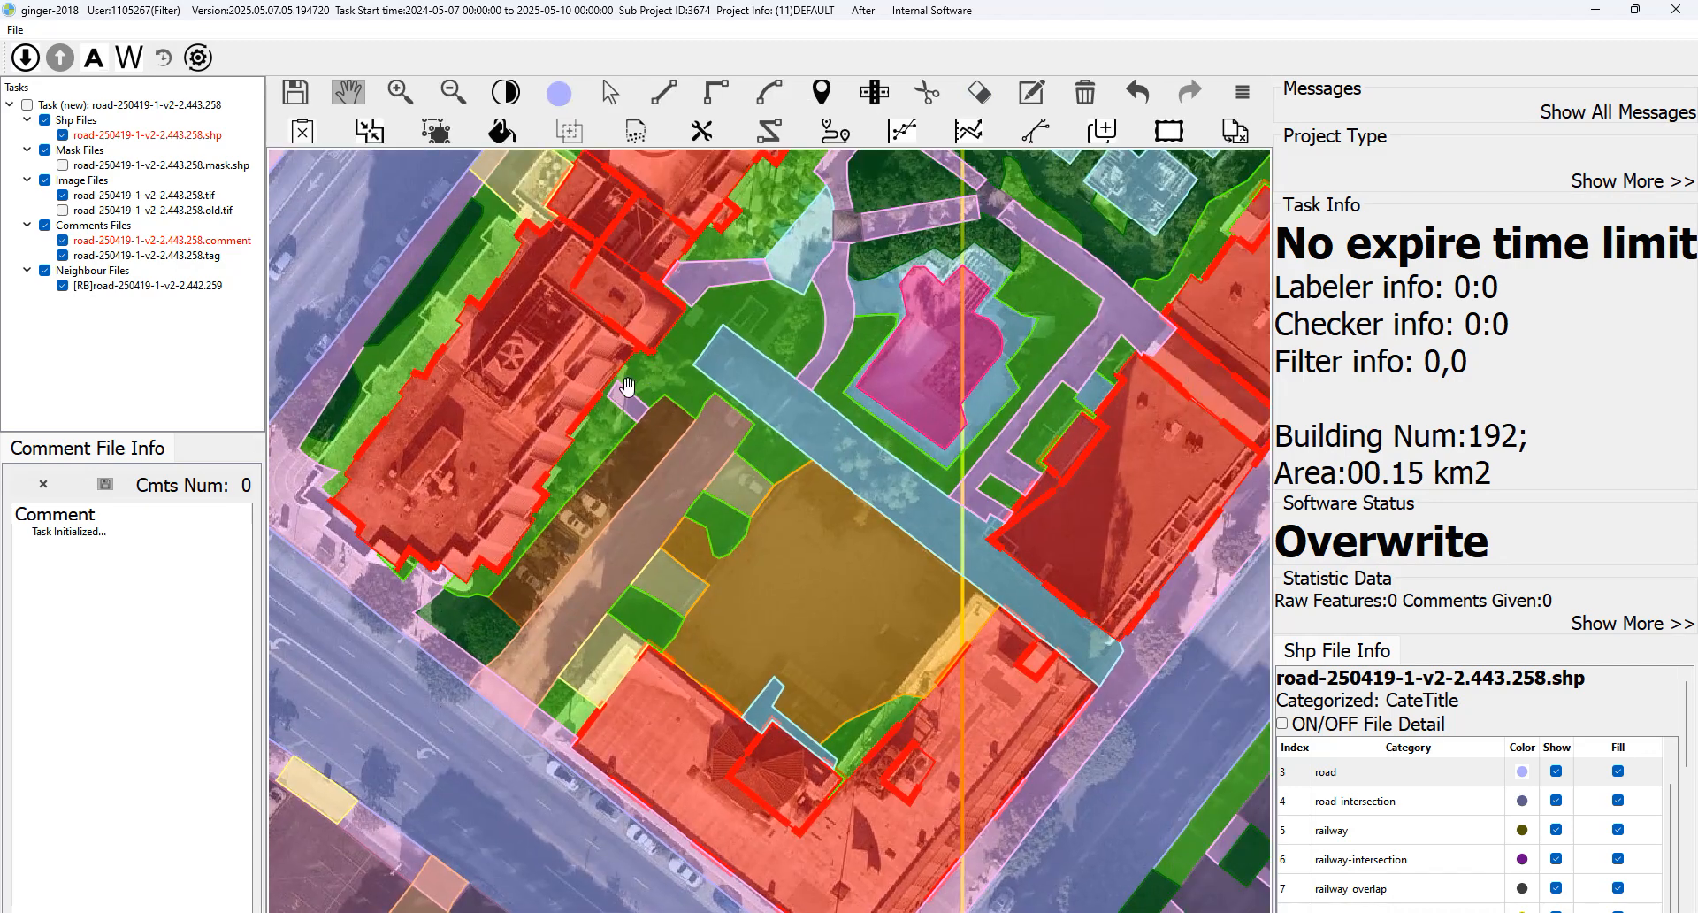
{"action": "key", "text": "space"}
{"action": "key", "text": "space"}
{"action": "key", "text": "space"}
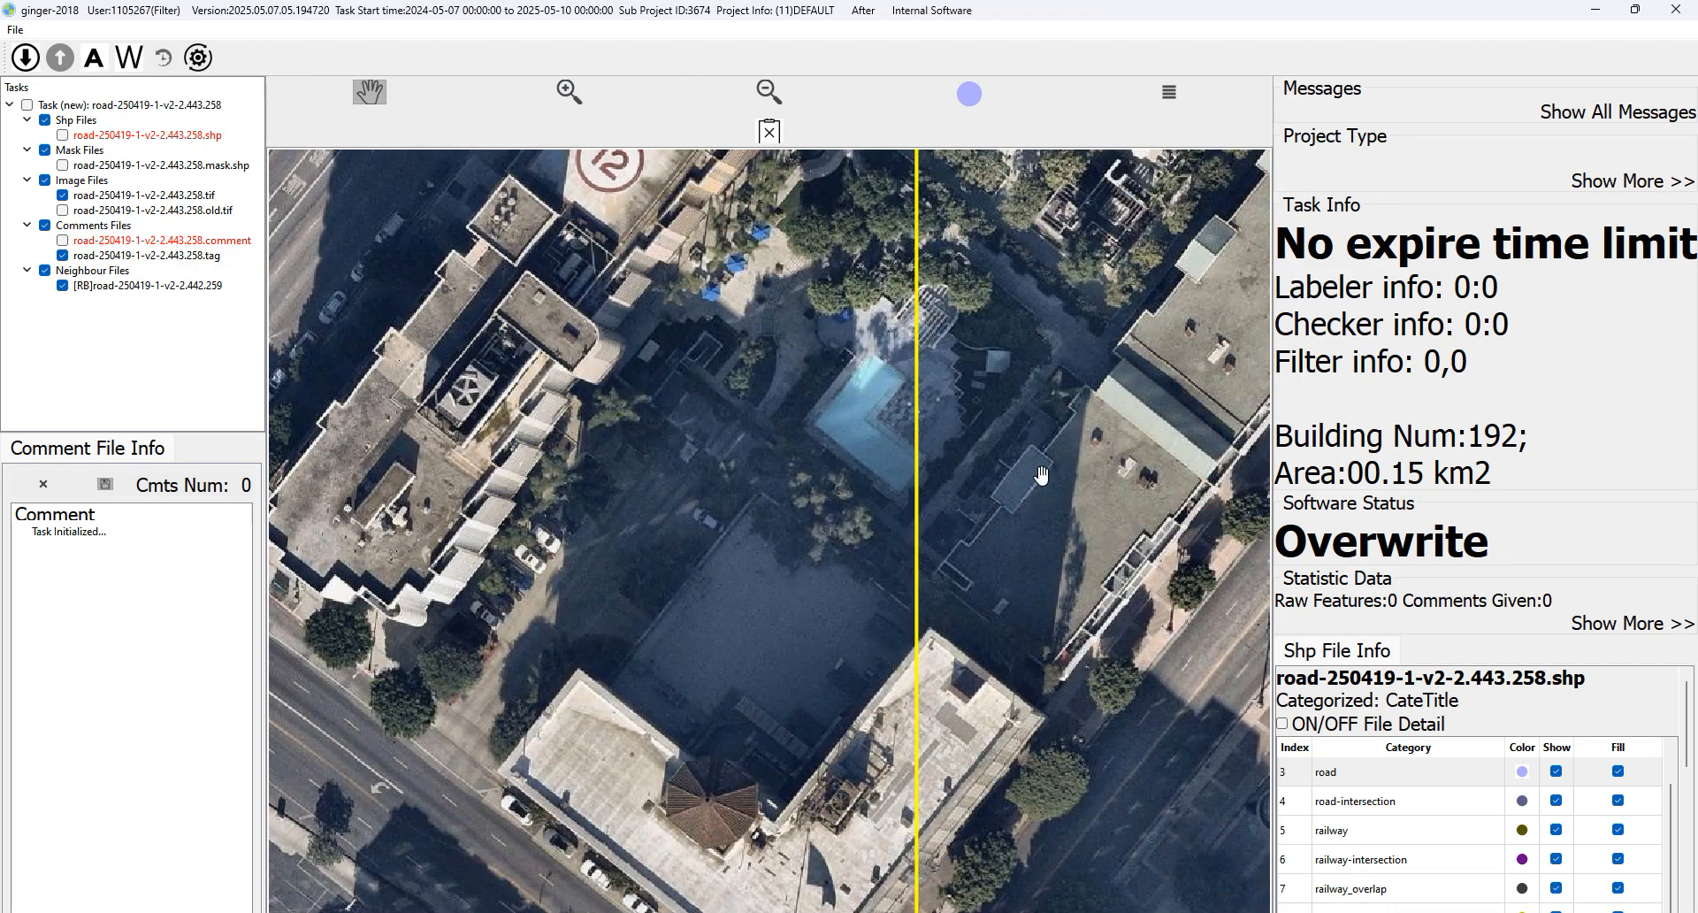
Compare the southern swimming pool, its pavement and the garden paths with the aerial image.
{"action": "key", "text": "space"}
{"action": "key", "text": "space"}
{"action": "key", "text": "space"}
{"action": "key", "text": "space"}
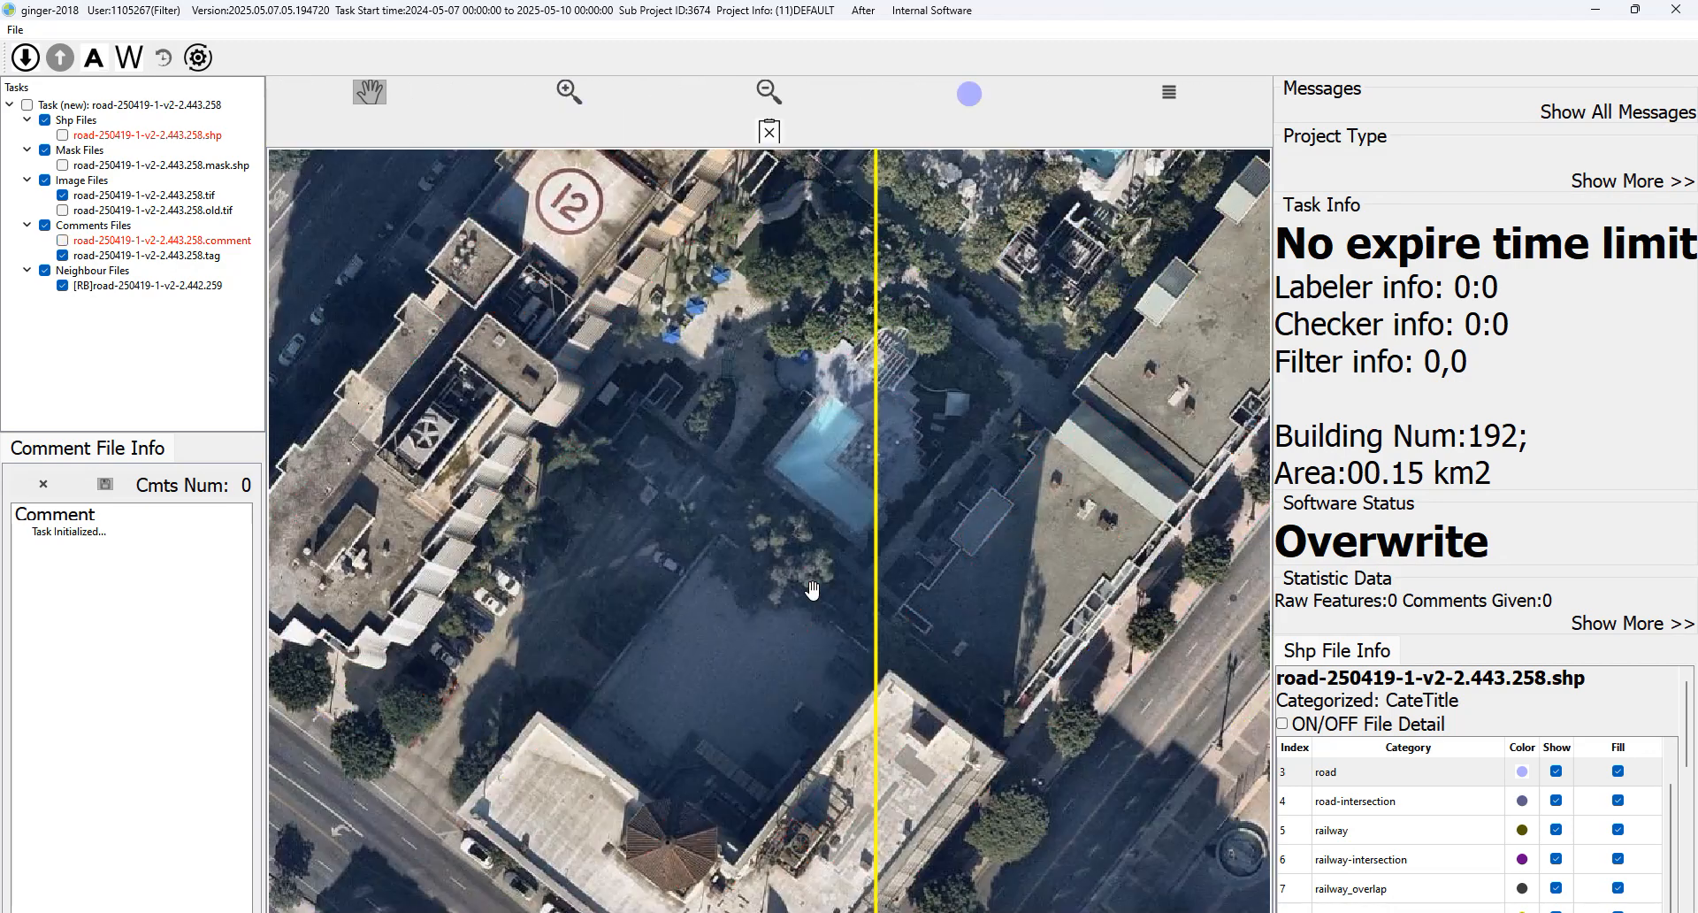
{"action": "key", "text": "space"}
{"action": "key", "text": "space"}
{"action": "key", "text": "space"}
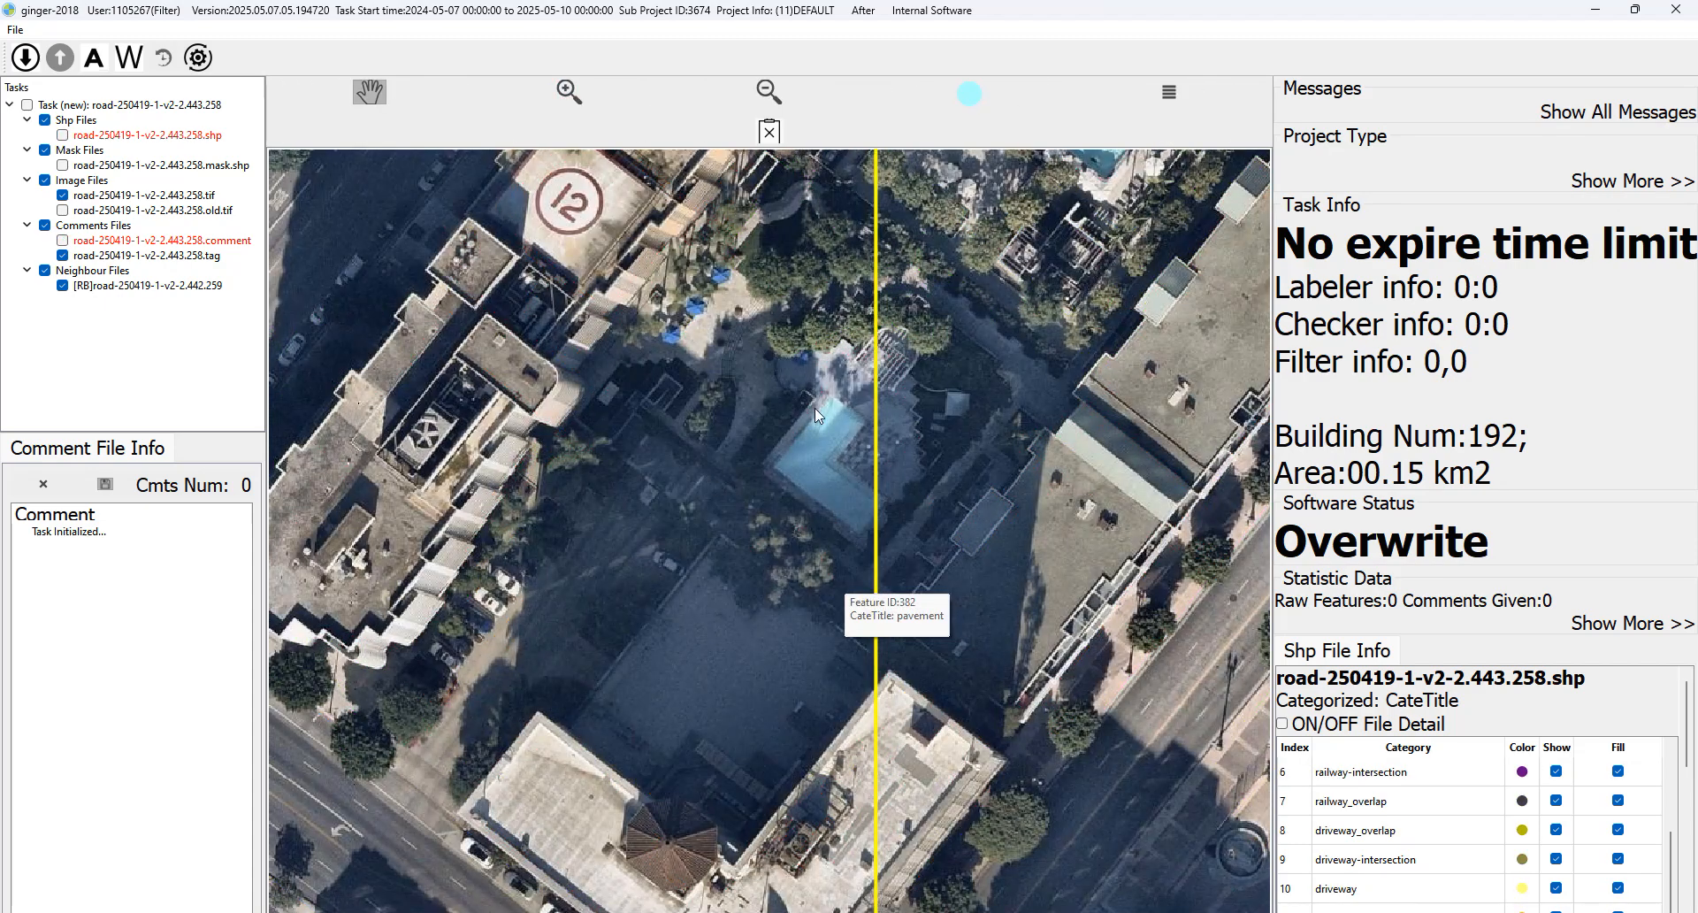
{"action": "key", "text": "space"}
{"action": "key", "text": "space"}
{"action": "key", "text": "space"}
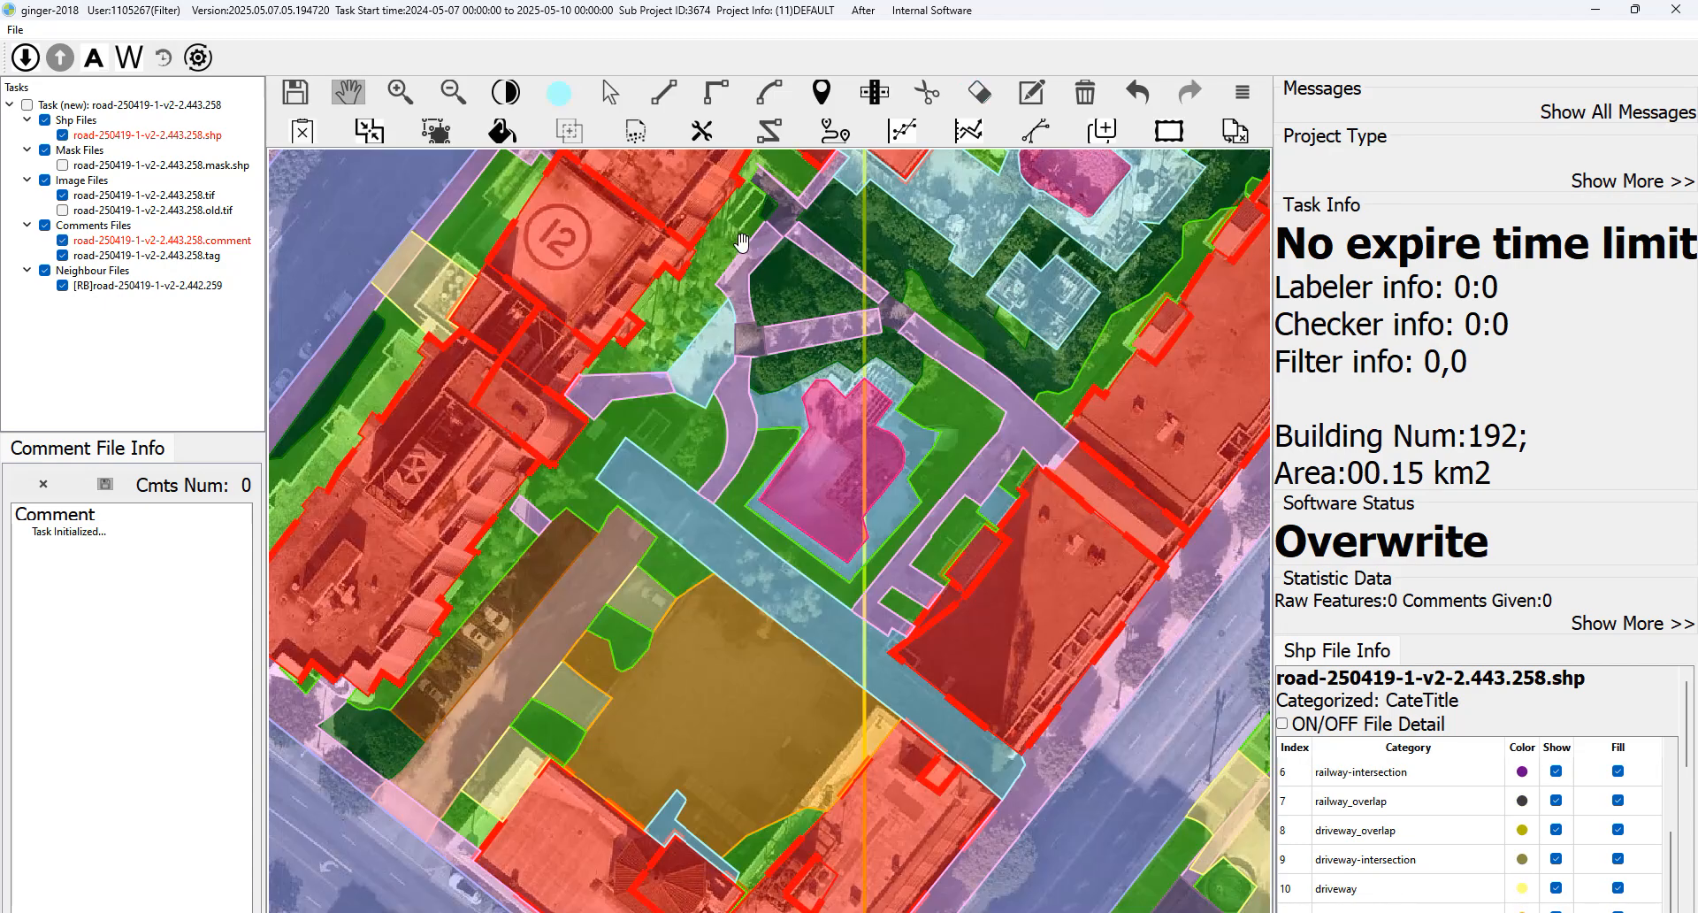
{"action": "key", "text": "space"}
{"action": "key", "text": "space"}
{"action": "key", "text": "space"}
{"action": "key", "text": "space"}
{"action": "key", "text": "space"}
{"action": "key", "text": "space"}
{"action": "key", "text": "space"}
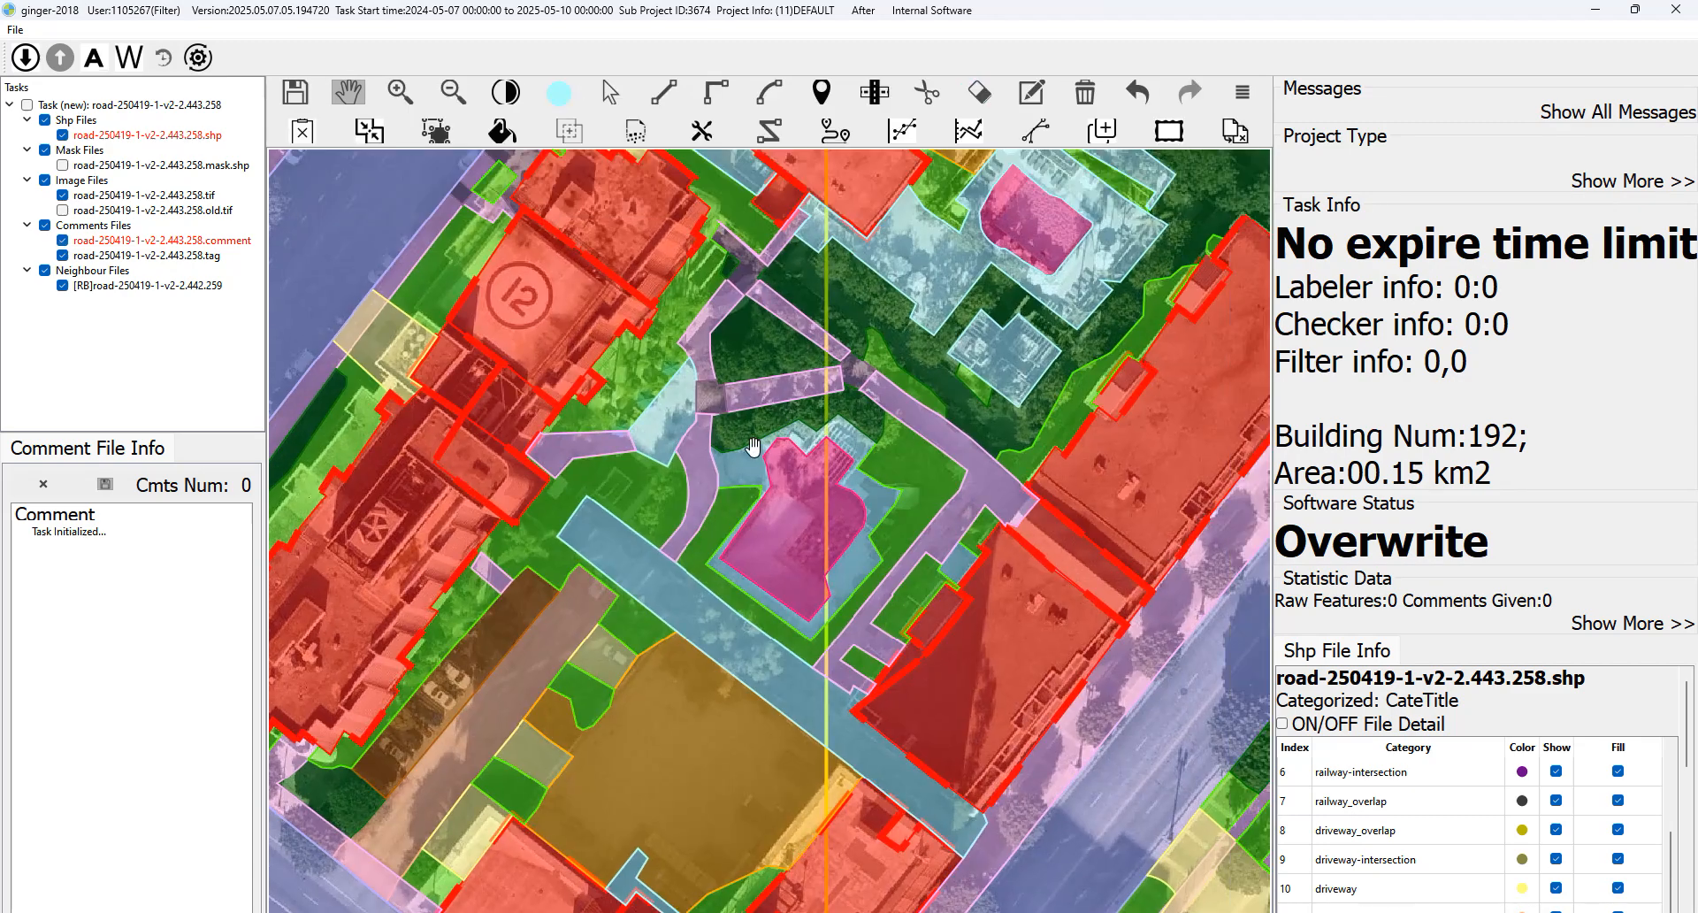
Cut the southern pool polygon along the real pool edge, separating its northern and eastern part.
{"action": "key", "text": "space"}
{"action": "key", "text": "space"}
{"action": "key", "text": "Escape"}
{"action": "key", "text": "c"}
{"action": "left_click", "coordinate": [784, 552]}
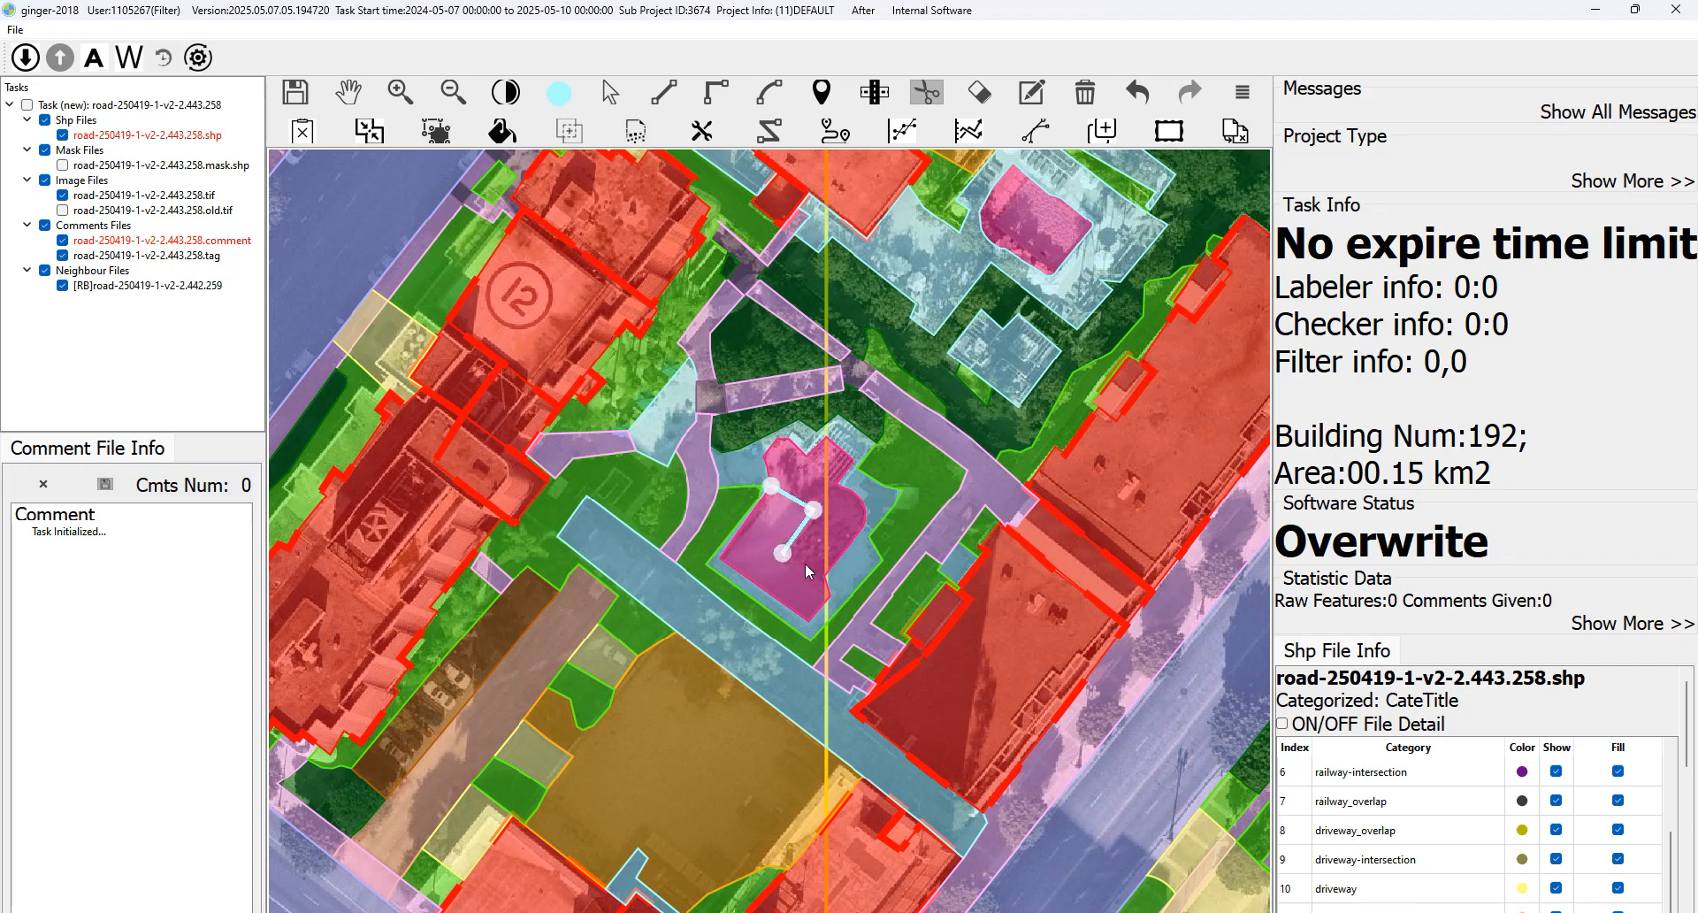
{"action": "left_click", "coordinate": [829, 594]}
{"action": "right_click", "coordinate": [828, 595]}
{"action": "key", "text": "space"}
{"action": "key", "text": "space"}
{"action": "key", "text": "Escape"}
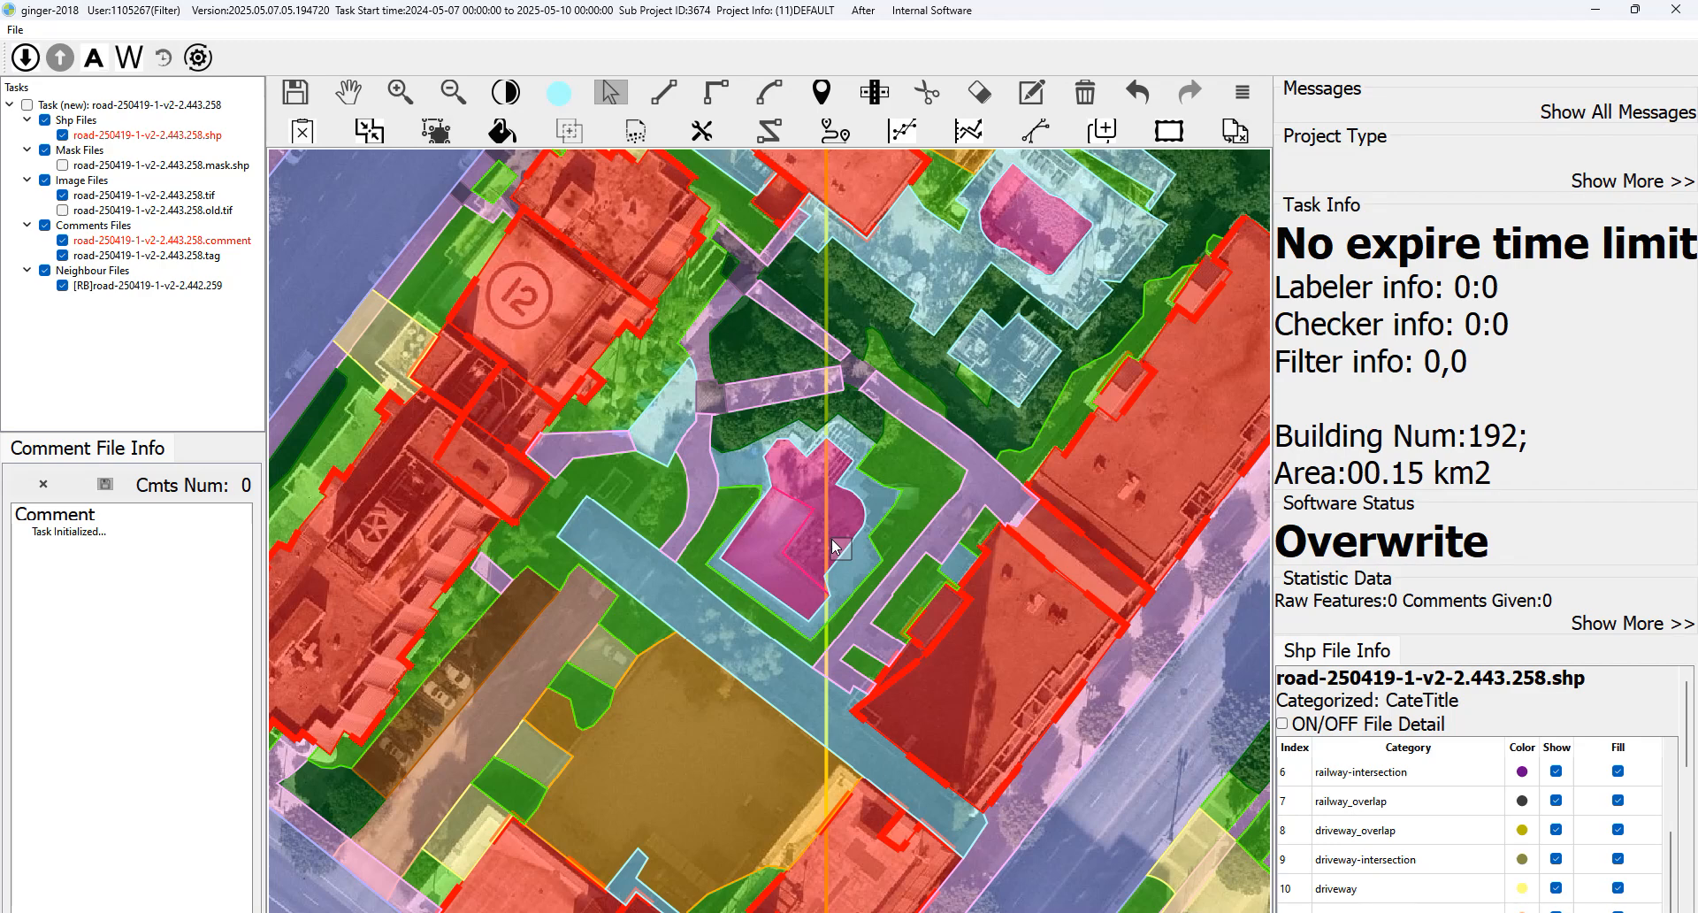
Merge the cut-off part of the southern pool polygon into the surrounding pavement and check it against the image.
{"action": "left_click_drag", "start_coordinate": [830, 560], "coordinate": [869, 504]}
{"action": "key", "text": "m"}
{"action": "left_click_drag", "start_coordinate": [828, 427], "coordinate": [837, 443]}
{"action": "key", "text": "space"}
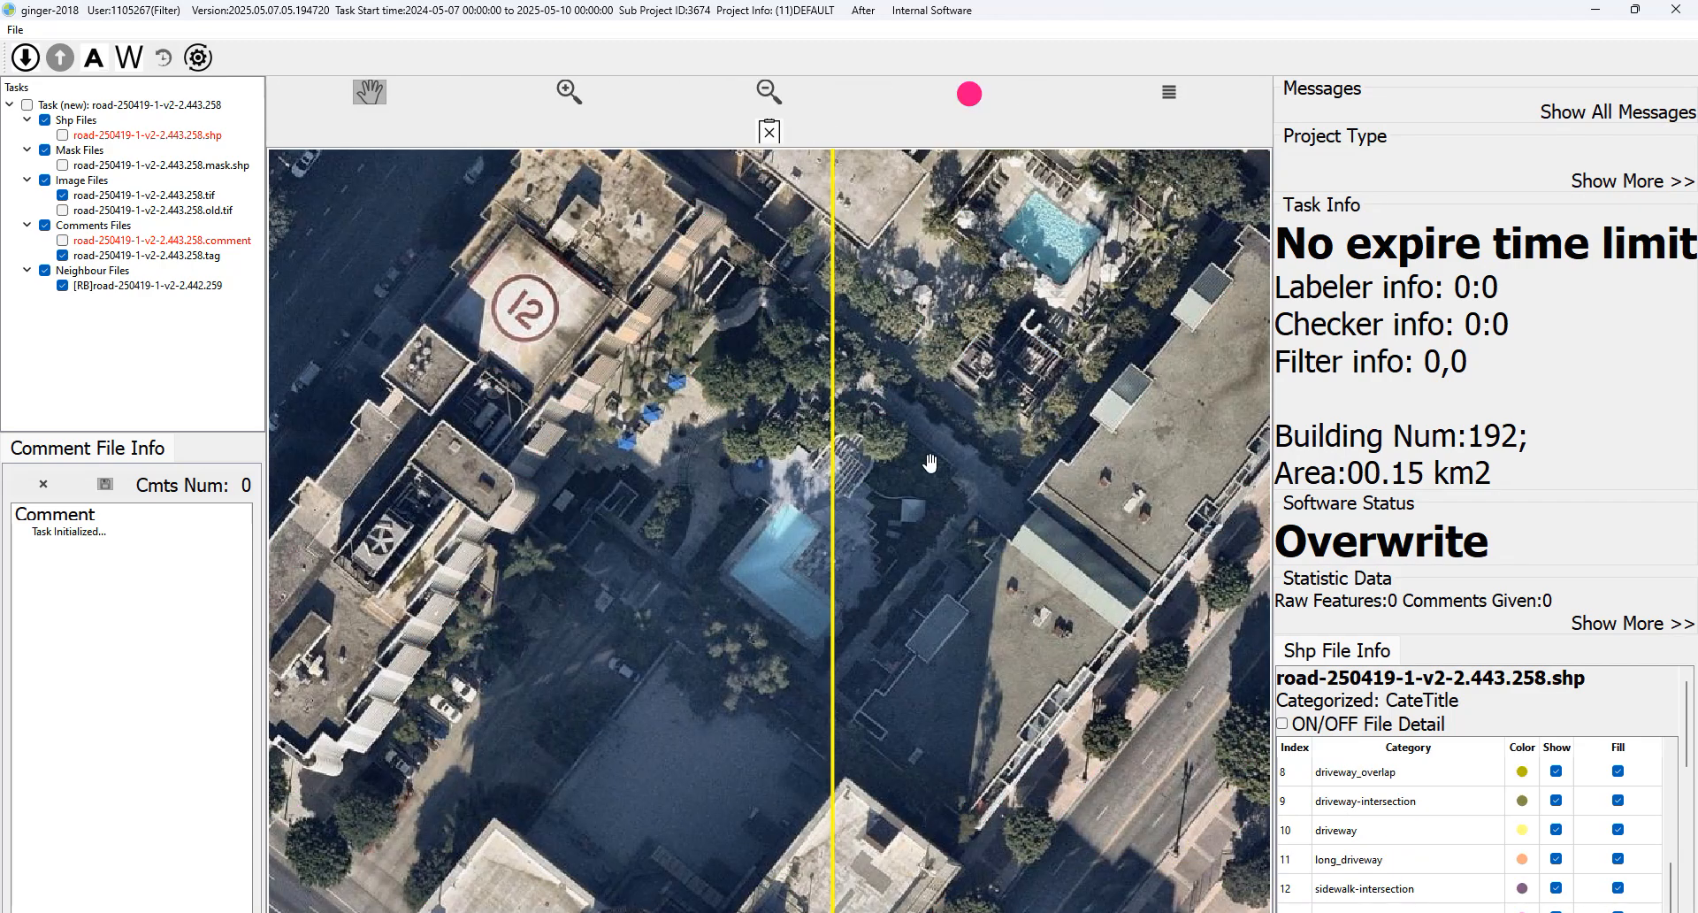
{"action": "key", "text": "space"}
Examine the northern pool terrace and the pavement areas around it against the aerial image.
{"action": "left_click_drag", "start_coordinate": [889, 342], "coordinate": [856, 396]}
{"action": "left_click_drag", "start_coordinate": [990, 296], "coordinate": [871, 402]}
{"action": "key", "text": "space"}
{"action": "key", "text": "space"}
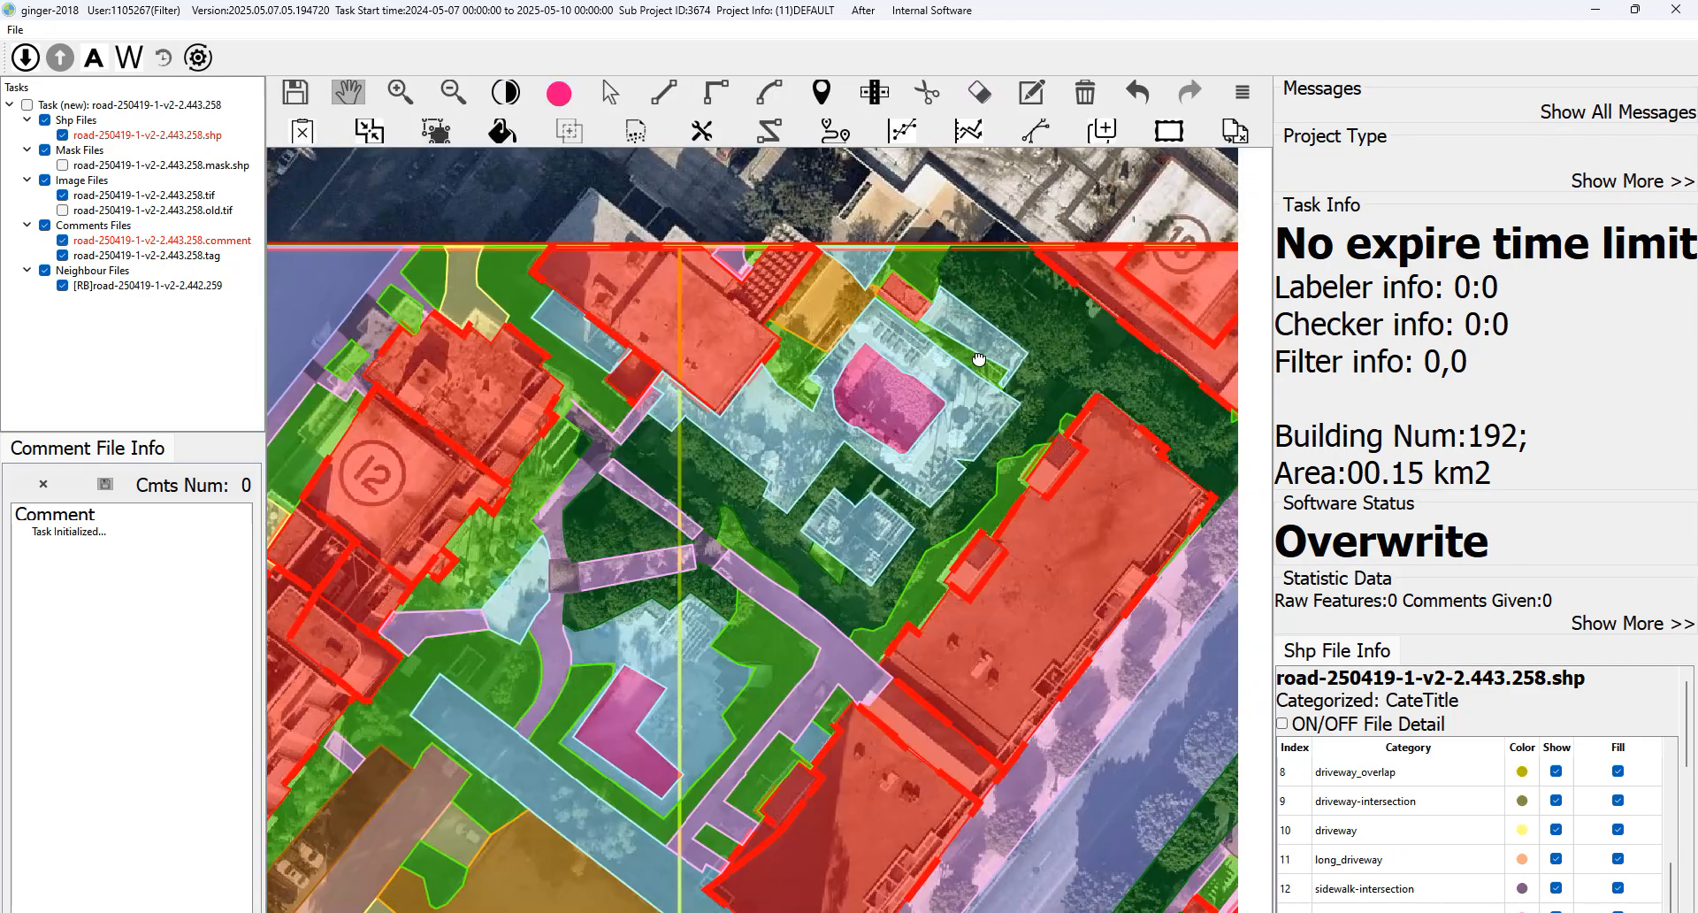
{"action": "key", "text": "space"}
{"action": "key", "text": "space"}
{"action": "key", "text": "space"}
{"action": "key", "text": "space"}
{"action": "left_click_drag", "start_coordinate": [1021, 375], "coordinate": [1000, 372]}
{"action": "key", "text": "space"}
{"action": "scroll", "coordinate": [1038, 337], "scroll_direction": "up", "scroll_amount": 2}
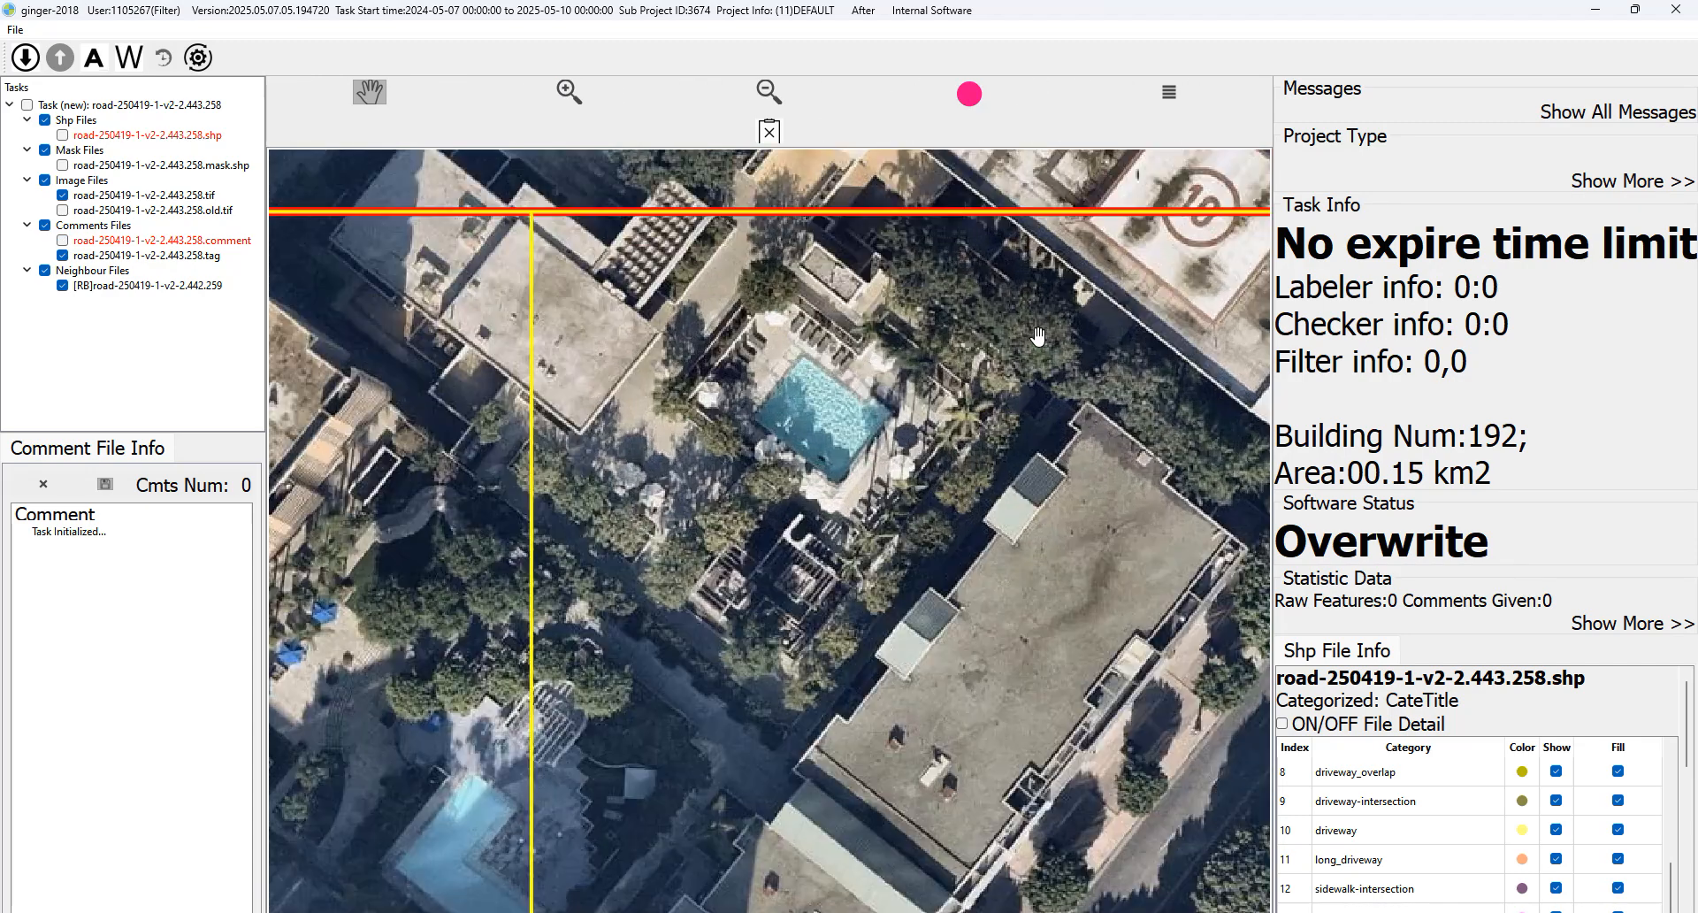
Convert the pavement strip northeast of the northern pool to grass.
{"action": "key", "text": "space"}
{"action": "mouse_move", "coordinate": [937, 361]}
{"action": "key", "text": "space"}
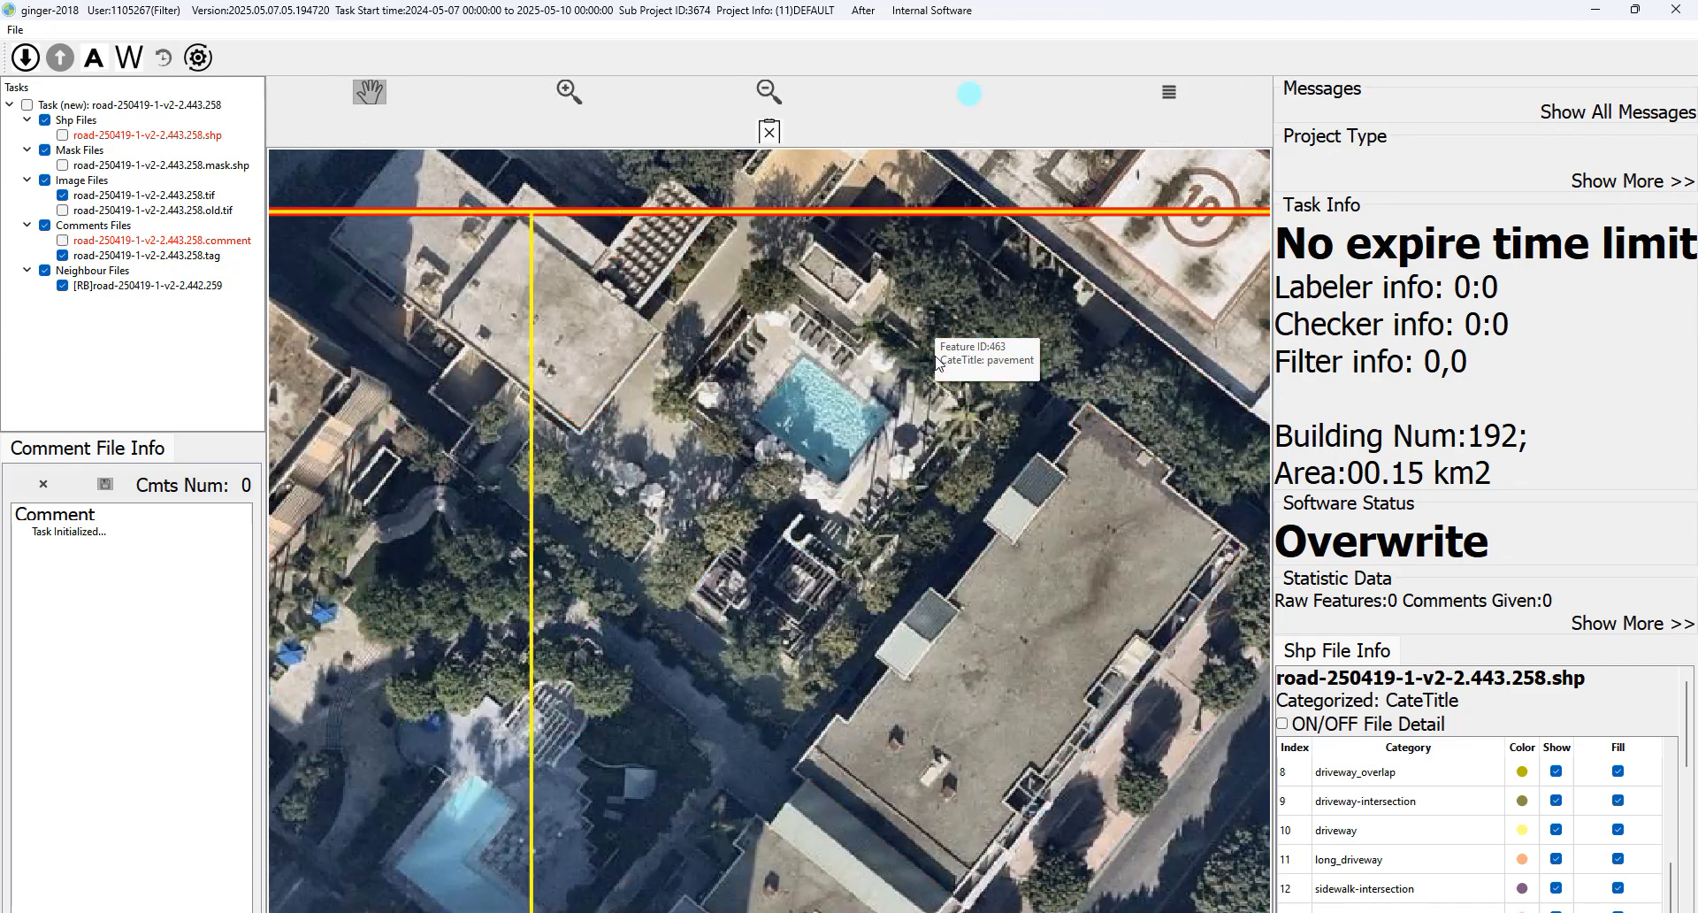
{"action": "key", "text": "space"}
{"action": "left_click", "coordinate": [940, 350]}
{"action": "left_click", "coordinate": [938, 349]}
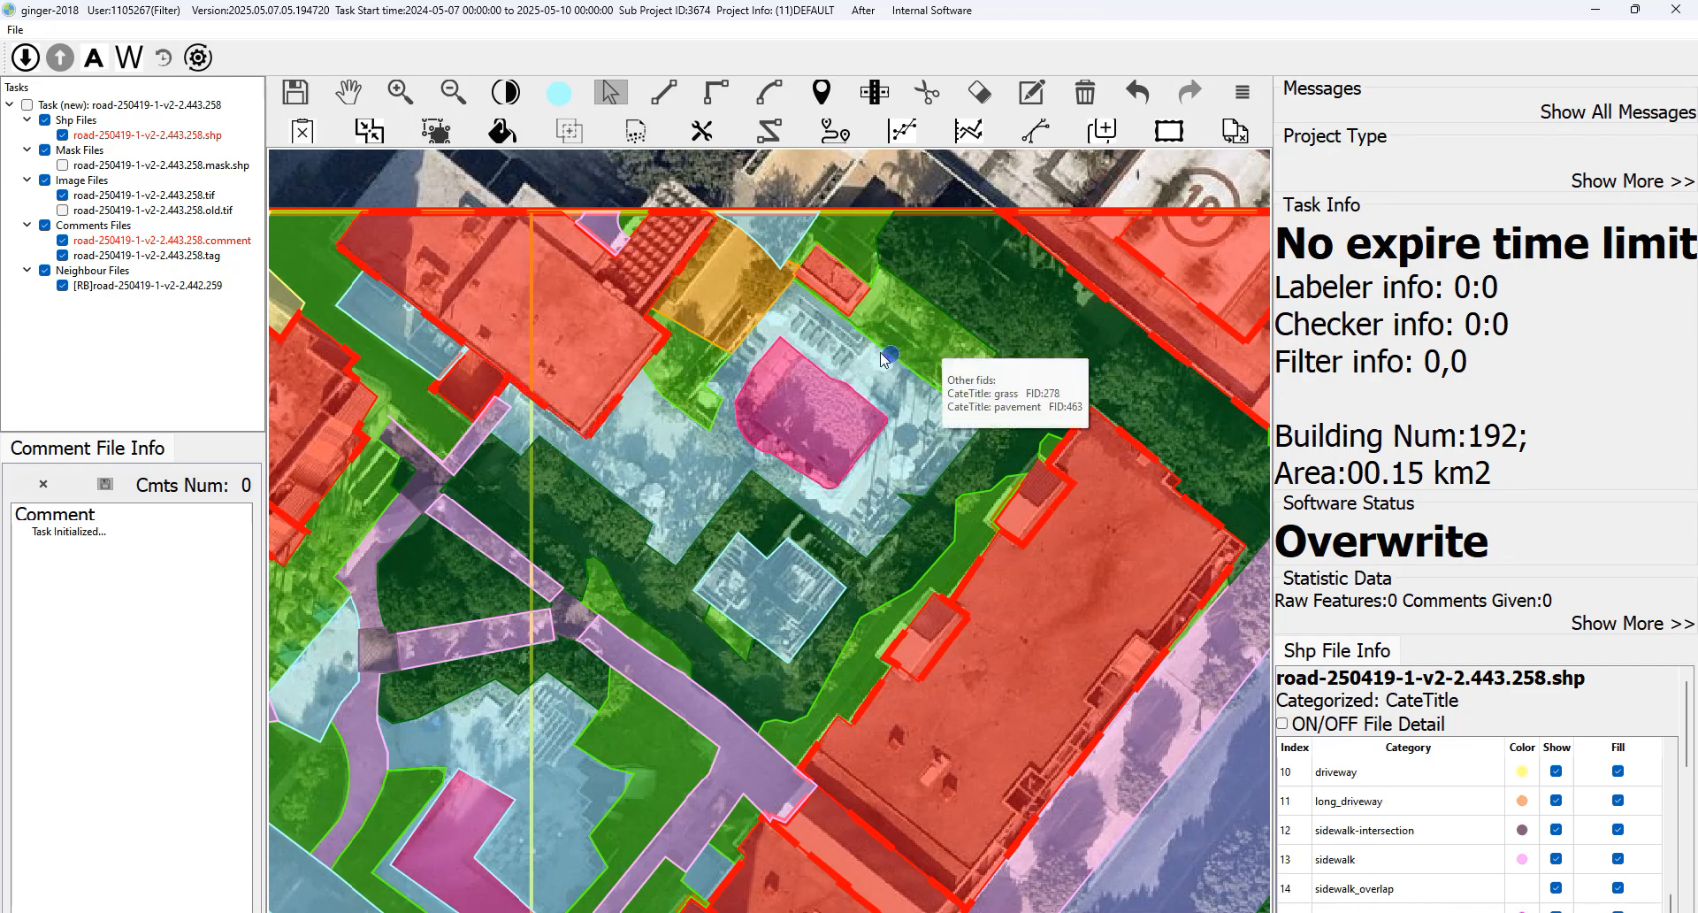
{"action": "key", "text": "Escape"}
{"action": "left_click_drag", "start_coordinate": [766, 320], "coordinate": [796, 301]}
Examine the northern pool's surroundings, the long building to the east and the park across the street against the image.
{"action": "key", "text": "space"}
{"action": "left_click_drag", "start_coordinate": [882, 423], "coordinate": [852, 375]}
{"action": "key", "text": "space"}
{"action": "key", "text": "space"}
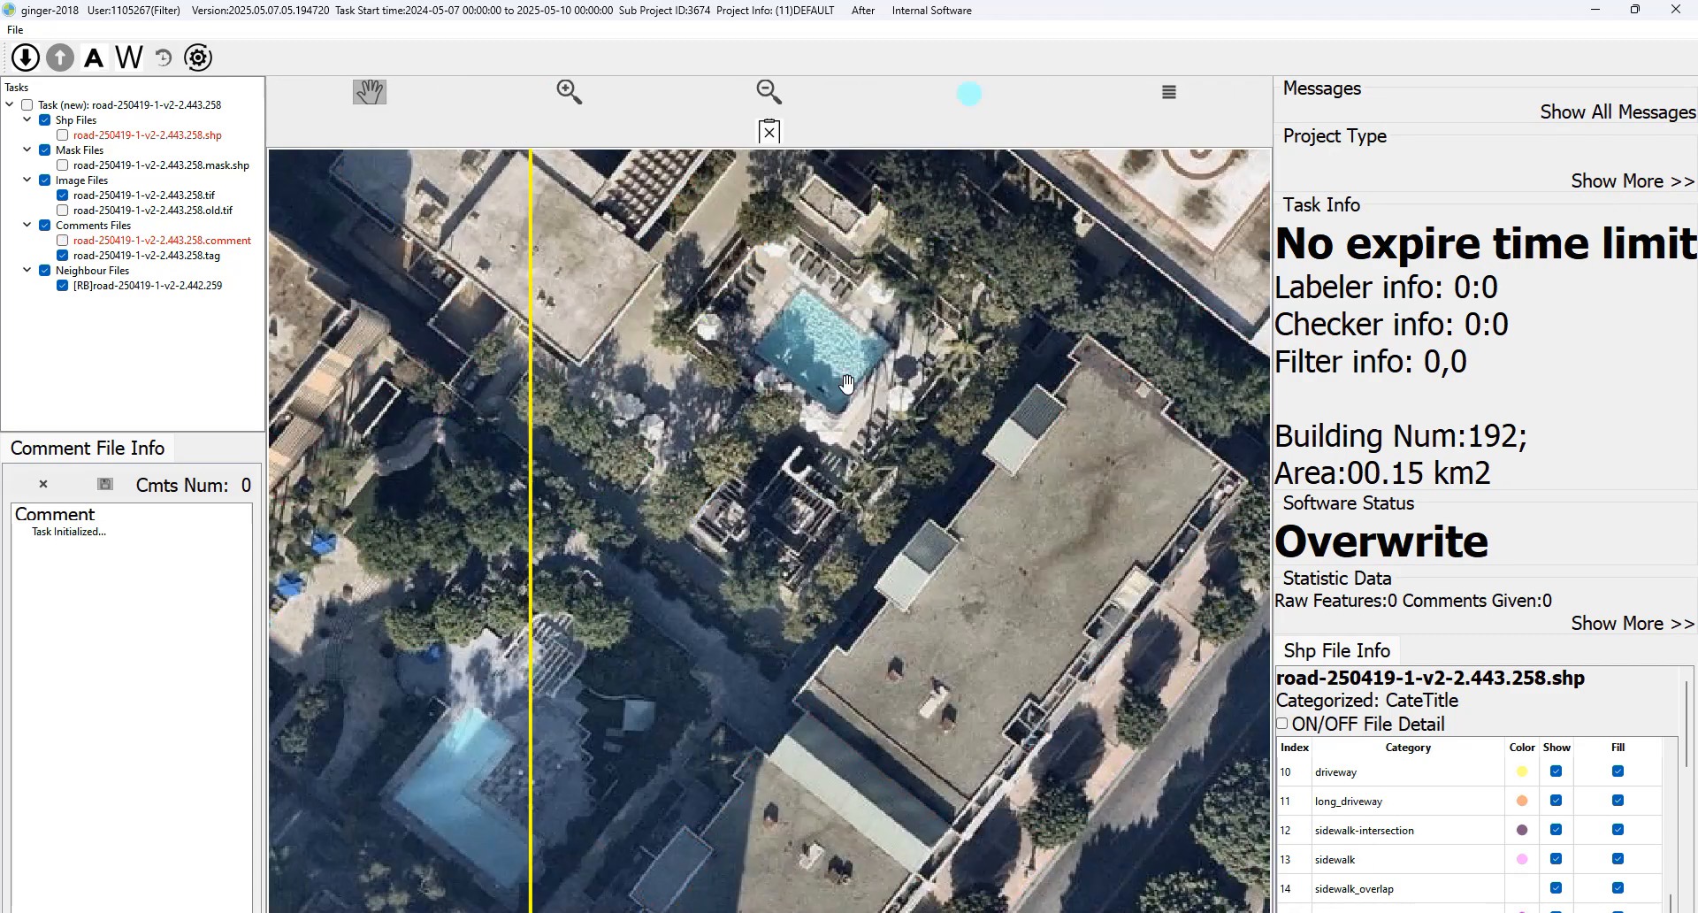
{"action": "key", "text": "space"}
{"action": "scroll", "coordinate": [855, 380], "scroll_direction": "down", "scroll_amount": 1}
{"action": "key", "text": "space"}
{"action": "left_click_drag", "start_coordinate": [988, 436], "coordinate": [690, 352]}
{"action": "key", "text": "space"}
{"action": "key", "text": "space"}
{"action": "key", "text": "space"}
{"action": "scroll", "coordinate": [852, 456], "scroll_direction": "down", "scroll_amount": 1}
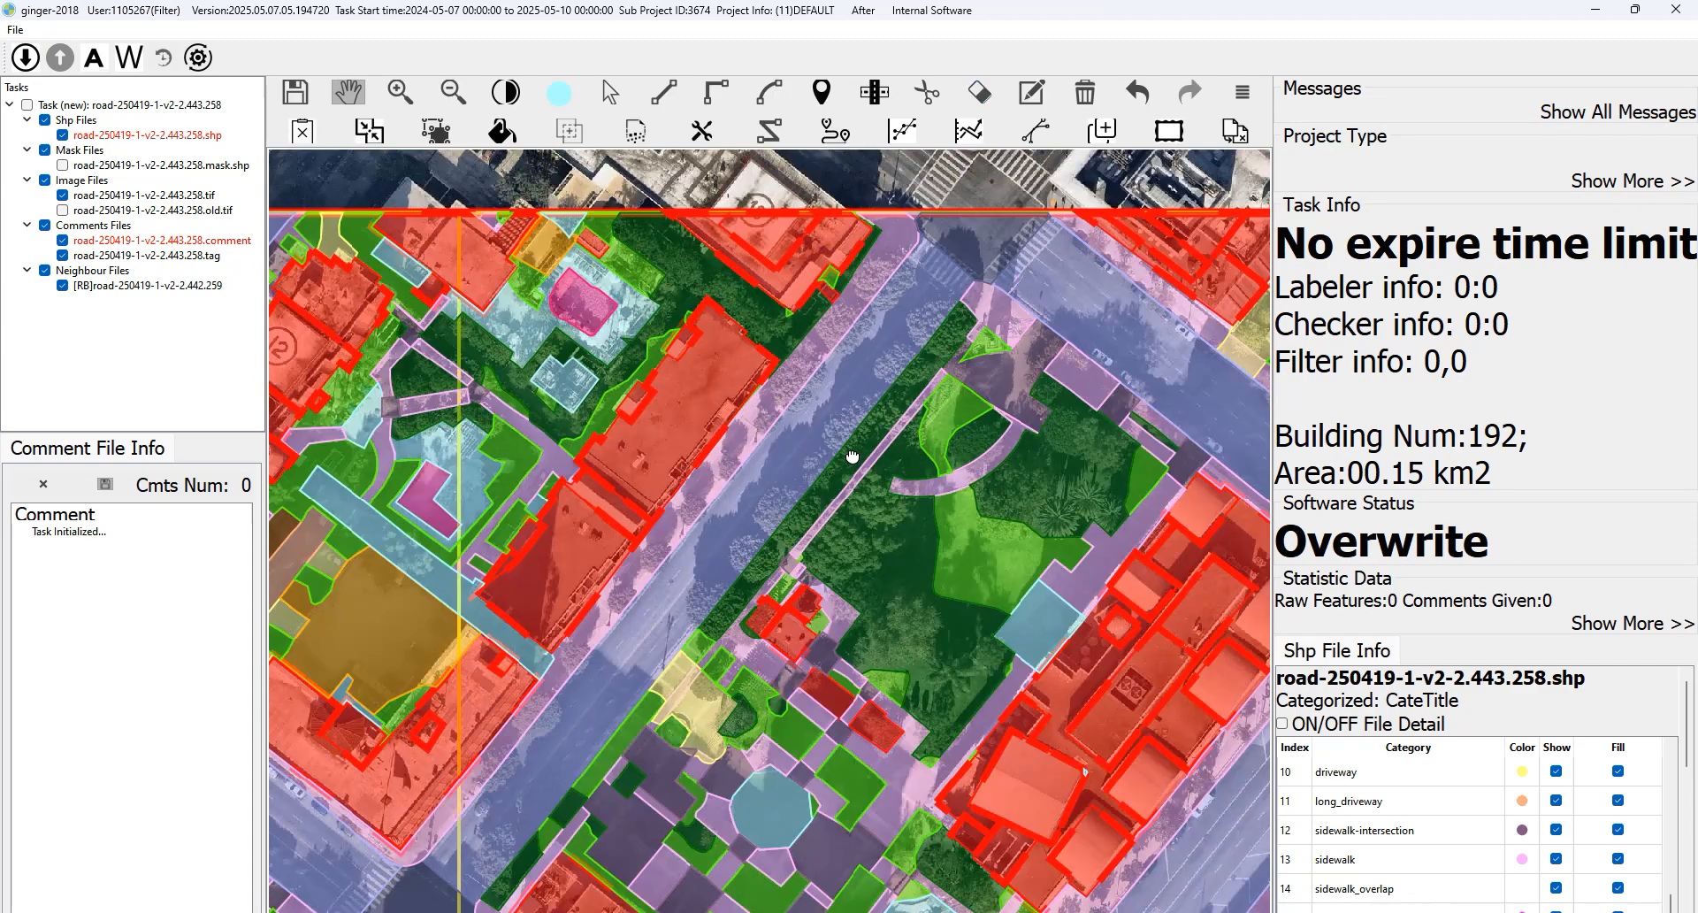
{"action": "key", "text": "space"}
{"action": "key", "text": "space"}
{"action": "left_click_drag", "start_coordinate": [853, 457], "coordinate": [915, 314]}
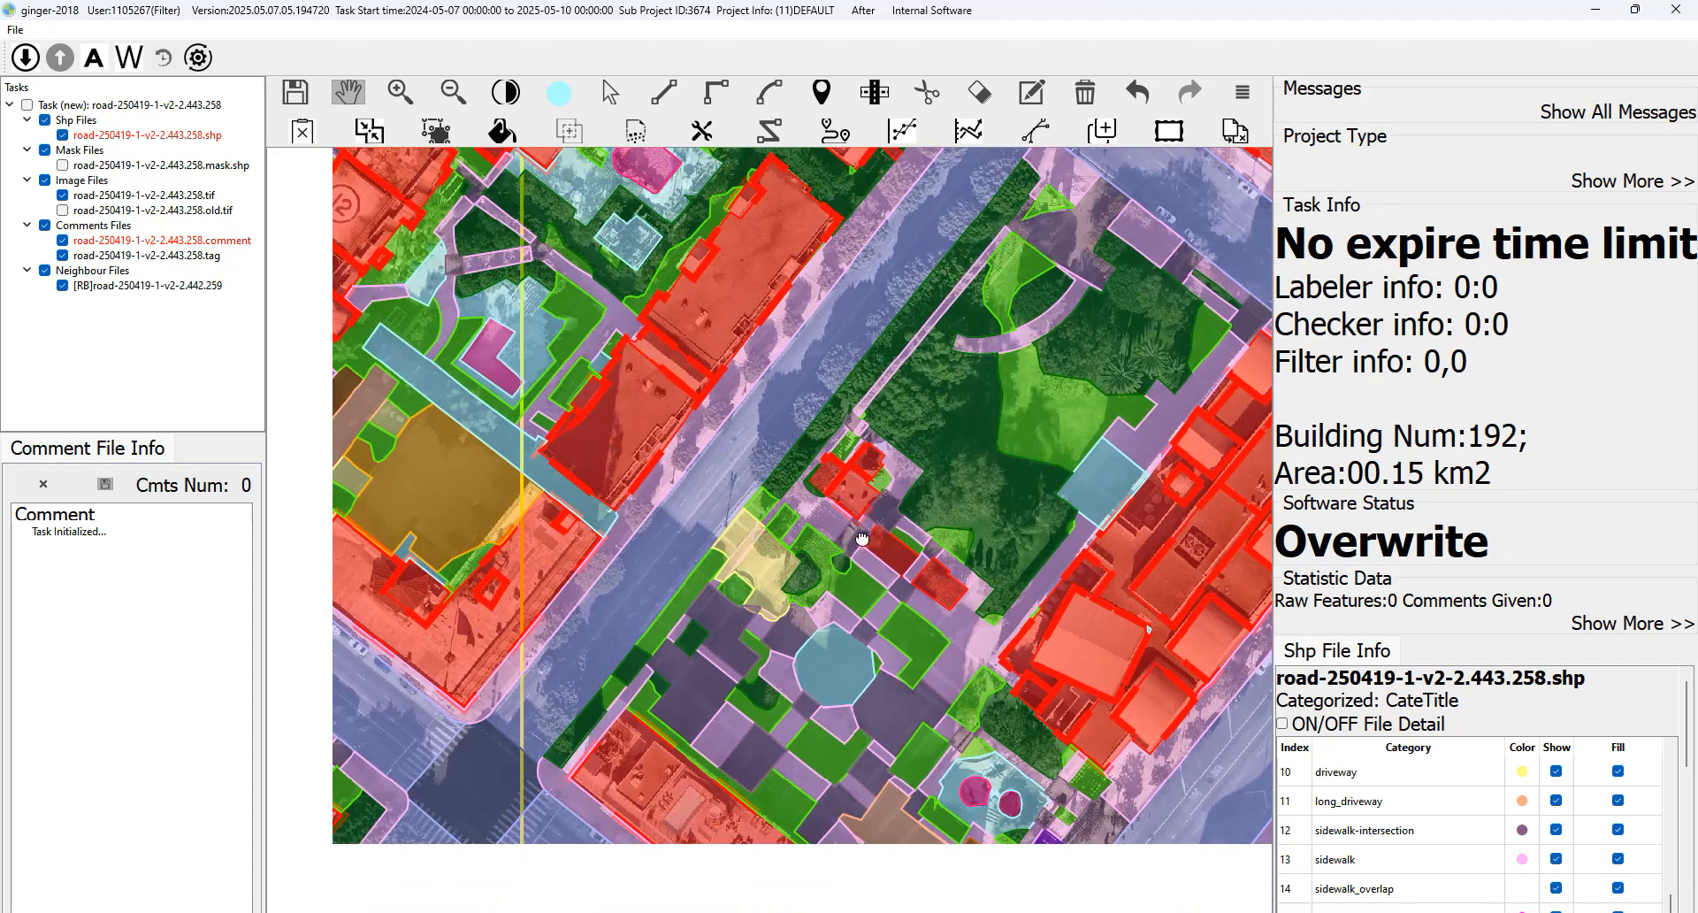
Examine the plaza's lawns, paved squares and surrounding structures south of the park against the aerial image.
{"action": "left_click_drag", "start_coordinate": [863, 537], "coordinate": [926, 317]}
{"action": "key", "text": "space"}
{"action": "left_click_drag", "start_coordinate": [1045, 557], "coordinate": [876, 551]}
{"action": "scroll", "coordinate": [936, 534], "scroll_direction": "up", "scroll_amount": 1}
{"action": "key", "text": "space"}
{"action": "key", "text": "space"}
{"action": "key", "text": "space"}
{"action": "left_click_drag", "start_coordinate": [601, 276], "coordinate": [688, 342]}
{"action": "key", "text": "space"}
{"action": "key", "text": "space"}
{"action": "key", "text": "space"}
{"action": "key", "text": "space"}
{"action": "key", "text": "space"}
{"action": "key", "text": "space"}
{"action": "scroll", "coordinate": [746, 435], "scroll_direction": "up", "scroll_amount": 1}
{"action": "left_click_drag", "start_coordinate": [971, 591], "coordinate": [785, 407]}
{"action": "key", "text": "space"}
{"action": "key", "text": "space"}
{"action": "key", "text": "space"}
{"action": "key", "text": "space"}
{"action": "left_click_drag", "start_coordinate": [826, 634], "coordinate": [792, 556]}
{"action": "key", "text": "space"}
{"action": "key", "text": "space"}
{"action": "left_click_drag", "start_coordinate": [720, 508], "coordinate": [760, 553]}
{"action": "key", "text": "space"}
{"action": "scroll", "coordinate": [607, 580], "scroll_direction": "up", "scroll_amount": 1}
{"action": "key", "text": "space"}
{"action": "key", "text": "space"}
{"action": "left_click_drag", "start_coordinate": [477, 421], "coordinate": [529, 531]}
{"action": "key", "text": "space"}
{"action": "scroll", "coordinate": [618, 466], "scroll_direction": "down", "scroll_amount": 2}
{"action": "key", "text": "space"}
{"action": "key", "text": "space"}
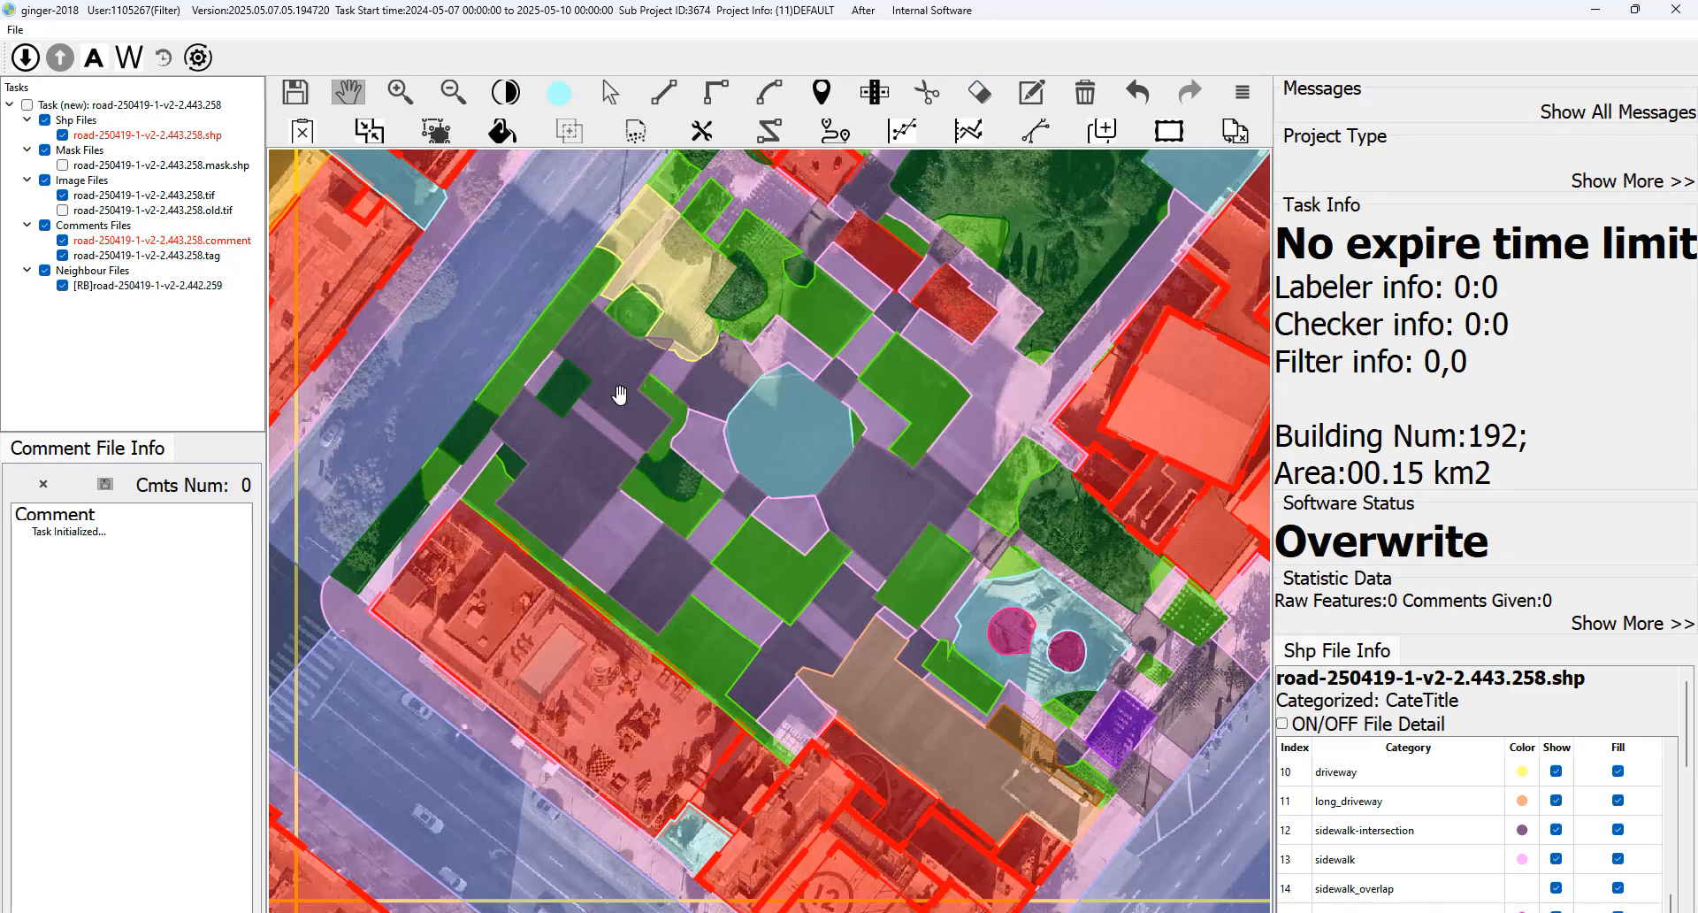
{"action": "key", "text": "space"}
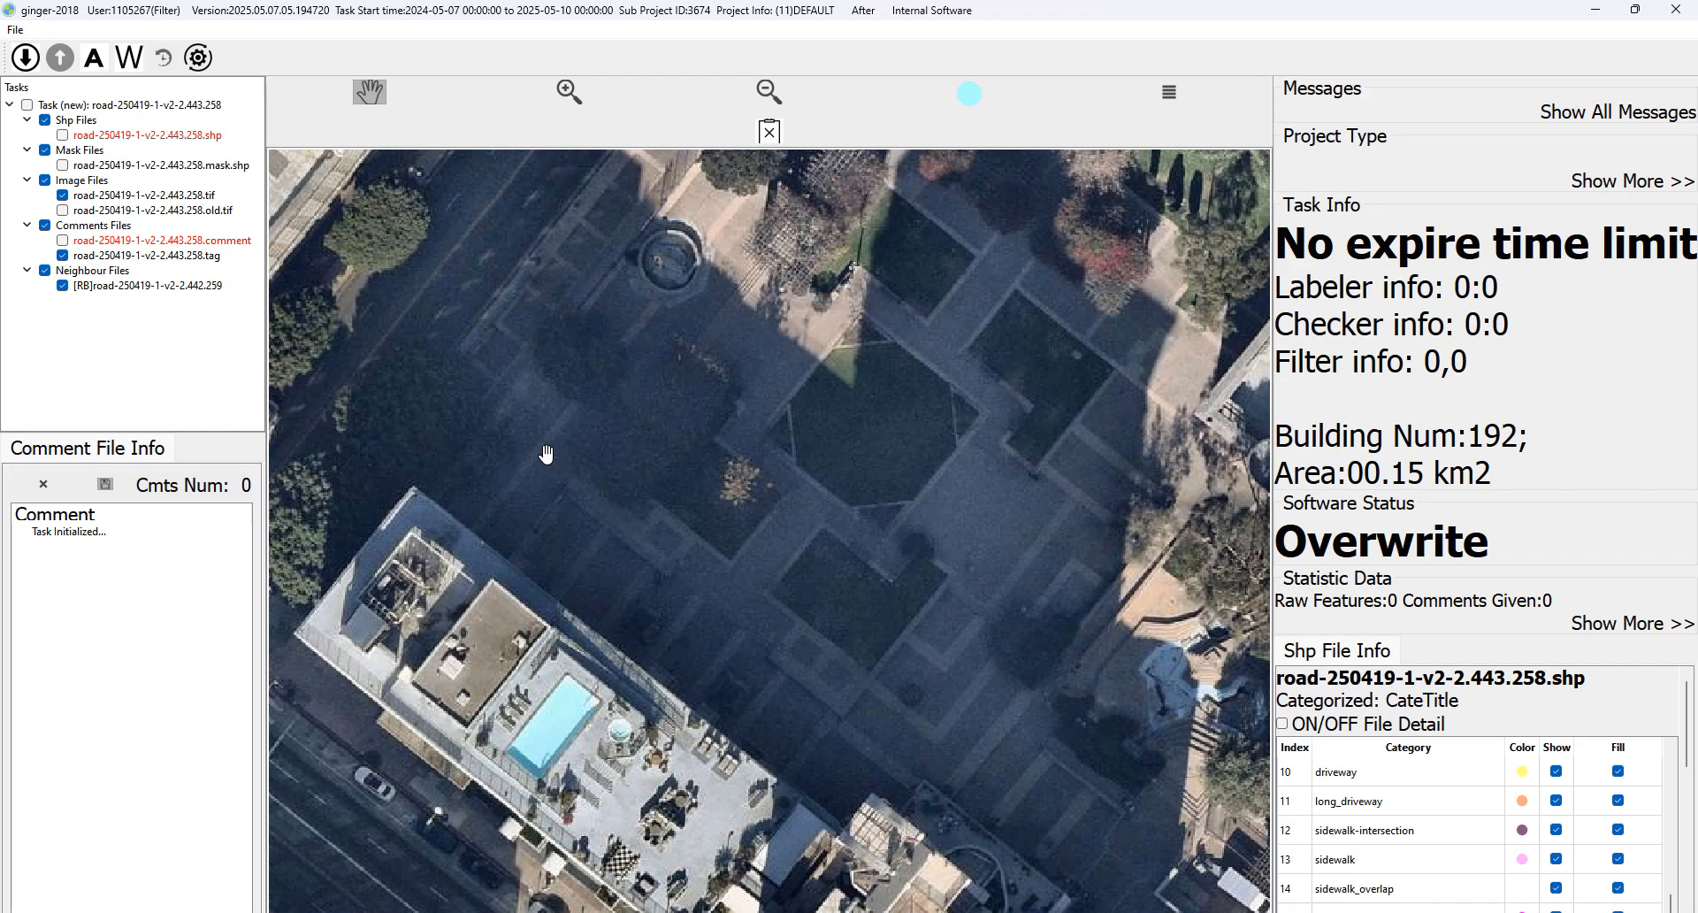
{"action": "key", "text": "space"}
Merge the grass strip along the long building southwest of the plaza into the adjoining sidewalk-intersection polygon.
{"action": "left_click", "coordinate": [734, 695]}
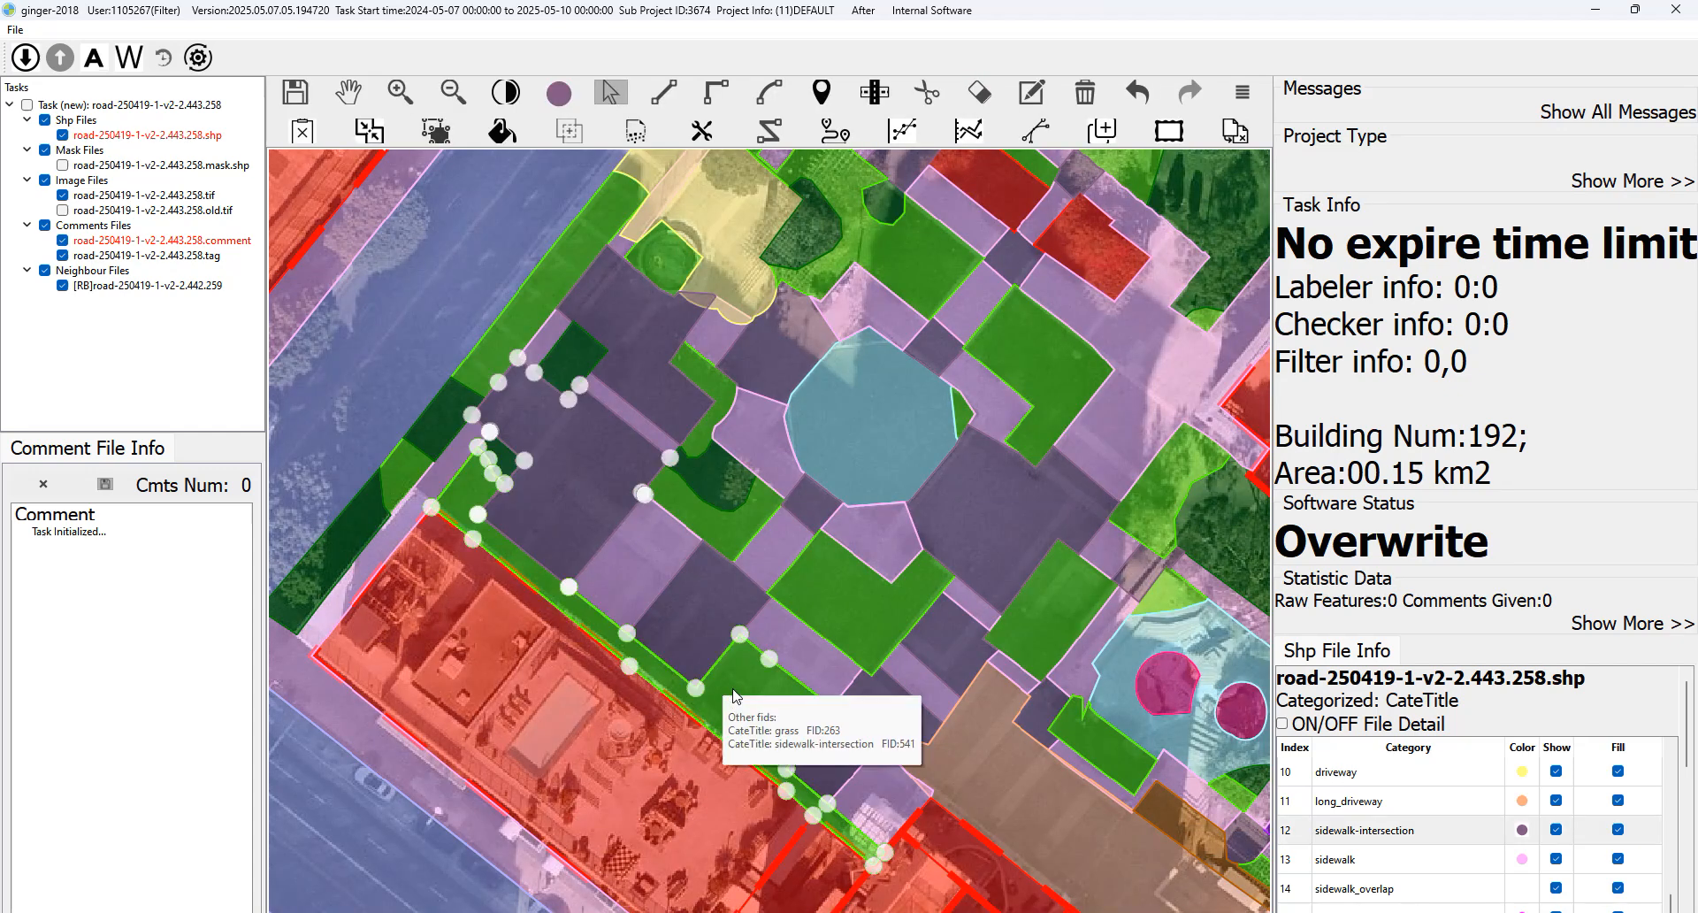
{"action": "key", "text": "space"}
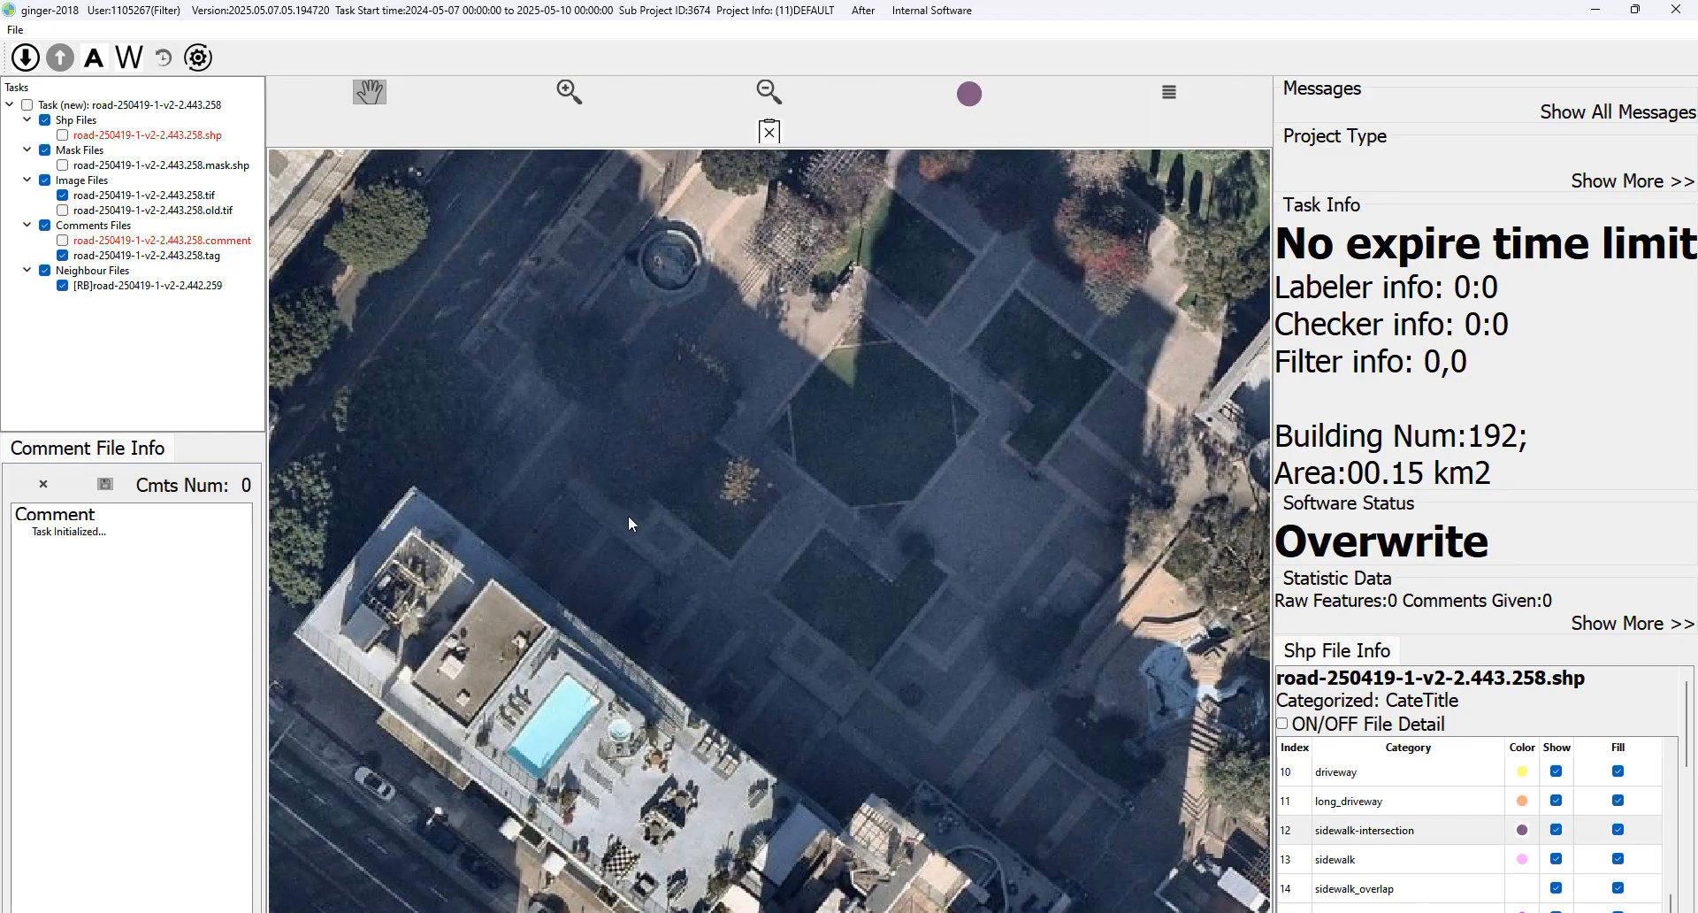
{"action": "key", "text": "space"}
{"action": "left_click_drag", "start_coordinate": [628, 515], "coordinate": [578, 462]}
{"action": "key", "text": "space"}
{"action": "key", "text": "space"}
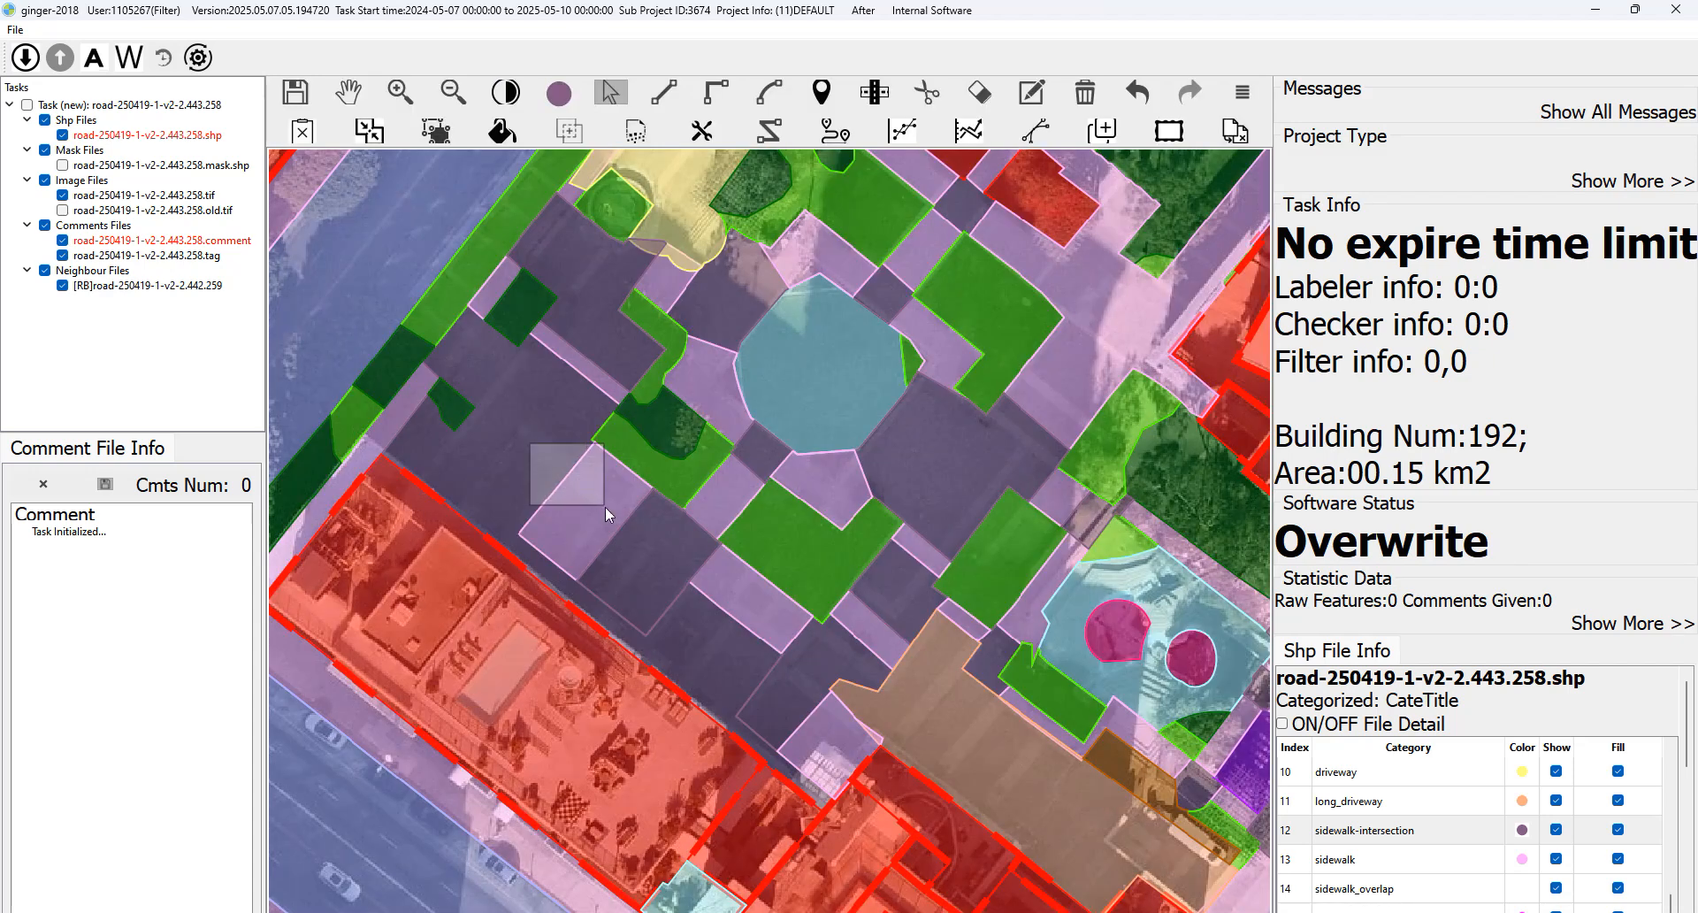
Merge the sidewalk patch and narrow sidewalk strip on the plaza's western half into the sidewalk-intersection polygon and check them against the image.
{"action": "left_click_drag", "start_coordinate": [587, 538], "coordinate": [585, 535]}
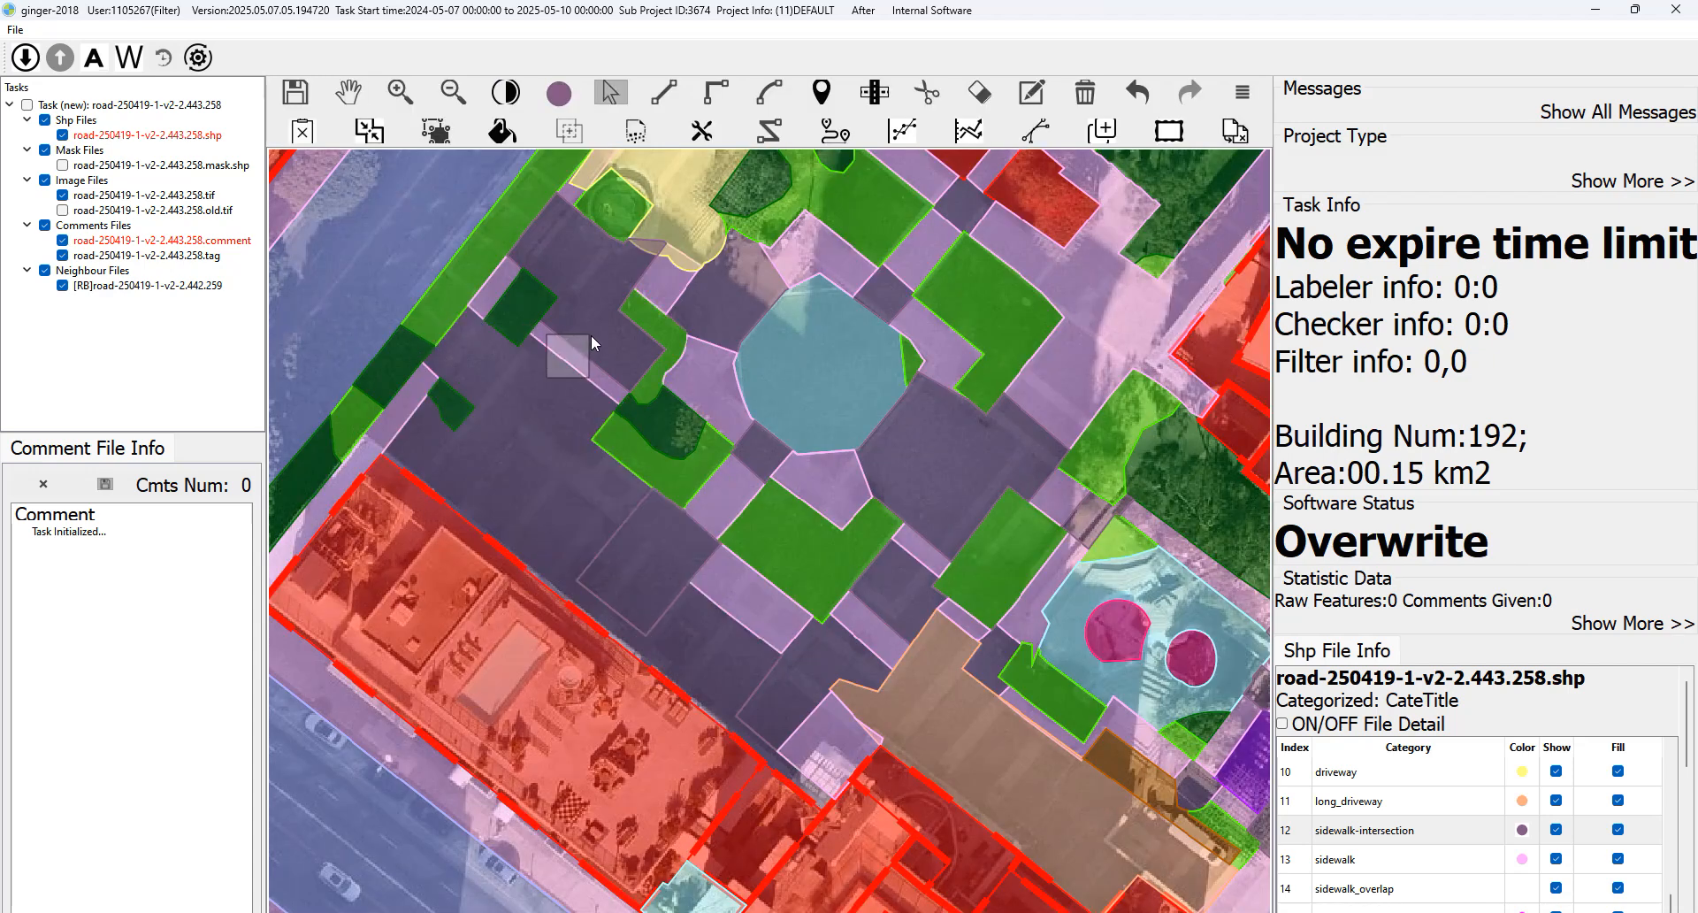
{"action": "left_click_drag", "start_coordinate": [637, 321], "coordinate": [689, 398]}
{"action": "key", "text": "space"}
{"action": "key", "text": "space"}
{"action": "key", "text": "space"}
{"action": "key", "text": "space"}
{"action": "key", "text": "space"}
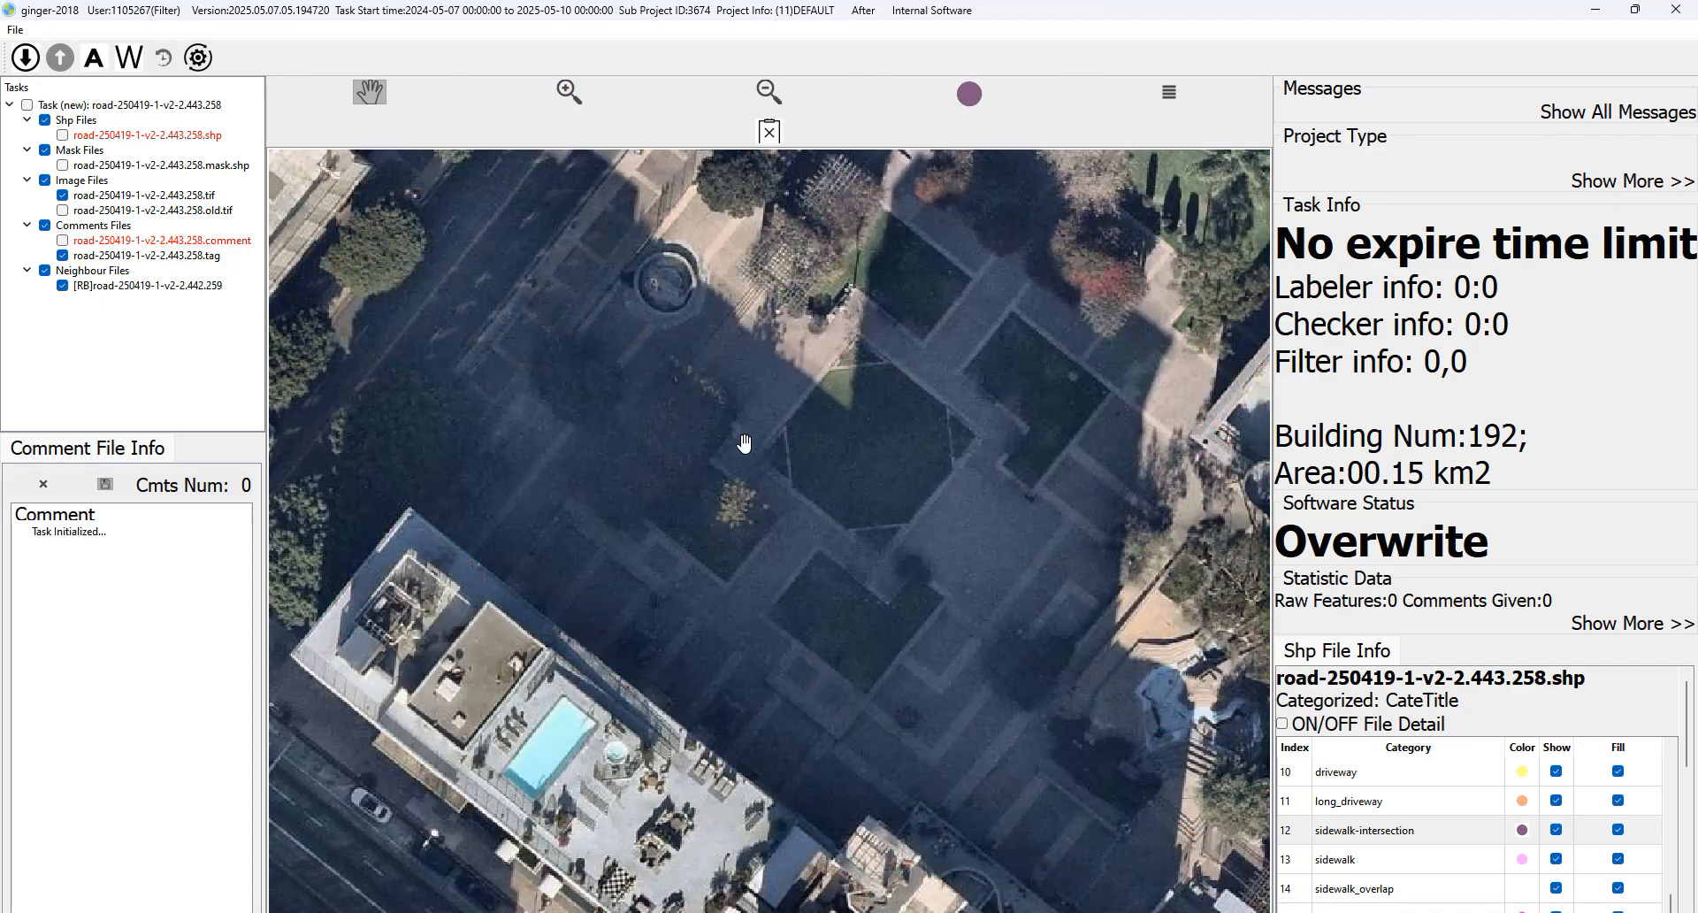
Convert the octagonal pavement polygon in the middle of the plaza to grass and check it against the image.
{"action": "left_click_drag", "start_coordinate": [803, 430], "coordinate": [728, 405]}
{"action": "key", "text": "space"}
{"action": "key", "text": "space"}
{"action": "key", "text": "space"}
{"action": "left_click", "coordinate": [800, 433]}
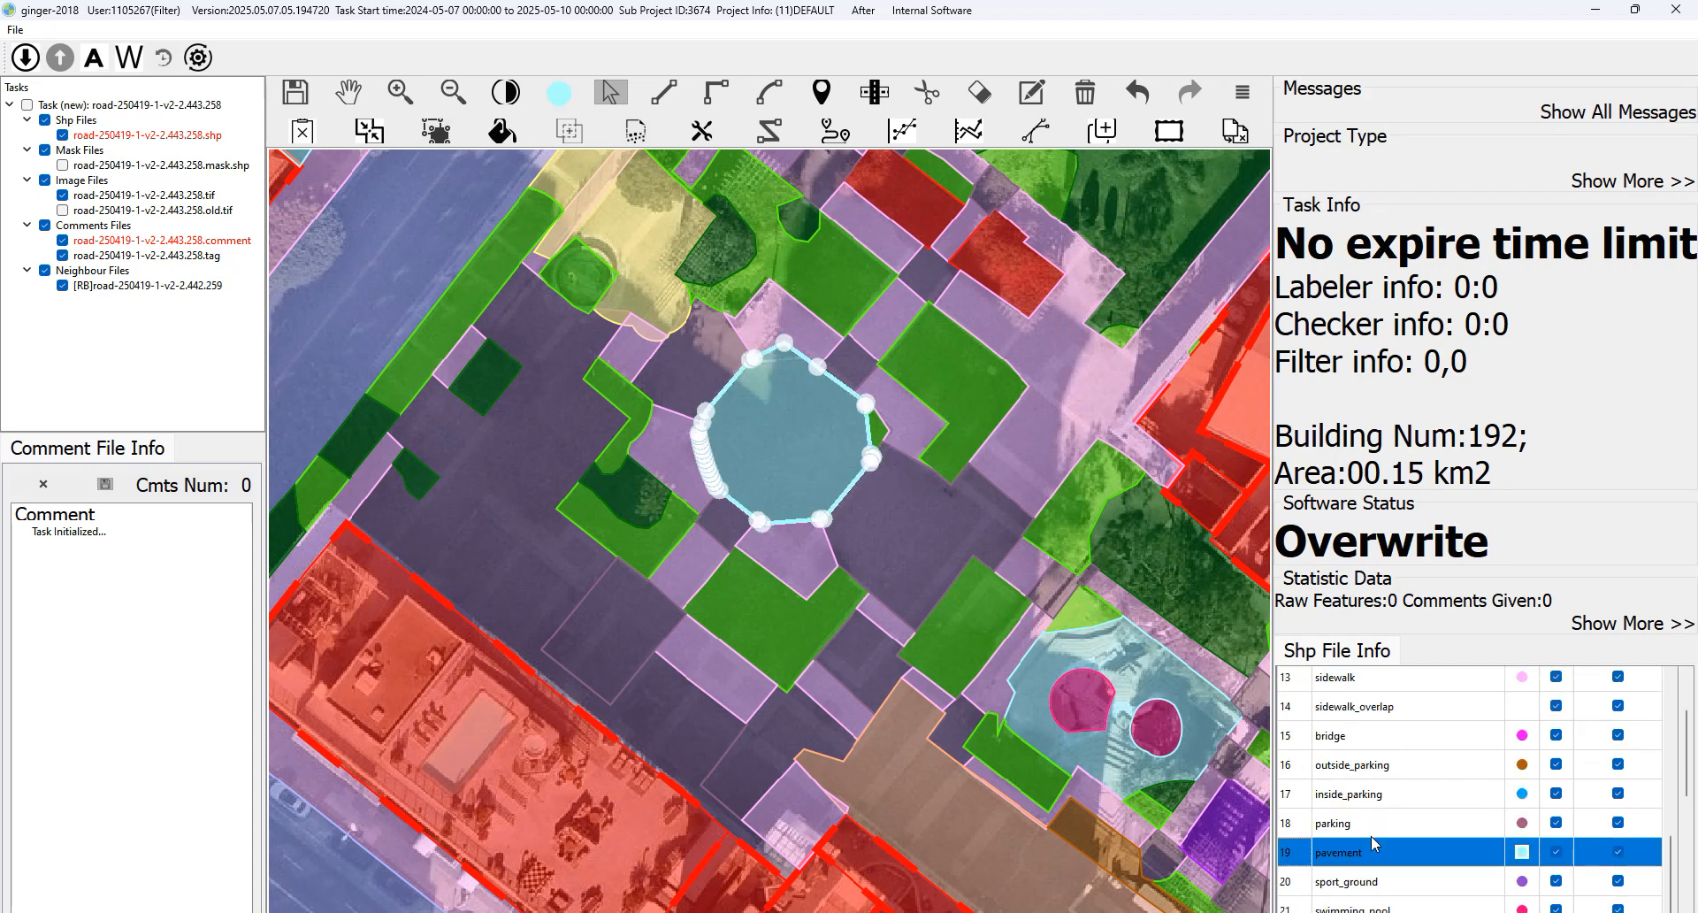
{"action": "scroll", "coordinate": [1372, 837], "scroll_direction": "down", "scroll_amount": 2}
{"action": "key", "text": "Escape"}
{"action": "key", "text": "space"}
{"action": "key", "text": "space"}
{"action": "key", "text": "space"}
{"action": "key", "text": "space"}
{"action": "key", "text": "space"}
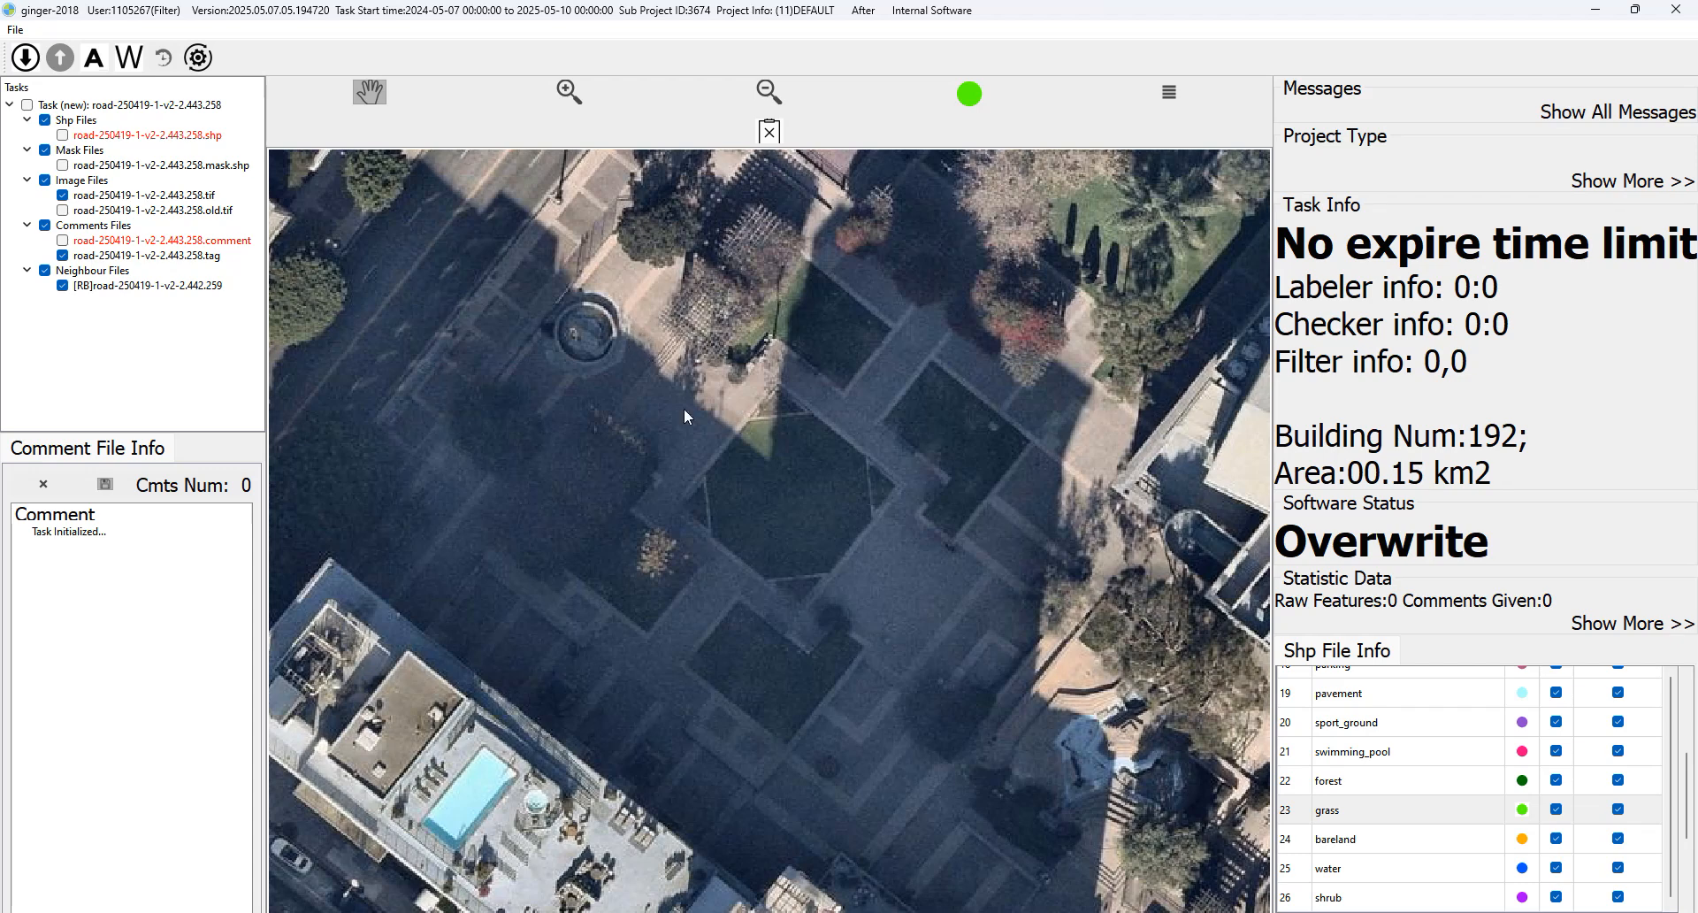
Remove the driveway polygon around the small round fountain at the plaza's northwestern edge after checking it against the image.
{"action": "key", "text": "space"}
{"action": "key", "text": "space"}
{"action": "left_click_drag", "start_coordinate": [594, 229], "coordinate": [640, 312]}
{"action": "left_click", "coordinate": [639, 290]}
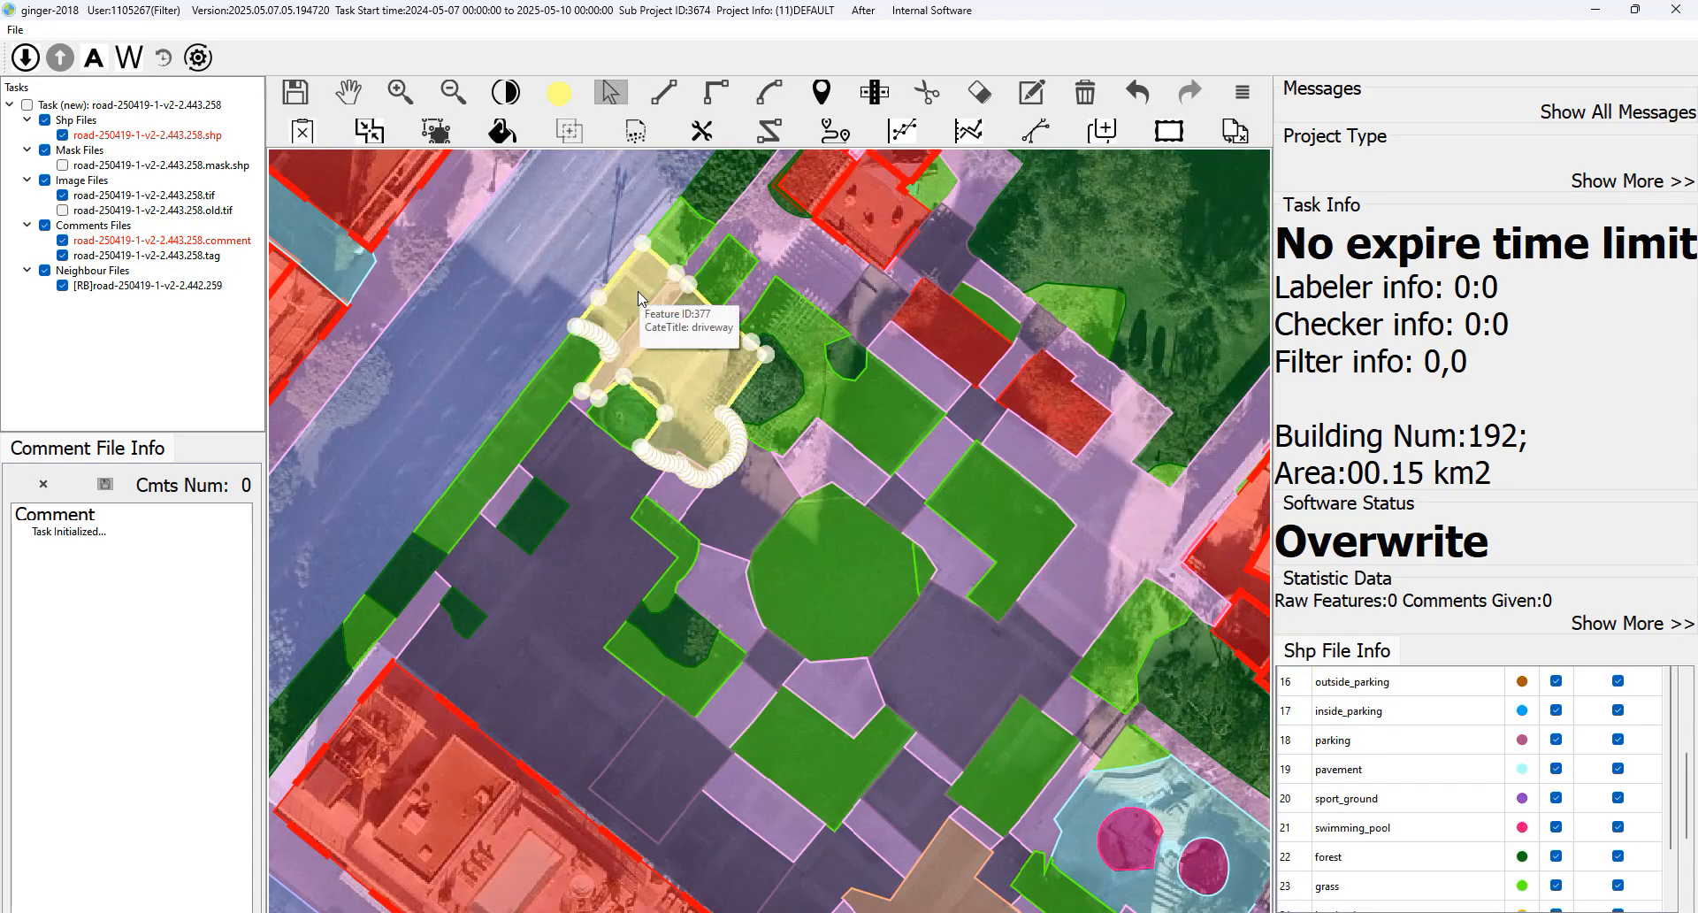
{"action": "key", "text": "space"}
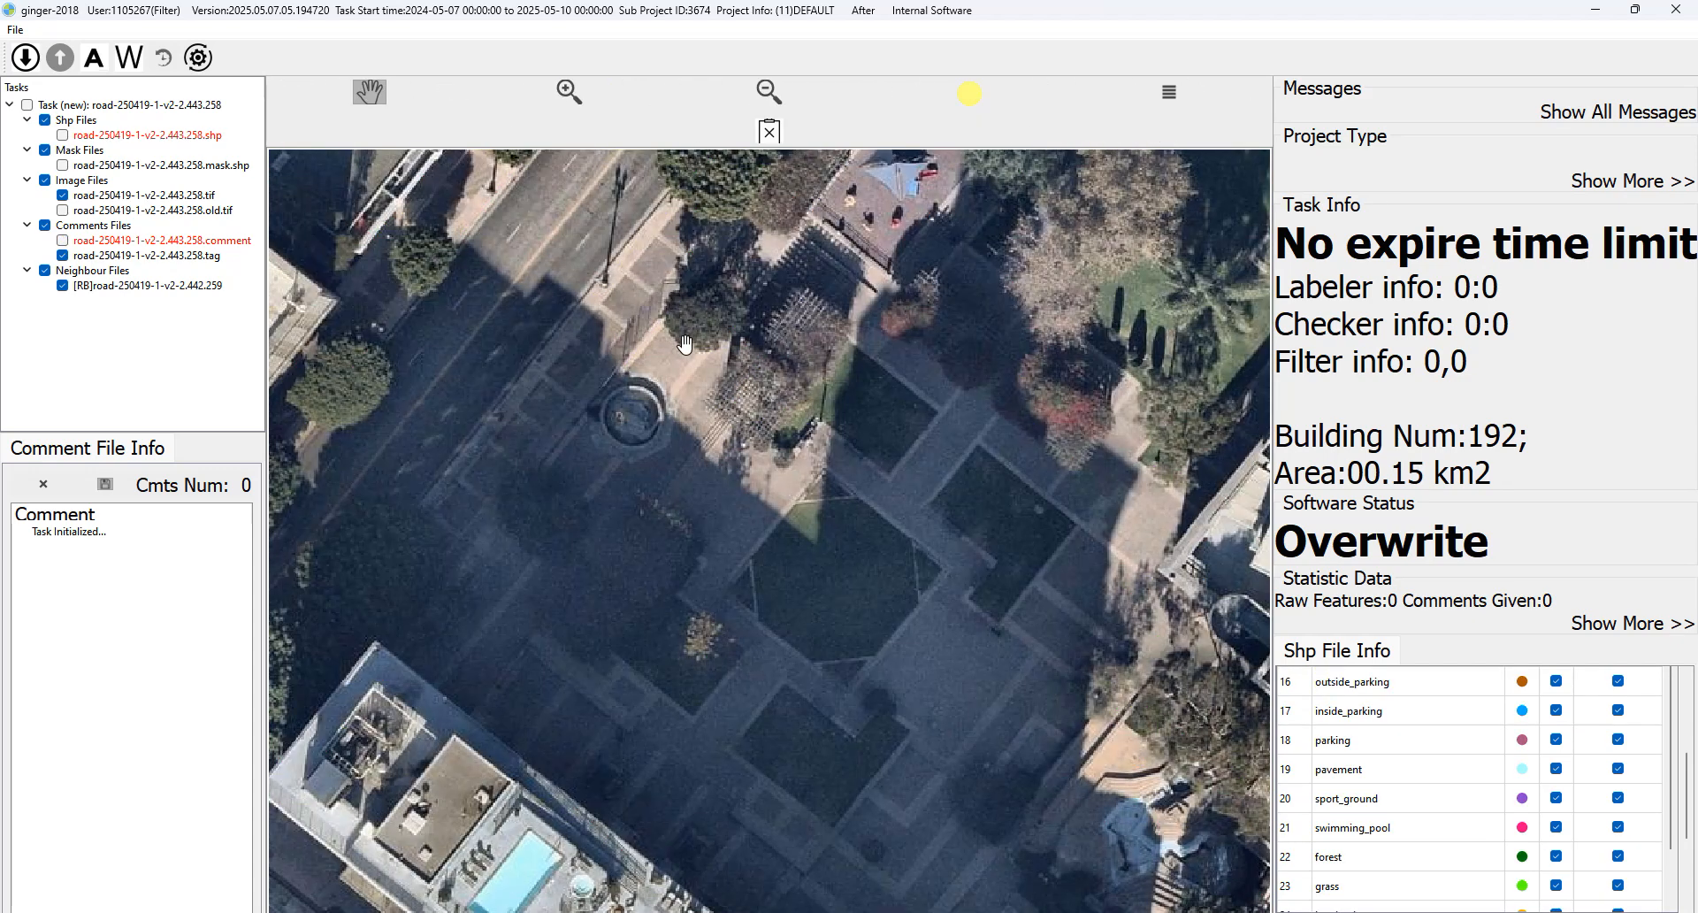
{"action": "key", "text": "space"}
{"action": "key", "text": "space"}
{"action": "key", "text": "space"}
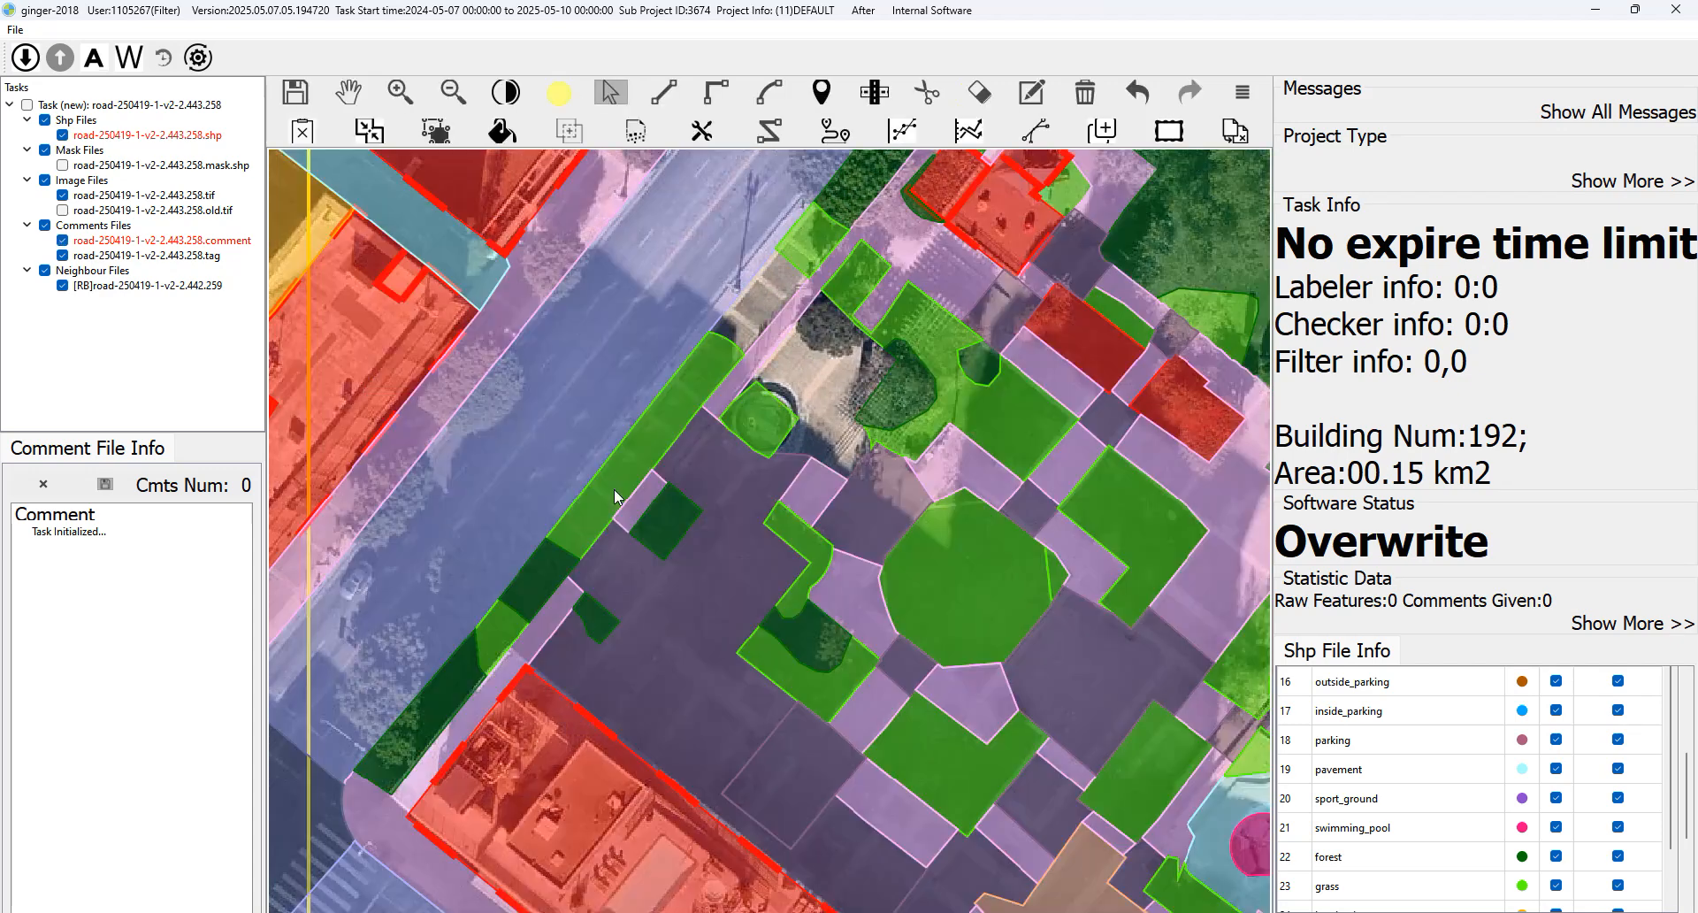
Convert the long grass strip and the small grass patch along the street beside the plaza to pavement.
{"action": "left_click", "coordinate": [617, 489]}
{"action": "left_click", "coordinate": [1360, 767]}
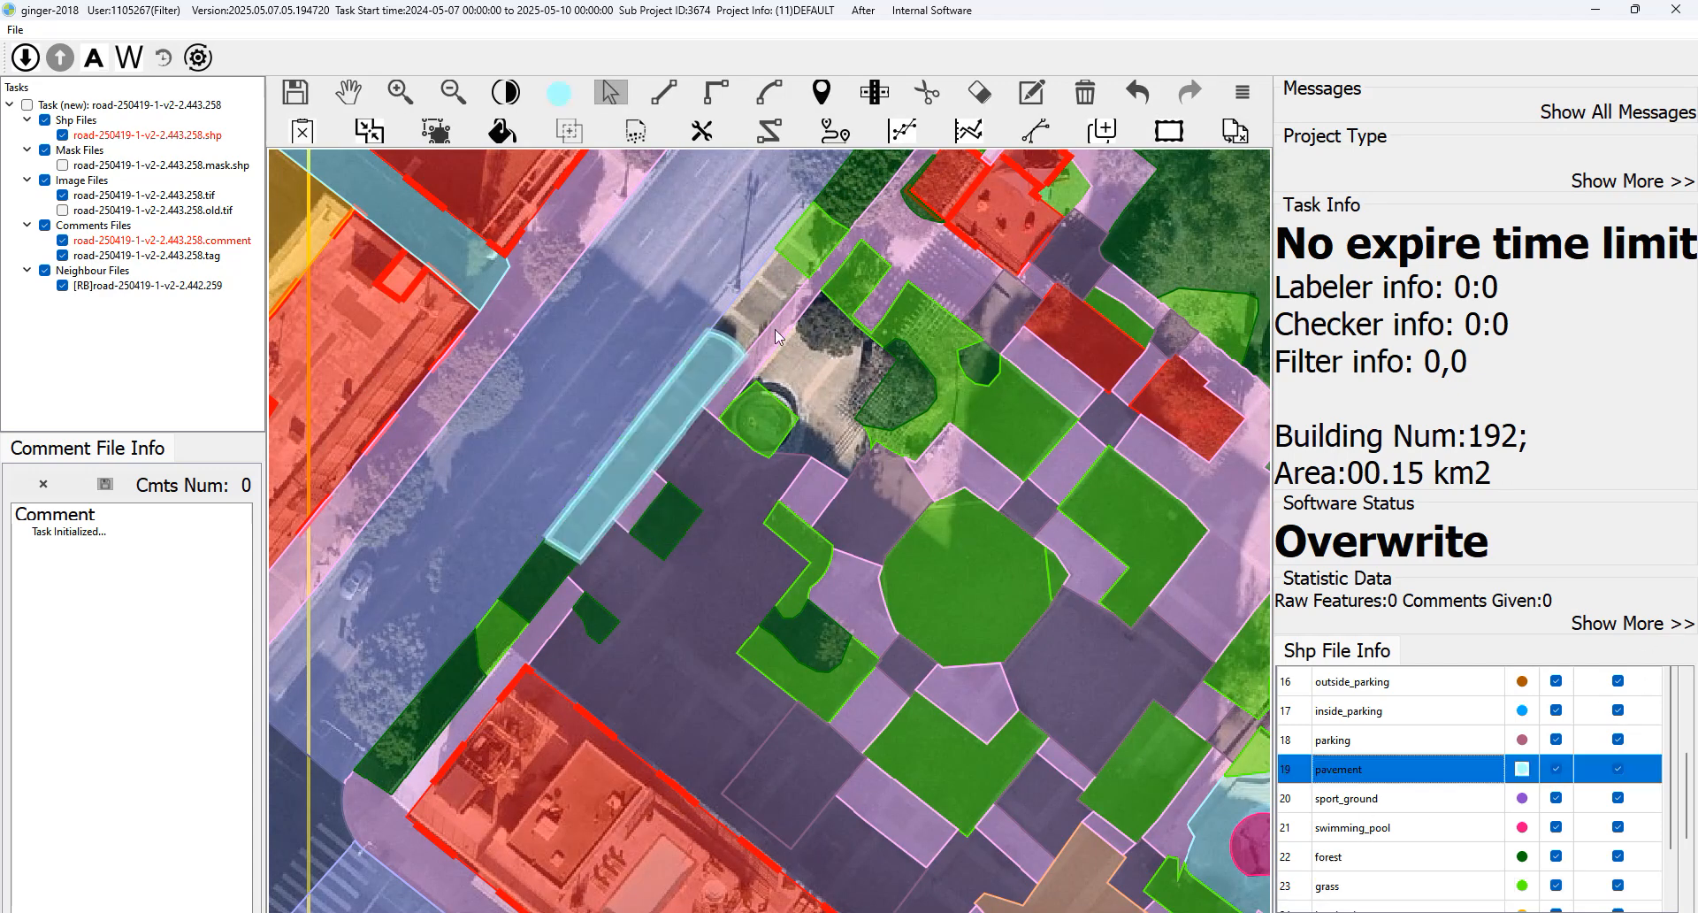
{"action": "left_click", "coordinate": [803, 247]}
{"action": "left_click", "coordinate": [1374, 771]}
Fill the uncovered area around the round fountain with pavement and compare it with the image.
{"action": "left_click_drag", "start_coordinate": [913, 366], "coordinate": [803, 356]}
{"action": "key", "text": "space"}
{"action": "key", "text": "space"}
{"action": "key", "text": "f"}
{"action": "left_click", "coordinate": [757, 371]}
{"action": "key", "text": "space"}
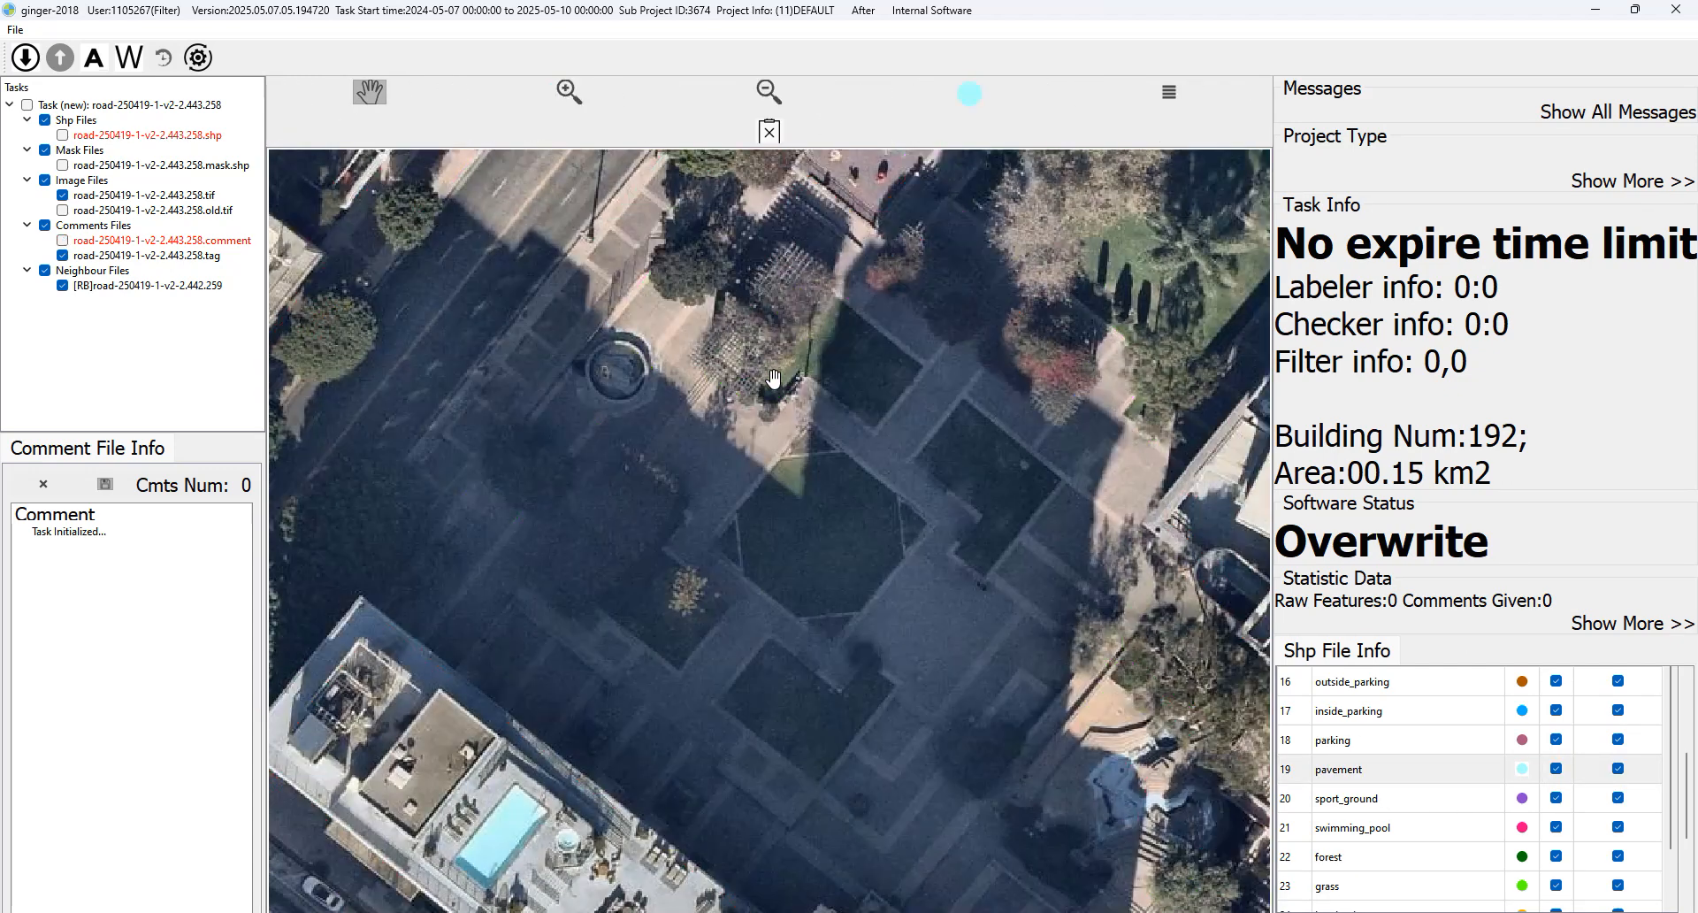
Convert the large sidewalk-intersection polygon on the plaza's western half to pavement after checking it against the image.
{"action": "key", "text": "space"}
{"action": "key", "text": "v"}
{"action": "left_click", "coordinate": [580, 524]}
{"action": "key", "text": "space"}
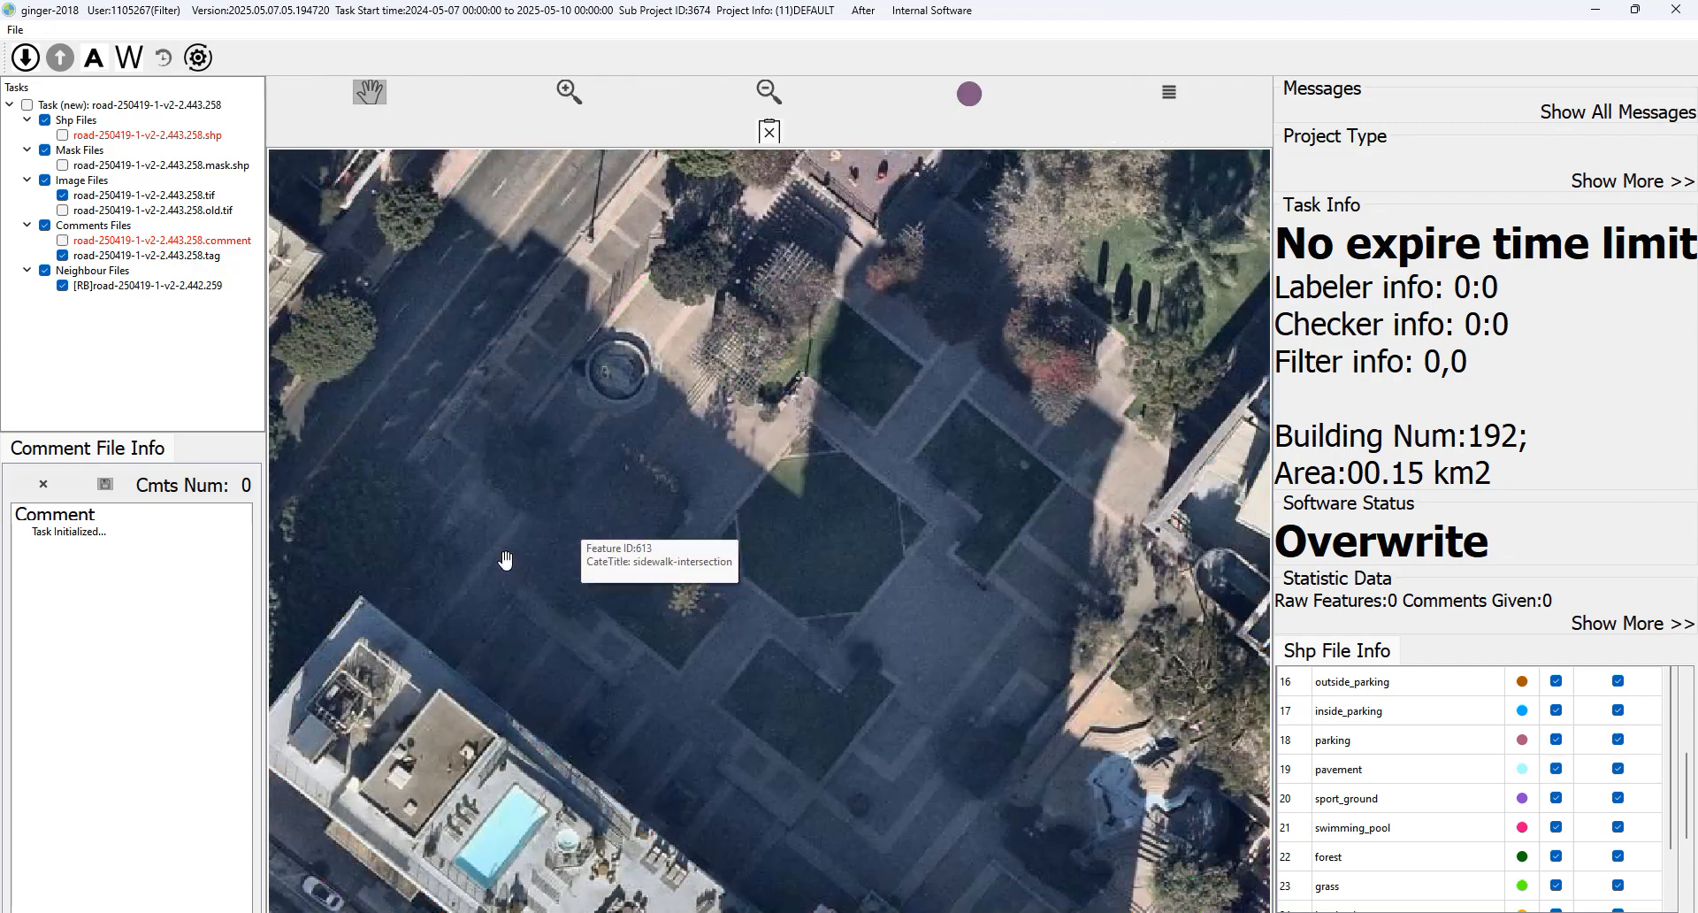
{"action": "left_click_drag", "start_coordinate": [506, 548], "coordinate": [746, 447]}
{"action": "key", "text": "space"}
{"action": "left_click", "coordinate": [719, 556]}
{"action": "left_click", "coordinate": [1379, 774]}
{"action": "key", "text": "space"}
Cut the sidewalk strip at the long building's northern corner and merge the sidewalk sections beside the street into the plaza pavement.
{"action": "left_click_drag", "start_coordinate": [831, 538], "coordinate": [847, 481]}
{"action": "key", "text": "space"}
{"action": "key", "text": "c"}
{"action": "left_click", "coordinate": [604, 532]}
{"action": "left_click", "coordinate": [567, 510]}
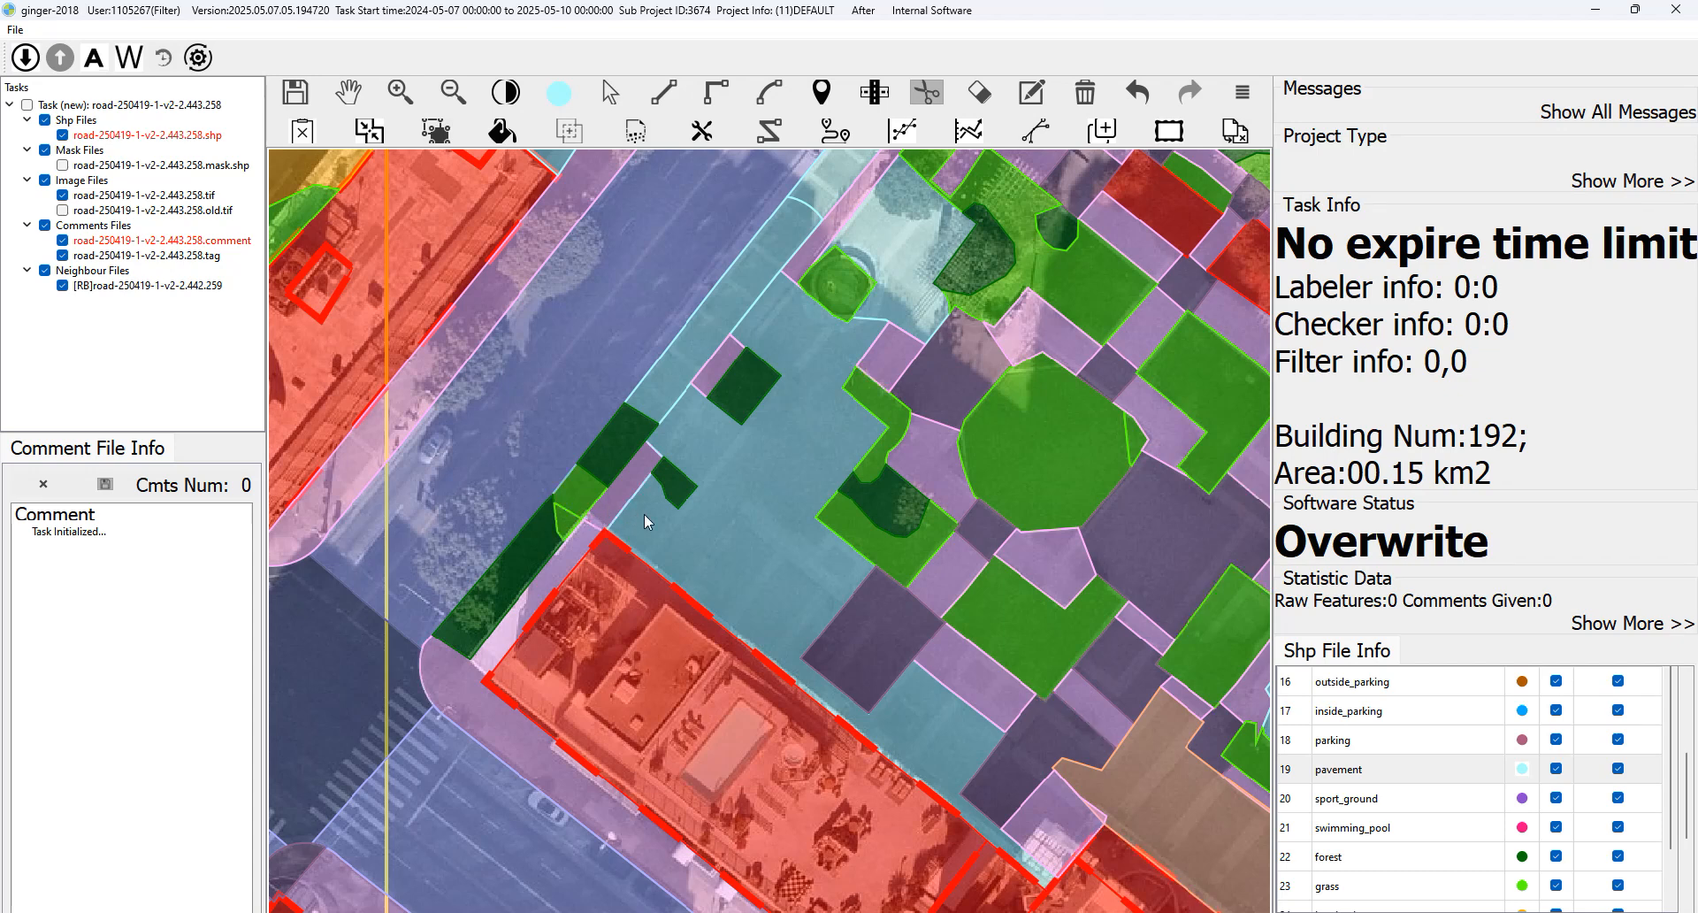
{"action": "left_click", "coordinate": [761, 365]}
{"action": "key", "text": "m"}
{"action": "key", "text": "space"}
{"action": "key", "text": "space"}
{"action": "left_click", "coordinate": [709, 376]}
Examine the whole plaza and the paved area toward its southern end against the aerial image.
{"action": "left_click_drag", "start_coordinate": [999, 363], "coordinate": [841, 498]}
{"action": "key", "text": "space"}
{"action": "scroll", "coordinate": [847, 402], "scroll_direction": "down", "scroll_amount": 3}
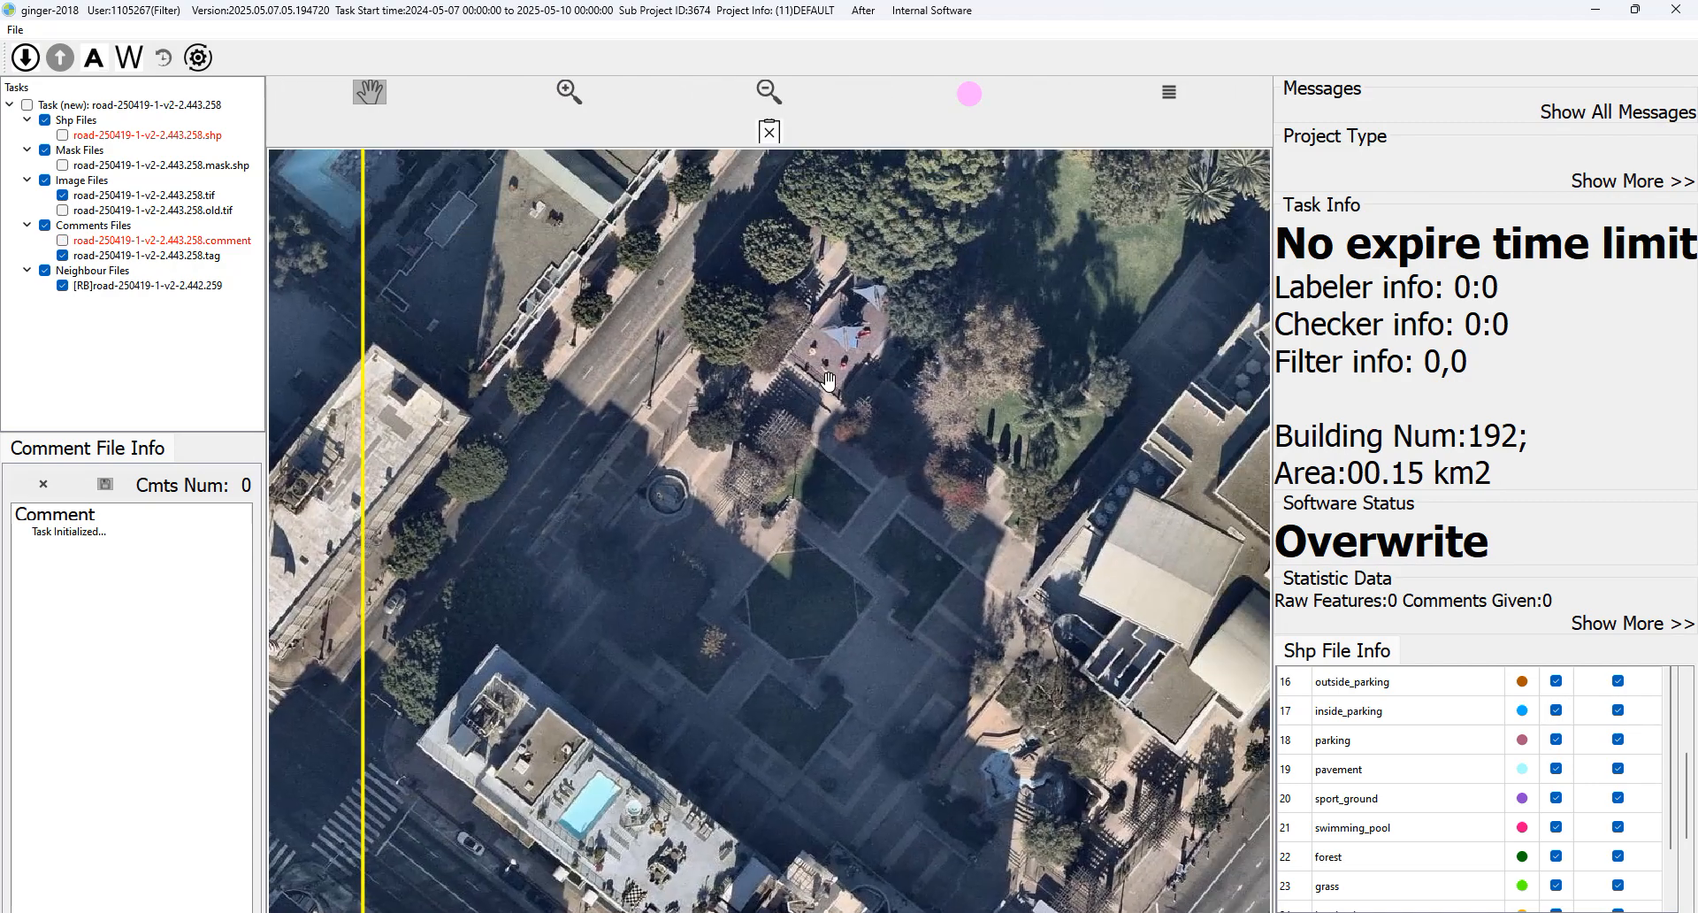
{"action": "key", "text": "space"}
{"action": "scroll", "coordinate": [835, 362], "scroll_direction": "up", "scroll_amount": 3}
{"action": "left_click_drag", "start_coordinate": [745, 477], "coordinate": [728, 182]}
{"action": "key", "text": "space"}
{"action": "key", "text": "space"}
Merge the tan area at the plaza's southern end and the neighbouring sidewalk and sidewalk-intersection pieces into the pavement.
{"action": "left_click_drag", "start_coordinate": [570, 491], "coordinate": [600, 561]}
{"action": "left_click_drag", "start_coordinate": [683, 601], "coordinate": [774, 693]}
{"action": "key", "text": "m"}
{"action": "left_click_drag", "start_coordinate": [853, 572], "coordinate": [803, 546]}
{"action": "key", "text": "space"}
{"action": "key", "text": "space"}
{"action": "left_click_drag", "start_coordinate": [808, 604], "coordinate": [712, 533]}
{"action": "key", "text": "space"}
{"action": "key", "text": "space"}
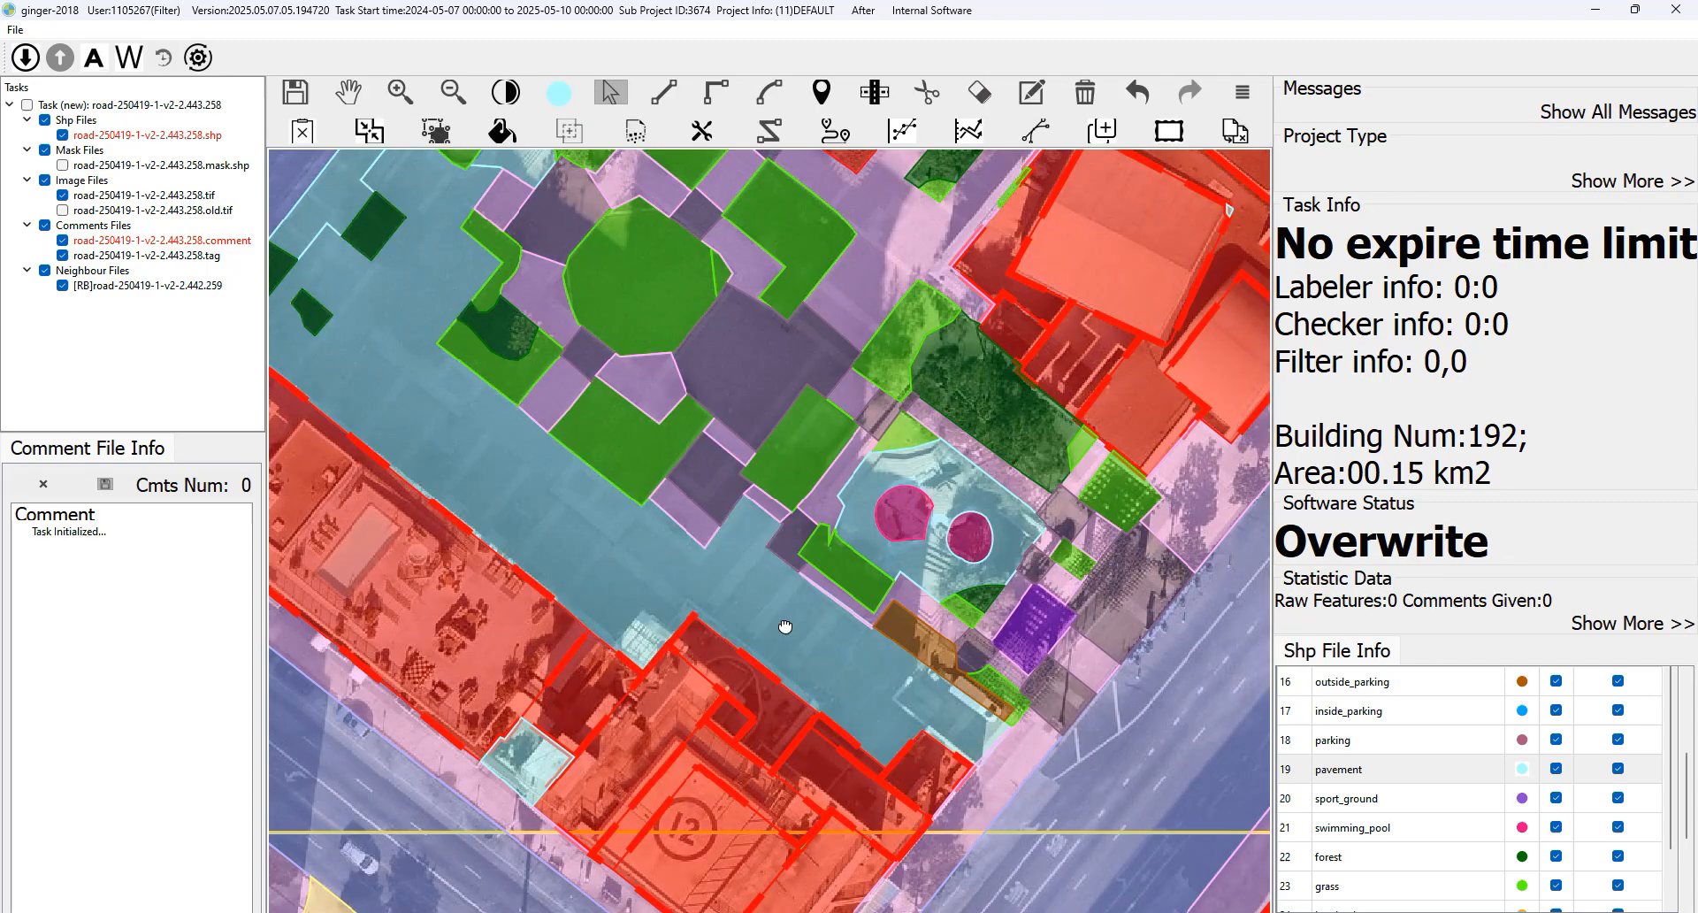
Merge the sidewalk and sidewalk-intersection pieces between the southern lawns and west of the pool terrace into the pavement.
{"action": "left_click_drag", "start_coordinate": [786, 626], "coordinate": [797, 674]}
{"action": "key", "text": "space"}
{"action": "key", "text": "space"}
{"action": "left_click_drag", "start_coordinate": [753, 616], "coordinate": [707, 555]}
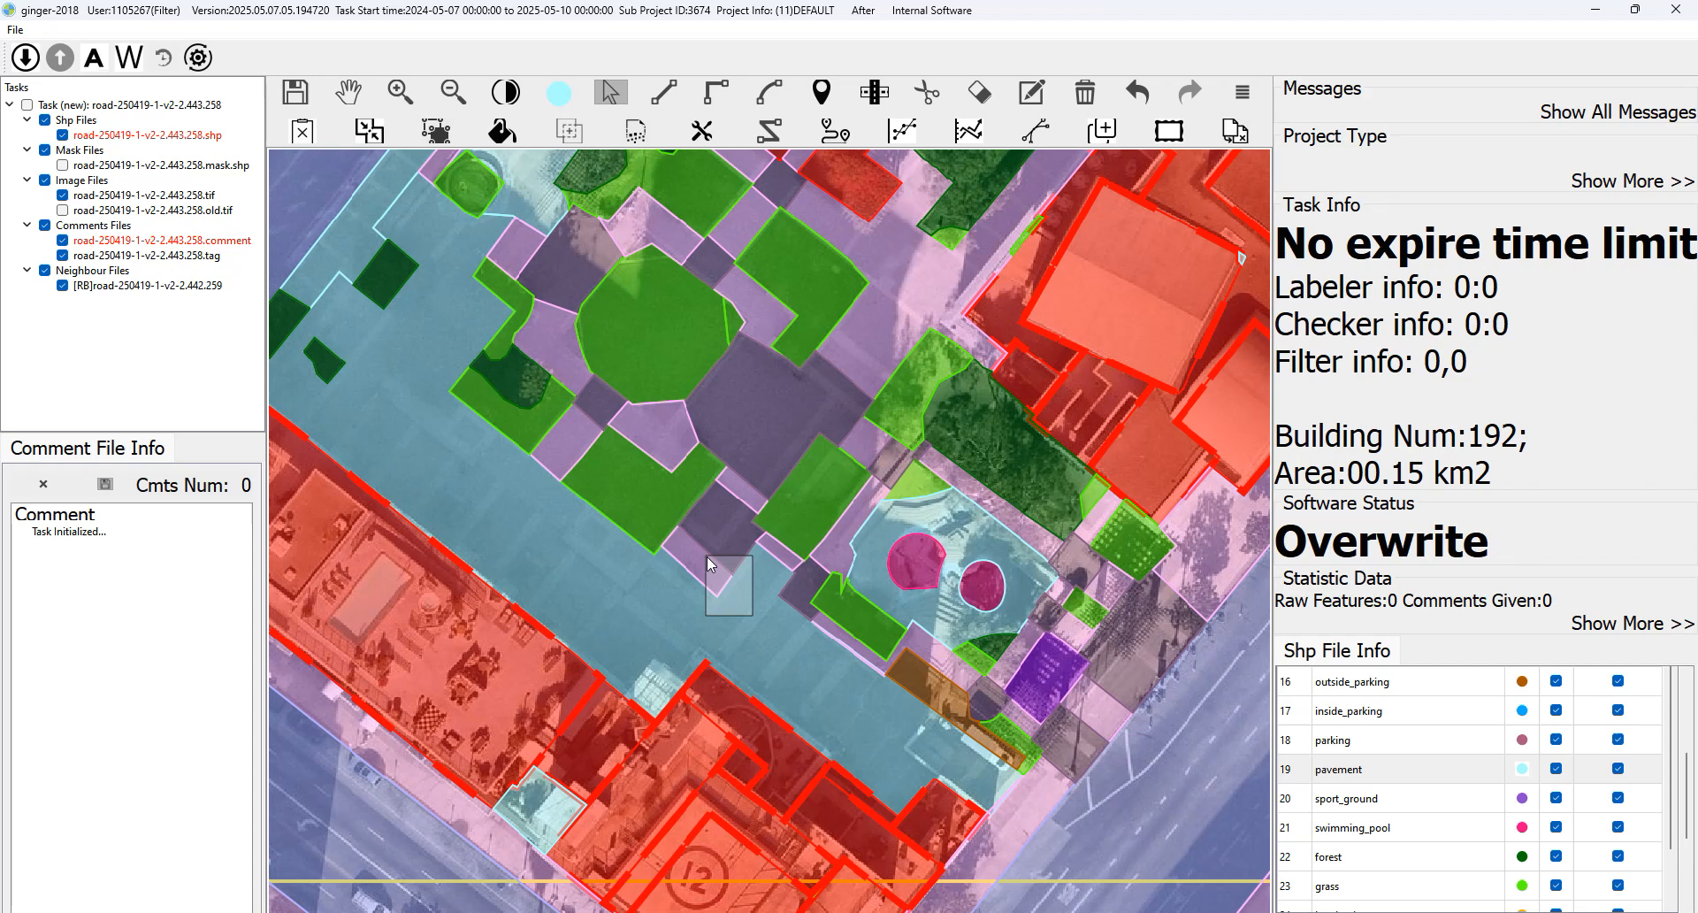
{"action": "key", "text": "Delete"}
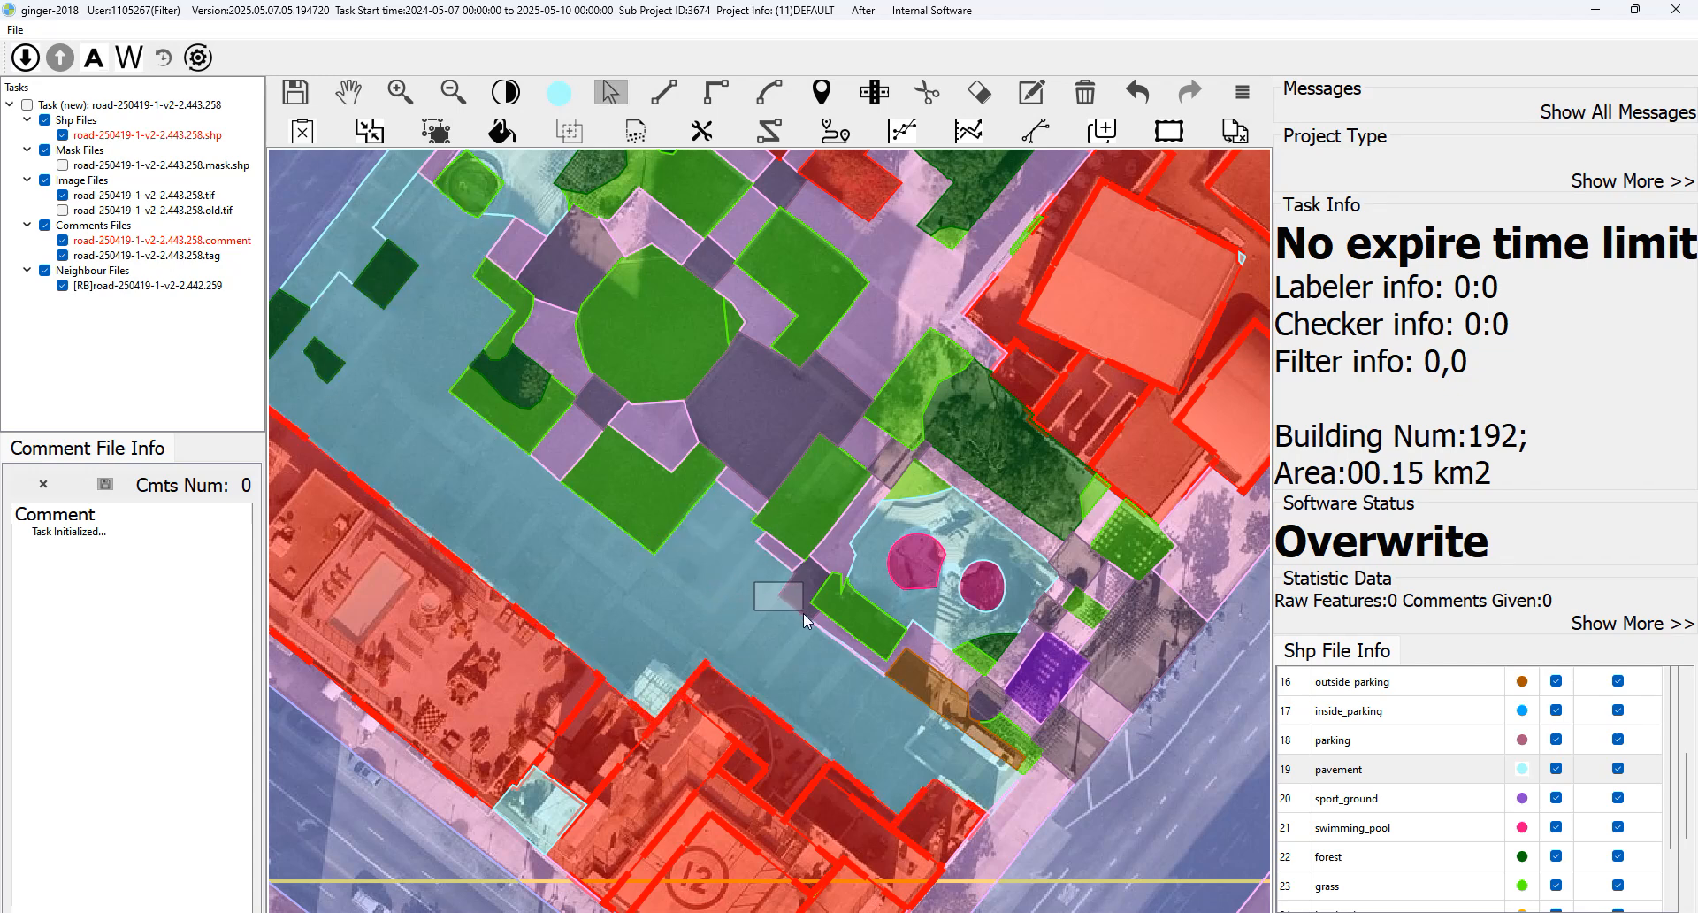
{"action": "left_click_drag", "start_coordinate": [804, 612], "coordinate": [804, 612]}
{"action": "key", "text": "Delete"}
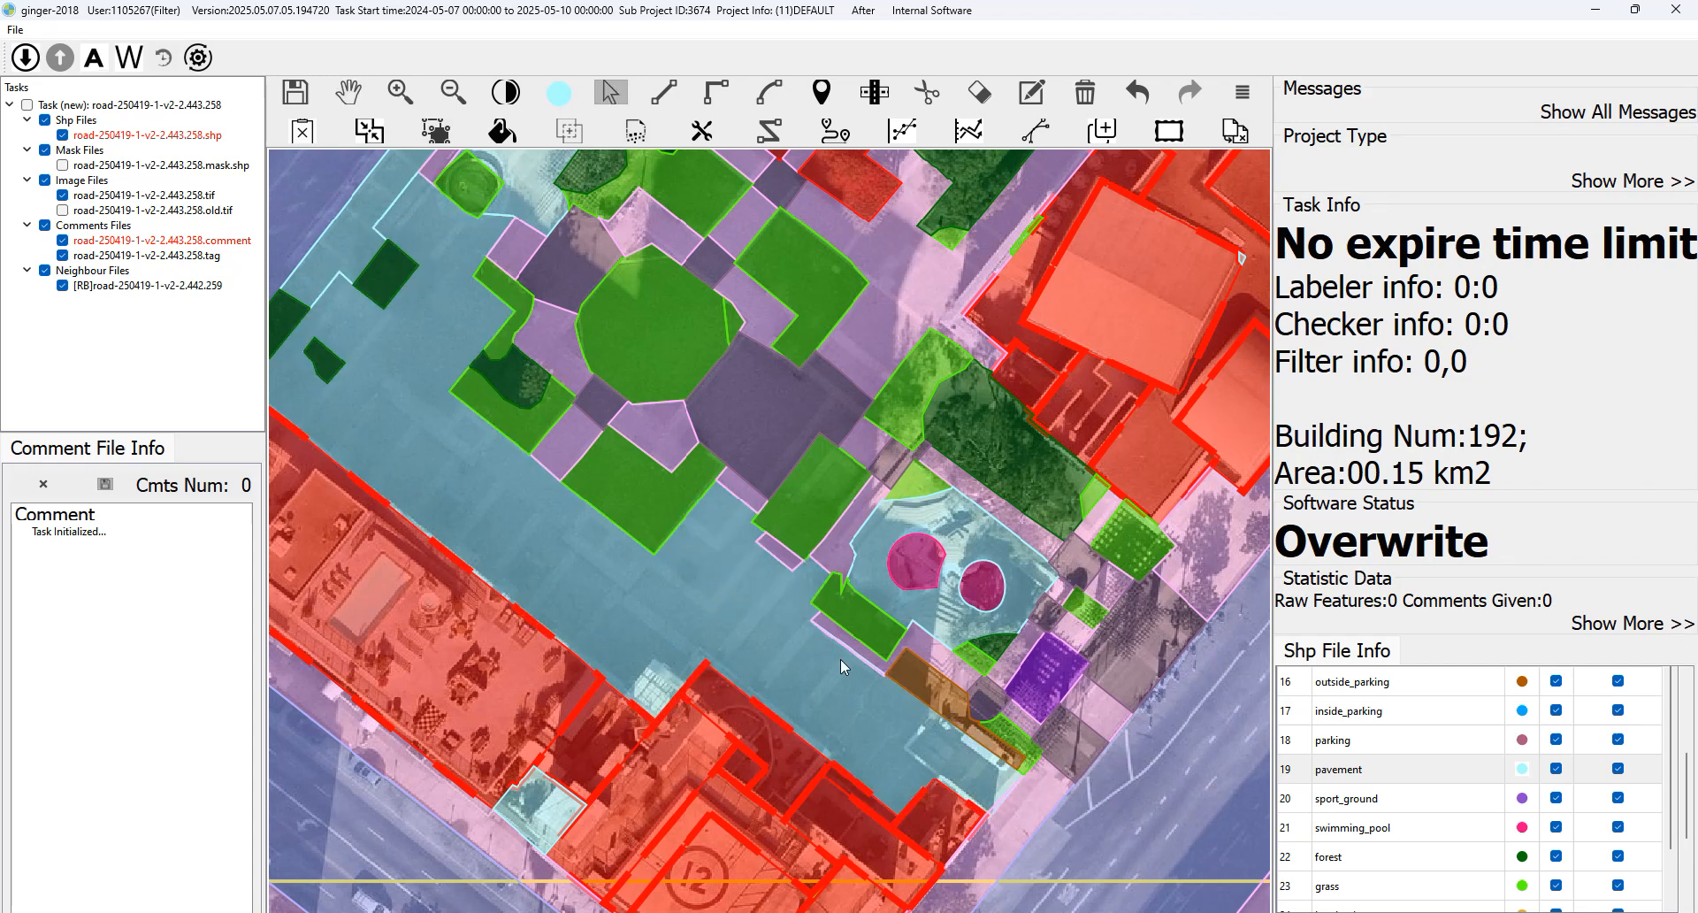
{"action": "left_click", "coordinate": [840, 654]}
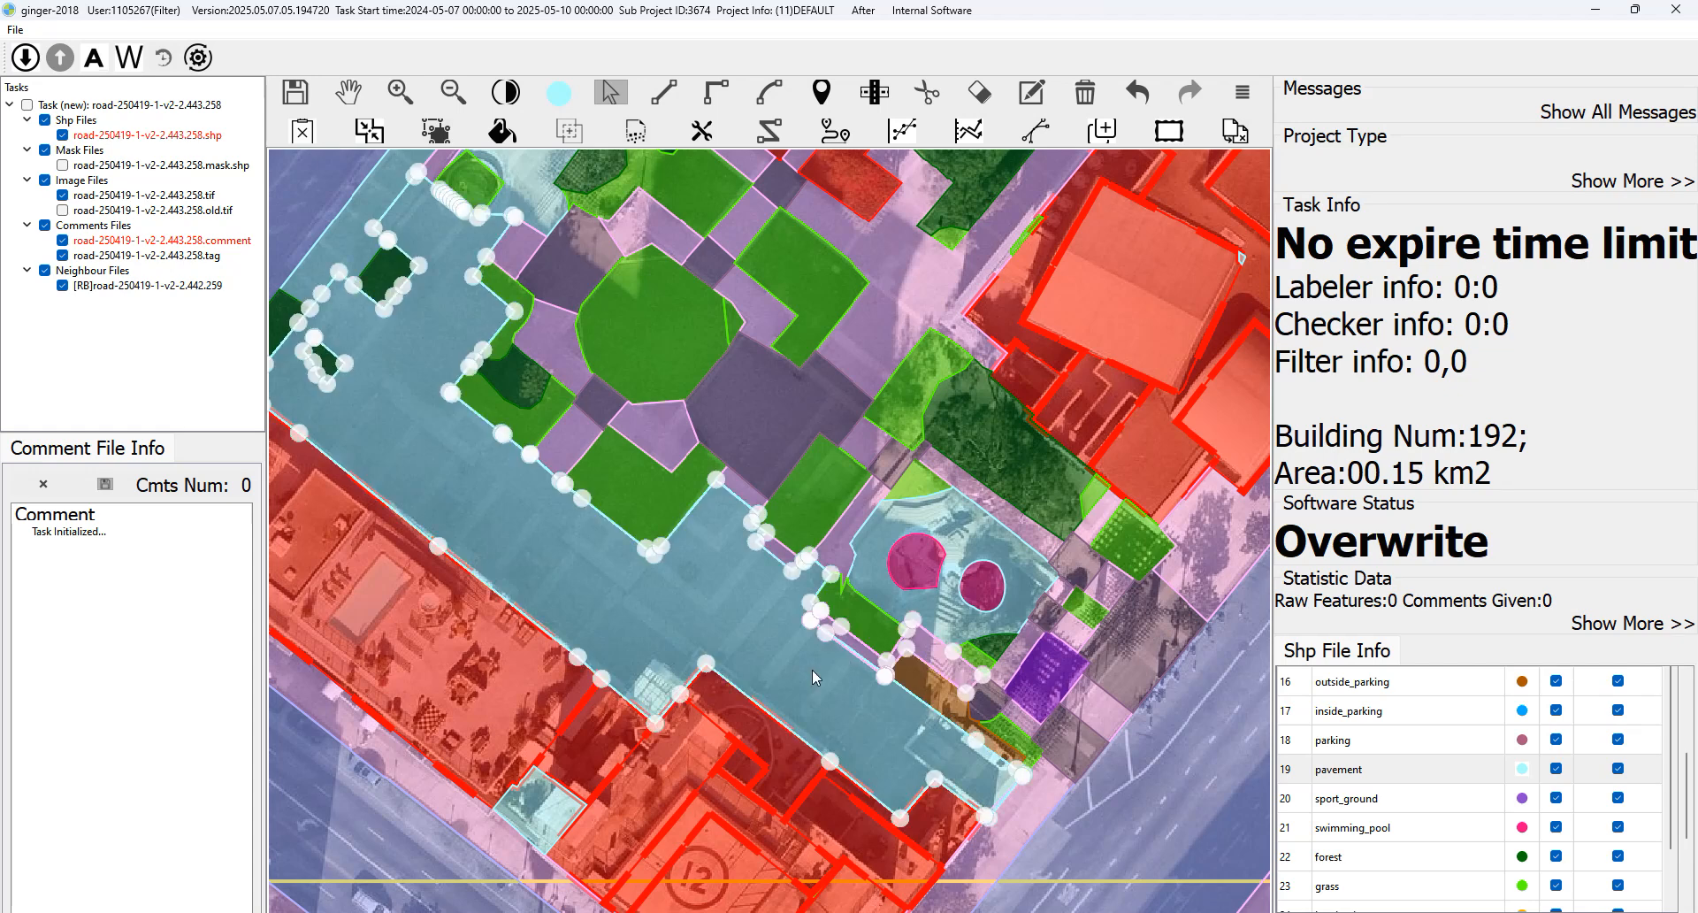
{"action": "key", "text": "space"}
{"action": "left_click_drag", "start_coordinate": [777, 572], "coordinate": [795, 608]}
{"action": "key", "text": "space"}
{"action": "key", "text": "Escape"}
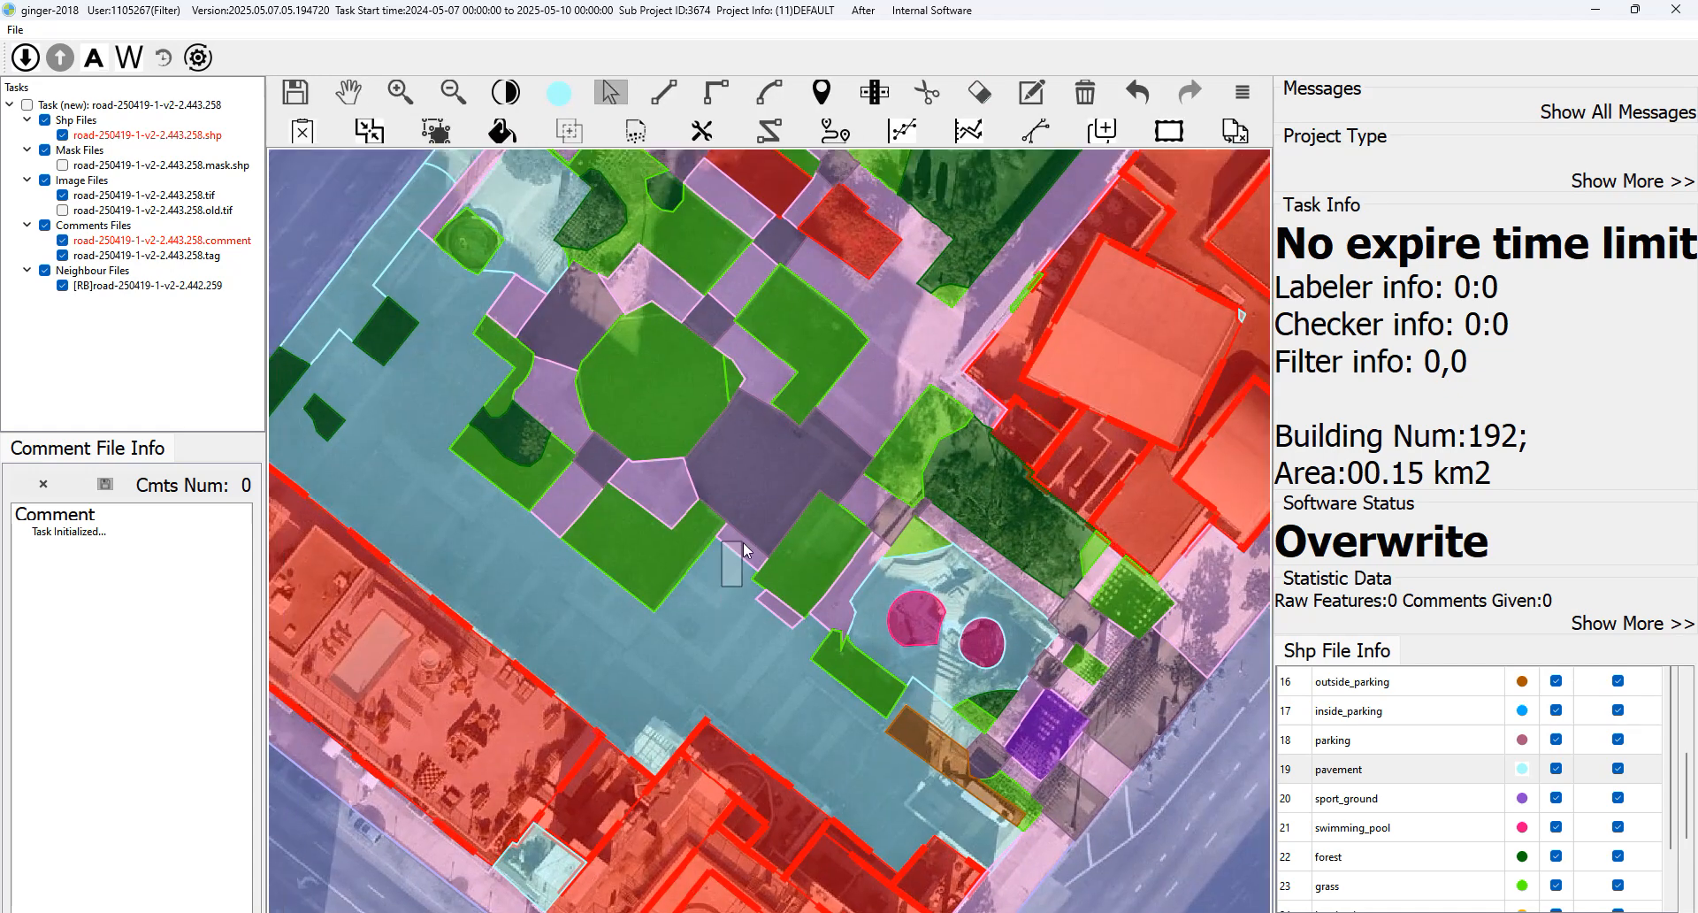
Merge the large sidewalk-intersection square southeast of the octagonal lawn and the sidewalk pieces bordering the adjacent lawn into the pavement.
{"action": "left_click", "coordinate": [745, 546]}
{"action": "key", "text": "m"}
{"action": "left_click_drag", "start_coordinate": [740, 531], "coordinate": [753, 550]}
{"action": "key", "text": "m"}
{"action": "left_click_drag", "start_coordinate": [777, 610], "coordinate": [787, 629]}
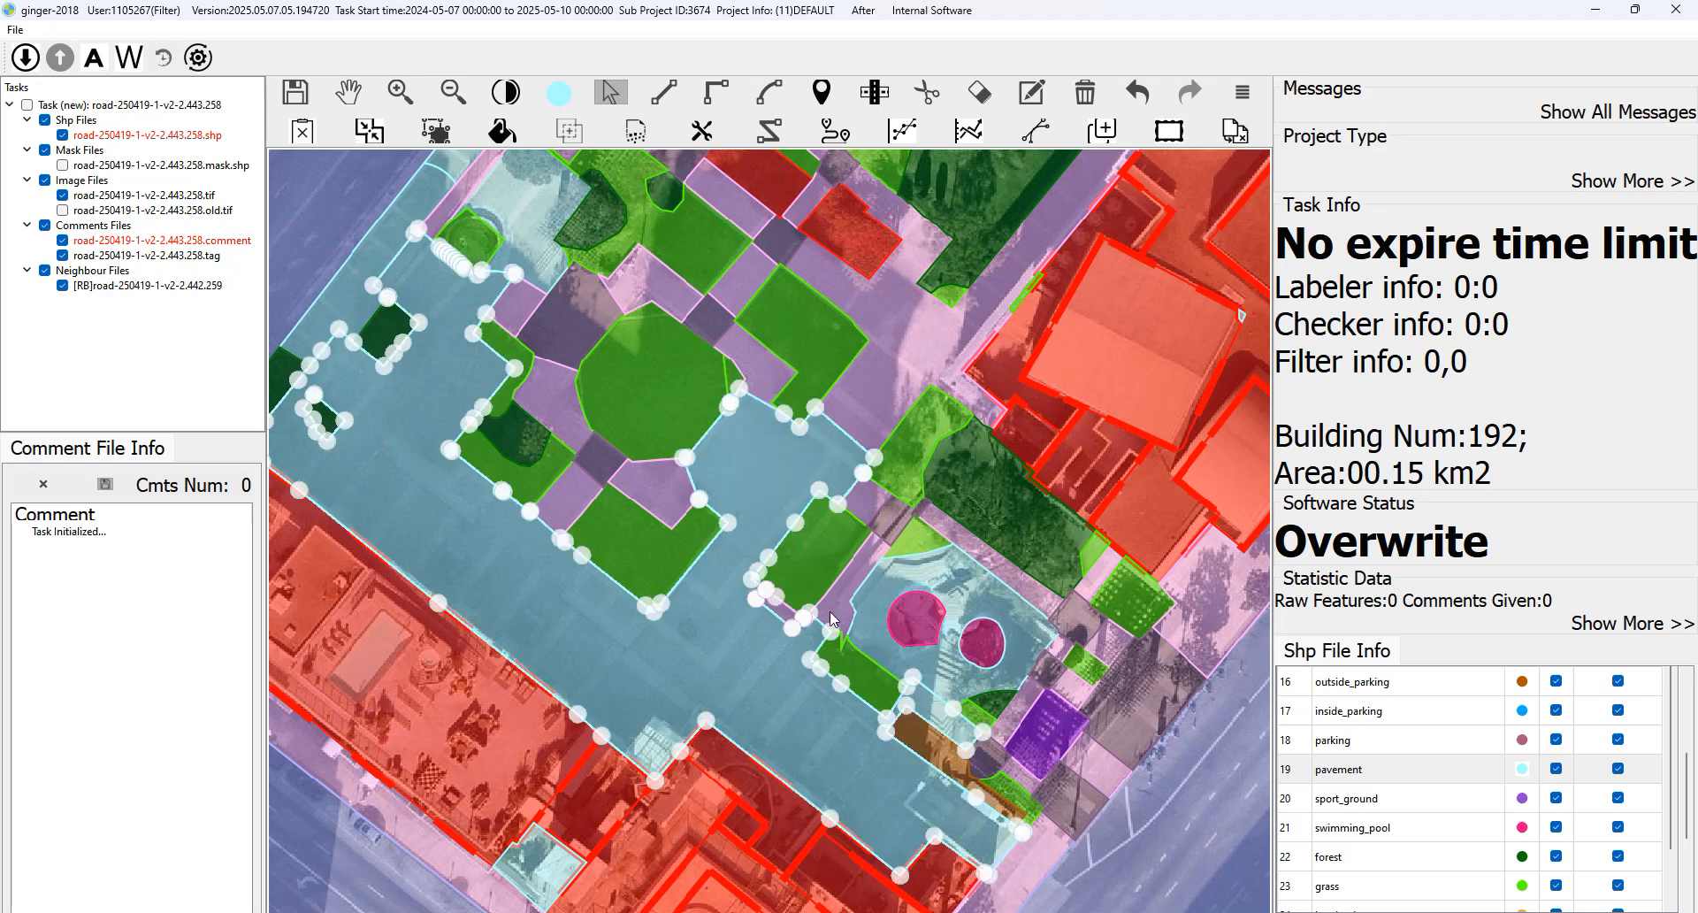
Merge the pentagonal sidewalk piece between the octagonal lawn and the southern lawn into the pavement.
{"action": "key", "text": "space"}
{"action": "key", "text": "space"}
{"action": "left_click_drag", "start_coordinate": [744, 542], "coordinate": [654, 549]}
{"action": "key", "text": "m"}
{"action": "key", "text": "m"}
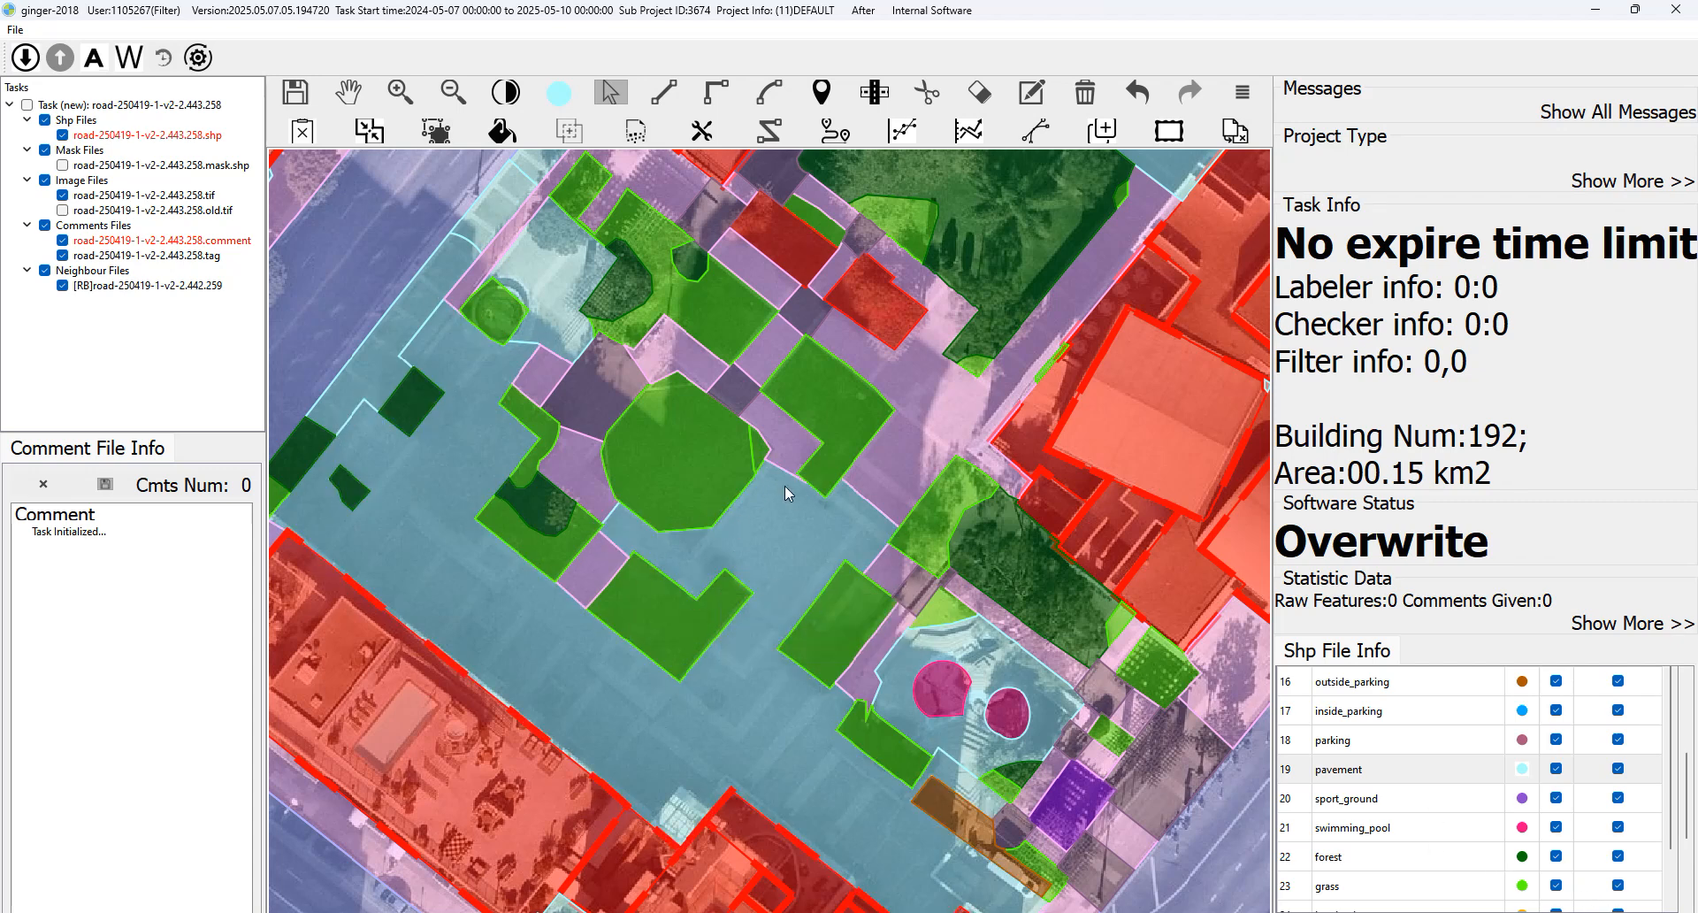
Merge the sidewalk areas around the L-shaped lawn on the plaza's eastern side into the pavement and check them against the image.
{"action": "left_click_drag", "start_coordinate": [823, 489], "coordinate": [879, 499]}
{"action": "key", "text": "m"}
{"action": "key", "text": "m"}
{"action": "left_click_drag", "start_coordinate": [948, 340], "coordinate": [860, 474]}
{"action": "key", "text": "space"}
{"action": "key", "text": "space"}
{"action": "left_click_drag", "start_coordinate": [751, 440], "coordinate": [854, 443]}
{"action": "key", "text": "space"}
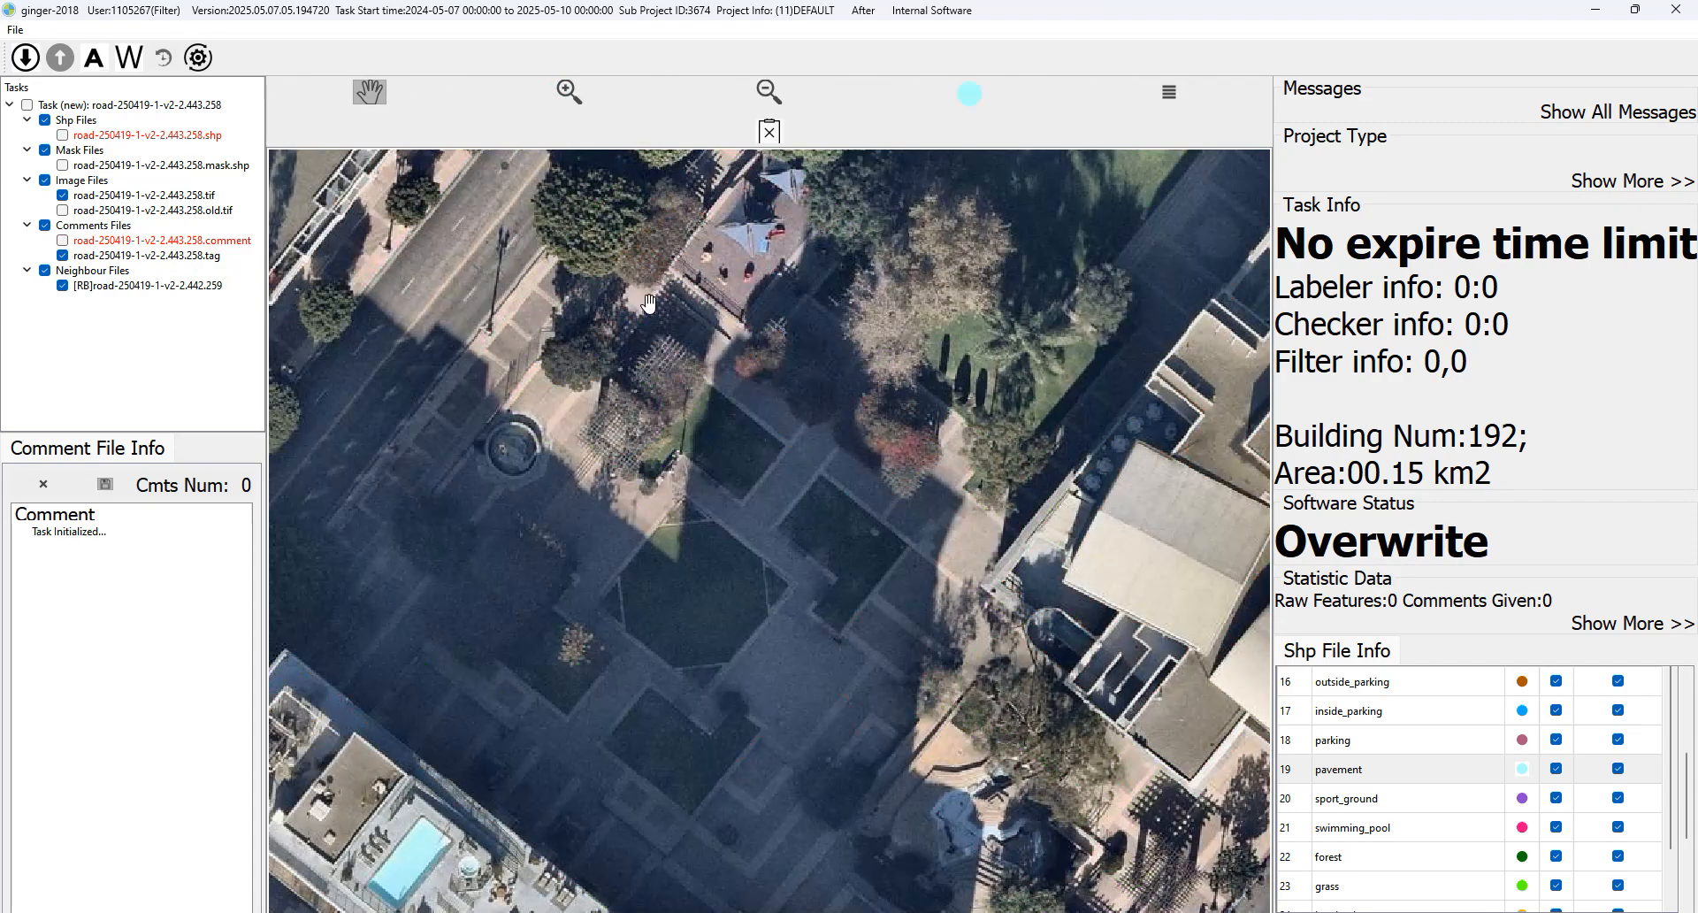
Merge the sidewalk area around the small lawns north of the round fountain into the pavement and check it against the image.
{"action": "key", "text": "space"}
{"action": "left_click_drag", "start_coordinate": [649, 303], "coordinate": [703, 357]}
{"action": "key", "text": "s"}
{"action": "left_click_drag", "start_coordinate": [582, 421], "coordinate": [622, 435]}
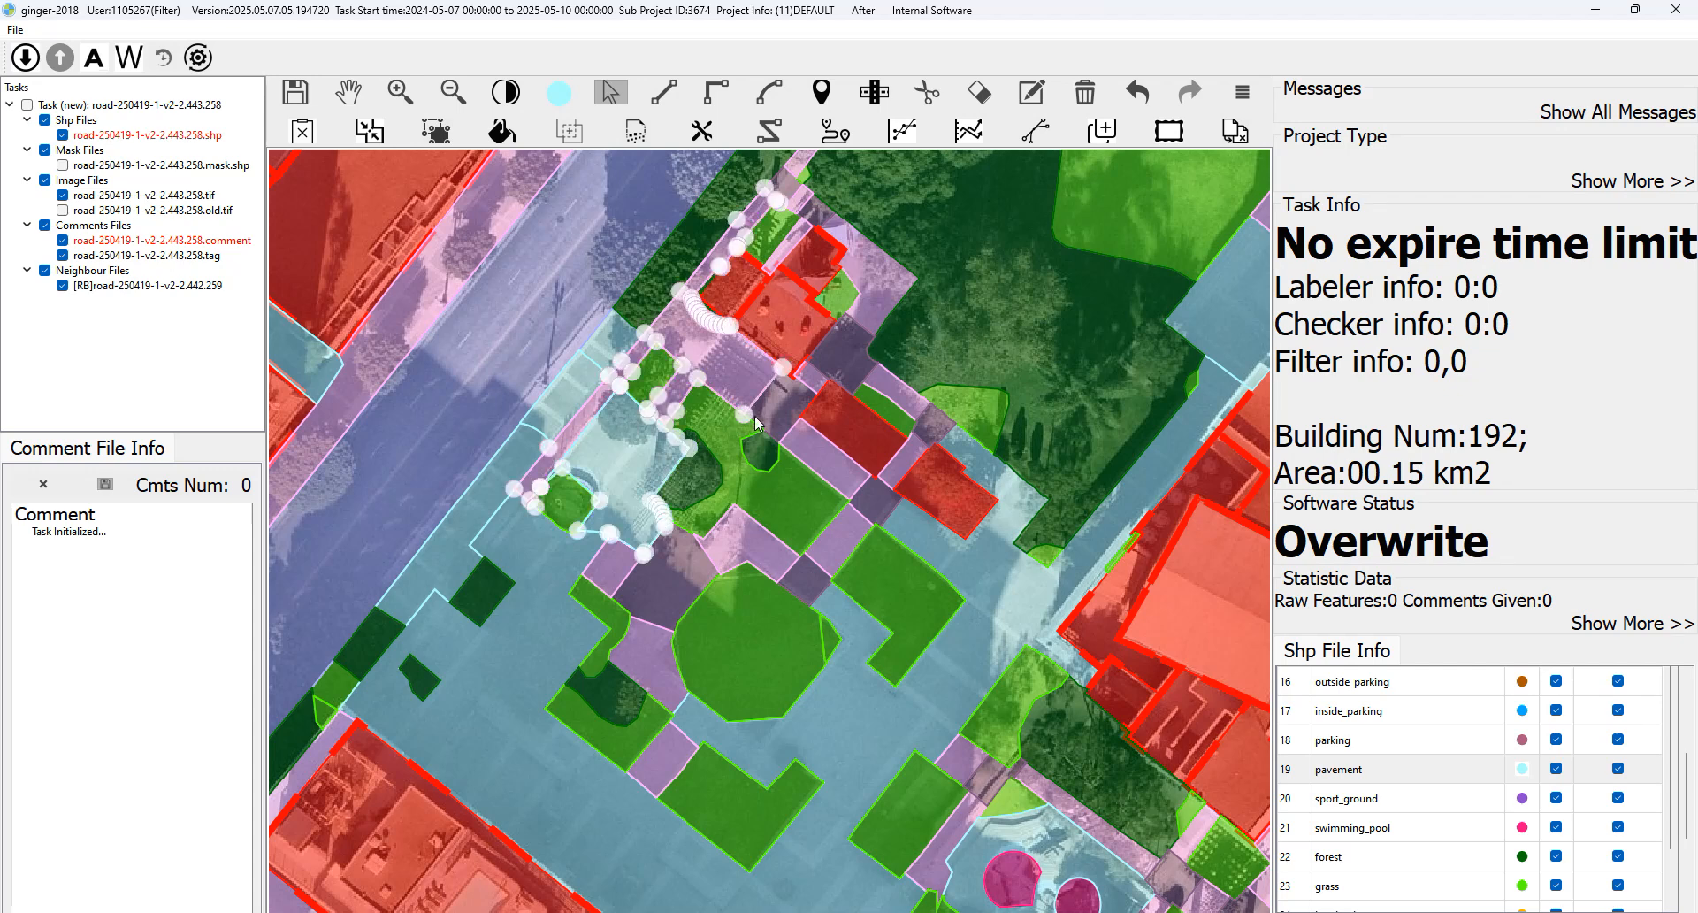
{"action": "key", "text": "m"}
{"action": "key", "text": "space"}
{"action": "key", "text": "space"}
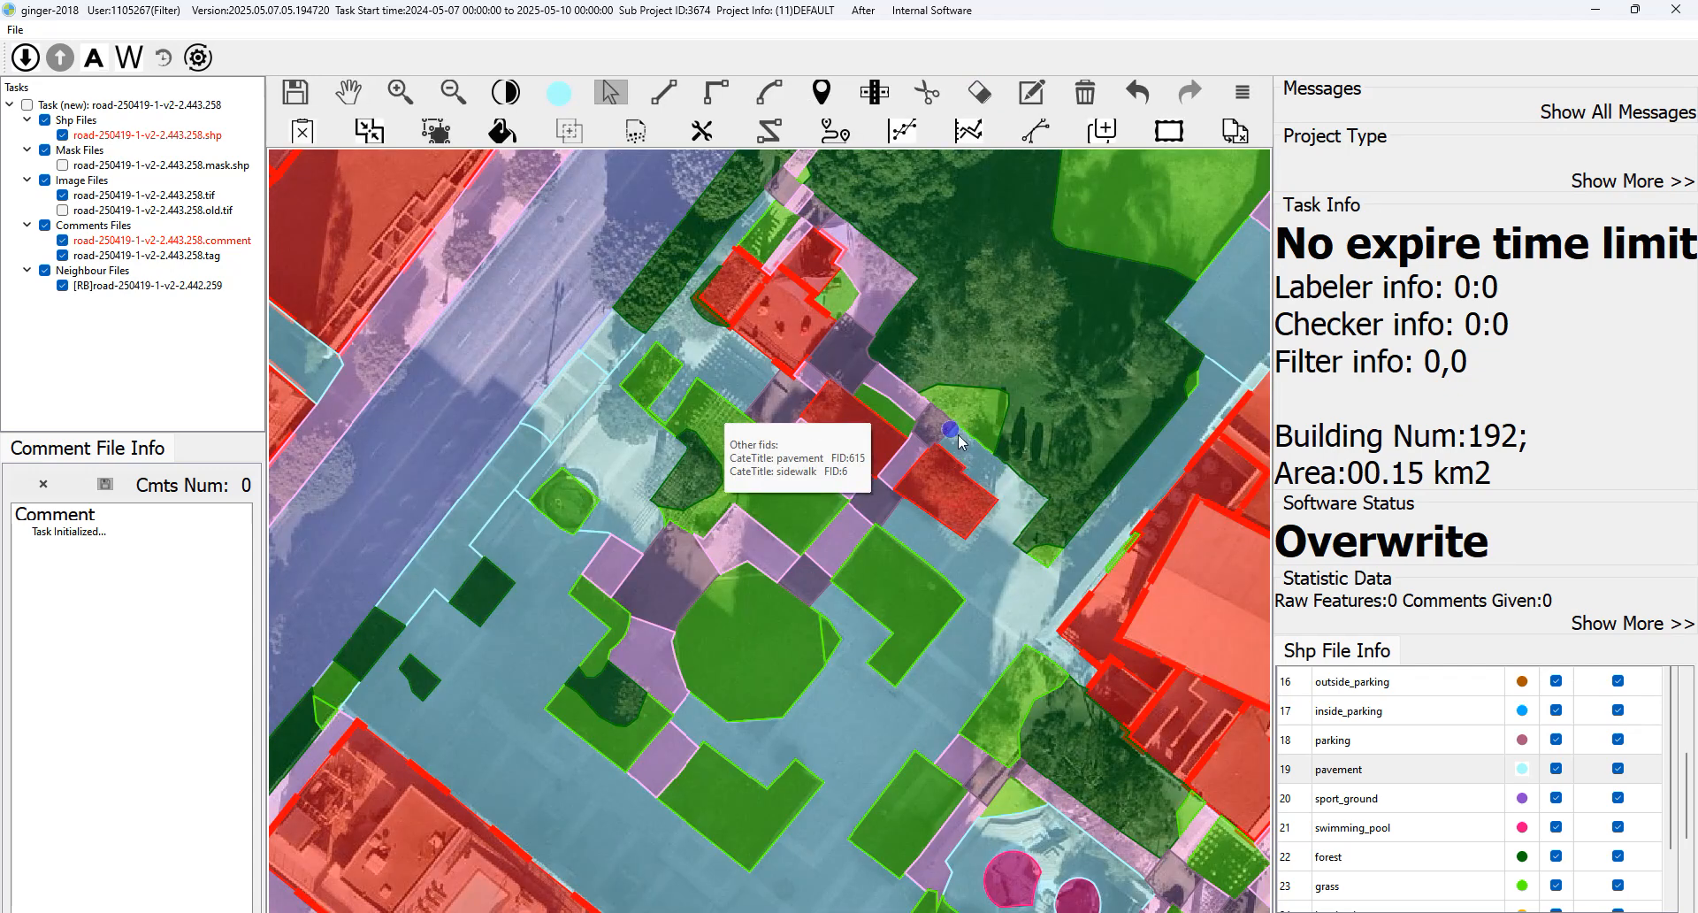
Merge the sidewalk and sidewalk-intersection pieces north and west of the octagonal lawn into the pavement.
{"action": "key", "text": "space"}
{"action": "scroll", "coordinate": [895, 512], "scroll_direction": "up", "scroll_amount": 1}
{"action": "key", "text": "space"}
{"action": "left_click_drag", "start_coordinate": [894, 525], "coordinate": [718, 543]}
{"action": "key", "text": "s"}
{"action": "key", "text": "Escape"}
{"action": "key", "text": "s"}
{"action": "key", "text": "m"}
{"action": "key", "text": "m"}
{"action": "key", "text": "m"}
{"action": "key", "text": "m"}
{"action": "left_click_drag", "start_coordinate": [575, 492], "coordinate": [612, 630]}
{"action": "key", "text": "m"}
{"action": "left_click_drag", "start_coordinate": [649, 534], "coordinate": [709, 528]}
{"action": "key", "text": "space"}
Compare the playground surroundings, the small lawns and the street-side pavement with the bare aerial image.
{"action": "left_click_drag", "start_coordinate": [870, 416], "coordinate": [776, 572]}
{"action": "key", "text": "h"}
{"action": "key", "text": "h"}
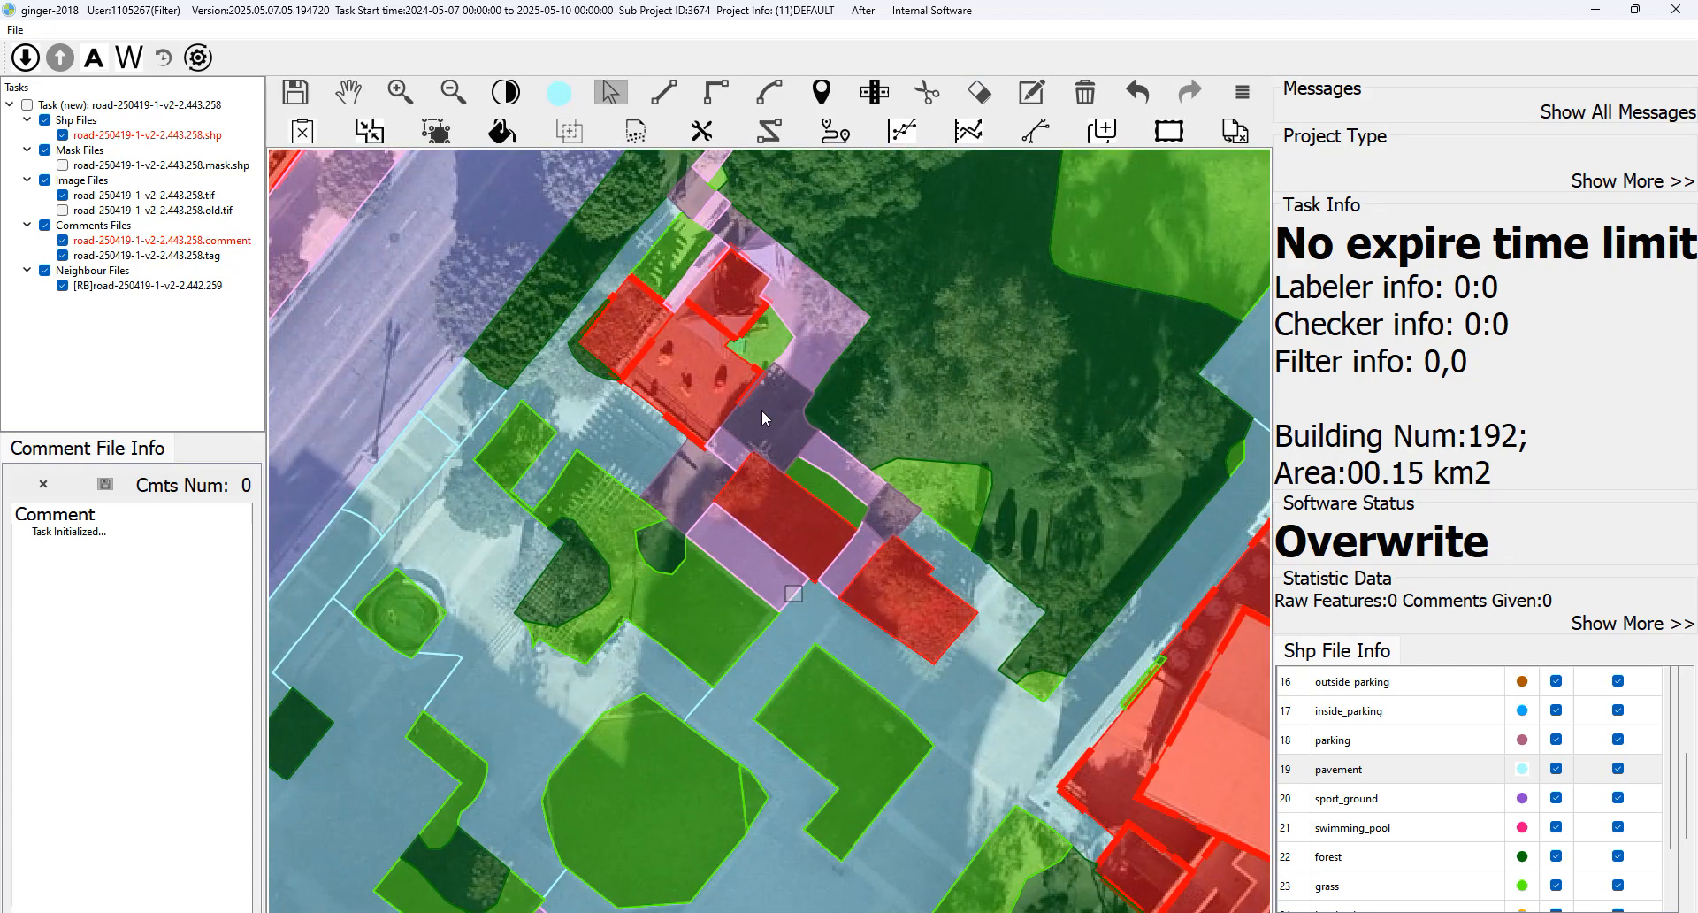
{"action": "key", "text": "h"}
{"action": "key", "text": "h"}
{"action": "left_click_drag", "start_coordinate": [855, 380], "coordinate": [852, 422]}
{"action": "key", "text": "h"}
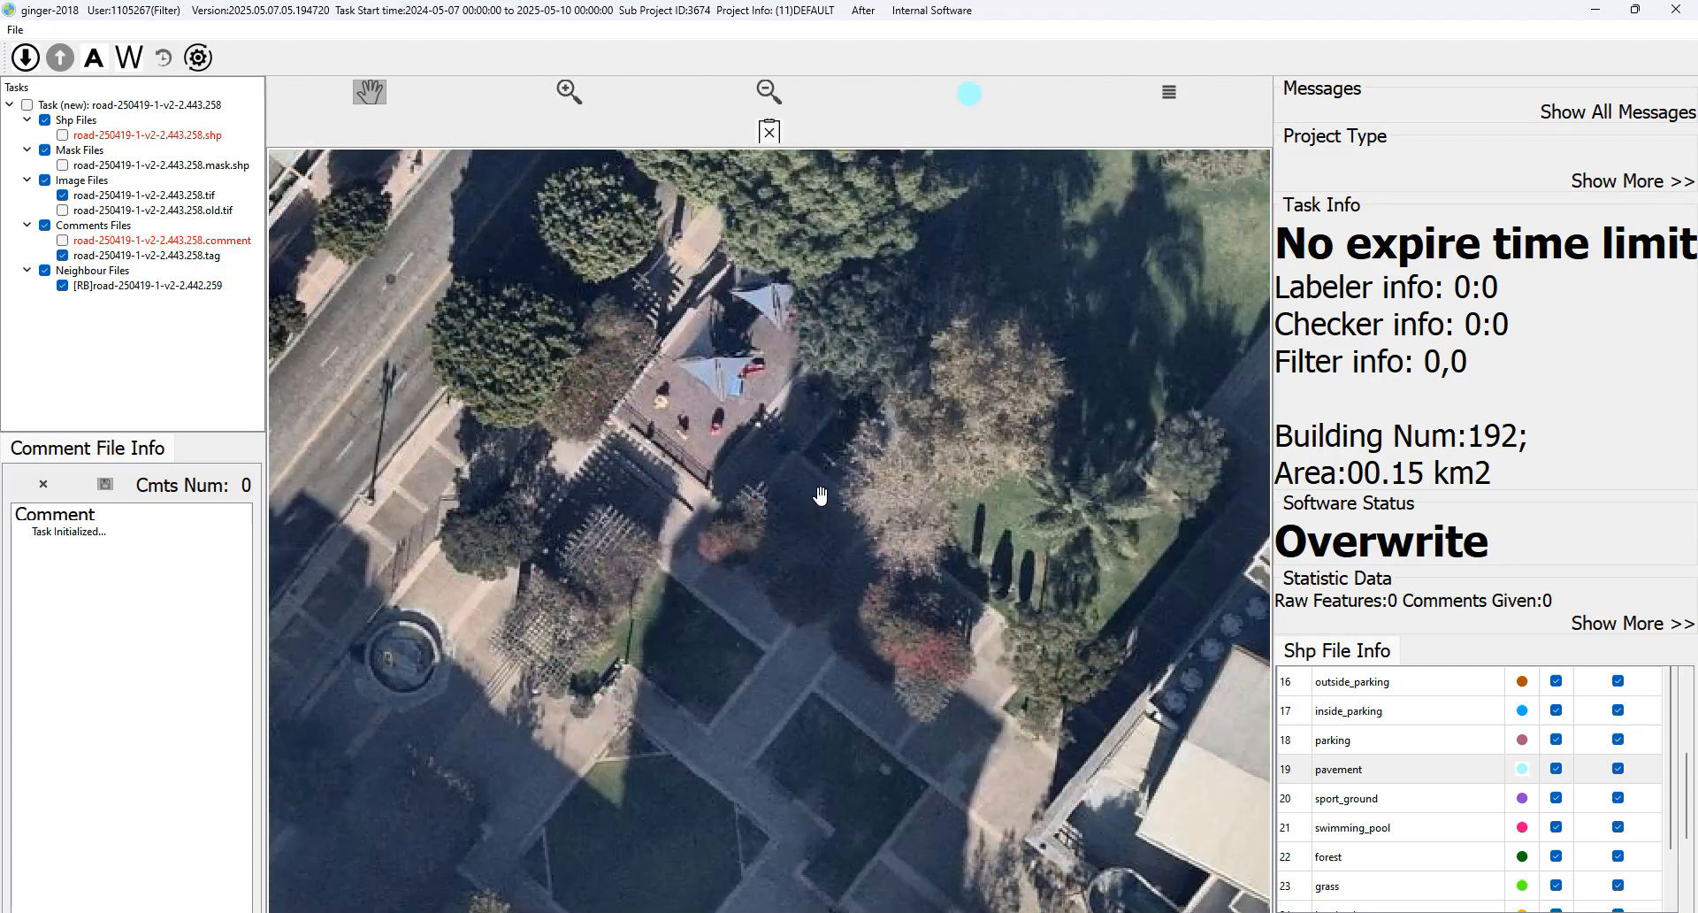
{"action": "key", "text": "h"}
{"action": "key", "text": "h"}
{"action": "key", "text": "h"}
{"action": "left_click_drag", "start_coordinate": [871, 342], "coordinate": [818, 443]}
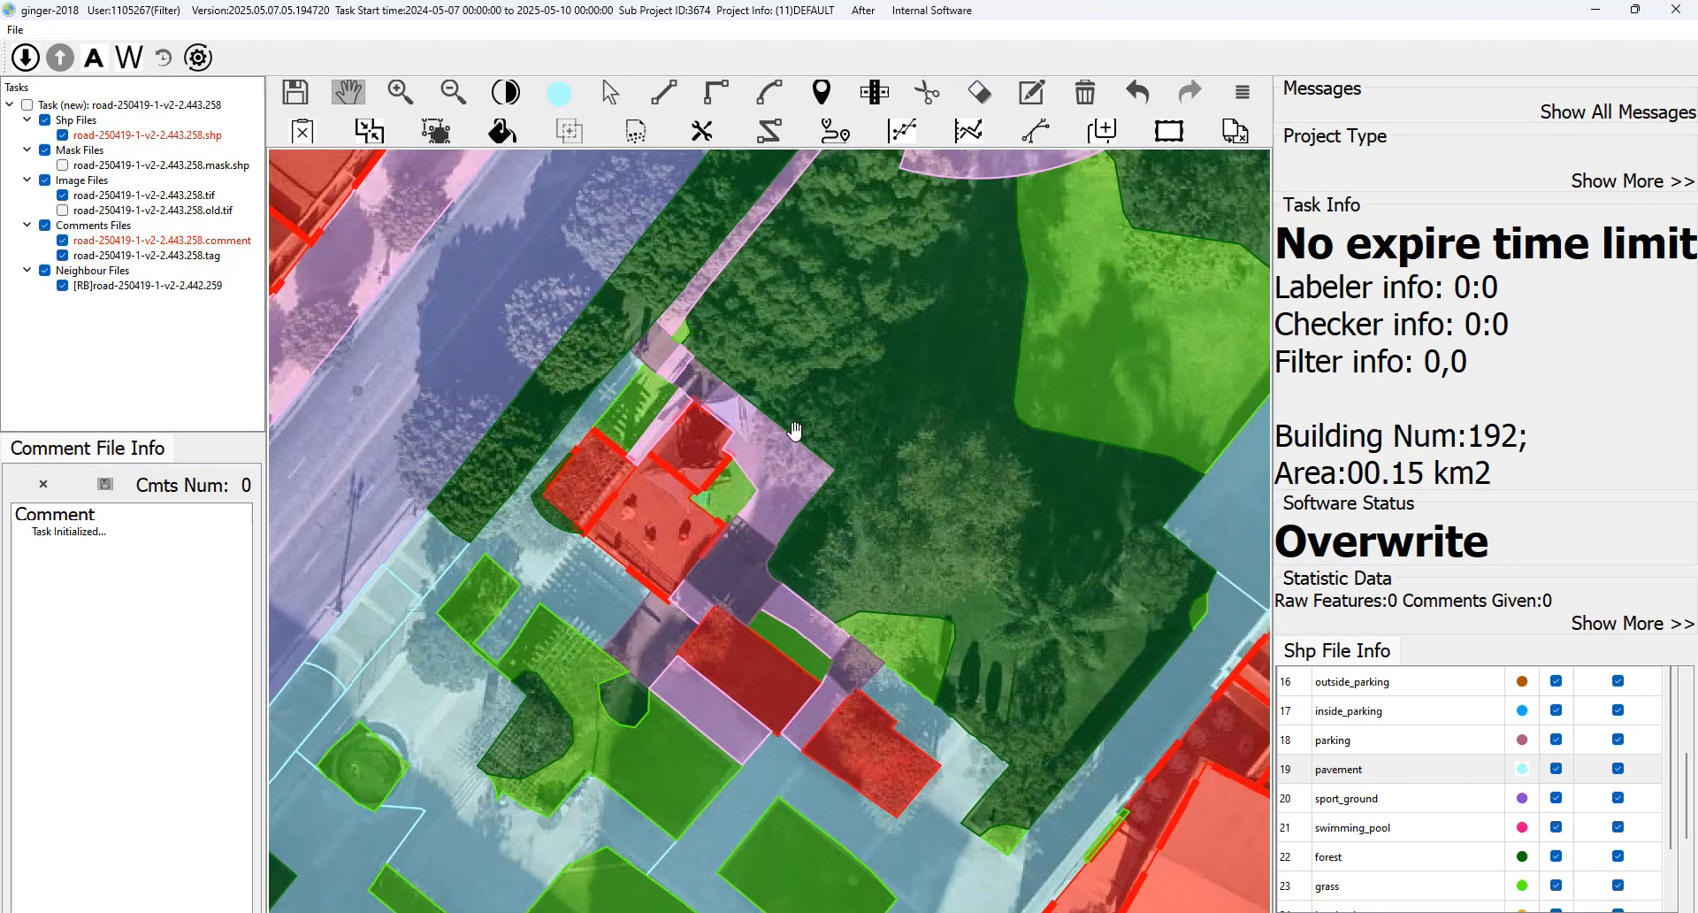
{"action": "key", "text": "h"}
{"action": "key", "text": "h"}
{"action": "left_click_drag", "start_coordinate": [554, 521], "coordinate": [793, 363]}
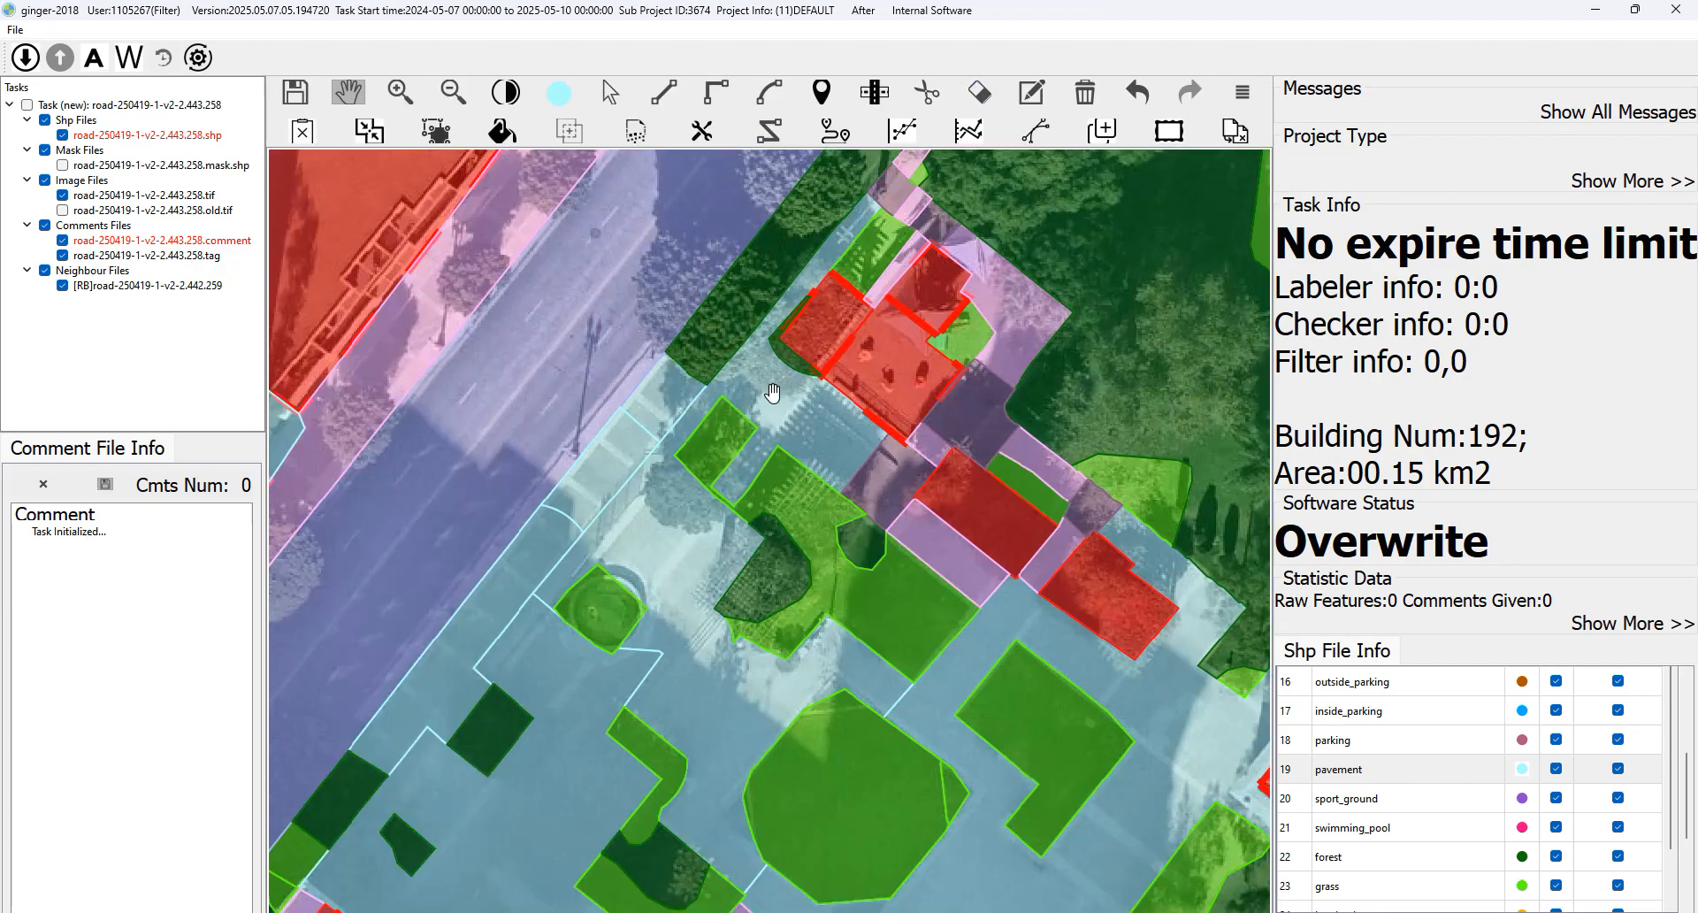
{"action": "key", "text": "h"}
{"action": "left_click_drag", "start_coordinate": [658, 548], "coordinate": [812, 294]}
{"action": "key", "text": "h"}
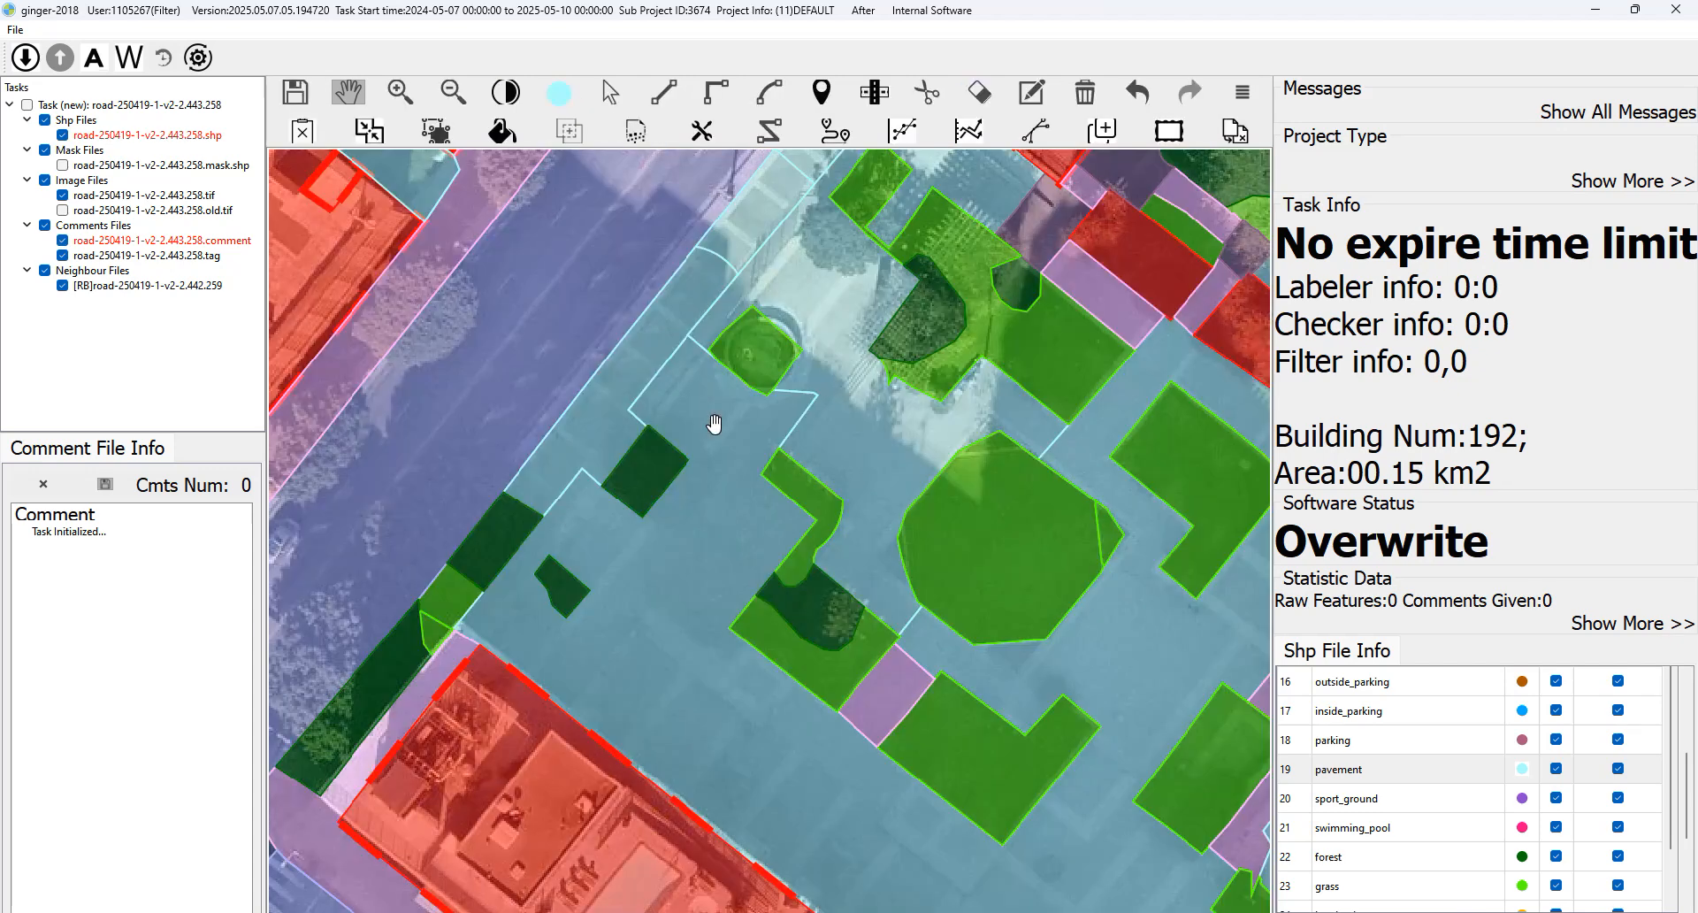
Split the plaza pavement parallel to the street, from the southern building's corner past the round lawn to the hedge near the playground.
{"action": "scroll", "coordinate": [710, 422], "scroll_direction": "down", "scroll_amount": 1}
{"action": "key", "text": "Escape"}
{"action": "key", "text": "x"}
{"action": "left_click", "coordinate": [558, 572]}
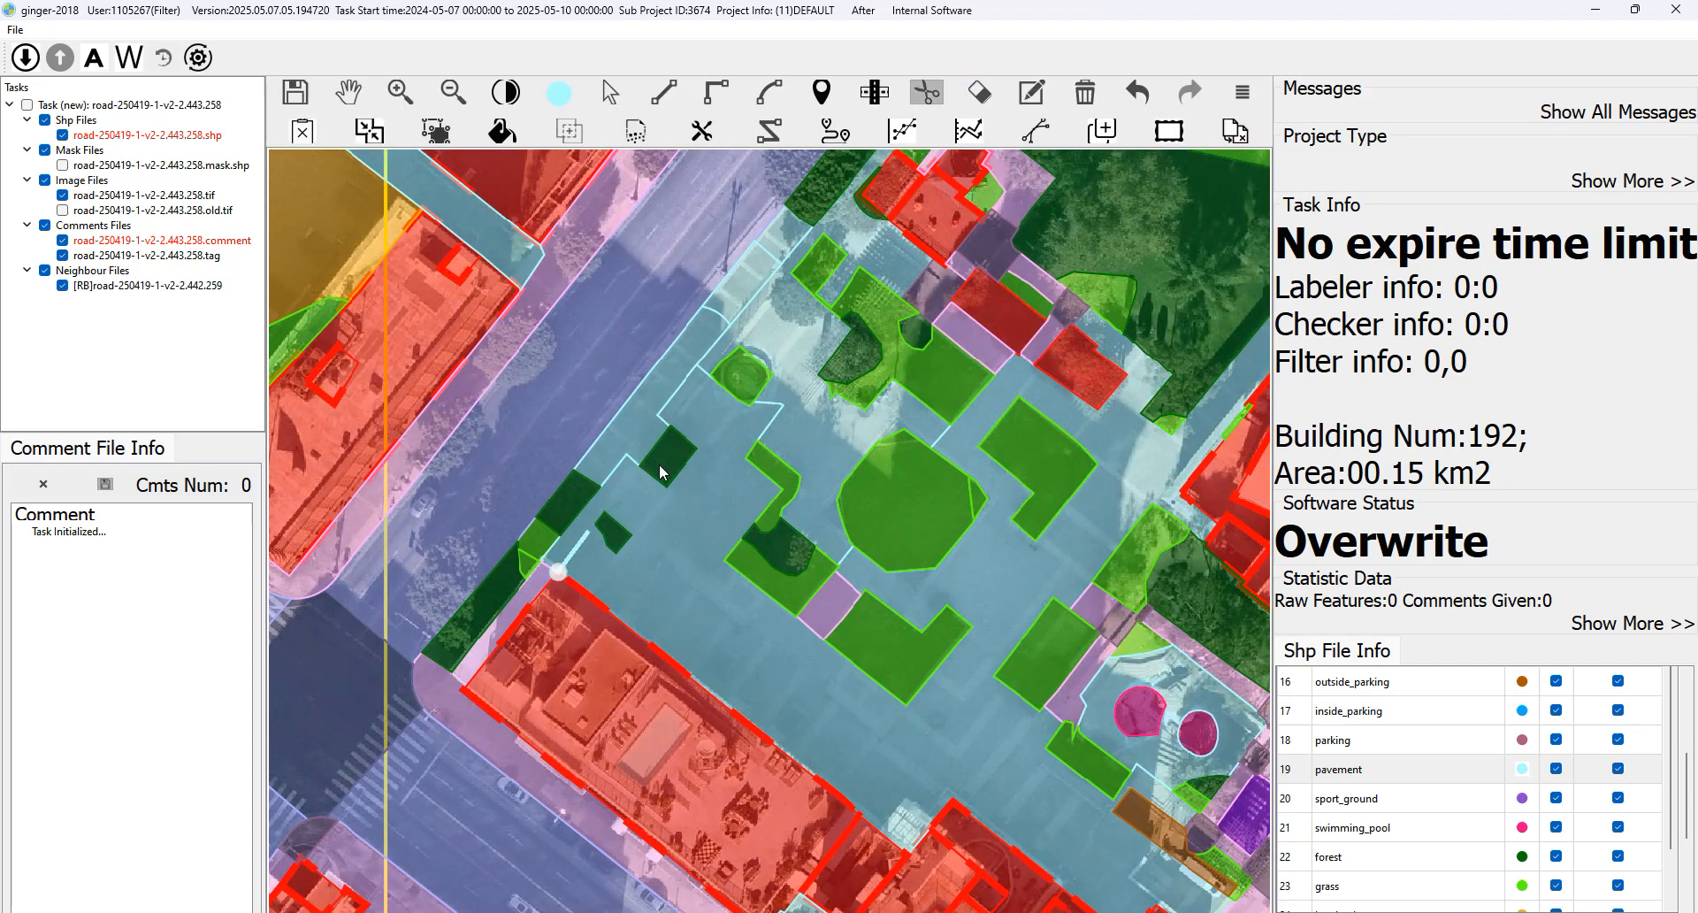
{"action": "left_click", "coordinate": [642, 461]}
{"action": "scroll", "coordinate": [640, 469], "scroll_direction": "up", "scroll_amount": 2}
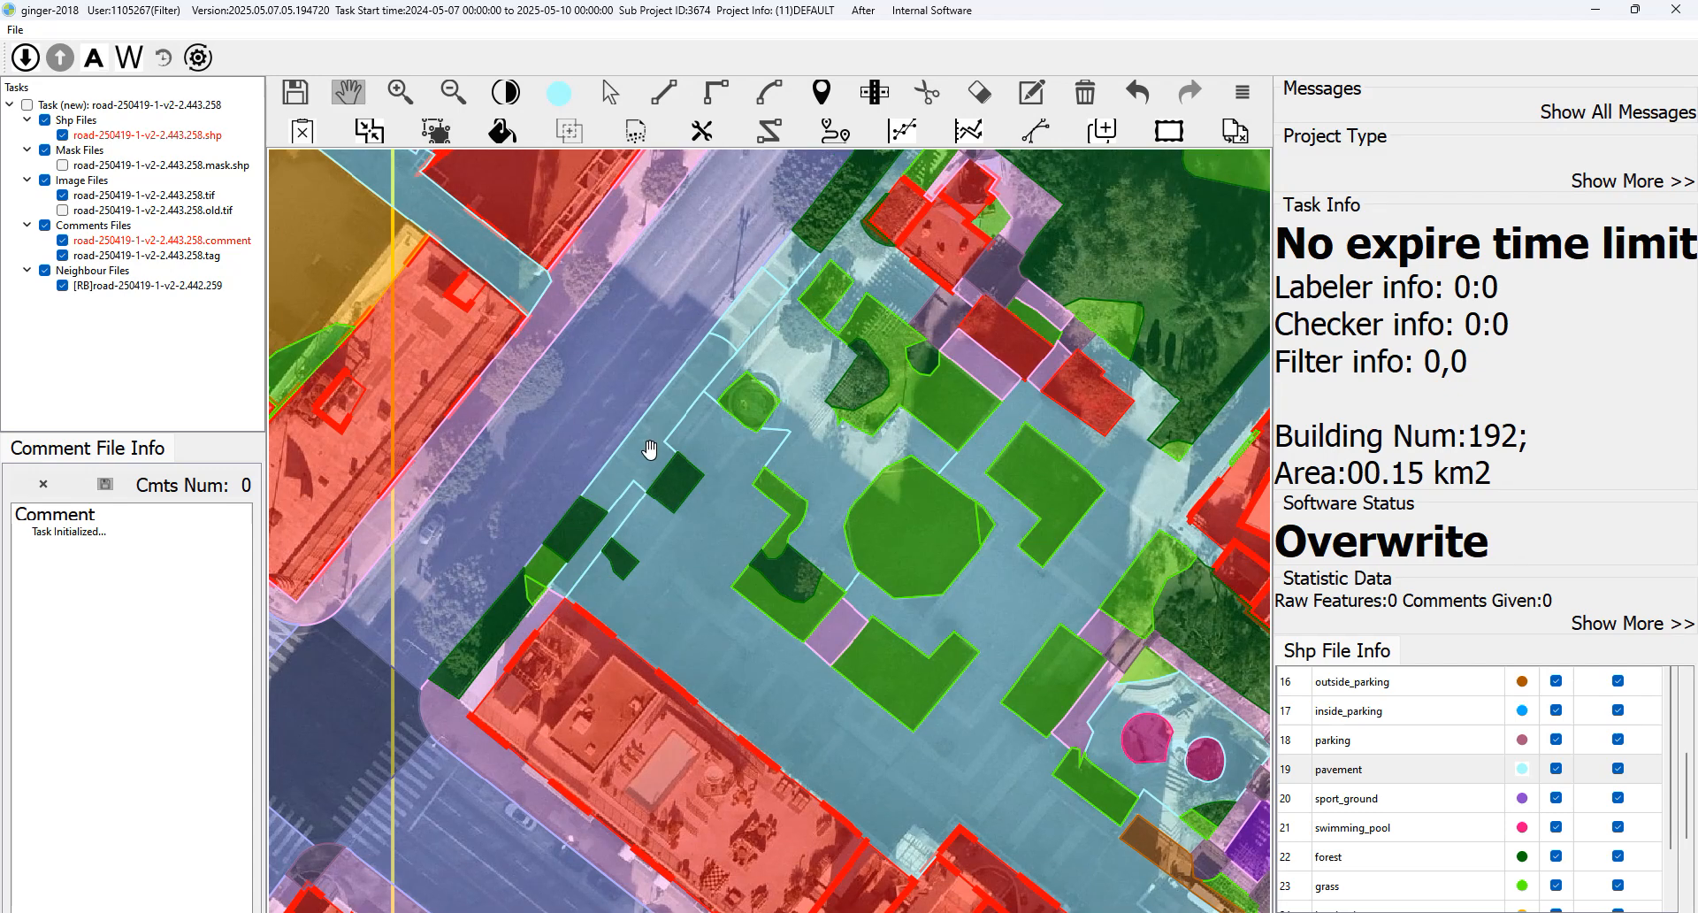
{"action": "left_click", "coordinate": [667, 445]}
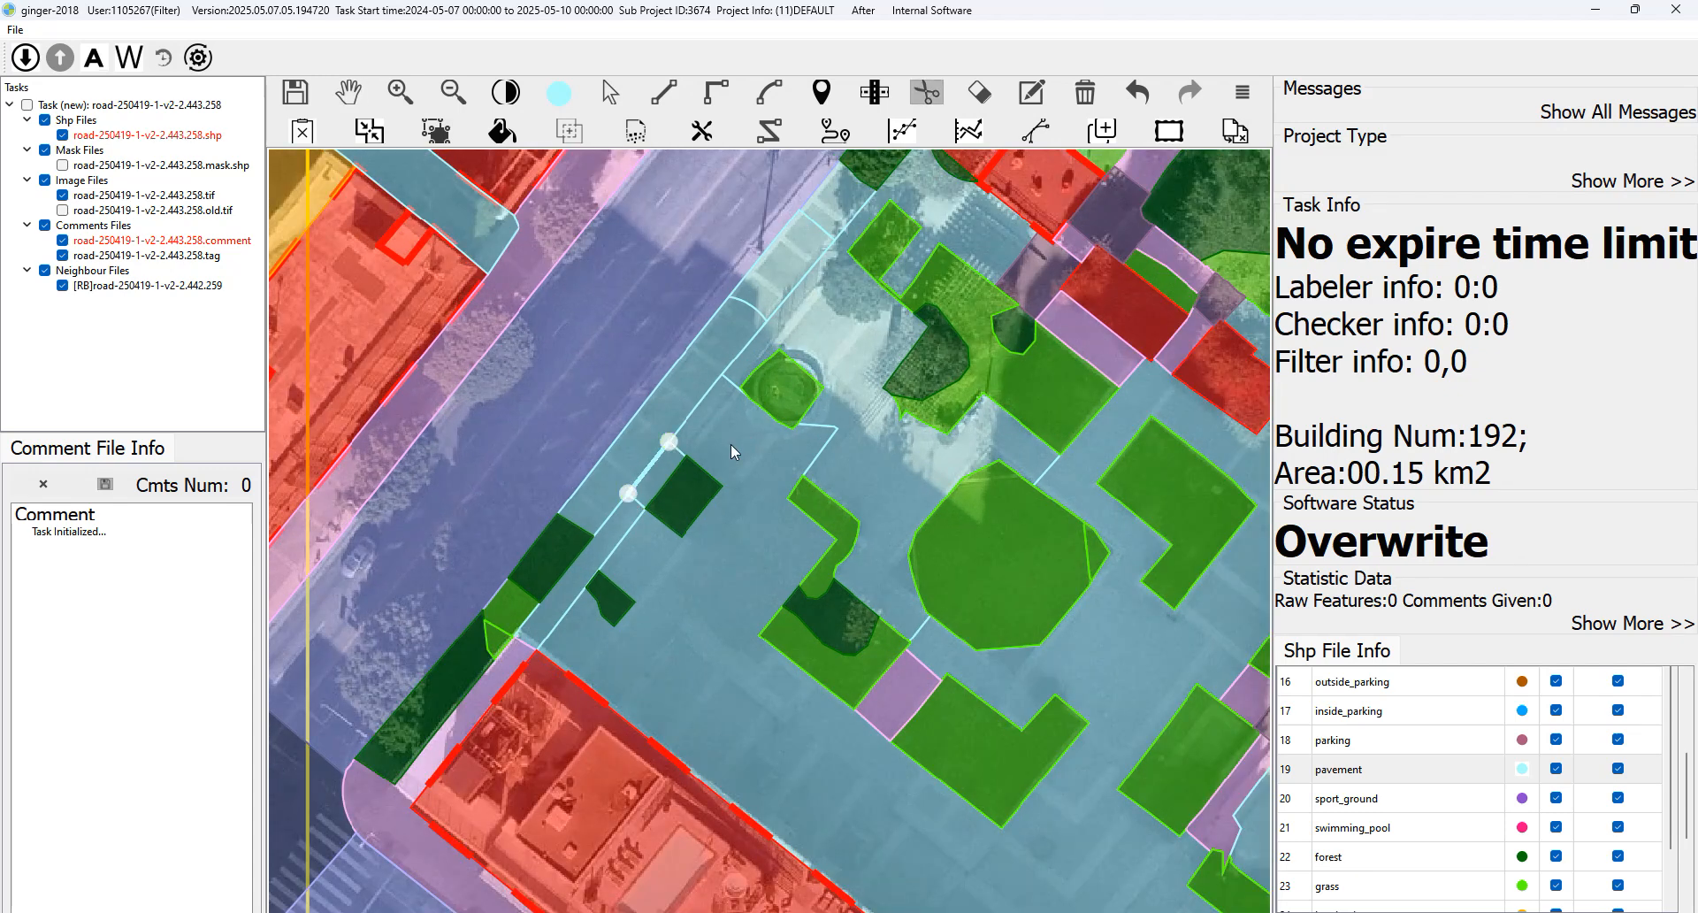
{"action": "left_click_drag", "start_coordinate": [736, 390], "coordinate": [679, 488]}
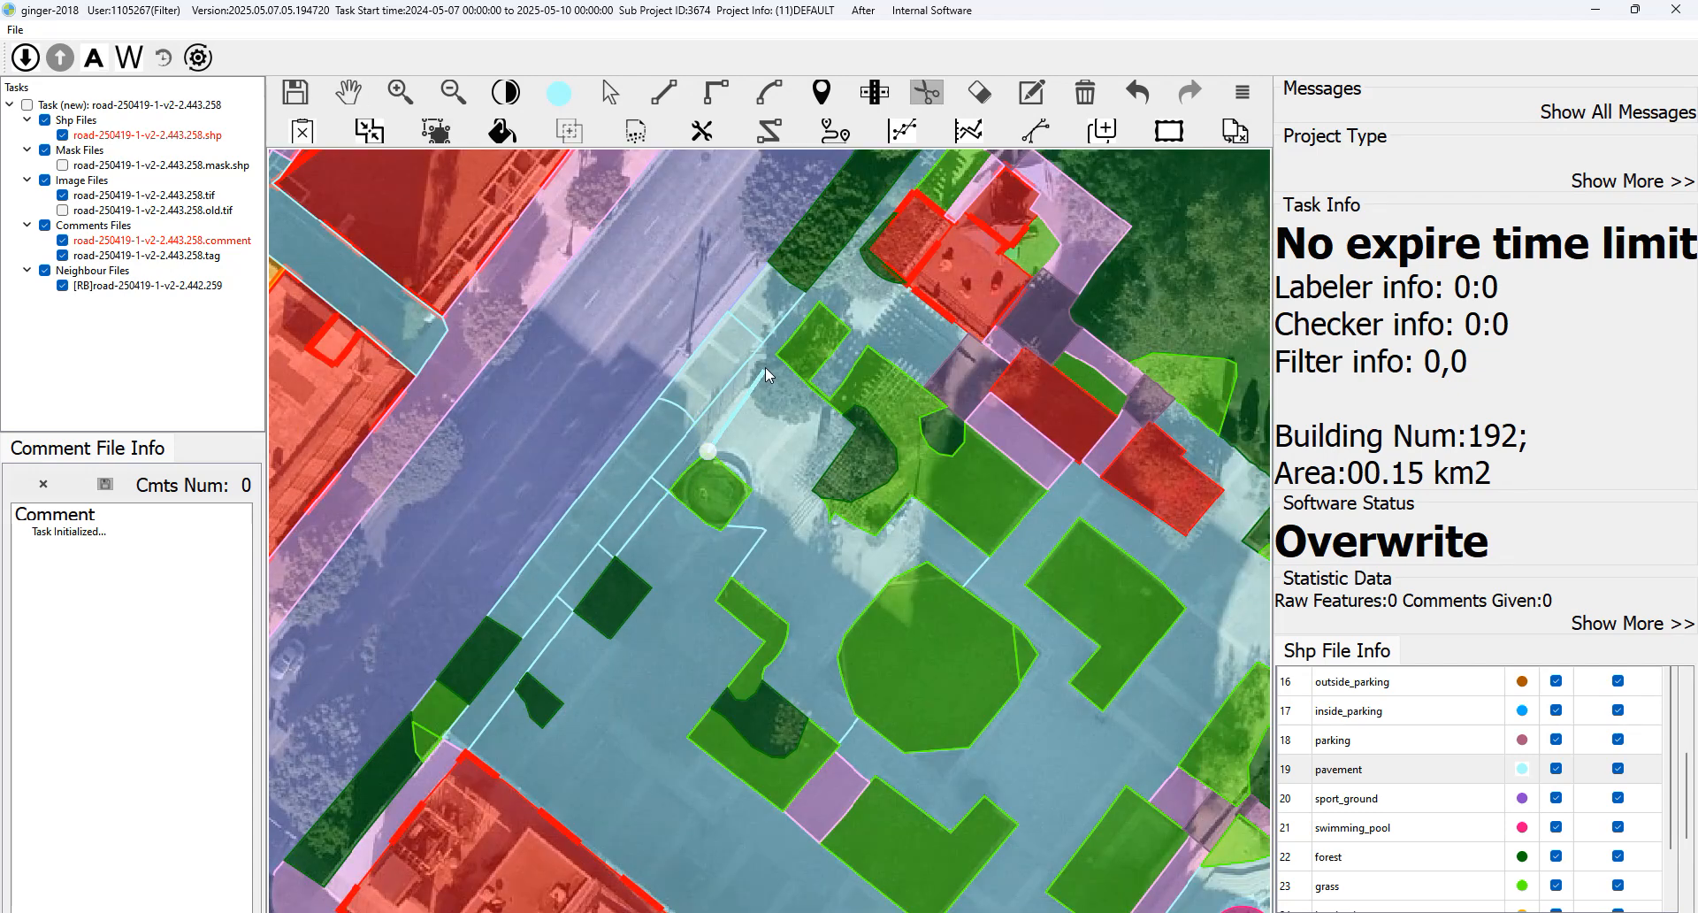
{"action": "left_click_drag", "start_coordinate": [819, 320], "coordinate": [750, 437]}
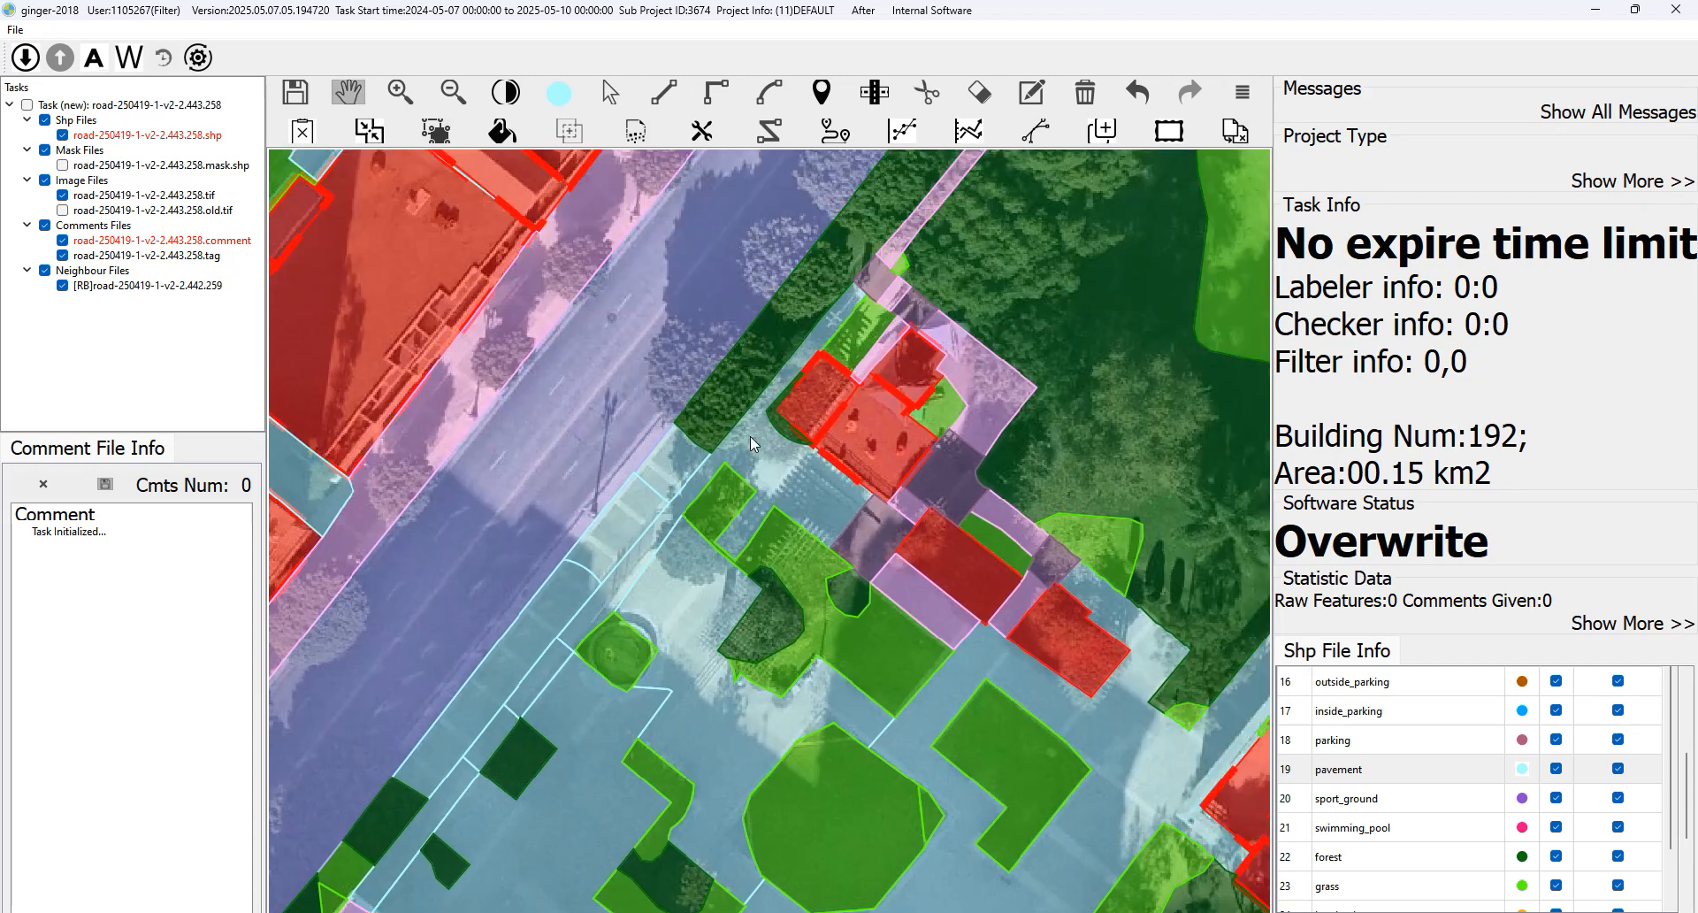
{"action": "left_click_drag", "start_coordinate": [1040, 632], "coordinate": [926, 464]}
{"action": "key", "text": "Escape"}
Merge the sidewalk strip southwest of the upper red block and the pieces between the two red blocks into the pavement.
{"action": "key", "text": "m"}
{"action": "key", "text": "space"}
{"action": "key", "text": "space"}
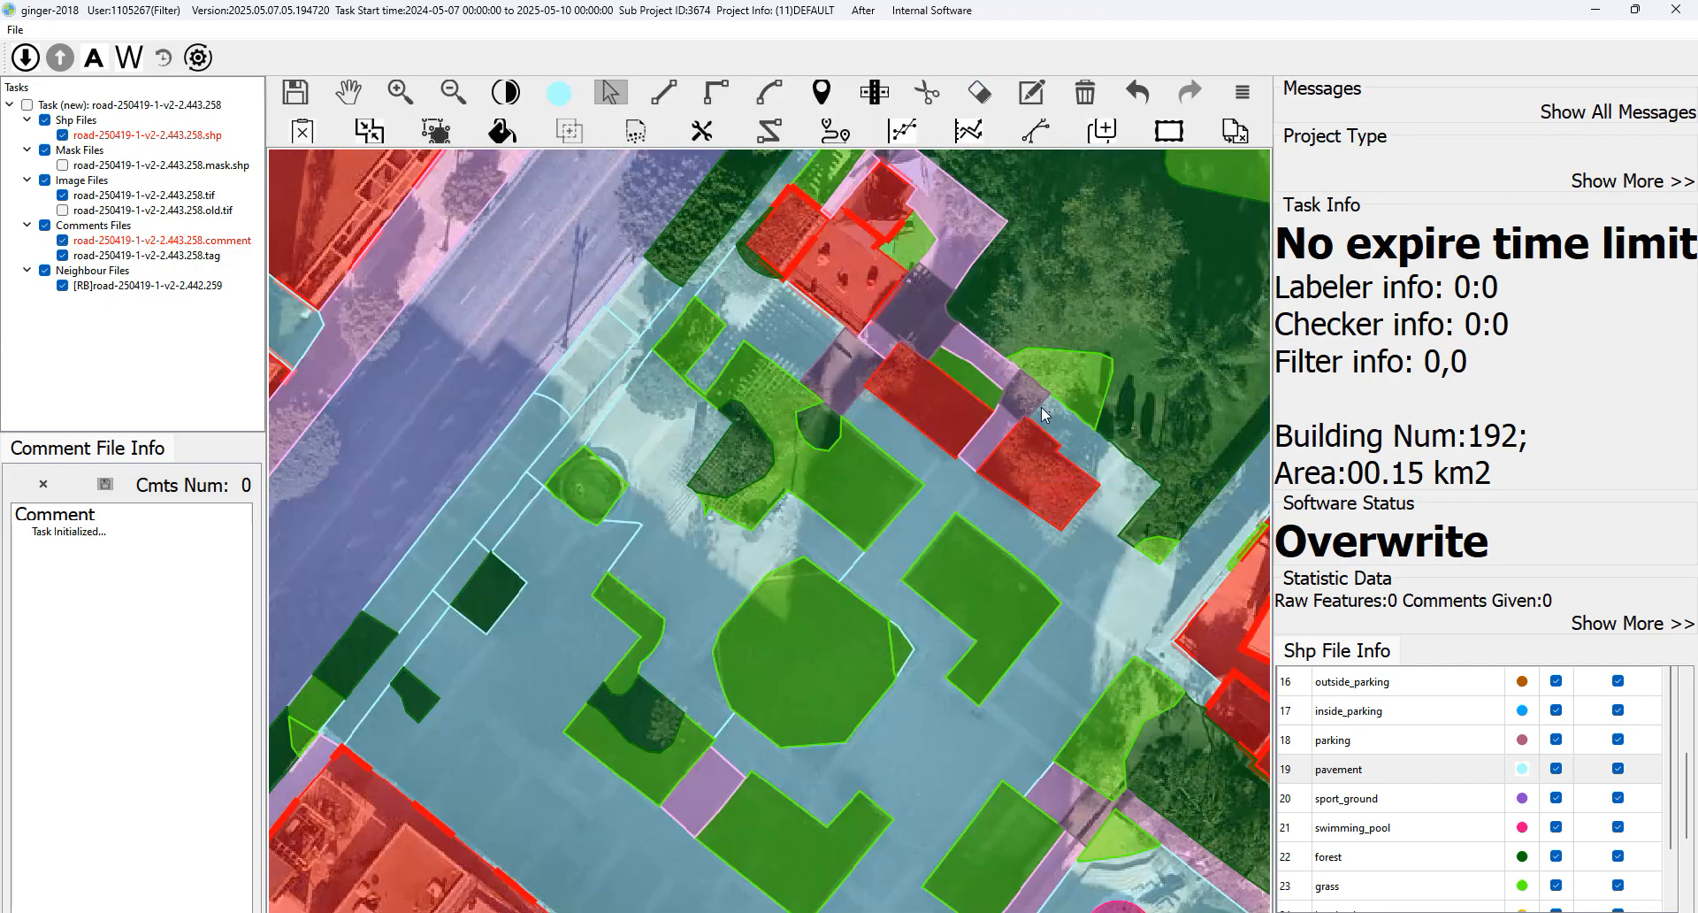
{"action": "mouse_move", "coordinate": [1048, 411]}
{"action": "left_mouse_down"}
{"action": "mouse_move", "coordinate": [1030, 398]}
{"action": "mouse_move", "coordinate": [1003, 415]}
{"action": "mouse_move", "coordinate": [1030, 391]}
{"action": "left_mouse_up"}
{"action": "key", "text": "m"}
{"action": "key", "text": "m"}
{"action": "key", "text": "m"}
Merge the sidewalk-intersection pieces south of the playground and the sidewalk area on its eastern side into the pavement.
{"action": "key", "text": "h"}
{"action": "left_click_drag", "start_coordinate": [898, 338], "coordinate": [955, 397]}
{"action": "key", "text": "space"}
{"action": "key", "text": "space"}
{"action": "key", "text": "v"}
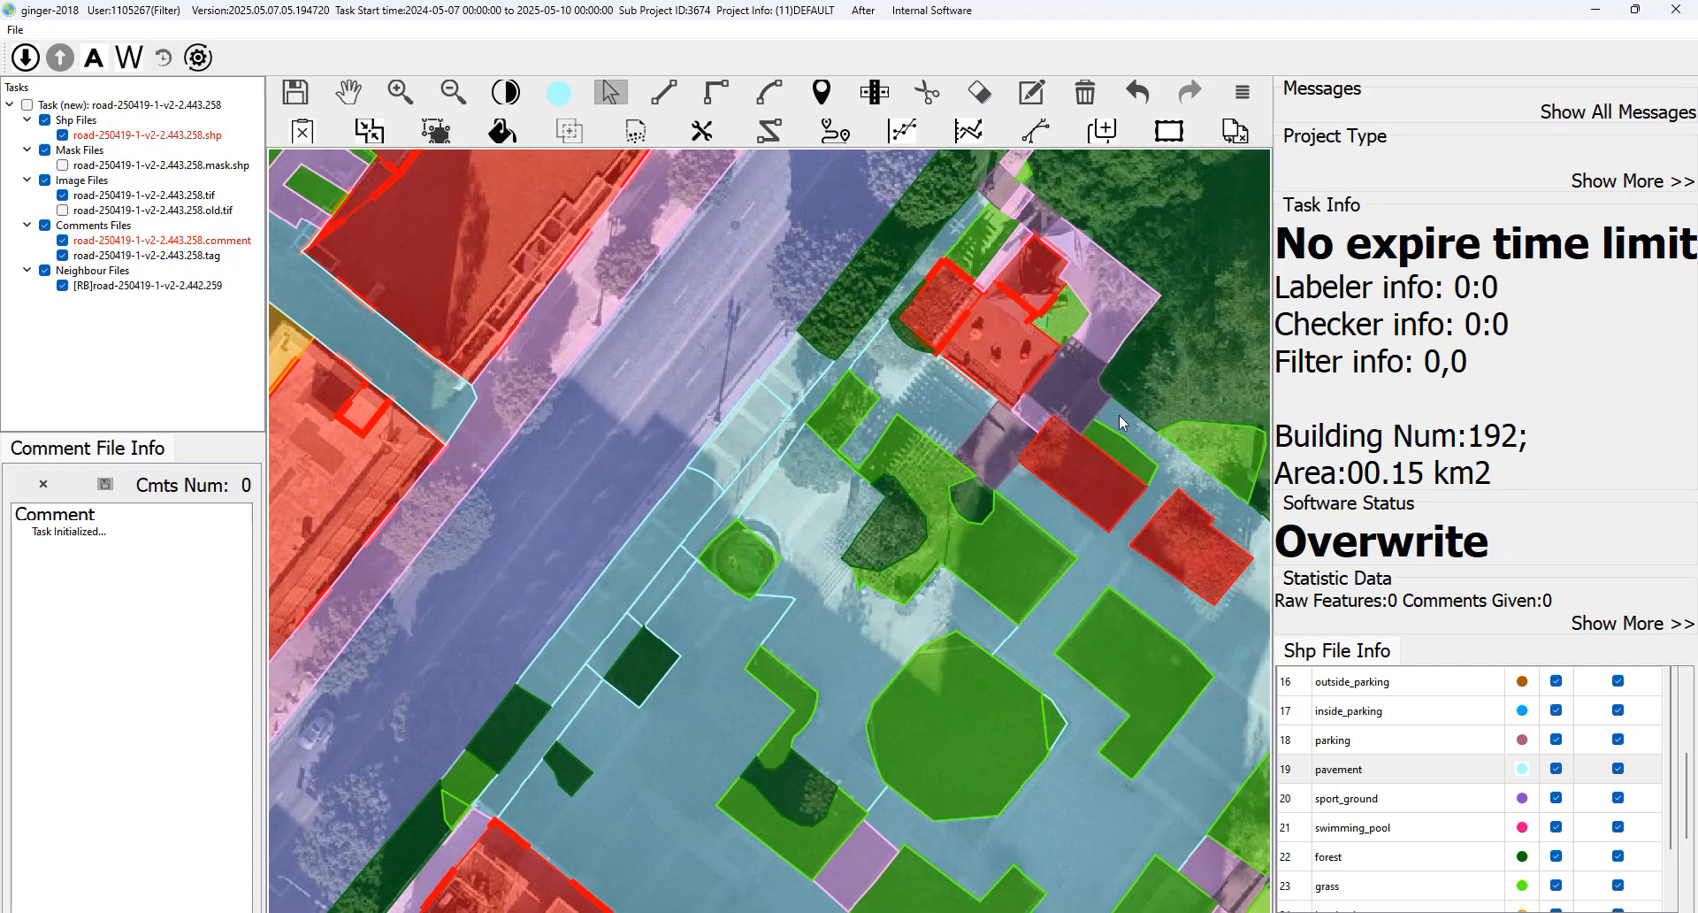
{"action": "left_click_drag", "start_coordinate": [1084, 404], "coordinate": [991, 431]}
{"action": "key", "text": "m"}
{"action": "key", "text": "m"}
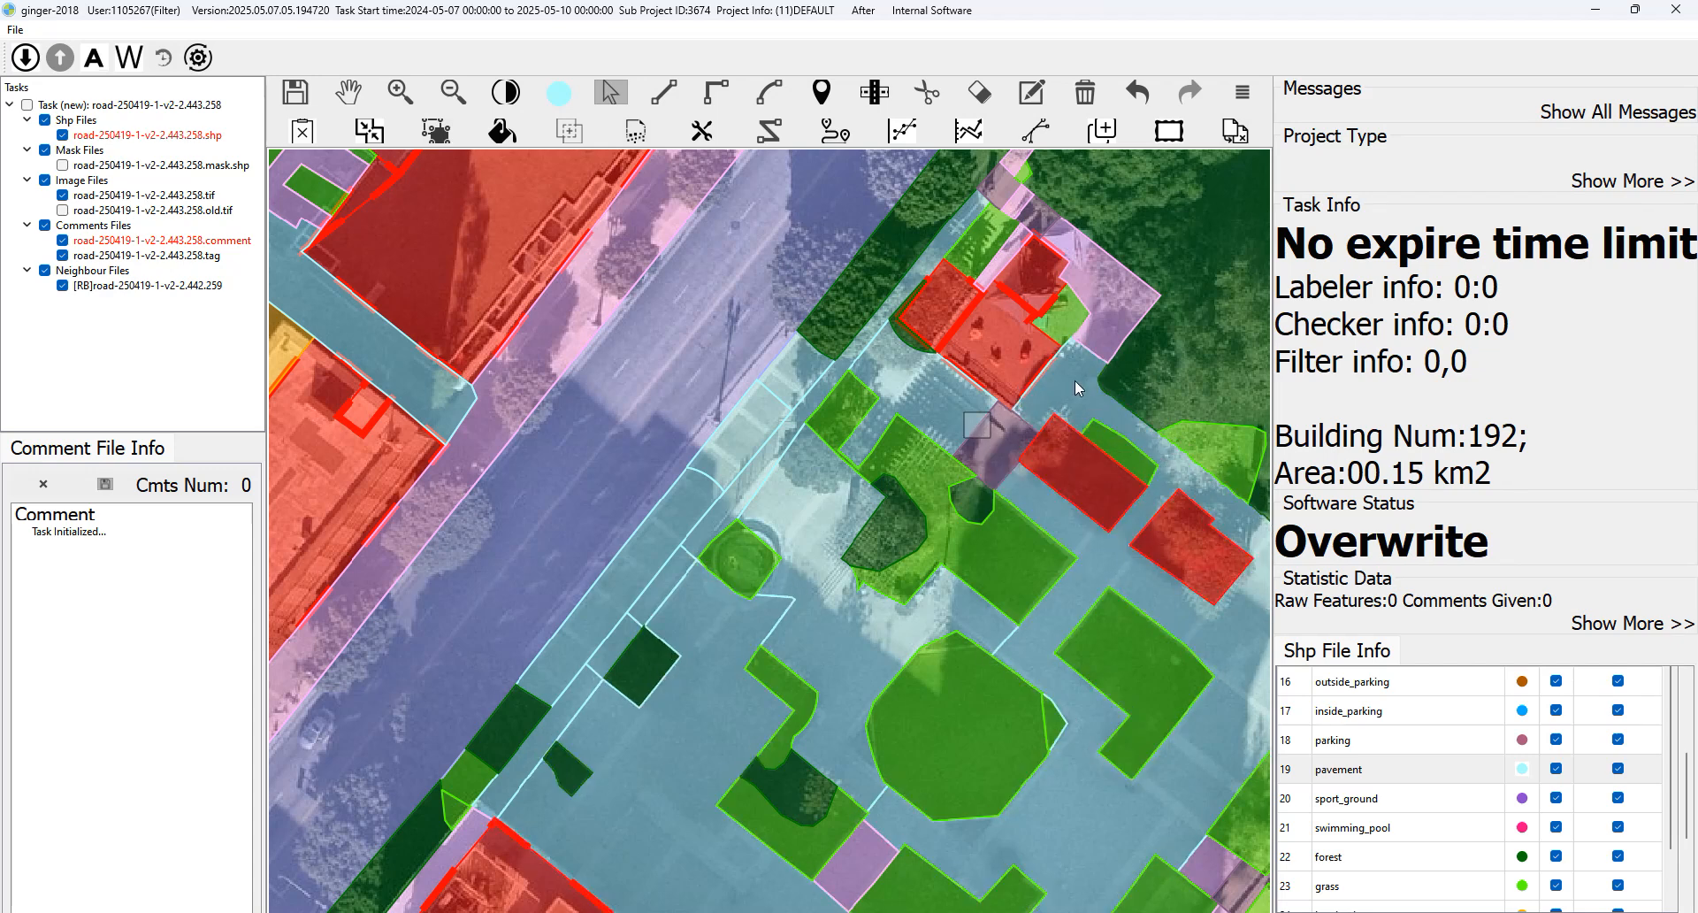
{"action": "key", "text": "m"}
{"action": "left_click_drag", "start_coordinate": [1082, 354], "coordinate": [1095, 338]}
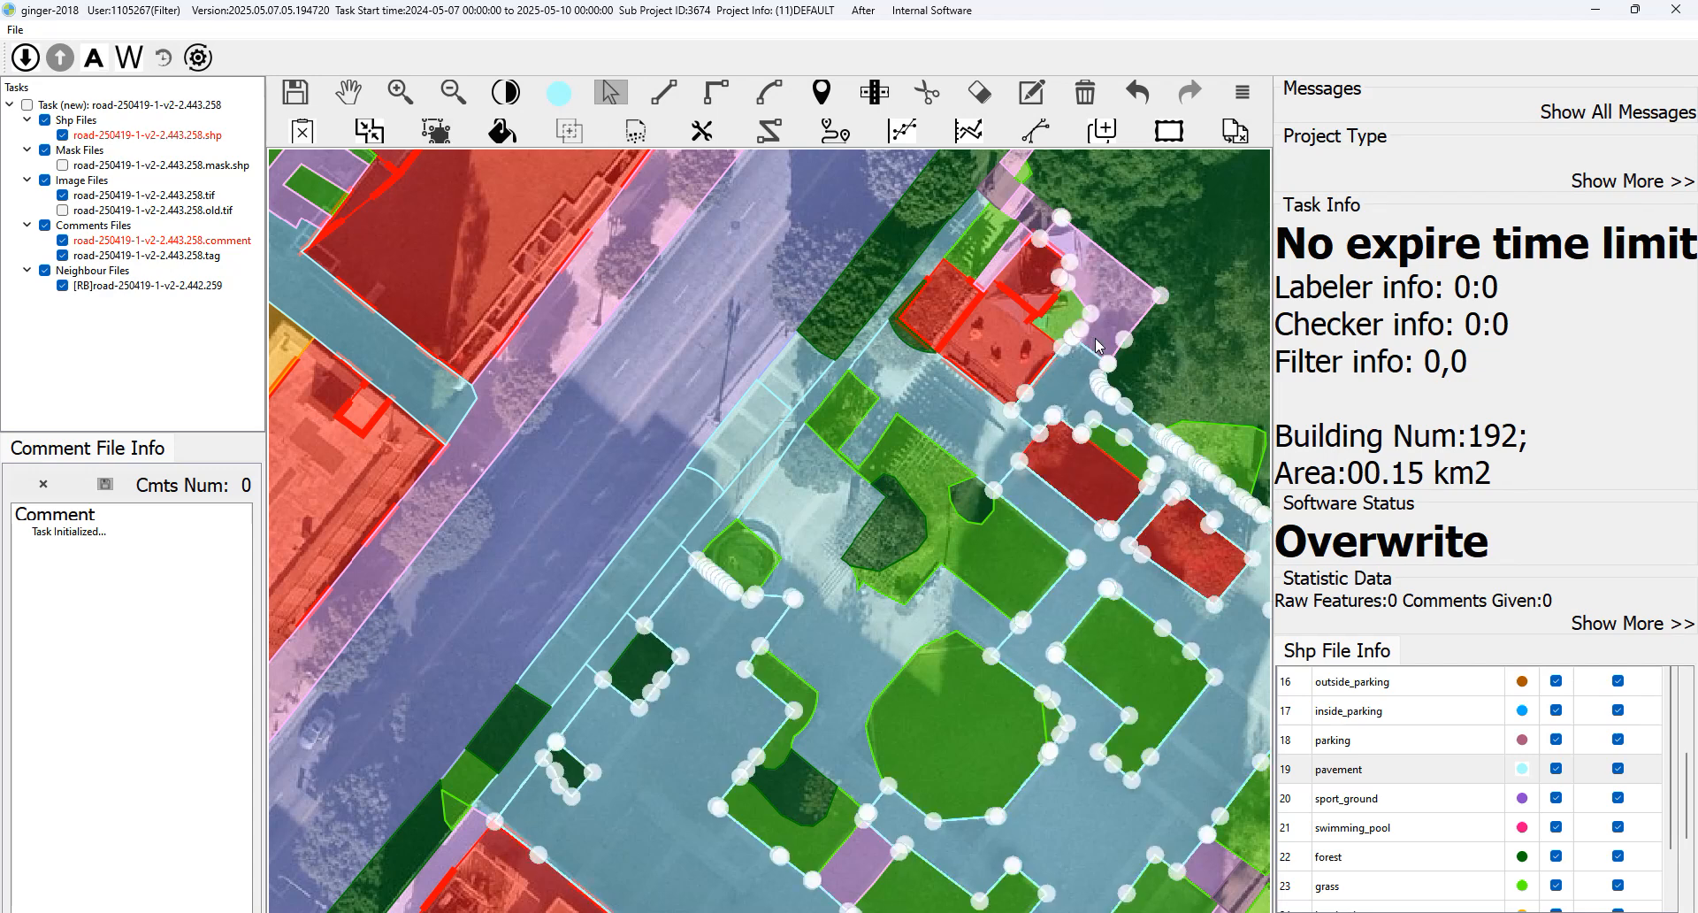
{"action": "key", "text": "m"}
Change the category of the split-off street-side pavement strip to sidewalk.
{"action": "scroll", "coordinate": [1095, 339], "scroll_direction": "down", "scroll_amount": 1}
{"action": "key", "text": "space"}
{"action": "left_click_drag", "start_coordinate": [962, 382], "coordinate": [1083, 281]}
{"action": "scroll", "coordinate": [842, 523], "scroll_direction": "up", "scroll_amount": 1}
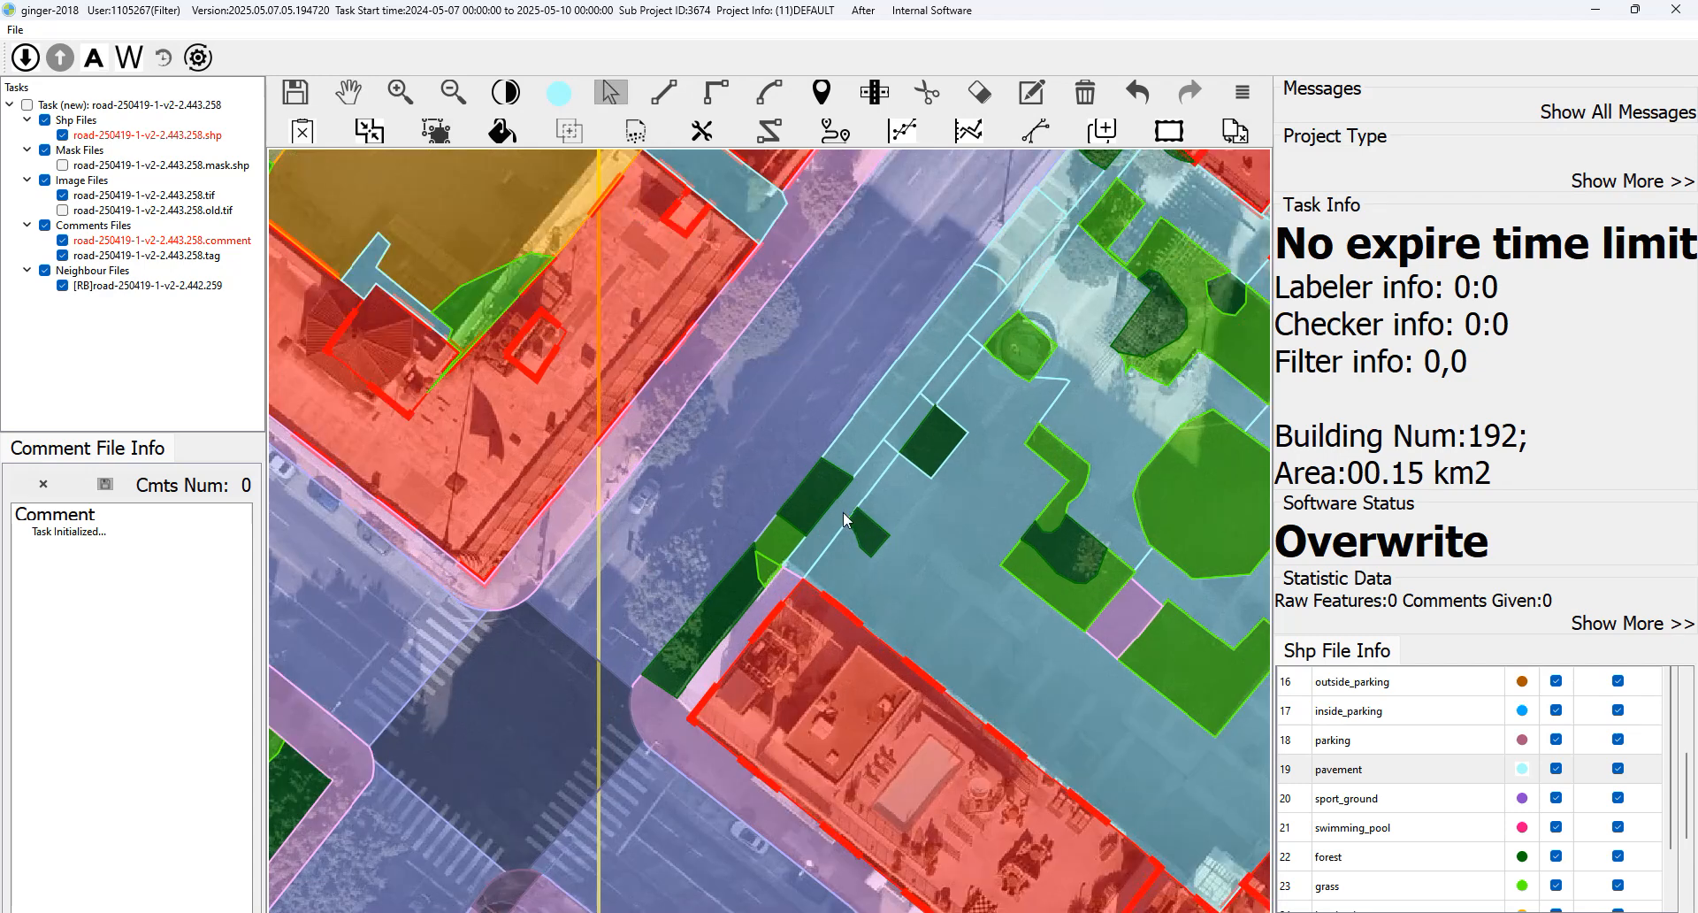
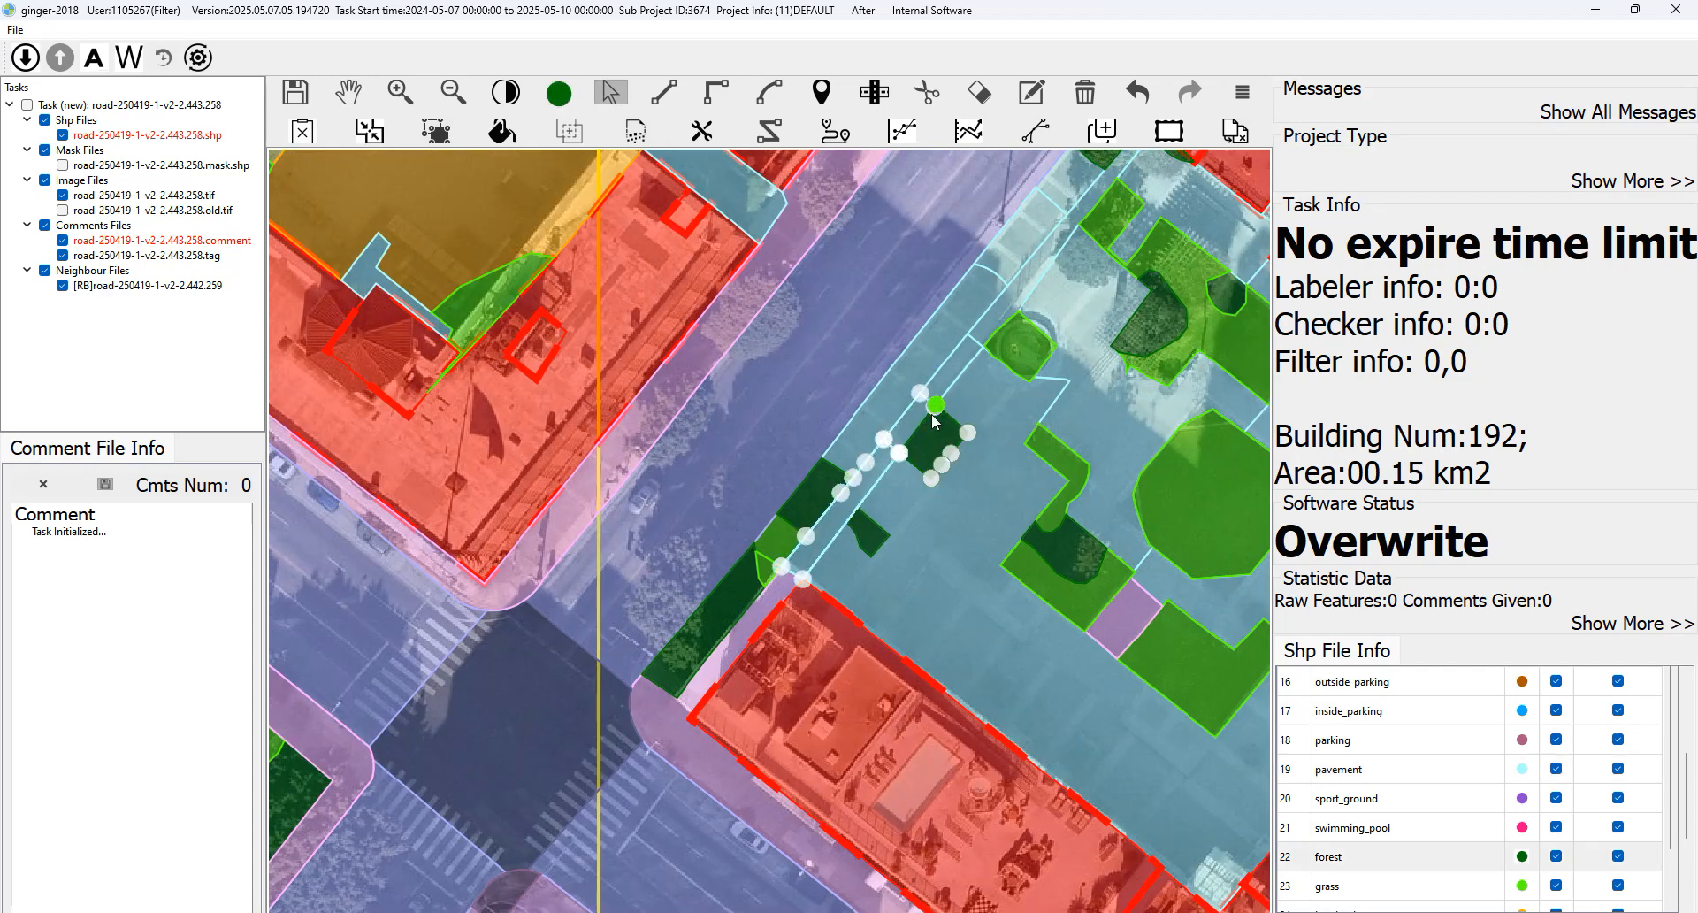
{"action": "scroll", "coordinate": [897, 435], "scroll_direction": "up", "scroll_amount": 1}
{"action": "left_click", "coordinate": [825, 517]}
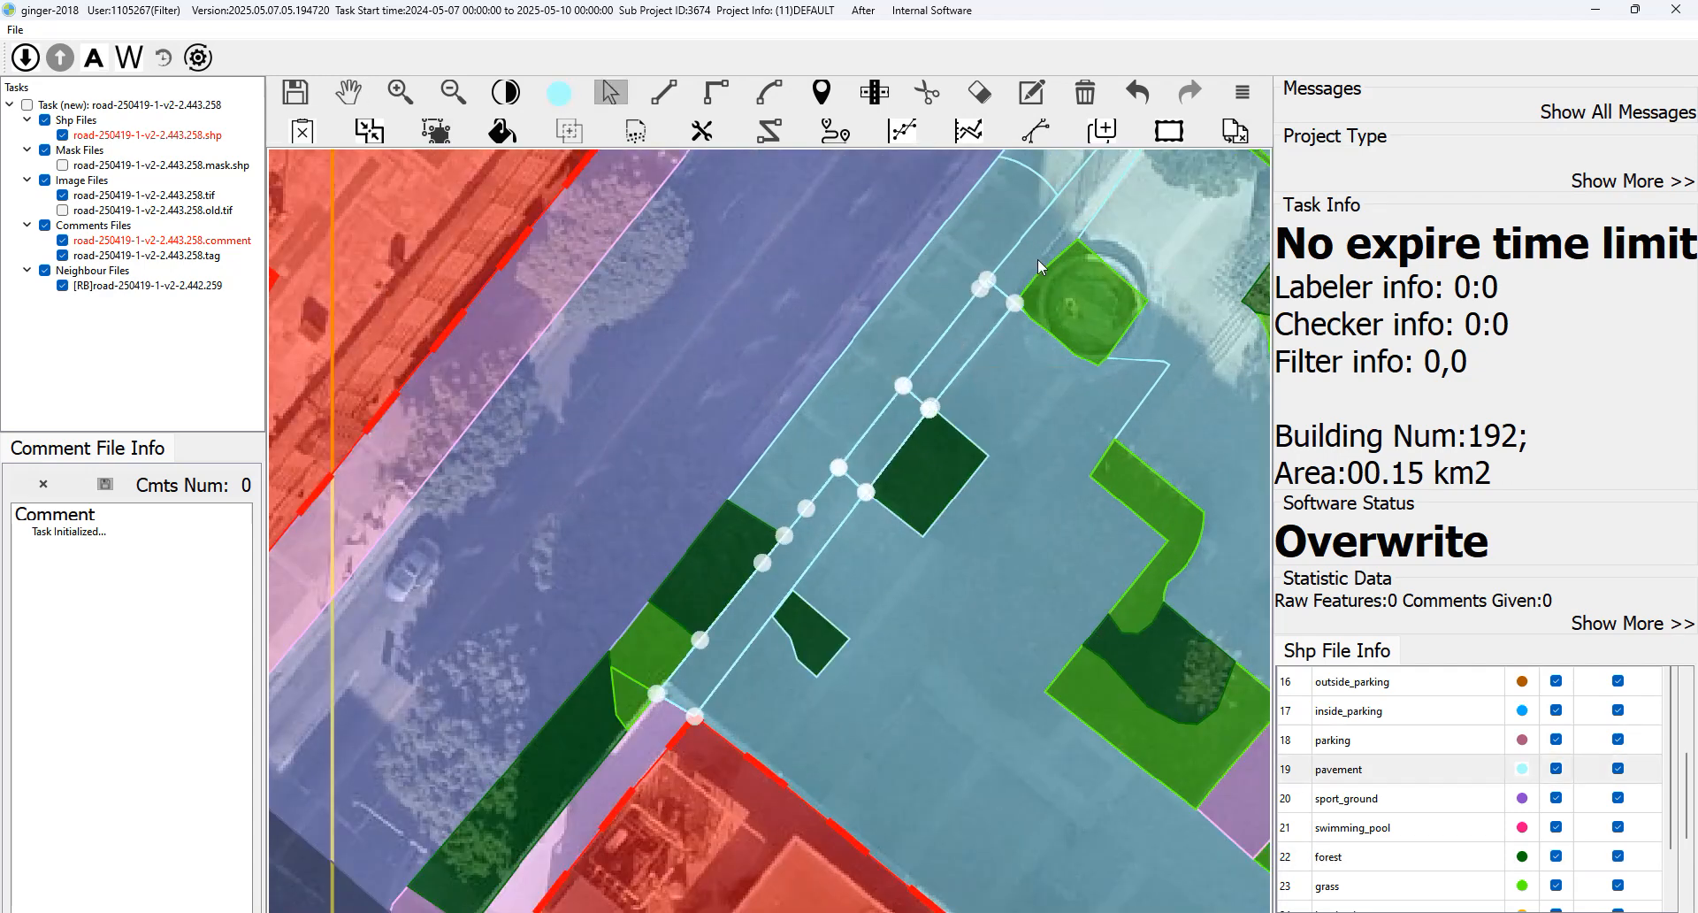
{"action": "scroll", "coordinate": [1400, 741], "scroll_direction": "up", "scroll_amount": 4}
{"action": "scroll", "coordinate": [1400, 741], "scroll_direction": "down", "scroll_amount": 2}
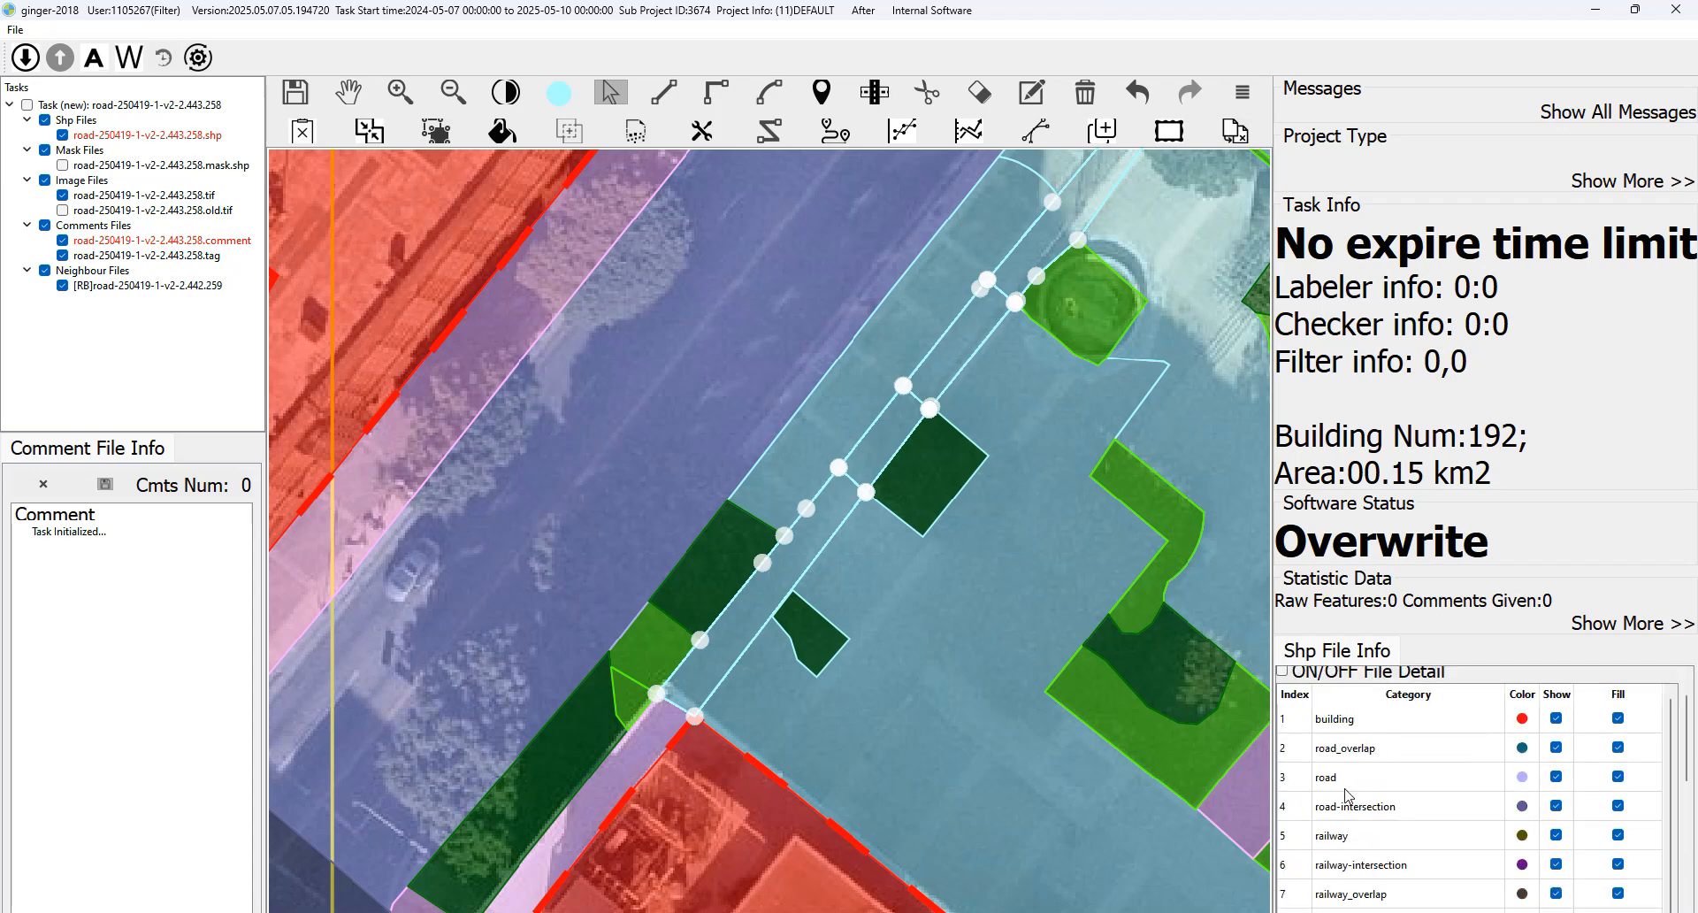
{"action": "scroll", "coordinate": [1375, 833], "scroll_direction": "down", "scroll_amount": 2}
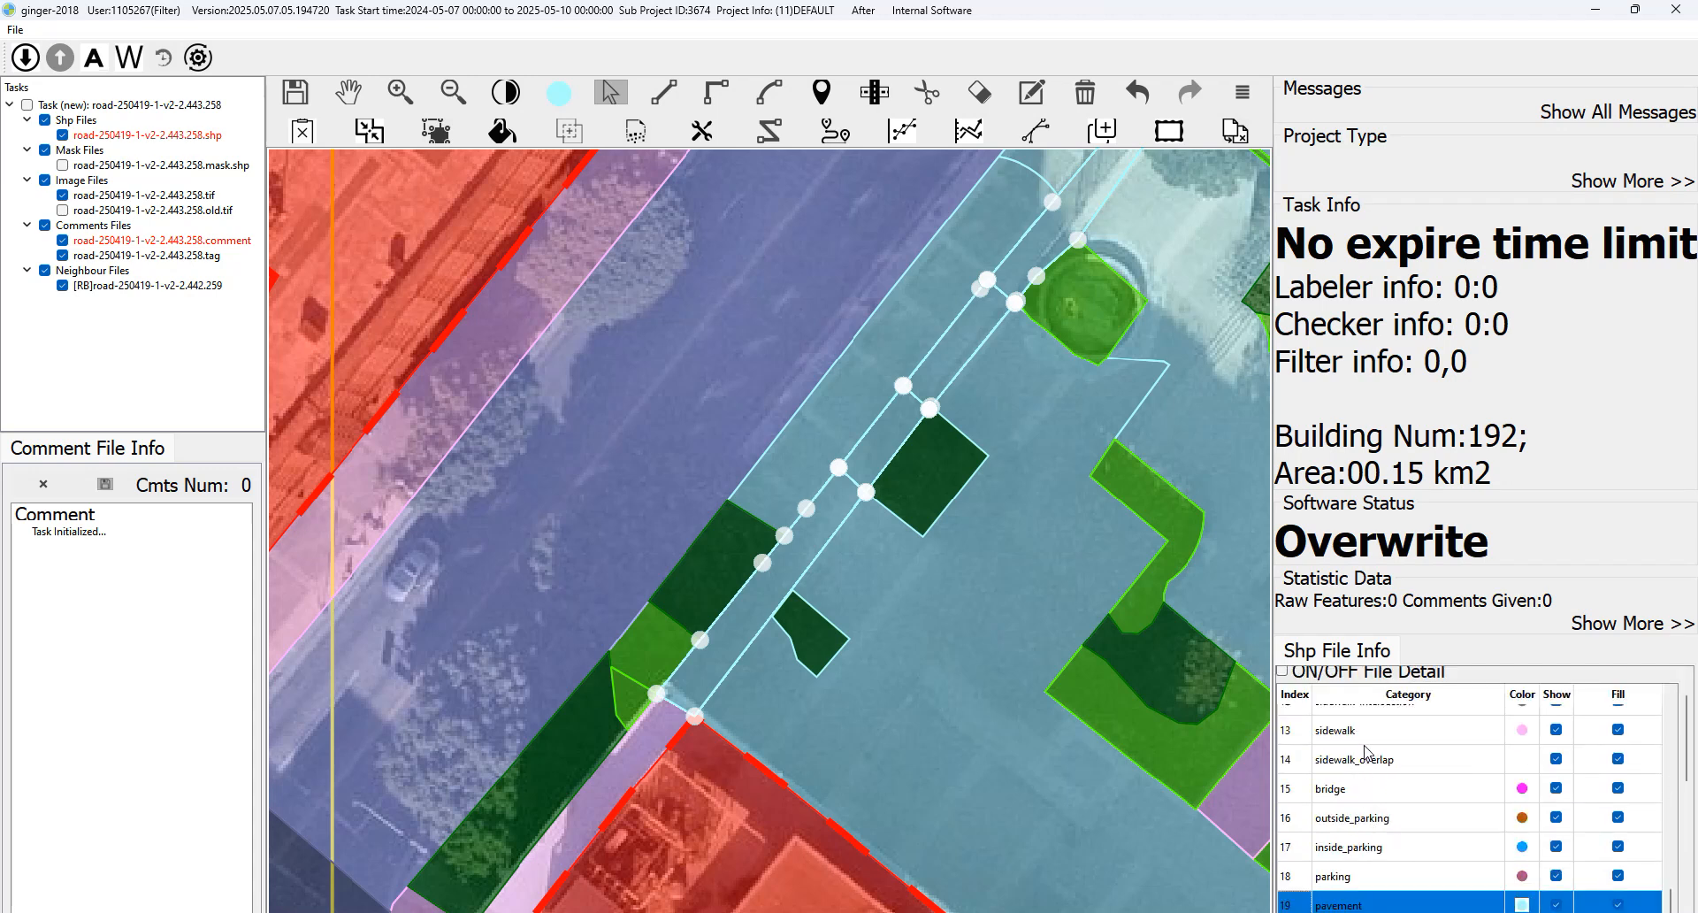
Merge the narrow sidewalk strip between the grass patch and the northern playground building into the pavement.
{"action": "left_click_drag", "start_coordinate": [1119, 198], "coordinate": [656, 723]}
{"action": "left_click_drag", "start_coordinate": [960, 382], "coordinate": [707, 552]}
{"action": "scroll", "coordinate": [832, 509], "scroll_direction": "down", "scroll_amount": 2}
{"action": "left_click_drag", "start_coordinate": [865, 501], "coordinate": [813, 394]}
{"action": "scroll", "coordinate": [811, 364], "scroll_direction": "up", "scroll_amount": 3}
{"action": "key", "text": "Escape"}
{"action": "key", "text": "m"}
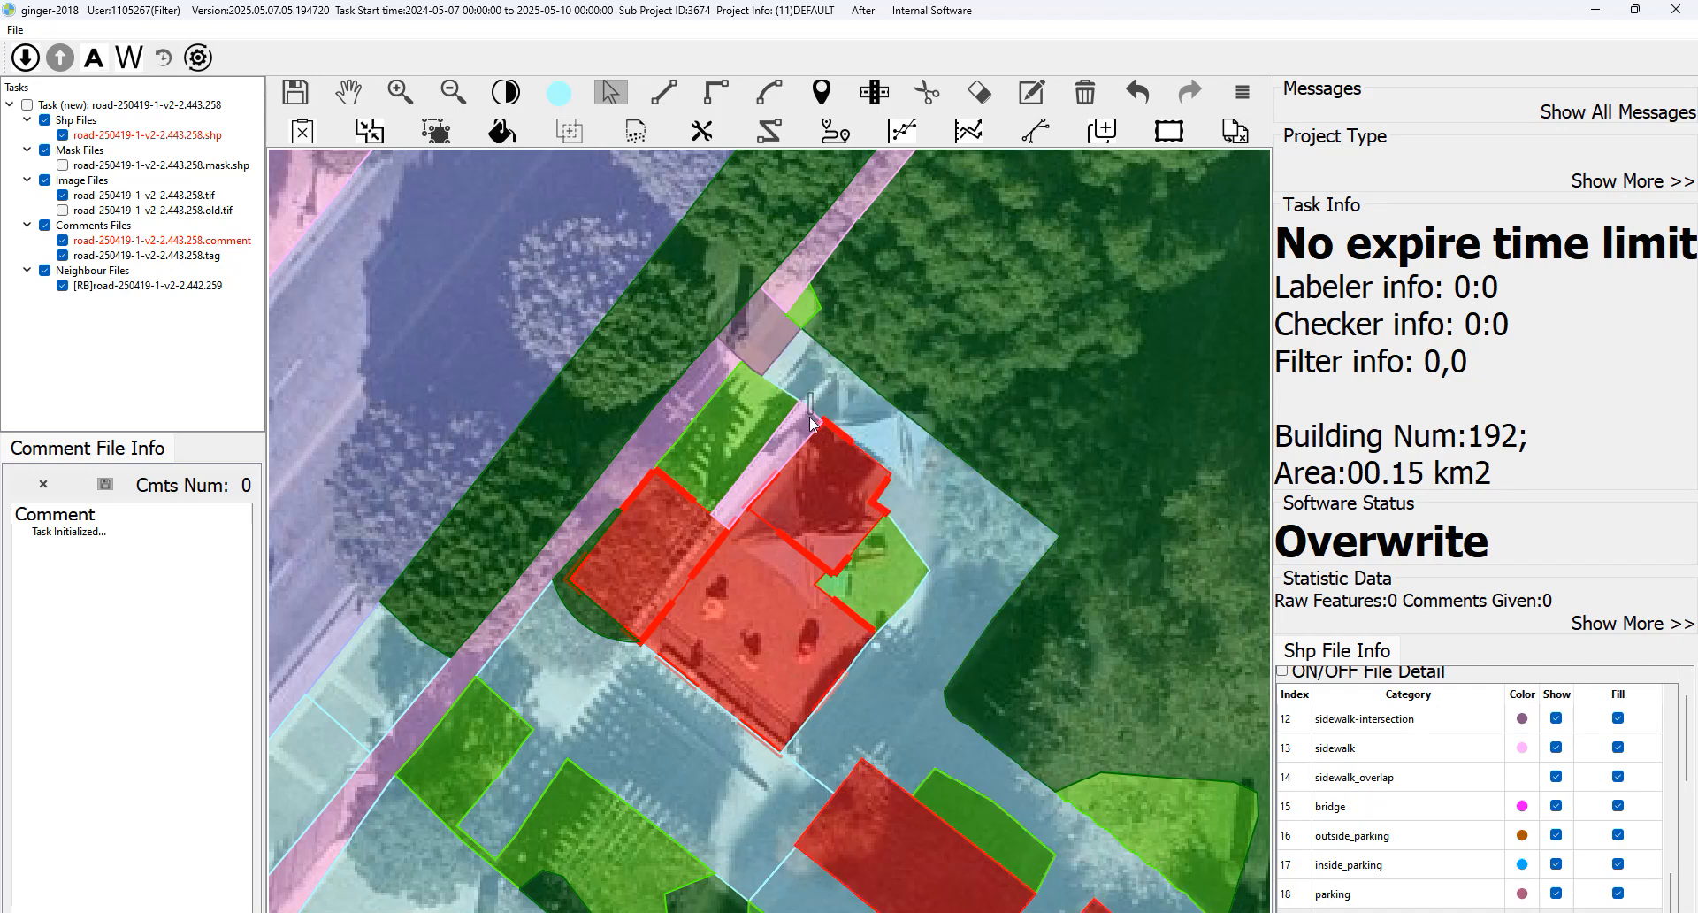
{"action": "scroll", "coordinate": [920, 612], "scroll_direction": "down", "scroll_amount": 2}
{"action": "left_click_drag", "start_coordinate": [920, 612], "coordinate": [884, 89]}
Change the category of the upper building block southeast of the playground to forest.
{"action": "key", "text": "space"}
{"action": "key", "text": "space"}
{"action": "key", "text": "space"}
{"action": "left_click_drag", "start_coordinate": [995, 301], "coordinate": [884, 379]}
{"action": "key", "text": "space"}
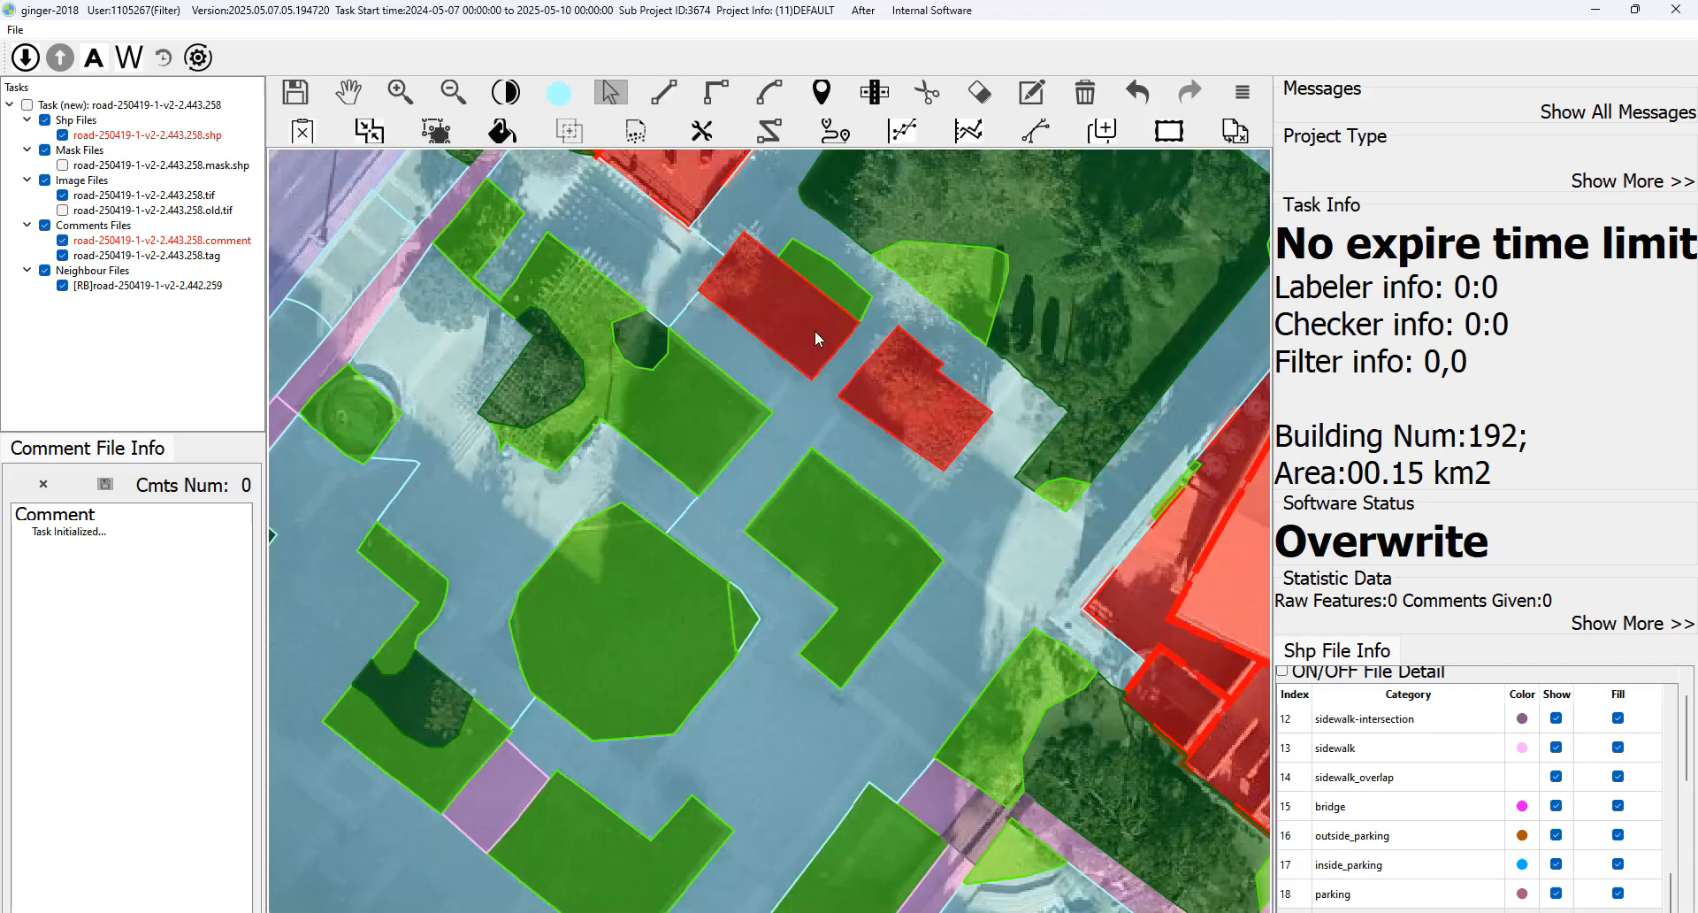
{"action": "left_click", "coordinate": [815, 331]}
{"action": "scroll", "coordinate": [1416, 806], "scroll_direction": "down", "scroll_amount": 5}
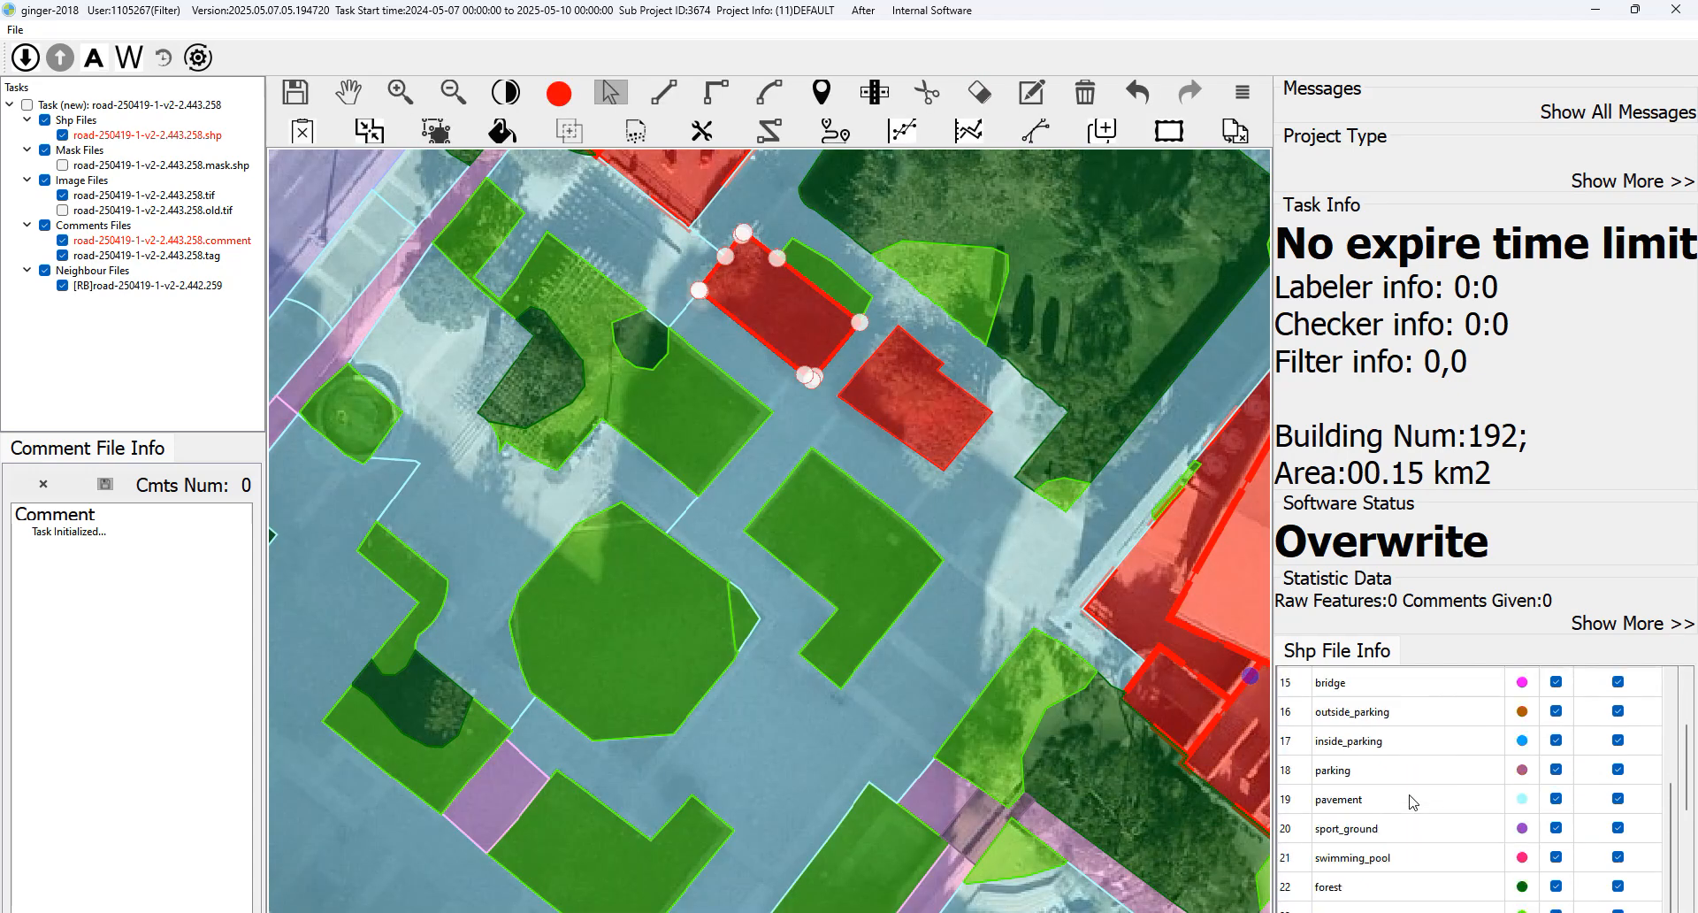
{"action": "scroll", "coordinate": [1412, 802], "scroll_direction": "down", "scroll_amount": 2}
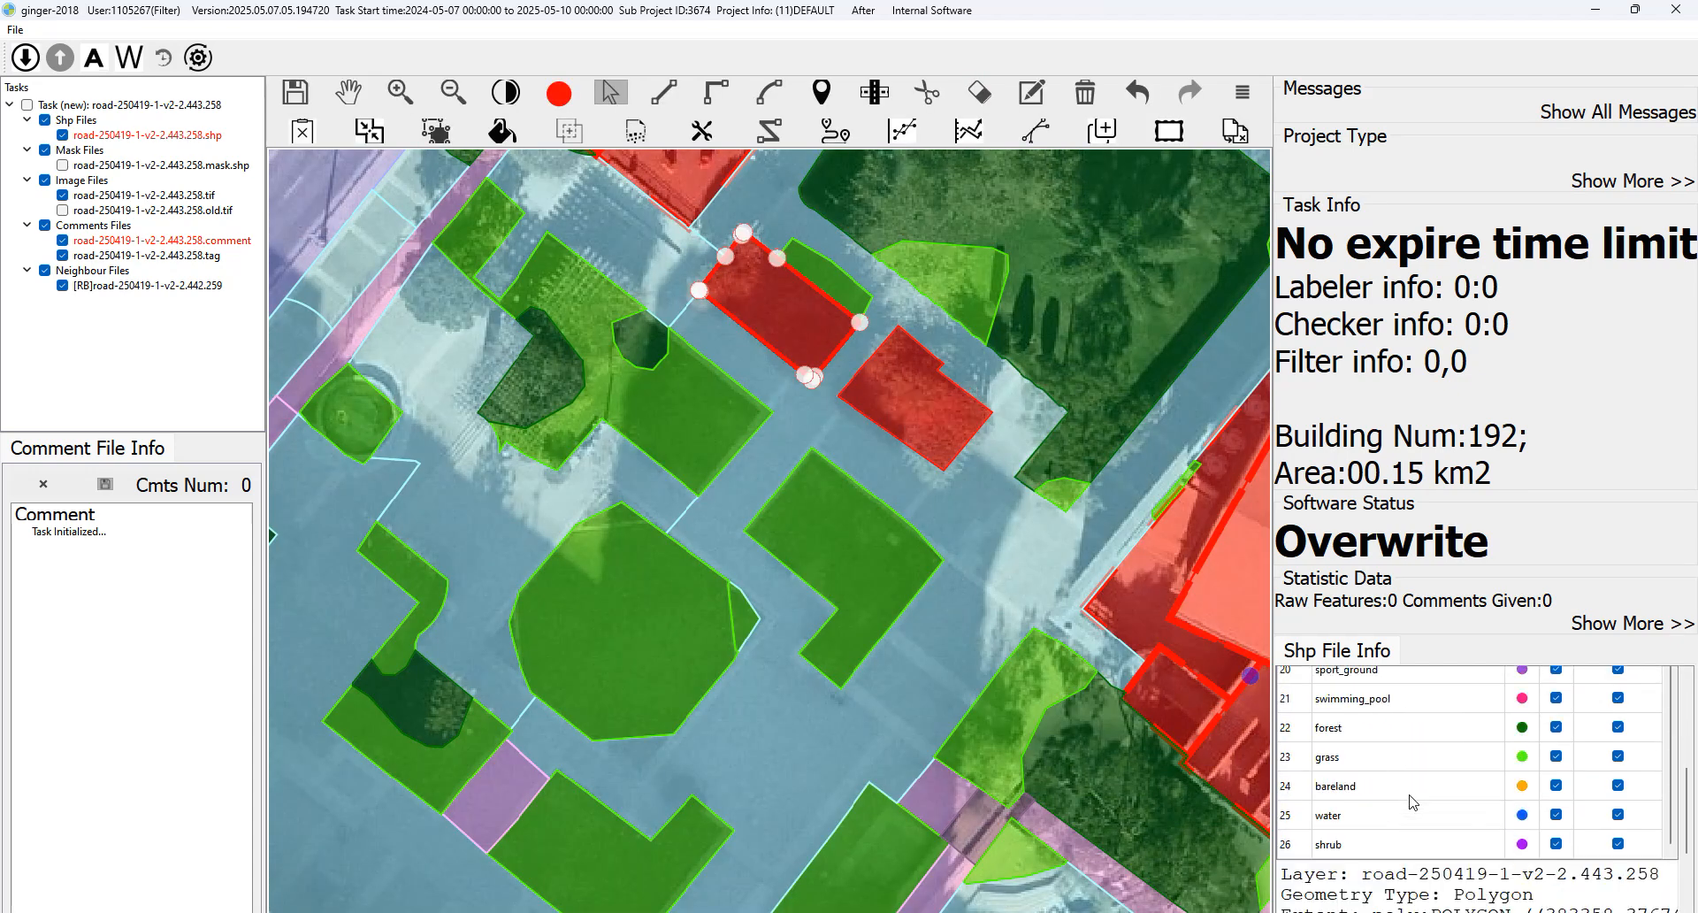
{"action": "left_click", "coordinate": [1362, 734]}
{"action": "key", "text": "space"}
Change the category of the second, lower building block southeast of the playground to forest.
{"action": "key", "text": "space"}
{"action": "left_click", "coordinate": [914, 396]}
{"action": "scroll", "coordinate": [1382, 748], "scroll_direction": "down", "scroll_amount": 3}
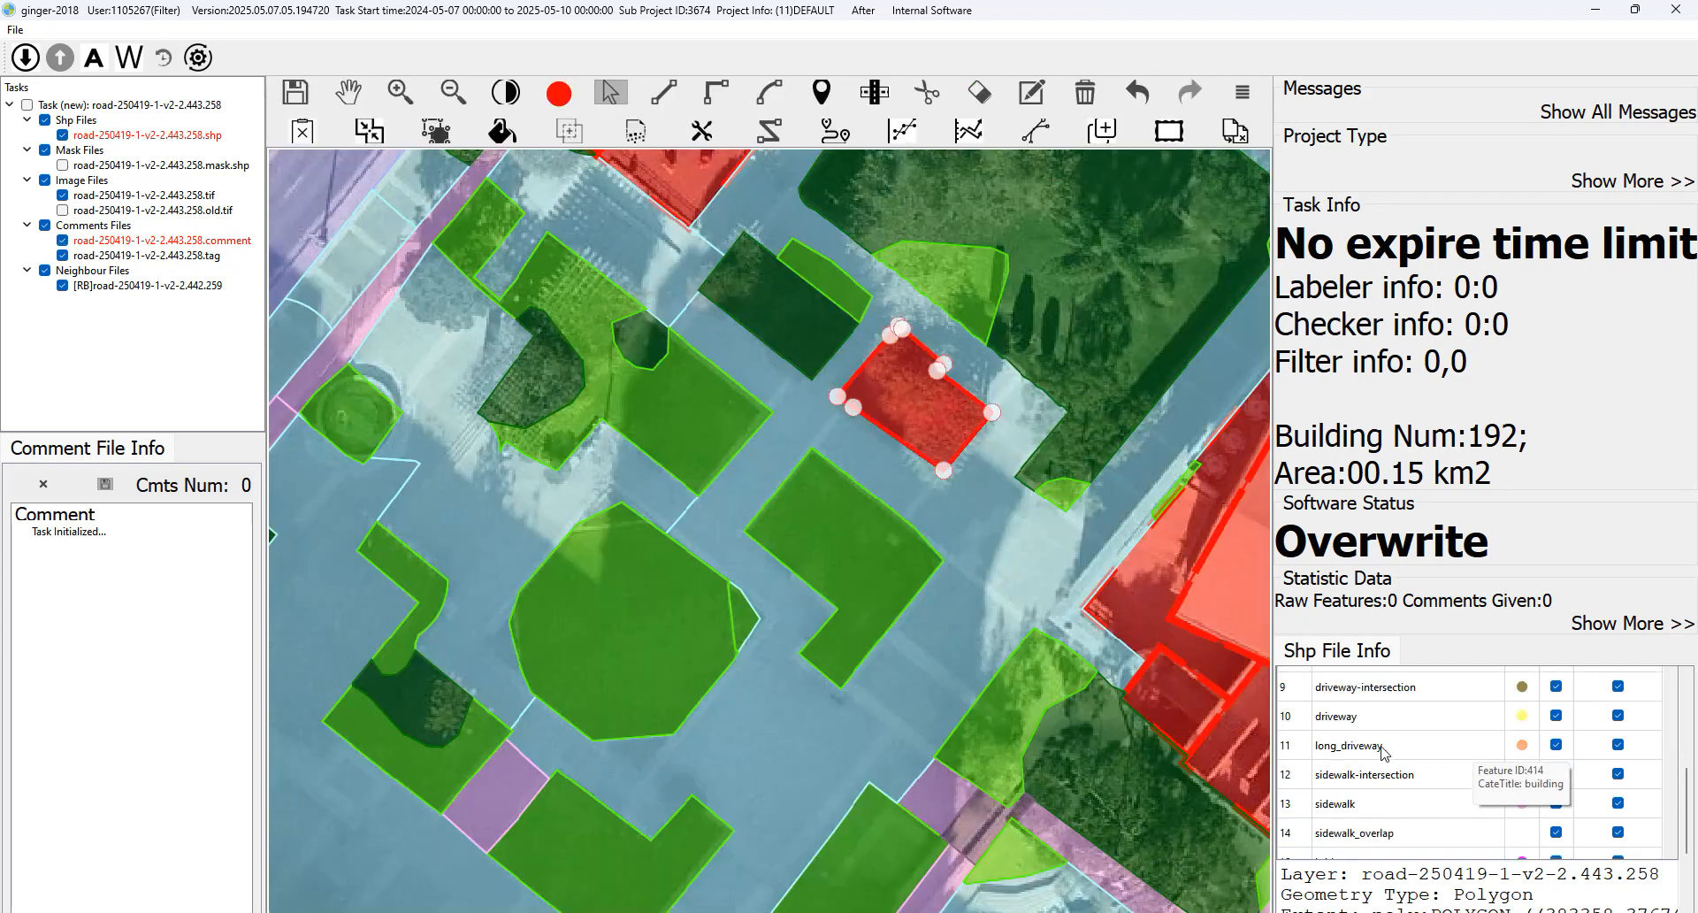
{"action": "scroll", "coordinate": [1361, 756], "scroll_direction": "down", "scroll_amount": 4}
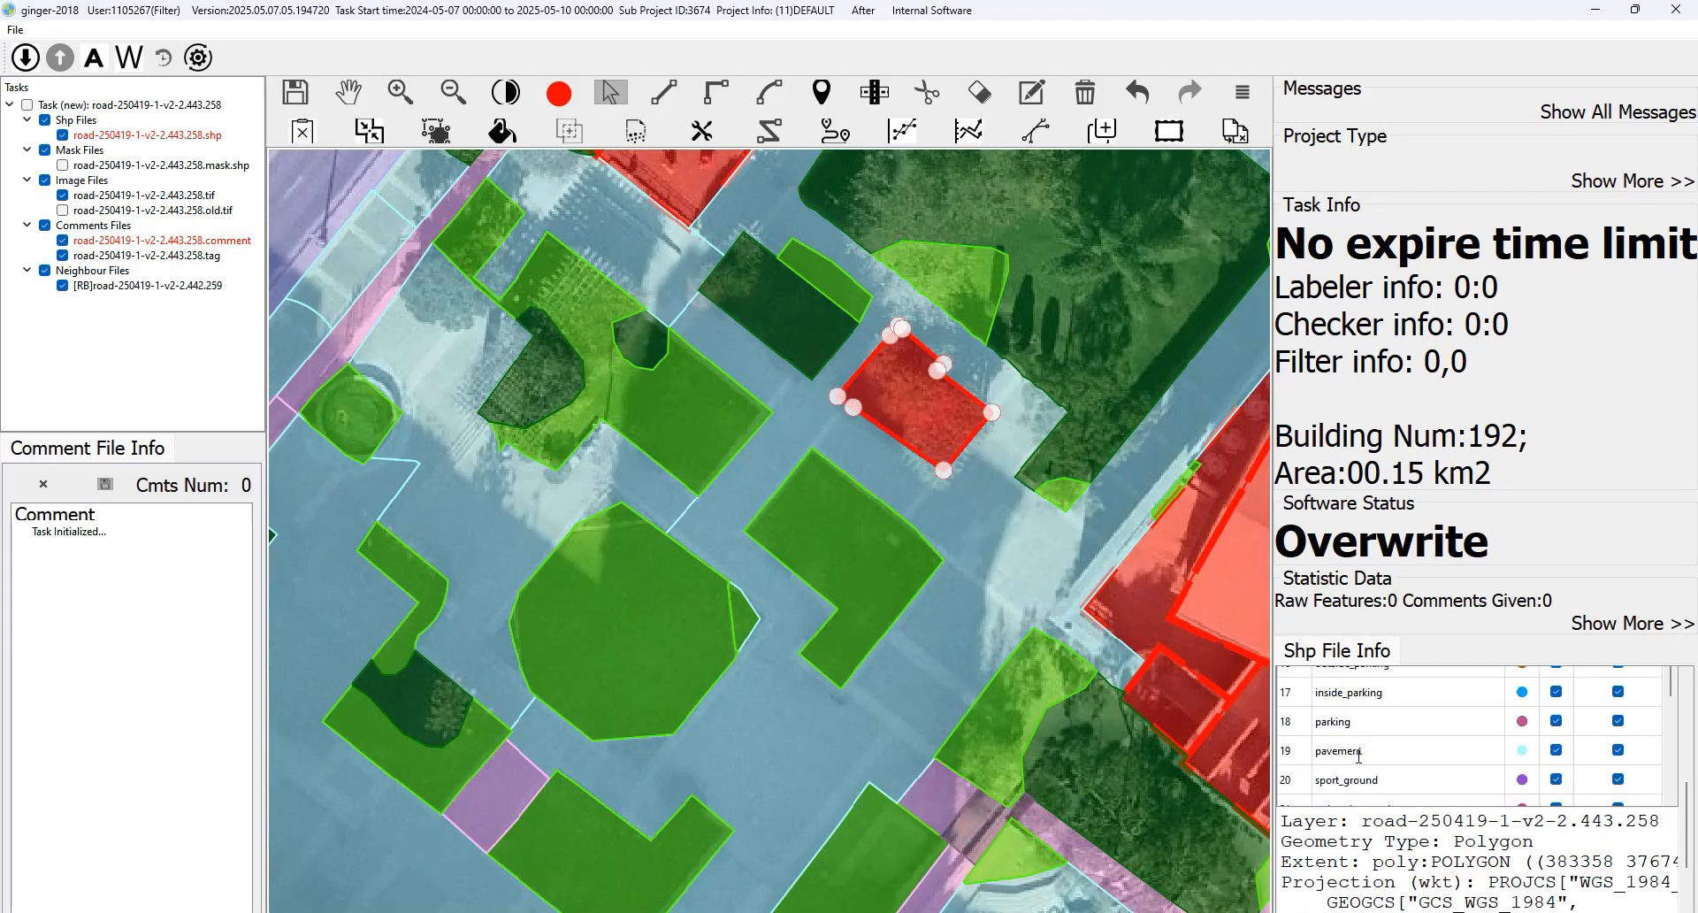
{"action": "scroll", "coordinate": [1358, 728], "scroll_direction": "down", "scroll_amount": 3}
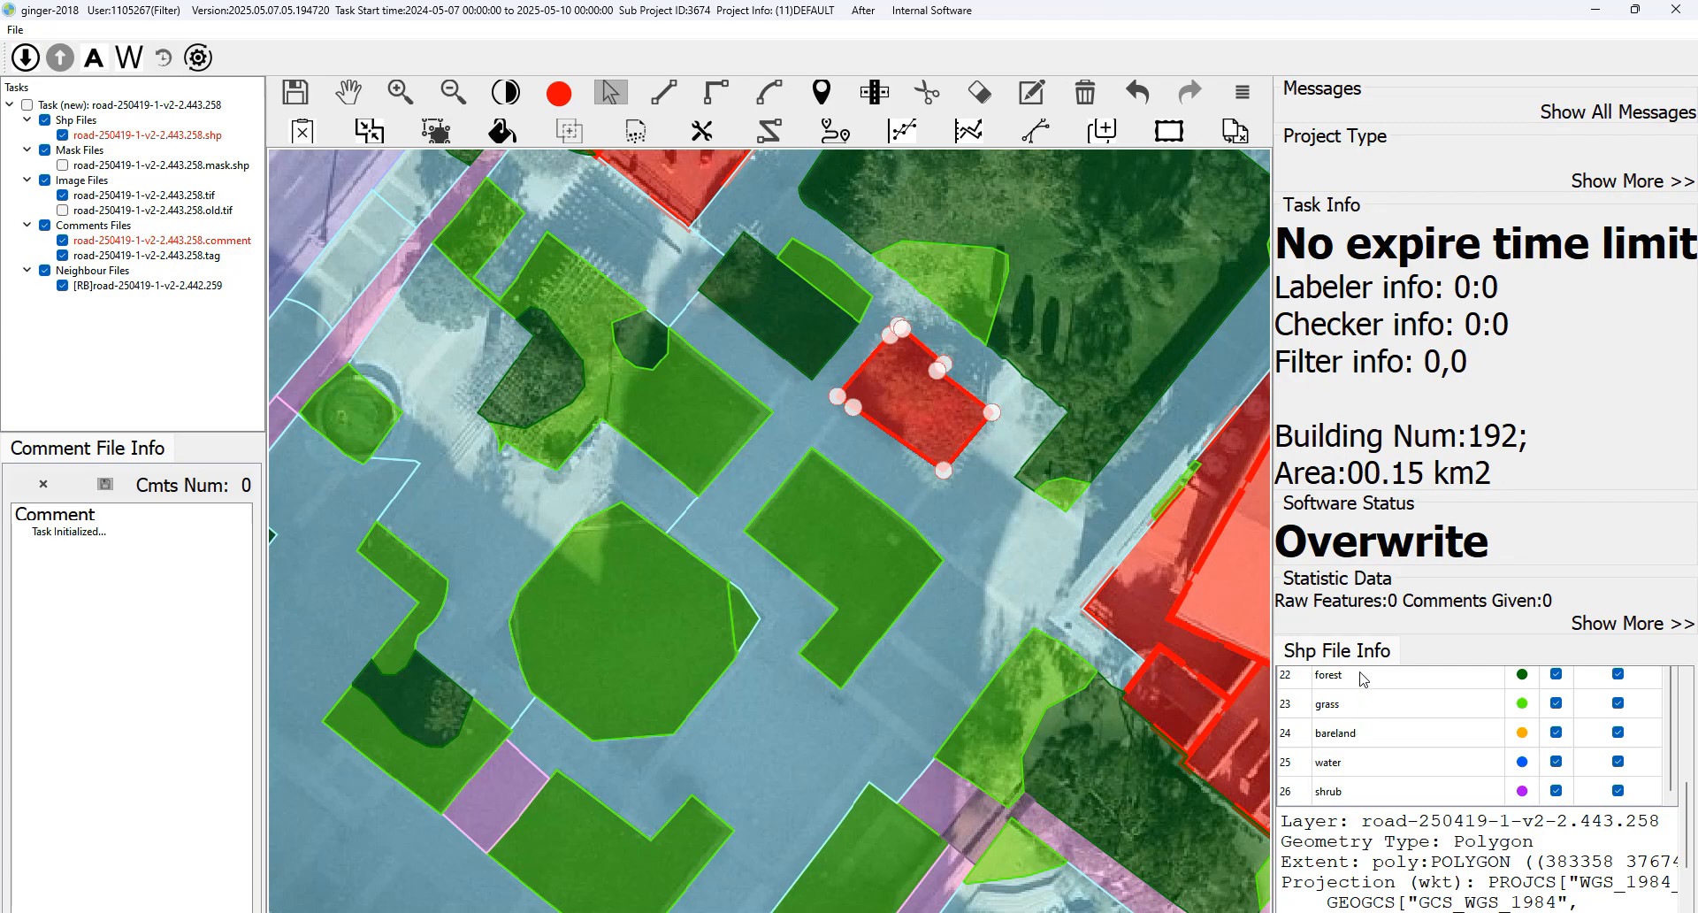
{"action": "left_click", "coordinate": [1362, 679]}
Merge the sidewalk piece between the two lawns south of the octagonal lawn into the pavement.
{"action": "left_click_drag", "start_coordinate": [858, 504], "coordinate": [936, 412]}
{"action": "key", "text": "space"}
{"action": "scroll", "coordinate": [909, 428], "scroll_direction": "down", "scroll_amount": 3}
{"action": "key", "text": "space"}
{"action": "left_click_drag", "start_coordinate": [917, 484], "coordinate": [903, 426]}
{"action": "key", "text": "space"}
{"action": "scroll", "coordinate": [761, 487], "scroll_direction": "up", "scroll_amount": 2}
{"action": "key", "text": "space"}
{"action": "scroll", "coordinate": [747, 442], "scroll_direction": "up", "scroll_amount": 2}
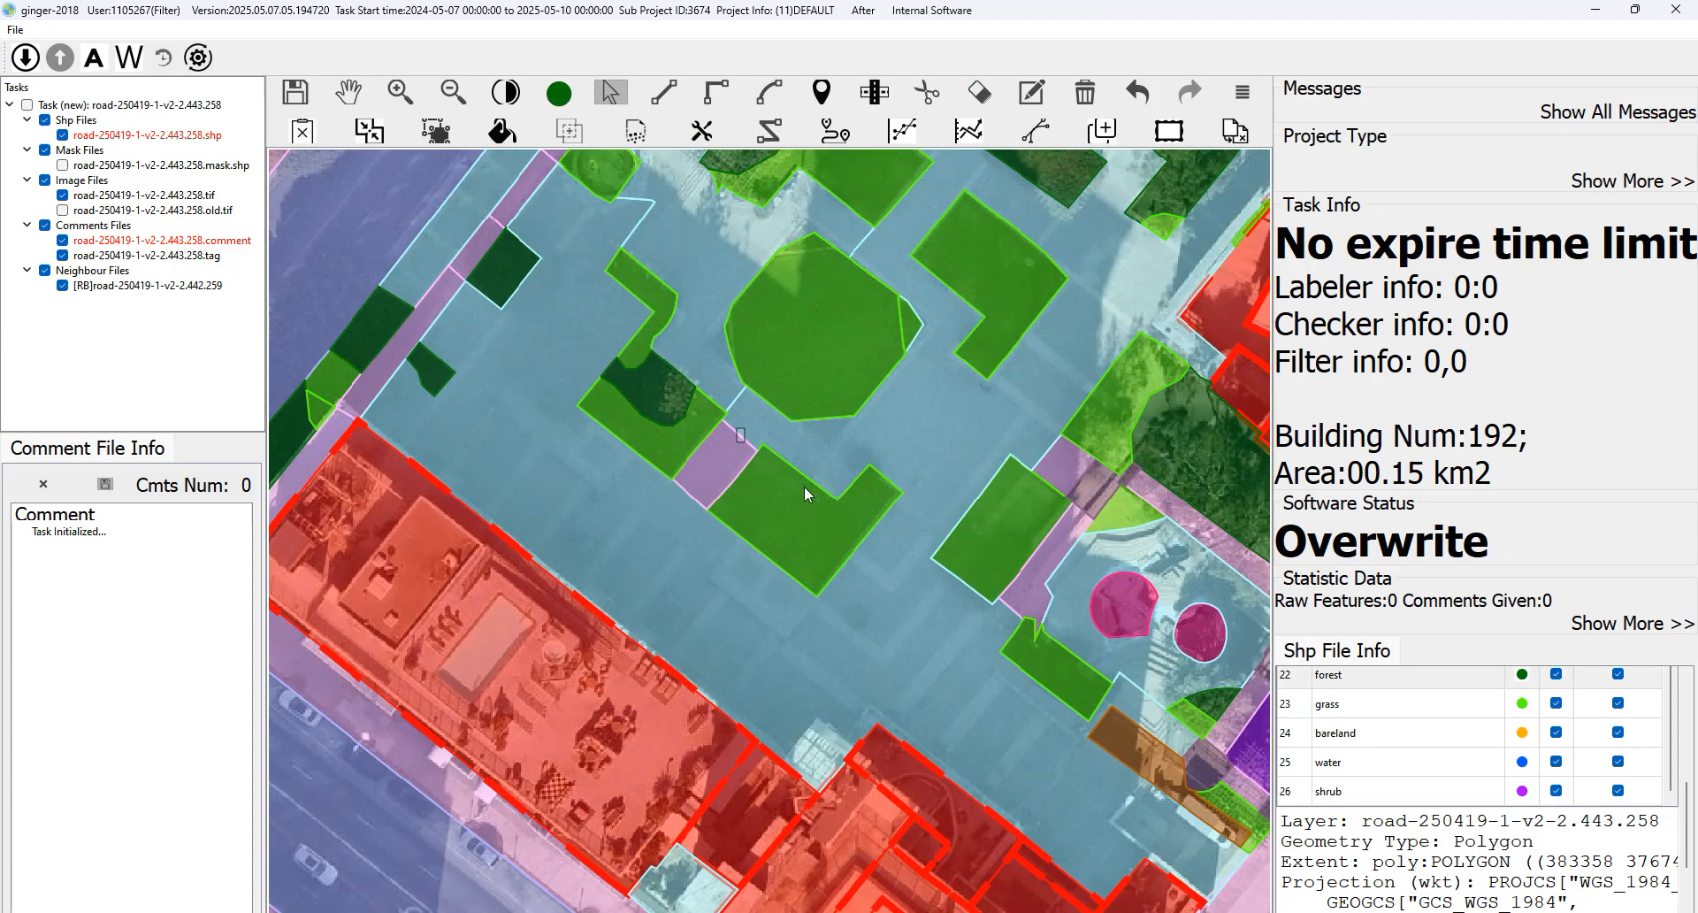
{"action": "left_click", "coordinate": [1046, 592]}
Survey the eastern buildings, the street and the park north of the plaza for remaining labelling errors.
{"action": "scroll", "coordinate": [1046, 592], "scroll_direction": "down", "scroll_amount": 1}
{"action": "left_click_drag", "start_coordinate": [1052, 594], "coordinate": [760, 475]}
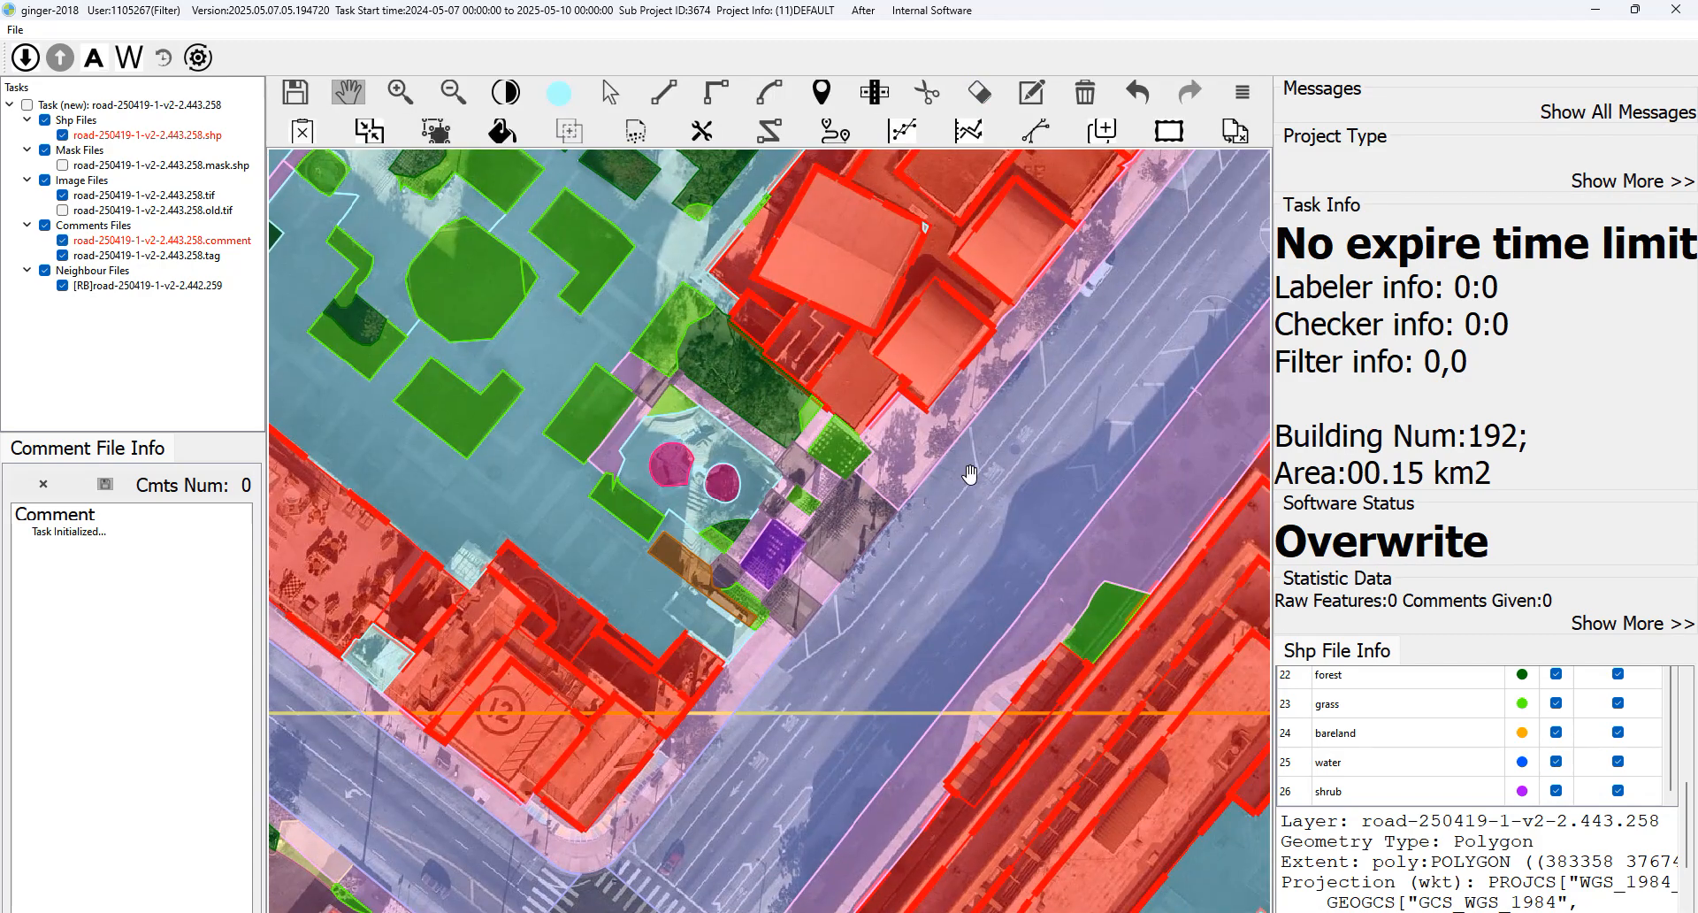
{"action": "scroll", "coordinate": [970, 475], "scroll_direction": "down", "scroll_amount": 2}
{"action": "left_click_drag", "start_coordinate": [970, 475], "coordinate": [868, 604]}
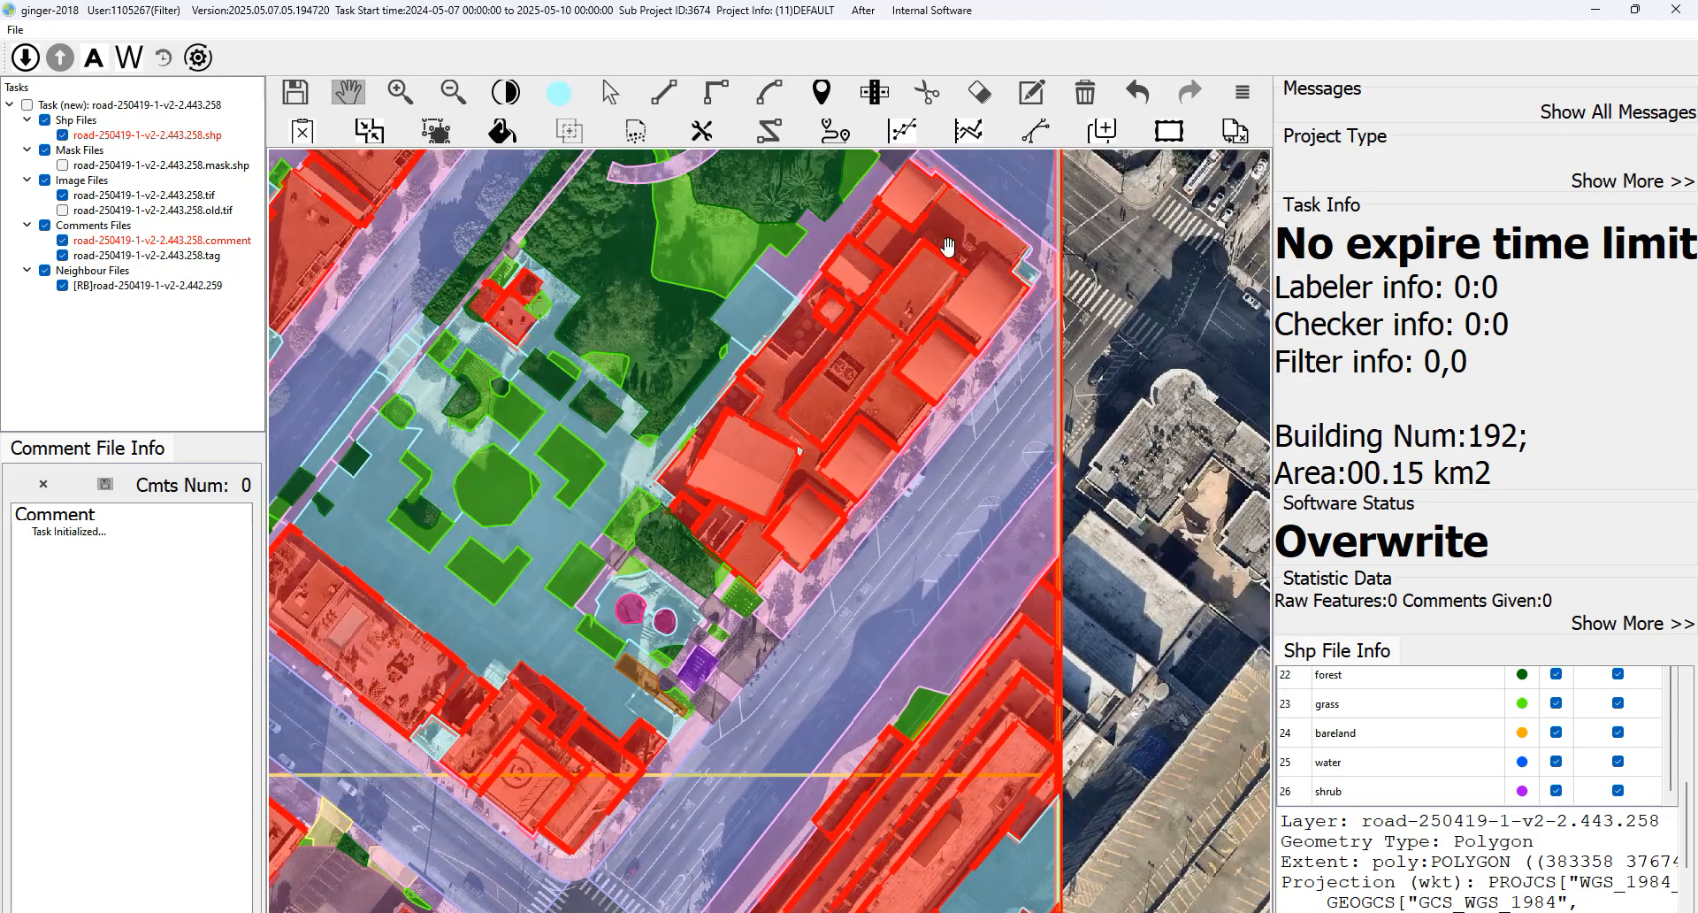
{"action": "left_click_drag", "start_coordinate": [959, 265], "coordinate": [1015, 525]}
{"action": "key", "text": "space"}
{"action": "scroll", "coordinate": [916, 488], "scroll_direction": "up", "scroll_amount": 2}
{"action": "key", "text": "space"}
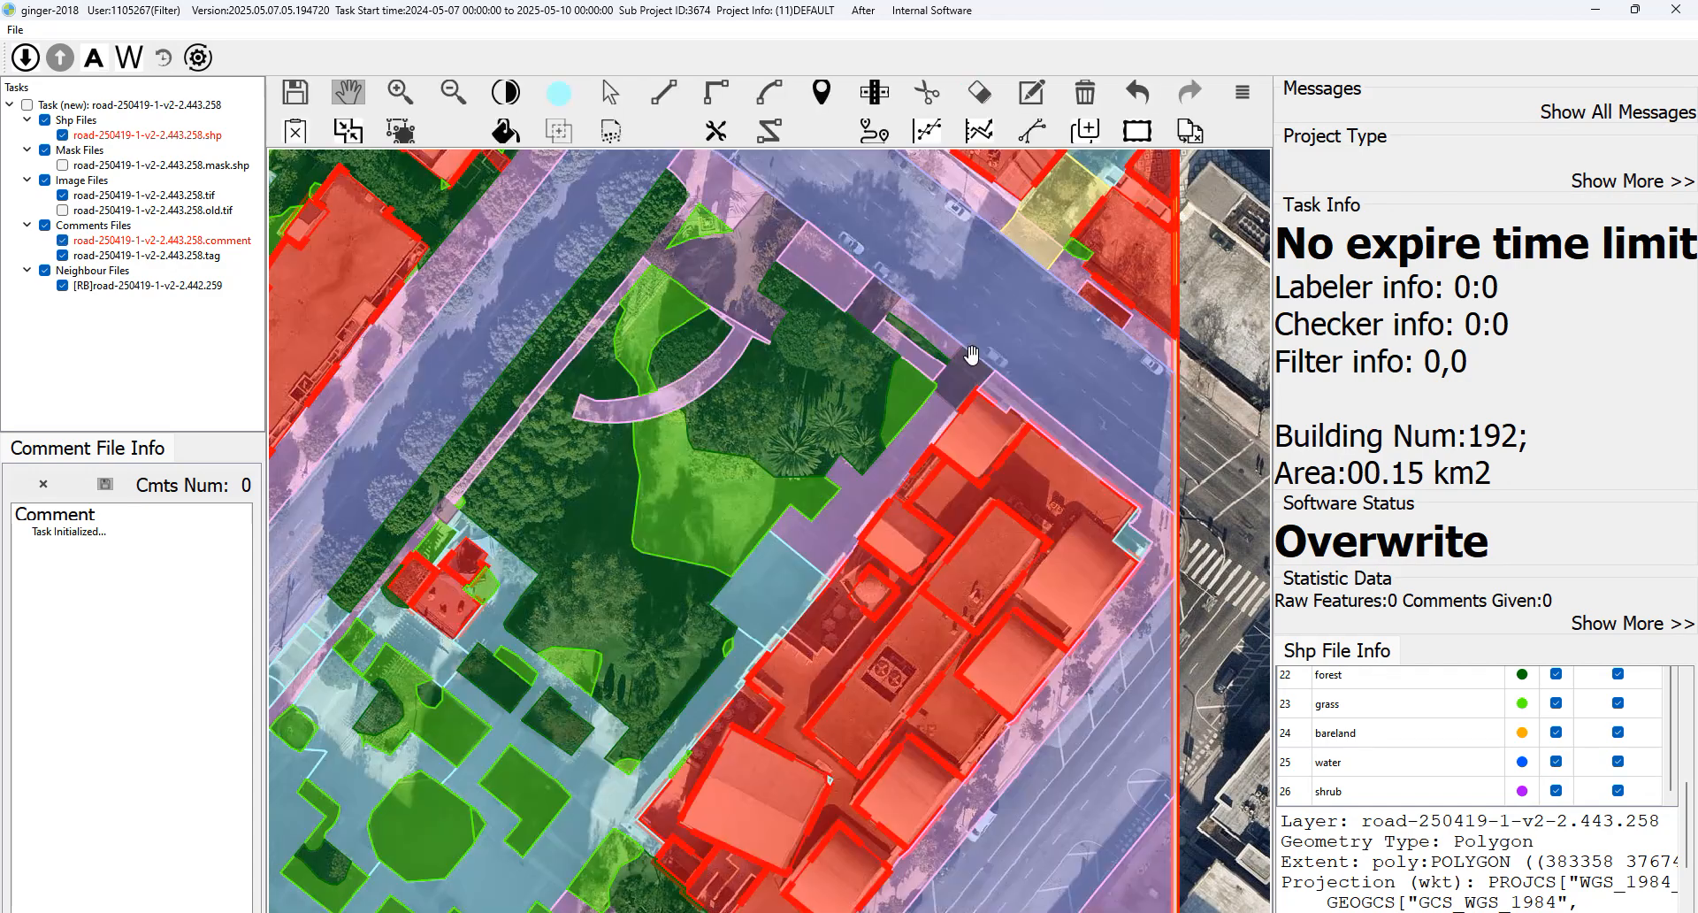
{"action": "key", "text": "space"}
{"action": "key", "text": "space"}
{"action": "left_click_drag", "start_coordinate": [709, 284], "coordinate": [774, 419]}
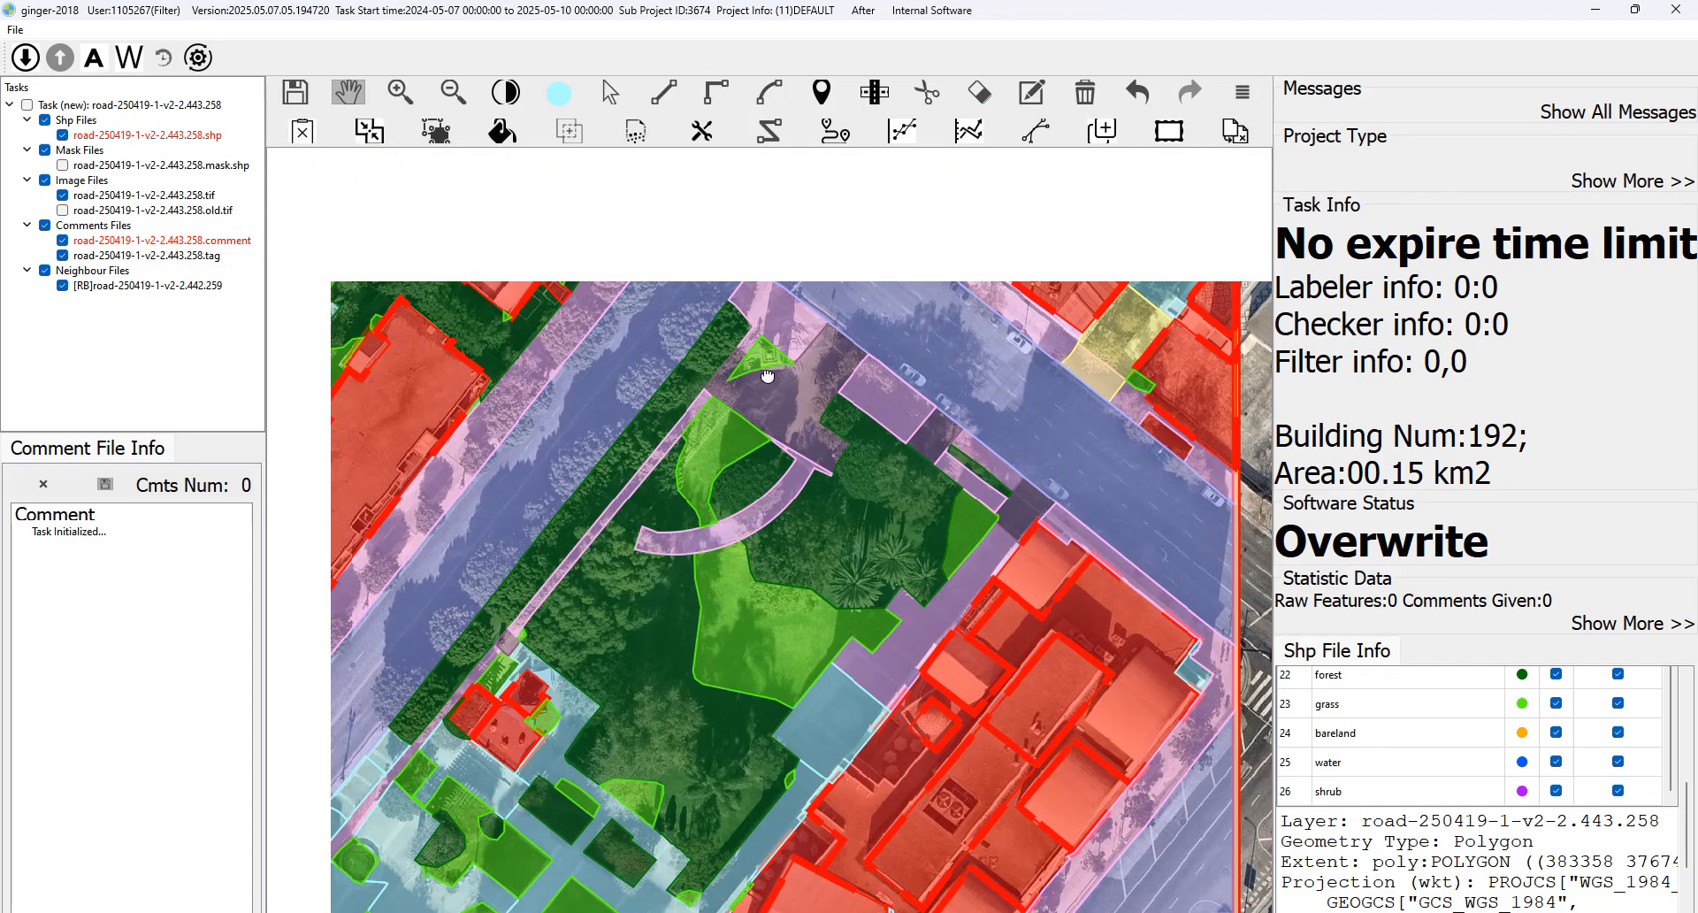
Examine the sidewalk, sidewalk-intersection and triangular grass areas at the park's northern street corner.
{"action": "key", "text": "space"}
{"action": "scroll", "coordinate": [805, 378], "scroll_direction": "up", "scroll_amount": 2}
{"action": "scroll", "coordinate": [805, 379], "scroll_direction": "up", "scroll_amount": 2}
{"action": "key", "text": "space"}
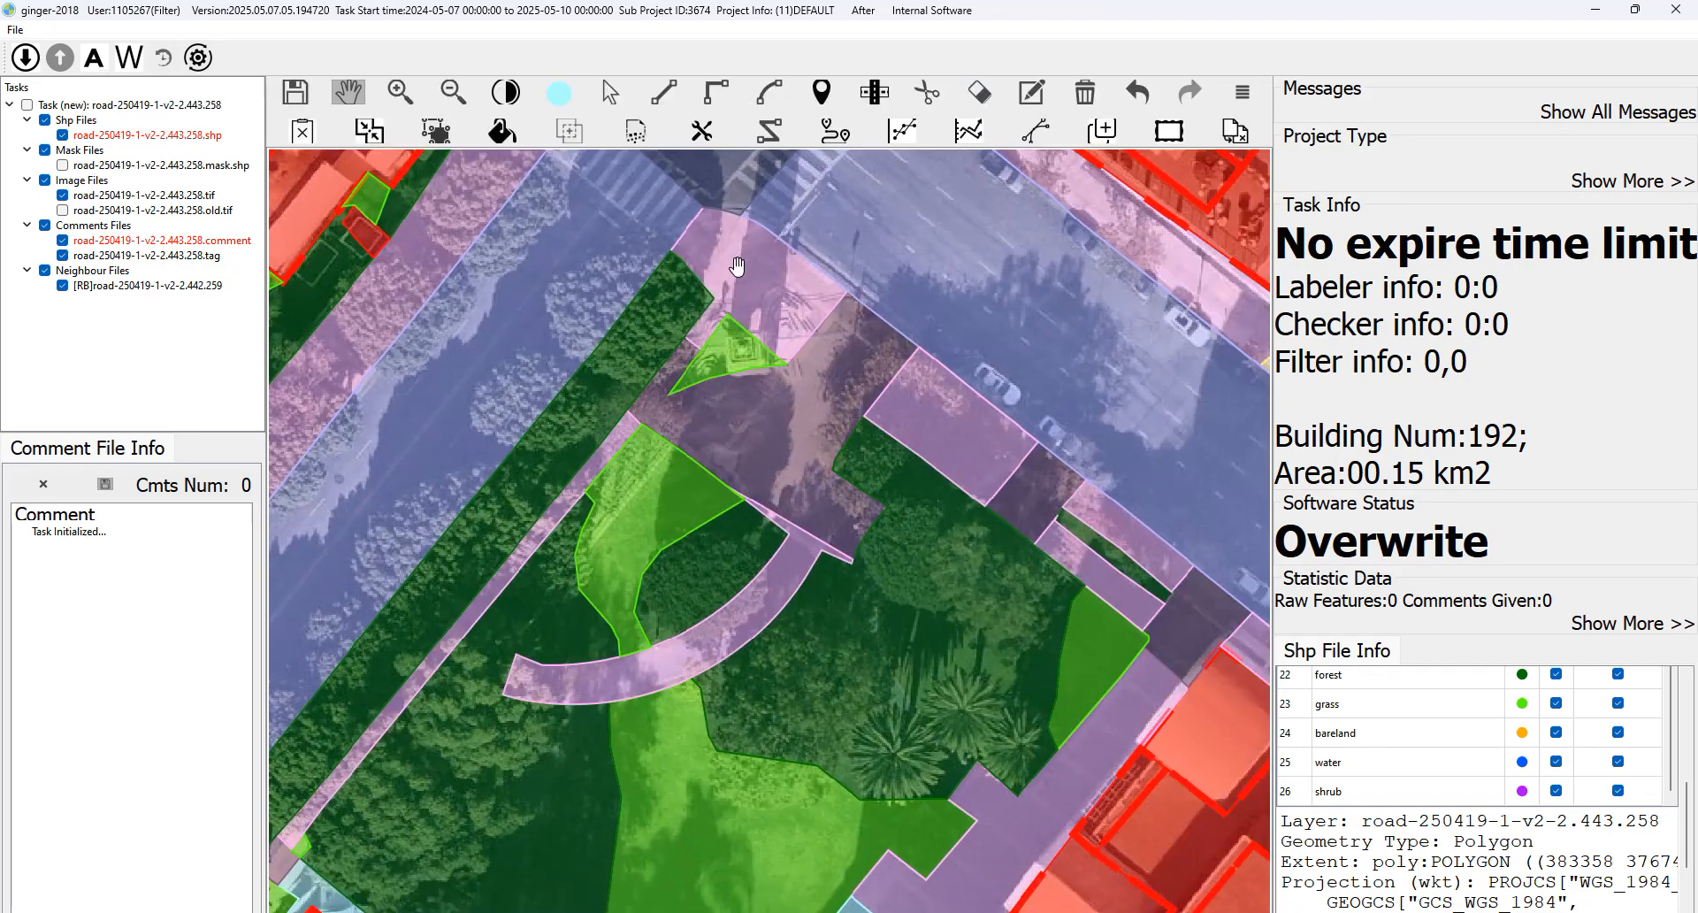
{"action": "key", "text": "space"}
{"action": "key", "text": "space"}
{"action": "key", "text": "space"}
{"action": "key", "text": "space"}
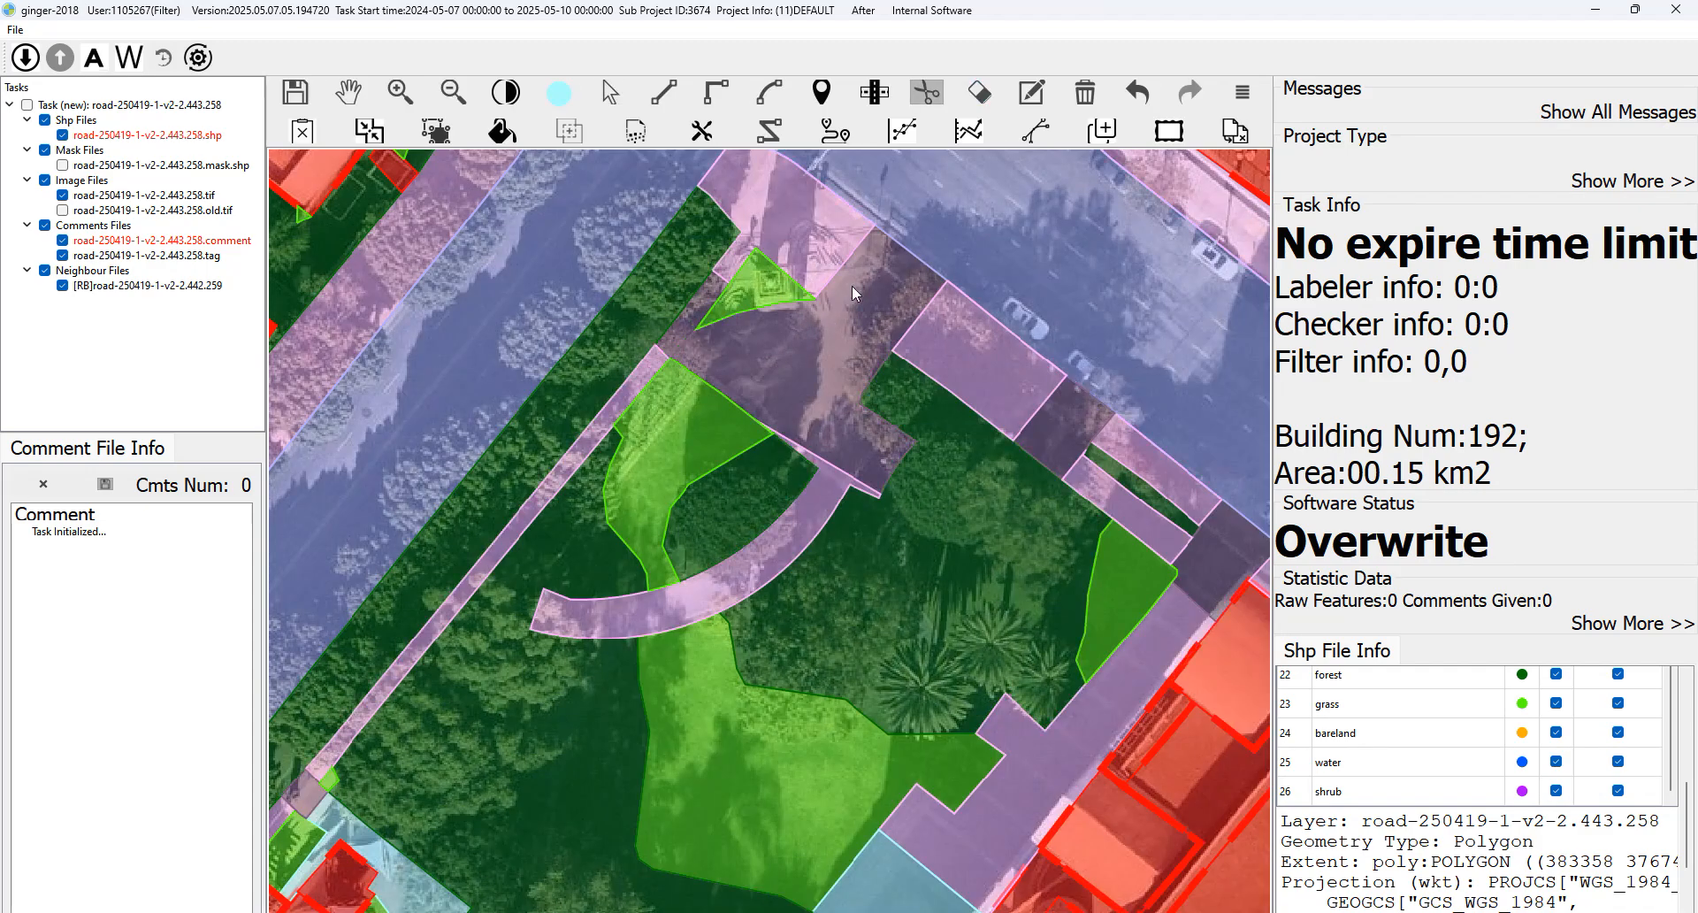
{"action": "key", "text": "space"}
{"action": "key", "text": "space"}
{"action": "left_click_drag", "start_coordinate": [903, 265], "coordinate": [868, 300]}
{"action": "key", "text": "space"}
{"action": "key", "text": "space"}
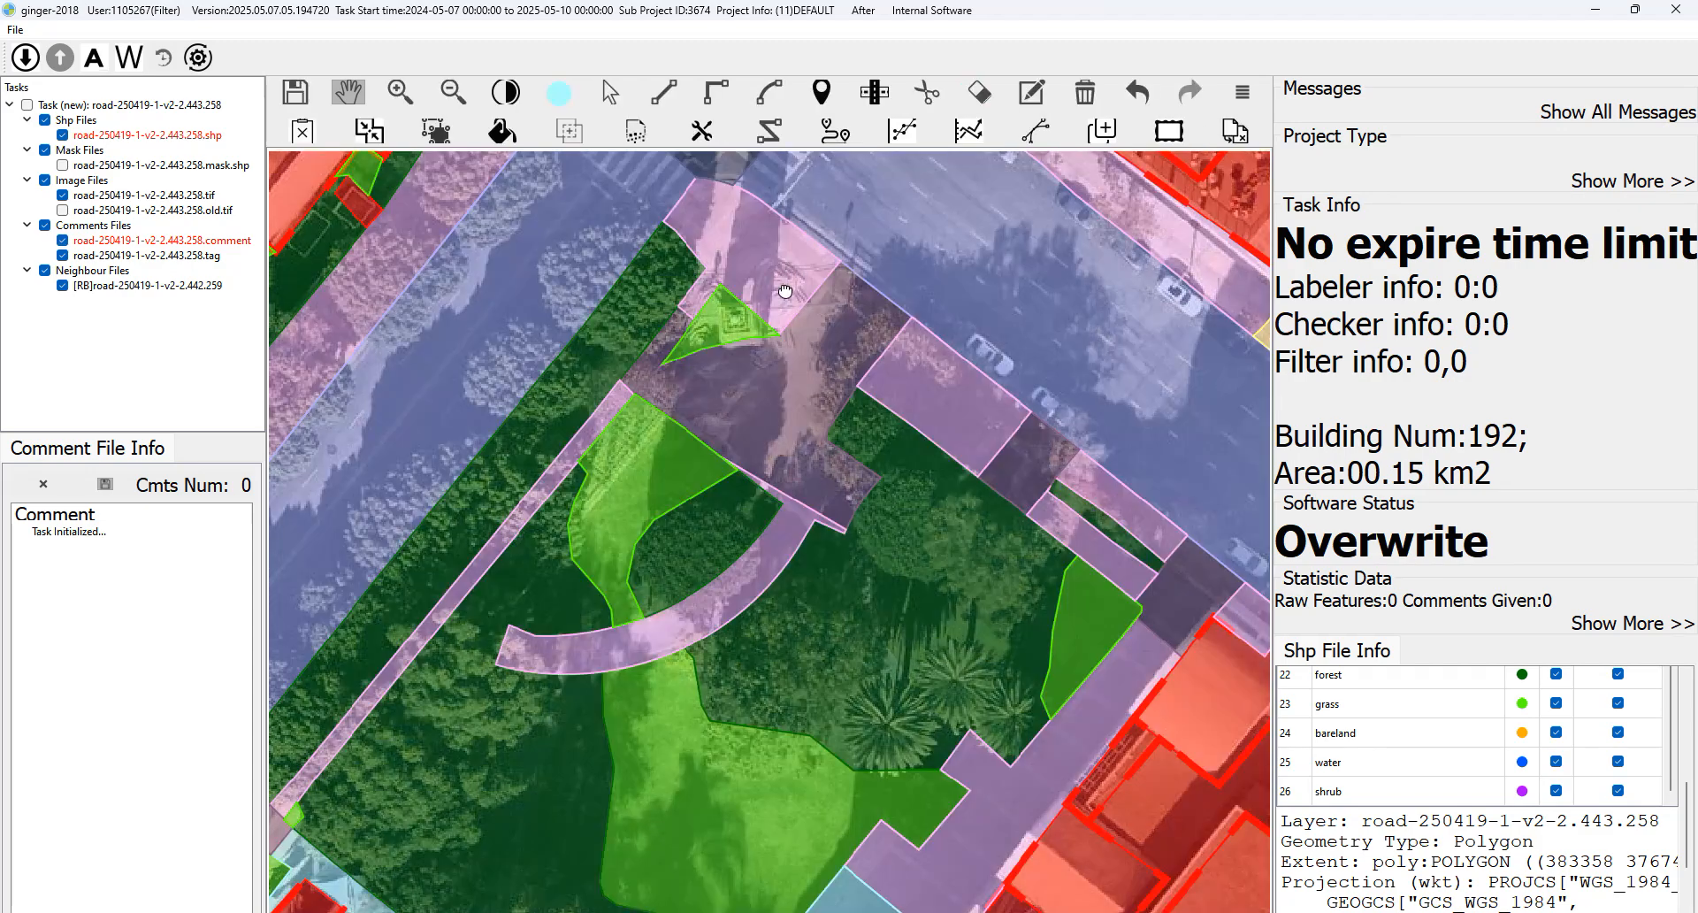
{"action": "left_click_drag", "start_coordinate": [764, 263], "coordinate": [775, 302]}
{"action": "key", "text": "space"}
{"action": "key", "text": "space"}
{"action": "key", "text": "space"}
{"action": "key", "text": "space"}
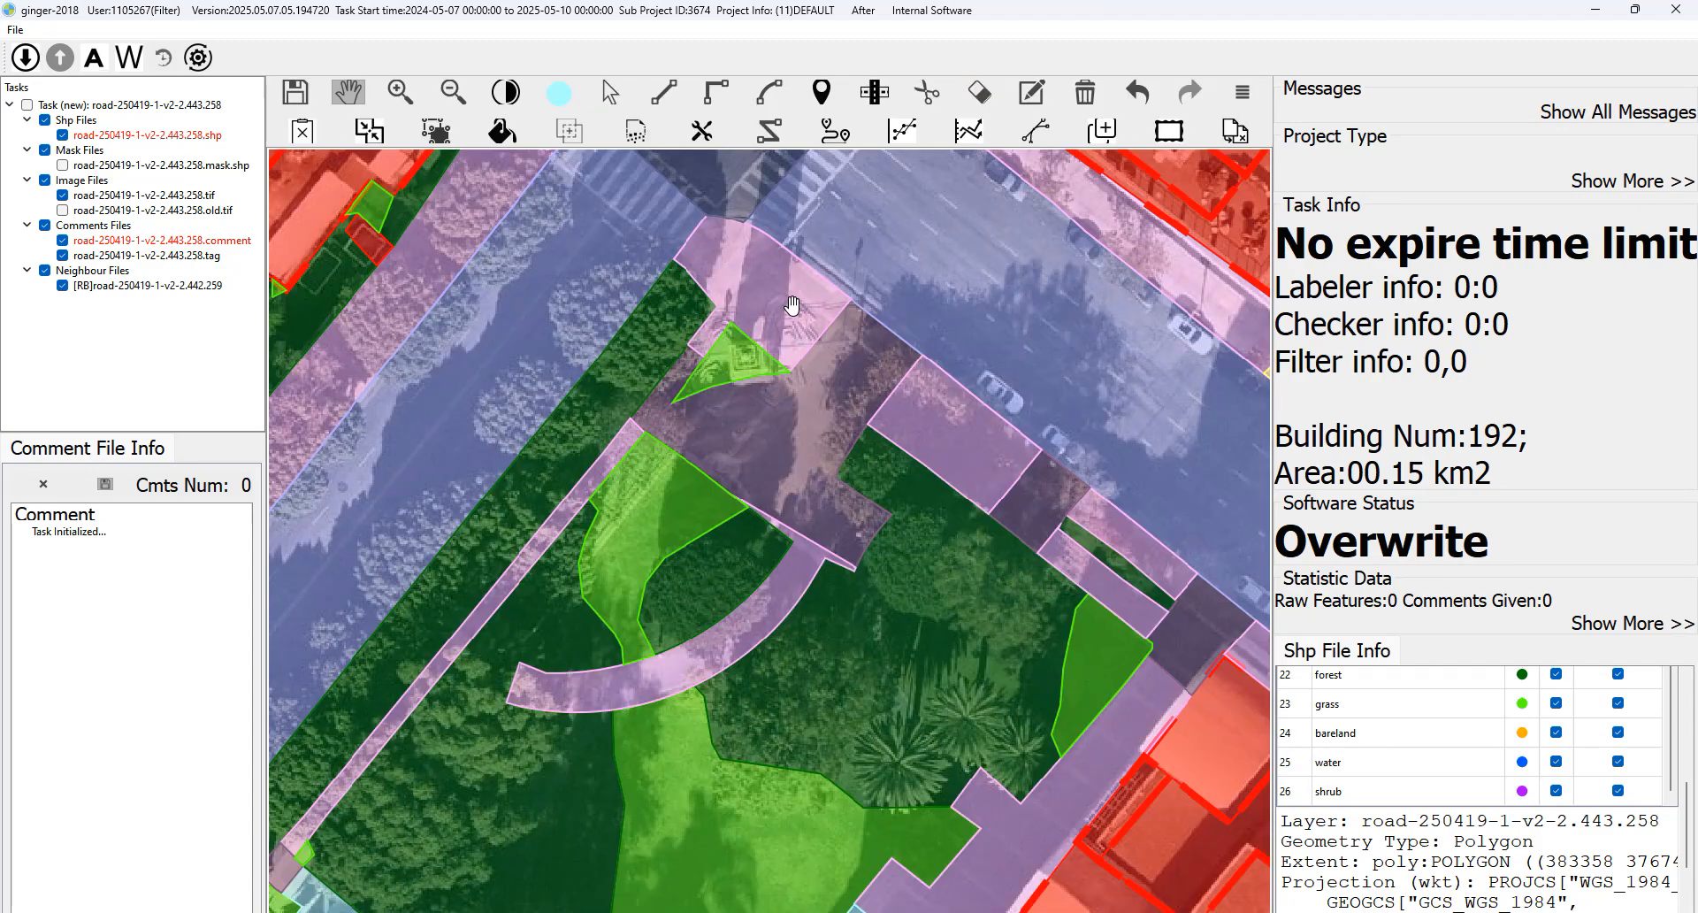
Split the sidewalk at the park's northern corner and the strip southeast of it along the inner edge of the street sidewalk.
{"action": "key", "text": "space"}
{"action": "key", "text": "space"}
{"action": "key", "text": "x"}
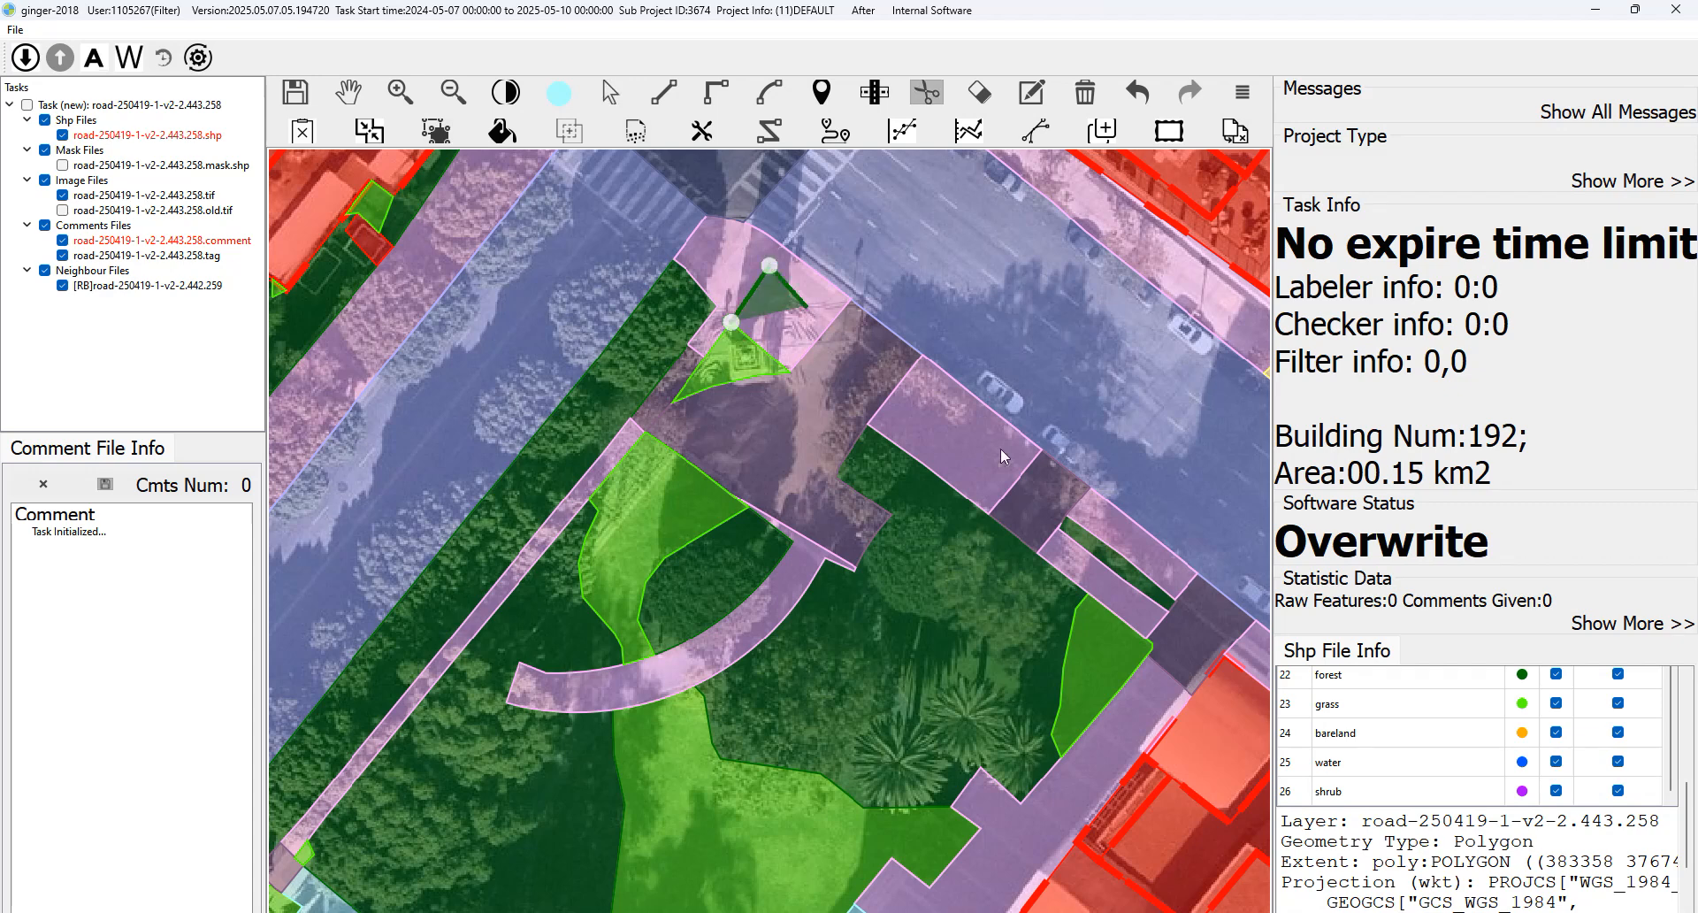
{"action": "left_click", "coordinate": [1072, 516]}
{"action": "right_click", "coordinate": [757, 414]}
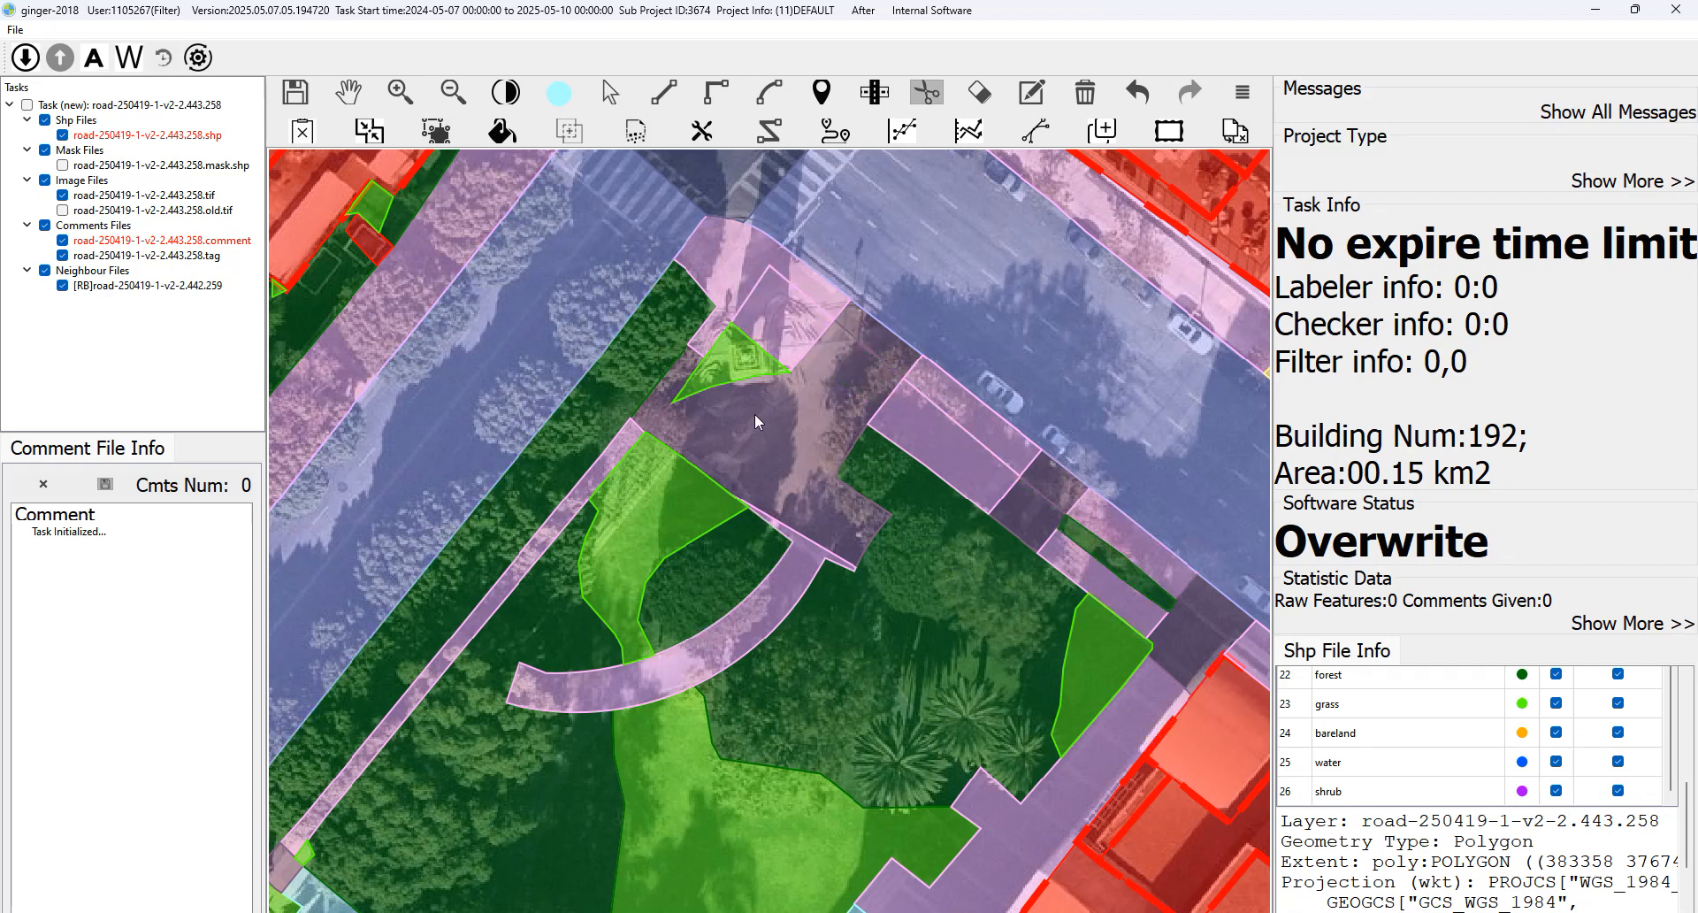
Merge the cut corner sidewalk piece and the triangular grass area into the sidewalk-intersection at the park's northern entrance.
{"action": "key", "text": "space"}
{"action": "key", "text": "space"}
{"action": "mouse_move", "coordinate": [756, 530]}
{"action": "left_mouse_down"}
{"action": "mouse_move", "coordinate": [883, 257]}
{"action": "mouse_move", "coordinate": [749, 548]}
{"action": "left_mouse_up"}
{"action": "key", "text": "space"}
{"action": "key", "text": "space"}
{"action": "key", "text": "s"}
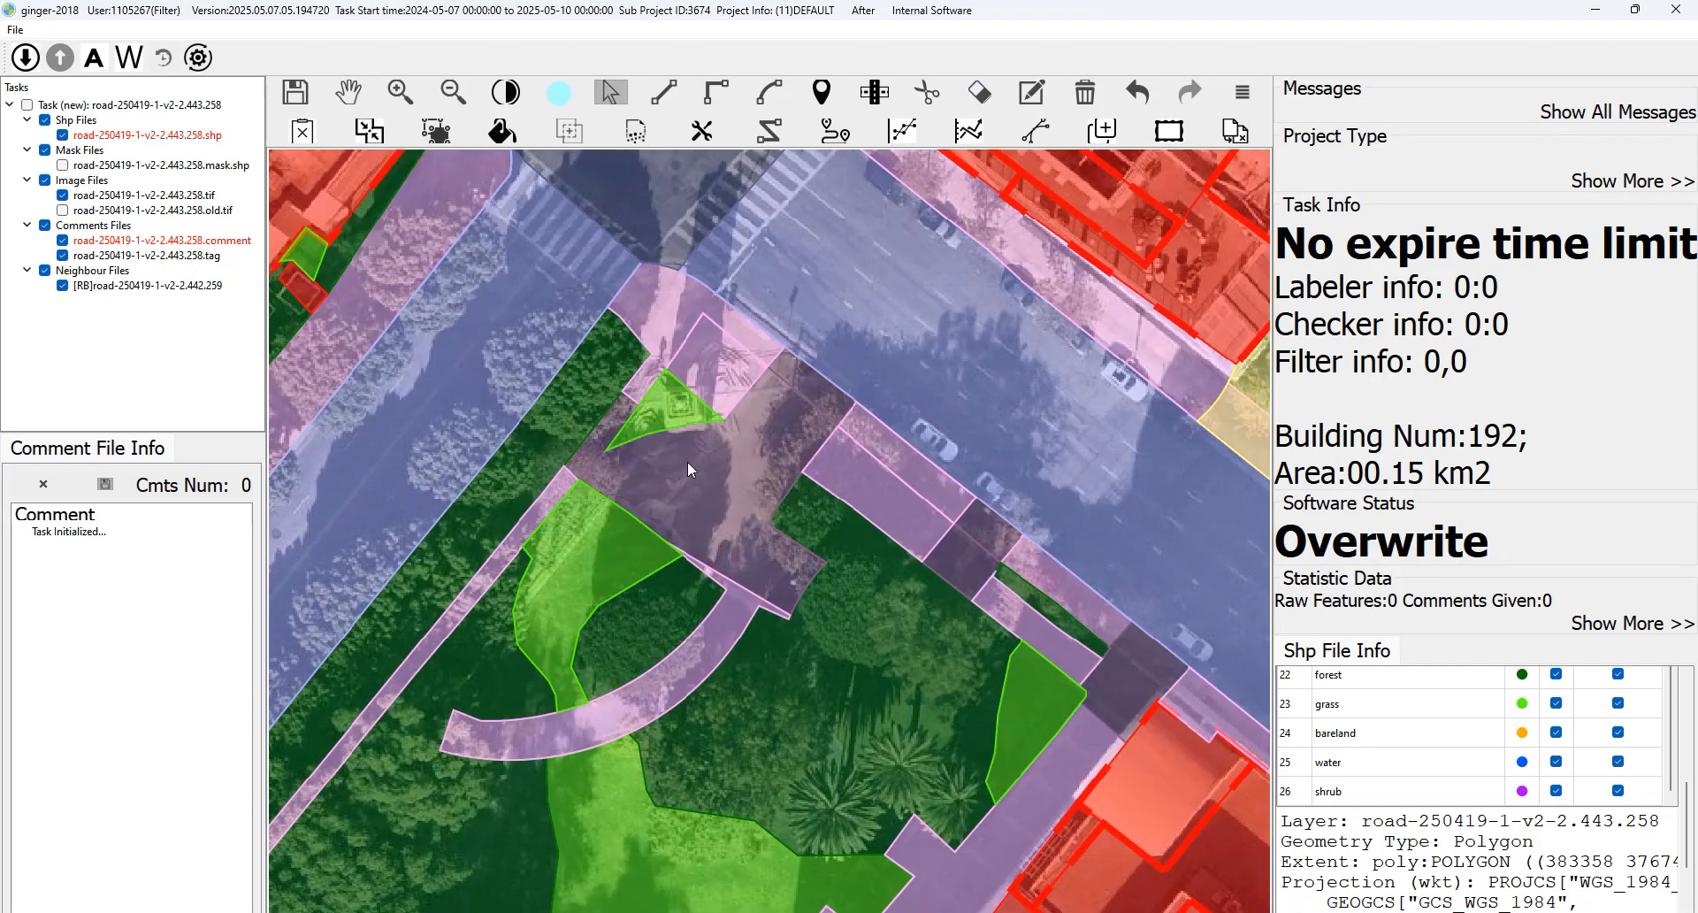
{"action": "left_click_drag", "start_coordinate": [732, 390], "coordinate": [733, 391]}
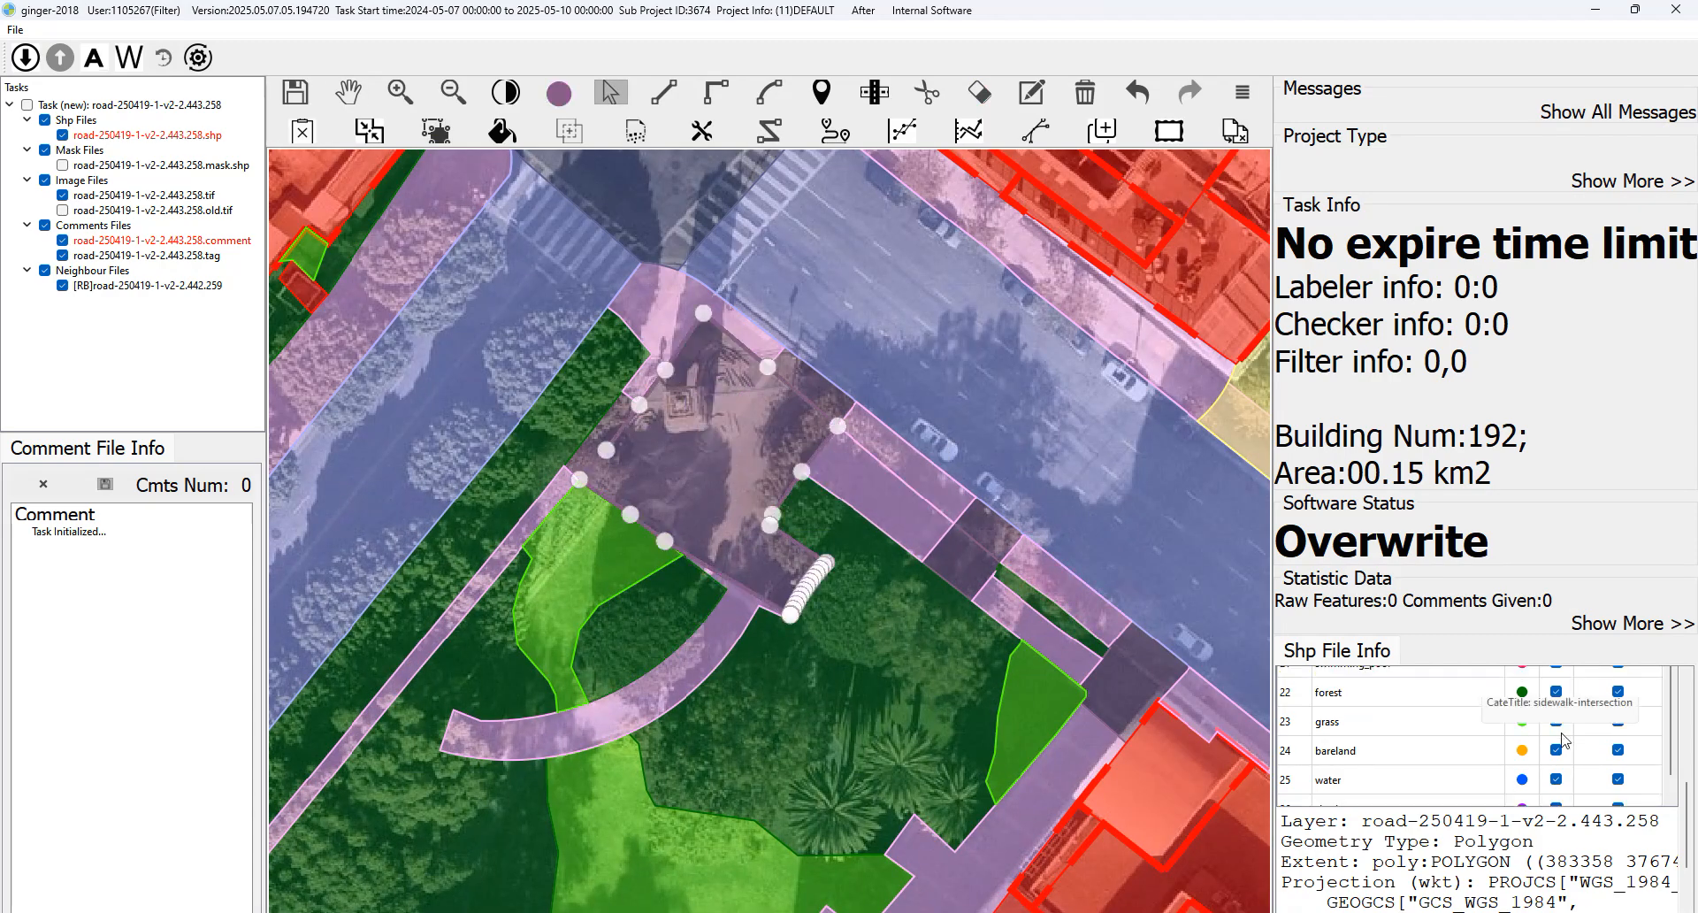
Change the category of the merged entrance area at the park's northern corner to pavement.
{"action": "scroll", "coordinate": [1350, 731], "scroll_direction": "up", "scroll_amount": 4}
{"action": "left_click", "coordinate": [1353, 720]}
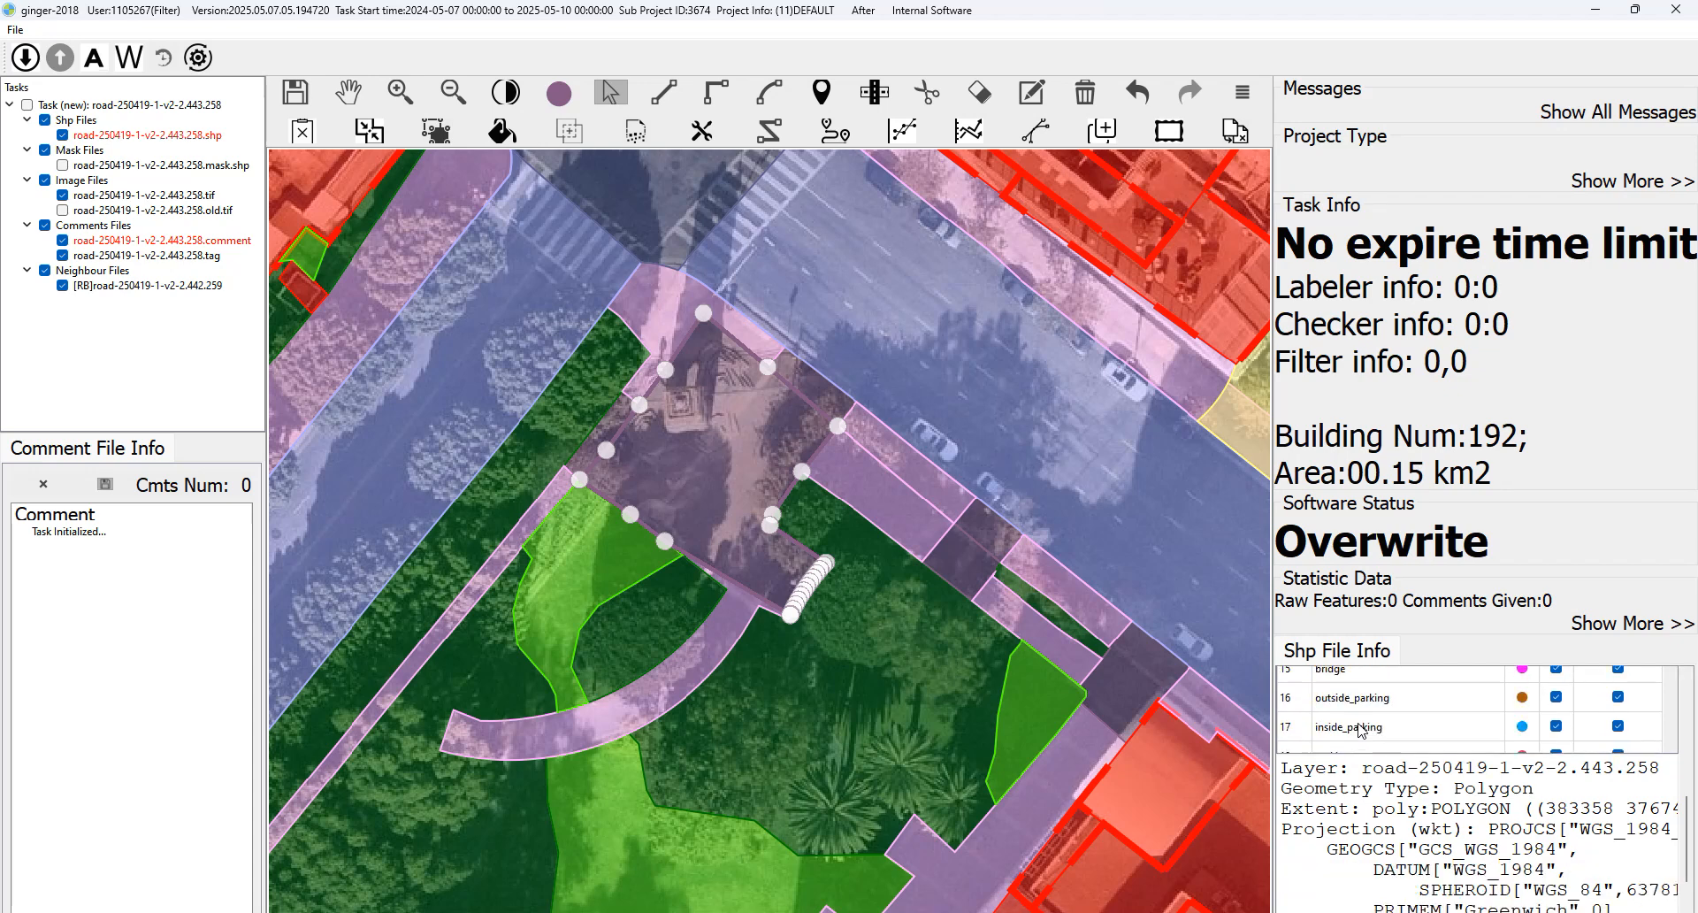
{"action": "scroll", "coordinate": [1389, 754], "scroll_direction": "up", "scroll_amount": 3}
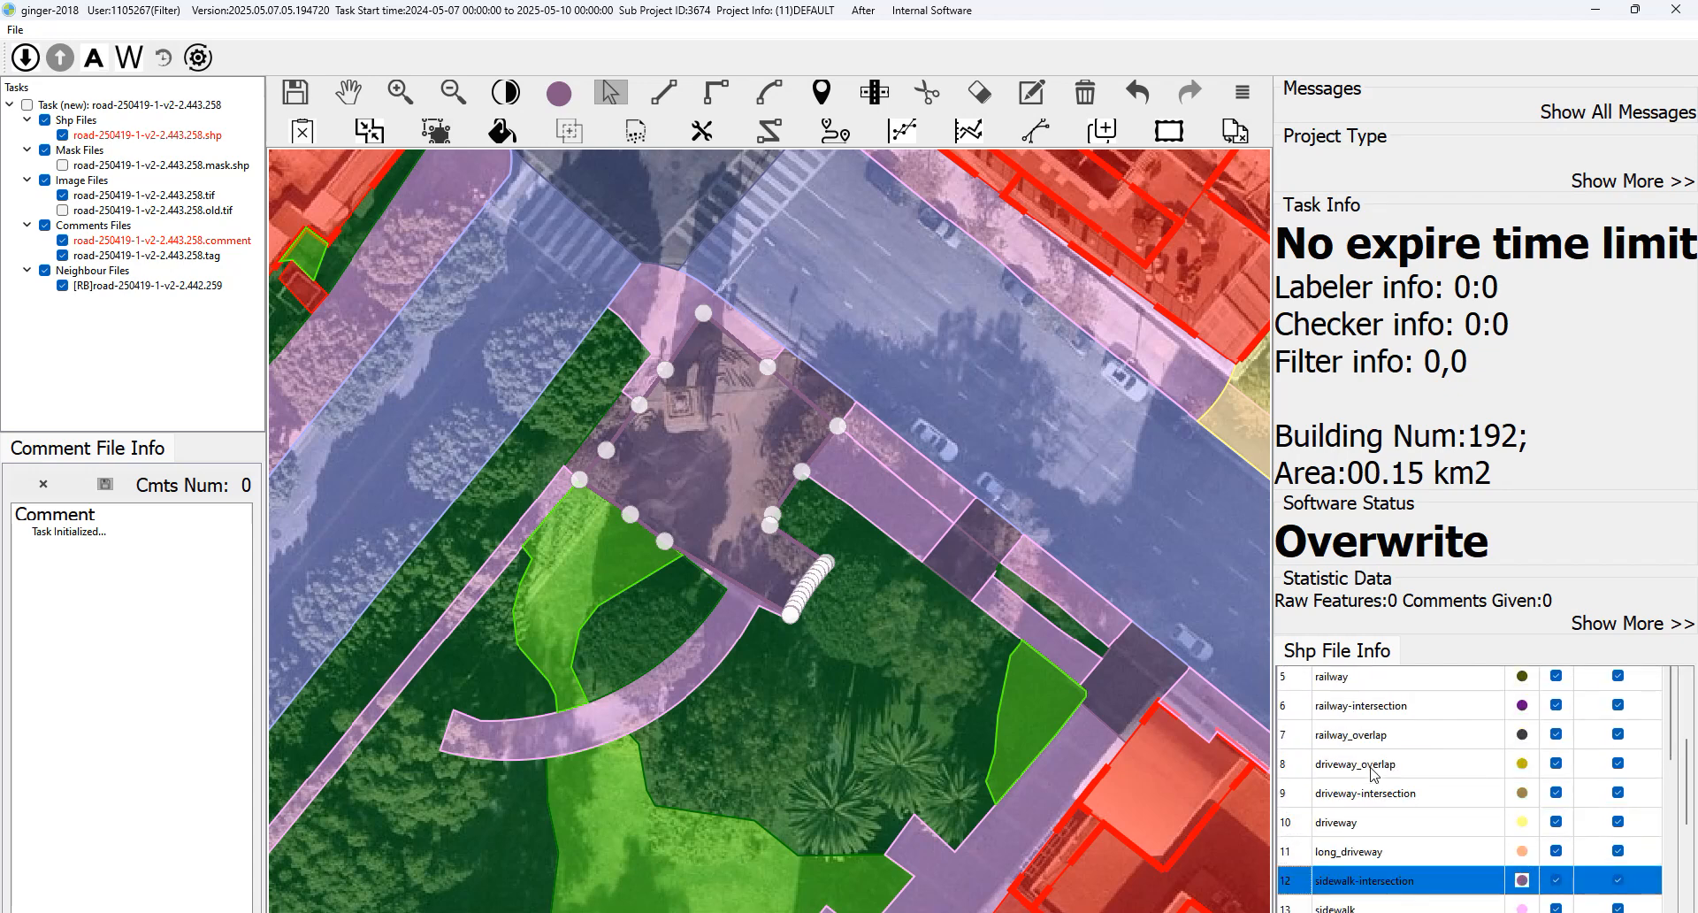
{"action": "scroll", "coordinate": [1366, 756], "scroll_direction": "down", "scroll_amount": 3}
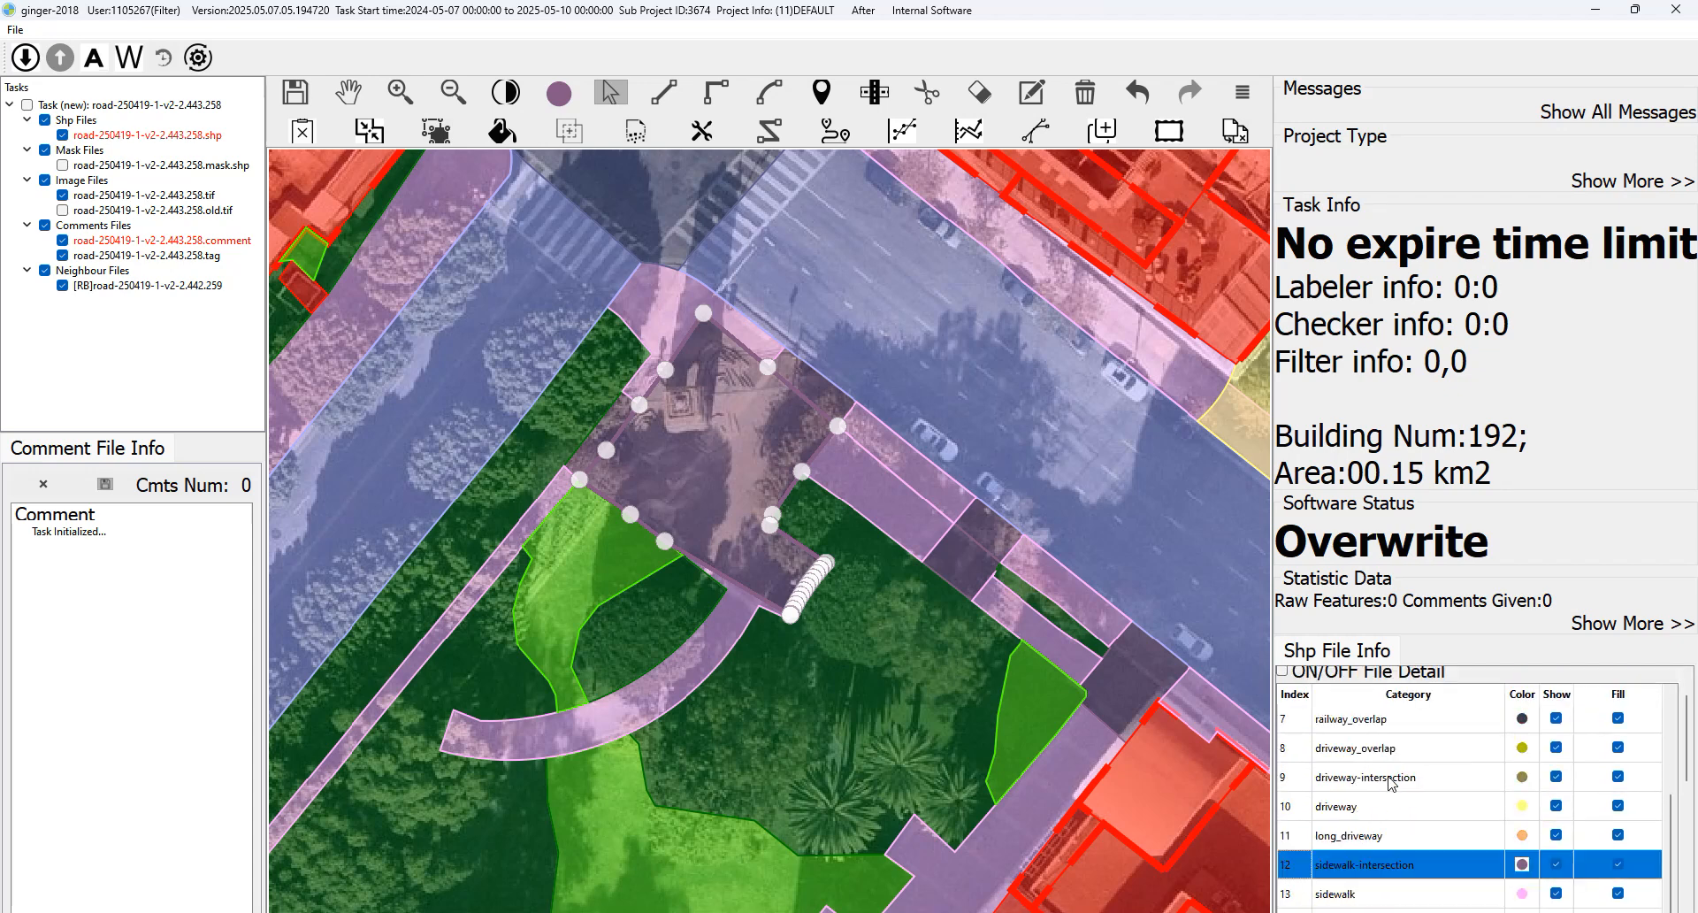
{"action": "scroll", "coordinate": [1394, 780], "scroll_direction": "down", "scroll_amount": 2}
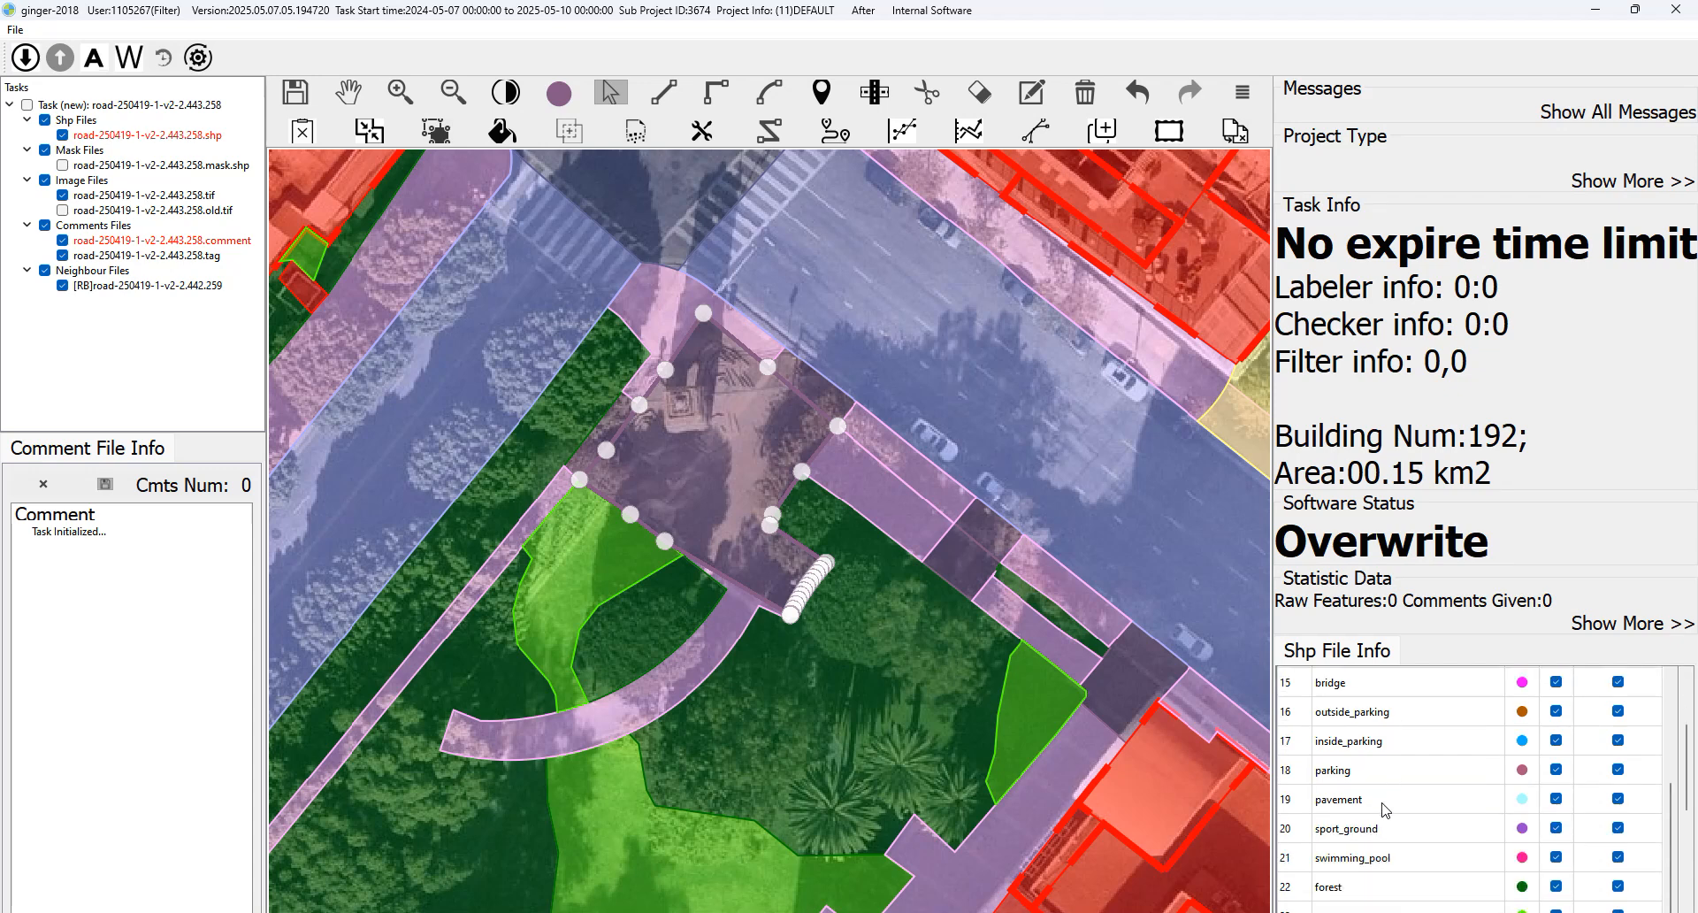
{"action": "left_click", "coordinate": [1386, 800]}
Merge the curved sidewalk path in the park into the entrance pavement.
{"action": "left_click_drag", "start_coordinate": [807, 530], "coordinate": [803, 535]}
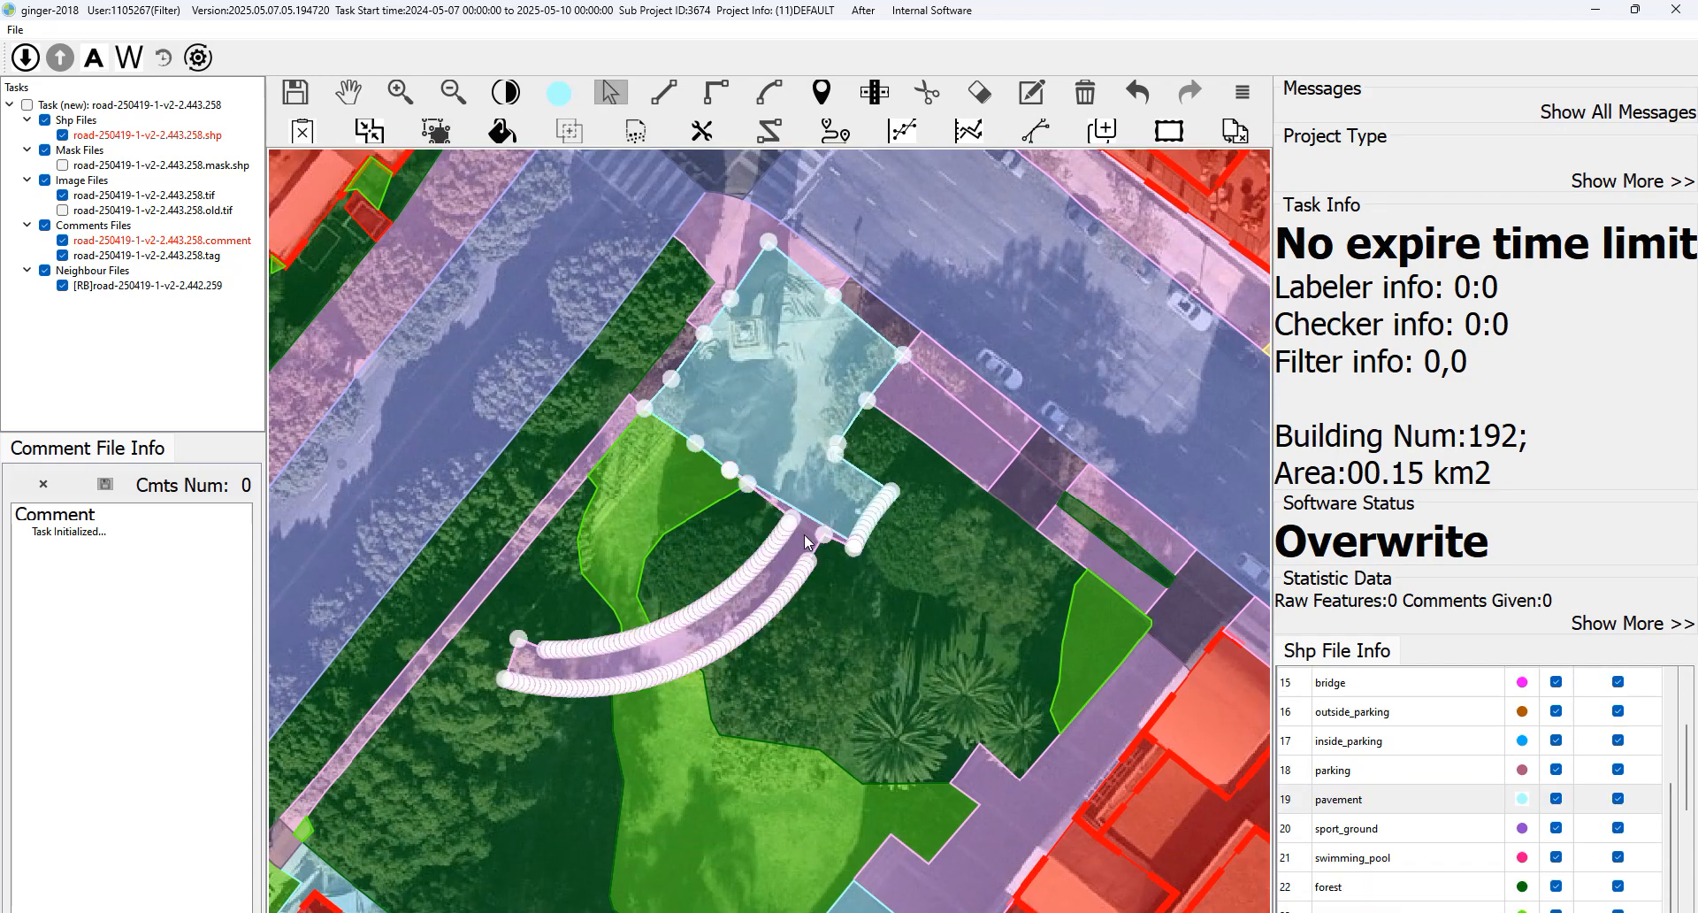
{"action": "key", "text": "m"}
{"action": "scroll", "coordinate": [807, 533], "scroll_direction": "down", "scroll_amount": 1}
{"action": "key", "text": "space"}
{"action": "key", "text": "space"}
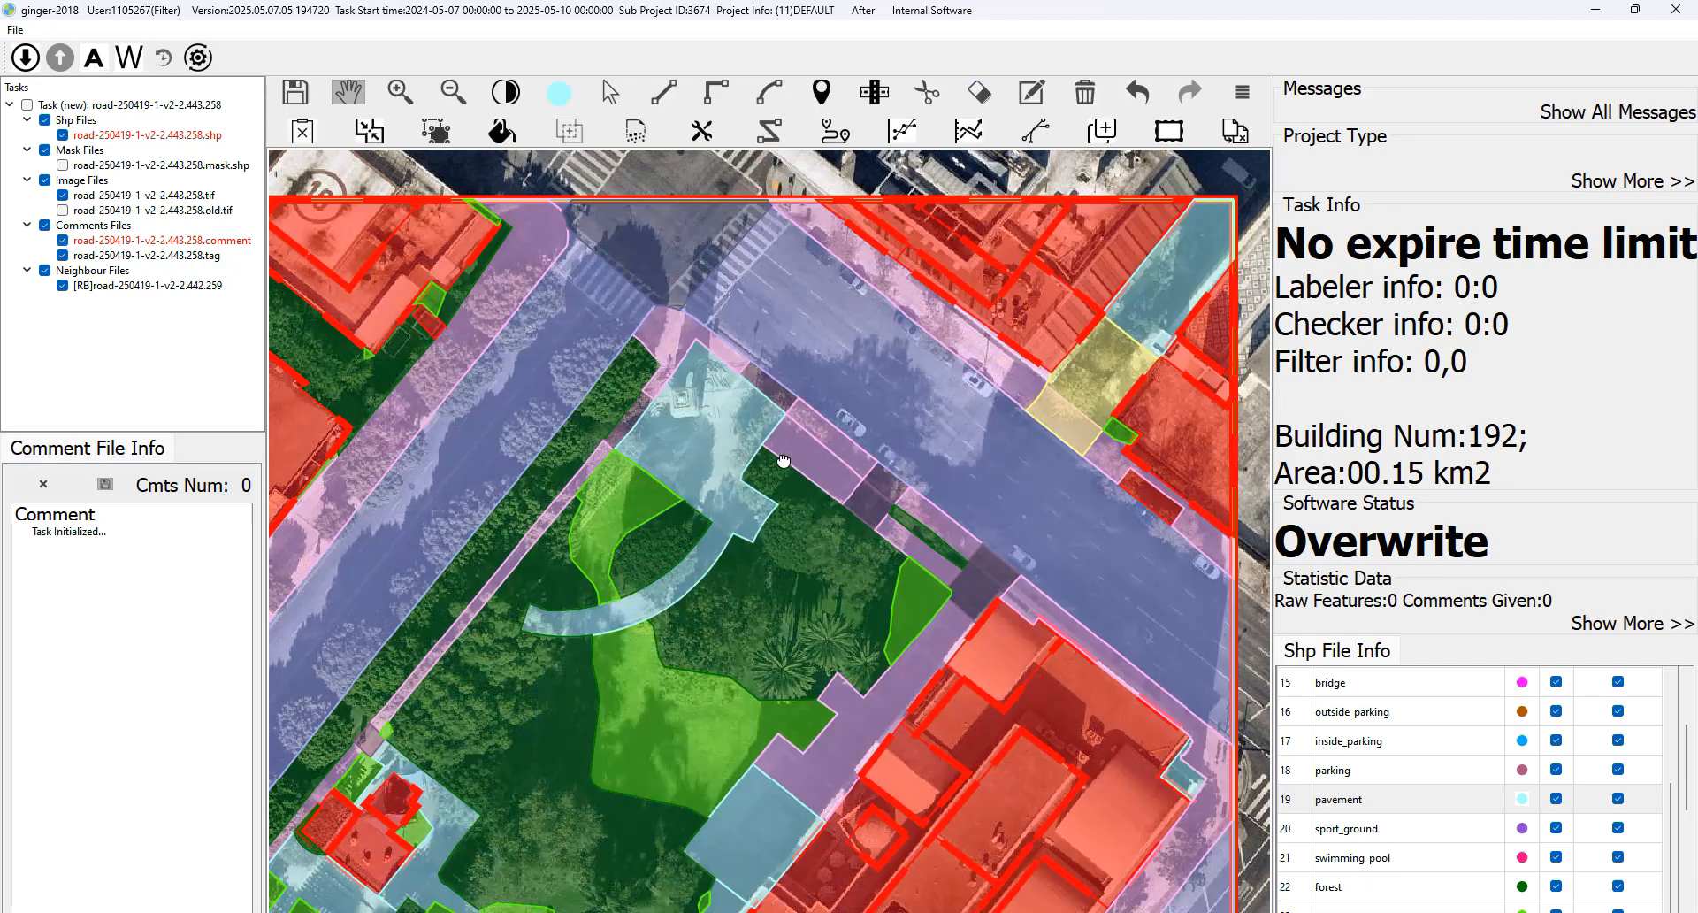
Merge the inner sidewalk strips between the park trees and the northeastern street into the forest.
{"action": "left_click_drag", "start_coordinate": [765, 438], "coordinate": [645, 380]}
{"action": "key", "text": "space"}
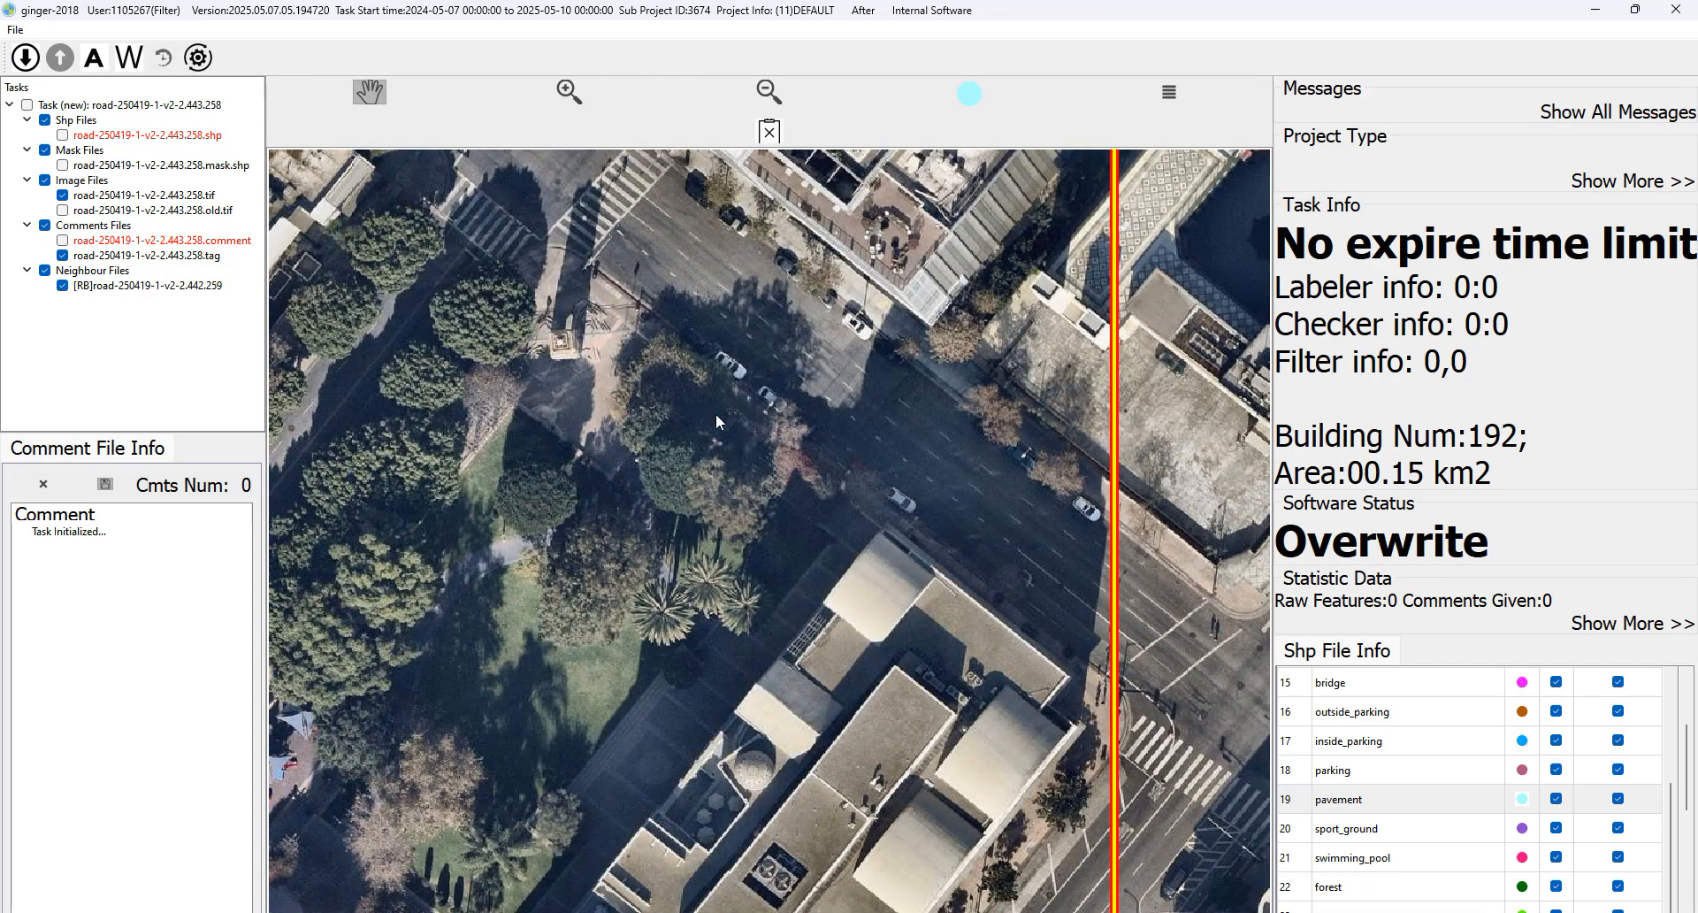
{"action": "key", "text": "space"}
{"action": "scroll", "coordinate": [672, 397], "scroll_direction": "up", "scroll_amount": 2}
{"action": "key", "text": "space"}
{"action": "left_click_drag", "start_coordinate": [887, 560], "coordinate": [812, 470]}
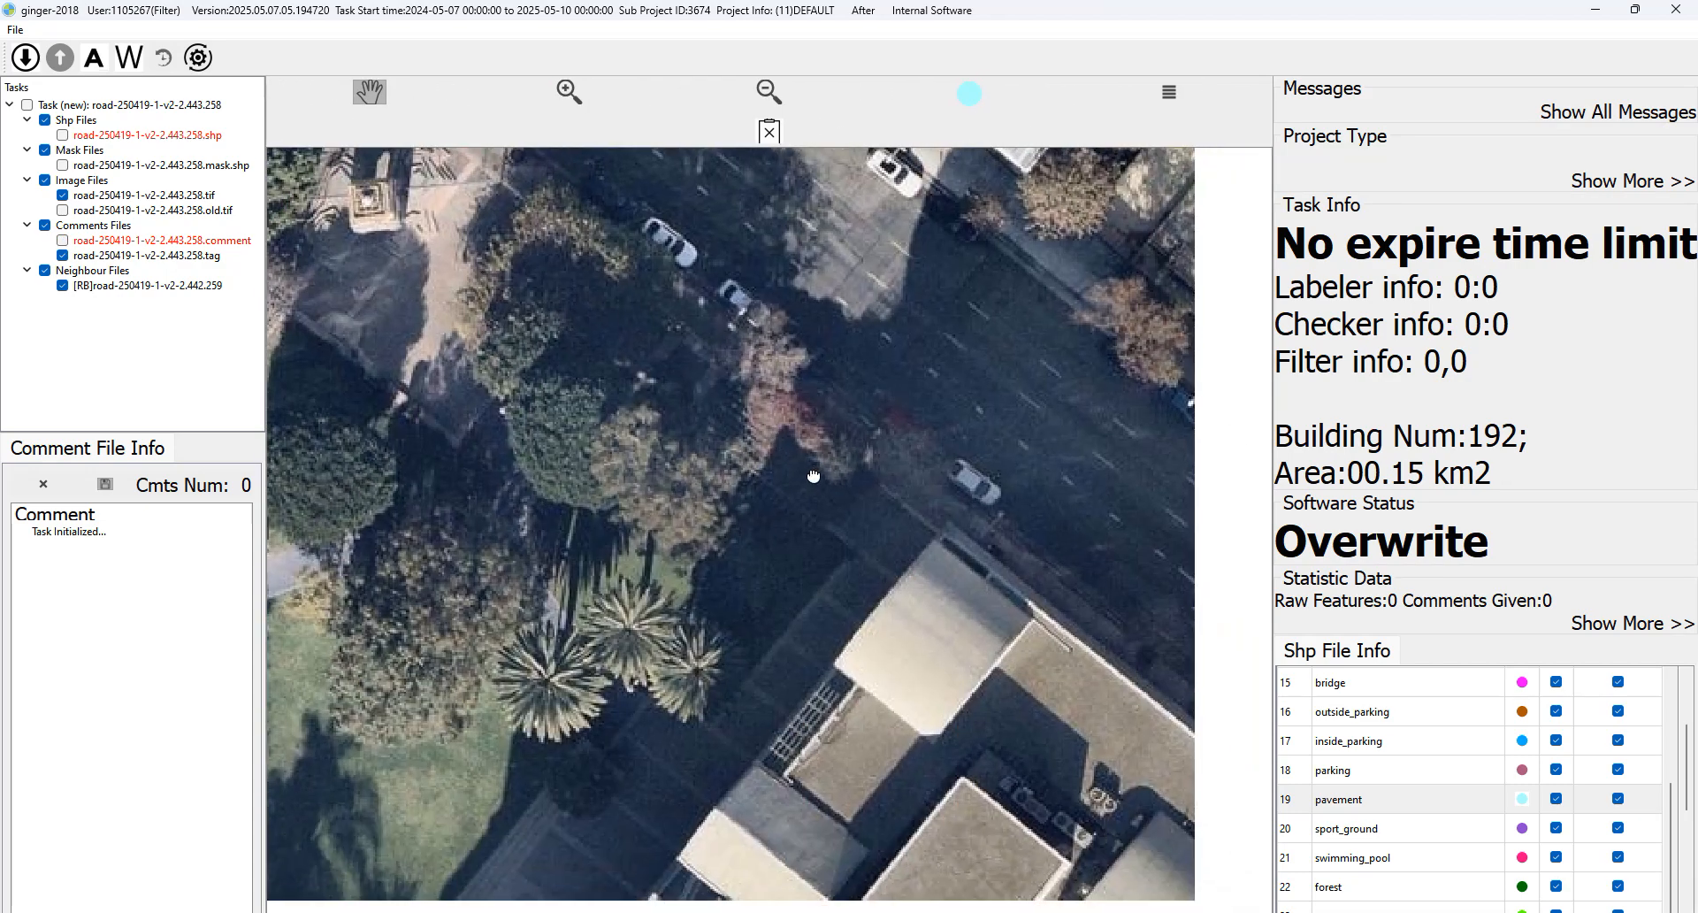
{"action": "key", "text": "space"}
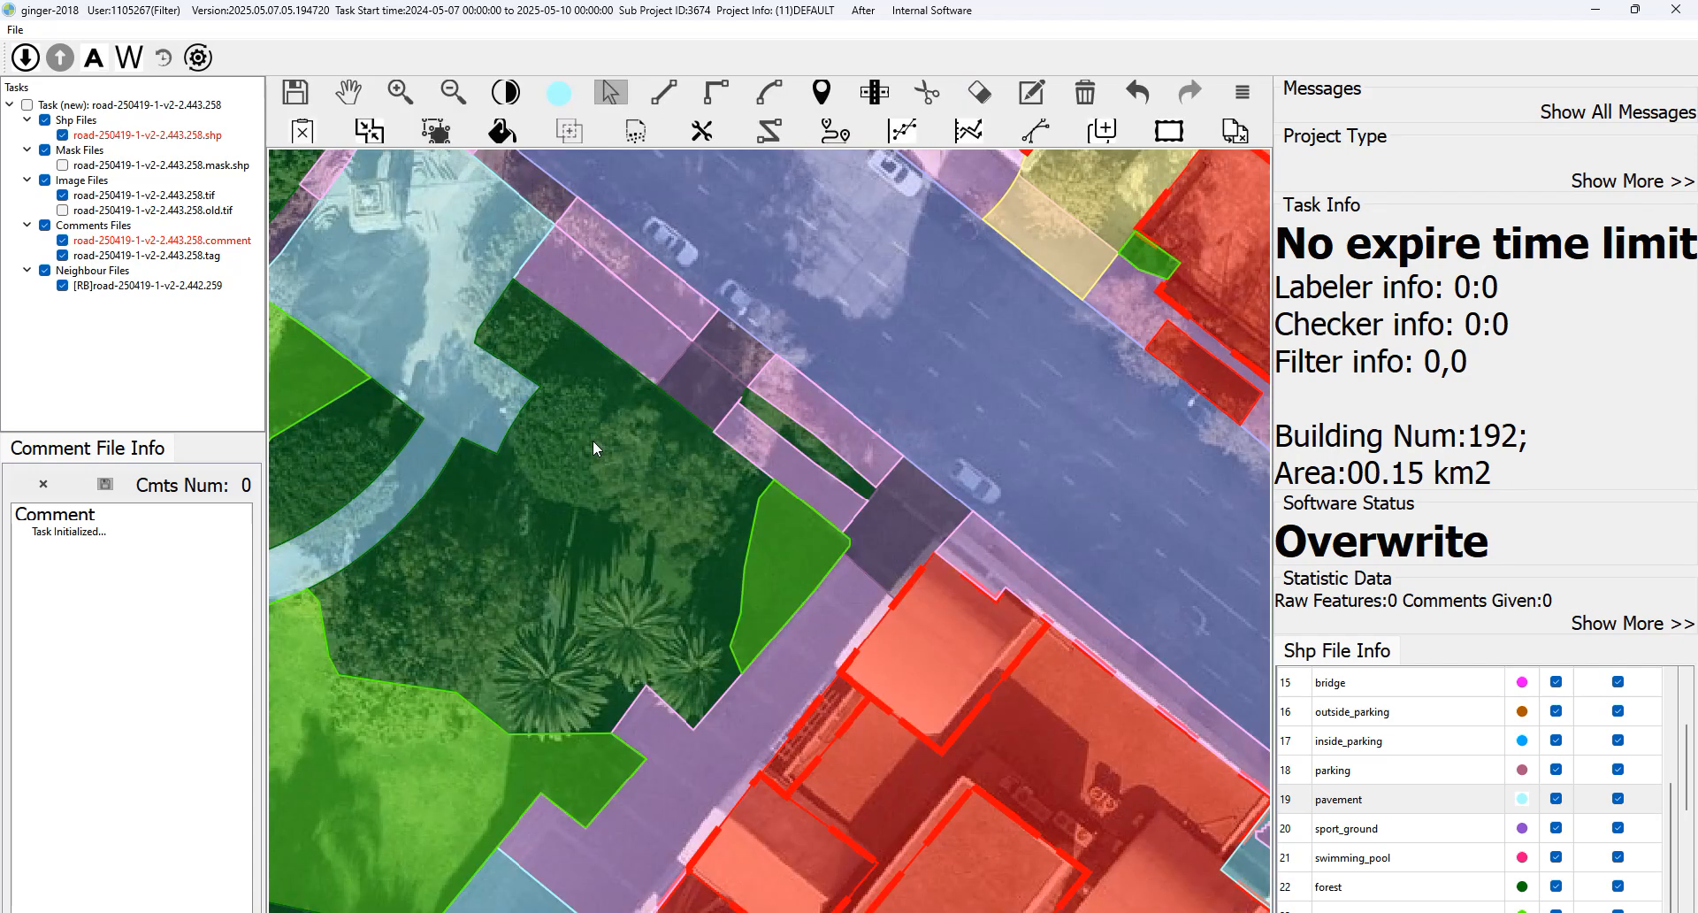
{"action": "left_click", "coordinate": [695, 453]}
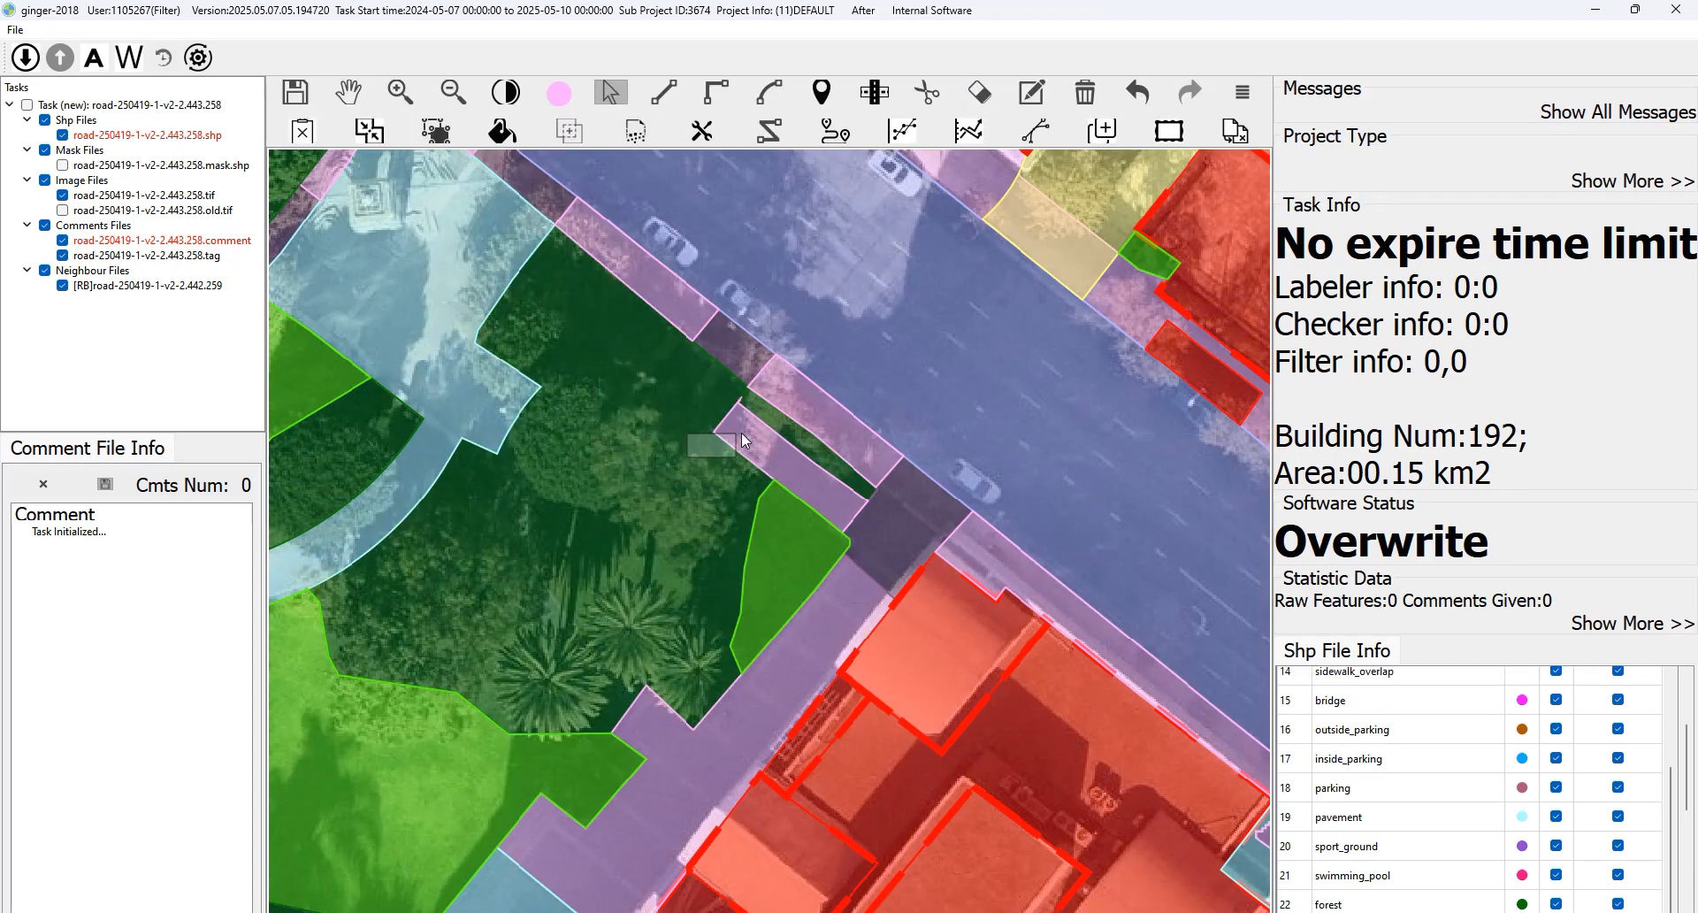
{"action": "scroll", "coordinate": [782, 424], "scroll_direction": "down", "scroll_amount": 7}
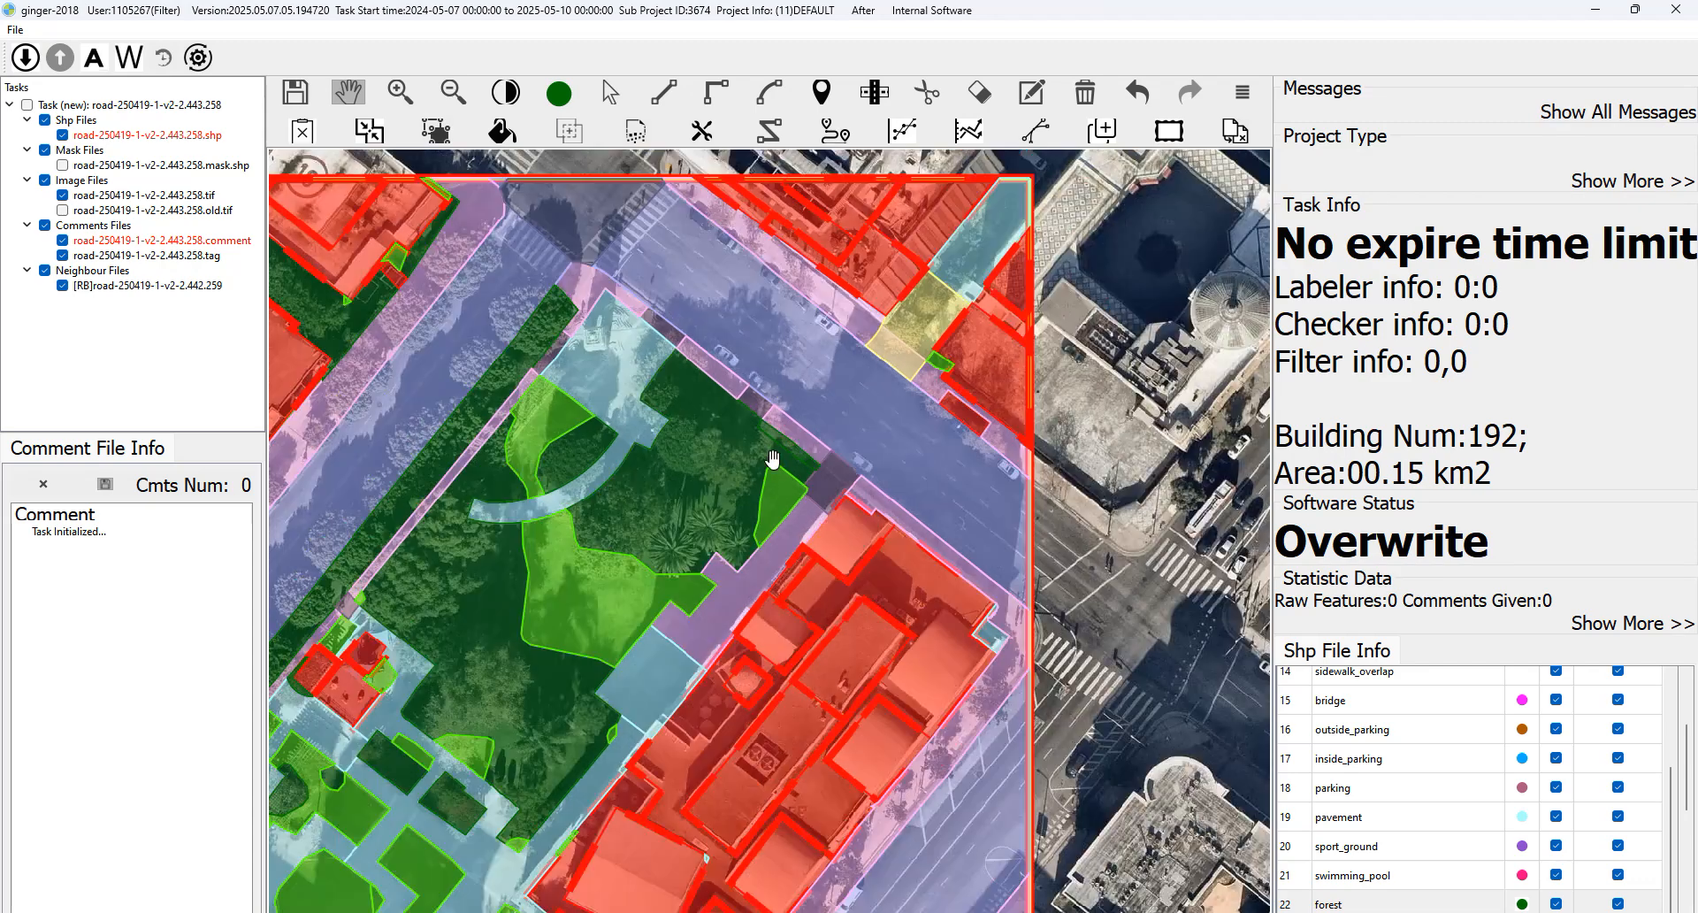
Split the sidewalk-intersection at the building's northern corner in line with the inner edge of the street sidewalk.
{"action": "key", "text": "space"}
{"action": "scroll", "coordinate": [784, 483], "scroll_direction": "up", "scroll_amount": 5}
{"action": "scroll", "coordinate": [784, 482], "scroll_direction": "up", "scroll_amount": 2}
{"action": "key", "text": "space"}
{"action": "key", "text": "c"}
{"action": "key", "text": "space"}
{"action": "key", "text": "space"}
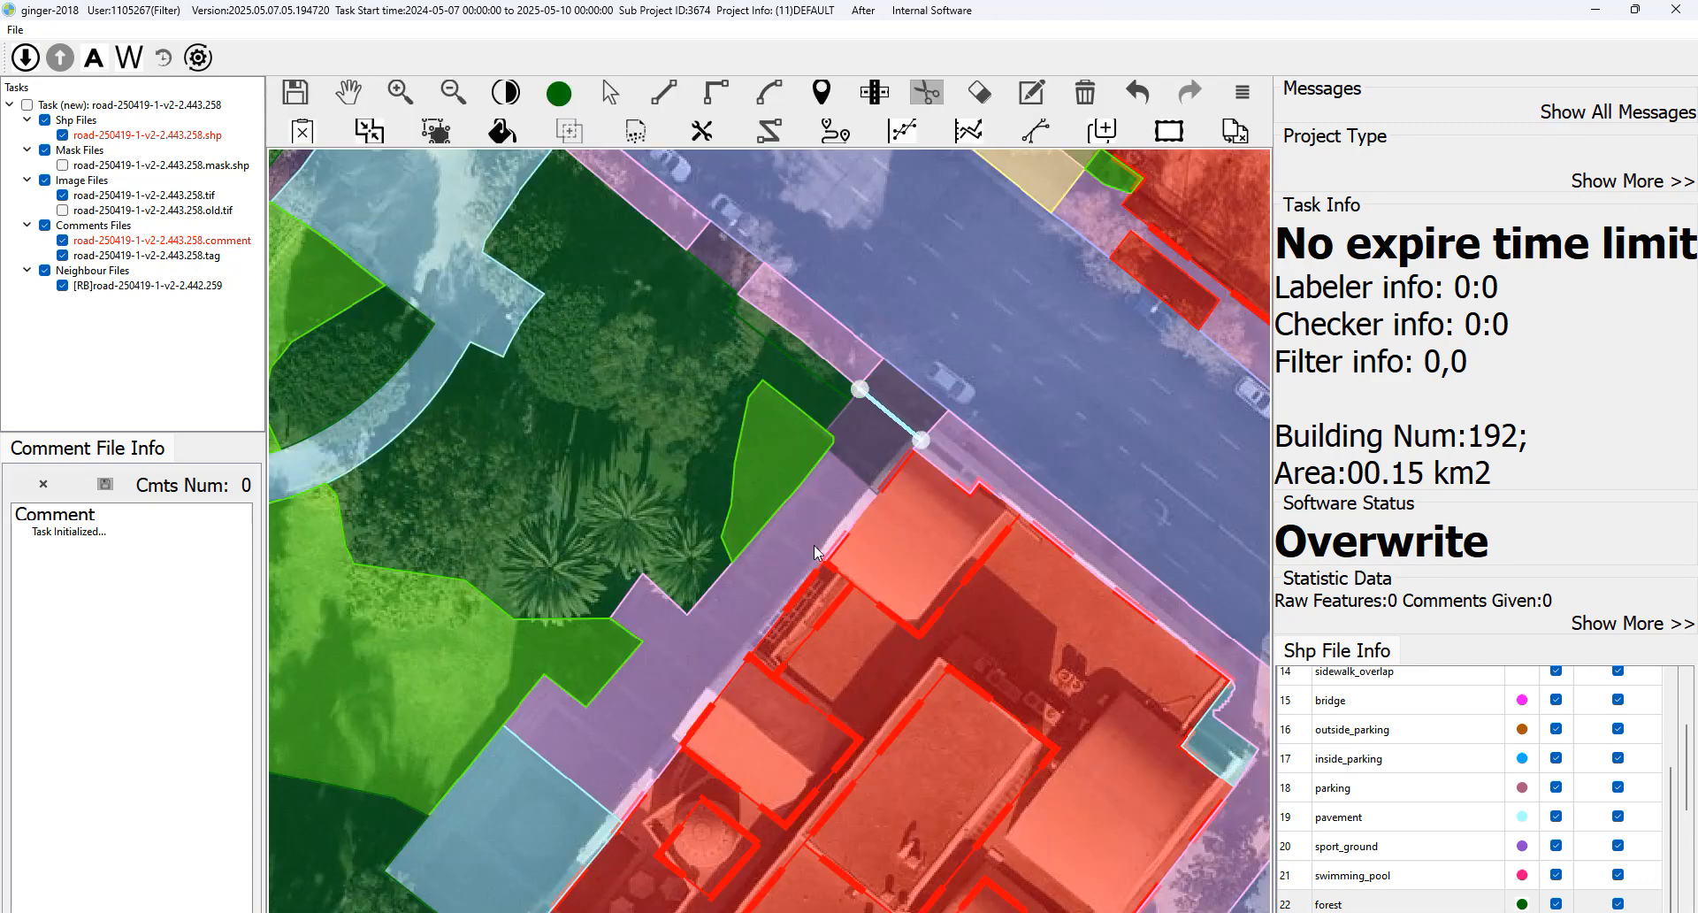
{"action": "key", "text": "Escape"}
Merge the inner intersection piece and the walkway between the park and the large building into the pavement.
{"action": "left_click_drag", "start_coordinate": [596, 753], "coordinate": [597, 753]}
{"action": "key", "text": "m"}
{"action": "left_click_drag", "start_coordinate": [838, 480], "coordinate": [859, 462]}
{"action": "key", "text": "h"}
Compare the labels of the park, plaza and street along the large eastern building with the aerial image.
{"action": "scroll", "coordinate": [876, 482], "scroll_direction": "down", "scroll_amount": 1}
{"action": "left_click_drag", "start_coordinate": [837, 583], "coordinate": [879, 394]}
{"action": "scroll", "coordinate": [883, 398], "scroll_direction": "down", "scroll_amount": 2}
{"action": "left_click_drag", "start_coordinate": [914, 508], "coordinate": [936, 482]}
{"action": "scroll", "coordinate": [944, 461], "scroll_direction": "down", "scroll_amount": 1}
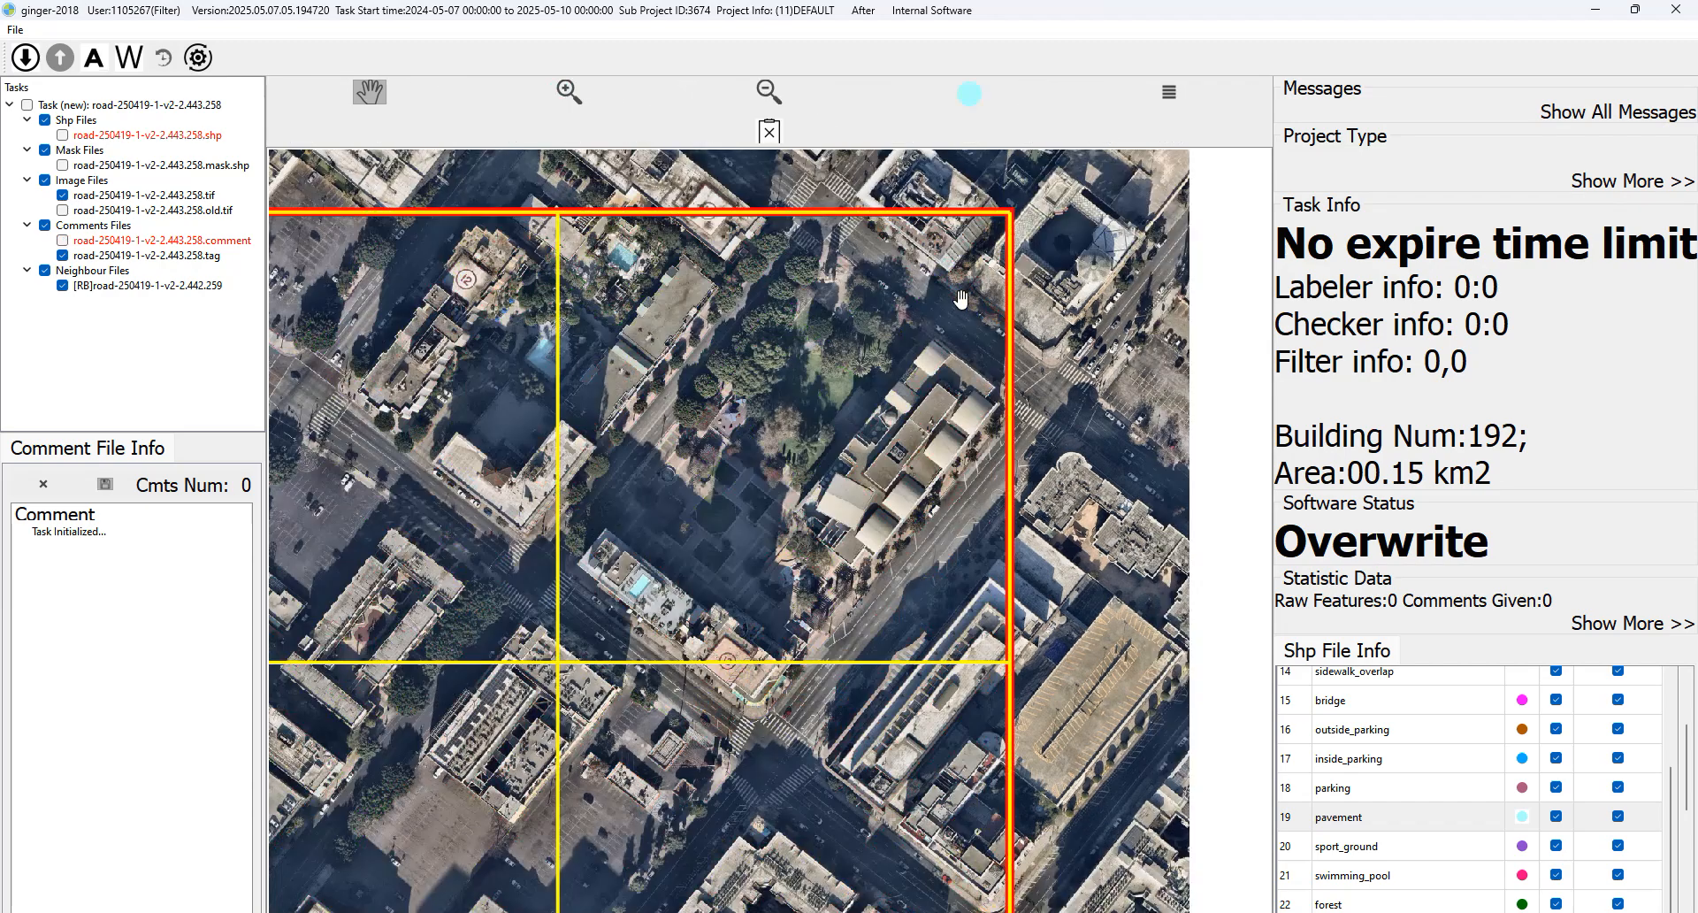
{"action": "scroll", "coordinate": [951, 296], "scroll_direction": "up", "scroll_amount": 1}
{"action": "left_click_drag", "start_coordinate": [786, 462], "coordinate": [829, 357]}
{"action": "key", "text": "space"}
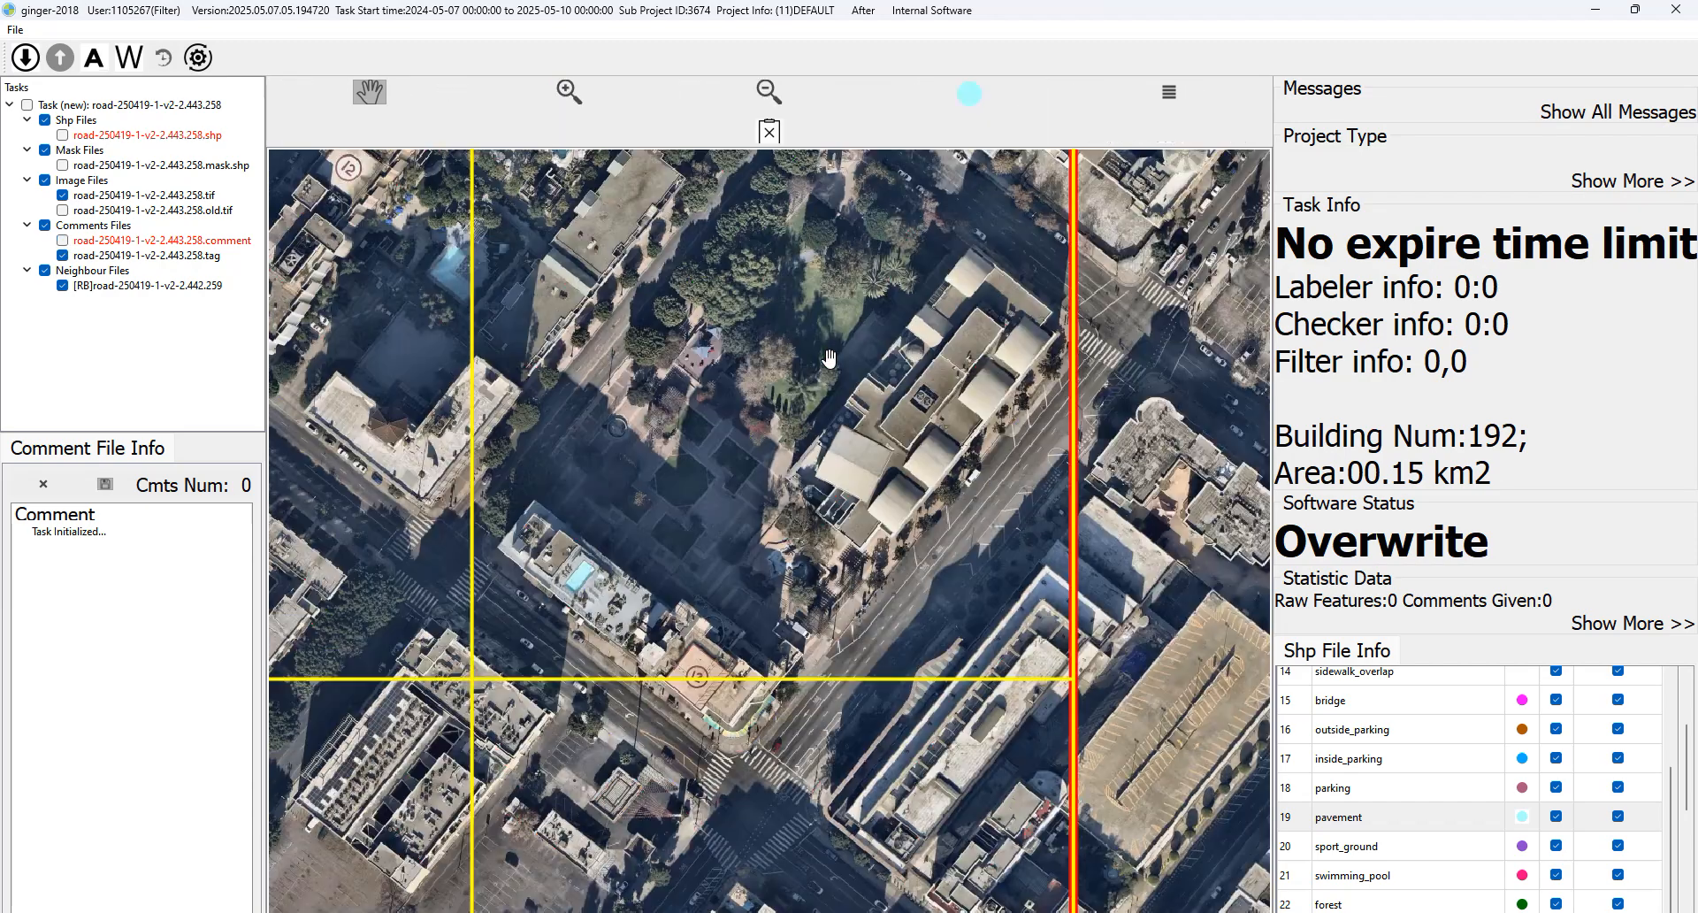
{"action": "key", "text": "space"}
{"action": "key", "text": "space"}
{"action": "scroll", "coordinate": [908, 602], "scroll_direction": "up", "scroll_amount": 4}
{"action": "left_click_drag", "start_coordinate": [1040, 653], "coordinate": [834, 595]}
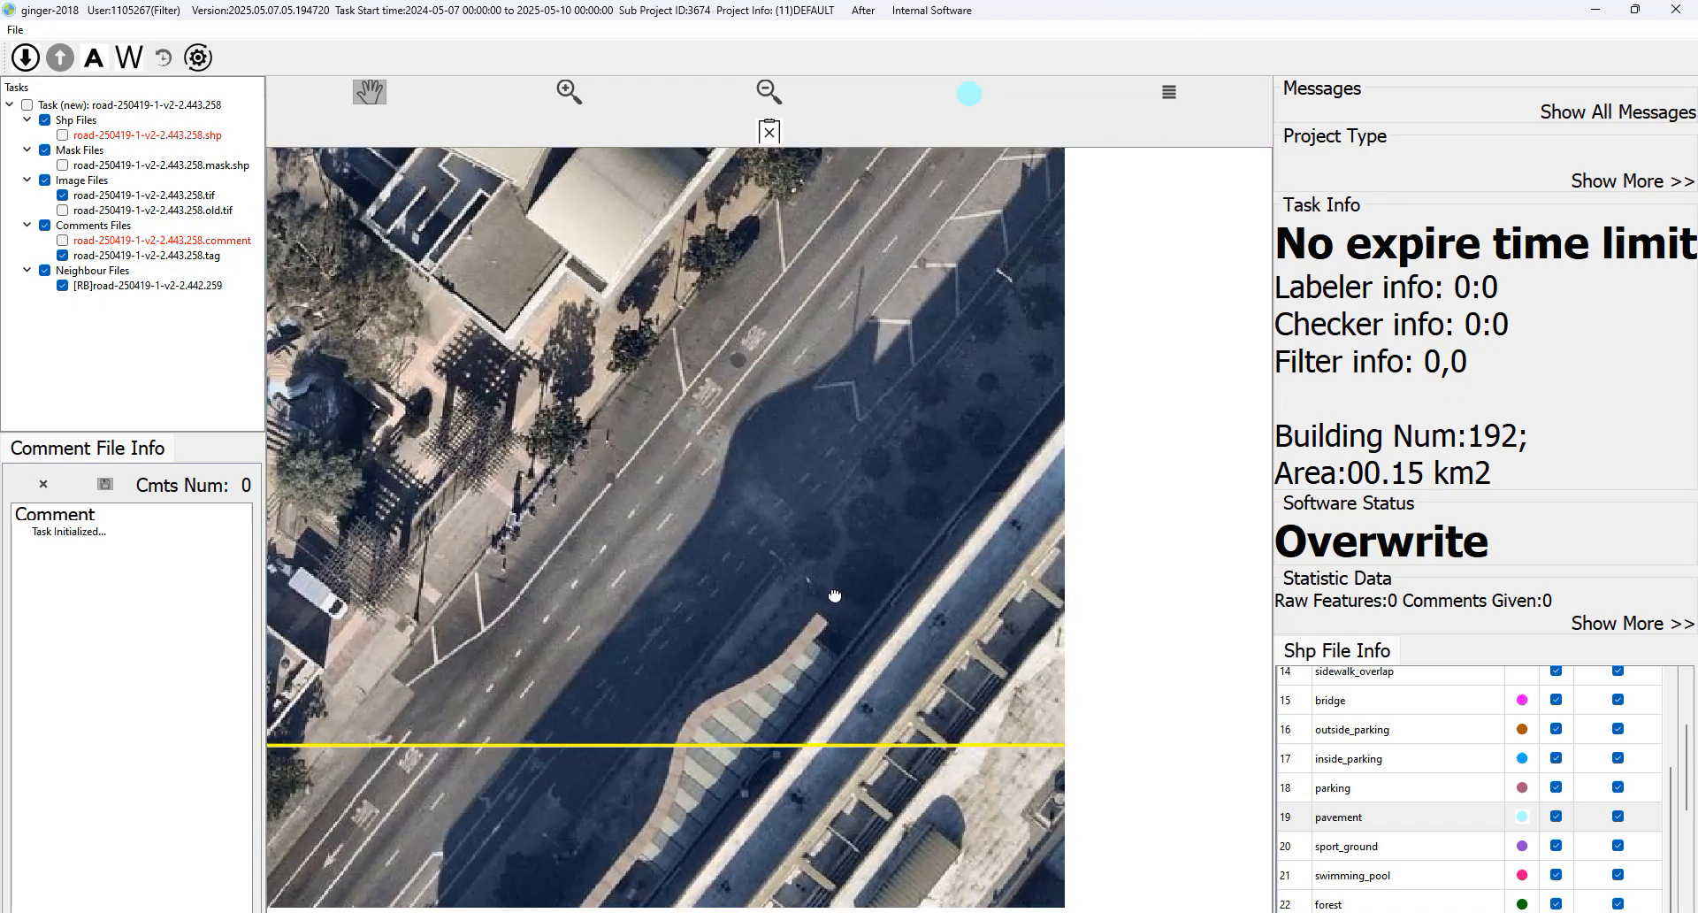
{"action": "scroll", "coordinate": [837, 574], "scroll_direction": "down", "scroll_amount": 2}
{"action": "left_click_drag", "start_coordinate": [828, 467], "coordinate": [806, 599]}
{"action": "key", "text": "space"}
{"action": "key", "text": "space"}
{"action": "key", "text": "space"}
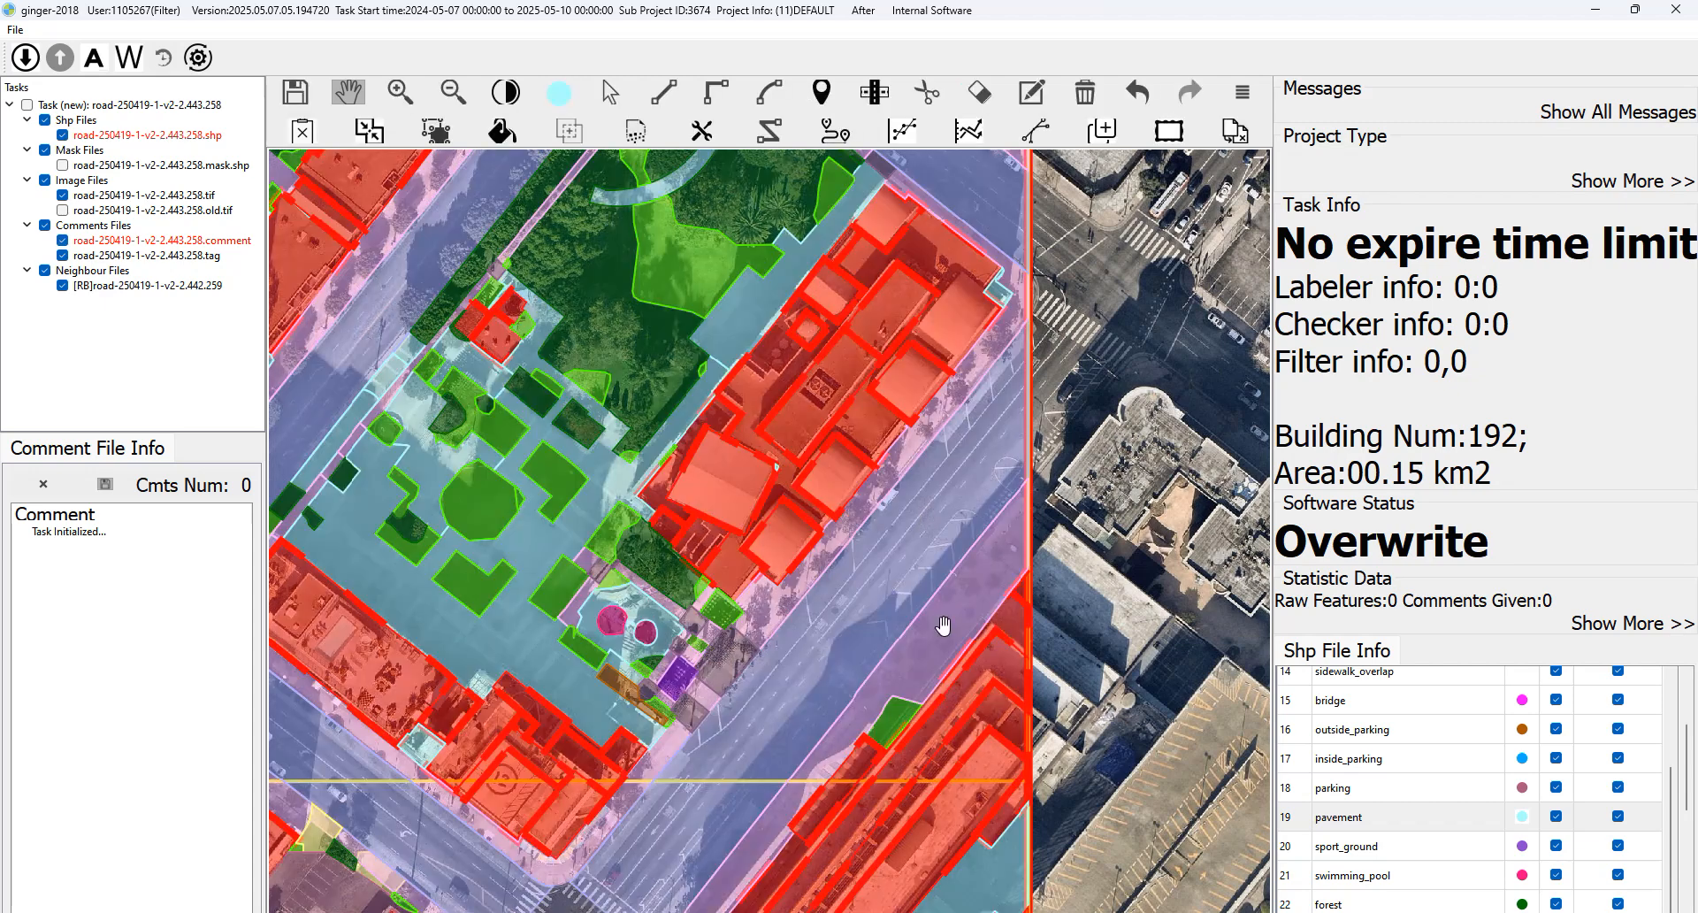
Survey the street, the long building block and the road intersection south of the plaza for labelling errors.
{"action": "scroll", "coordinate": [957, 705], "scroll_direction": "up", "scroll_amount": 2}
{"action": "left_click_drag", "start_coordinate": [914, 744], "coordinate": [637, 755]}
{"action": "key", "text": "space"}
{"action": "left_click_drag", "start_coordinate": [808, 565], "coordinate": [979, 370]}
{"action": "key", "text": "space"}
{"action": "scroll", "coordinate": [924, 347], "scroll_direction": "down", "scroll_amount": 2}
{"action": "left_click_drag", "start_coordinate": [915, 439], "coordinate": [939, 222]}
{"action": "key", "text": "space"}
{"action": "scroll", "coordinate": [897, 340], "scroll_direction": "up", "scroll_amount": 2}
{"action": "key", "text": "space"}
{"action": "key", "text": "space"}
{"action": "key", "text": "space"}
{"action": "left_click_drag", "start_coordinate": [947, 610], "coordinate": [879, 618]}
{"action": "key", "text": "space"}
{"action": "key", "text": "space"}
{"action": "left_click_drag", "start_coordinate": [943, 497], "coordinate": [957, 257]}
{"action": "key", "text": "space"}
{"action": "key", "text": "space"}
{"action": "key", "text": "space"}
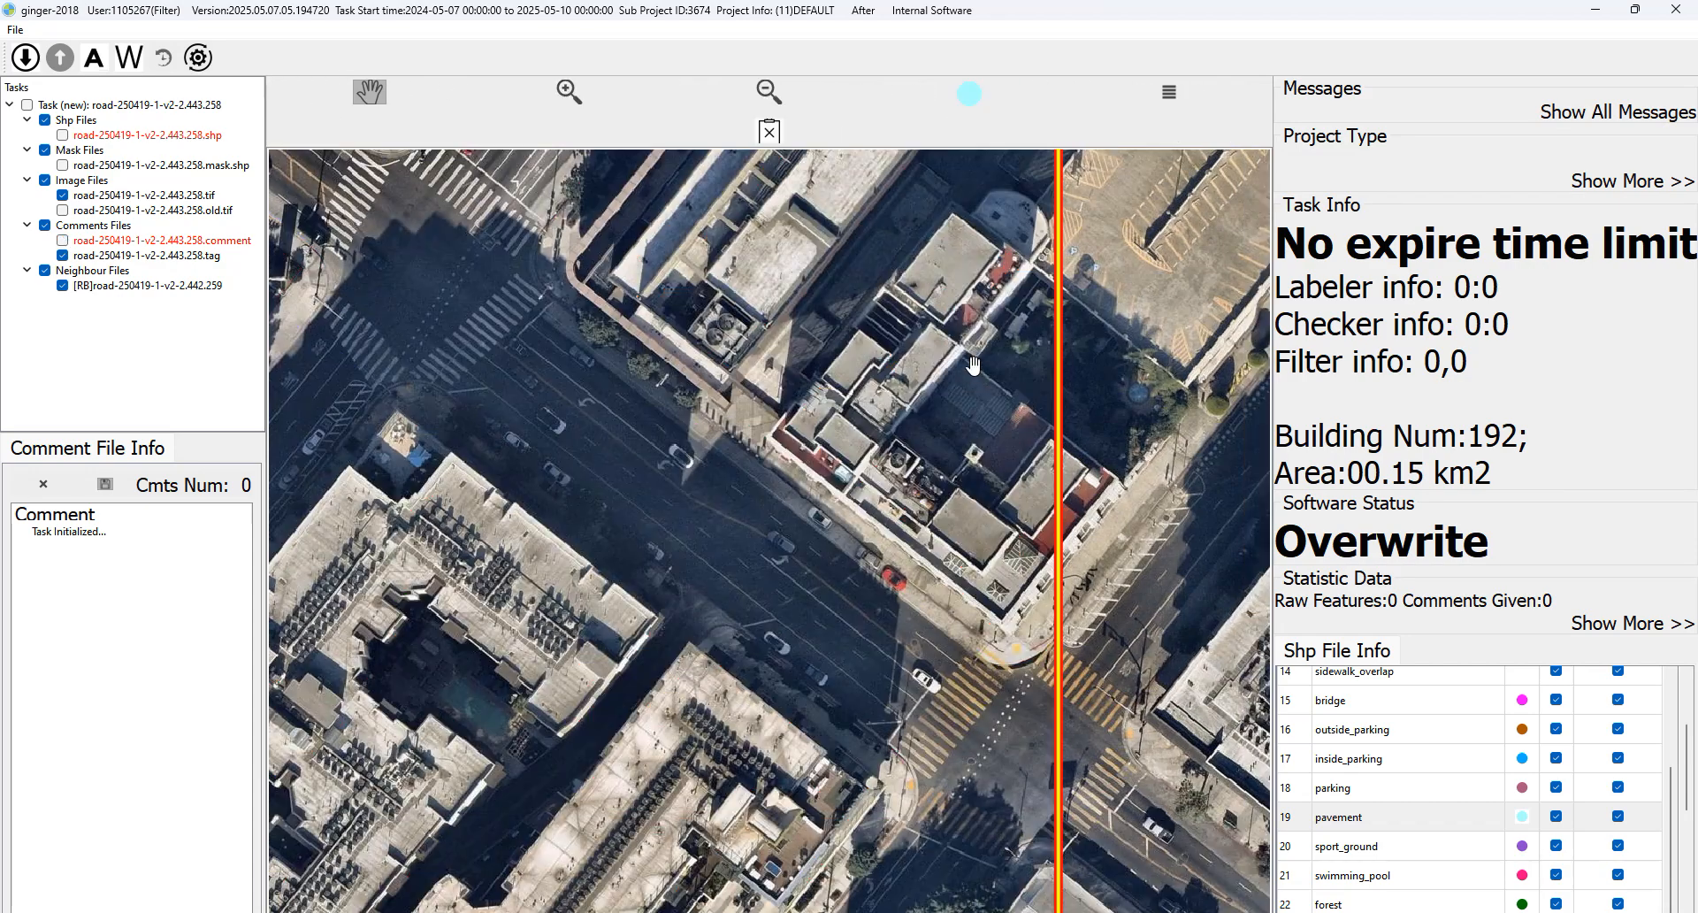
Examine the corner building and its shaded courtyard at the eastern task border against the aerial image.
{"action": "scroll", "coordinate": [1021, 417], "scroll_direction": "up", "scroll_amount": 2}
{"action": "left_click_drag", "start_coordinate": [911, 405], "coordinate": [814, 466]}
{"action": "key", "text": "space"}
{"action": "left_click", "coordinate": [857, 463]}
{"action": "key", "text": "space"}
{"action": "key", "text": "space"}
{"action": "scroll", "coordinate": [1369, 782], "scroll_direction": "up", "scroll_amount": 5}
{"action": "left_click_drag", "start_coordinate": [1059, 396], "coordinate": [1017, 468]}
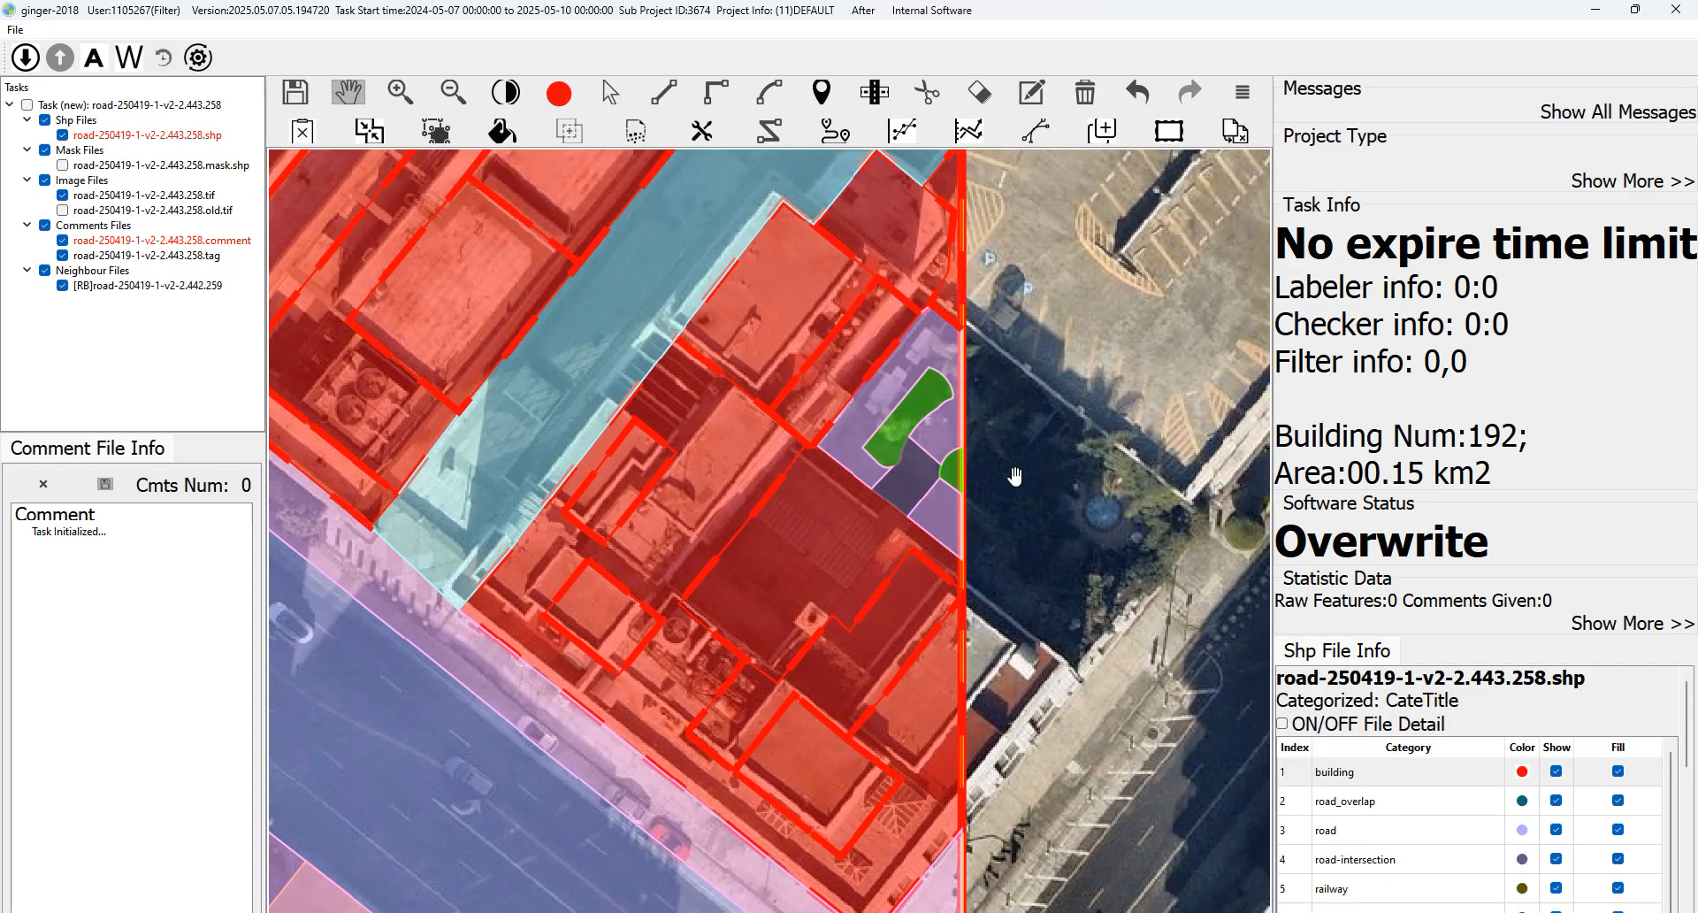
{"action": "key", "text": "space"}
{"action": "key", "text": "space"}
{"action": "key", "text": "space"}
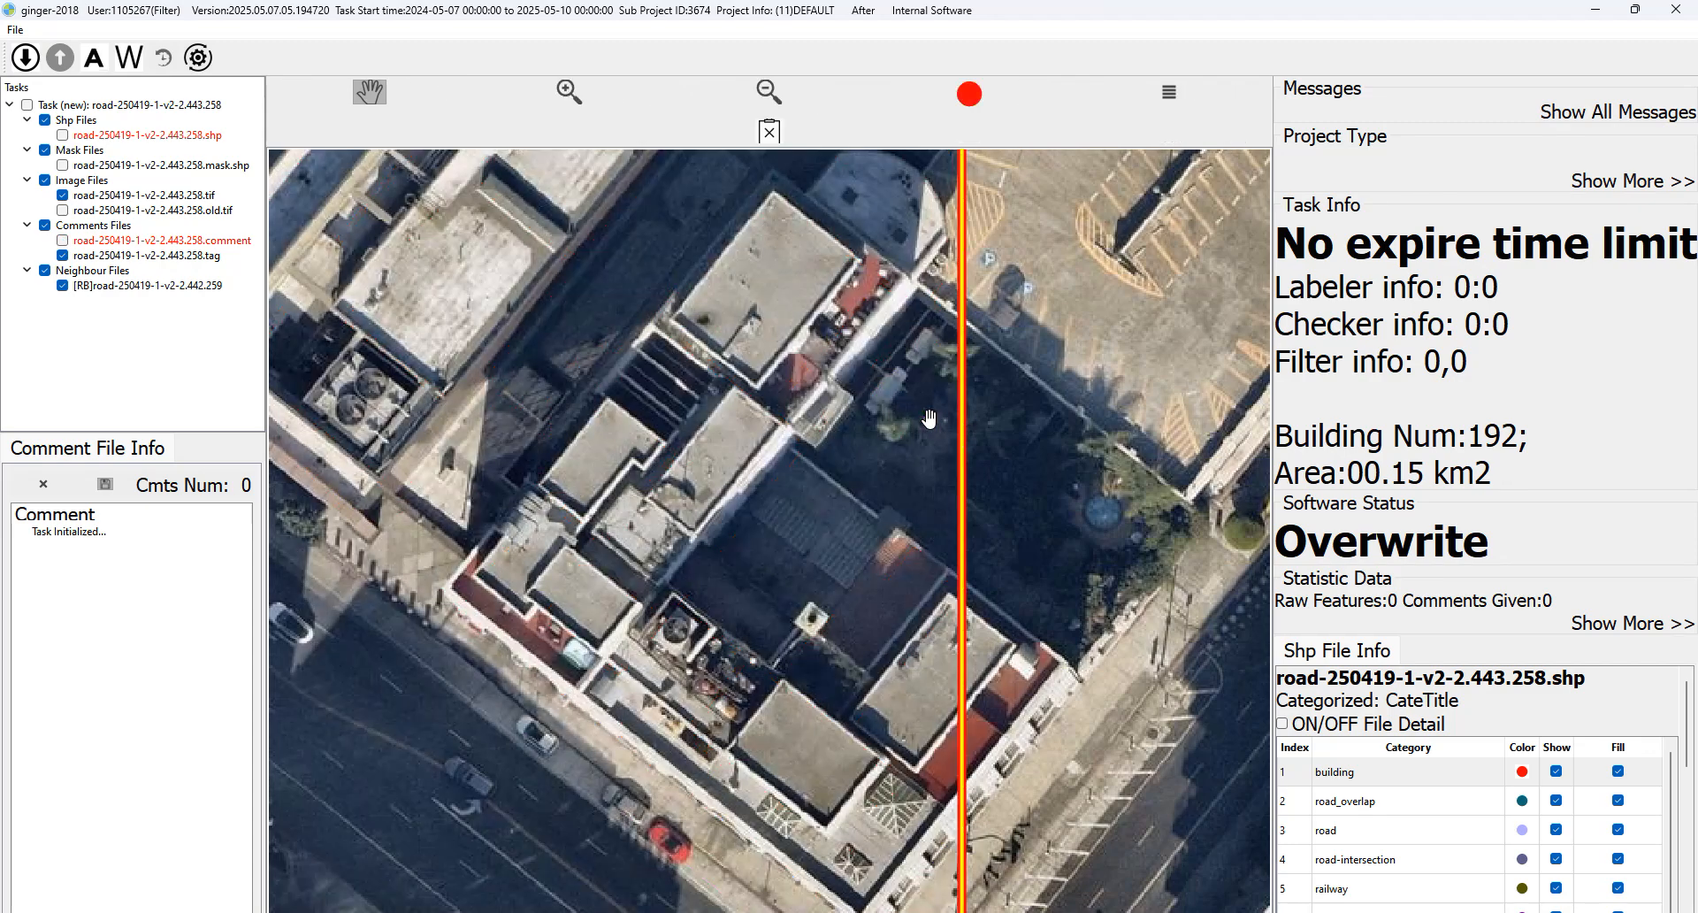
{"action": "key", "text": "space"}
{"action": "key", "text": "space"}
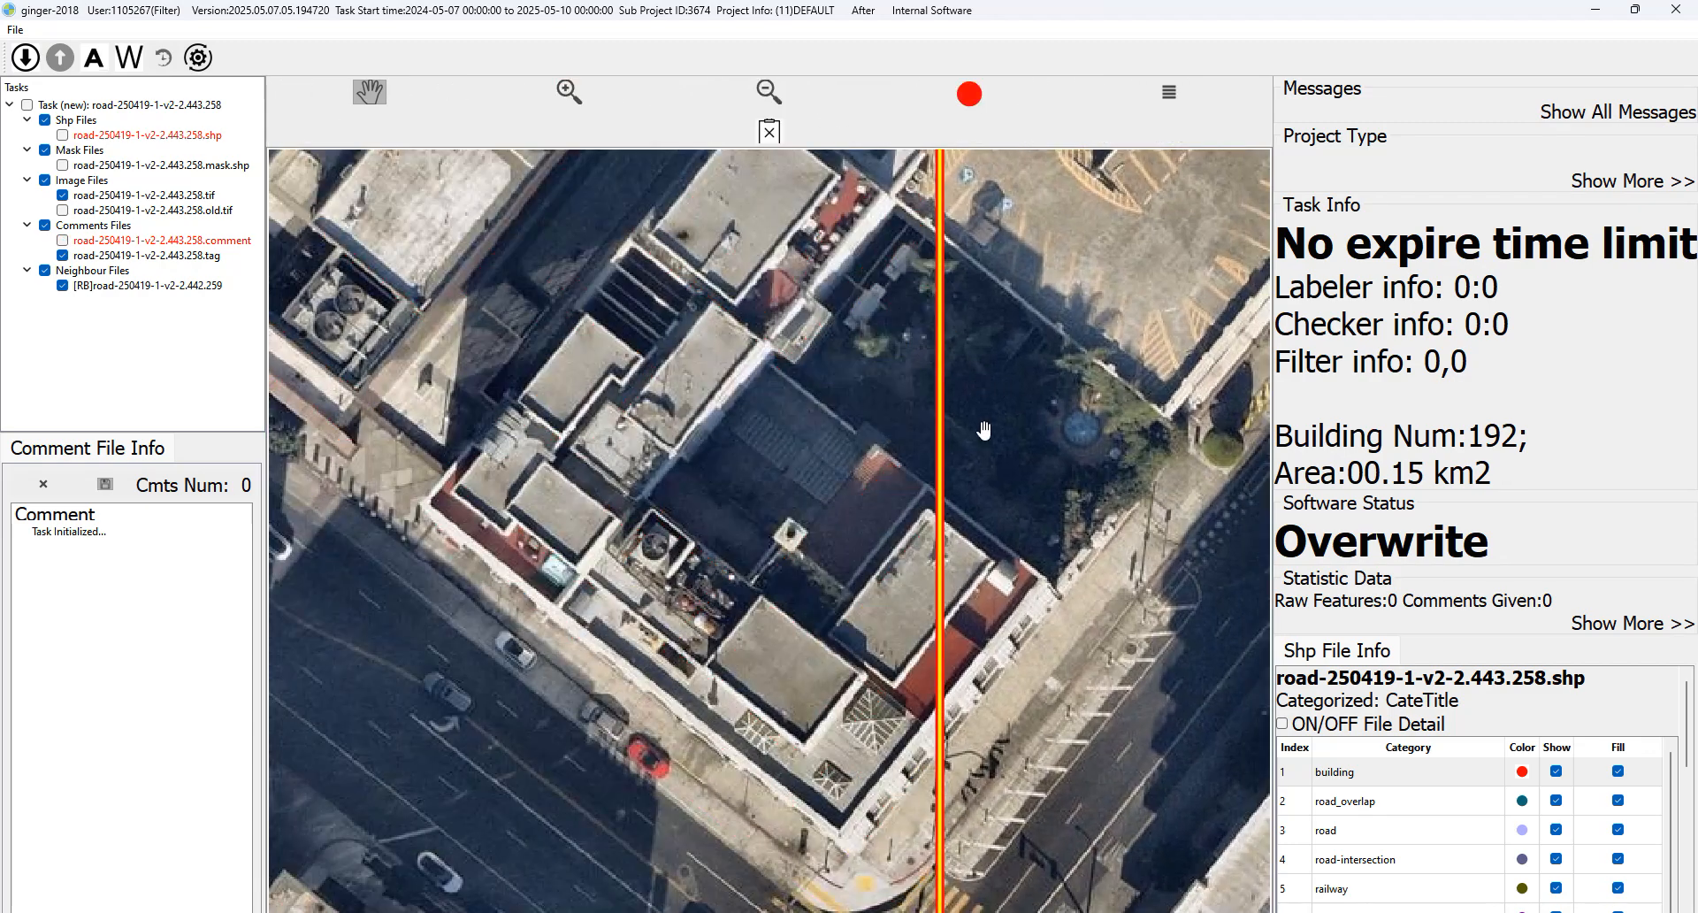
{"action": "key", "text": "space"}
{"action": "key", "text": "space"}
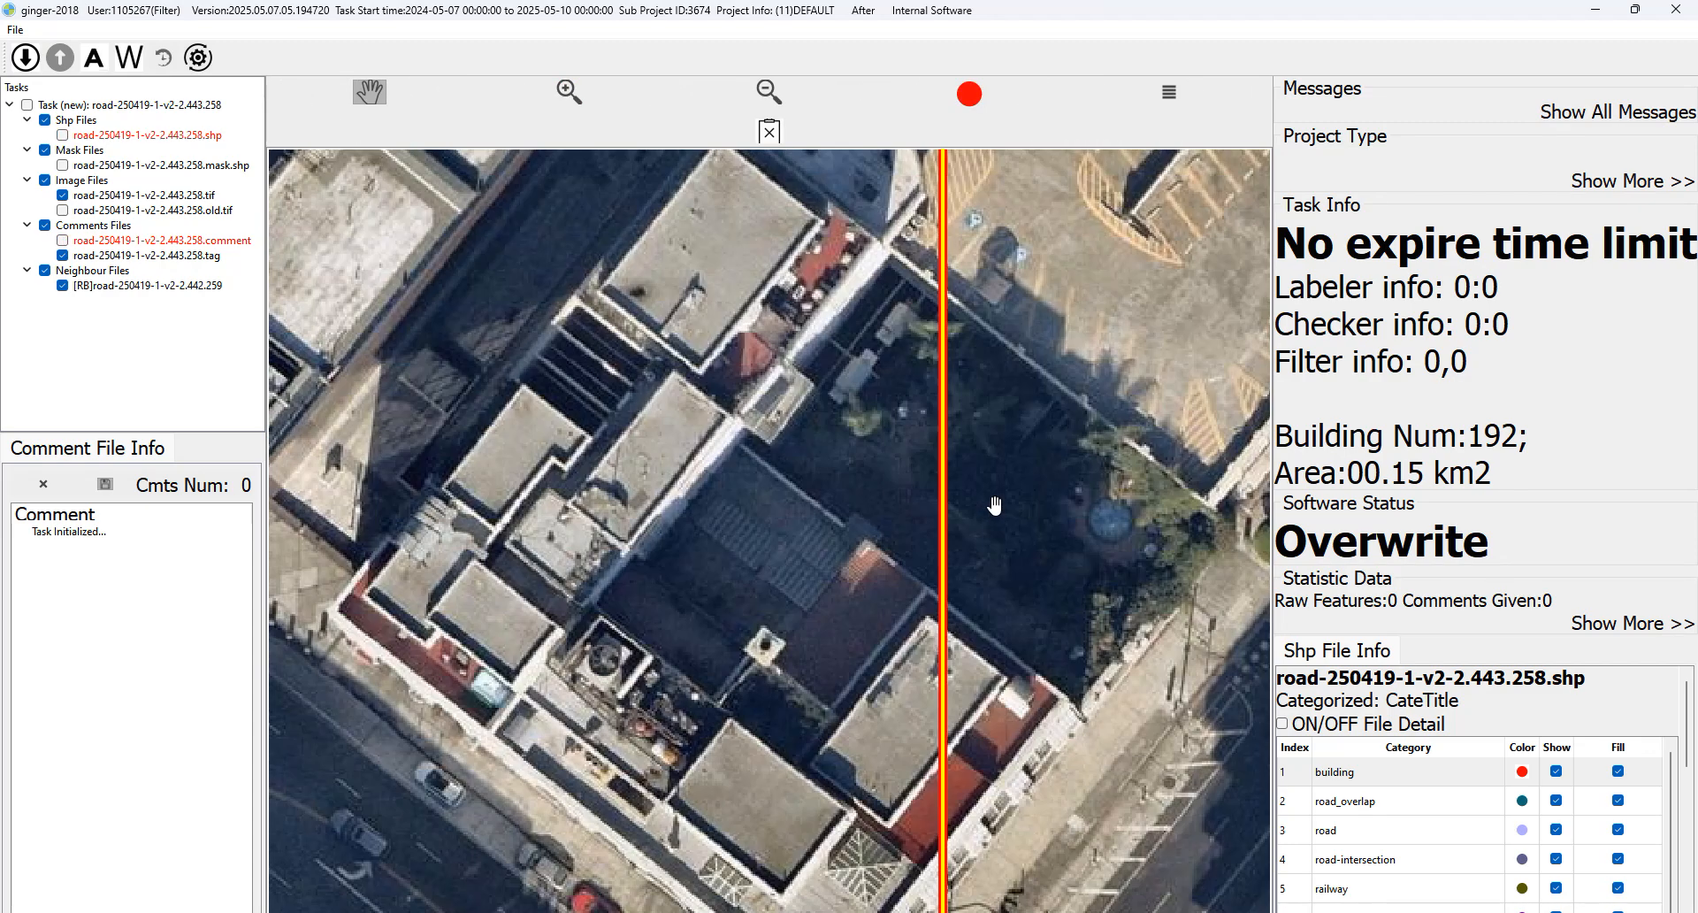
{"action": "key", "text": "space"}
{"action": "key", "text": "space"}
{"action": "left_click_drag", "start_coordinate": [1015, 457], "coordinate": [933, 476]}
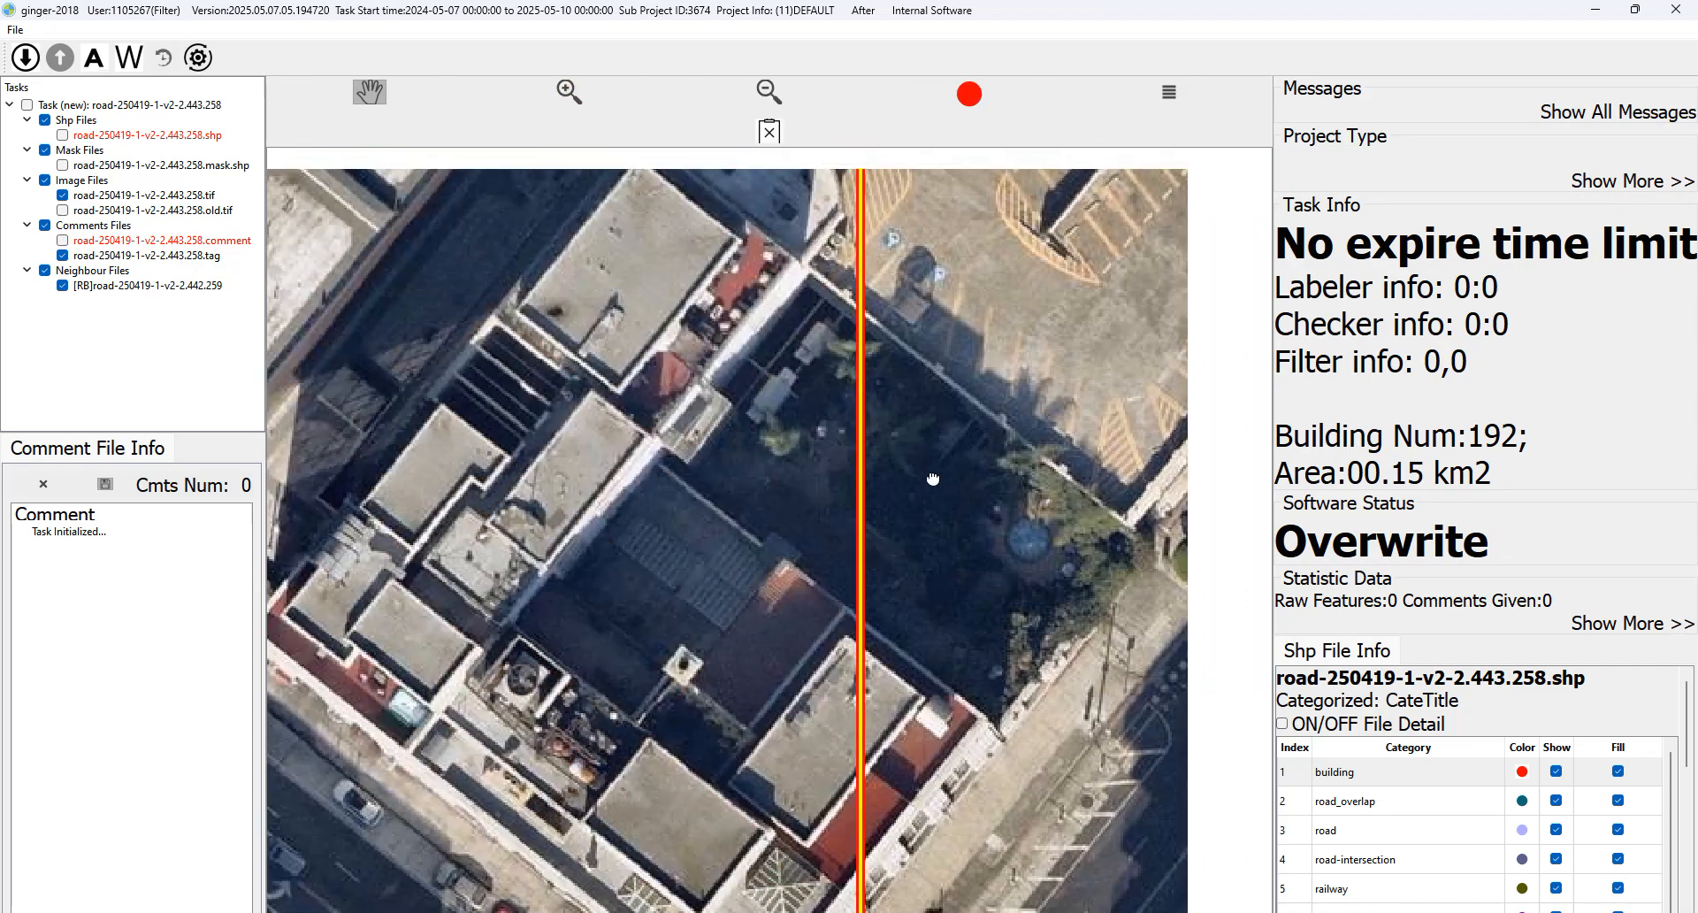
{"action": "scroll", "coordinate": [967, 506], "scroll_direction": "down", "scroll_amount": 2}
{"action": "key", "text": "space"}
{"action": "key", "text": "space"}
{"action": "key", "text": "space"}
Combine the courtyard's sidewalk, intersection and green pieces at the eastern border and change their category to building.
{"action": "key", "text": "v"}
{"action": "left_click_drag", "start_coordinate": [851, 365], "coordinate": [971, 502]}
{"action": "key", "text": "Delete"}
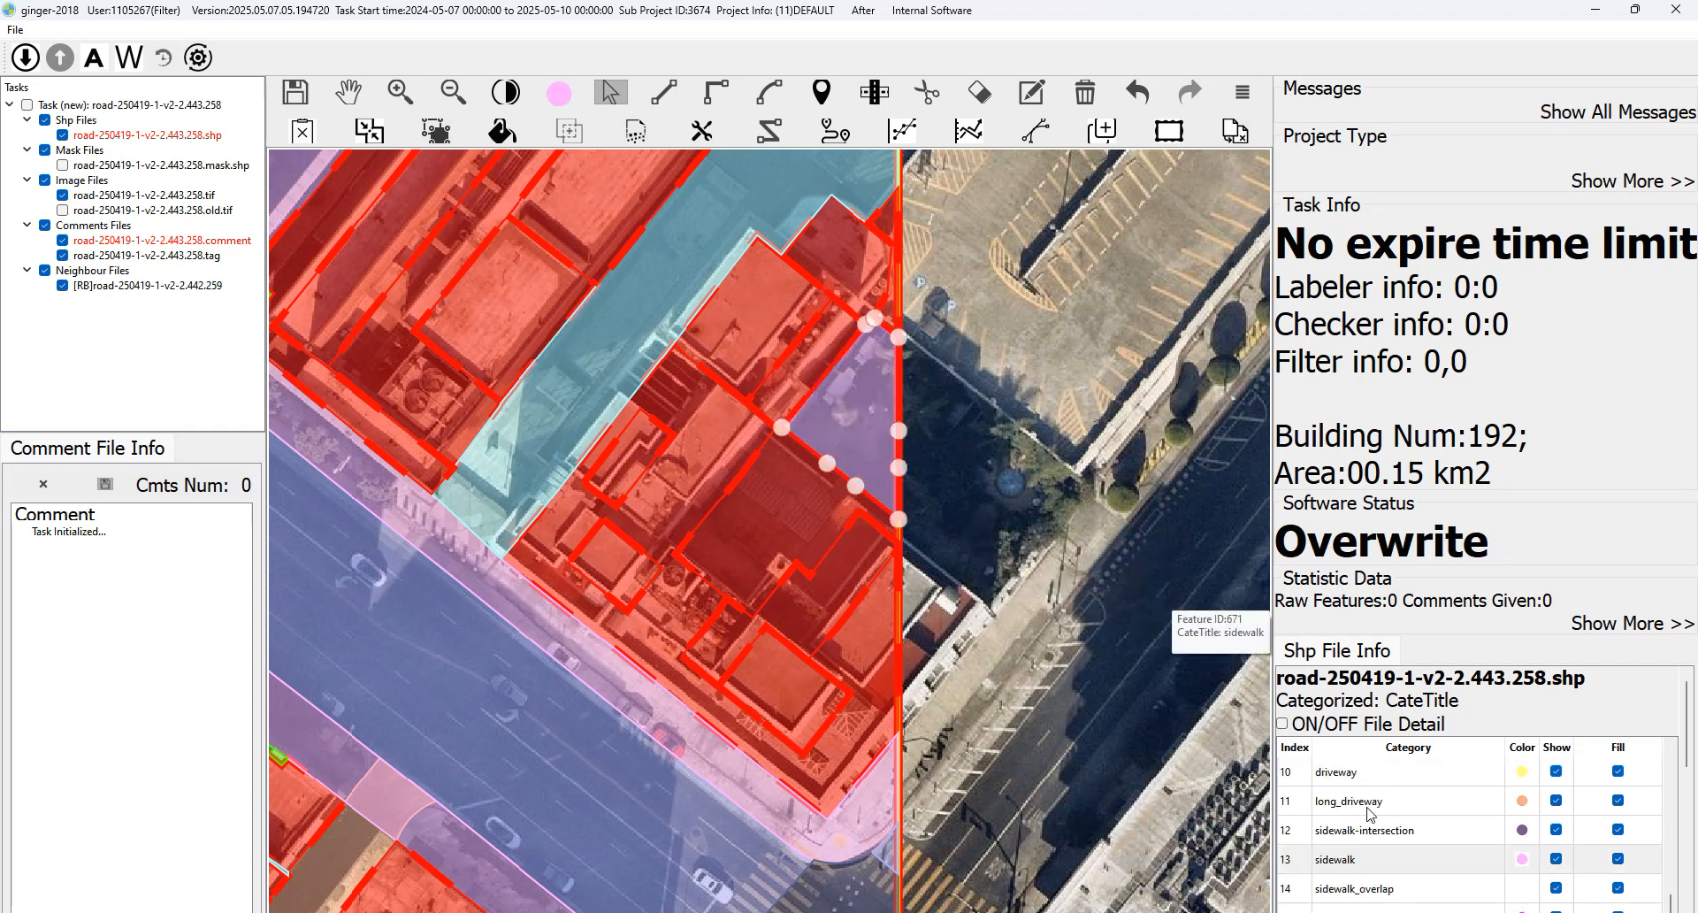
{"action": "scroll", "coordinate": [1369, 825], "scroll_direction": "up", "scroll_amount": 3}
{"action": "left_click", "coordinate": [1353, 781]}
Survey the apartment blocks, courtyards and streets at the task's southeastern corner for labelling errors.
{"action": "scroll", "coordinate": [882, 519], "scroll_direction": "down", "scroll_amount": 1}
{"action": "scroll", "coordinate": [882, 519], "scroll_direction": "down", "scroll_amount": 1}
{"action": "left_click_drag", "start_coordinate": [882, 519], "coordinate": [963, 375]}
{"action": "scroll", "coordinate": [895, 576], "scroll_direction": "up", "scroll_amount": 3}
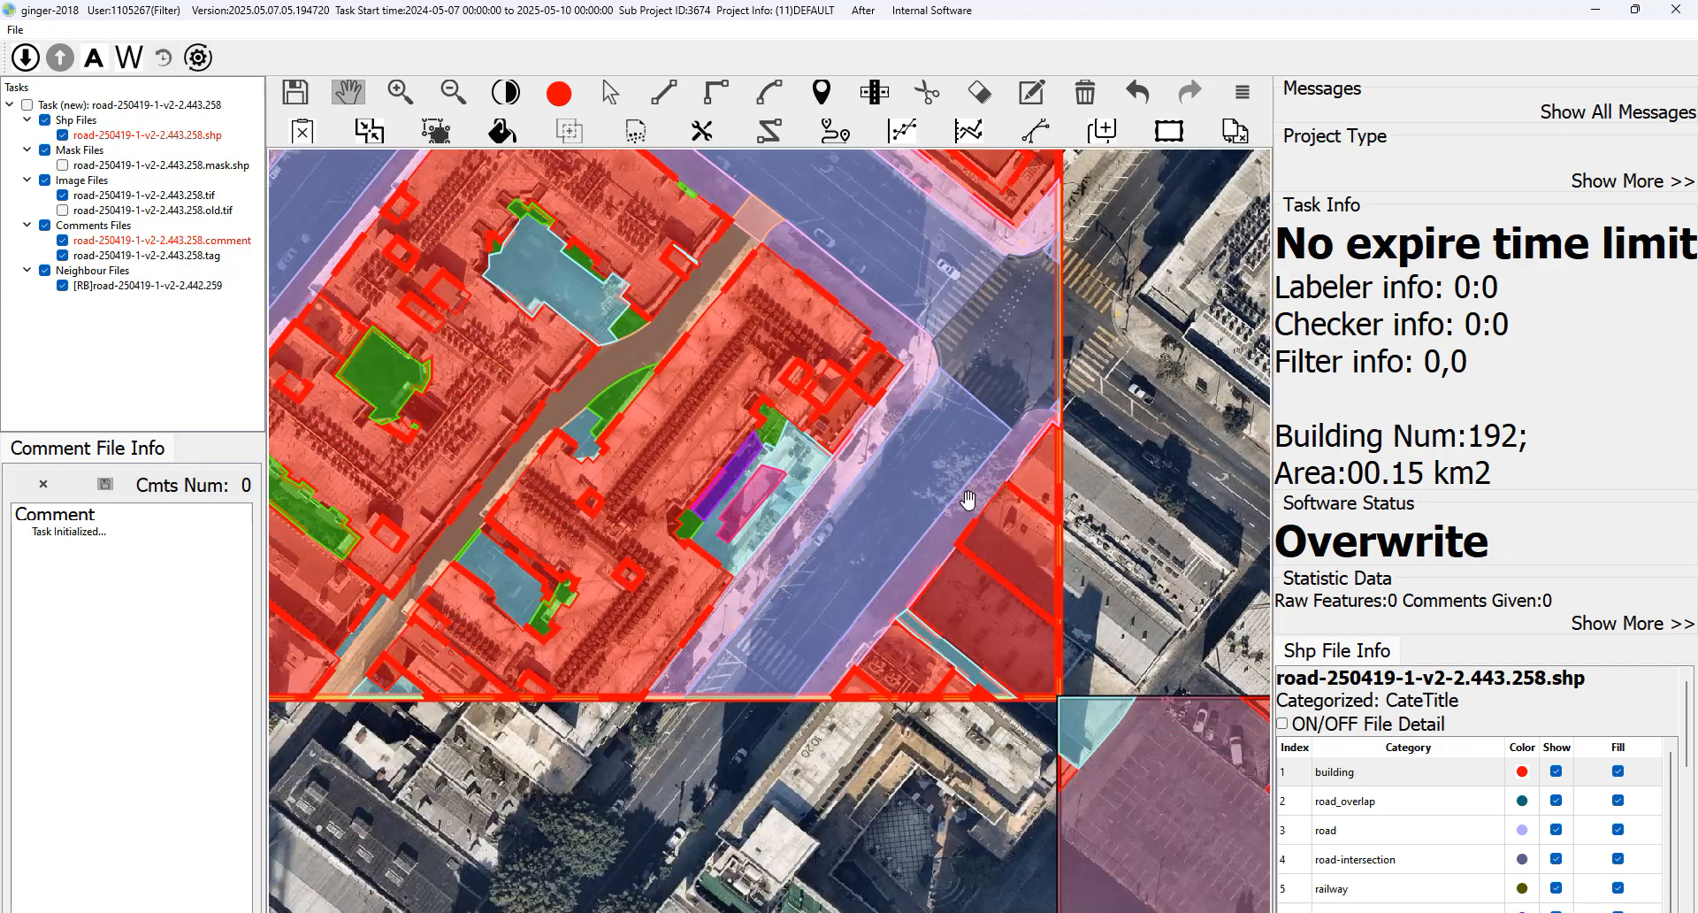
{"action": "key", "text": "space"}
{"action": "left_click_drag", "start_coordinate": [793, 512], "coordinate": [973, 495]}
{"action": "key", "text": "space"}
{"action": "left_click_drag", "start_coordinate": [986, 598], "coordinate": [746, 477]}
{"action": "key", "text": "space"}
Cut a four-cornered pool outline out of the pavement in the northern apartment block's courtyard.
{"action": "scroll", "coordinate": [716, 456], "scroll_direction": "up", "scroll_amount": 1}
{"action": "key", "text": "space"}
{"action": "key", "text": "space"}
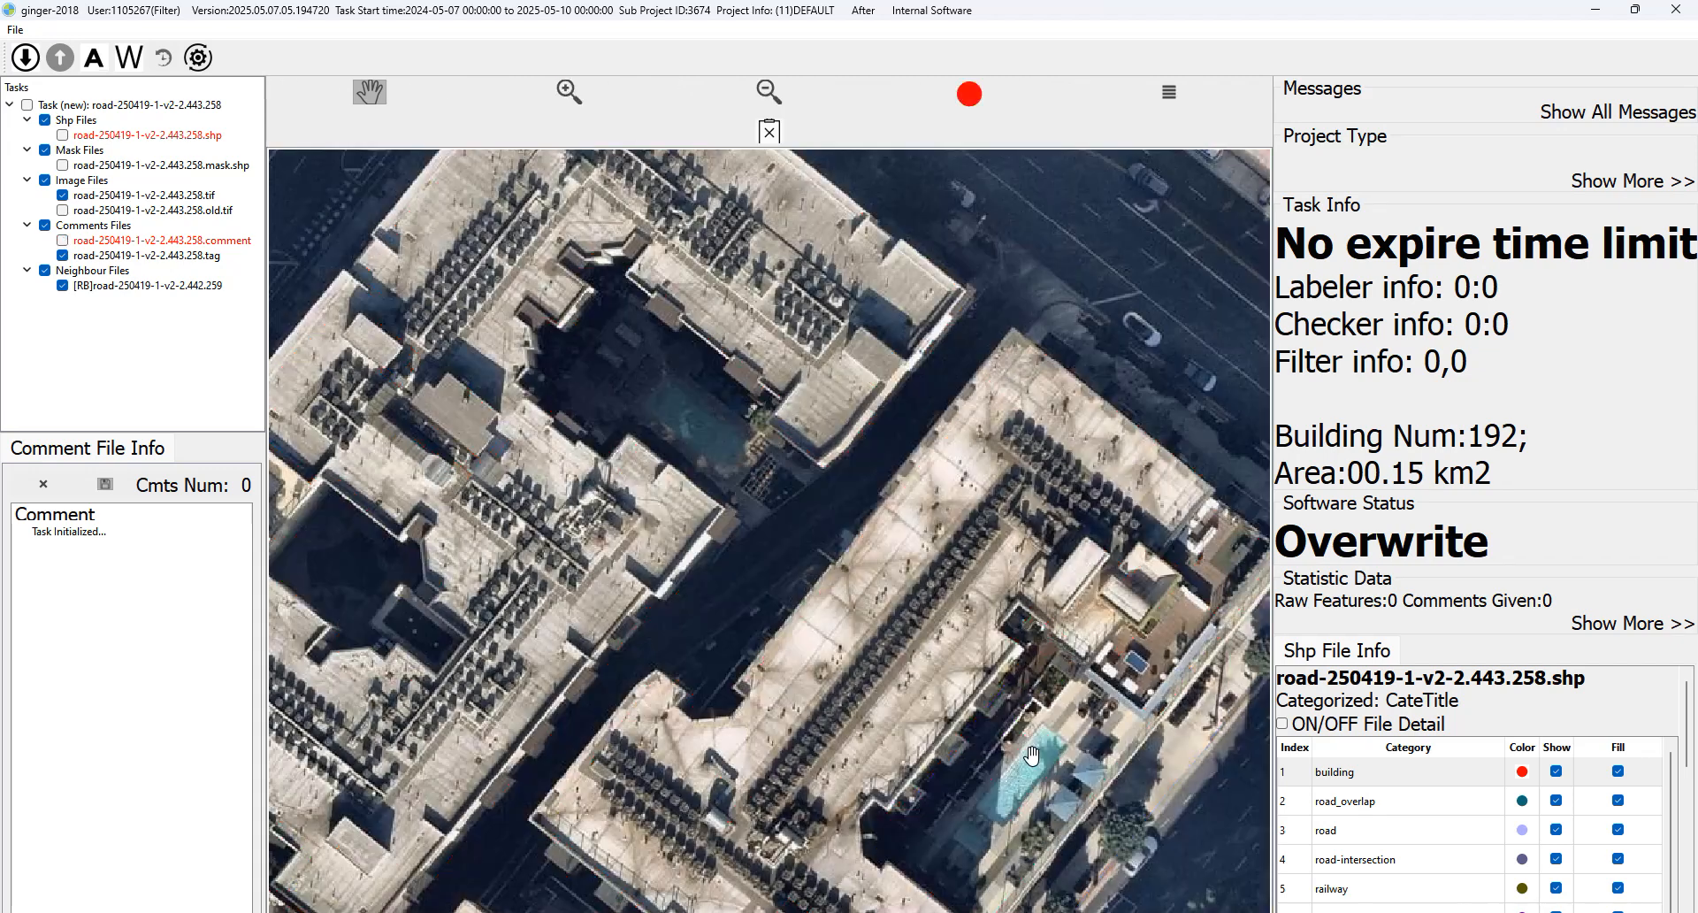
{"action": "left_click_drag", "start_coordinate": [679, 373], "coordinate": [708, 480]}
{"action": "key", "text": "space"}
{"action": "key", "text": "c"}
{"action": "left_click", "coordinate": [665, 527]}
{"action": "left_click", "coordinate": [700, 486]}
{"action": "left_click", "coordinate": [781, 549]}
{"action": "left_click", "coordinate": [754, 582]}
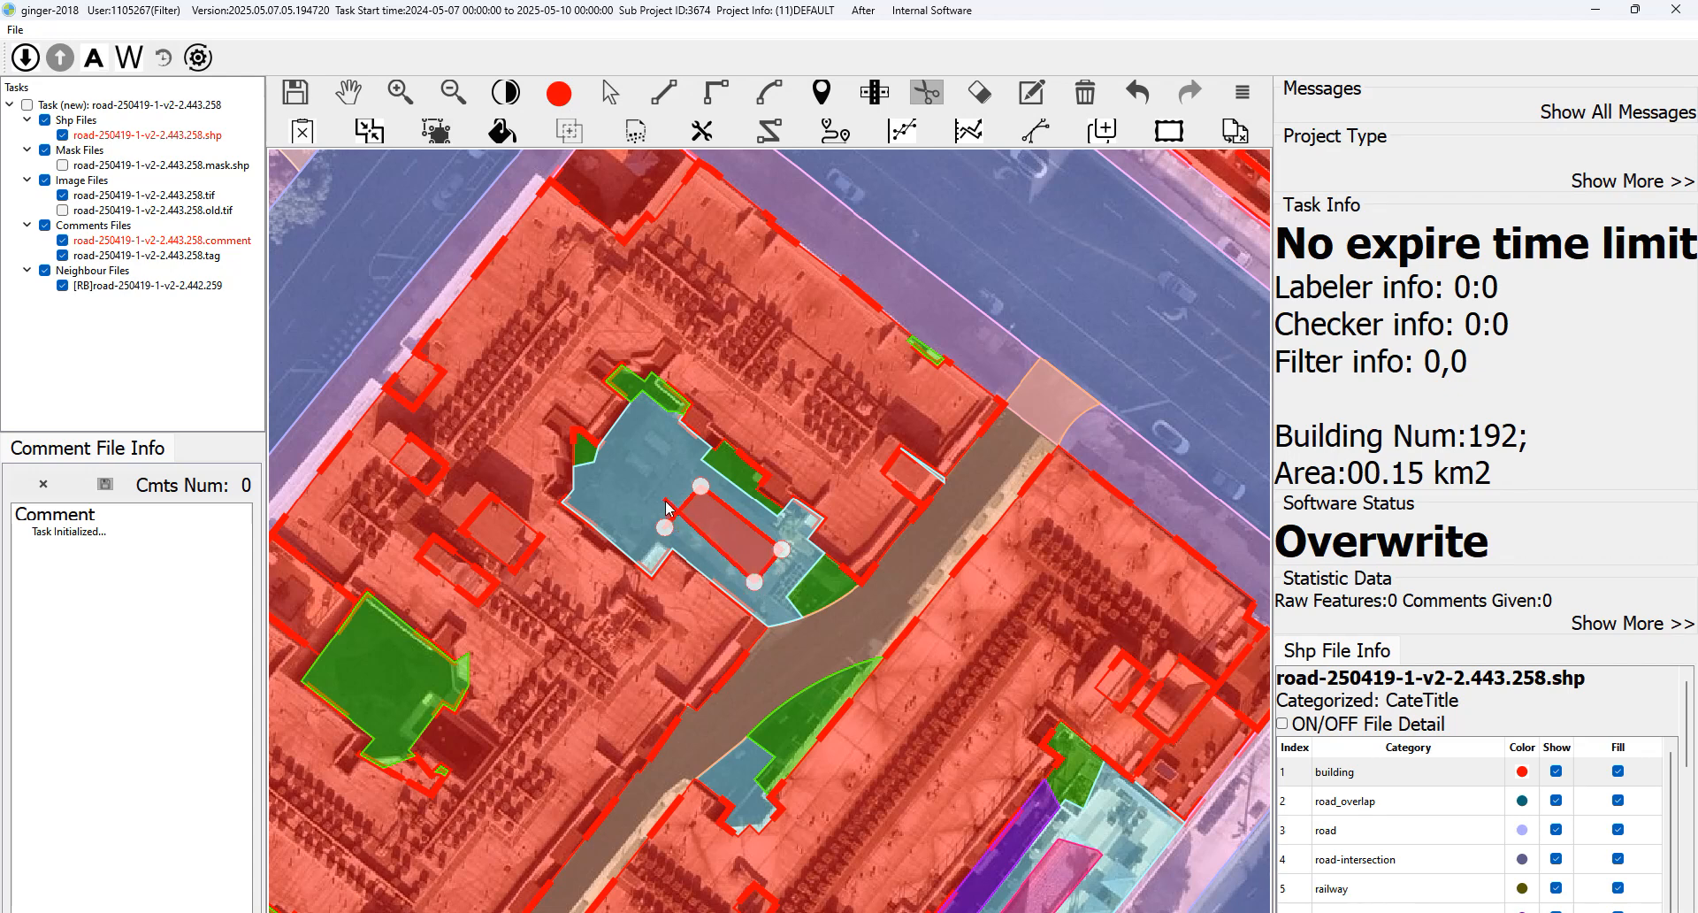
{"action": "right_click", "coordinate": [750, 538]}
Change the category of the rectangle cut from the courtyard pavement to swimming_pool.
{"action": "key", "text": "v"}
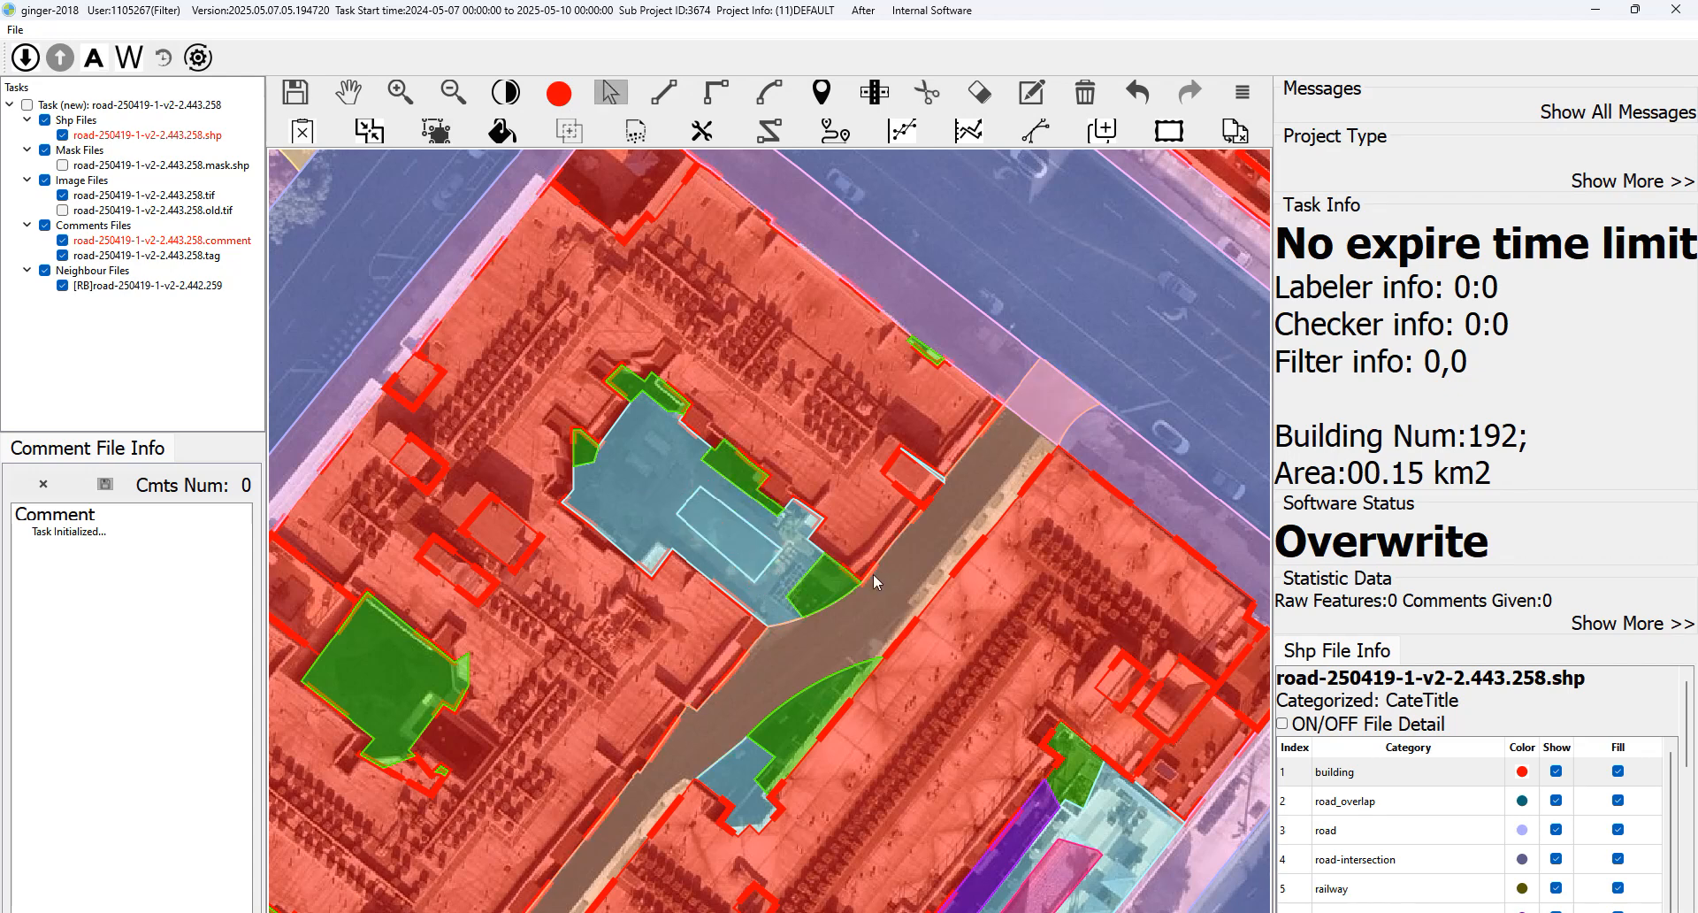
{"action": "left_click", "coordinate": [750, 539]}
{"action": "scroll", "coordinate": [1380, 858], "scroll_direction": "down", "scroll_amount": 4}
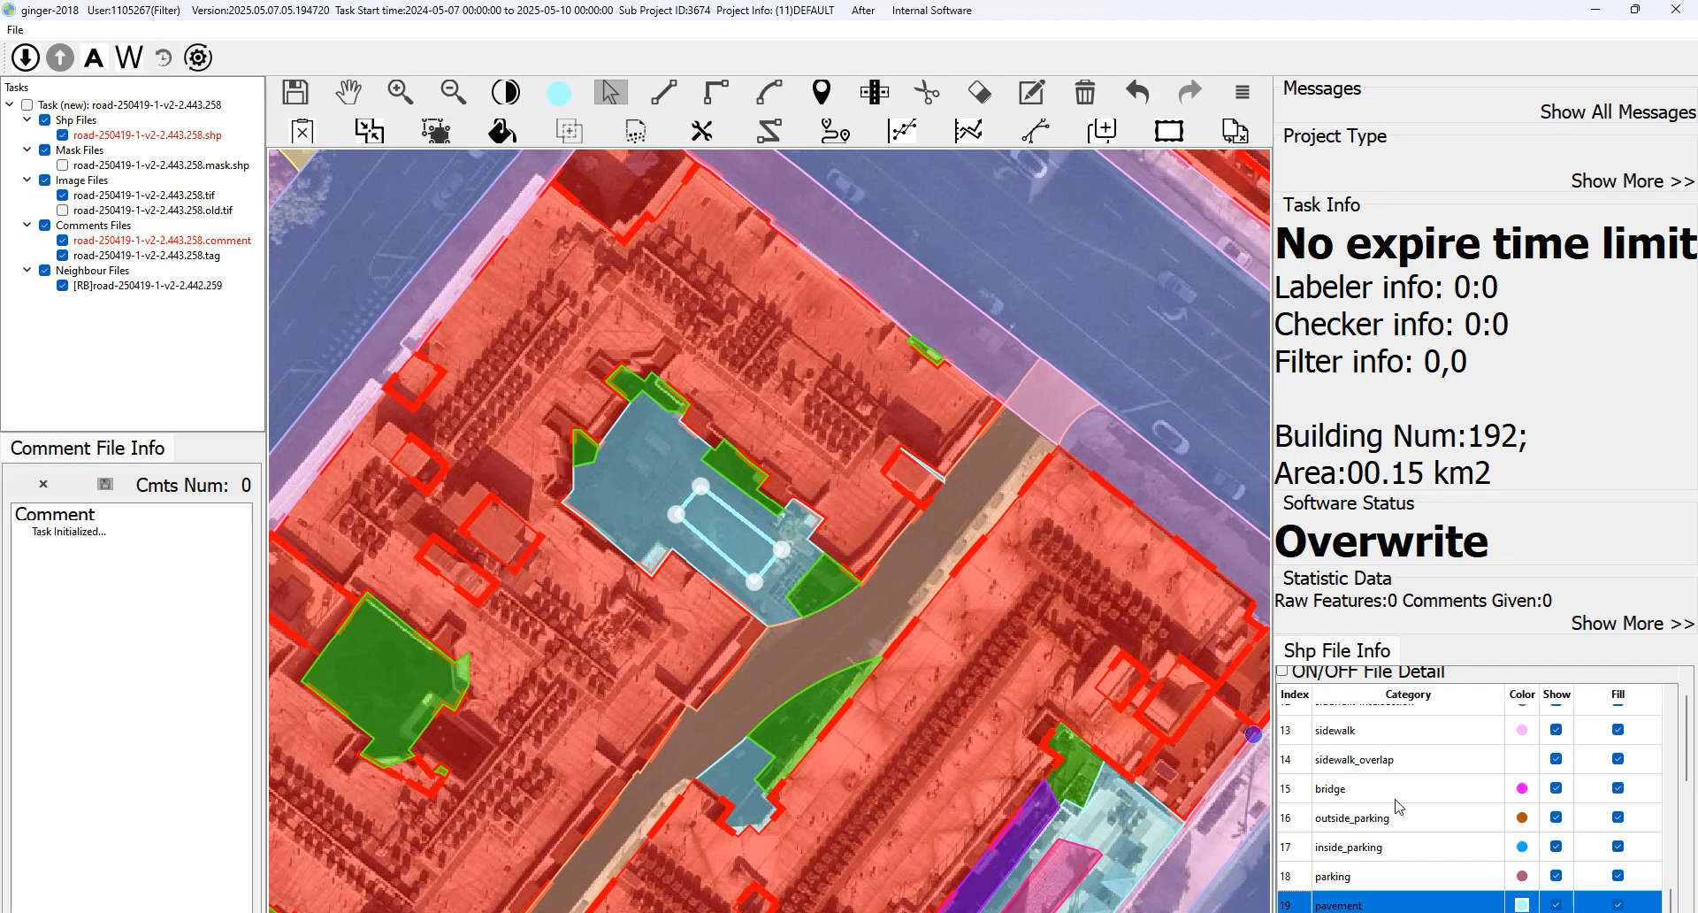
{"action": "scroll", "coordinate": [1398, 805], "scroll_direction": "down", "scroll_amount": 3}
{"action": "left_click", "coordinate": [1378, 864]}
Merge the small green area at the southeastern end of the pool courtyard into the surrounding pavement.
{"action": "key", "text": "h"}
{"action": "left_click_drag", "start_coordinate": [760, 607], "coordinate": [741, 522]}
{"action": "key", "text": "space"}
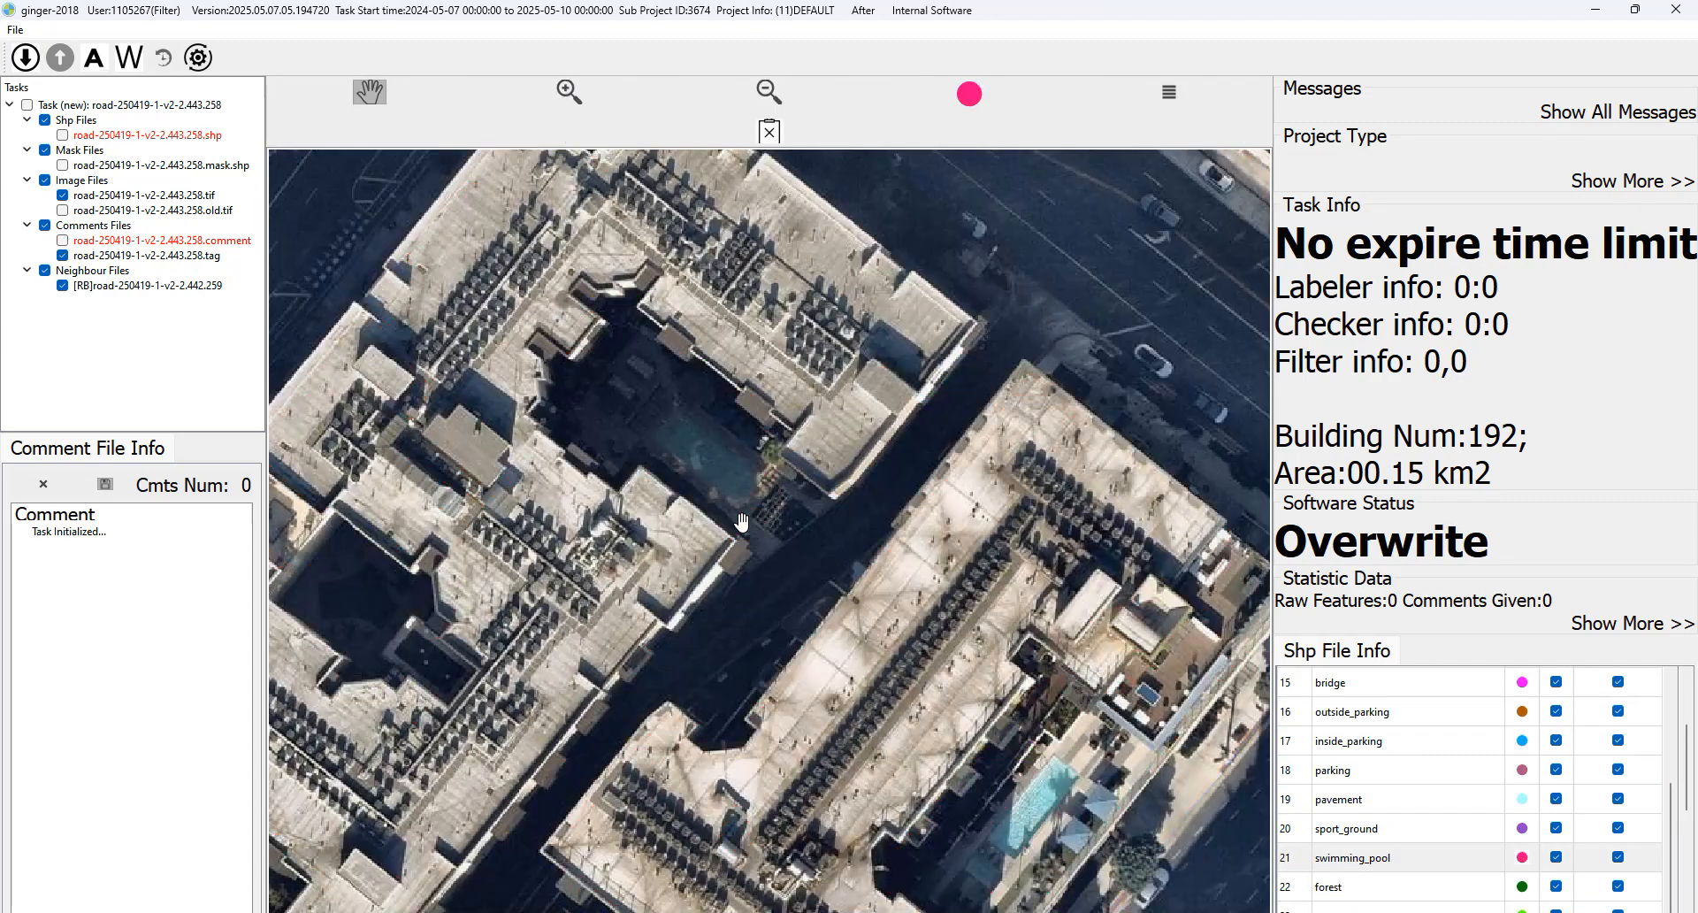
{"action": "key", "text": "space"}
{"action": "key", "text": "space"}
{"action": "key", "text": "space"}
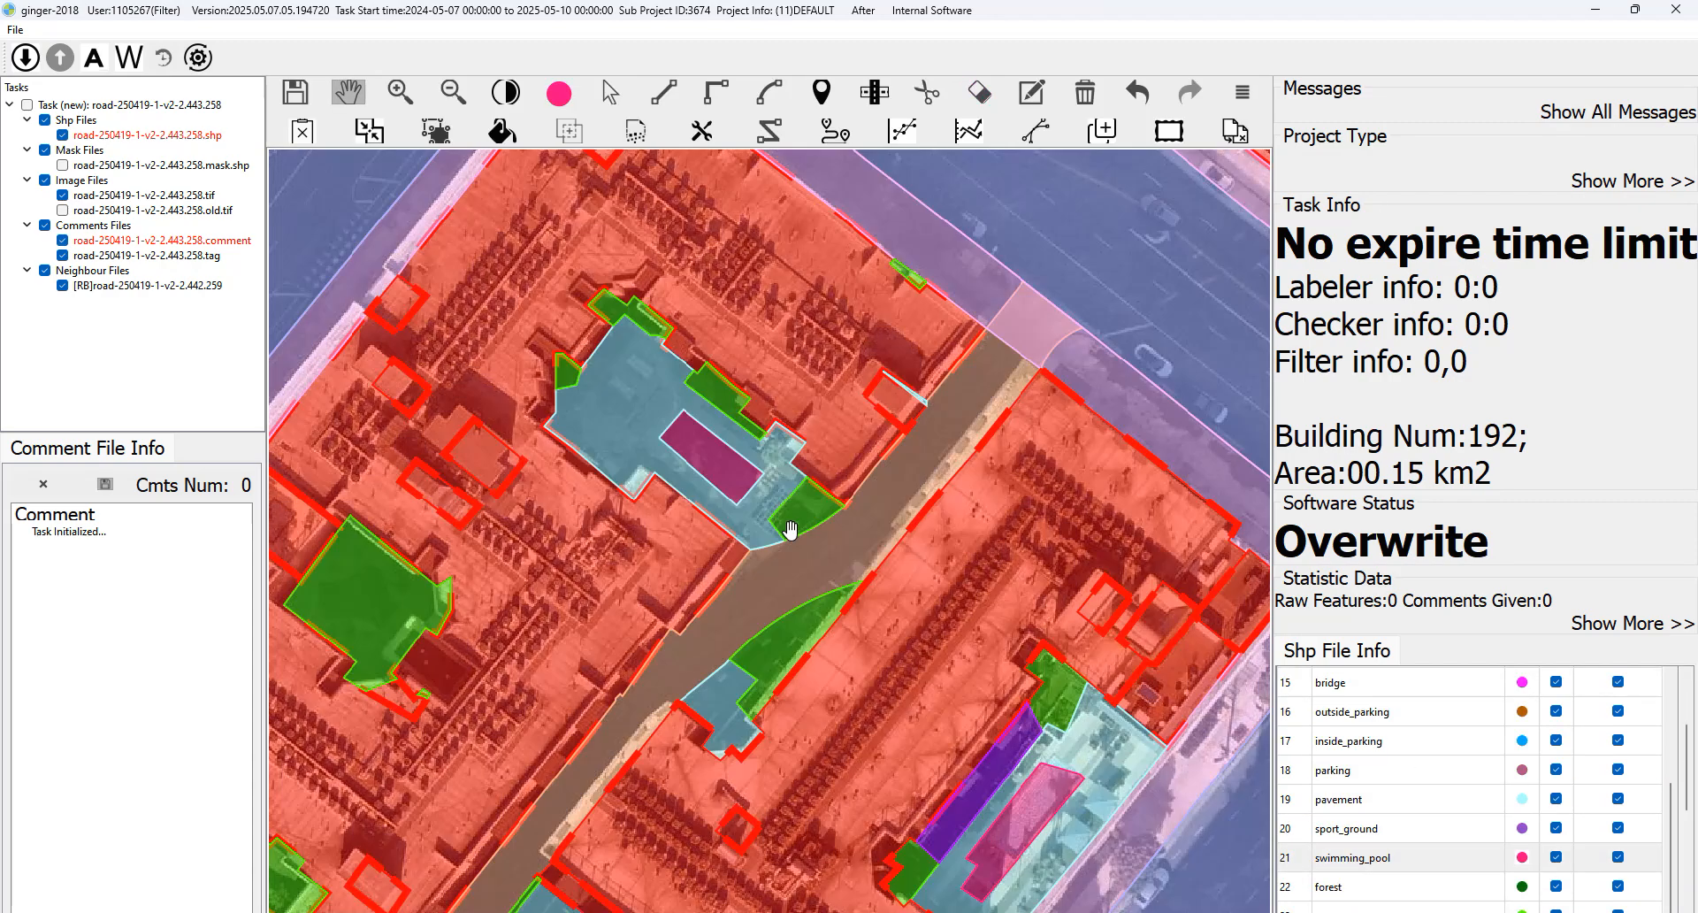
{"action": "key", "text": "space"}
{"action": "key", "text": "space"}
{"action": "left_click_drag", "start_coordinate": [788, 523], "coordinate": [858, 575]}
{"action": "key", "text": "m"}
Compare the pool courtyard and the neighbouring apartment blocks with the aerial image.
{"action": "key", "text": "h"}
{"action": "key", "text": "space"}
{"action": "key", "text": "space"}
{"action": "key", "text": "space"}
{"action": "key", "text": "space"}
{"action": "left_click_drag", "start_coordinate": [708, 383], "coordinate": [691, 322]}
{"action": "key", "text": "space"}
{"action": "key", "text": "space"}
{"action": "left_click_drag", "start_coordinate": [856, 471], "coordinate": [874, 428]}
{"action": "key", "text": "space"}
{"action": "key", "text": "space"}
{"action": "scroll", "coordinate": [872, 436], "scroll_direction": "down", "scroll_amount": 4}
{"action": "key", "text": "space"}
{"action": "scroll", "coordinate": [935, 382], "scroll_direction": "up", "scroll_amount": 6}
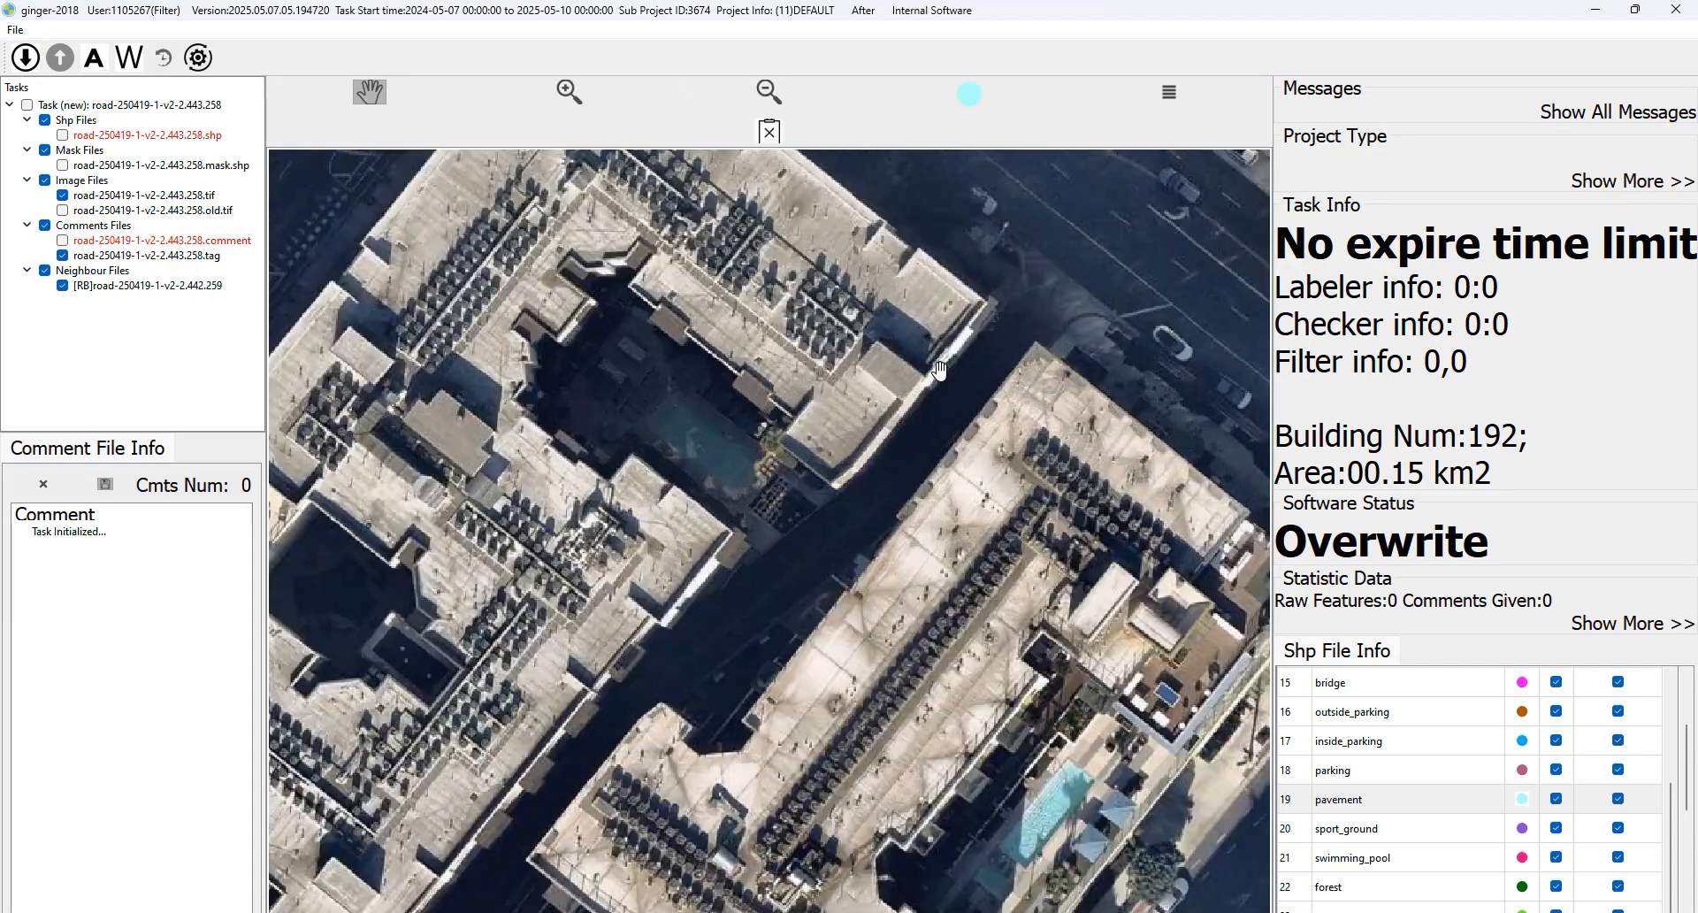
Change the category of the thin pavement sliver at the northern apartment block's southeastern edge to building.
{"action": "key", "text": "space"}
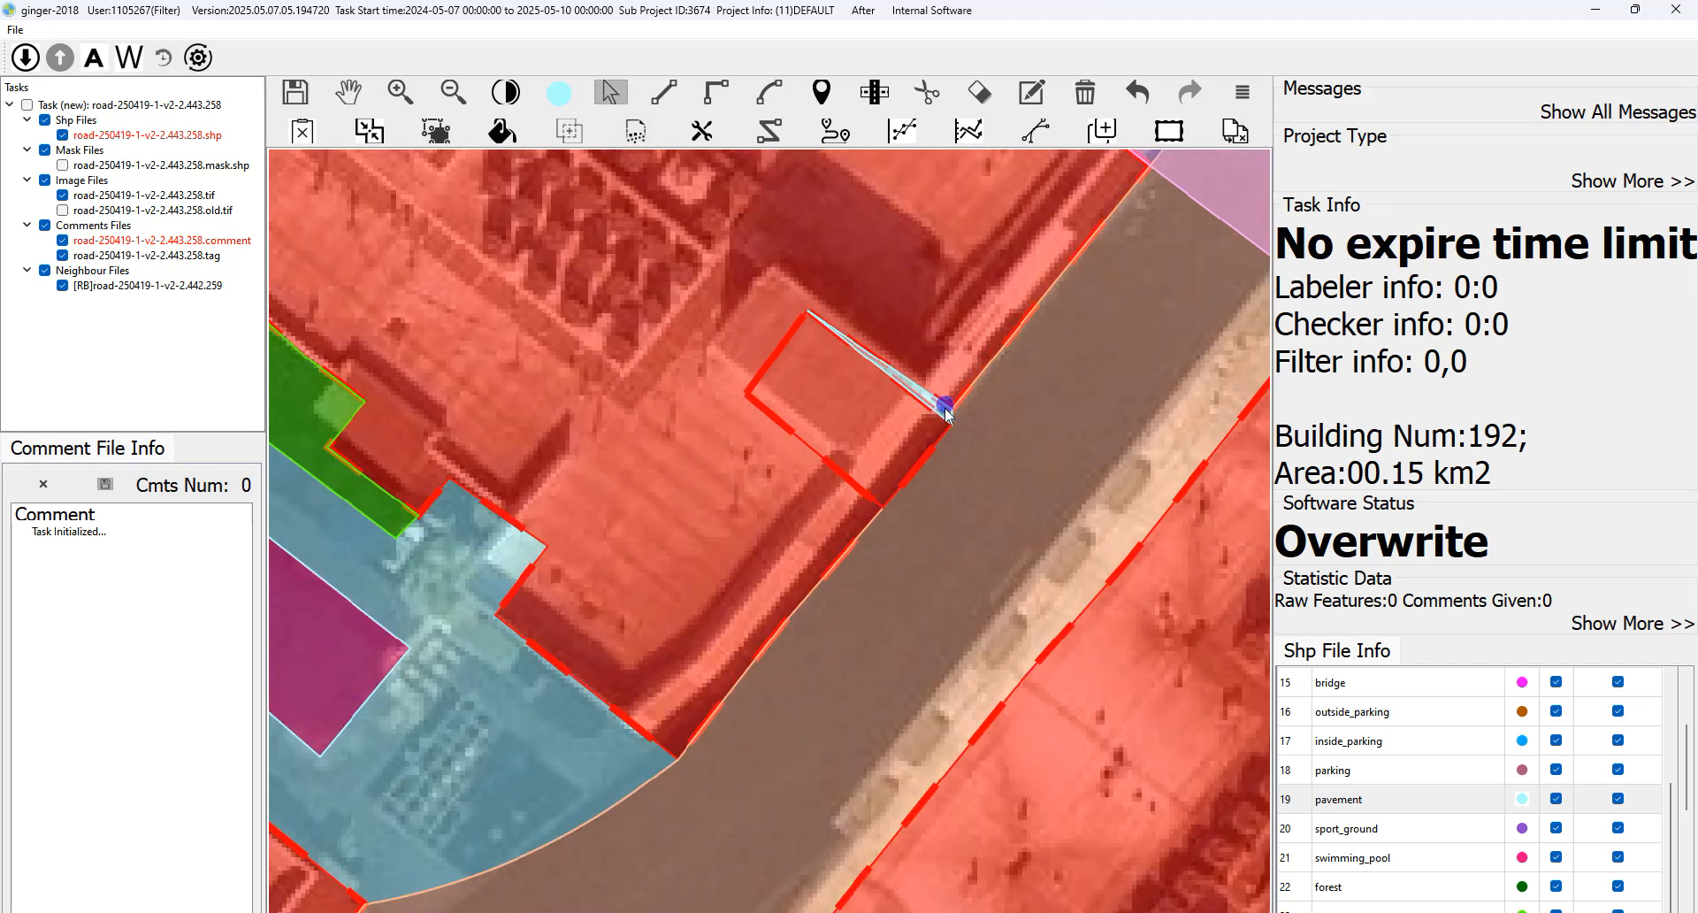
{"action": "left_click", "coordinate": [946, 411]}
{"action": "scroll", "coordinate": [1512, 776], "scroll_direction": "up", "scroll_amount": 5}
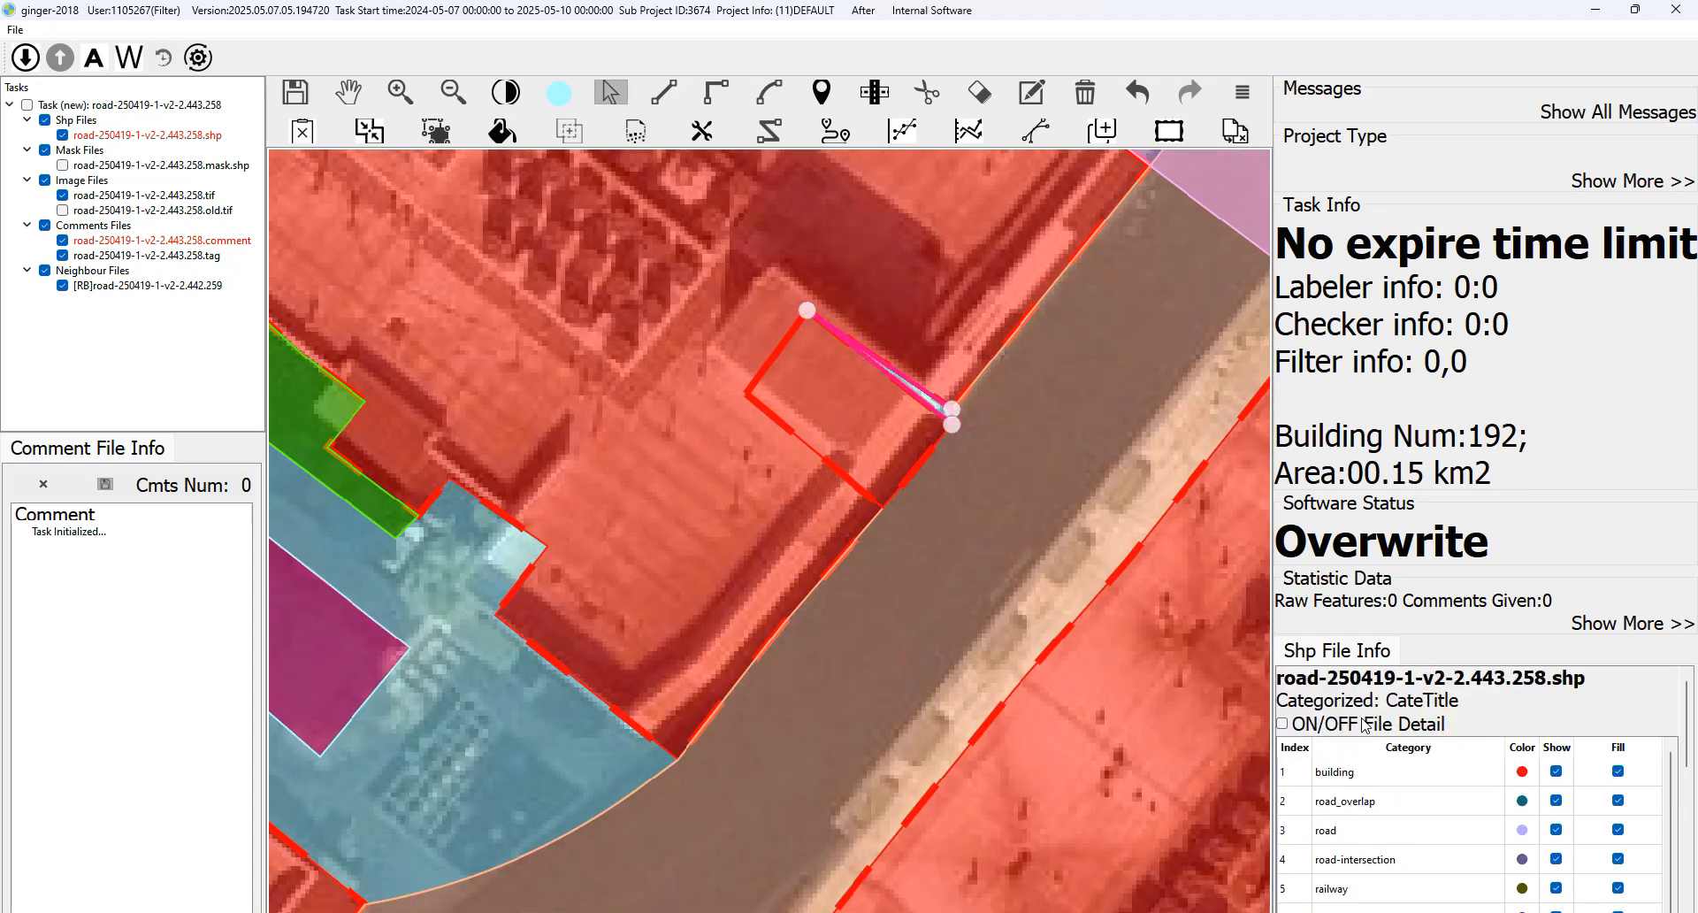
{"action": "left_click", "coordinate": [1365, 778]}
Compare the southeastern apartment block and its roadside pool courtyard with the aerial image.
{"action": "left_click_drag", "start_coordinate": [893, 535], "coordinate": [819, 462]}
{"action": "scroll", "coordinate": [819, 462], "scroll_direction": "down", "scroll_amount": 2}
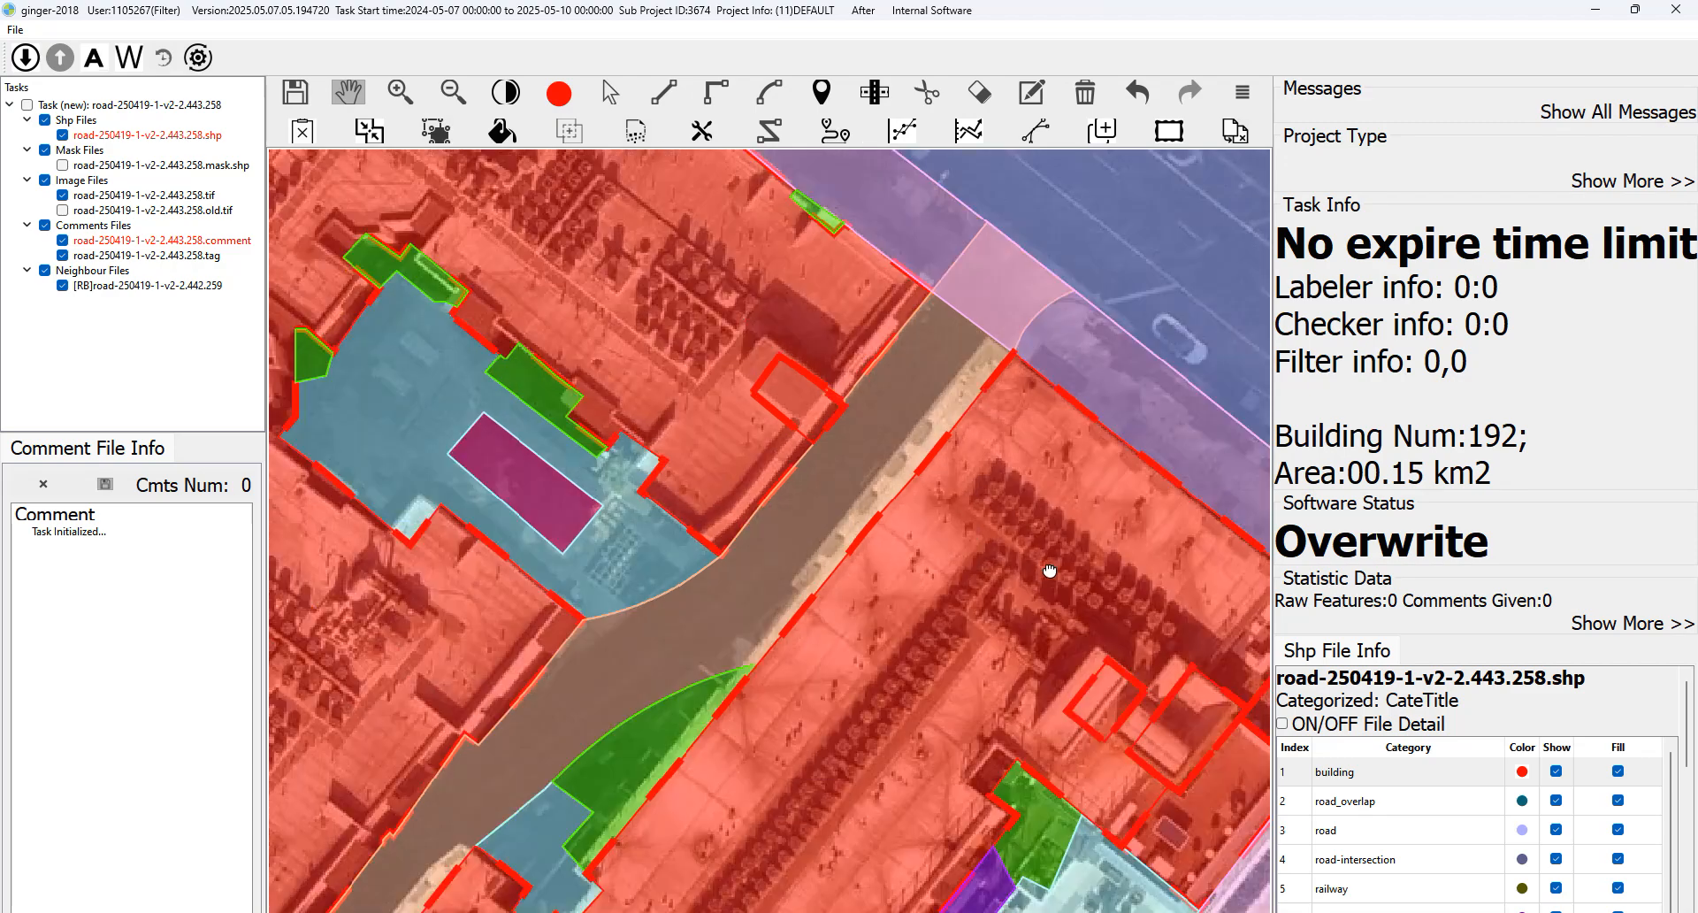
{"action": "left_click_drag", "start_coordinate": [1106, 756], "coordinate": [977, 400]}
{"action": "key", "text": "space"}
{"action": "key", "text": "space"}
{"action": "left_click_drag", "start_coordinate": [941, 634], "coordinate": [938, 513]}
{"action": "scroll", "coordinate": [946, 491], "scroll_direction": "down", "scroll_amount": 2}
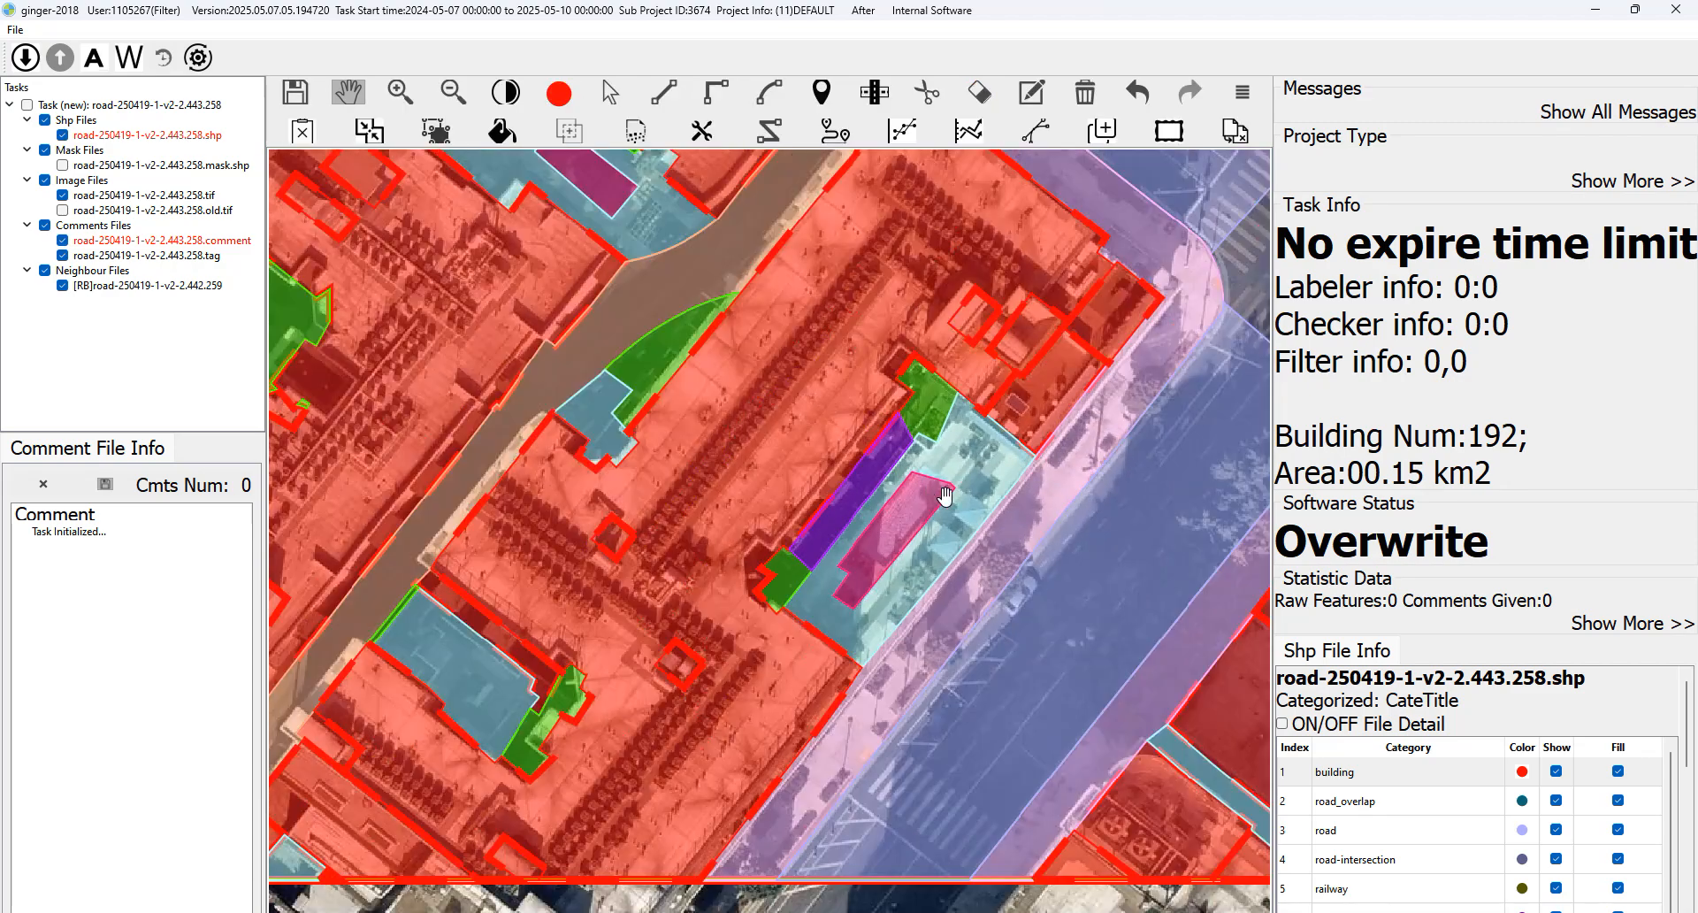
{"action": "key", "text": "space"}
{"action": "key", "text": "space"}
{"action": "left_click_drag", "start_coordinate": [1027, 591], "coordinate": [1011, 545]}
{"action": "key", "text": "space"}
{"action": "key", "text": "space"}
Check the labels of the enclosed courtyards and the buildings southwest of the apartment blocks against the aerial image.
{"action": "left_click_drag", "start_coordinate": [838, 590], "coordinate": [1008, 708]}
{"action": "left_click_drag", "start_coordinate": [724, 725], "coordinate": [904, 717]}
{"action": "key", "text": "space"}
{"action": "key", "text": "space"}
{"action": "key", "text": "space"}
{"action": "key", "text": "space"}
{"action": "key", "text": "space"}
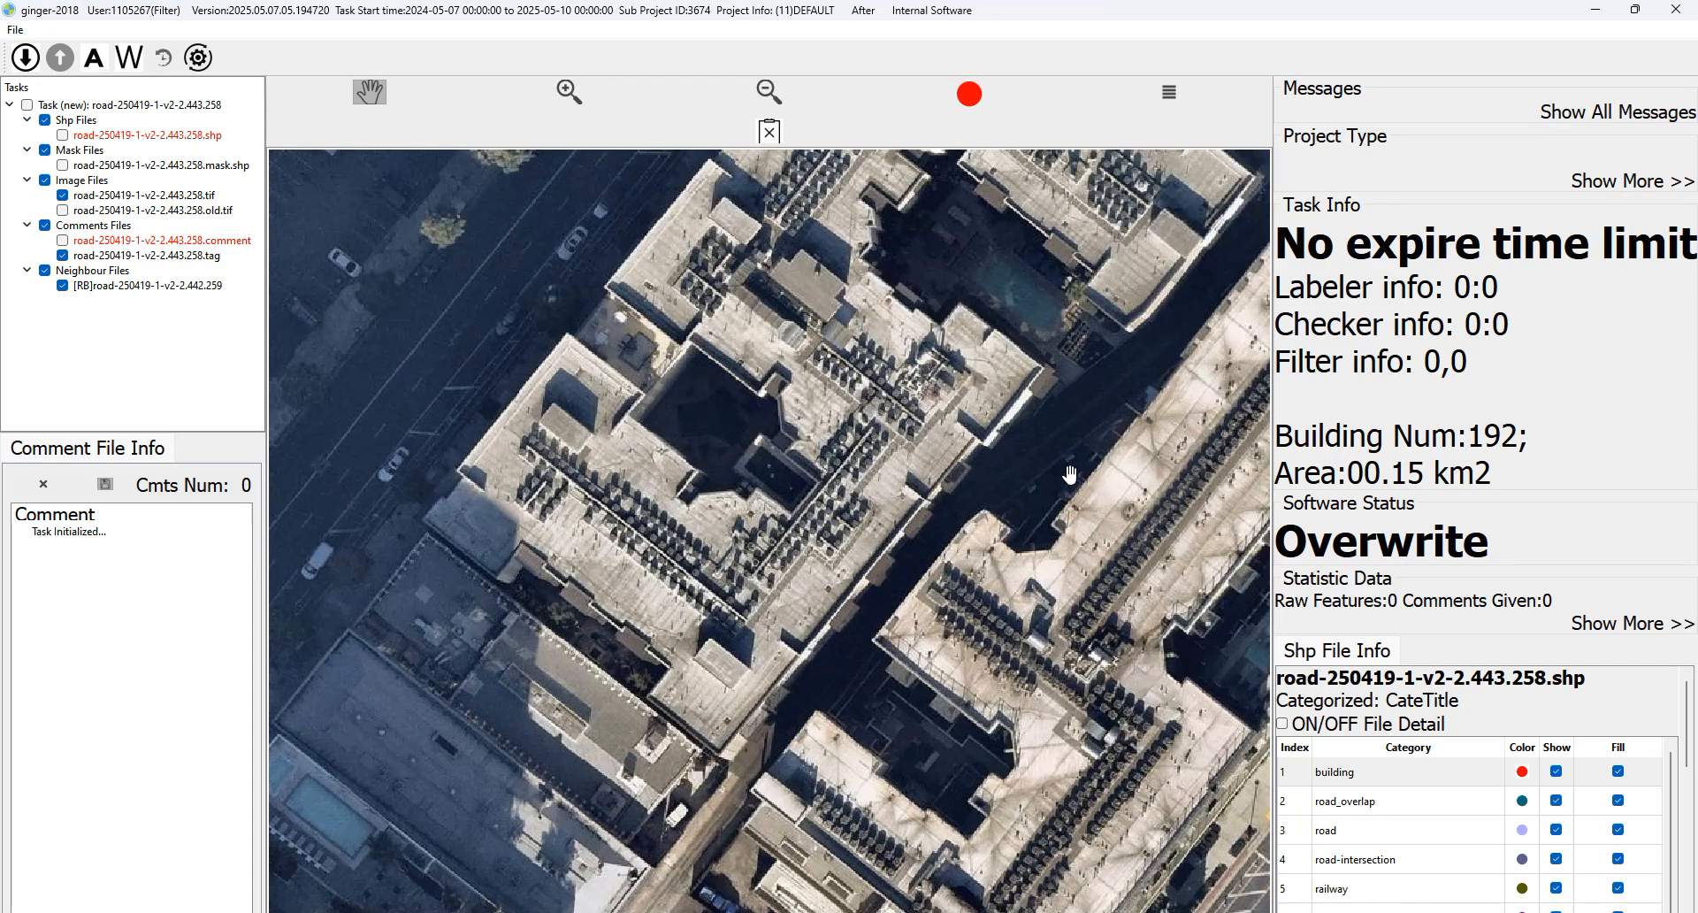
{"action": "key", "text": "space"}
{"action": "scroll", "coordinate": [1030, 478], "scroll_direction": "down", "scroll_amount": 1}
{"action": "left_click_drag", "start_coordinate": [797, 530], "coordinate": [820, 598]}
{"action": "key", "text": "space"}
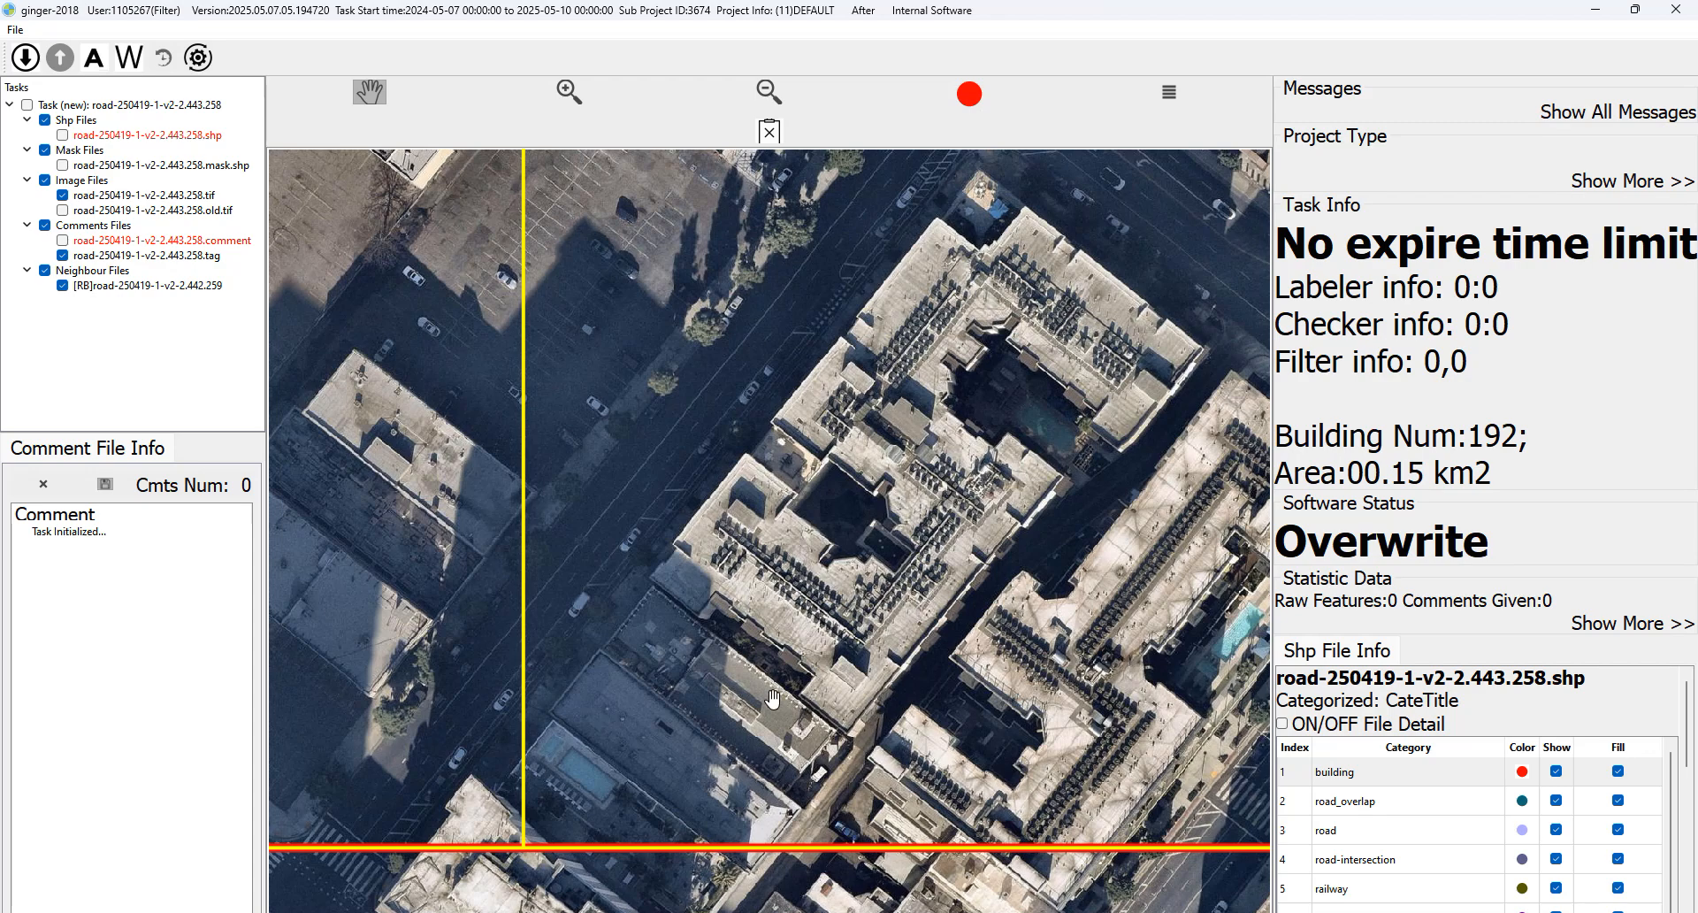
{"action": "scroll", "coordinate": [788, 641], "scroll_direction": "up", "scroll_amount": 1}
{"action": "key", "text": "space"}
{"action": "left_click_drag", "start_coordinate": [550, 405], "coordinate": [929, 492]}
{"action": "scroll", "coordinate": [883, 615], "scroll_direction": "down", "scroll_amount": 1}
Compare the large parking lots and the buildings standing between them with the aerial image.
{"action": "key", "text": "space"}
{"action": "key", "text": "space"}
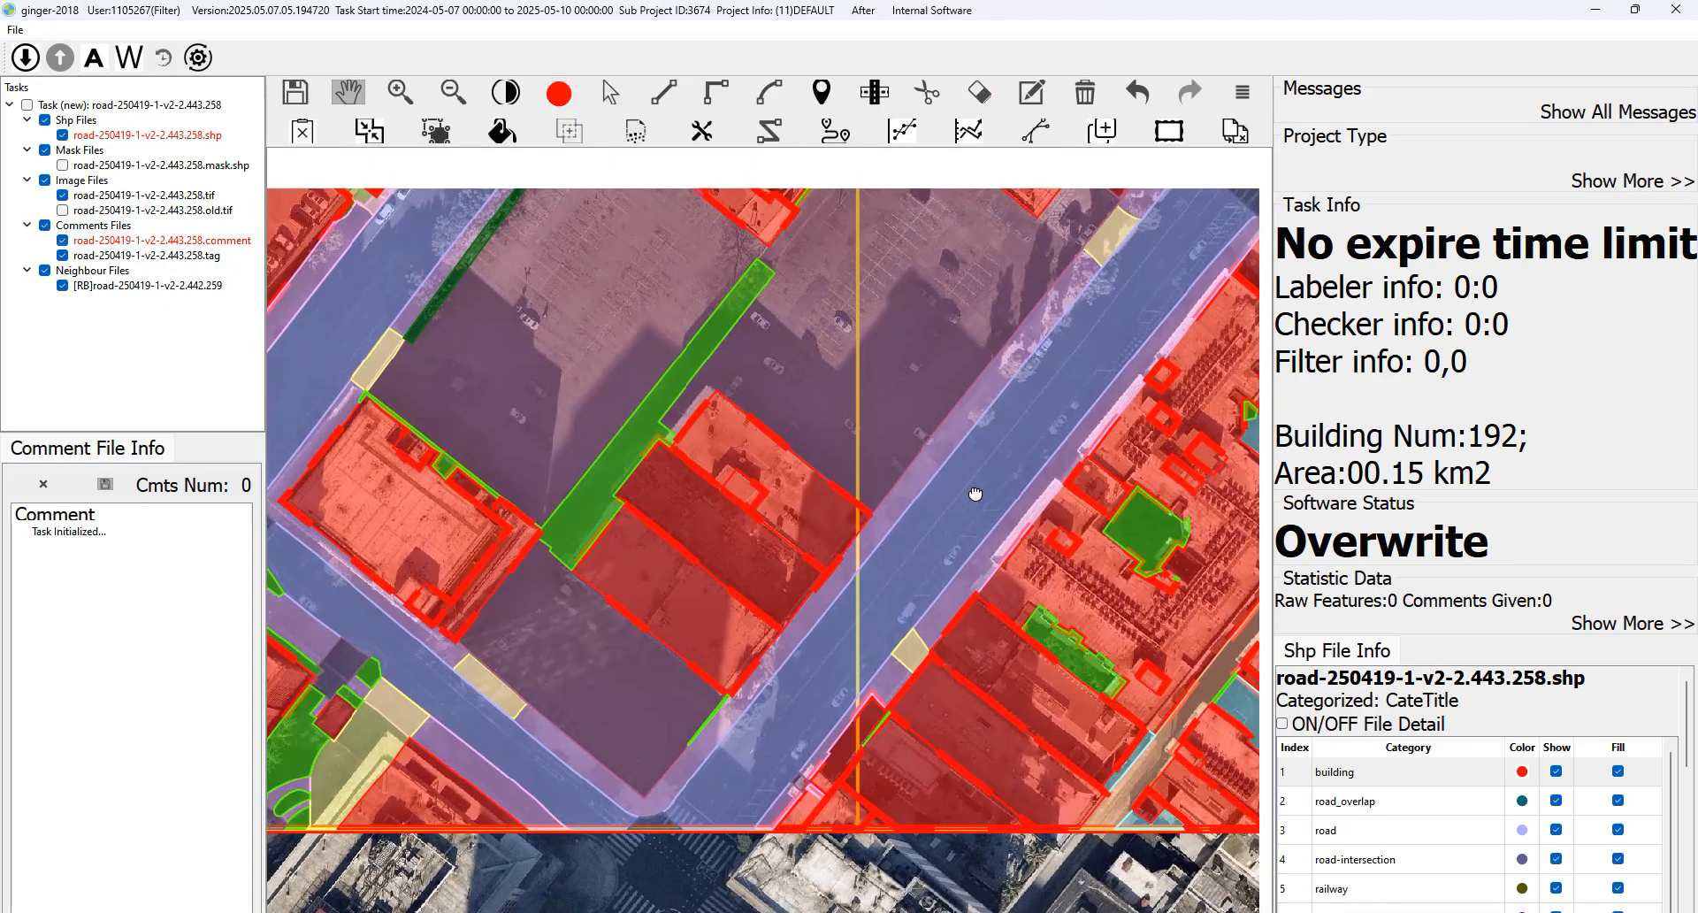
{"action": "left_click_drag", "start_coordinate": [903, 660], "coordinate": [880, 728]}
{"action": "key", "text": "space"}
{"action": "key", "text": "space"}
{"action": "left_click_drag", "start_coordinate": [1141, 243], "coordinate": [1004, 447]}
{"action": "key", "text": "space"}
{"action": "key", "text": "space"}
{"action": "left_click_drag", "start_coordinate": [846, 416], "coordinate": [874, 487]}
{"action": "key", "text": "space"}
{"action": "left_click_drag", "start_coordinate": [798, 653], "coordinate": [940, 542]}
{"action": "key", "text": "space"}
{"action": "left_click_drag", "start_coordinate": [944, 375], "coordinate": [896, 490]}
{"action": "key", "text": "space"}
Cut a four-cornered tree patch out of the parking lot between the two small buildings and categorise it as forest.
{"action": "scroll", "coordinate": [955, 421], "scroll_direction": "up", "scroll_amount": 3}
{"action": "key", "text": "space"}
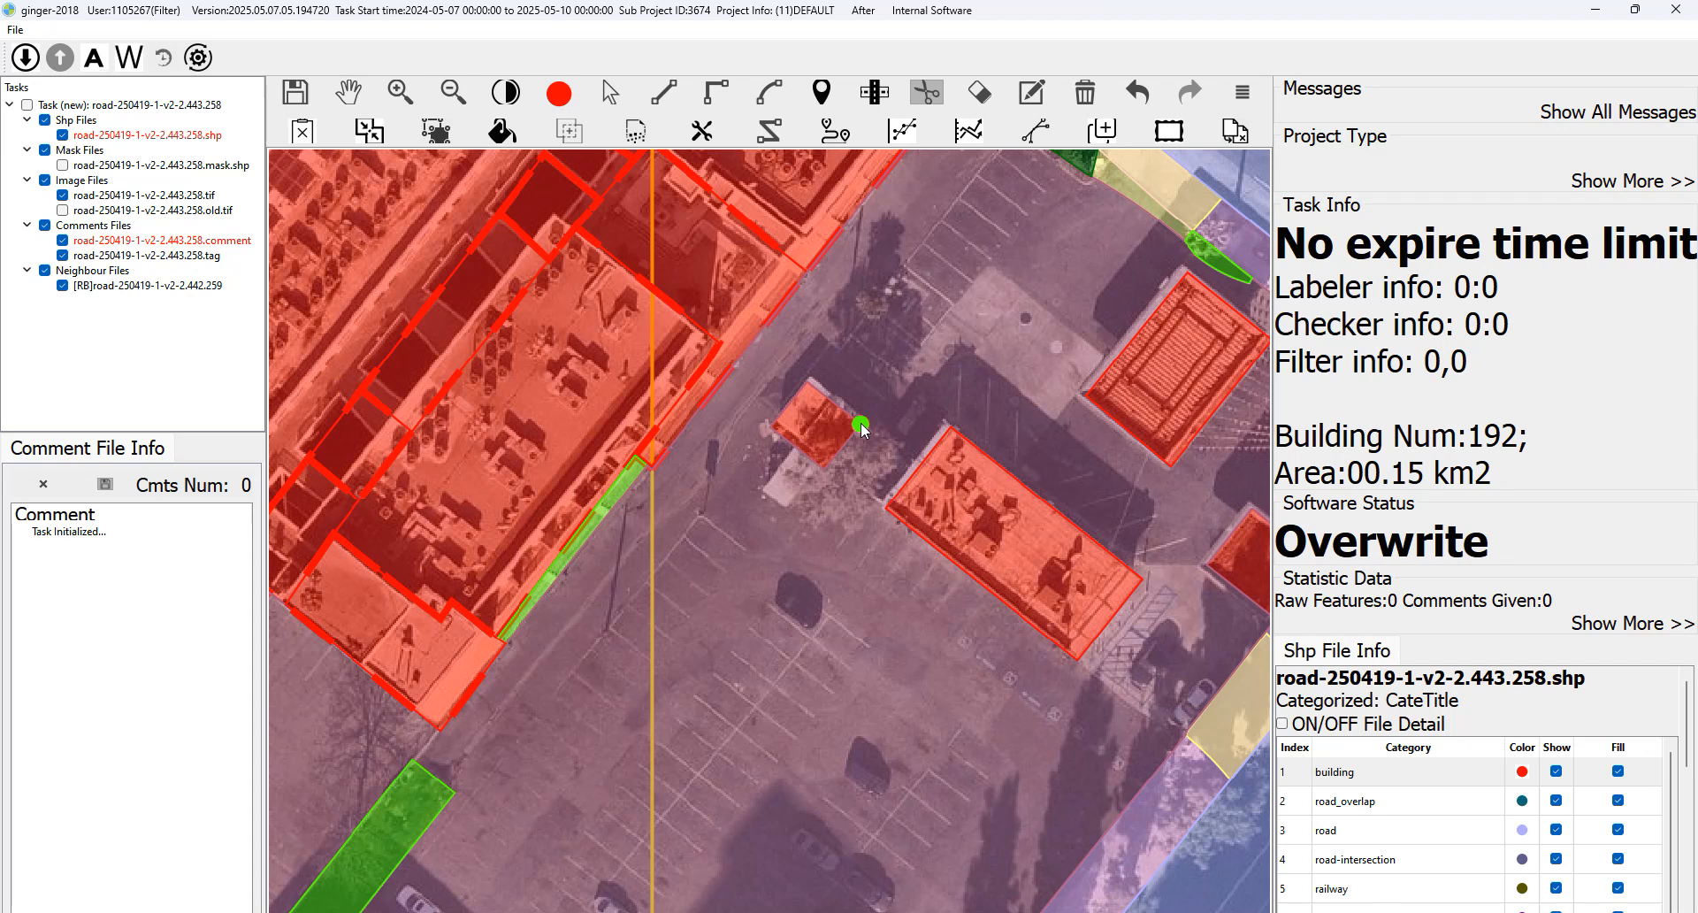
{"action": "left_click", "coordinate": [887, 508]}
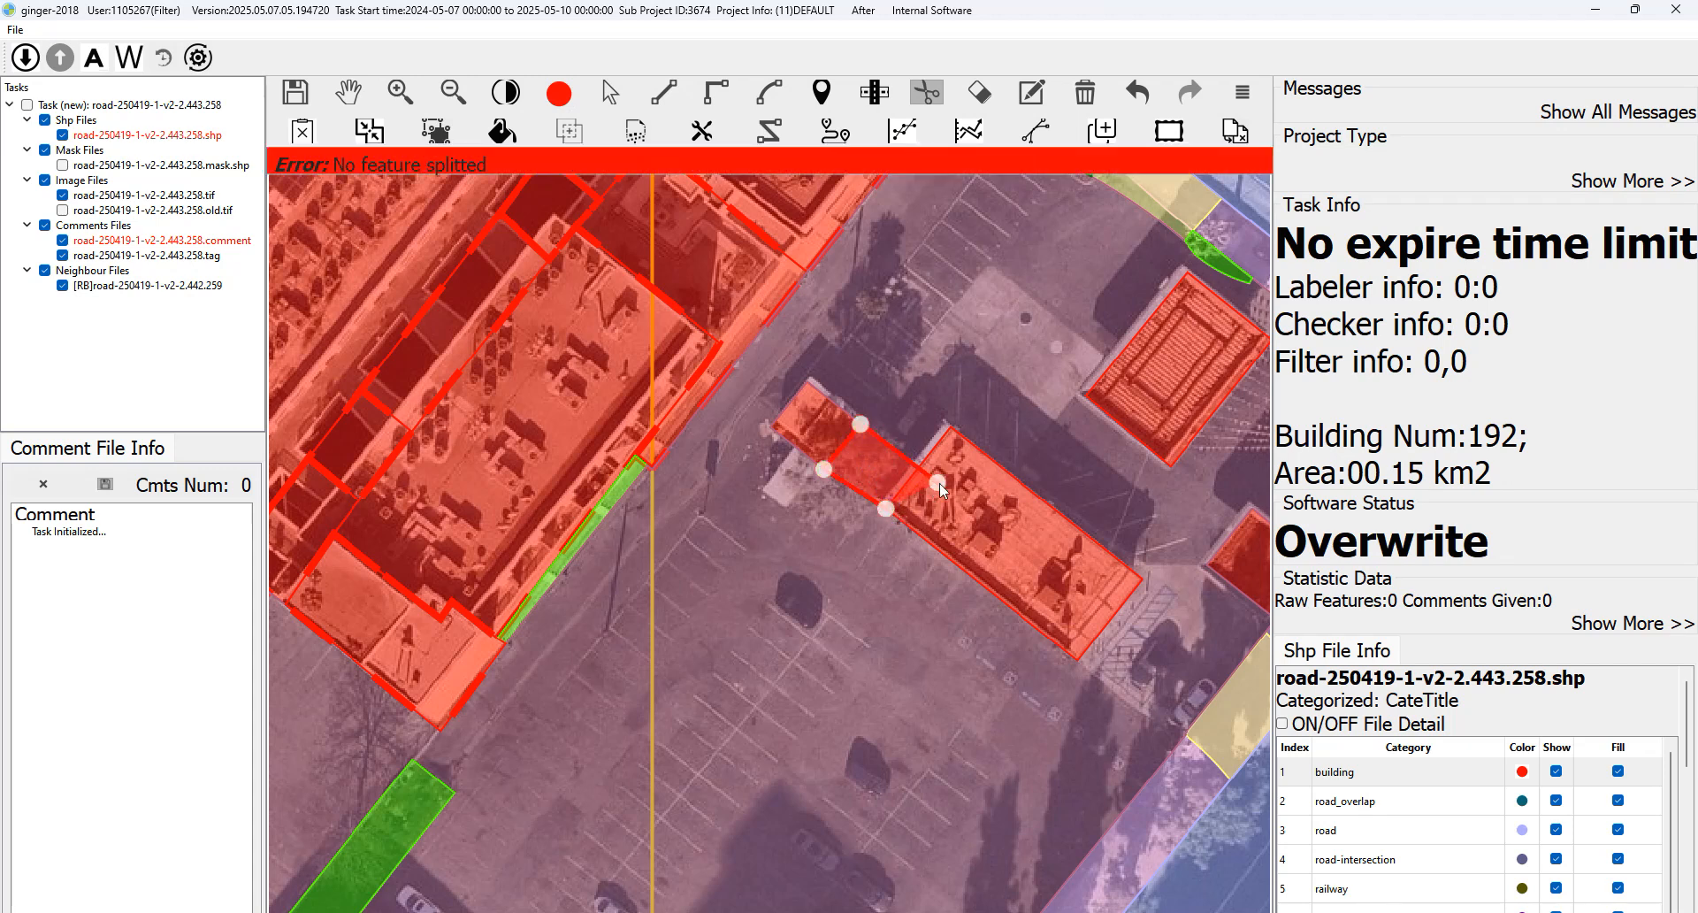
{"action": "right_click", "coordinate": [881, 467]}
{"action": "scroll", "coordinate": [1364, 815], "scroll_direction": "down", "scroll_amount": 4}
{"action": "scroll", "coordinate": [1369, 828], "scroll_direction": "down", "scroll_amount": 2}
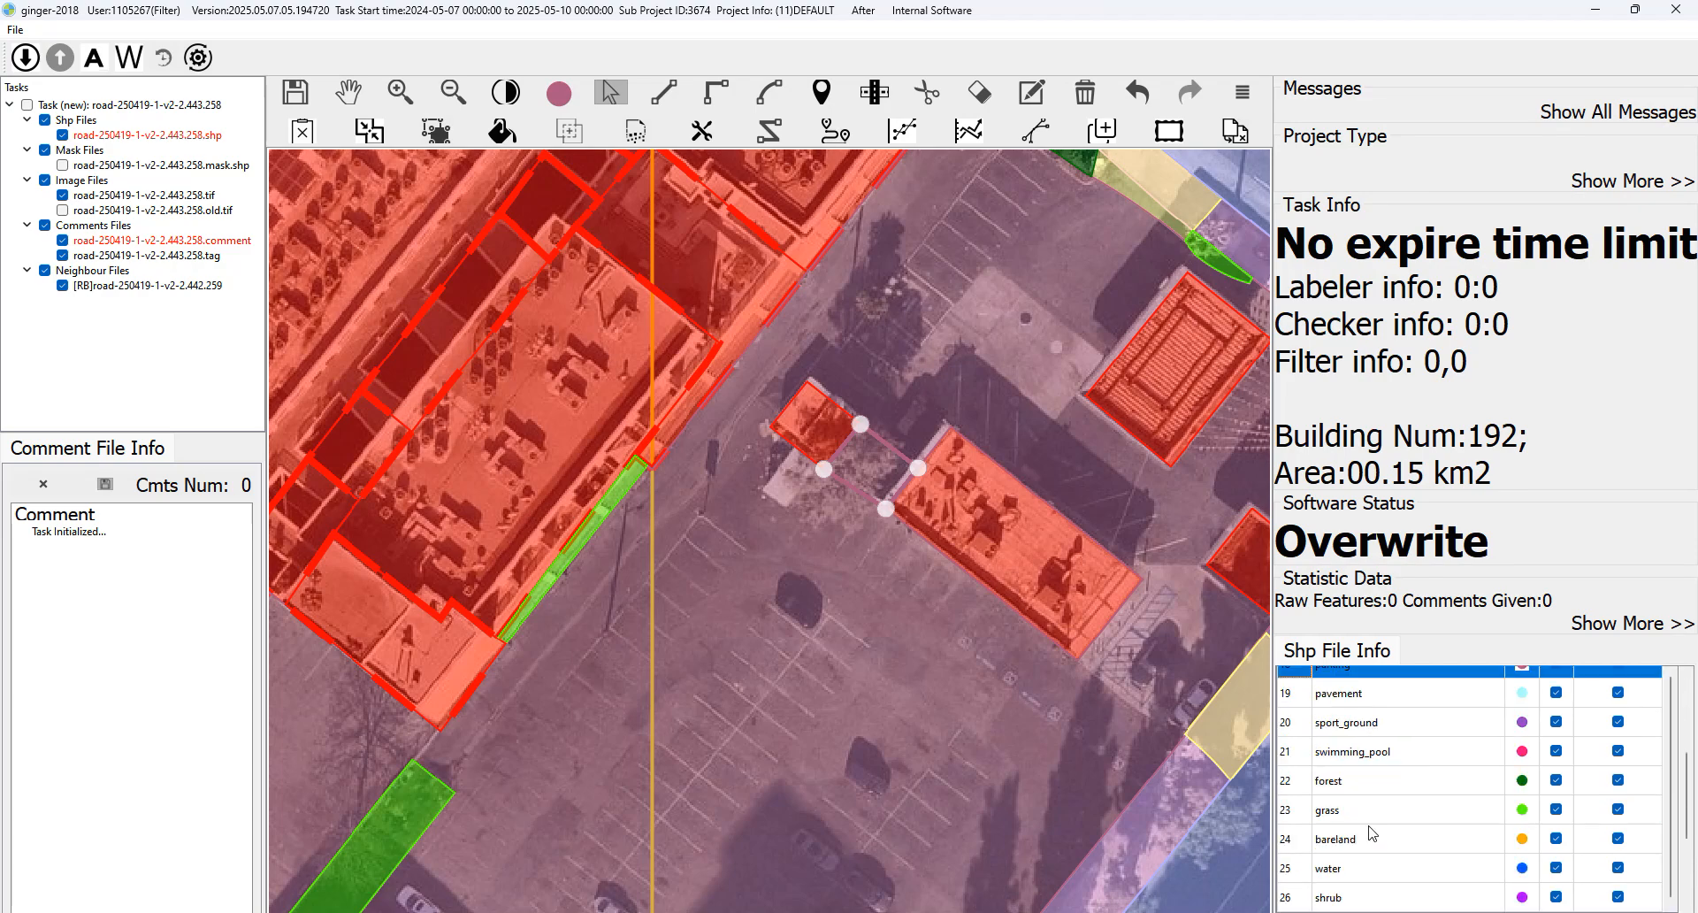
Compare the street-corner buildings, the parking lot's trees and its southern surroundings with the aerial image.
{"action": "left_click_drag", "start_coordinate": [932, 433], "coordinate": [895, 514]}
{"action": "scroll", "coordinate": [843, 449], "scroll_direction": "down", "scroll_amount": 2}
{"action": "key", "text": "space"}
{"action": "key", "text": "space"}
{"action": "key", "text": "space"}
{"action": "key", "text": "space"}
{"action": "left_click_drag", "start_coordinate": [1078, 520], "coordinate": [1062, 441]}
{"action": "key", "text": "space"}
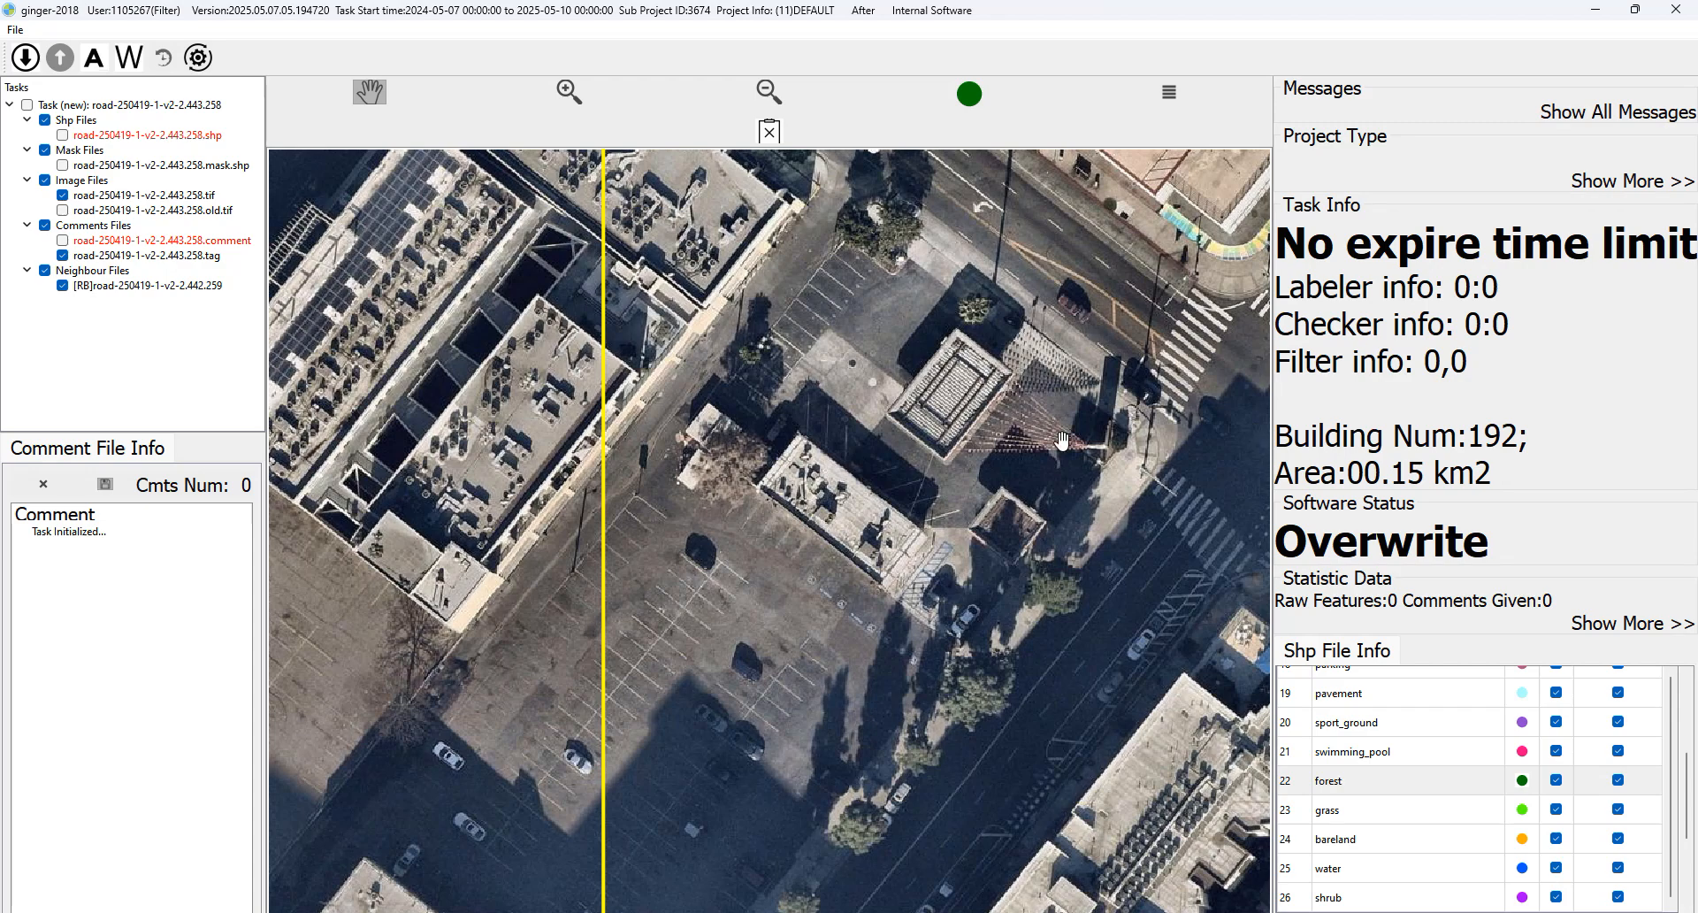
{"action": "key", "text": "space"}
{"action": "left_click_drag", "start_coordinate": [1055, 596], "coordinate": [1047, 483]}
{"action": "key", "text": "space"}
{"action": "key", "text": "space"}
{"action": "left_click_drag", "start_coordinate": [741, 531], "coordinate": [837, 442]}
{"action": "scroll", "coordinate": [838, 442], "scroll_direction": "down", "scroll_amount": 2}
{"action": "left_click_drag", "start_coordinate": [722, 578], "coordinate": [1001, 507]}
{"action": "scroll", "coordinate": [1000, 508], "scroll_direction": "down", "scroll_amount": 2}
{"action": "left_click_drag", "start_coordinate": [906, 770], "coordinate": [927, 737]}
{"action": "key", "text": "space"}
Merge the thin grass strip at the southern parking lot's southeastern edge into the parking area.
{"action": "scroll", "coordinate": [927, 737], "scroll_direction": "up", "scroll_amount": 3}
{"action": "key", "text": "space"}
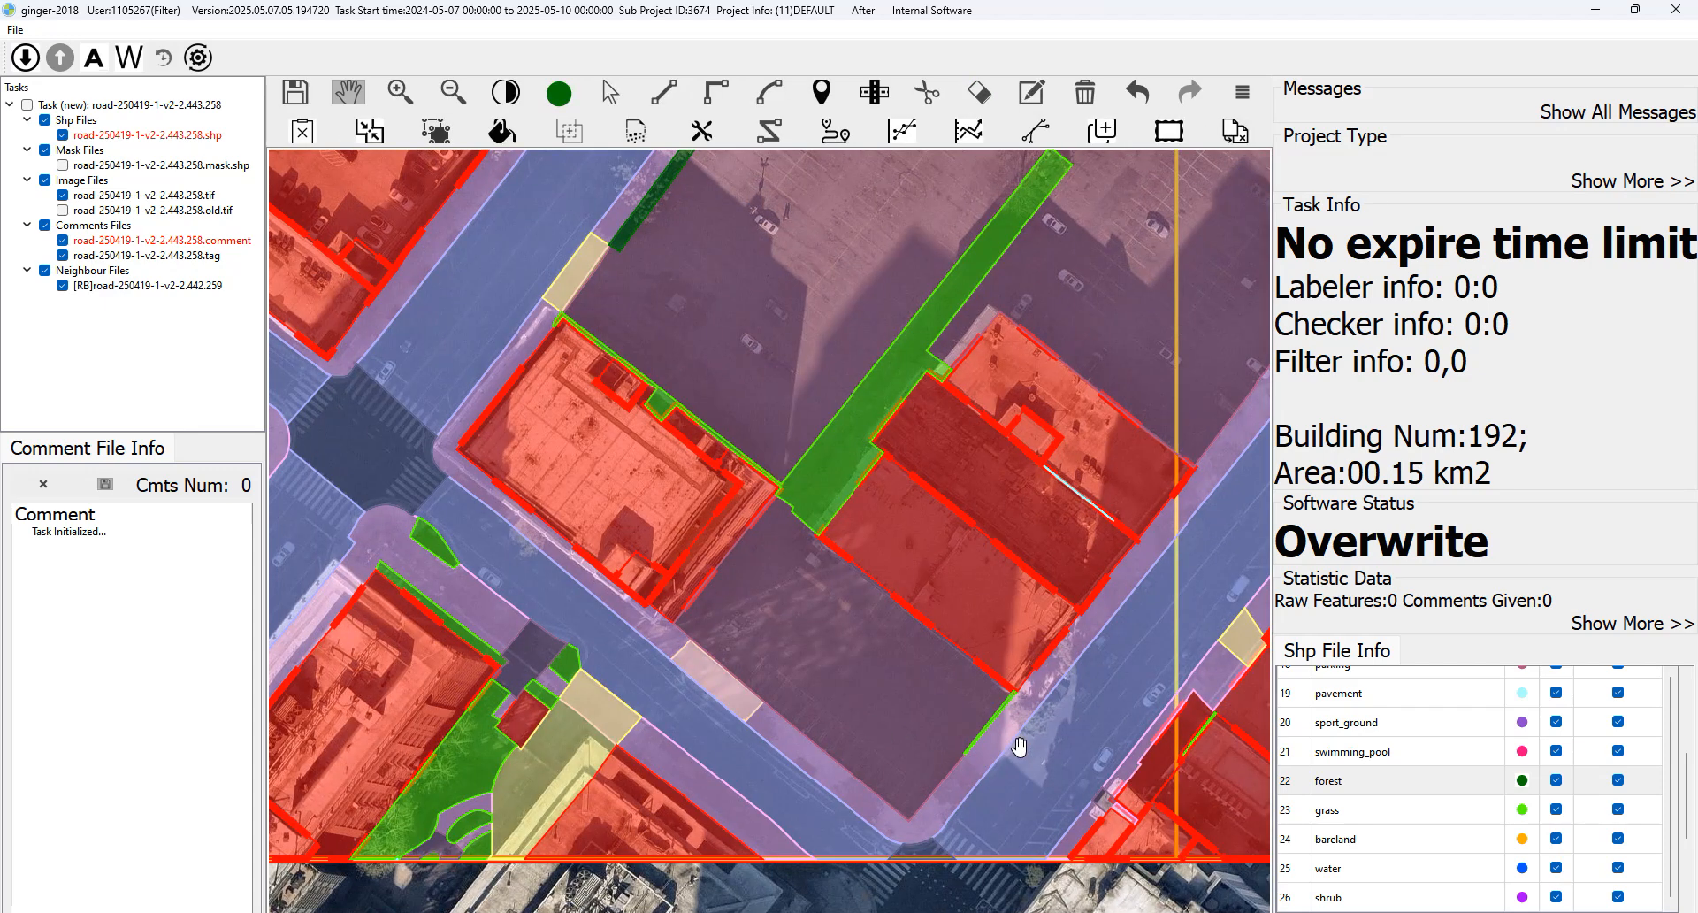
{"action": "key", "text": "space"}
{"action": "key", "text": "space"}
{"action": "left_click", "coordinate": [867, 669]}
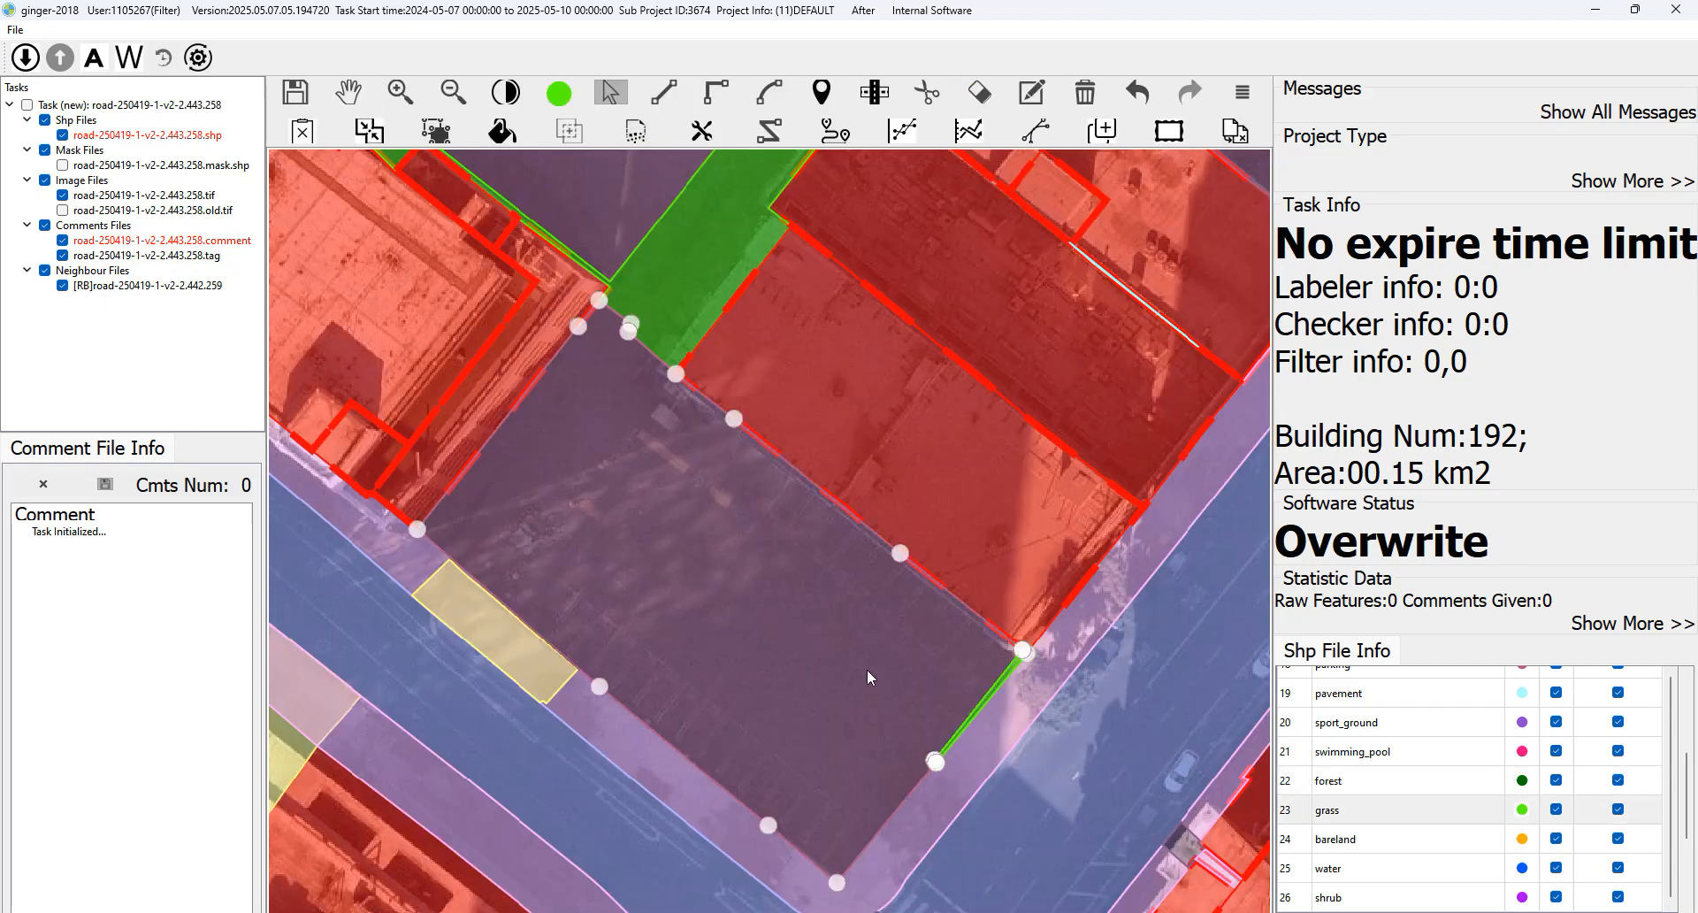
{"action": "scroll", "coordinate": [865, 669], "scroll_direction": "down", "scroll_amount": 3}
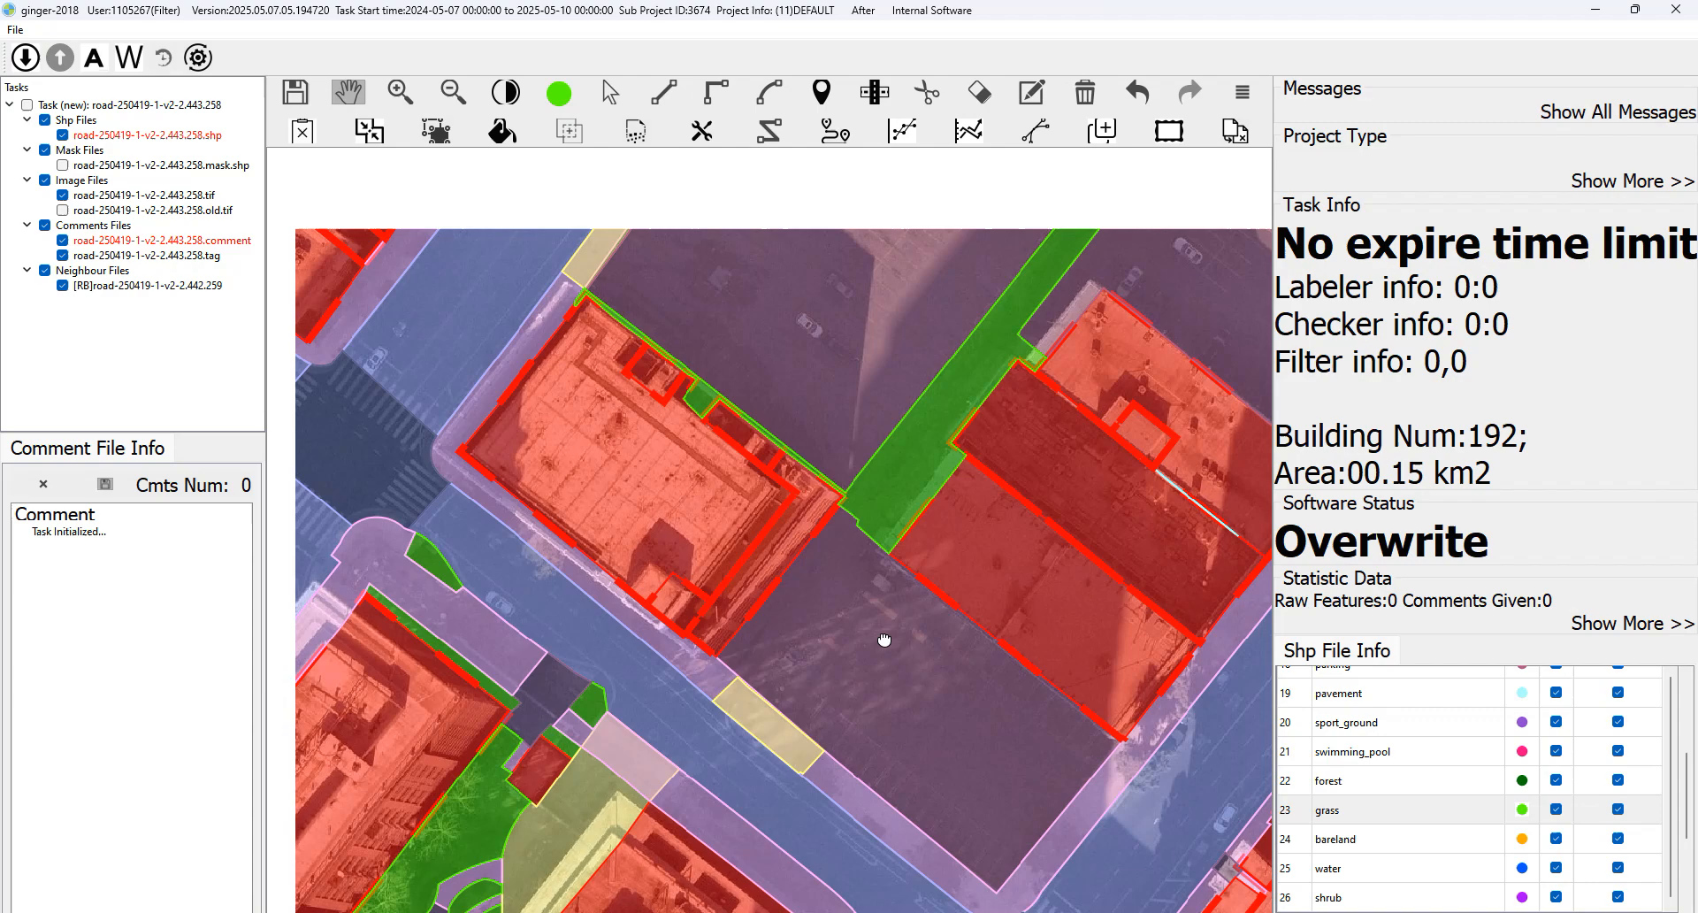
Examine the northern parking lot, its grass and tree strips, and the adjoining road against the aerial image.
{"action": "scroll", "coordinate": [885, 644], "scroll_direction": "up", "scroll_amount": 3}
{"action": "key", "text": "space"}
{"action": "key", "text": "space"}
{"action": "left_click_drag", "start_coordinate": [818, 346], "coordinate": [846, 581]}
{"action": "key", "text": "space"}
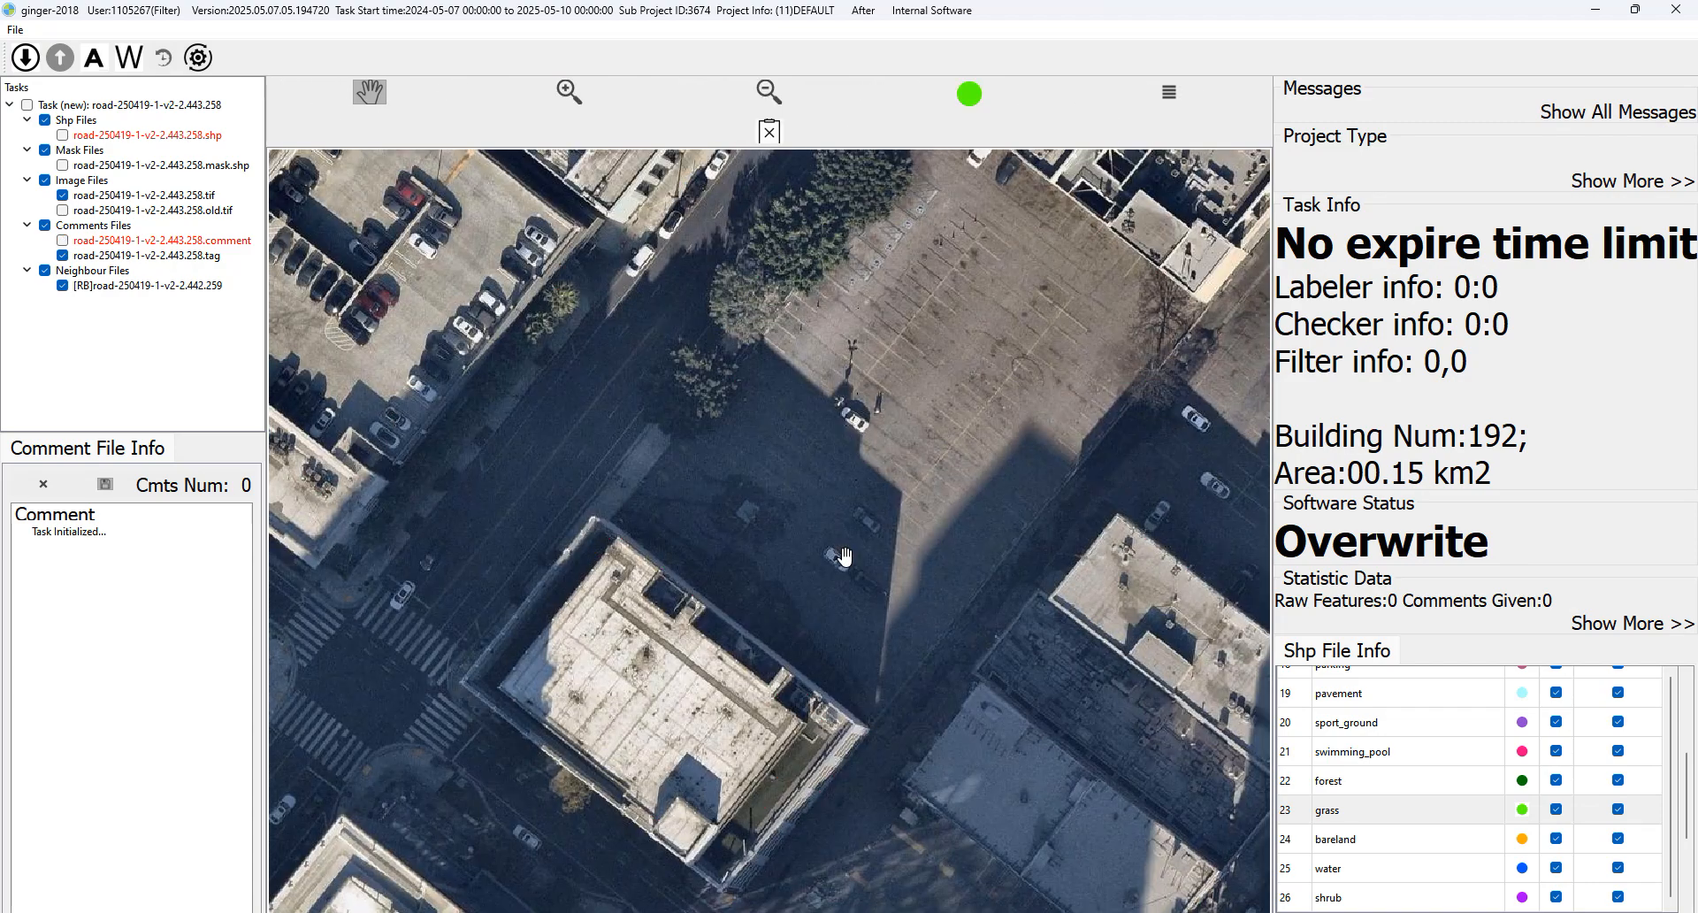
{"action": "key", "text": "space"}
{"action": "left_click_drag", "start_coordinate": [1087, 315], "coordinate": [1092, 504]}
{"action": "key", "text": "space"}
{"action": "key", "text": "space"}
{"action": "scroll", "coordinate": [834, 460], "scroll_direction": "down", "scroll_amount": 2}
{"action": "key", "text": "space"}
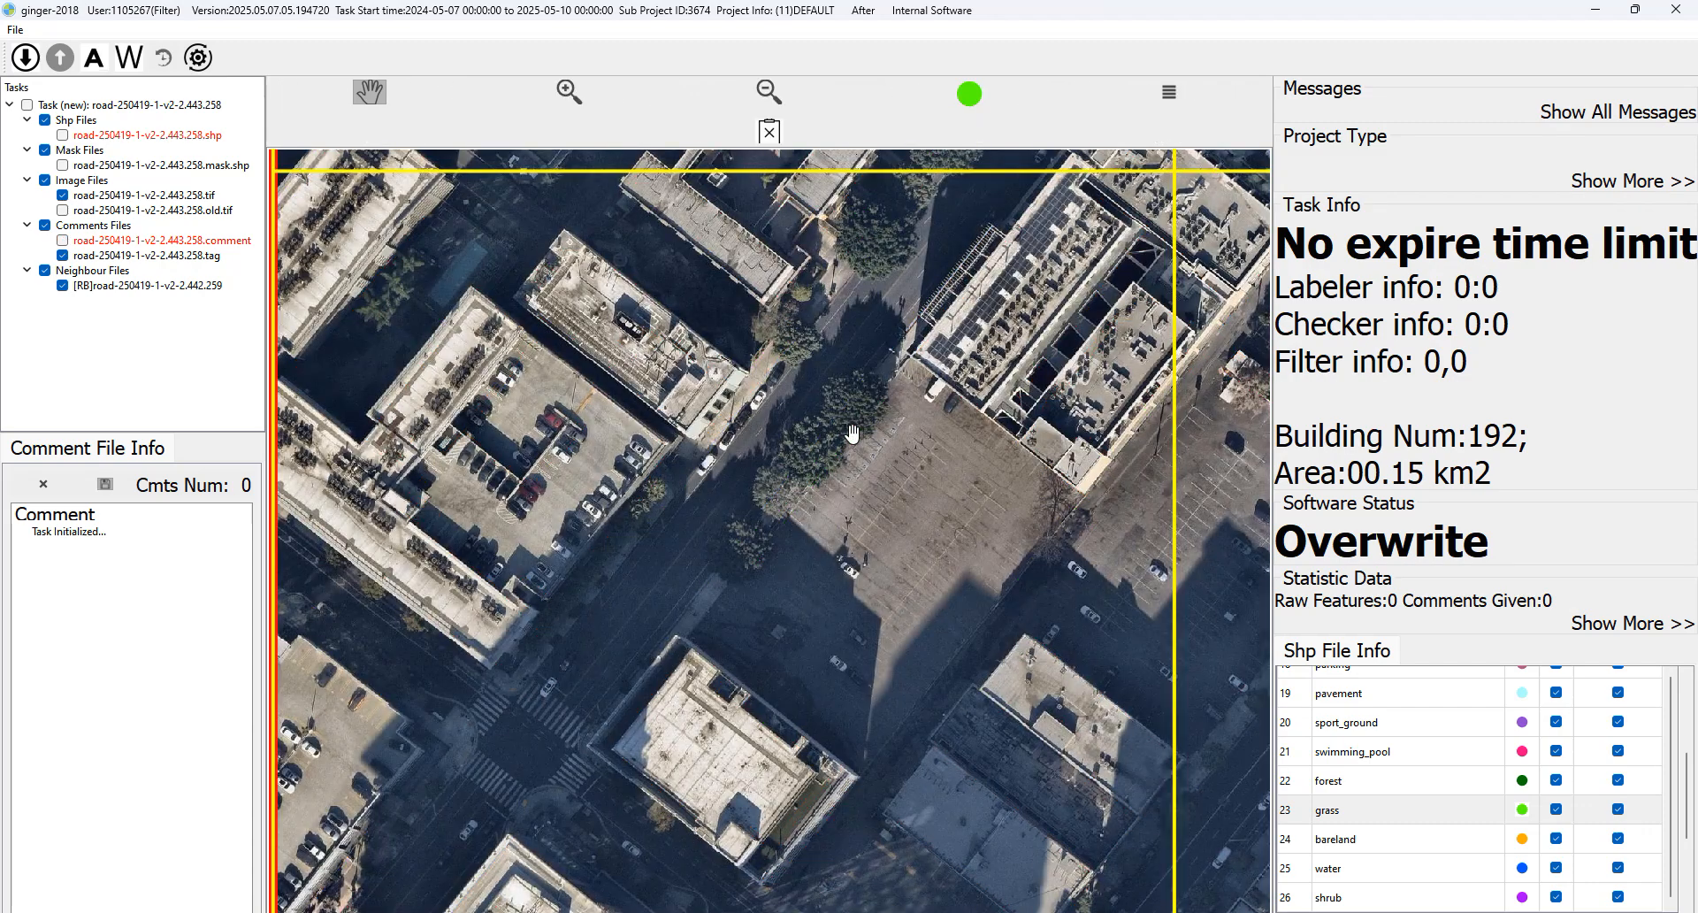
{"action": "key", "text": "space"}
{"action": "key", "text": "space"}
{"action": "key", "text": "space"}
{"action": "left_click_drag", "start_coordinate": [808, 476], "coordinate": [965, 472]}
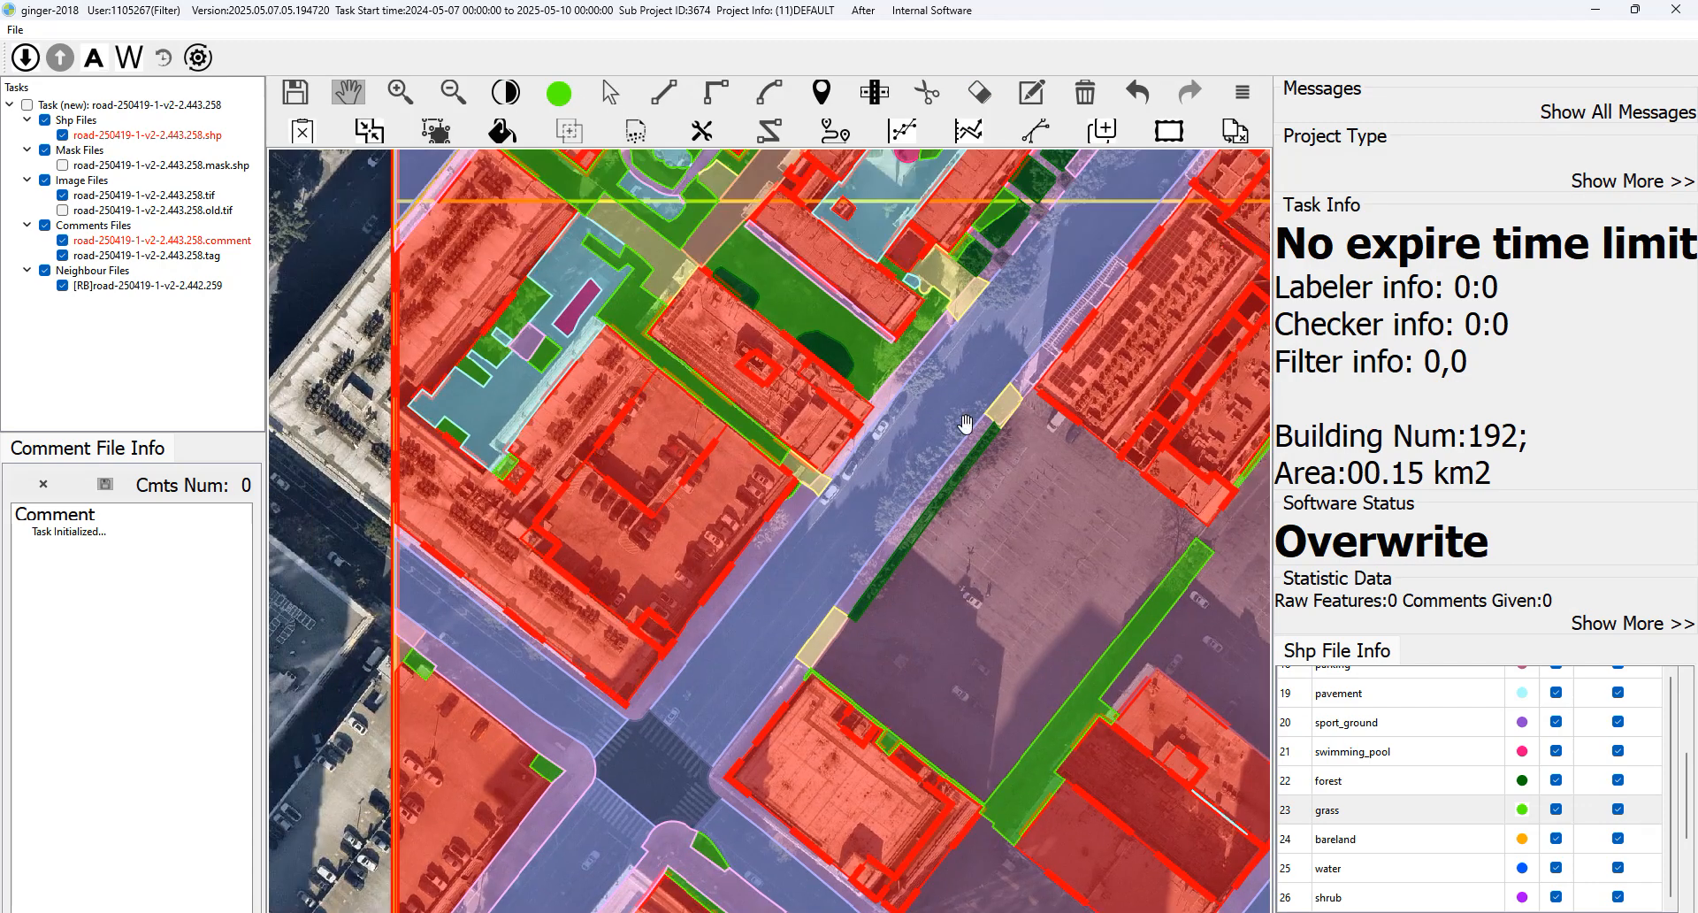
Examine the driveways, lawns and roadside trees along the street northwest of the parking lot against the aerial image.
{"action": "key", "text": "space"}
{"action": "left_click_drag", "start_coordinate": [984, 342], "coordinate": [902, 453]}
{"action": "key", "text": "space"}
{"action": "scroll", "coordinate": [916, 398], "scroll_direction": "up", "scroll_amount": 1}
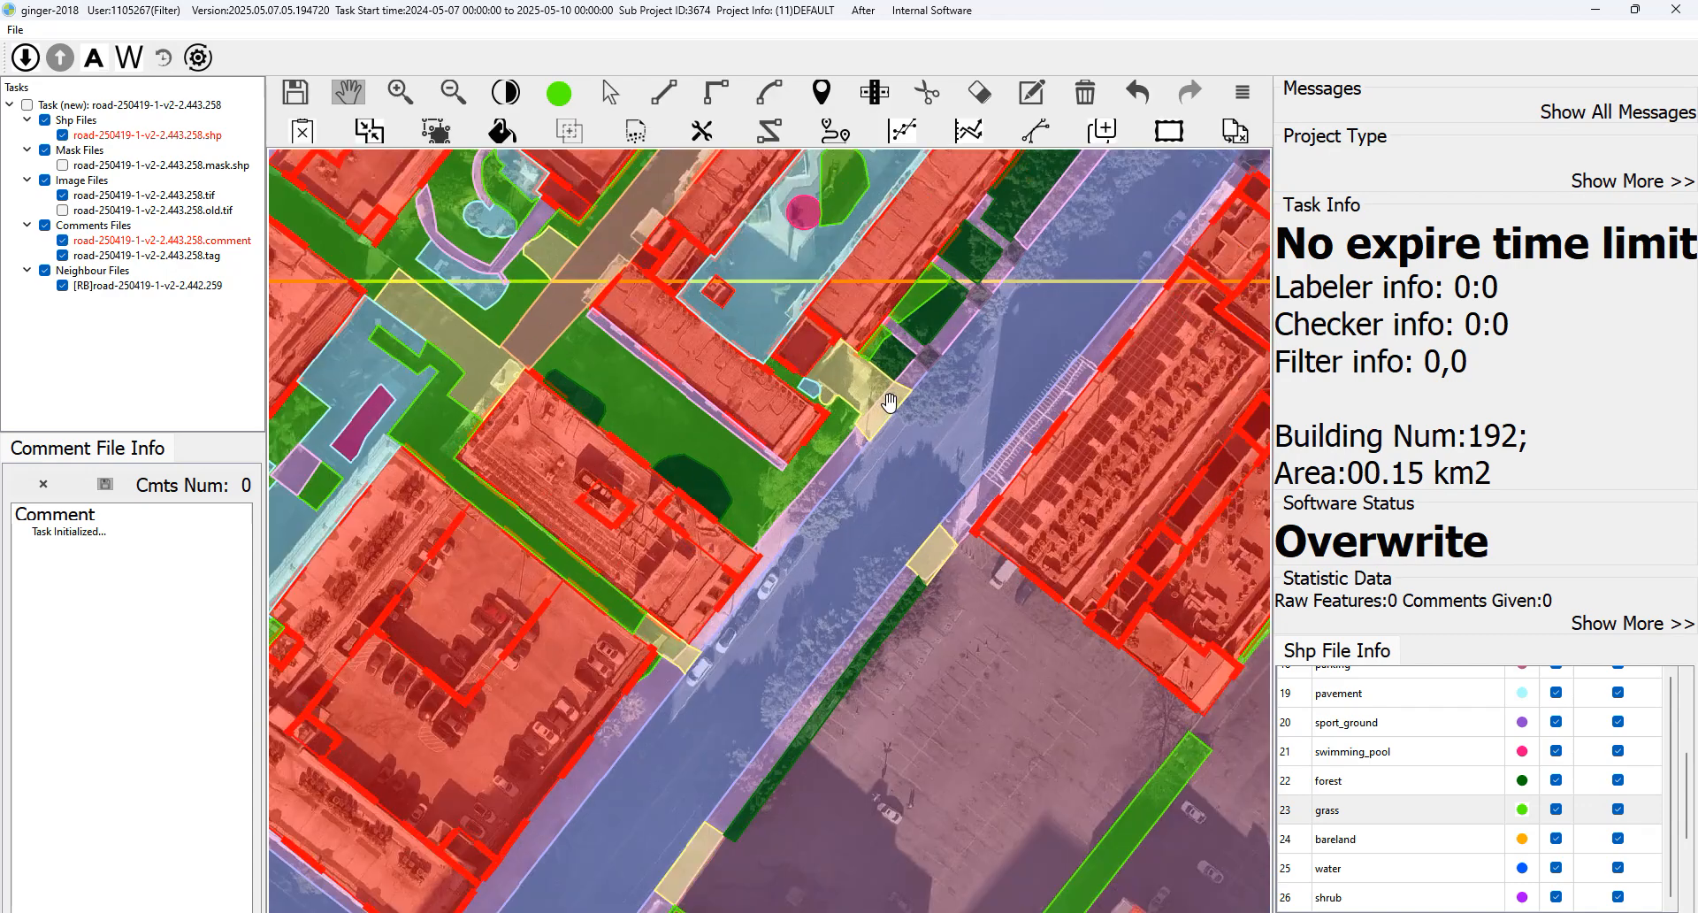
{"action": "key", "text": "space"}
{"action": "left_click_drag", "start_coordinate": [806, 428], "coordinate": [835, 409]}
{"action": "key", "text": "space"}
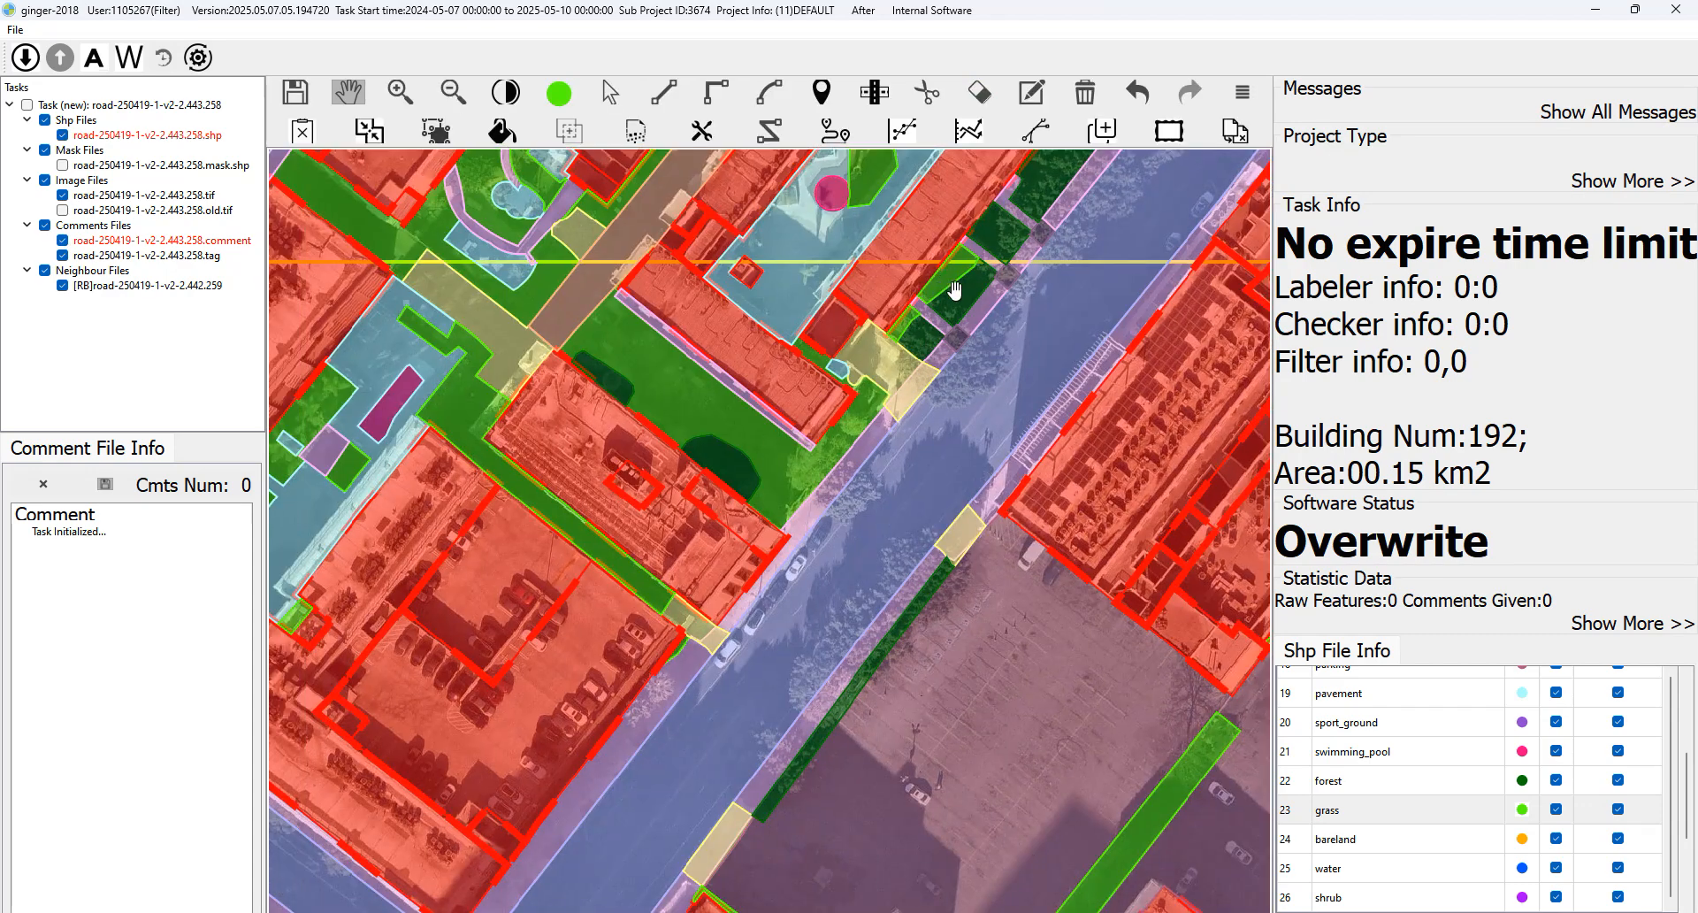
{"action": "left_click_drag", "start_coordinate": [1101, 187], "coordinate": [849, 448]}
{"action": "key", "text": "space"}
{"action": "scroll", "coordinate": [849, 447], "scroll_direction": "down", "scroll_amount": 1}
{"action": "left_click_drag", "start_coordinate": [778, 500], "coordinate": [922, 419]}
{"action": "key", "text": "space"}
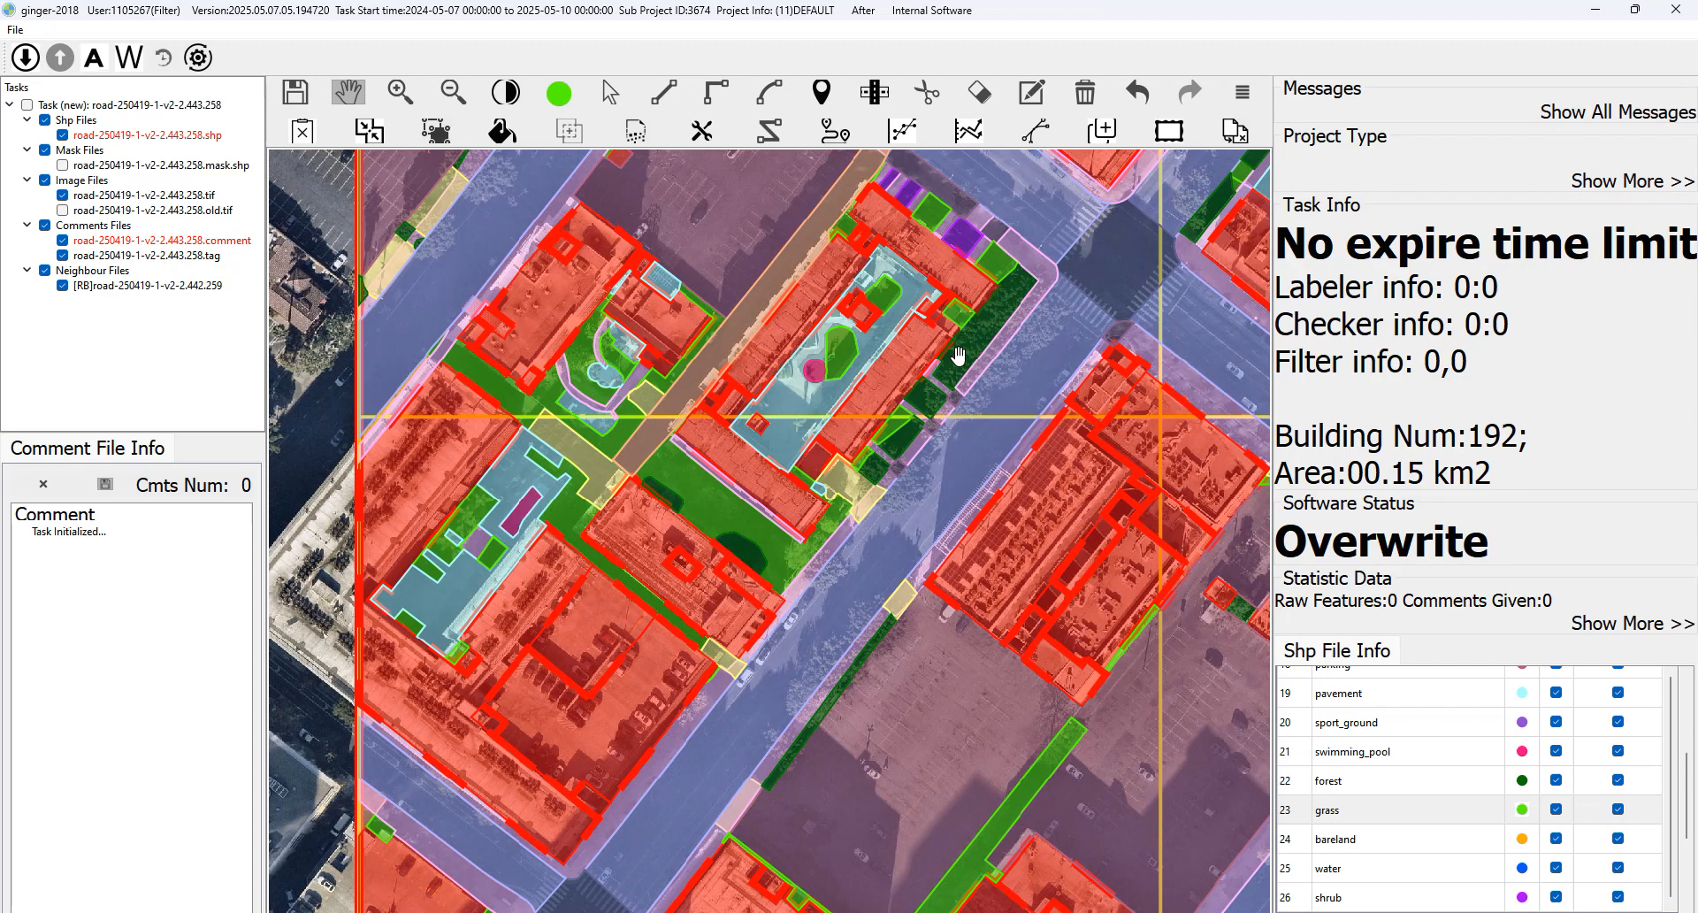
Compare the pool courtyards, gardens and passages between the northwestern apartment buildings with the aerial image.
{"action": "scroll", "coordinate": [959, 355], "scroll_direction": "up", "scroll_amount": 2}
{"action": "key", "text": "space"}
{"action": "key", "text": "space"}
{"action": "left_click_drag", "start_coordinate": [878, 515], "coordinate": [996, 435]}
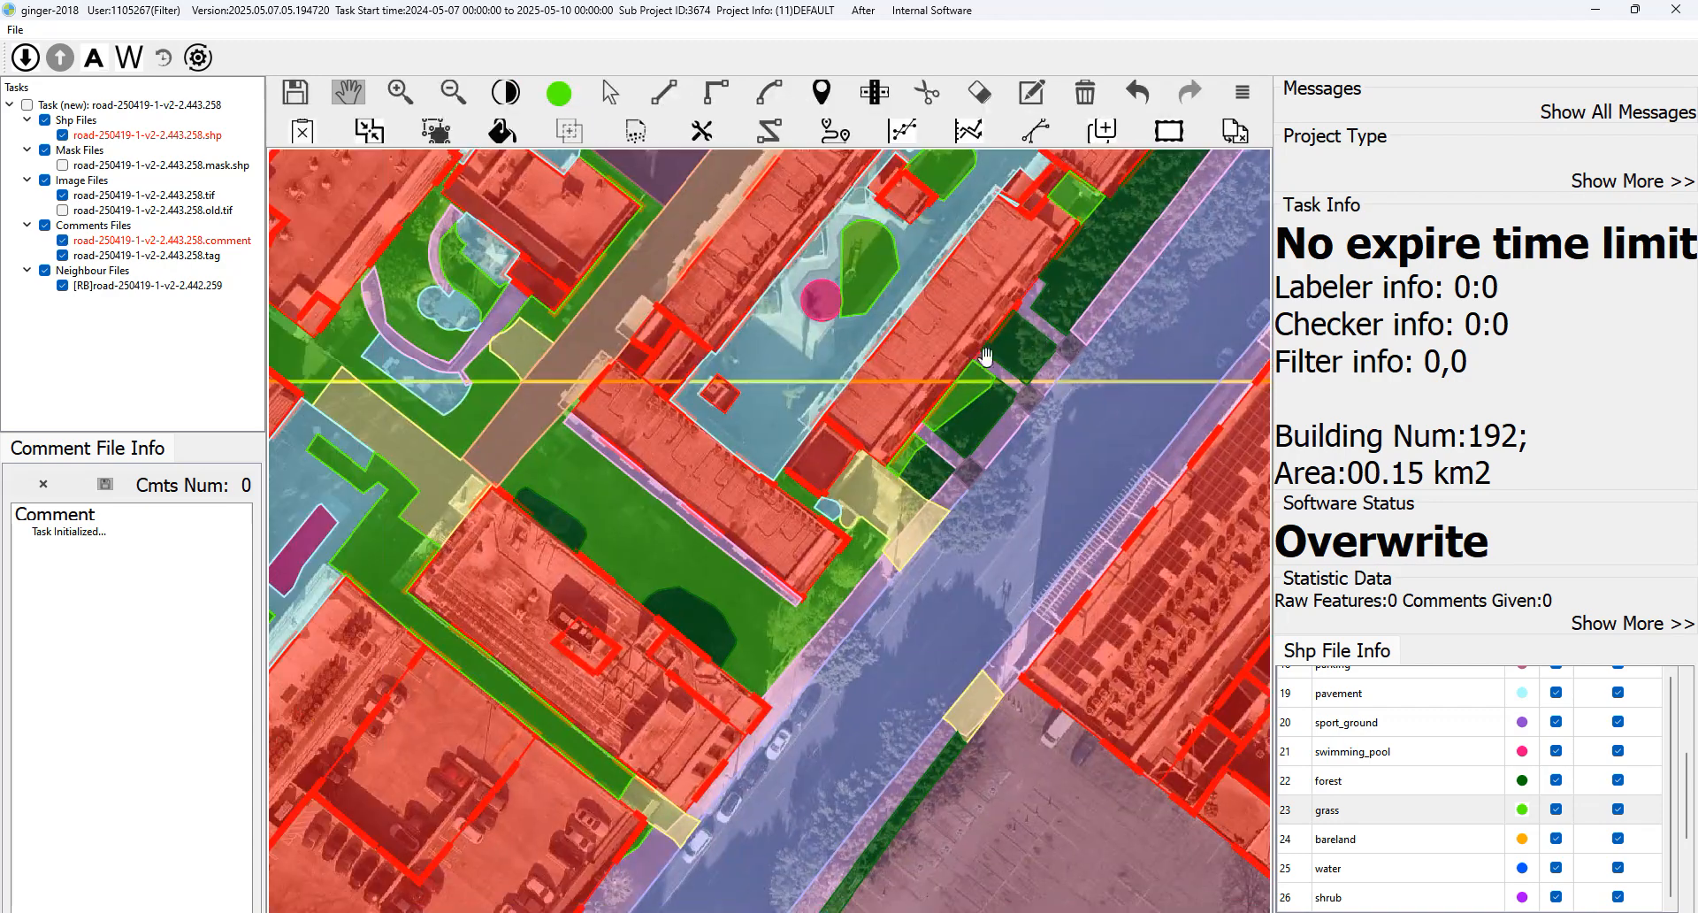
{"action": "left_click_drag", "start_coordinate": [694, 480], "coordinate": [967, 418]}
{"action": "left_click_drag", "start_coordinate": [778, 432], "coordinate": [969, 448]}
{"action": "key", "text": "space"}
{"action": "key", "text": "space"}
{"action": "left_click_drag", "start_coordinate": [889, 287], "coordinate": [849, 496]}
{"action": "key", "text": "space"}
{"action": "left_click_drag", "start_coordinate": [652, 489], "coordinate": [873, 489]}
{"action": "scroll", "coordinate": [873, 489], "scroll_direction": "down", "scroll_amount": 1}
{"action": "scroll", "coordinate": [871, 486], "scroll_direction": "up", "scroll_amount": 1}
{"action": "key", "text": "space"}
{"action": "mouse_move", "coordinate": [1019, 480]}
{"action": "left_mouse_down"}
{"action": "mouse_move", "coordinate": [754, 347]}
{"action": "mouse_move", "coordinate": [803, 481]}
{"action": "left_mouse_up"}
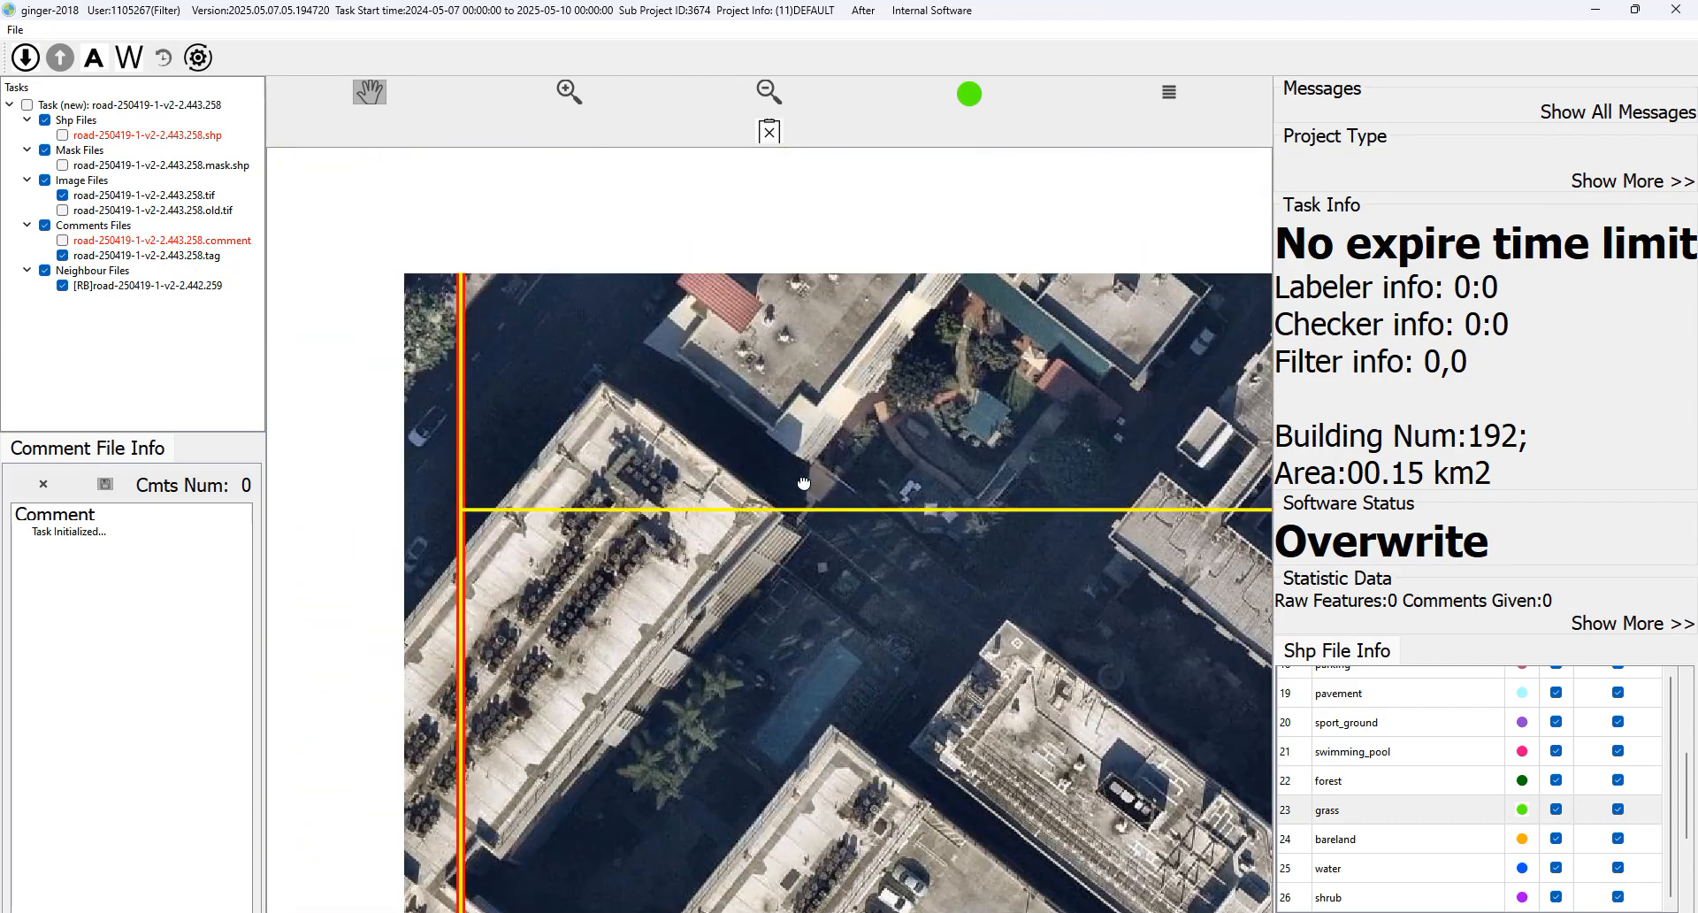
Split the grass passage between the two western buildings from the curved garden's grass.
{"action": "key", "text": "space"}
{"action": "key", "text": "Escape"}
{"action": "left_click", "coordinate": [706, 420]}
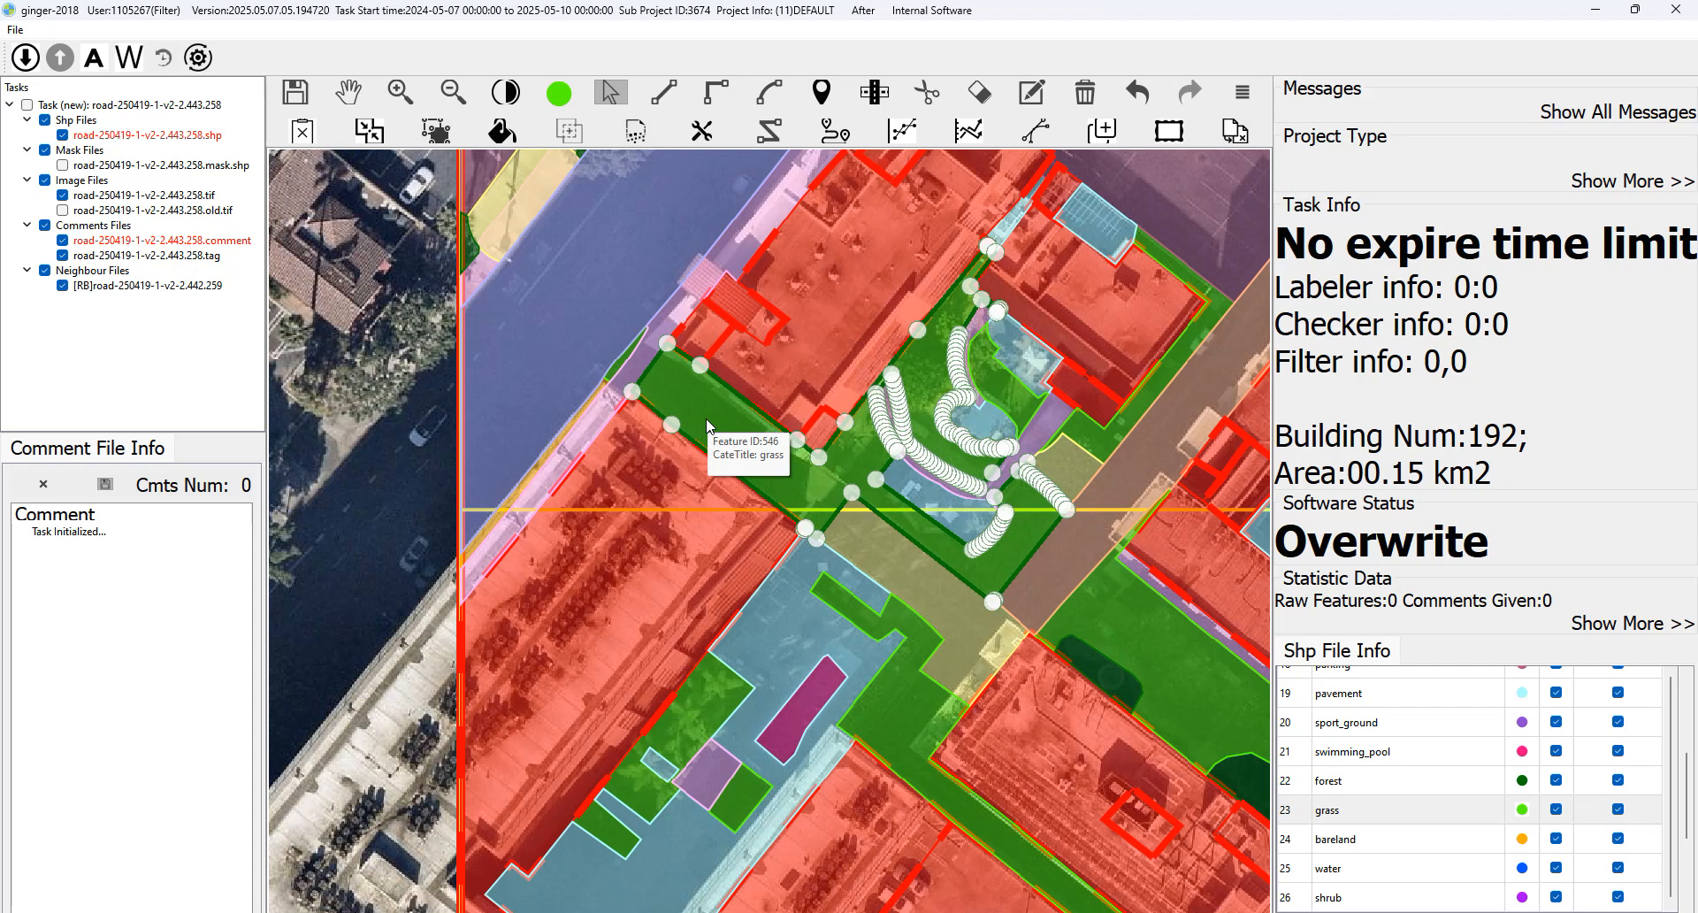
{"action": "key", "text": "space"}
{"action": "scroll", "coordinate": [707, 420], "scroll_direction": "up", "scroll_amount": 1}
{"action": "key", "text": "space"}
{"action": "key", "text": "c"}
{"action": "left_click", "coordinate": [854, 477]}
{"action": "right_click", "coordinate": [853, 473]}
{"action": "key", "text": "space"}
{"action": "key", "text": "space"}
{"action": "key", "text": "Escape"}
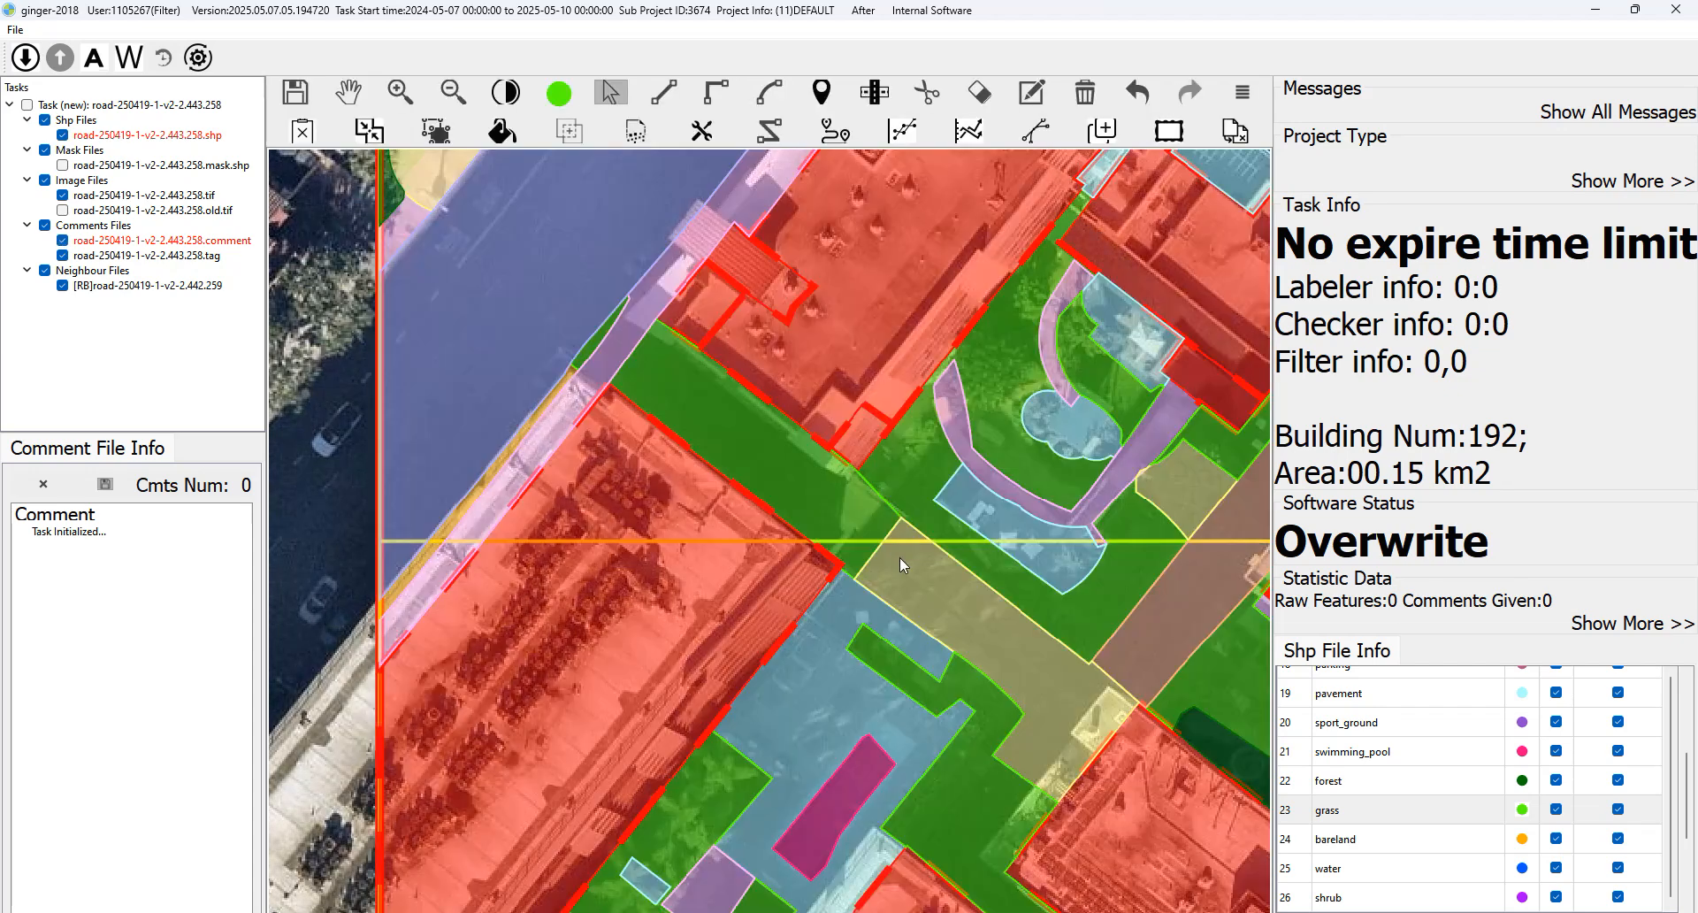
Merge the cut grass passage with the adjoining driveway and change the merged area's category to long_driveway.
{"action": "left_click_drag", "start_coordinate": [898, 556], "coordinate": [869, 543]}
{"action": "key", "text": "m"}
{"action": "left_click_drag", "start_coordinate": [774, 465], "coordinate": [697, 497]}
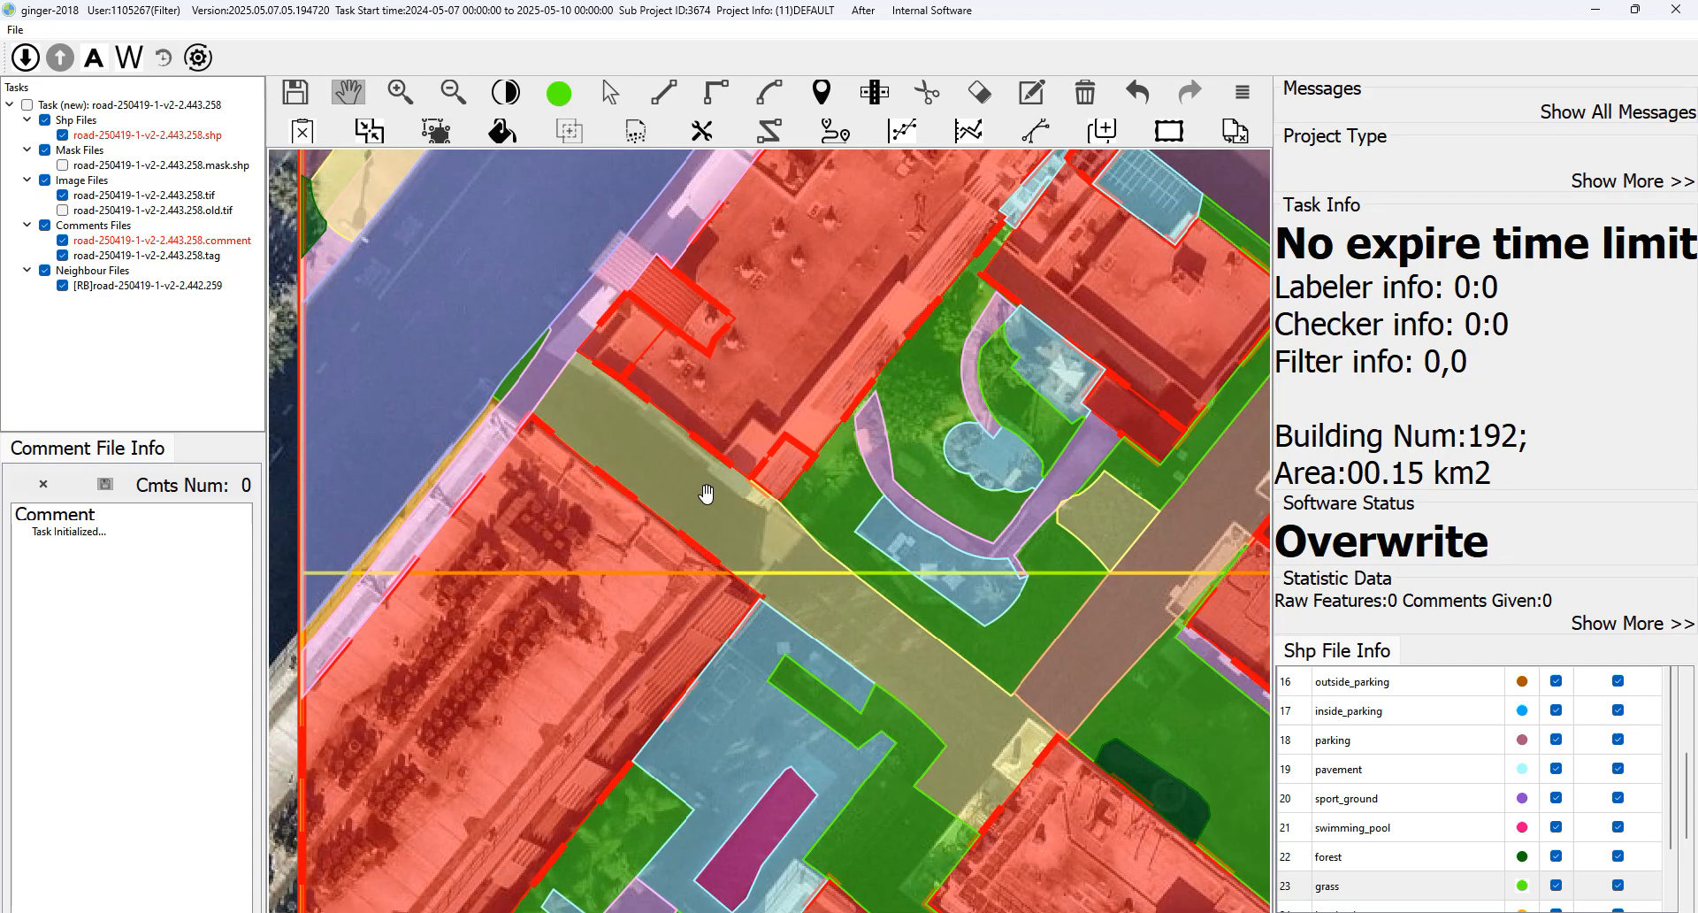
{"action": "scroll", "coordinate": [701, 492], "scroll_direction": "down", "scroll_amount": 1}
{"action": "key", "text": "space"}
{"action": "key", "text": "space"}
{"action": "scroll", "coordinate": [1402, 778], "scroll_direction": "up", "scroll_amount": 2}
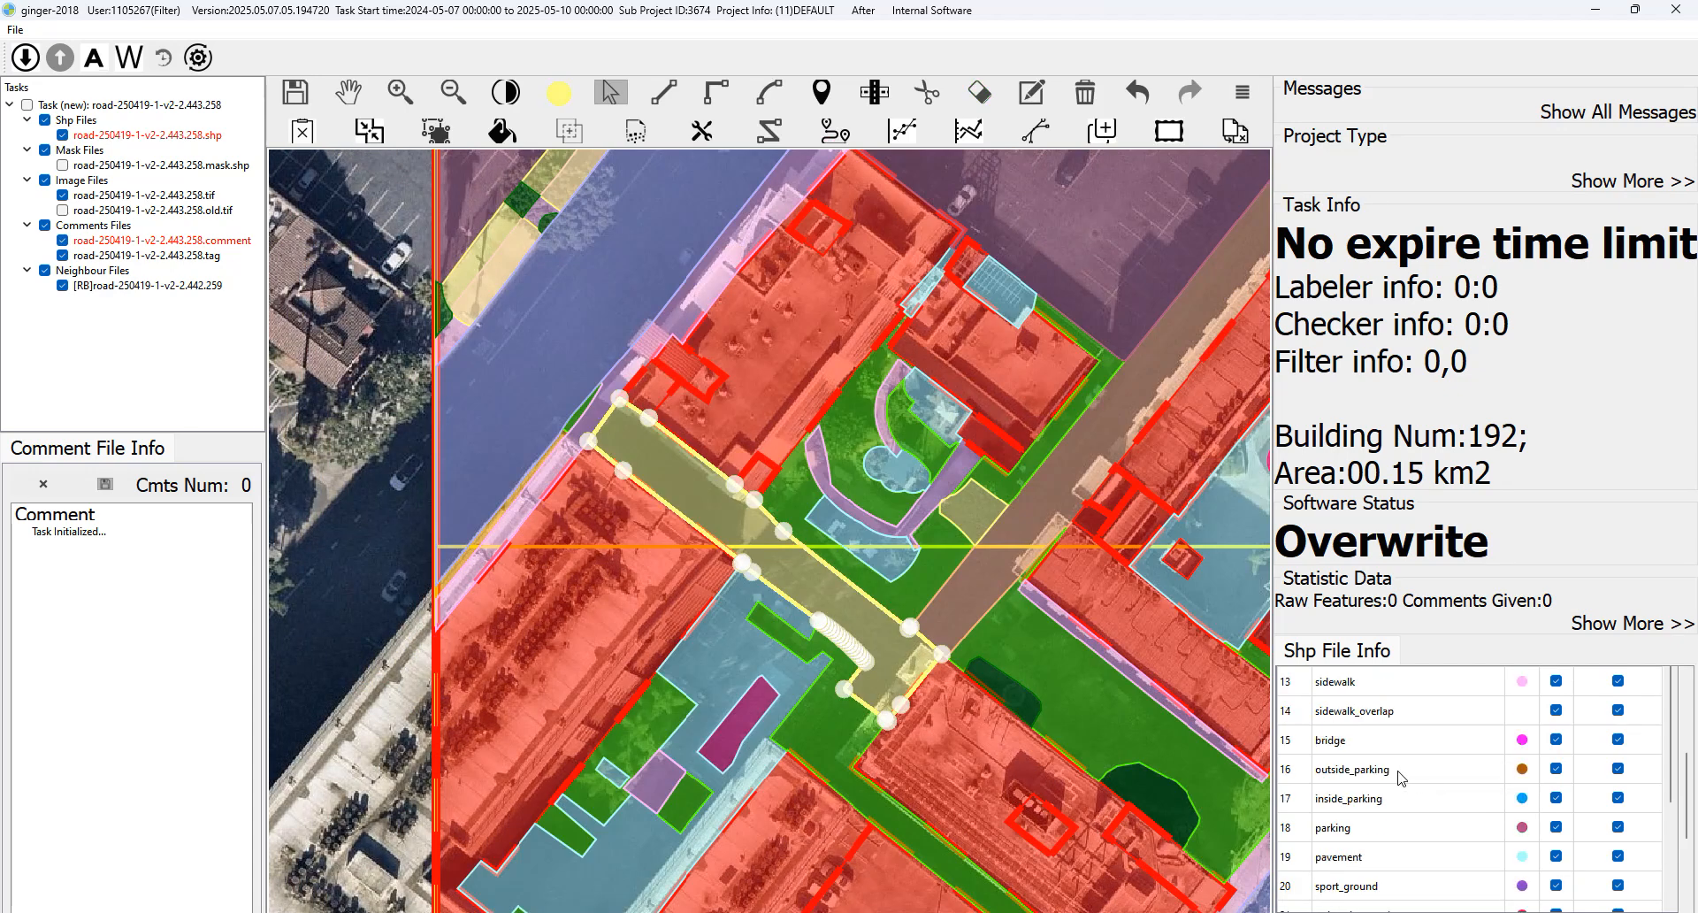
{"action": "left_click", "coordinate": [1370, 712]}
Split the sidewalk along both edges of the long driveway where it meets the western road.
{"action": "left_click_drag", "start_coordinate": [882, 503], "coordinate": [725, 612]}
{"action": "scroll", "coordinate": [740, 557], "scroll_direction": "down", "scroll_amount": 1}
{"action": "left_click_drag", "start_coordinate": [535, 613], "coordinate": [823, 519]}
{"action": "scroll", "coordinate": [862, 478], "scroll_direction": "up", "scroll_amount": 3}
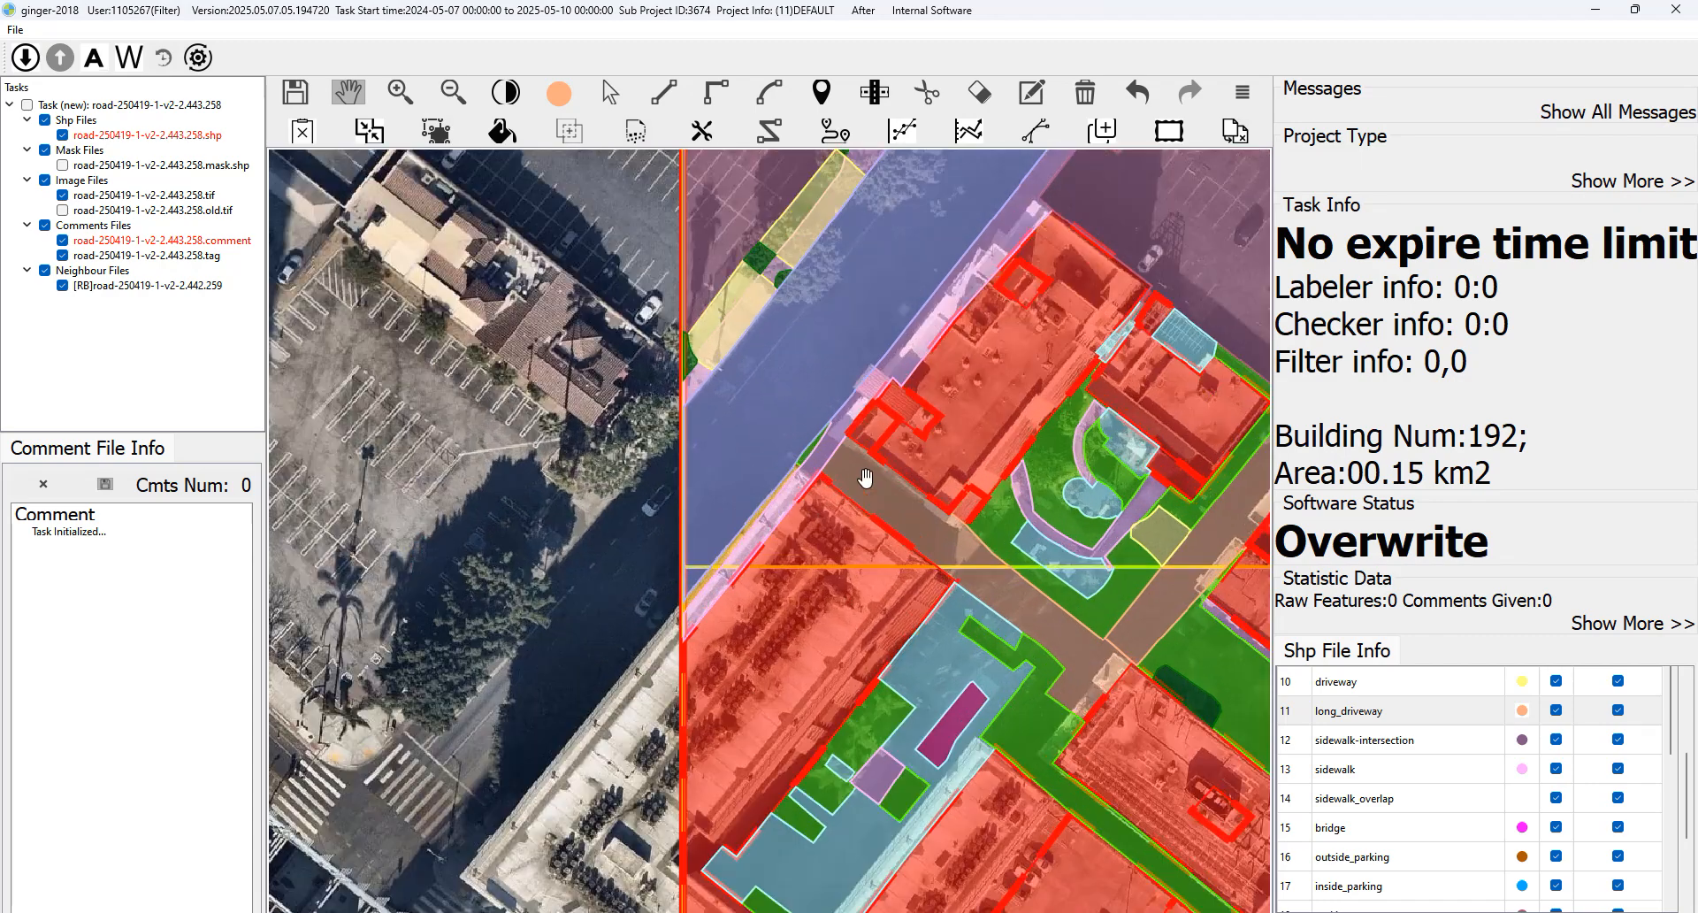
{"action": "scroll", "coordinate": [834, 413], "scroll_direction": "up", "scroll_amount": 3}
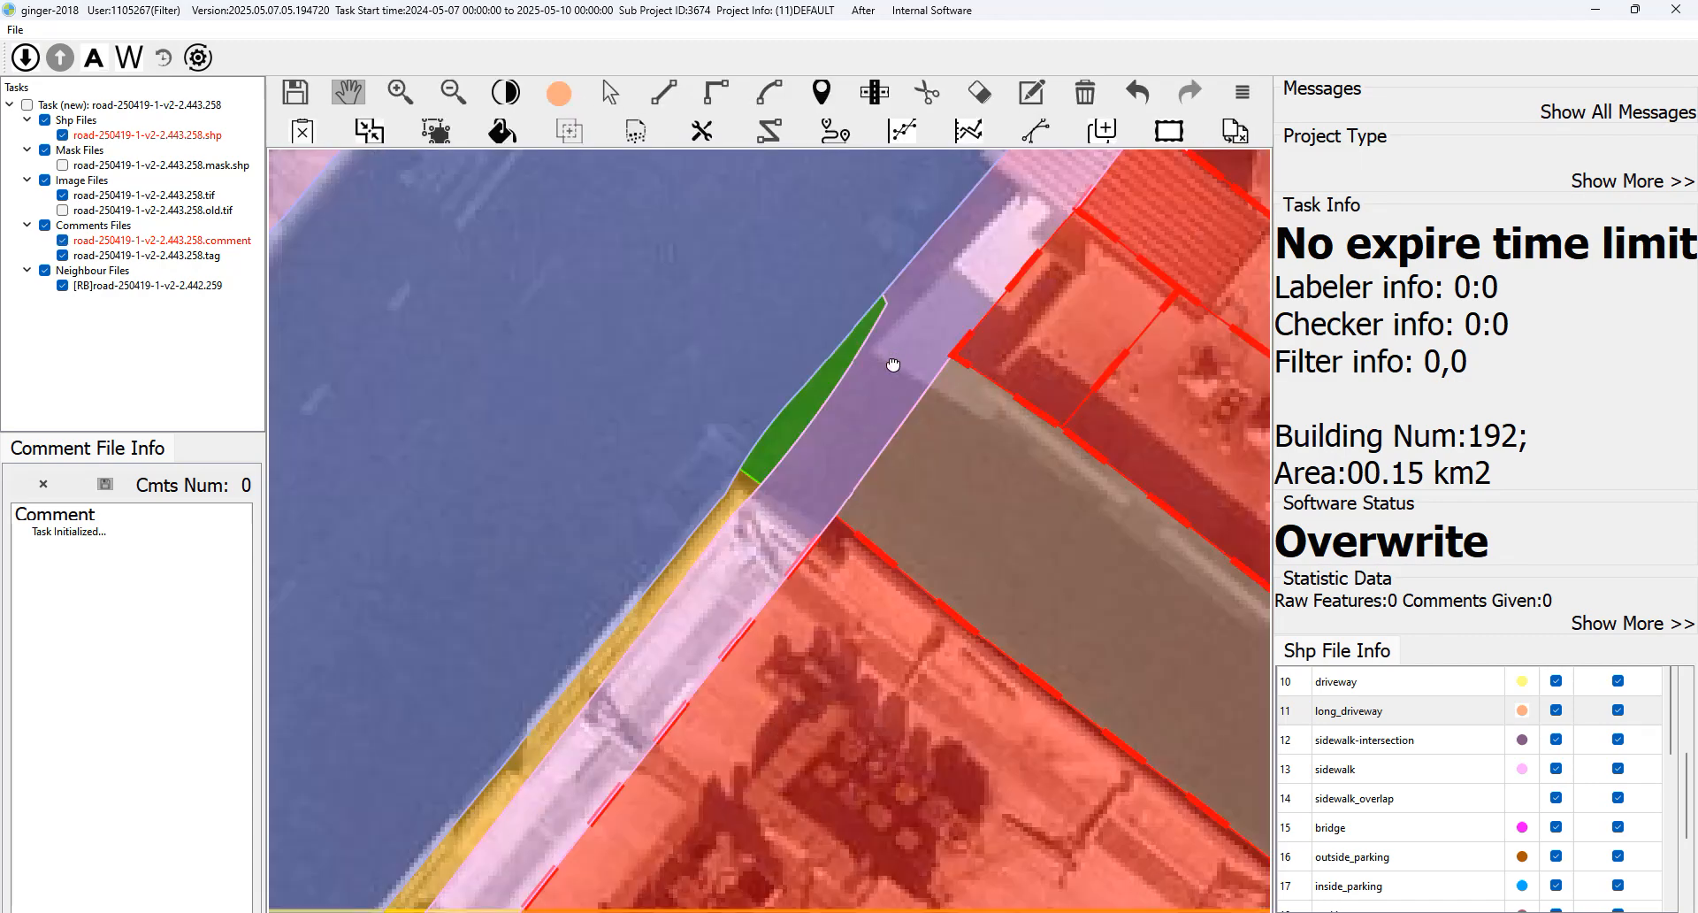
{"action": "left_click_drag", "start_coordinate": [896, 364], "coordinate": [869, 436]}
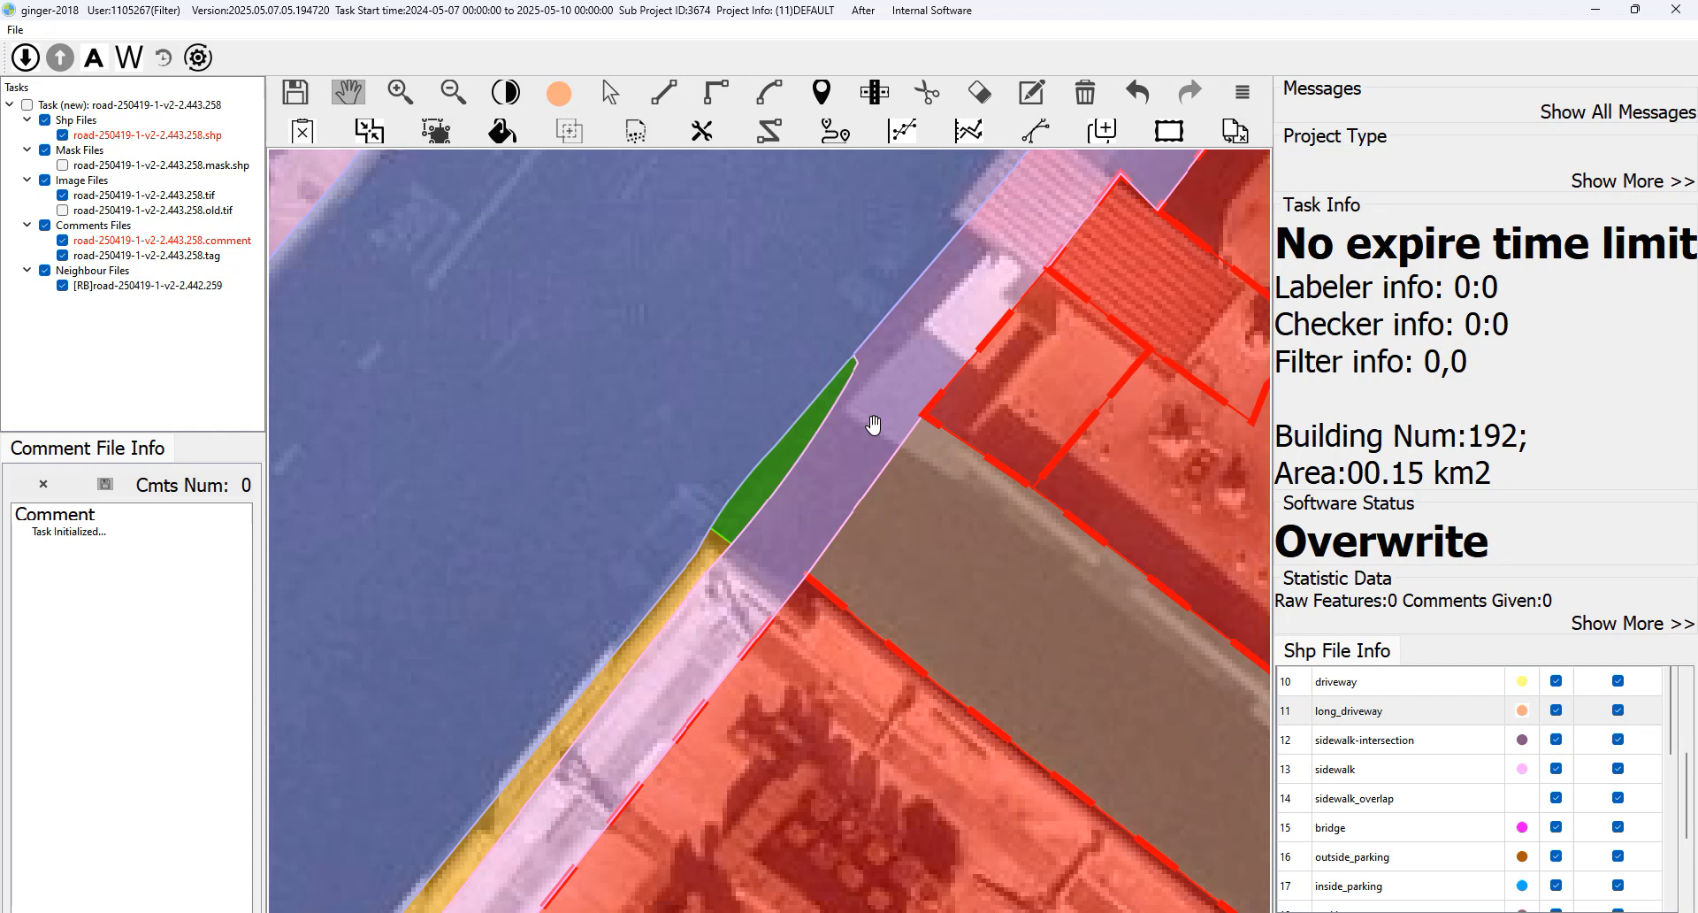
{"action": "key", "text": "space"}
{"action": "key", "text": "space"}
{"action": "key", "text": "Escape"}
{"action": "key", "text": "c"}
{"action": "left_click", "coordinate": [923, 414]}
{"action": "left_click", "coordinate": [858, 362]}
{"action": "left_click", "coordinate": [806, 575]}
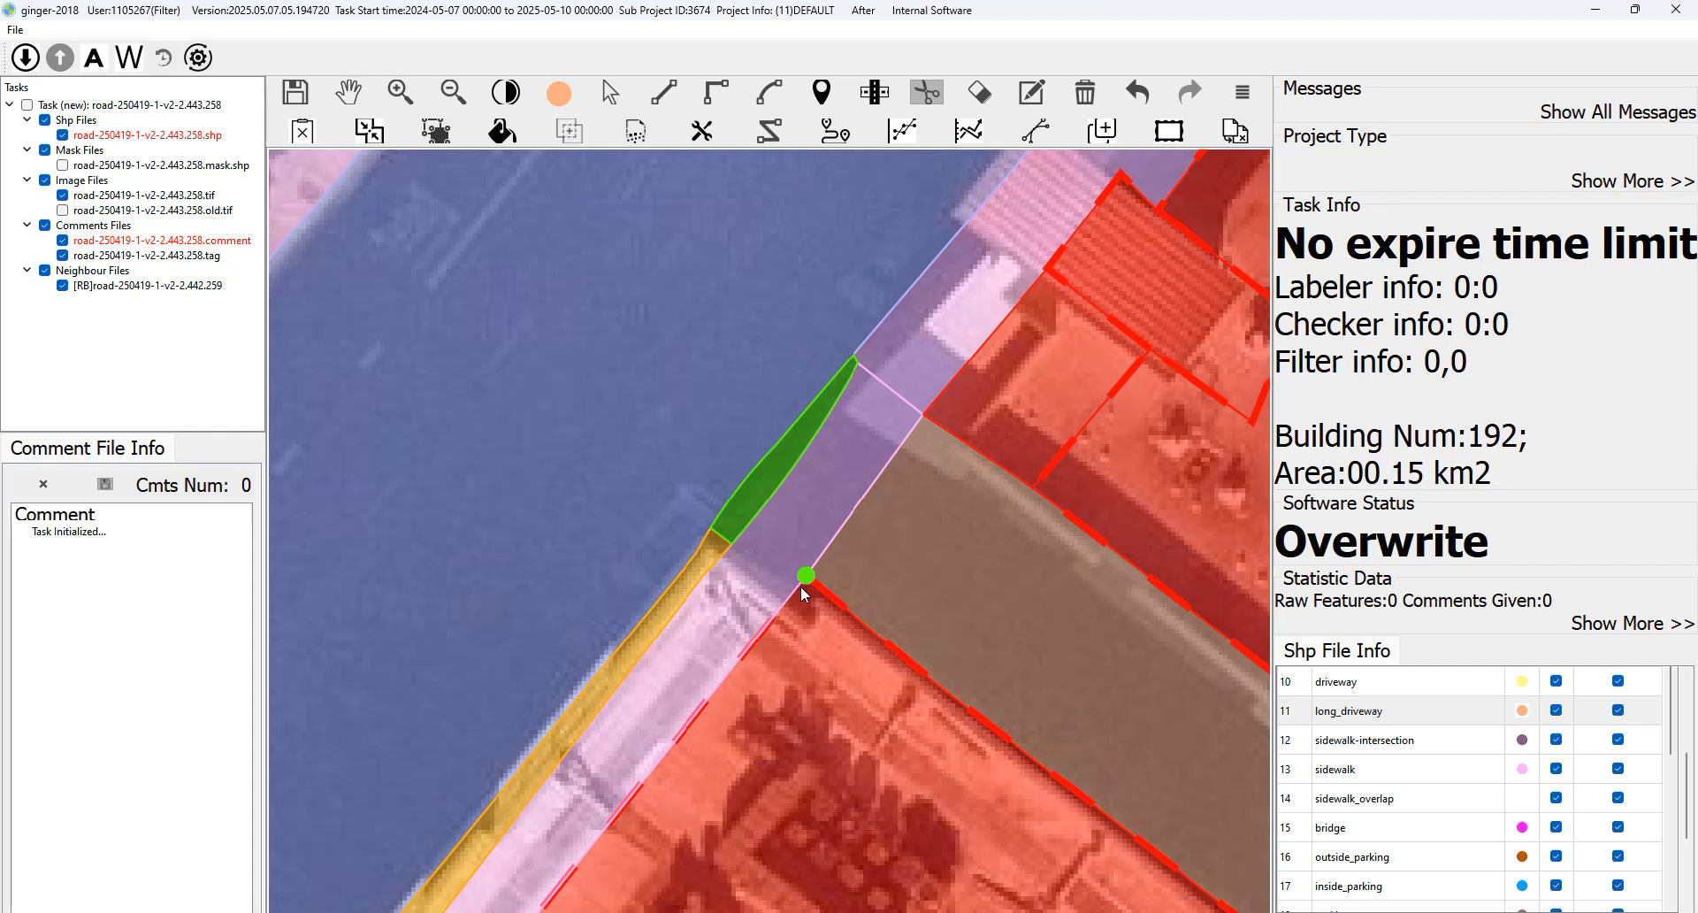
{"action": "left_click", "coordinate": [732, 543]}
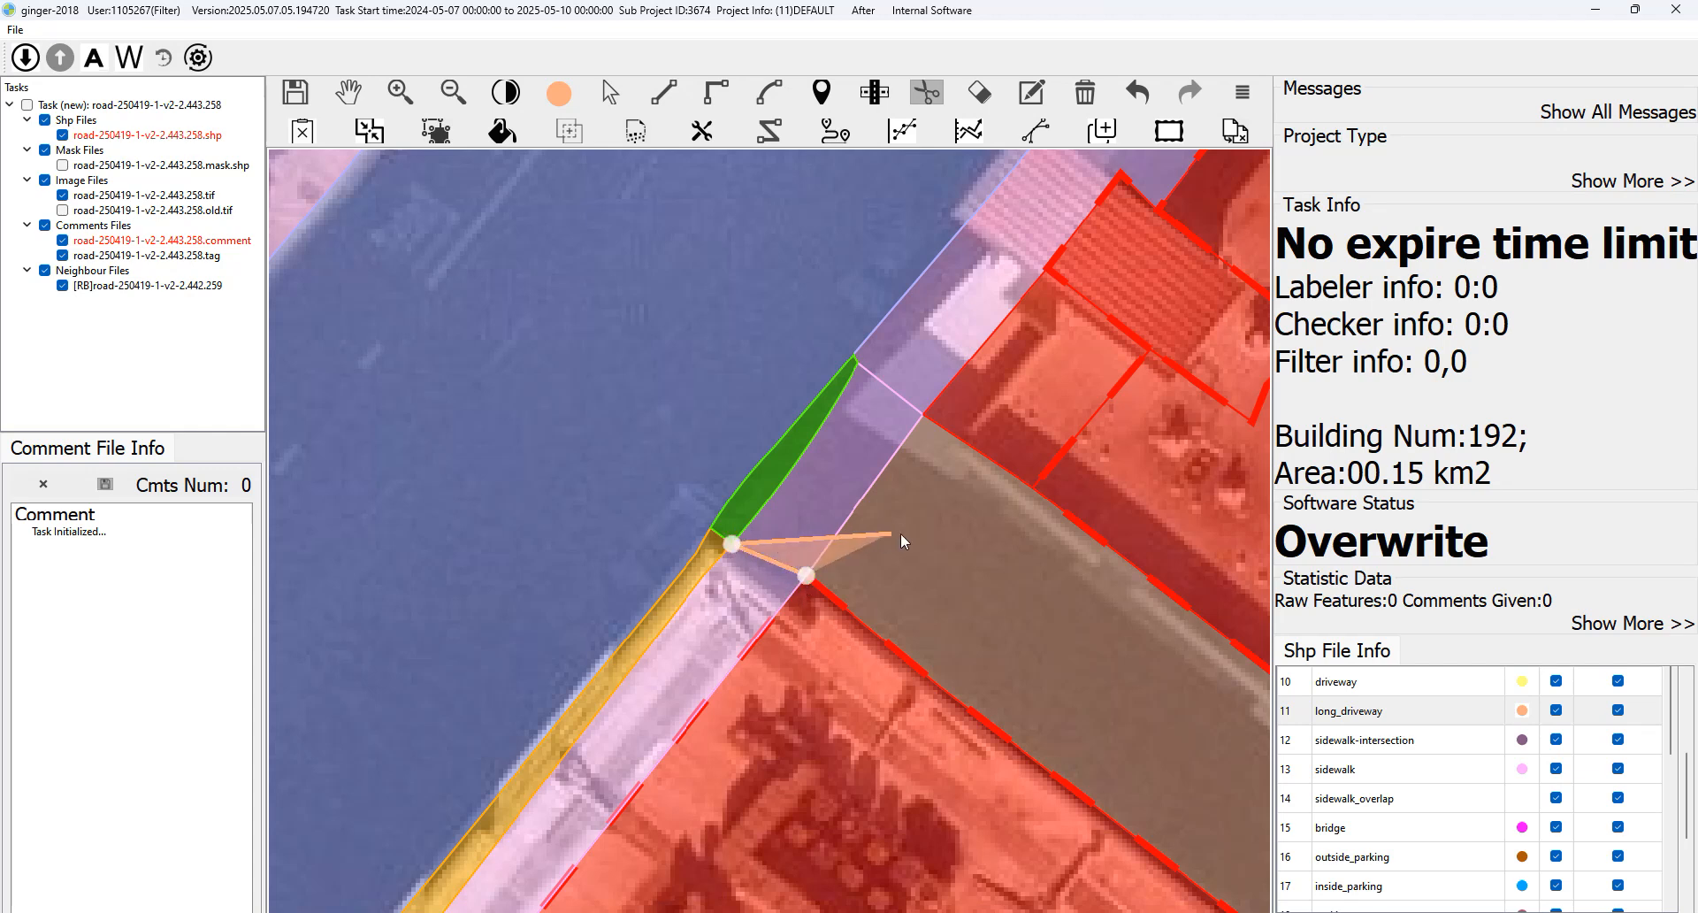
{"action": "key", "text": "Escape"}
Change the category of the grass sliver between the road and the sidewalk at the driveway mouth to long_driveway.
{"action": "left_click", "coordinate": [783, 469]}
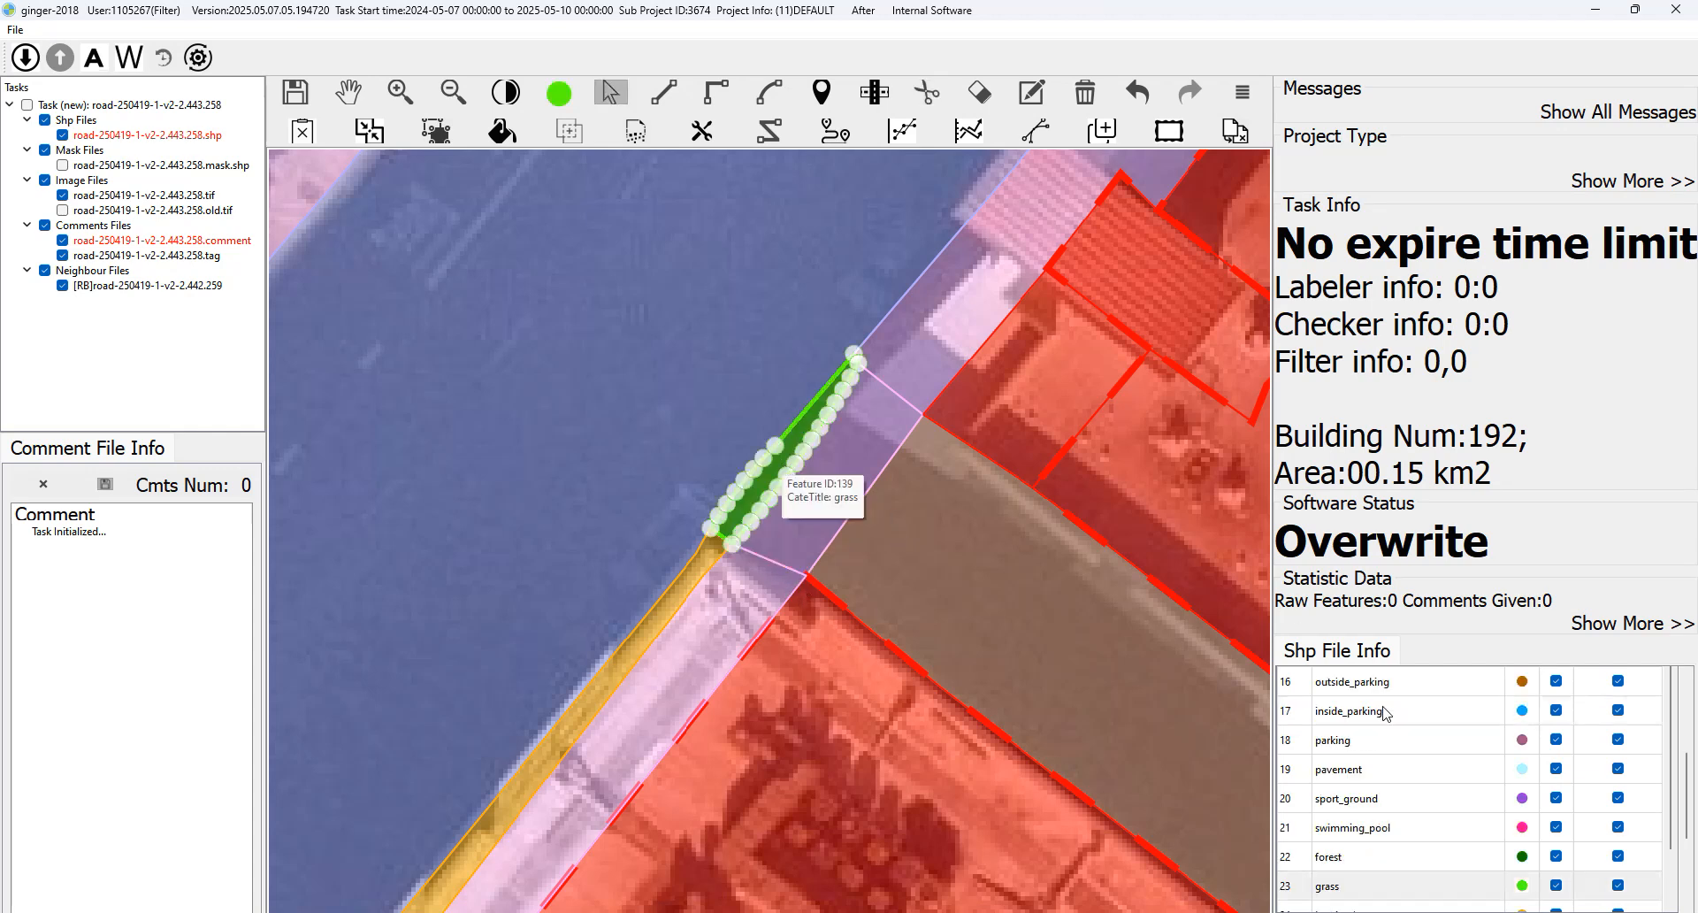
{"action": "scroll", "coordinate": [1385, 721], "scroll_direction": "up", "scroll_amount": 3}
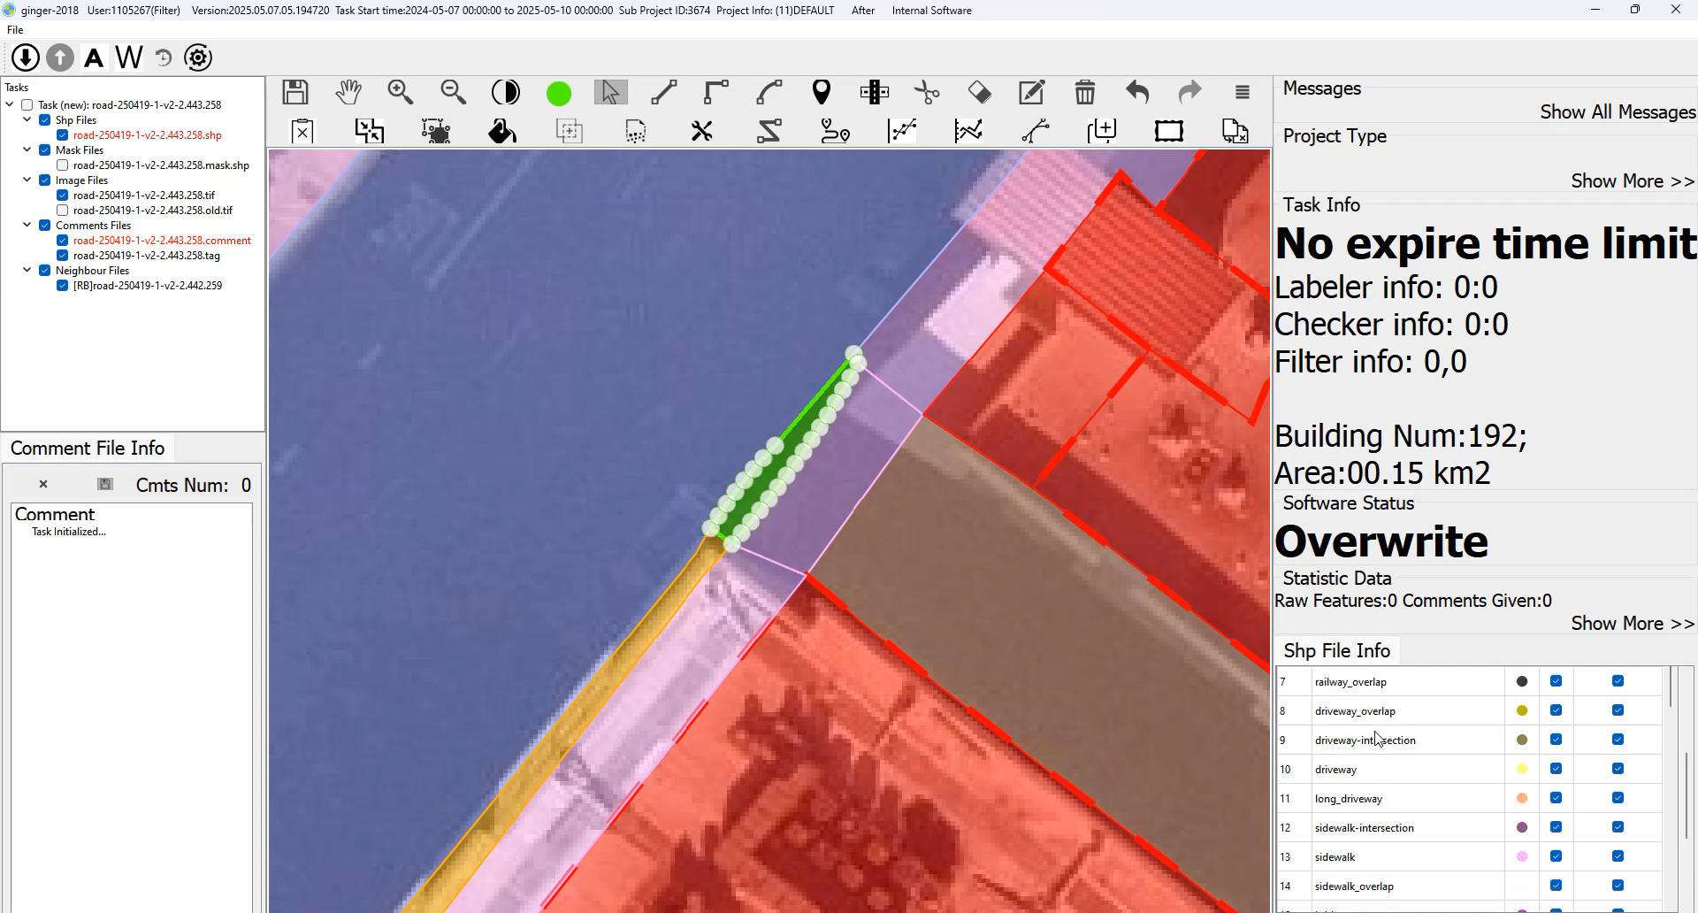
{"action": "left_click", "coordinate": [1378, 800]}
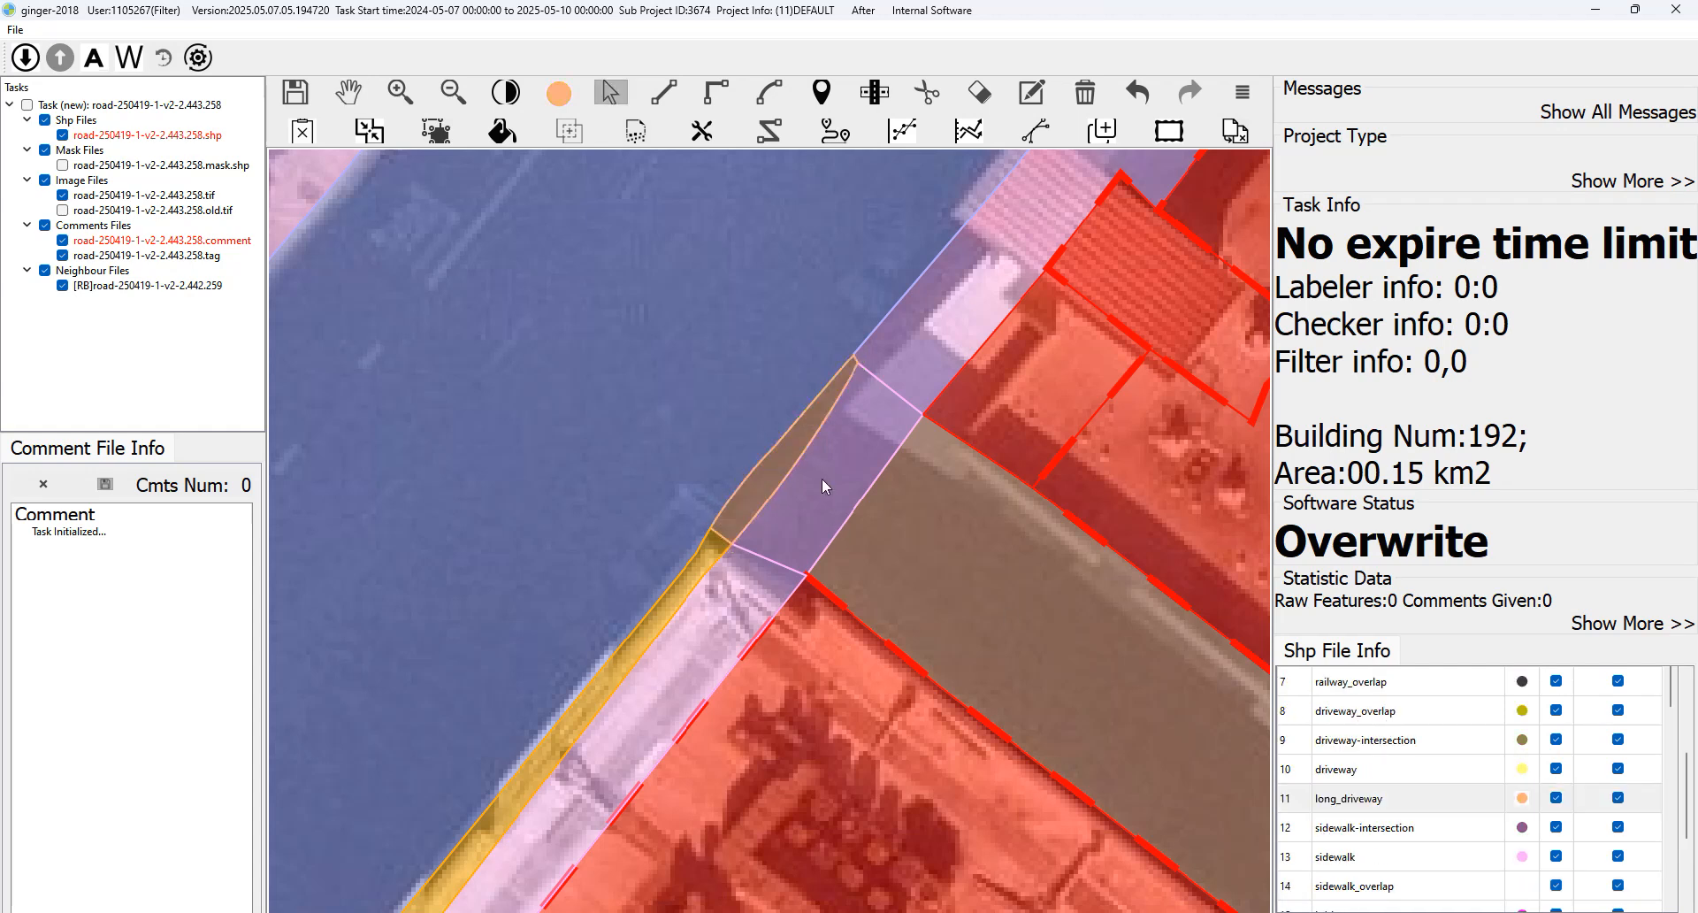
Change the category of the sidewalk piece crossing the long driveway's mouth at the western road to long_driveway.
{"action": "left_click", "coordinate": [821, 478]}
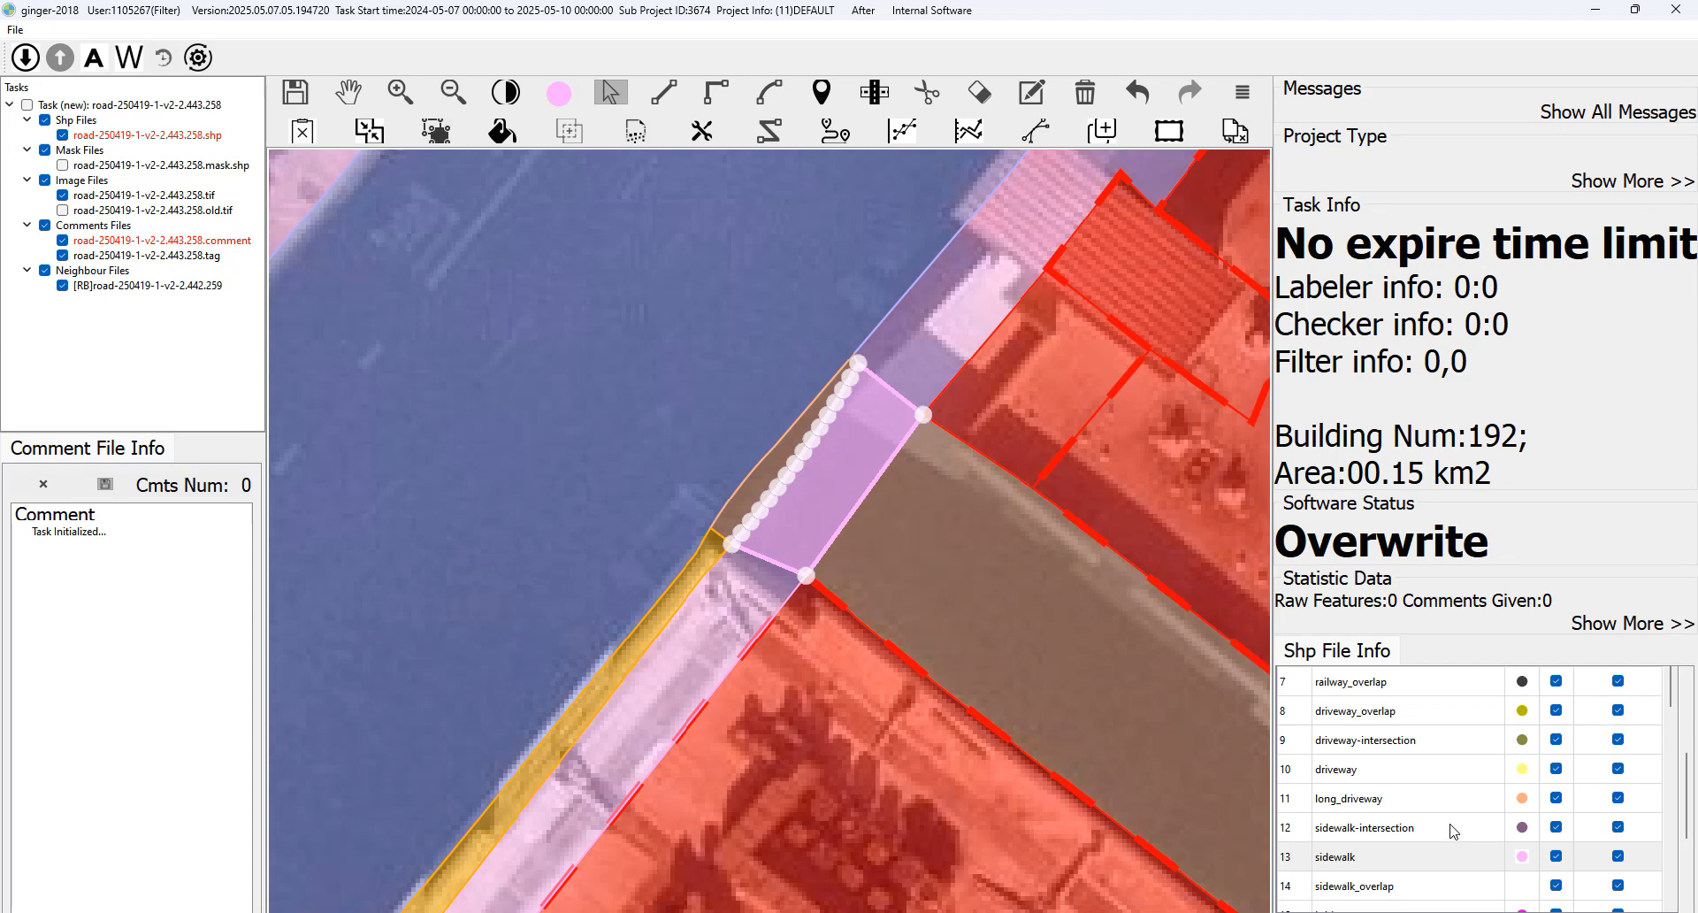
{"action": "scroll", "coordinate": [1384, 815], "scroll_direction": "down", "scroll_amount": 1}
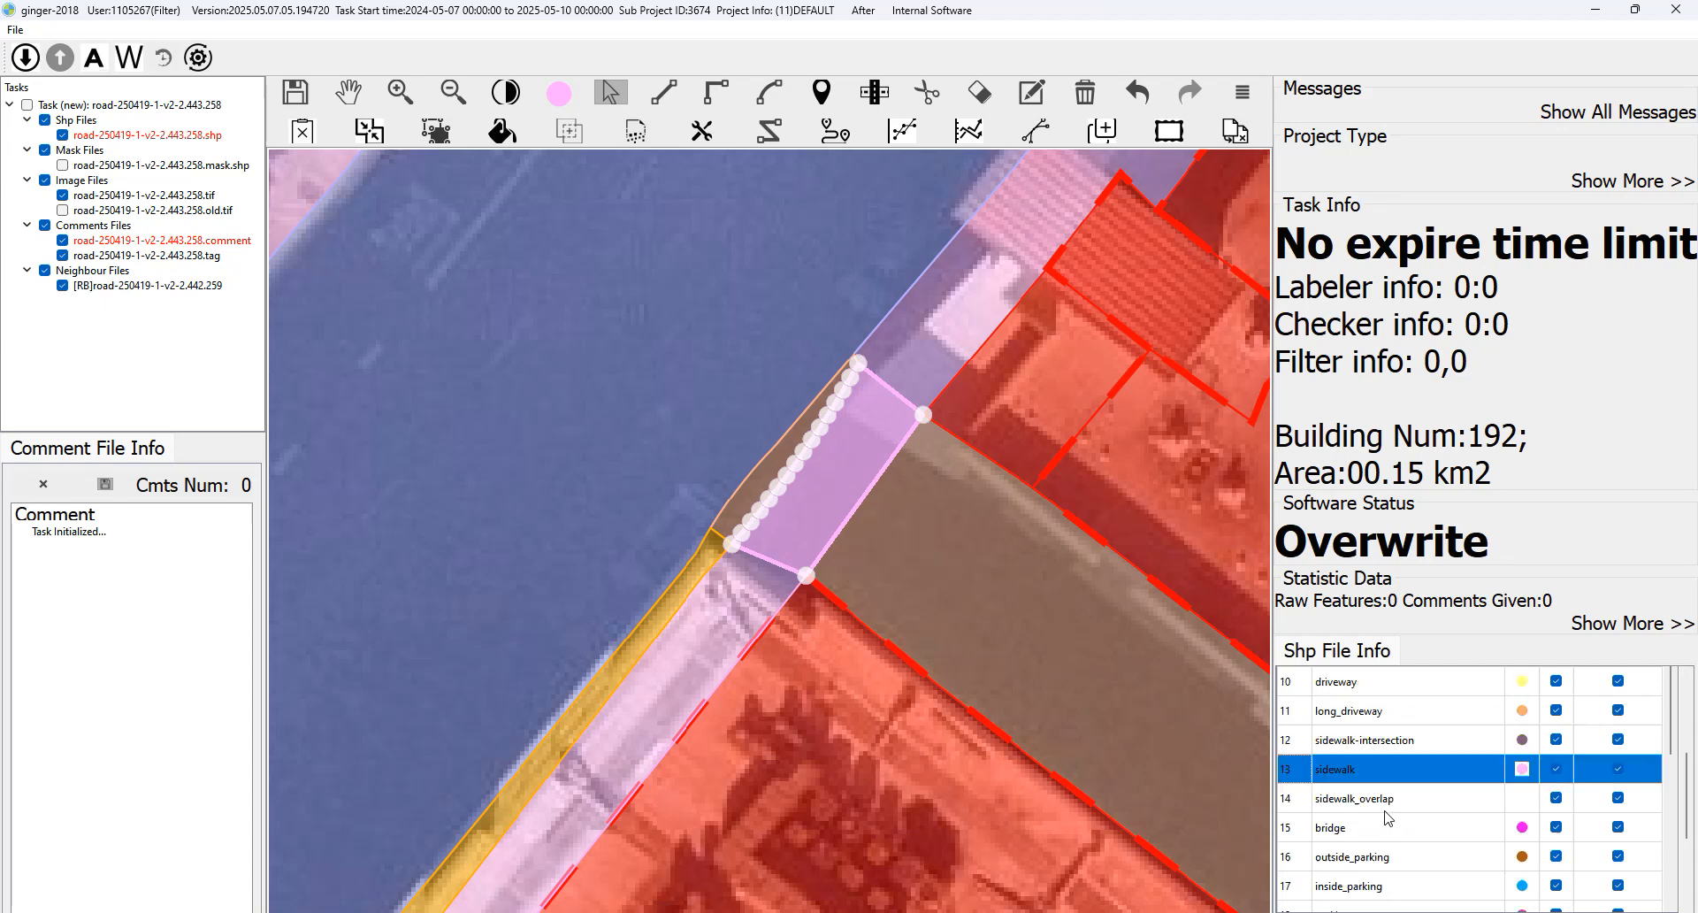
{"action": "left_click", "coordinate": [1383, 716]}
Compare the western courtyard's labels with the aerial image and merge the small sidewalk patch there with the adjoining area.
{"action": "left_click_drag", "start_coordinate": [870, 574], "coordinate": [810, 449]}
{"action": "scroll", "coordinate": [809, 449], "scroll_direction": "down", "scroll_amount": 2}
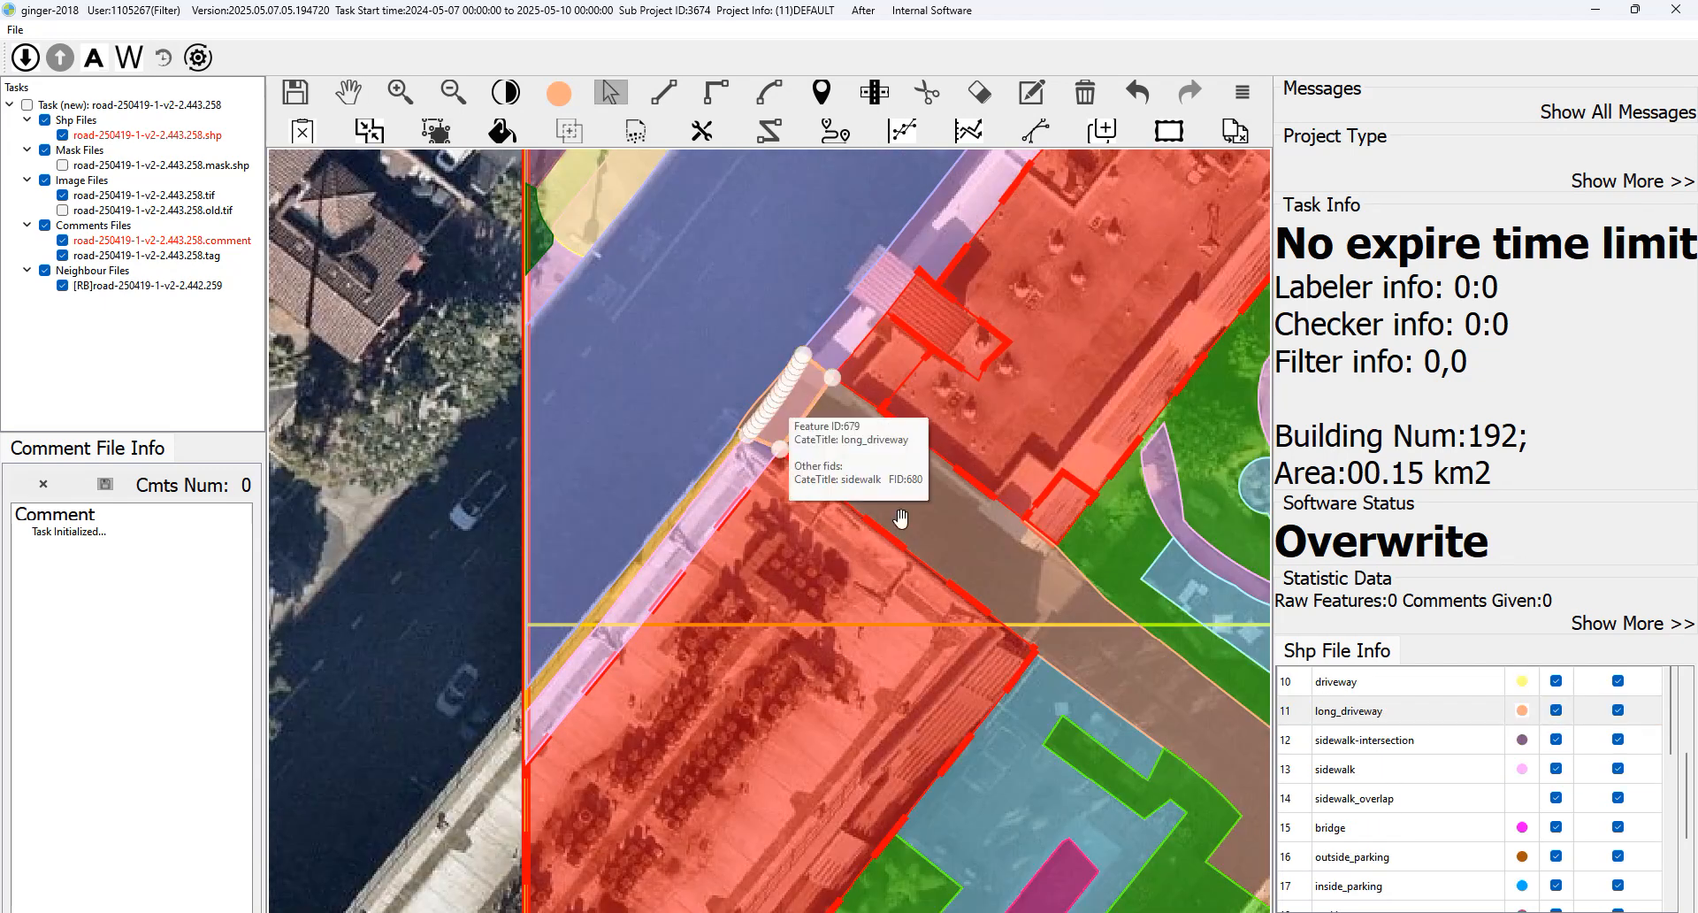
{"action": "key", "text": "space"}
{"action": "left_click_drag", "start_coordinate": [963, 584], "coordinate": [902, 451]}
{"action": "key", "text": "space"}
{"action": "scroll", "coordinate": [902, 451], "scroll_direction": "down", "scroll_amount": 1}
{"action": "key", "text": "space"}
{"action": "key", "text": "space"}
{"action": "left_click_drag", "start_coordinate": [822, 711], "coordinate": [715, 417]}
{"action": "key", "text": "space"}
{"action": "key", "text": "space"}
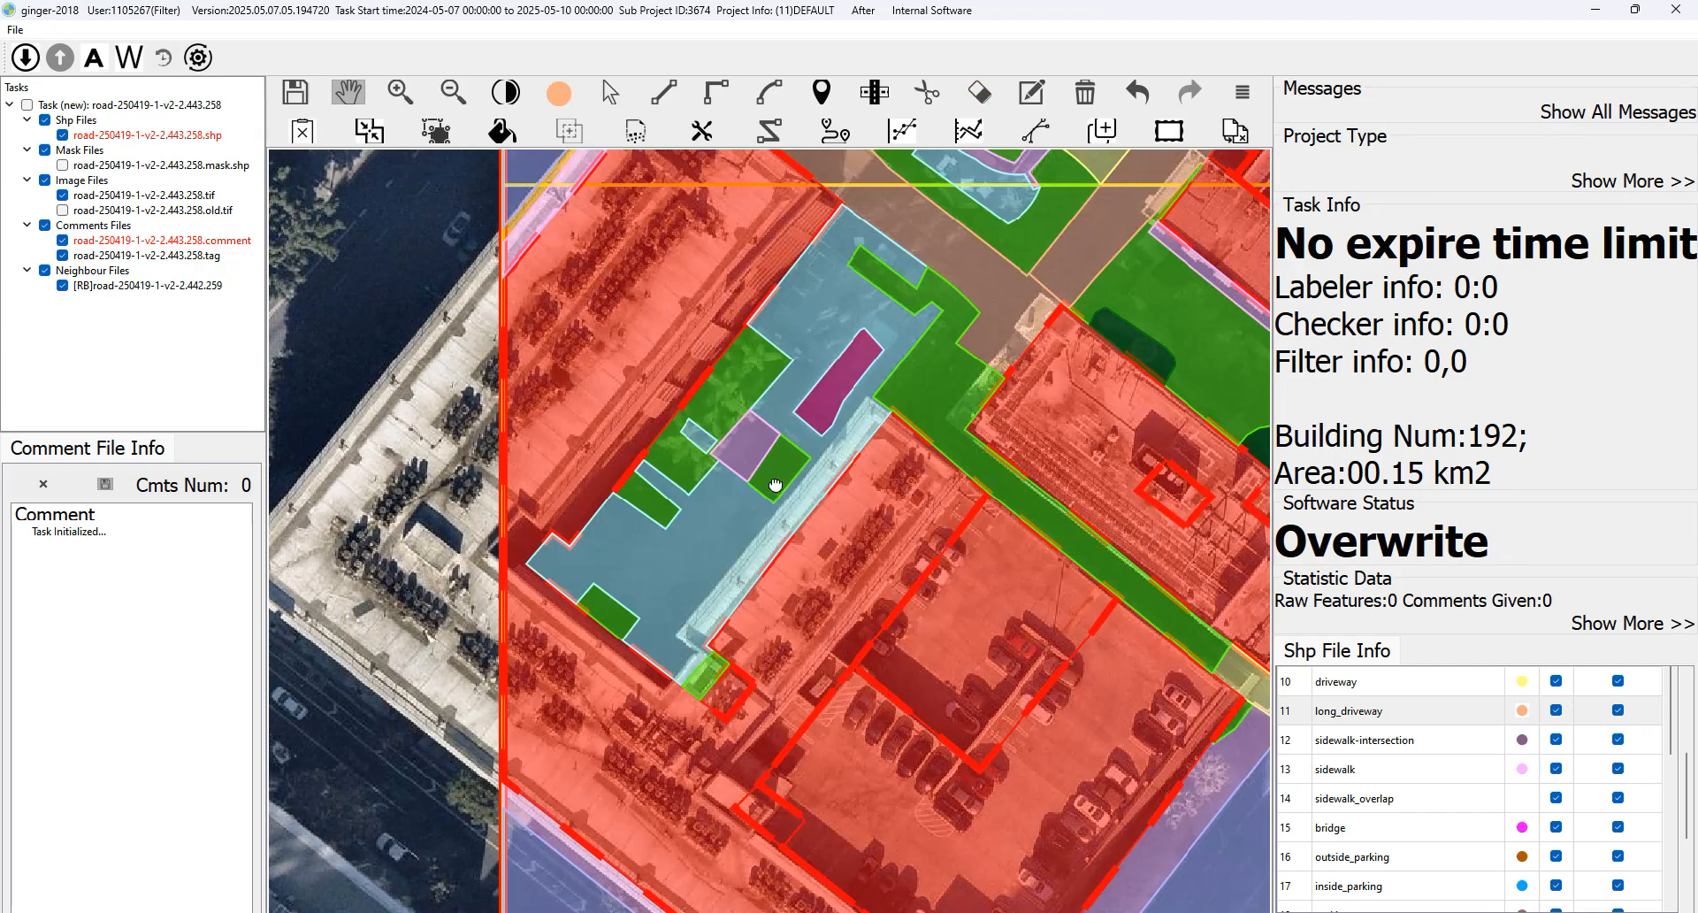
{"action": "left_click_drag", "start_coordinate": [842, 339], "coordinate": [807, 368]}
{"action": "key", "text": "space"}
{"action": "key", "text": "space"}
{"action": "key", "text": "space"}
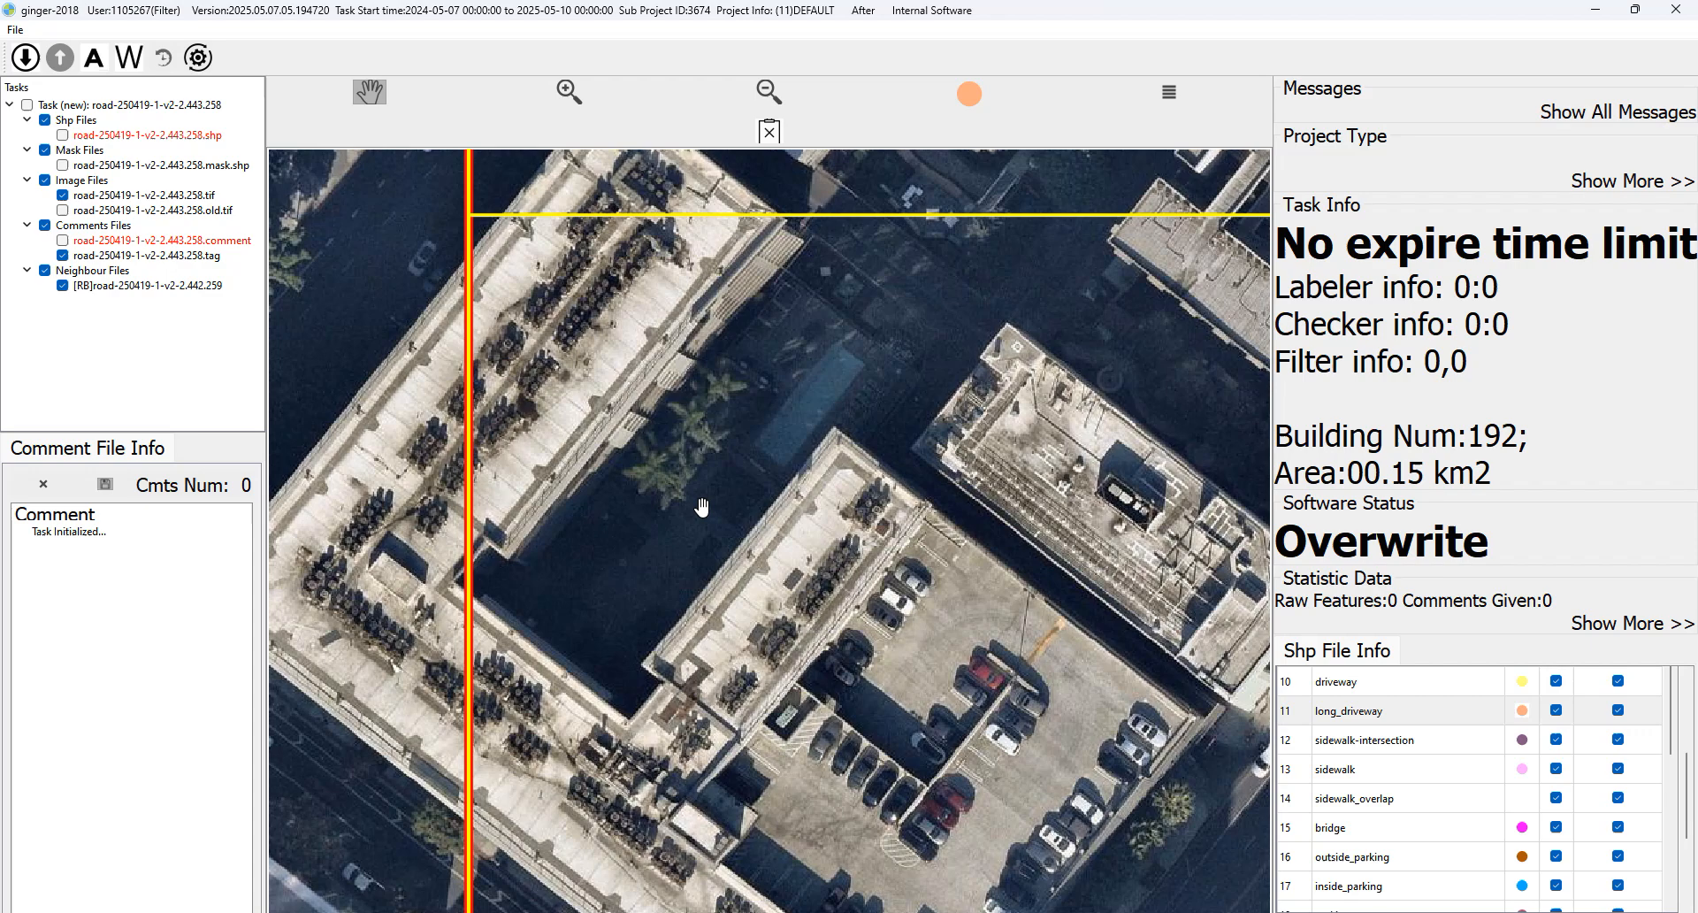
{"action": "scroll", "coordinate": [703, 500], "scroll_direction": "up", "scroll_amount": 1}
{"action": "key", "text": "space"}
{"action": "left_click_drag", "start_coordinate": [687, 513], "coordinate": [707, 484]}
{"action": "key", "text": "m"}
Check the labels against the aerial image around the southwestern parking-roof building and the road intersection below it.
{"action": "scroll", "coordinate": [754, 416], "scroll_direction": "down", "scroll_amount": 1}
{"action": "key", "text": "space"}
{"action": "key", "text": "space"}
{"action": "left_click_drag", "start_coordinate": [830, 447], "coordinate": [830, 410]}
{"action": "key", "text": "space"}
{"action": "key", "text": "space"}
{"action": "left_click_drag", "start_coordinate": [909, 477], "coordinate": [912, 287]}
{"action": "key", "text": "space"}
{"action": "key", "text": "space"}
{"action": "key", "text": "space"}
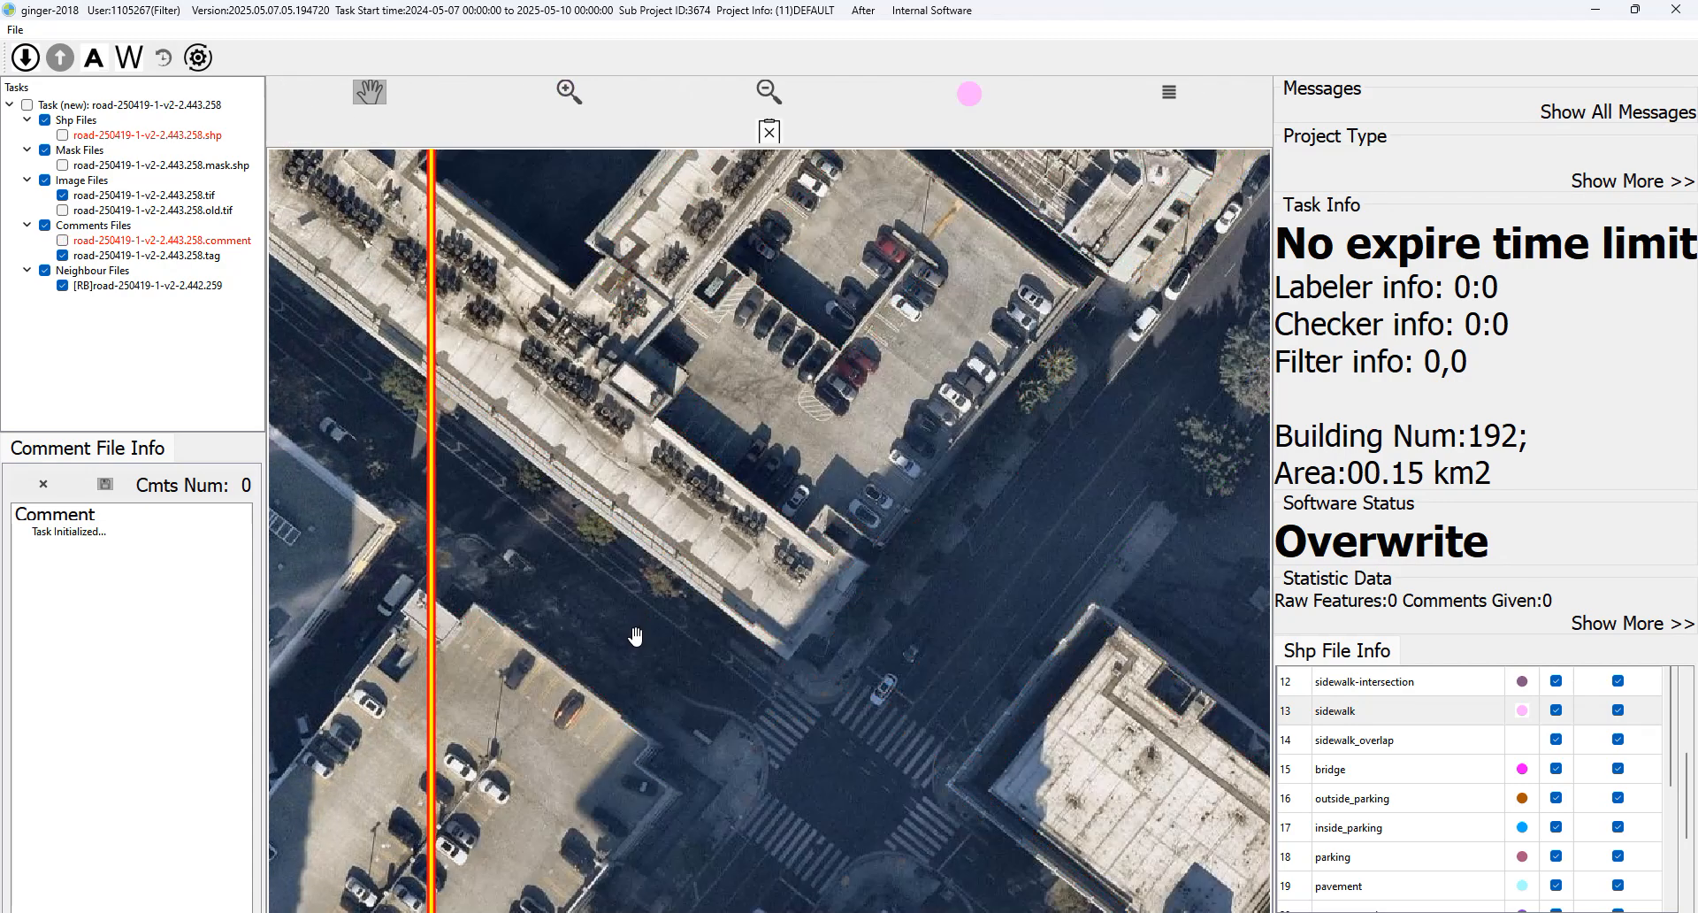
{"action": "key", "text": "space"}
{"action": "left_click_drag", "start_coordinate": [638, 631], "coordinate": [618, 489]}
{"action": "key", "text": "space"}
{"action": "key", "text": "space"}
{"action": "left_click_drag", "start_coordinate": [689, 615], "coordinate": [708, 537]}
{"action": "key", "text": "space"}
{"action": "key", "text": "space"}
{"action": "left_click_drag", "start_coordinate": [844, 582], "coordinate": [861, 520]}
{"action": "key", "text": "space"}
{"action": "key", "text": "space"}
{"action": "left_click_drag", "start_coordinate": [780, 567], "coordinate": [850, 436]}
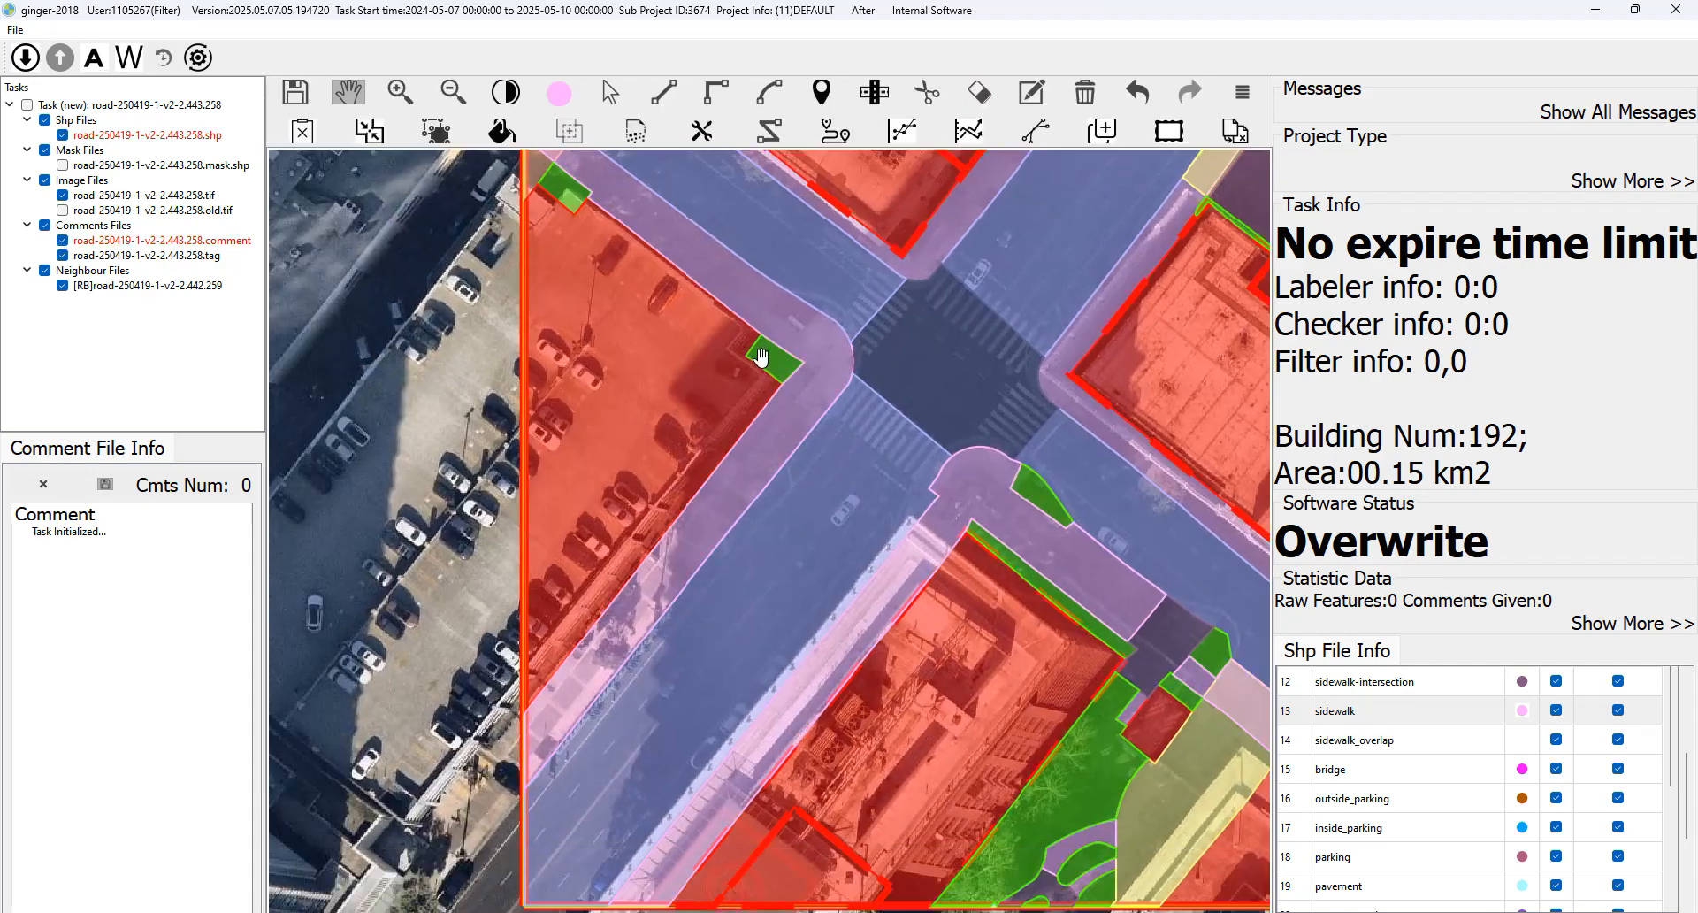
Check the southern edge blocks, their driveways and the large parking lots against the aerial image.
{"action": "key", "text": "space"}
{"action": "key", "text": "space"}
{"action": "left_click_drag", "start_coordinate": [923, 477], "coordinate": [899, 390]}
{"action": "key", "text": "space"}
{"action": "left_click_drag", "start_coordinate": [990, 456], "coordinate": [927, 380]}
{"action": "key", "text": "space"}
{"action": "key", "text": "space"}
{"action": "key", "text": "space"}
{"action": "key", "text": "space"}
{"action": "left_click_drag", "start_coordinate": [1120, 448], "coordinate": [884, 370]}
{"action": "key", "text": "space"}
{"action": "key", "text": "space"}
{"action": "key", "text": "space"}
{"action": "scroll", "coordinate": [820, 553], "scroll_direction": "down", "scroll_amount": 5}
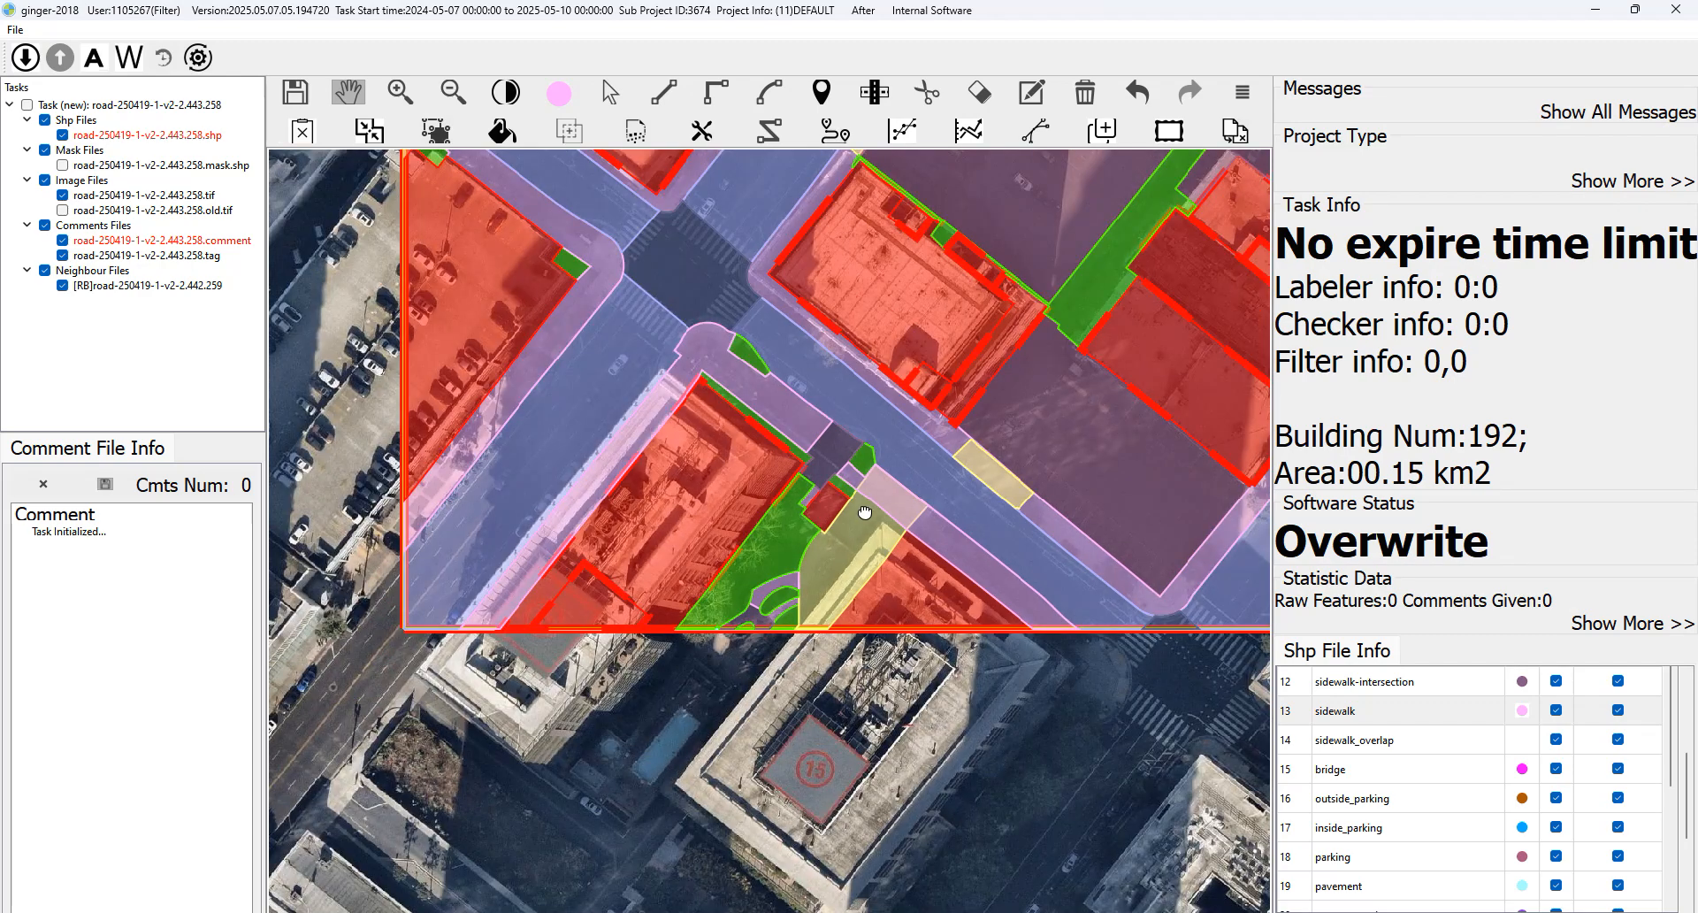
{"action": "key", "text": "space"}
{"action": "key", "text": "space"}
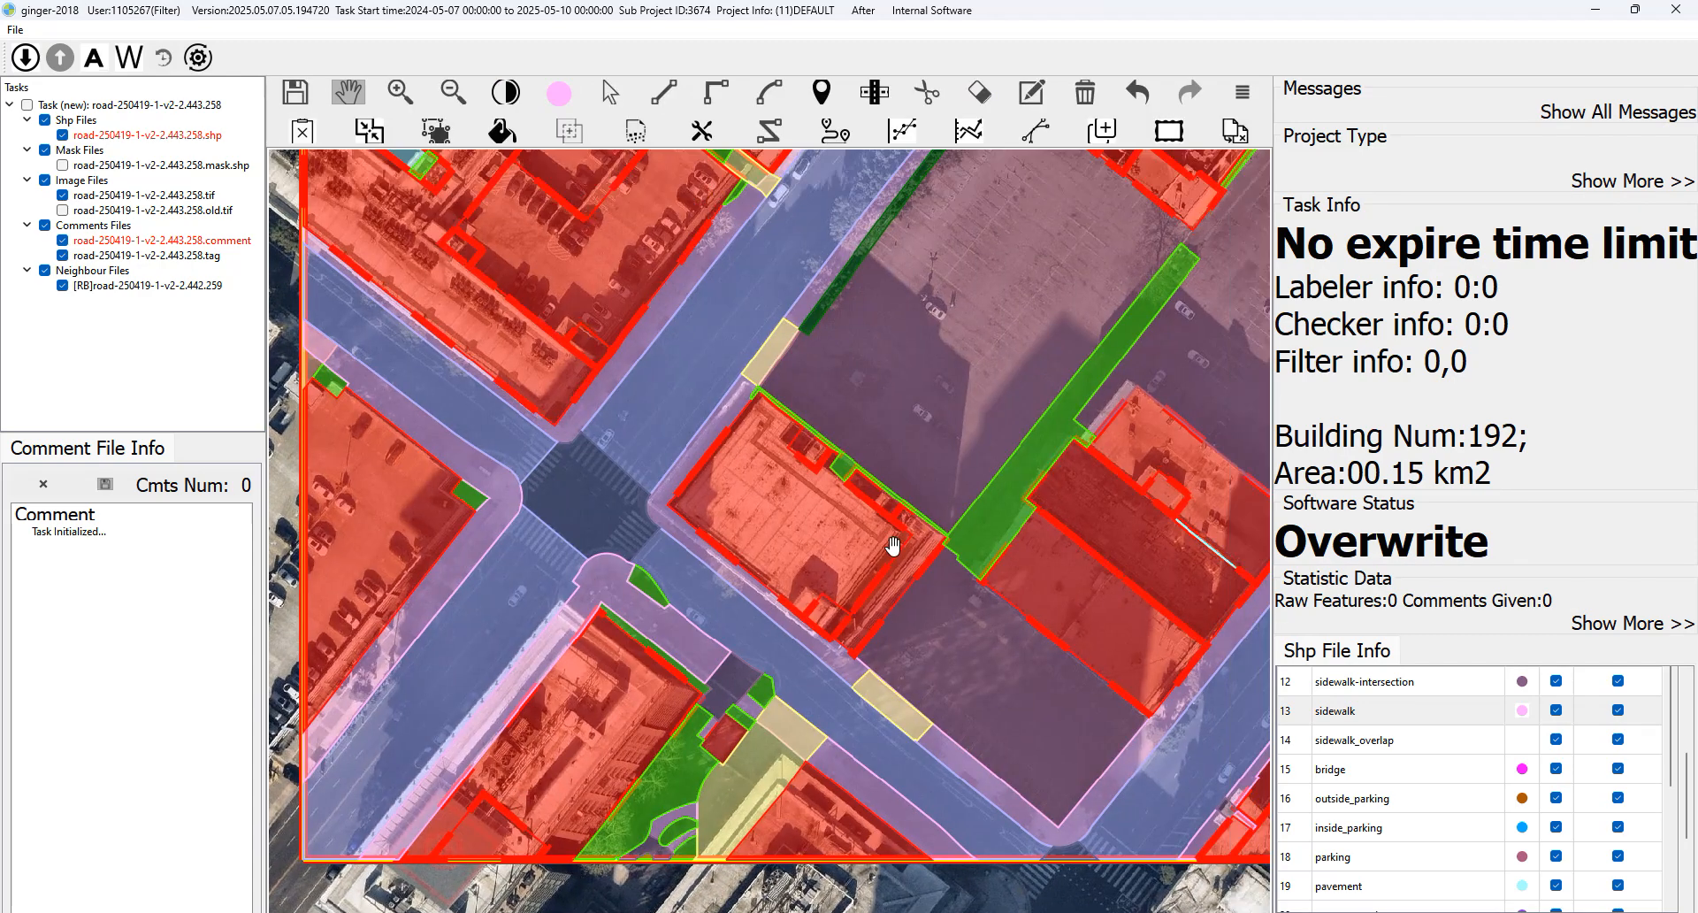
{"action": "scroll", "coordinate": [894, 541], "scroll_direction": "down", "scroll_amount": 3}
{"action": "key", "text": "space"}
{"action": "key", "text": "space"}
{"action": "key", "text": "space"}
{"action": "scroll", "coordinate": [951, 508], "scroll_direction": "up", "scroll_amount": 4}
{"action": "key", "text": "space"}
{"action": "scroll", "coordinate": [878, 548], "scroll_direction": "down", "scroll_amount": 6}
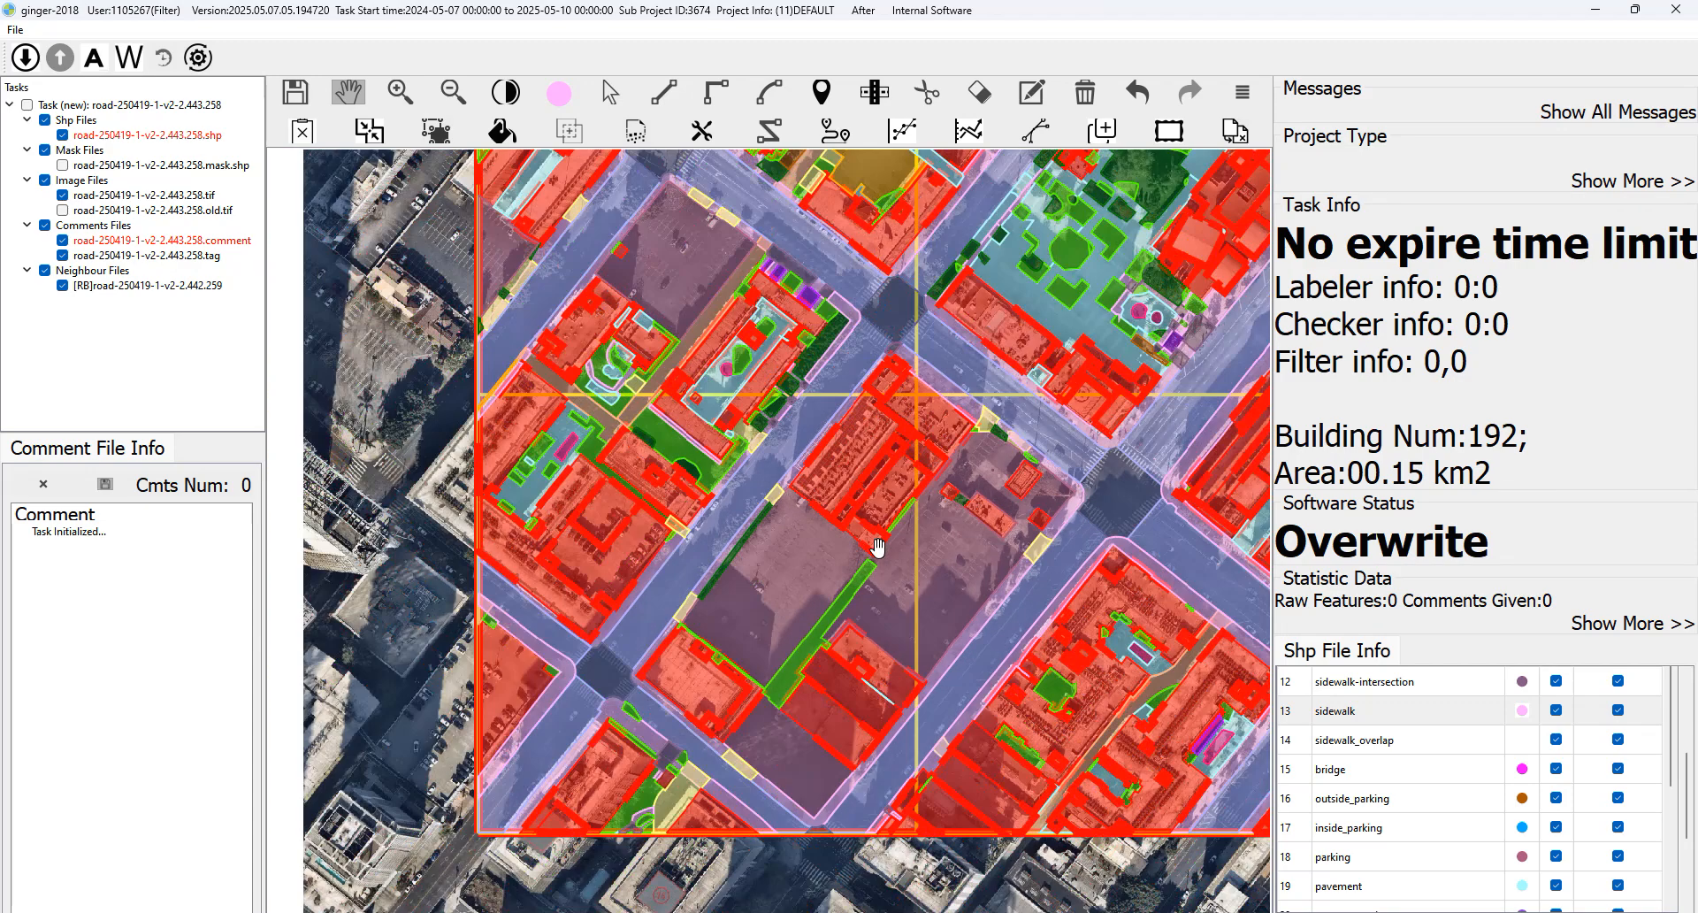
{"action": "scroll", "coordinate": [900, 667], "scroll_direction": "up", "scroll_amount": 3}
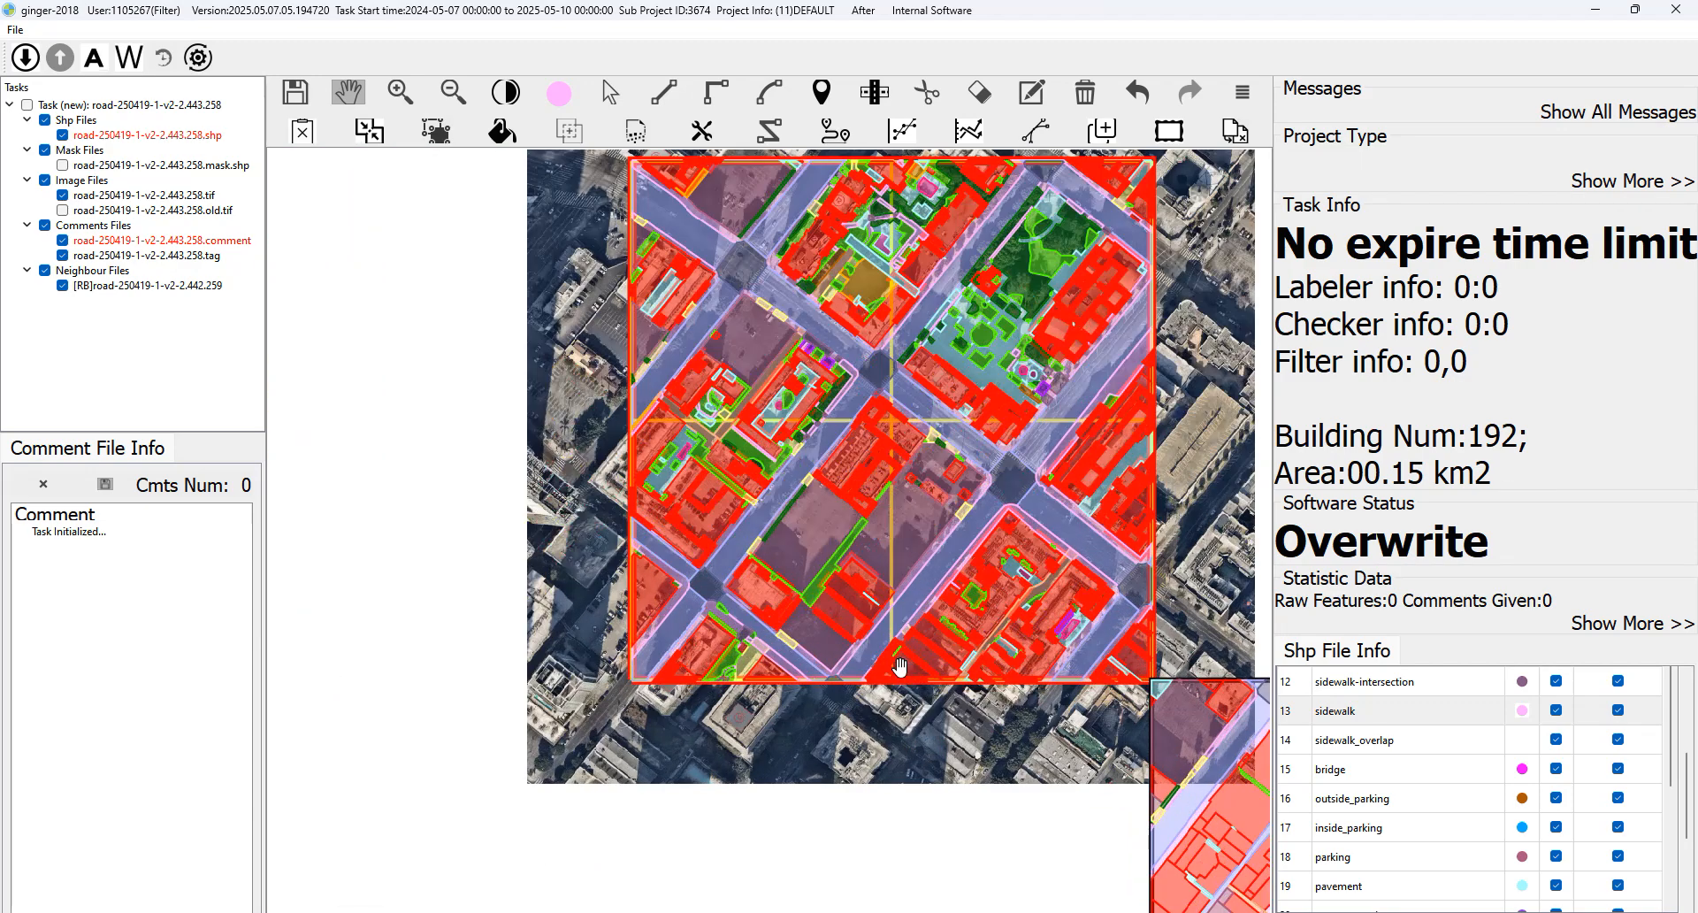
Change the category of the pavement patch over the grid-roofed canopy north of the curved garden to building.
{"action": "left_click_drag", "start_coordinate": [612, 207], "coordinate": [679, 377]}
{"action": "key", "text": "space"}
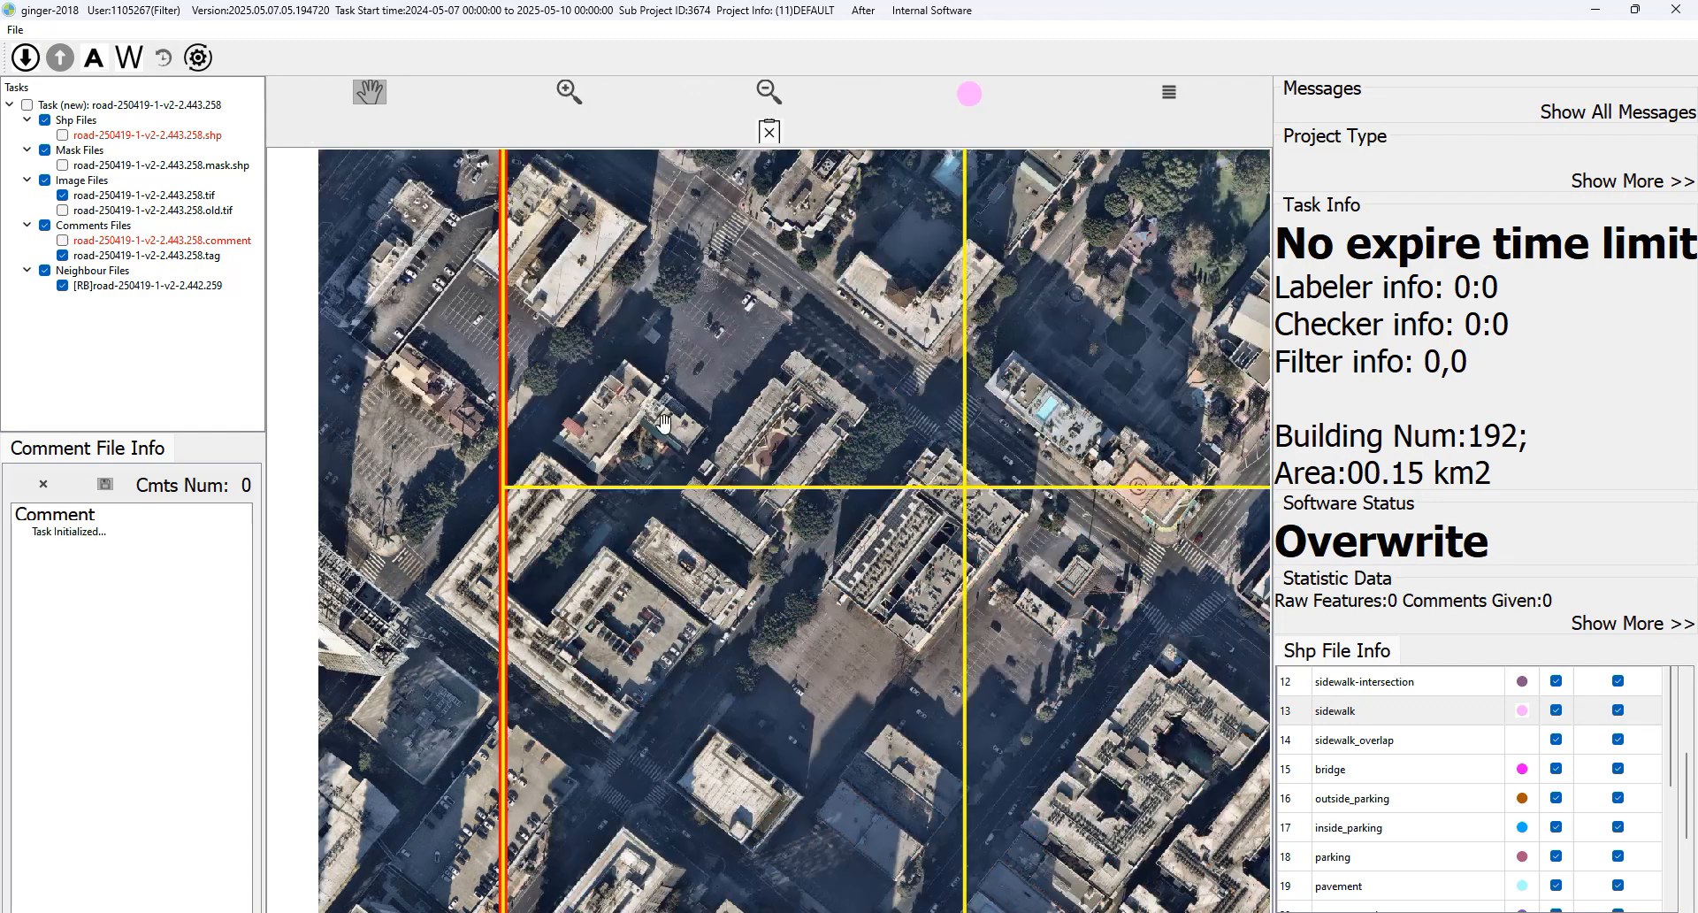
{"action": "scroll", "coordinate": [657, 430], "scroll_direction": "up", "scroll_amount": 5}
{"action": "key", "text": "space"}
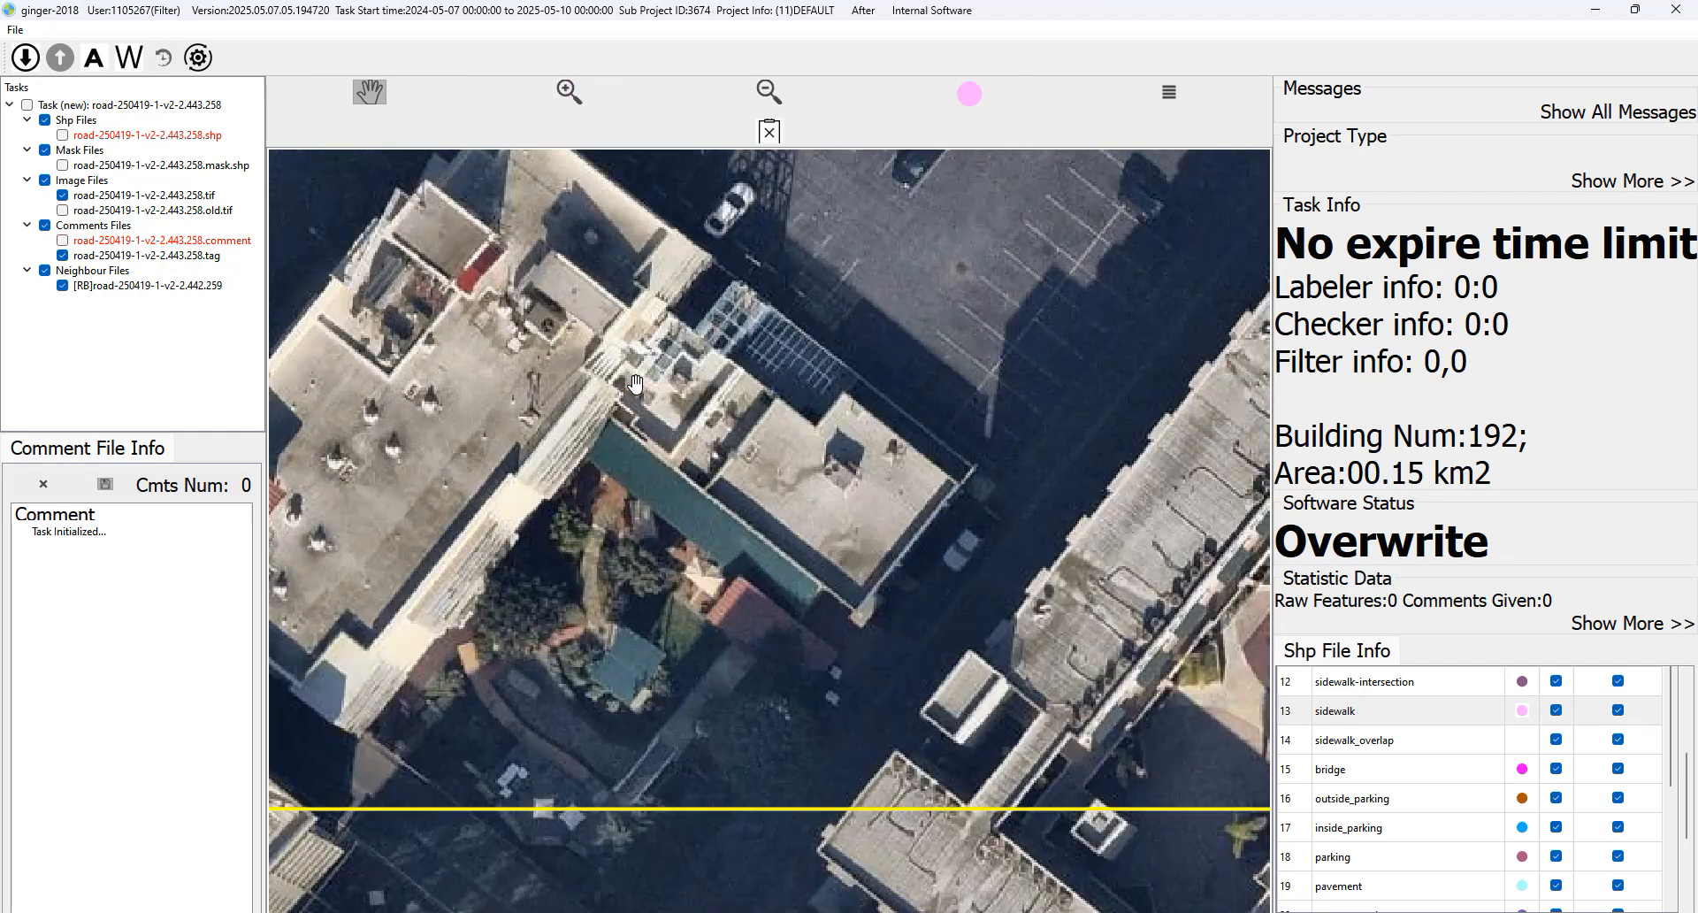
{"action": "left_click", "coordinate": [665, 365]}
{"action": "key", "text": "space"}
{"action": "key", "text": "space"}
{"action": "left_click", "coordinate": [878, 366]}
{"action": "scroll", "coordinate": [1375, 776], "scroll_direction": "up", "scroll_amount": 5}
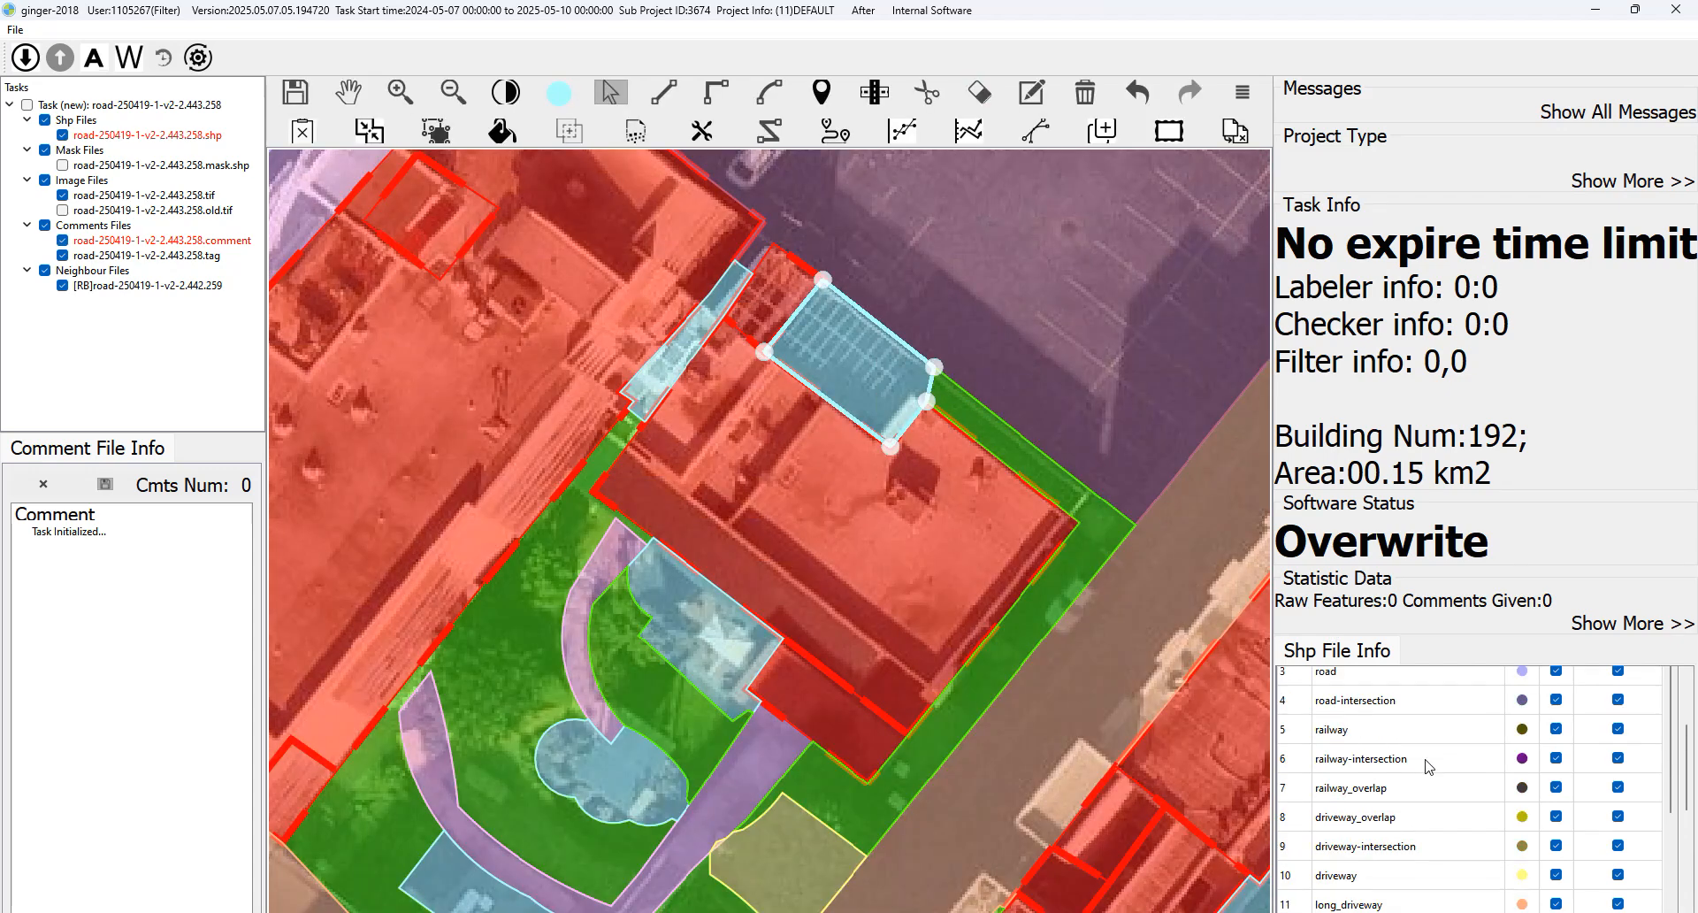
{"action": "left_click", "coordinate": [1375, 776]}
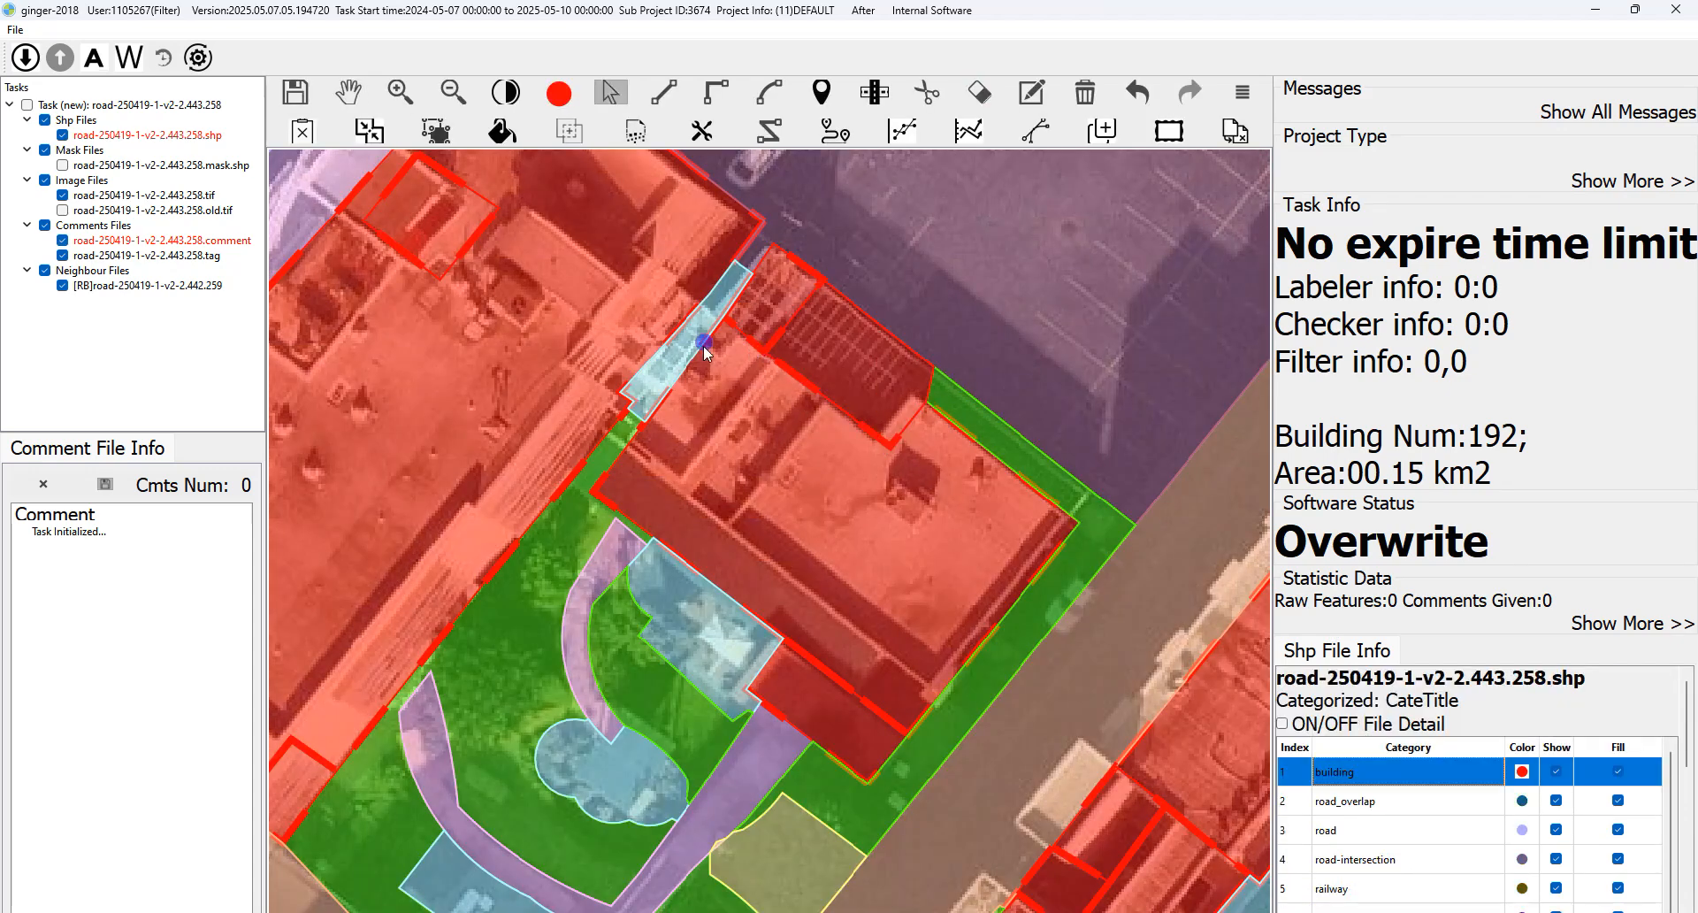
Change the category of the narrow pavement strip between the two buildings north of the curved garden to building.
{"action": "scroll", "coordinate": [1388, 792], "scroll_direction": "down", "scroll_amount": 5}
{"action": "scroll", "coordinate": [1391, 795], "scroll_direction": "up", "scroll_amount": 2}
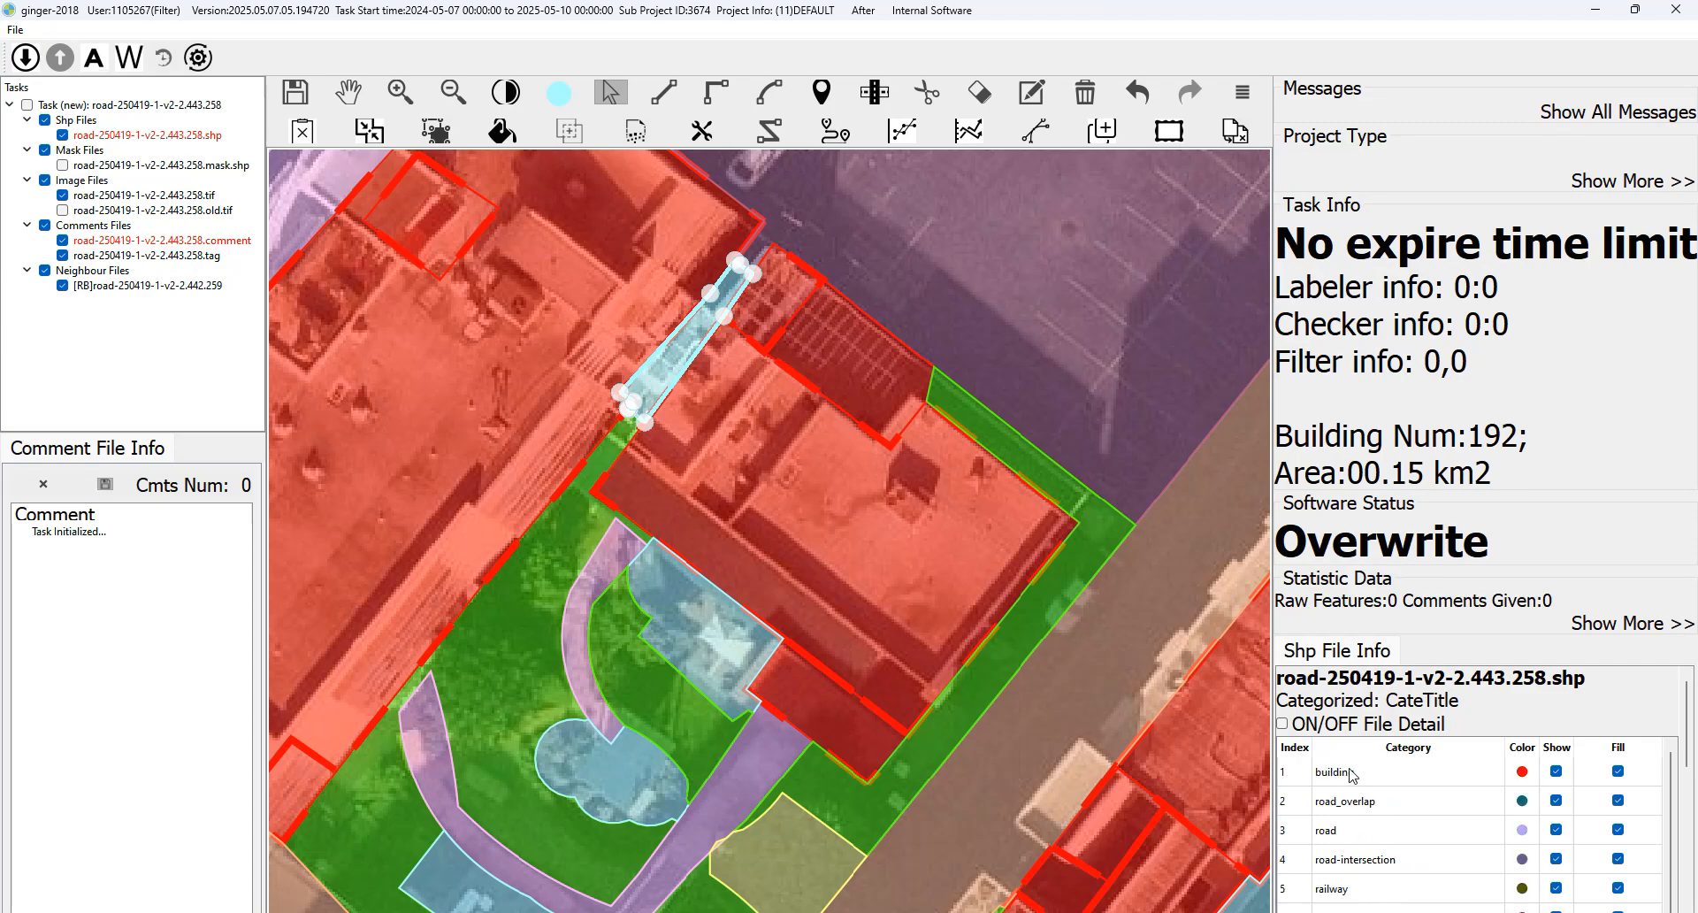
{"action": "left_click", "coordinate": [1350, 772]}
{"action": "key", "text": "Escape"}
Examine the labels of the central parking lots and the southeastern blocks for remaining errors.
{"action": "left_click_drag", "start_coordinate": [843, 440], "coordinate": [914, 436]}
{"action": "scroll", "coordinate": [856, 497], "scroll_direction": "down", "scroll_amount": 5}
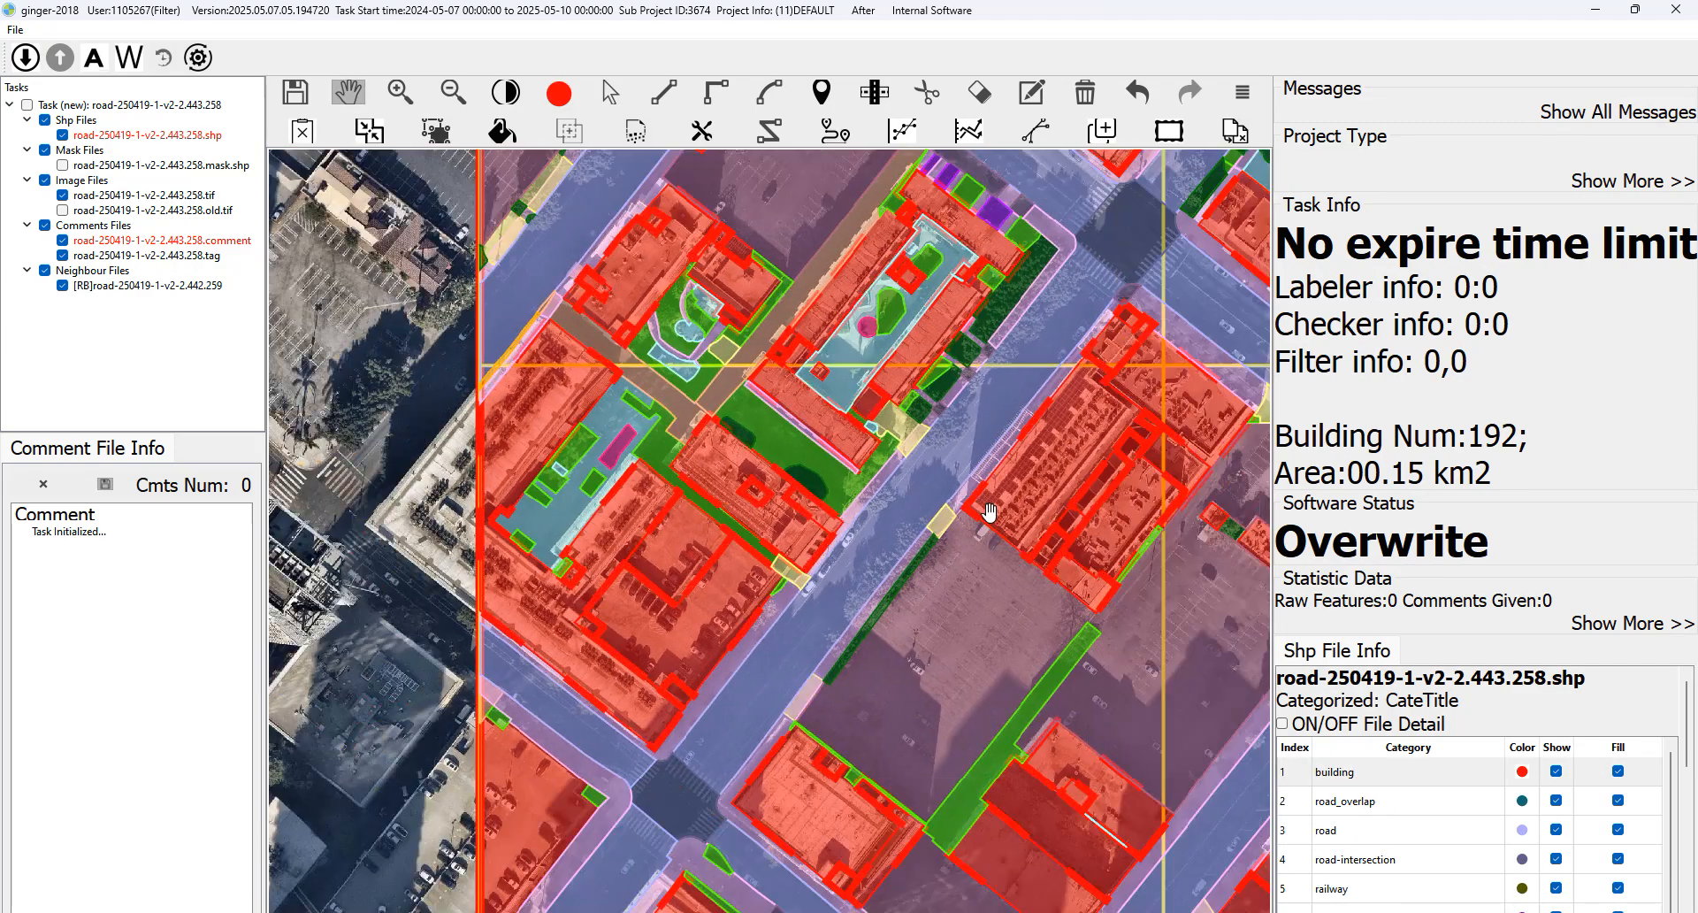
{"action": "left_click_drag", "start_coordinate": [1023, 528], "coordinate": [727, 257]}
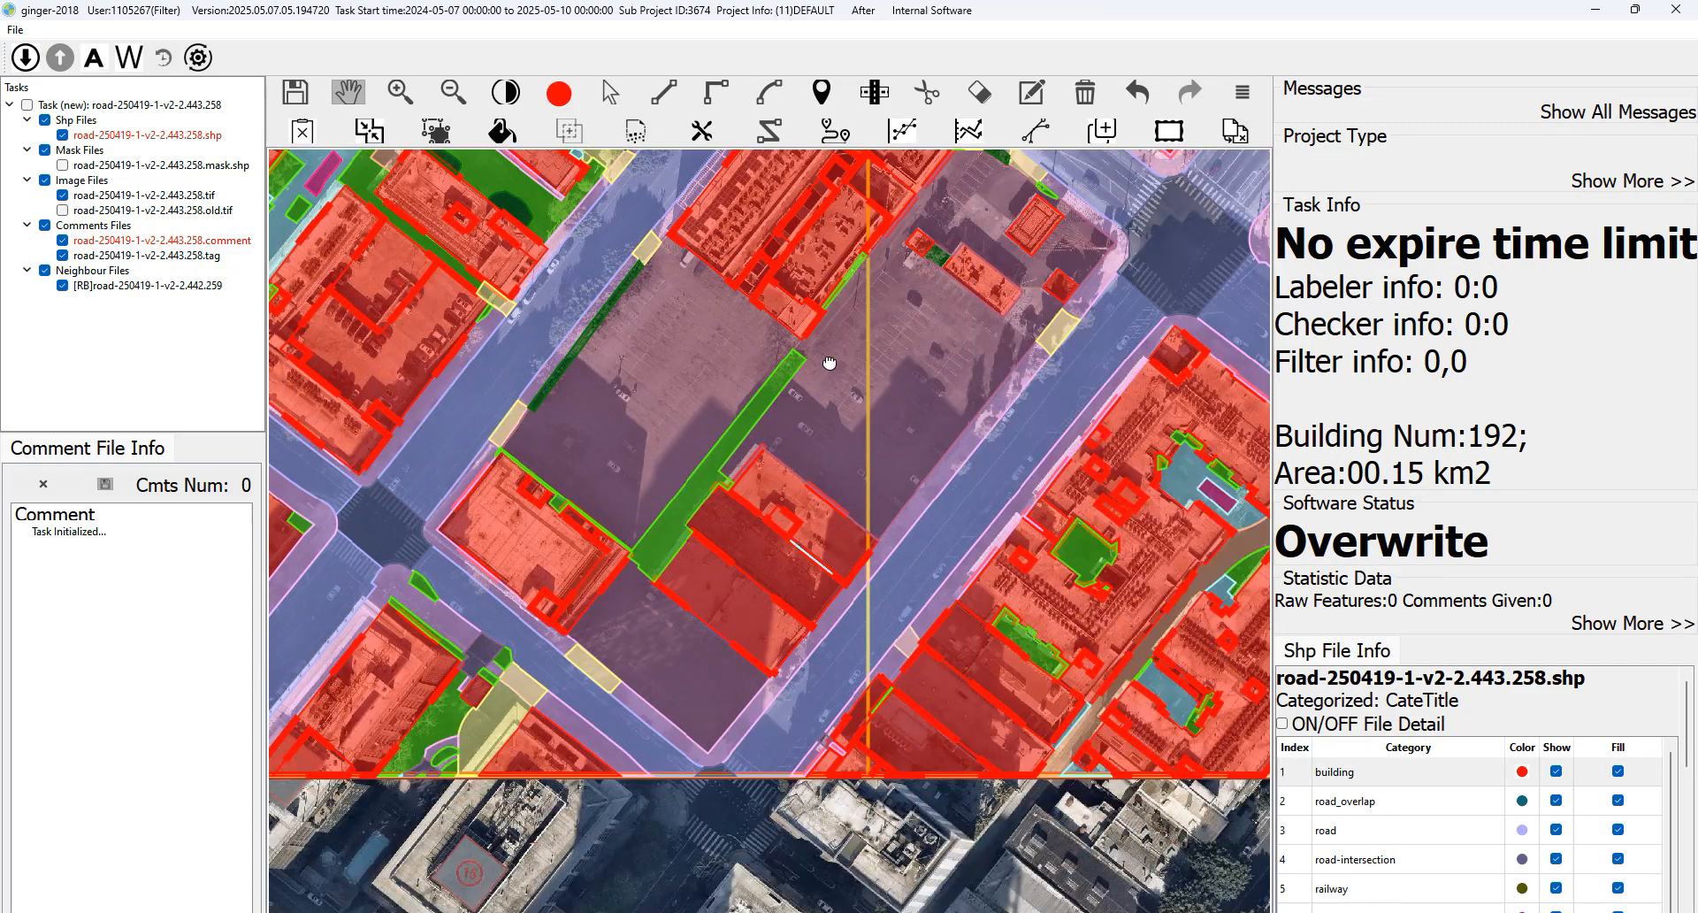
{"action": "left_click_drag", "start_coordinate": [855, 245], "coordinate": [735, 581]}
{"action": "scroll", "coordinate": [805, 672], "scroll_direction": "up", "scroll_amount": 1}
{"action": "left_click_drag", "start_coordinate": [709, 679], "coordinate": [354, 250]}
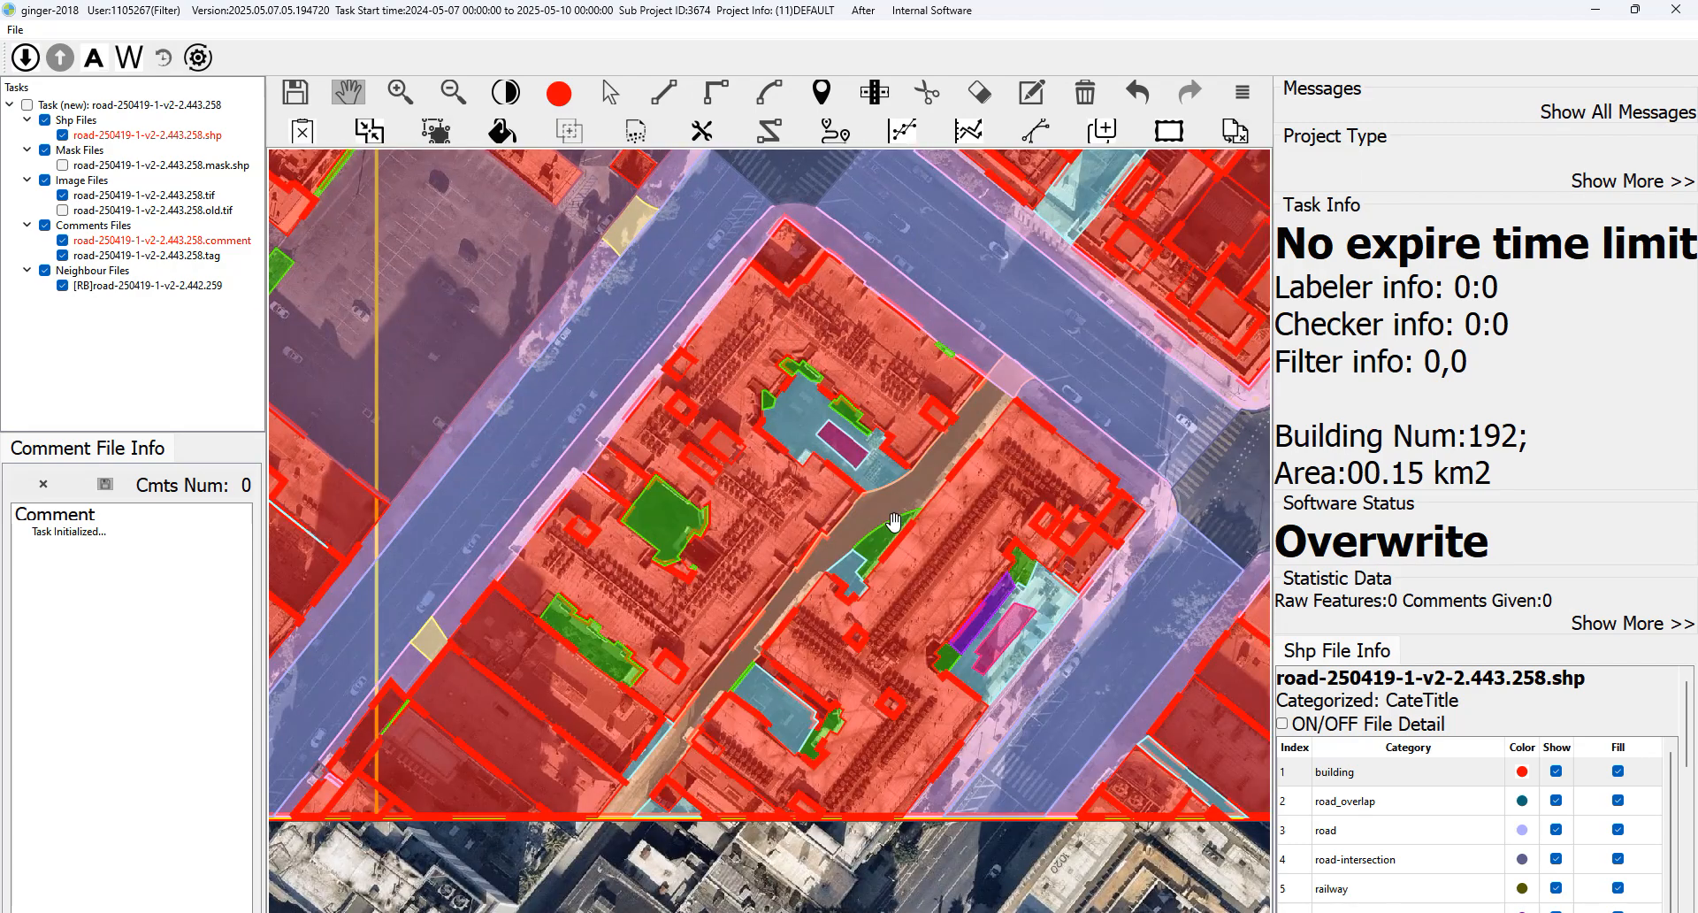
{"action": "left_click_drag", "start_coordinate": [1004, 656], "coordinate": [891, 767]}
{"action": "scroll", "coordinate": [958, 630], "scroll_direction": "down", "scroll_amount": 2}
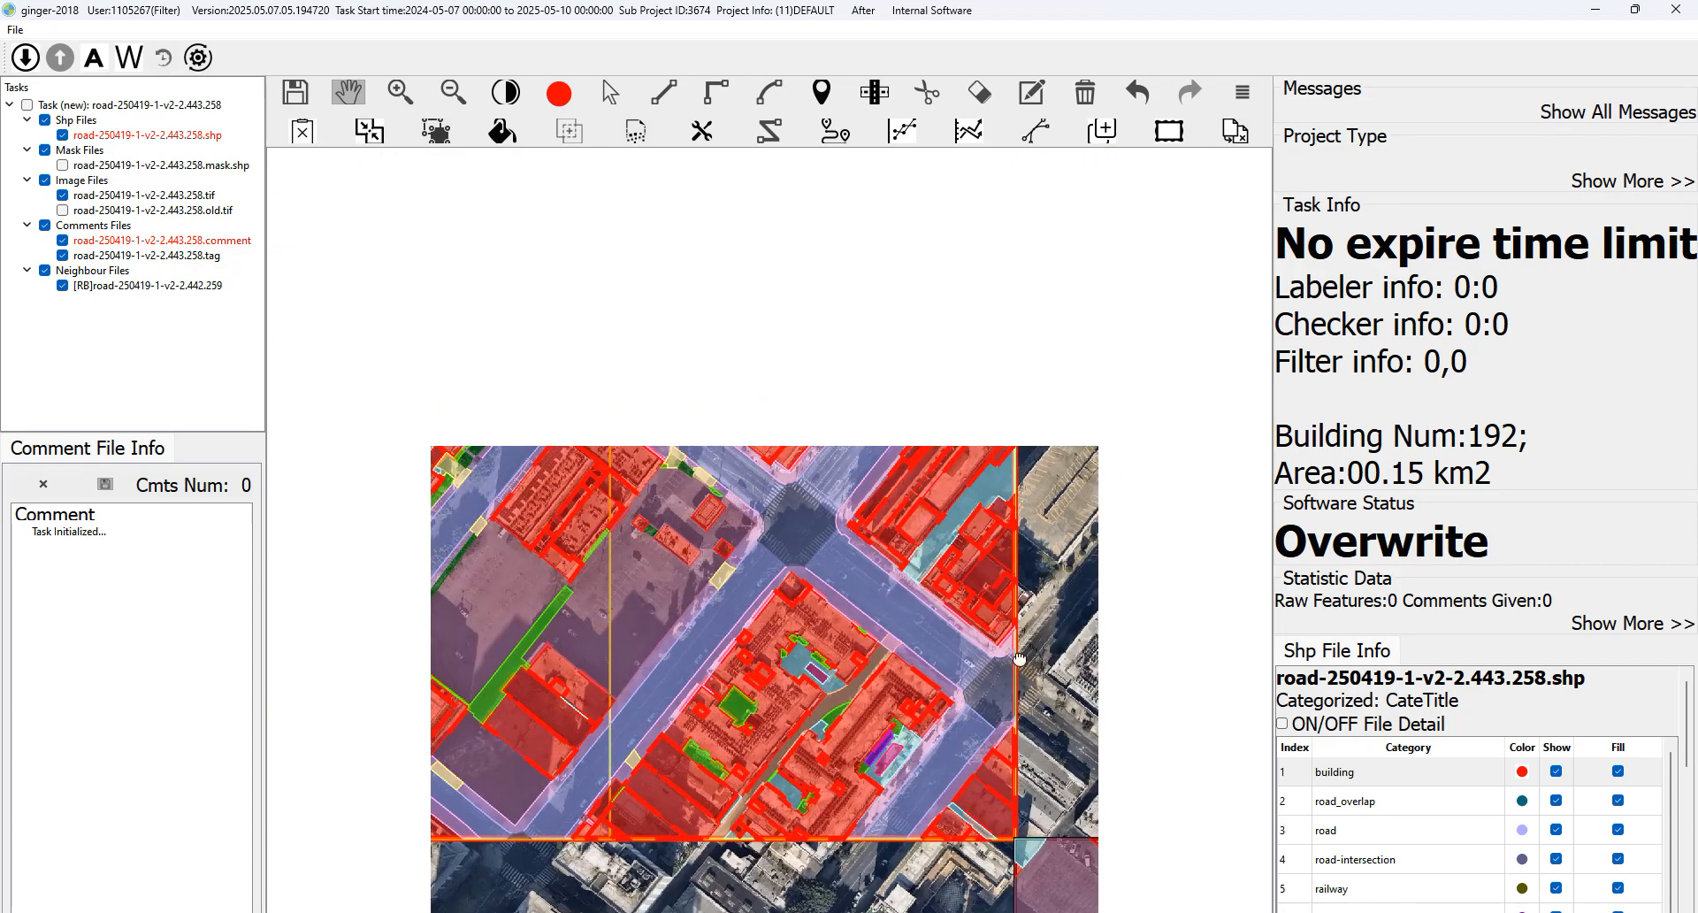
{"action": "left_click_drag", "start_coordinate": [785, 319], "coordinate": [1004, 555]}
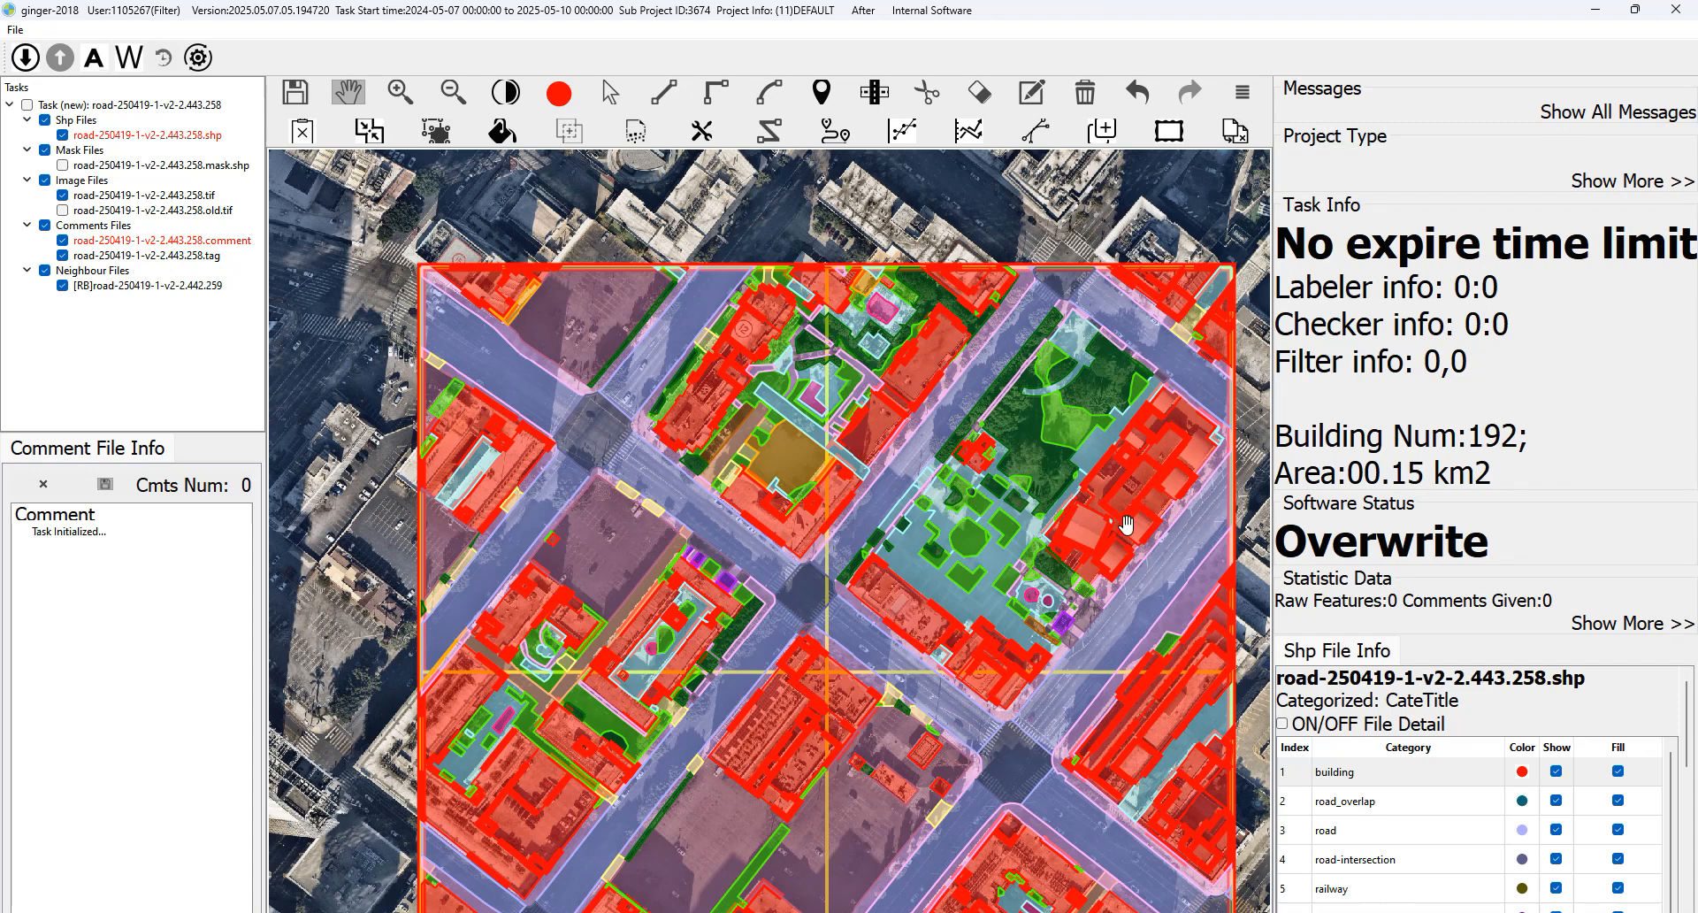
Change the category of the tiny pavement sliver at the corner of the large roof east of the park to building.
{"action": "scroll", "coordinate": [1127, 524], "scroll_direction": "up", "scroll_amount": 2}
{"action": "scroll", "coordinate": [1127, 524], "scroll_direction": "up", "scroll_amount": 4}
{"action": "key", "text": "Escape"}
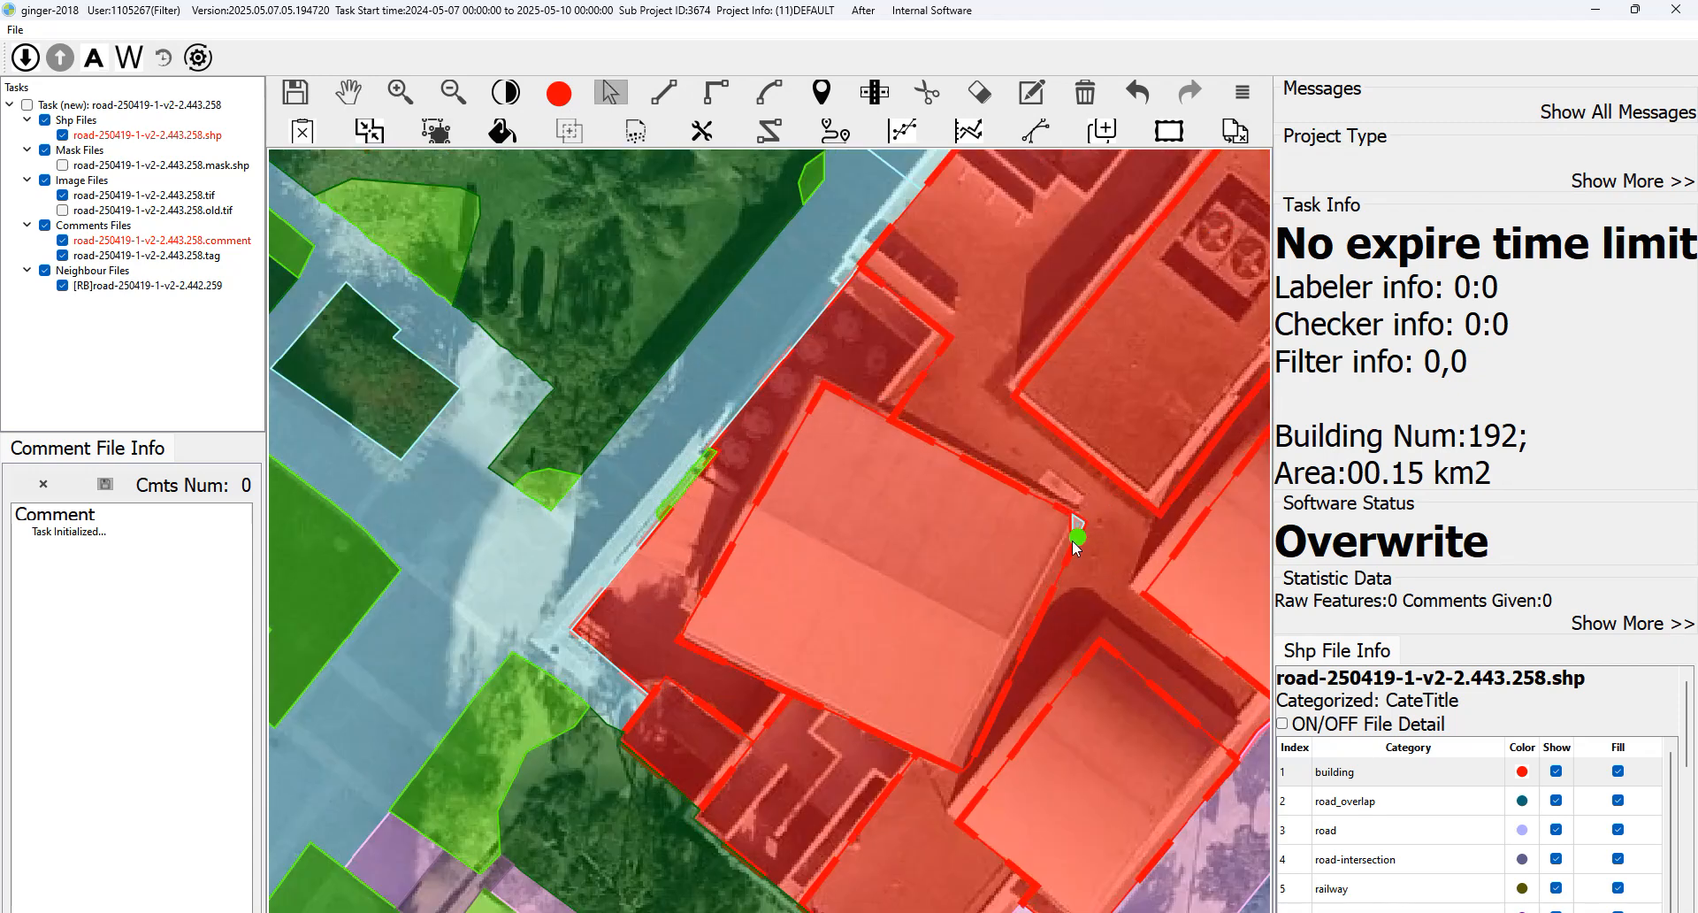
{"action": "left_click", "coordinate": [1076, 525]}
{"action": "scroll", "coordinate": [1357, 801], "scroll_direction": "up", "scroll_amount": 3}
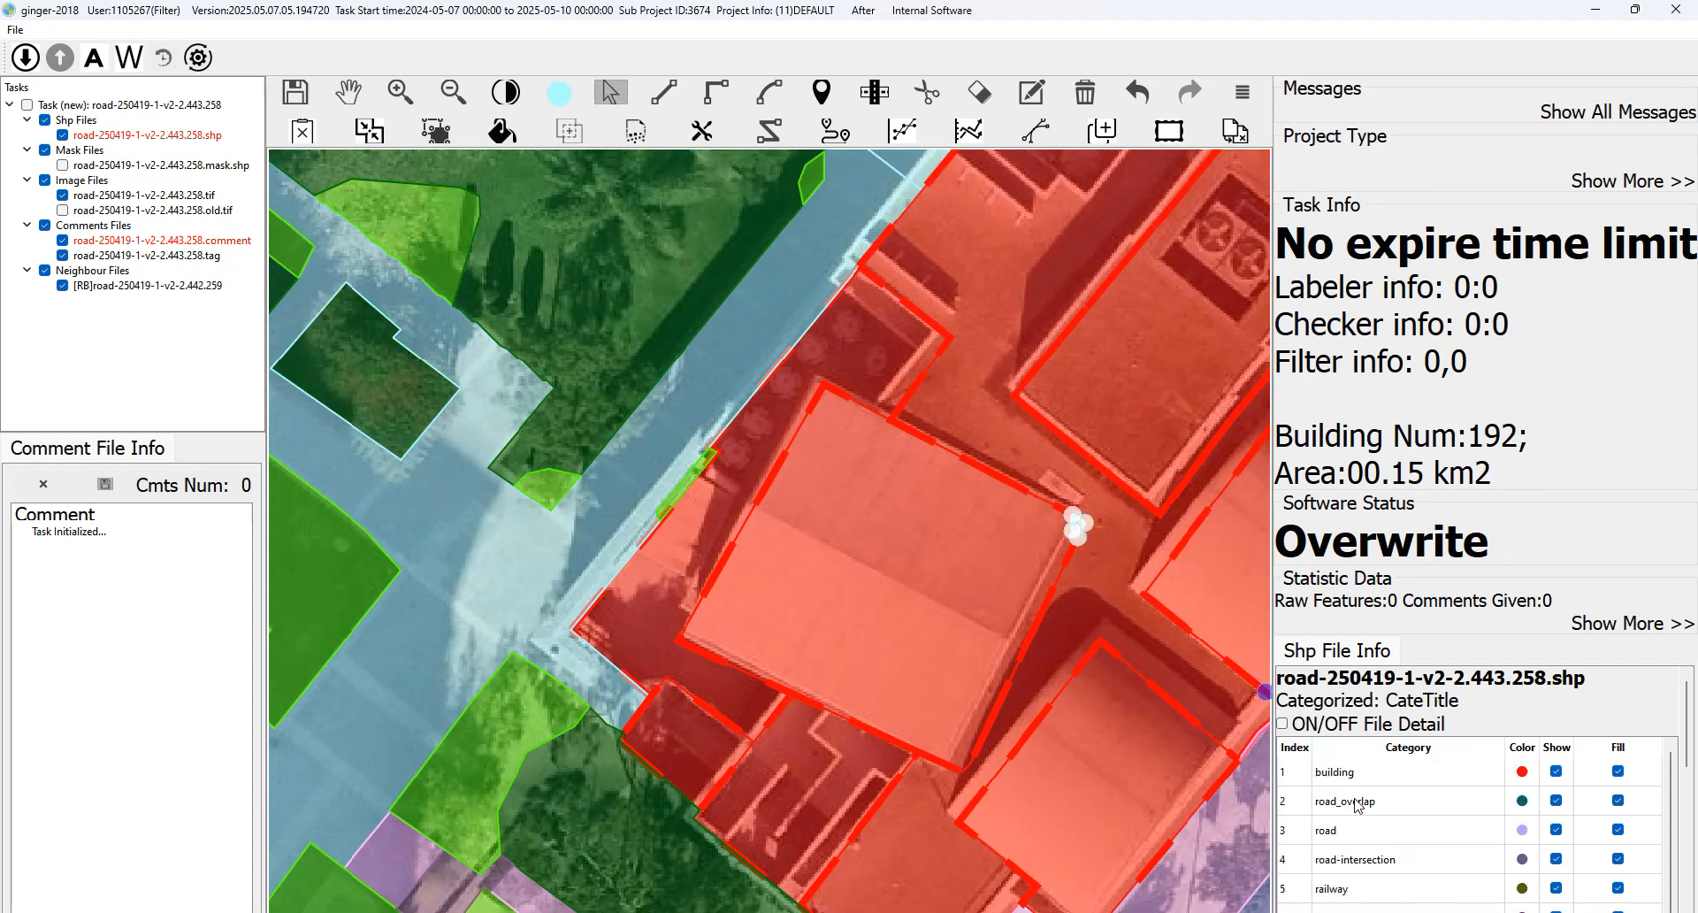
{"action": "left_click", "coordinate": [1360, 772]}
Compare the park, the northern blocks and the whole task area with the aerial image for a final check.
{"action": "left_click_drag", "start_coordinate": [772, 509], "coordinate": [823, 500]}
{"action": "scroll", "coordinate": [823, 500], "scroll_direction": "down", "scroll_amount": 5}
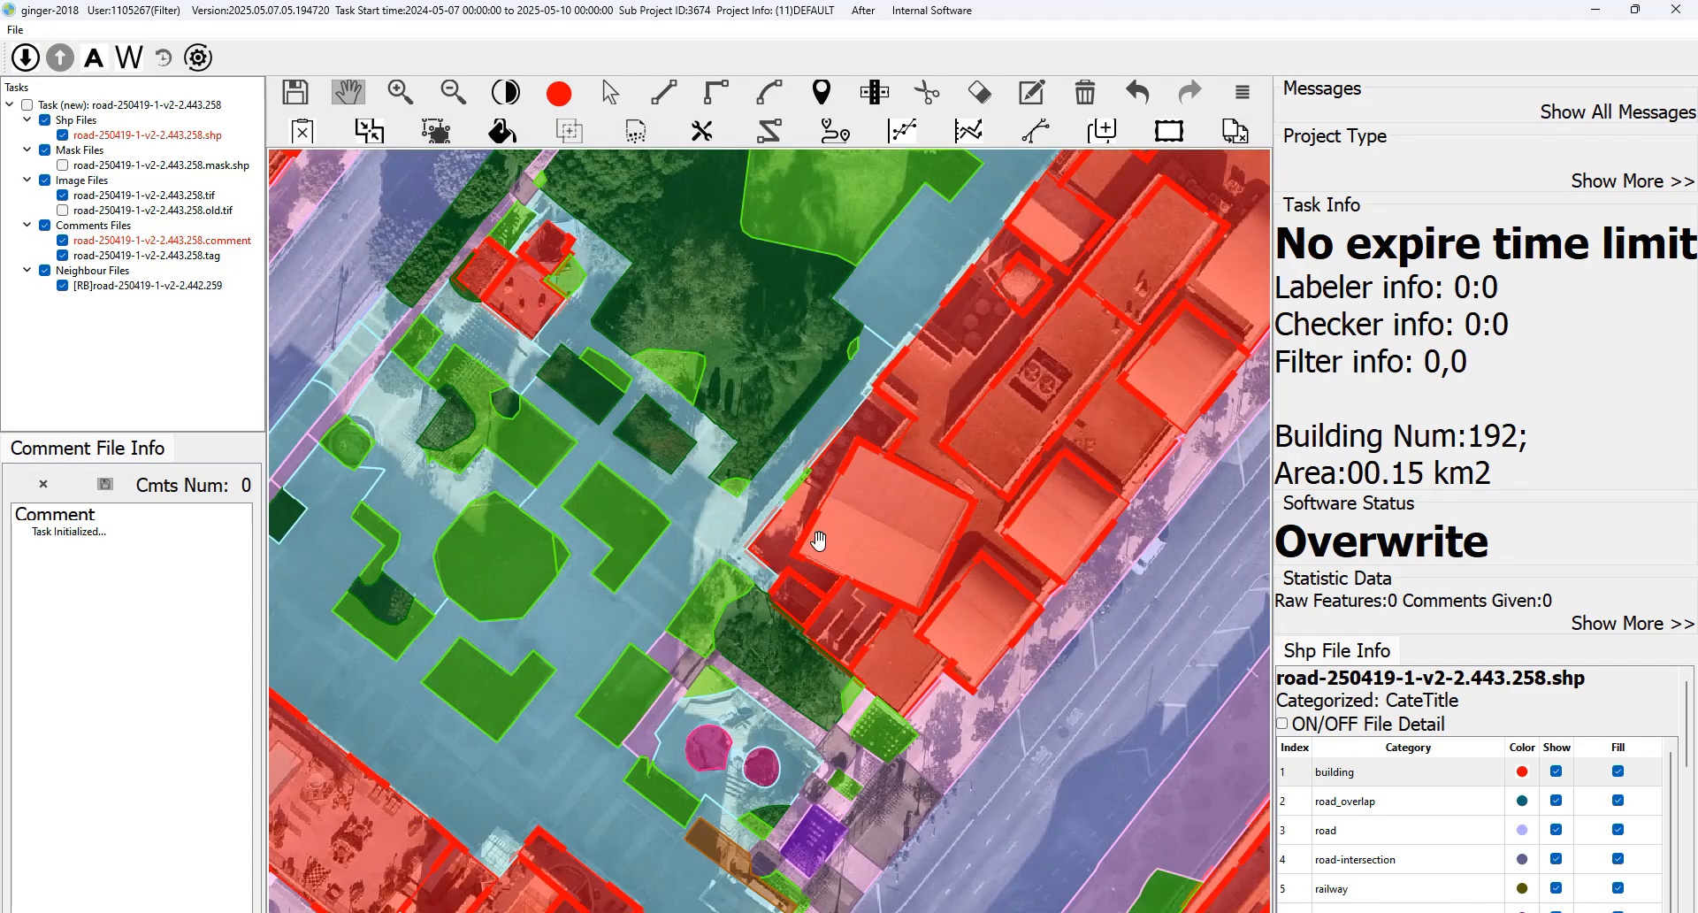
{"action": "scroll", "coordinate": [836, 472], "scroll_direction": "down", "scroll_amount": 1}
{"action": "key", "text": "space"}
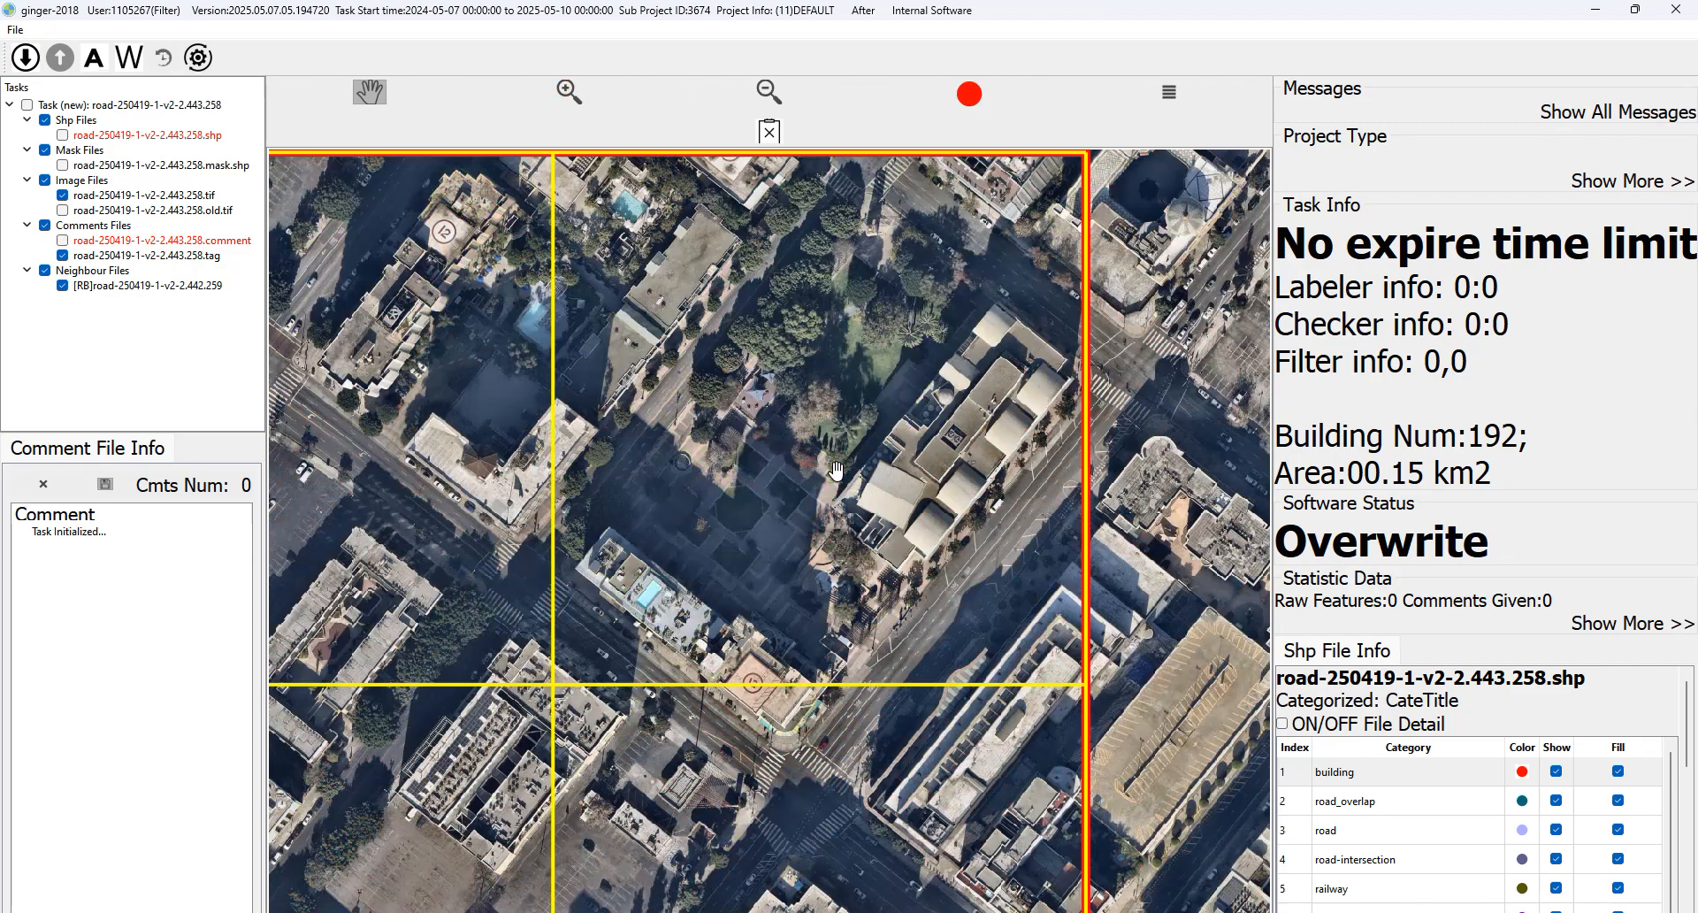
{"action": "key", "text": "space"}
{"action": "scroll", "coordinate": [823, 446], "scroll_direction": "down", "scroll_amount": 3}
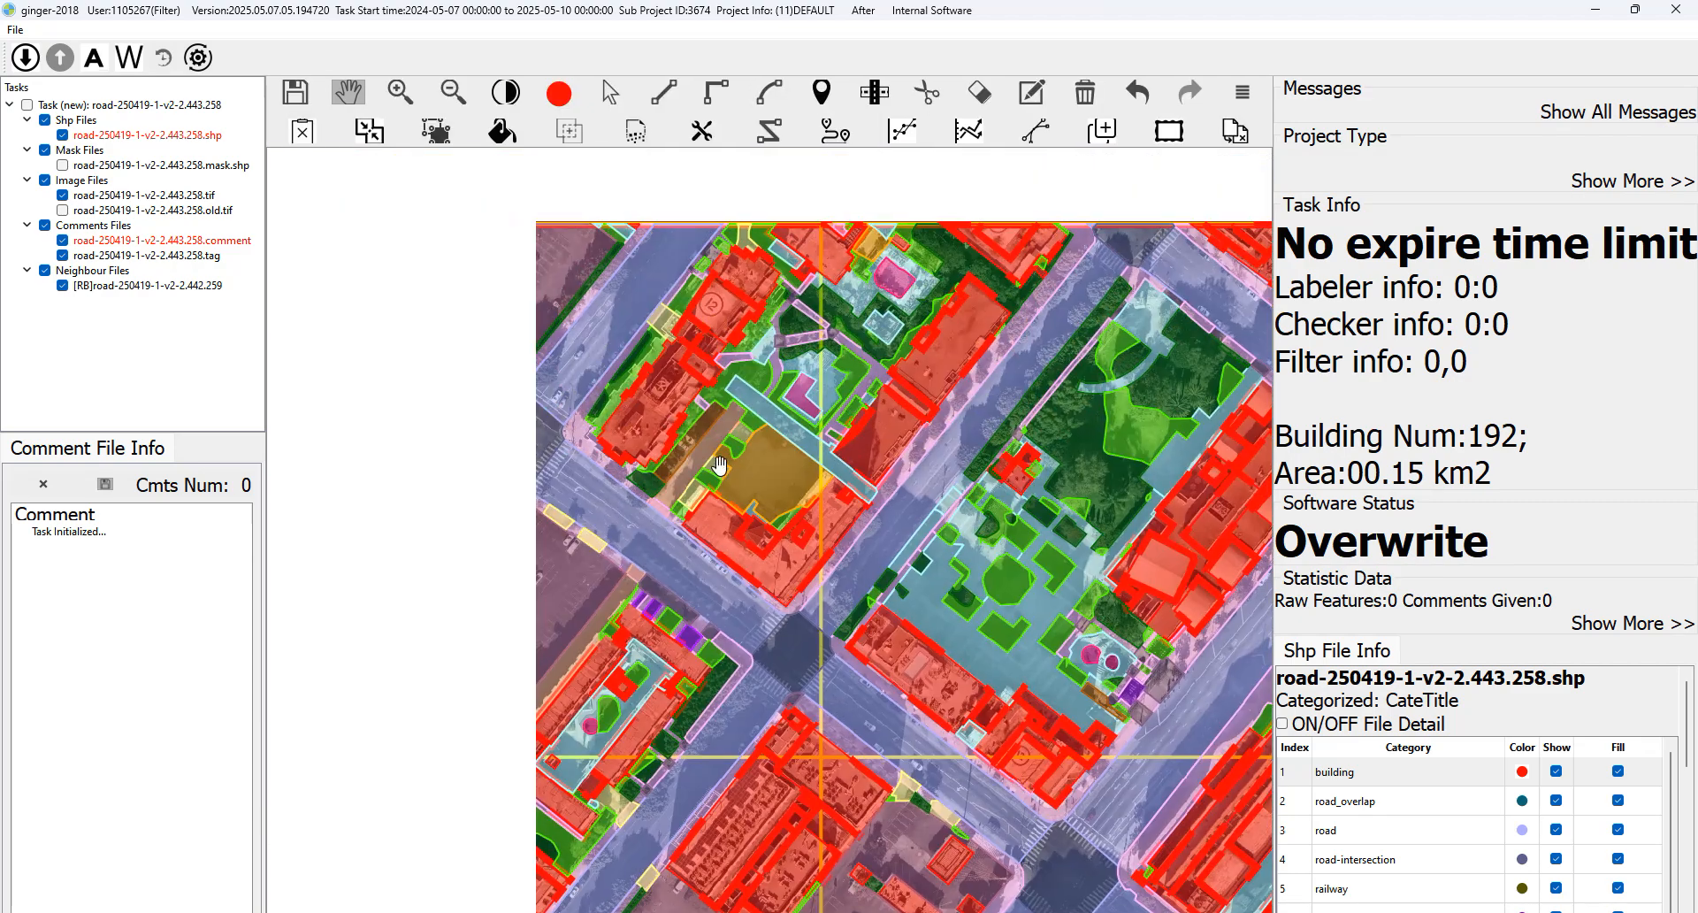
{"action": "key", "text": "space"}
{"action": "left_click_drag", "start_coordinate": [802, 497], "coordinate": [802, 314]}
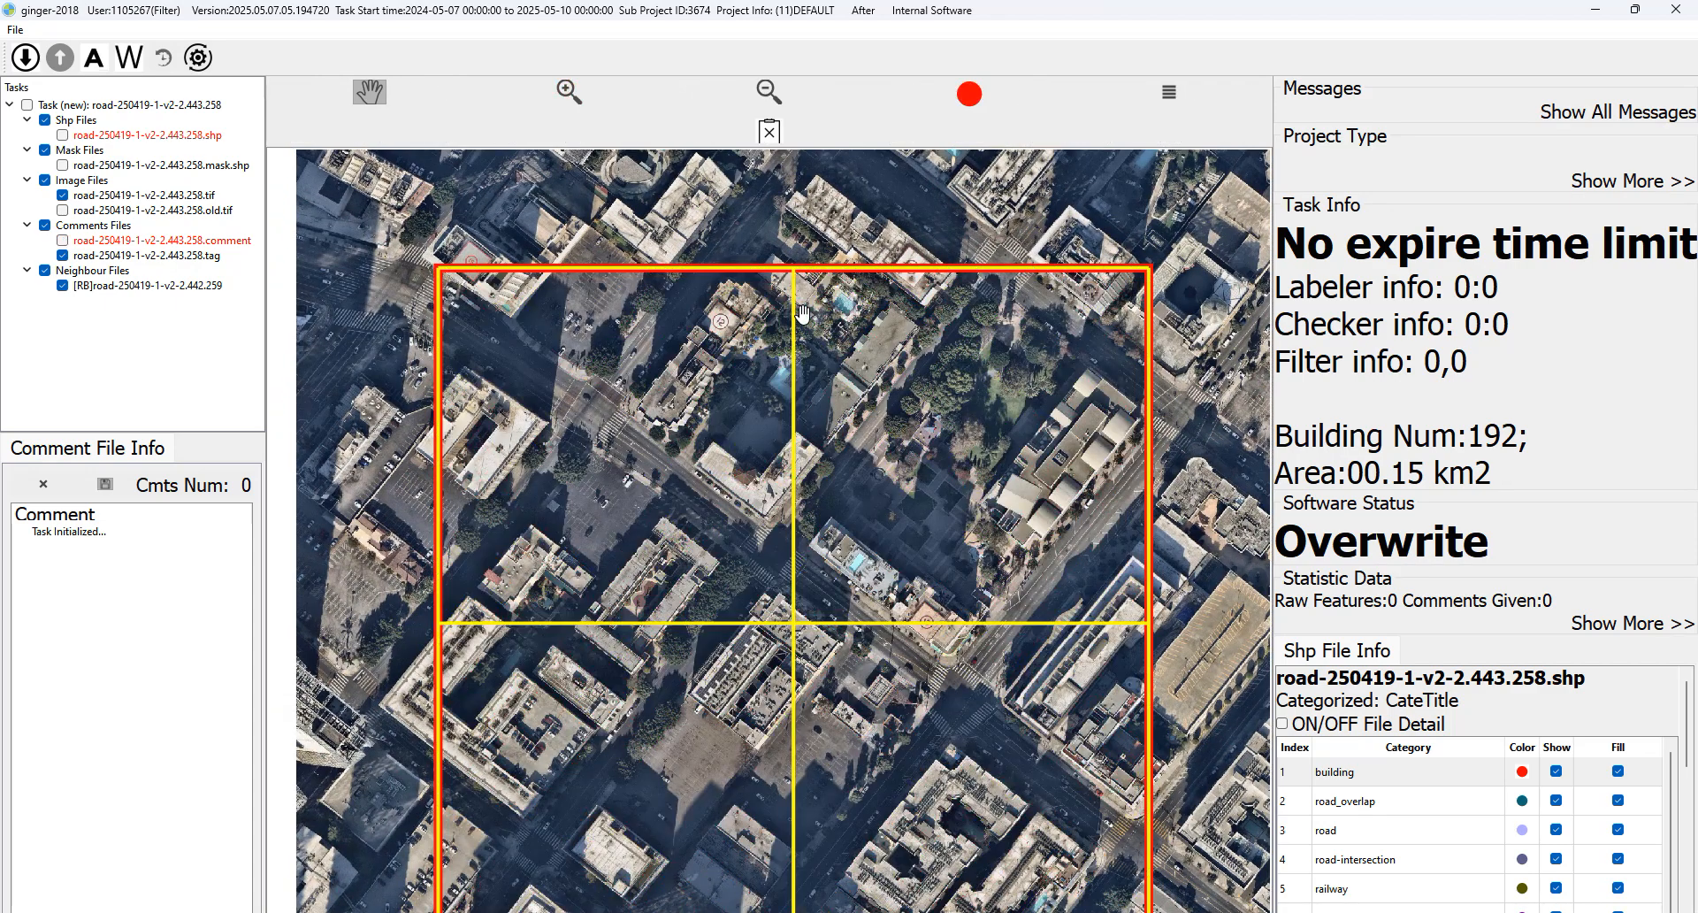
{"action": "key", "text": "space"}
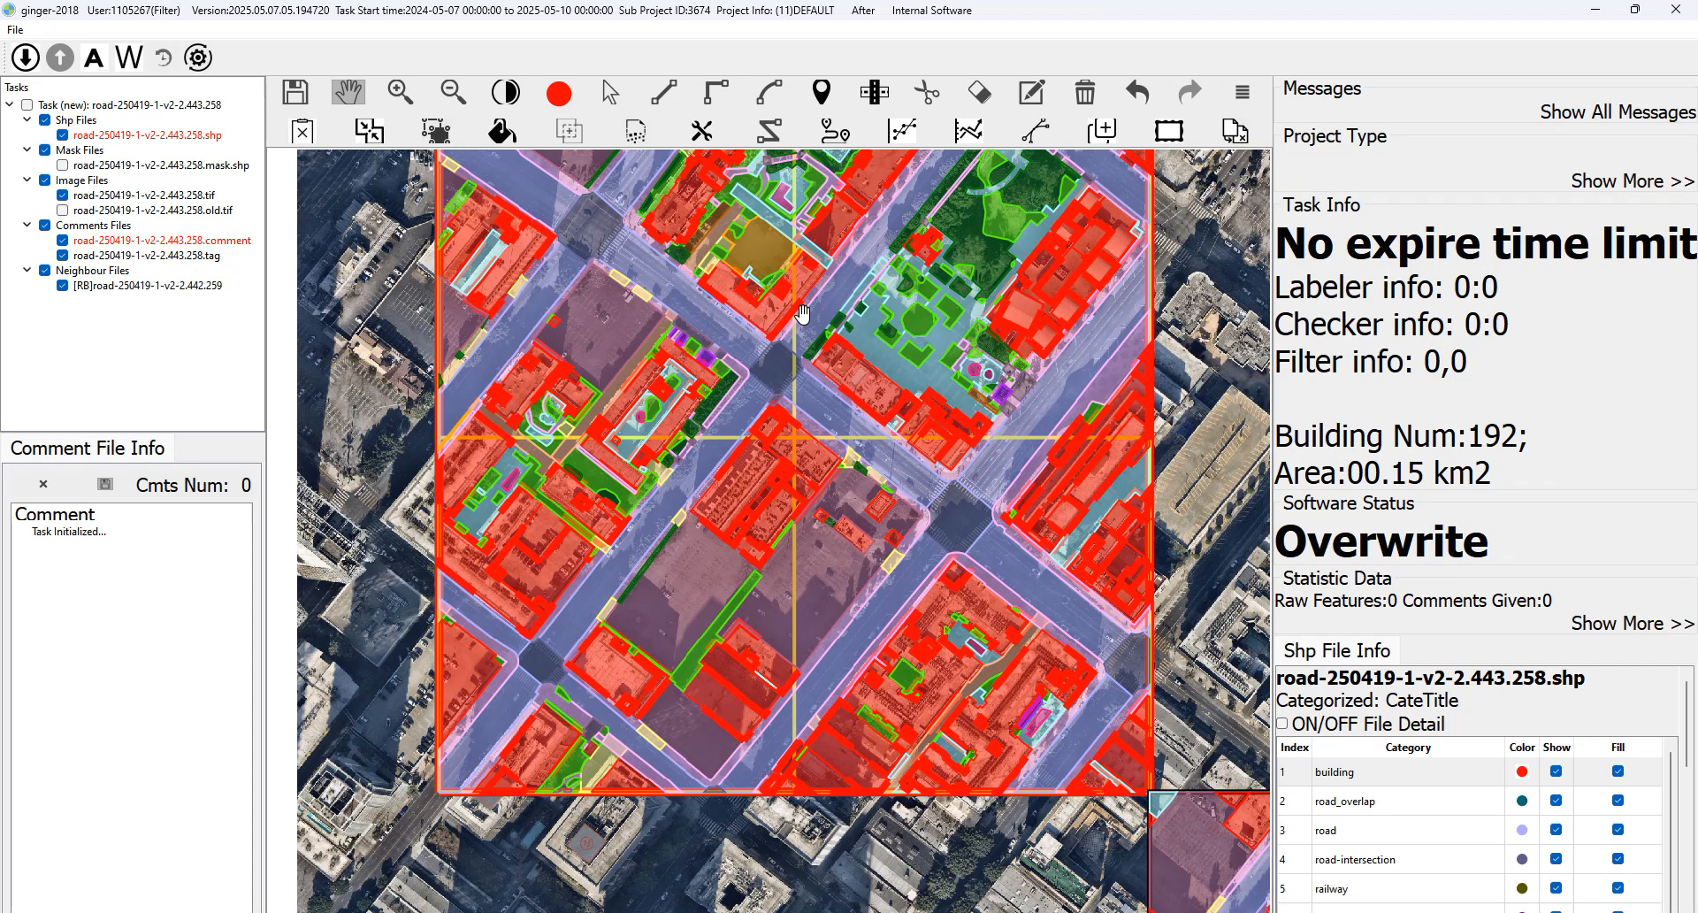
{"action": "left_click_drag", "start_coordinate": [931, 194], "coordinate": [951, 273]}
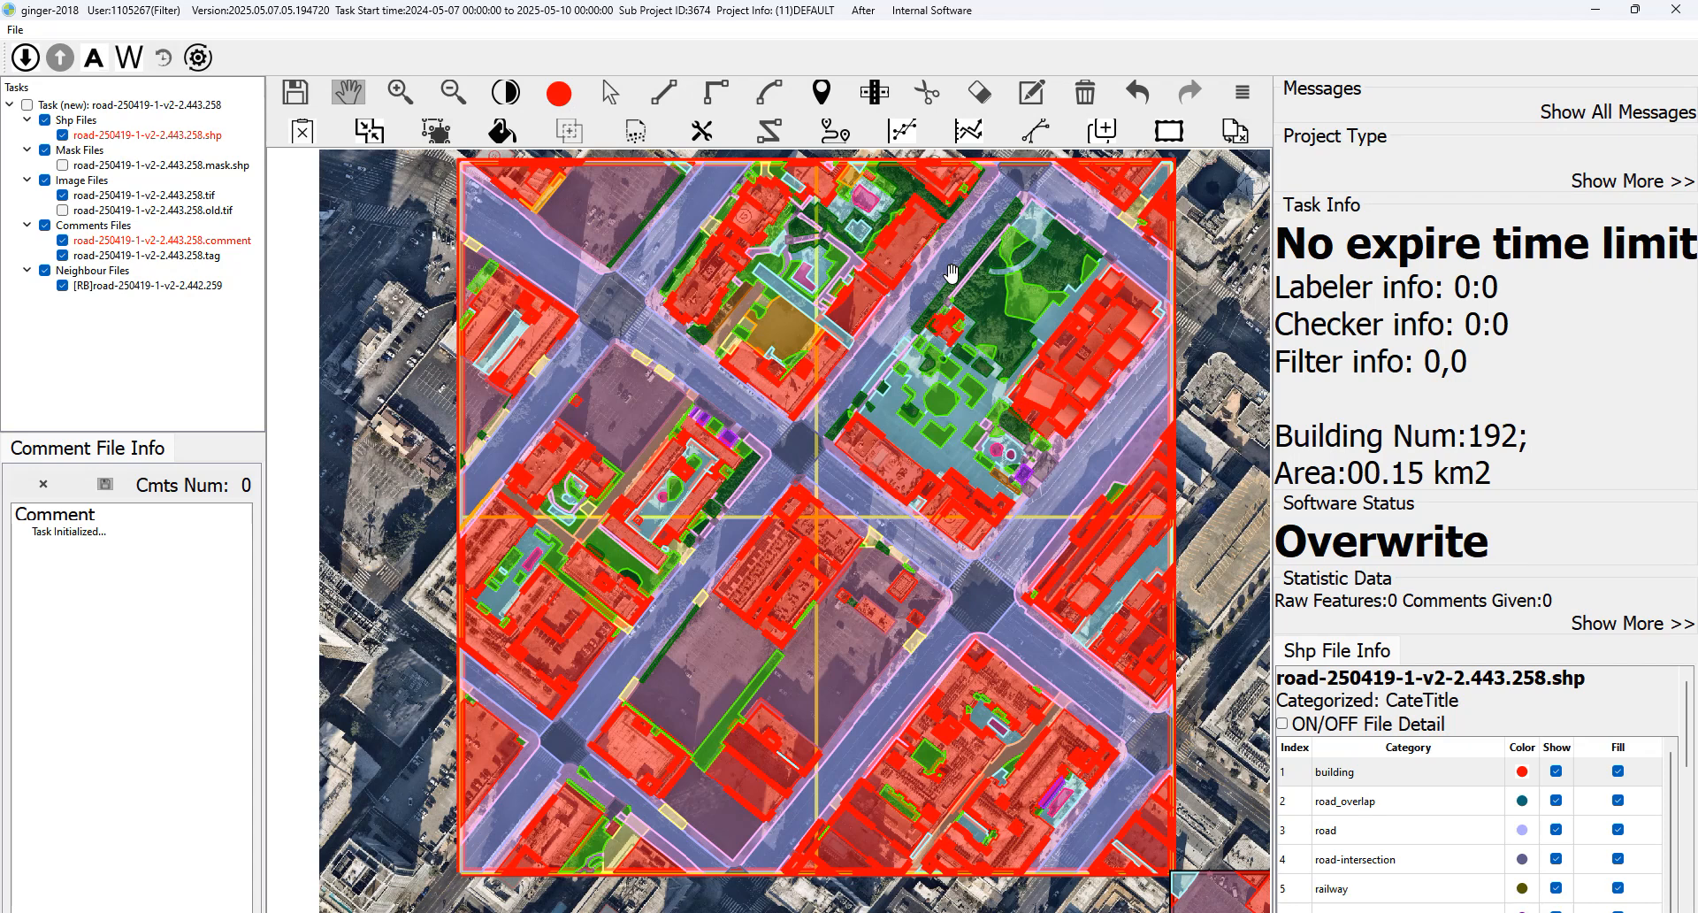
{"action": "left_click_drag", "start_coordinate": [902, 390], "coordinate": [866, 385]}
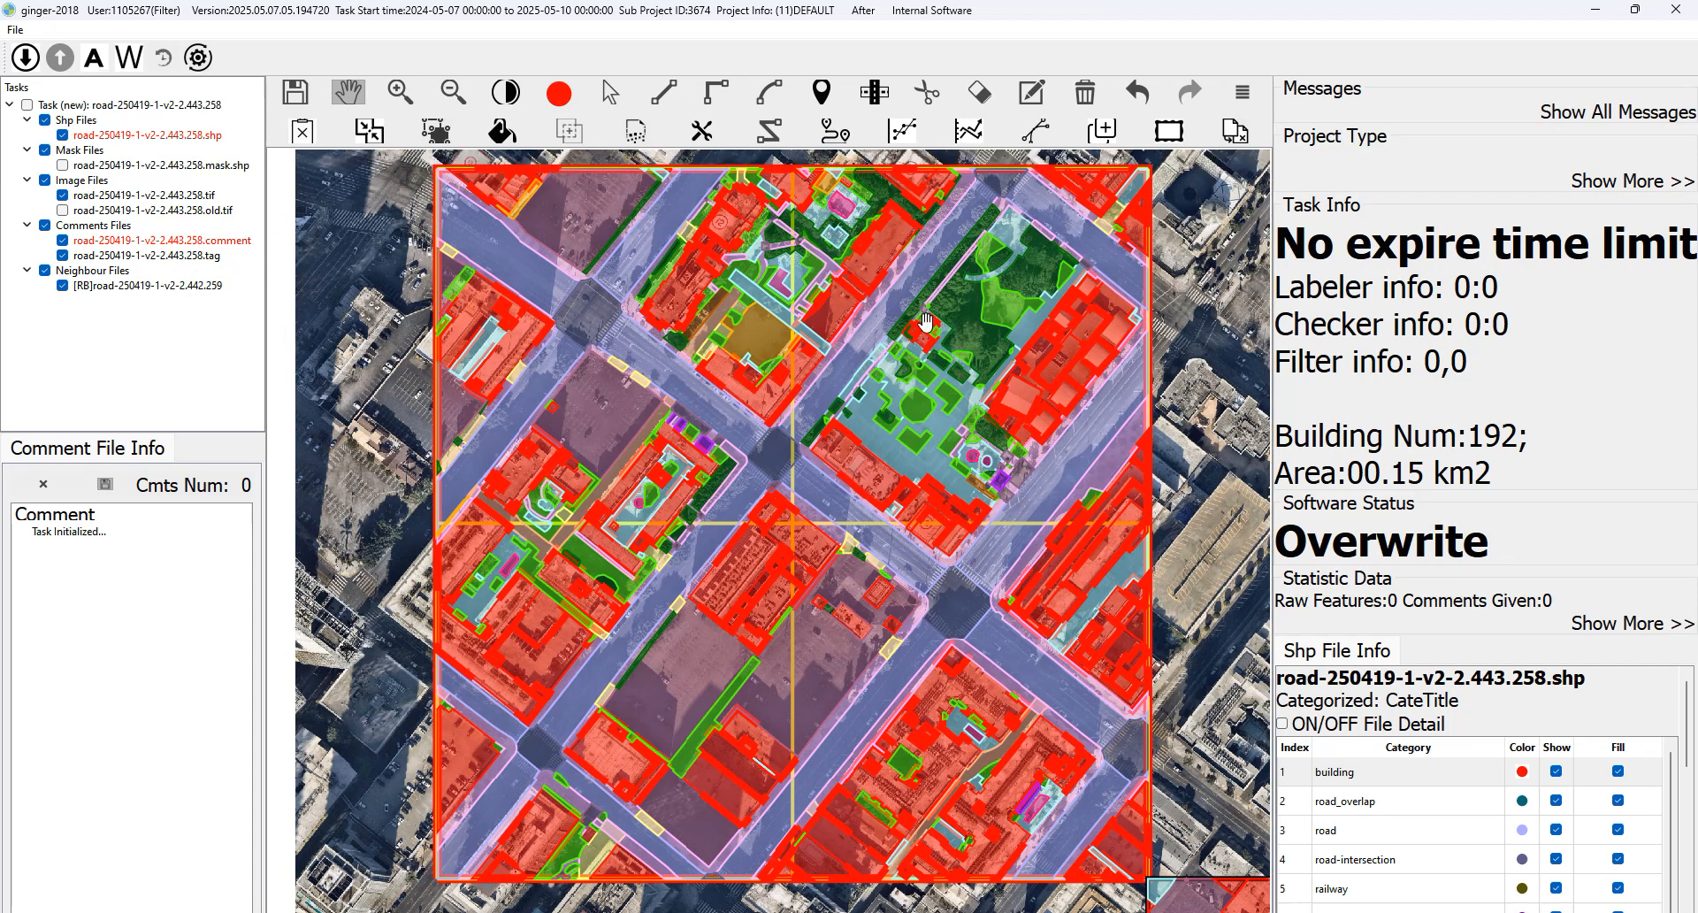